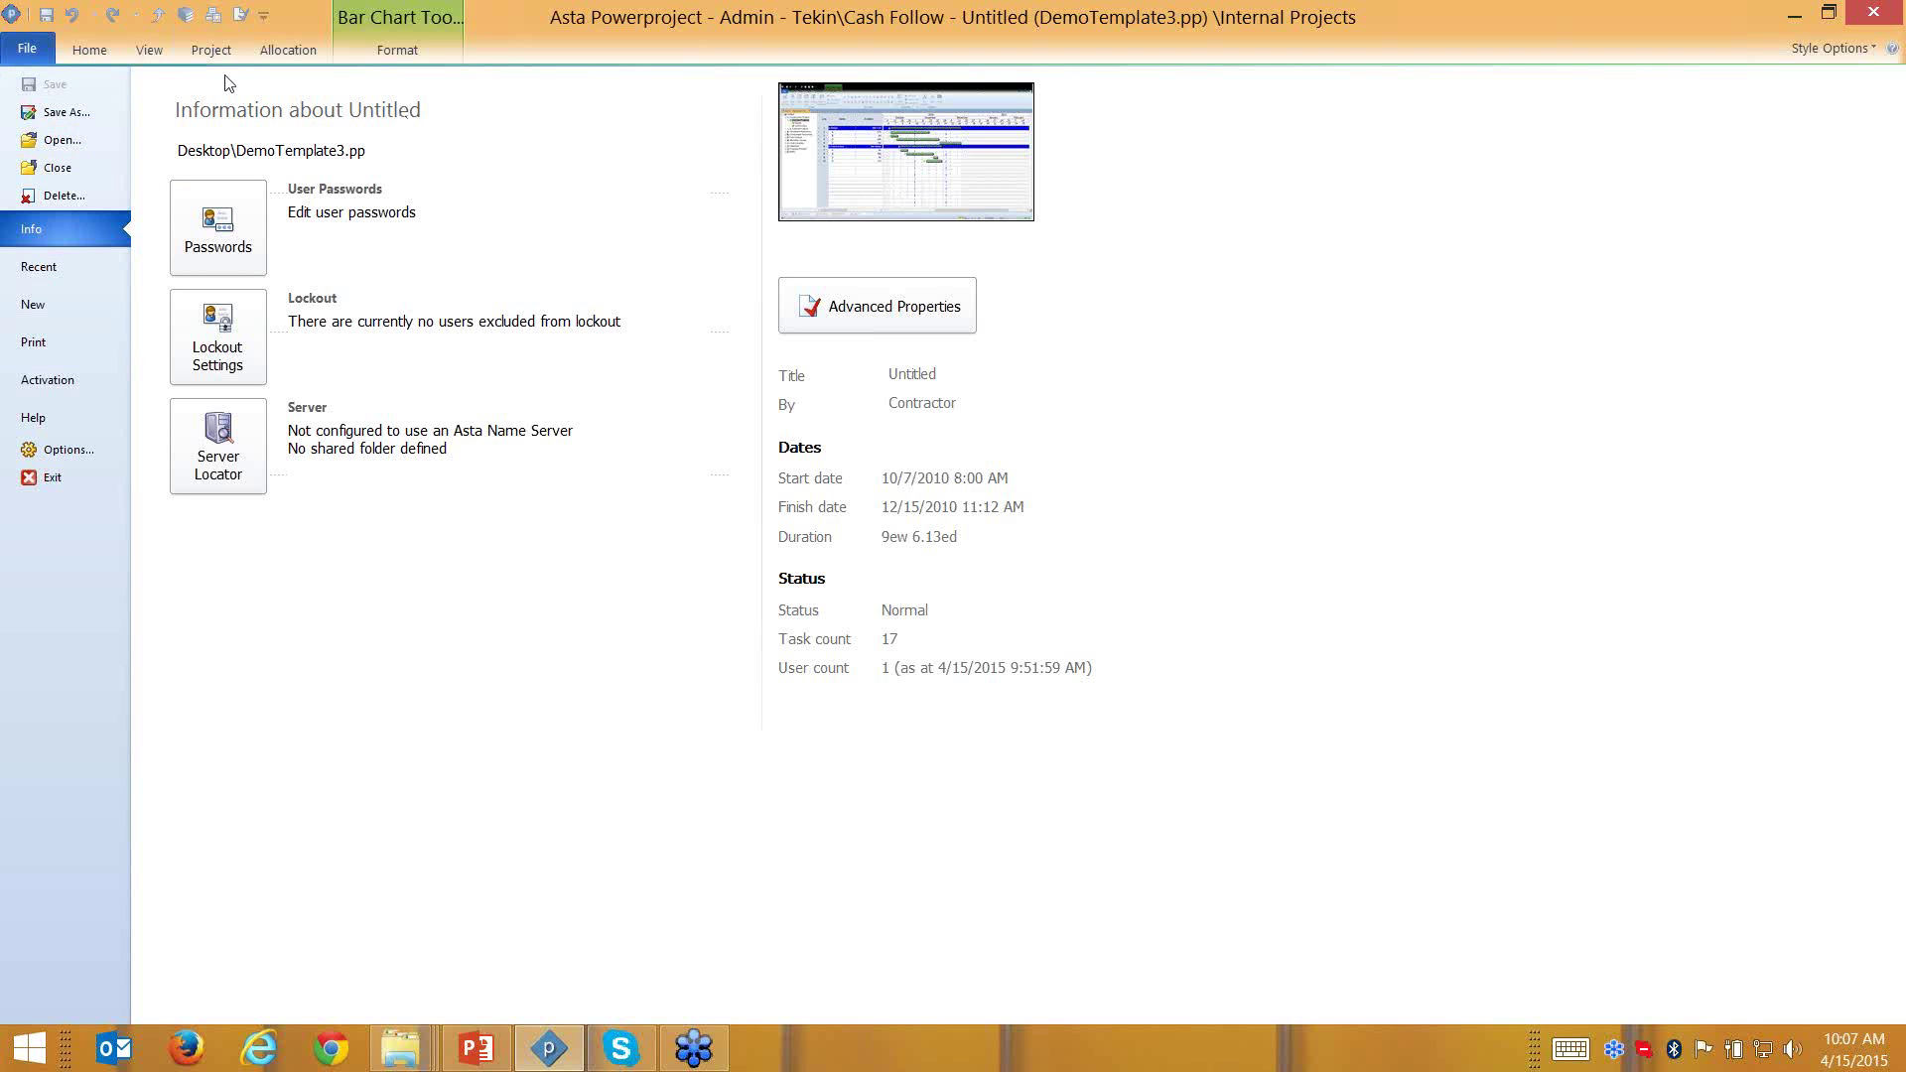
Return to the project and hide the project tree and the bar chart, leaving only the spreadsheet
{"action": "left_click", "coordinate": [93, 52]}
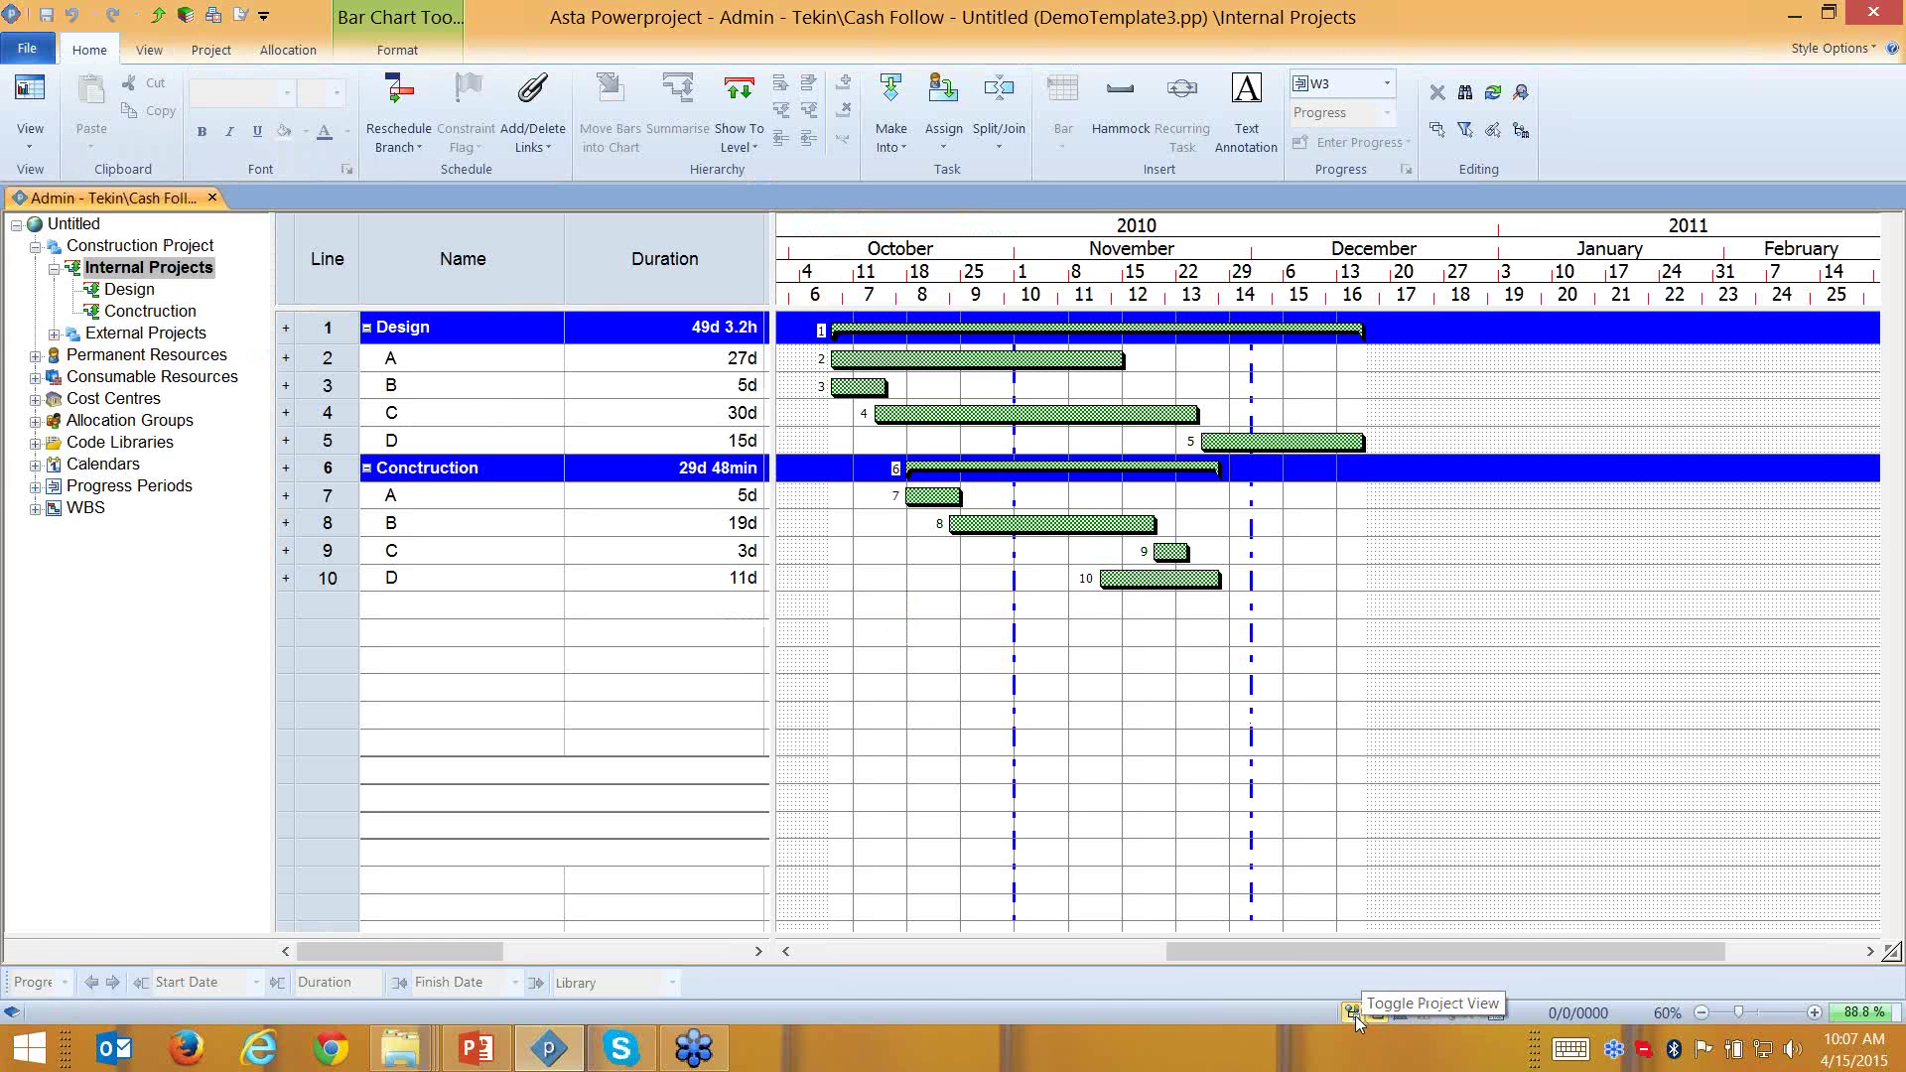
{"action": "left_click", "coordinate": [1355, 1016]}
{"action": "left_click", "coordinate": [1376, 1014]}
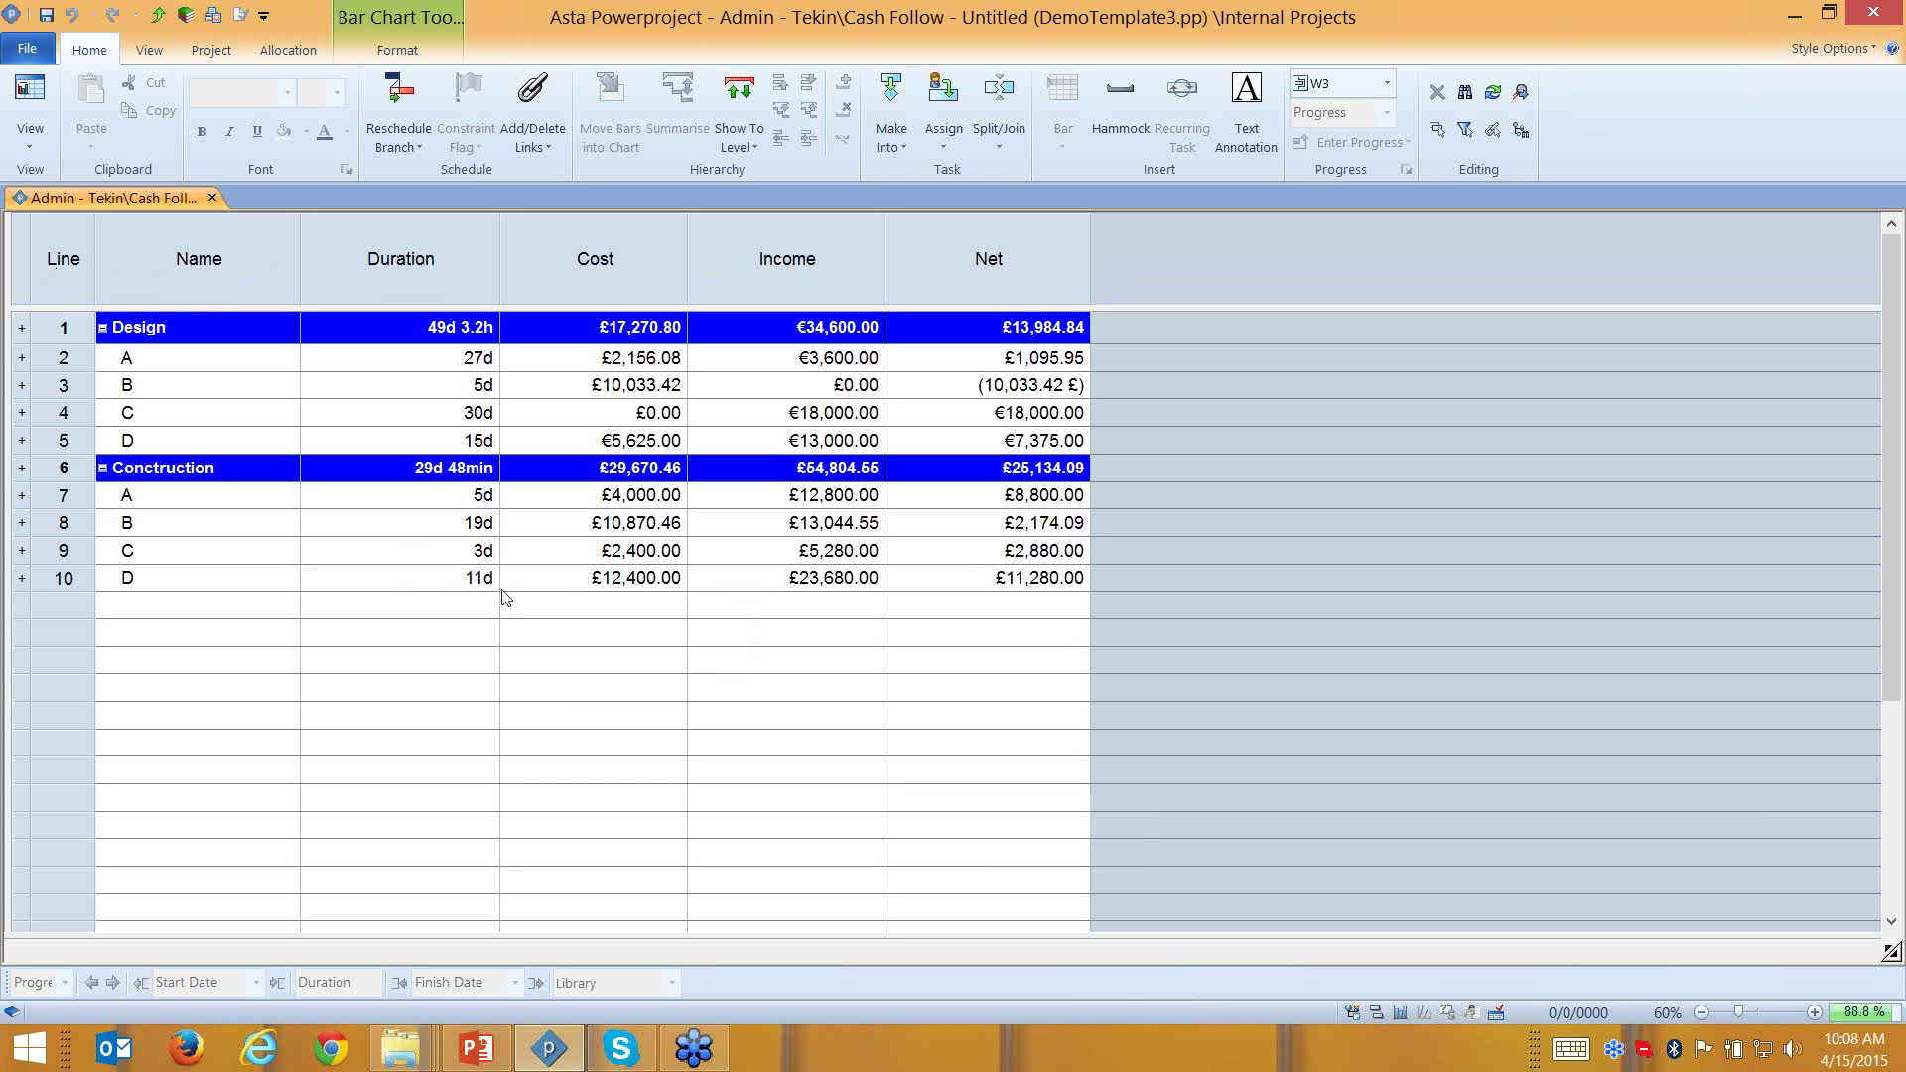
Review the Name, Duration and Cost columns by selecting each in turn
{"action": "left_click", "coordinate": [214, 286]}
{"action": "left_click", "coordinate": [407, 285]}
{"action": "left_click", "coordinate": [597, 264]}
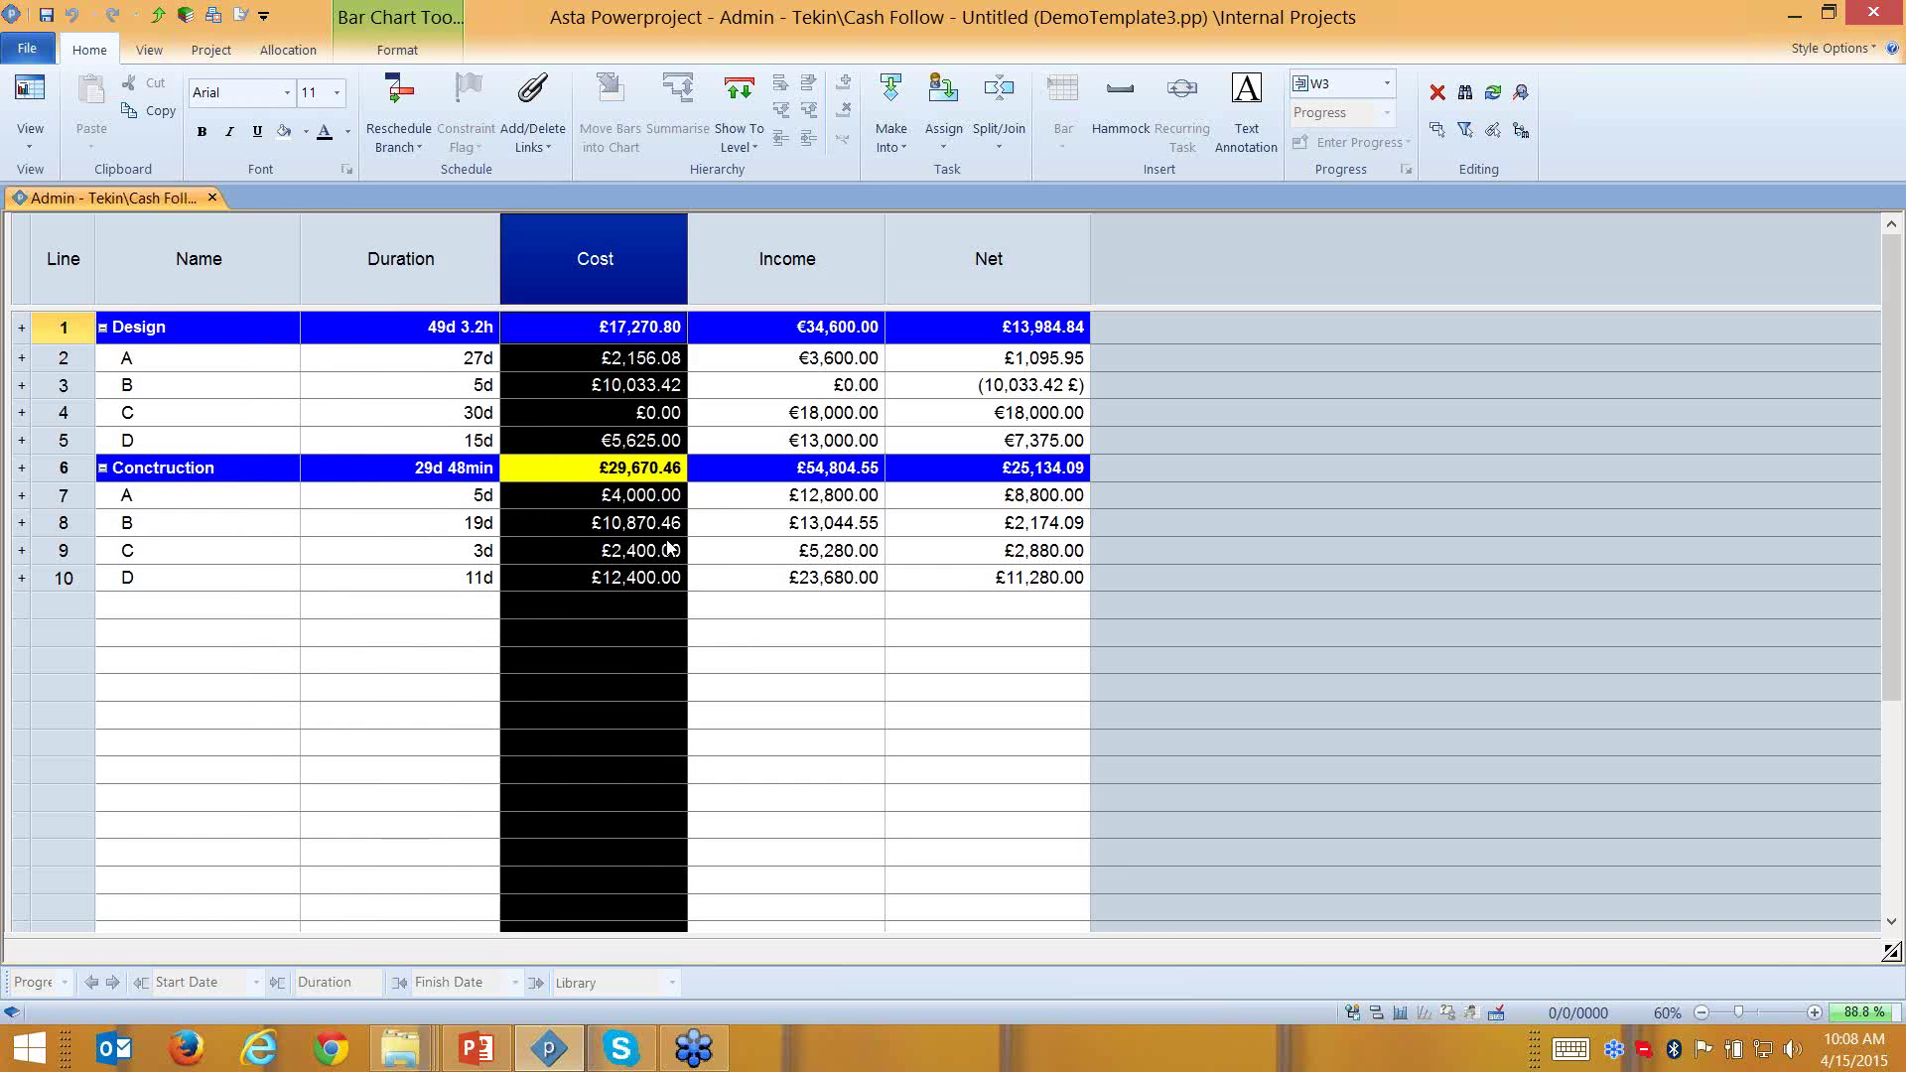
{"action": "left_click", "coordinate": [693, 662]}
Apply a yellow cell colour override to the Cost cell of Design task C
{"action": "left_click", "coordinate": [587, 413]}
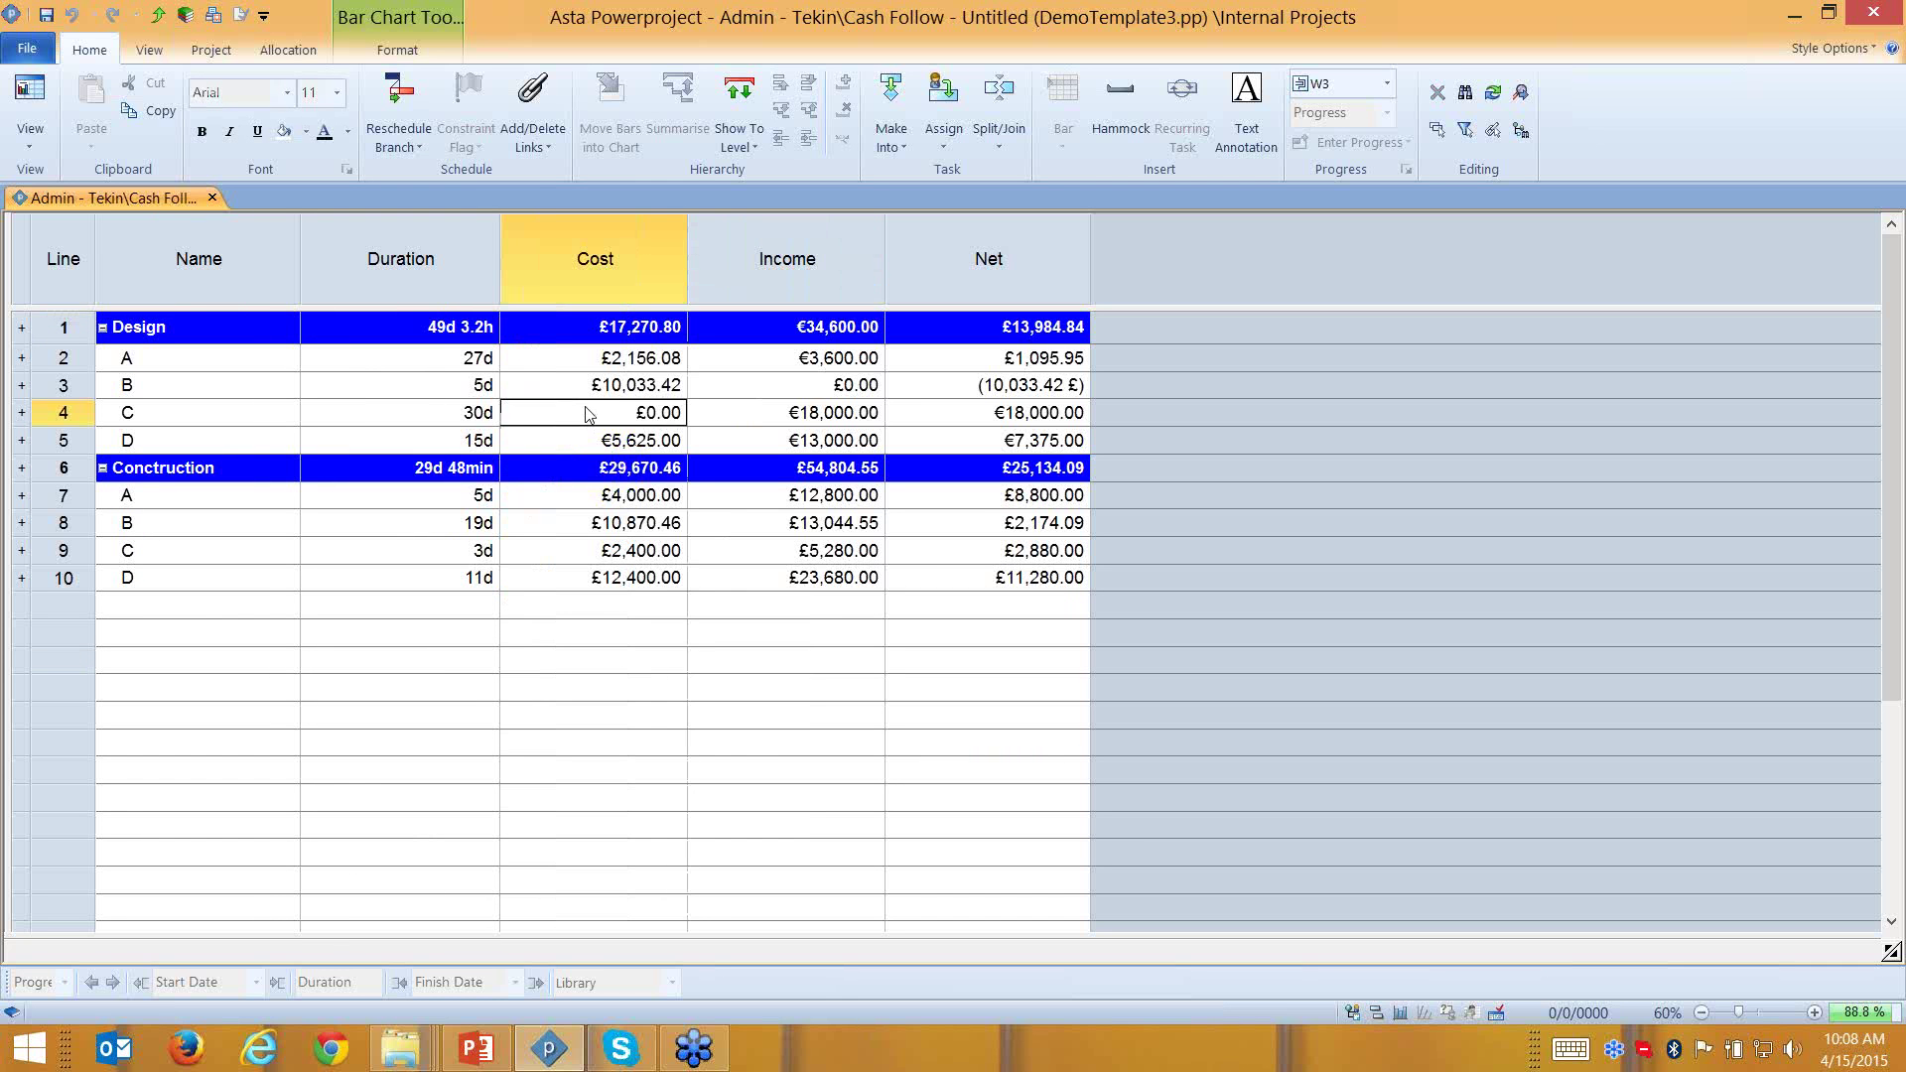
{"action": "right_click", "coordinate": [596, 408]}
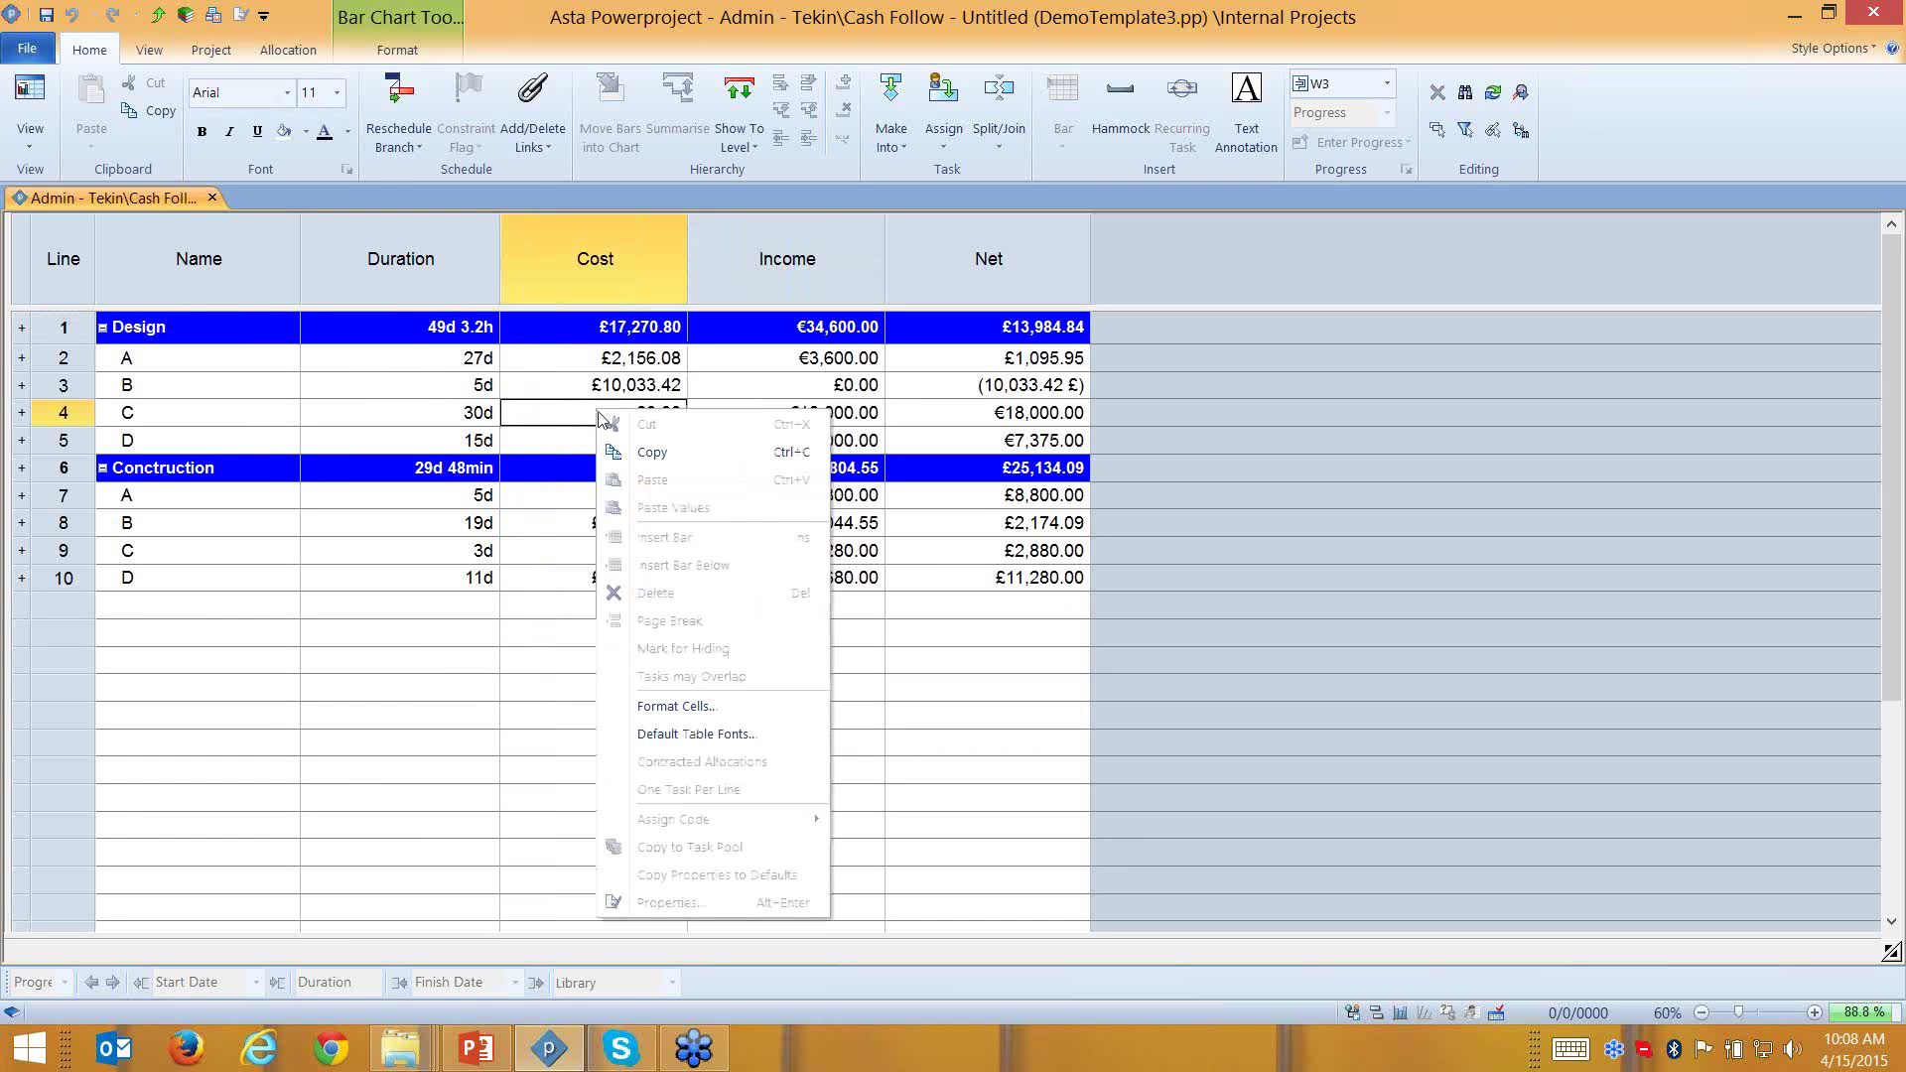
{"action": "left_click", "coordinate": [669, 706]}
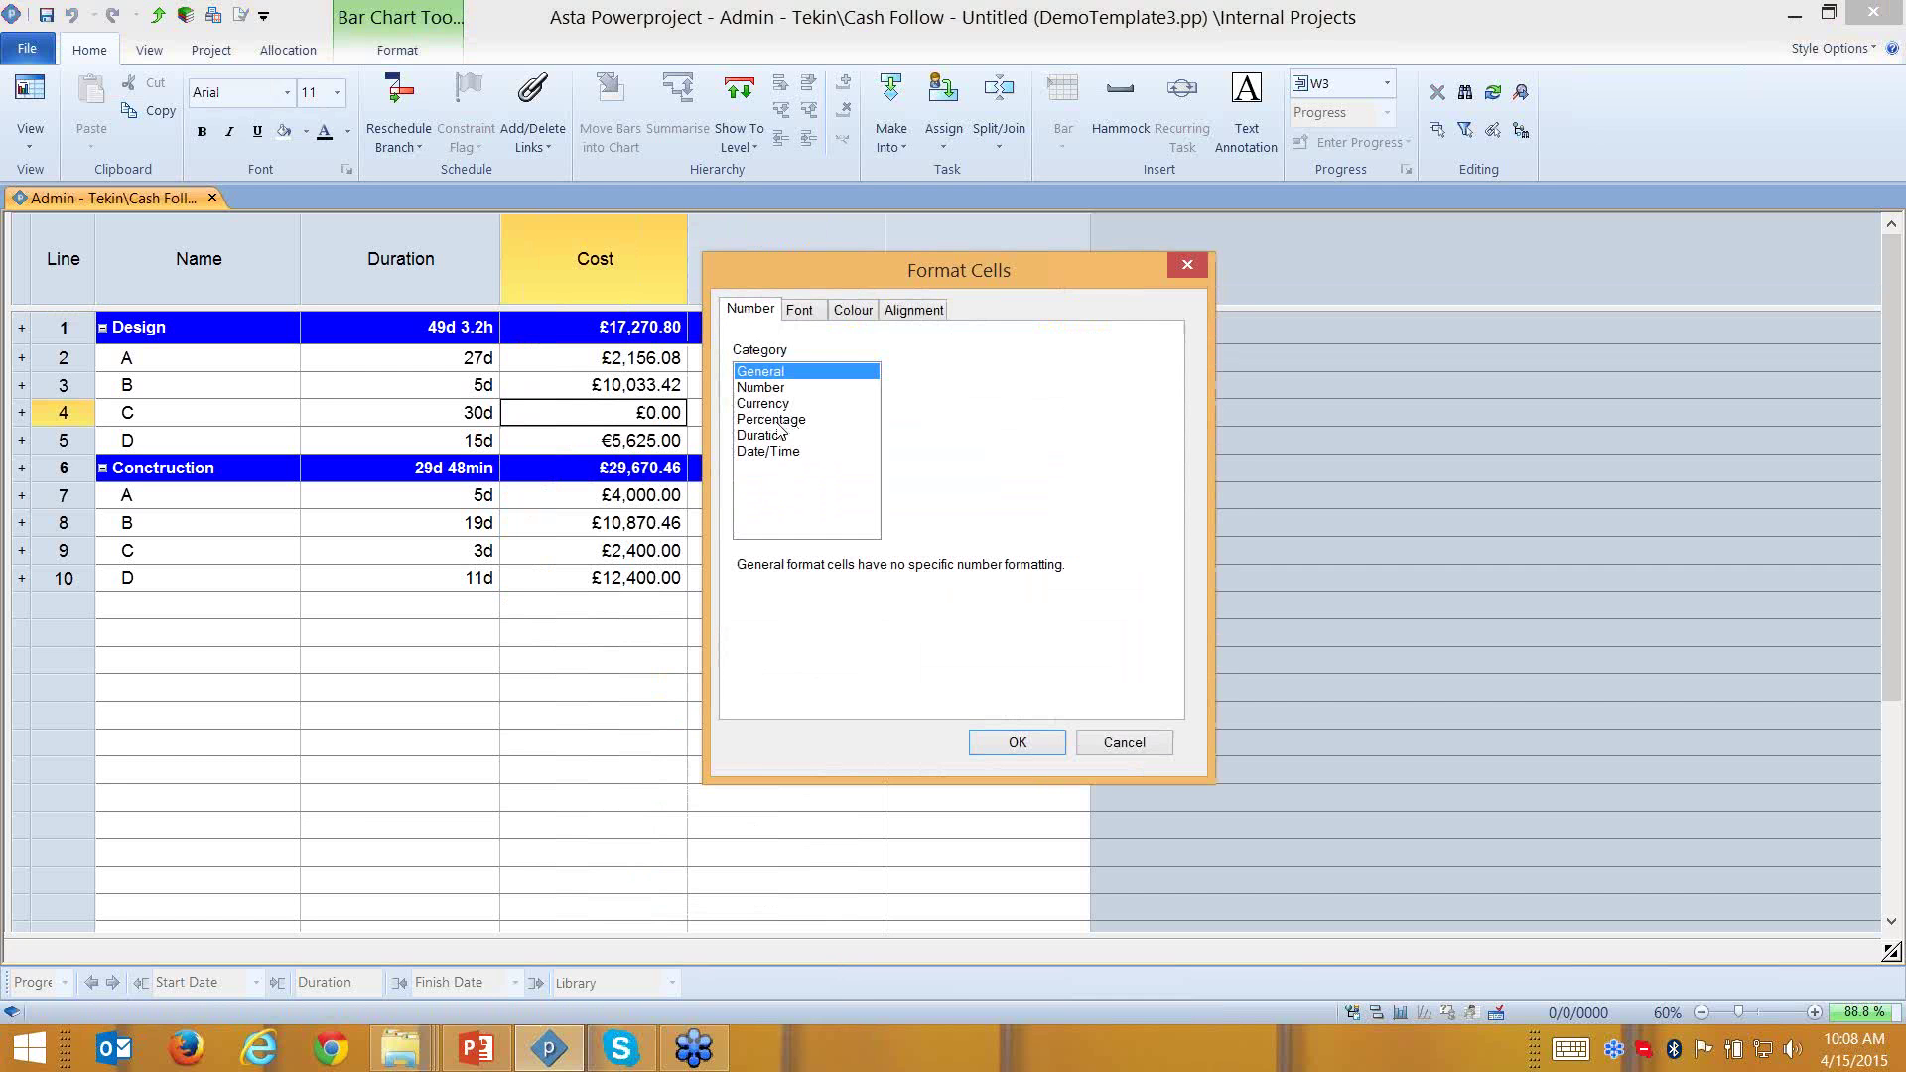
{"action": "left_click", "coordinate": [810, 313]}
{"action": "left_click", "coordinate": [851, 314]}
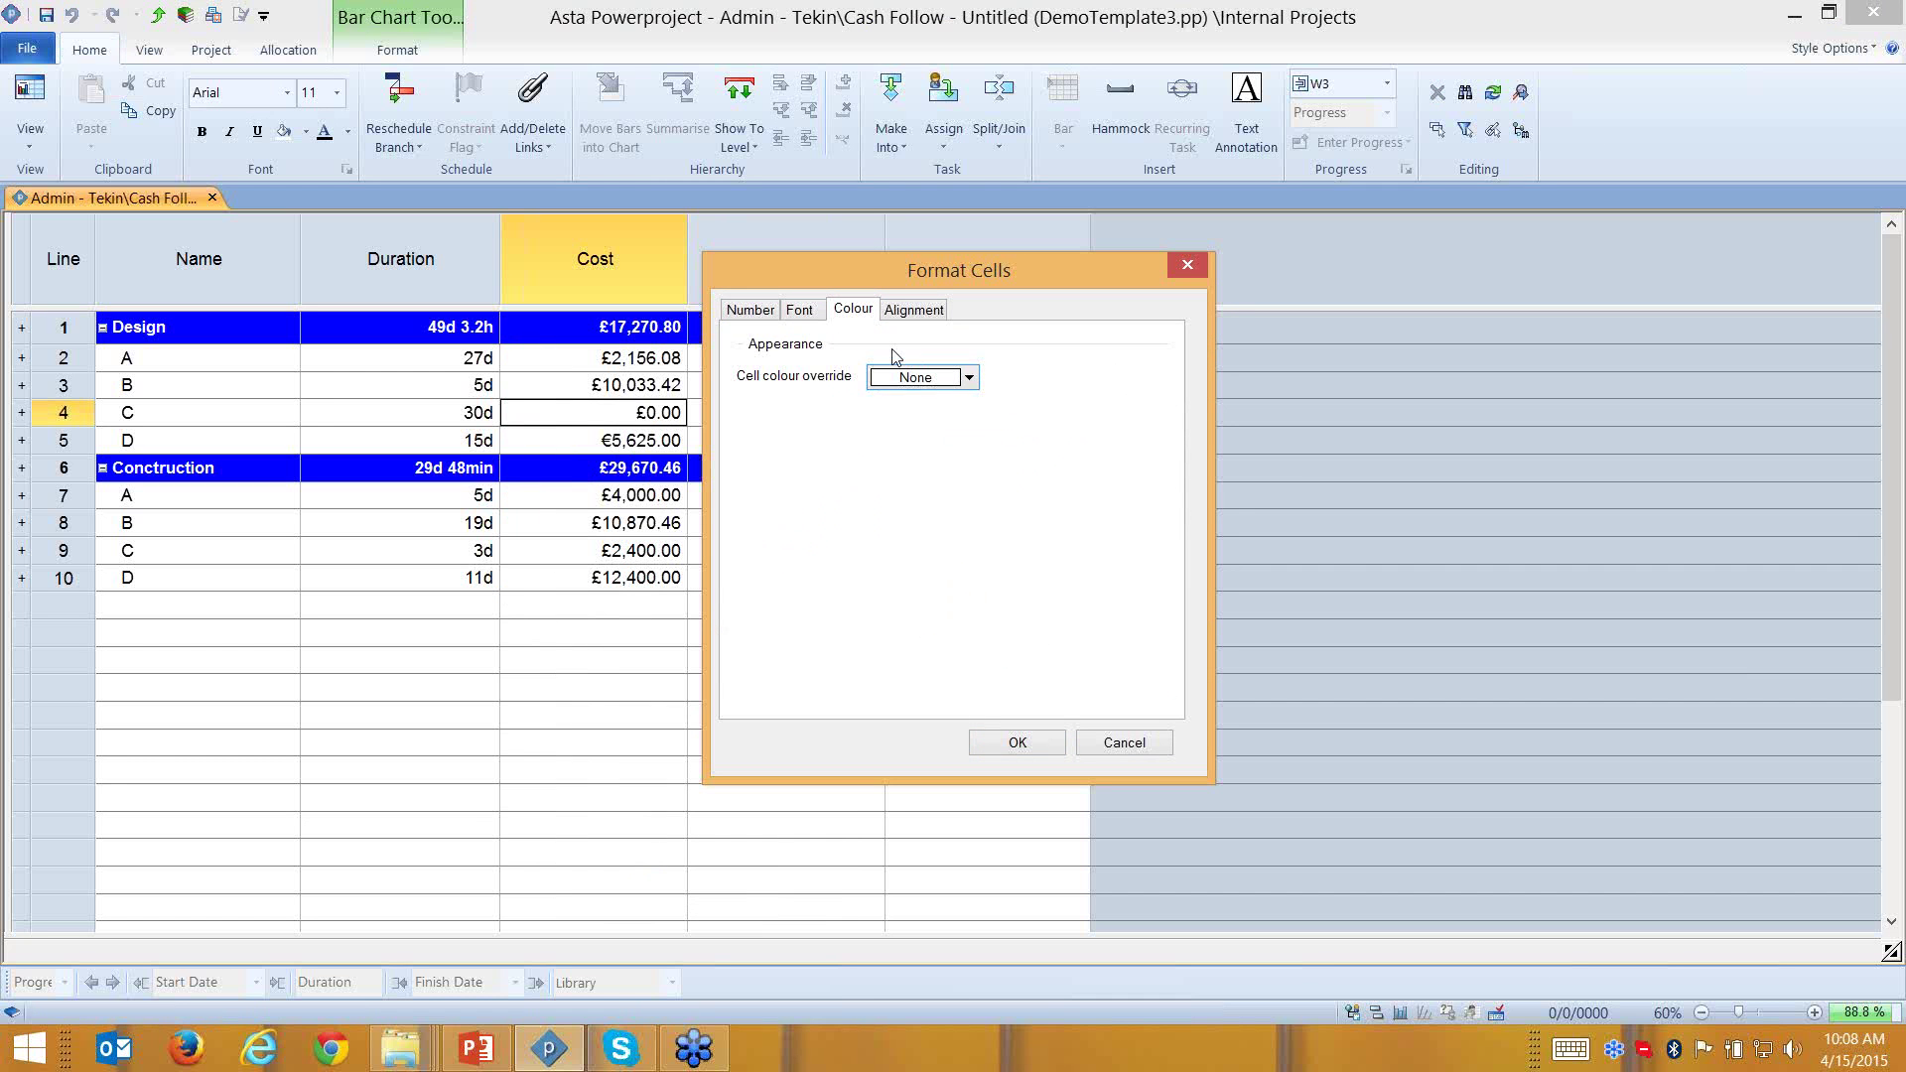
{"action": "left_click", "coordinate": [953, 378]}
{"action": "left_click", "coordinate": [976, 422]}
{"action": "left_click", "coordinate": [1018, 743]}
{"action": "left_click", "coordinate": [665, 805]}
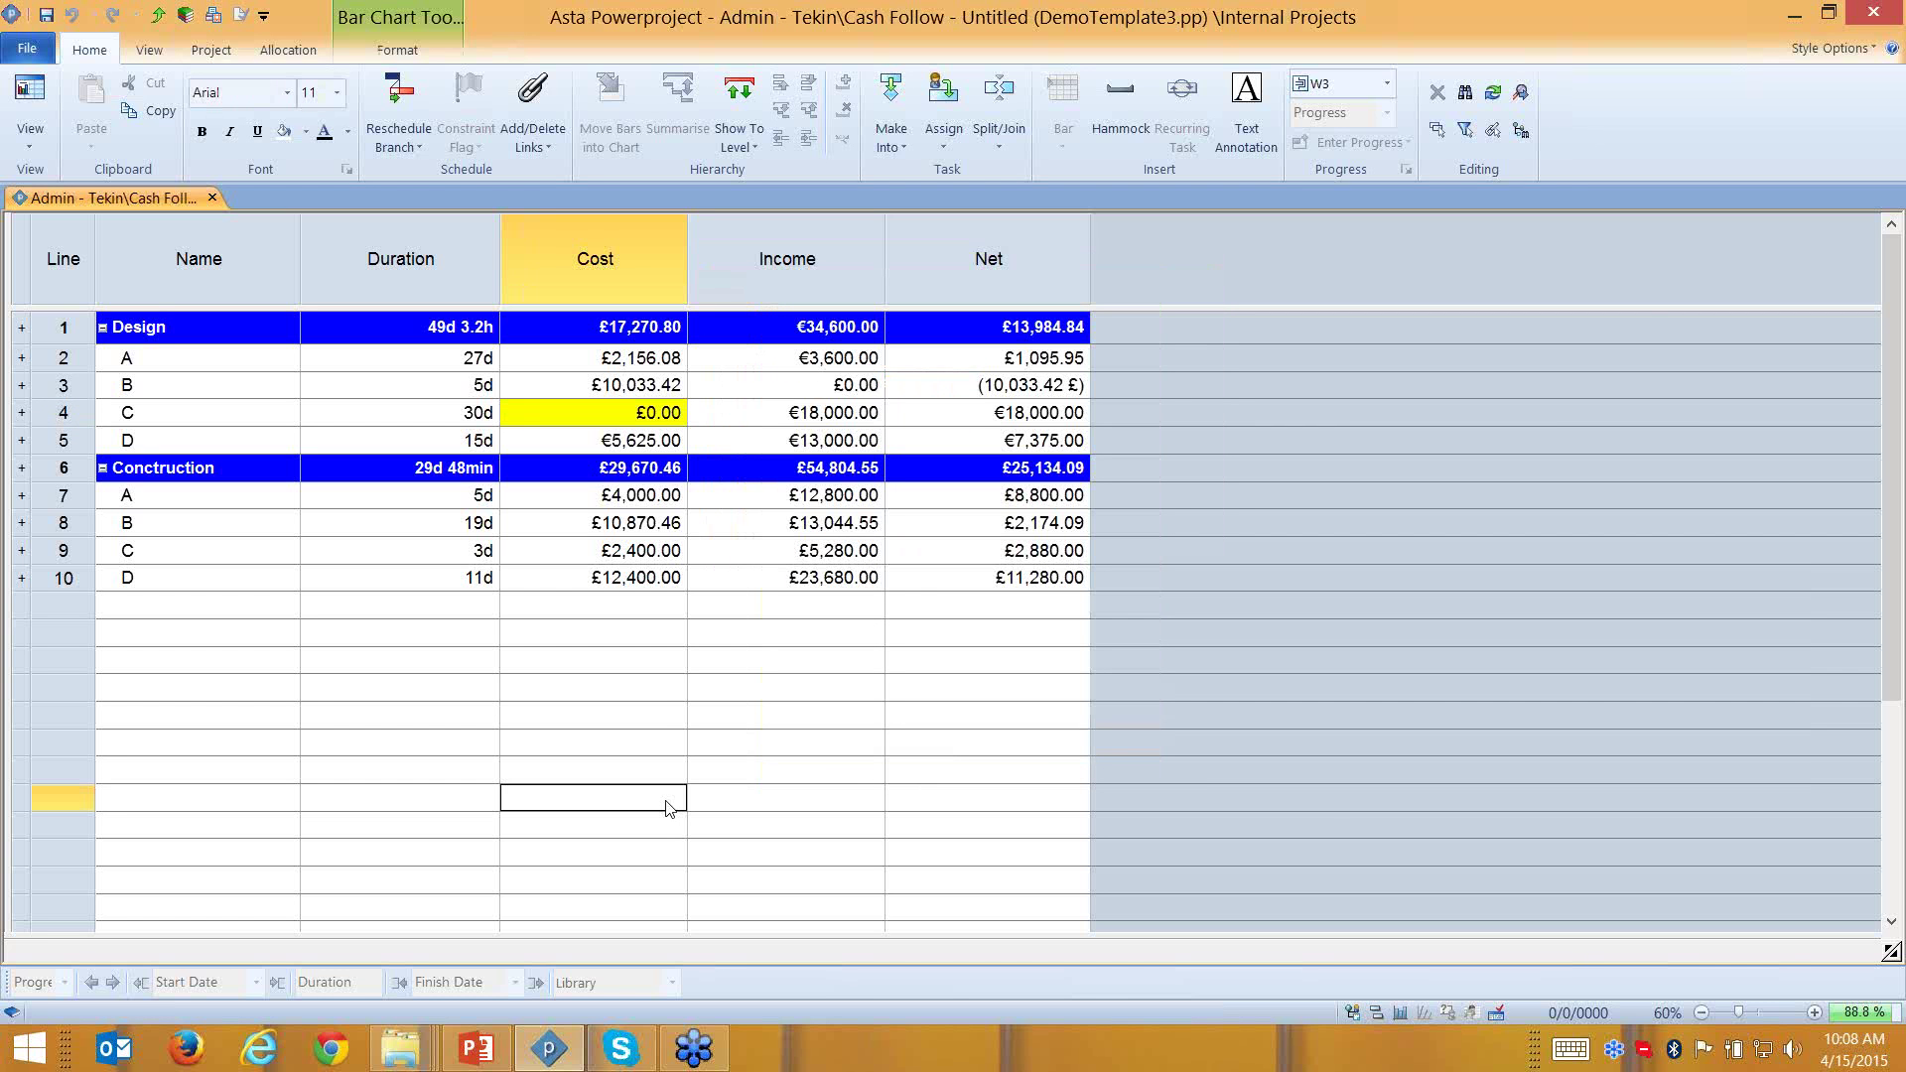
Format the Cost cell of Design task B as Currency with Euro as the currency unit
{"action": "left_click", "coordinate": [621, 390]}
{"action": "right_click", "coordinate": [587, 401]}
{"action": "left_click", "coordinate": [673, 711]}
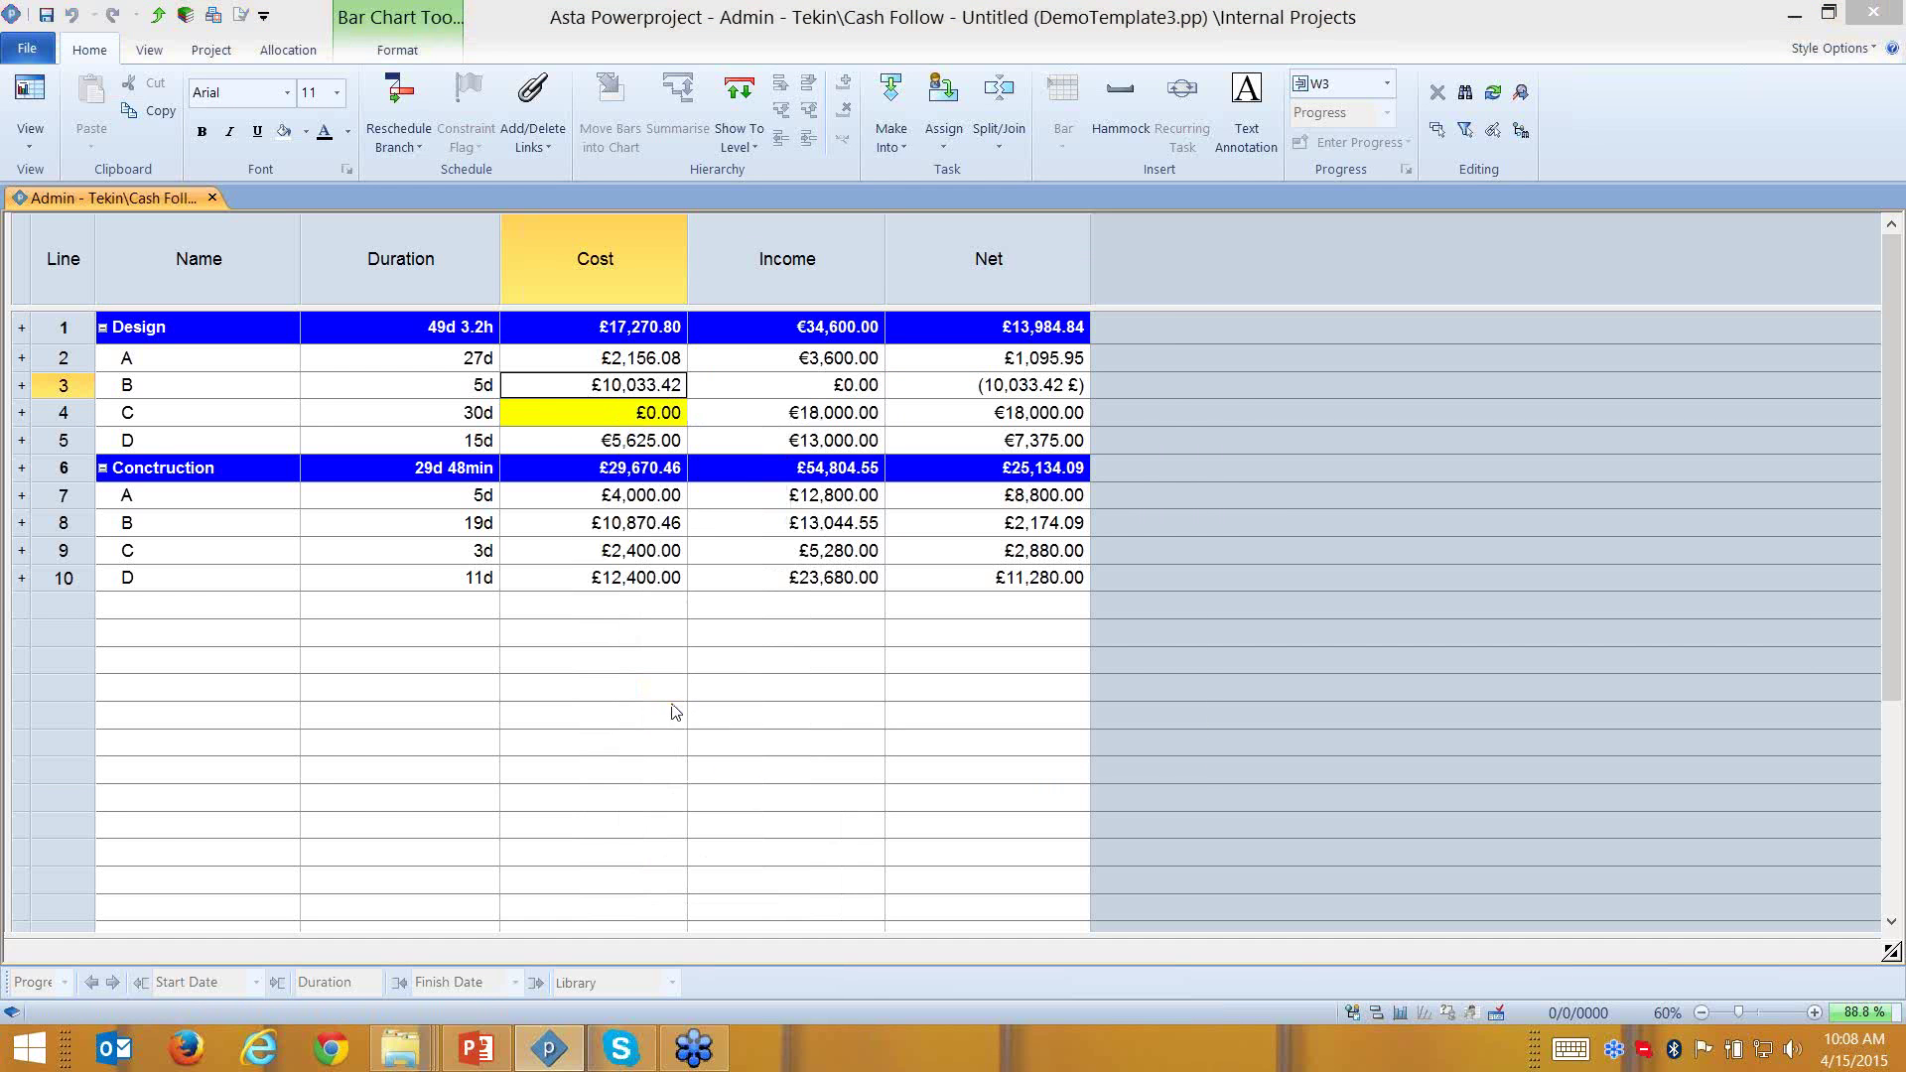
{"action": "left_click", "coordinate": [748, 311]}
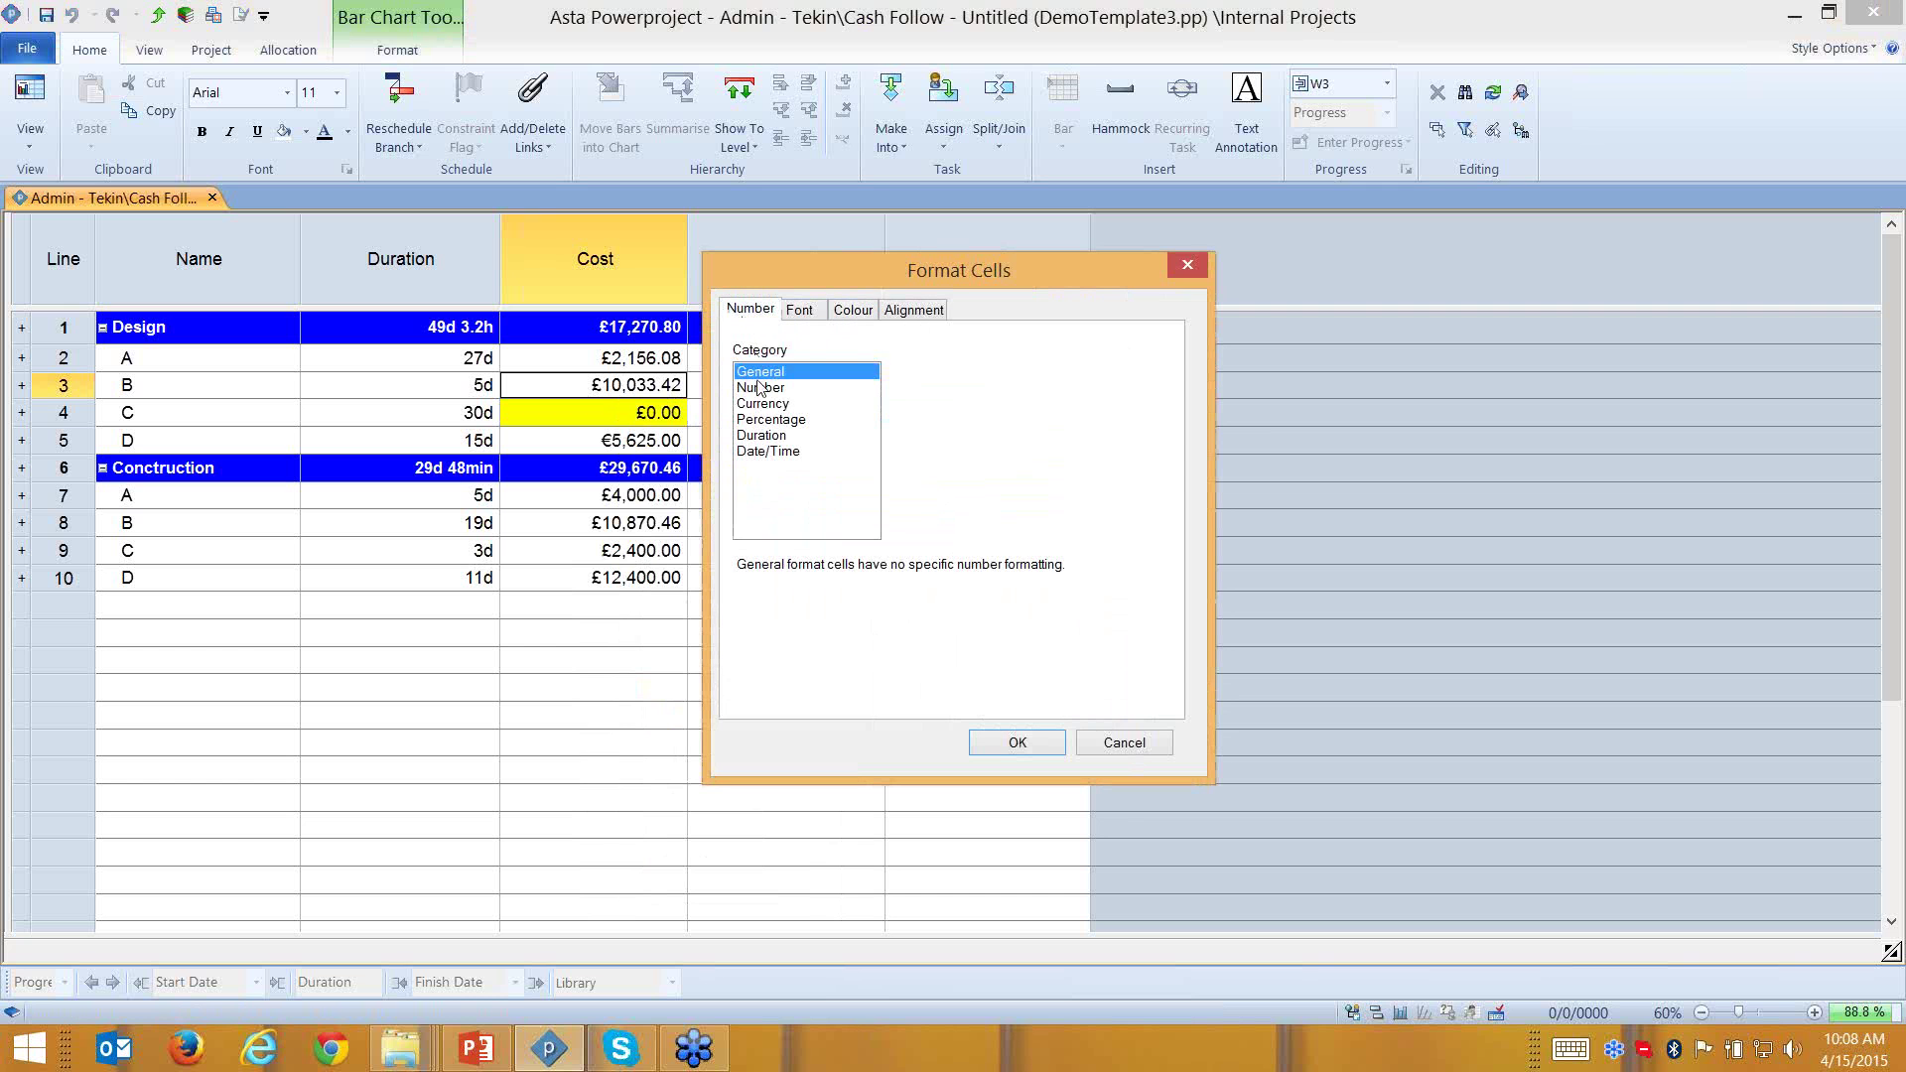
{"action": "left_click", "coordinate": [759, 405]}
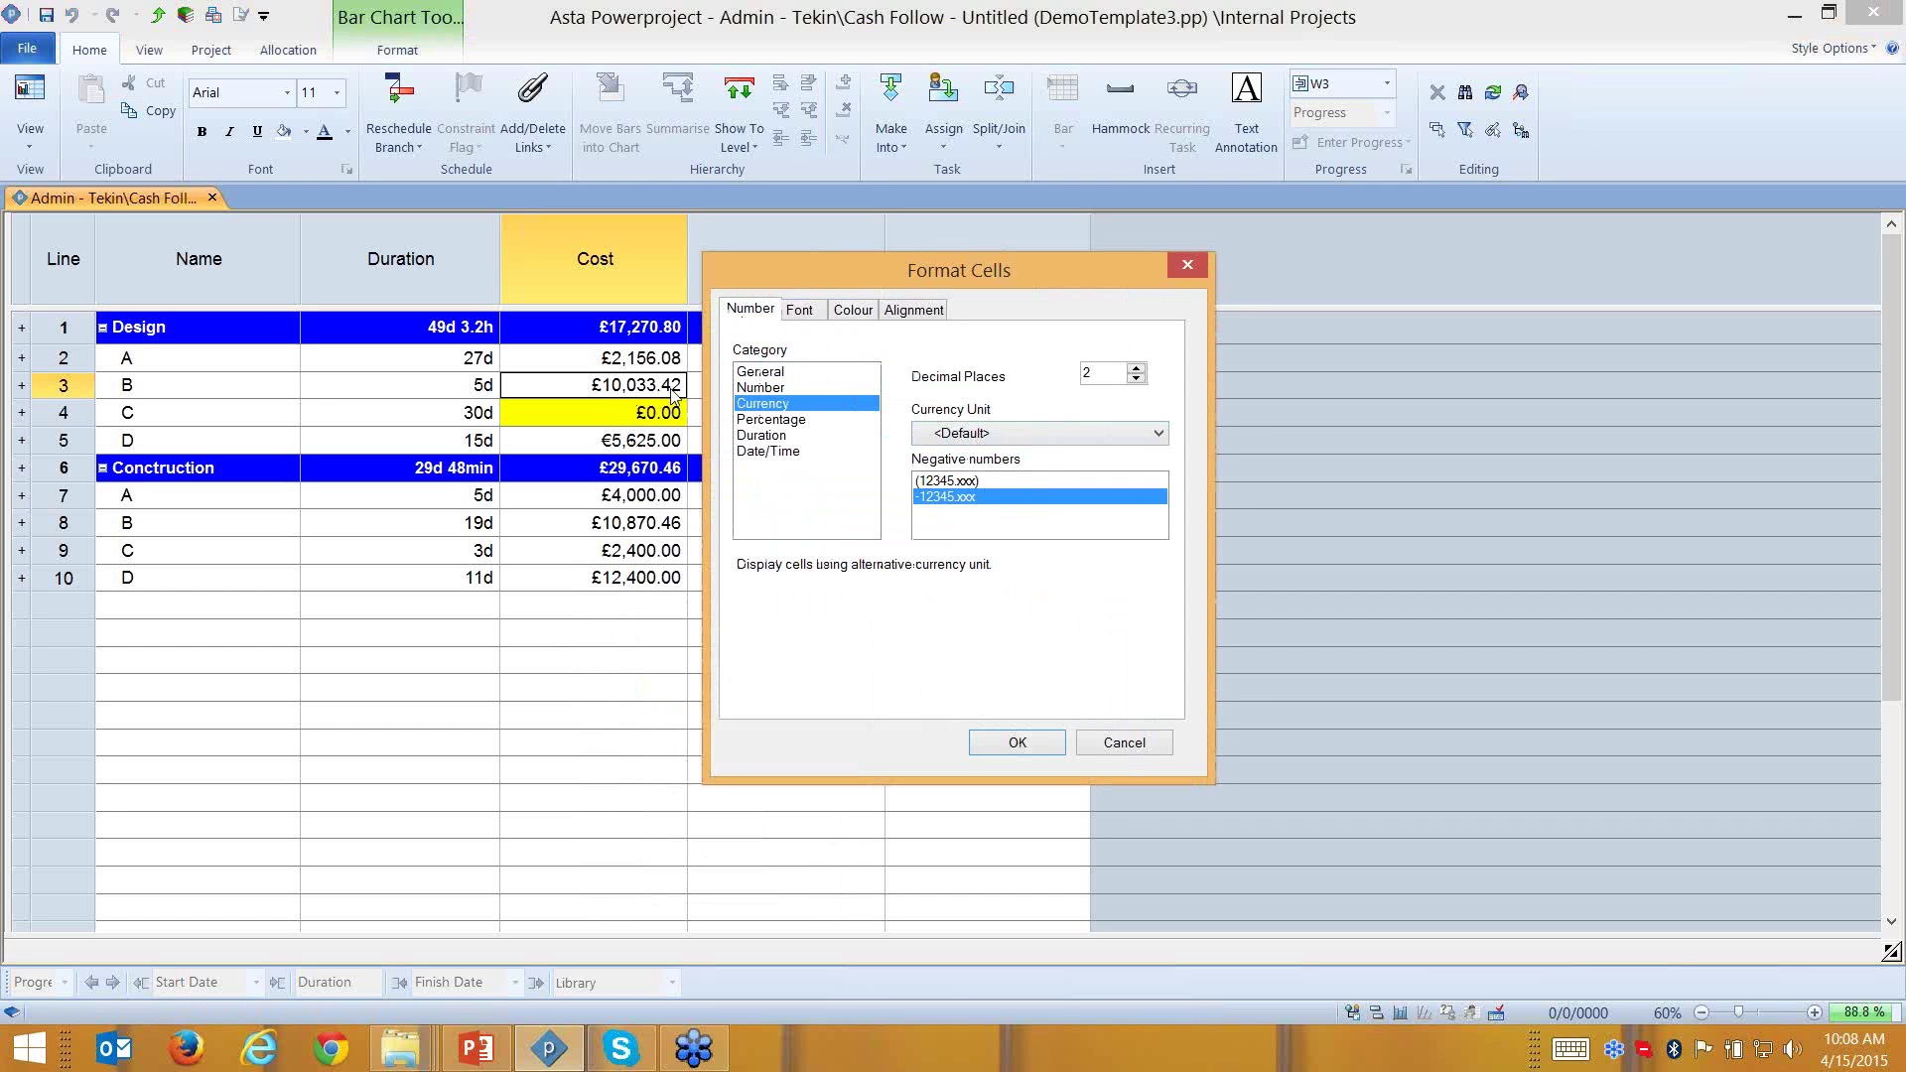
{"action": "left_click", "coordinate": [938, 434]}
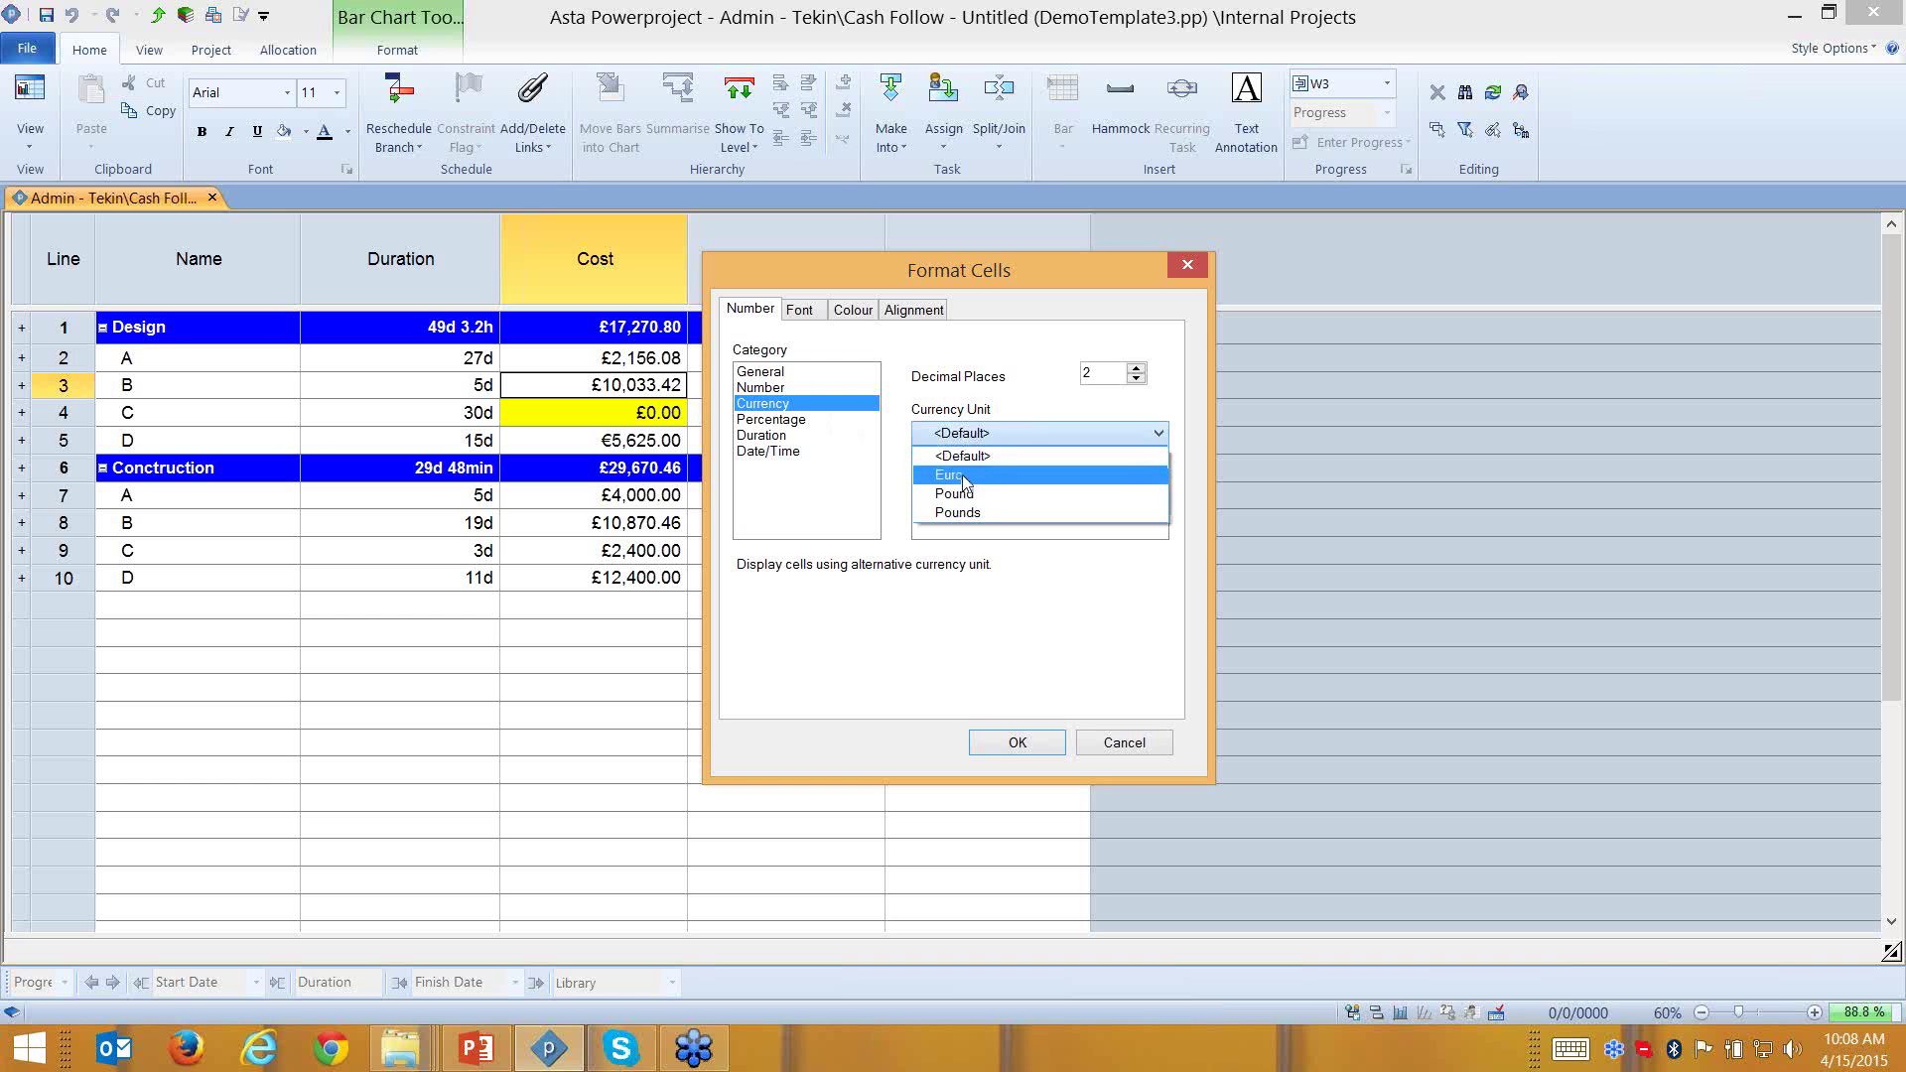
{"action": "left_click", "coordinate": [966, 484]}
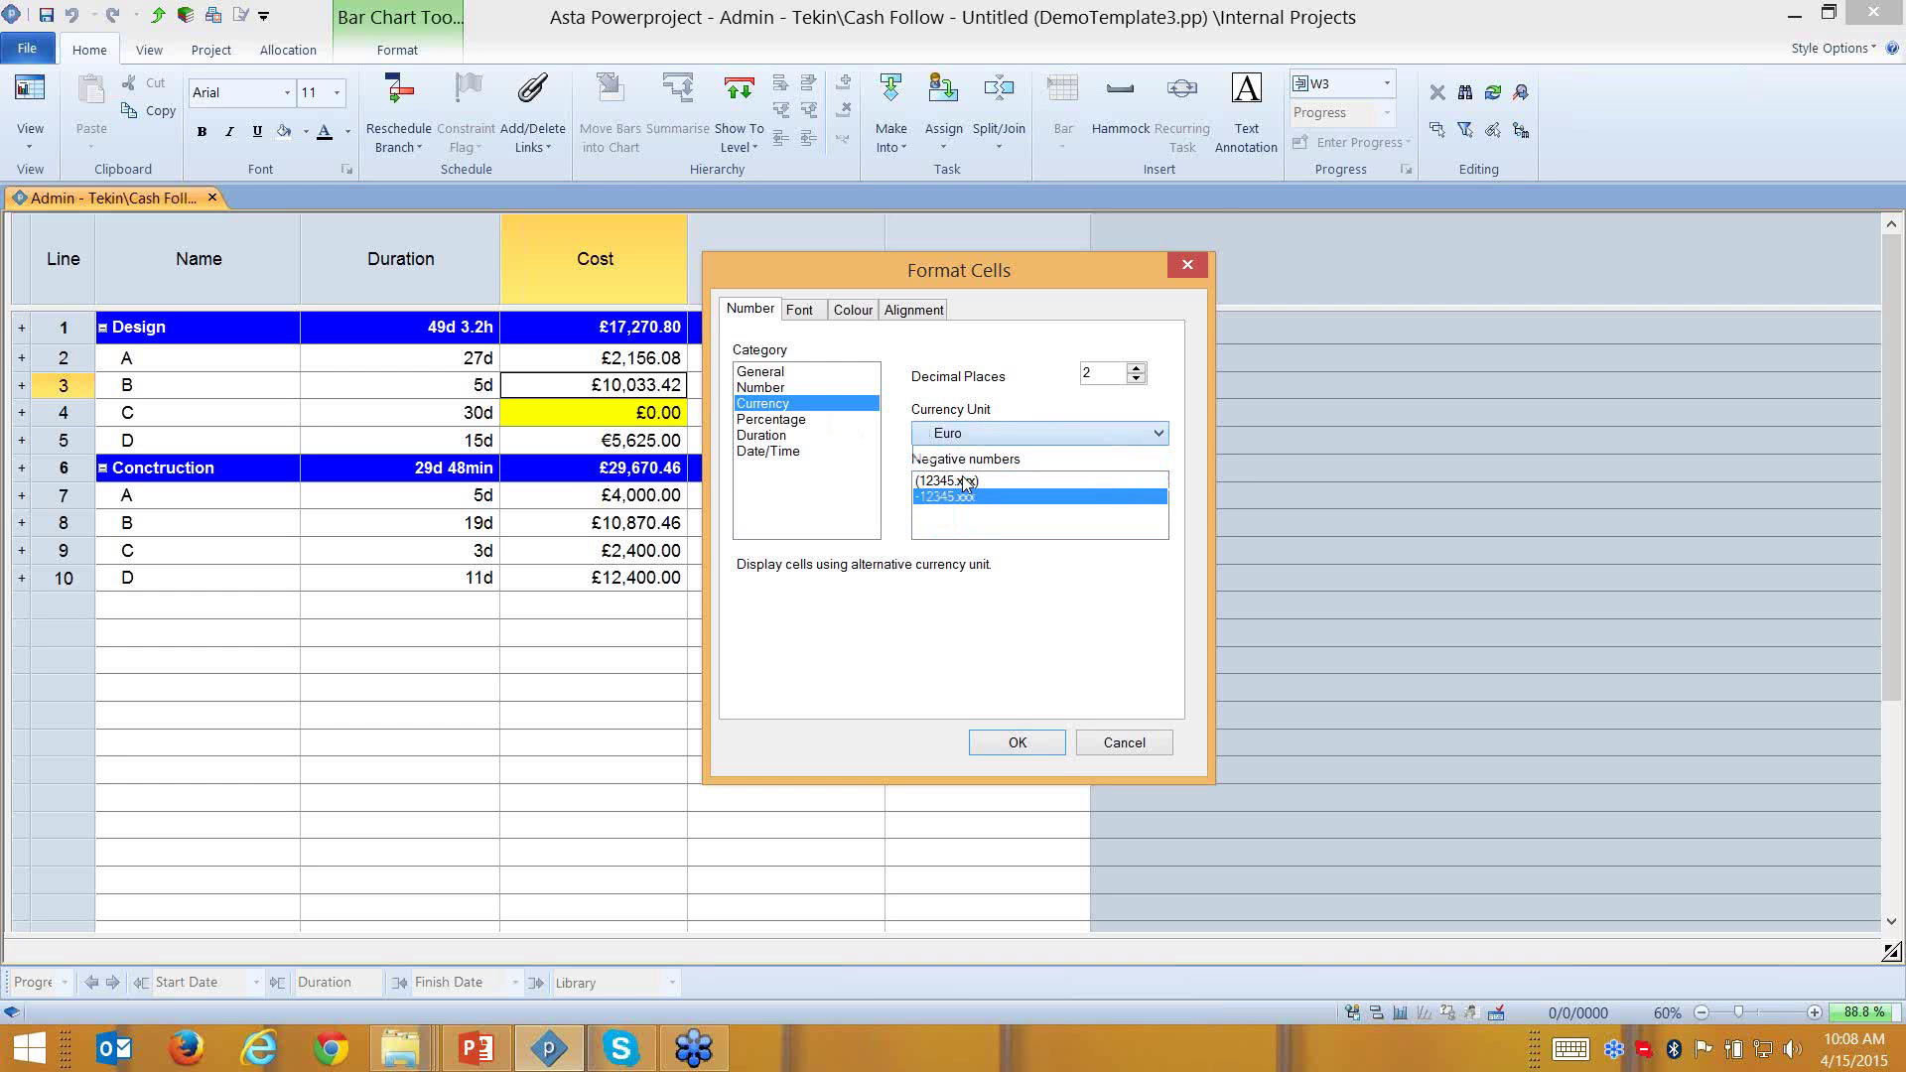
{"action": "left_click", "coordinate": [1046, 750]}
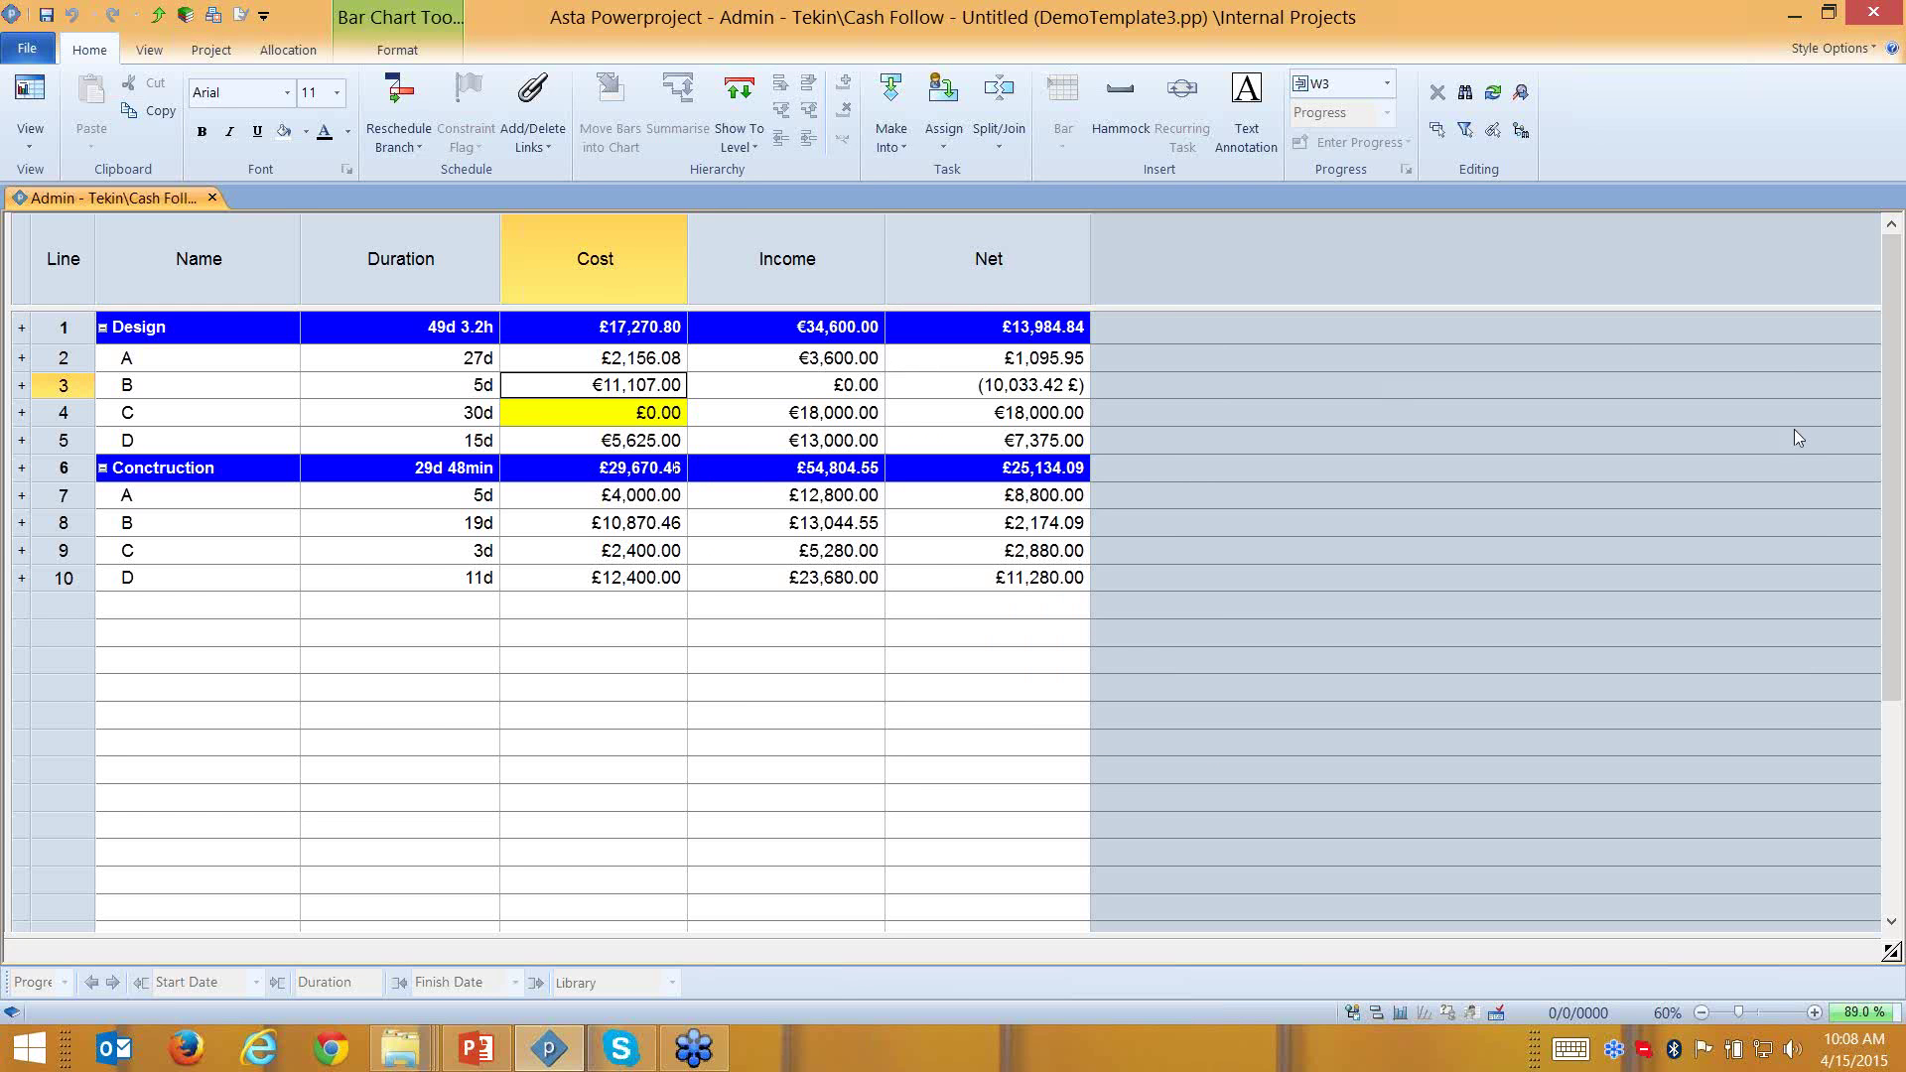
{"action": "left_click", "coordinate": [1892, 401]}
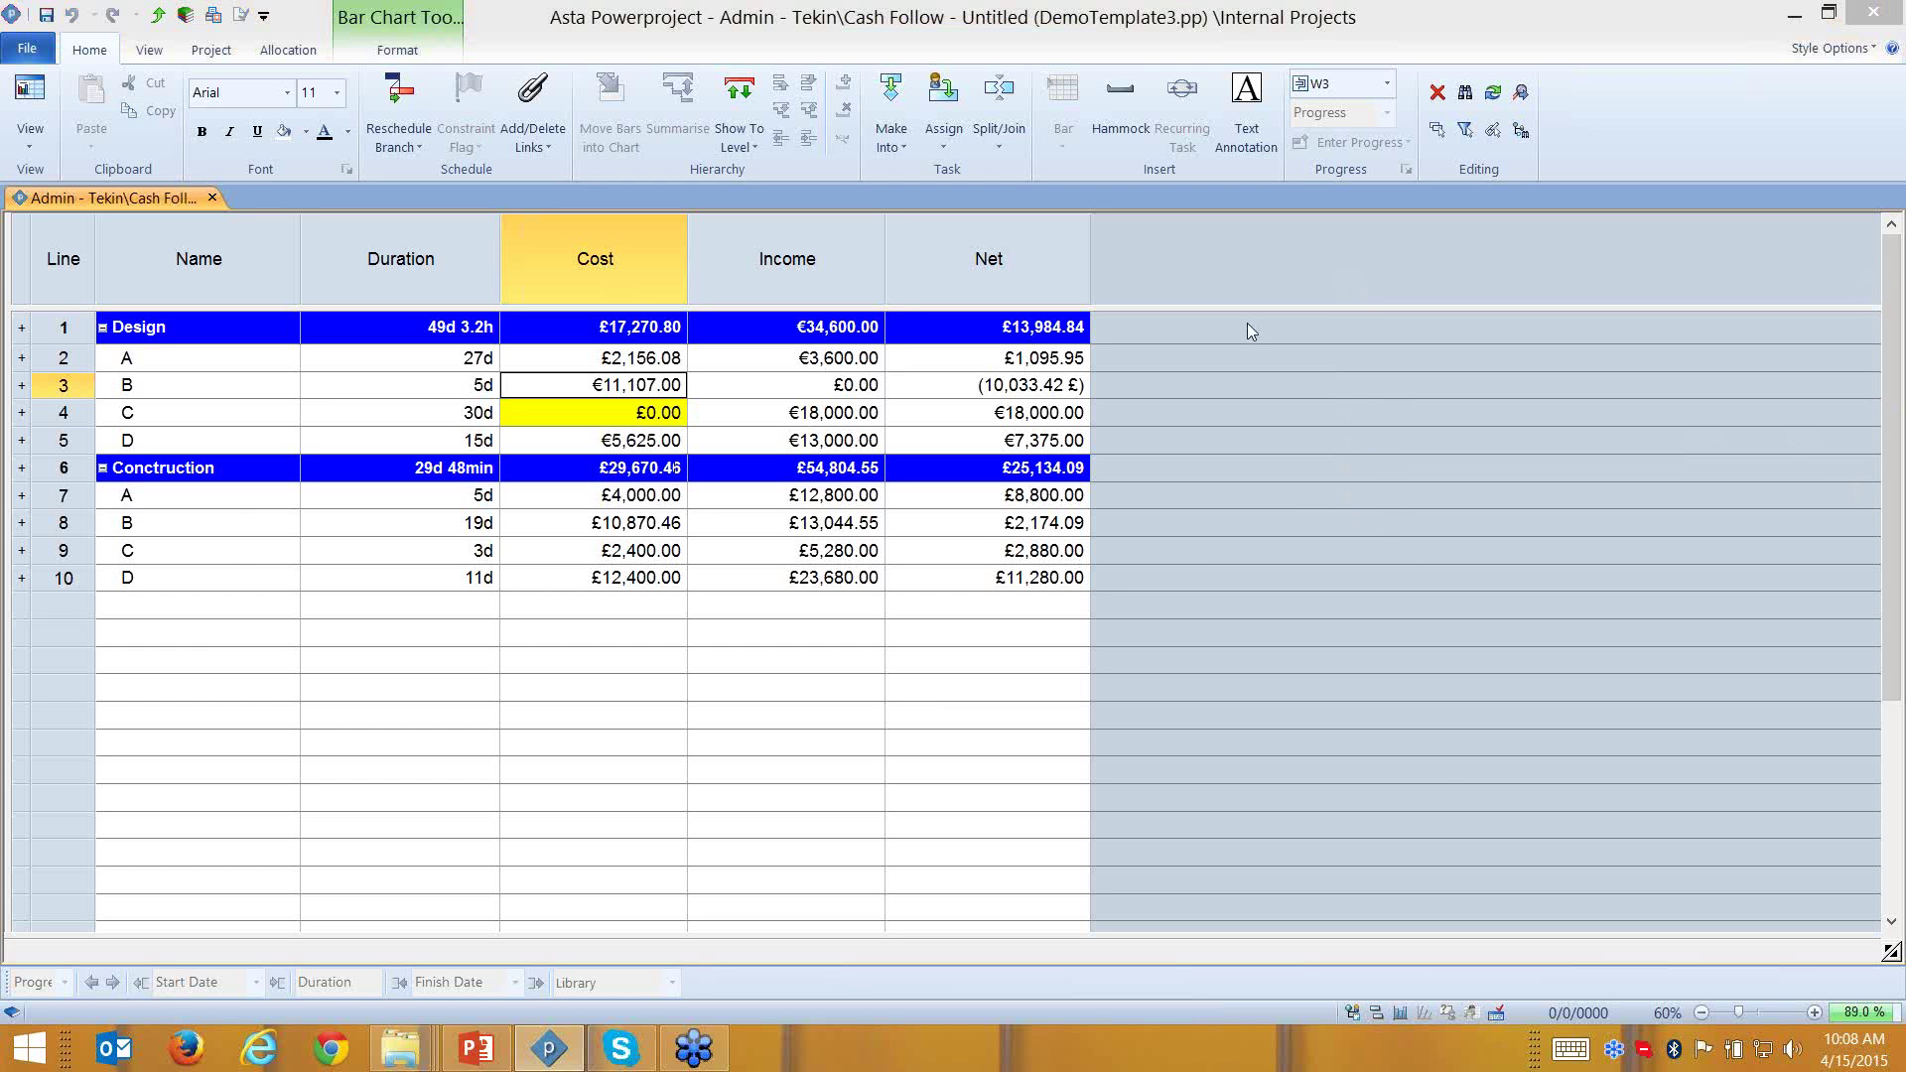
Select each spreadsheet column from Name through Net in turn to review the table's fields
{"action": "left_click", "coordinate": [231, 263]}
{"action": "left_click", "coordinate": [463, 262]}
{"action": "left_click", "coordinate": [628, 266]}
{"action": "left_click", "coordinate": [800, 270]}
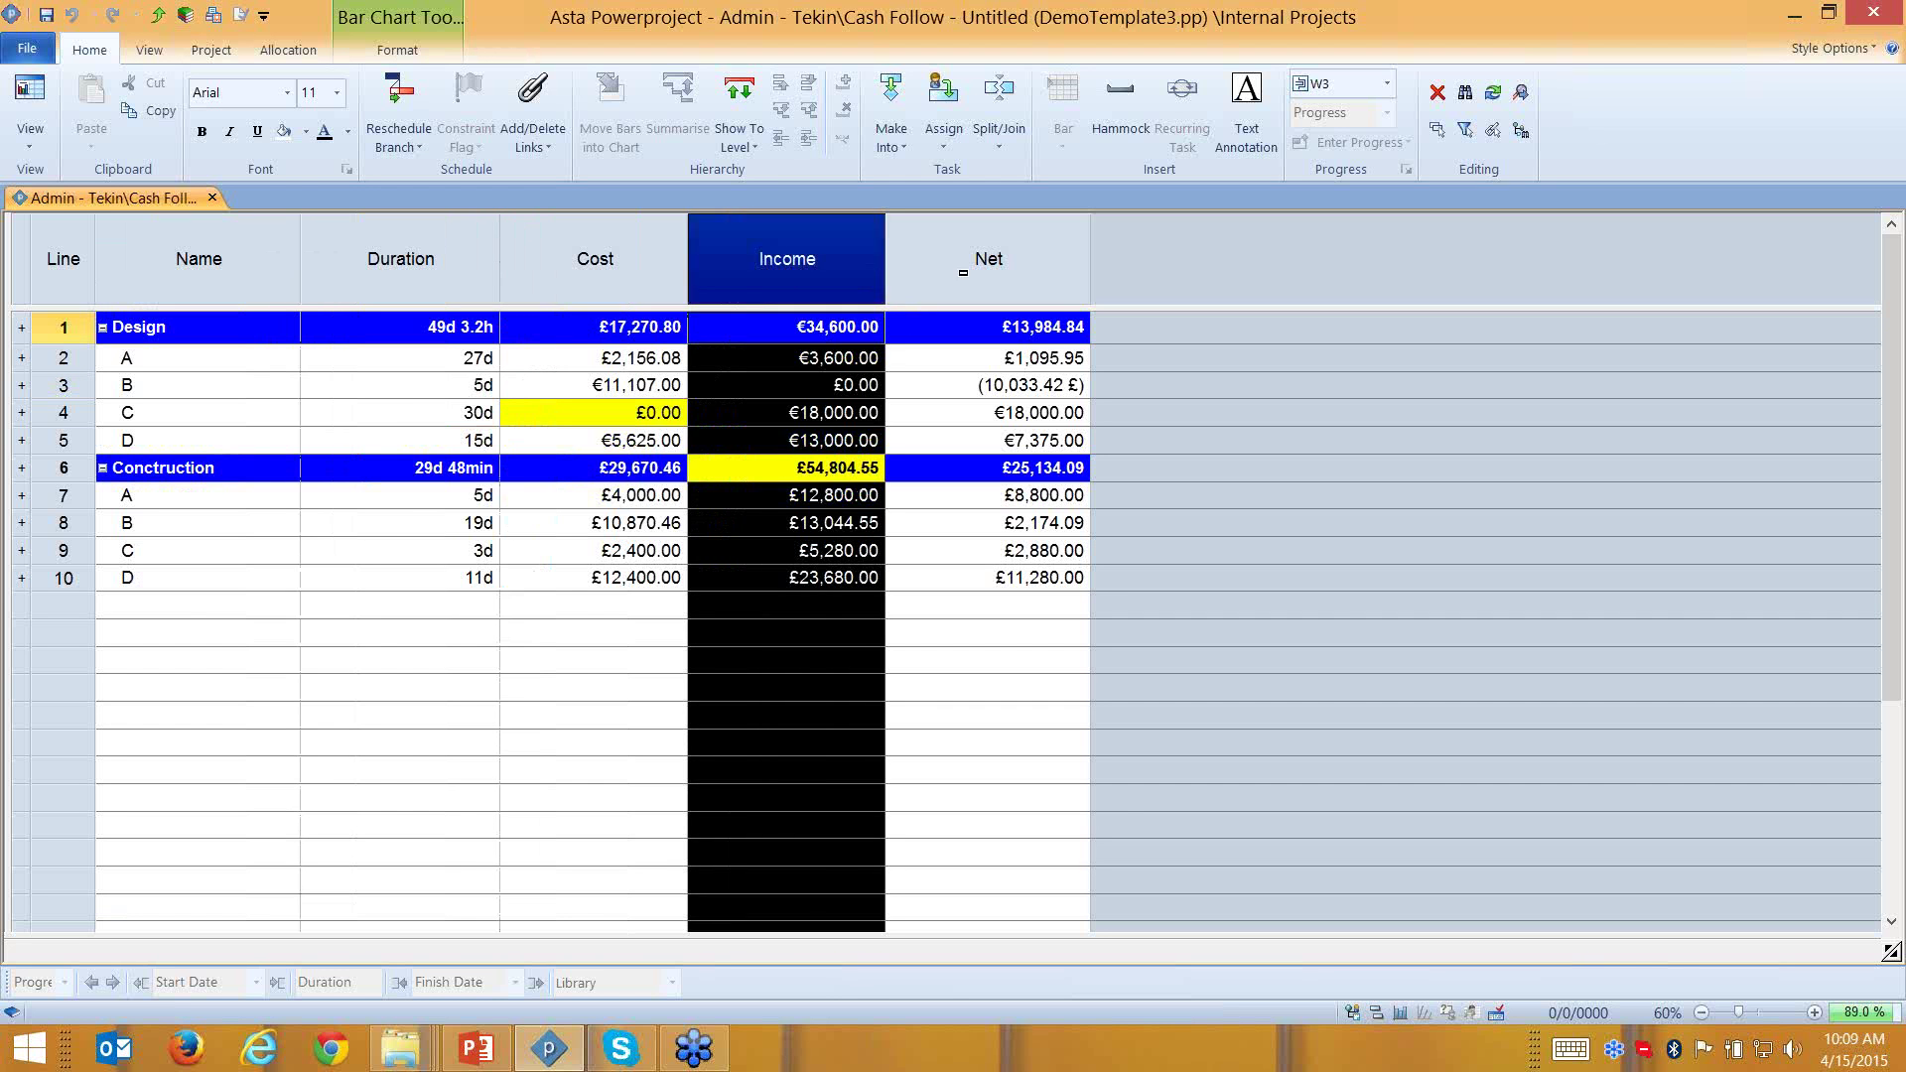
{"action": "left_click", "coordinate": [982, 268]}
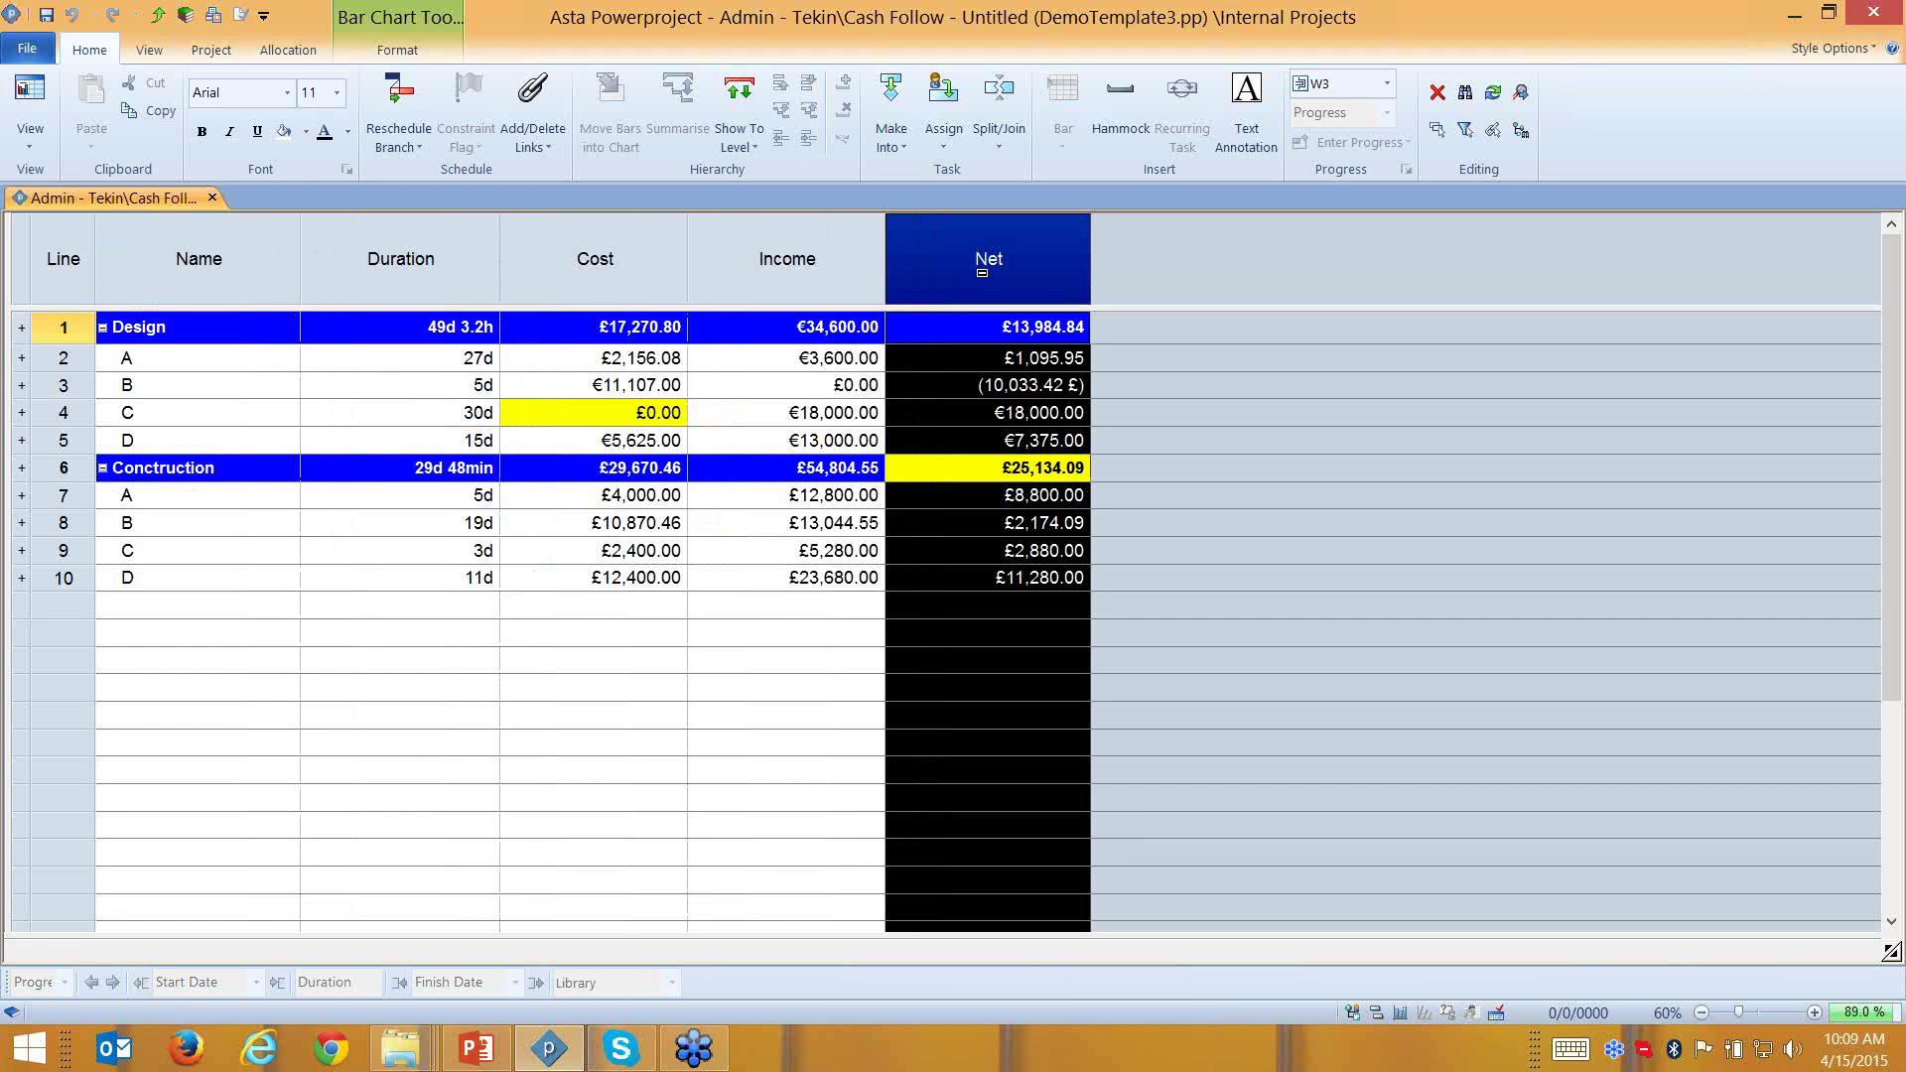
Examine the Progress and Earned value fields available for an additional column after Net, without adding one
{"action": "right_click", "coordinate": [1118, 278]}
{"action": "mouse_move", "coordinate": [1209, 492]}
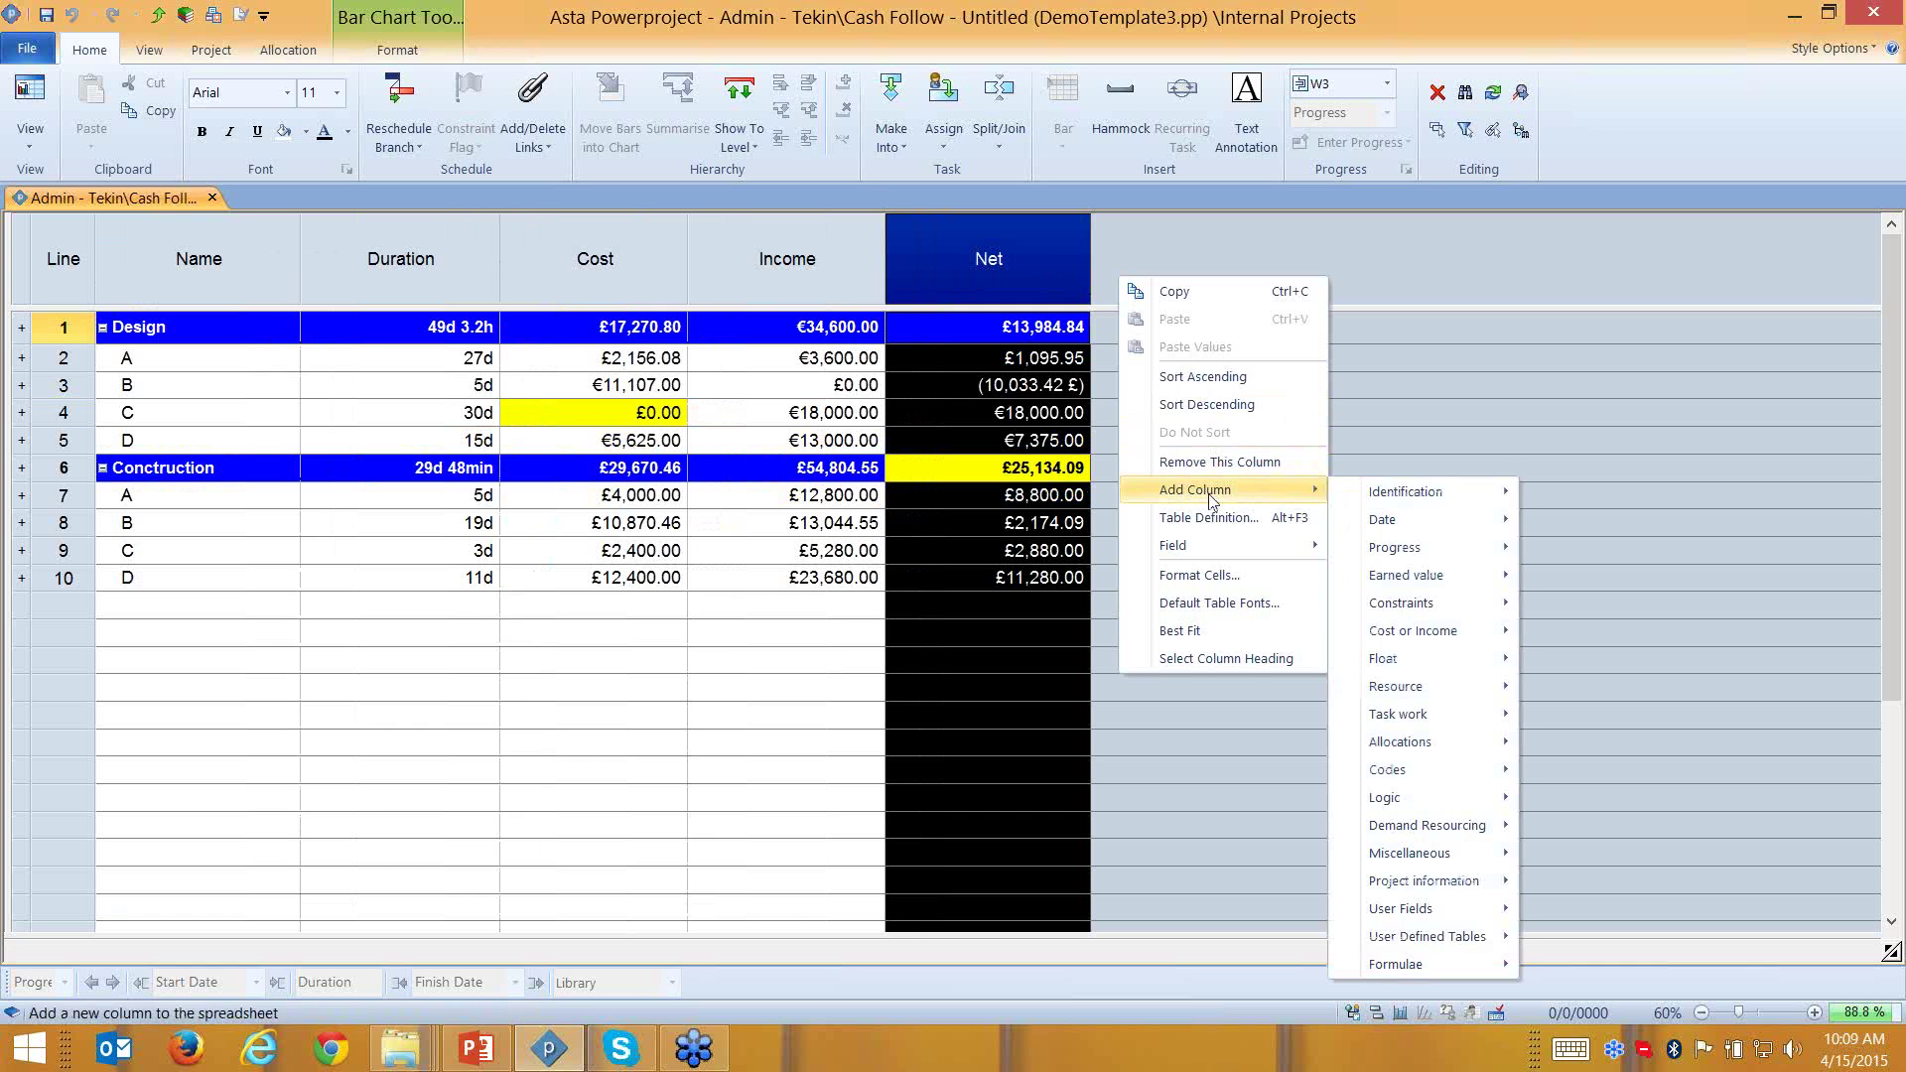
{"action": "mouse_move", "coordinate": [1433, 644]}
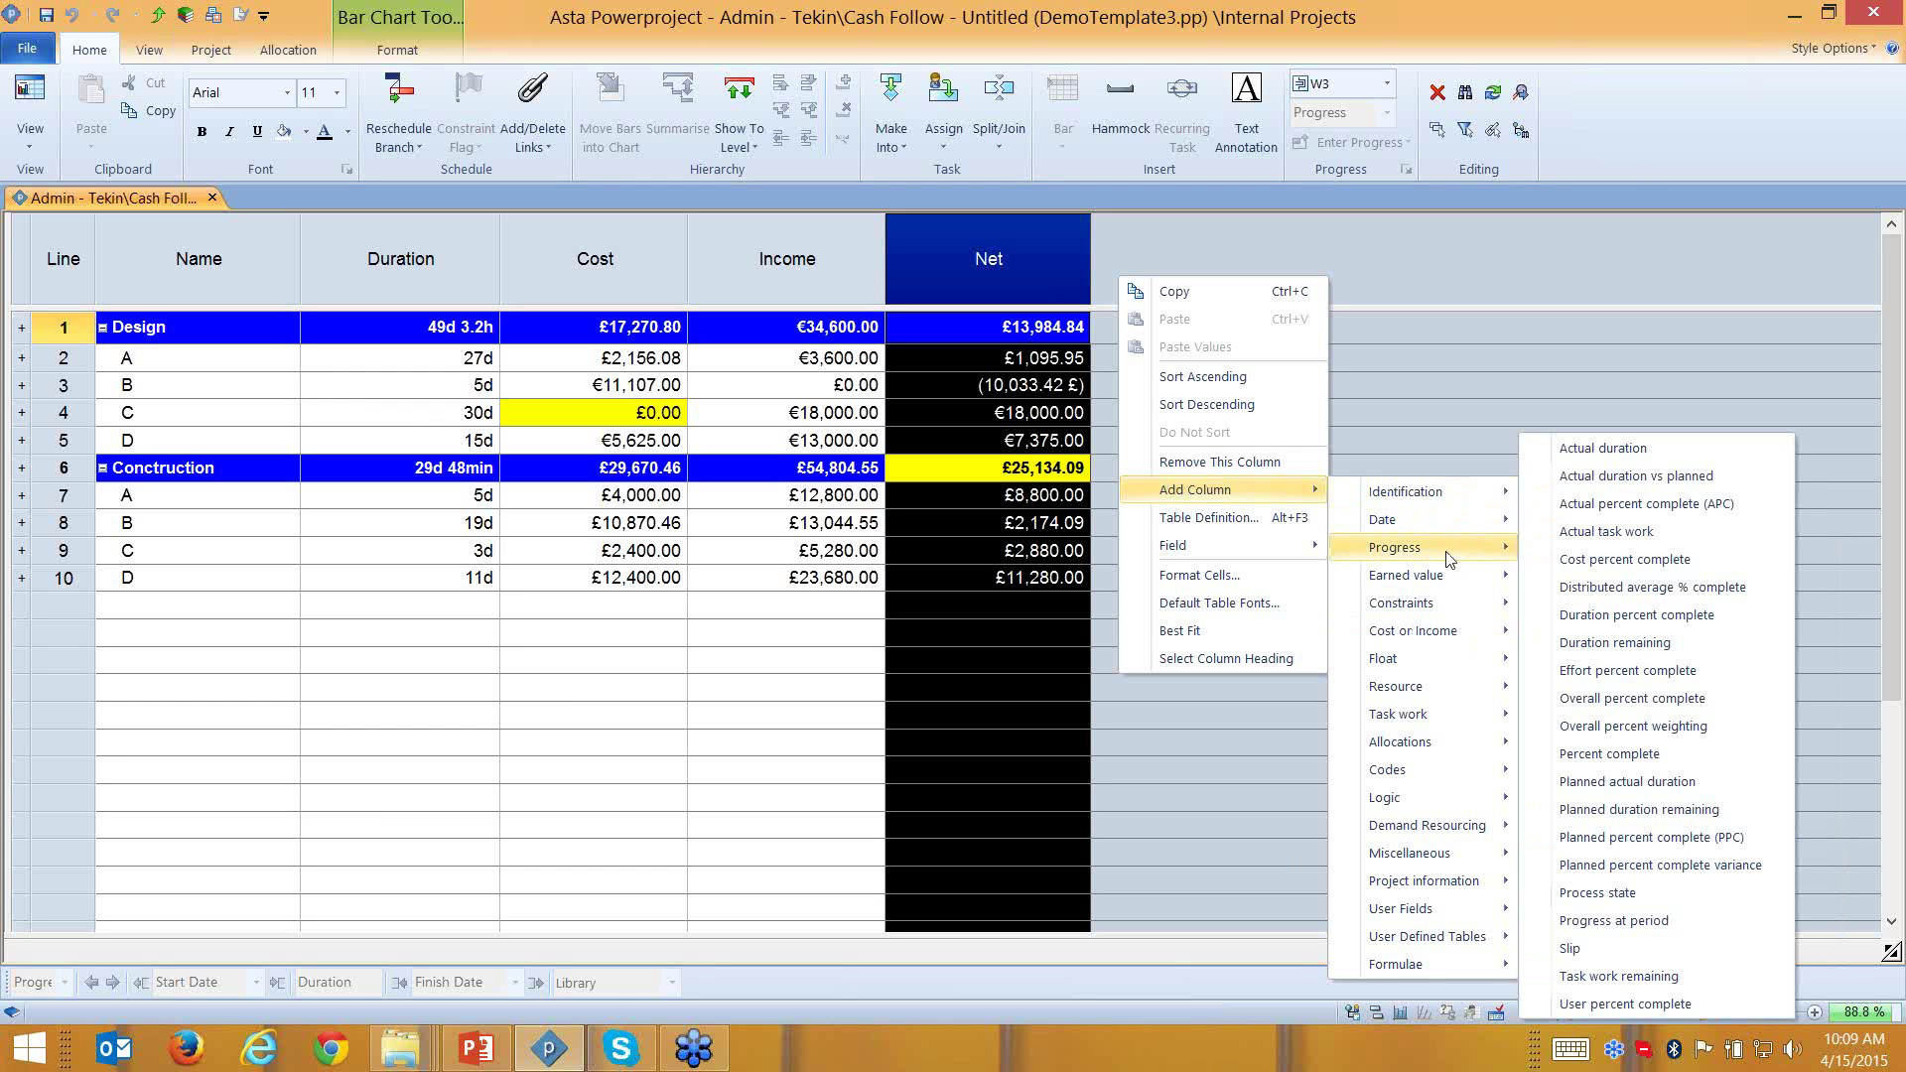
{"action": "mouse_move", "coordinate": [1468, 576]}
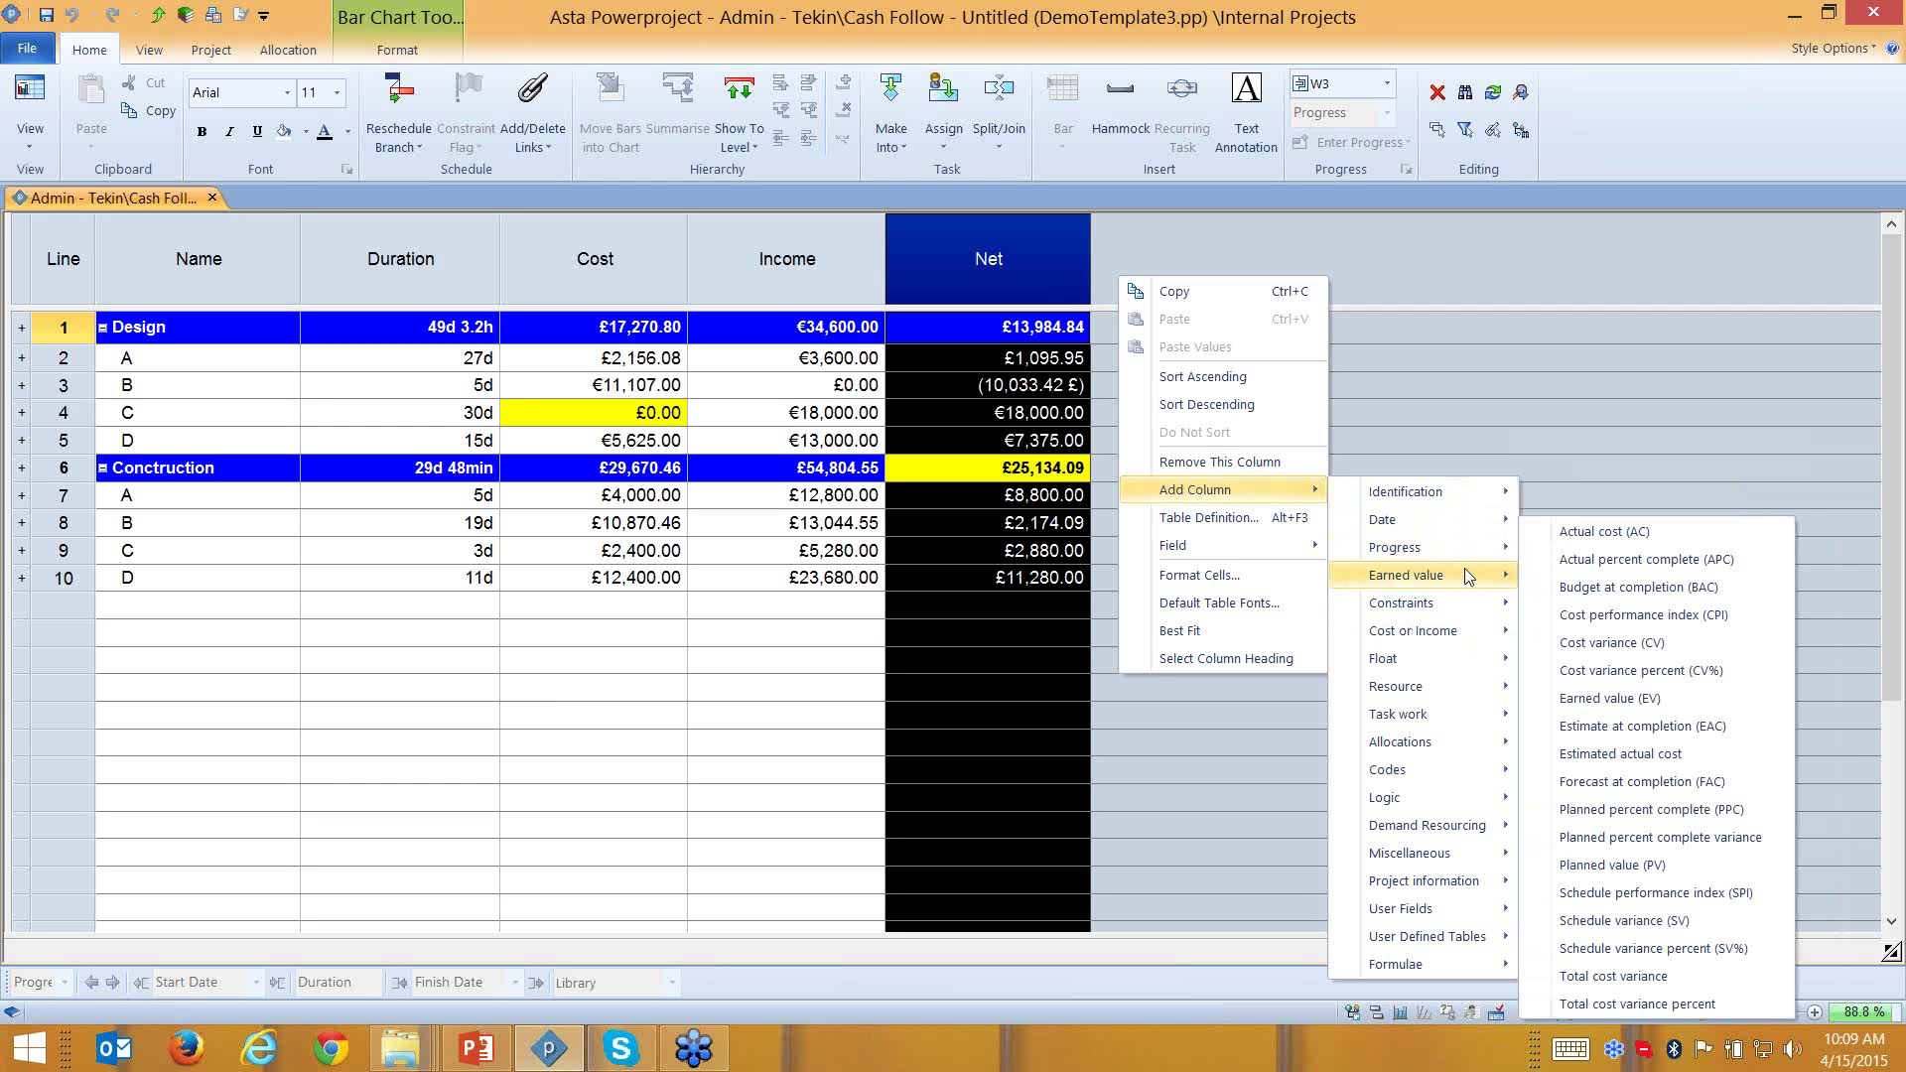
{"action": "left_click", "coordinate": [1402, 250]}
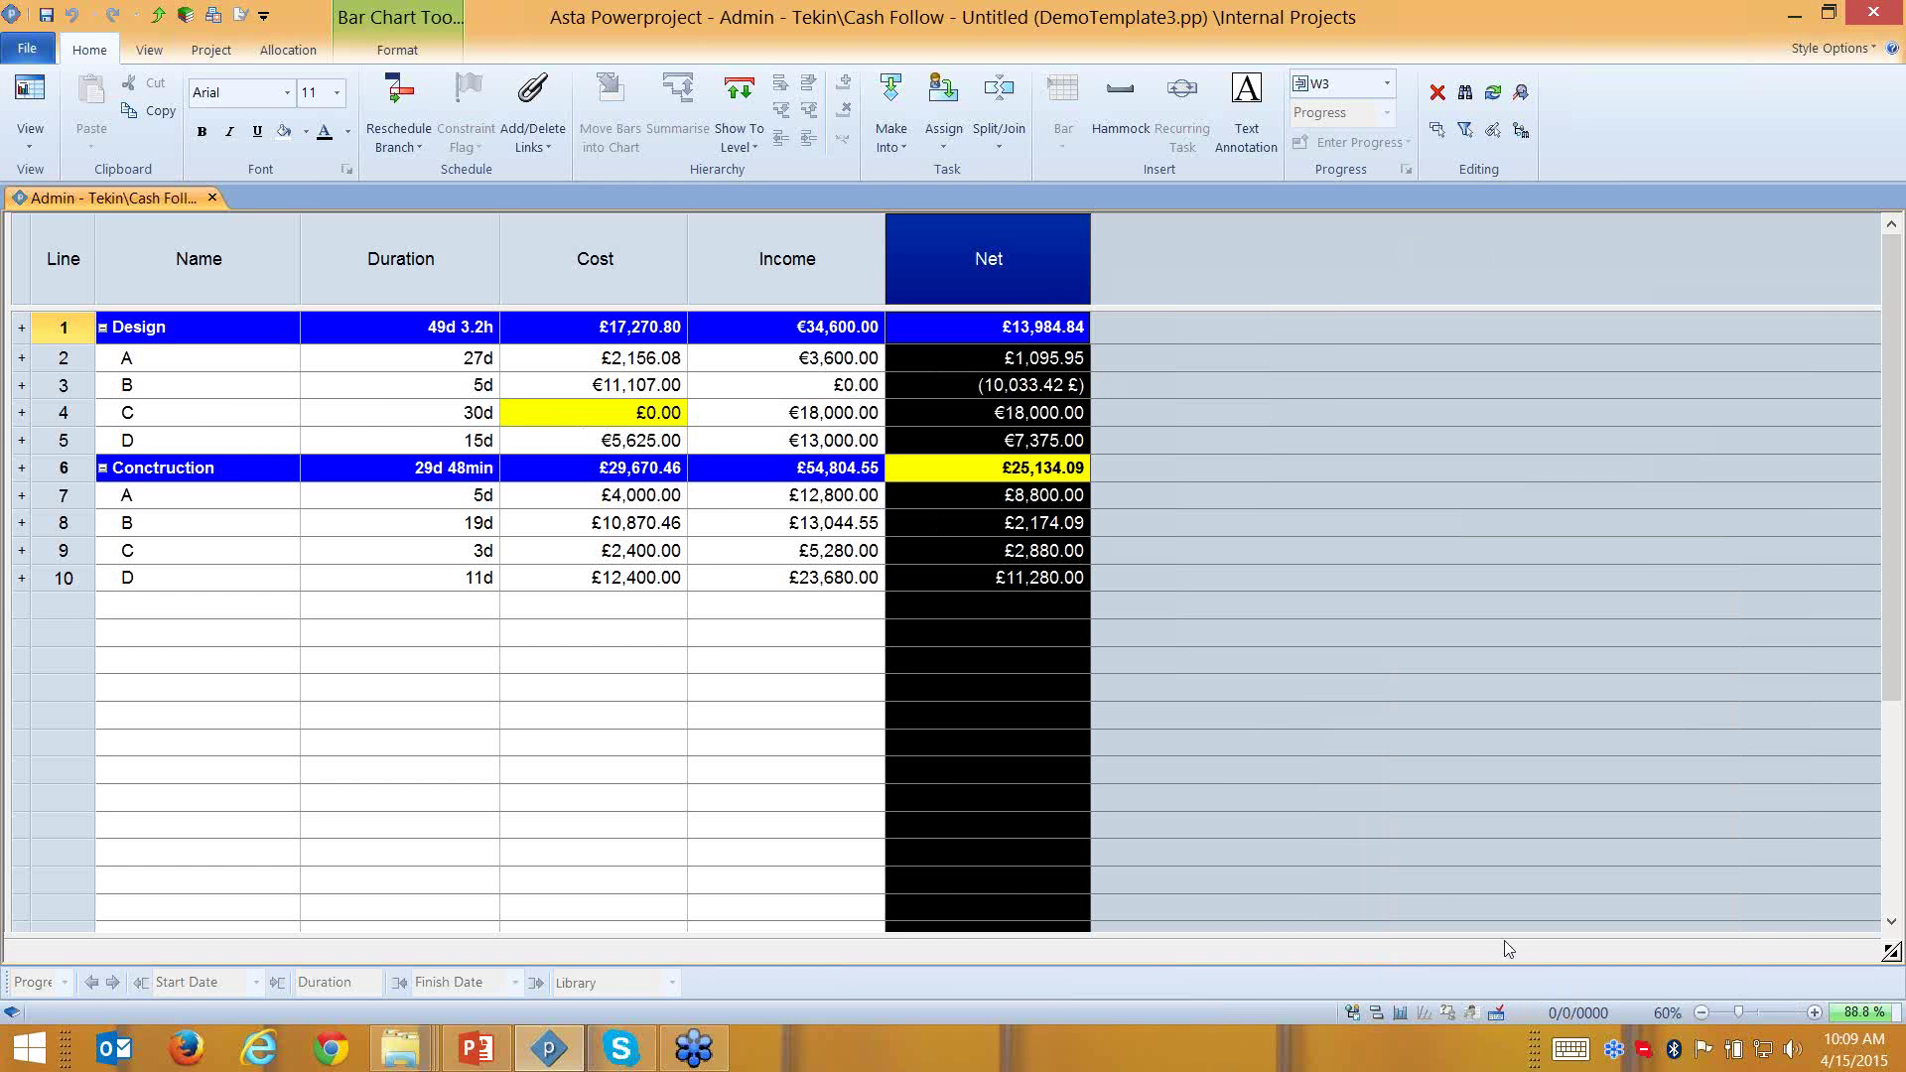
Show the bar chart again and widen the spreadsheet so all columns through Net fit beside it
{"action": "left_click", "coordinate": [1375, 1013]}
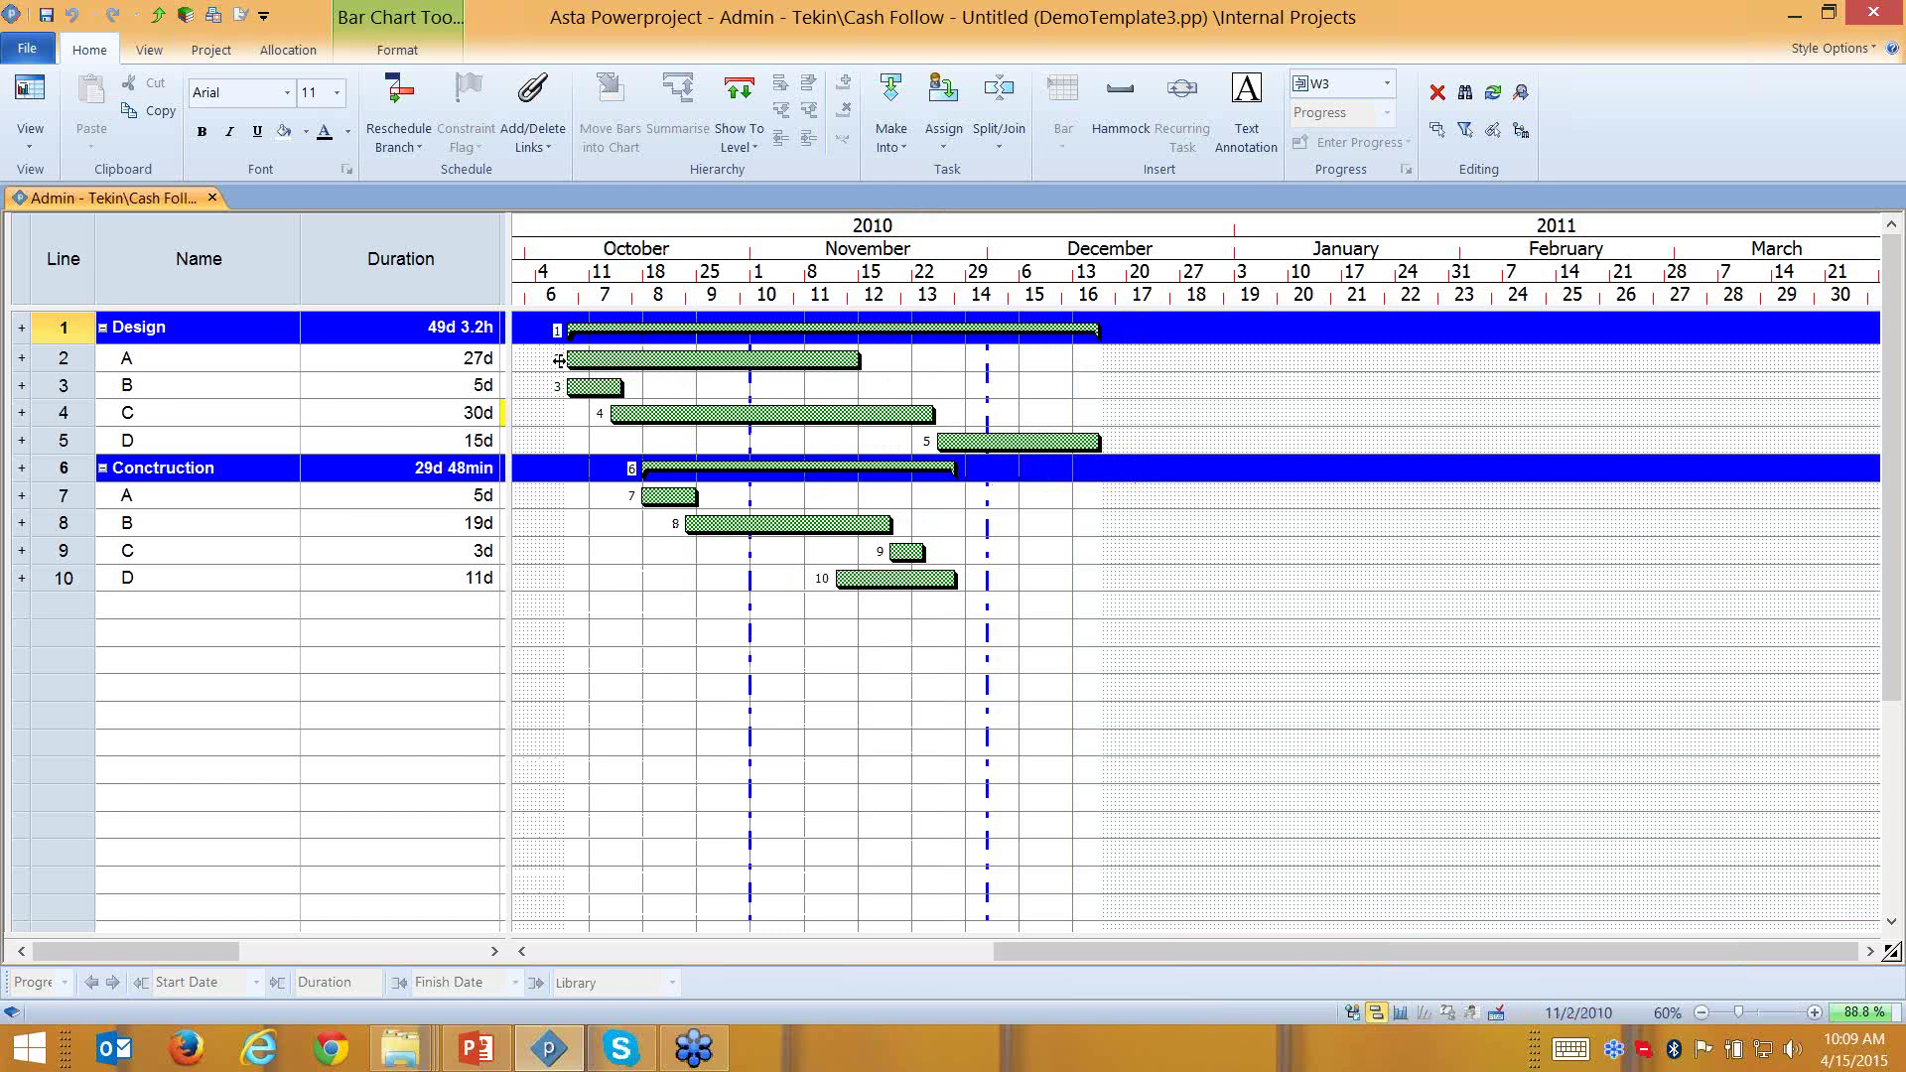
{"action": "left_click_drag", "start_coordinate": [507, 249], "coordinate": [1097, 248]}
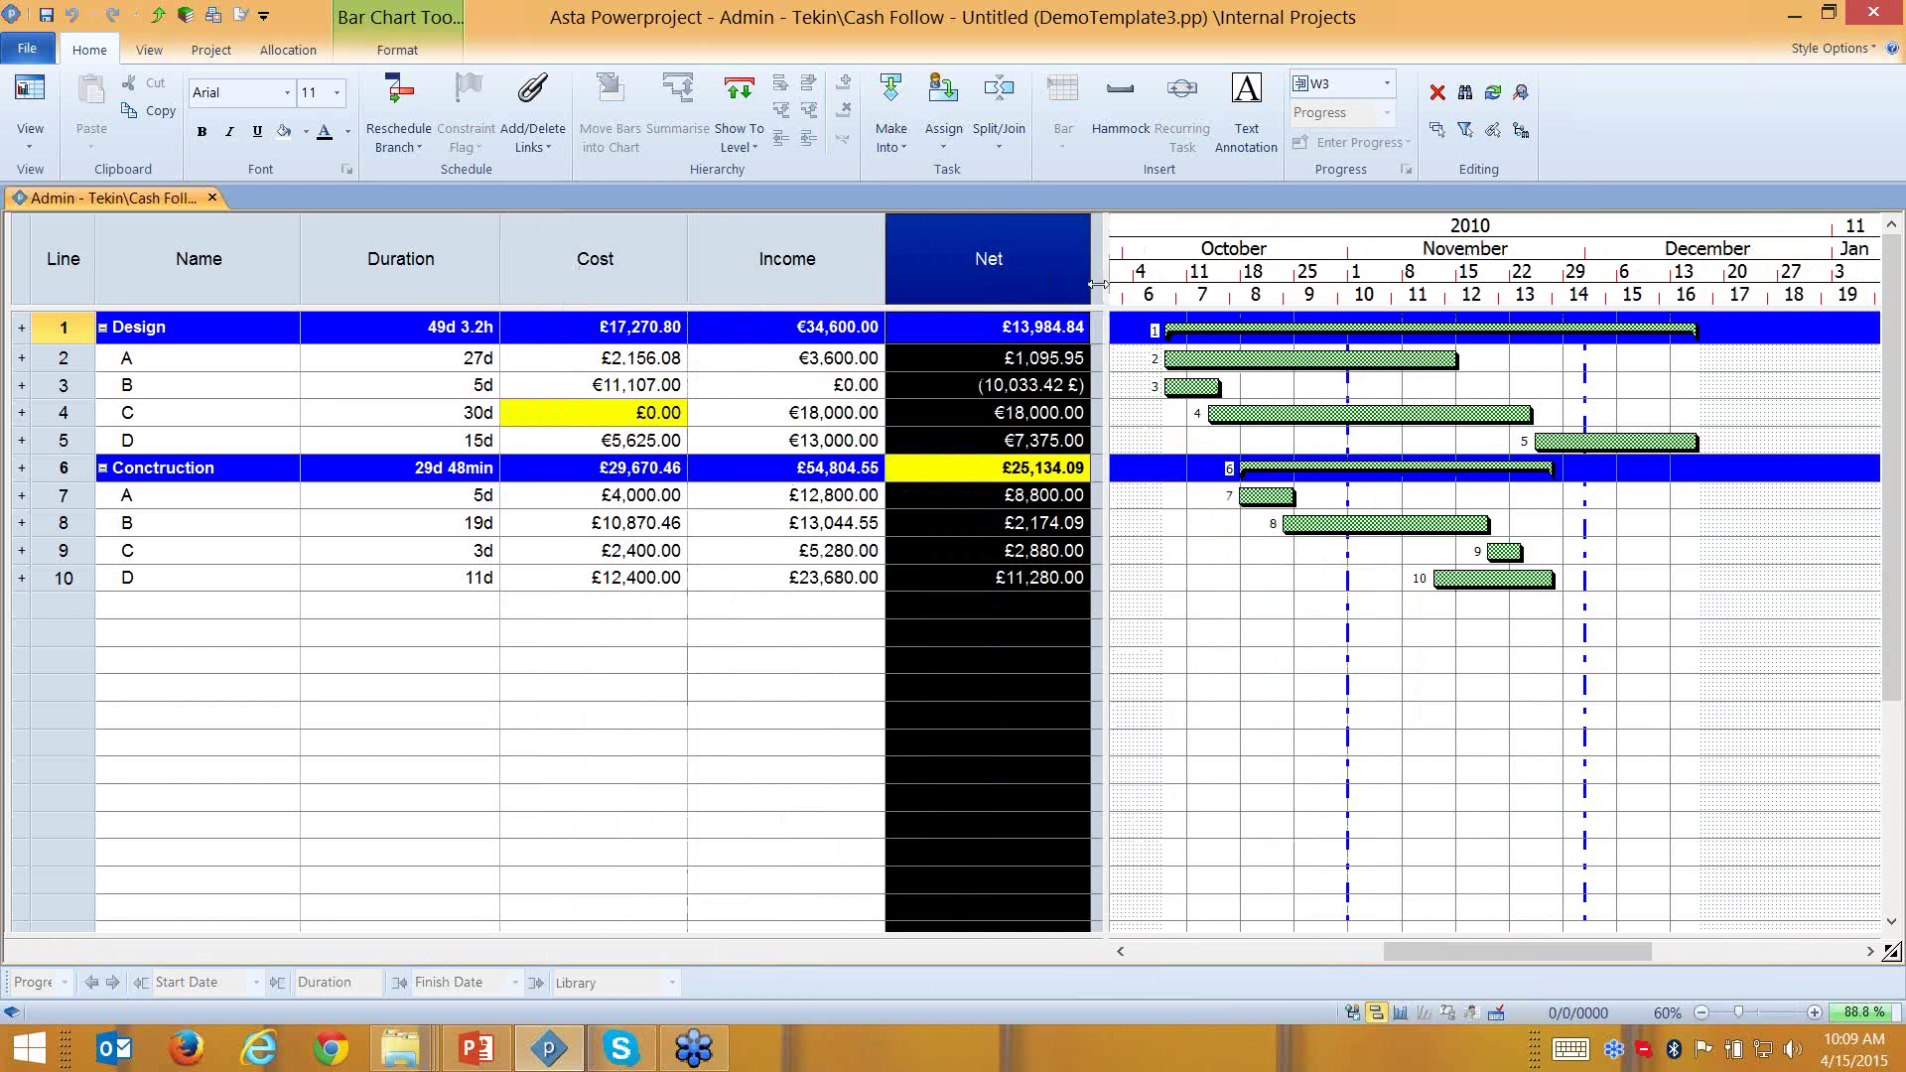
{"action": "left_click", "coordinate": [1209, 656]}
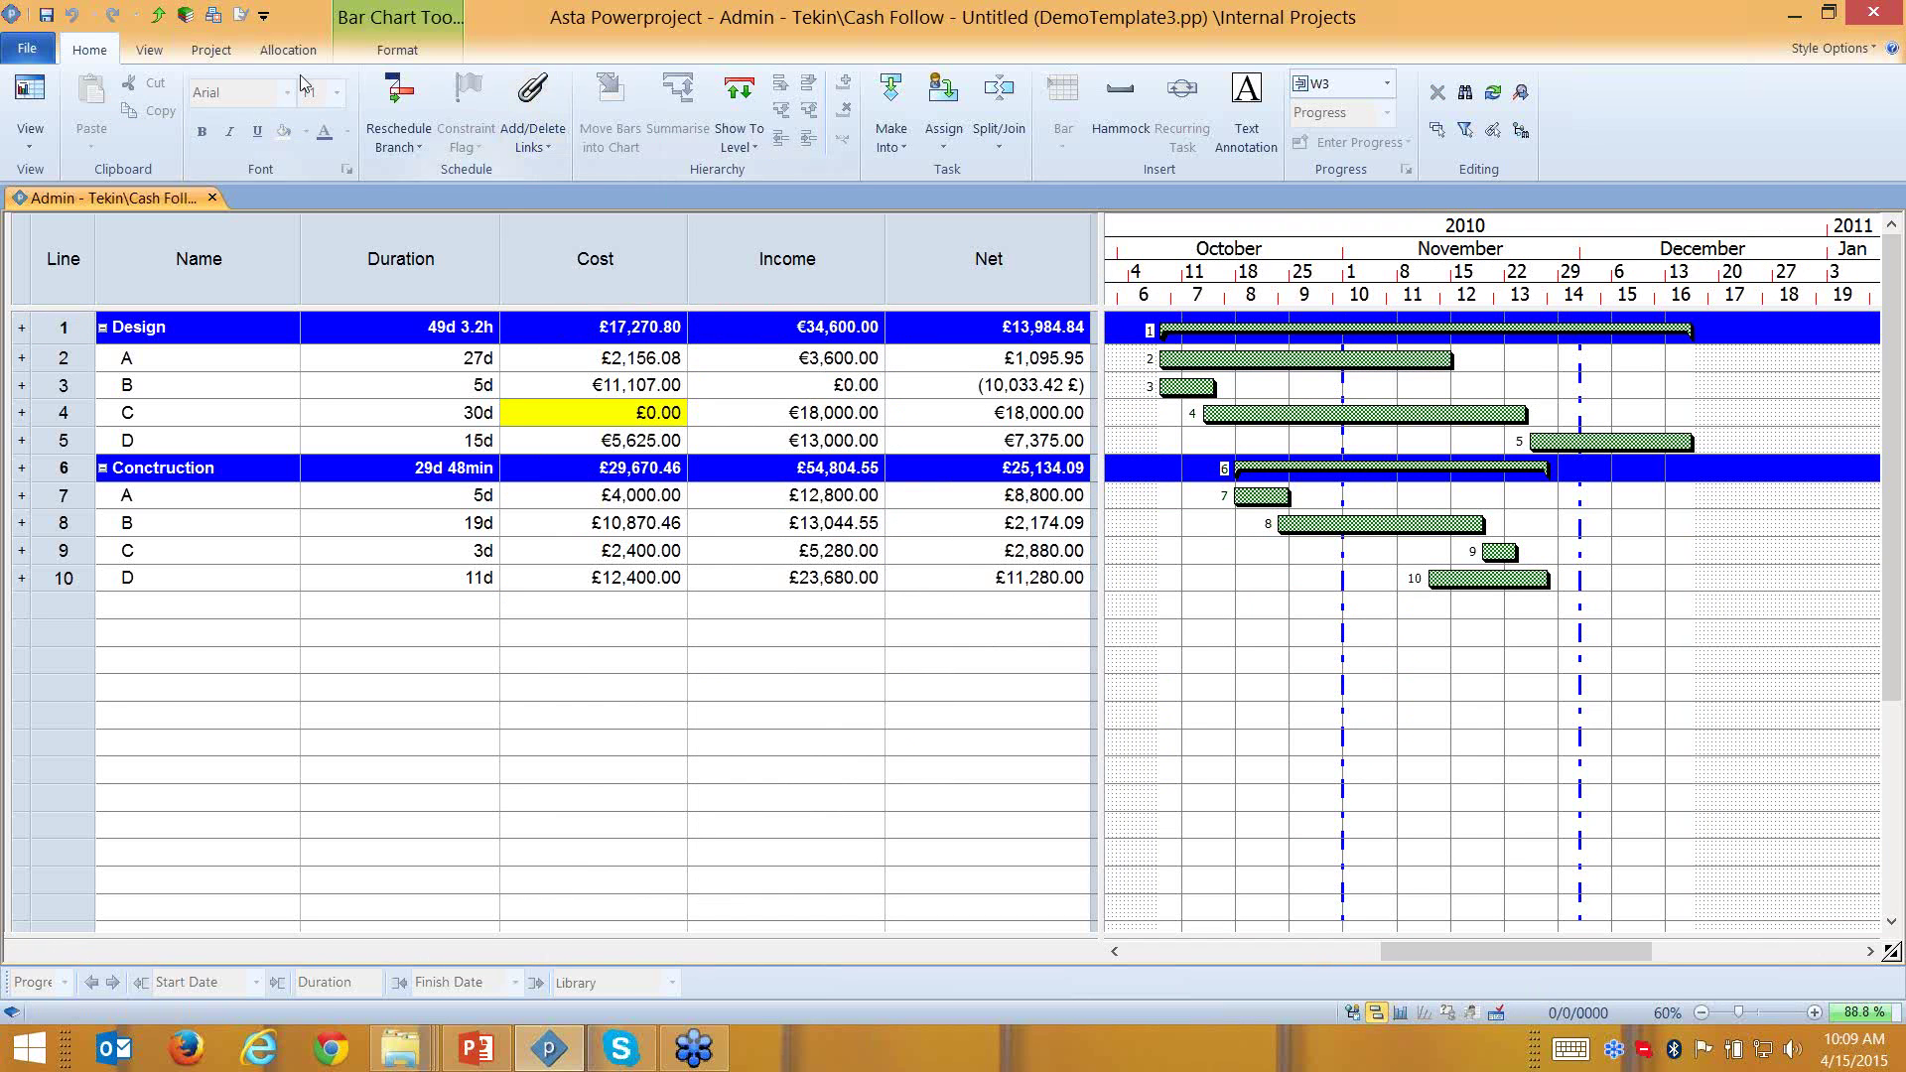
Try several bar chart show/hide options, including the task links, switching each on and off again
{"action": "left_click", "coordinate": [395, 50]}
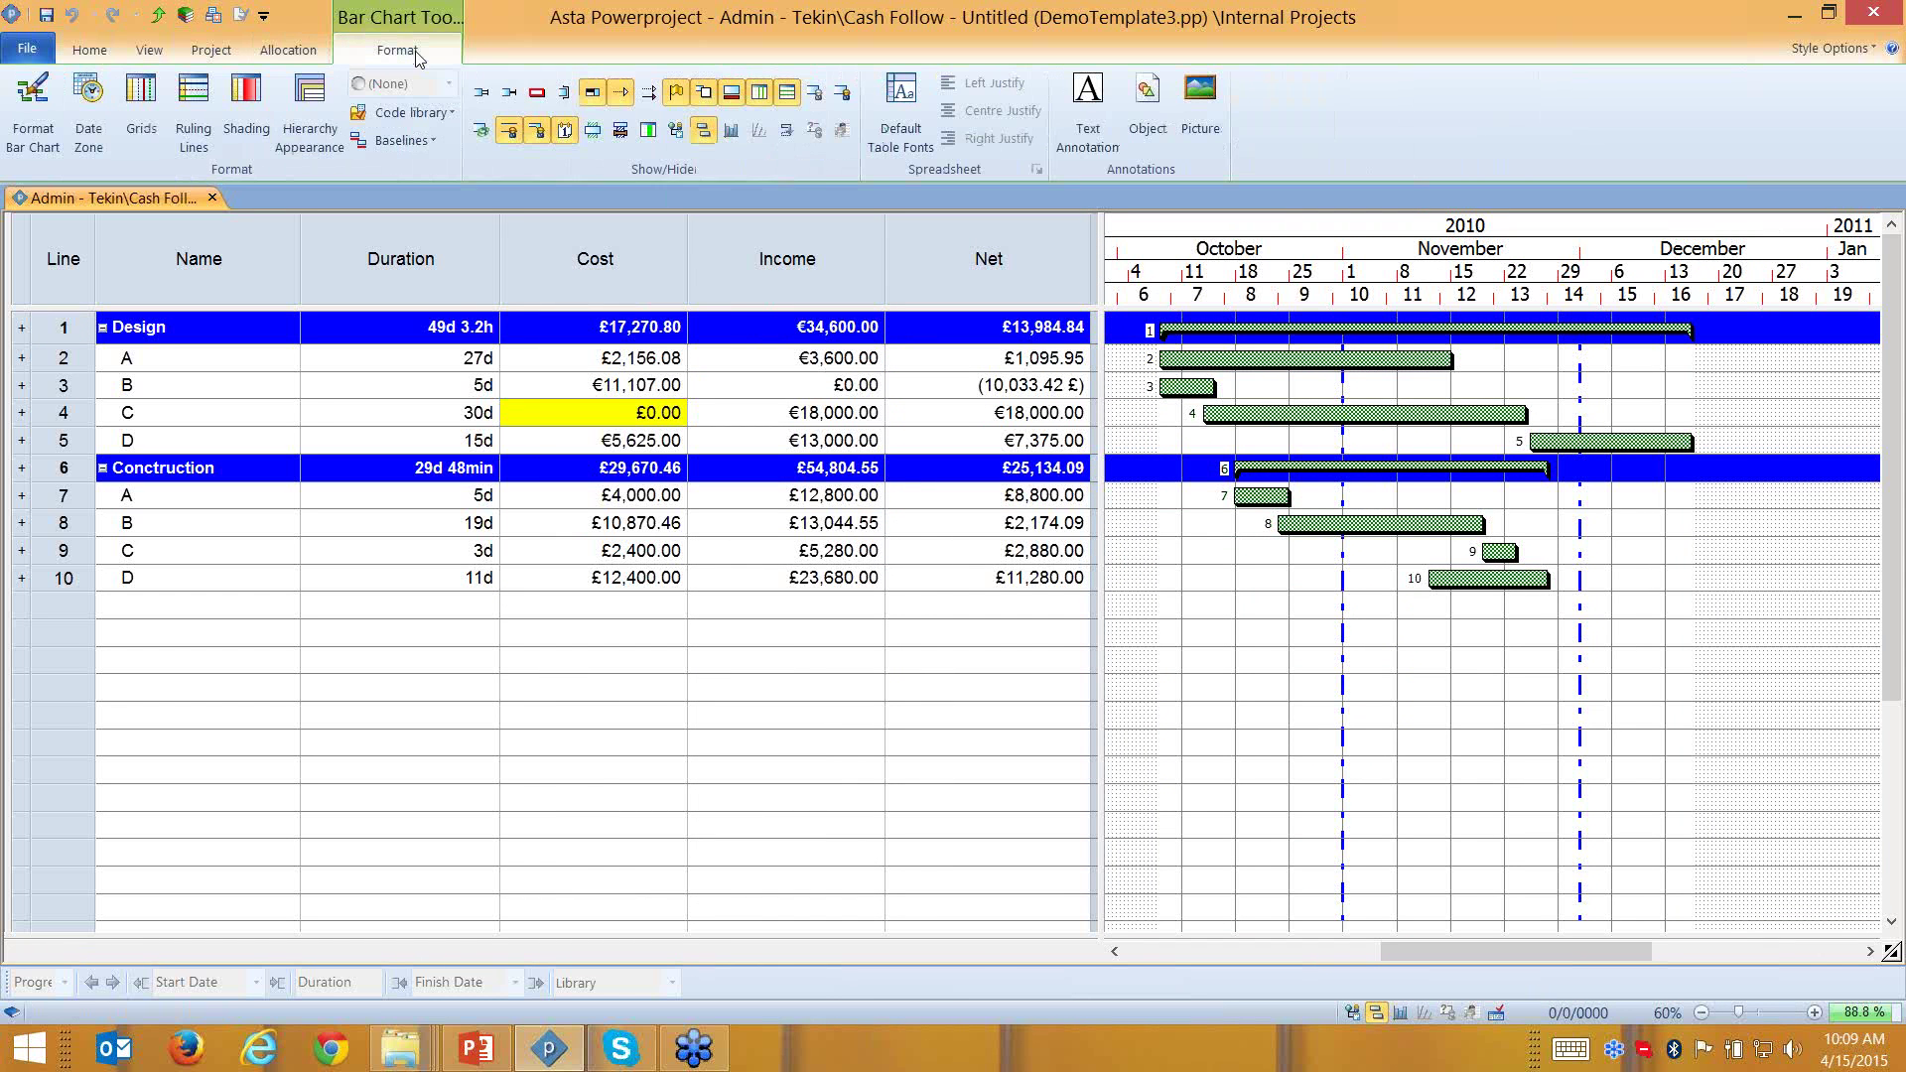
{"action": "left_click", "coordinate": [536, 97]}
{"action": "left_click", "coordinate": [536, 99]}
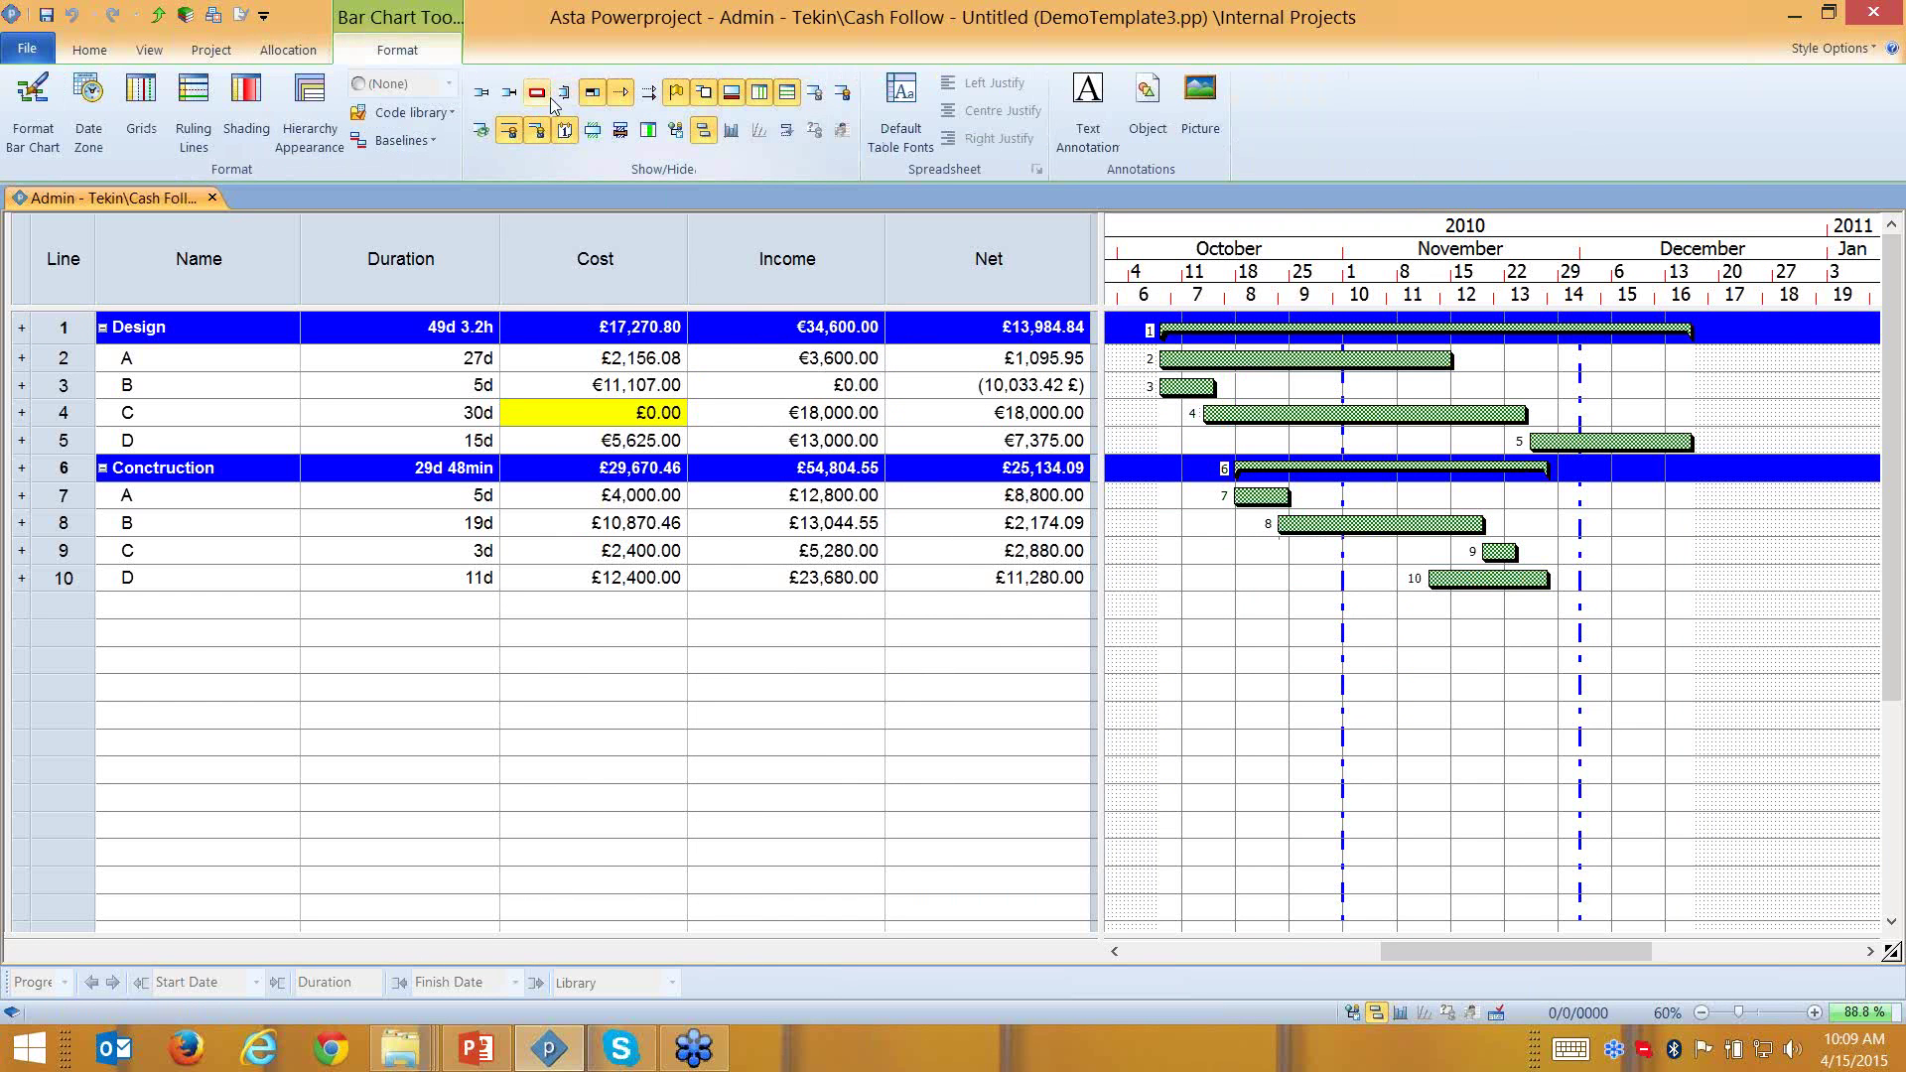
{"action": "left_click", "coordinate": [646, 97]}
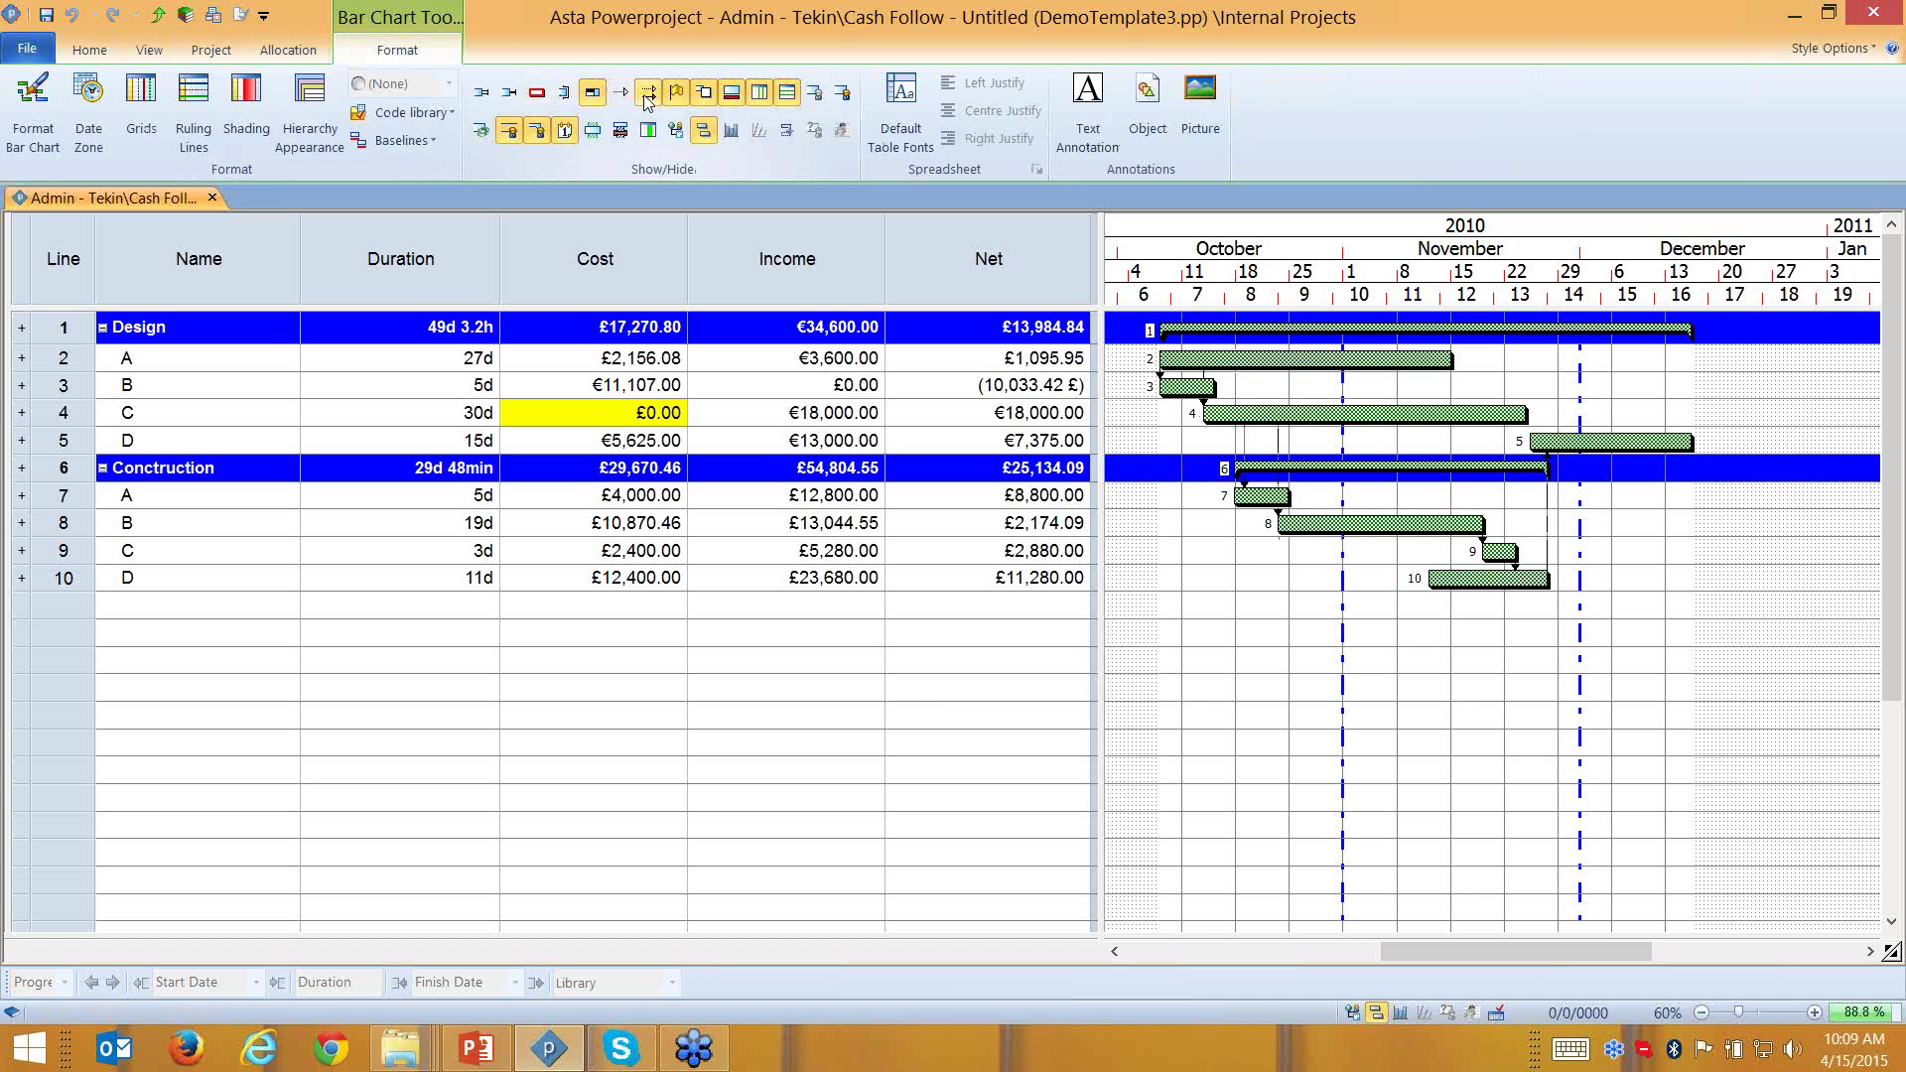
{"action": "left_click", "coordinate": [646, 99]}
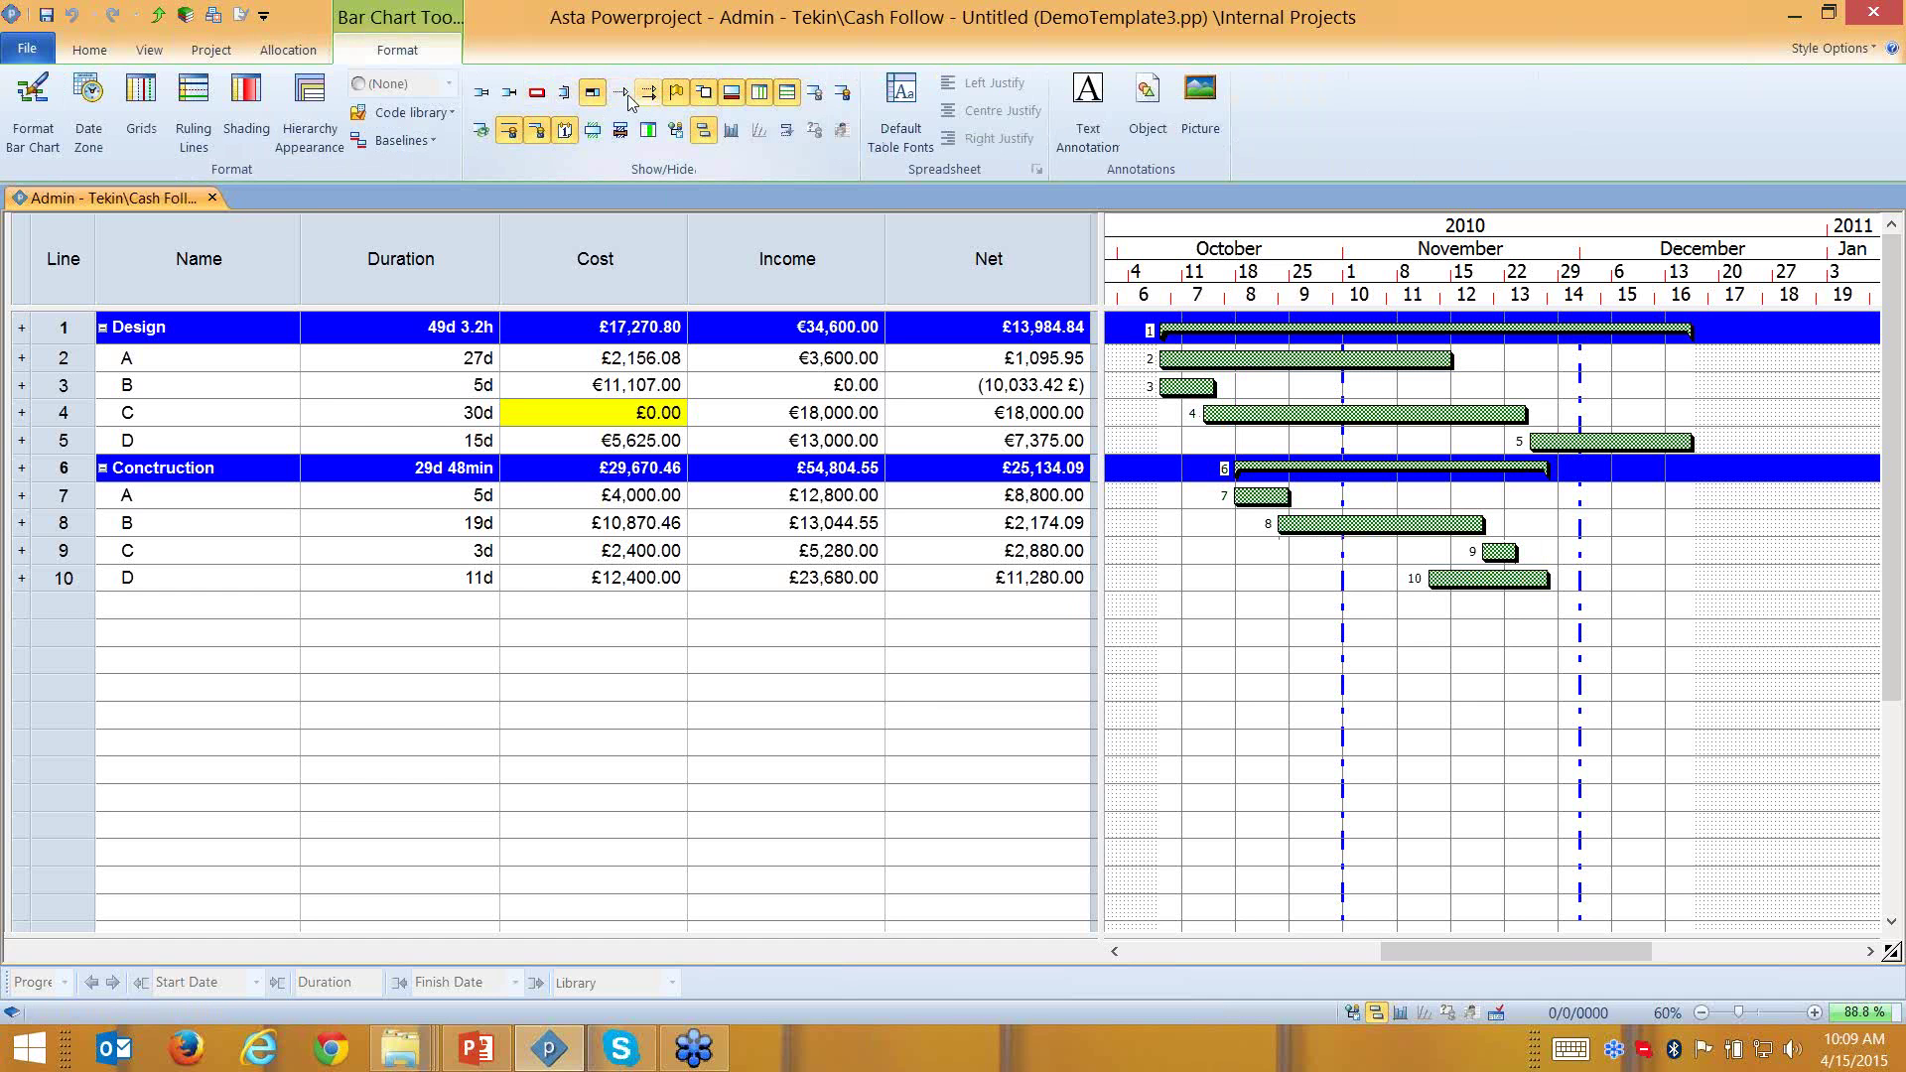
{"action": "left_click", "coordinate": [511, 99]}
{"action": "left_click", "coordinate": [513, 103]}
{"action": "left_click", "coordinate": [488, 98]}
{"action": "left_click", "coordinate": [489, 98]}
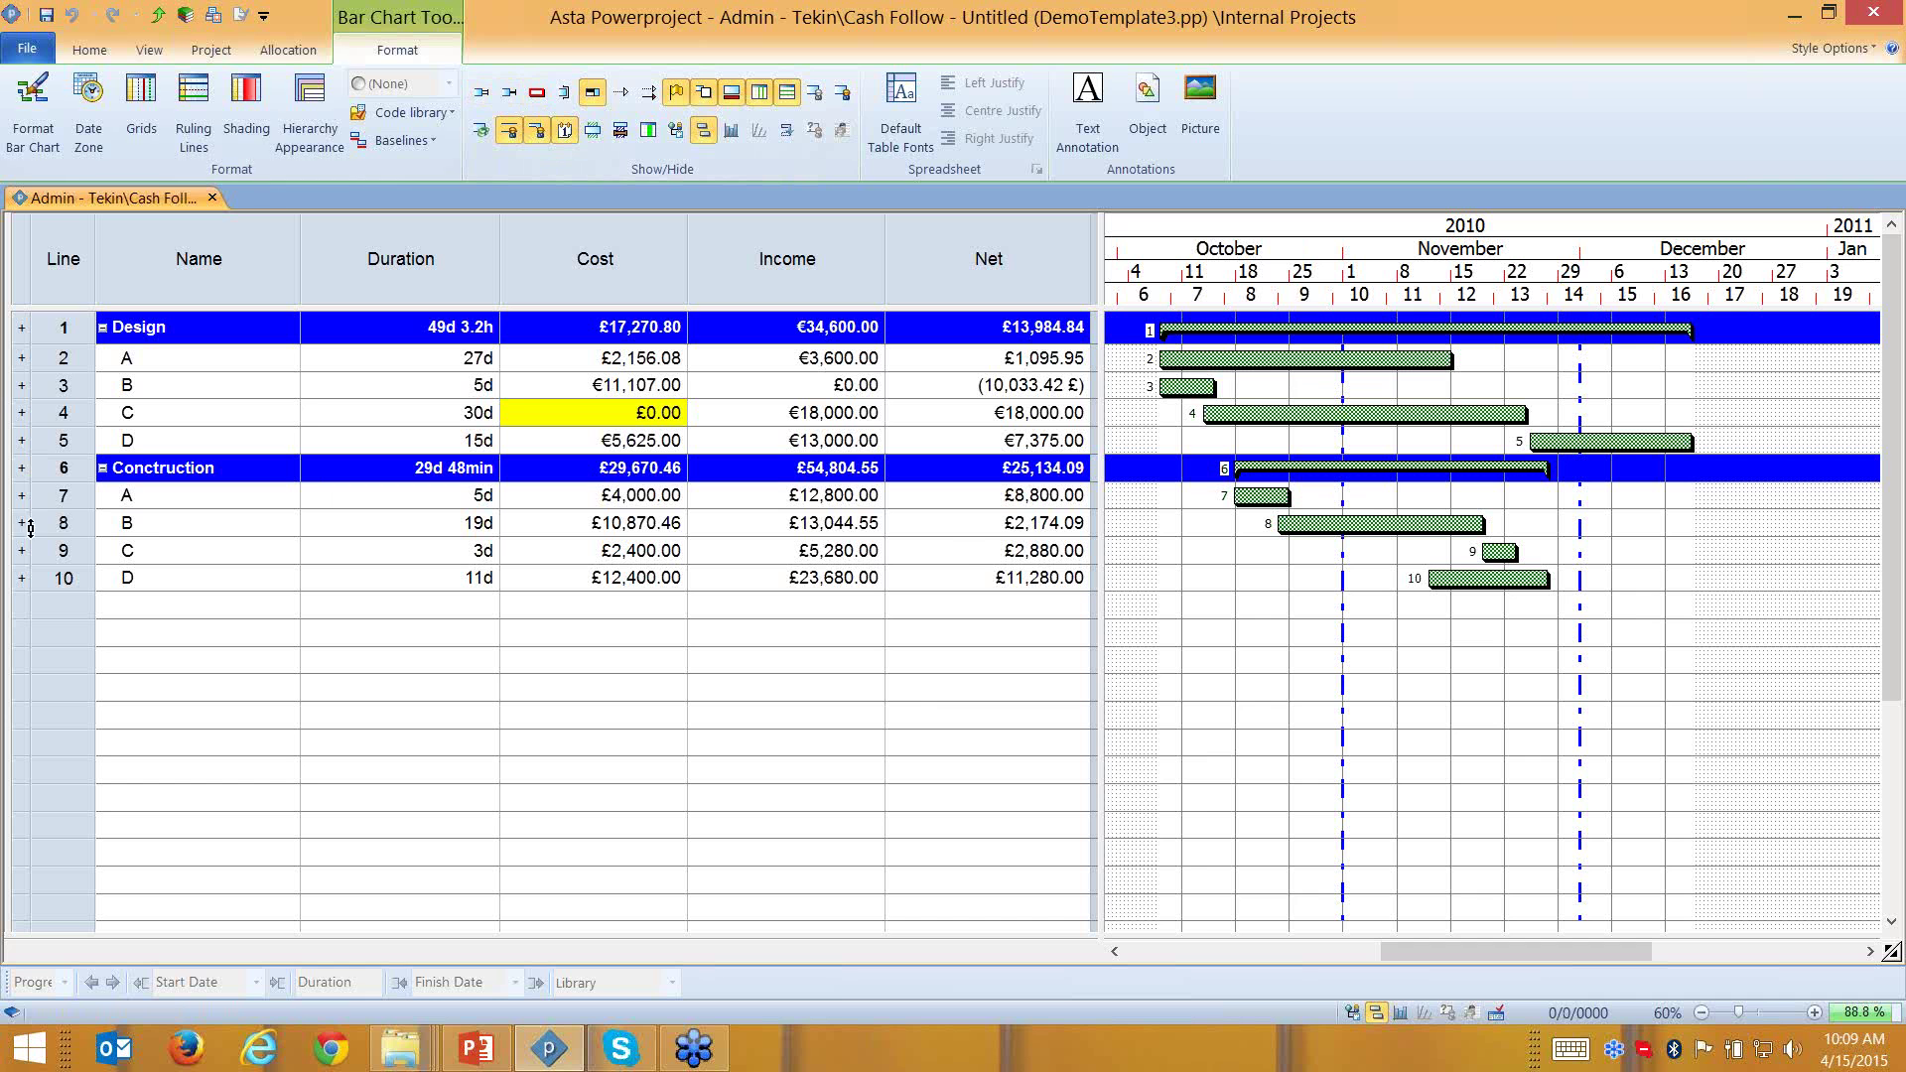
Show the histograms below the bar chart, enlarge their area and fit all three graphs into it
{"action": "left_click", "coordinate": [1400, 1013]}
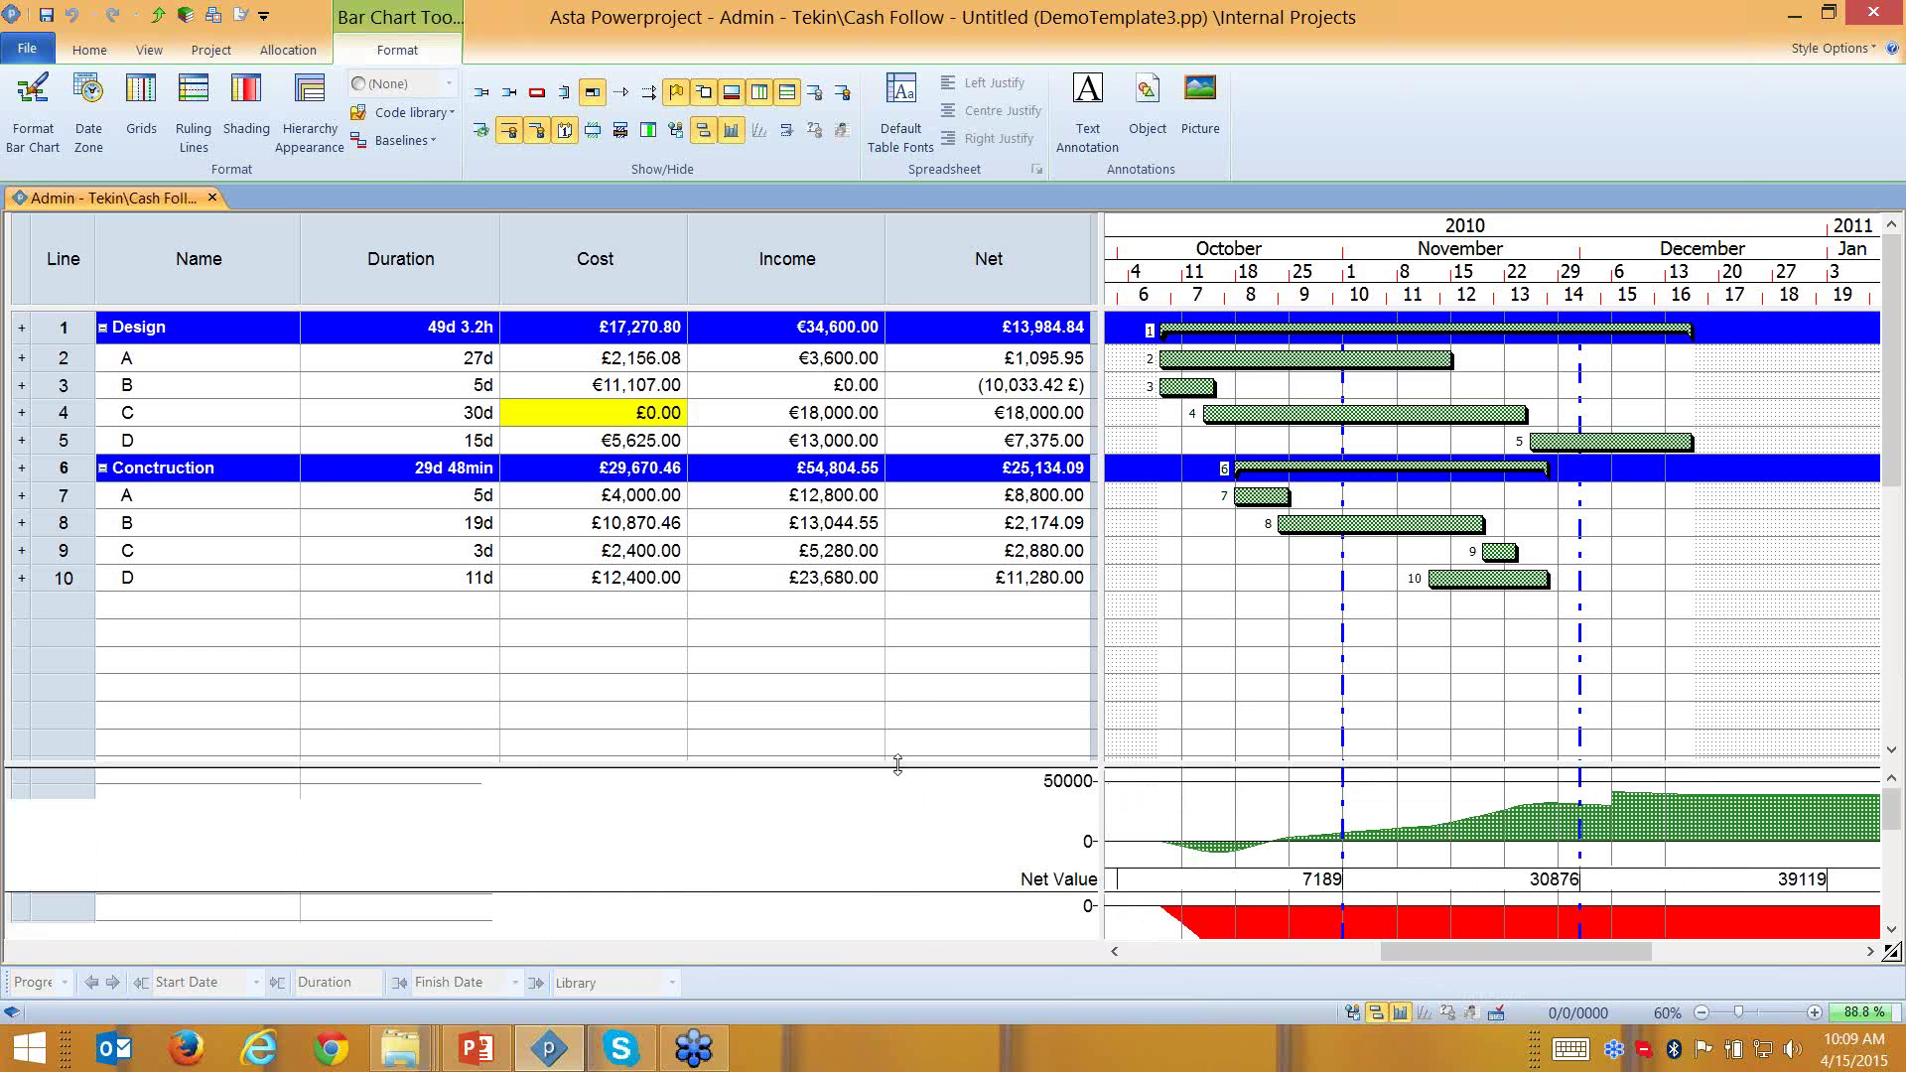
{"action": "left_click_drag", "start_coordinate": [897, 749], "coordinate": [902, 605]}
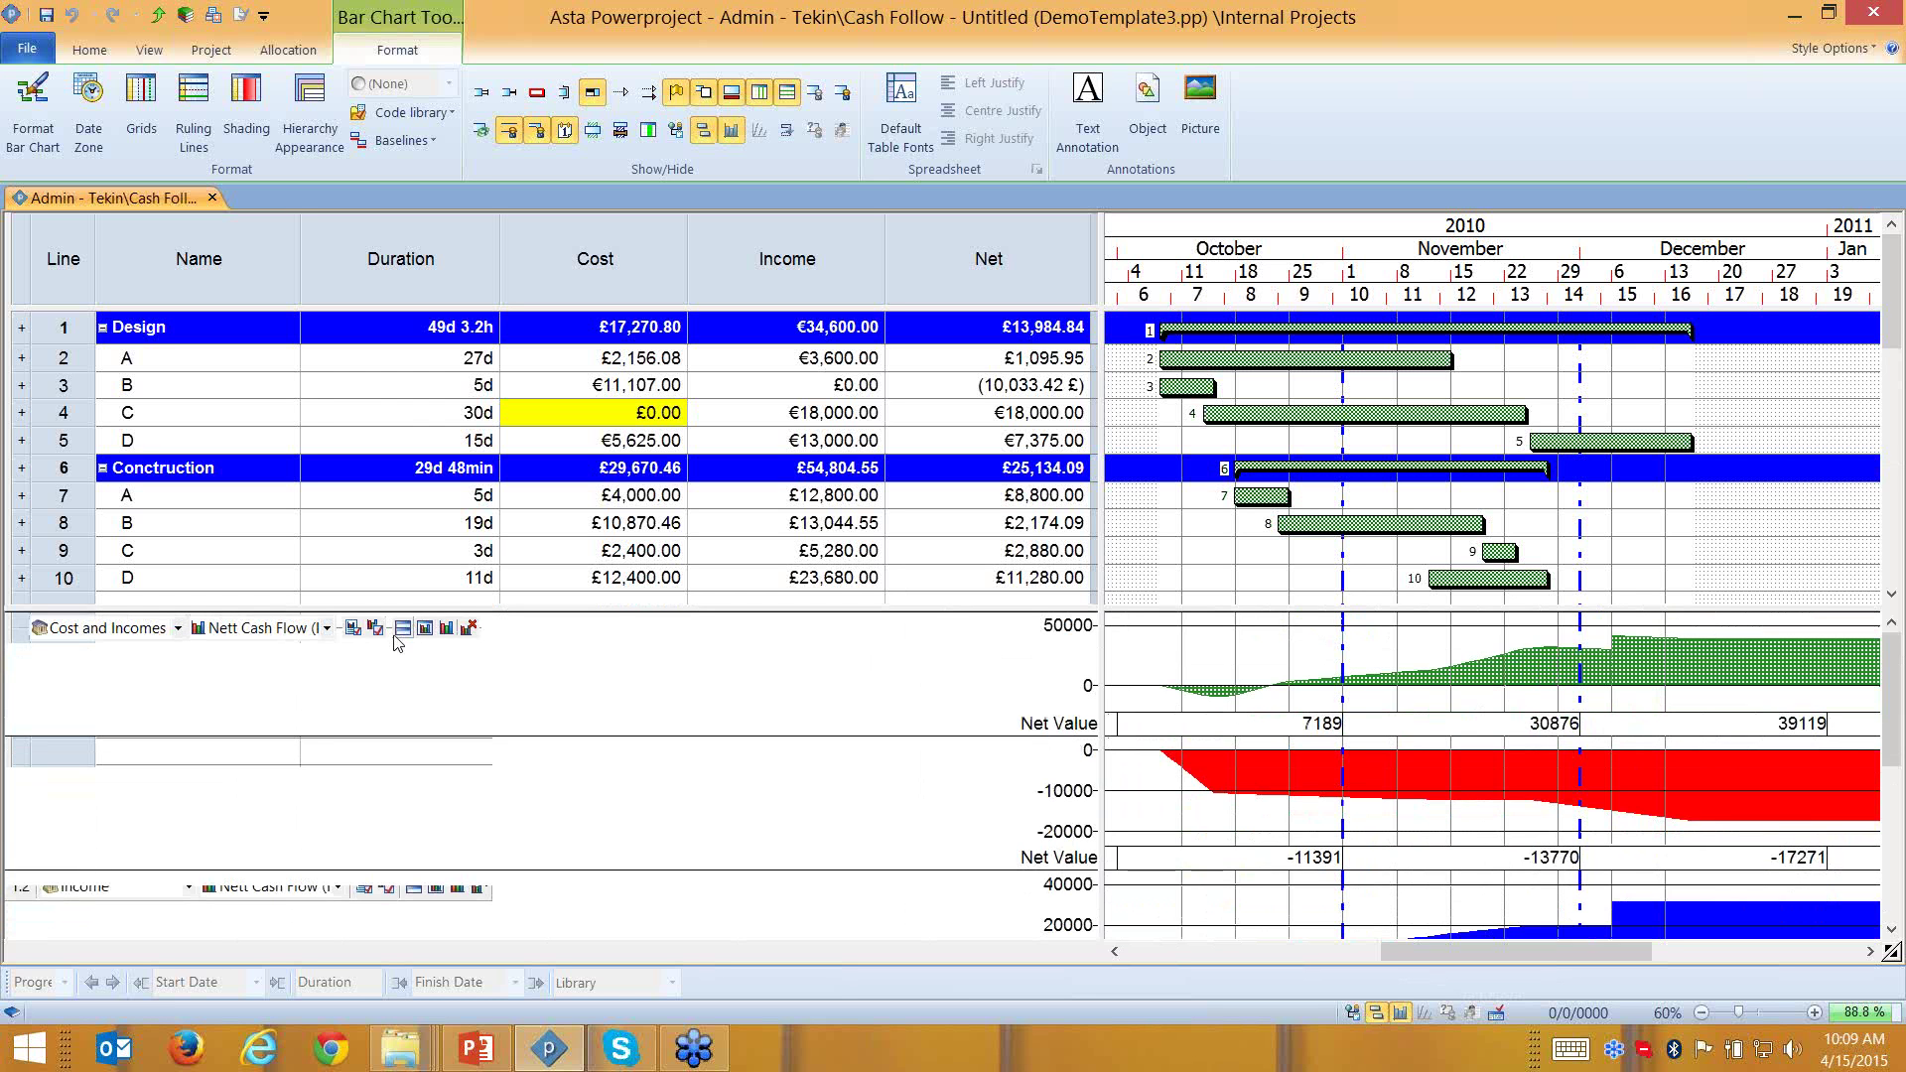
{"action": "left_click", "coordinate": [402, 630]}
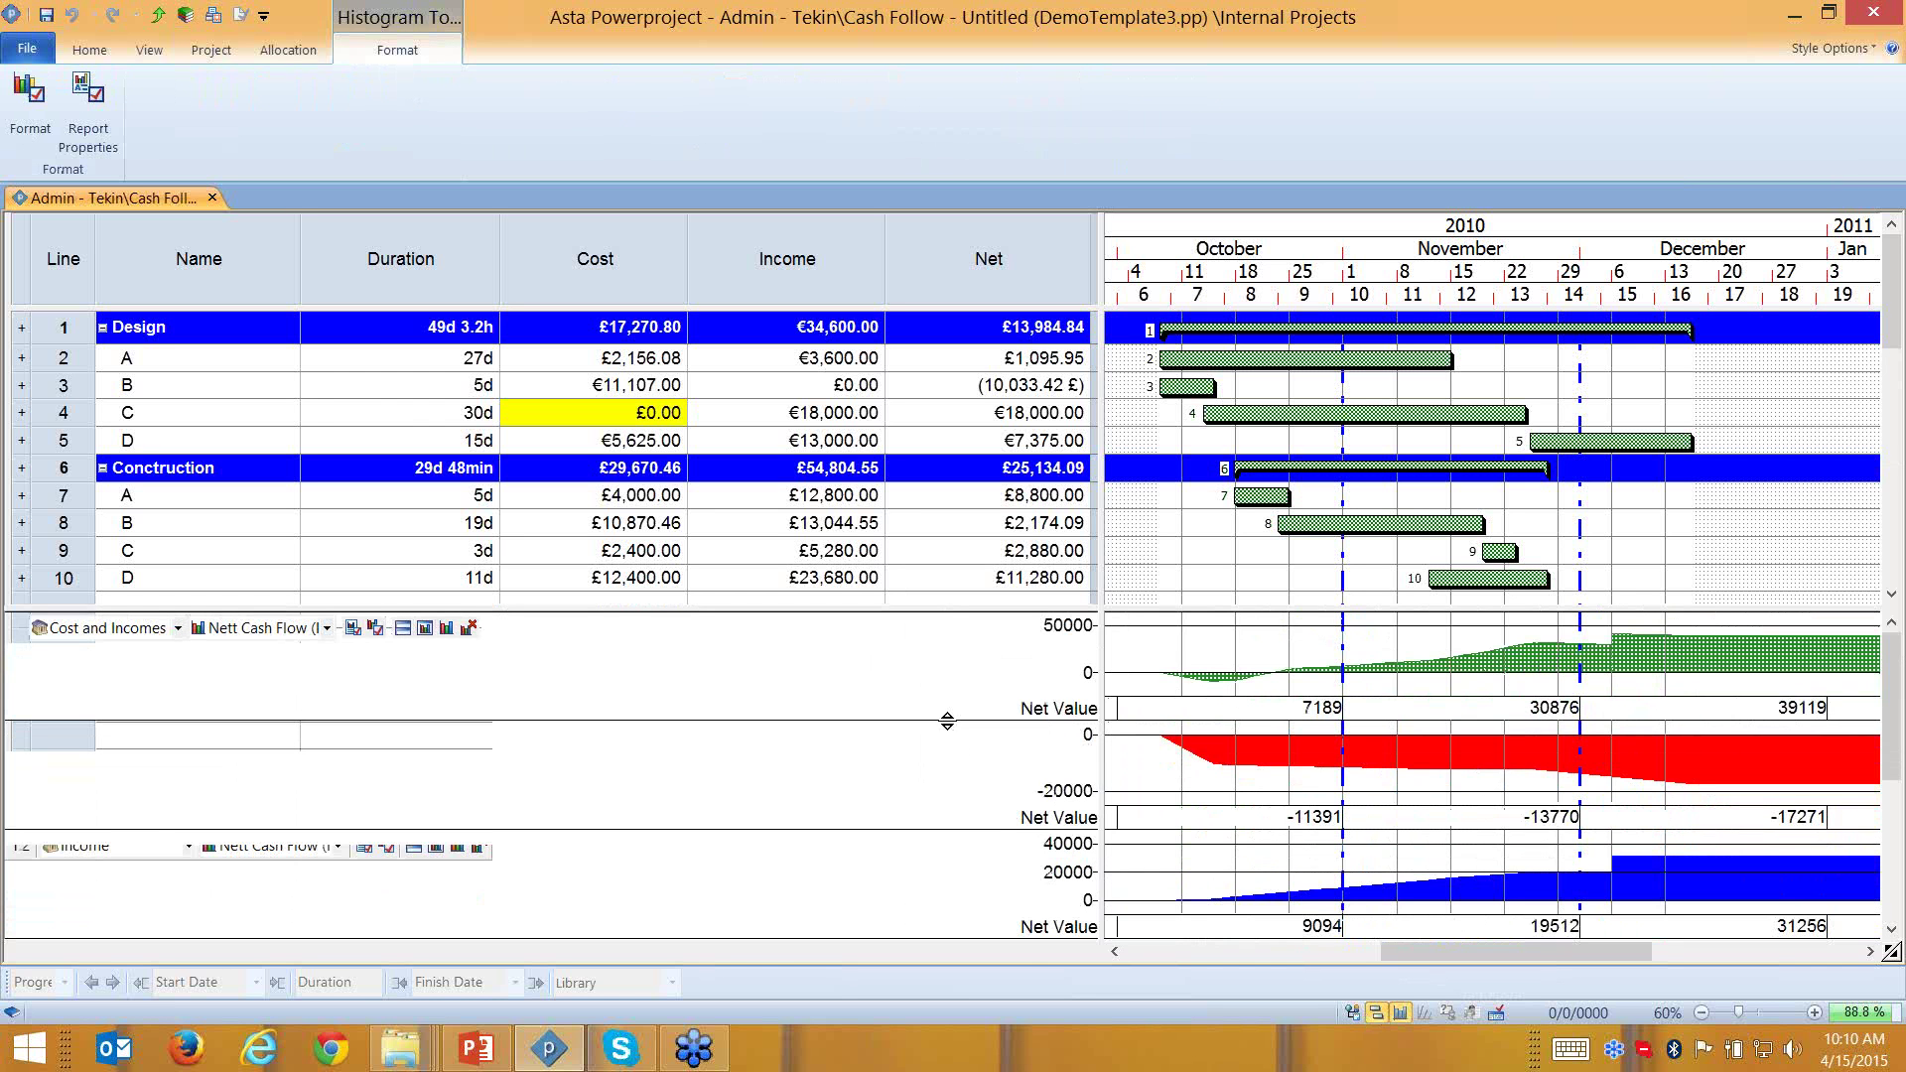
Enlarge the Cost and Incomes histogram to examine its net cash flow curve, and shrink it back beside the Cost and Income graphs
{"action": "left_click_drag", "start_coordinate": [947, 721], "coordinate": [982, 912]}
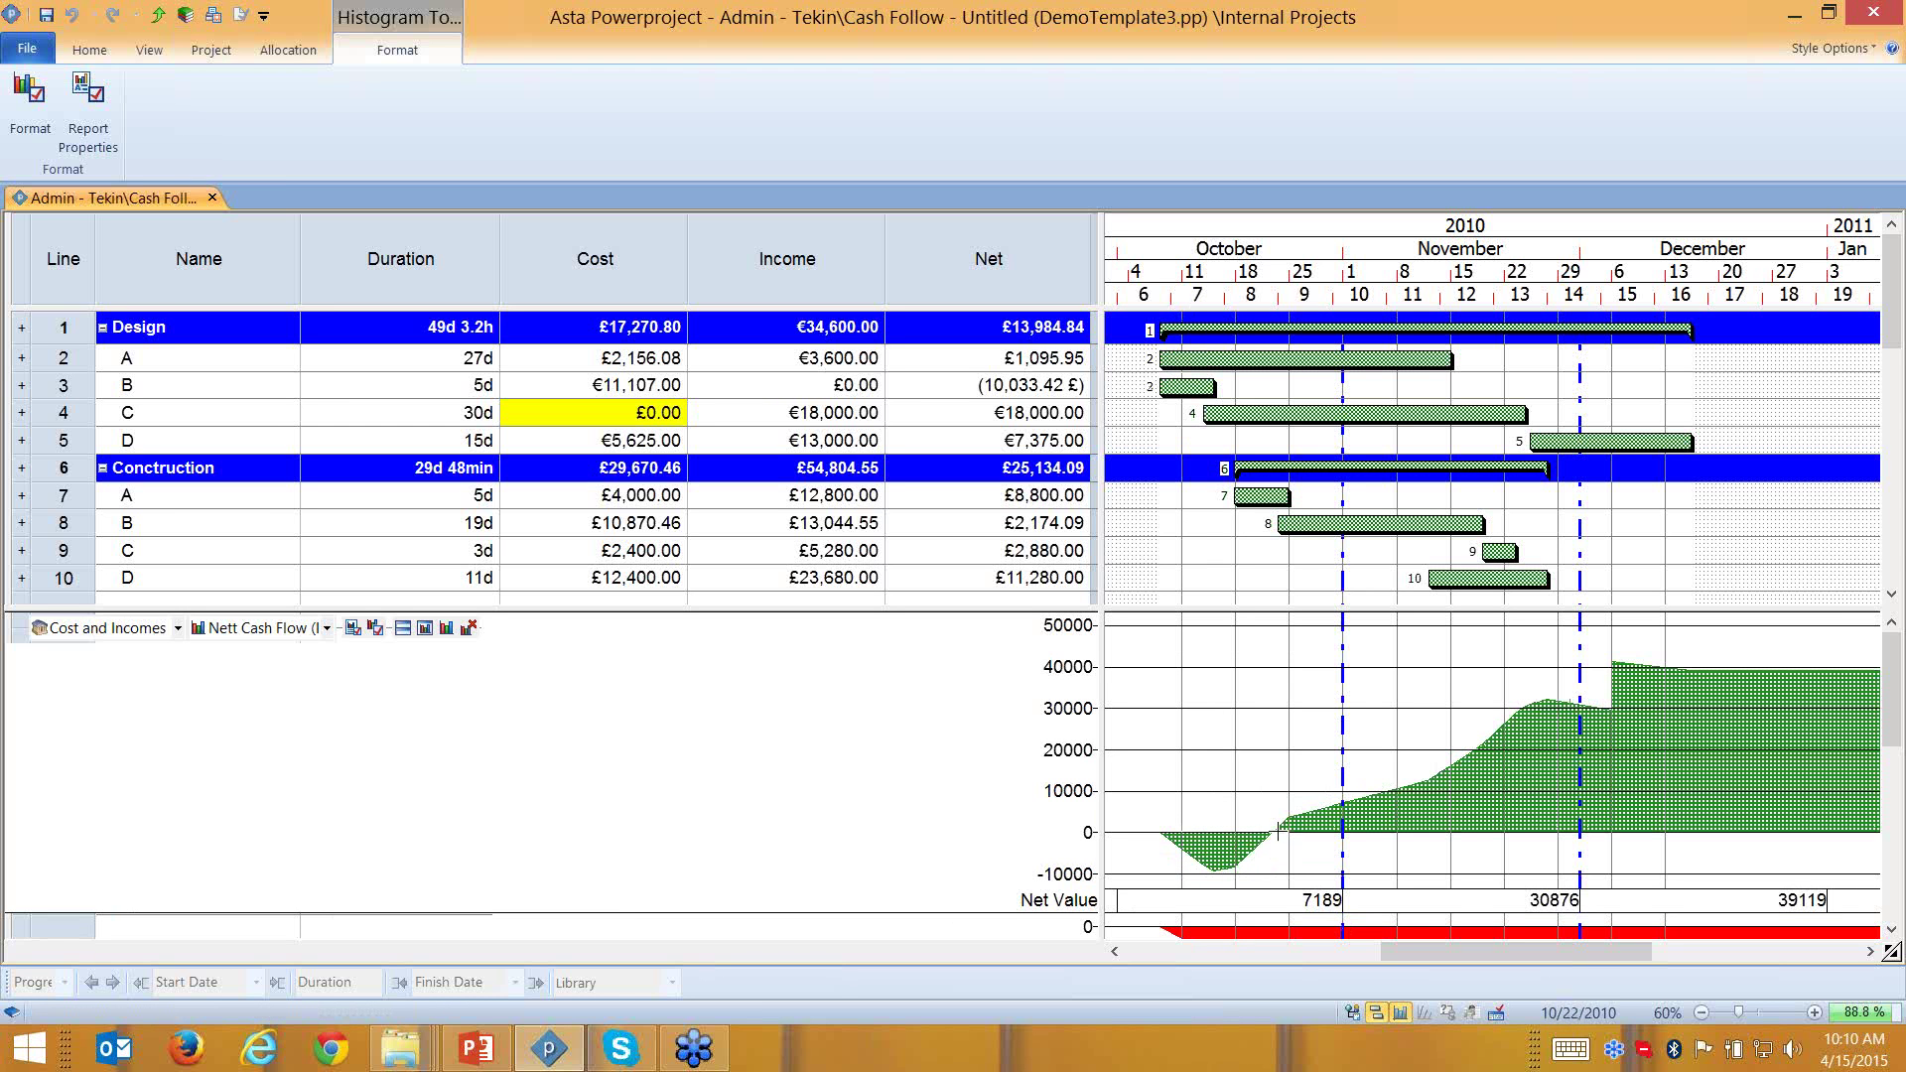
{"action": "left_click", "coordinate": [1275, 839]}
{"action": "left_click_drag", "start_coordinate": [806, 912], "coordinate": [577, 726]}
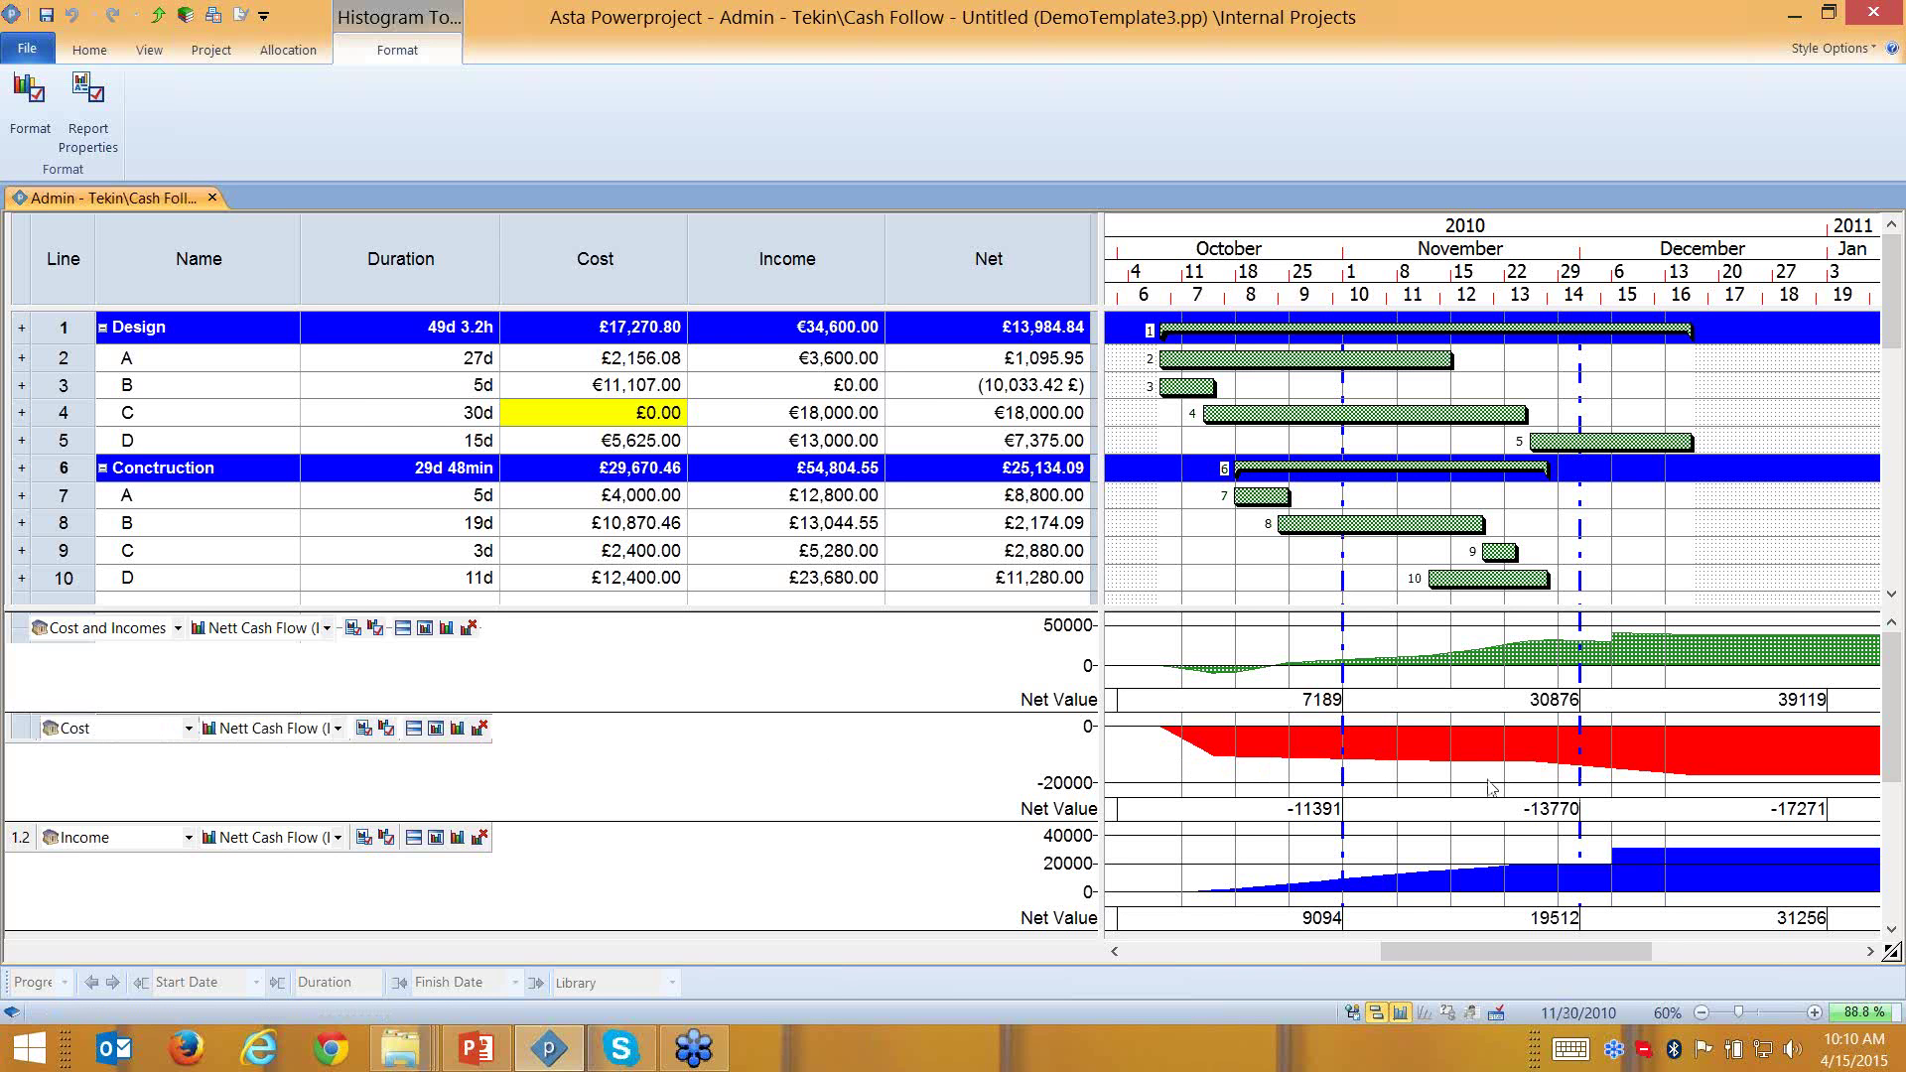
Switch the Cost graph to the Monthly Costs report and the Income graph to the Monthly Income report
{"action": "left_click", "coordinate": [338, 728]}
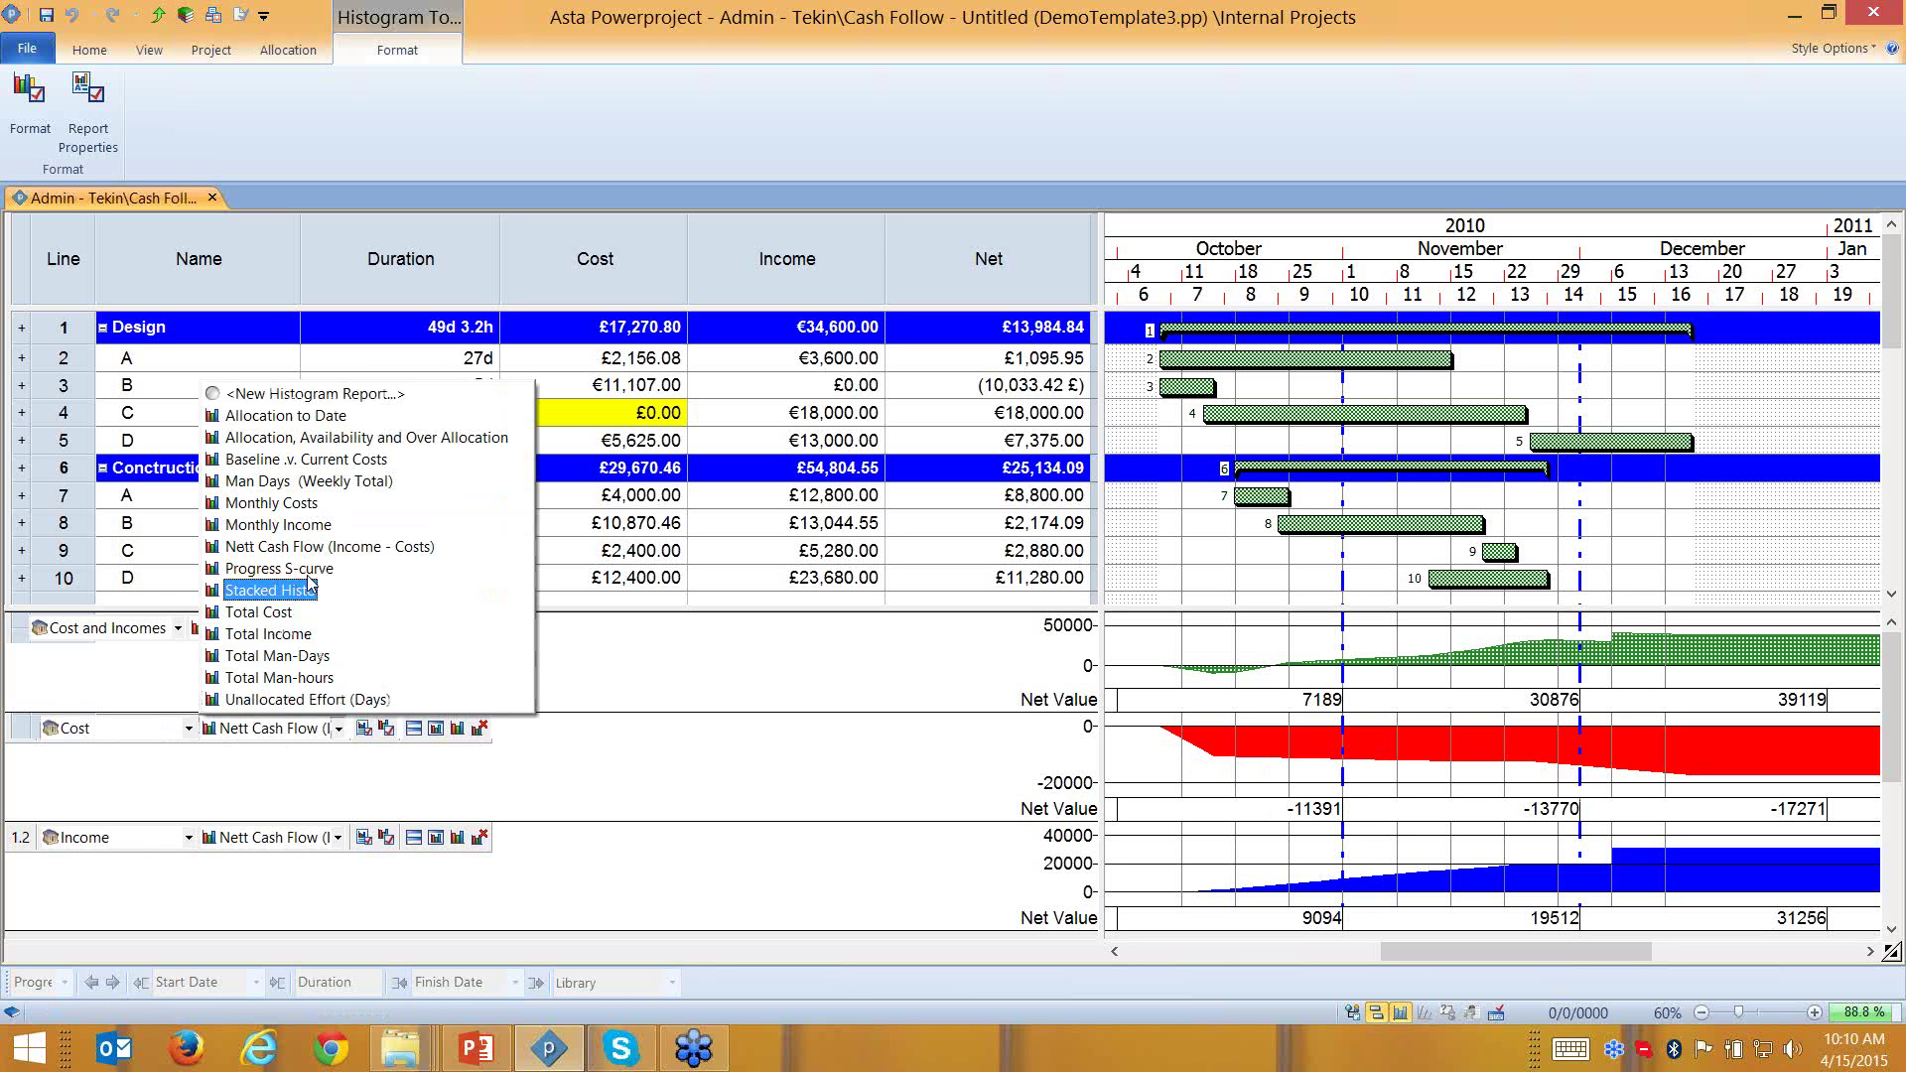
{"action": "left_click", "coordinate": [298, 512]}
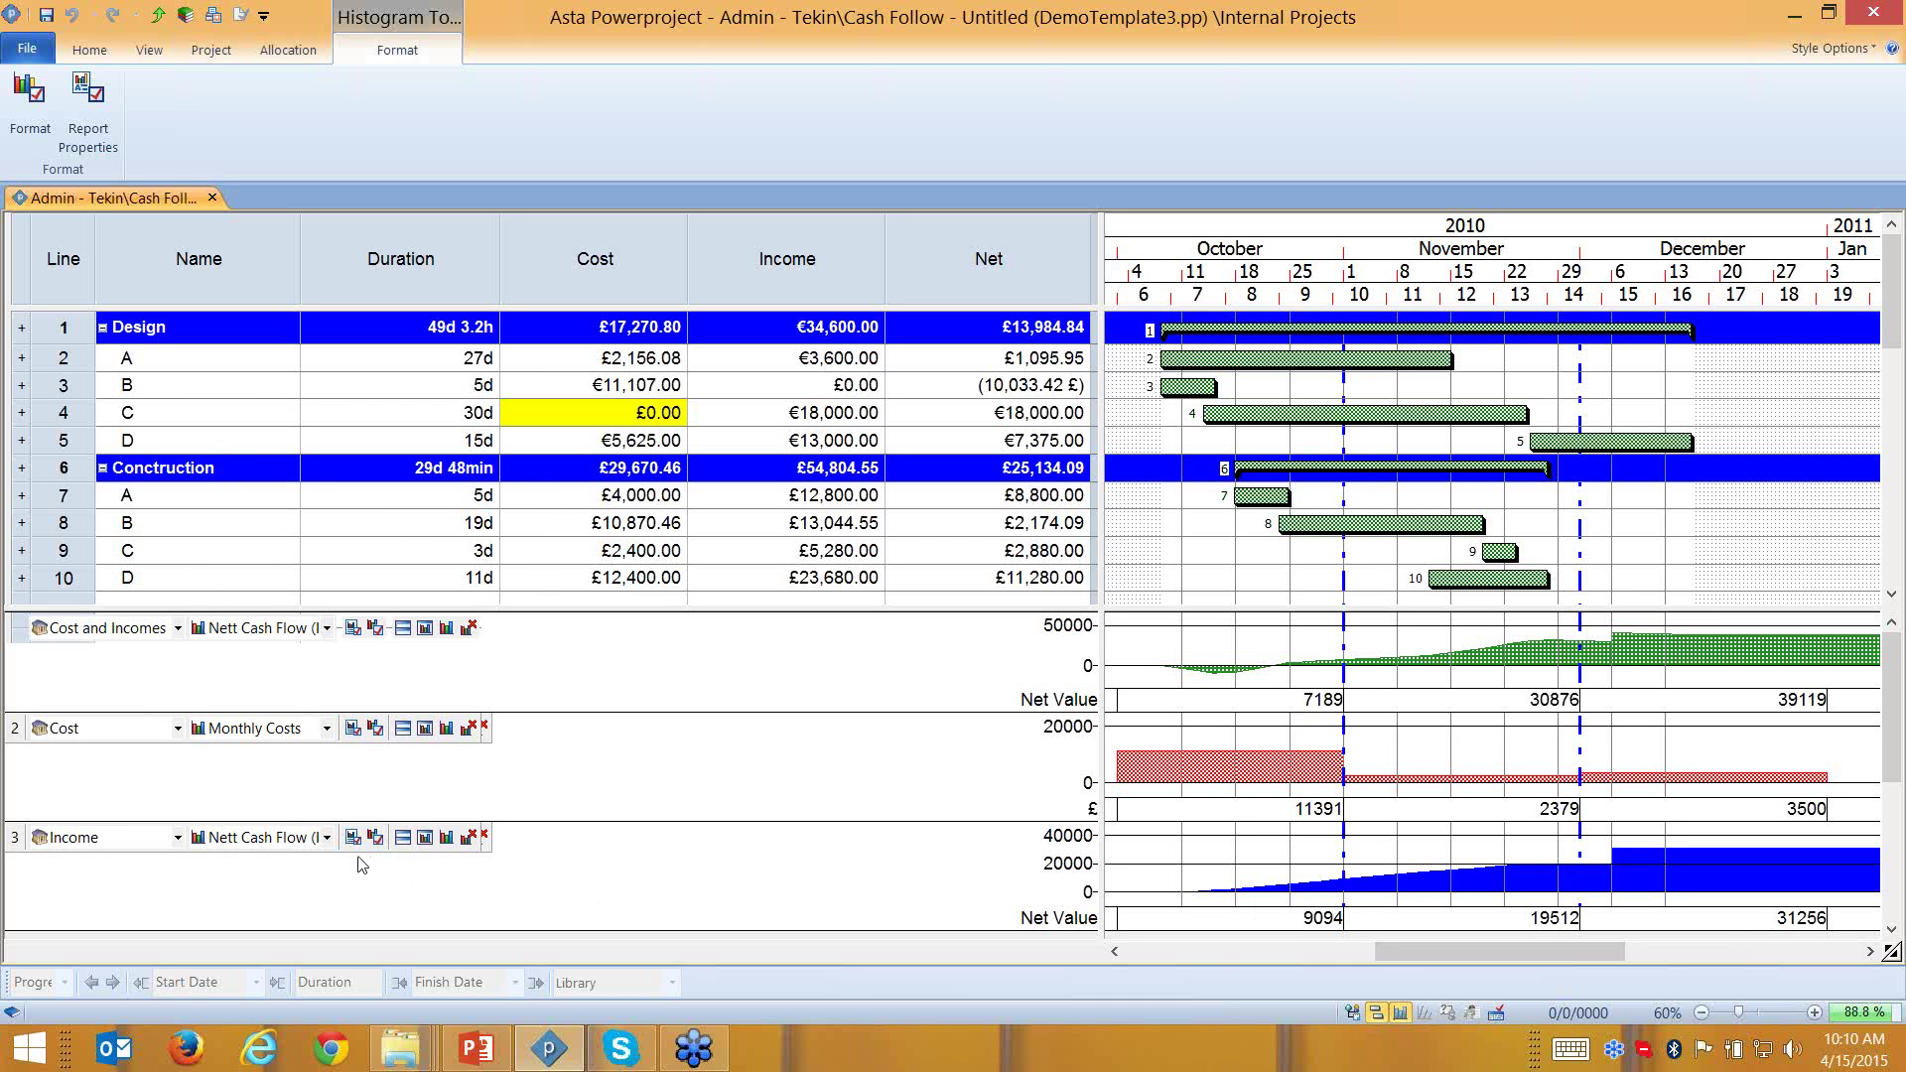
{"action": "left_click", "coordinate": [326, 838]}
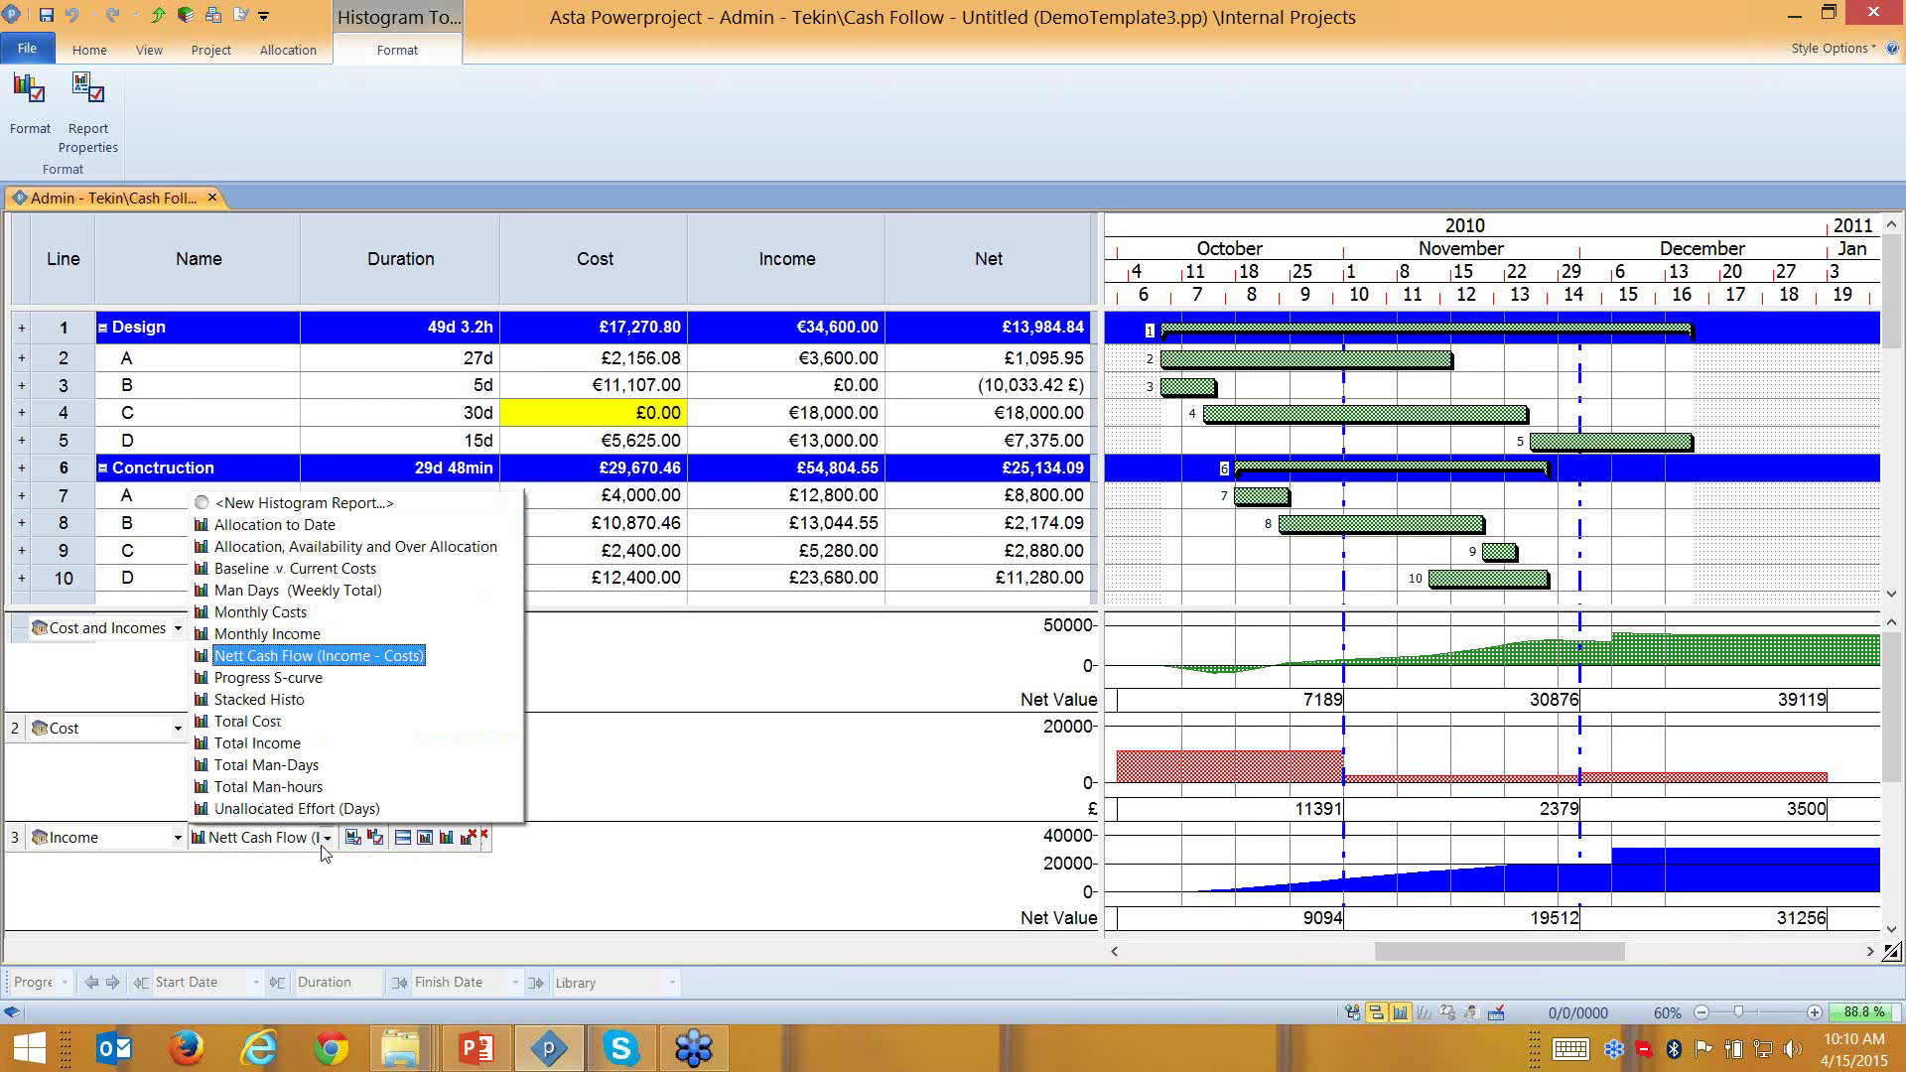
{"action": "left_click", "coordinate": [283, 634]}
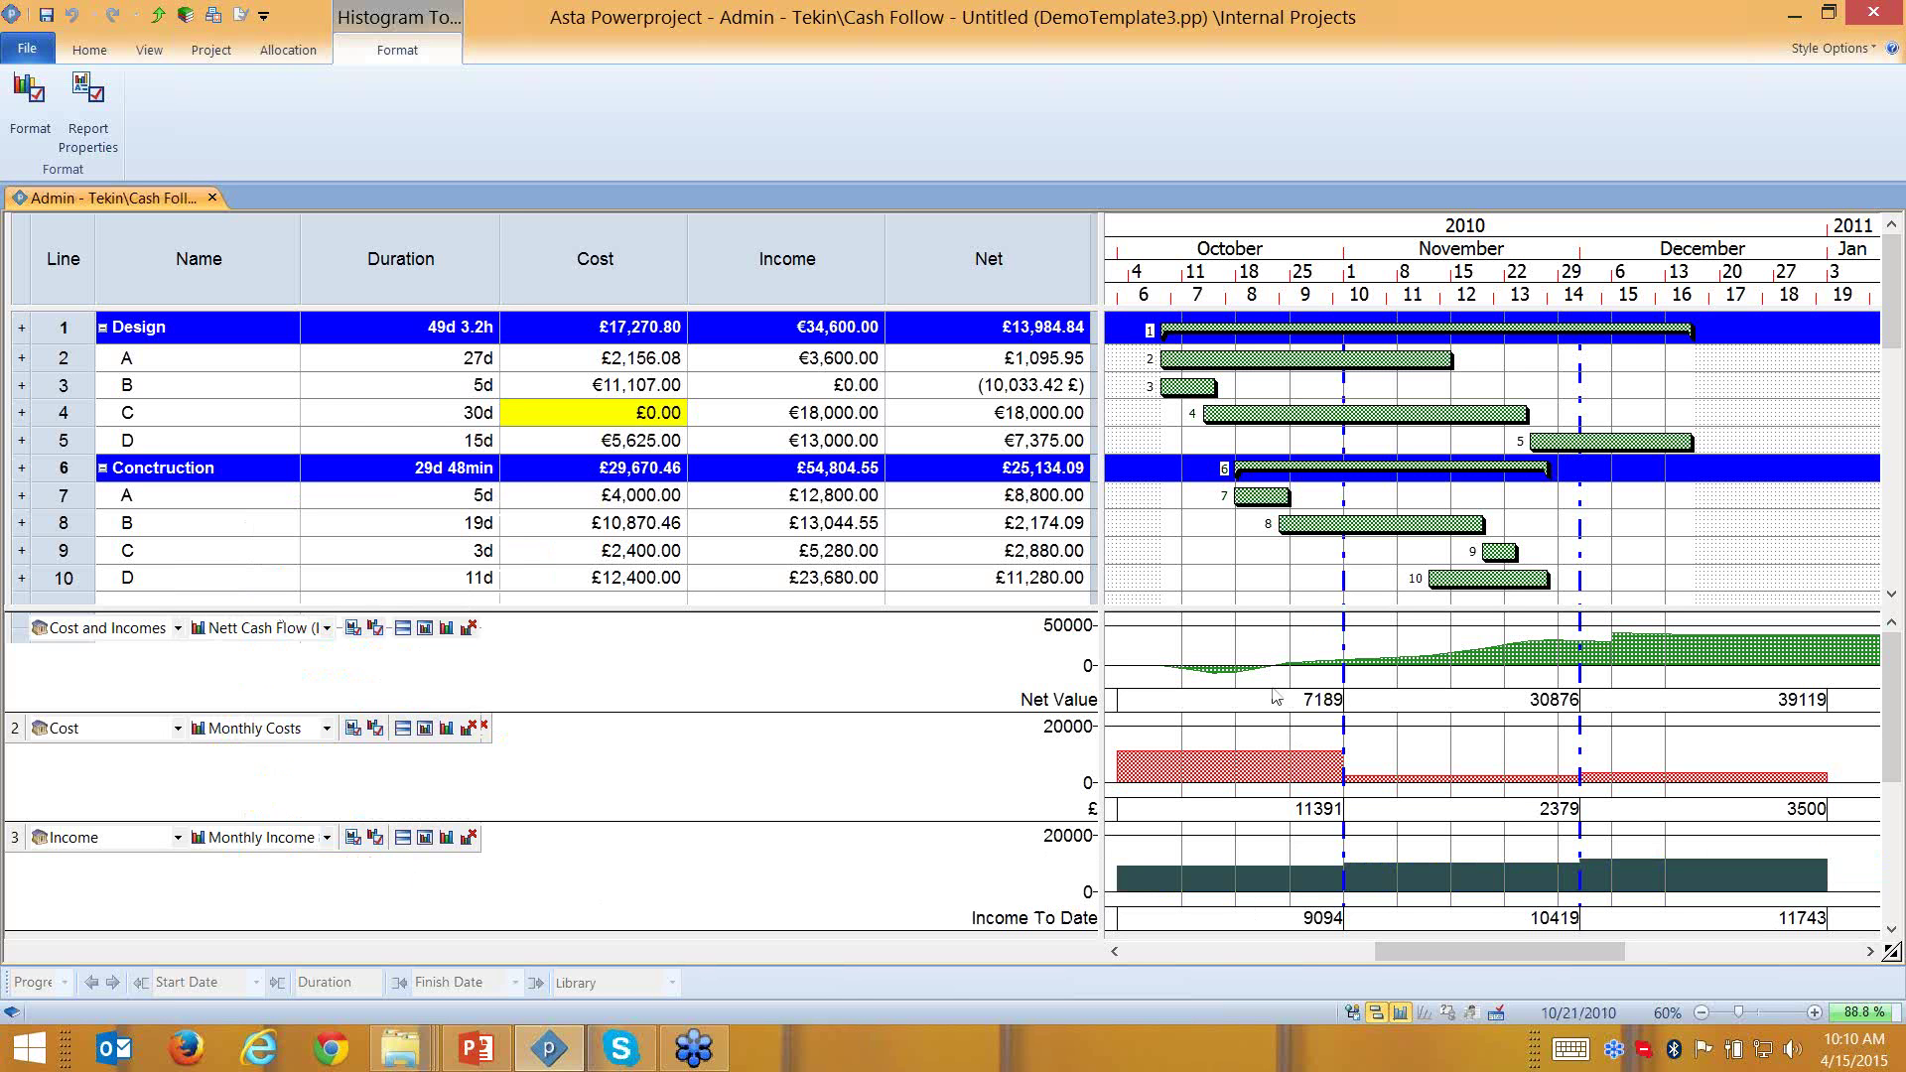
Enlarge the Cost and Incomes histogram until it fills the graph area
{"action": "left_click_drag", "start_coordinate": [884, 712], "coordinate": [863, 928]}
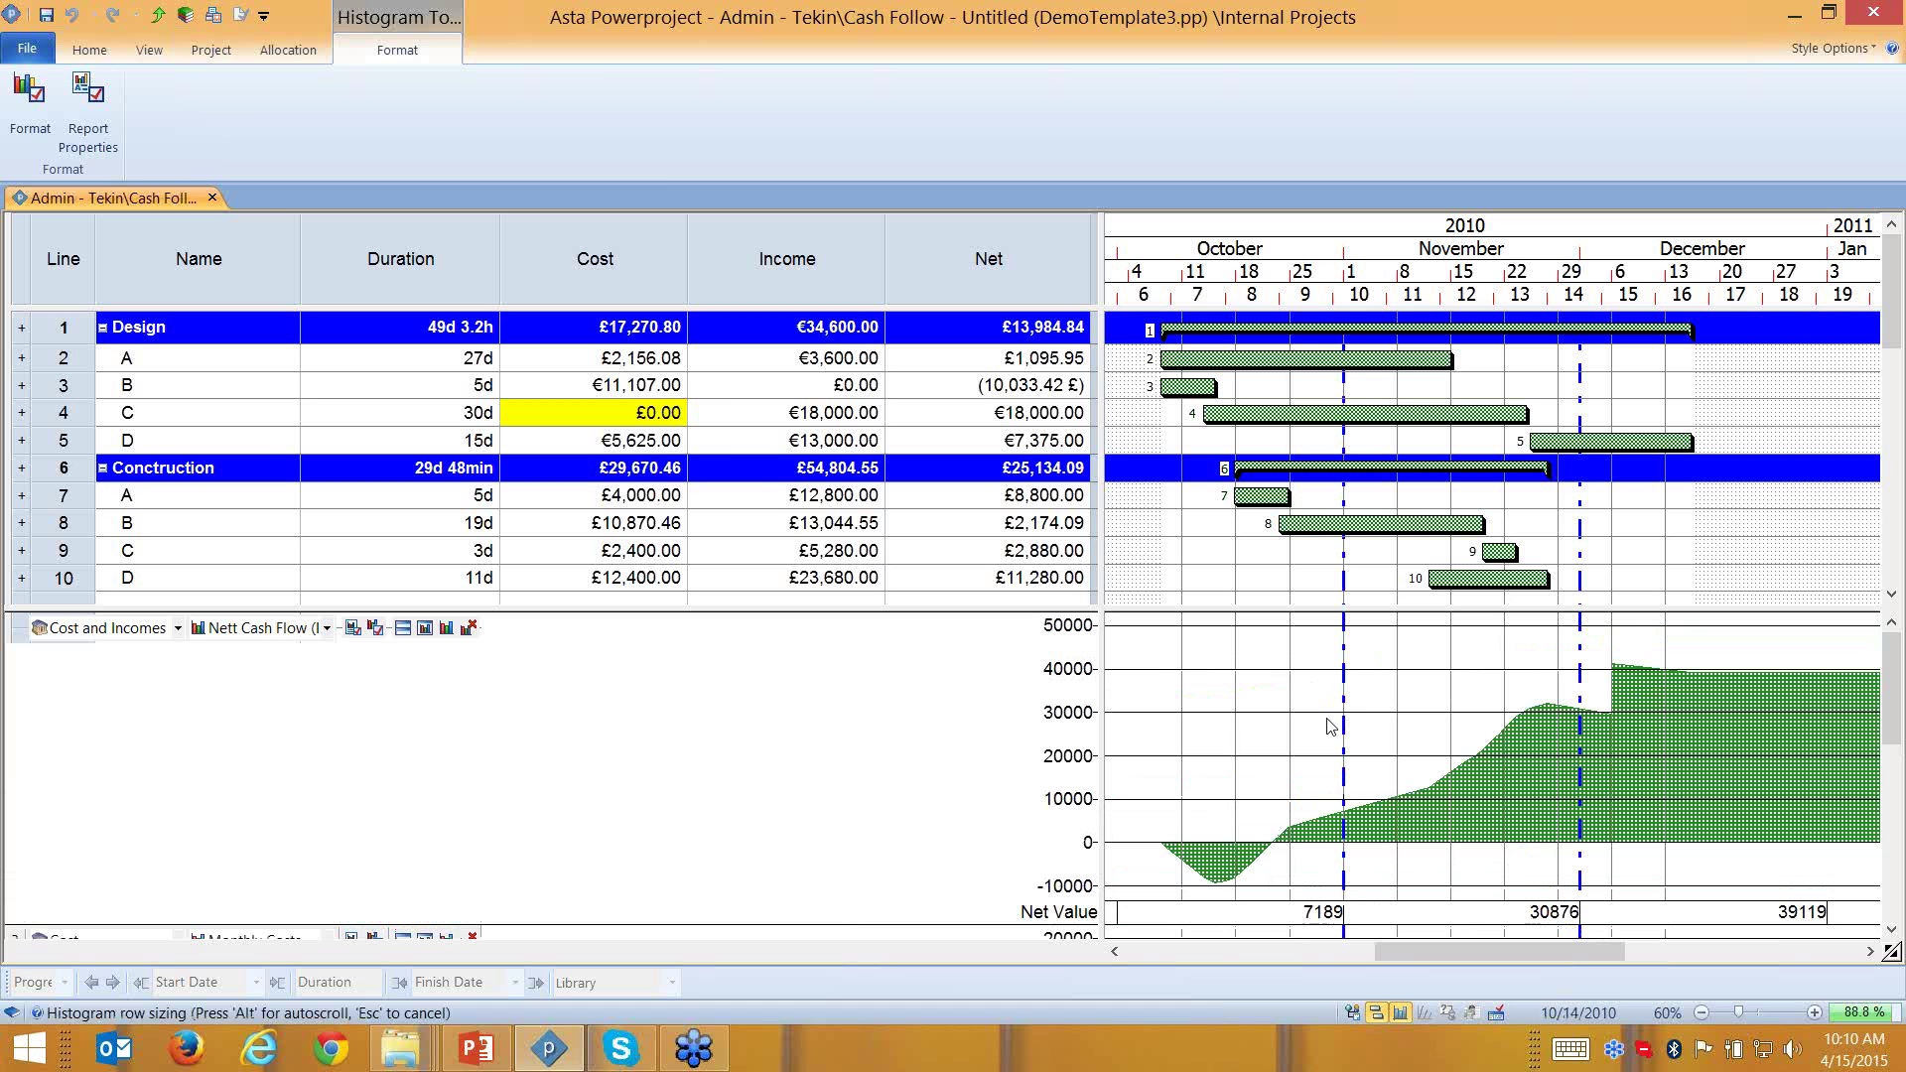
{"action": "left_click", "coordinate": [1187, 542]}
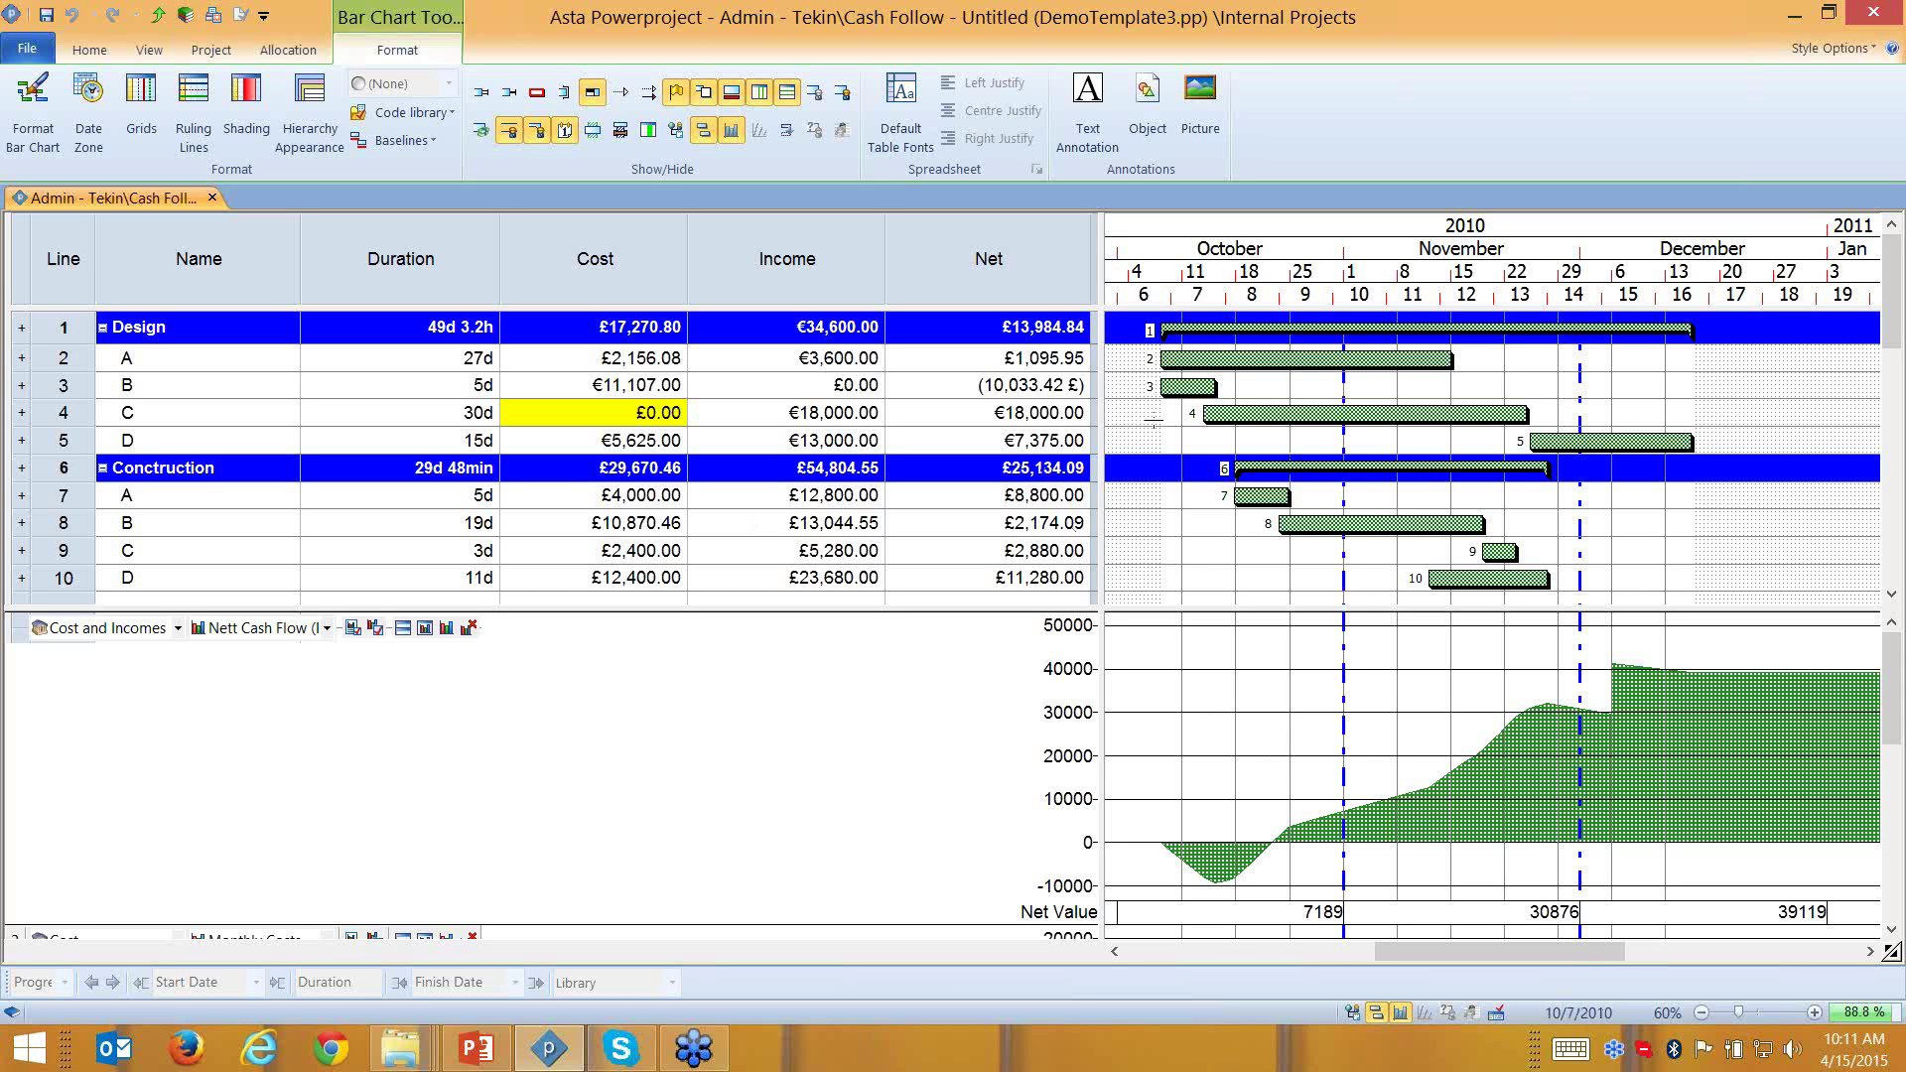
Collapse the Design and Conctruction summary groups and expand both again
{"action": "left_click", "coordinate": [103, 328]}
{"action": "left_click", "coordinate": [102, 358]}
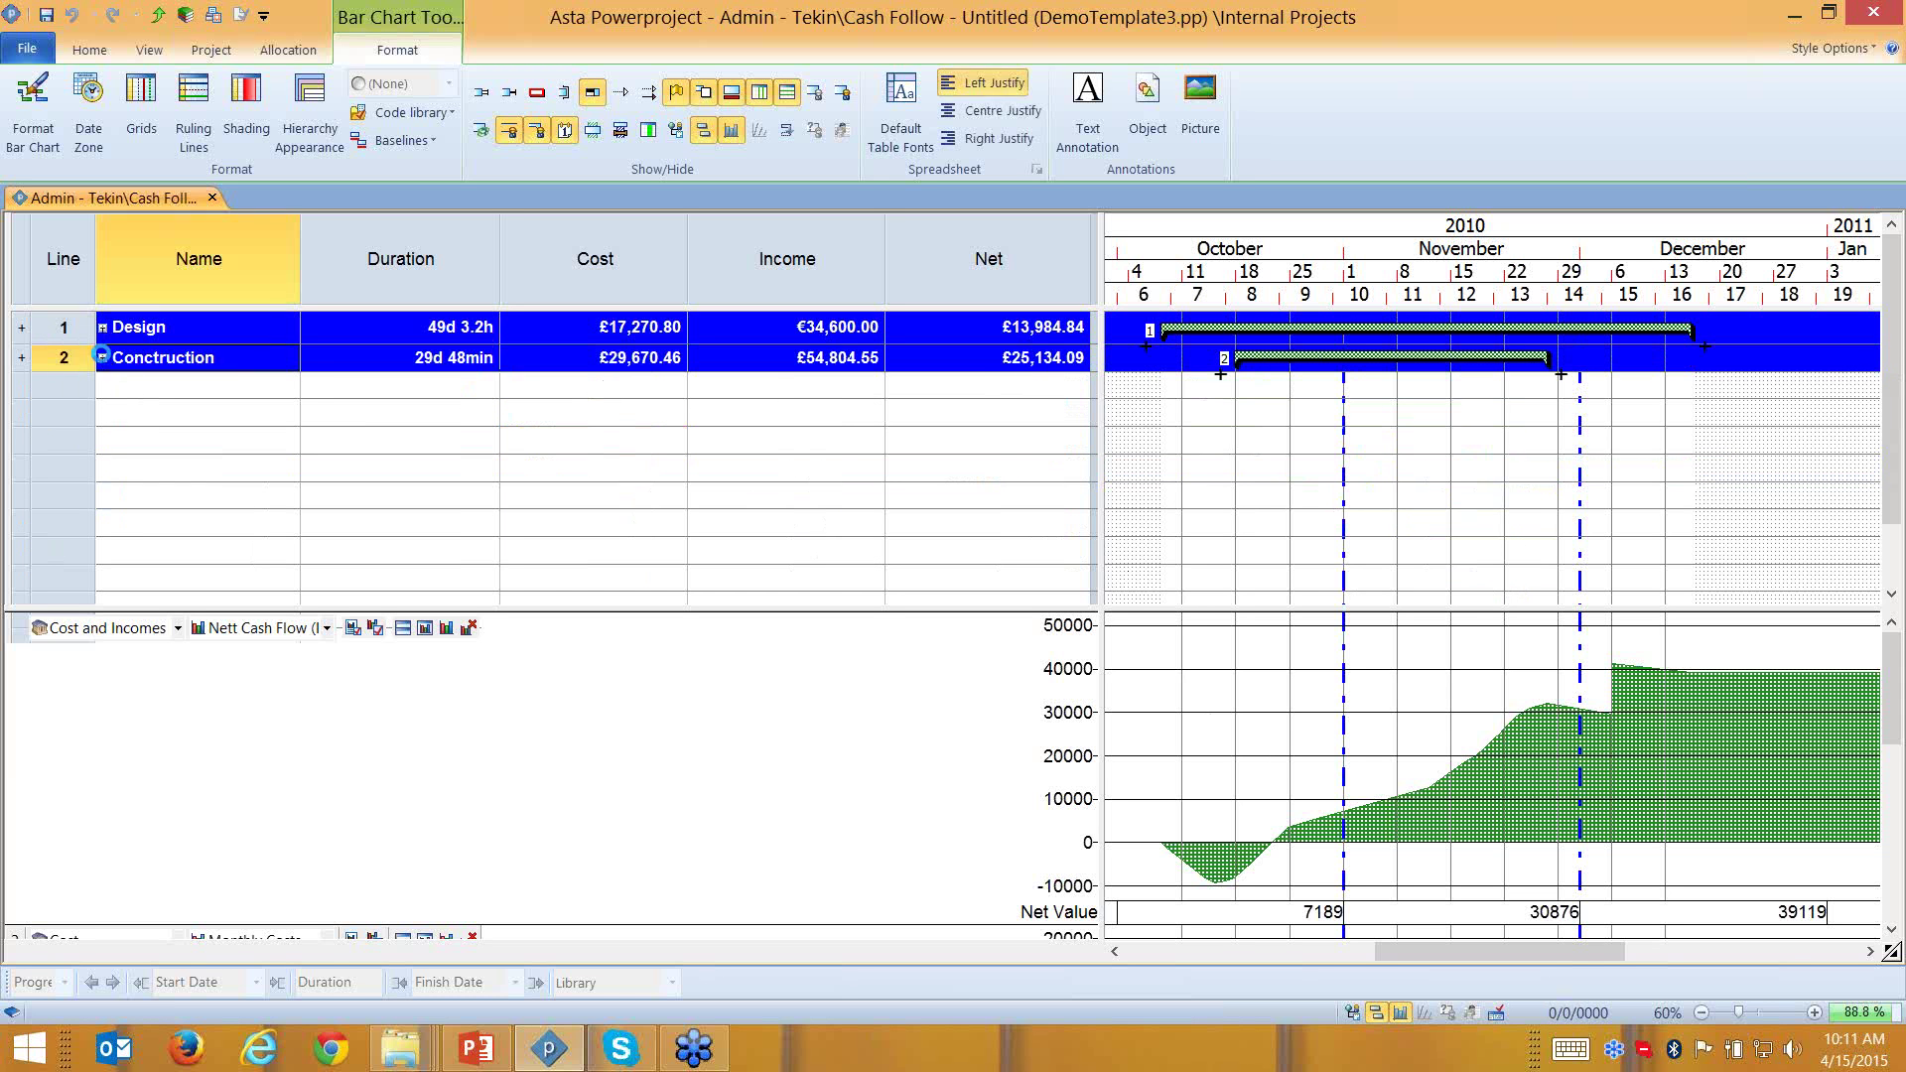
{"action": "left_click", "coordinate": [102, 357]}
{"action": "left_click", "coordinate": [102, 328]}
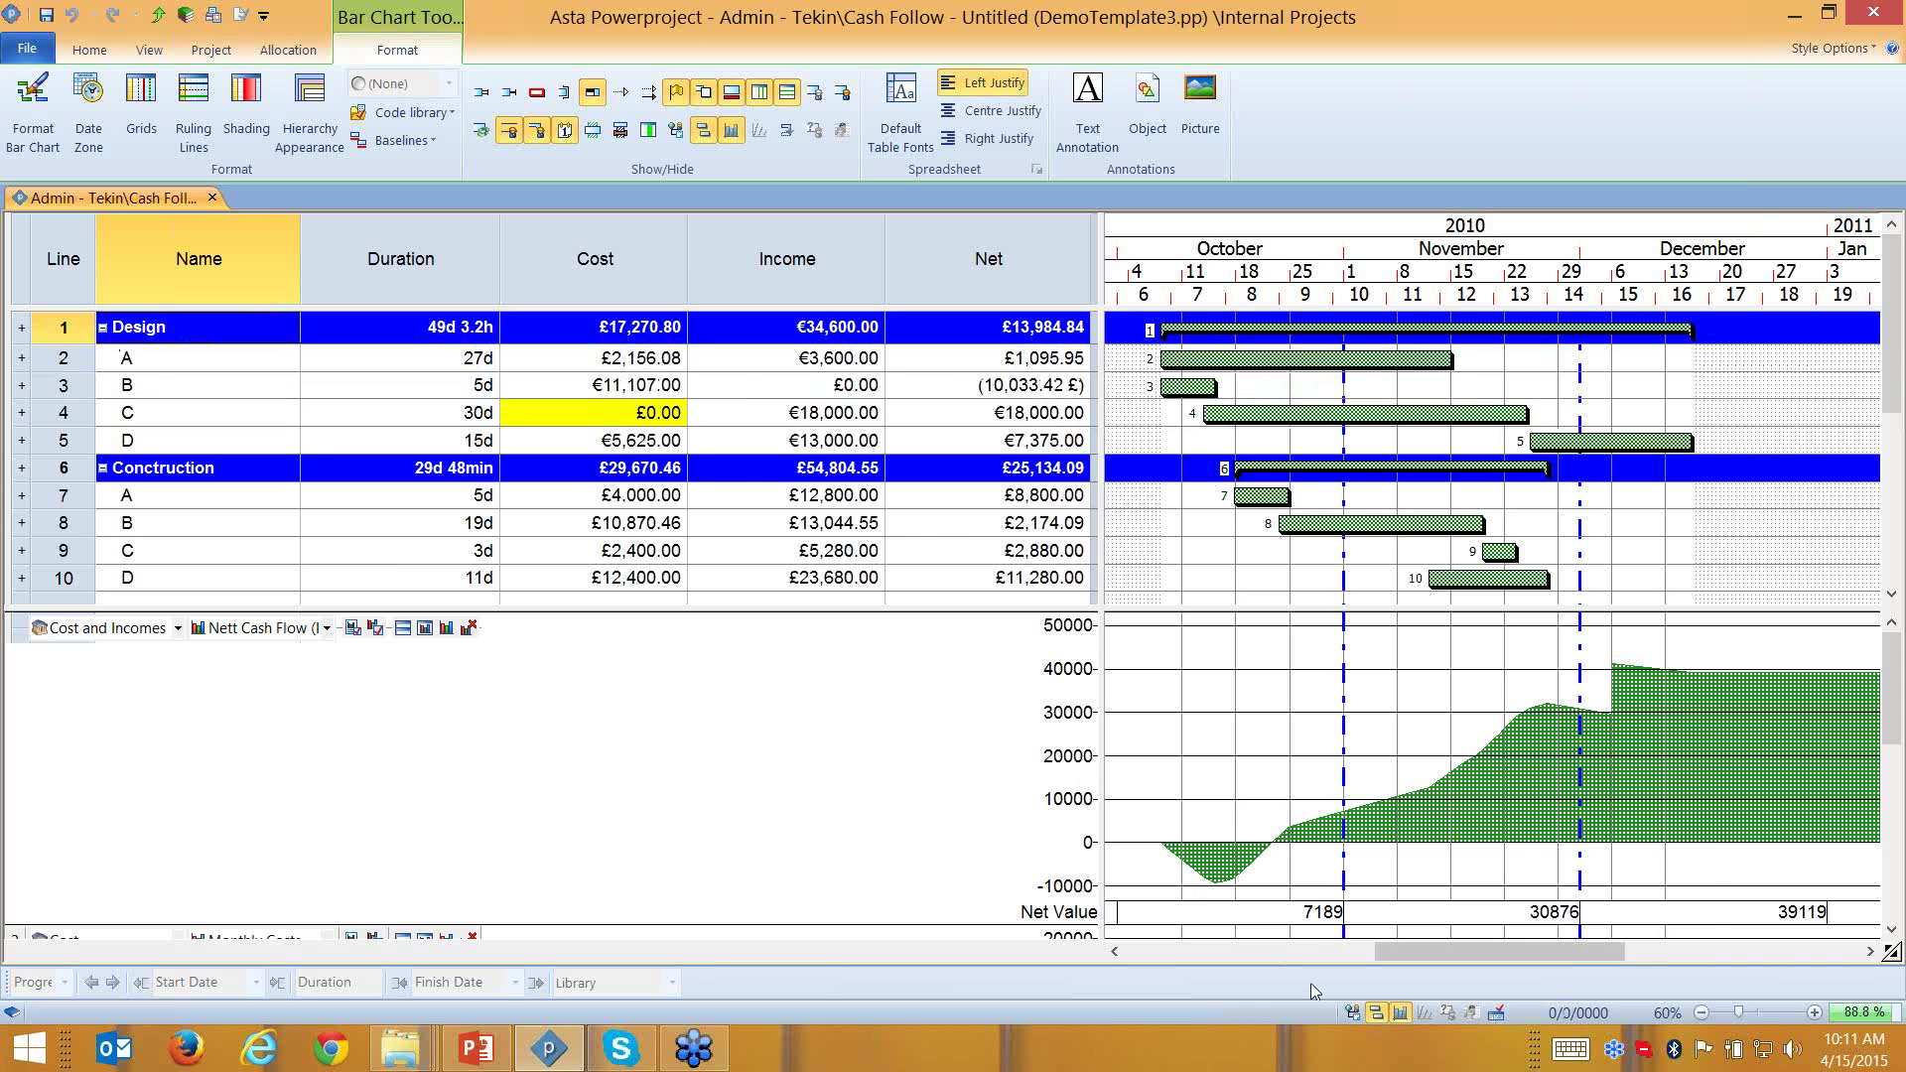
Show the project tree, view the cash flow of Design and of Conctruction separately, and return to Internal Projects
{"action": "left_click", "coordinate": [1353, 1013]}
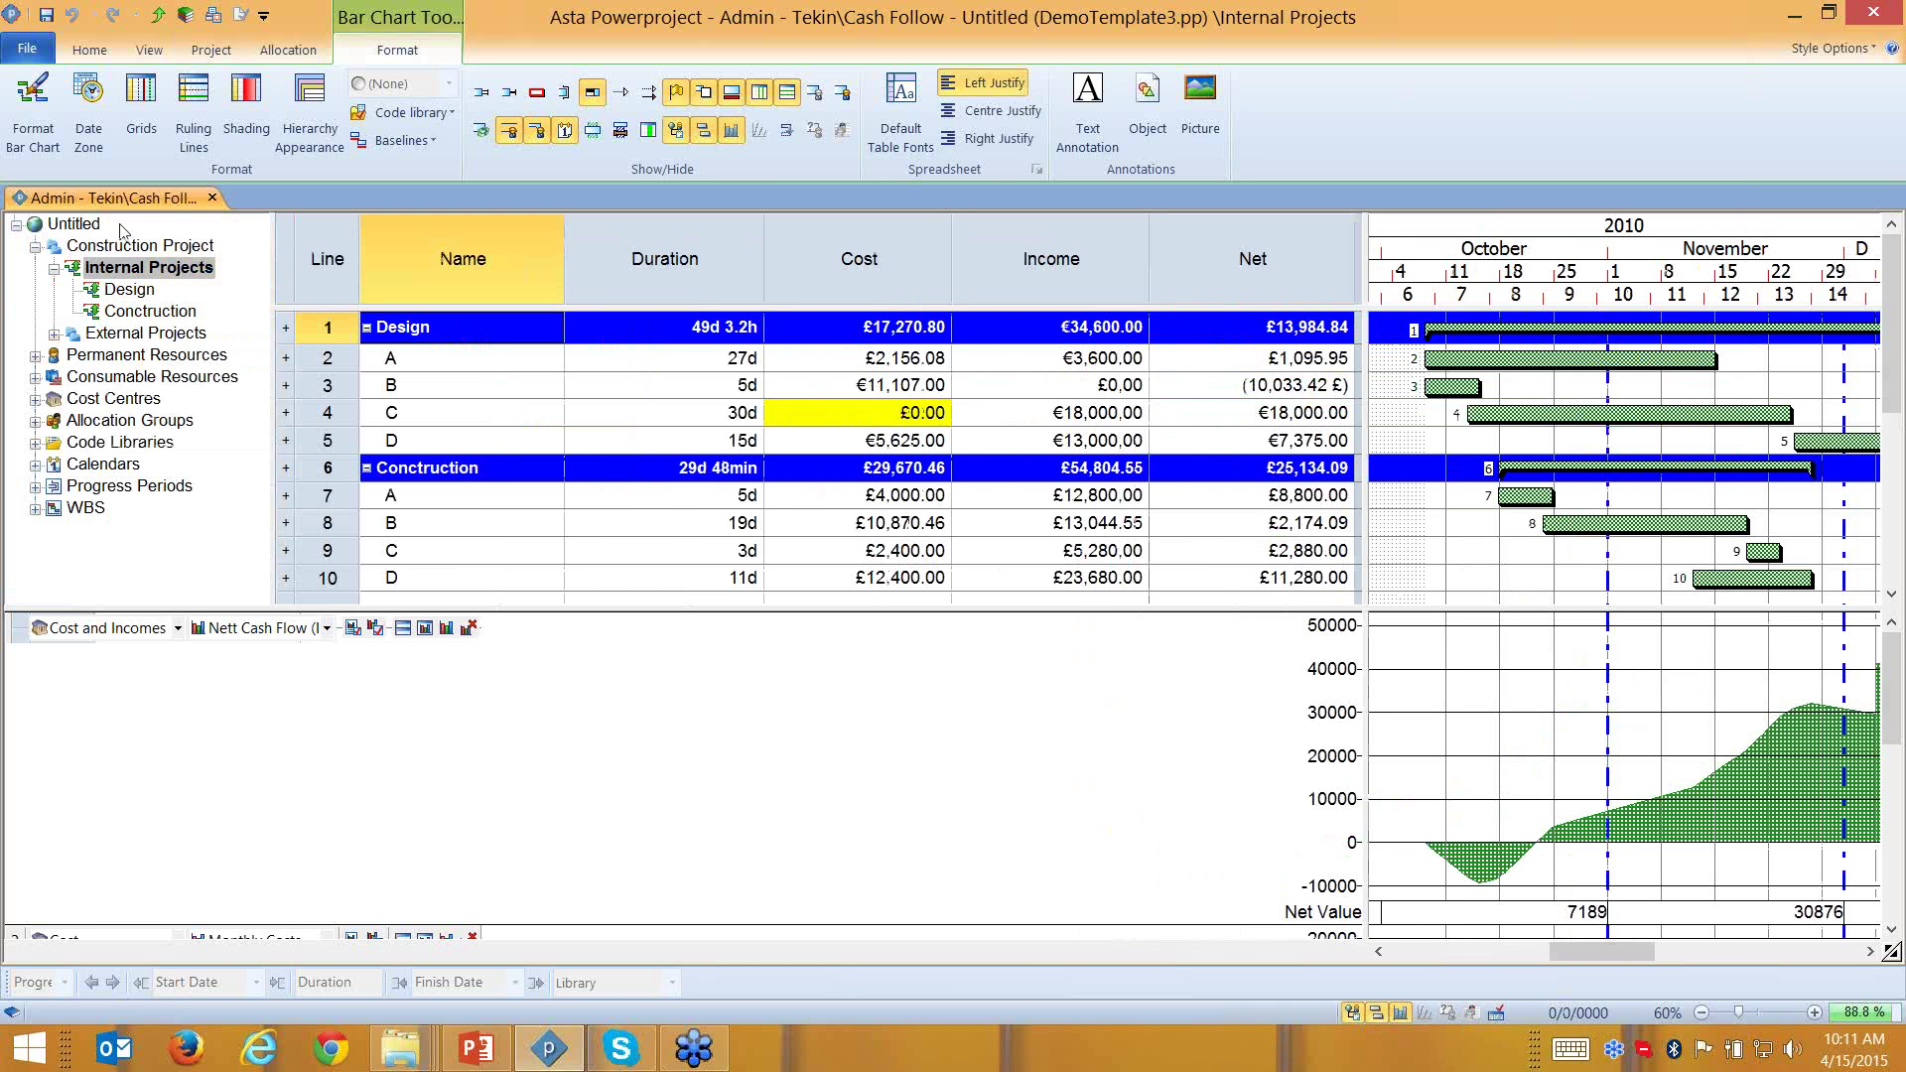
{"action": "left_click", "coordinate": [121, 289]}
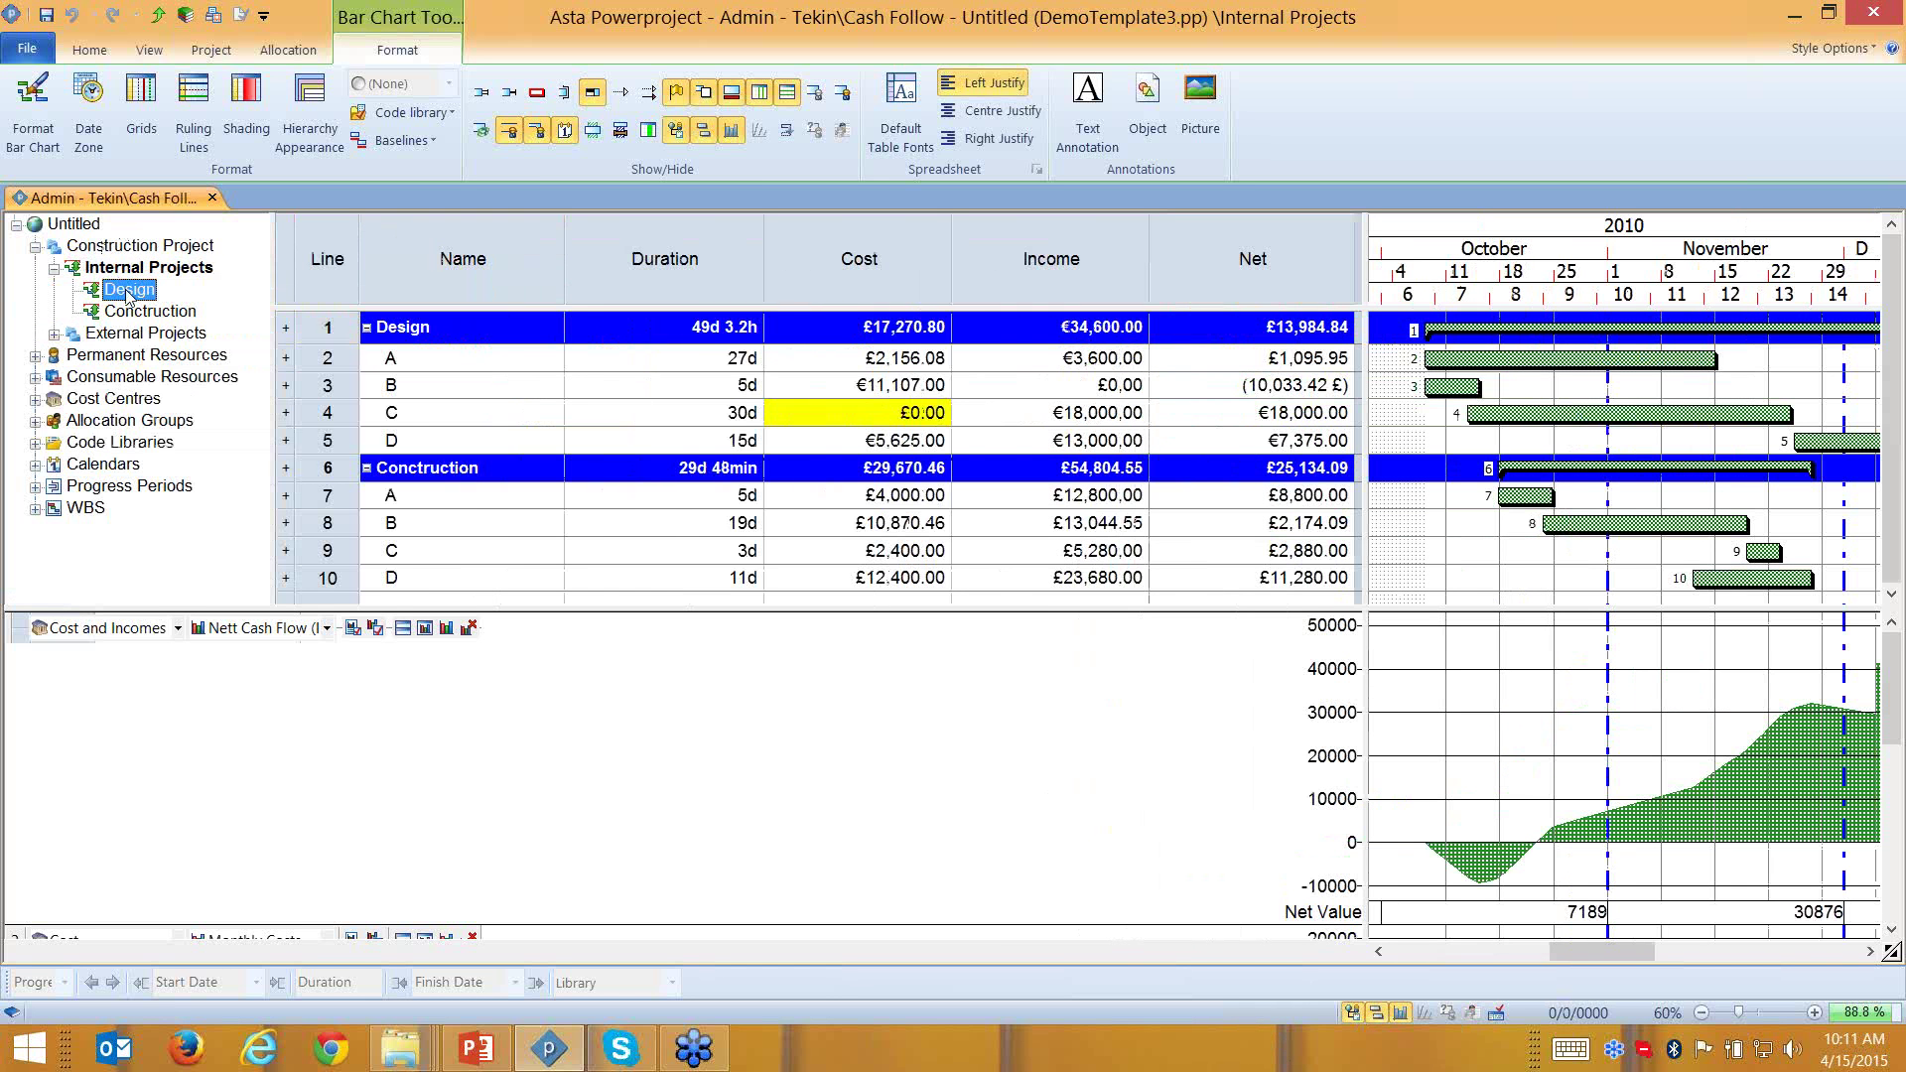
{"action": "left_click", "coordinate": [1621, 946]}
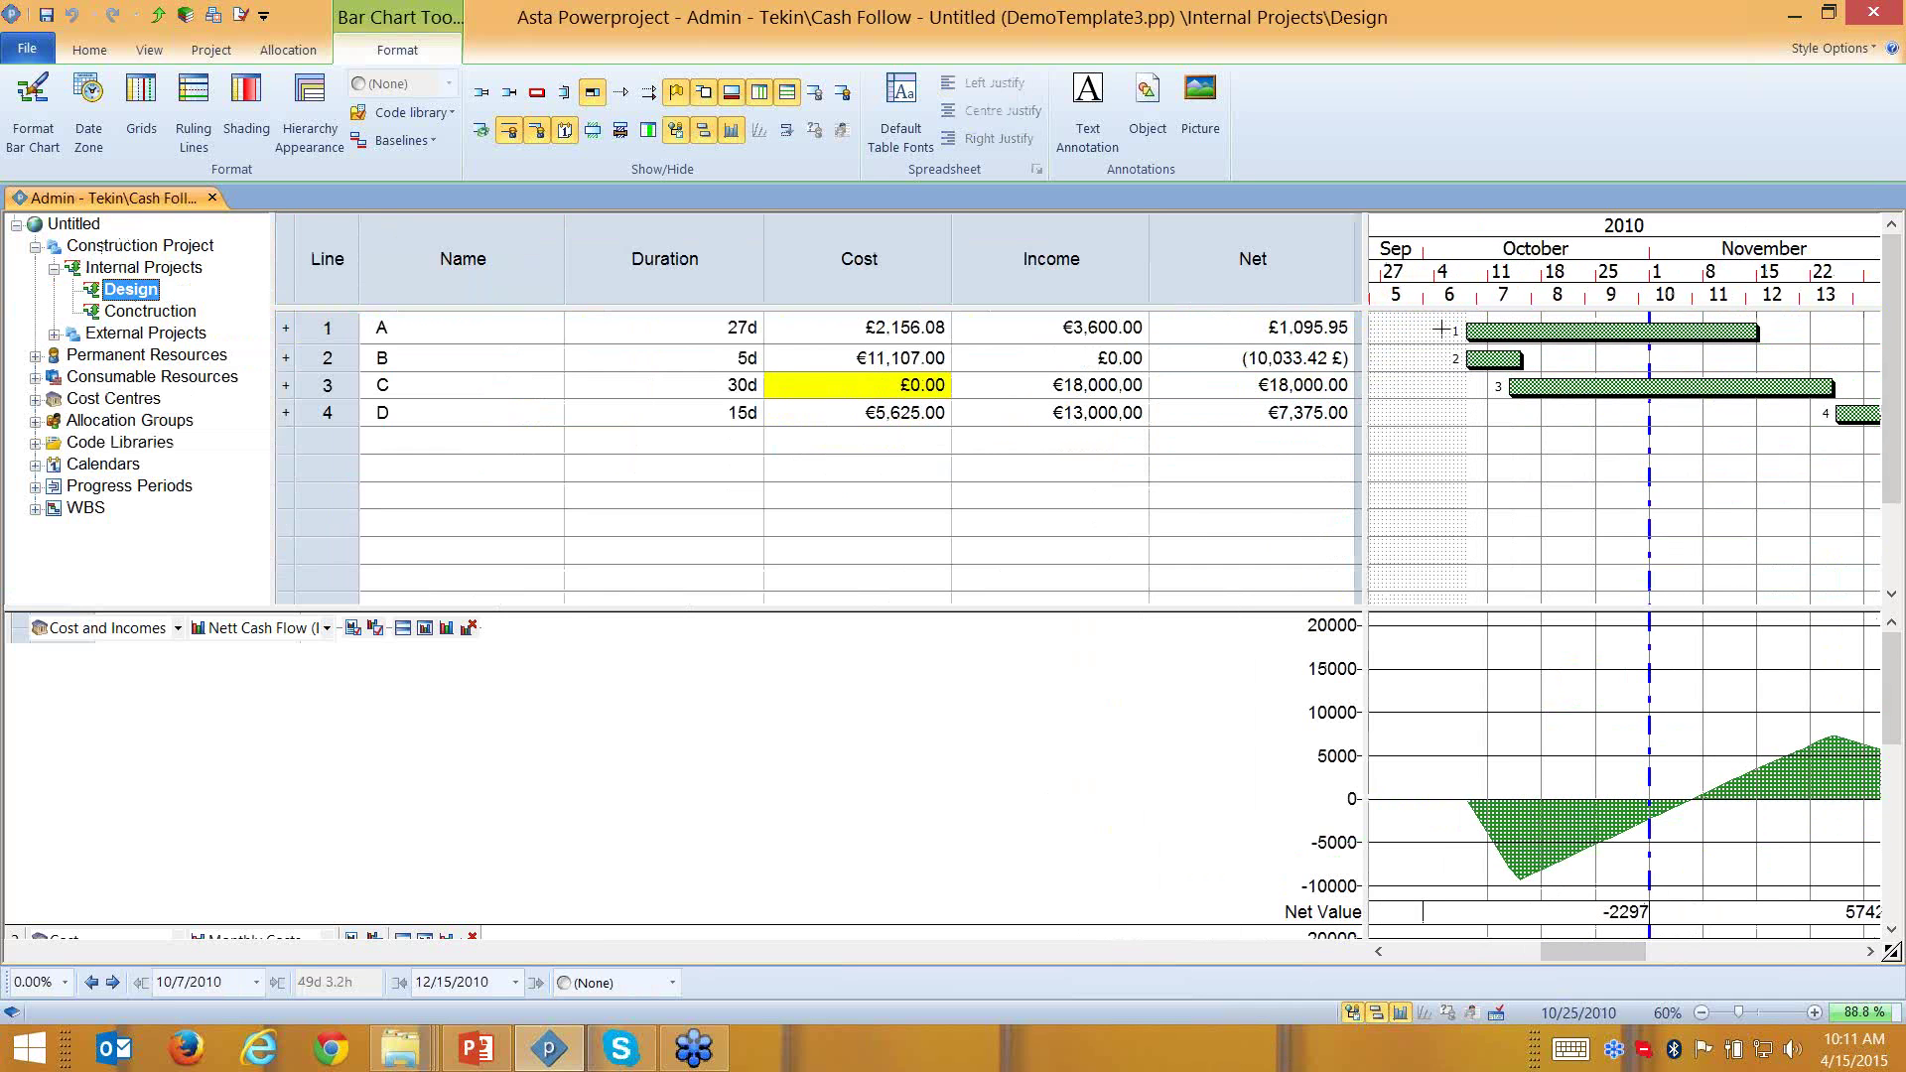
{"action": "left_click", "coordinate": [139, 314]}
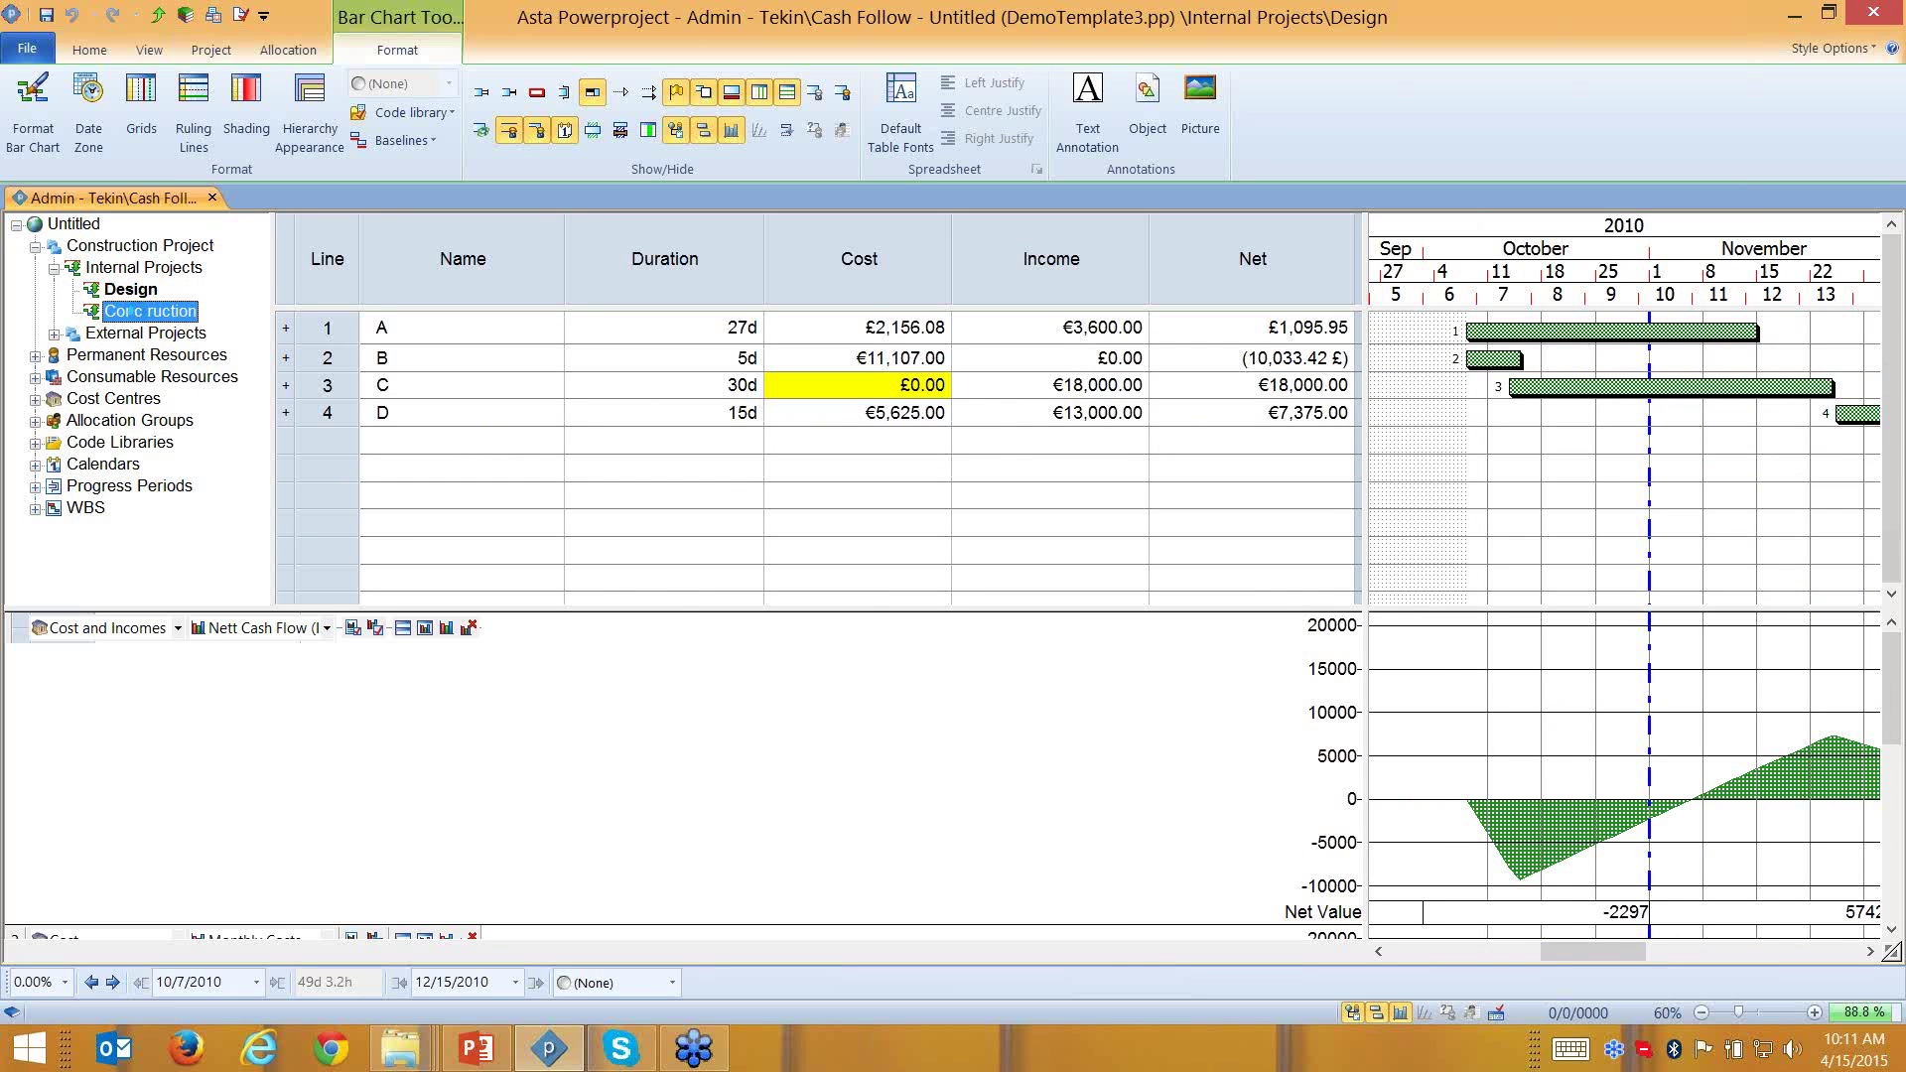
{"action": "left_click_drag", "start_coordinate": [1587, 949], "coordinate": [1652, 945]}
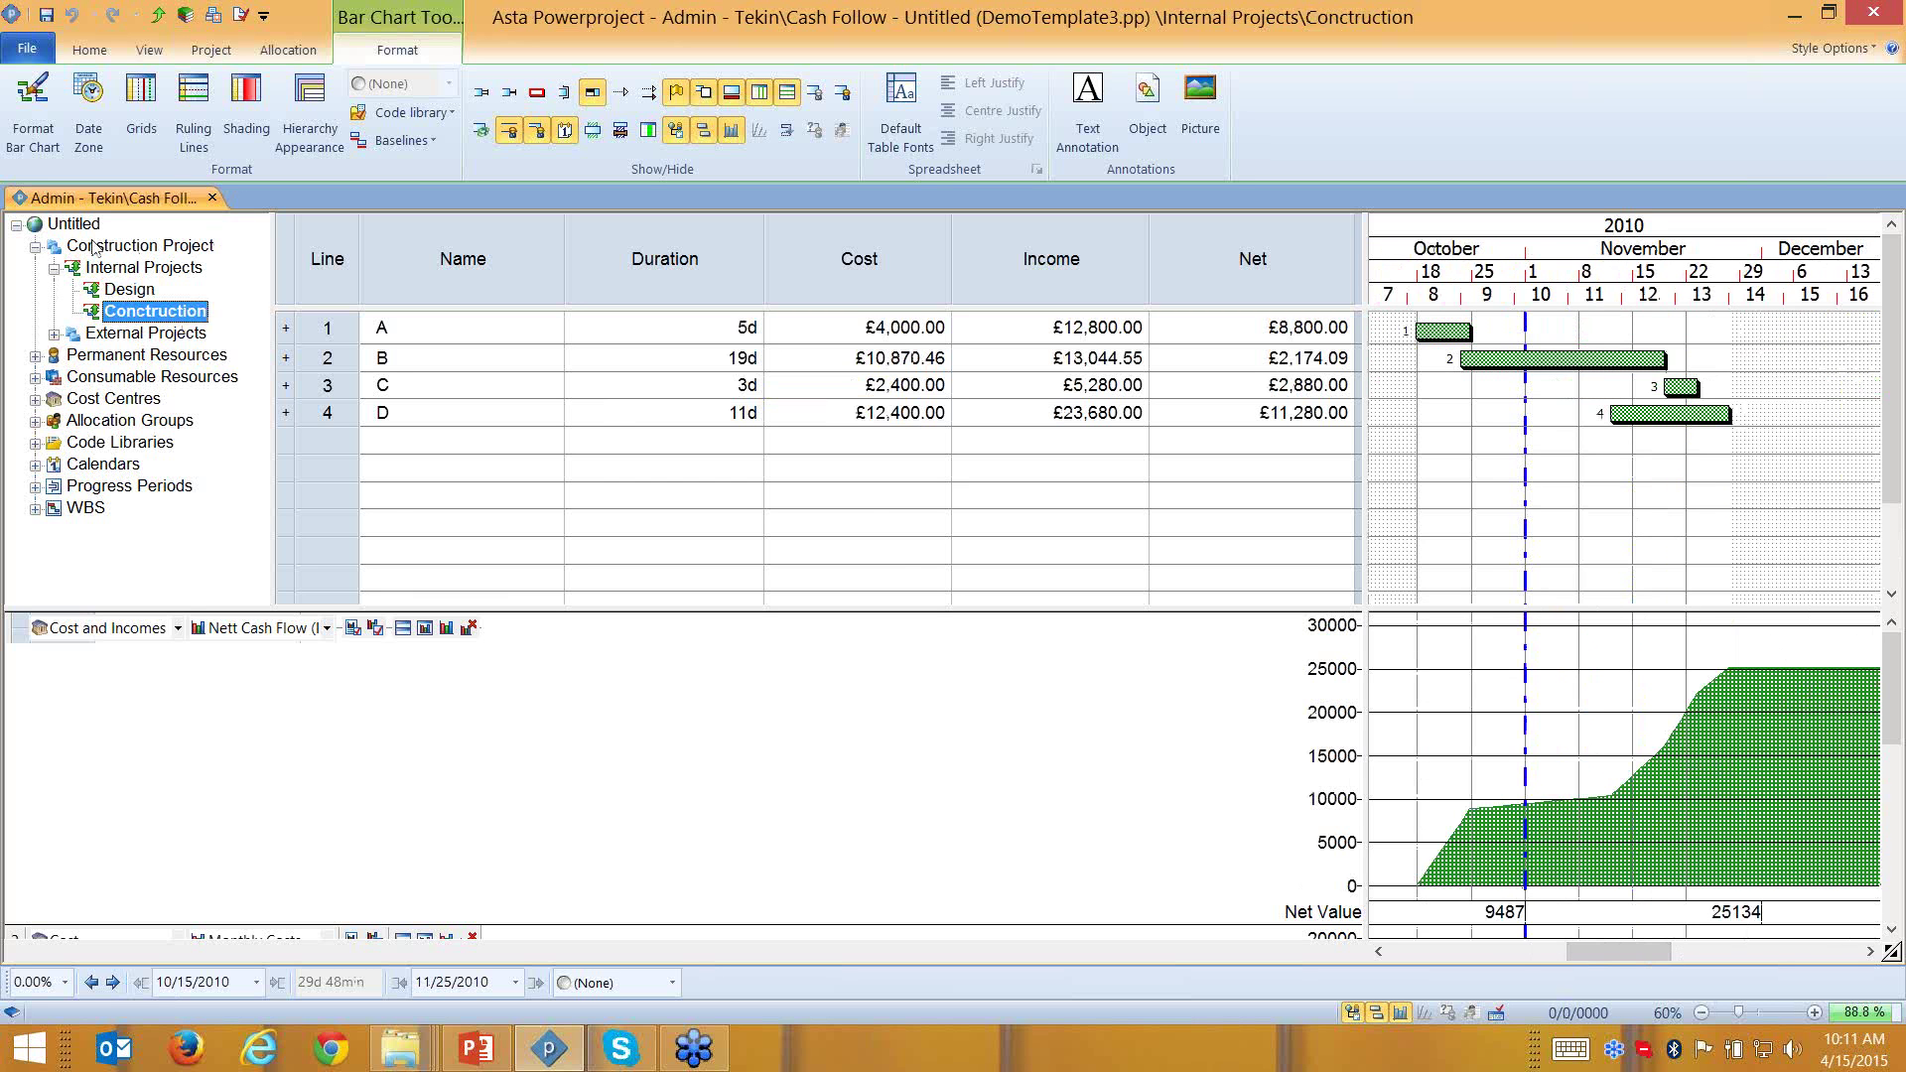
{"action": "left_click", "coordinate": [111, 275]}
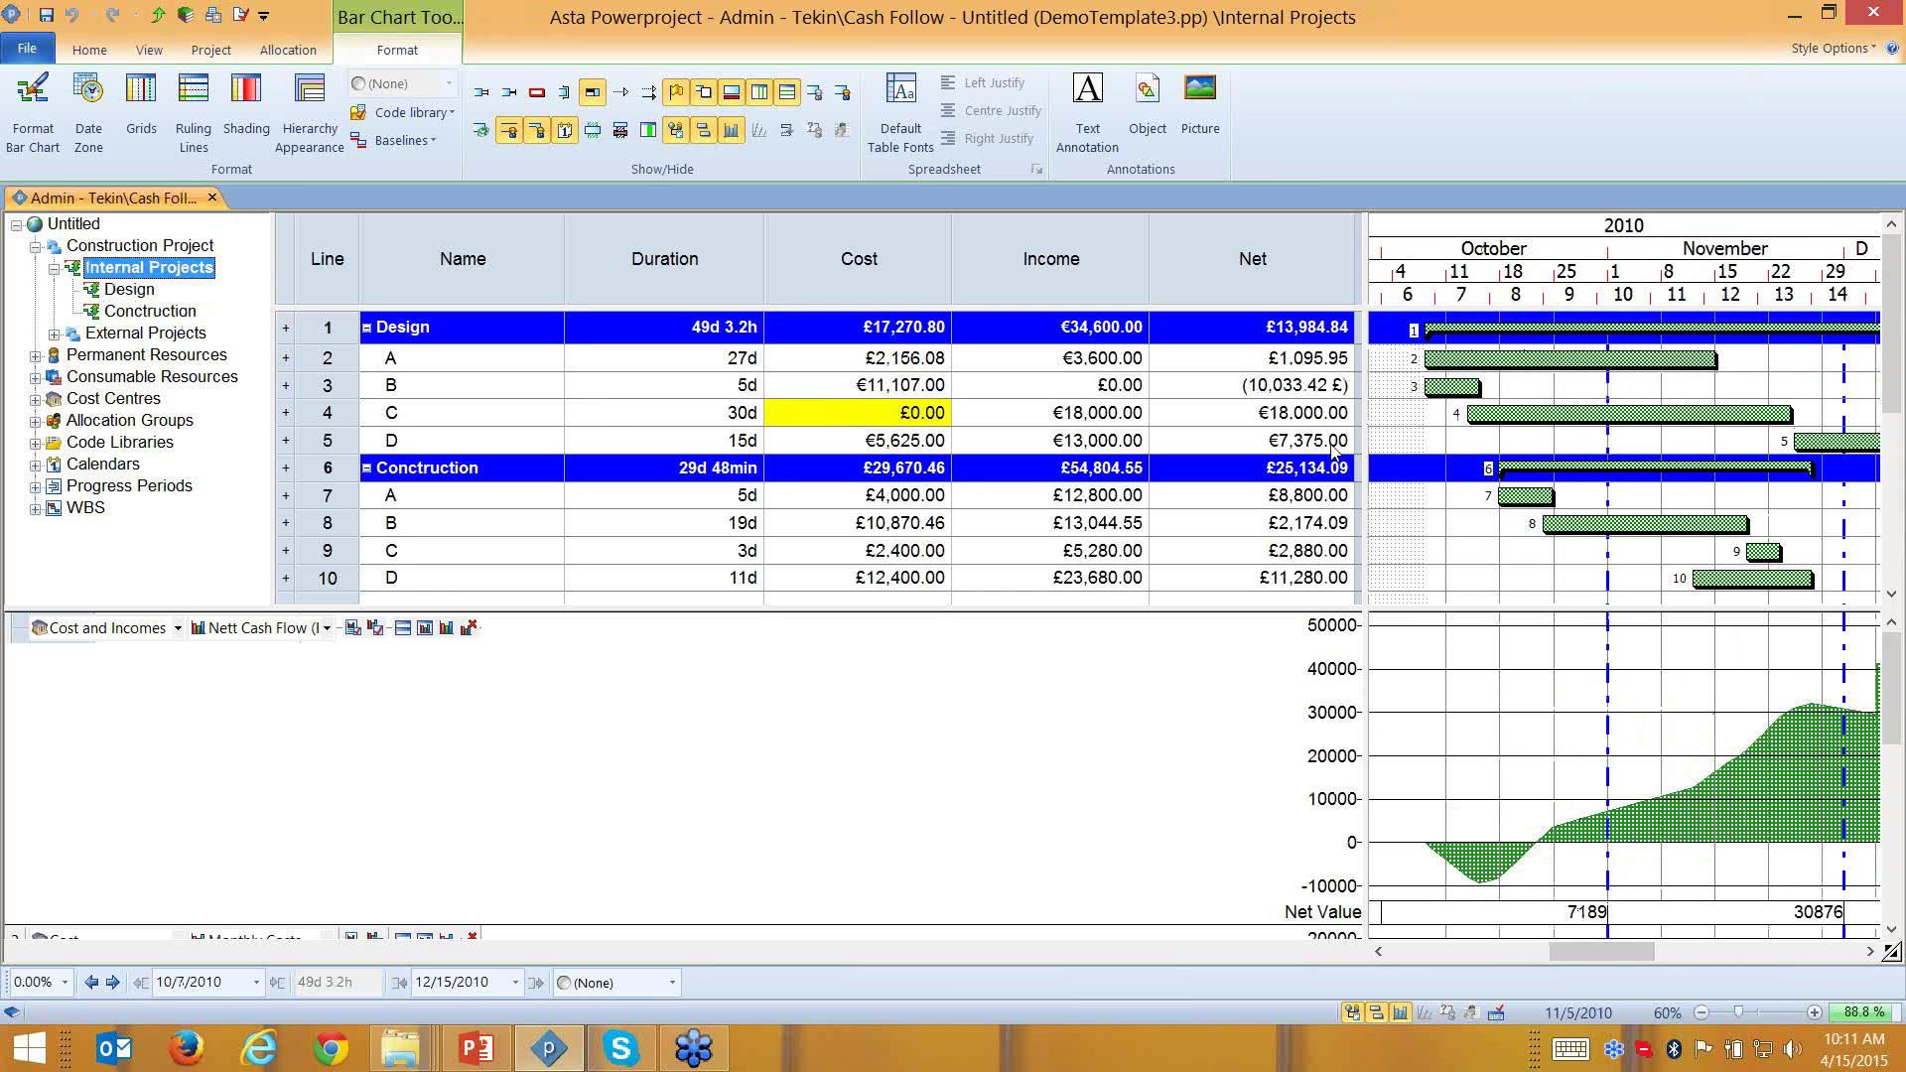
View Design and Conctruction selected together to examine their combined cash flow, and return to Internal Projects
{"action": "left_click", "coordinate": [130, 290]}
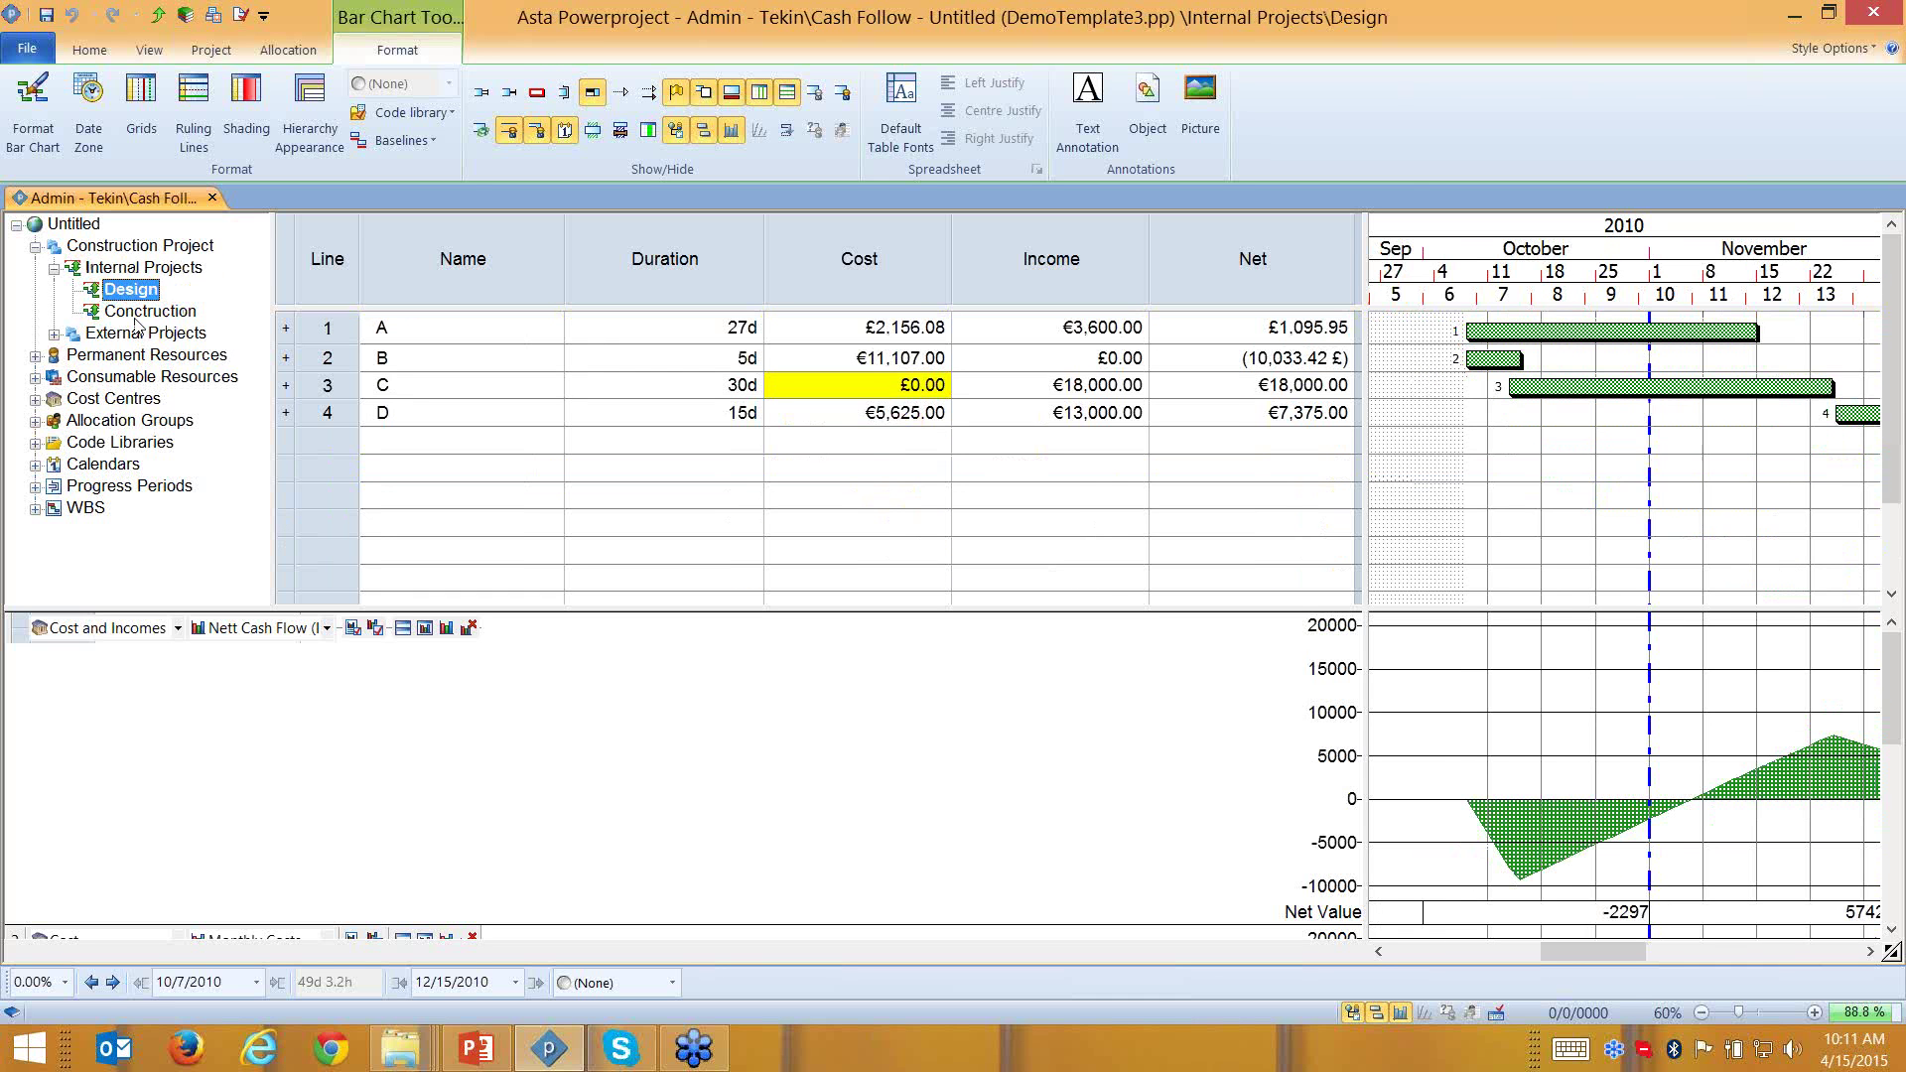
{"action": "left_click", "coordinate": [149, 313], "text": "ctrl"}
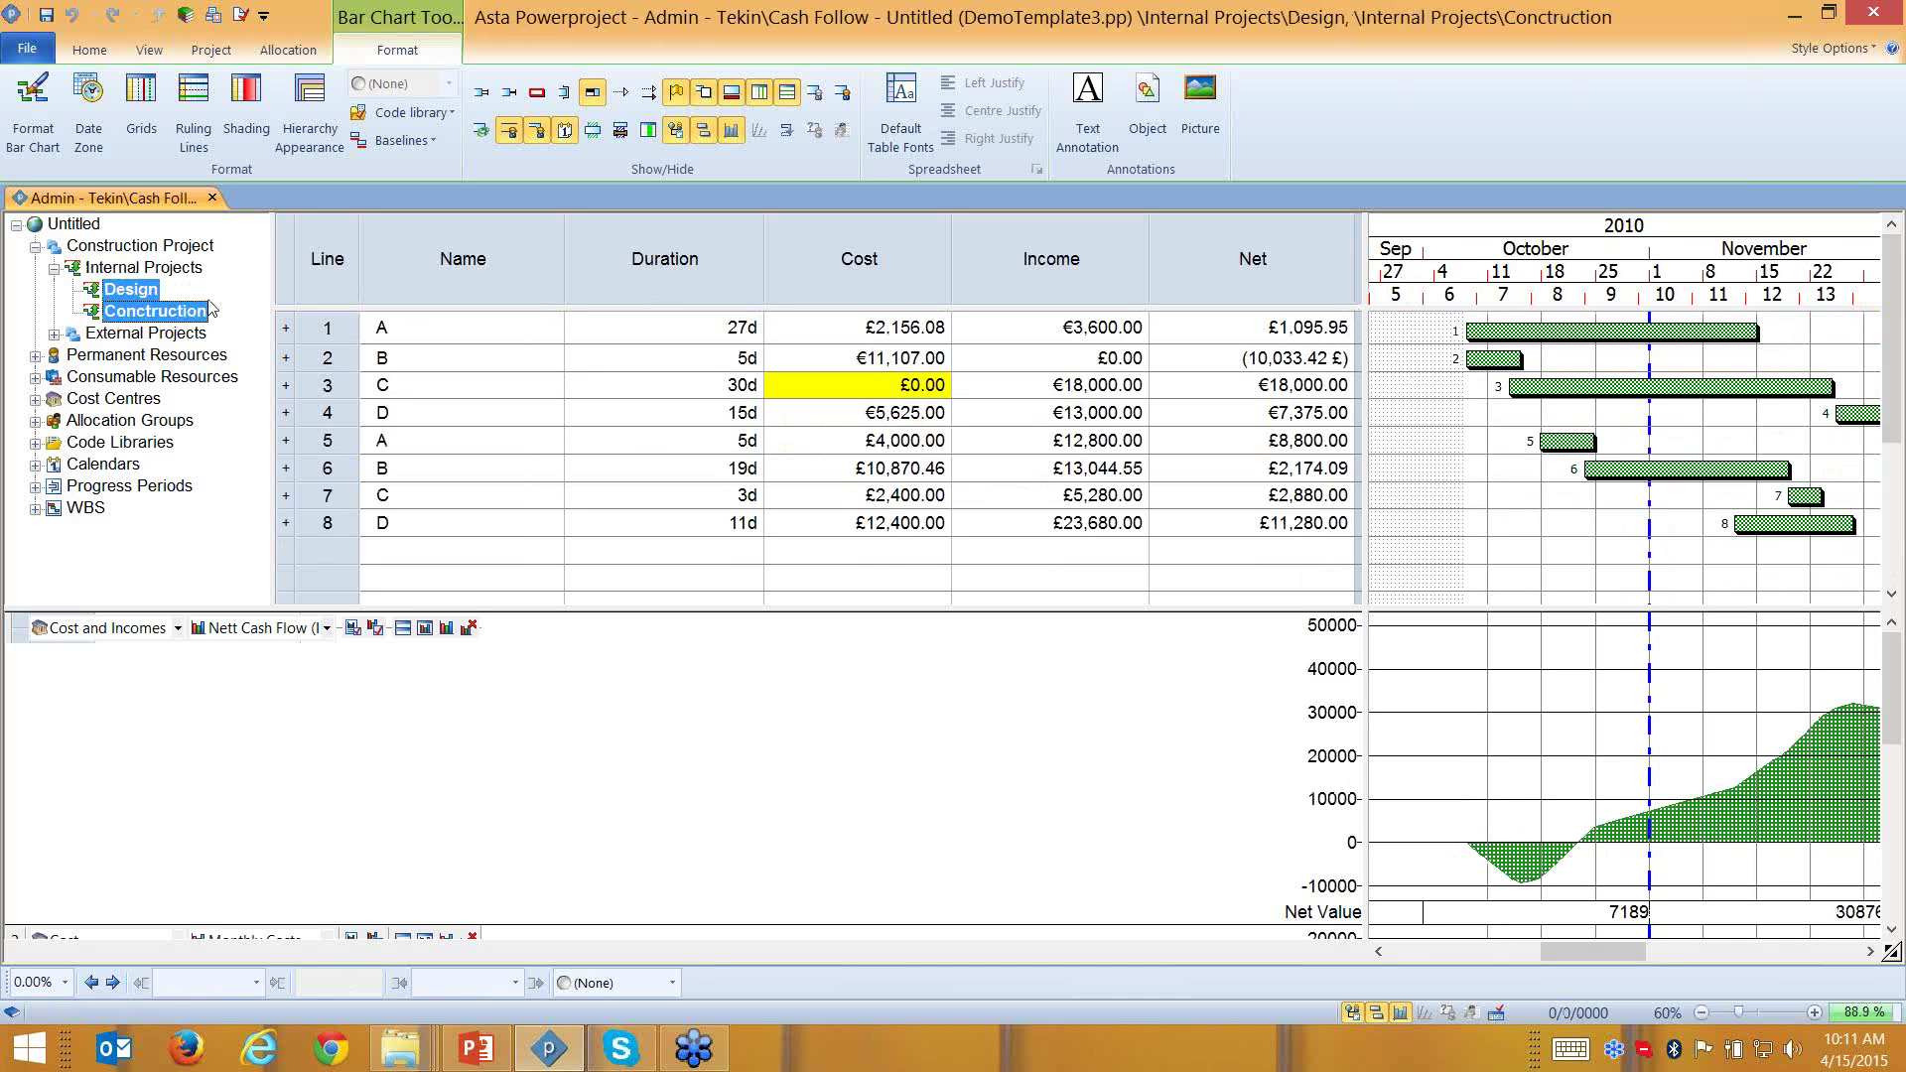
{"action": "left_click", "coordinate": [119, 298]}
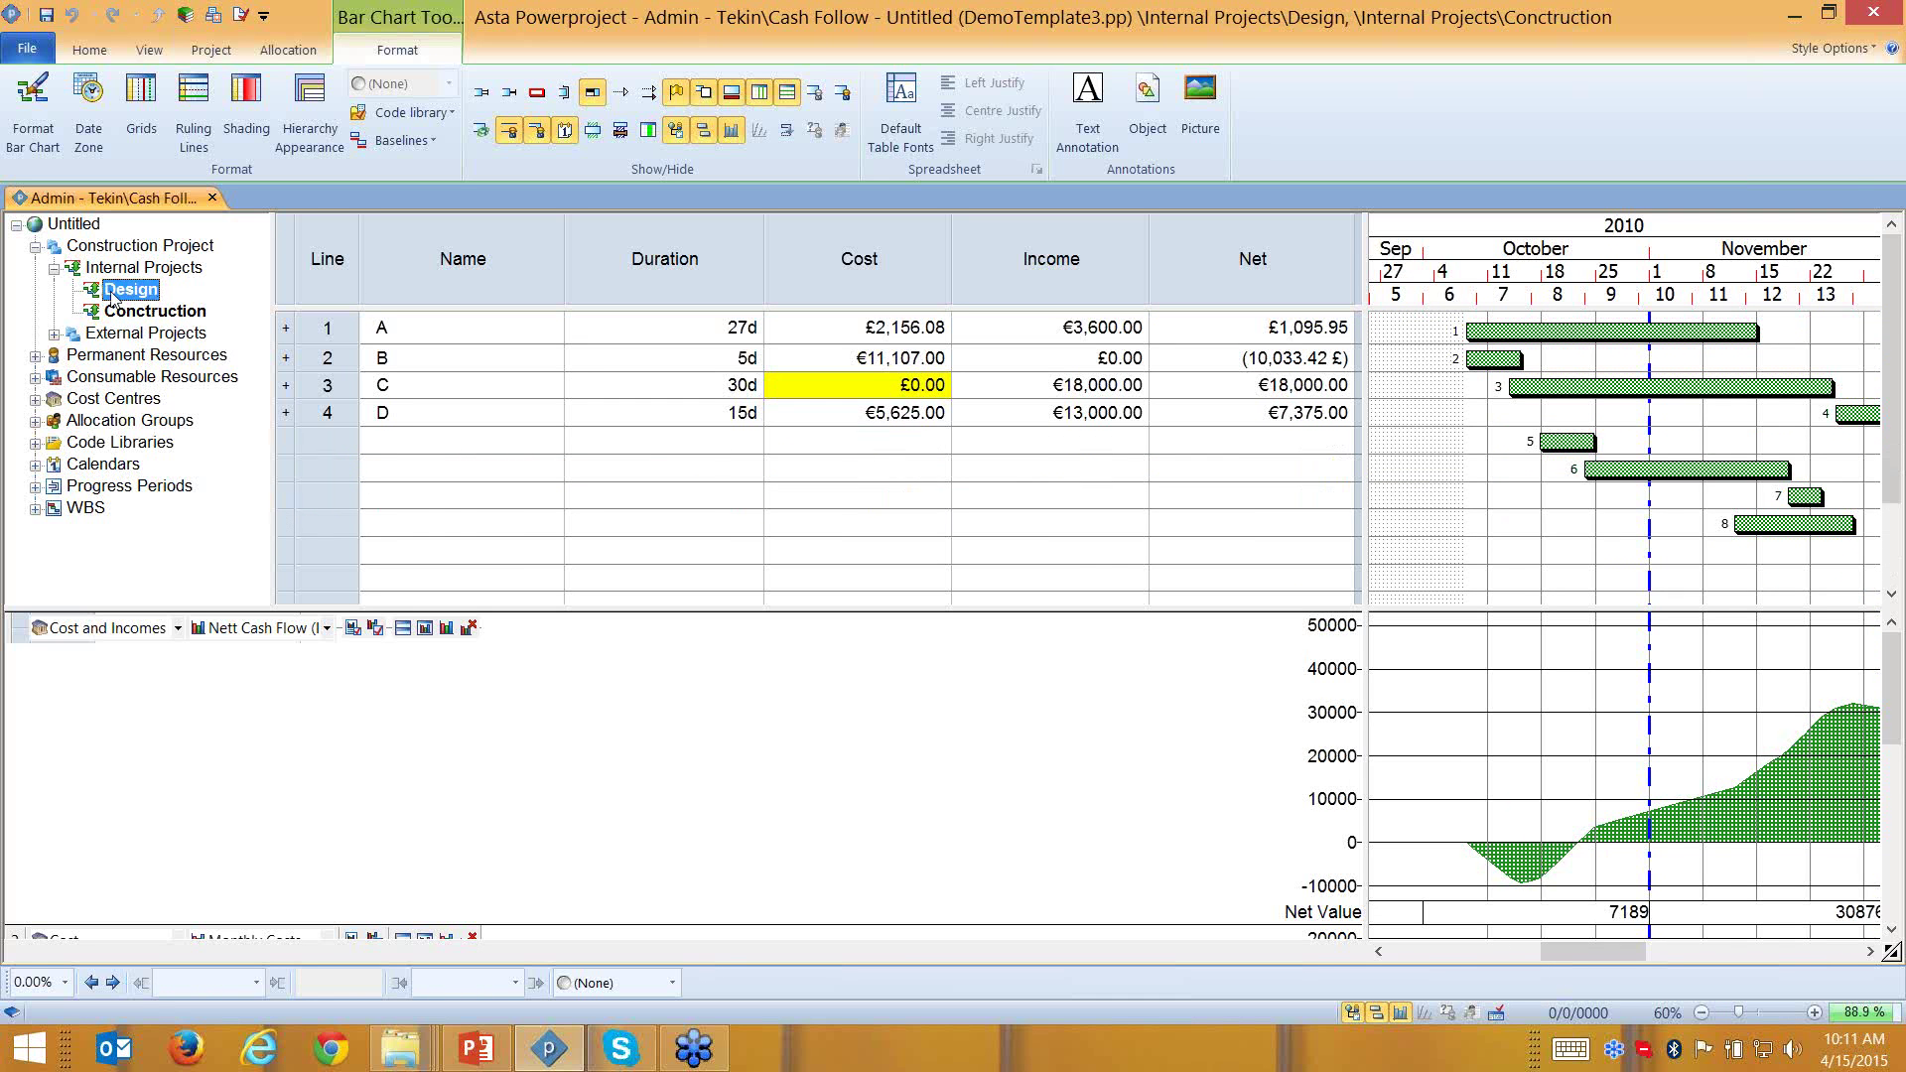
{"action": "left_click", "coordinate": [100, 268]}
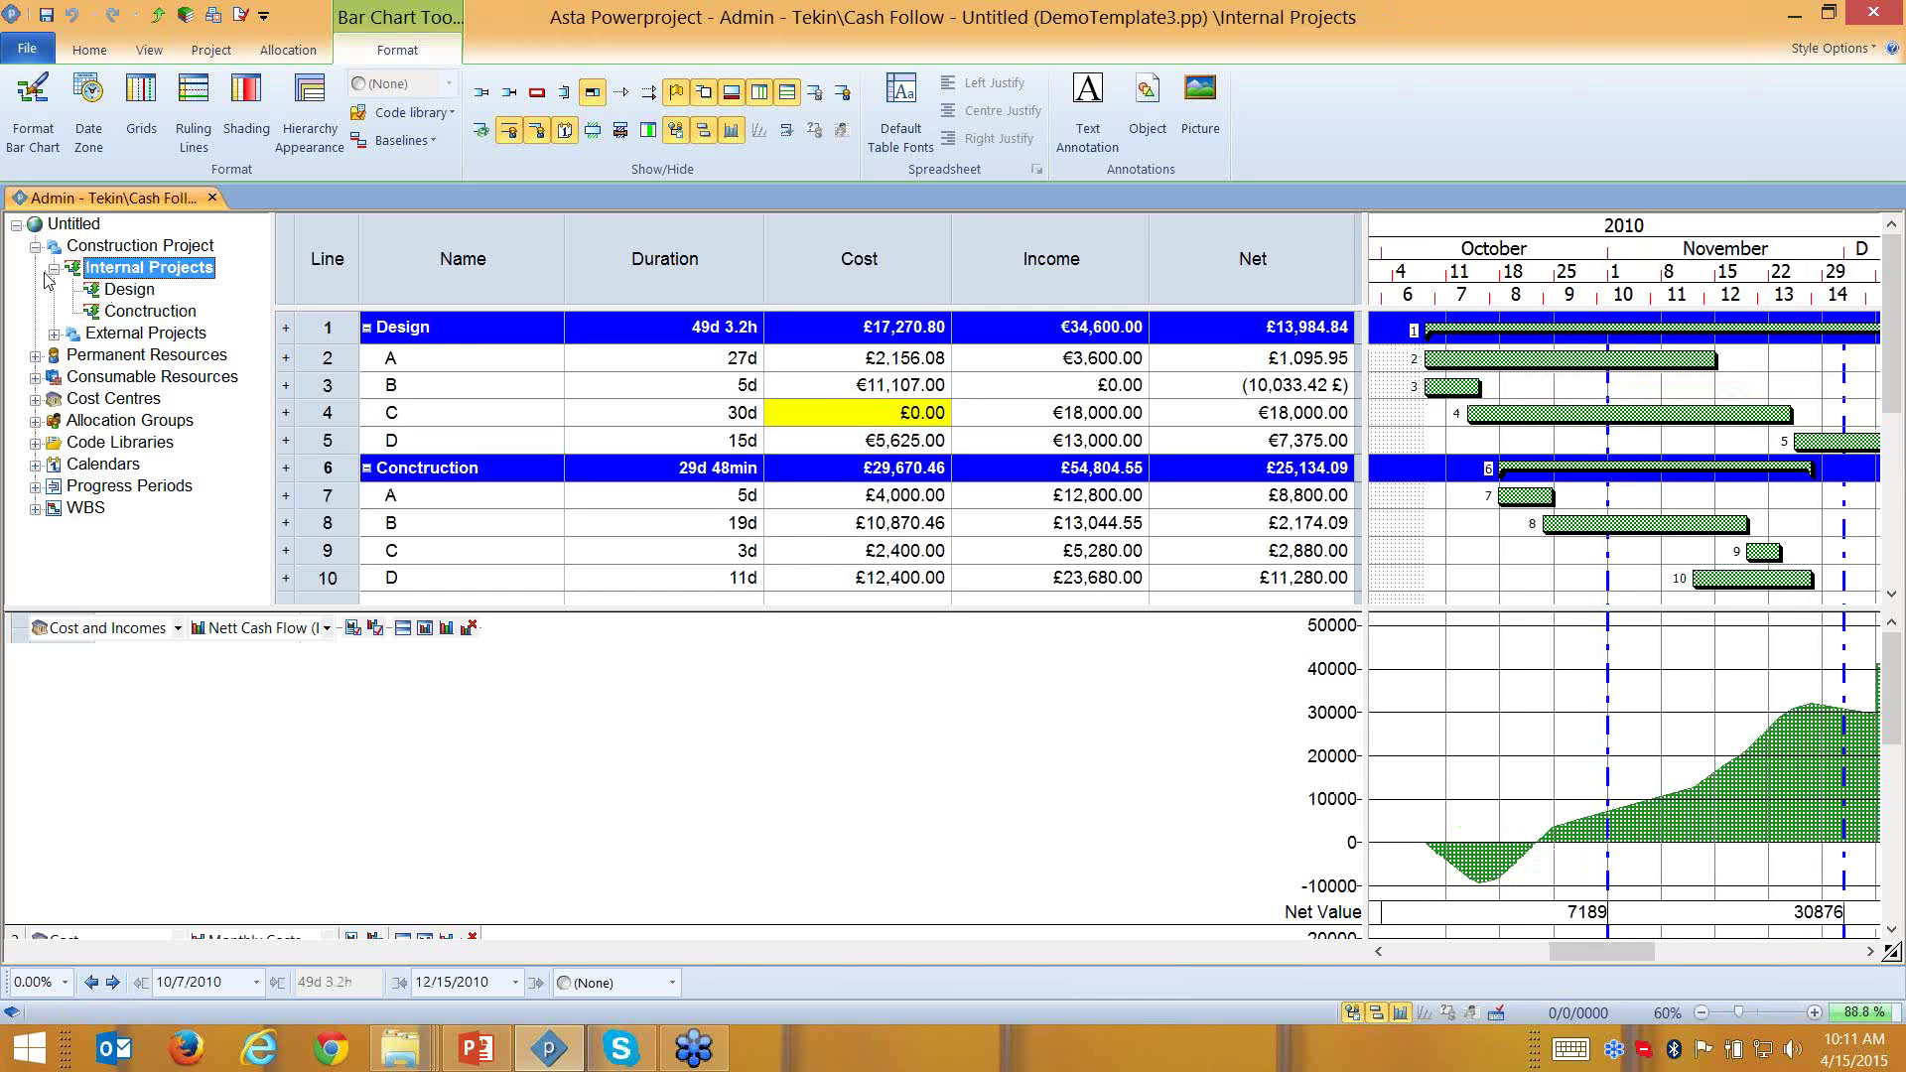
Expand External Projects to view its projects, and hide the project tree
{"action": "left_click", "coordinate": [53, 333]}
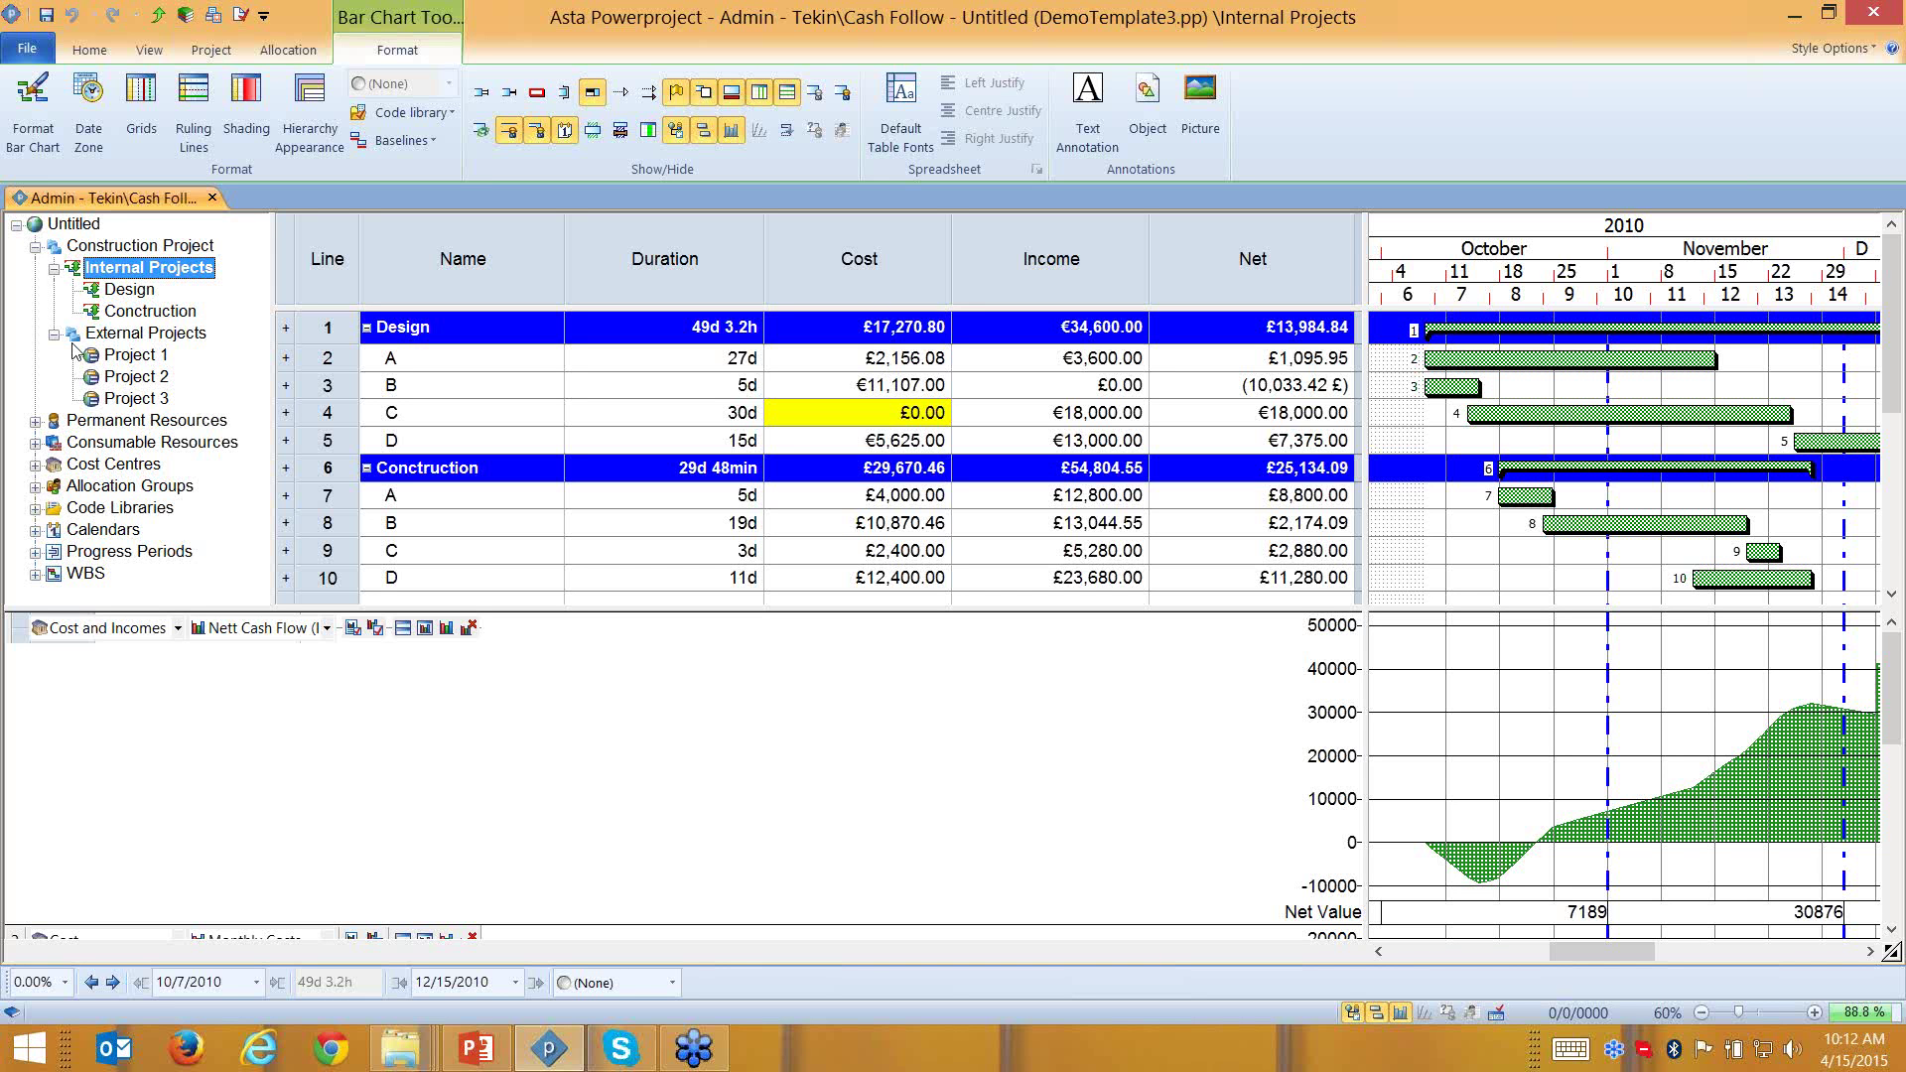
{"action": "left_click", "coordinate": [1352, 1015]}
{"action": "left_click", "coordinate": [1275, 638]}
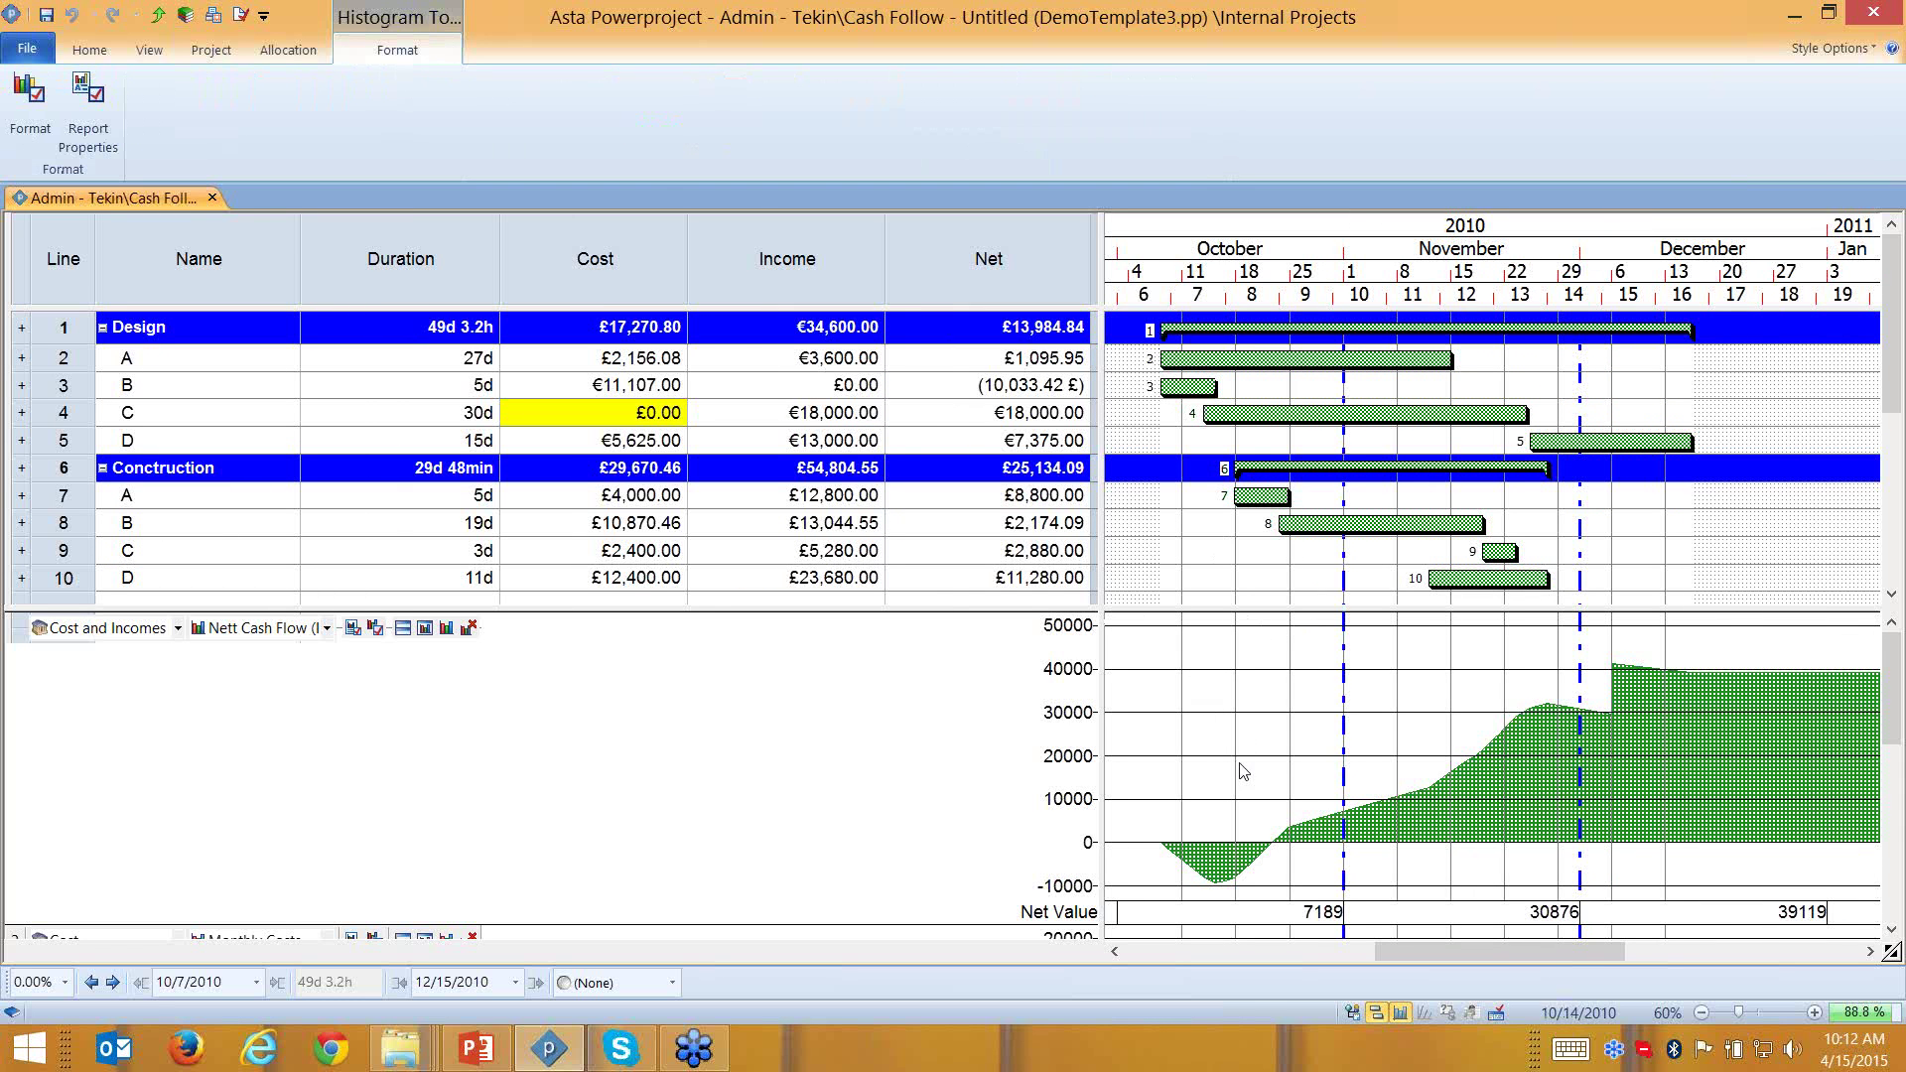
{"action": "left_click", "coordinate": [1199, 528]}
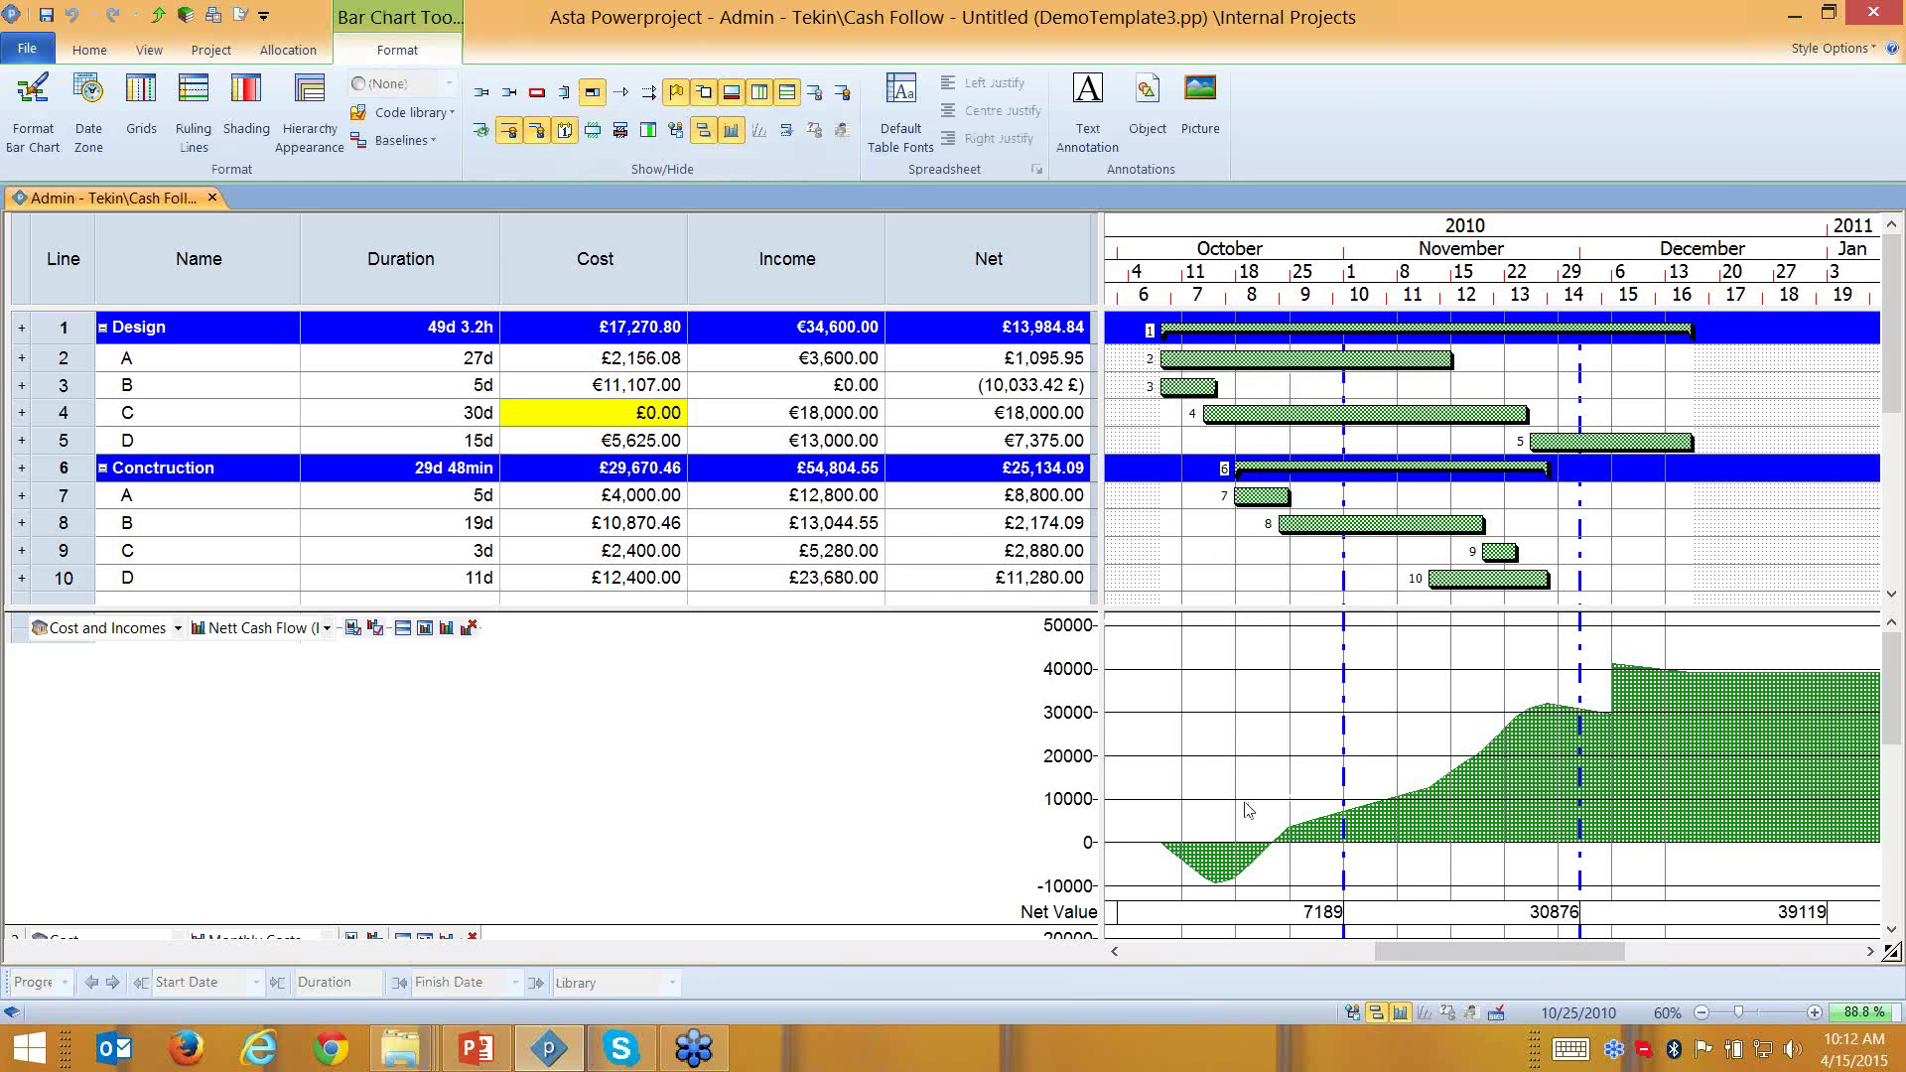
Show the critical path on the bar chart to relate it to the negative cash flow period in October
{"action": "left_click", "coordinate": [1215, 849]}
{"action": "key", "text": "ctrl"}
{"action": "key", "text": "ctrl"}
{"action": "mouse_move", "coordinate": [1232, 867]}
{"action": "left_click", "coordinate": [542, 94]}
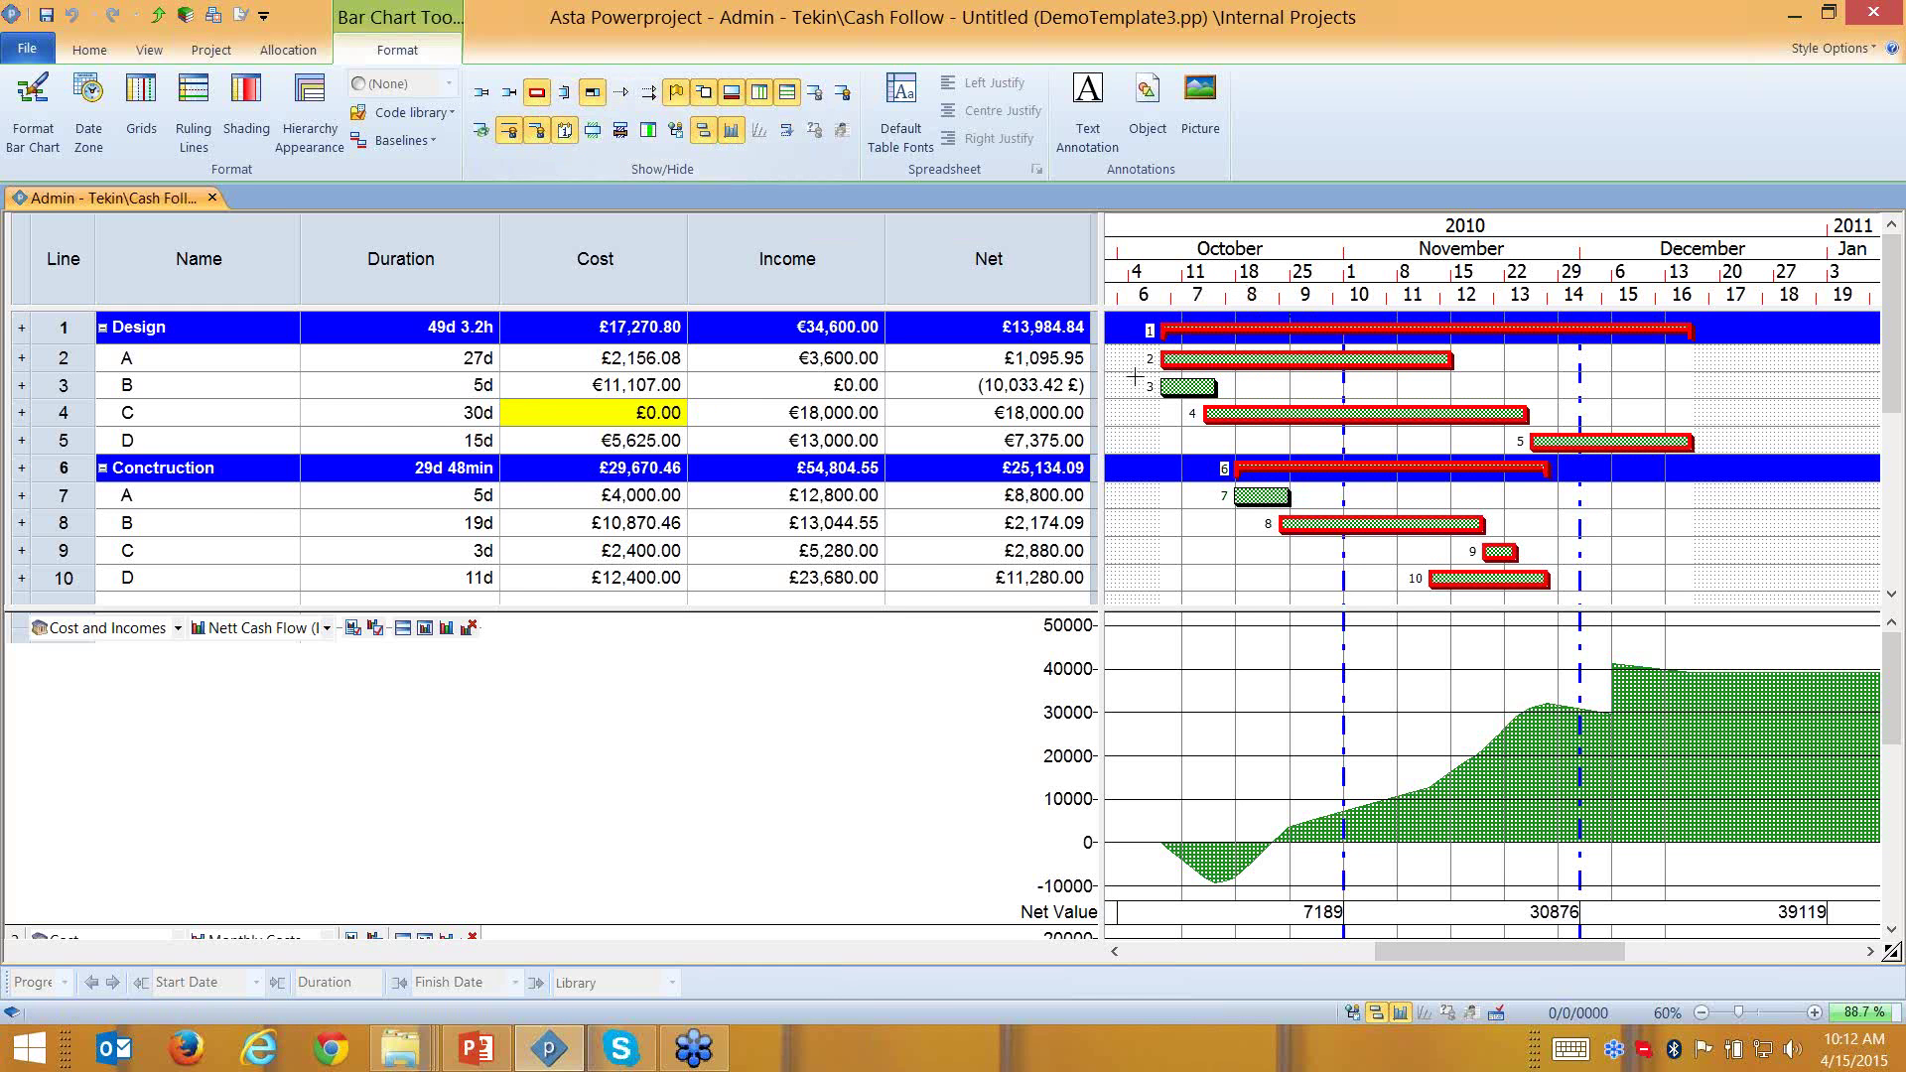
Highlight task B of Design by its bar and its whole row to examine its net amount, and clear the selection
{"action": "key", "text": "ctrl"}
{"action": "key", "text": "ctrl"}
{"action": "left_click", "coordinate": [1188, 389]}
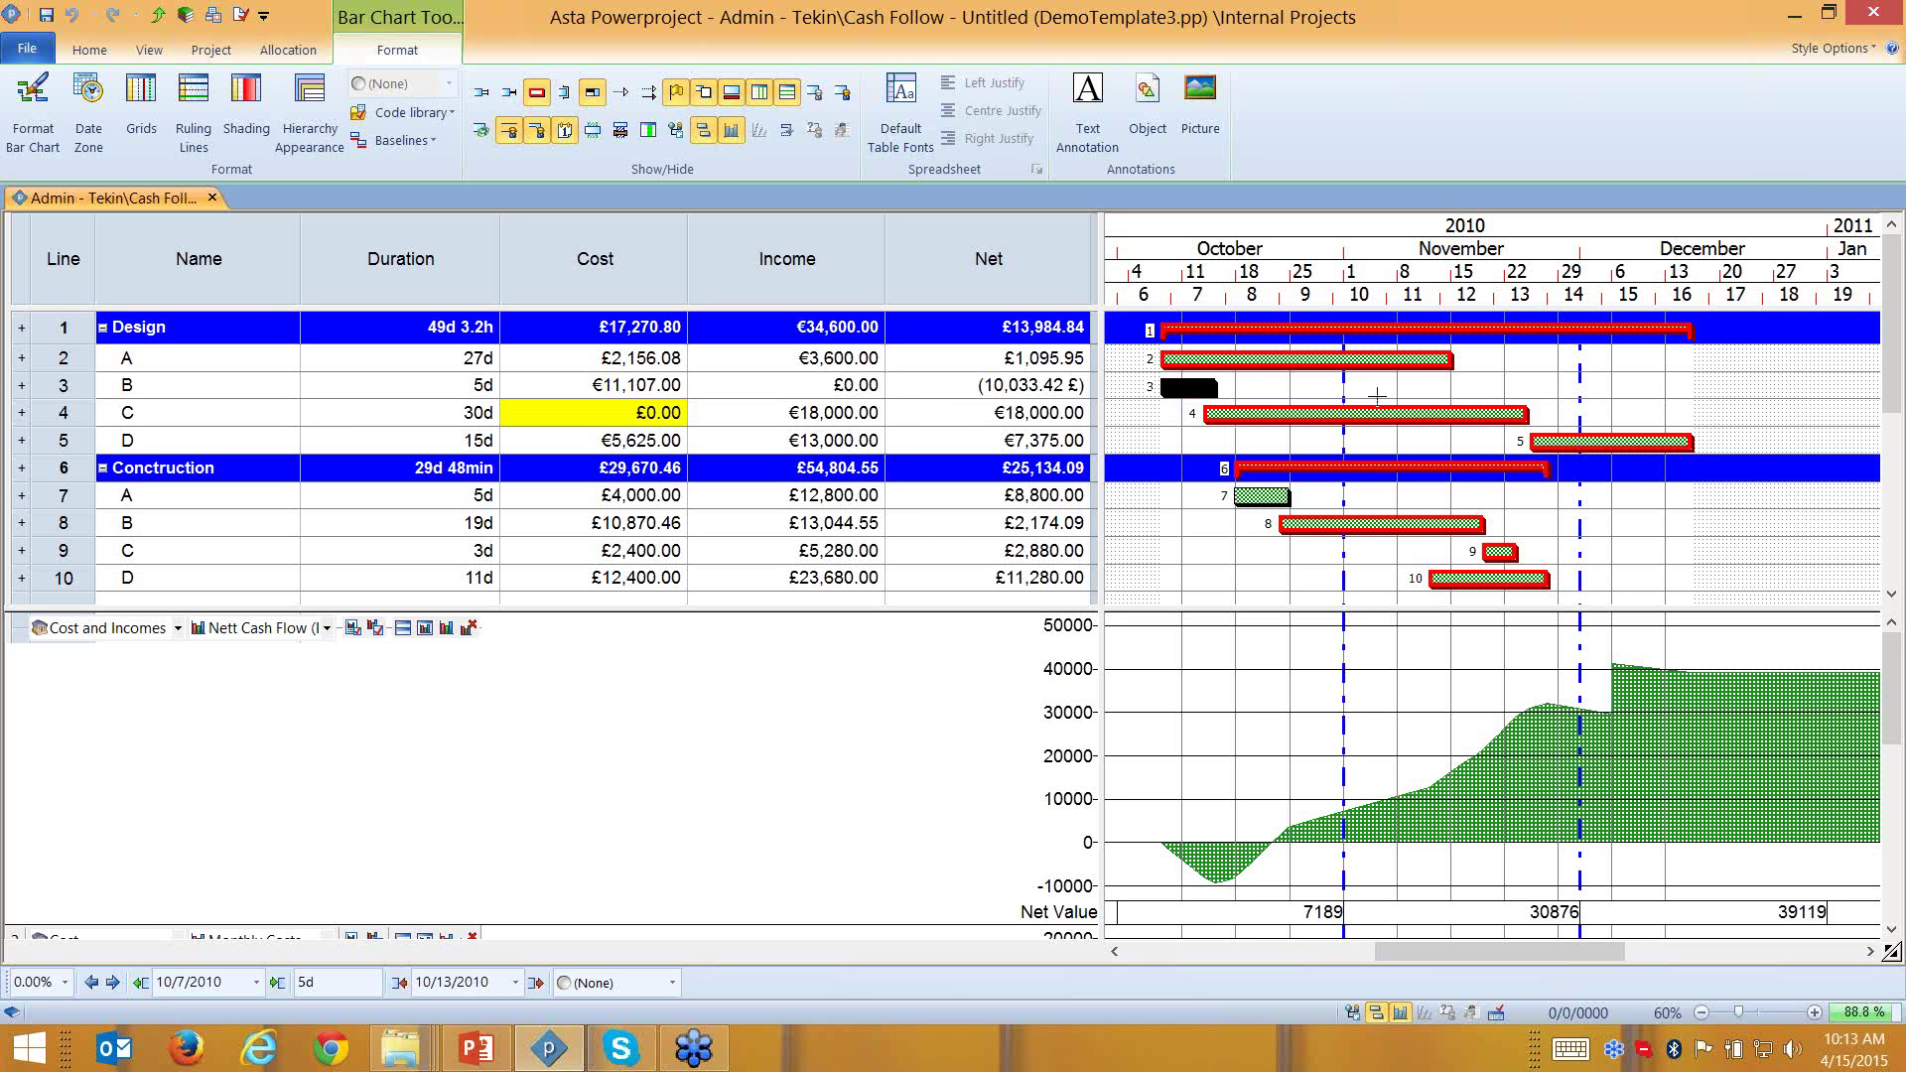
{"action": "left_click", "coordinate": [65, 385]}
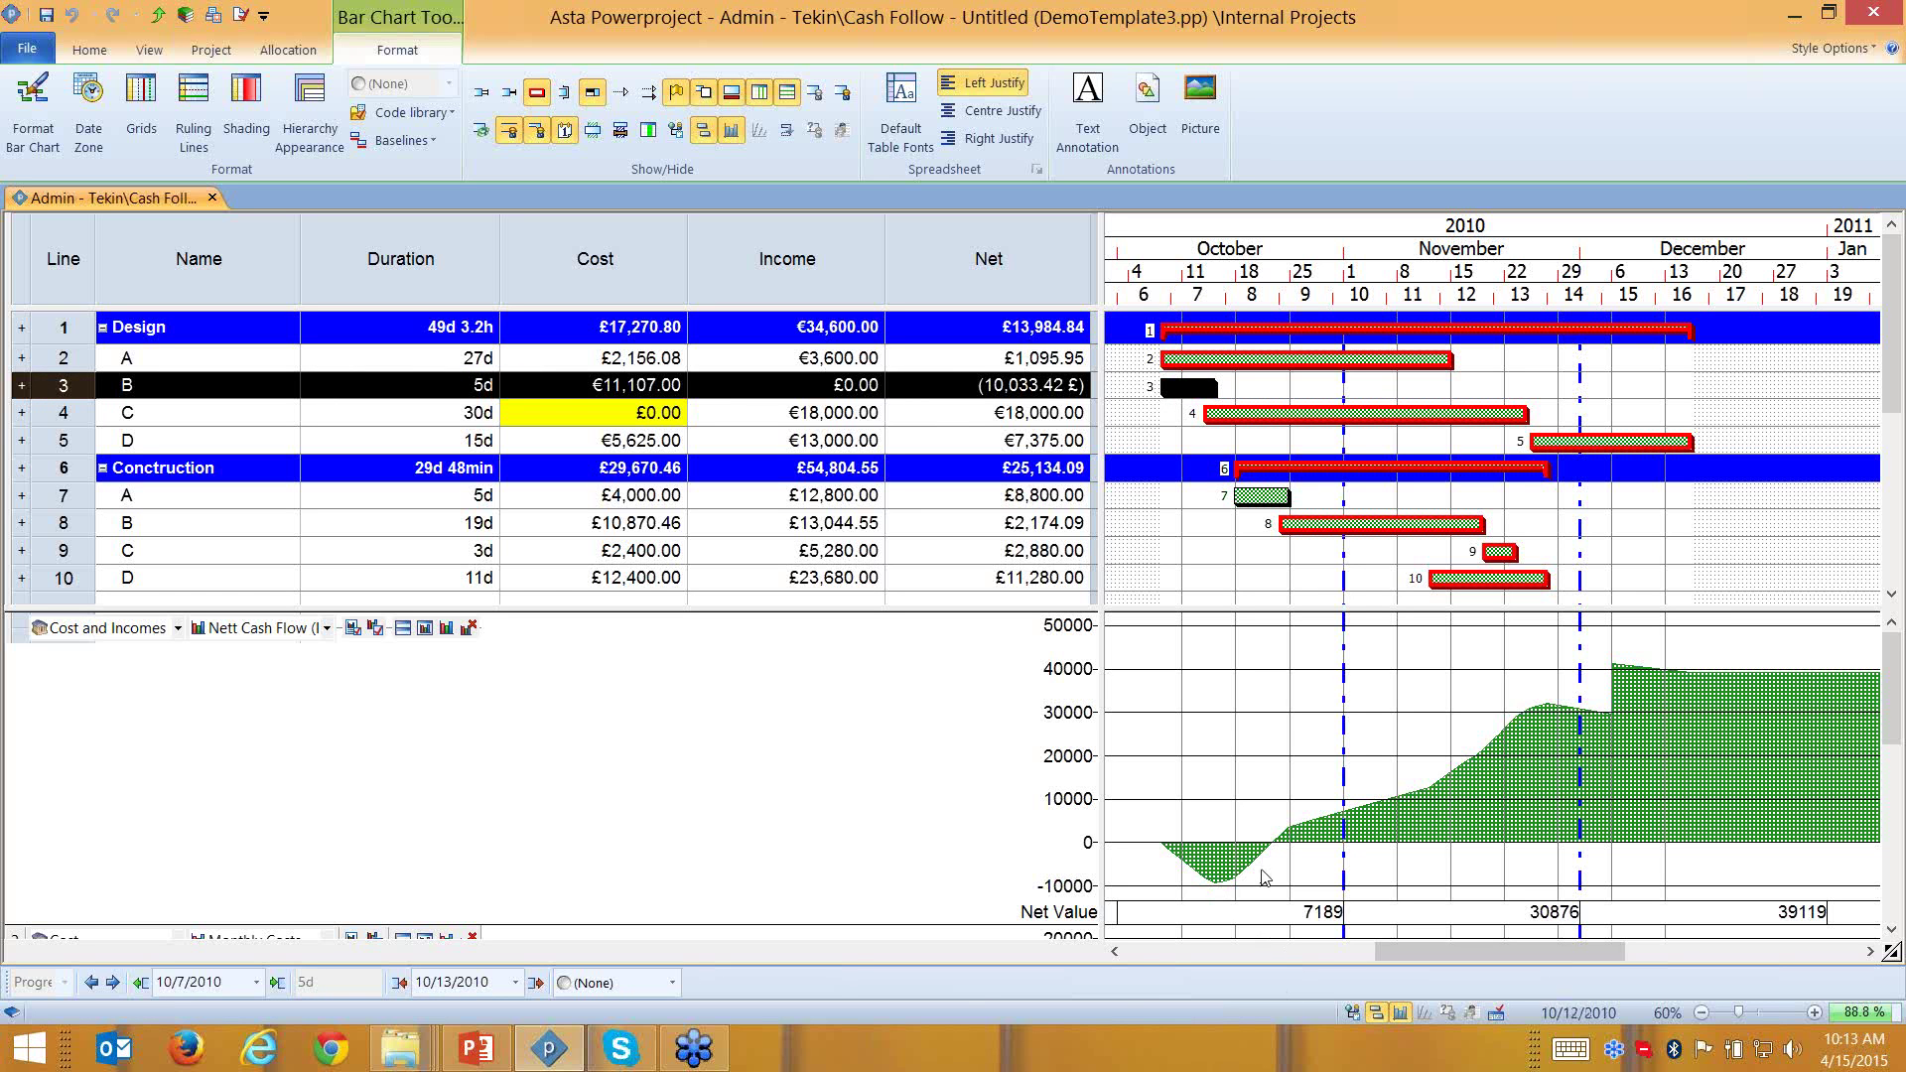
{"action": "left_click", "coordinate": [1322, 385]}
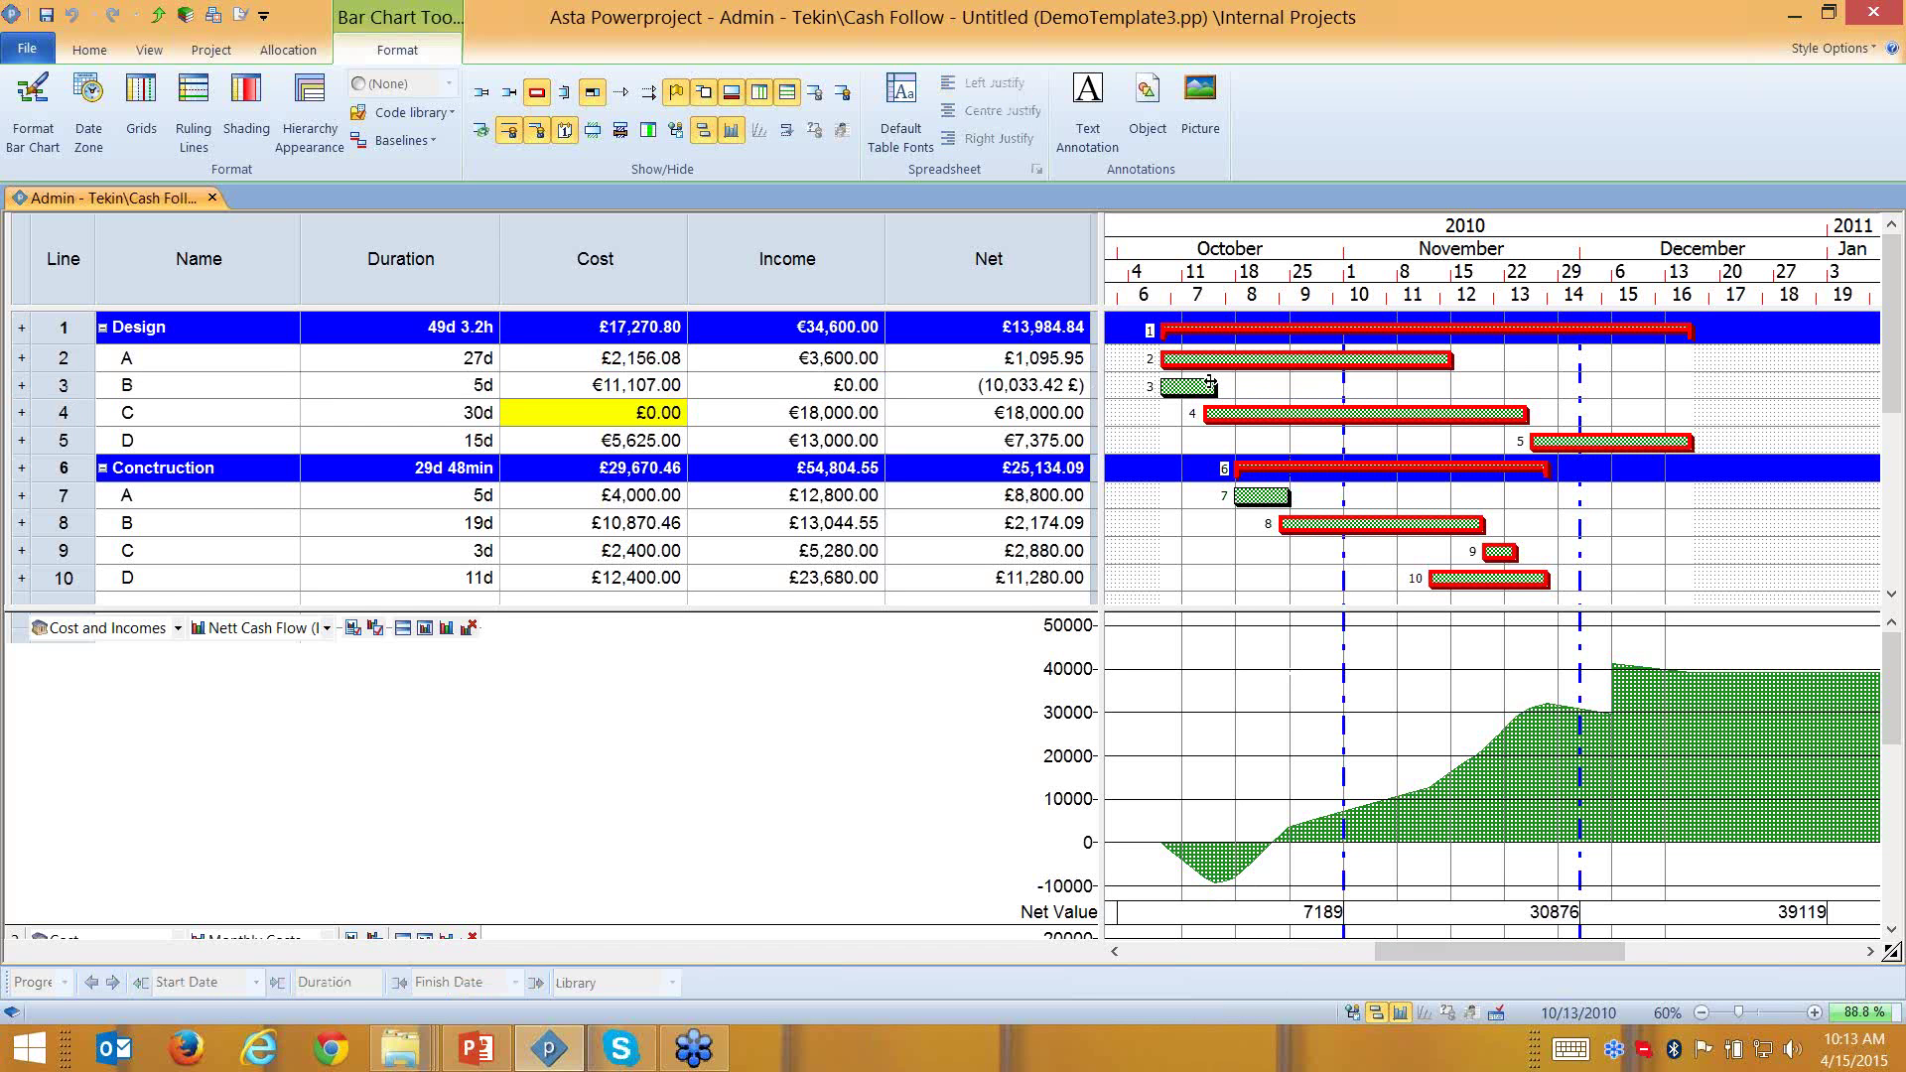
Show the float lines of the non-critical tasks, switching them off and on to compare
{"action": "left_click", "coordinate": [506, 97]}
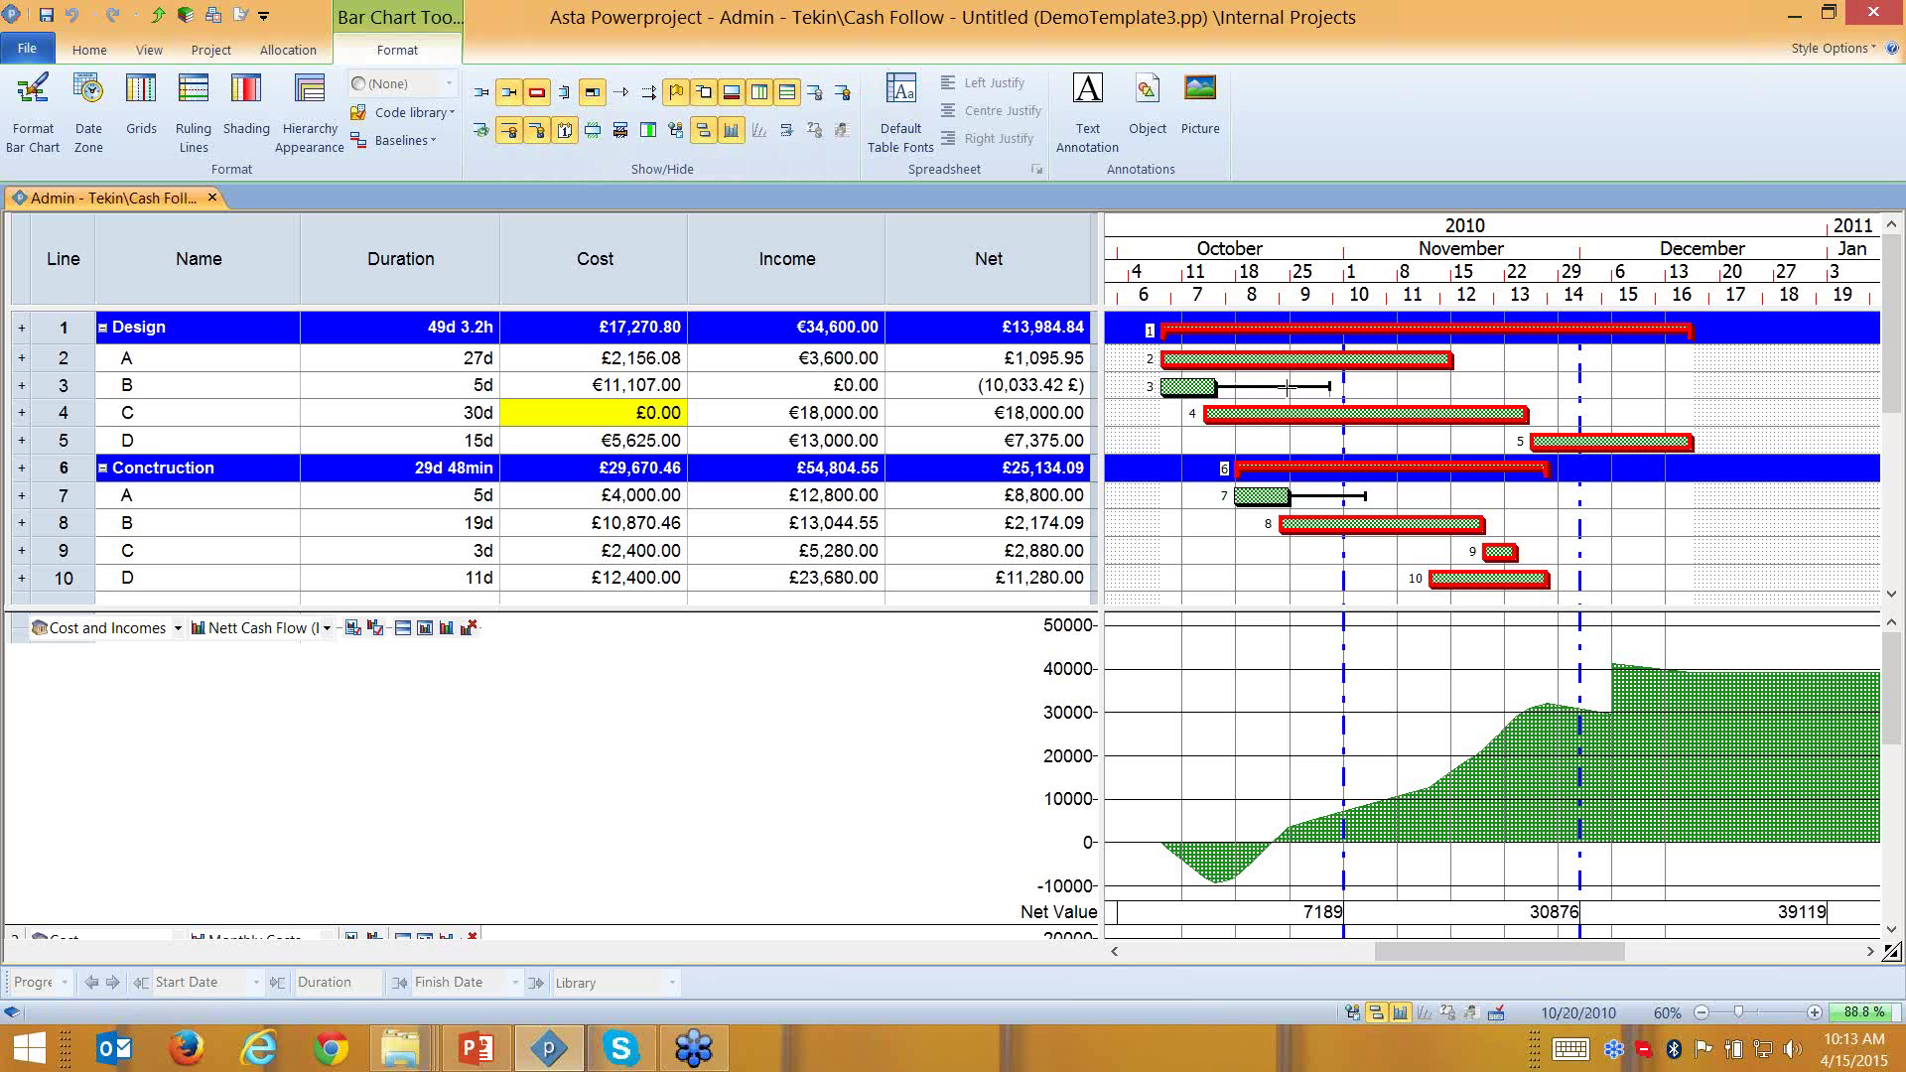
{"action": "left_click", "coordinate": [520, 101]}
{"action": "left_click", "coordinate": [520, 101]}
{"action": "left_click", "coordinate": [520, 101]}
{"action": "left_click", "coordinate": [520, 102]}
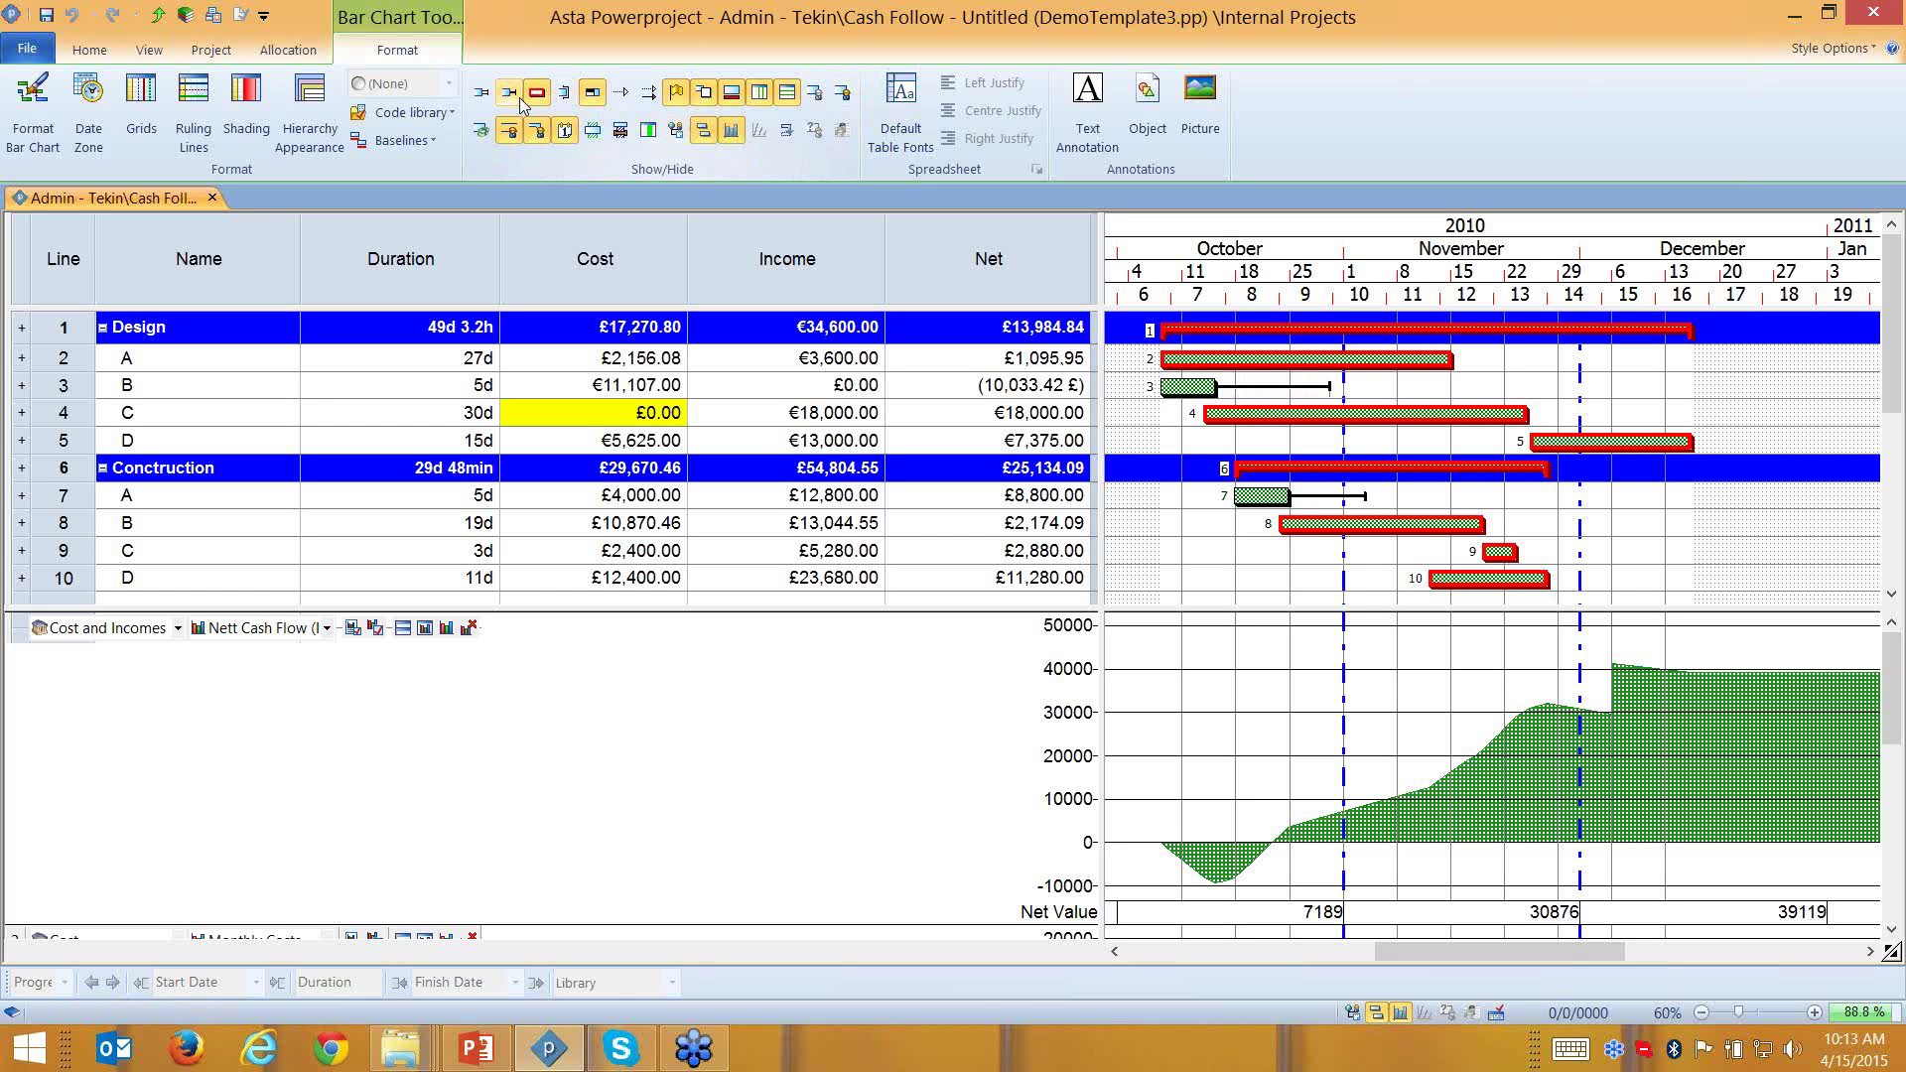
{"action": "left_click", "coordinate": [521, 101]}
{"action": "left_click", "coordinate": [521, 101]}
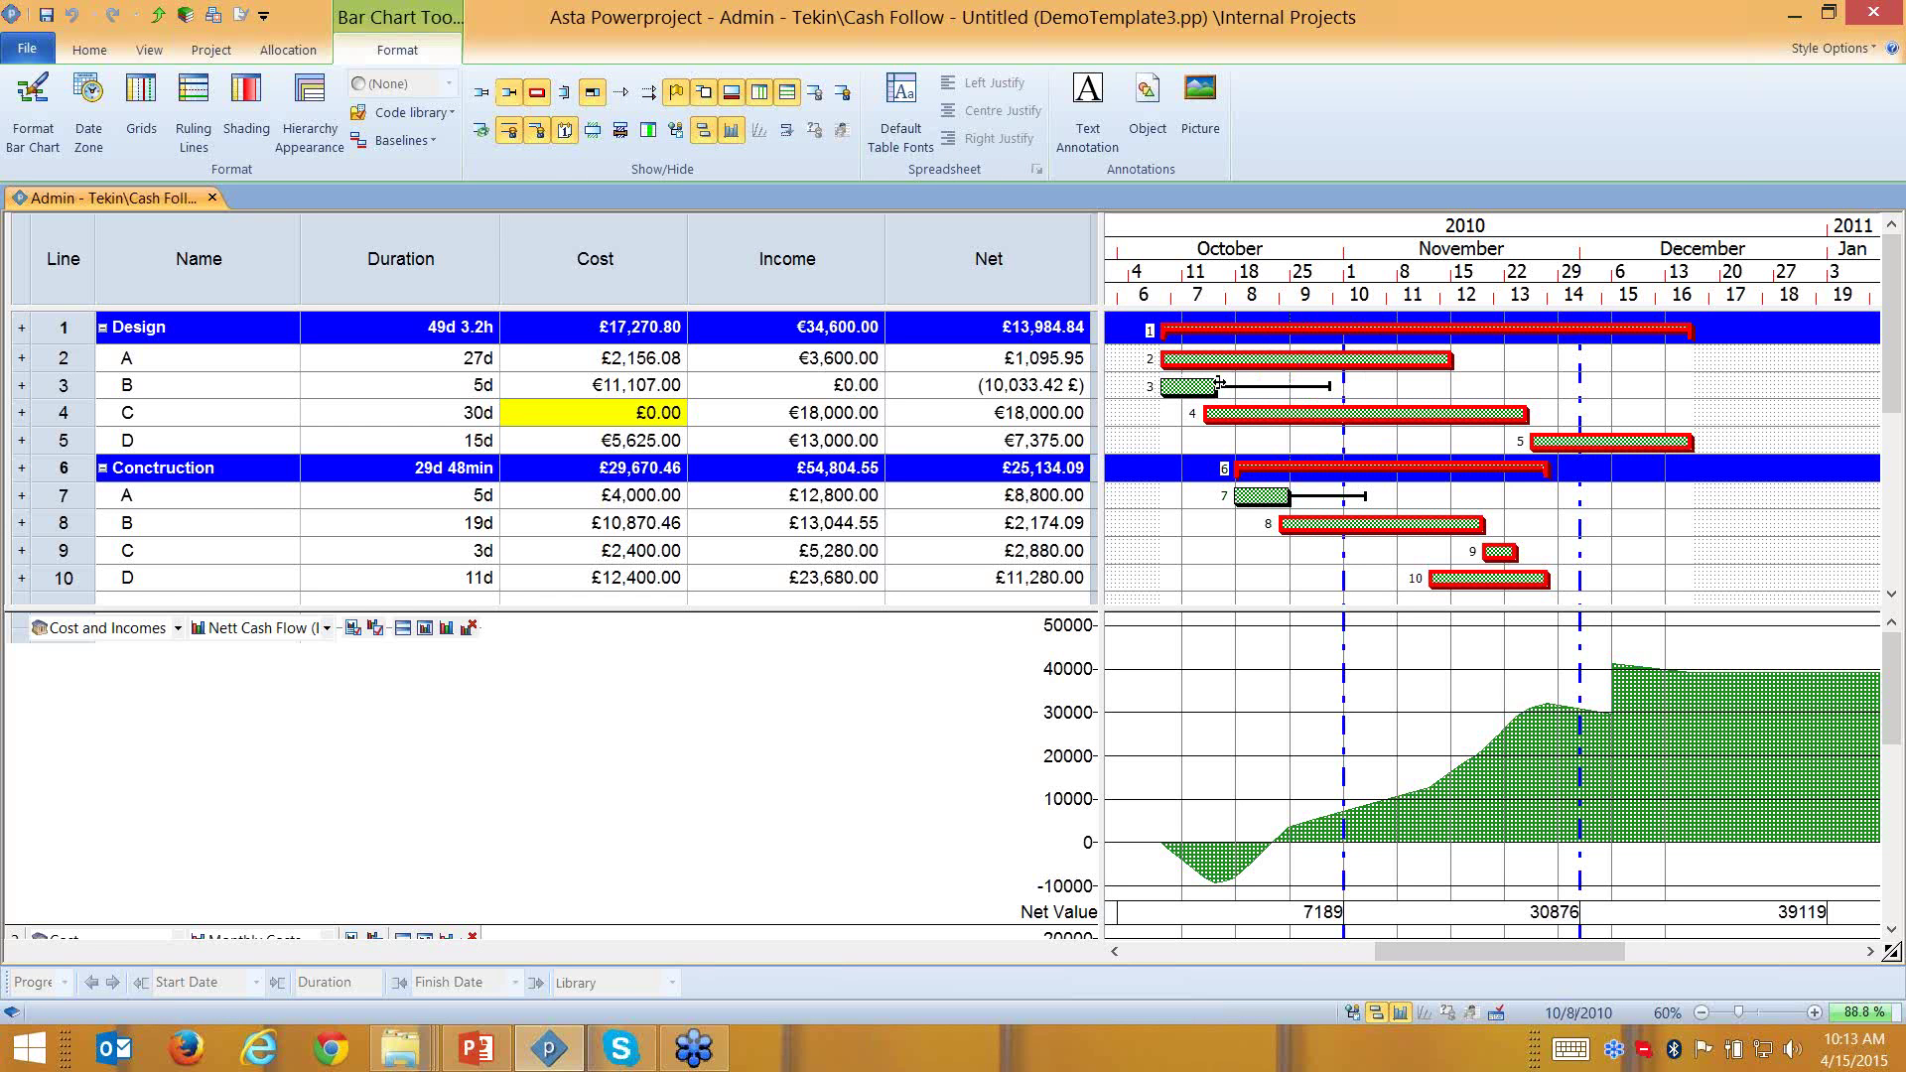
Delay task B of Design one day at a time past a 10/21/2010 start, through its available float
{"action": "left_click", "coordinate": [1328, 386]}
{"action": "left_click", "coordinate": [1187, 387]}
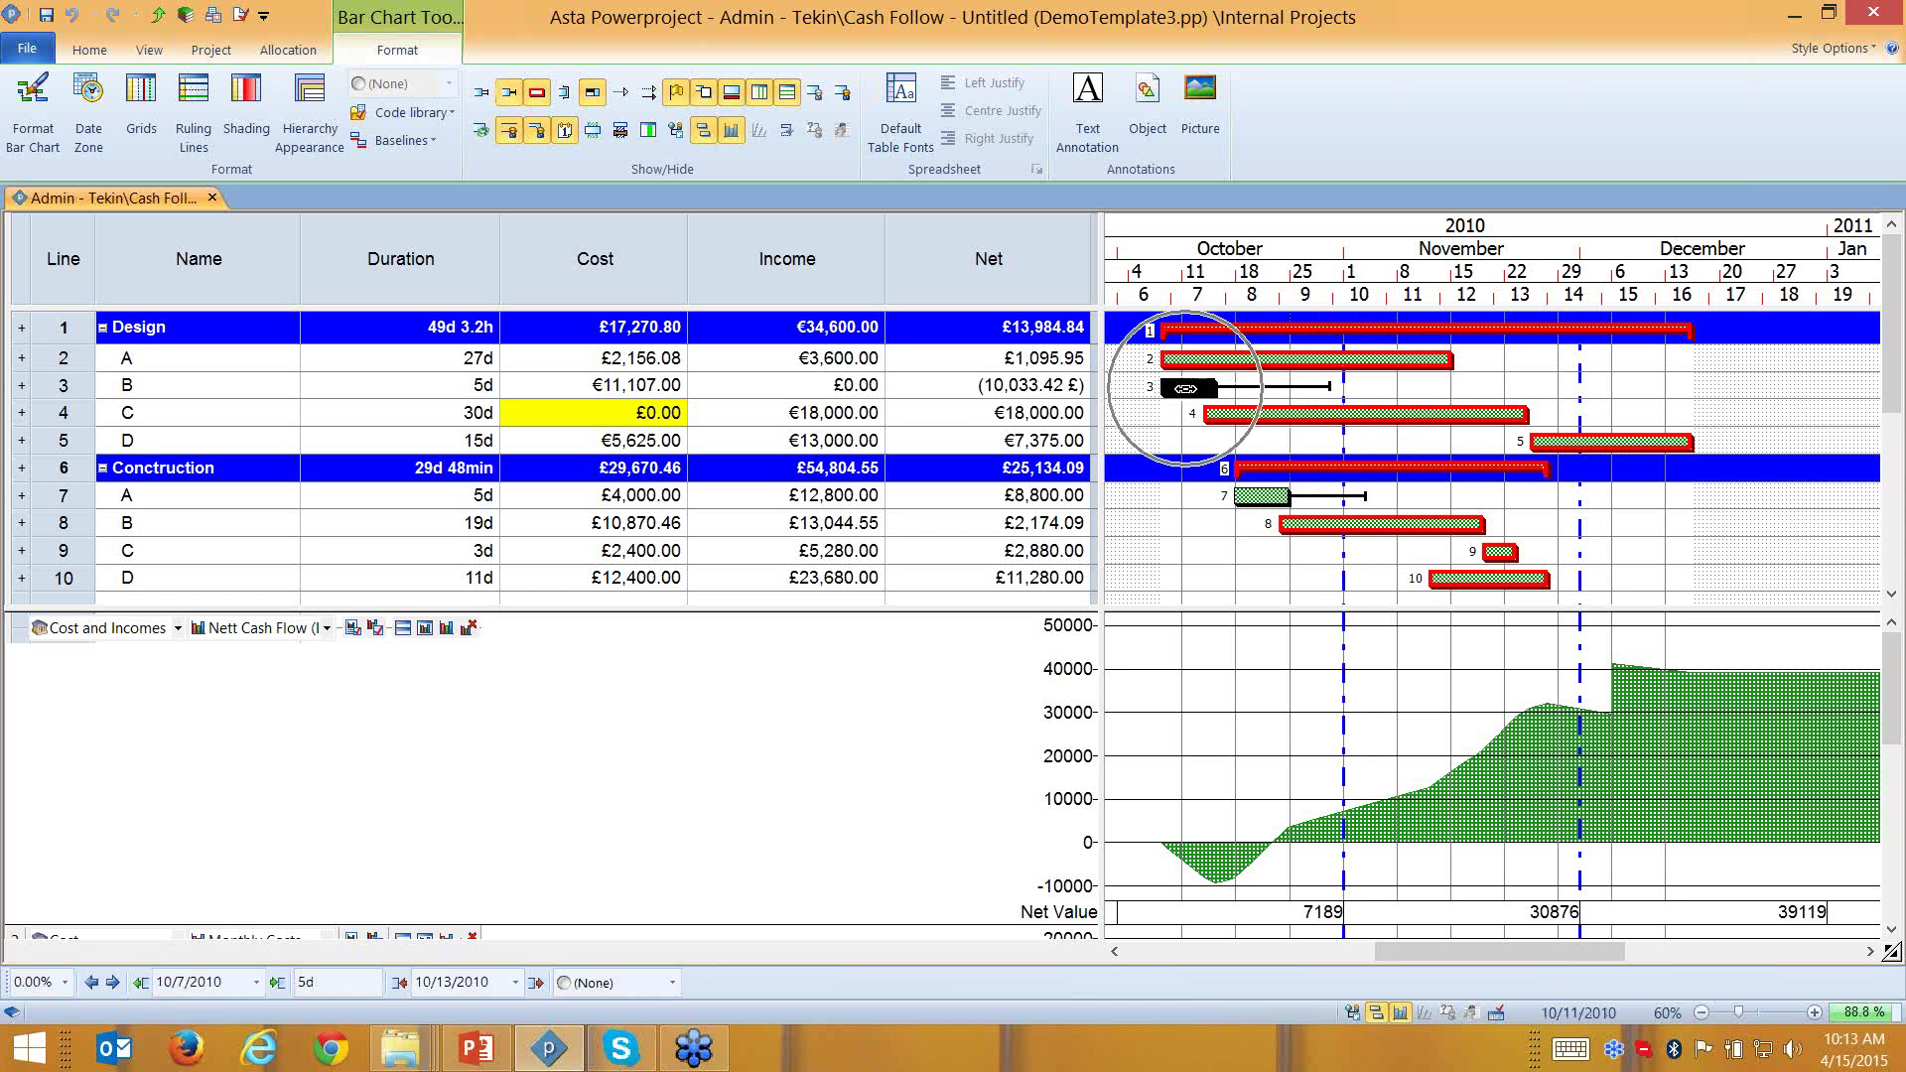
{"action": "left_click", "coordinate": [112, 981]}
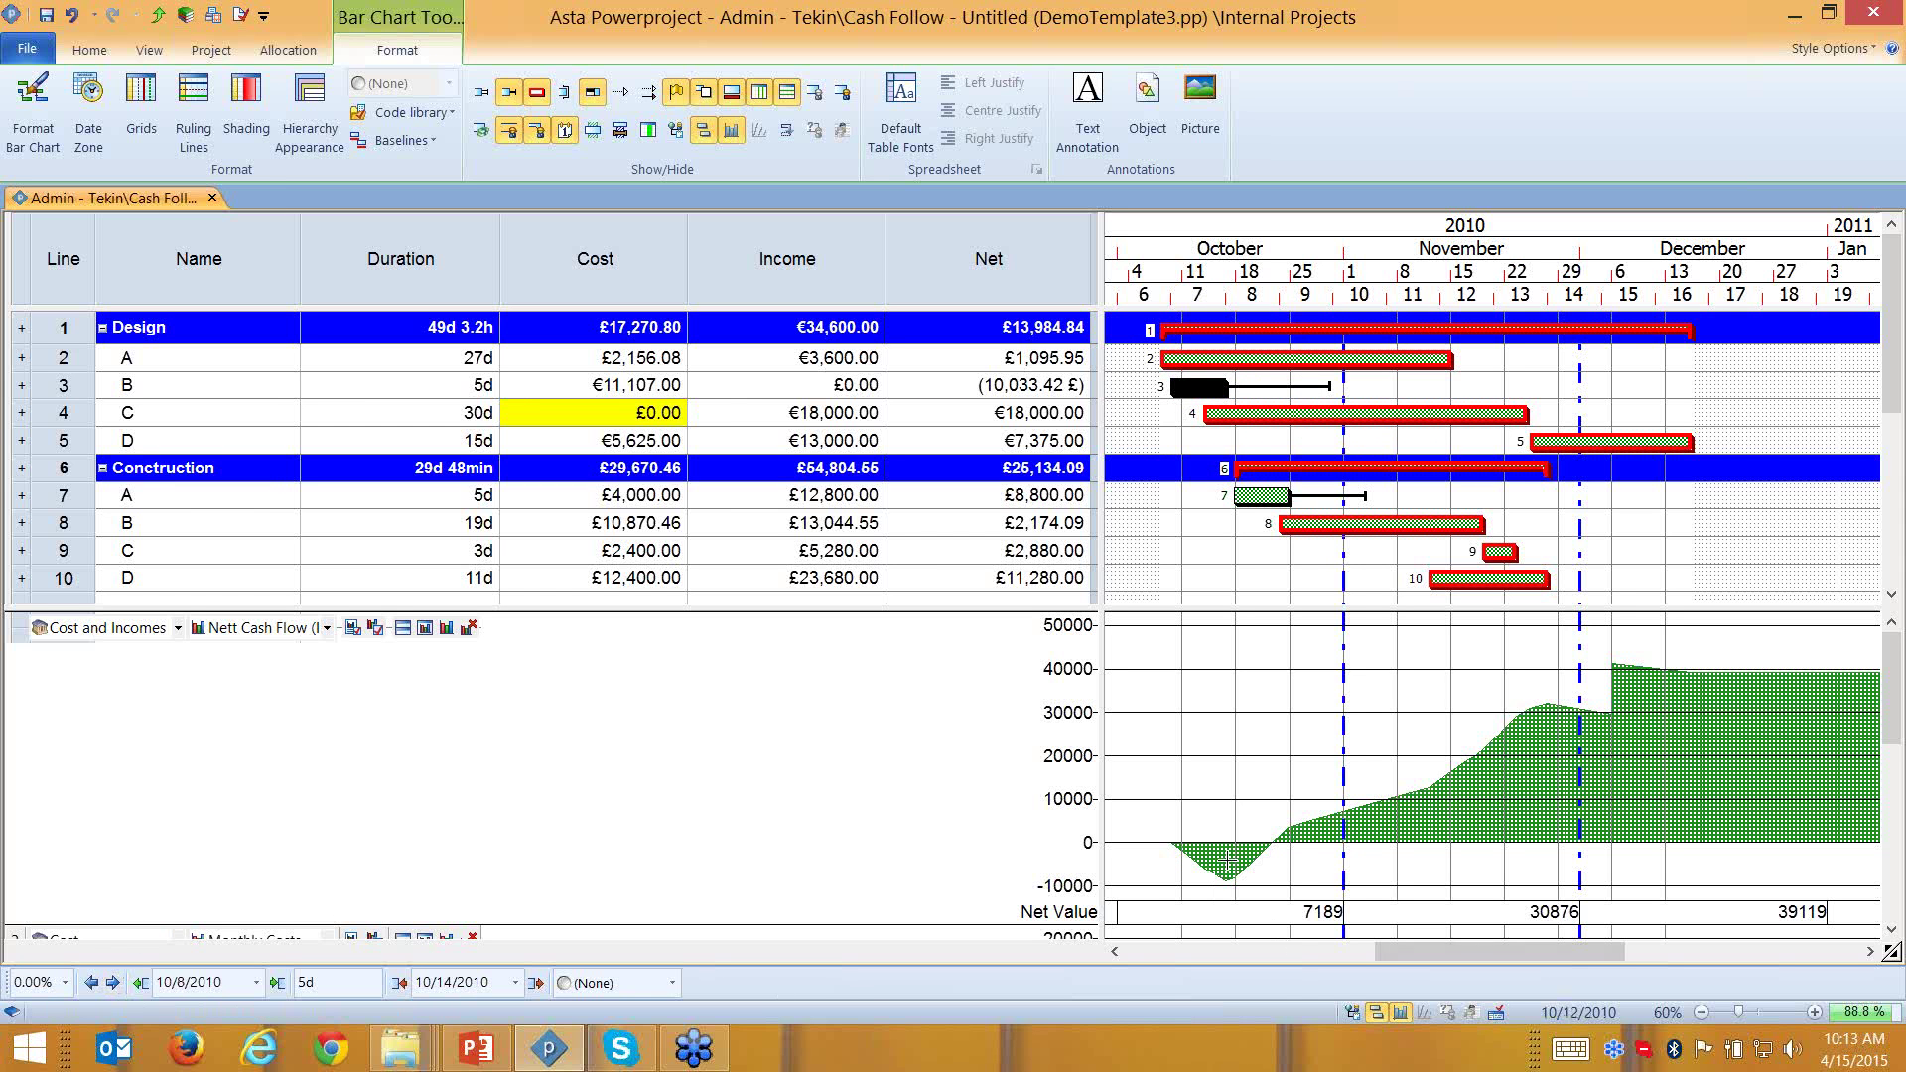
{"action": "key", "text": "ctrl"}
{"action": "key", "text": "ctrl"}
{"action": "left_click", "coordinate": [112, 982]}
{"action": "left_click", "coordinate": [112, 982]}
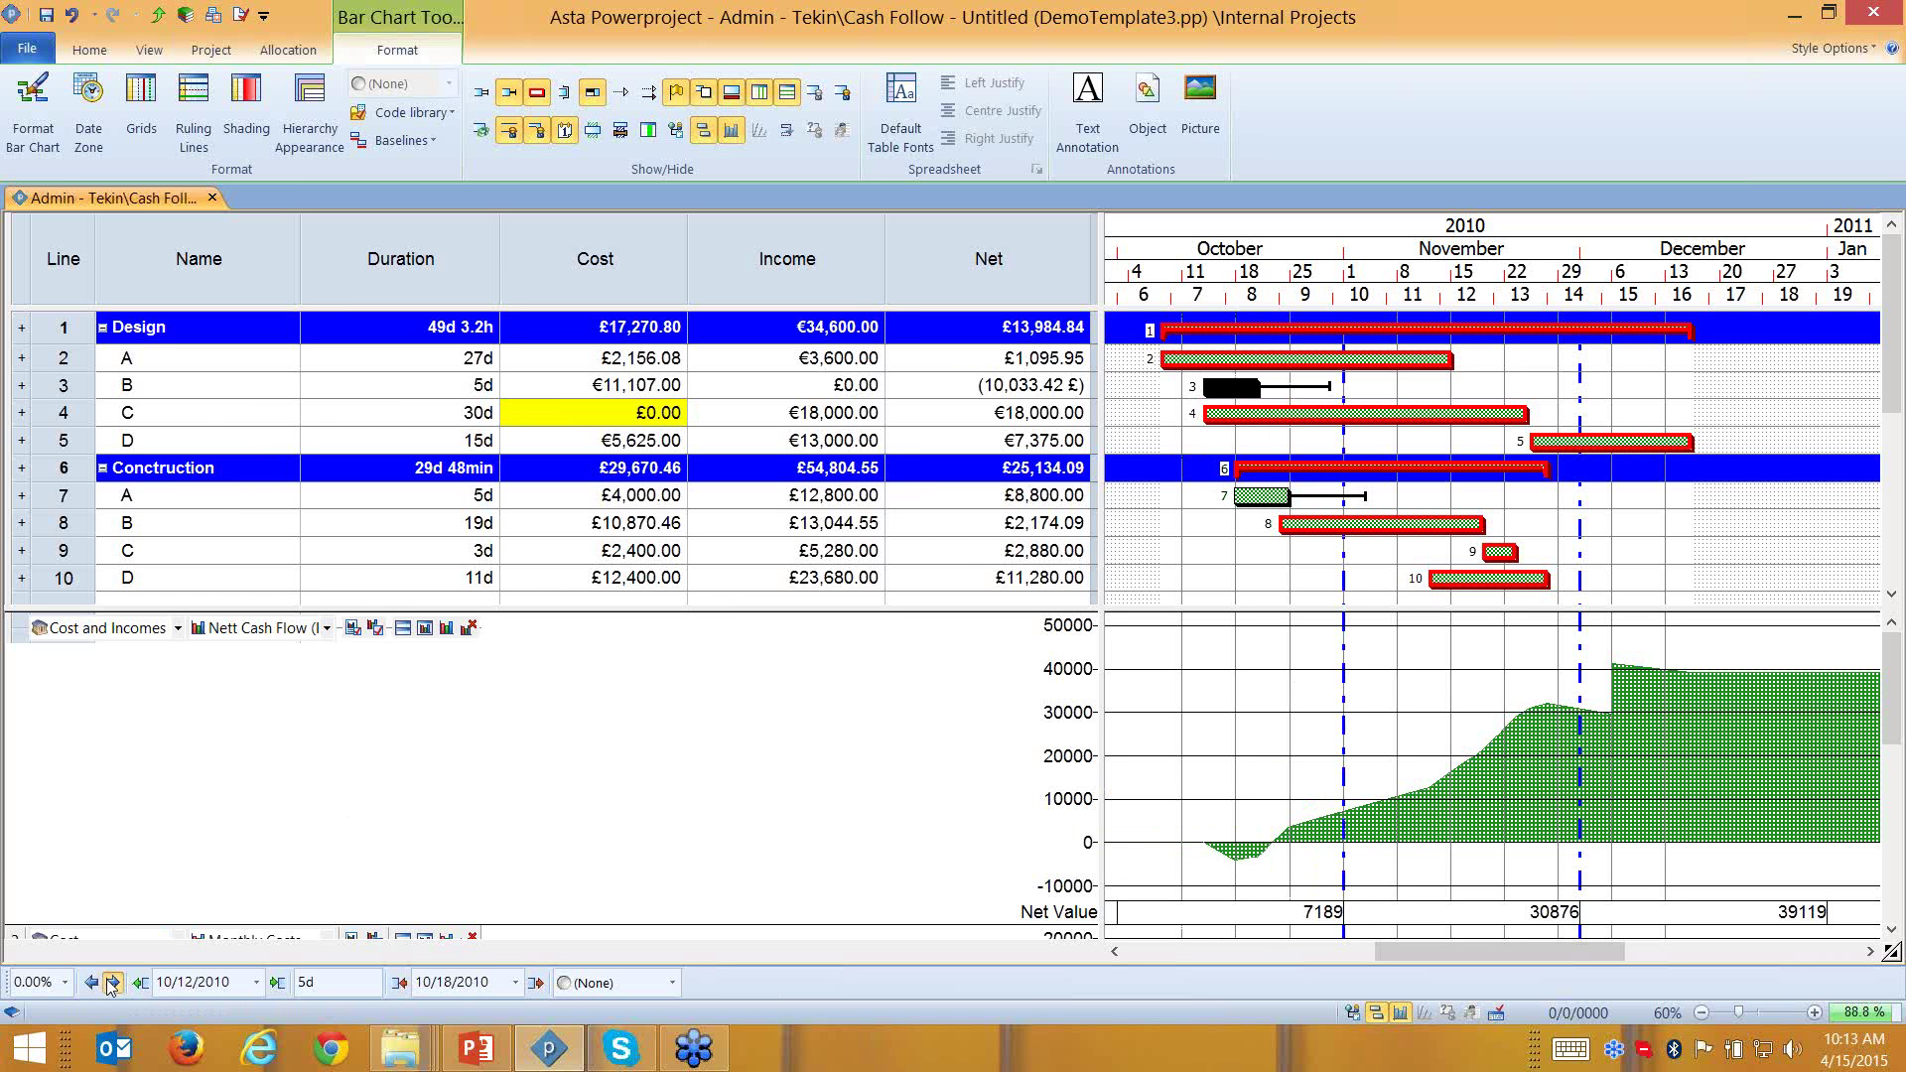
{"action": "left_click", "coordinate": [112, 982]}
{"action": "left_click", "coordinate": [112, 982]}
{"action": "left_click", "coordinate": [112, 982]}
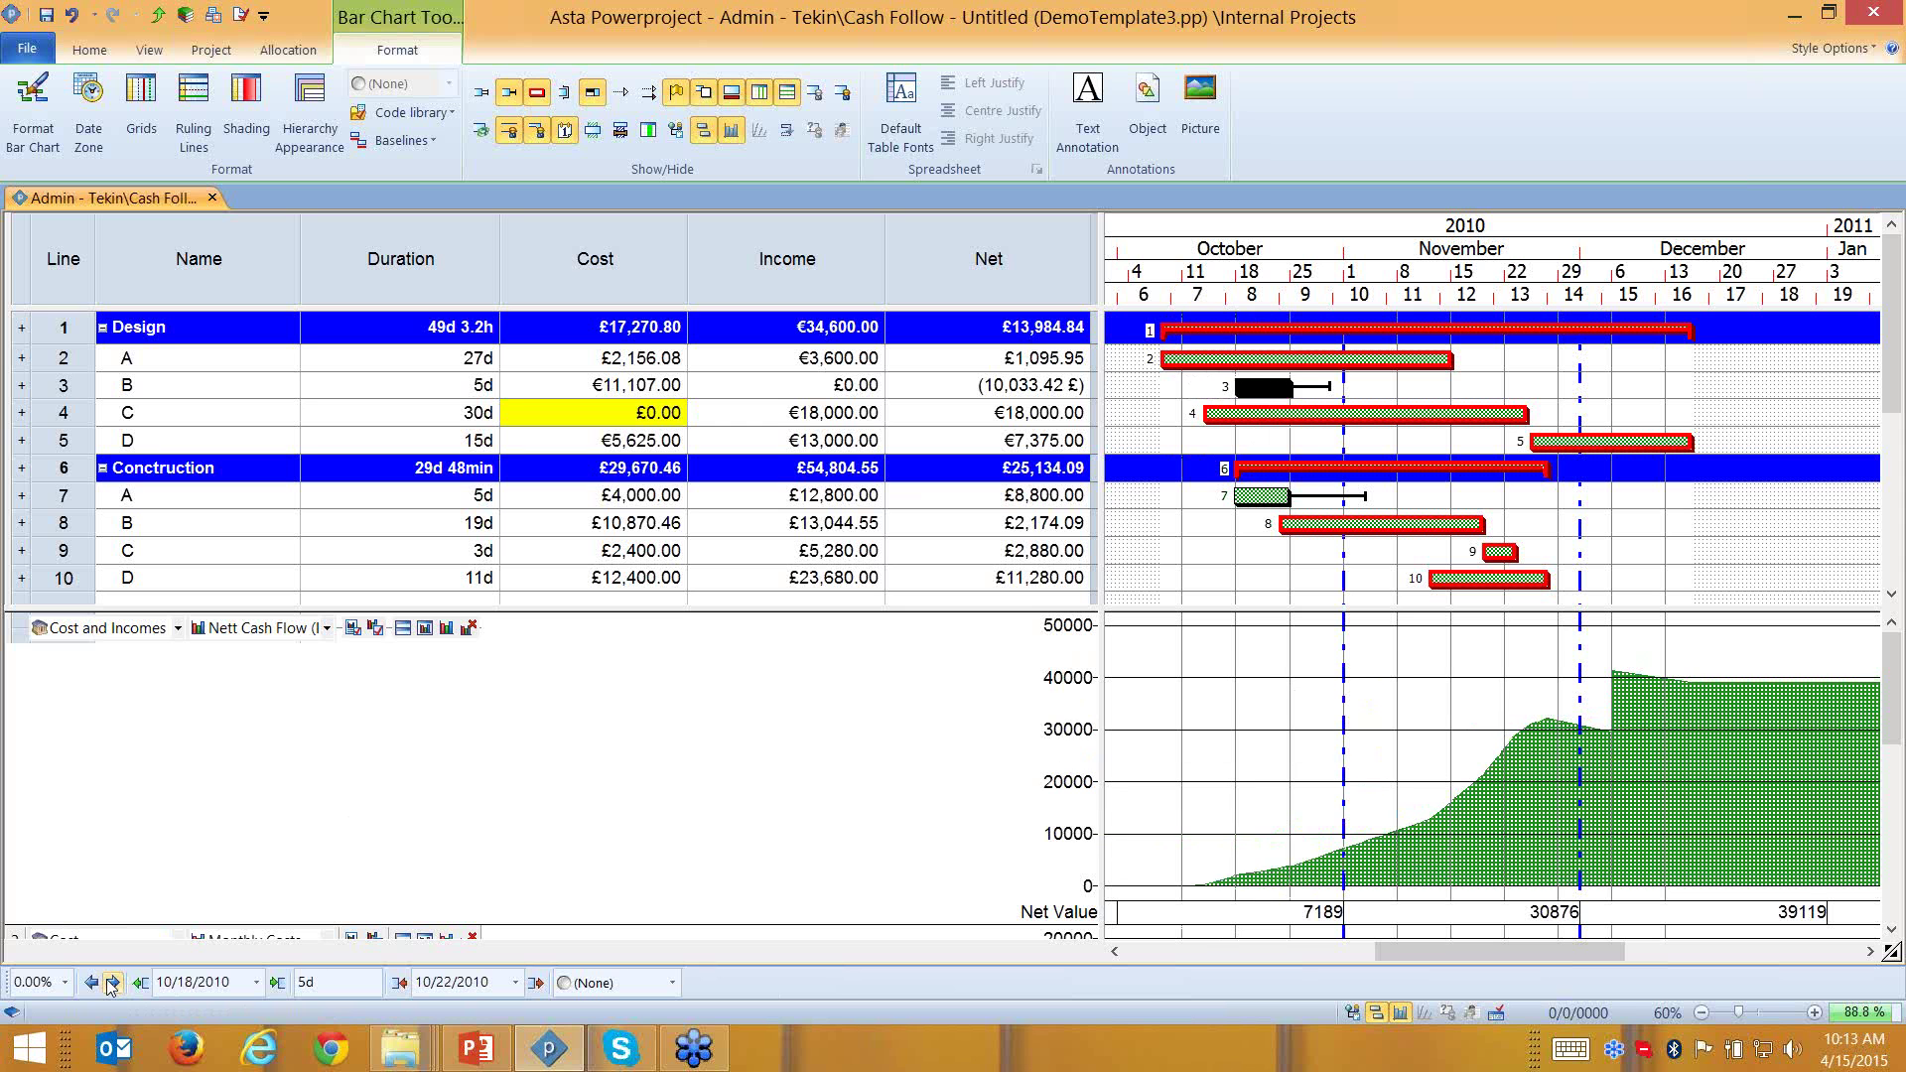
{"action": "left_click", "coordinate": [112, 982]}
{"action": "left_click", "coordinate": [112, 981]}
{"action": "left_click", "coordinate": [112, 982]}
{"action": "left_click", "coordinate": [112, 982]}
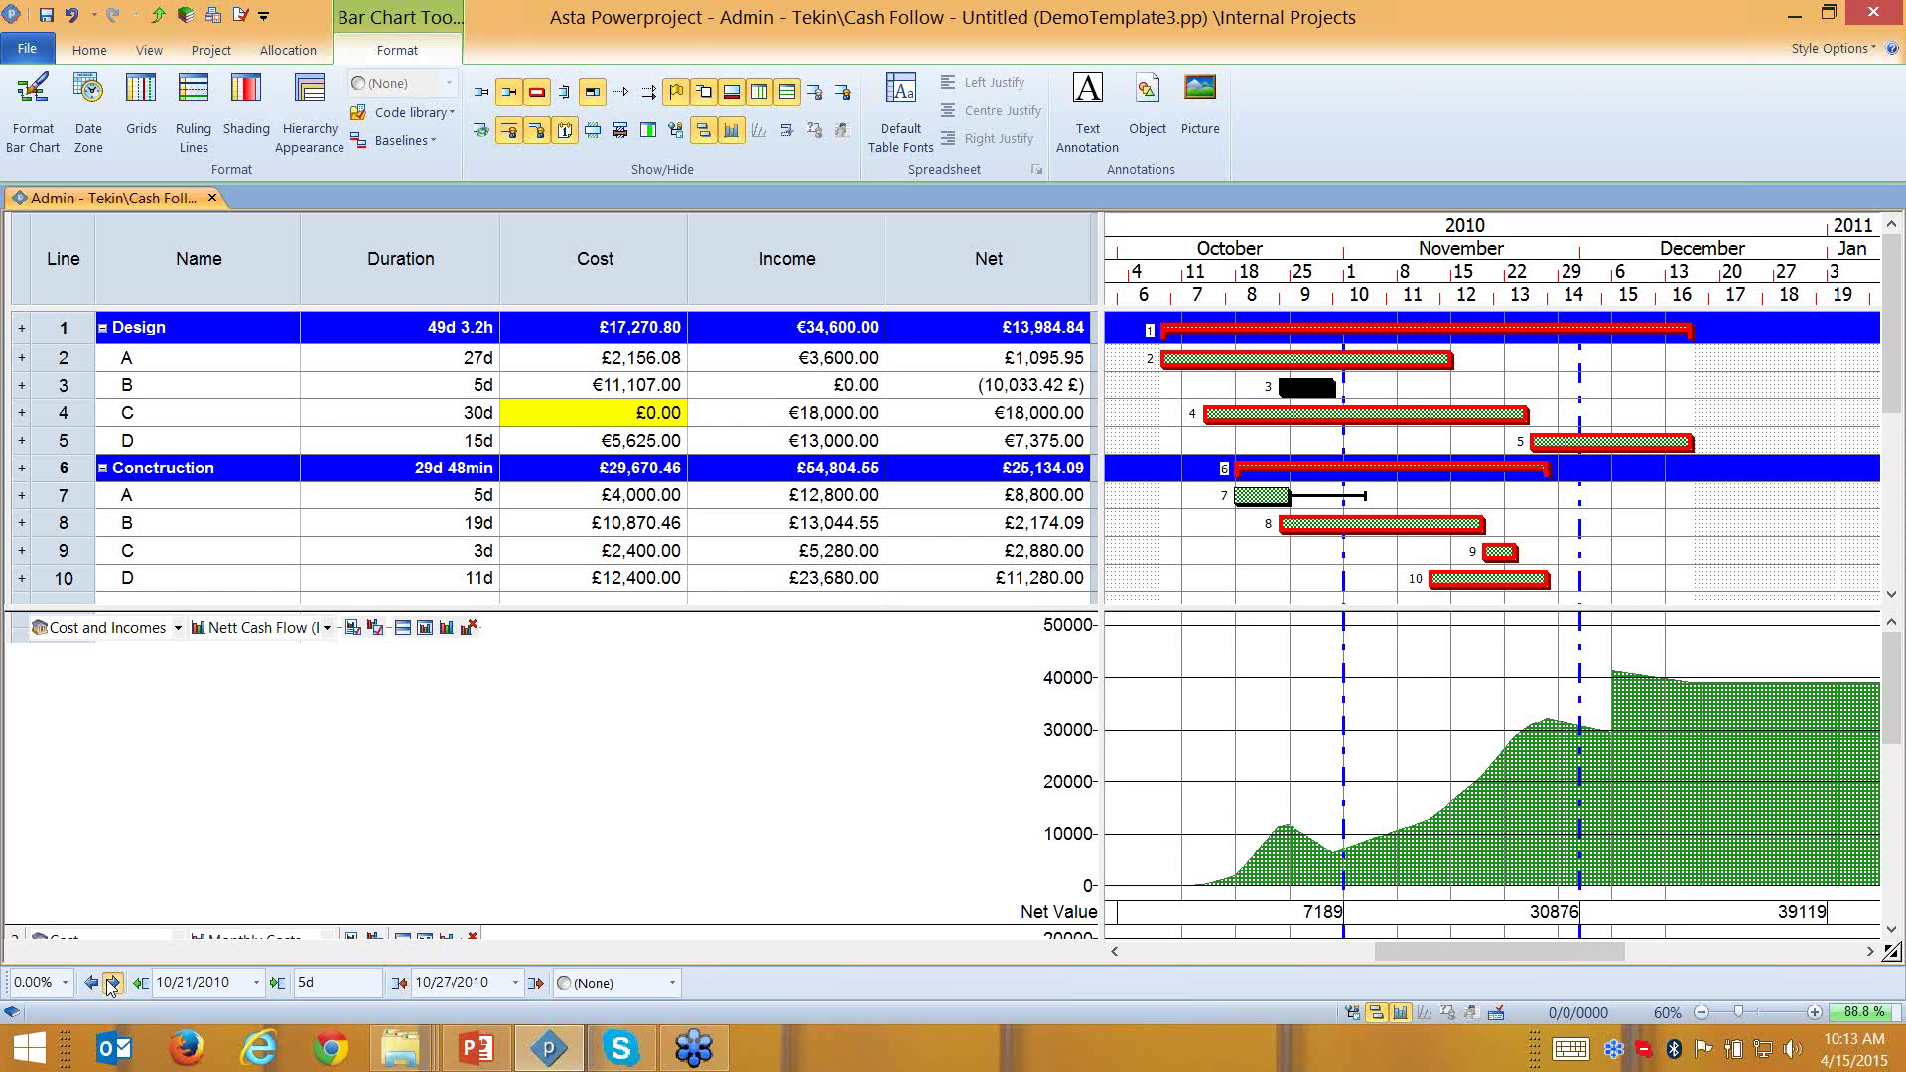
{"action": "left_click", "coordinate": [112, 982]}
Undo all the start date delays of task B of Design, back to its 10/7/2010 start
{"action": "mouse_move", "coordinate": [1320, 846]}
{"action": "key", "text": "ctrl+z"}
{"action": "key", "text": "ctrl+z"}
{"action": "key", "text": "ctrl+z"}
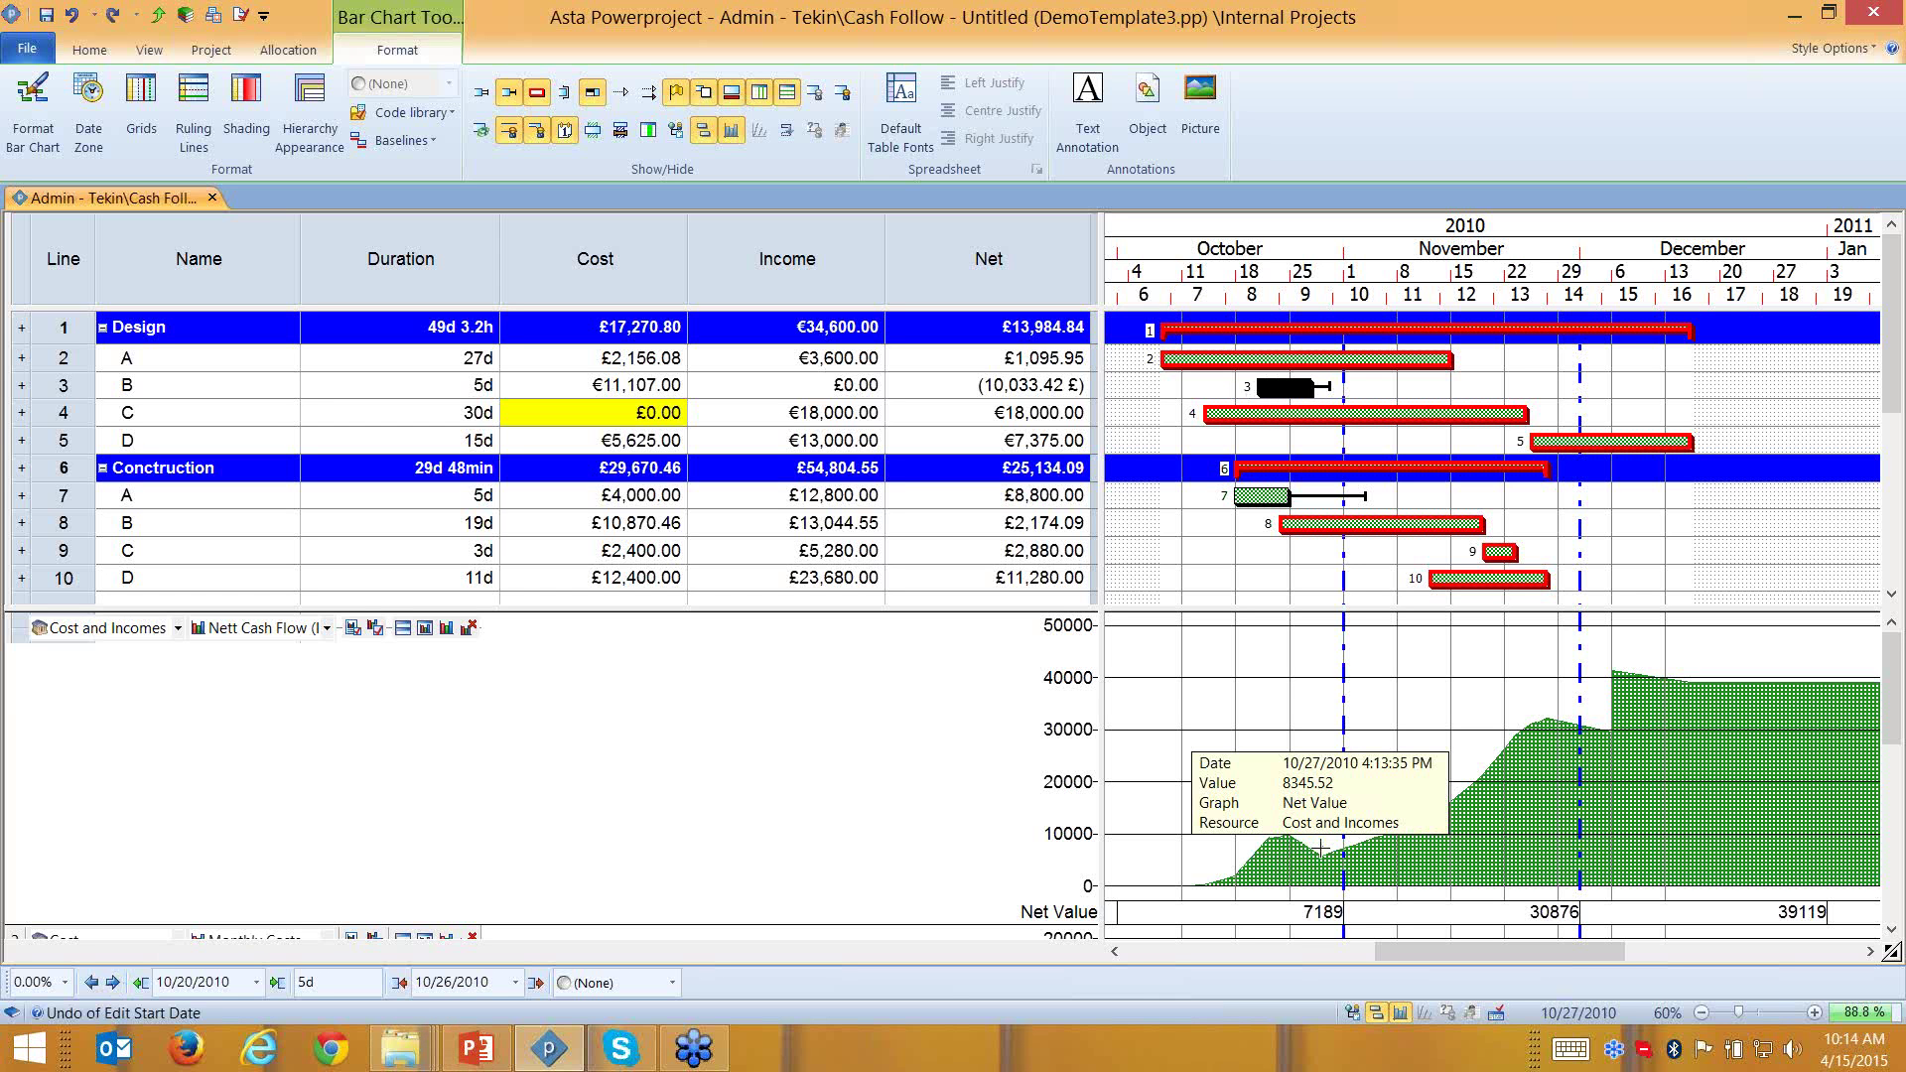
{"action": "key", "text": "ctrl+z"}
{"action": "key", "text": "ctrl+z"}
{"action": "key", "text": "ctrl+z"}
{"action": "key", "text": "ctrl+z"}
{"action": "key", "text": "ctrl+z"}
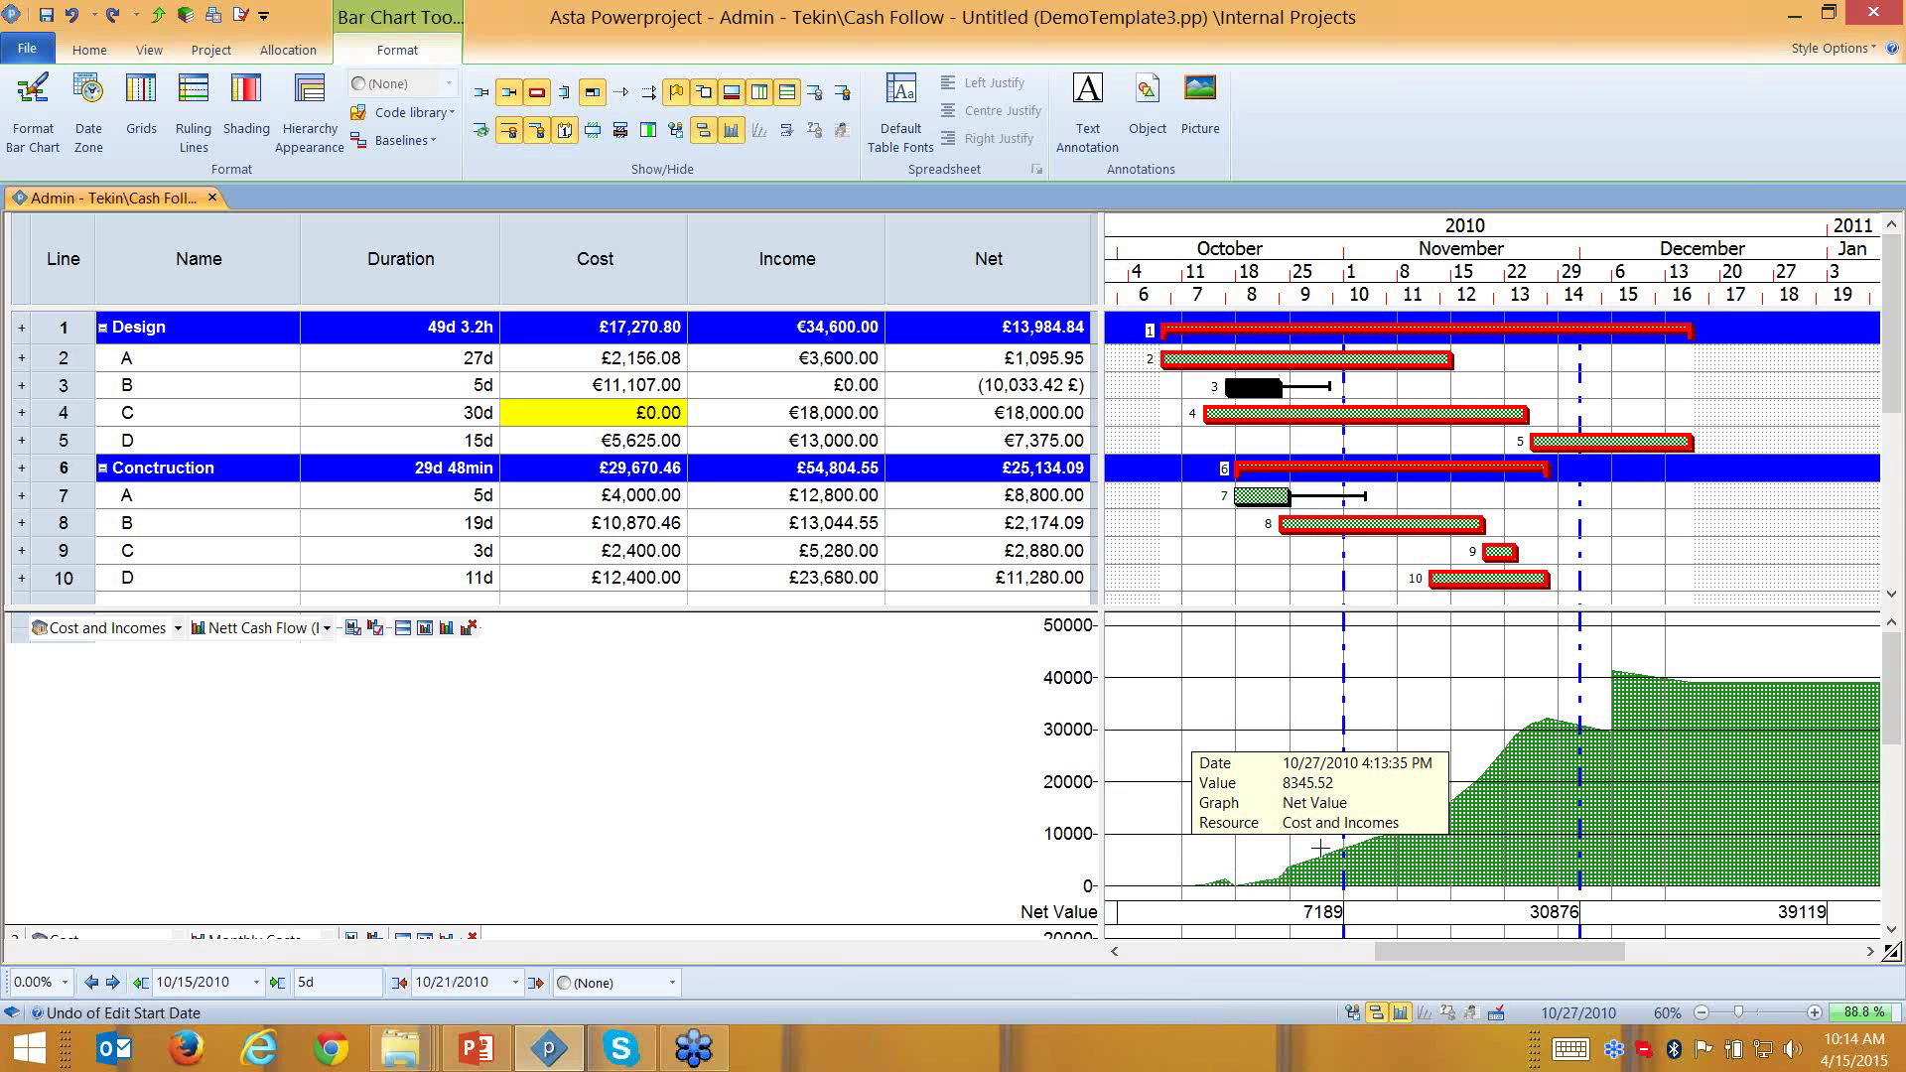
{"action": "key", "text": "ctrl+z"}
{"action": "key", "text": "ctrl+z"}
{"action": "key", "text": "ctrl+z"}
{"action": "key", "text": "ctrl+z"}
{"action": "key", "text": "ctrl+z"}
{"action": "key", "text": "ctrl+z"}
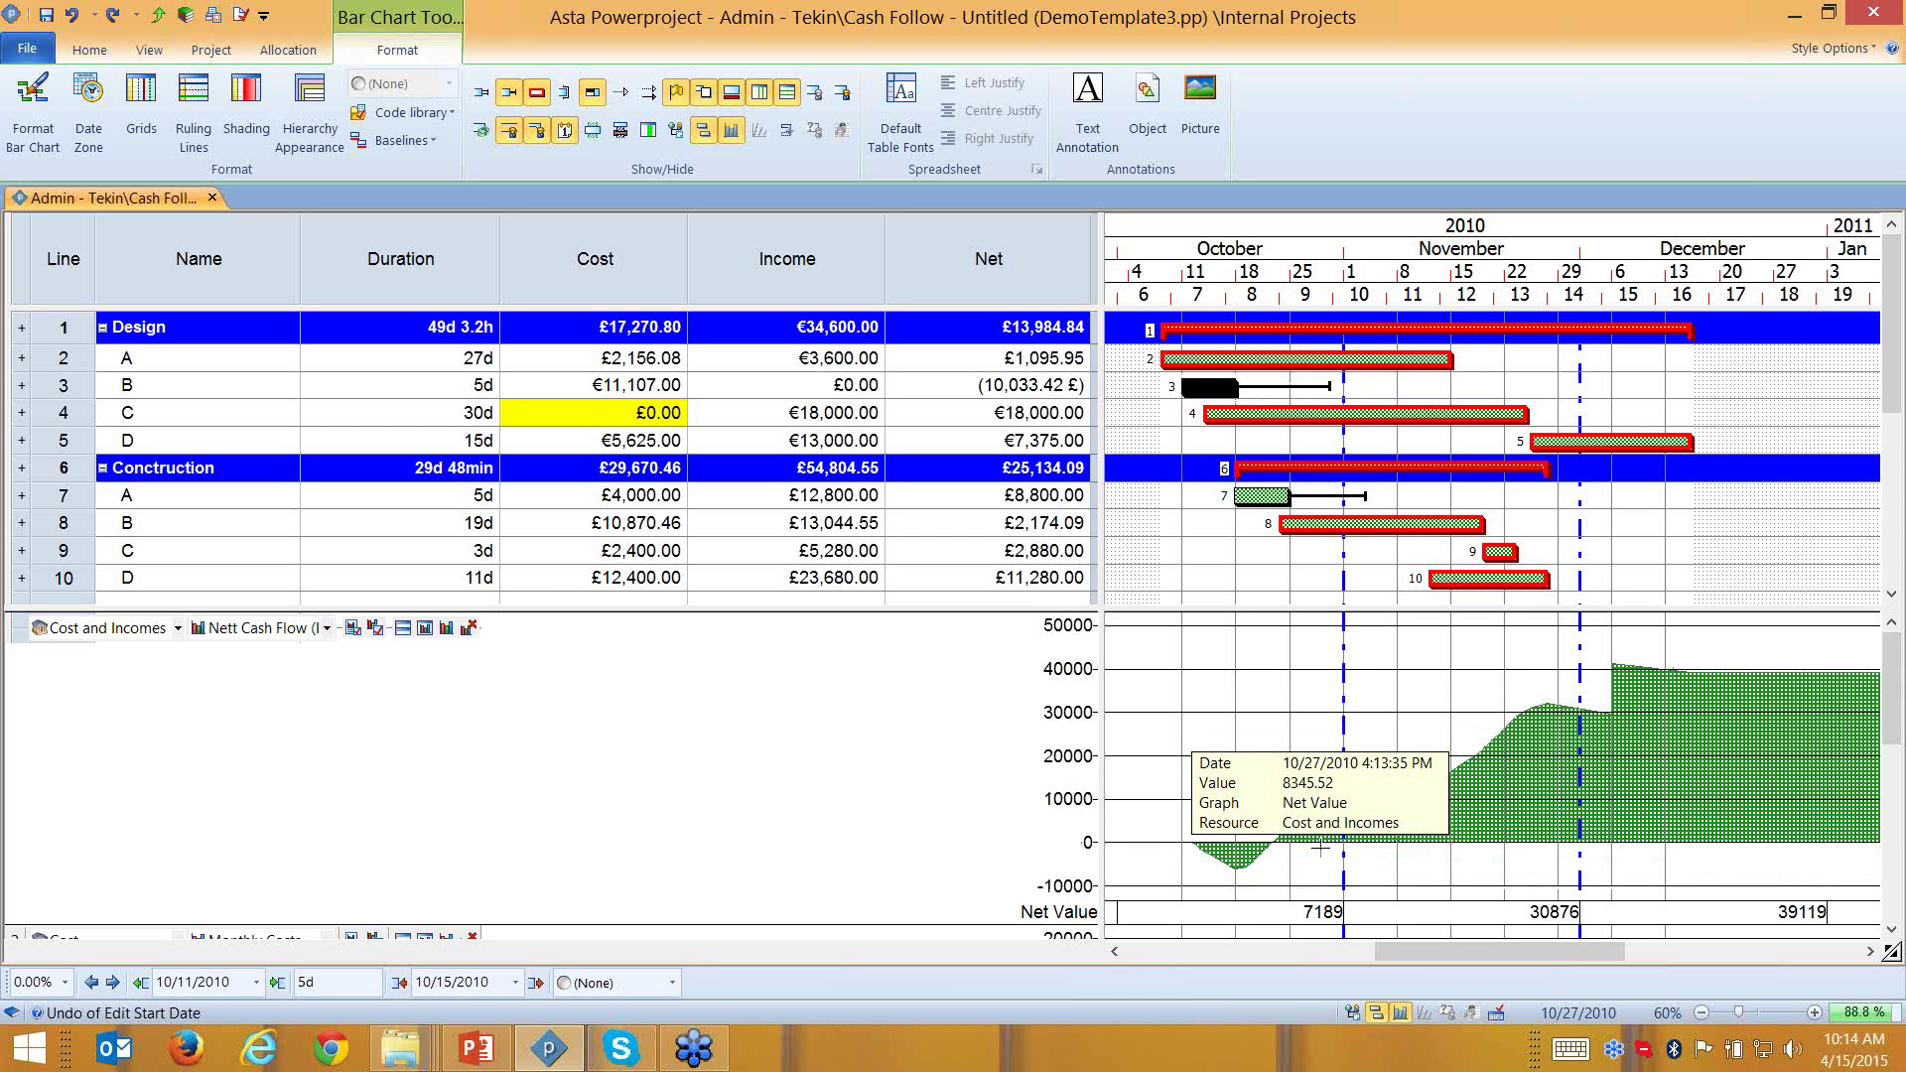
{"action": "key", "text": "ctrl+z"}
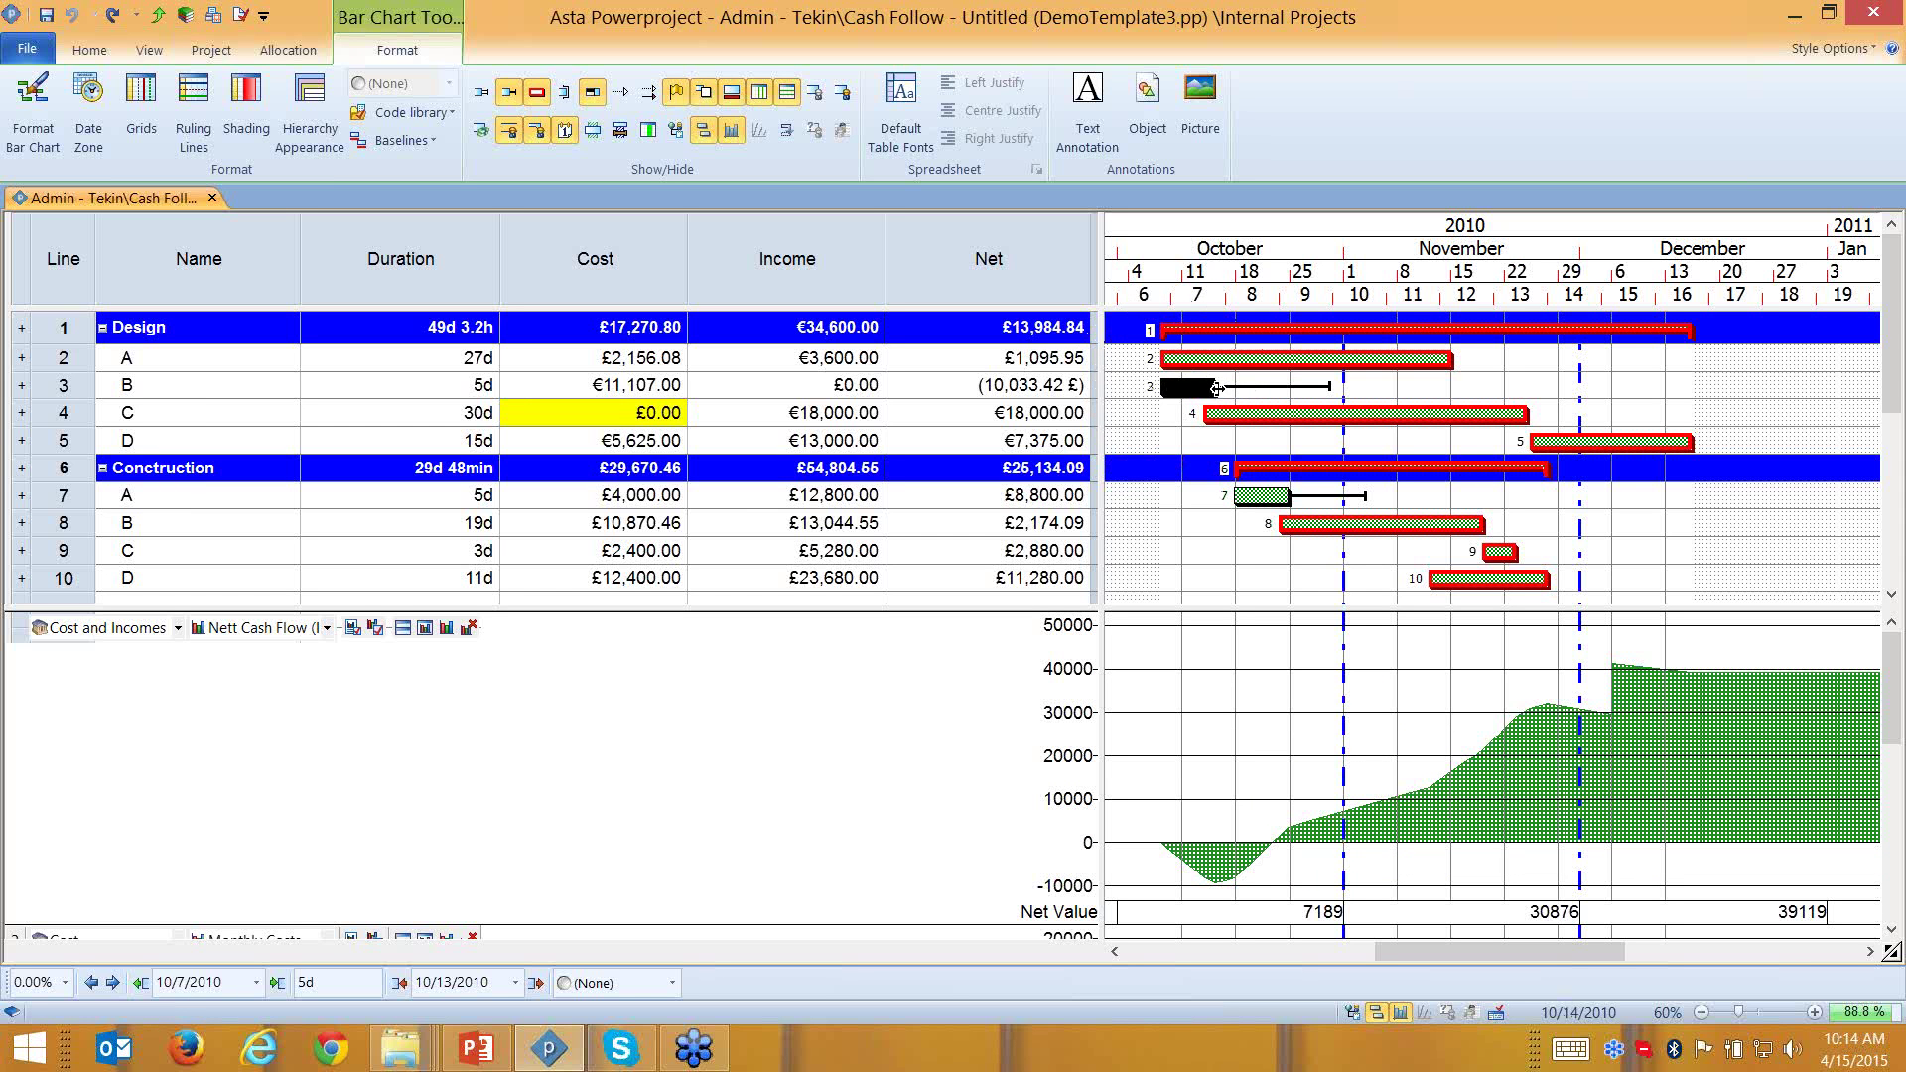
Stretch the bar of task B of Design to a 15-day duration, and shorten it back to 5 days
{"action": "left_click_drag", "start_coordinate": [1217, 389], "coordinate": [1336, 394]}
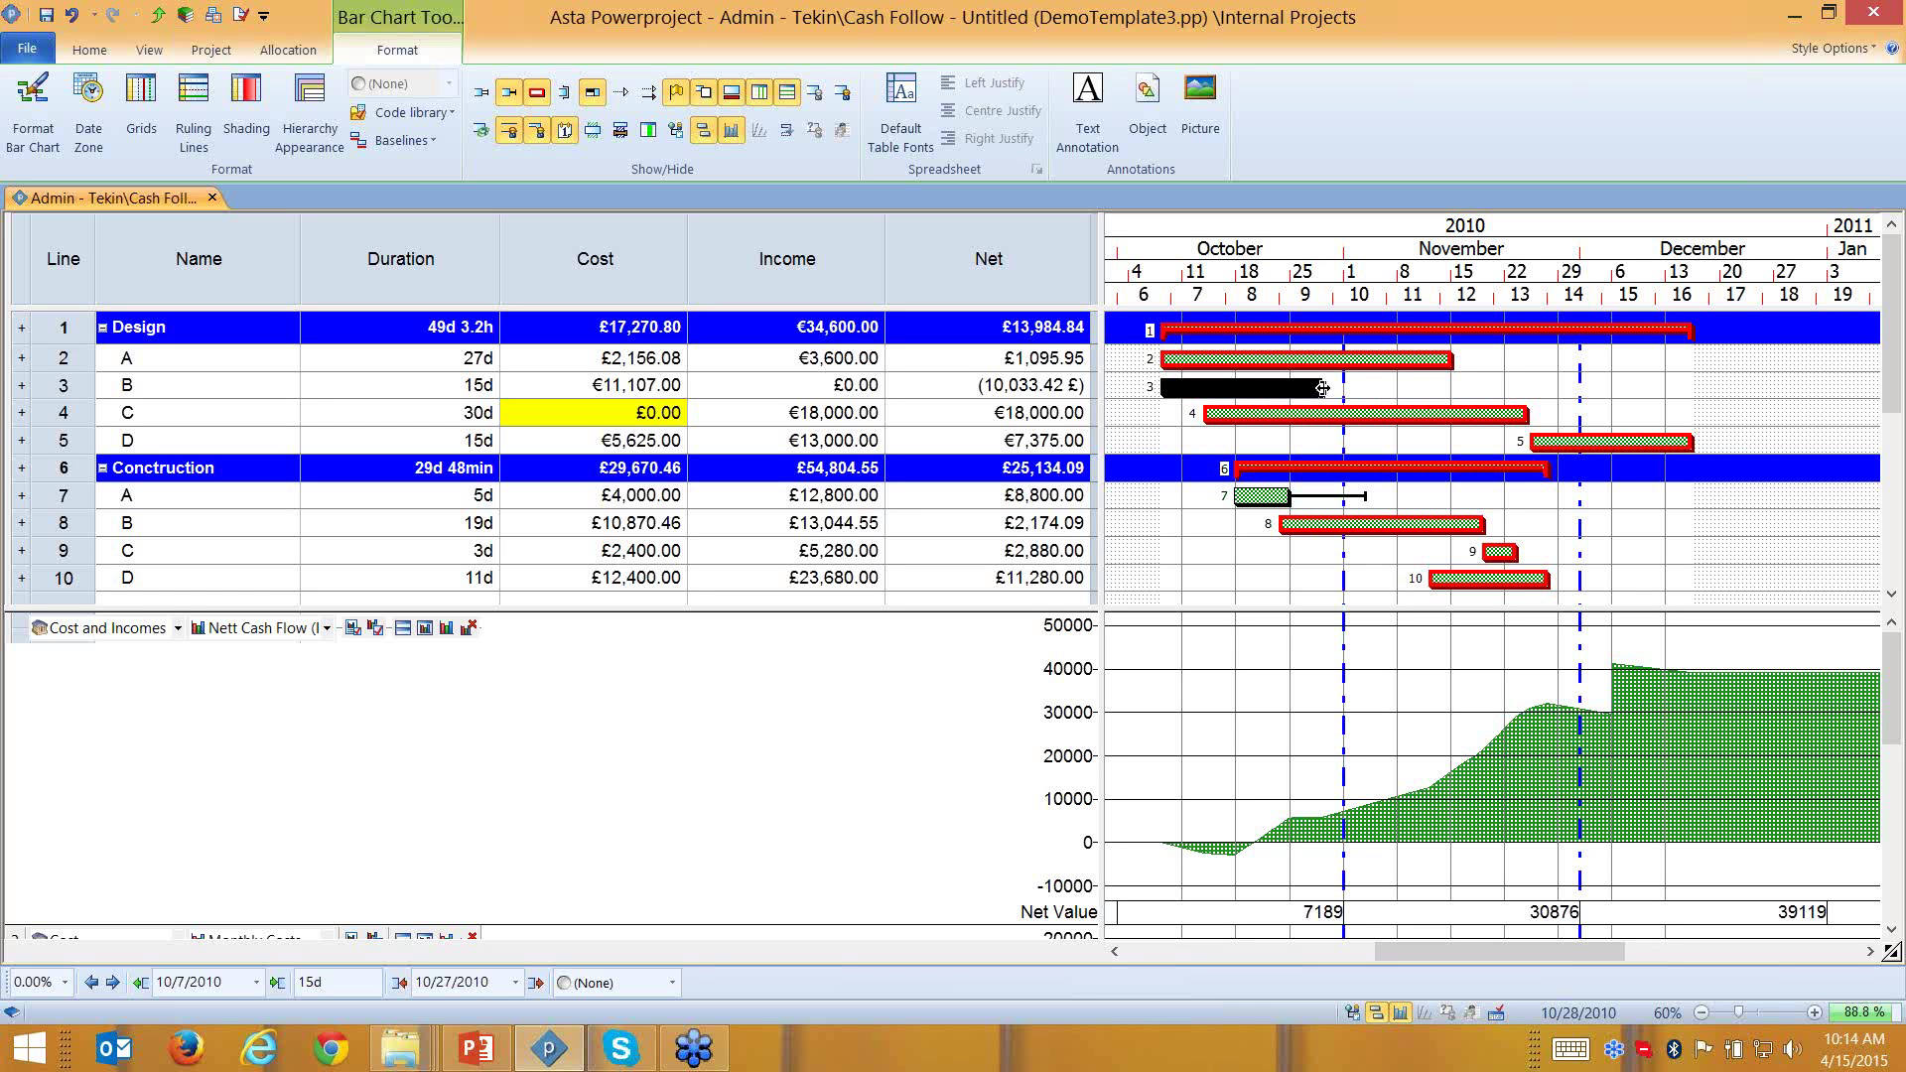
{"action": "left_click_drag", "start_coordinate": [1322, 389], "coordinate": [1217, 388]}
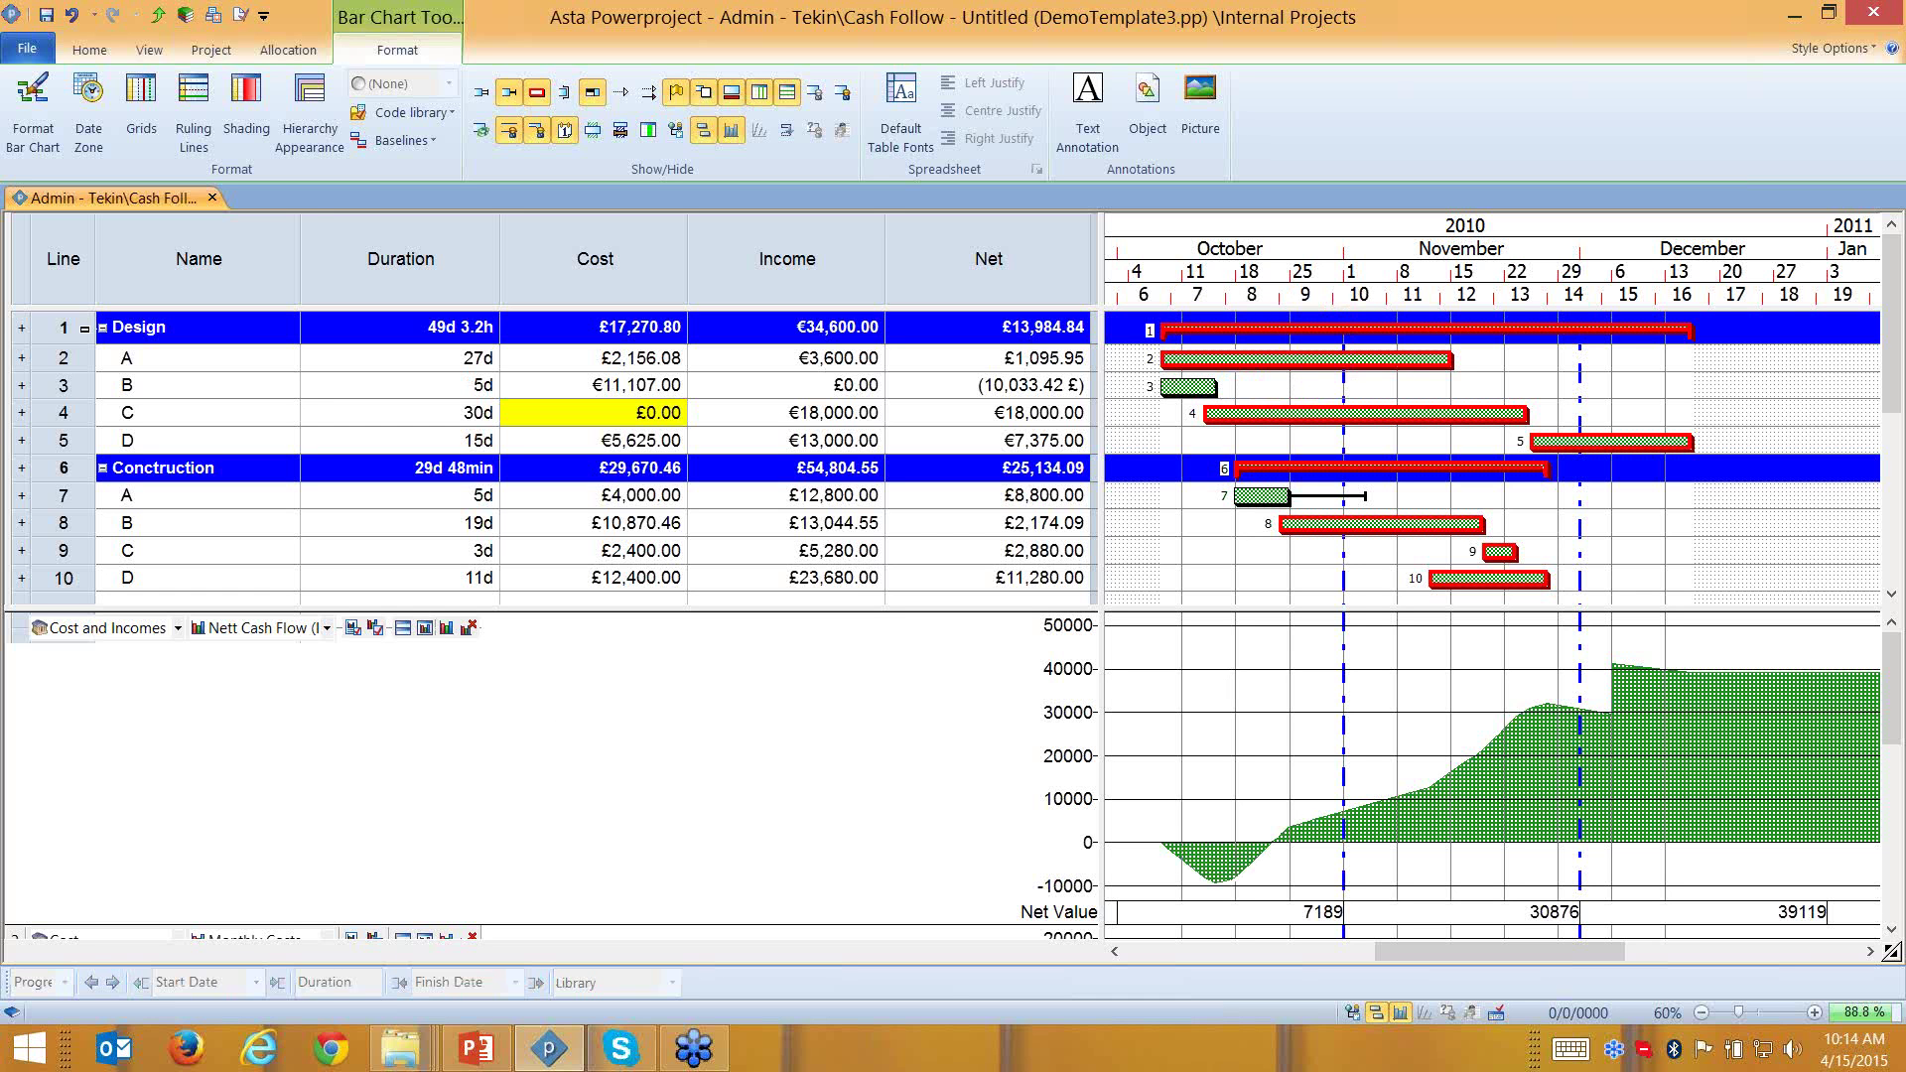
Delete all ten lines of the Design and Construction groups from the bar chart
{"action": "left_click_drag", "start_coordinate": [81, 332], "coordinate": [59, 578]}
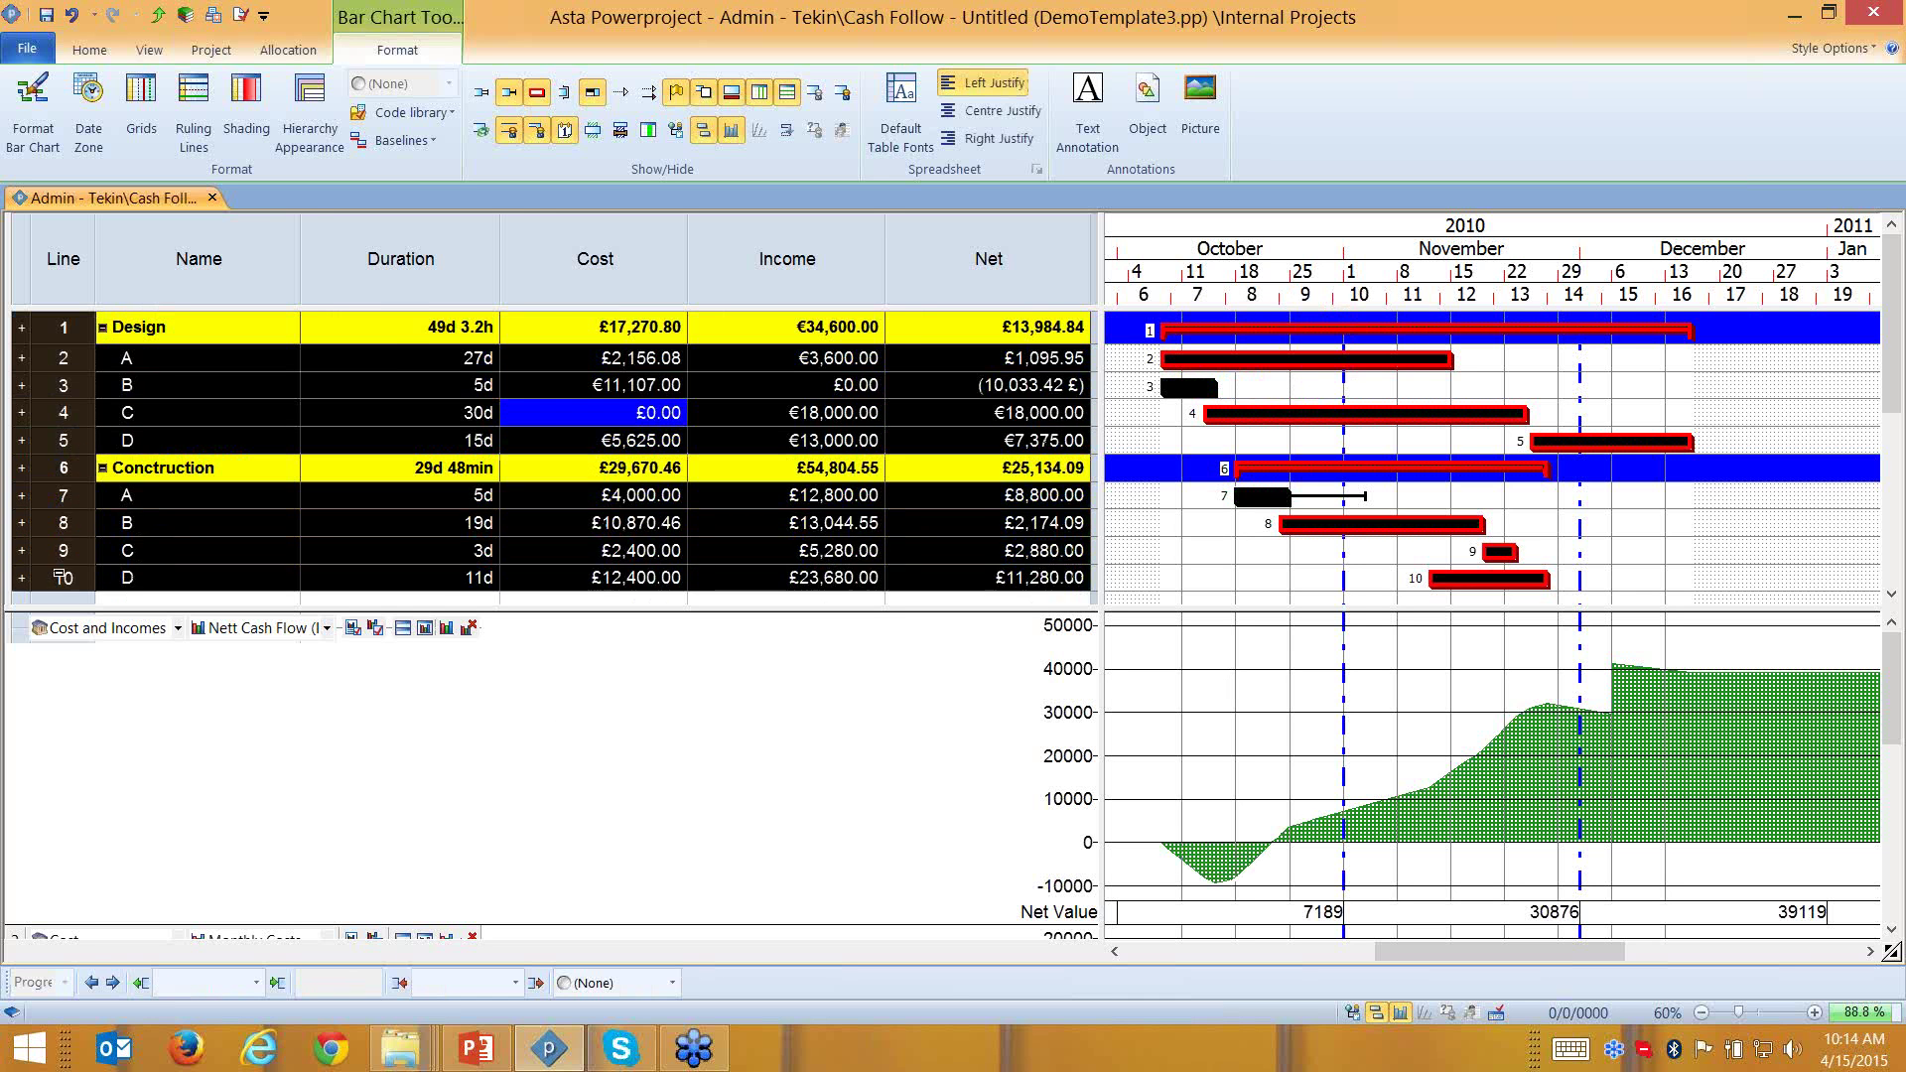
{"action": "key", "text": "Delete"}
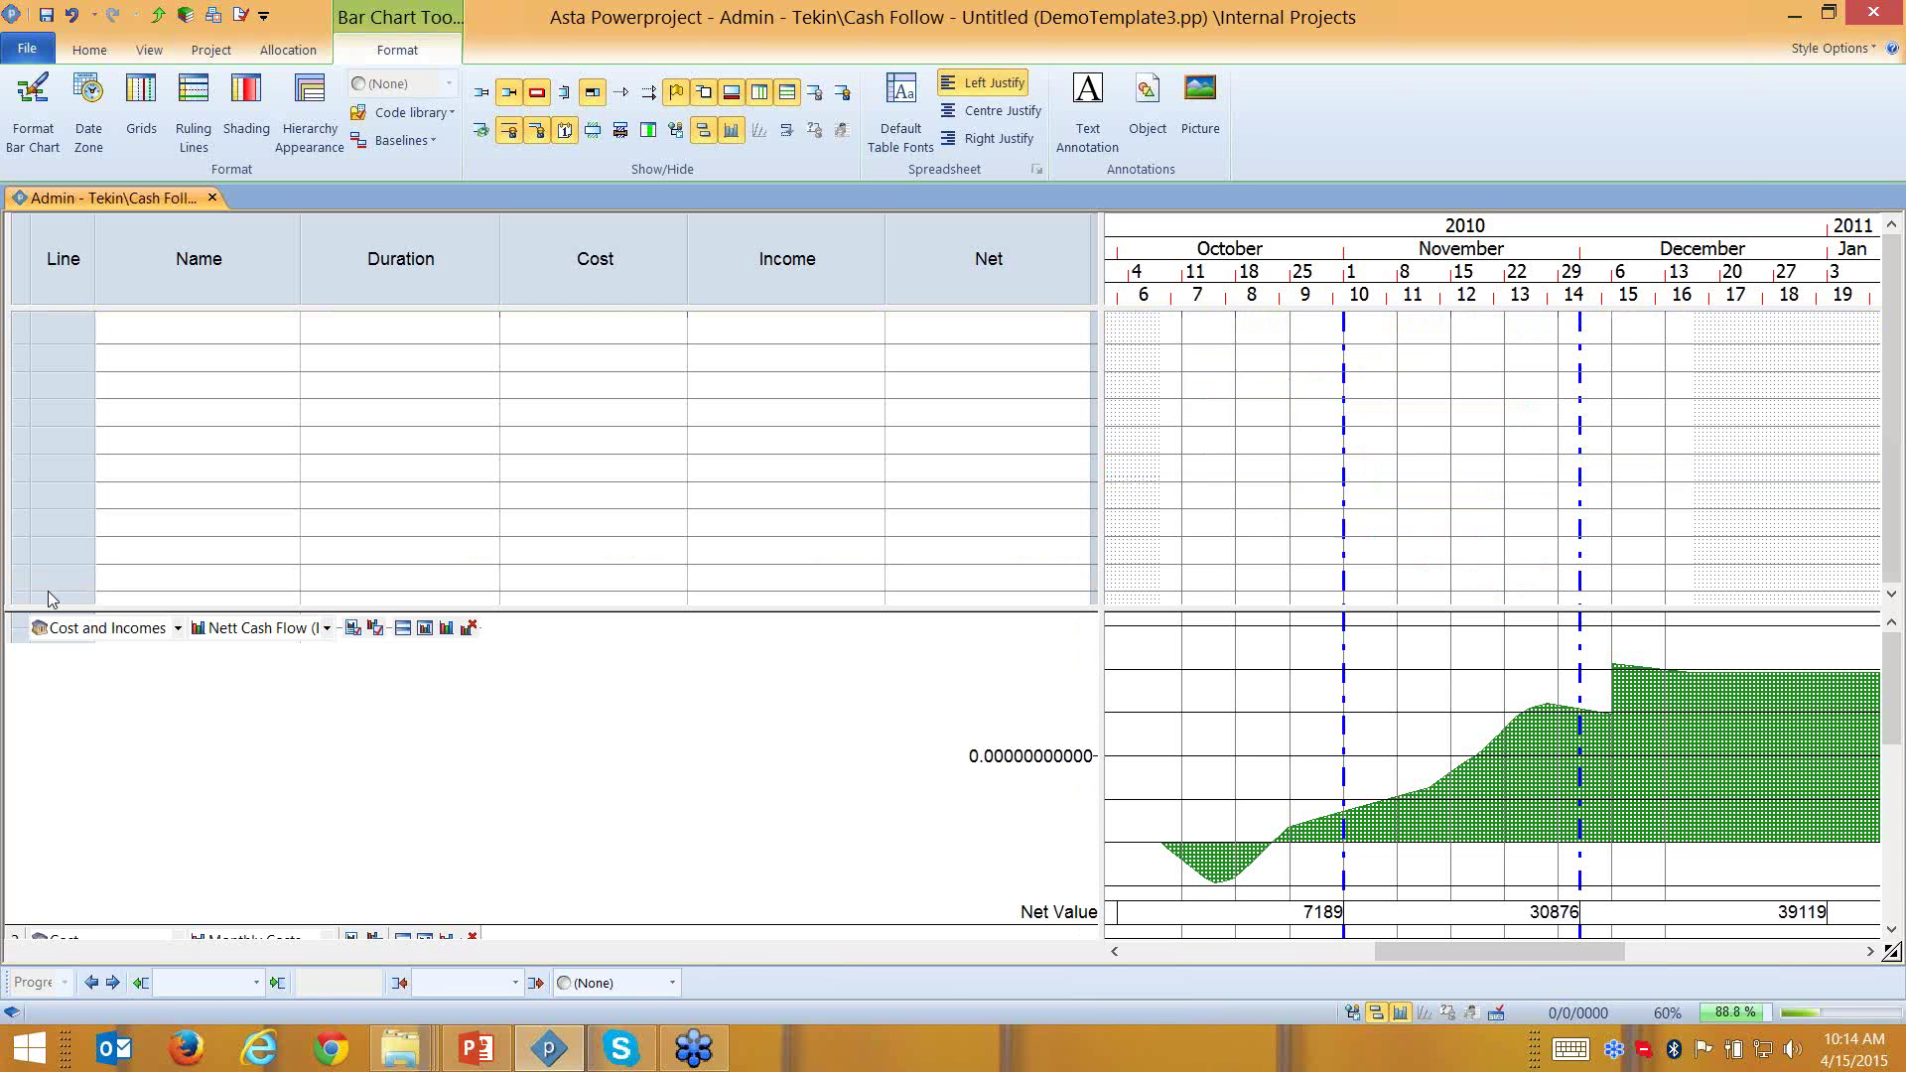
Set the first histogram to show only Project Costs with the Monthly Costs report
{"action": "left_click", "coordinate": [178, 629]}
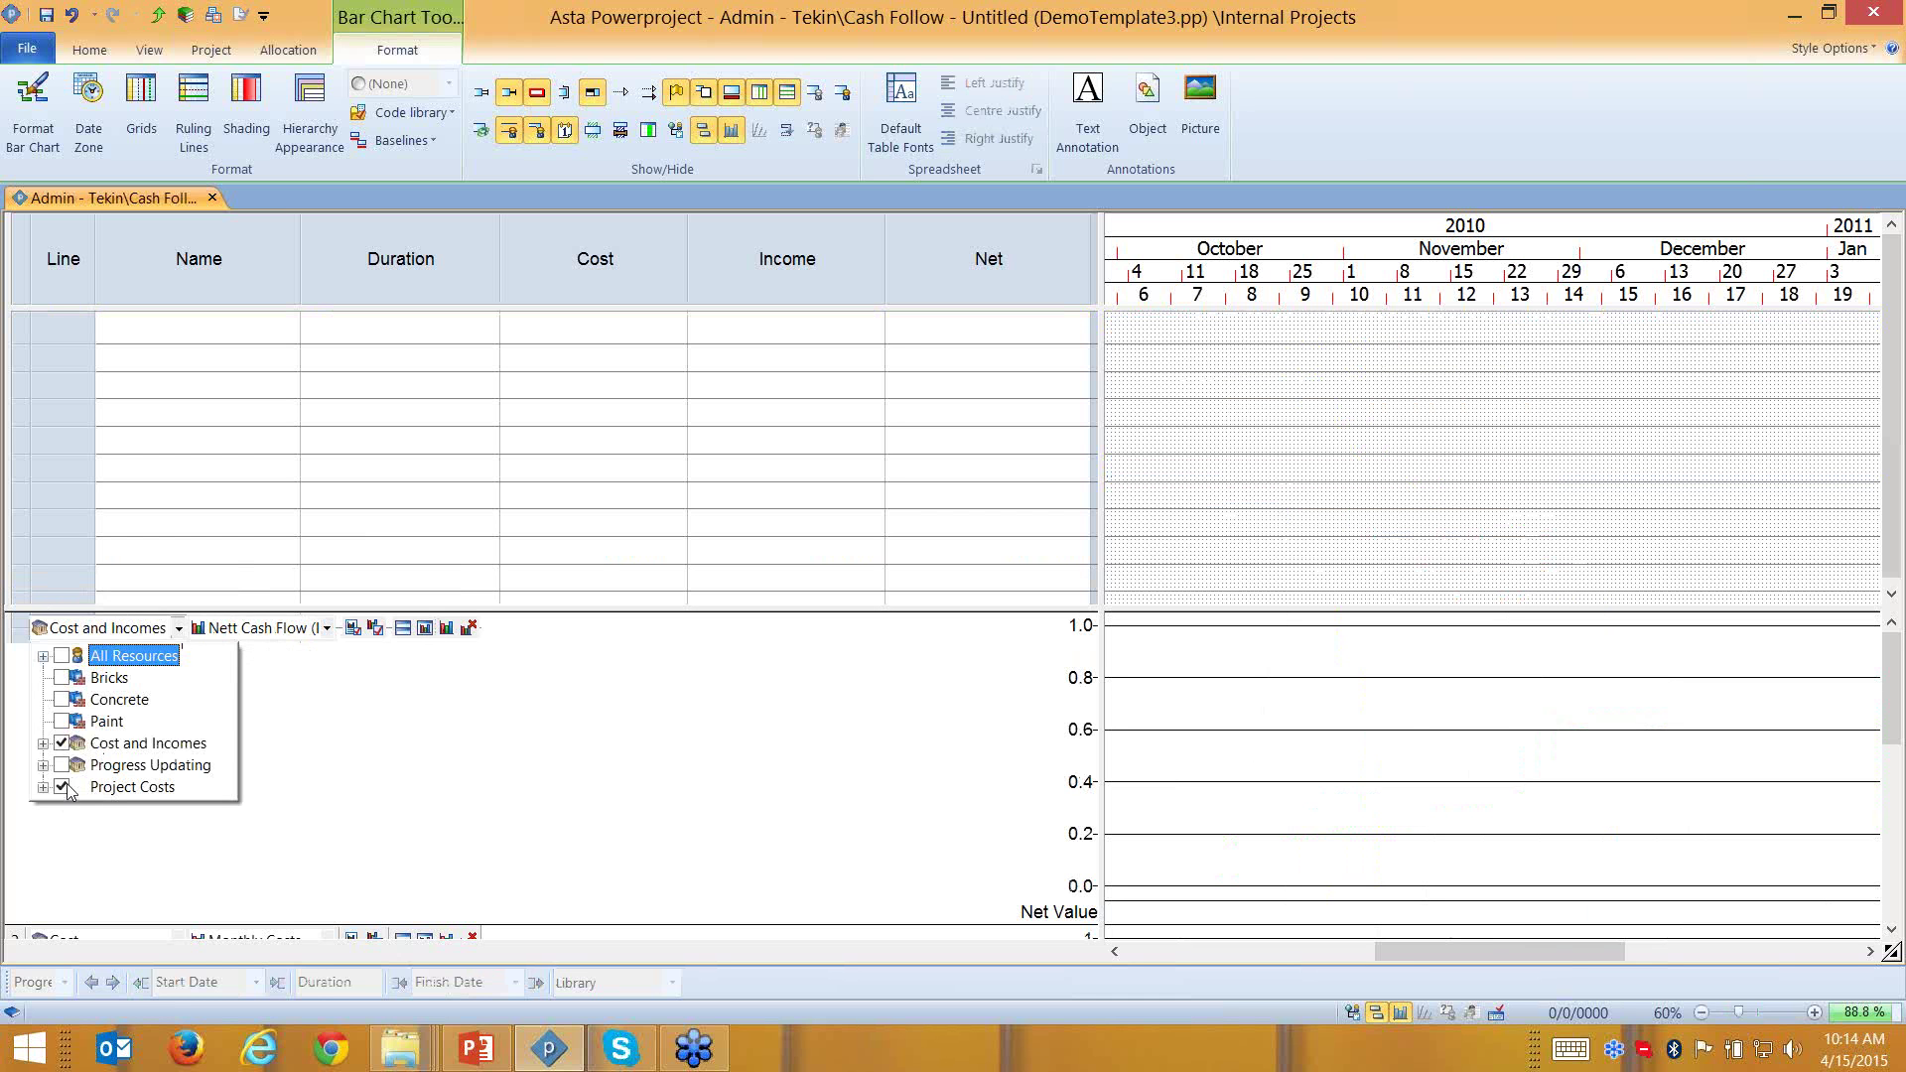
{"action": "left_click", "coordinate": [62, 743]}
{"action": "left_click", "coordinate": [398, 744]}
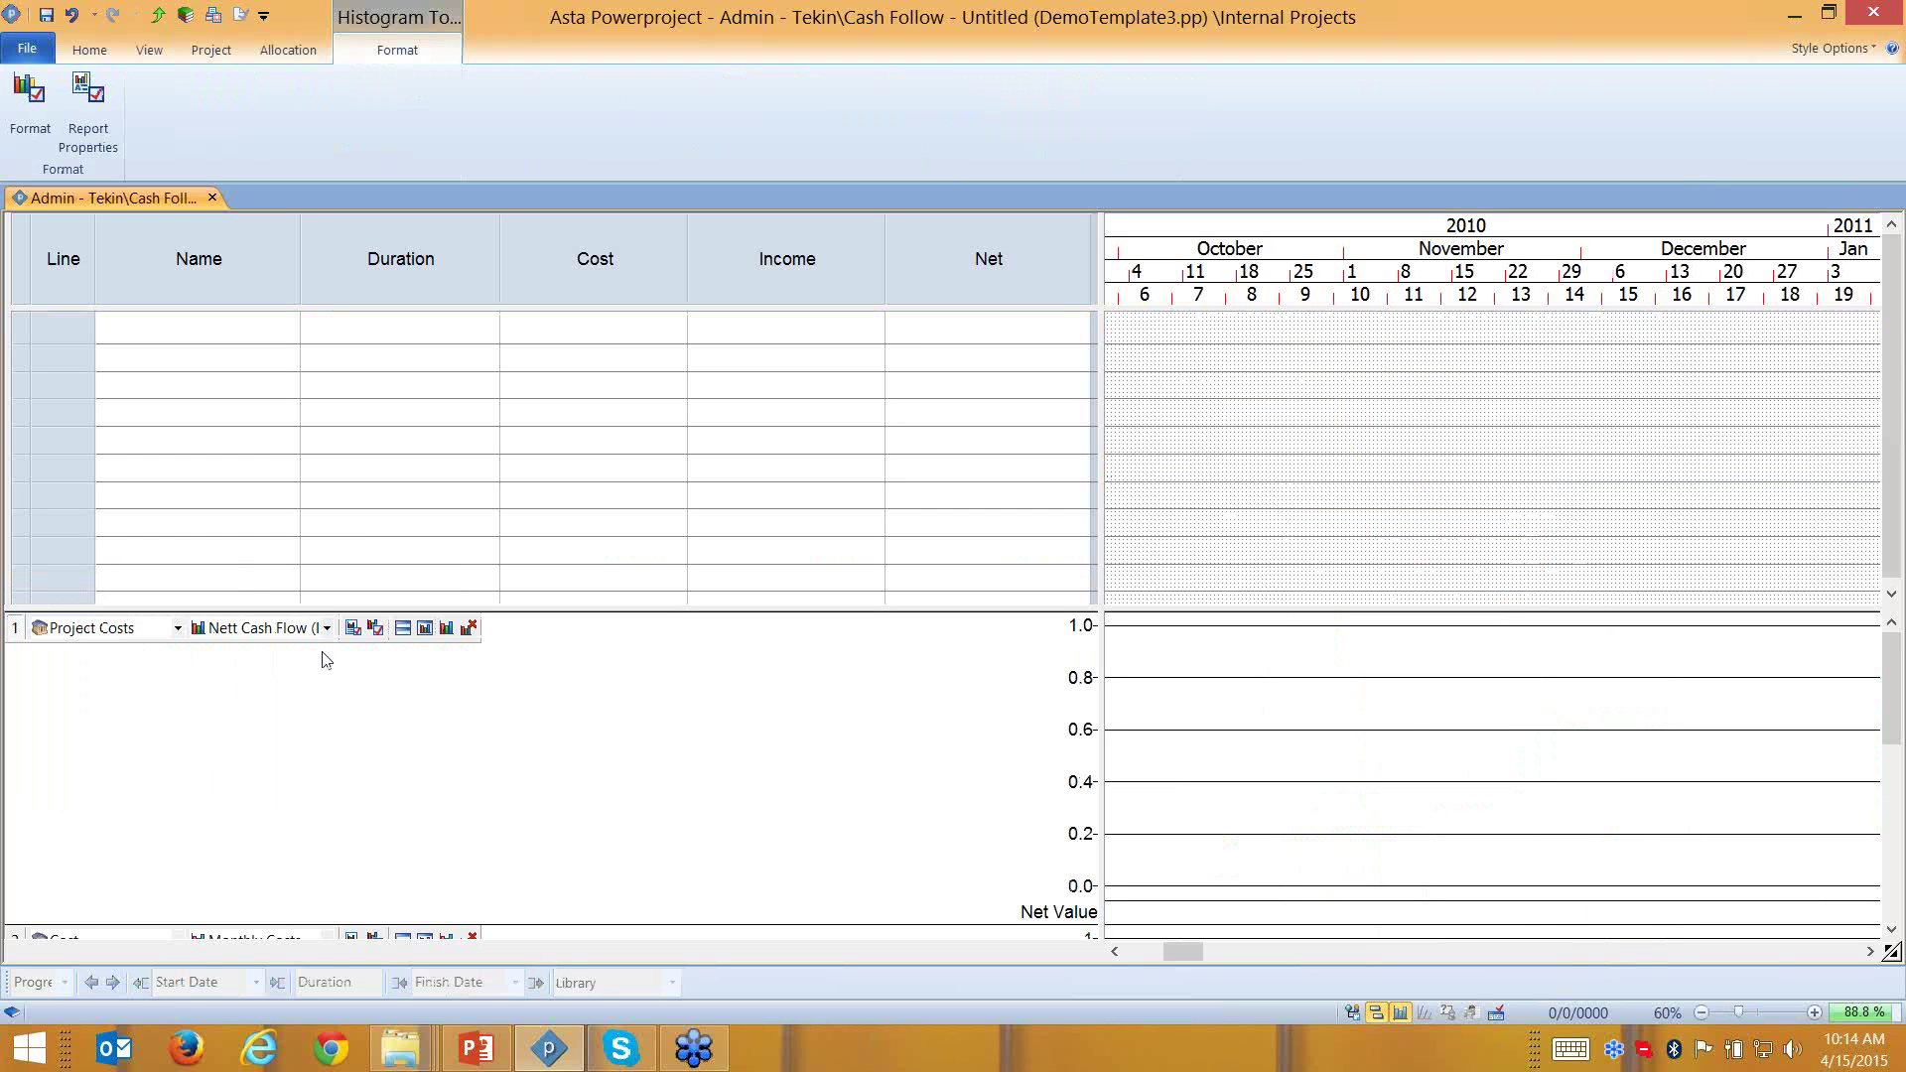
{"action": "left_click", "coordinate": [328, 628]}
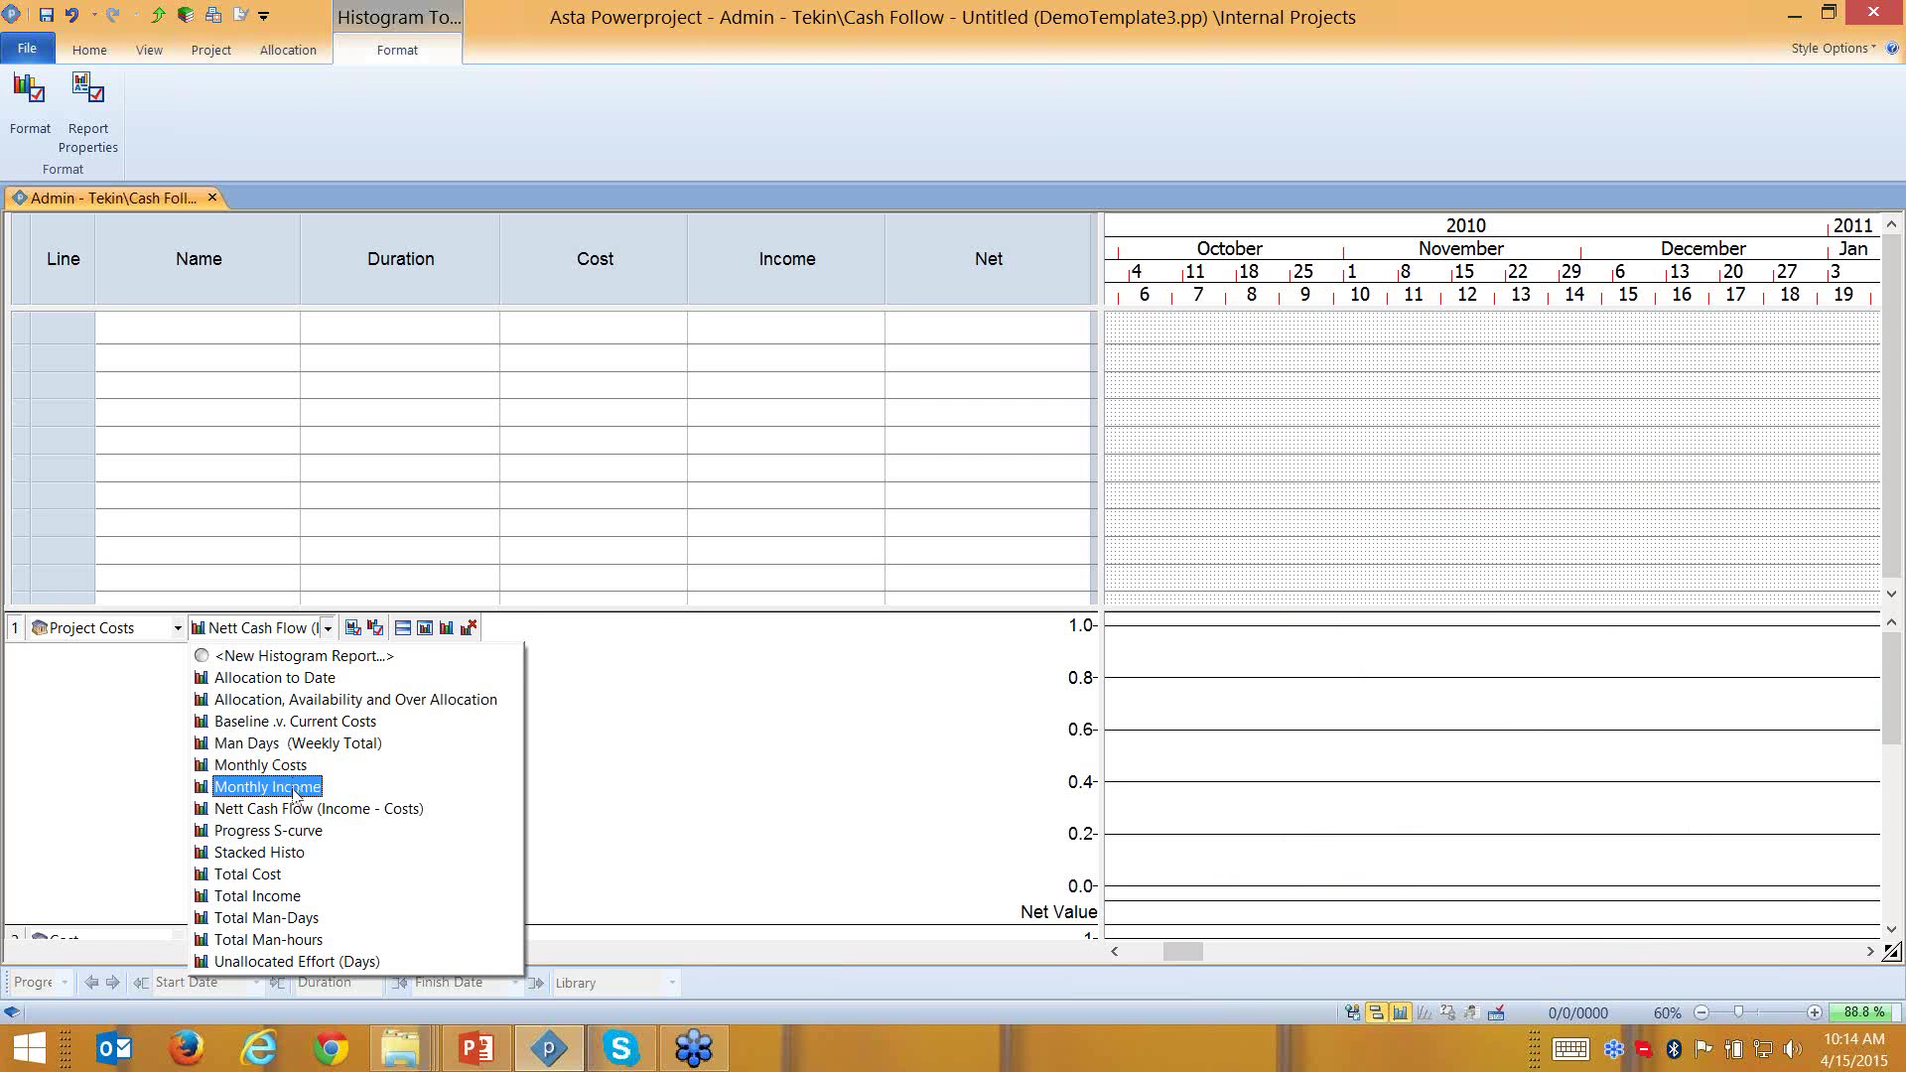
{"action": "left_click", "coordinate": [266, 769]}
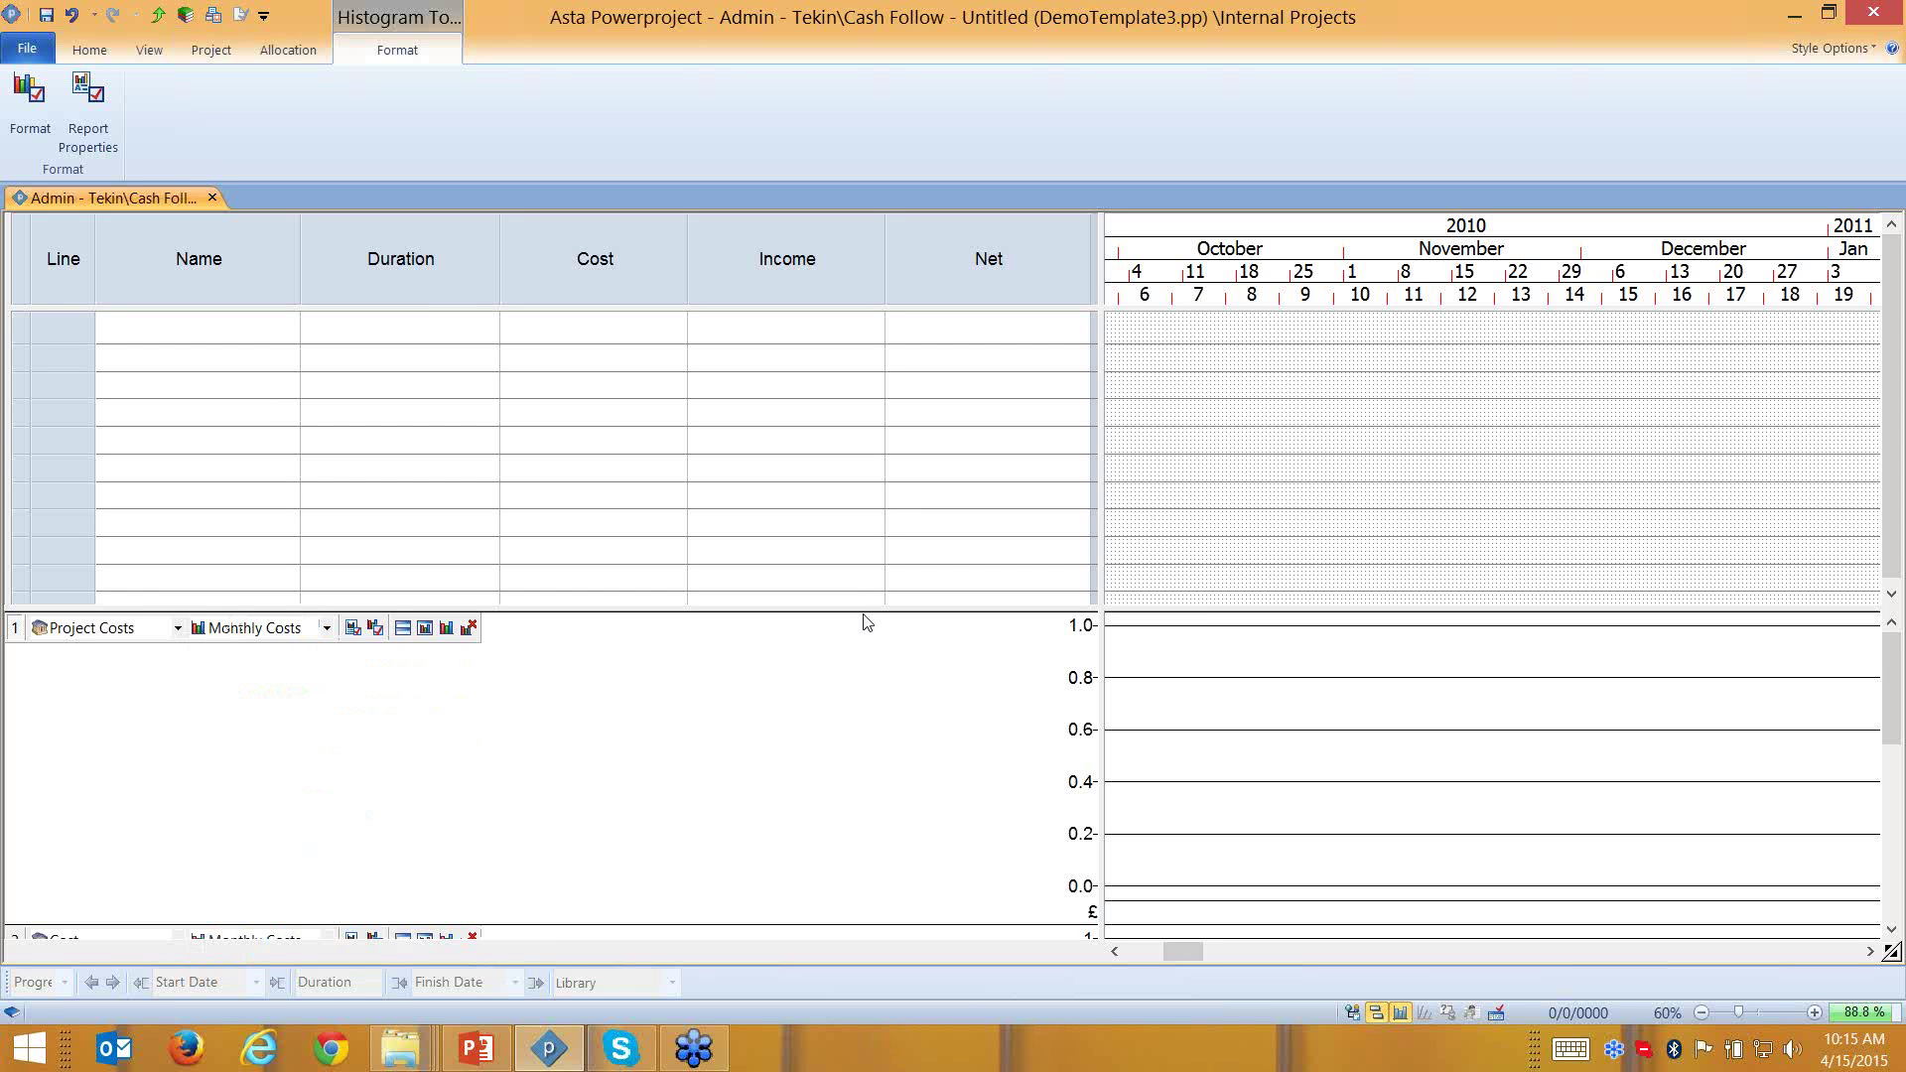
Enlarge the bar chart area and draw a series of staggered task bars from October into December 2010, the first about 19 days long
{"action": "left_click_drag", "start_coordinate": [863, 608], "coordinate": [867, 713]}
{"action": "left_click", "coordinate": [1225, 576]}
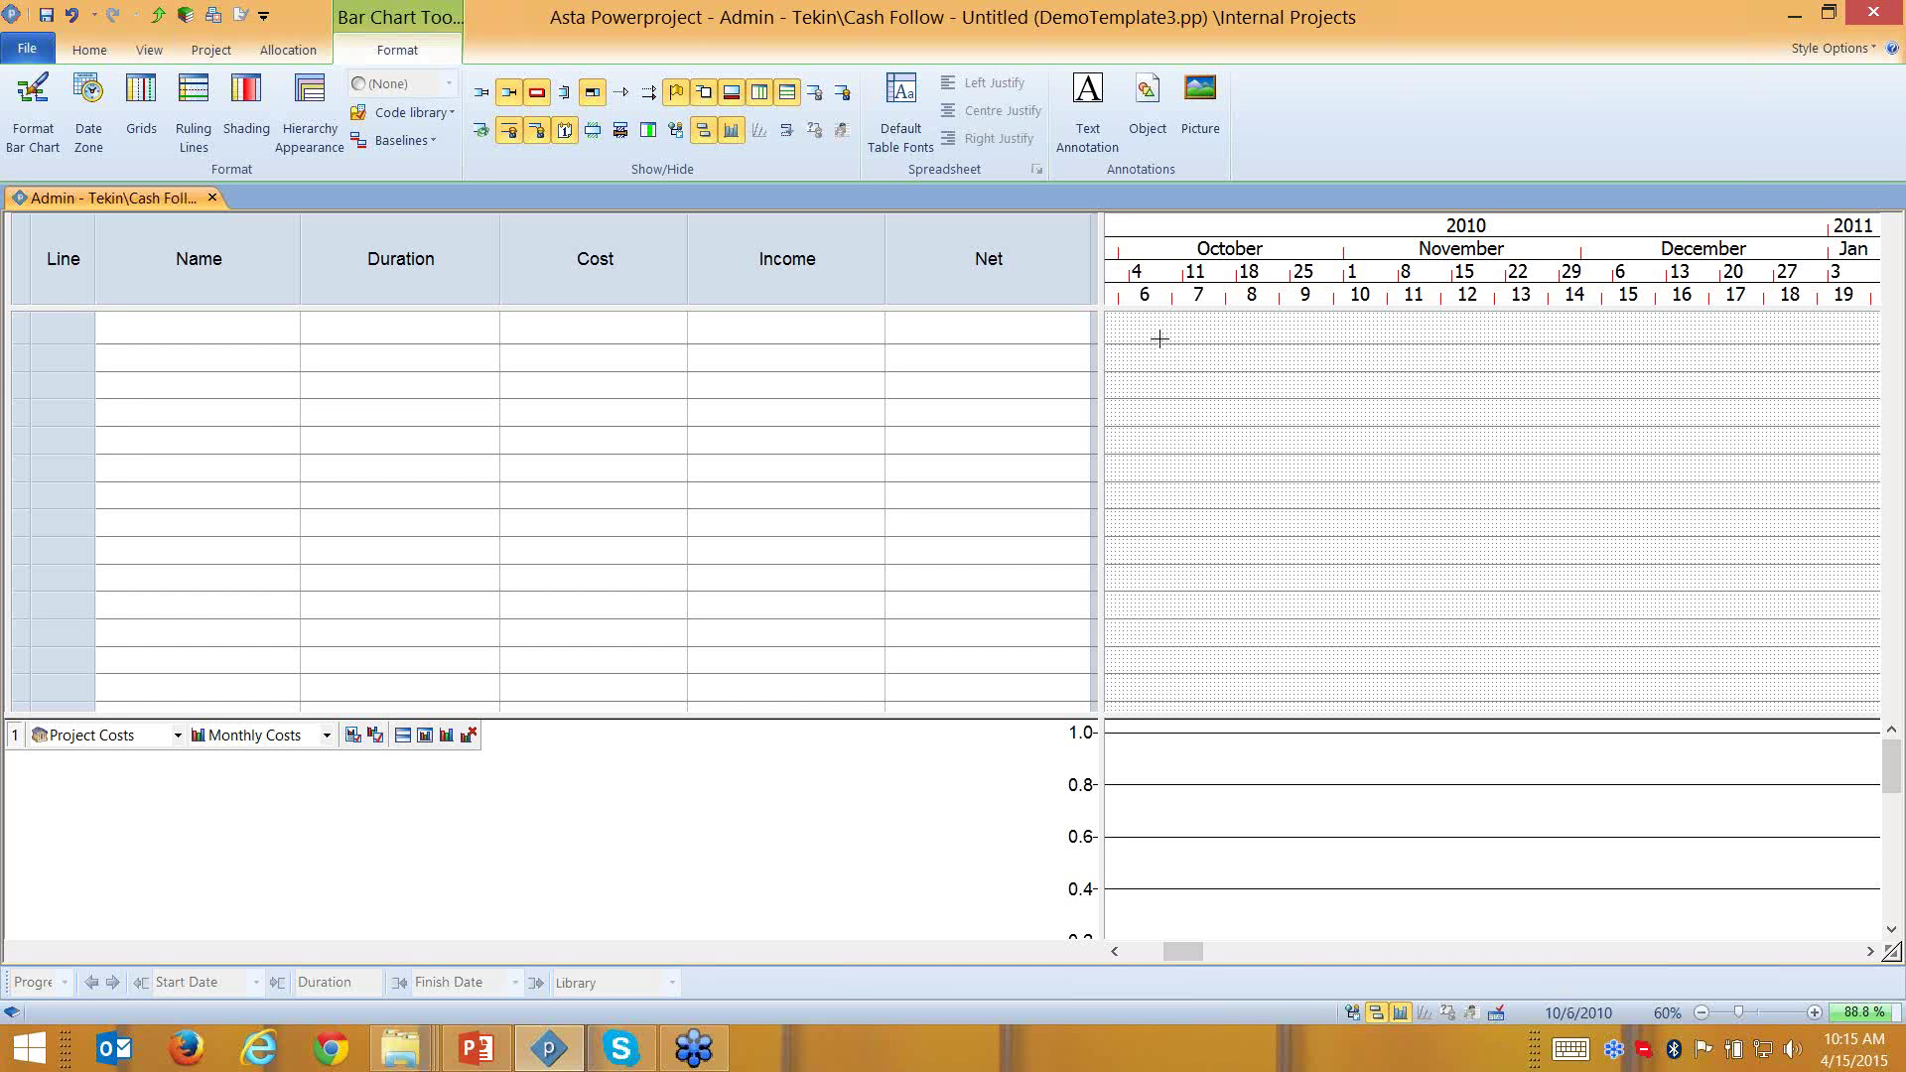
{"action": "mouse_move", "coordinate": [1159, 338]}
{"action": "left_mouse_down"}
{"action": "mouse_move", "coordinate": [1362, 338]}
{"action": "mouse_move", "coordinate": [1380, 362]}
{"action": "mouse_move", "coordinate": [1454, 365]}
{"action": "left_mouse_up"}
{"action": "left_click_drag", "start_coordinate": [1206, 389], "coordinate": [1552, 415]}
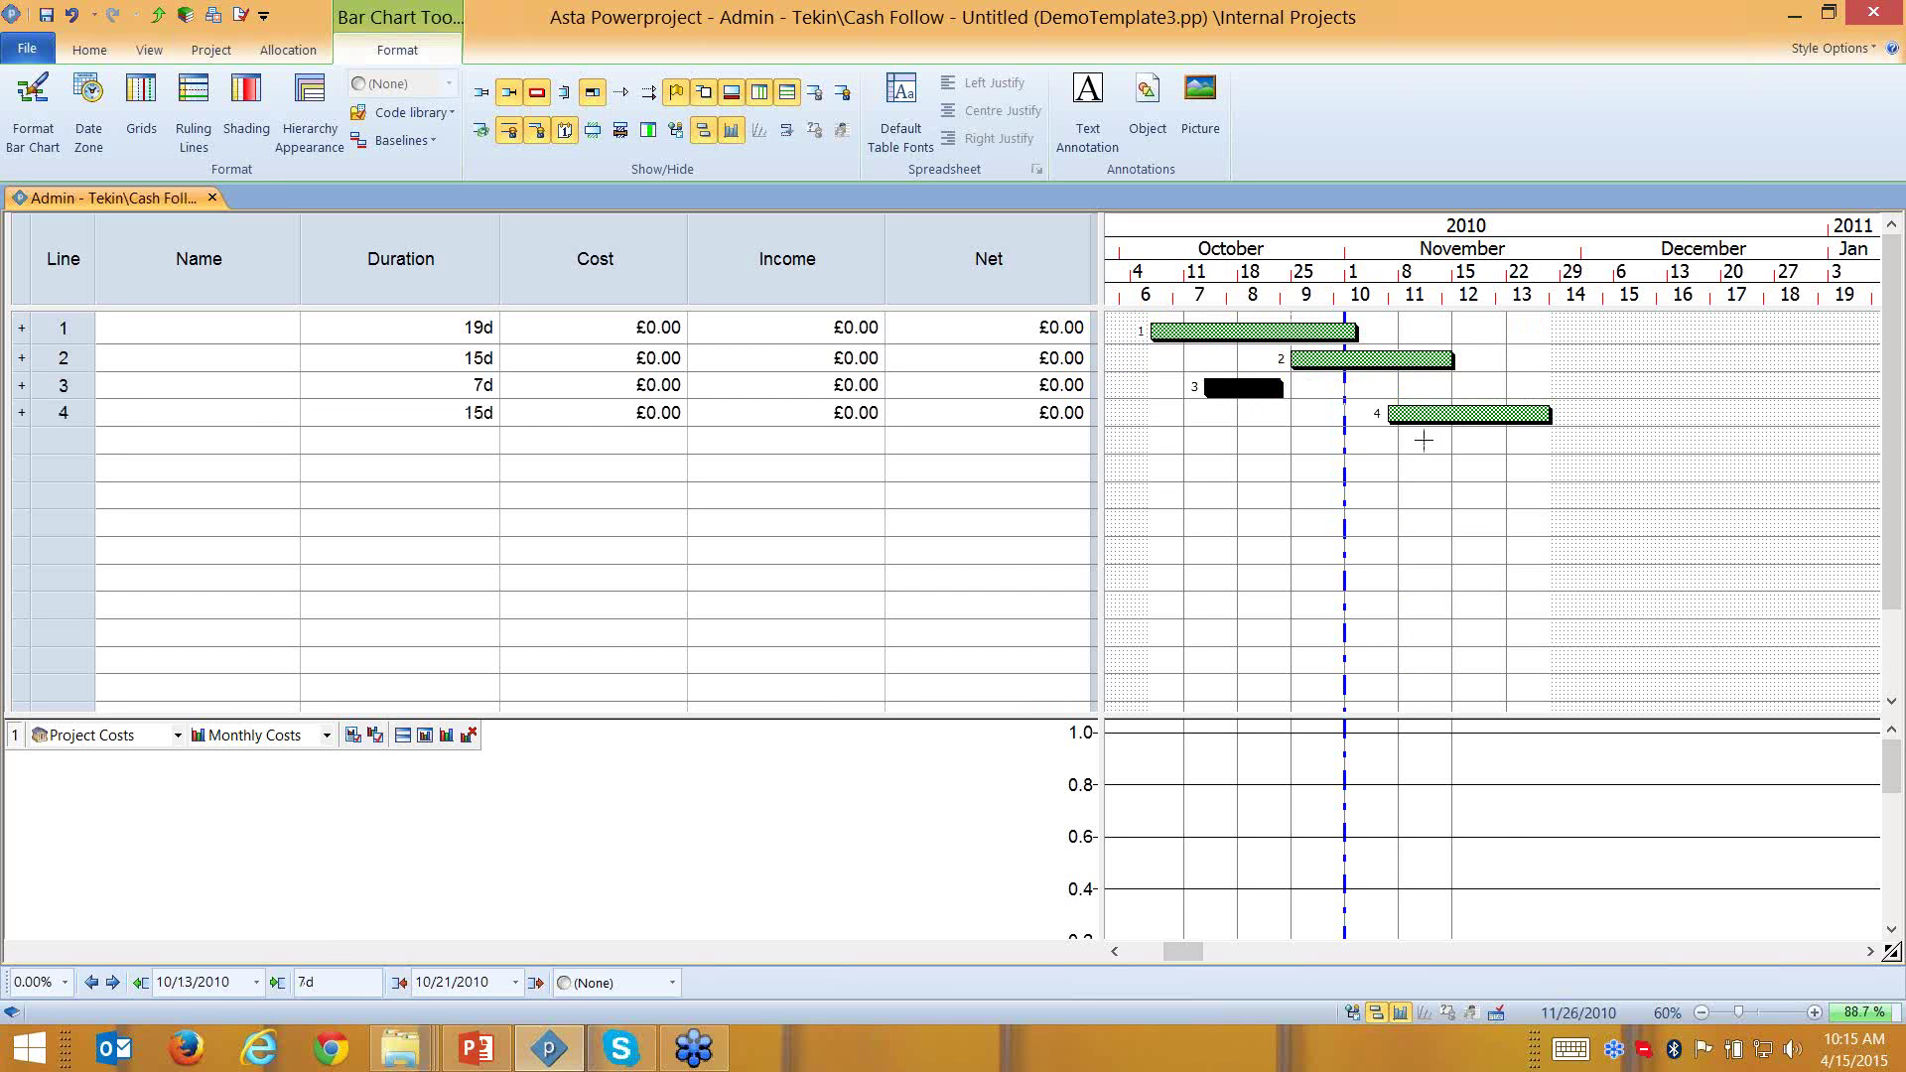
{"action": "left_click_drag", "start_coordinate": [1315, 449], "coordinate": [1647, 498]}
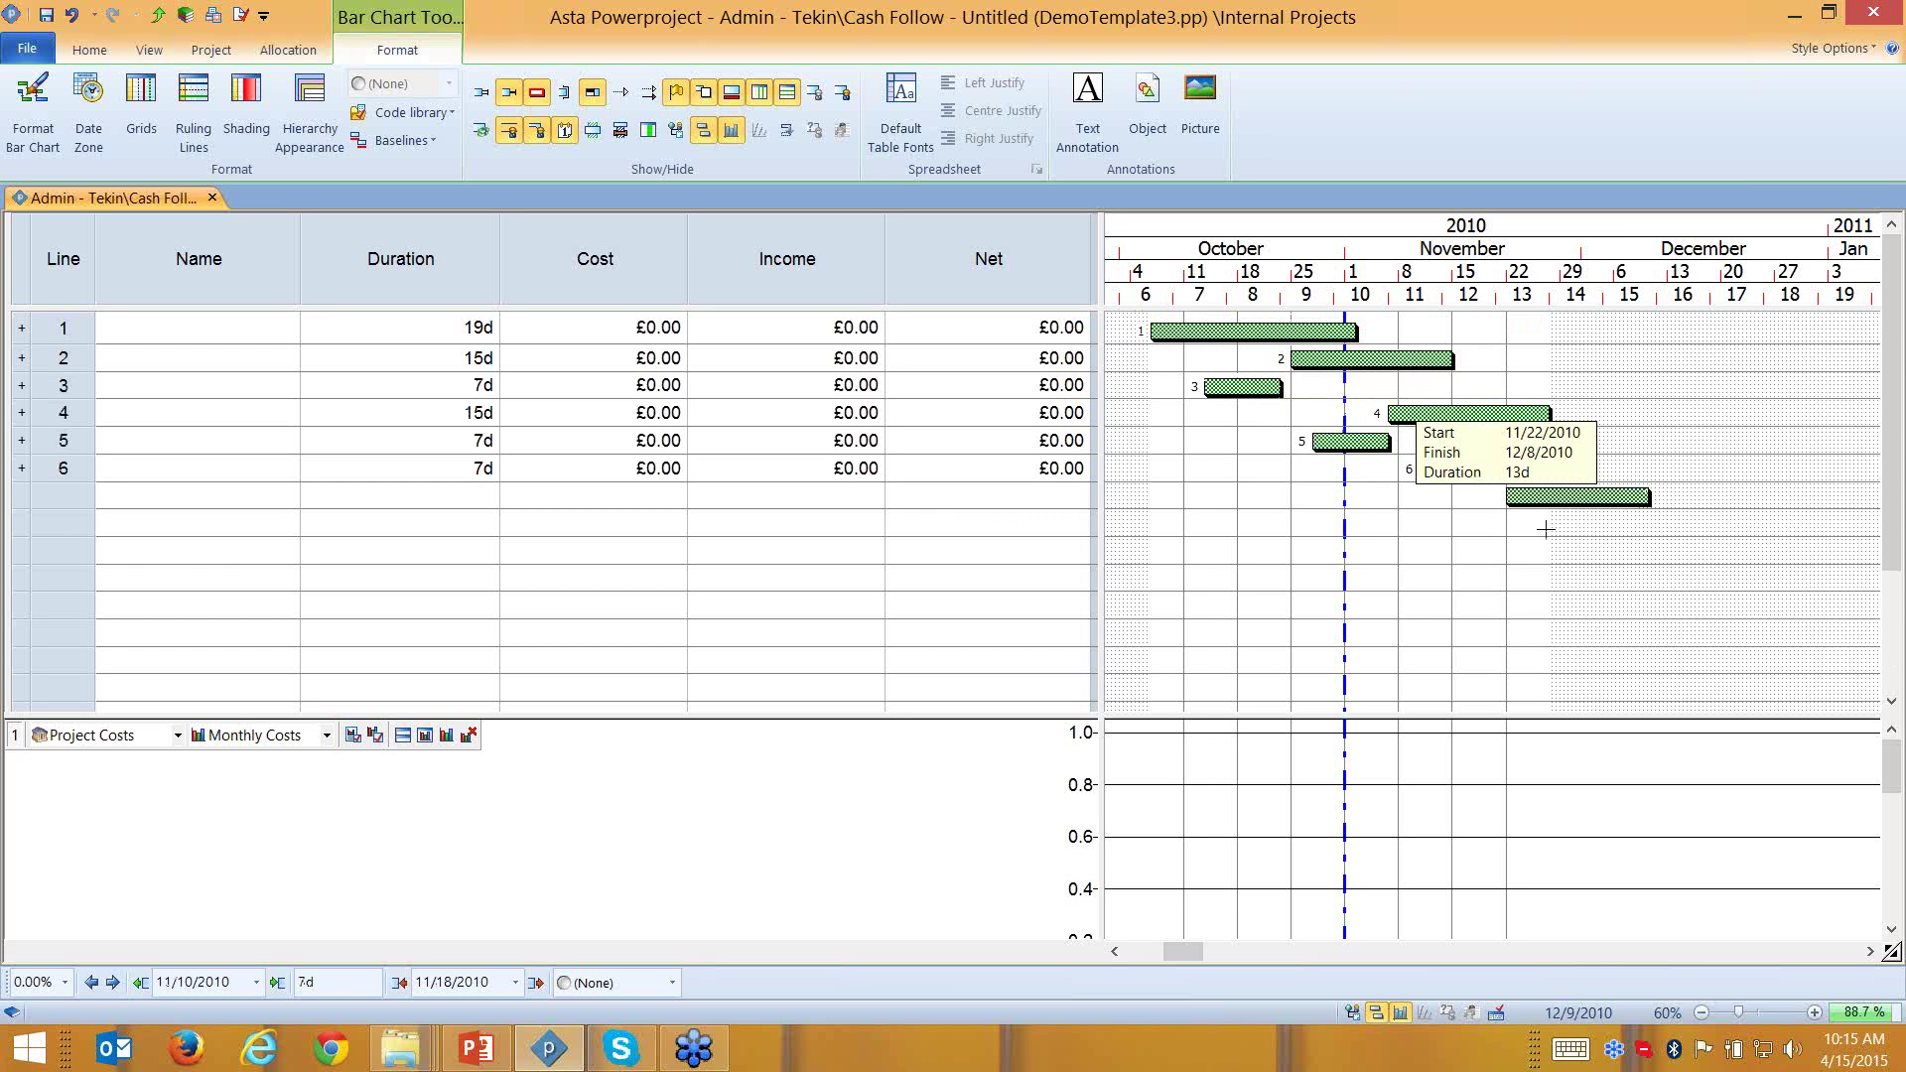
{"action": "left_click_drag", "start_coordinate": [1368, 523], "coordinate": [1595, 552]}
Undo the drawn task bars one by one until only the first remains
{"action": "key", "text": "ctrl+z"}
{"action": "key", "text": "ctrl+z"}
{"action": "key", "text": "ctrl+z"}
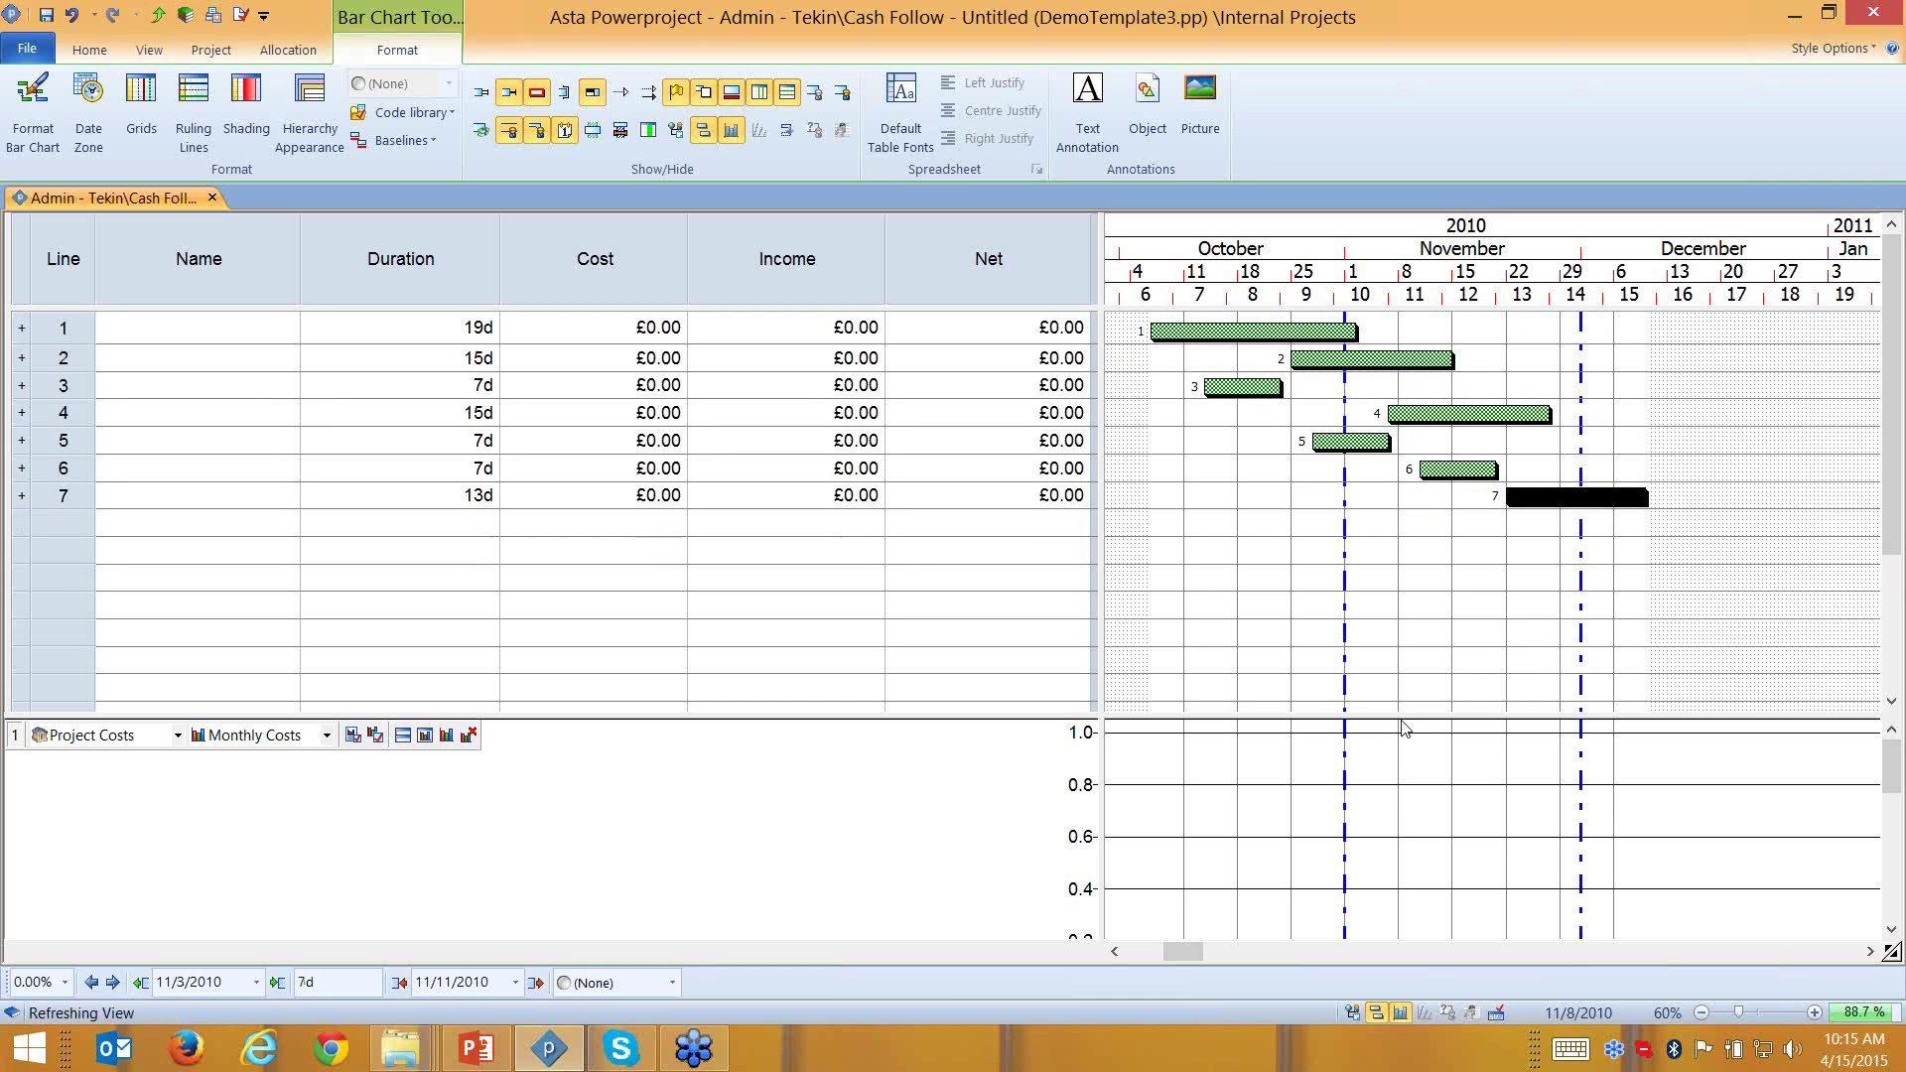
{"action": "key", "text": "ctrl+z"}
{"action": "key", "text": "ctrl+z"}
{"action": "key", "text": "ctrl+z"}
{"action": "key", "text": "ctrl+z"}
{"action": "key", "text": "ctrl+z"}
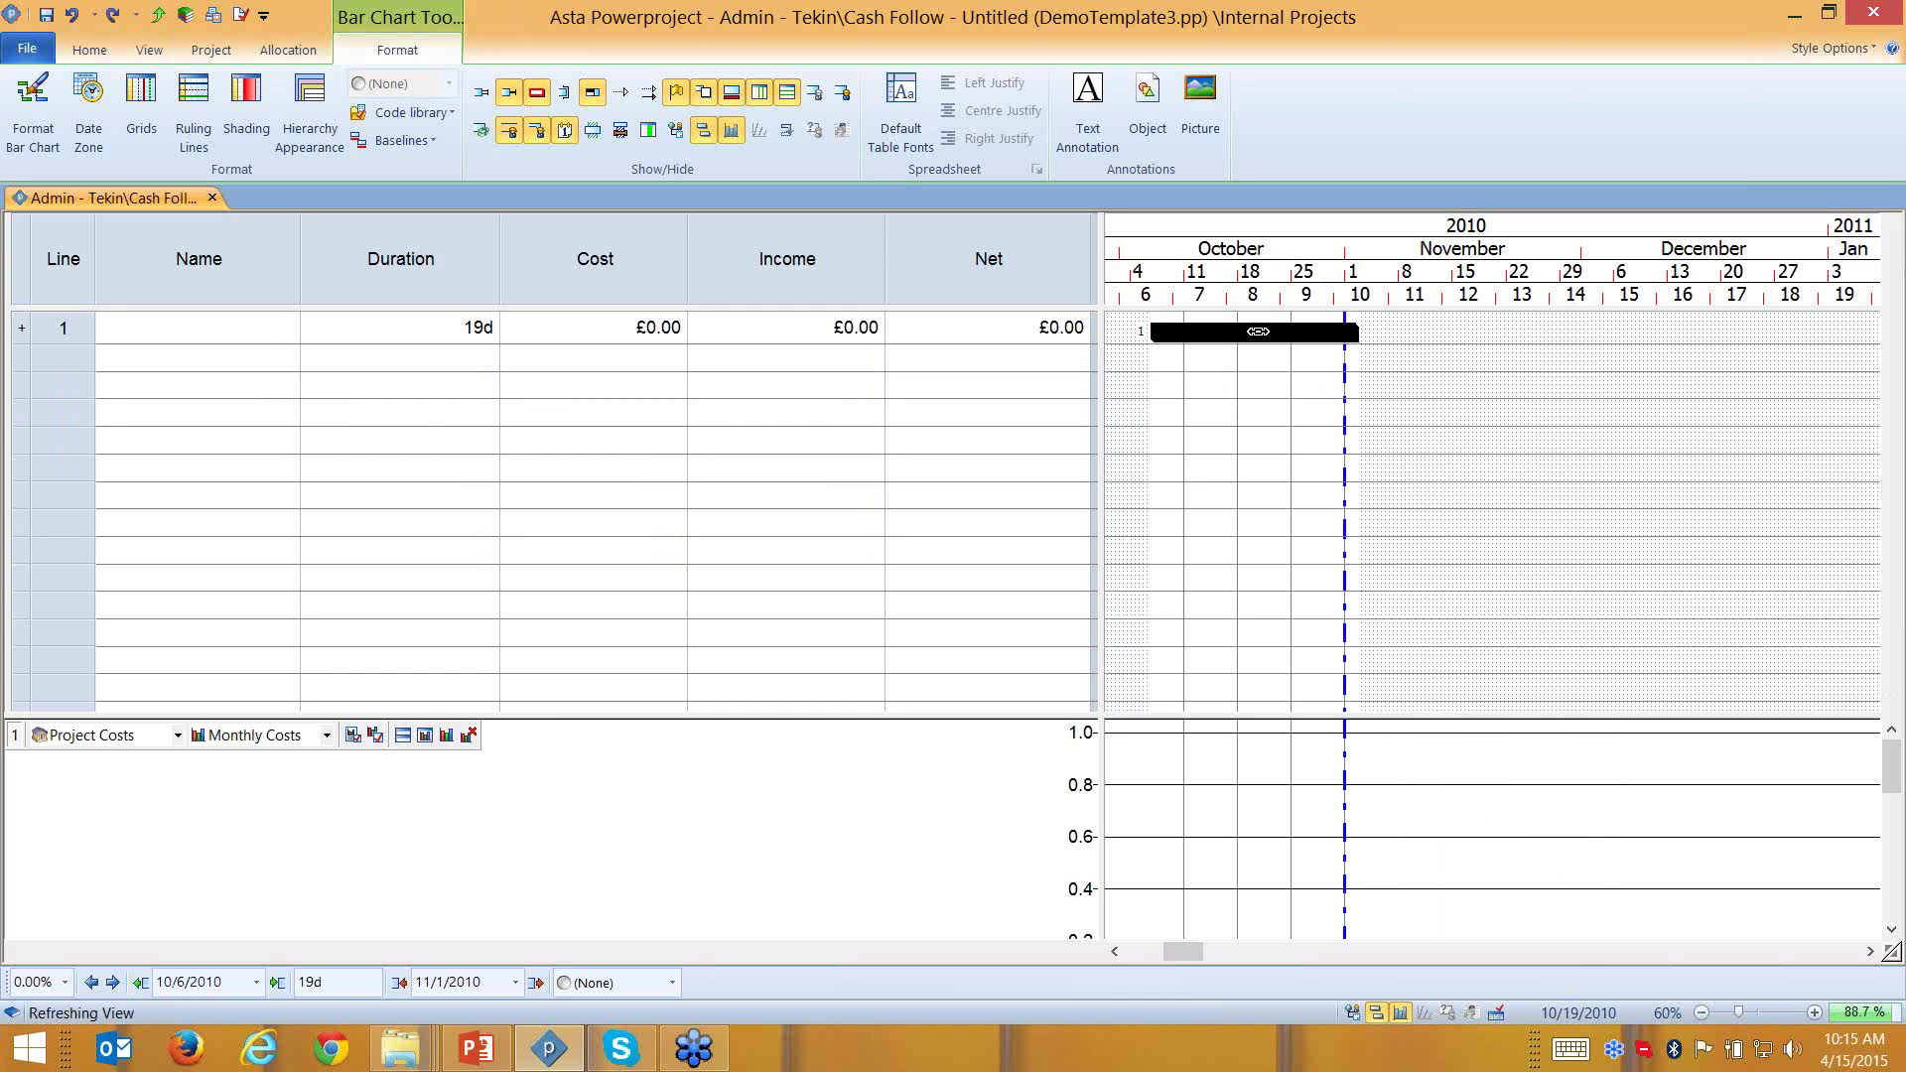
Name the first task Excavation and set its duration to 20d
{"action": "left_click", "coordinate": [244, 335]}
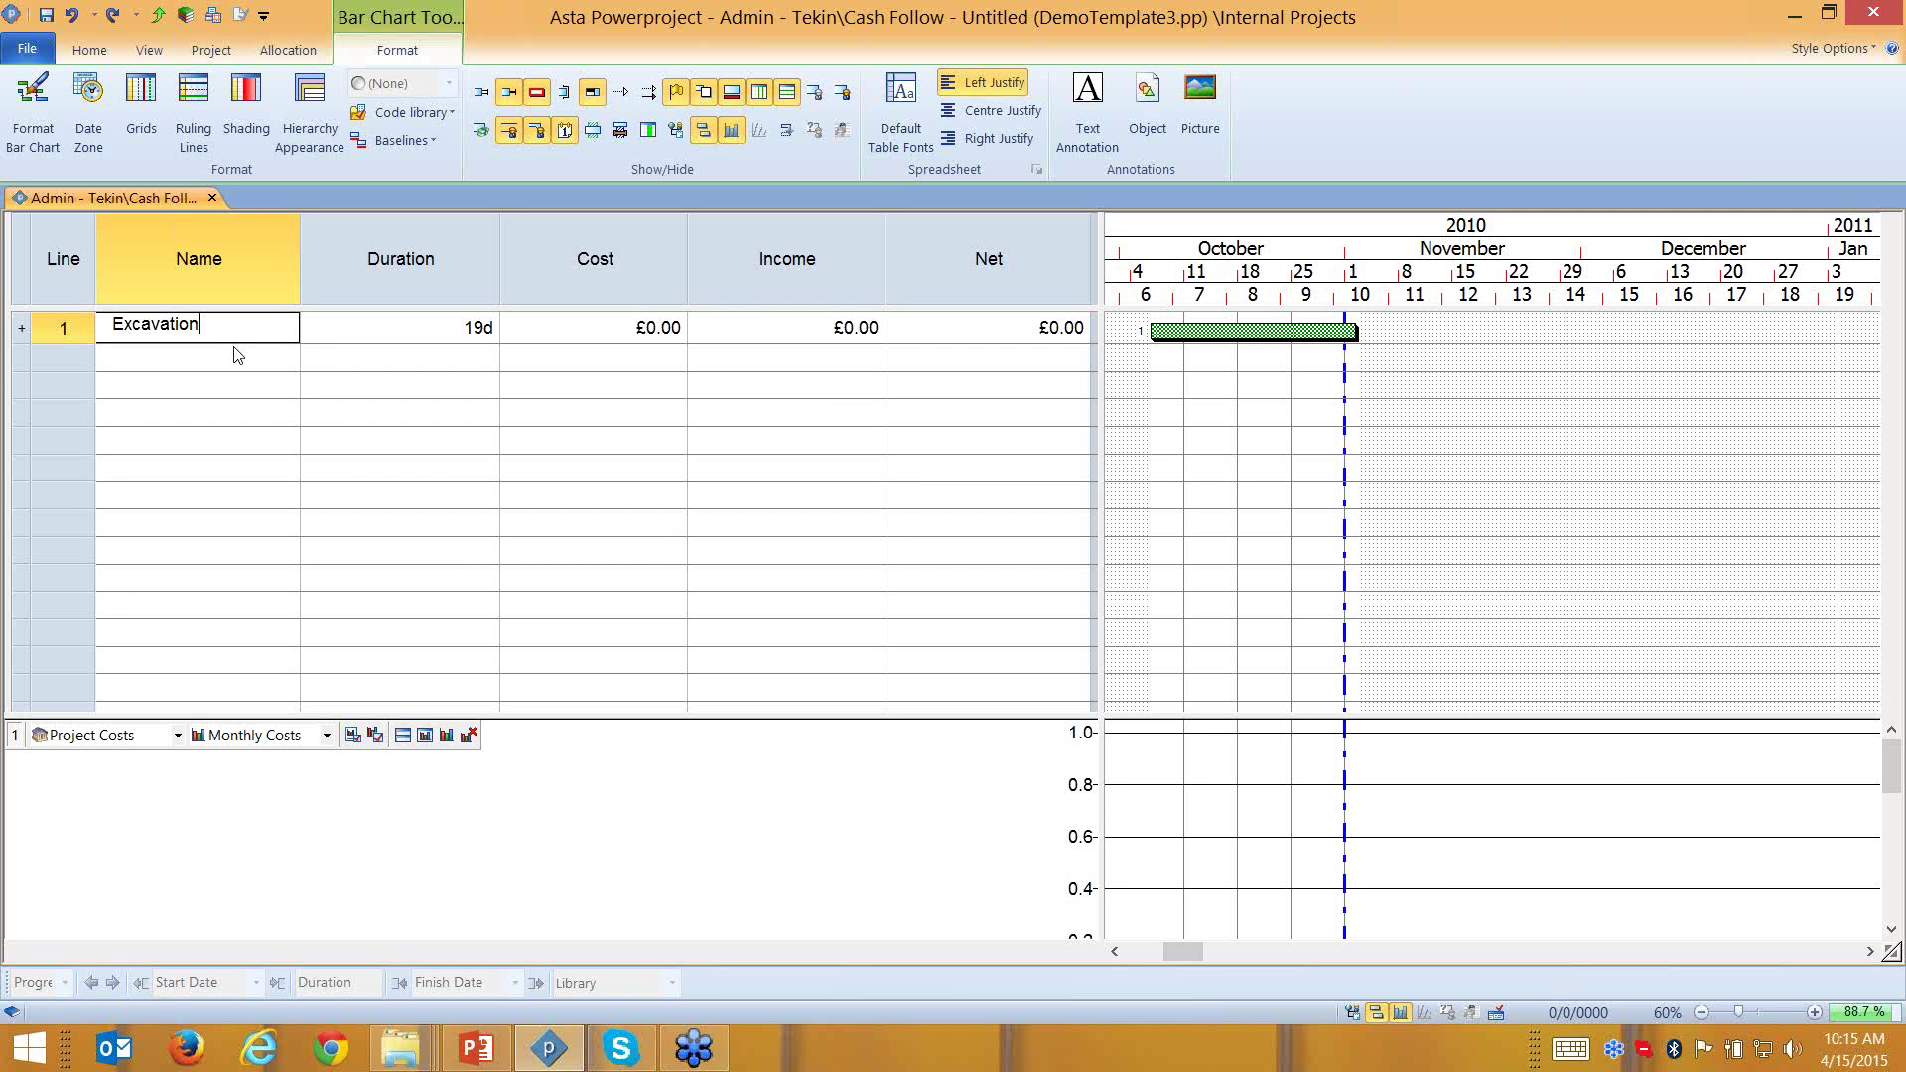
{"action": "left_click", "coordinate": [425, 323]}
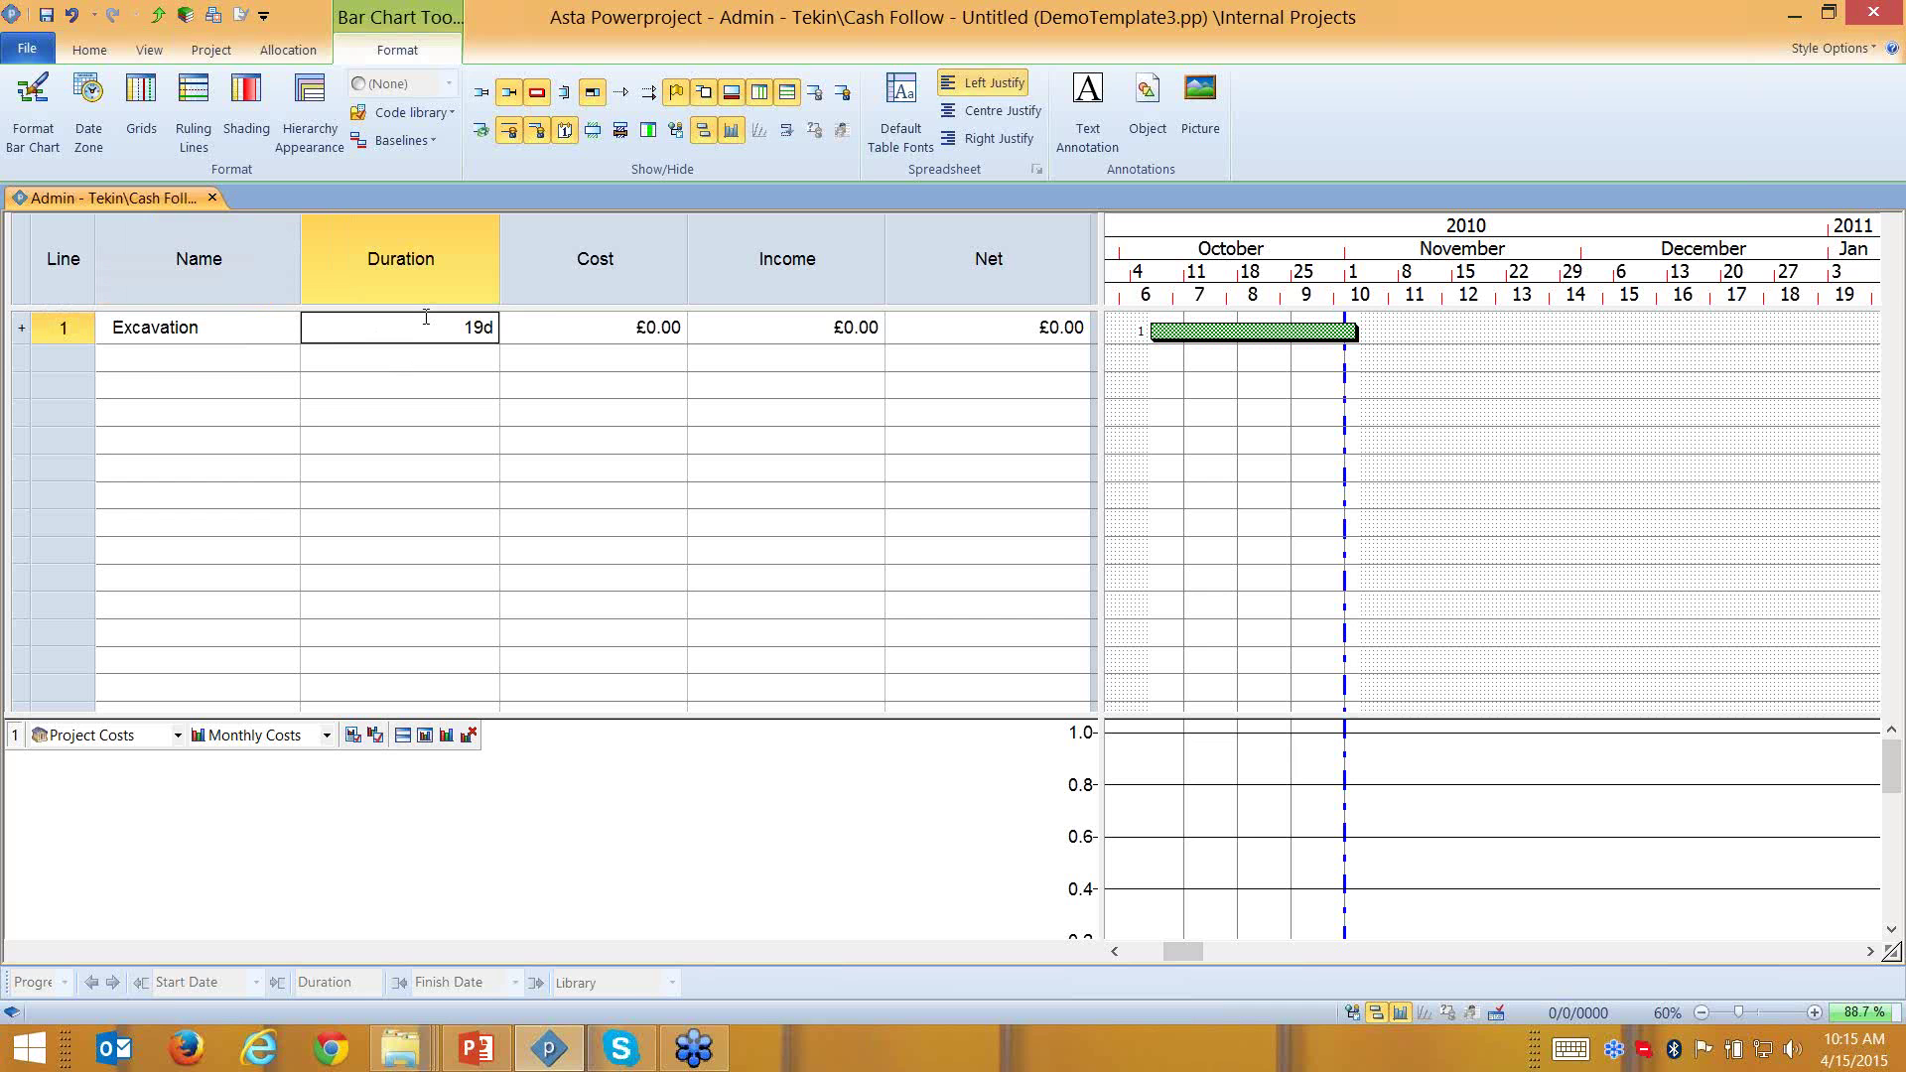
{"action": "type", "text": "20"}
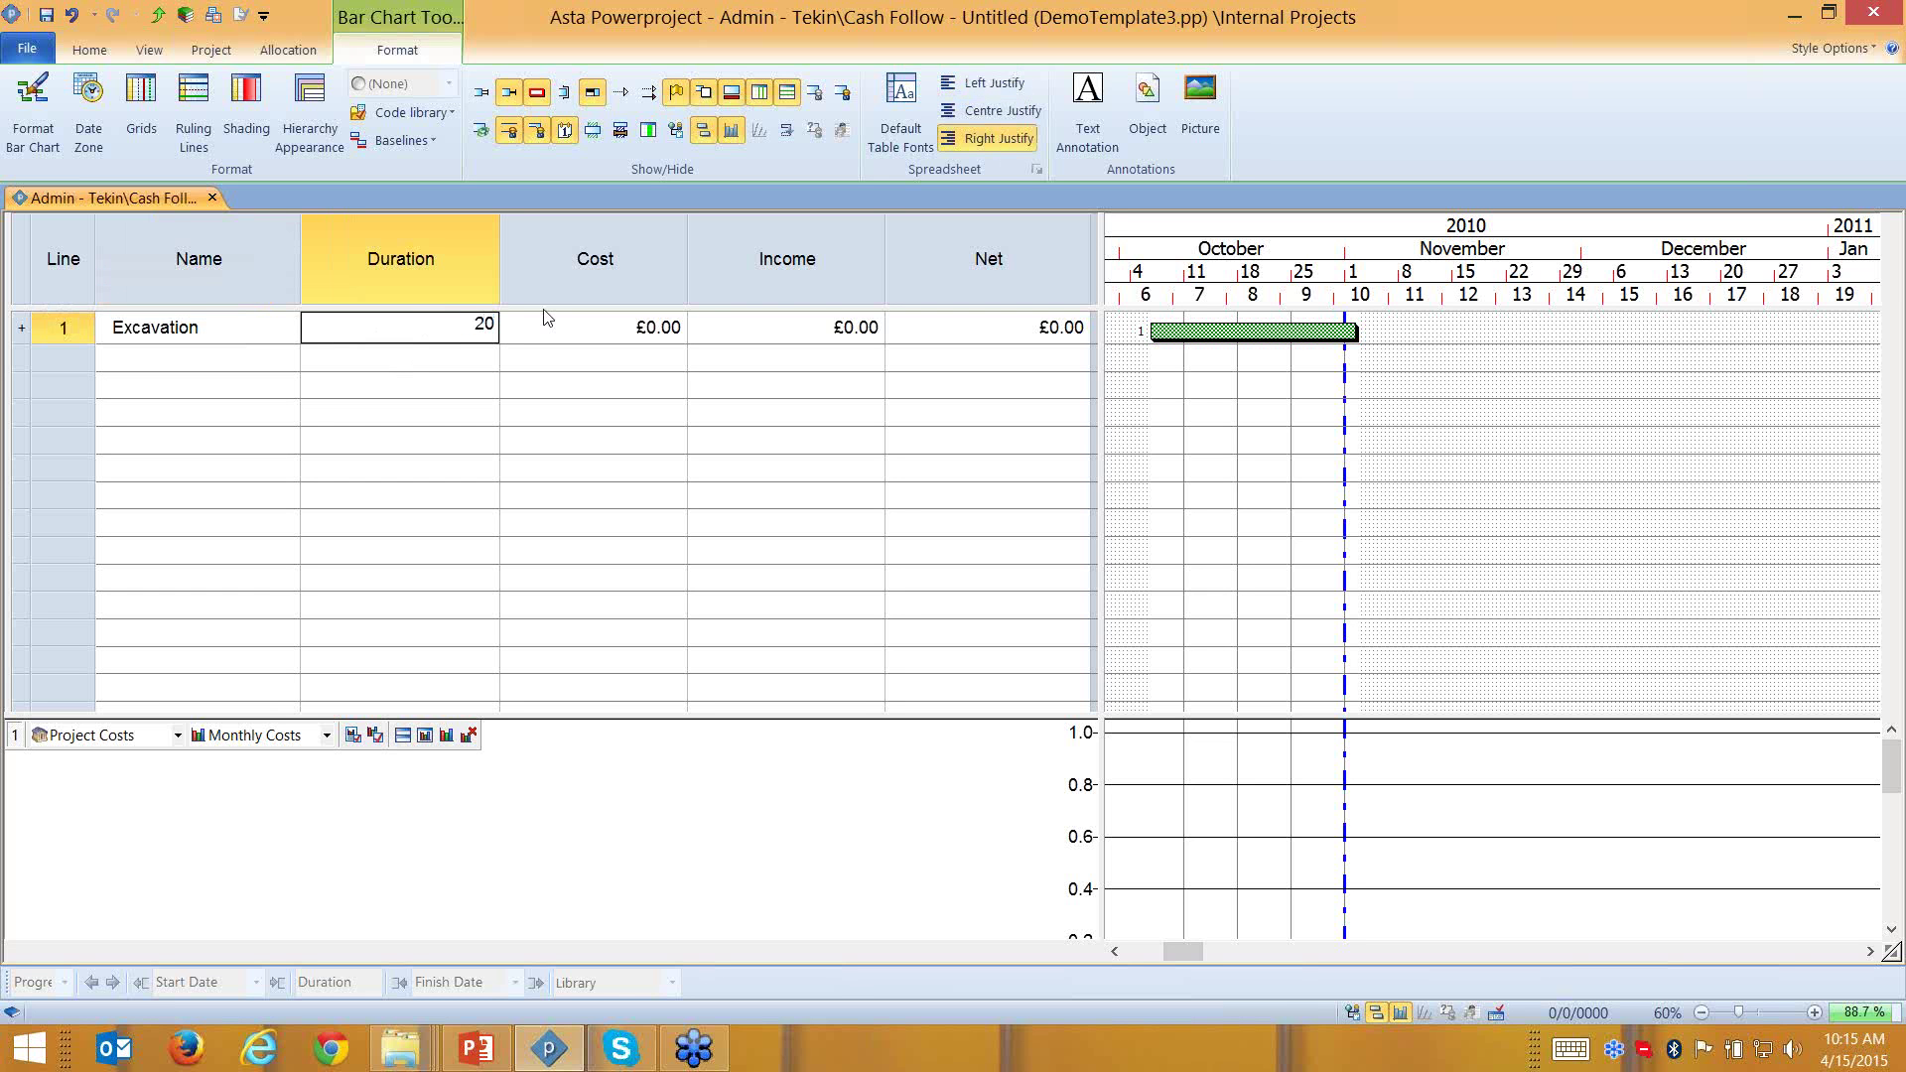
{"action": "type", "text": "d"}
{"action": "key", "text": "Return"}
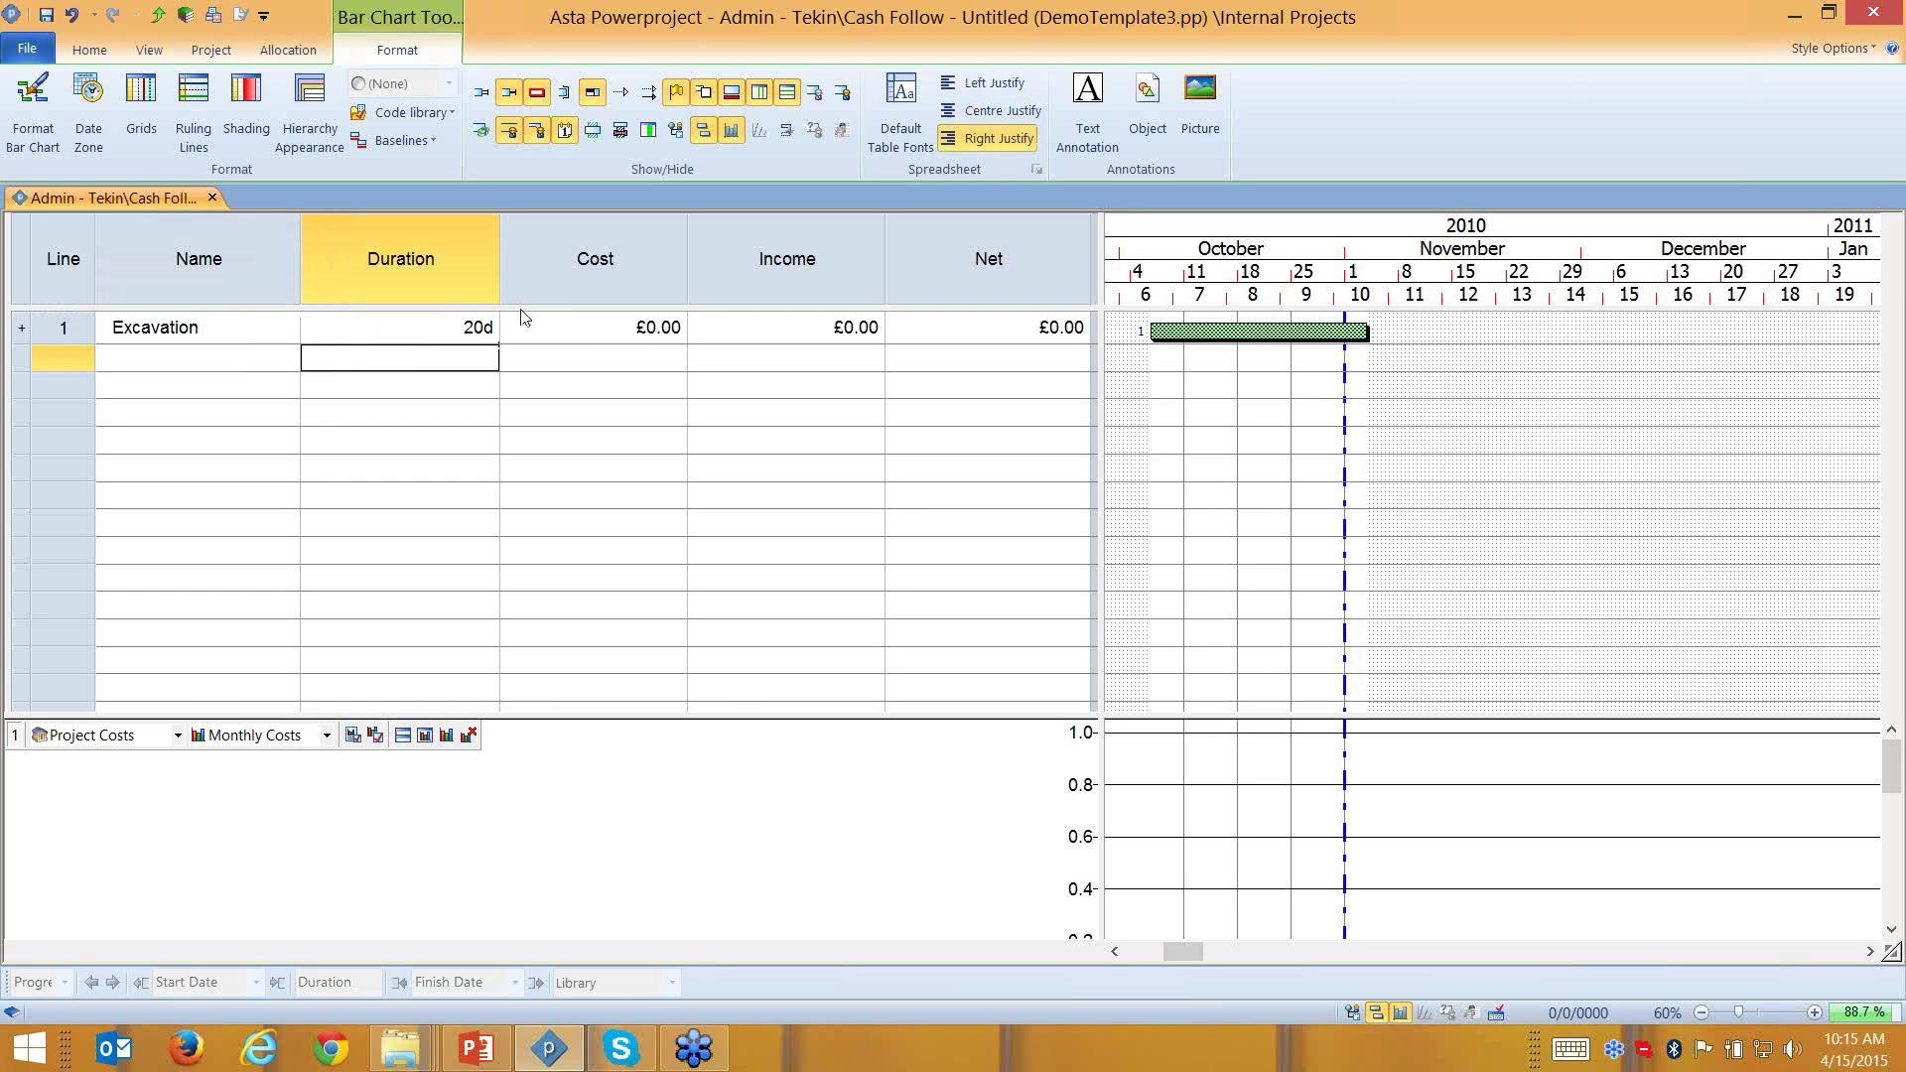
Set the cost of Excavation to £1,000
{"action": "left_click", "coordinate": [632, 338]}
{"action": "left_click", "coordinate": [635, 331]}
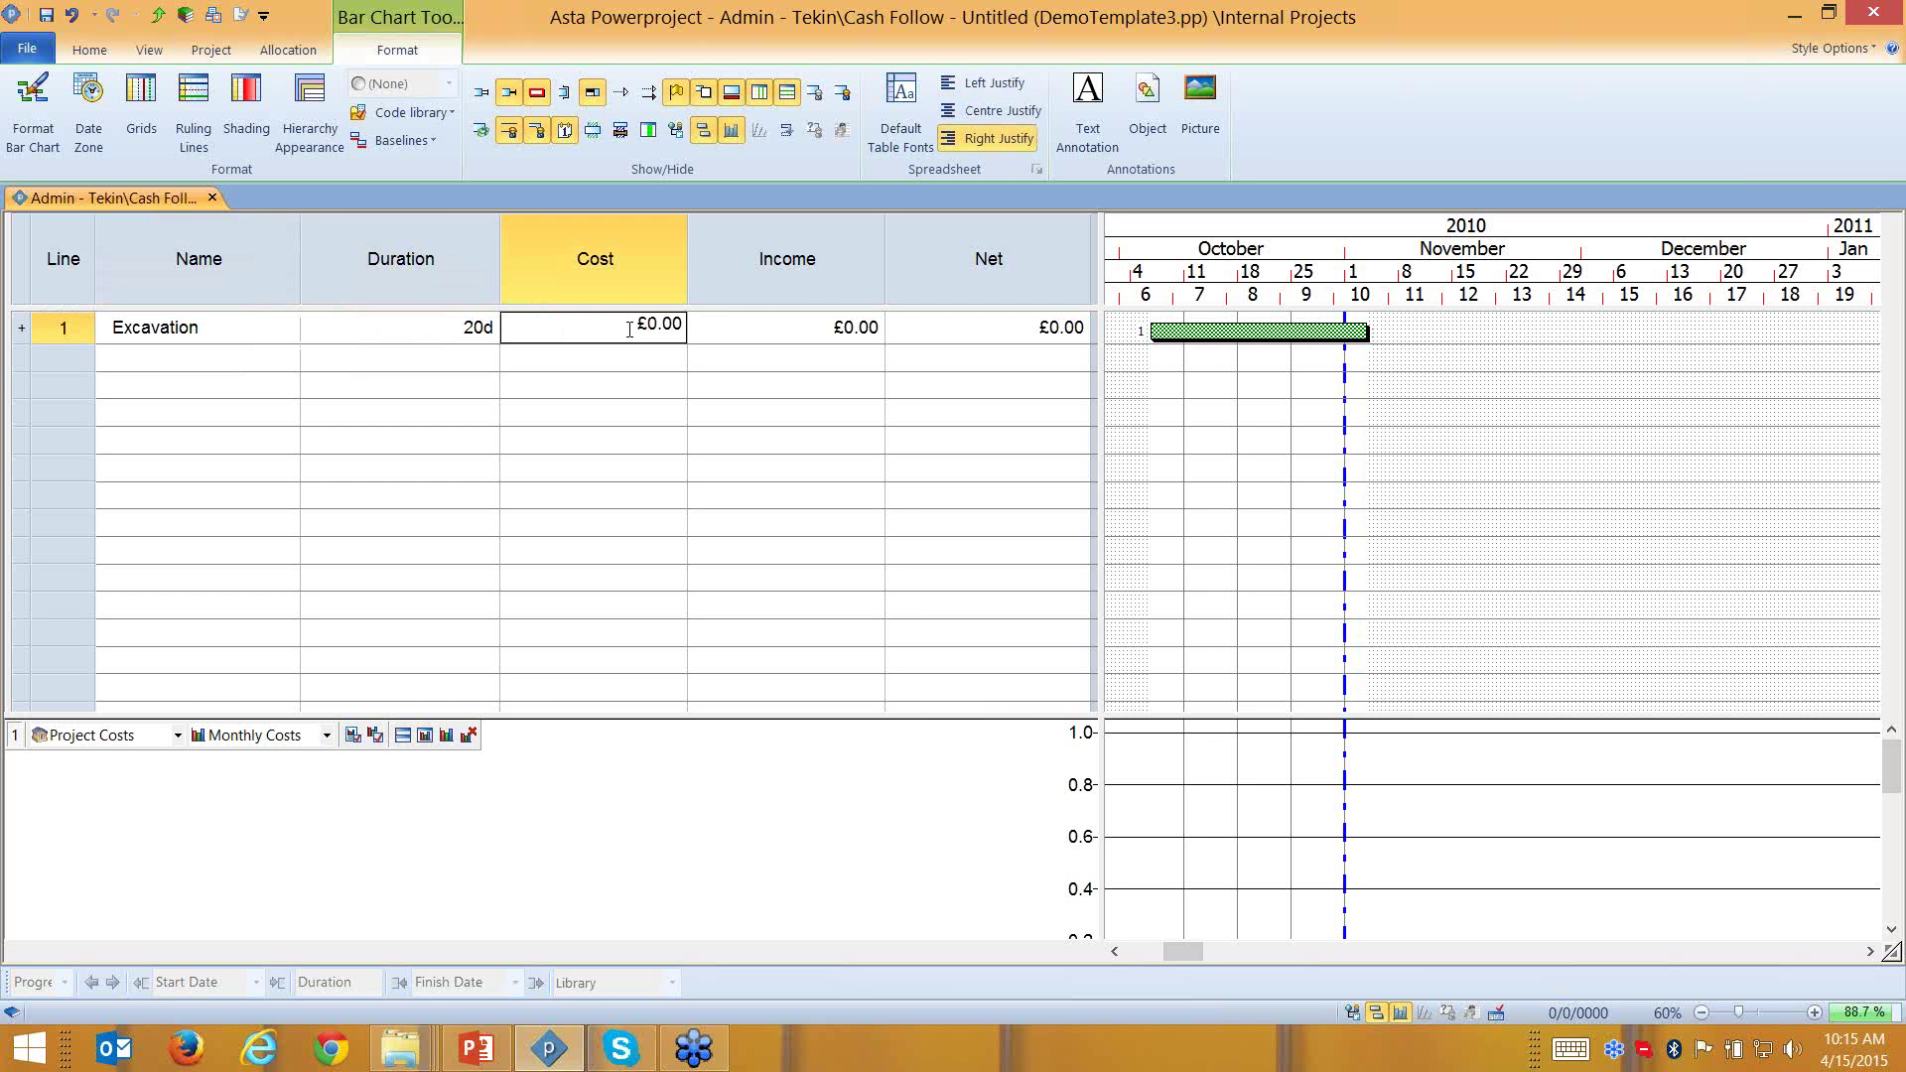
{"action": "left_click_drag", "start_coordinate": [637, 328], "coordinate": [691, 332]}
{"action": "type", "text": "10"}
{"action": "key", "text": "Return"}
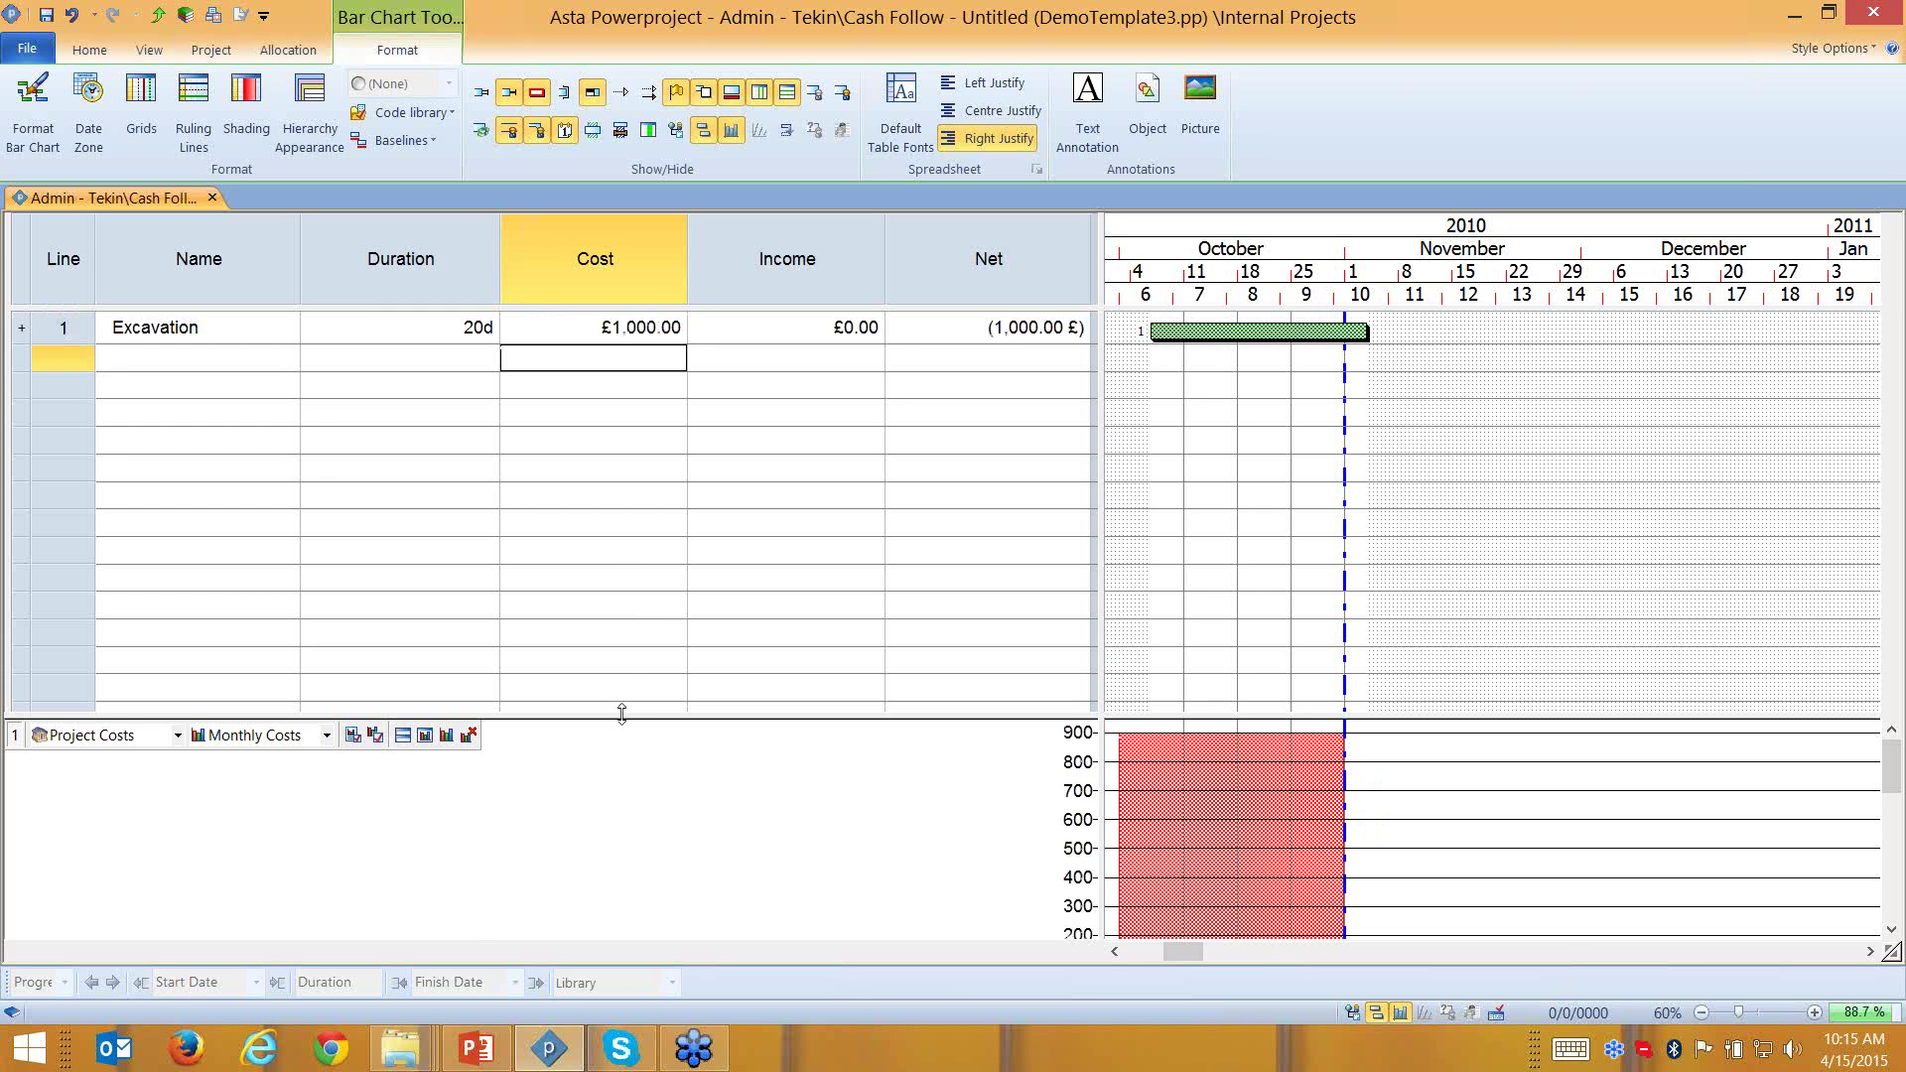
Enlarge the histogram area and remove the Cost and Income histograms below Project Costs
{"action": "left_click_drag", "start_coordinate": [621, 712], "coordinate": [629, 487]}
{"action": "left_click", "coordinate": [481, 827]}
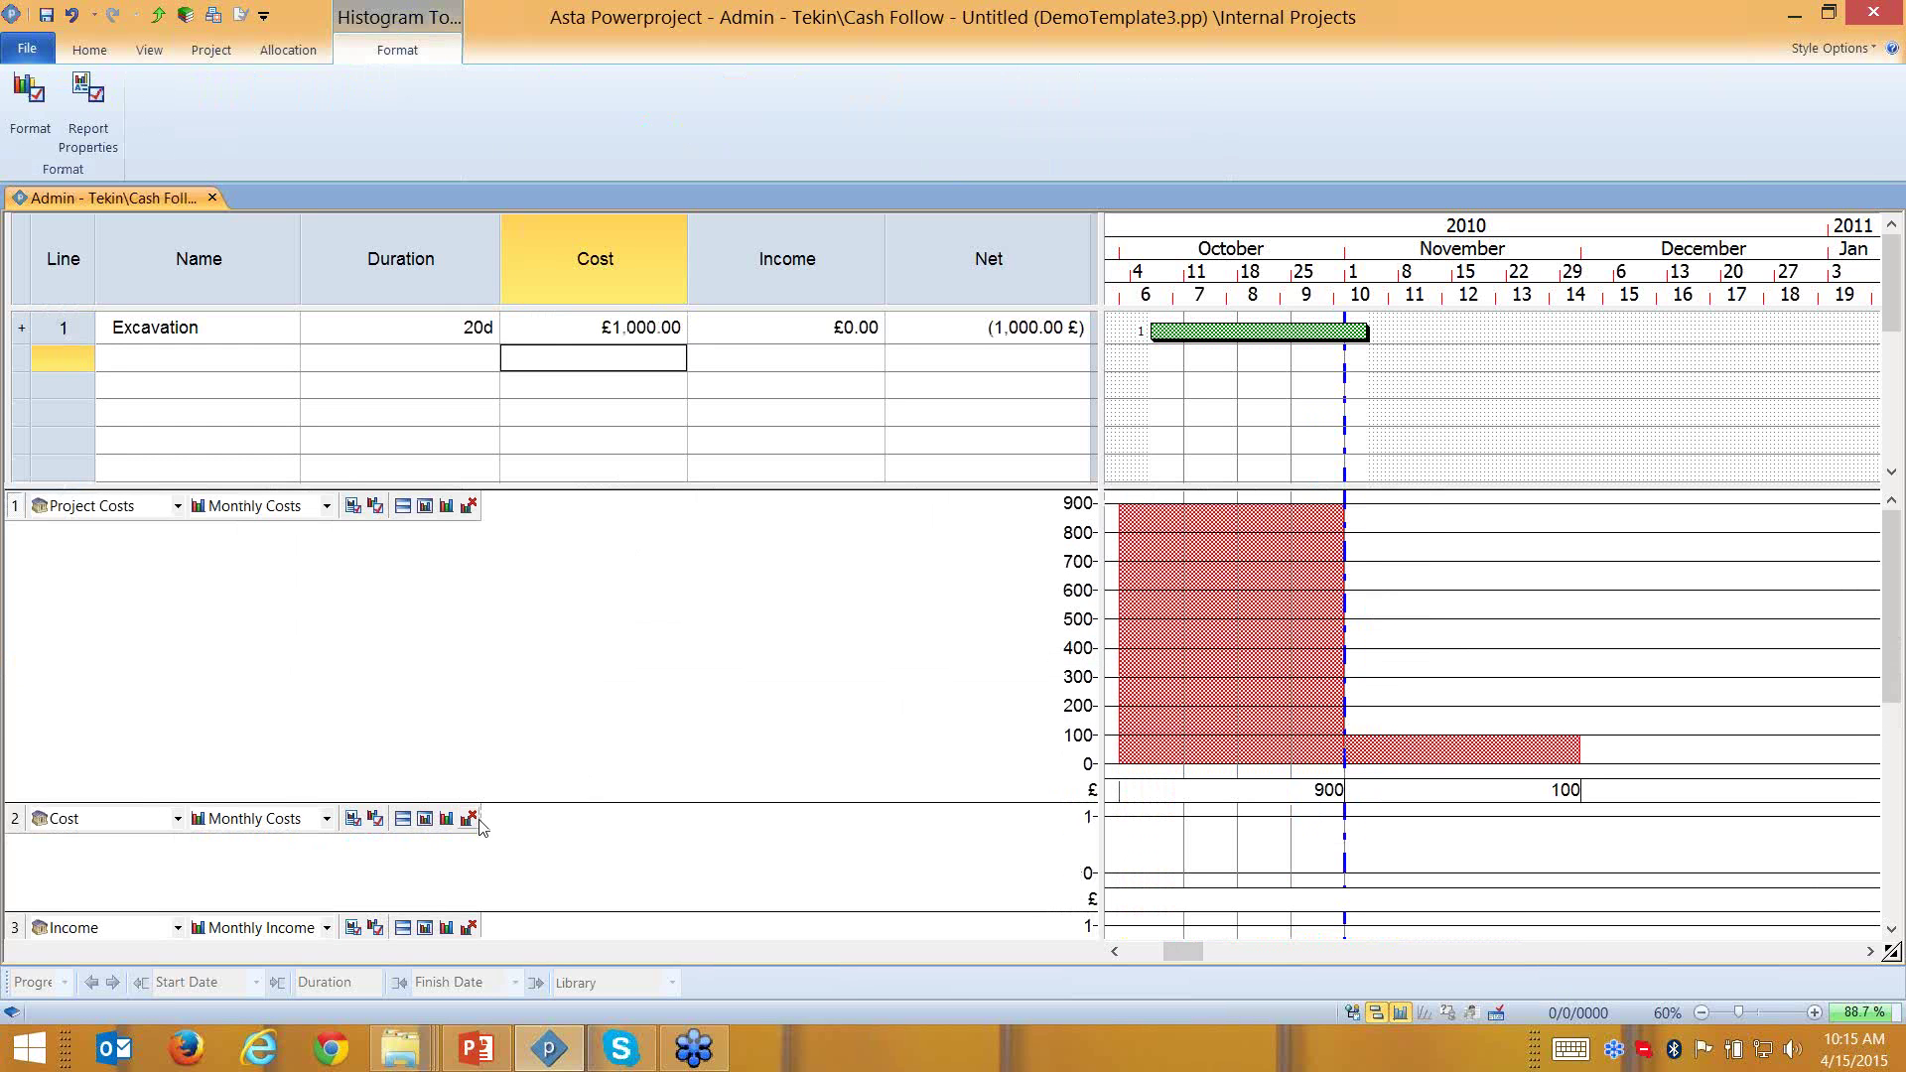
{"action": "left_click", "coordinate": [471, 820]}
{"action": "left_click", "coordinate": [472, 820]}
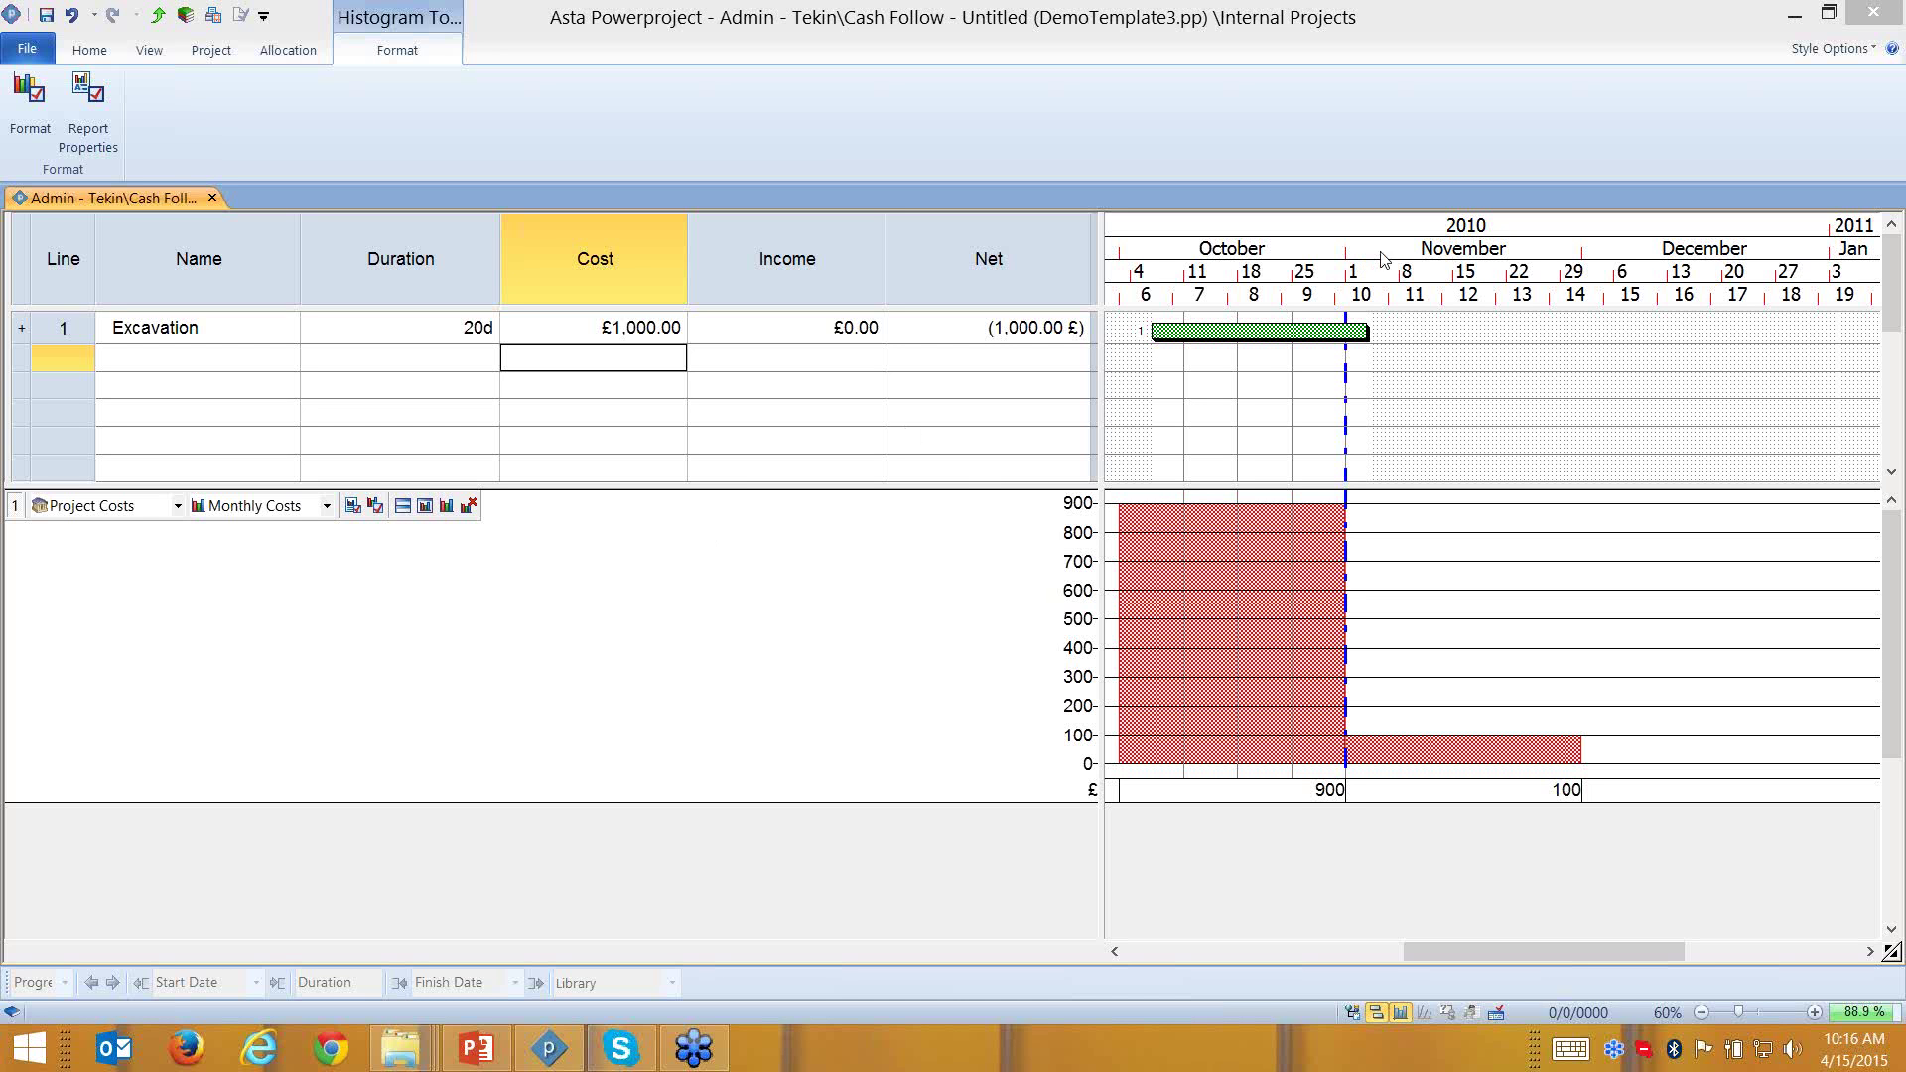
Highlight the Excavation bar and its cost value to relate them to the monthly costs histogram
{"action": "left_click", "coordinate": [1239, 333]}
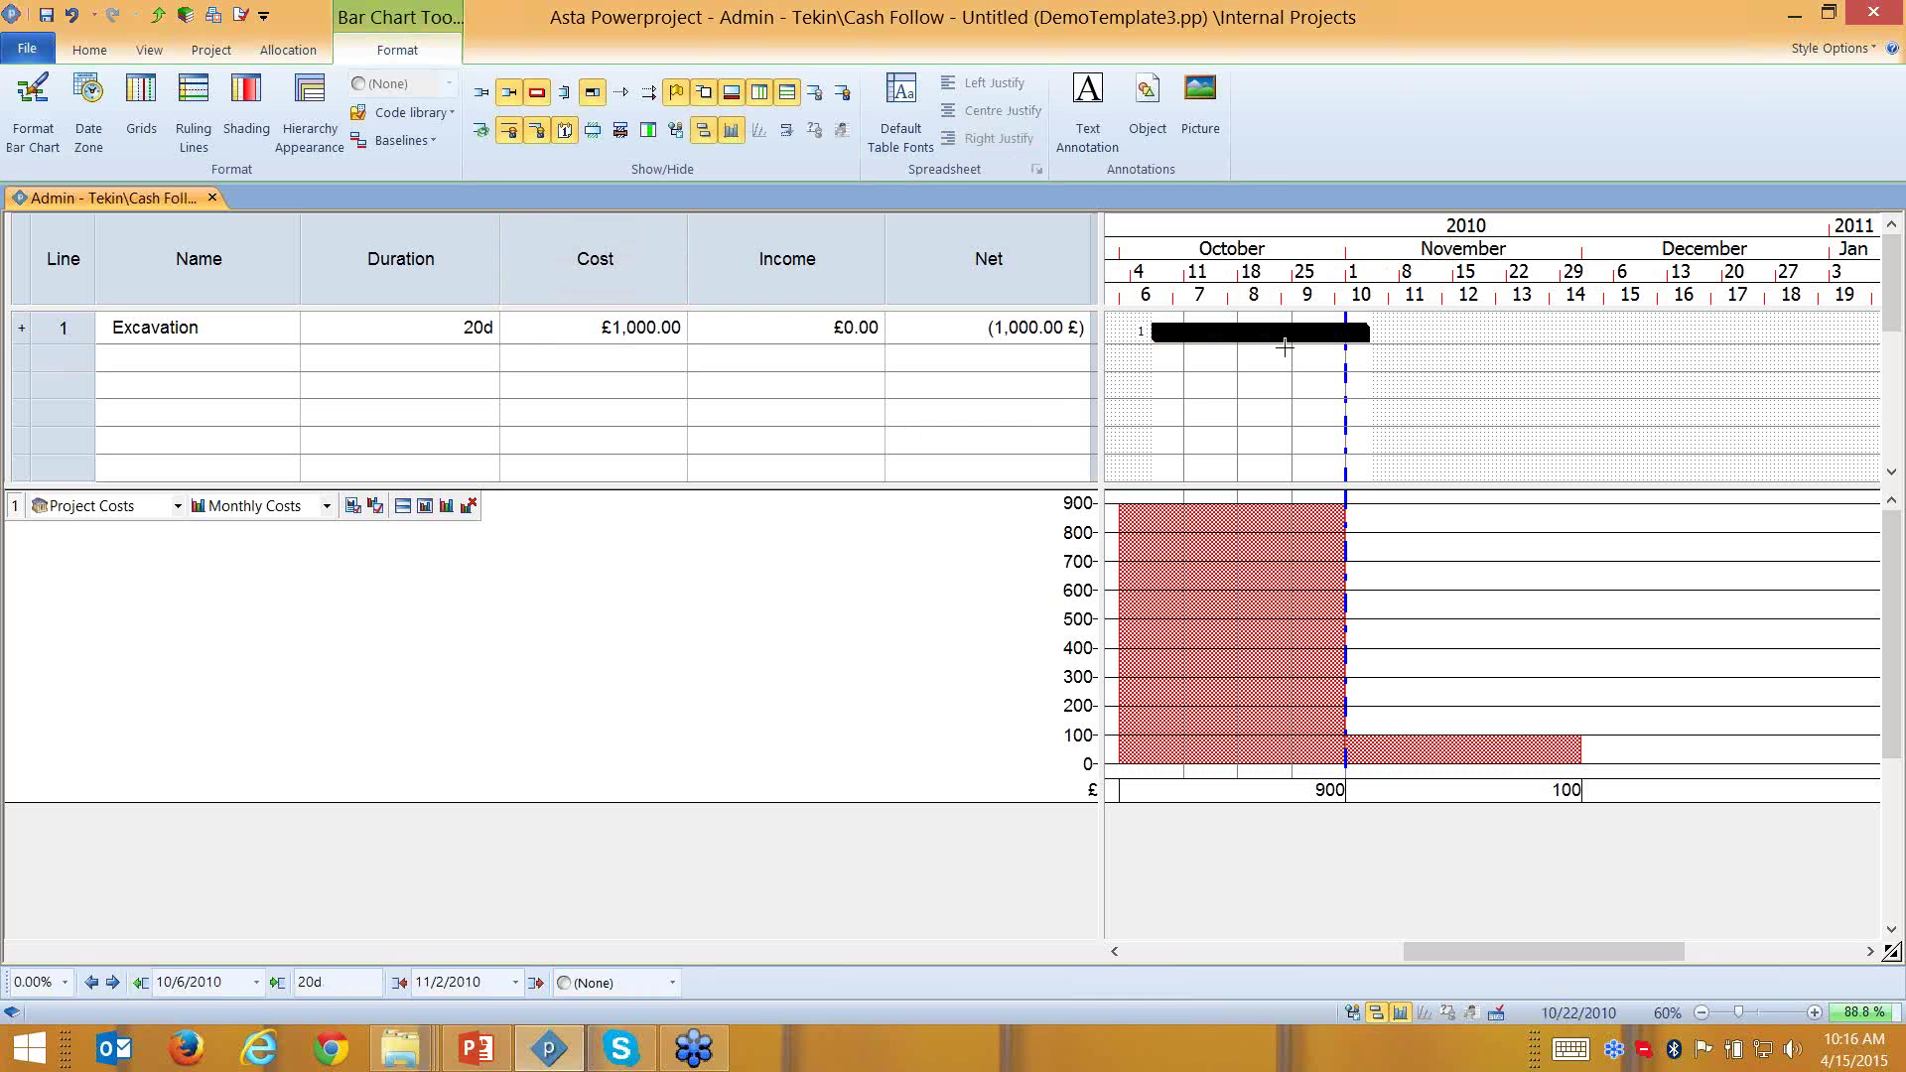
{"action": "left_click", "coordinate": [1285, 347]}
{"action": "left_click", "coordinate": [608, 324]}
{"action": "left_click_drag", "start_coordinate": [608, 325], "coordinate": [699, 327]}
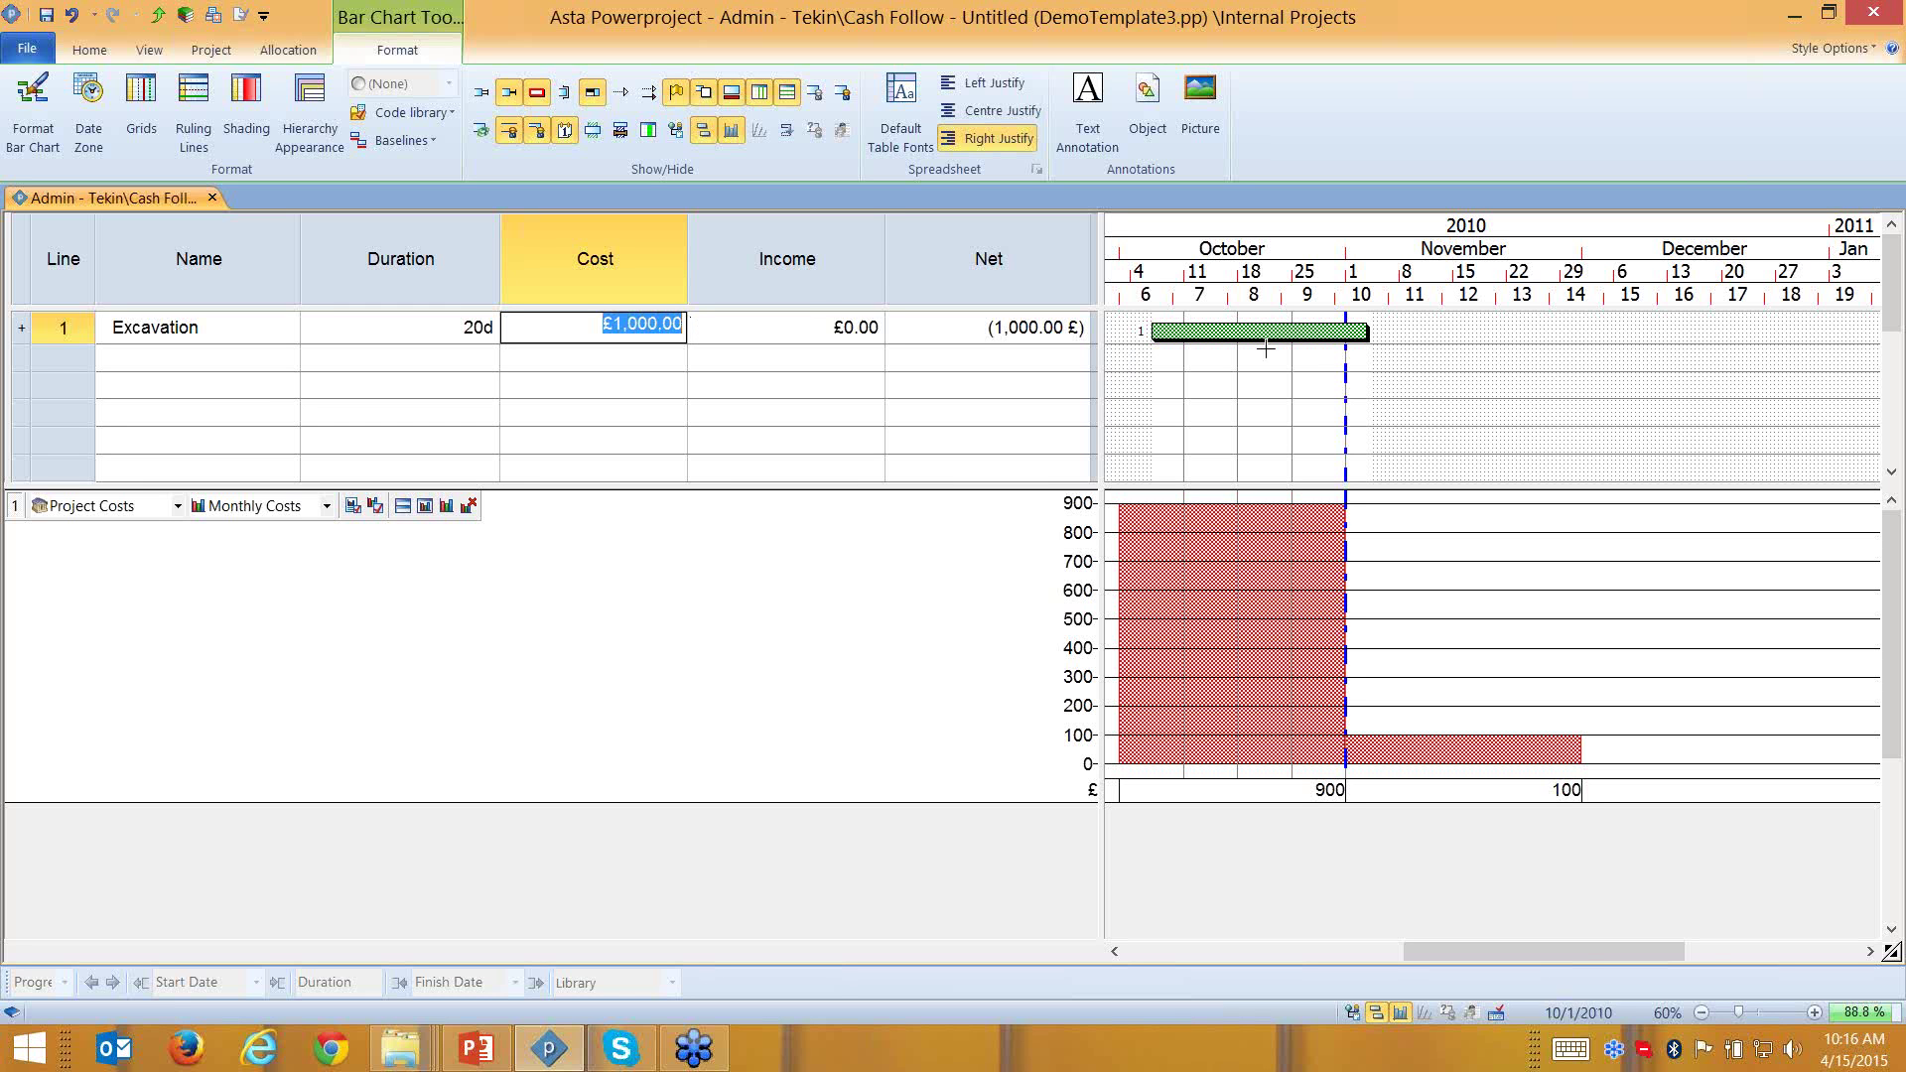
{"action": "key", "text": "Return"}
Stretch the Excavation bar to a 50-day duration and enlarge the bar chart area to compare the October and November costs
{"action": "left_click_drag", "start_coordinate": [1378, 331], "coordinate": [1691, 331]}
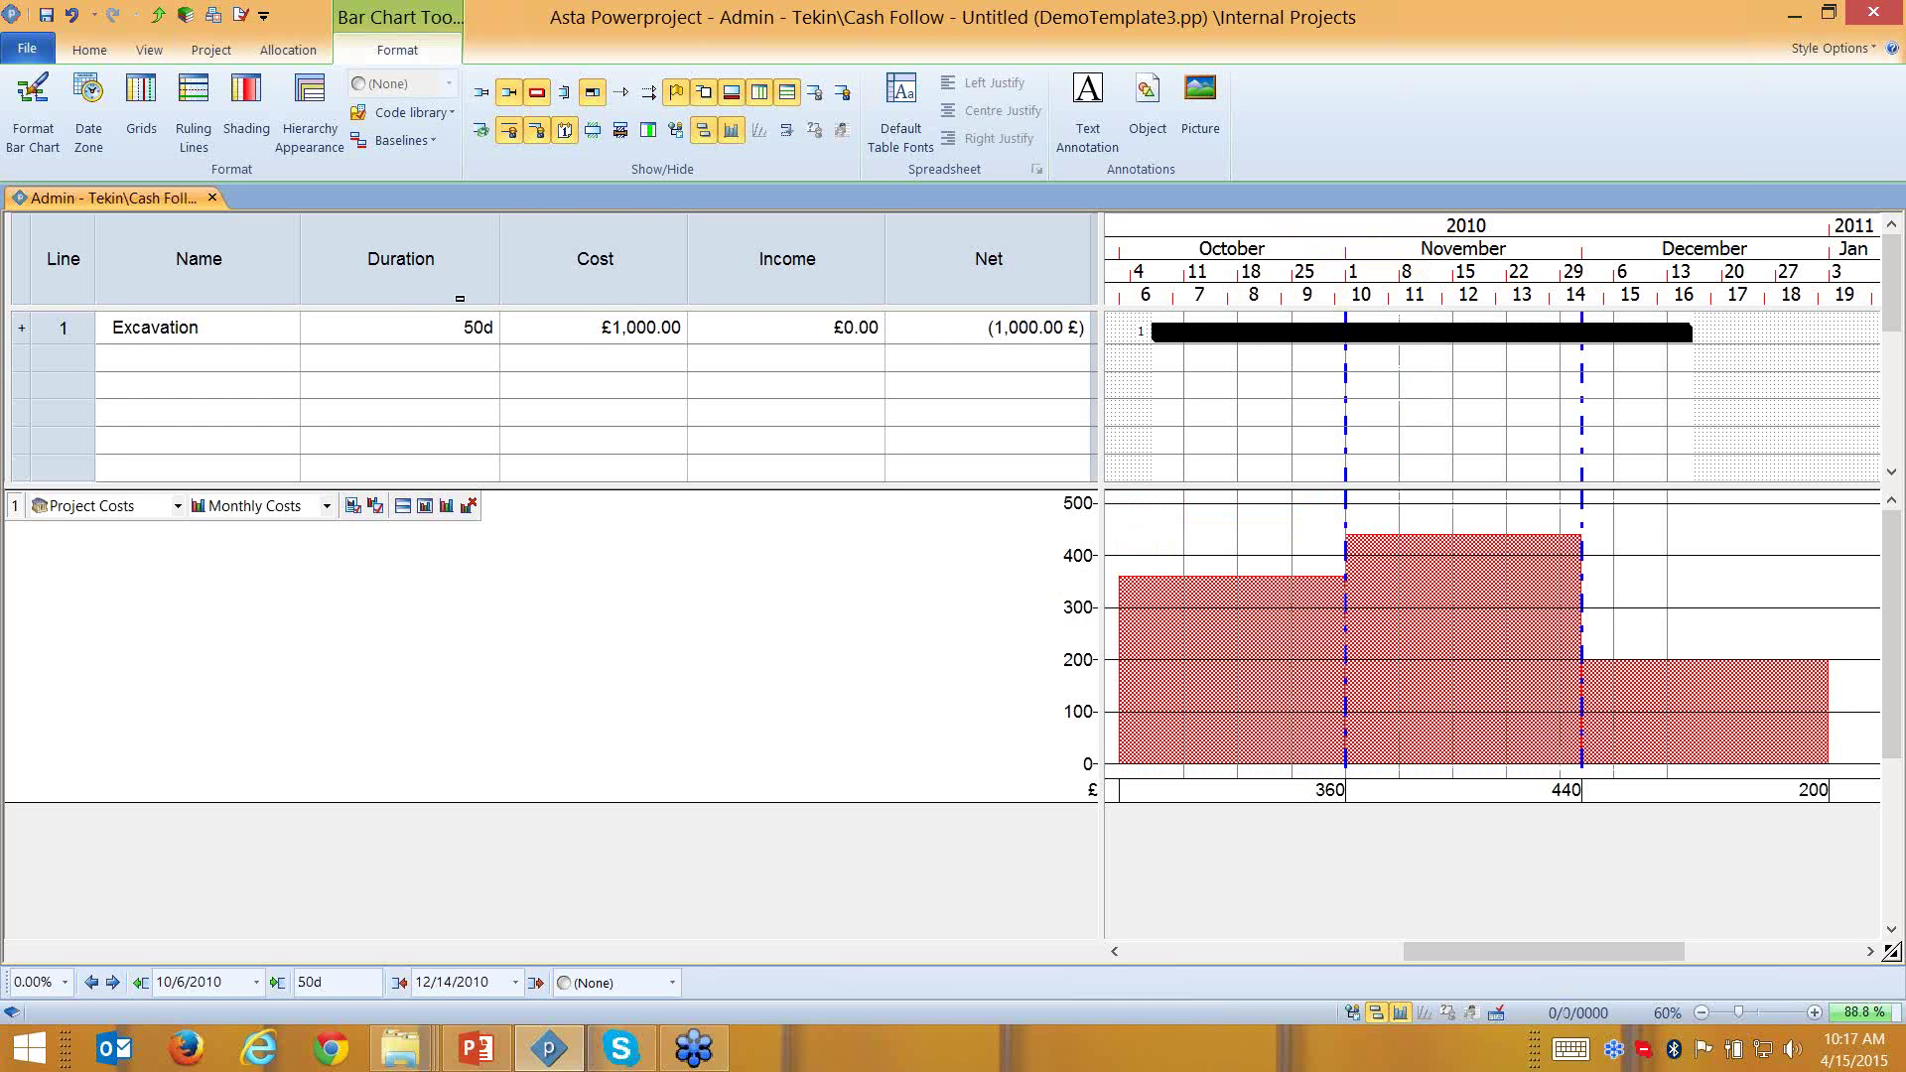
{"action": "left_click", "coordinate": [644, 331]}
{"action": "left_click_drag", "start_coordinate": [688, 488], "coordinate": [646, 599]}
{"action": "left_click", "coordinate": [611, 338]}
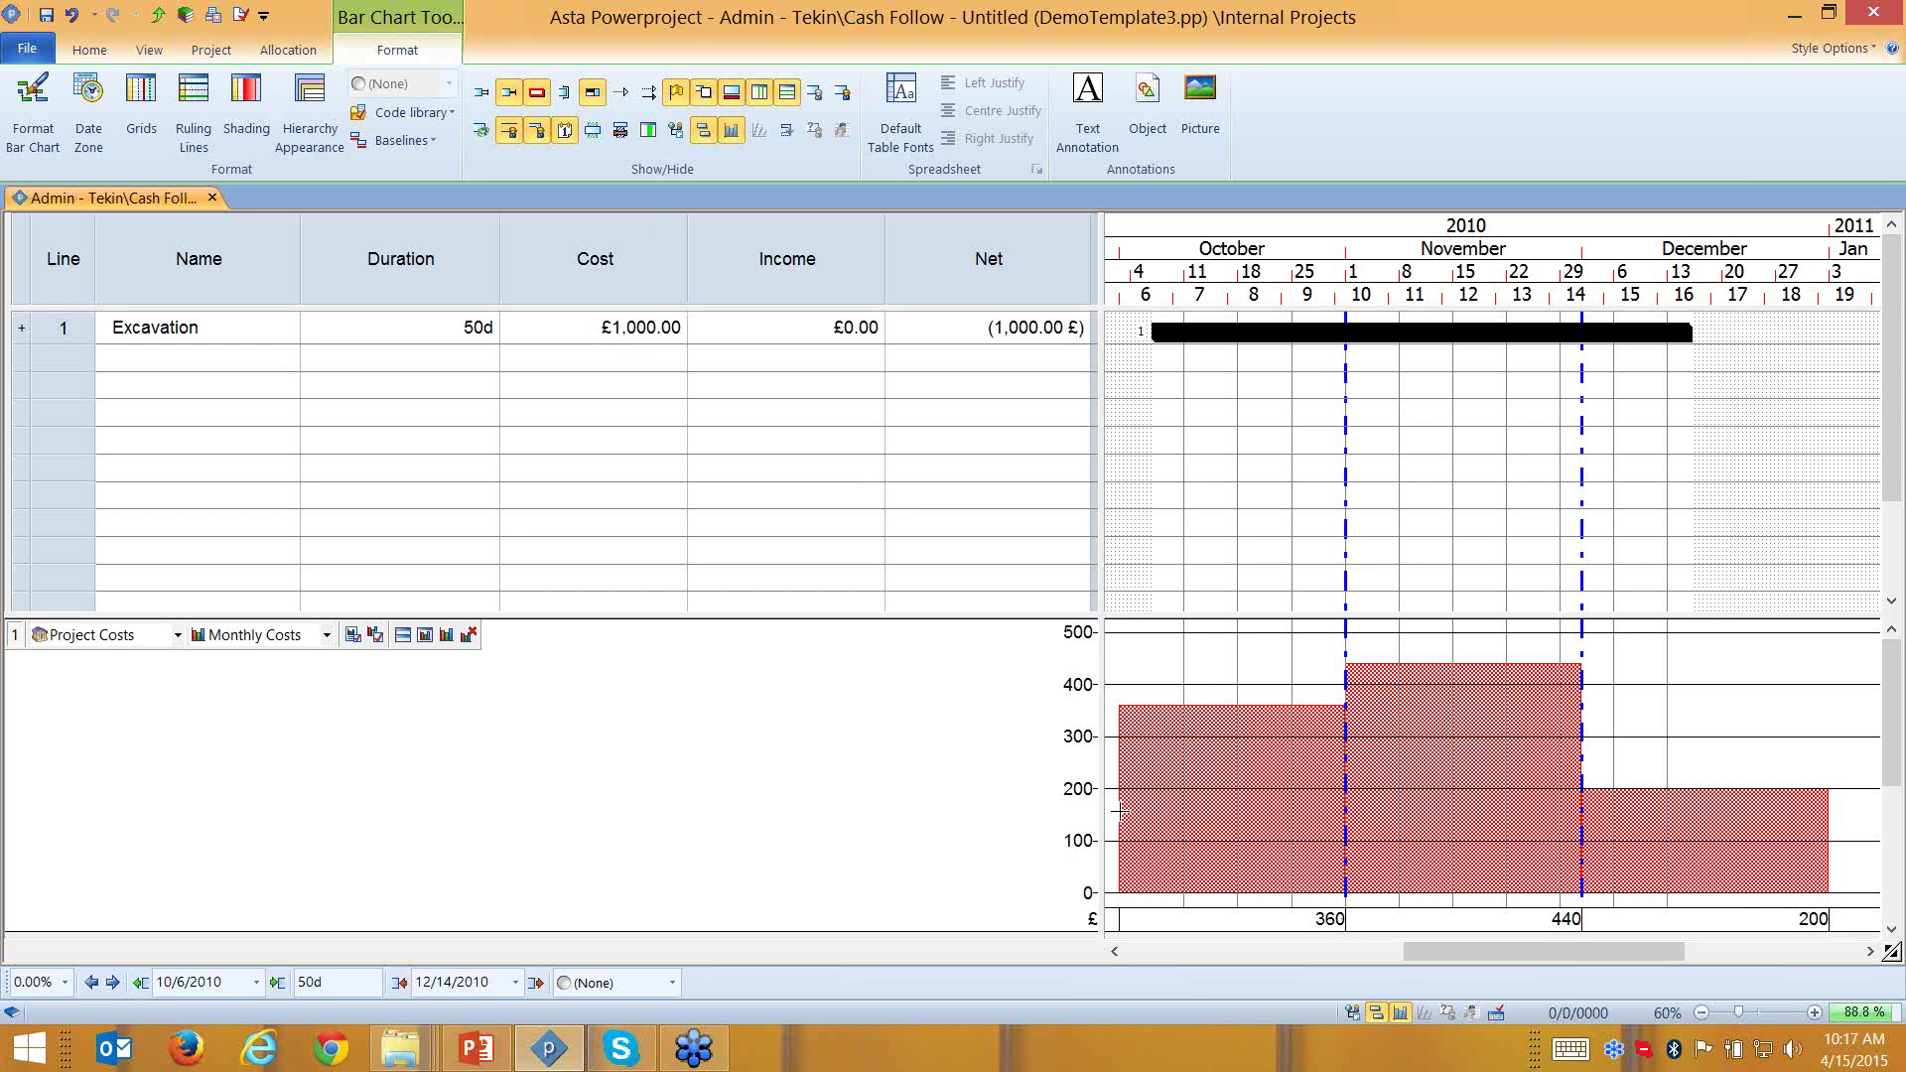
{"action": "left_click", "coordinate": [1330, 922]}
{"action": "left_click", "coordinate": [1566, 921]}
Delay Excavation one day at a time to a 10/13/2010 start, and move it back earlier day by day
{"action": "left_click", "coordinate": [111, 983]}
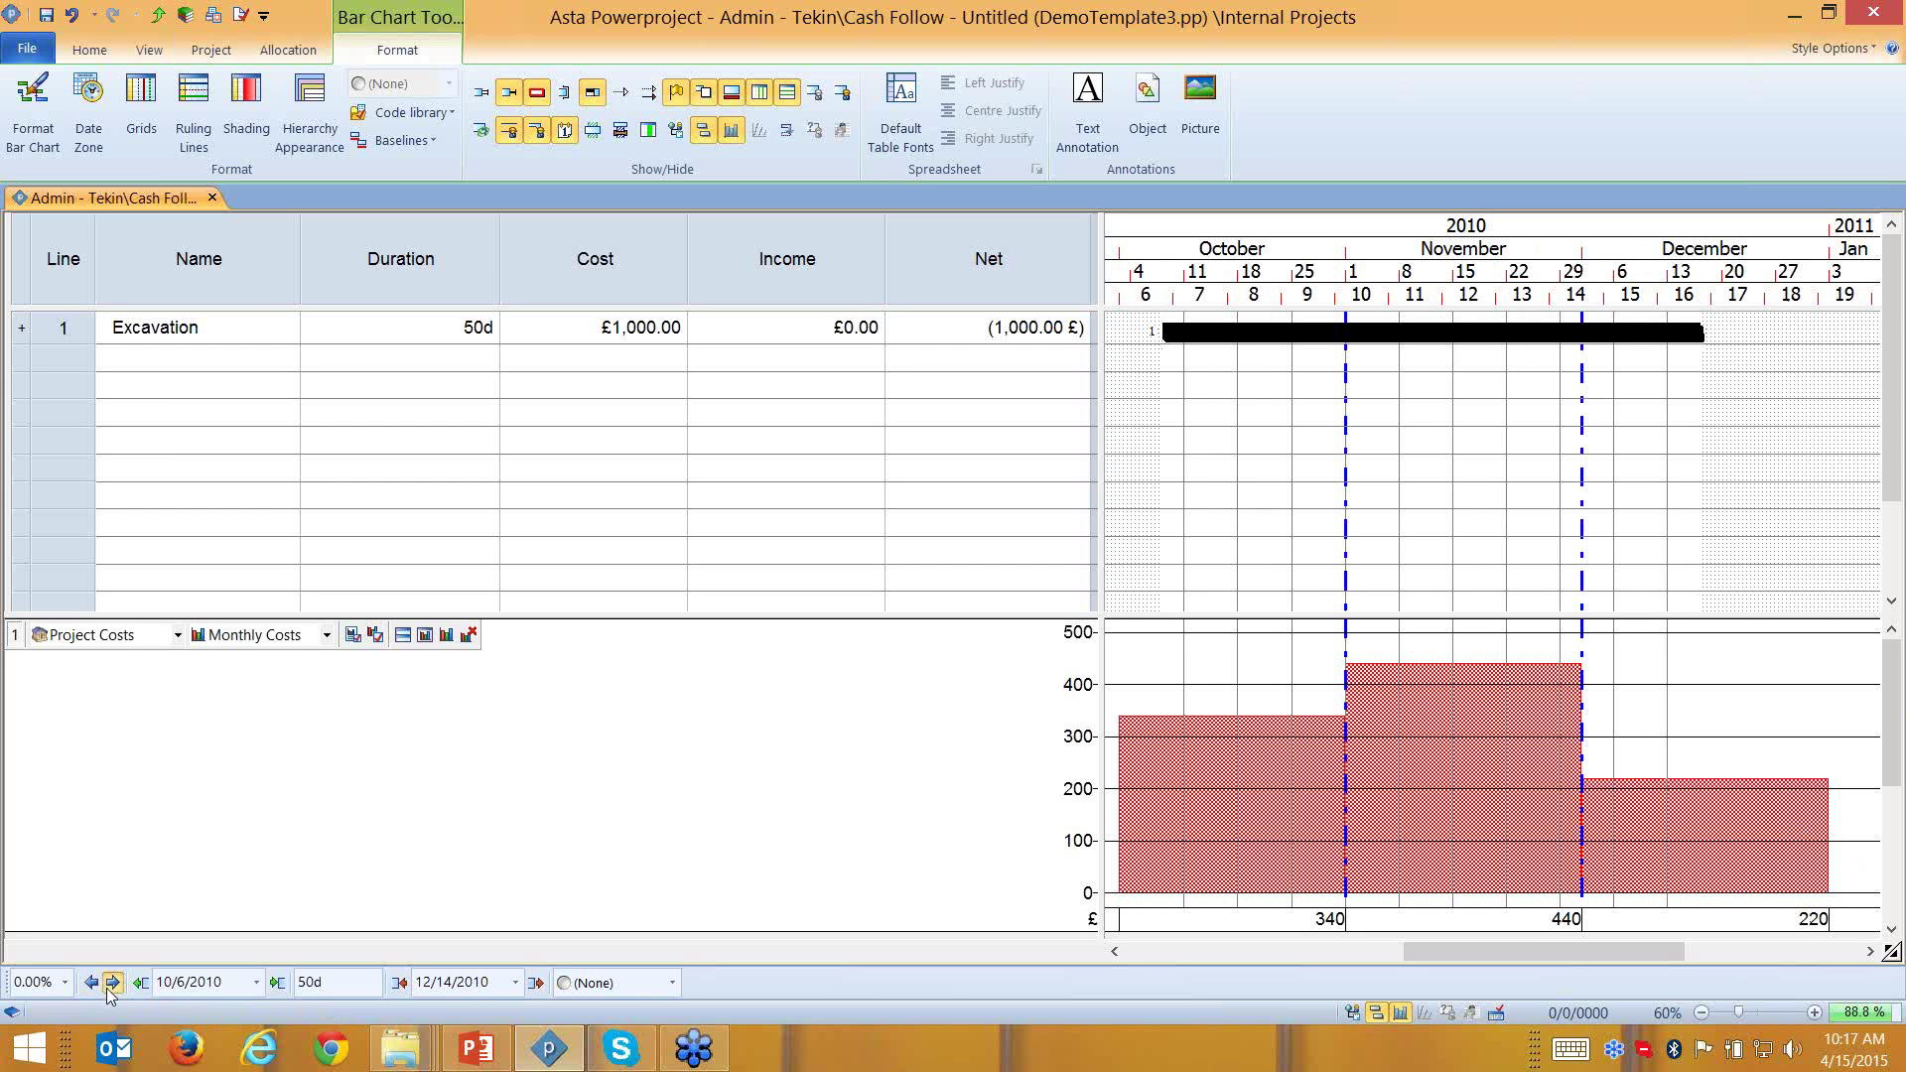
{"action": "left_click", "coordinate": [111, 983]}
{"action": "left_click", "coordinate": [111, 983]}
{"action": "left_click", "coordinate": [111, 983]}
{"action": "left_click", "coordinate": [111, 983]}
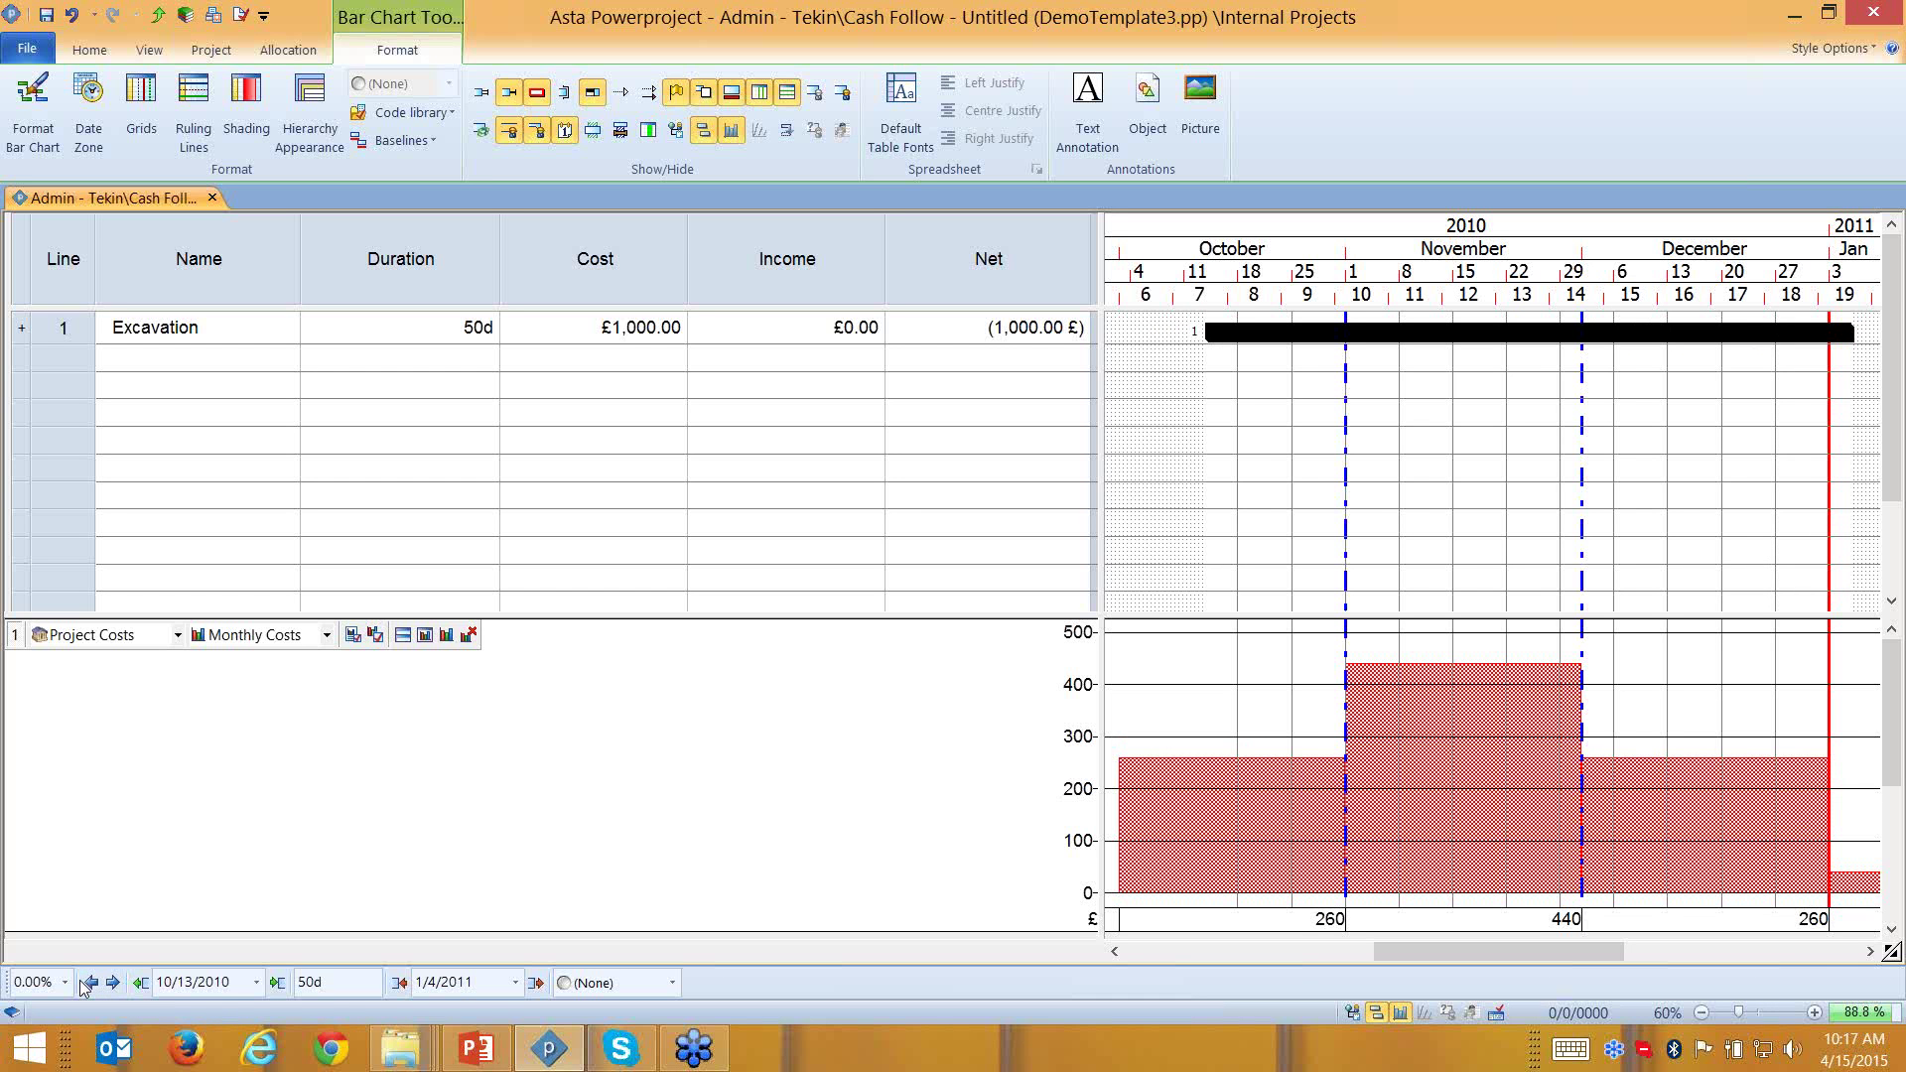
{"action": "left_click", "coordinate": [89, 983]}
{"action": "left_click", "coordinate": [89, 983]}
{"action": "left_click", "coordinate": [89, 982]}
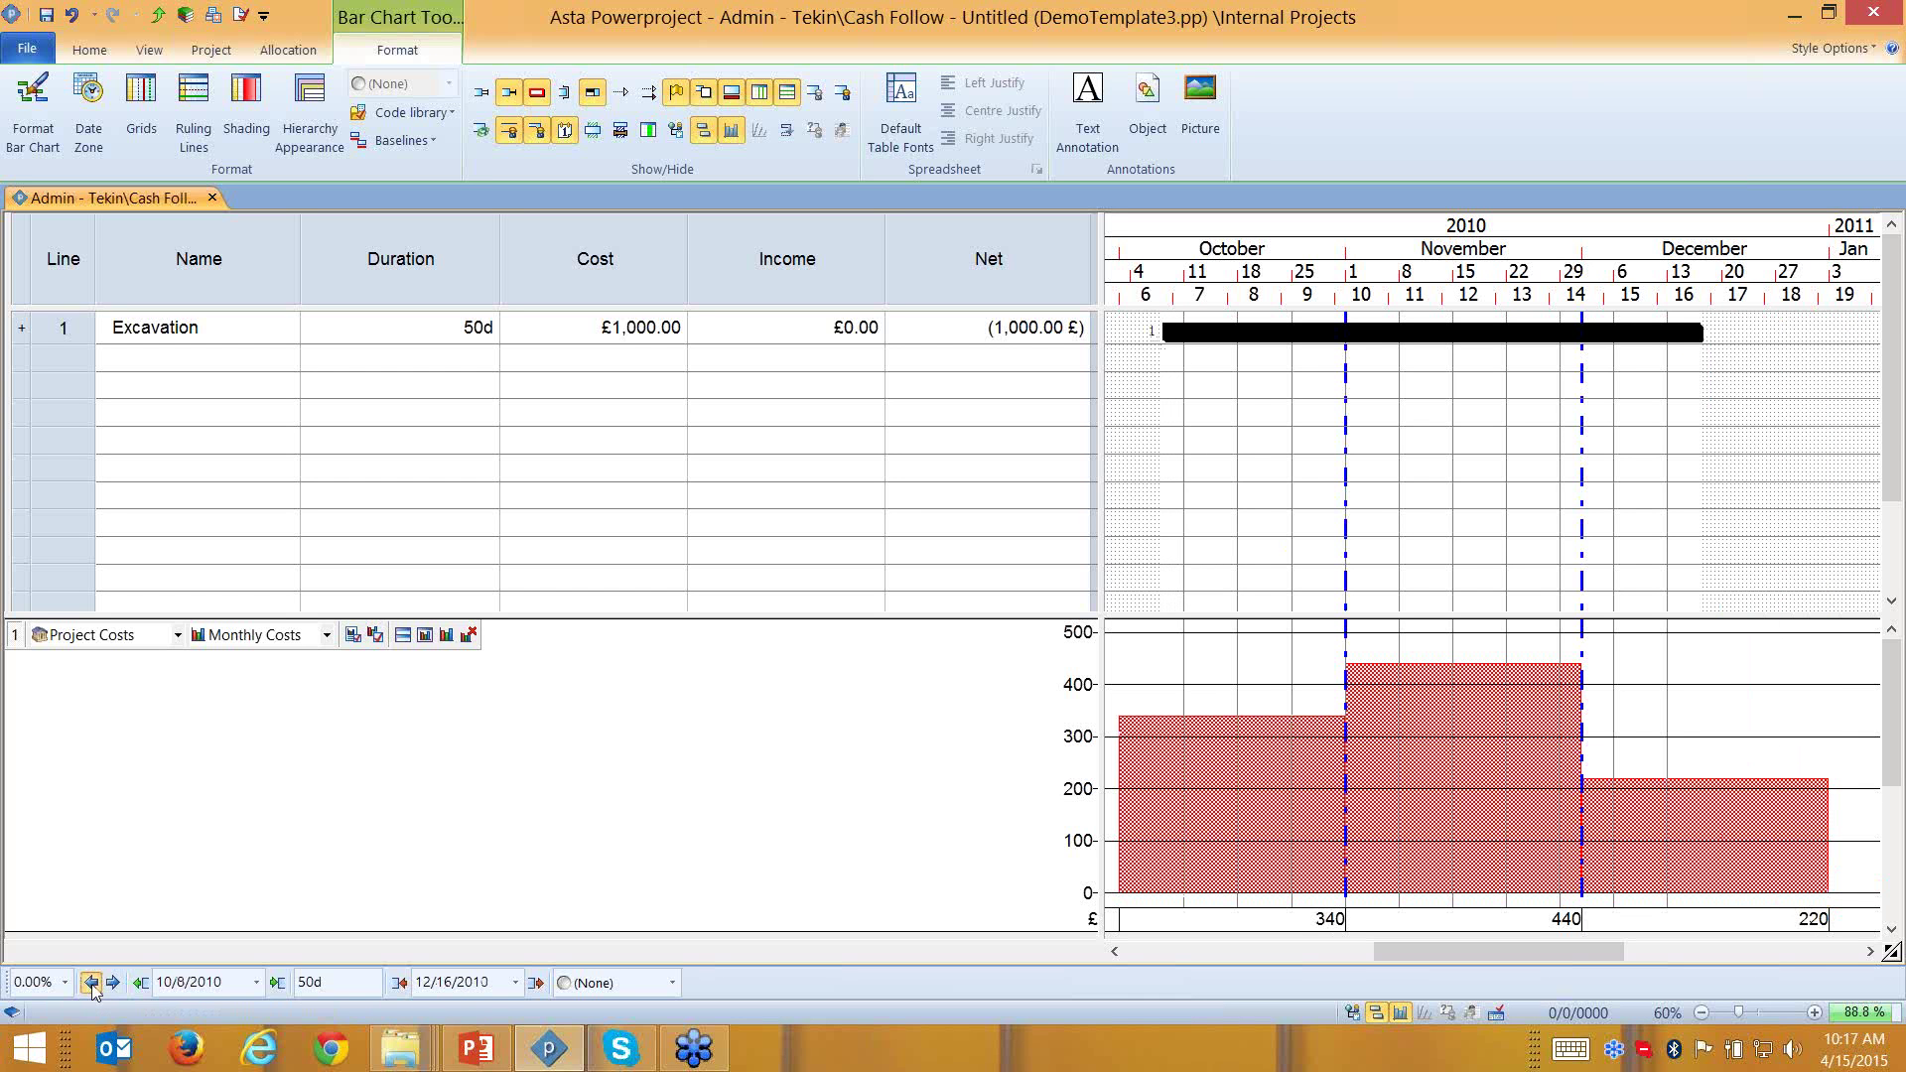
{"action": "left_click", "coordinate": [92, 986]}
{"action": "left_click", "coordinate": [93, 985]}
Delay Excavation one day at a time again, past a 10/15/2010 start, to examine how the monthly costs shift
{"action": "left_click", "coordinate": [110, 988]}
{"action": "left_click", "coordinate": [109, 989]}
{"action": "left_click", "coordinate": [109, 989]}
{"action": "left_click", "coordinate": [109, 988]}
{"action": "left_click", "coordinate": [109, 988]}
{"action": "left_click", "coordinate": [110, 988]}
{"action": "left_click", "coordinate": [109, 989]}
{"action": "left_click", "coordinate": [110, 989]}
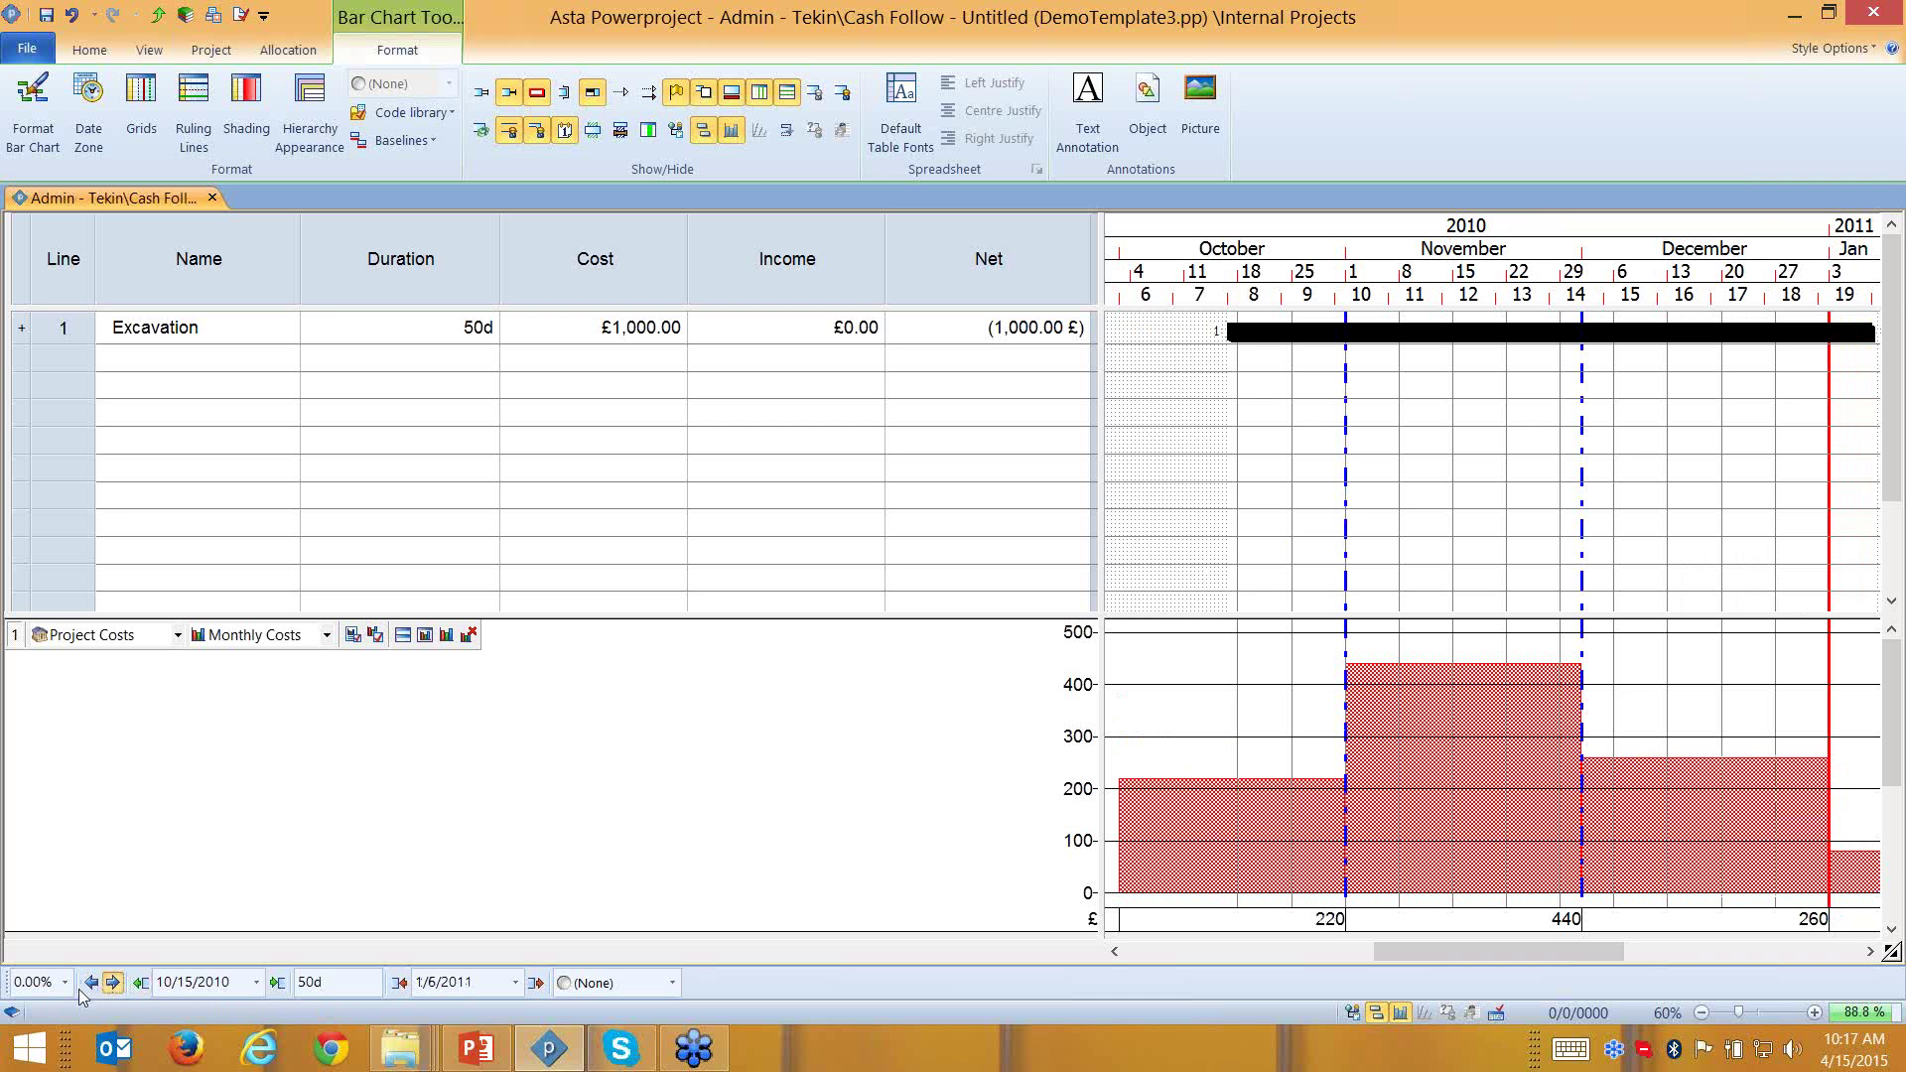
Move Excavation earlier one day at a time to a 10/8/2010 start
{"action": "left_click", "coordinate": [88, 986]}
{"action": "left_click", "coordinate": [86, 987]}
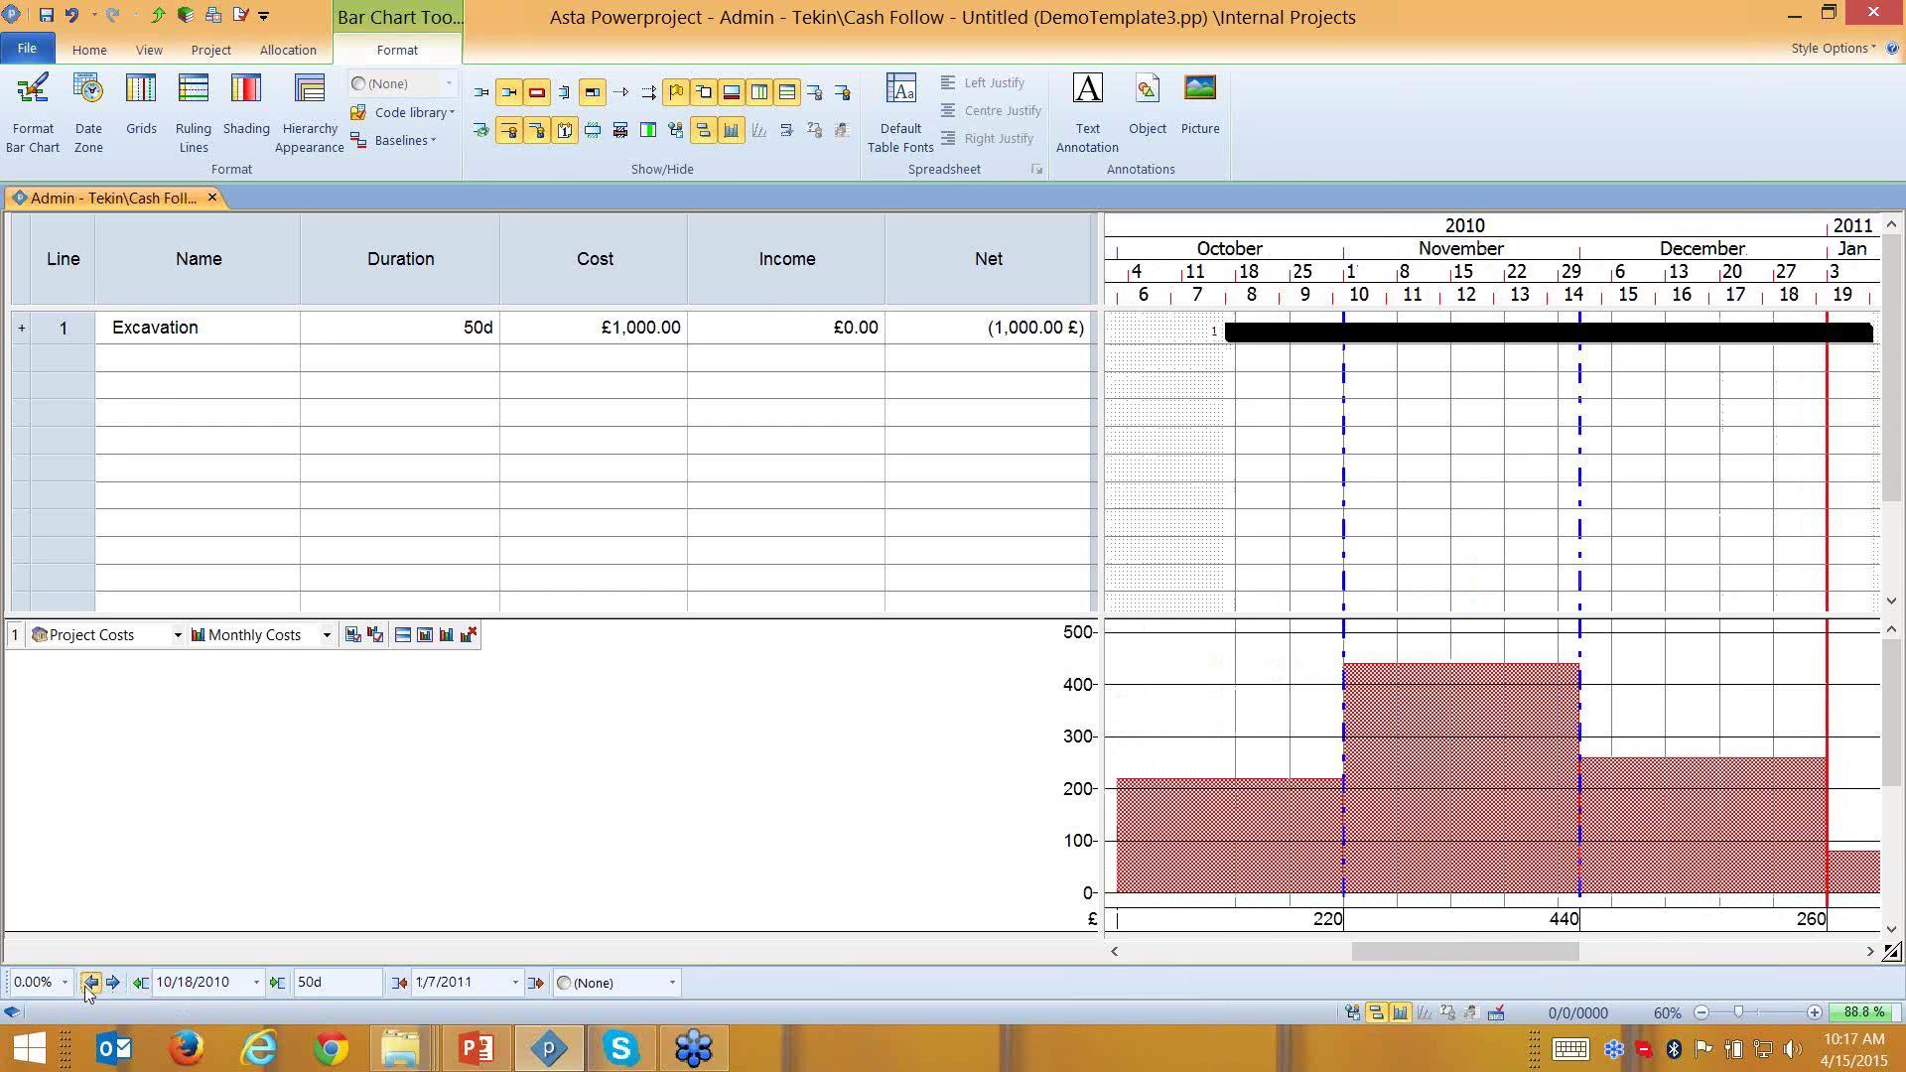
{"action": "left_click", "coordinate": [88, 989]}
{"action": "left_click", "coordinate": [88, 990]}
{"action": "left_click", "coordinate": [89, 990]}
{"action": "left_click", "coordinate": [88, 990]}
{"action": "left_click", "coordinate": [89, 990]}
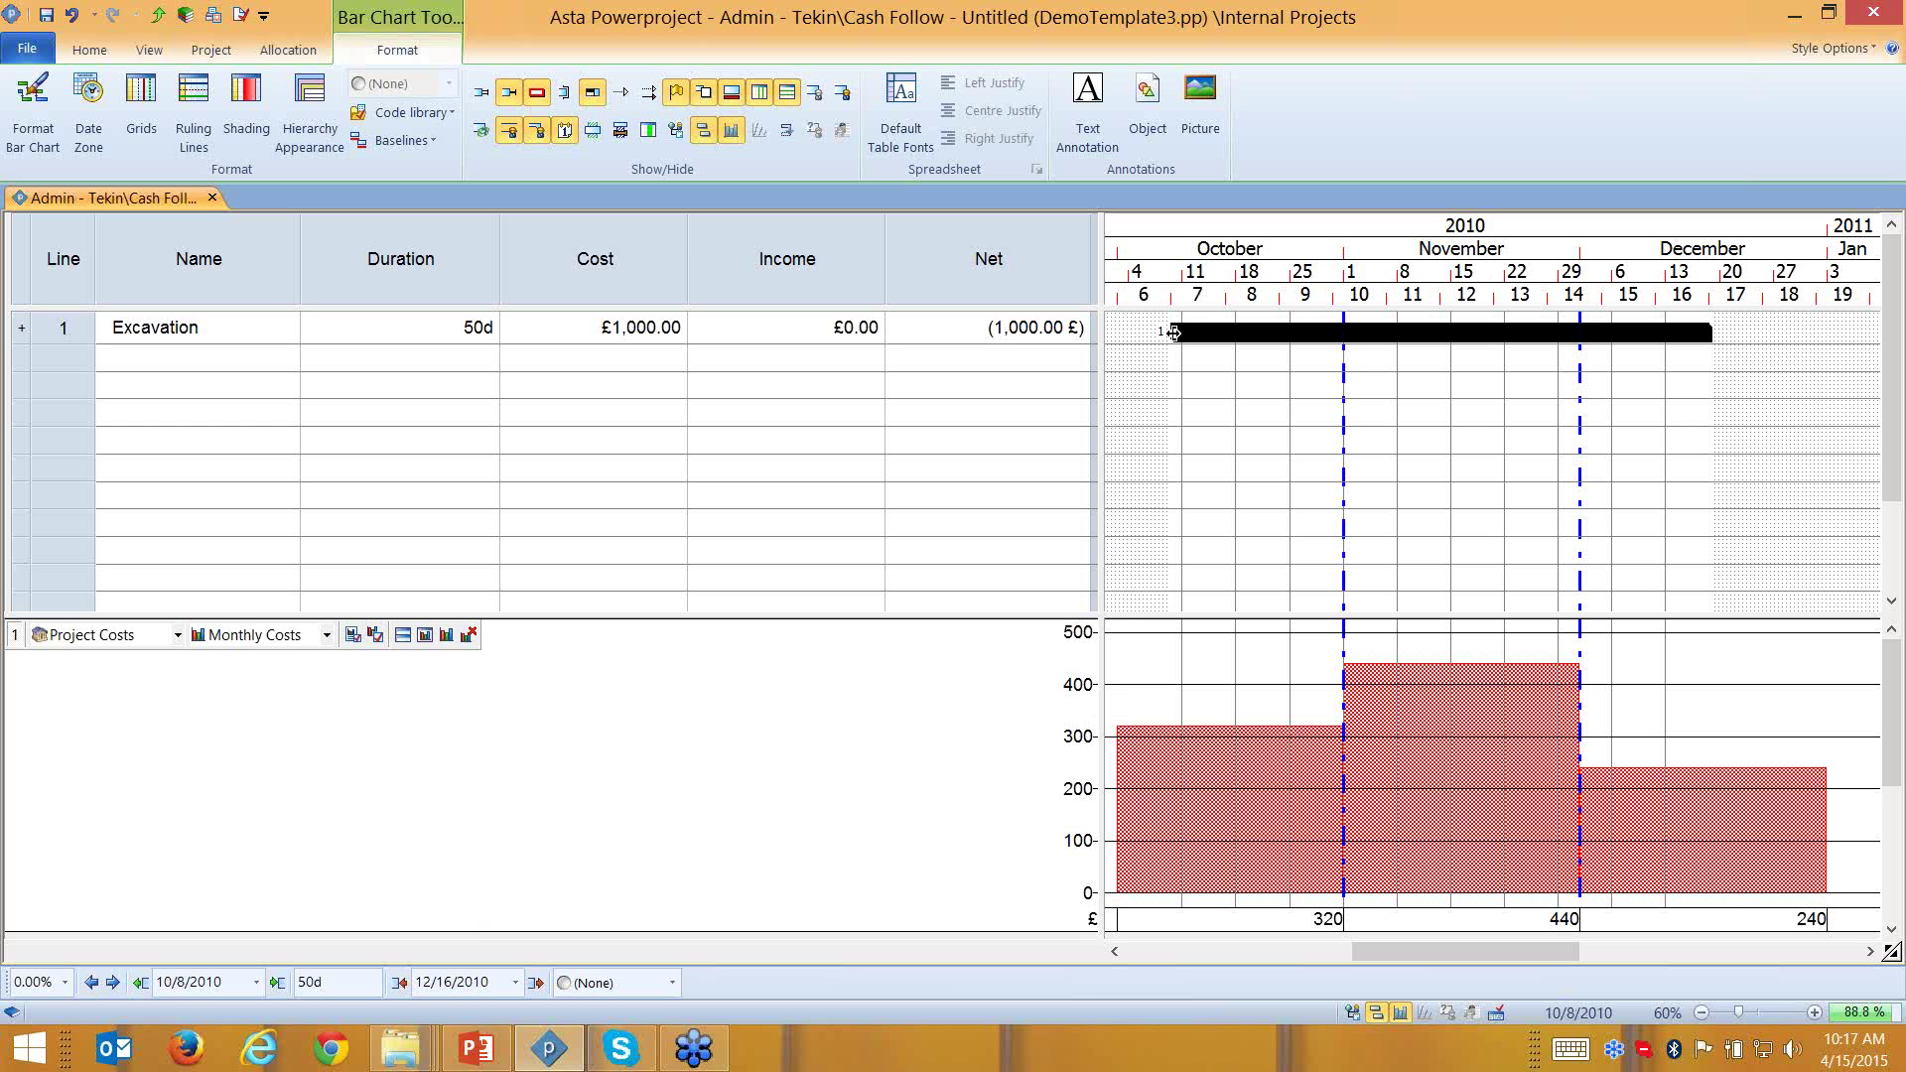
Shorten Excavation to 22 days from its start side and move the bar back to a 10/15/2010 start
{"action": "left_click_drag", "start_coordinate": [1169, 330], "coordinate": [1473, 331]}
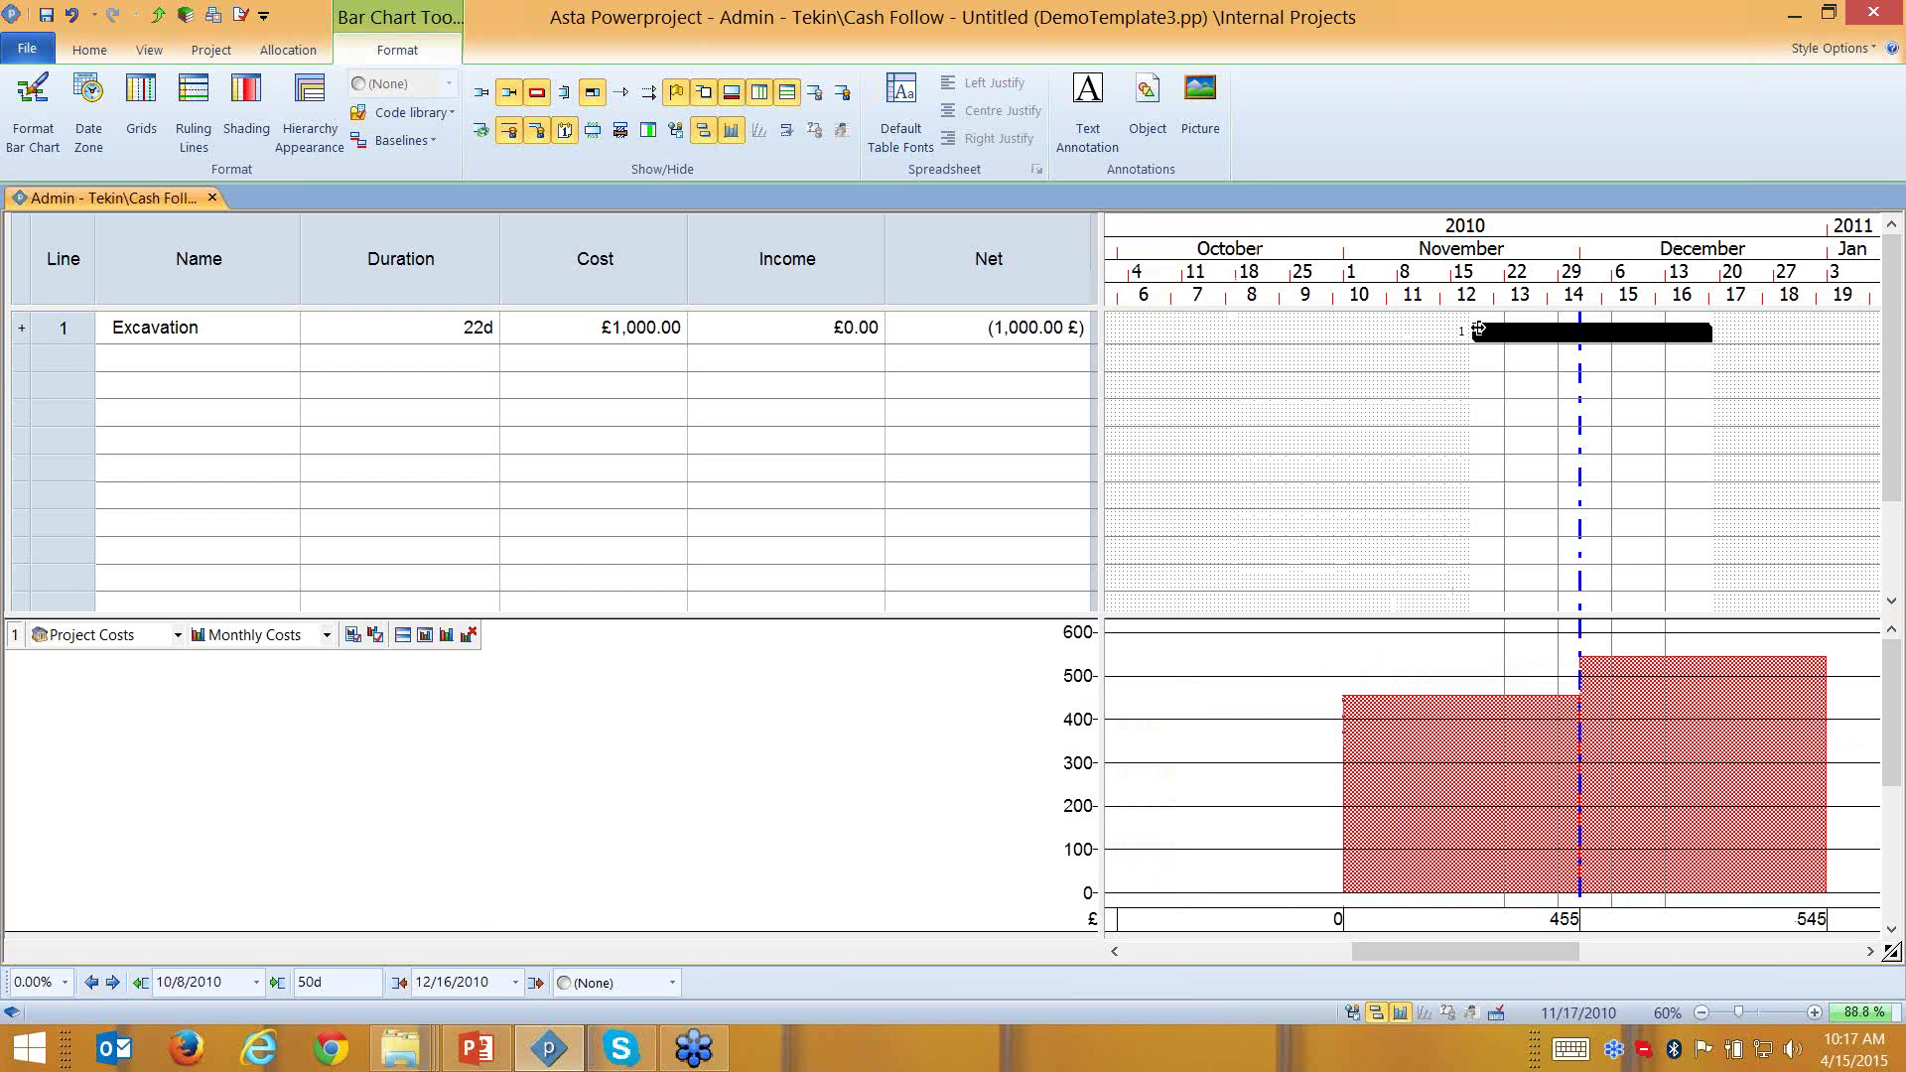
{"action": "left_click", "coordinate": [626, 329]}
{"action": "left_click_drag", "start_coordinate": [1474, 332], "coordinate": [1237, 346]}
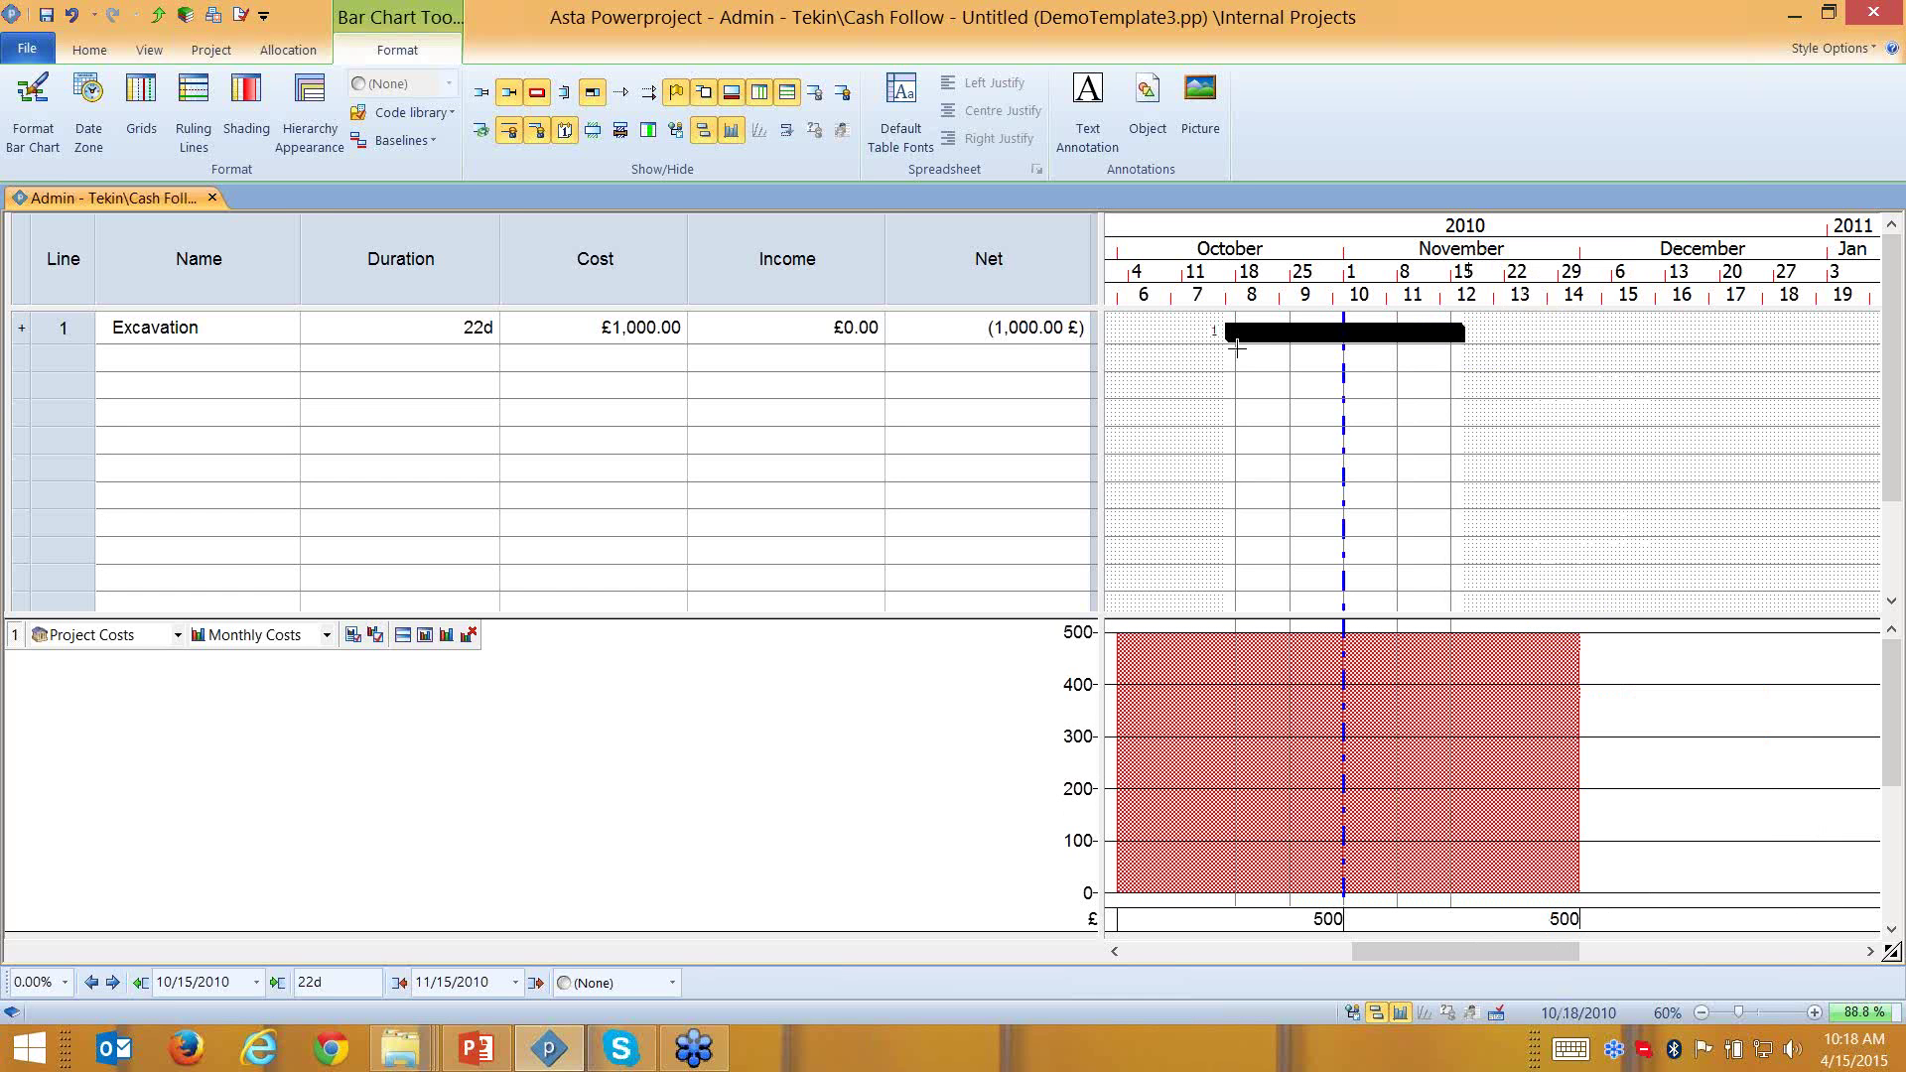
{"action": "left_click", "coordinate": [1399, 336]}
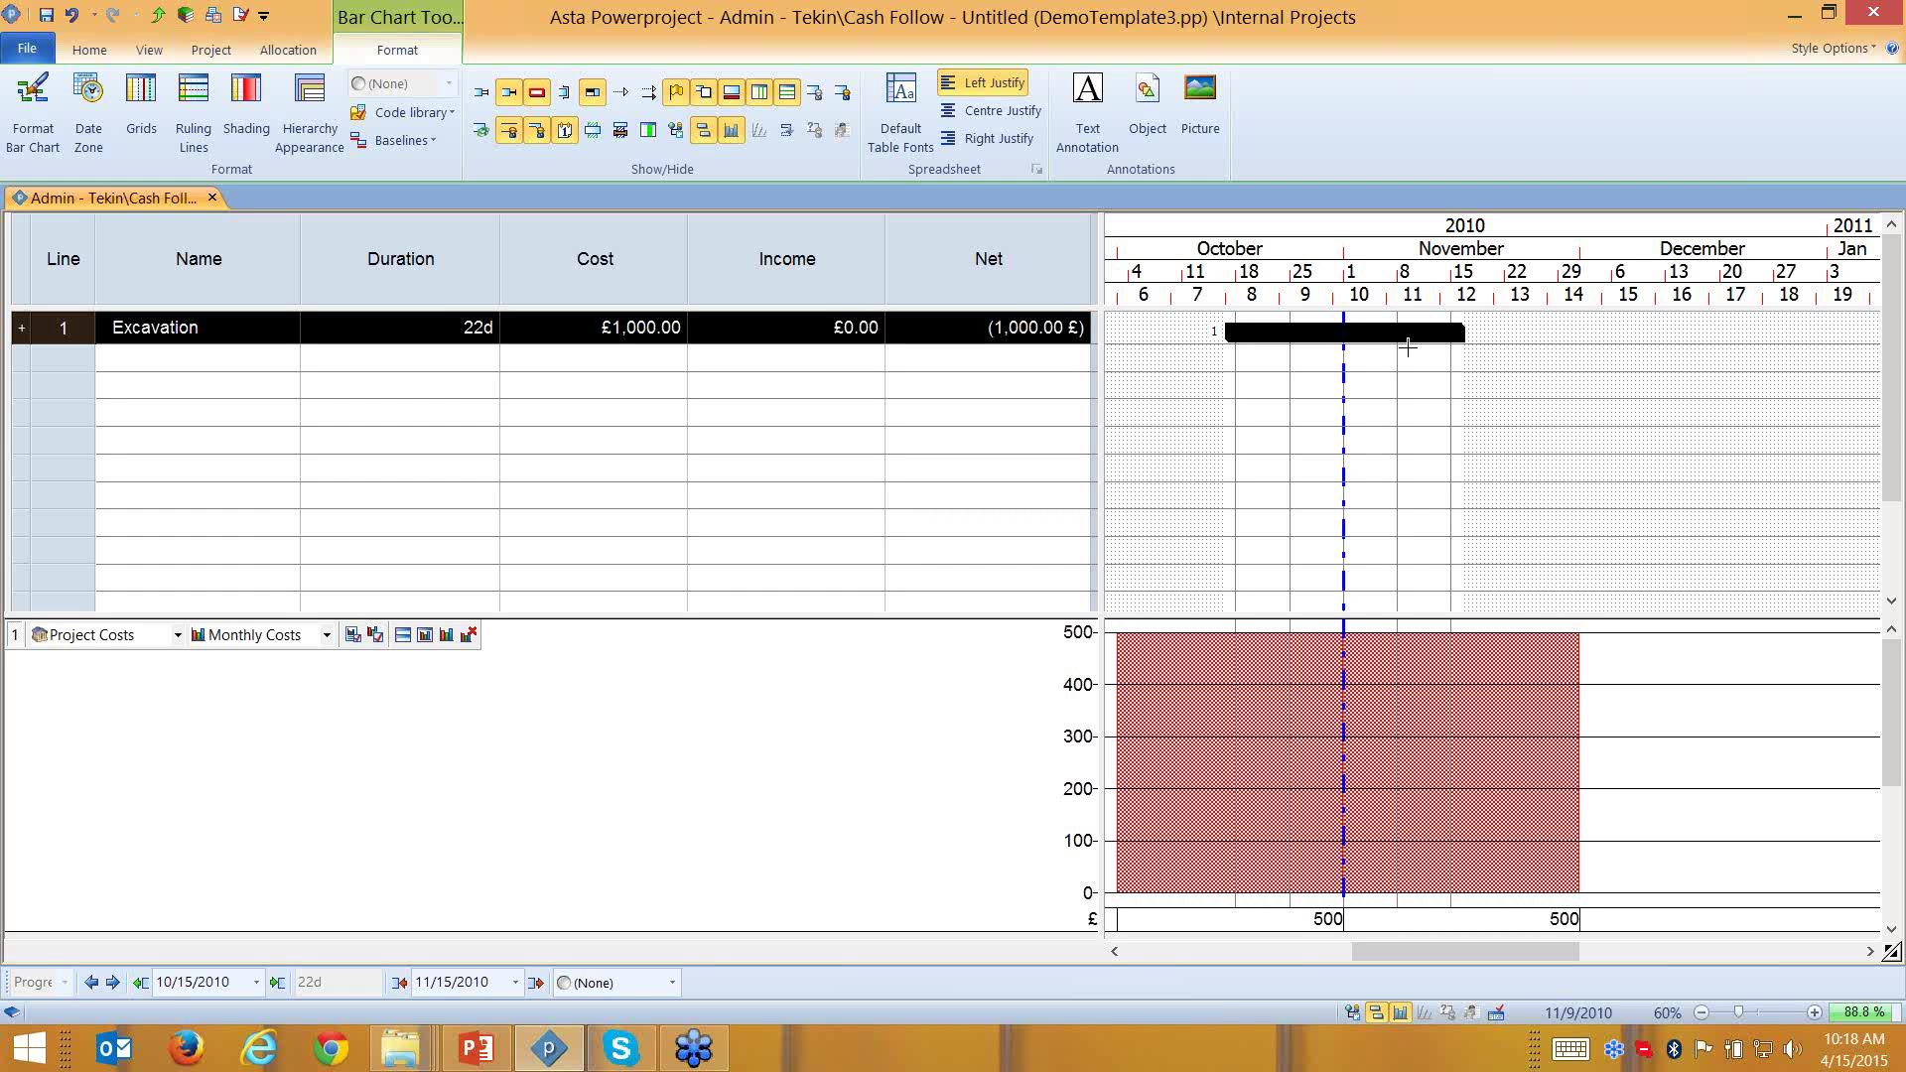
{"action": "left_click", "coordinate": [1410, 434]}
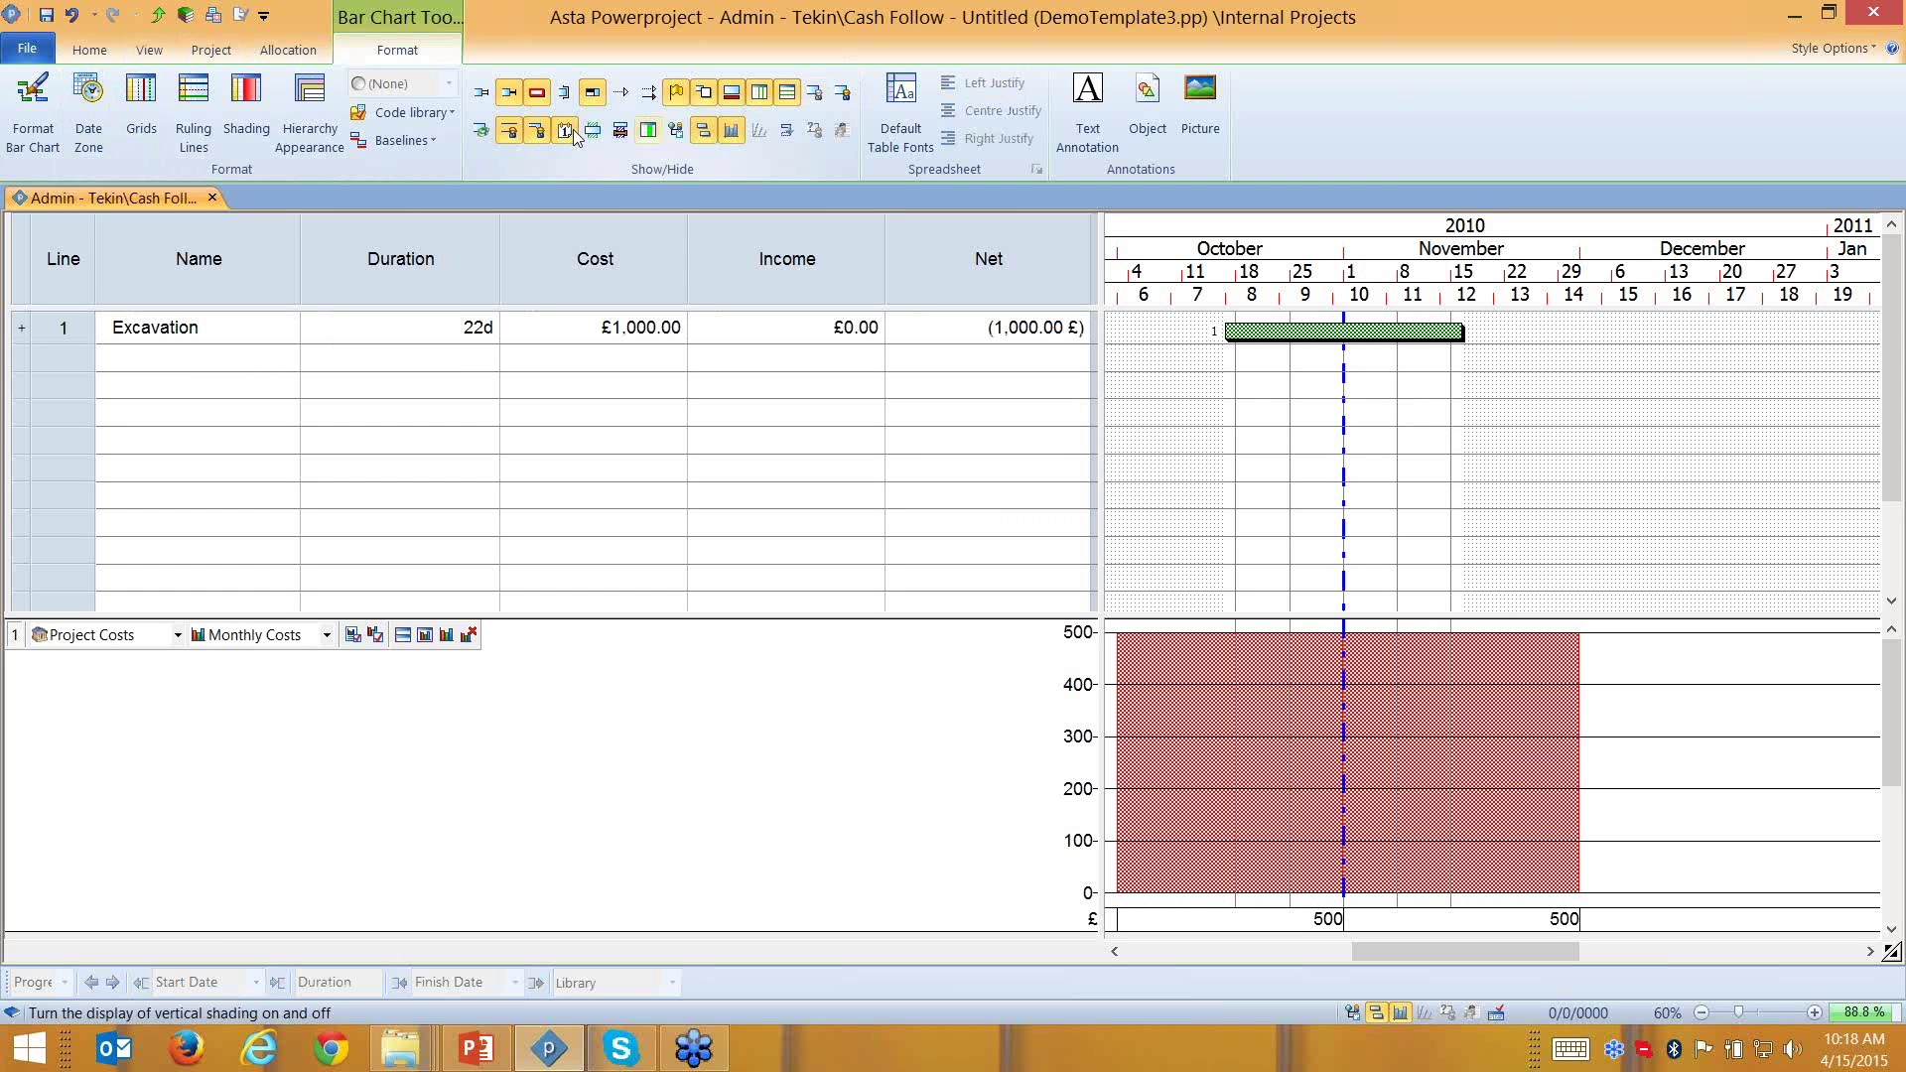
Display the allocations beneath the tasks and compare the Excavation bar with its Project Costs allocation
{"action": "left_click", "coordinate": [481, 132]}
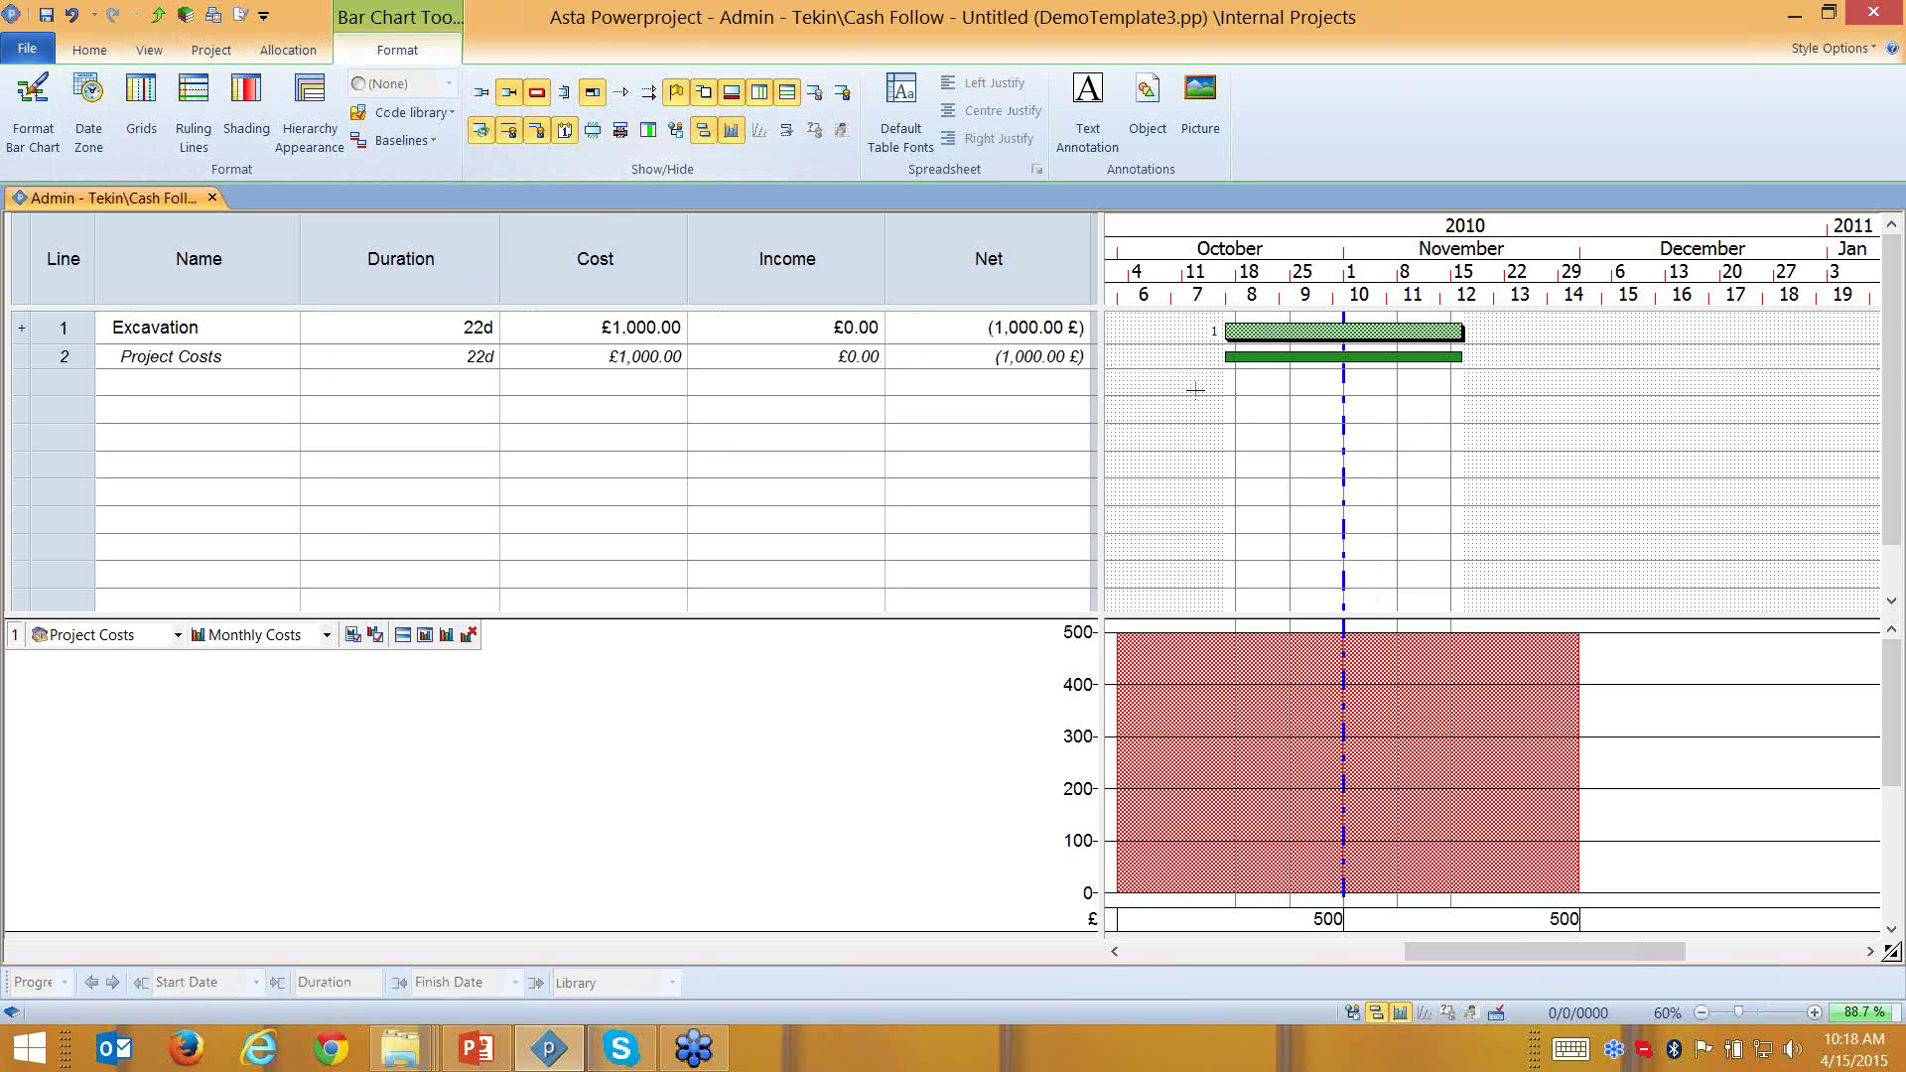
{"action": "left_click", "coordinate": [80, 328]}
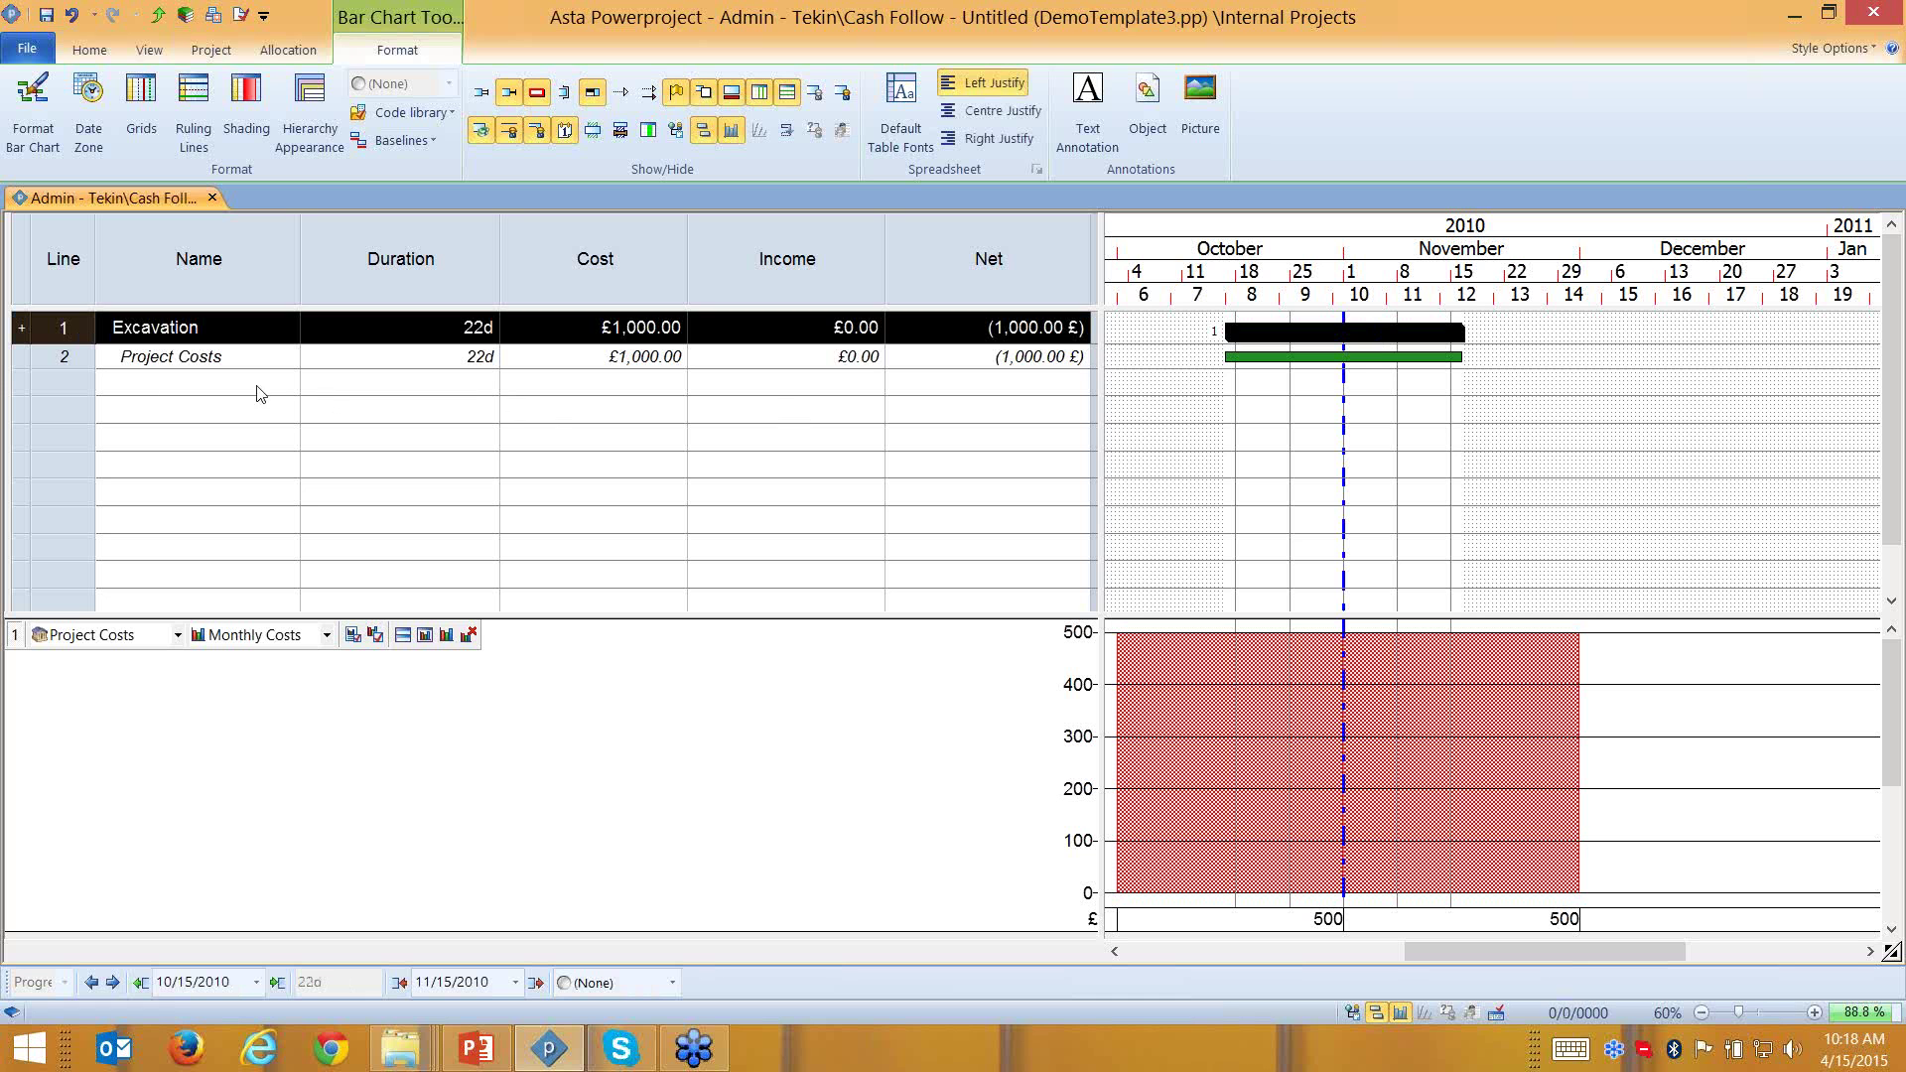
{"action": "left_click", "coordinate": [59, 357]}
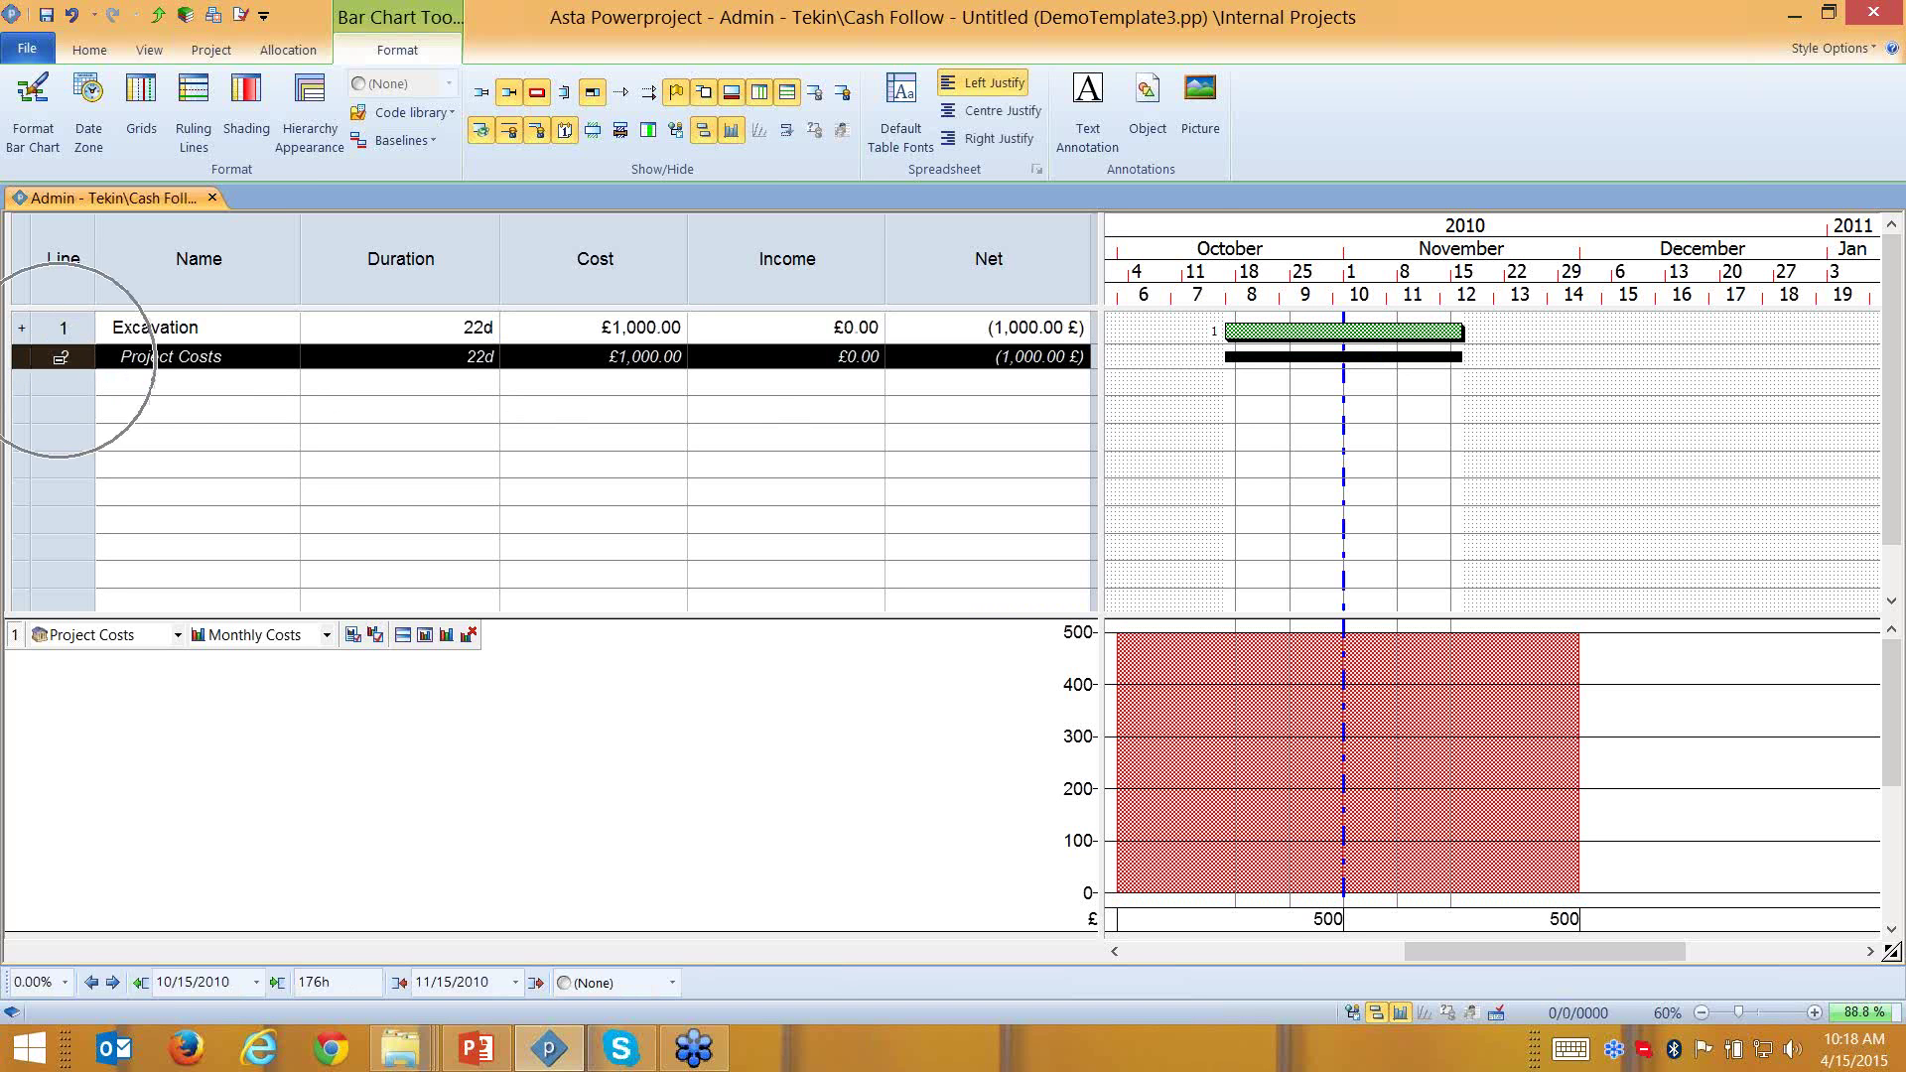
{"action": "left_click", "coordinate": [1303, 359]}
{"action": "left_click", "coordinate": [1253, 331]}
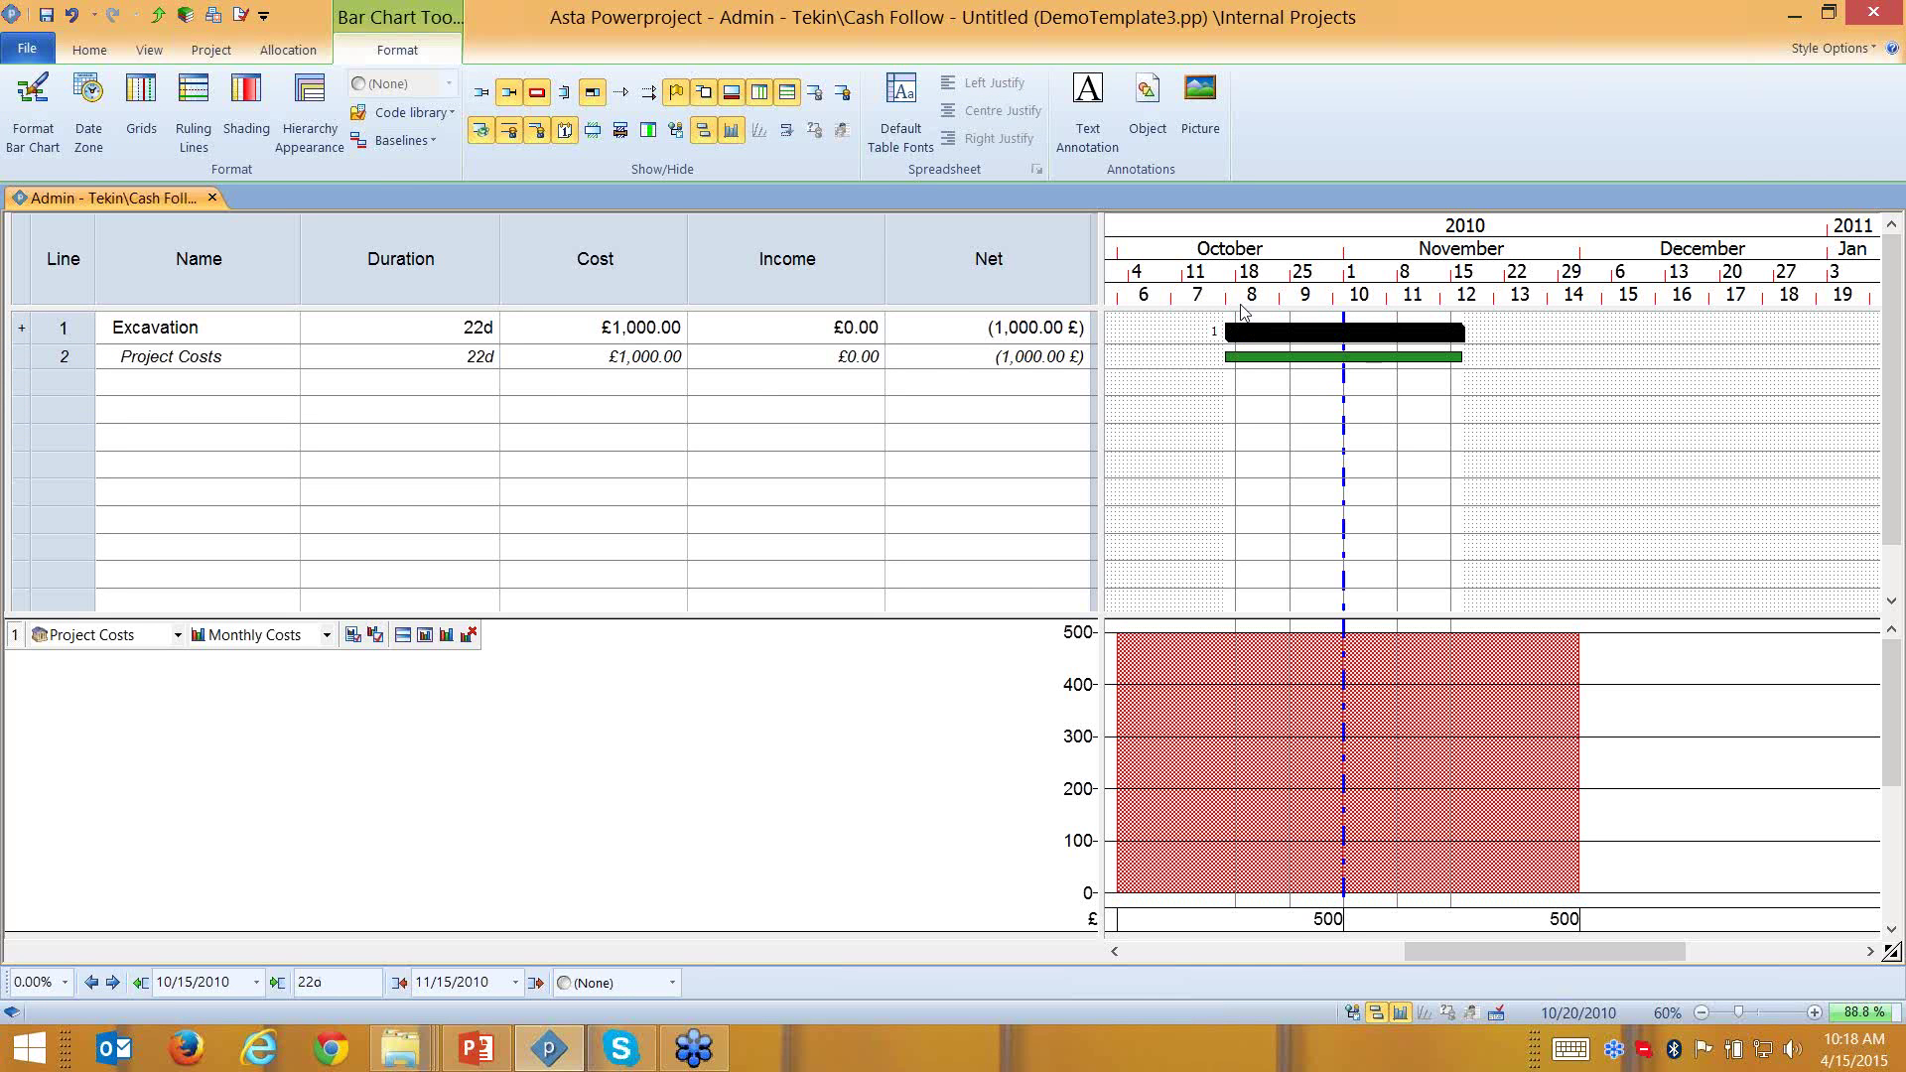
Delay only the Project Costs allocation one day at a time to an 11/1/2010 start, and compare it with the Excavation bar
{"action": "left_click", "coordinate": [1351, 358]}
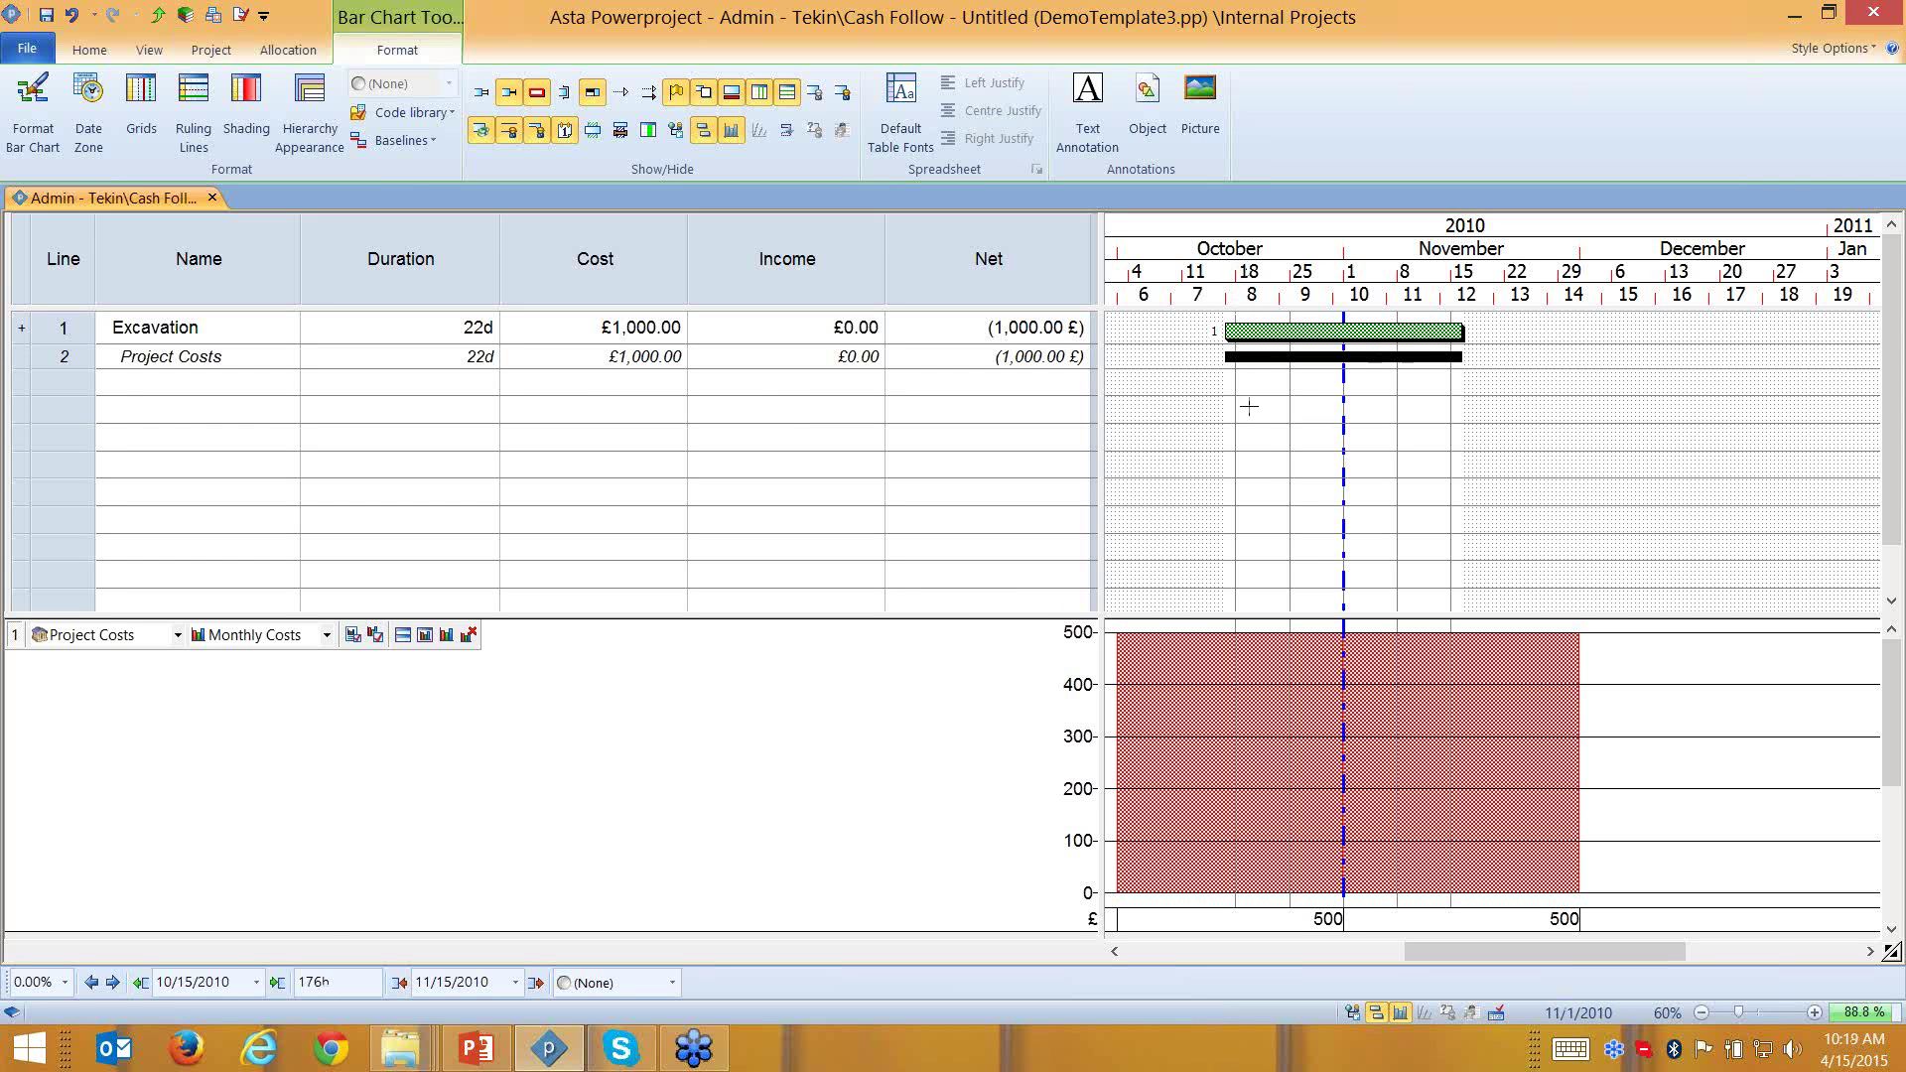
{"action": "left_click", "coordinate": [111, 983]}
{"action": "left_click", "coordinate": [111, 983]}
{"action": "left_click", "coordinate": [111, 982]}
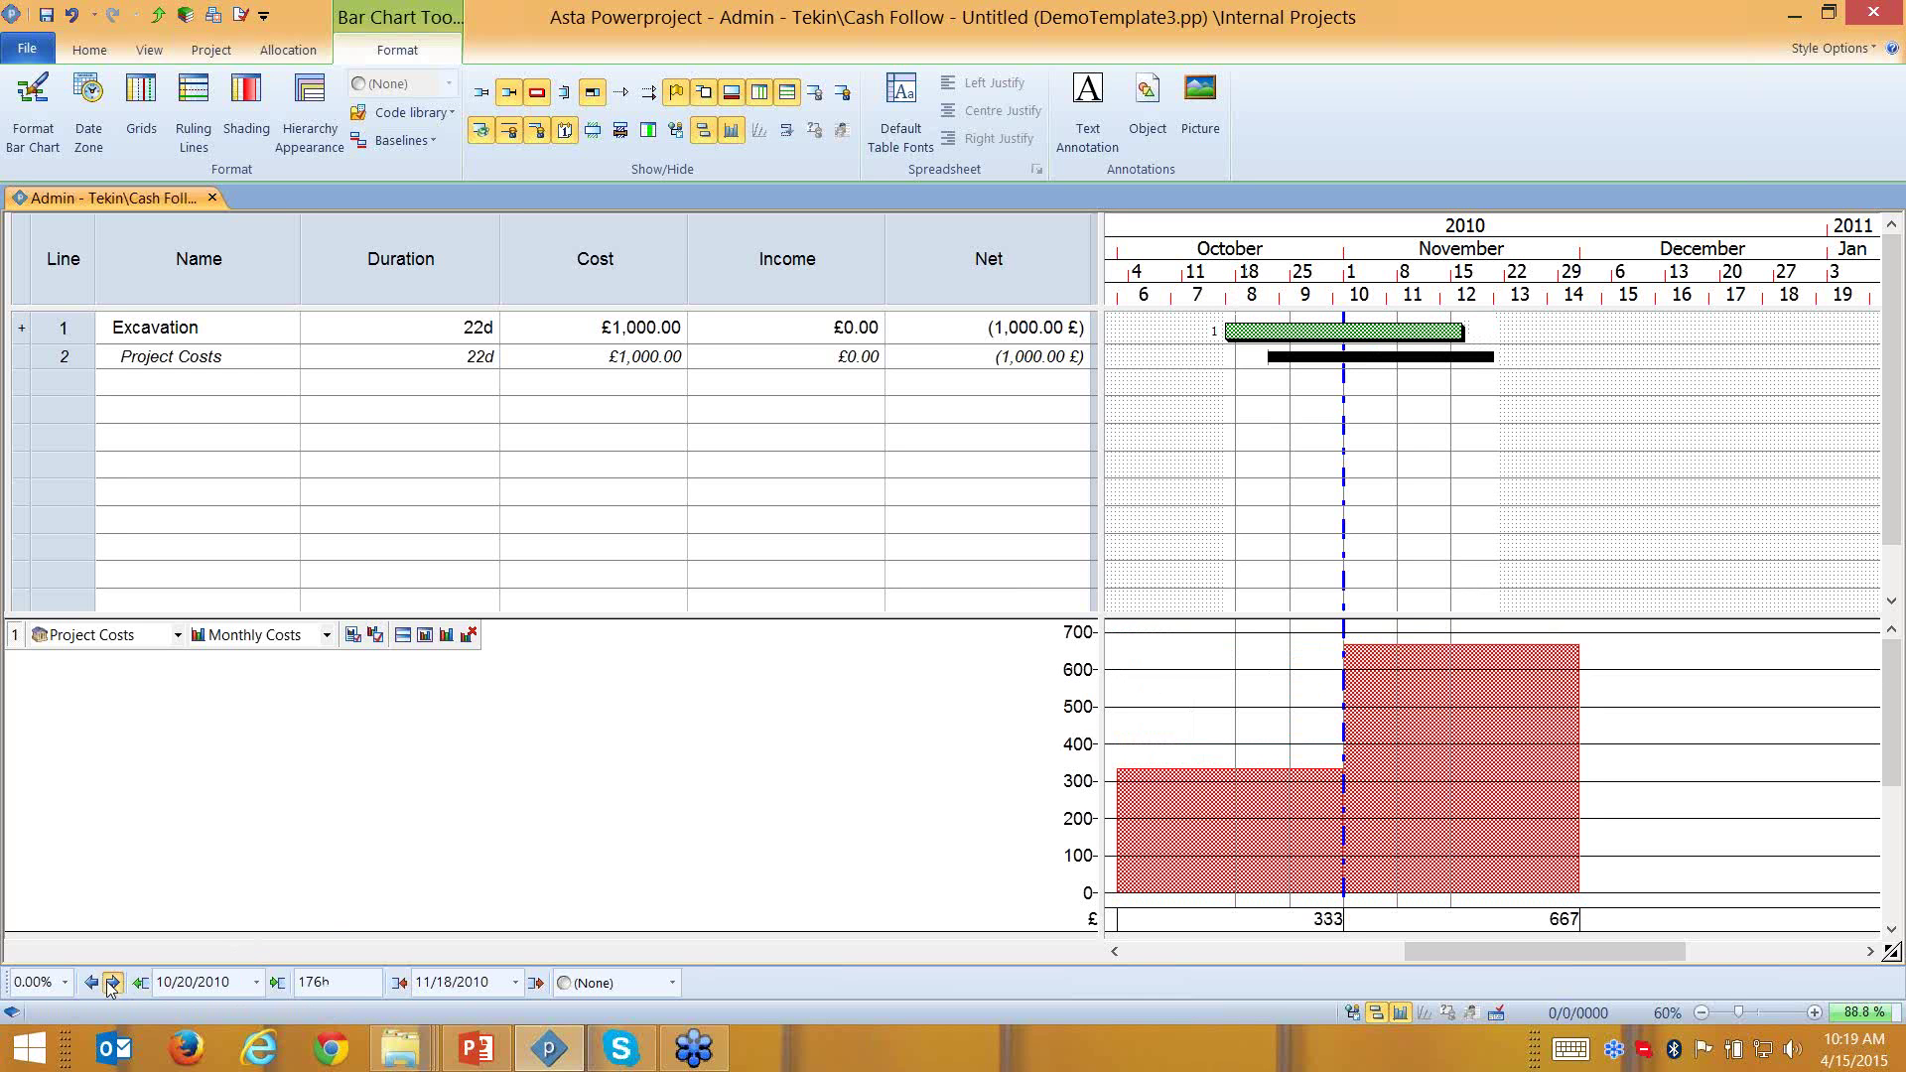
{"action": "left_click", "coordinate": [111, 983]}
{"action": "left_click", "coordinate": [112, 983]}
{"action": "left_click", "coordinate": [111, 983]}
{"action": "left_click", "coordinate": [111, 983]}
{"action": "left_click", "coordinate": [111, 983]}
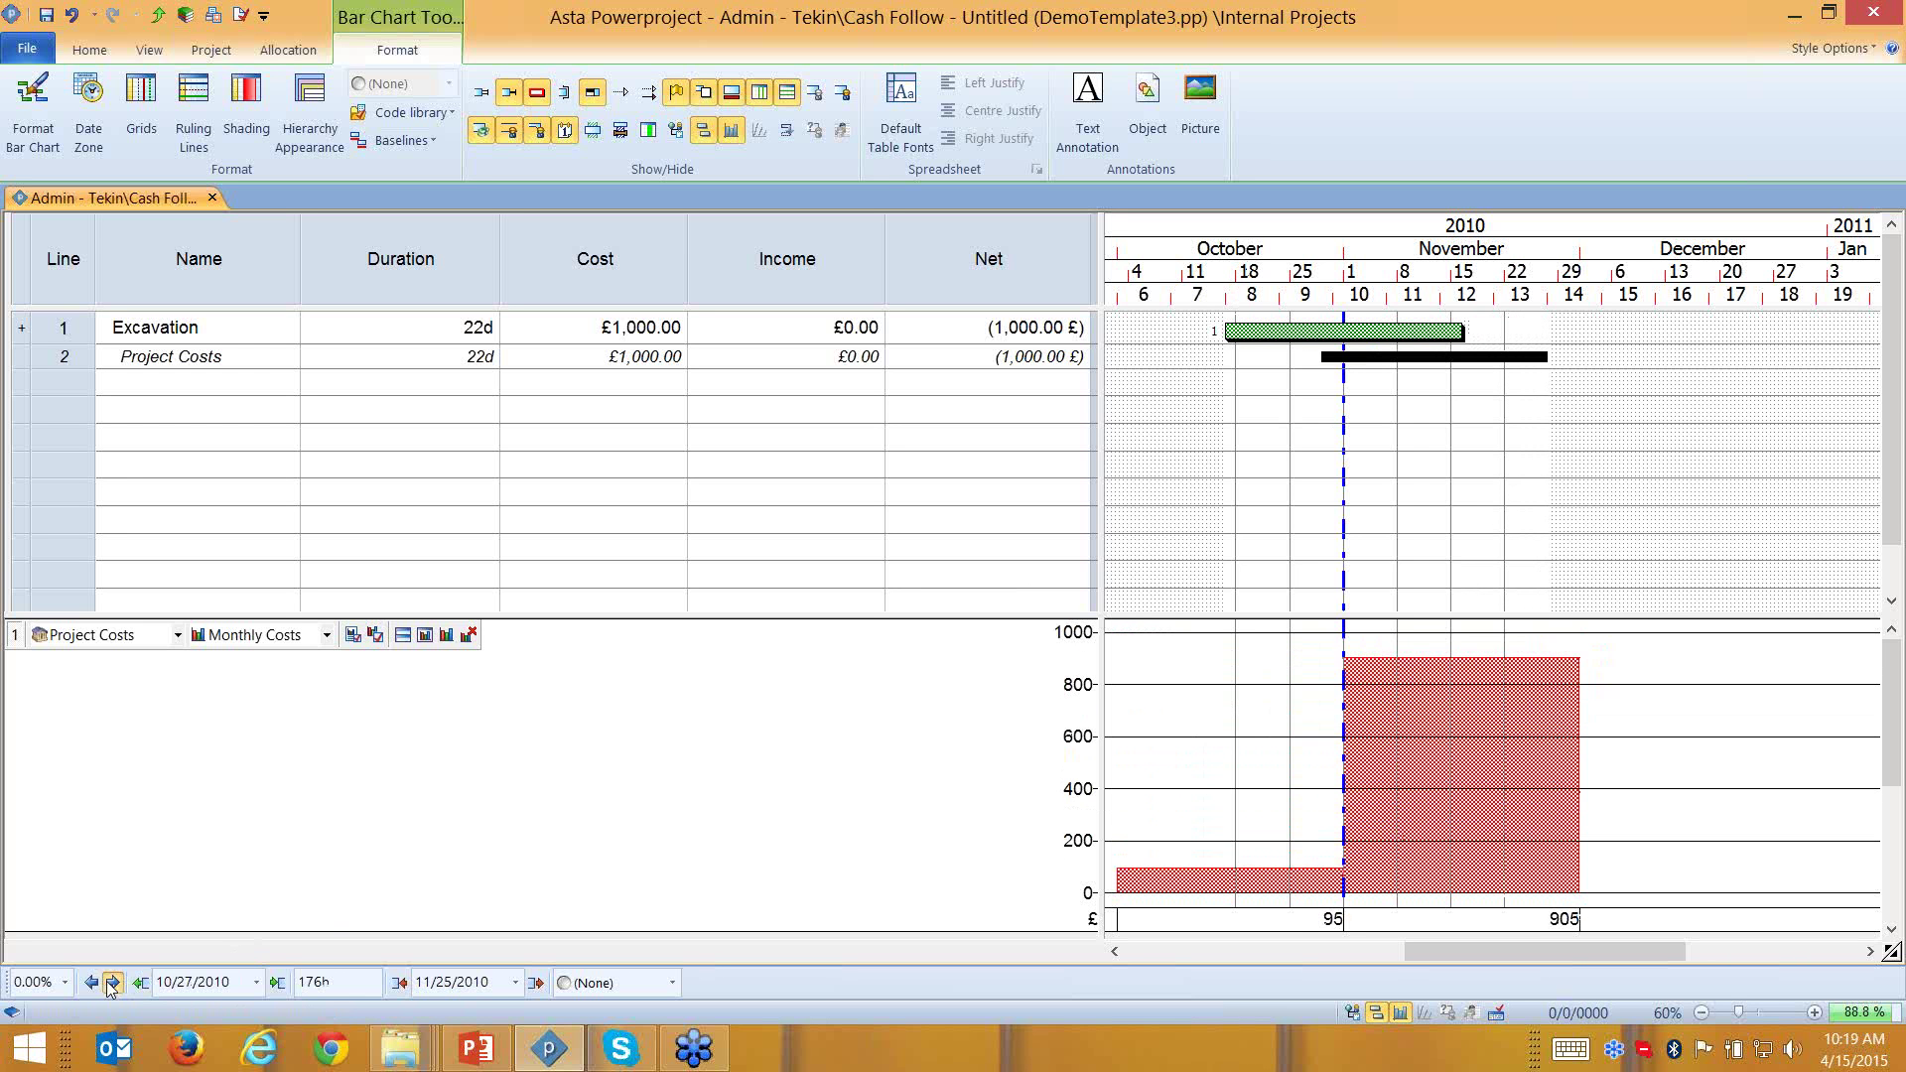
{"action": "left_click", "coordinate": [111, 983]}
{"action": "left_click", "coordinate": [111, 983]}
{"action": "left_click", "coordinate": [111, 983]}
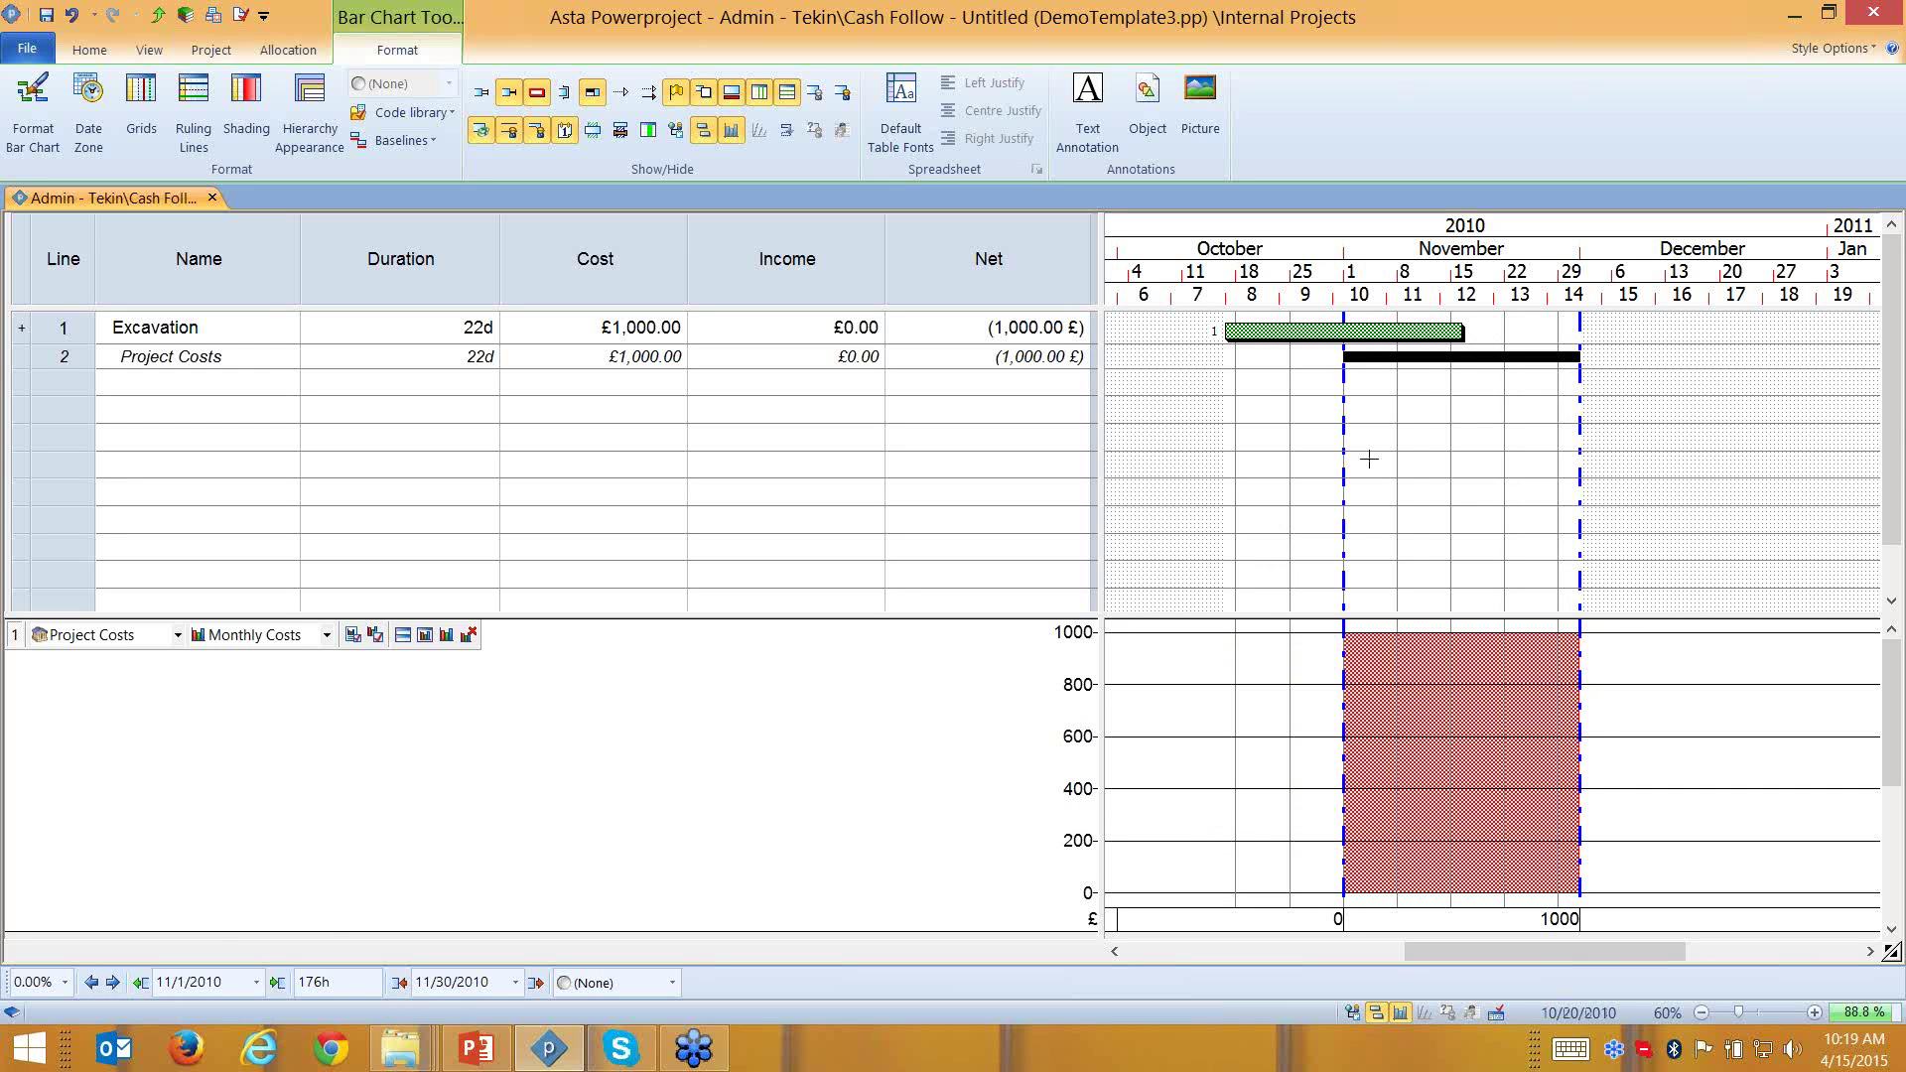
{"action": "left_click", "coordinate": [1355, 355]}
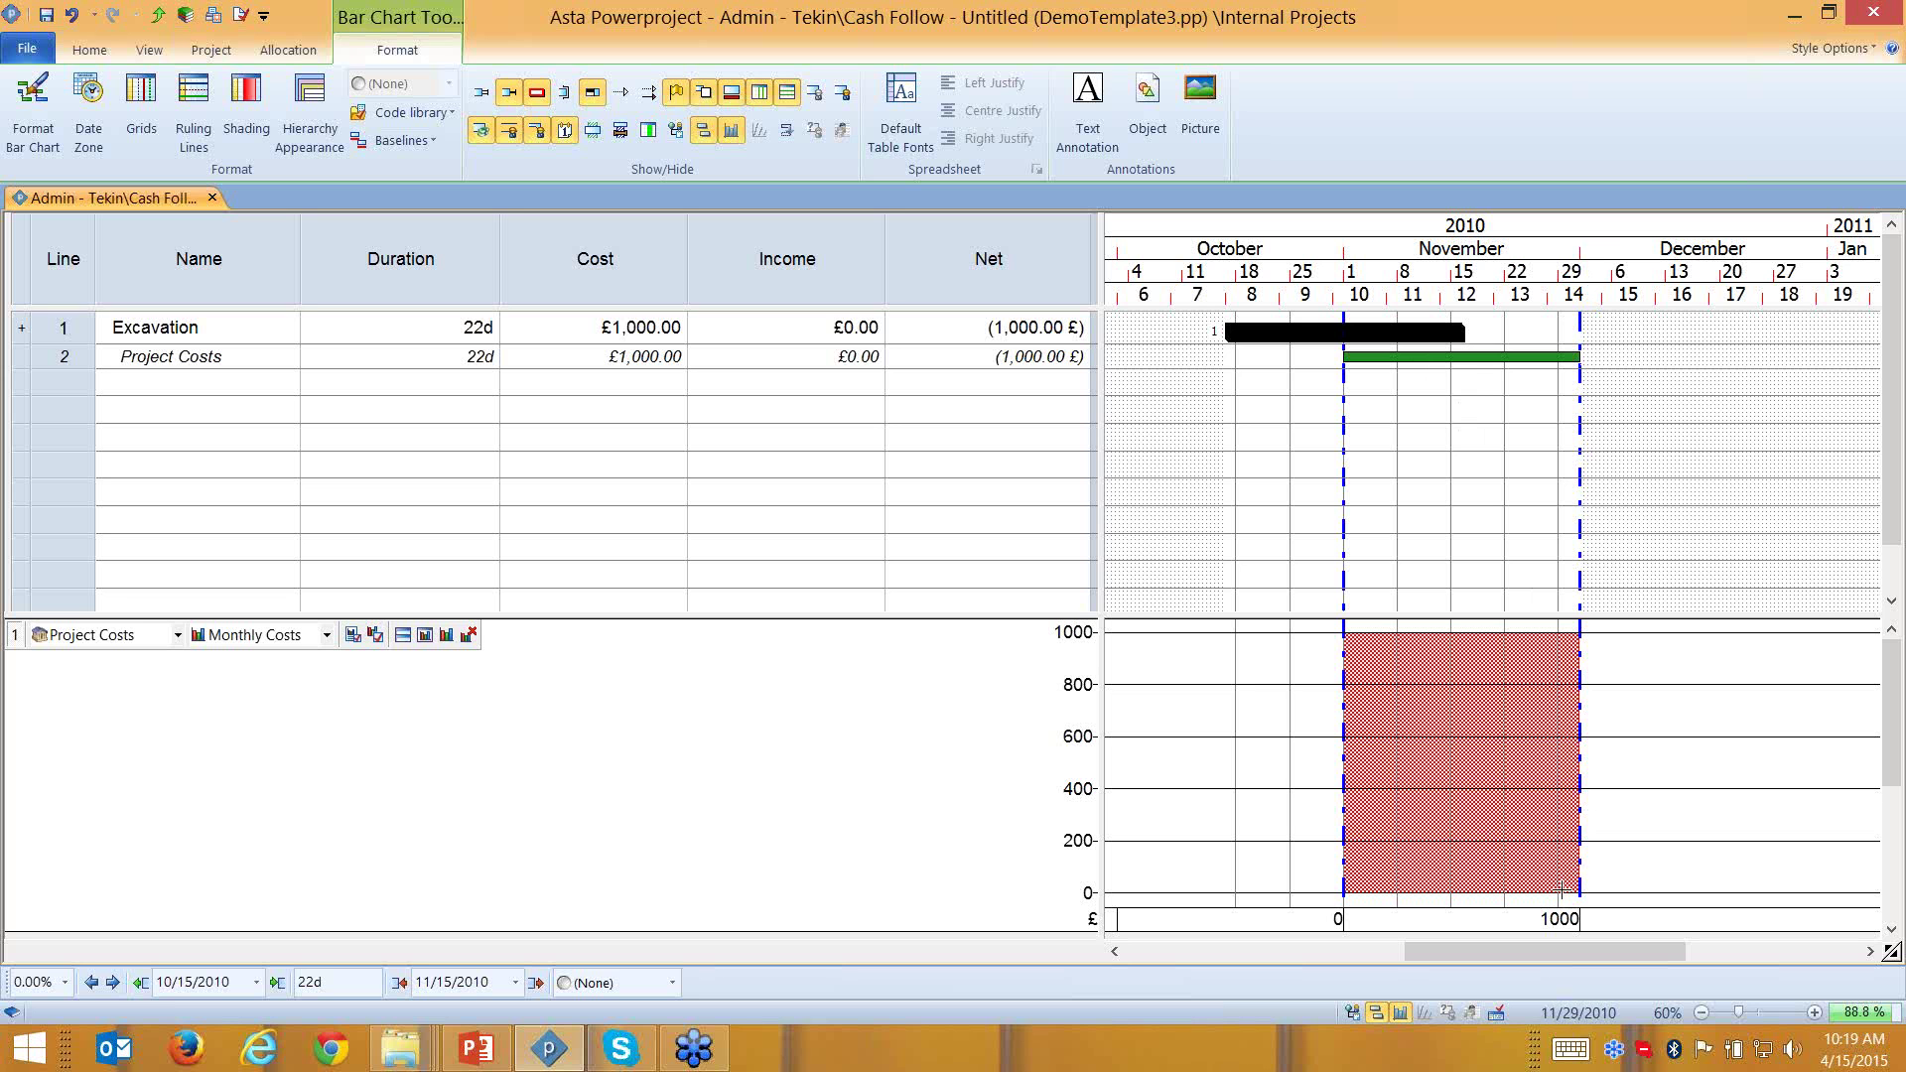
{"action": "mouse_move", "coordinate": [1561, 889]}
Make the Project Costs allocation a point spend starting Relative To Task Finish with a start delay of 30d
{"action": "left_click", "coordinate": [1464, 358]}
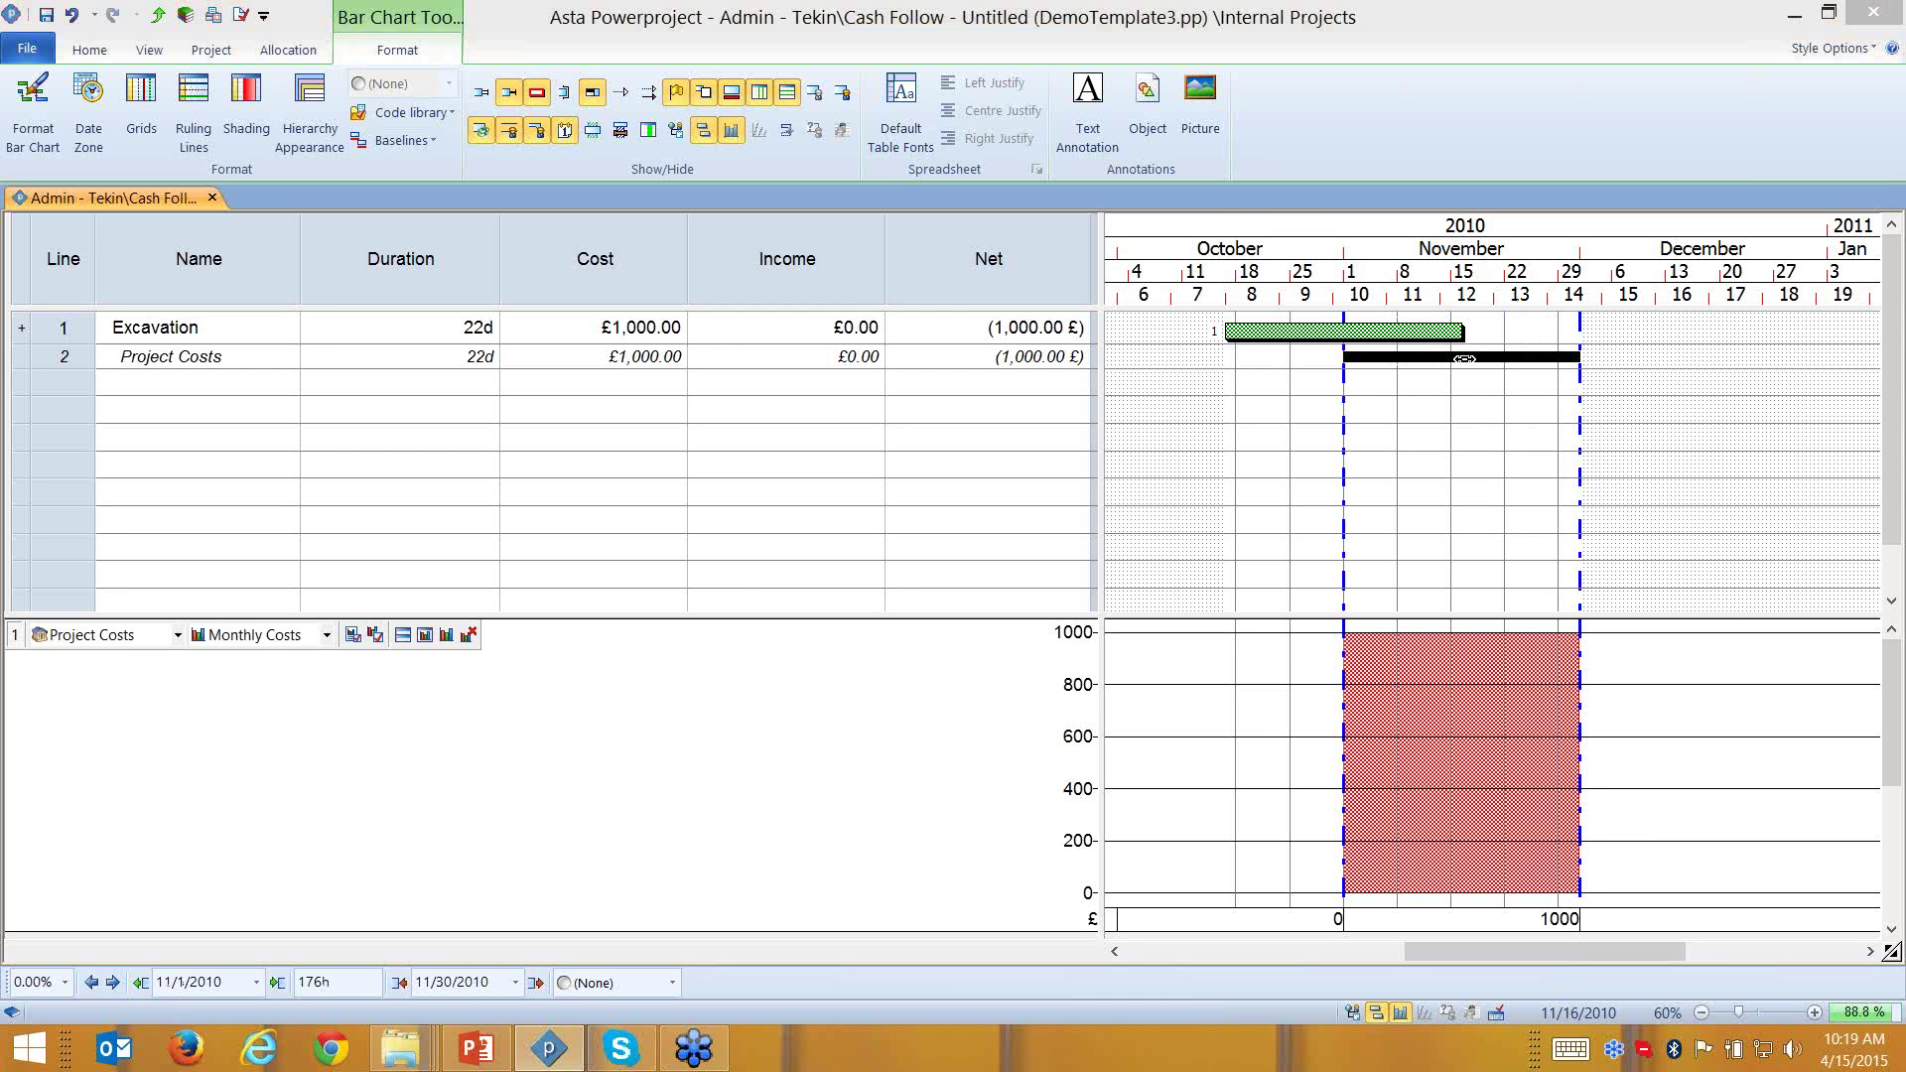
{"action": "double_click", "coordinate": [1464, 358]}
{"action": "left_click", "coordinate": [722, 263]}
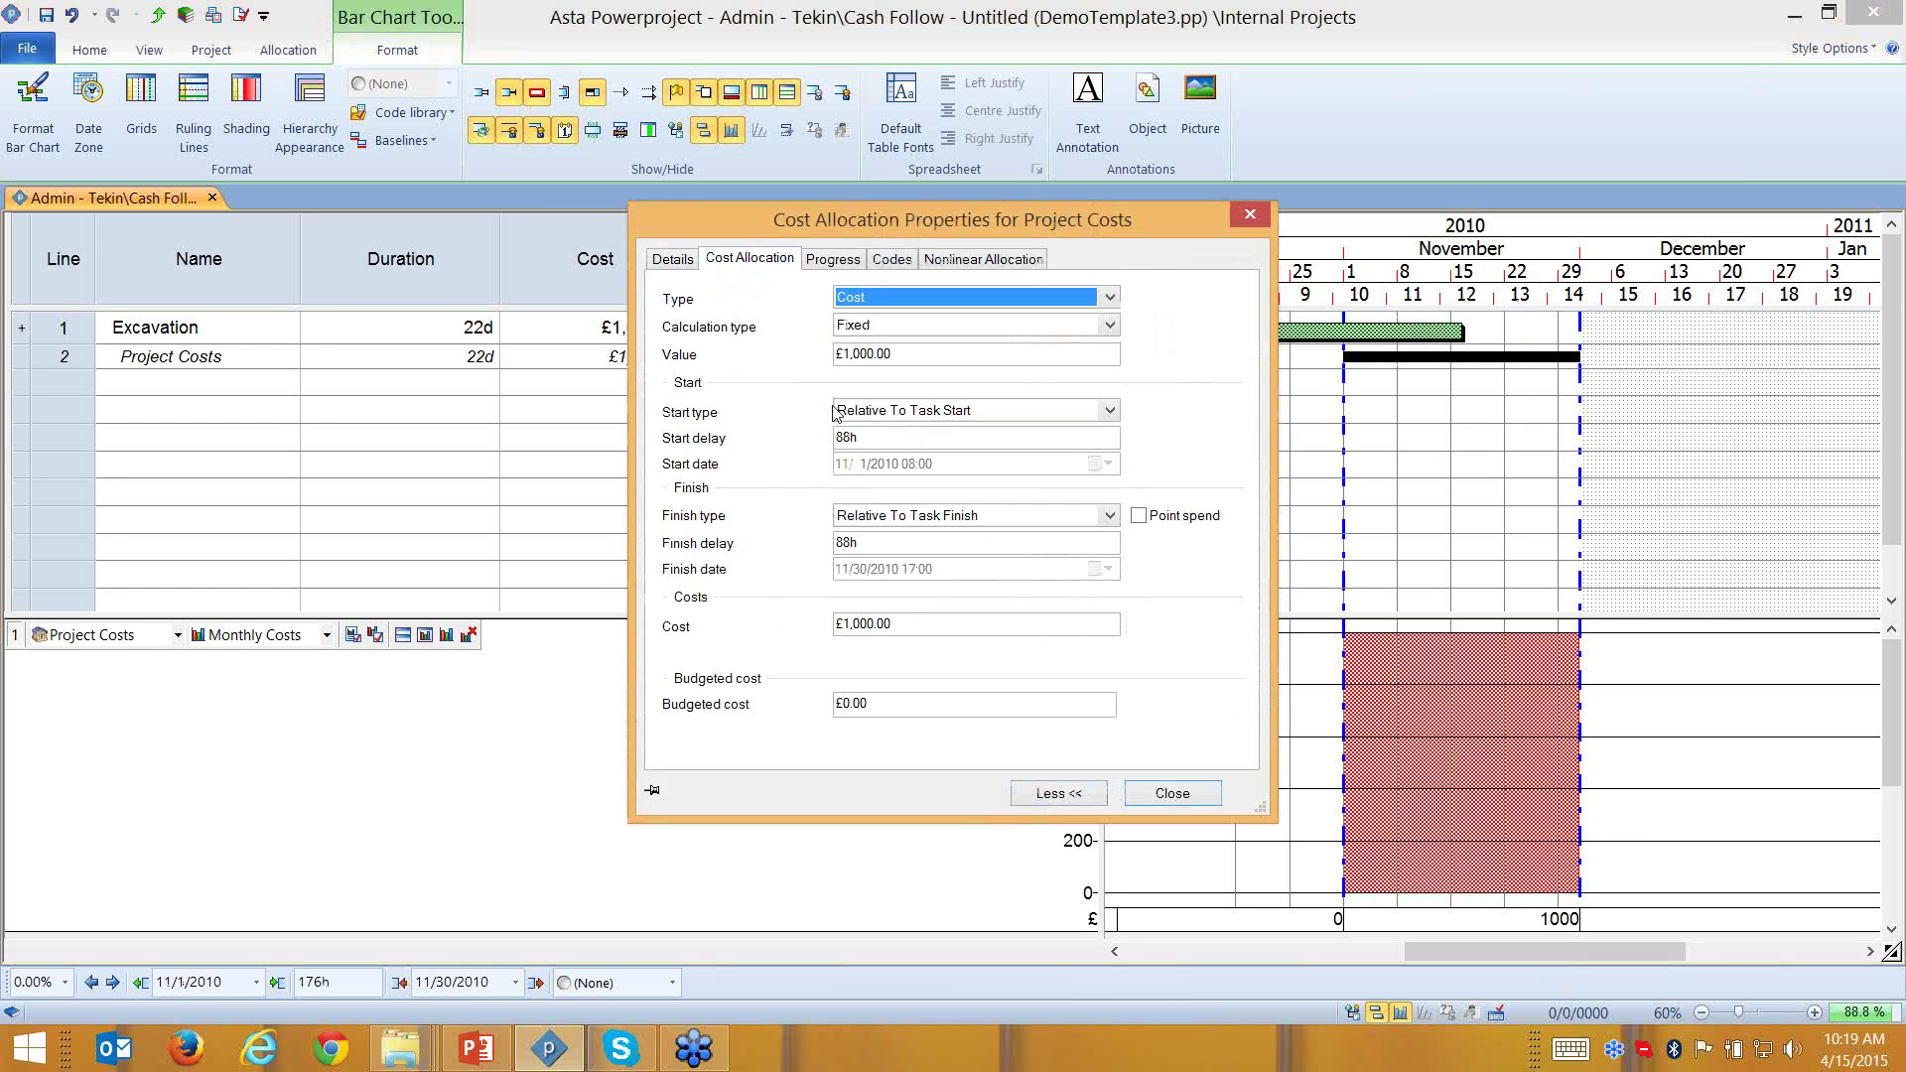
{"action": "left_click", "coordinate": [1138, 517]}
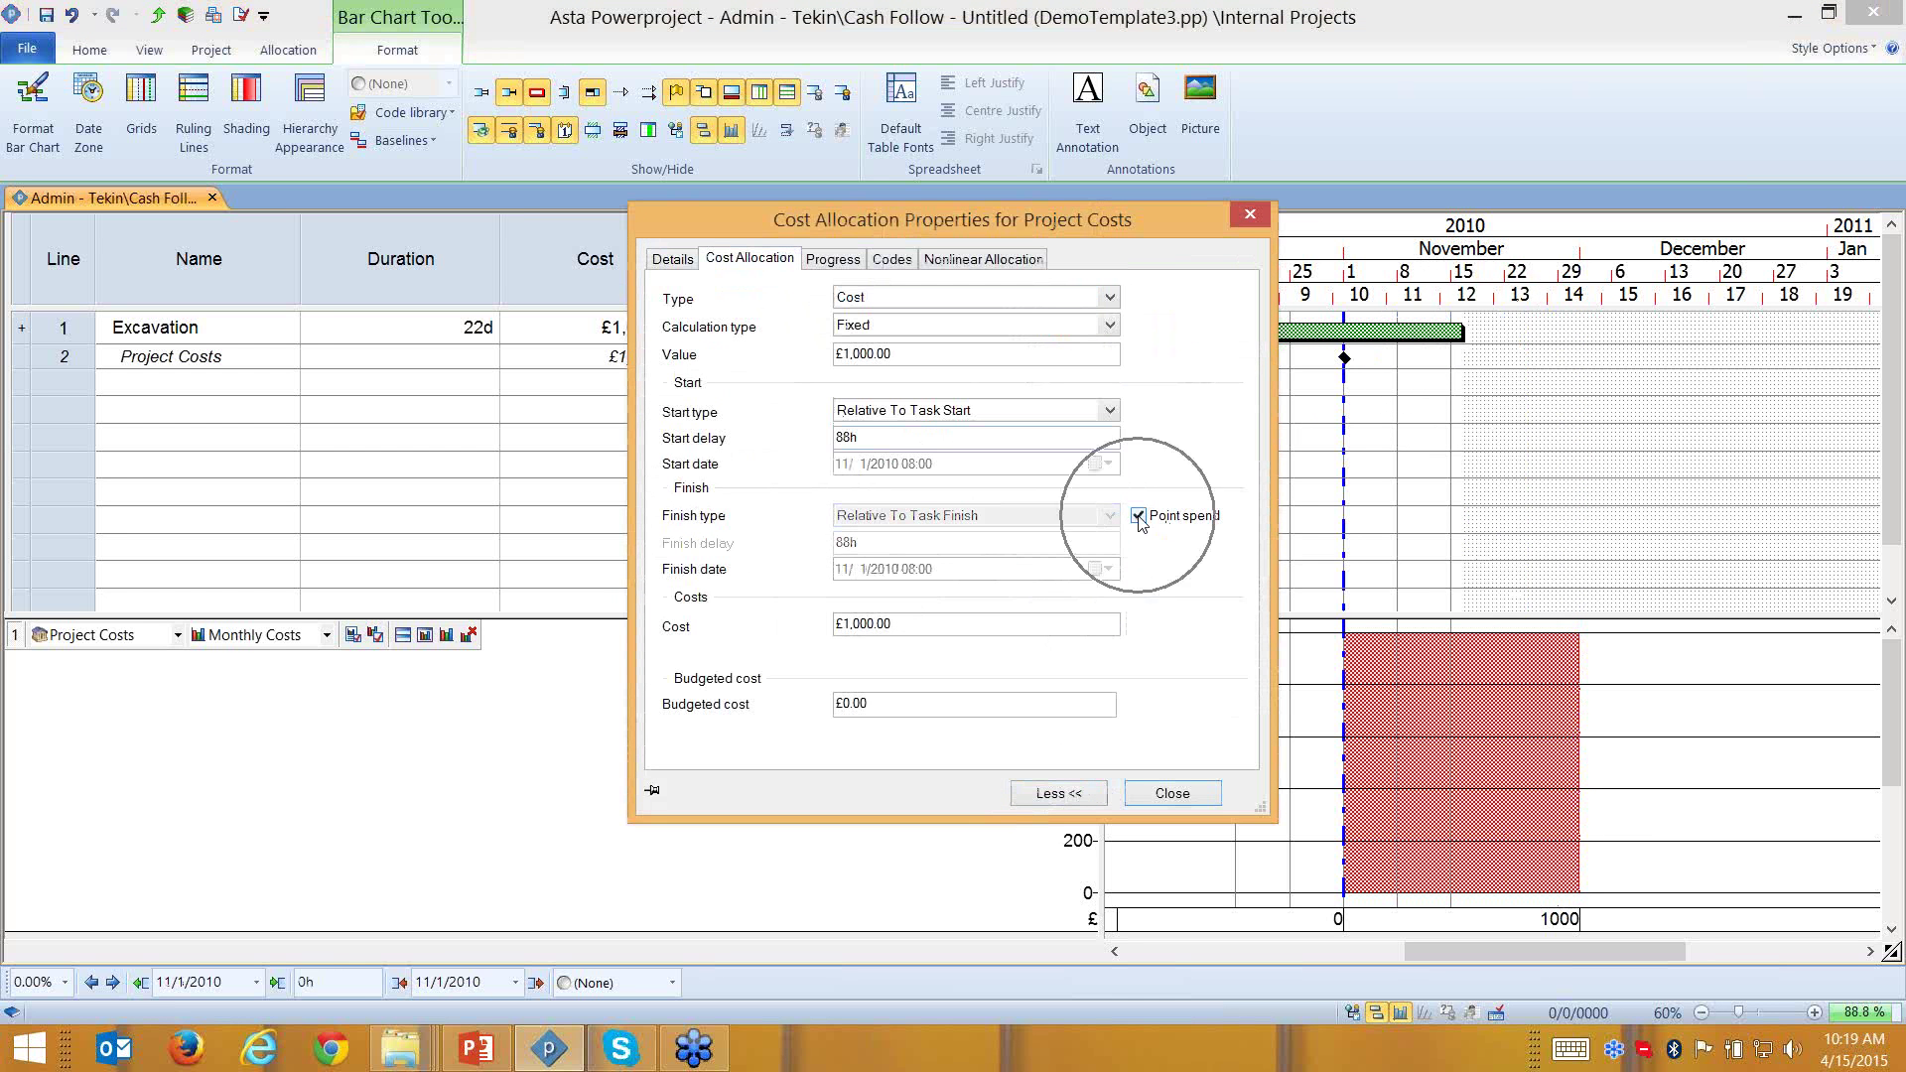
{"action": "left_click", "coordinate": [1119, 417]}
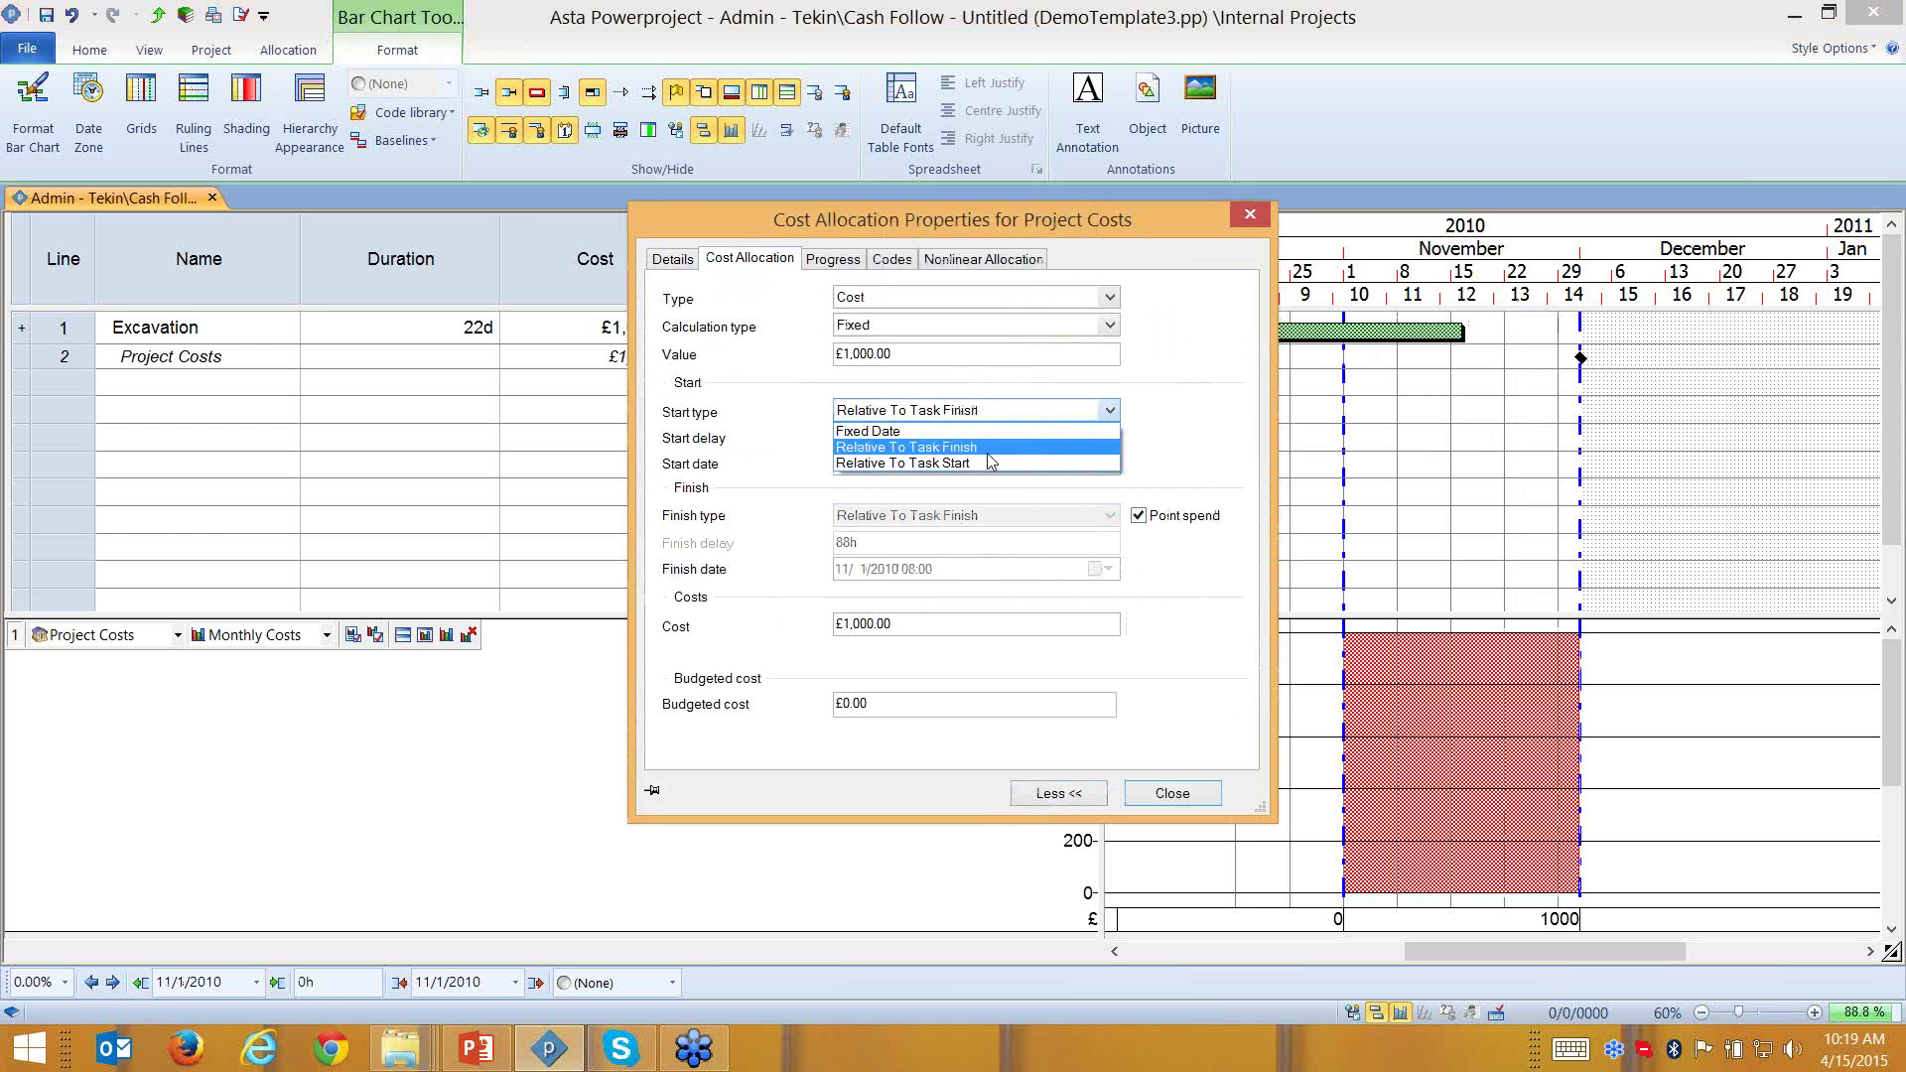
{"action": "left_click", "coordinate": [987, 447]}
{"action": "key", "text": "Tab"}
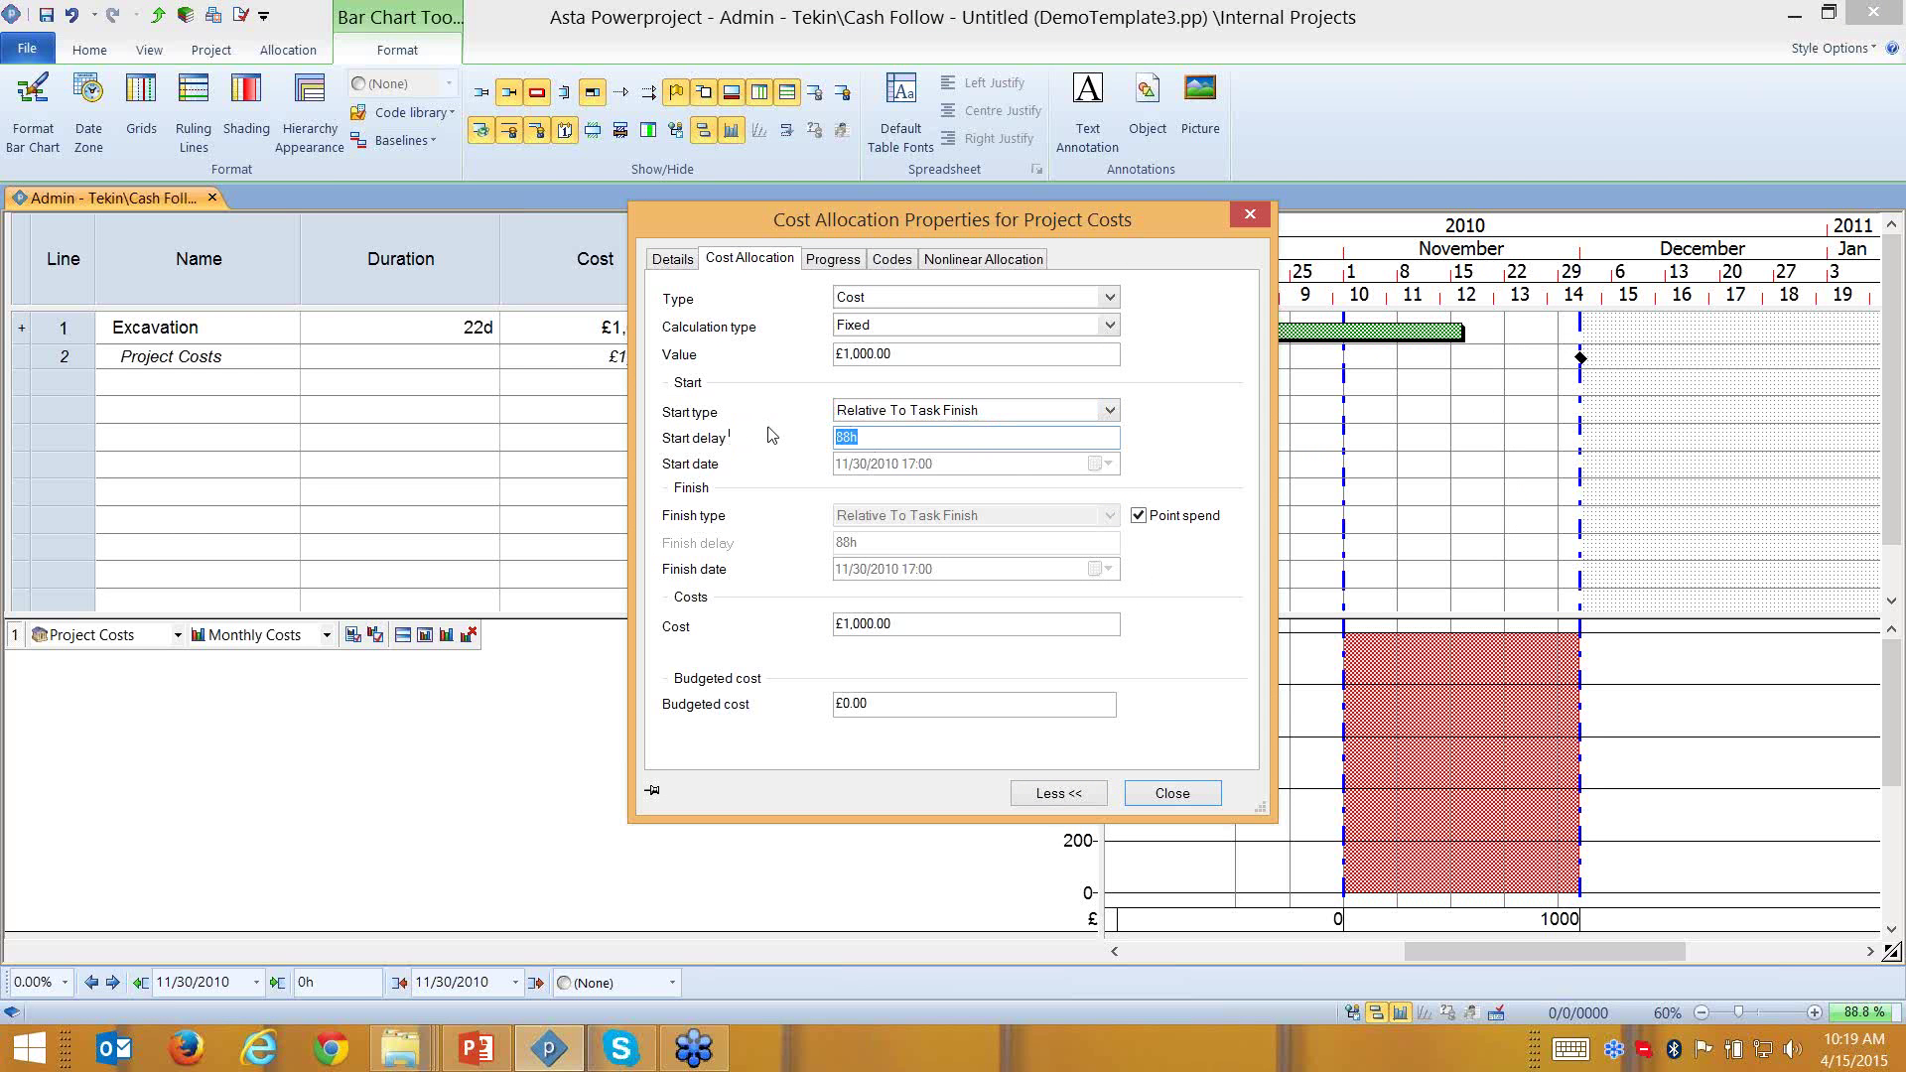
{"action": "type", "text": "30d"}
{"action": "left_click", "coordinate": [1168, 799]}
Enlarge the bar chart area and delay Excavation one day at a time to a 10/27/2010 start
{"action": "left_click_drag", "start_coordinate": [1424, 944], "coordinate": [1461, 951]}
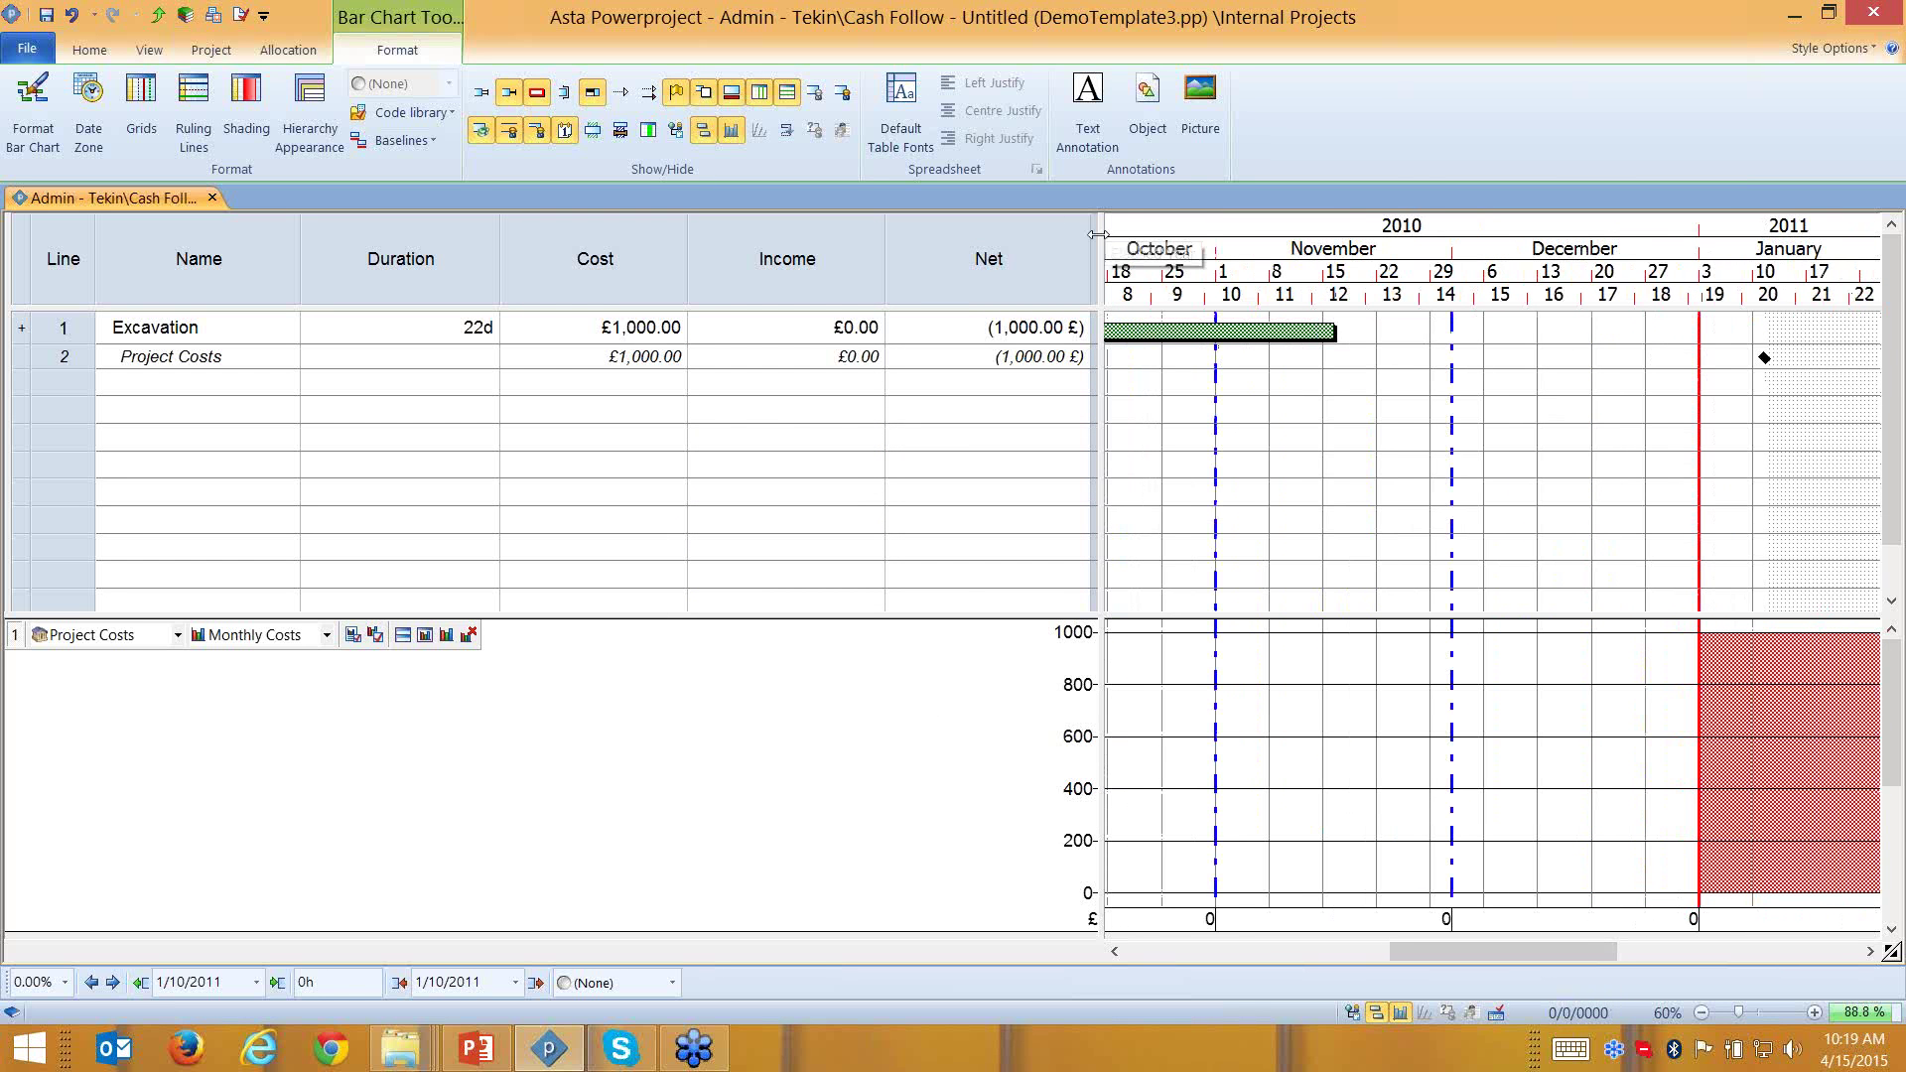
{"action": "left_click_drag", "start_coordinate": [1100, 260], "coordinate": [685, 265]}
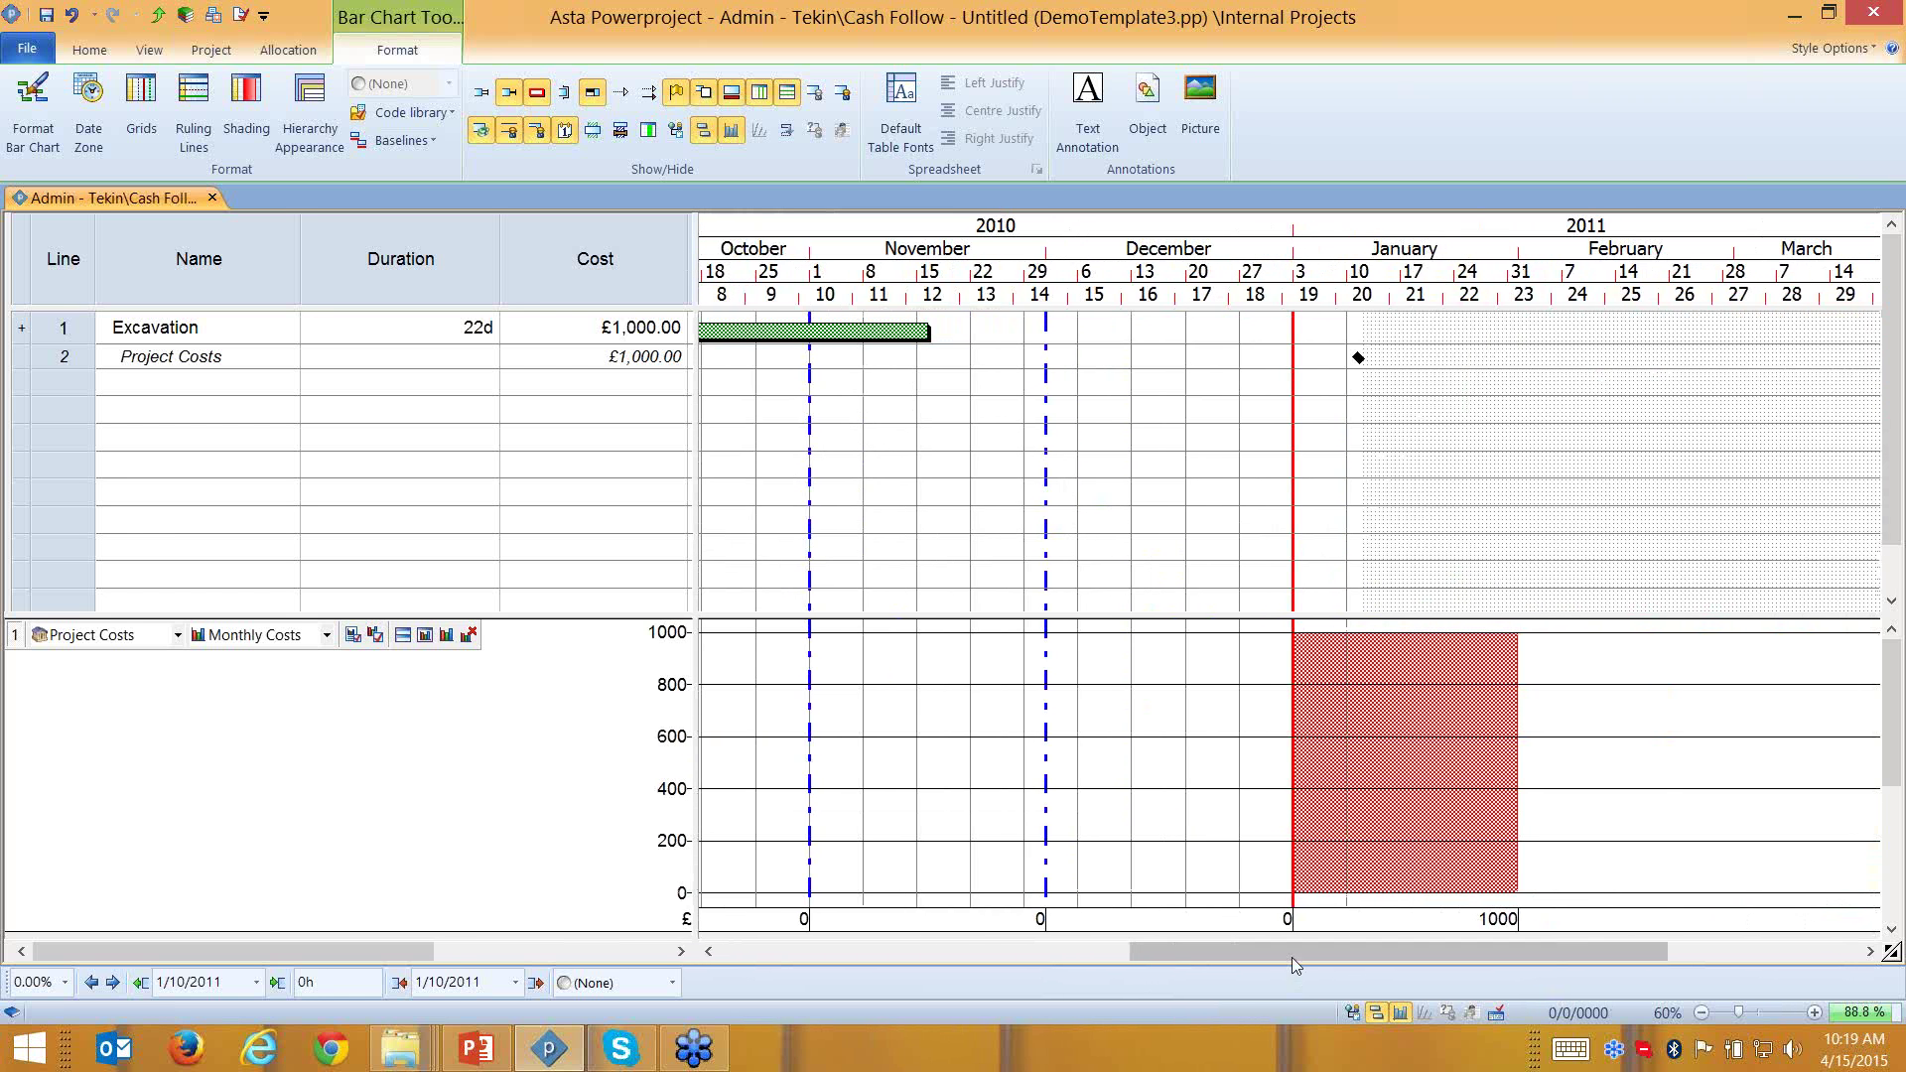
{"action": "left_click_drag", "start_coordinate": [1291, 957], "coordinate": [1223, 945]}
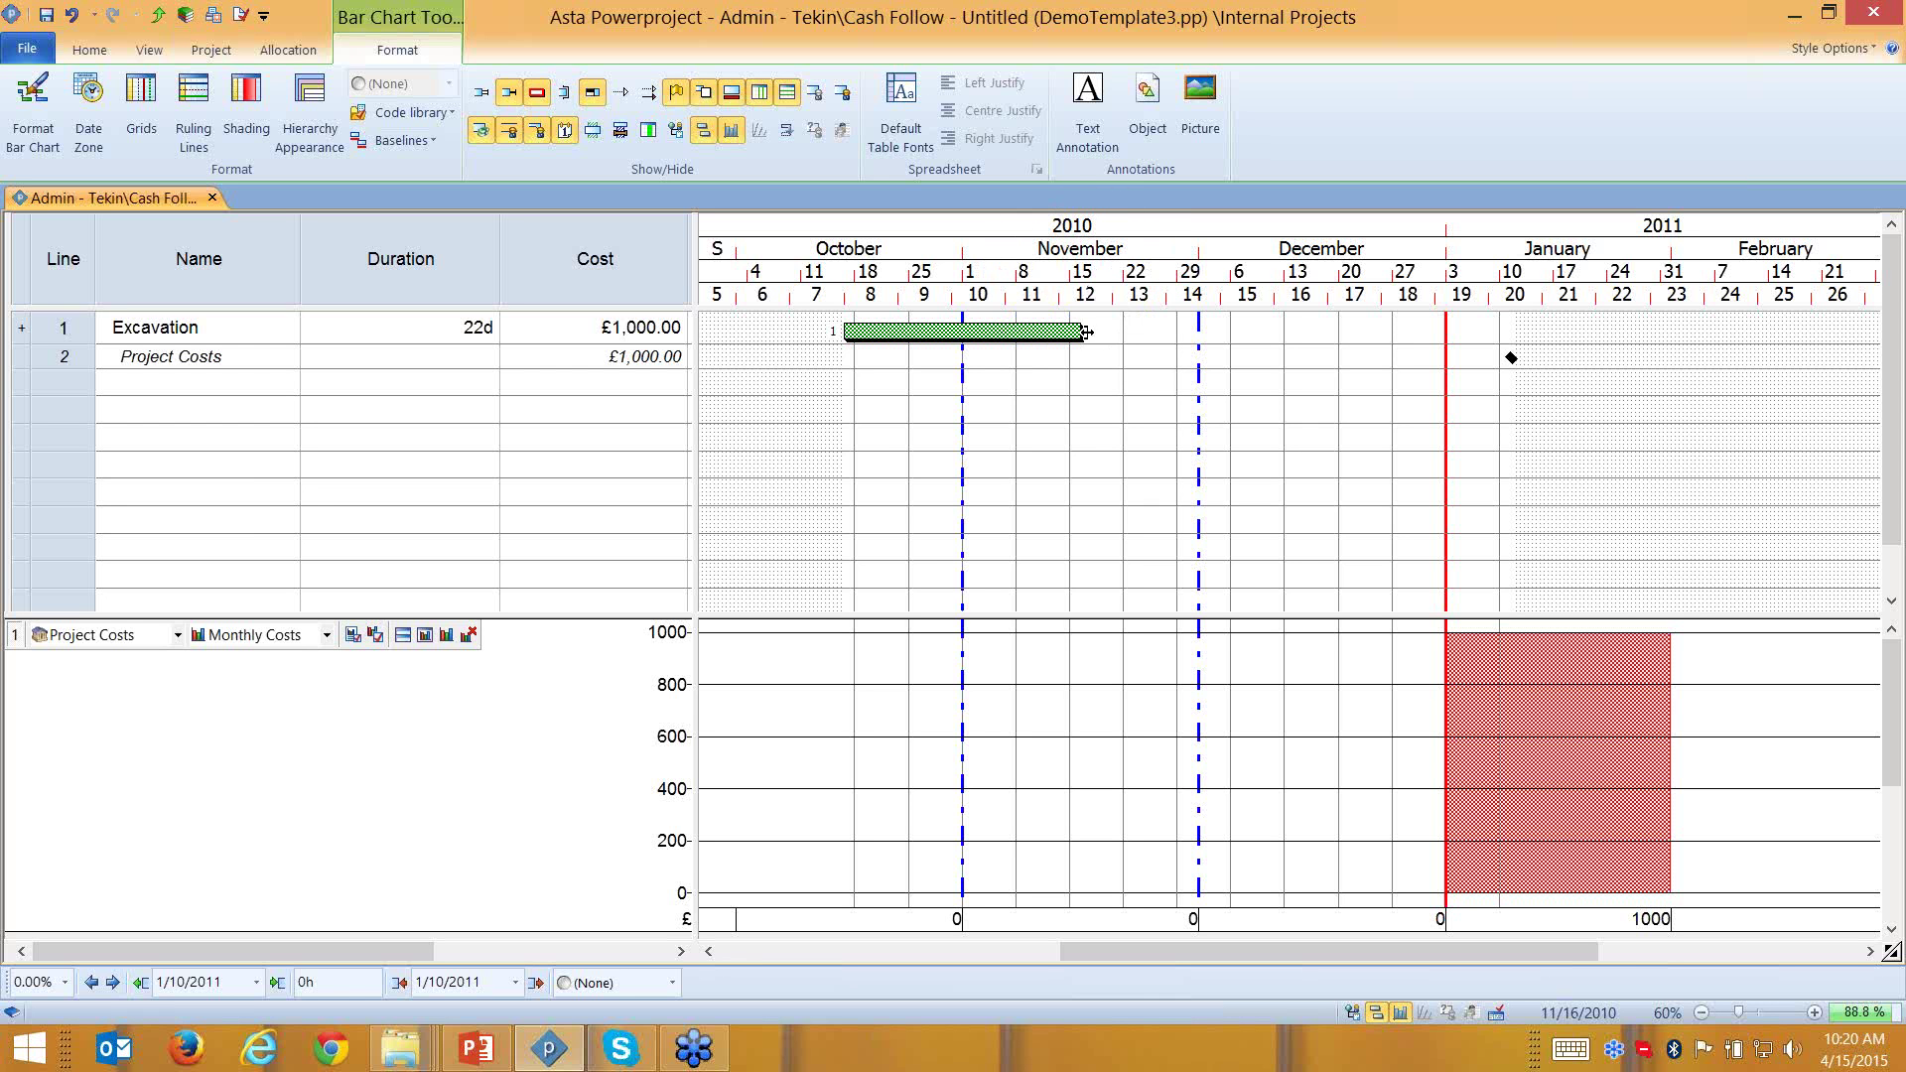
{"action": "left_click", "coordinate": [1004, 330]}
{"action": "left_click", "coordinate": [113, 983]}
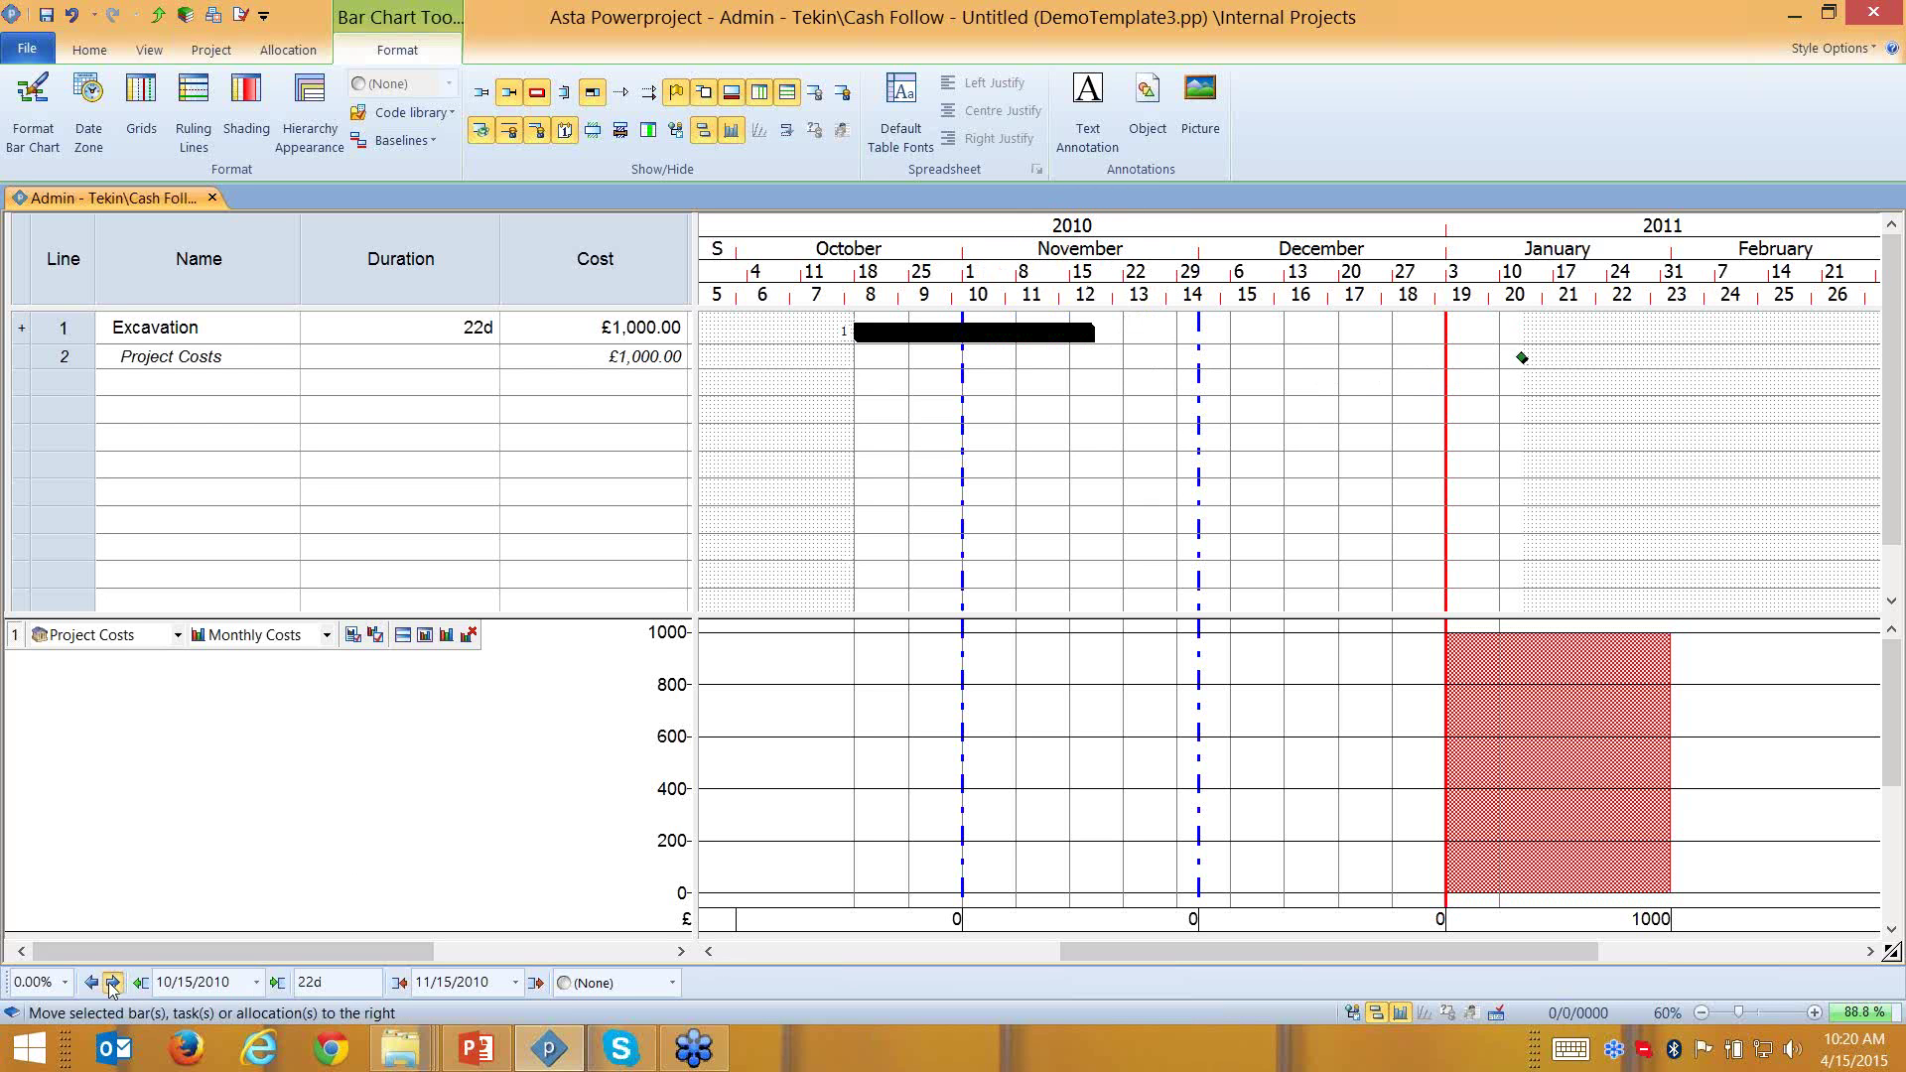
{"action": "left_click", "coordinate": [112, 983]}
{"action": "left_click", "coordinate": [112, 982]}
{"action": "left_click", "coordinate": [113, 983]}
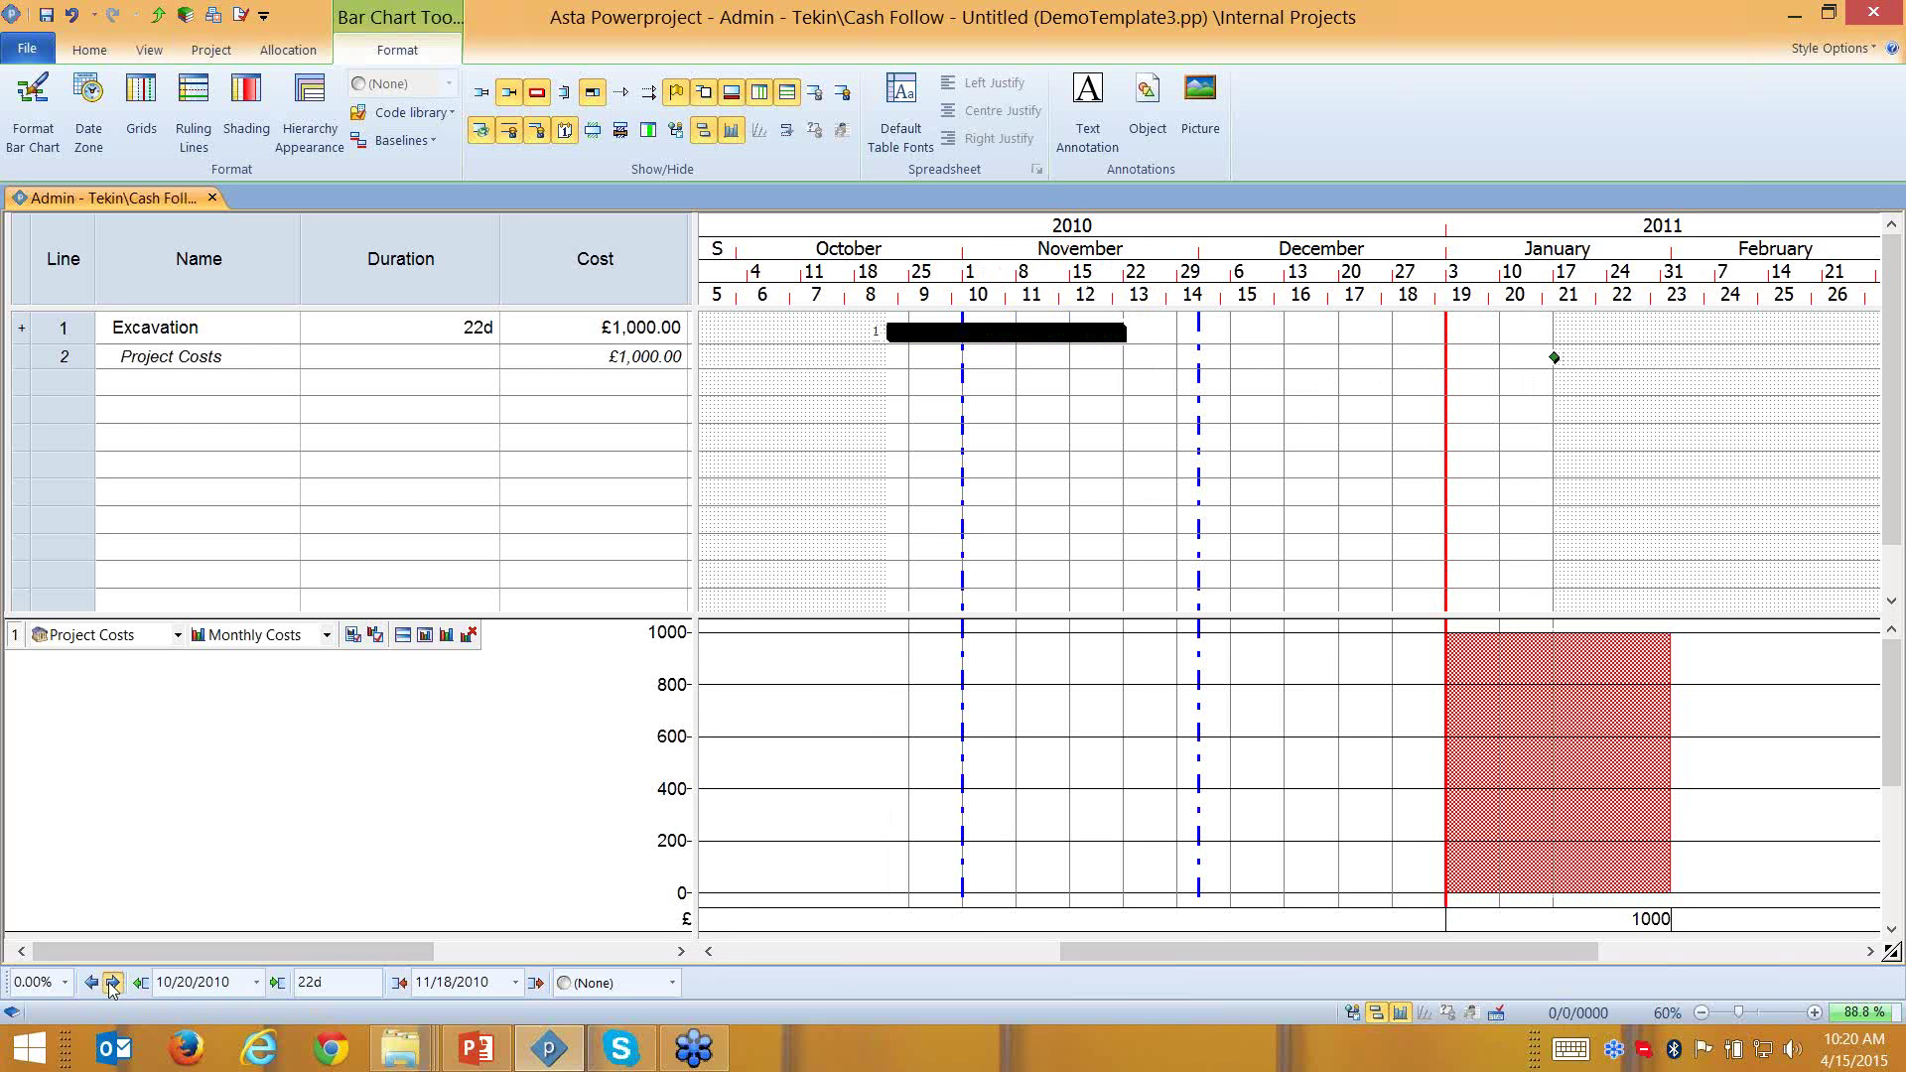
{"action": "left_click", "coordinate": [112, 983]}
{"action": "left_click", "coordinate": [112, 983]}
{"action": "left_click", "coordinate": [112, 983]}
{"action": "left_click", "coordinate": [112, 983]}
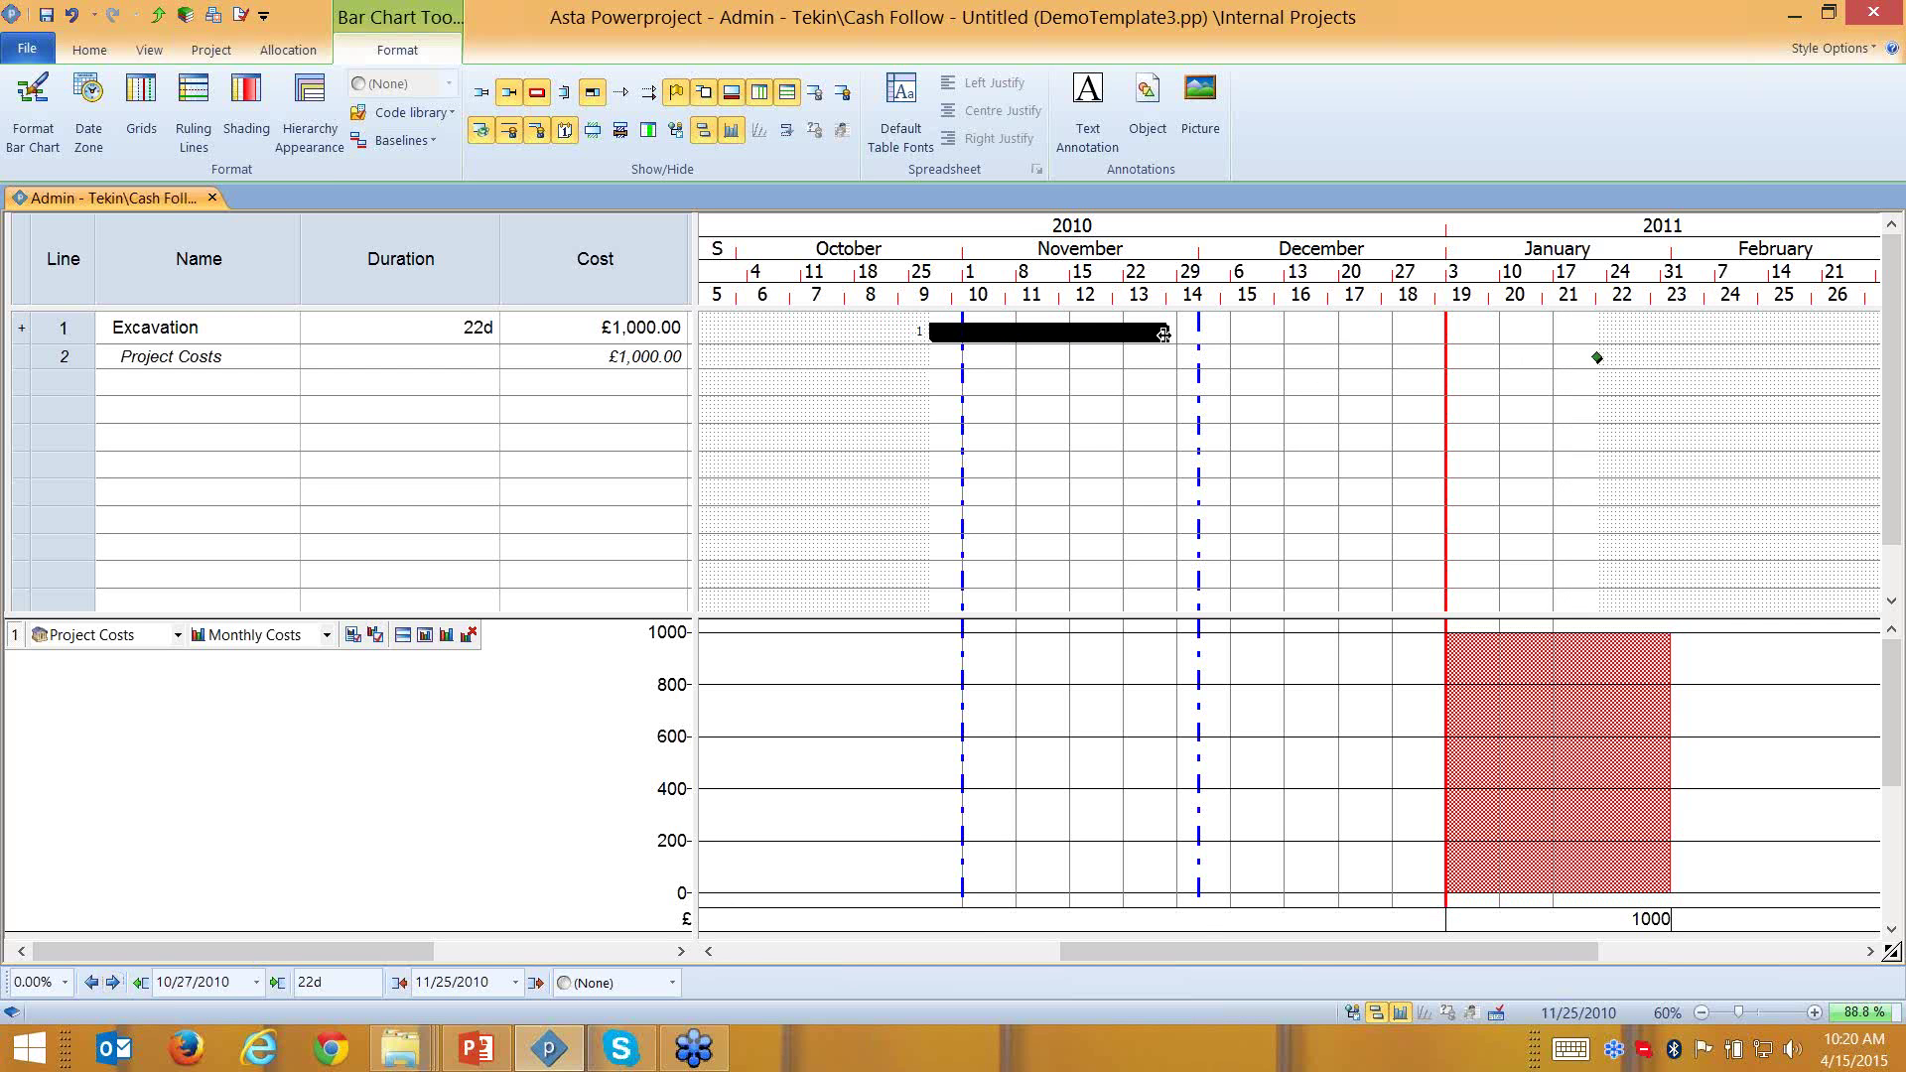
Stretch Excavation to a 38-day duration and shorten it to 14 days to examine how the point spend follows its finish
{"action": "left_click_drag", "start_coordinate": [1168, 334], "coordinate": [1395, 353]}
{"action": "left_click_drag", "start_coordinate": [1598, 358], "coordinate": [1771, 359]}
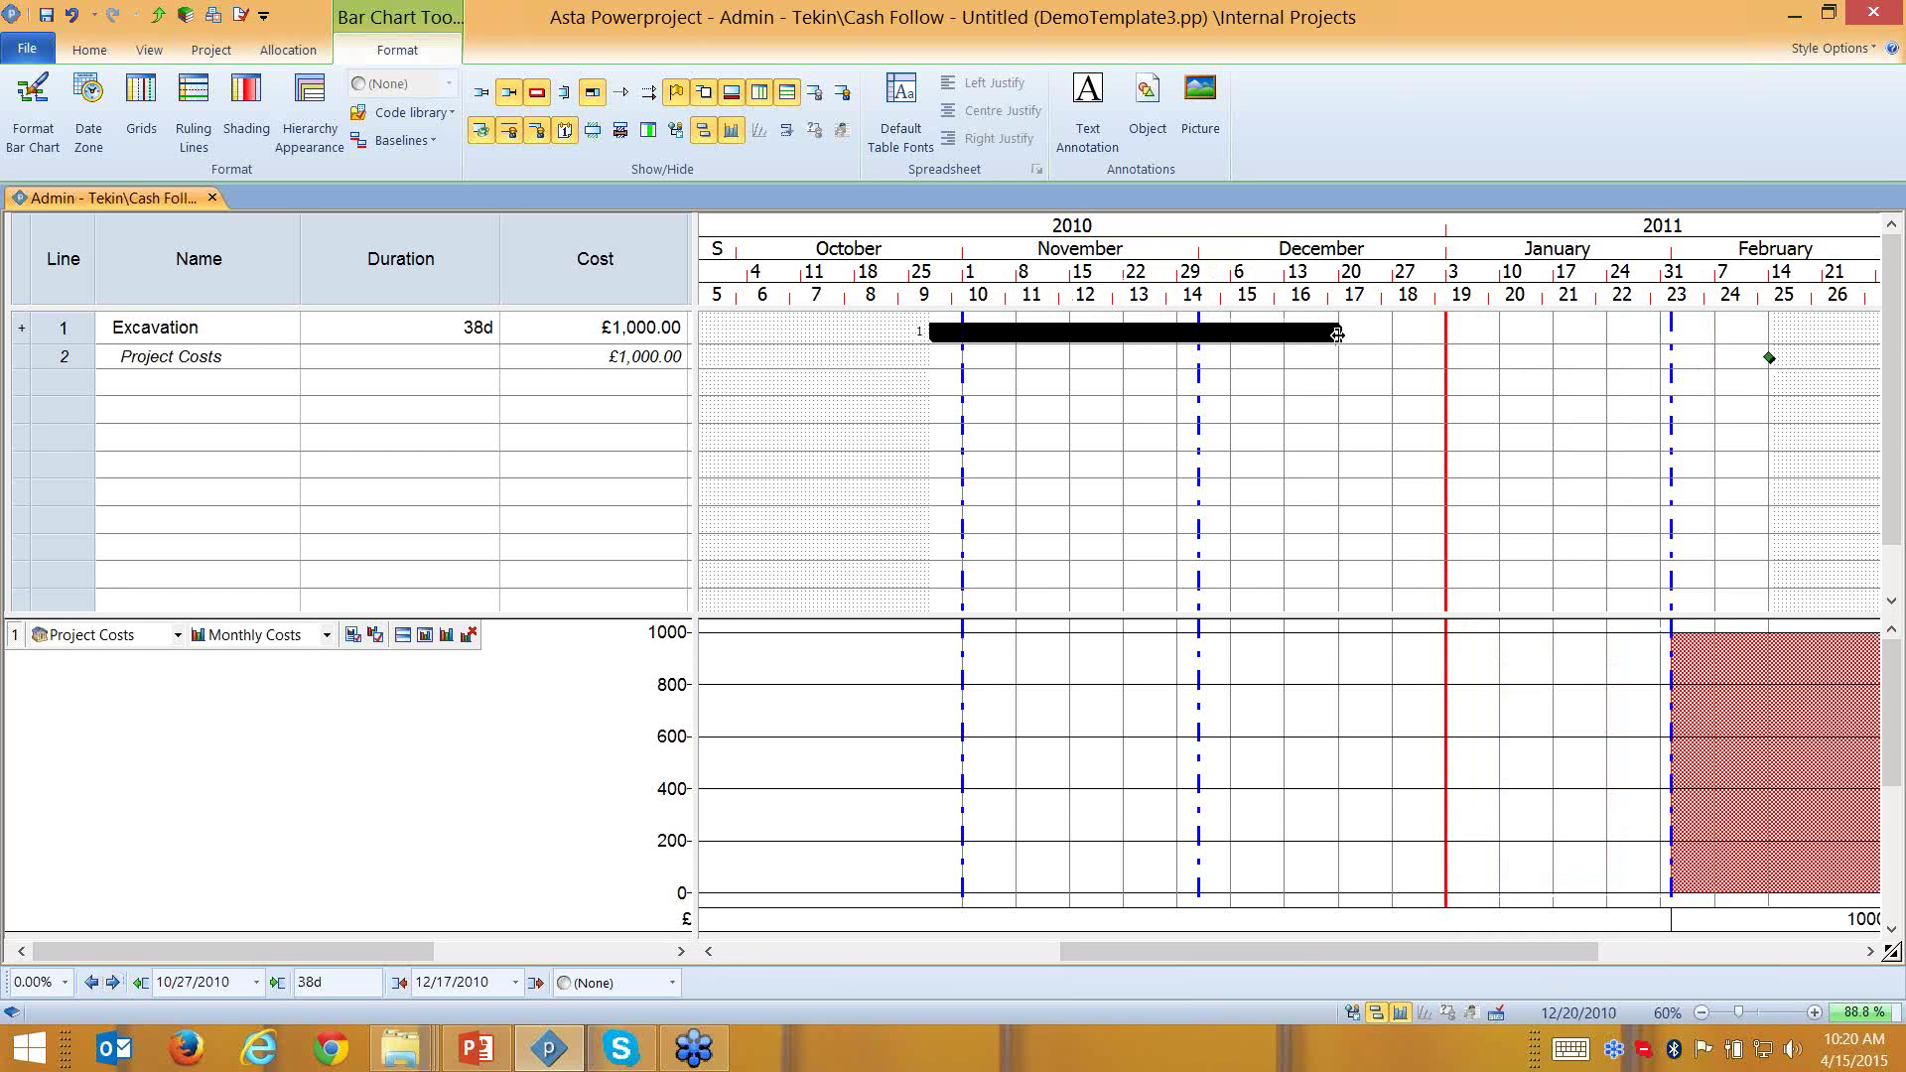
{"action": "left_click_drag", "start_coordinate": [1337, 335], "coordinate": [1078, 344]}
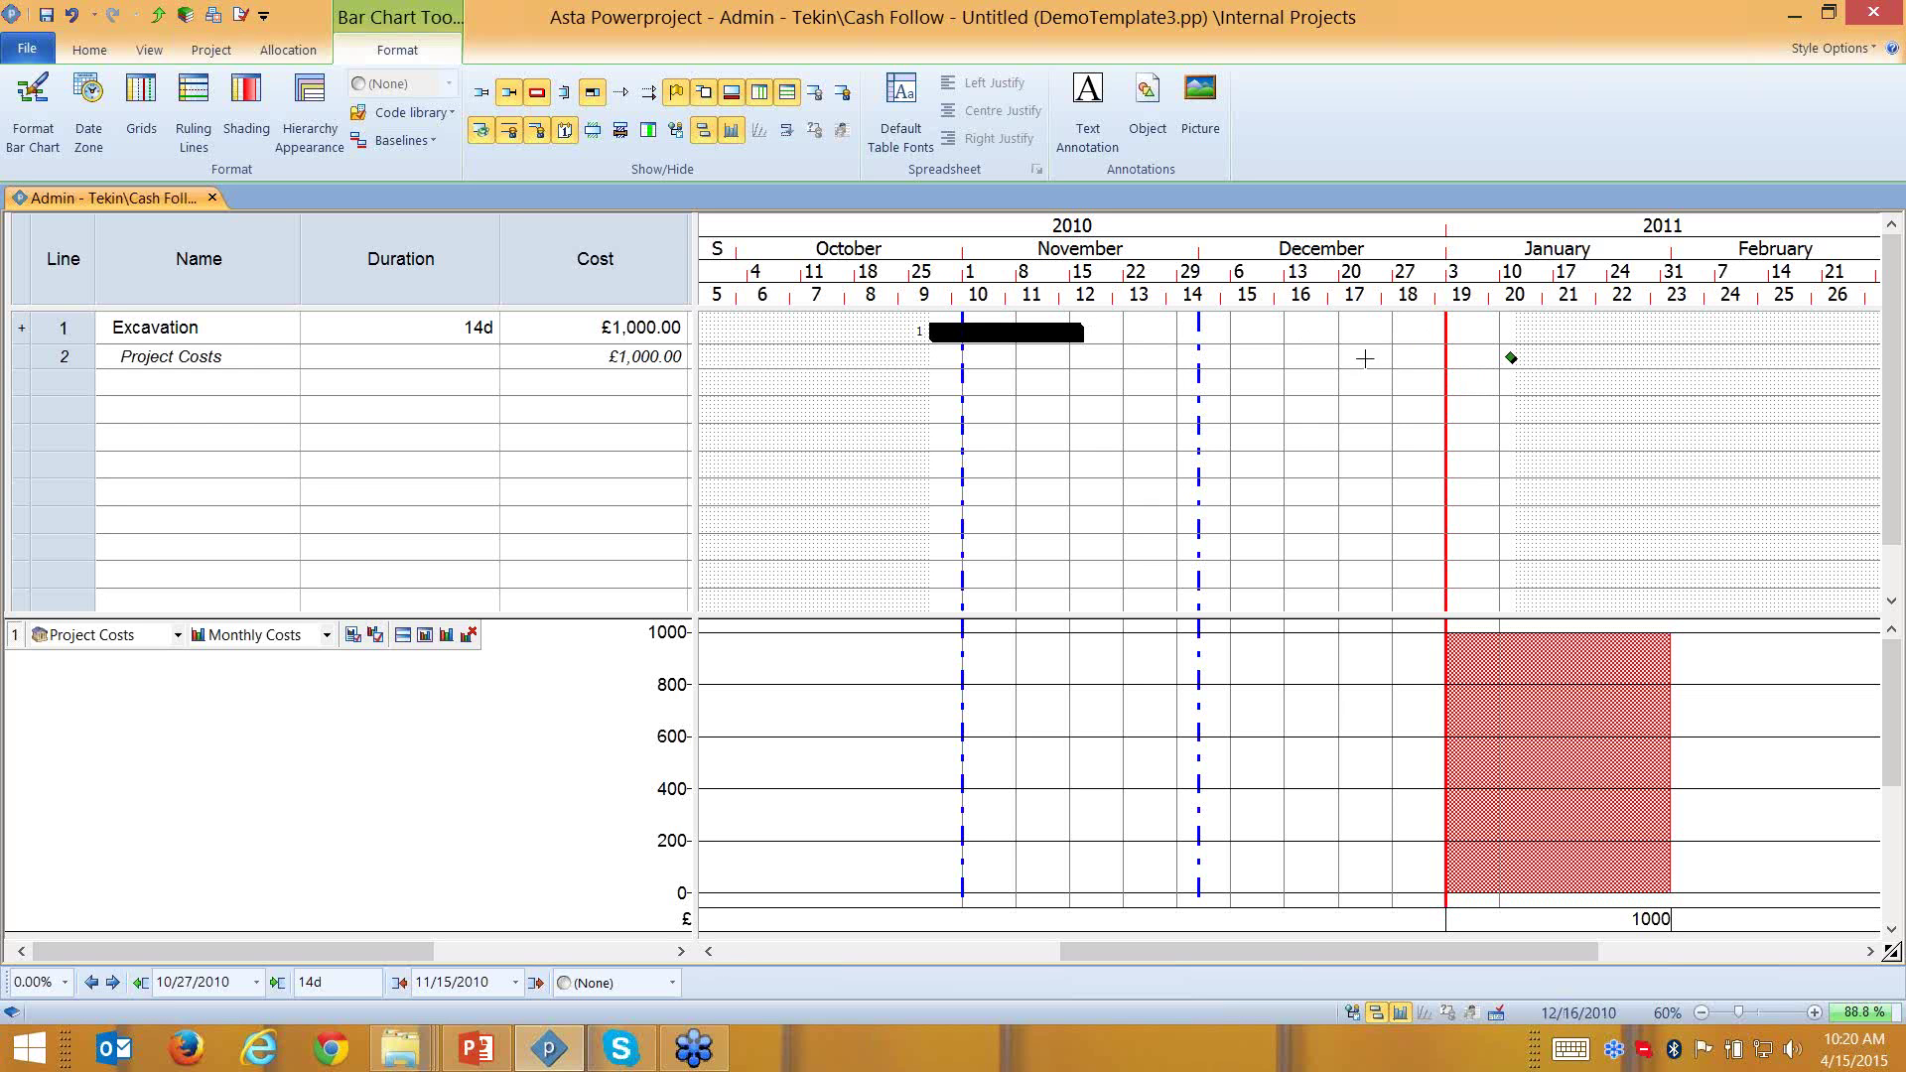
Set the start delay of the Project Costs allocation to 10d
{"action": "double_click", "coordinate": [1509, 356]}
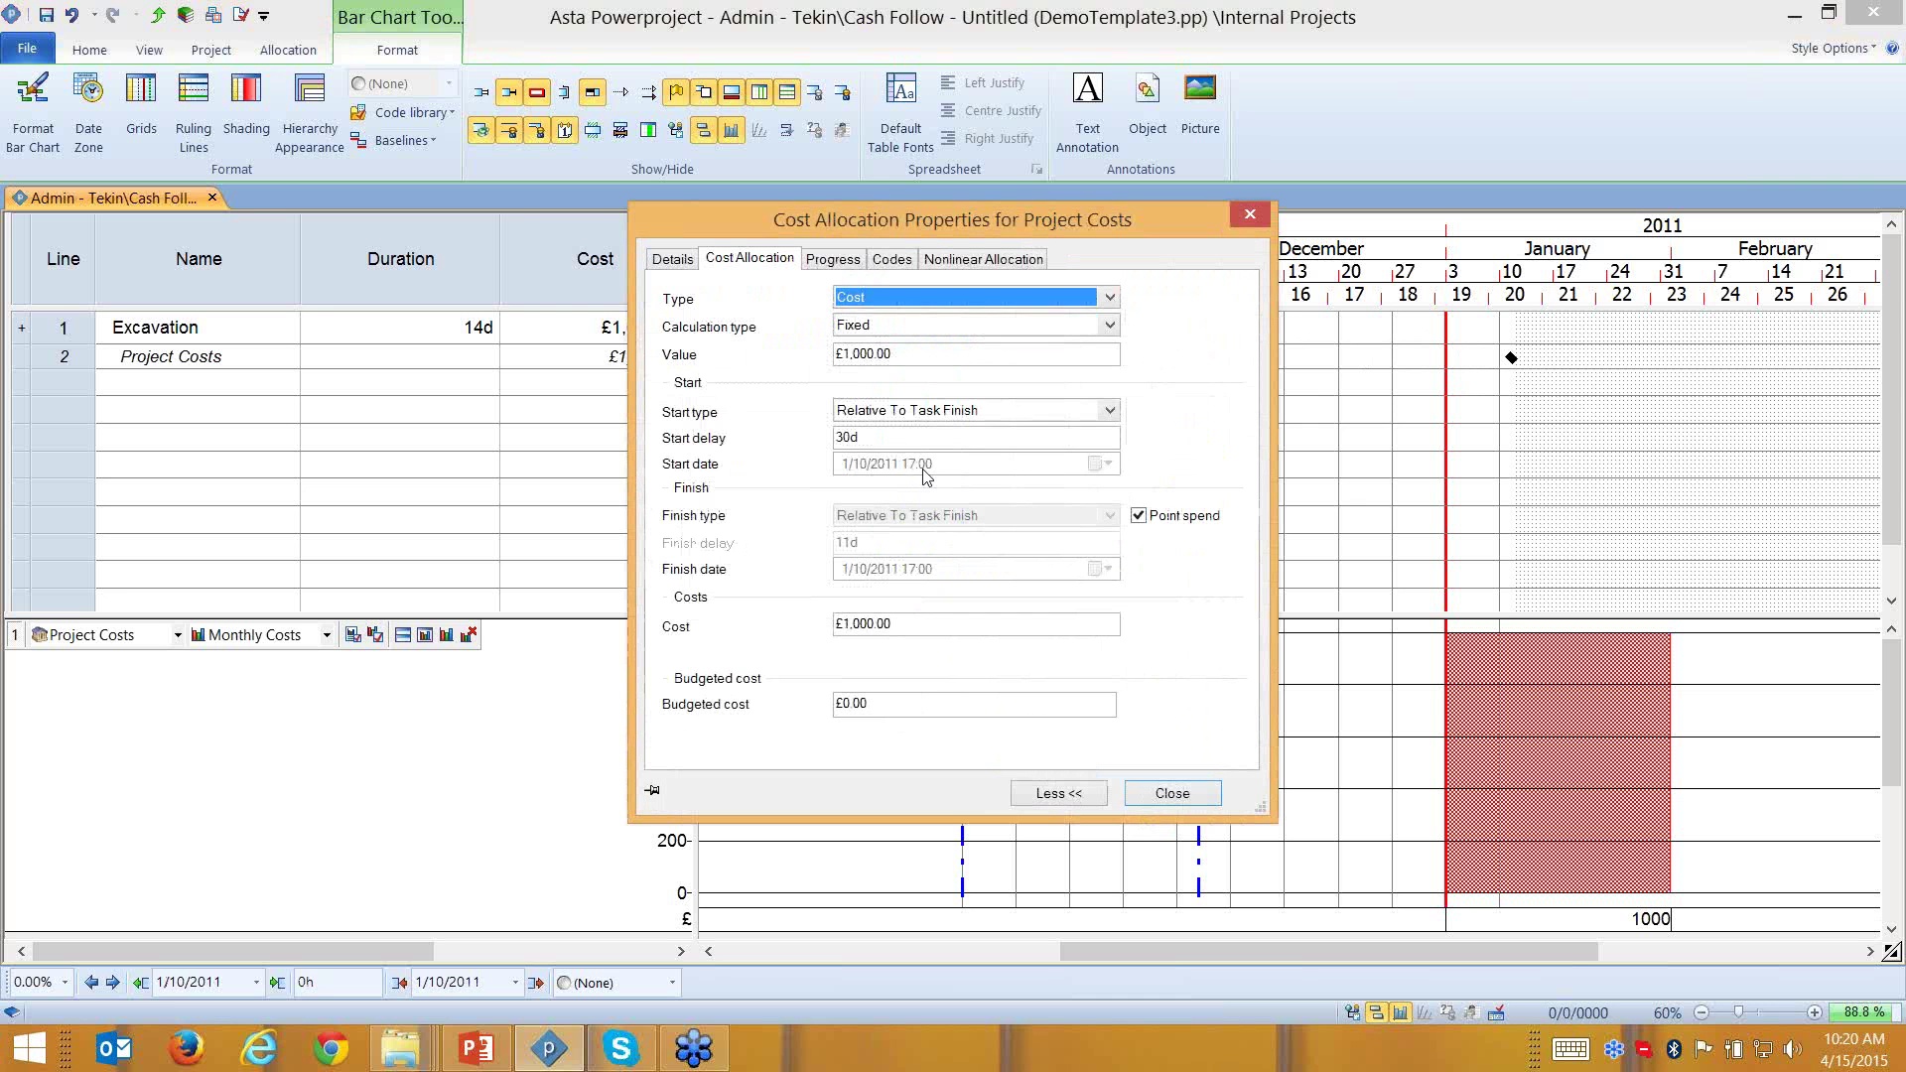
{"action": "double_click", "coordinate": [859, 438]}
{"action": "type", "text": "10"}
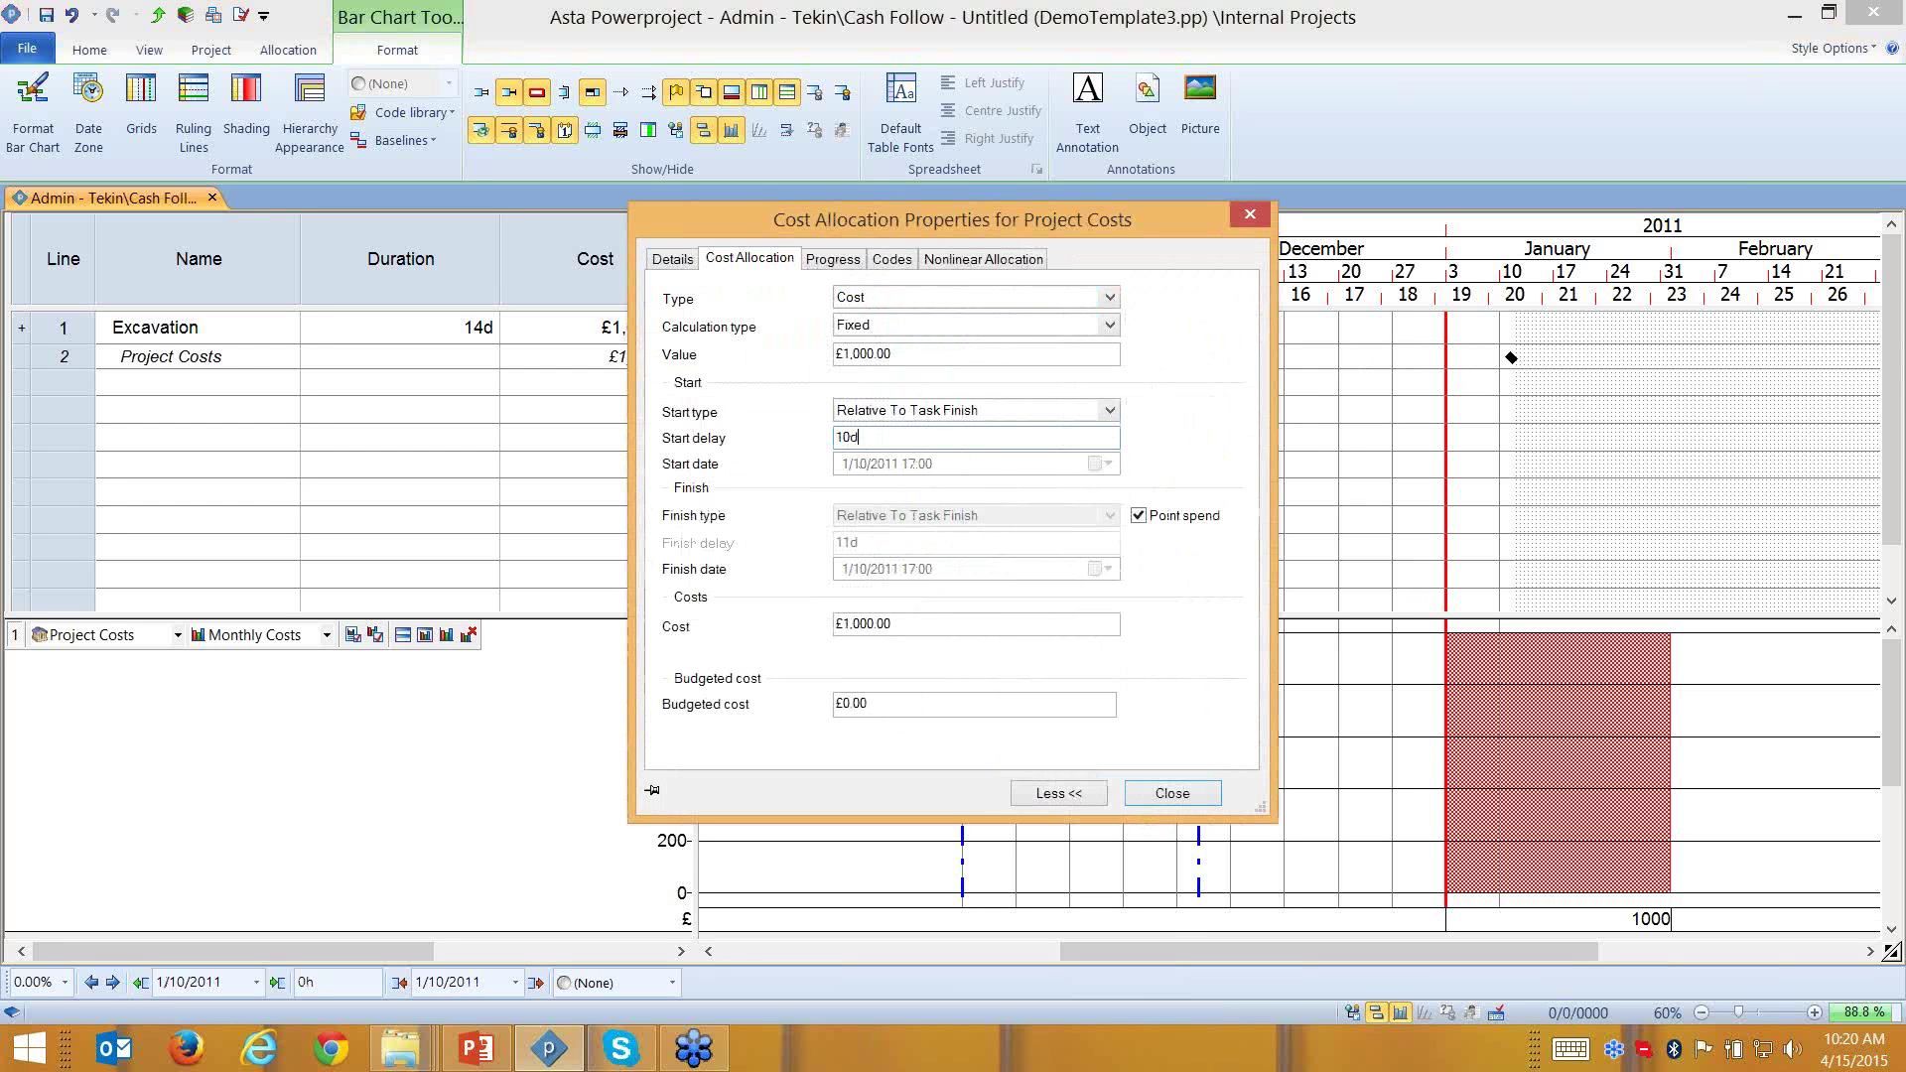
{"action": "left_click", "coordinate": [1172, 791]}
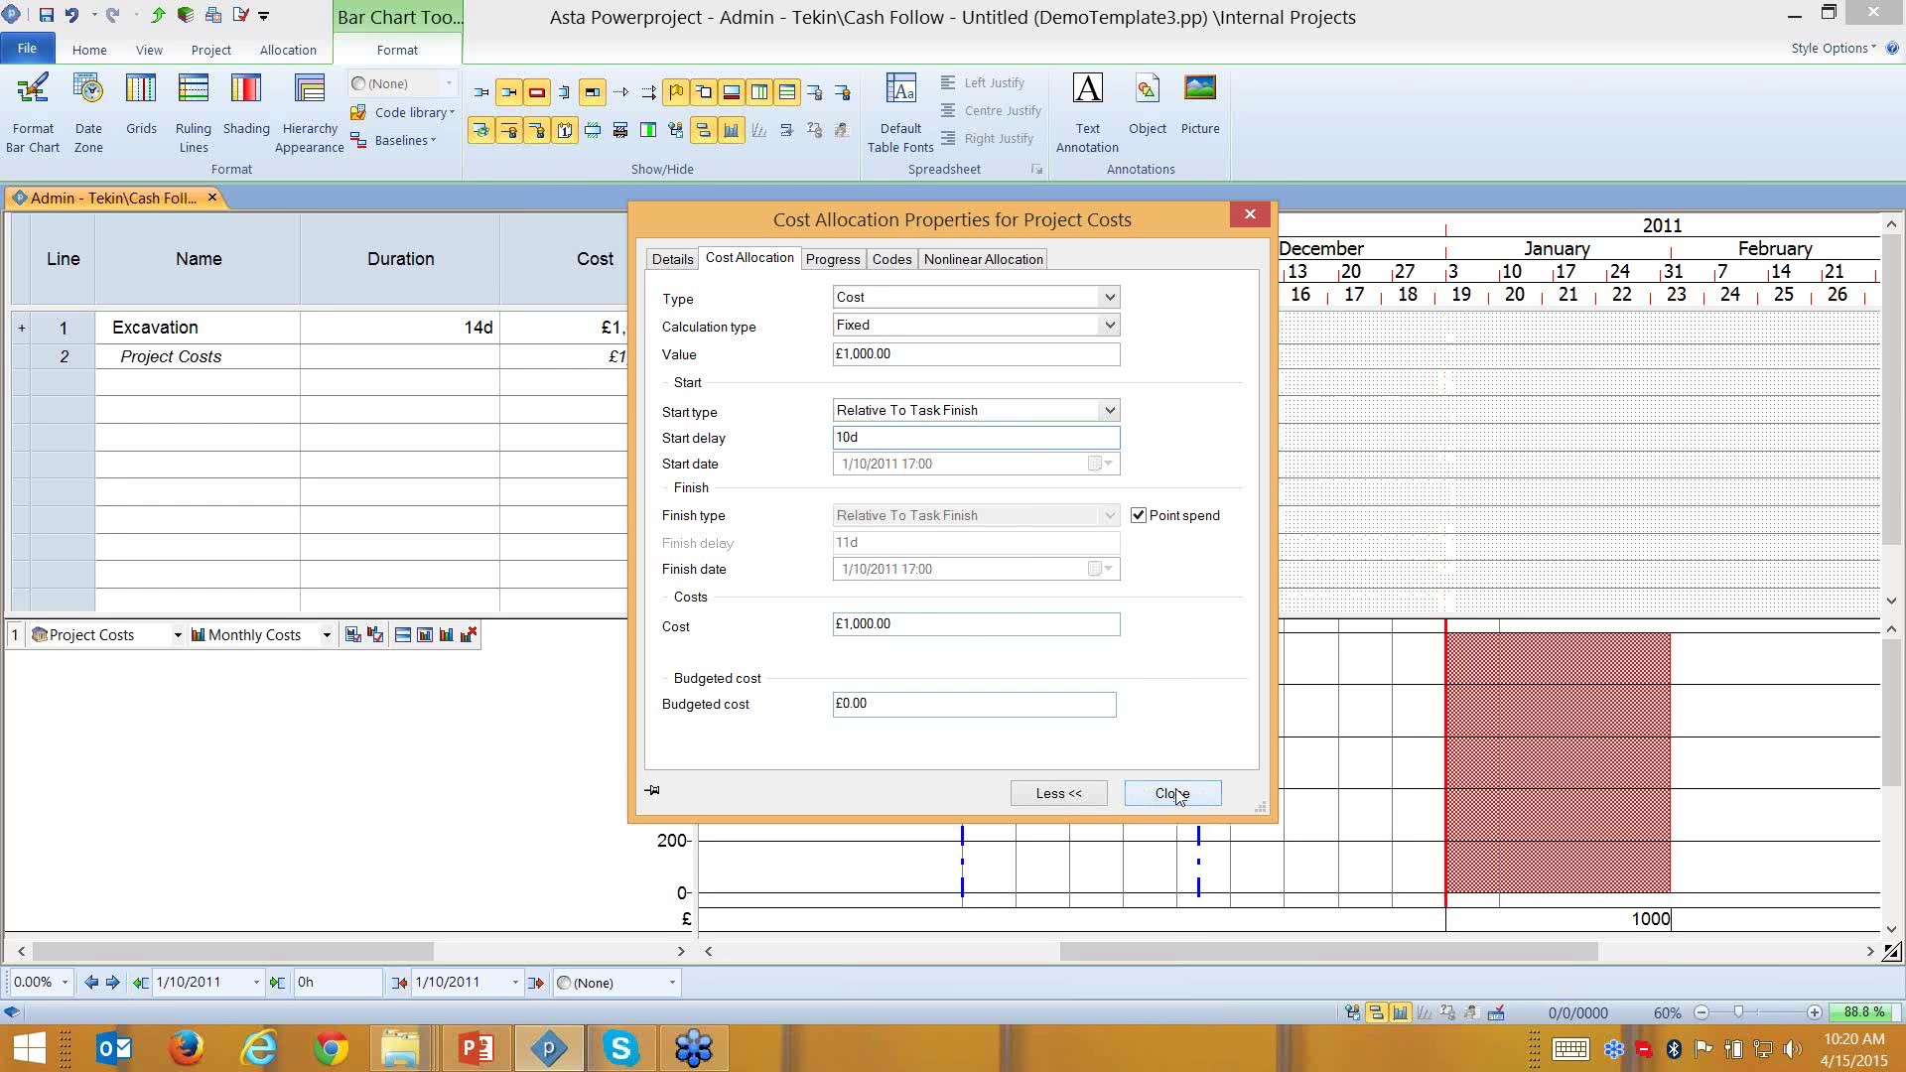
Stretch Excavation to 28 days and shorten it to 15 days, undoing the stray task created beside it
{"action": "left_click", "coordinate": [1024, 334]}
{"action": "left_click_drag", "start_coordinate": [1082, 334], "coordinate": [1231, 347]}
{"action": "left_click", "coordinate": [1326, 341]}
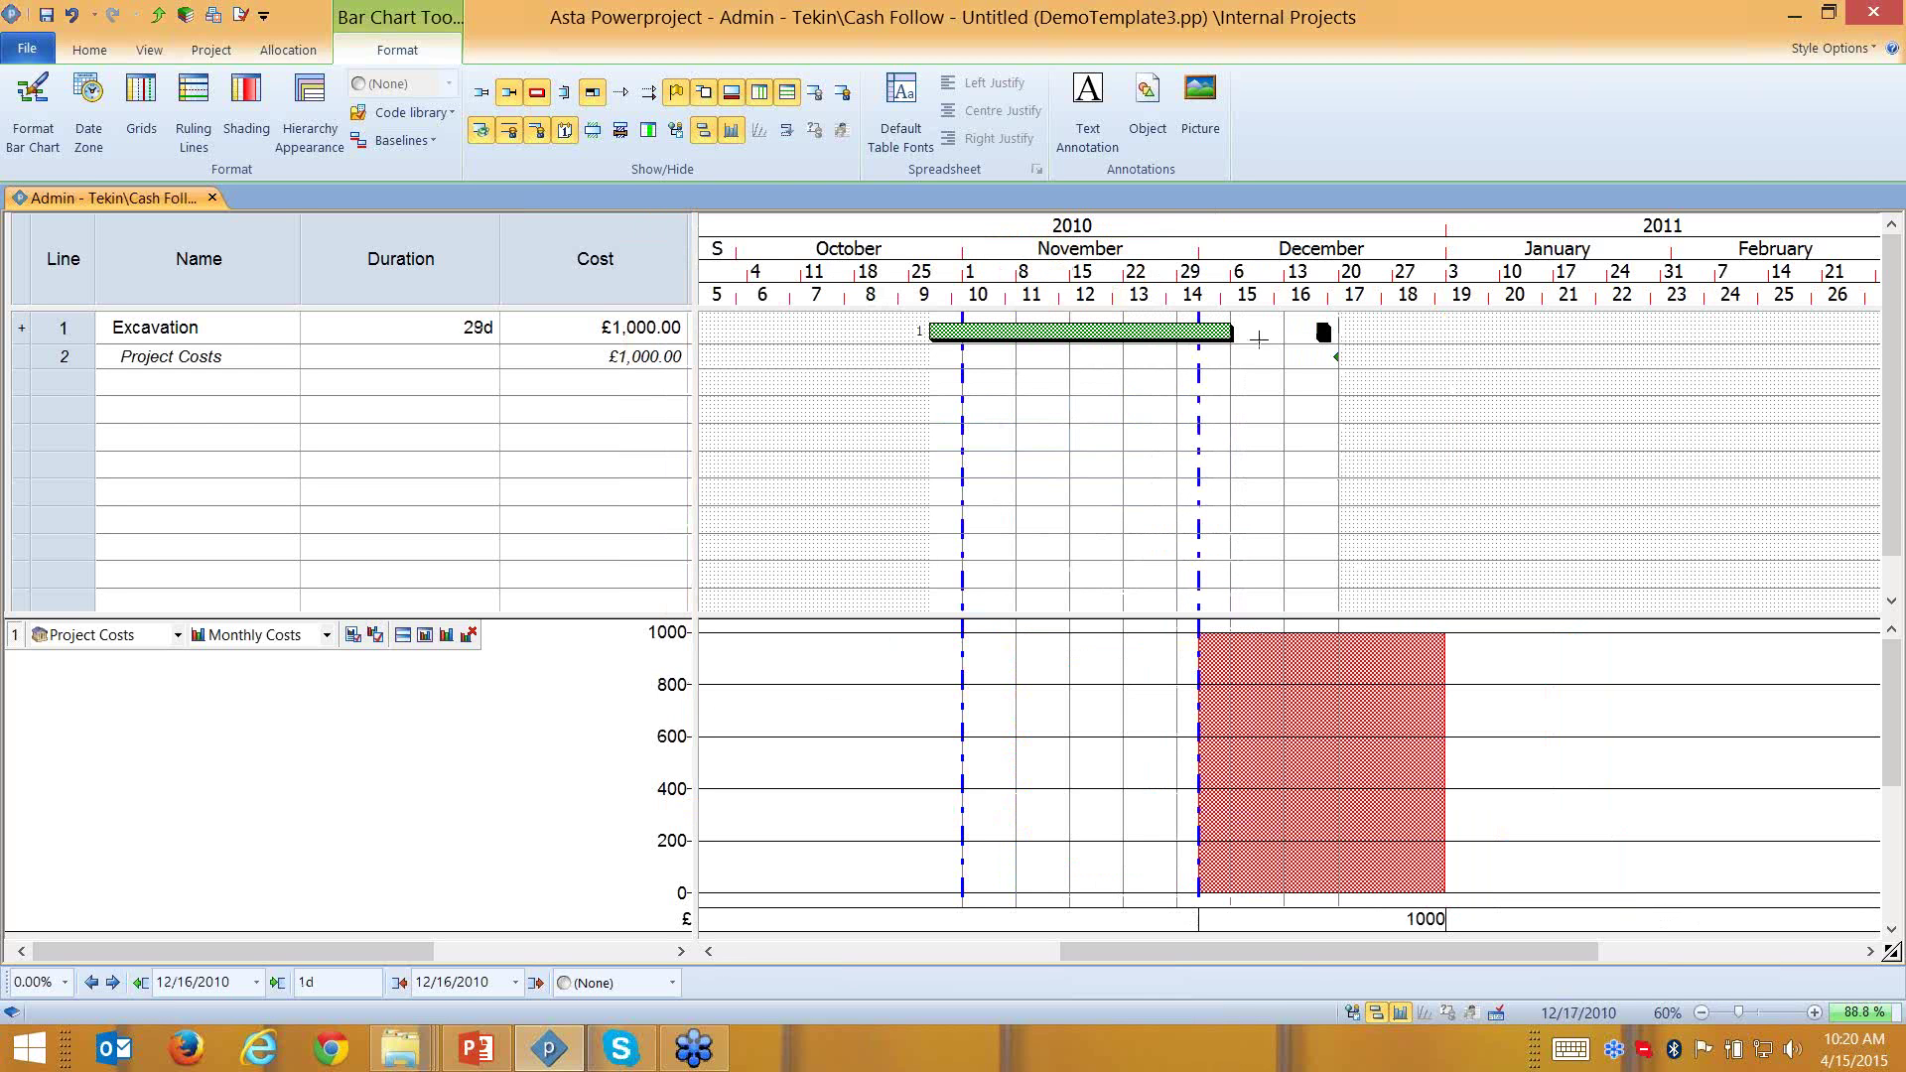
{"action": "key", "text": "ctrl+z"}
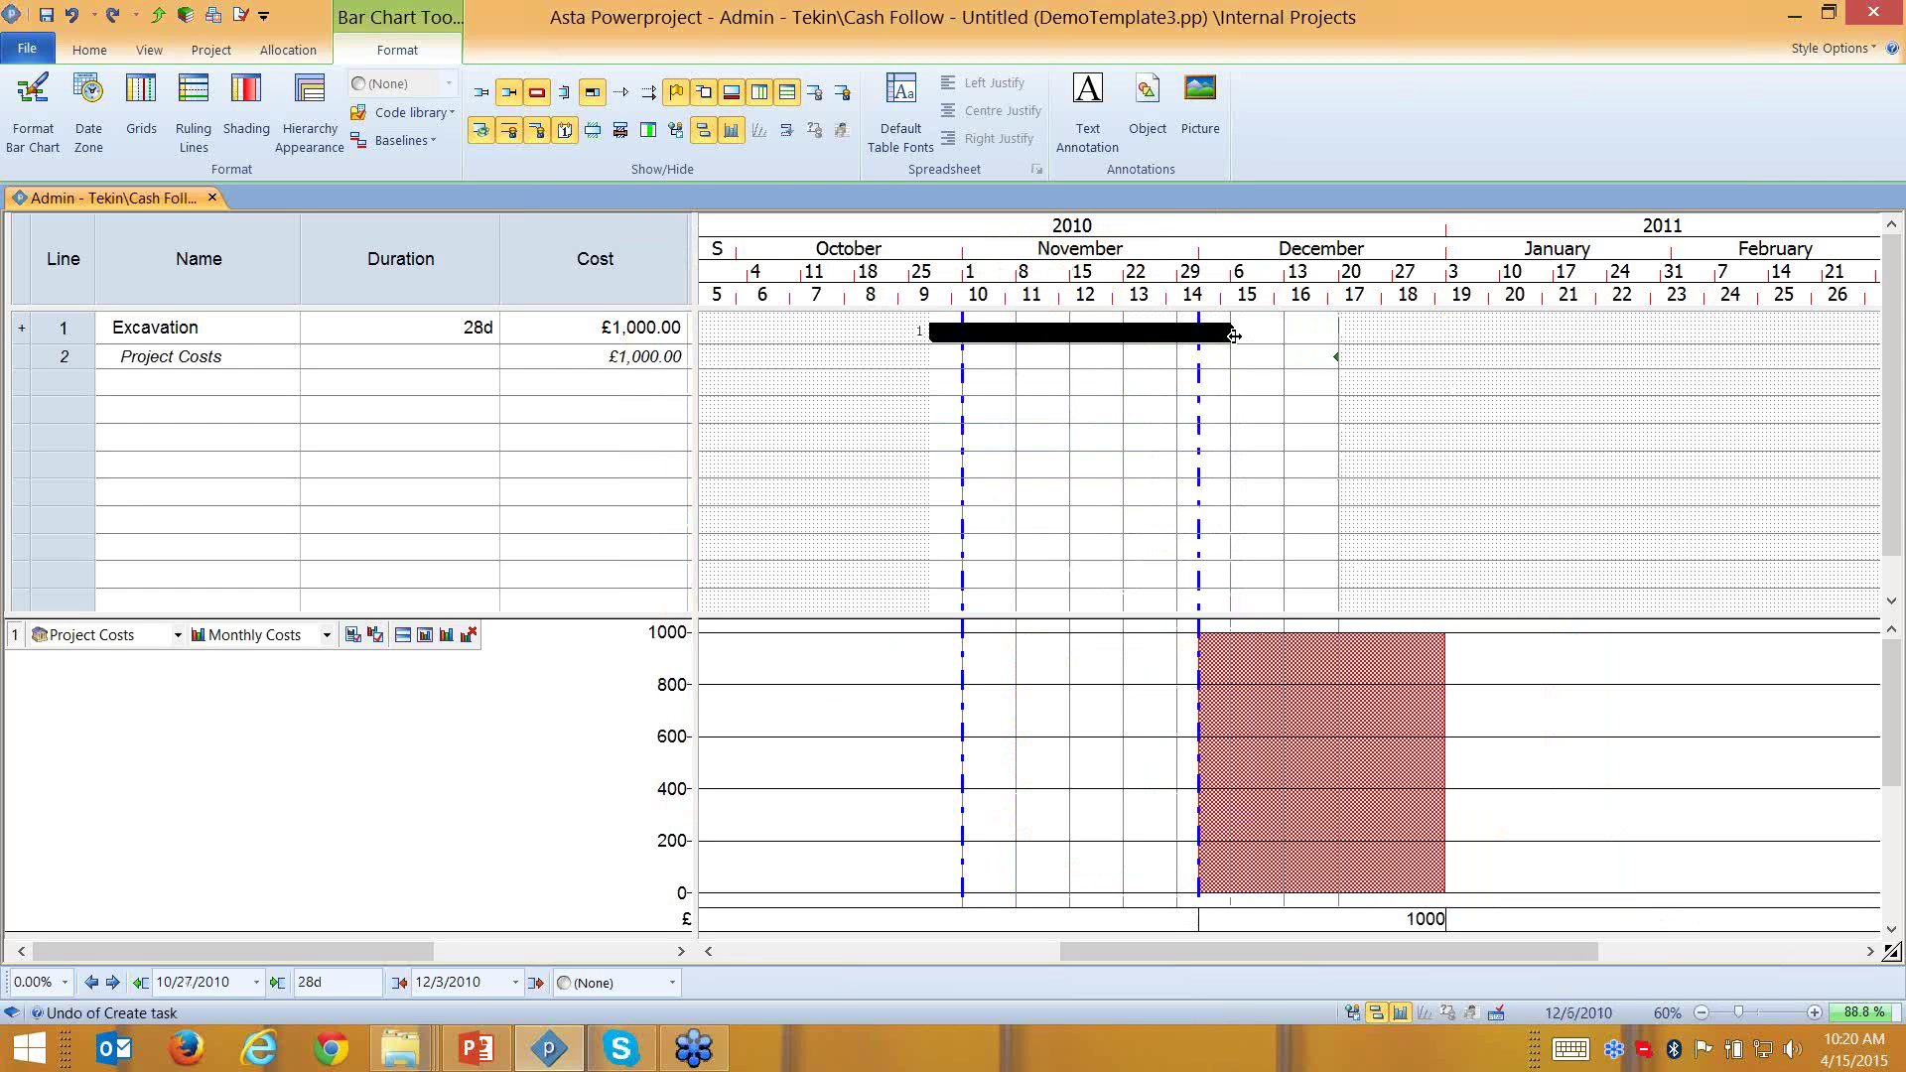
{"action": "left_click_drag", "start_coordinate": [1229, 338], "coordinate": [1093, 348]}
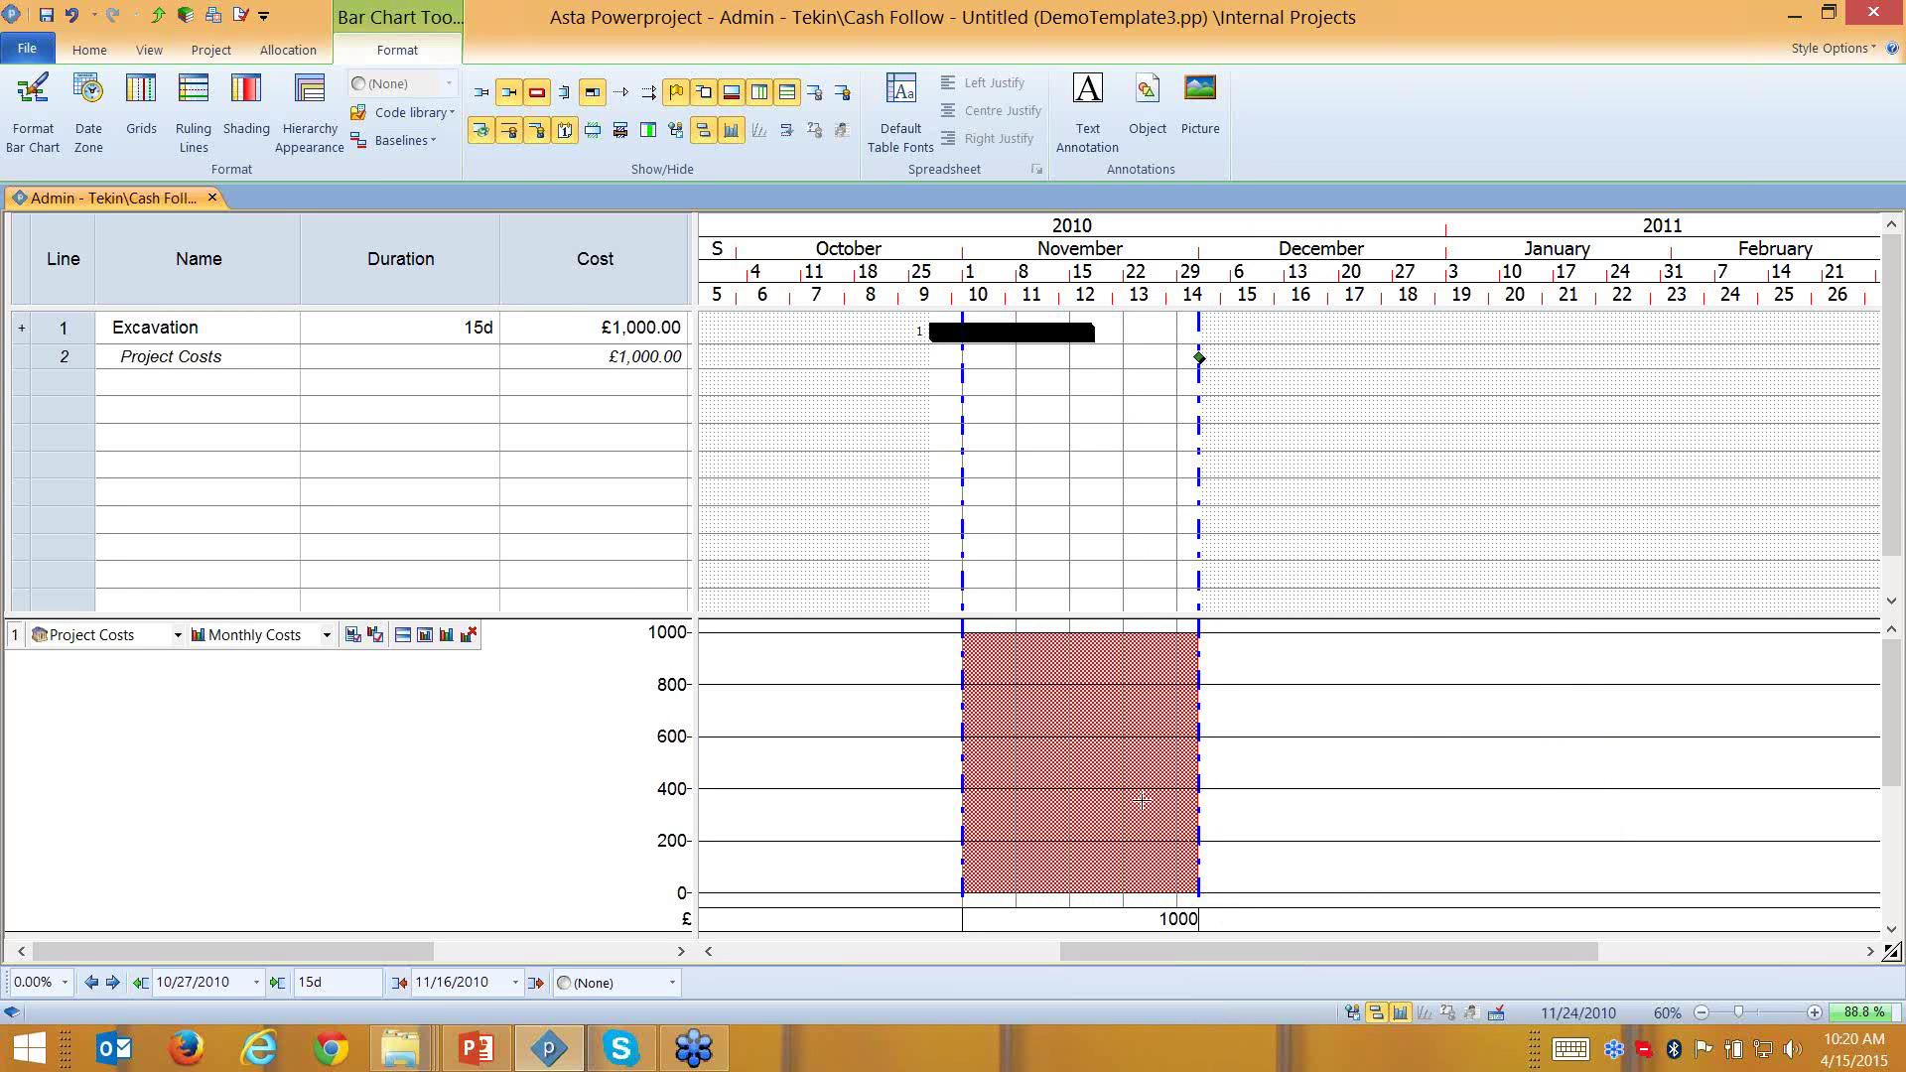
Allocate Project Costs to Excavation as a point spend with a -5d start delay and a budgeted cost of 200
{"action": "left_click_drag", "start_coordinate": [1142, 801], "coordinate": [1046, 347]}
{"action": "double_click", "coordinate": [1012, 357]}
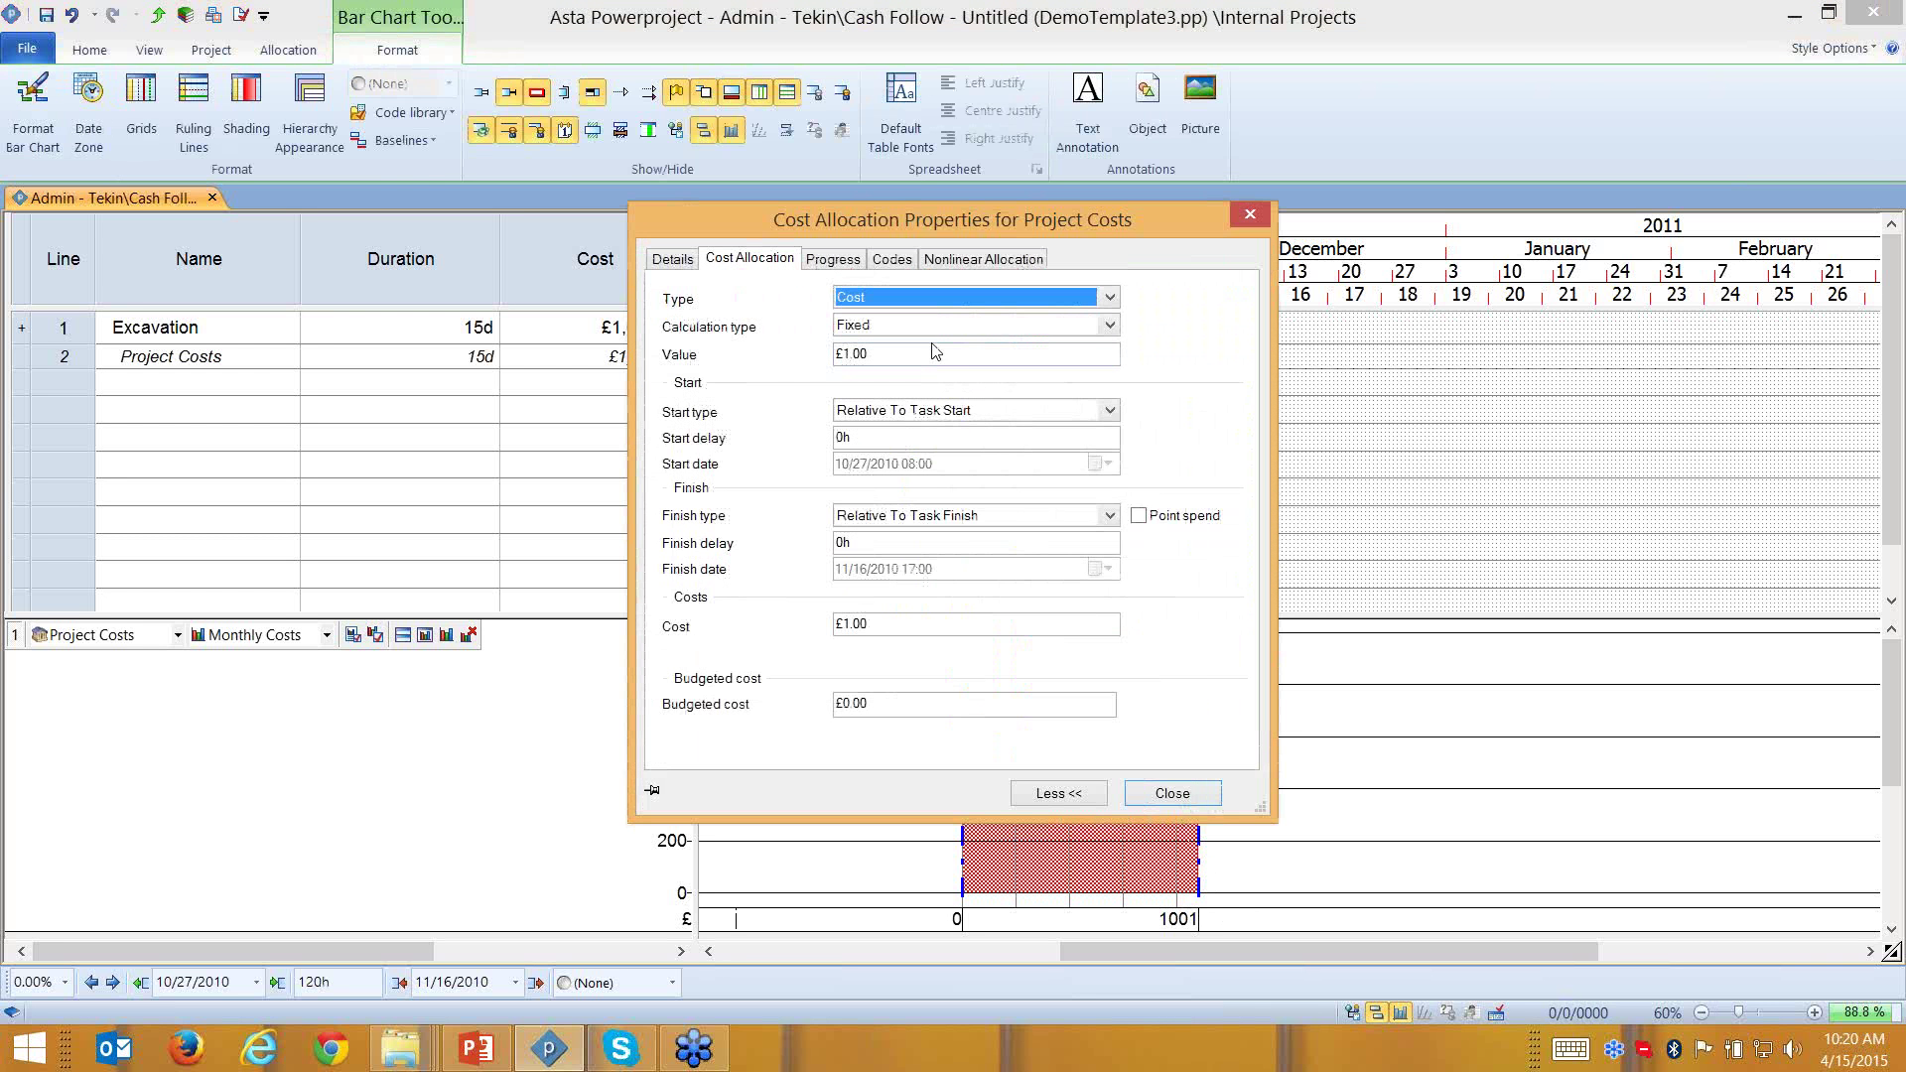
{"action": "left_click", "coordinate": [1140, 517]}
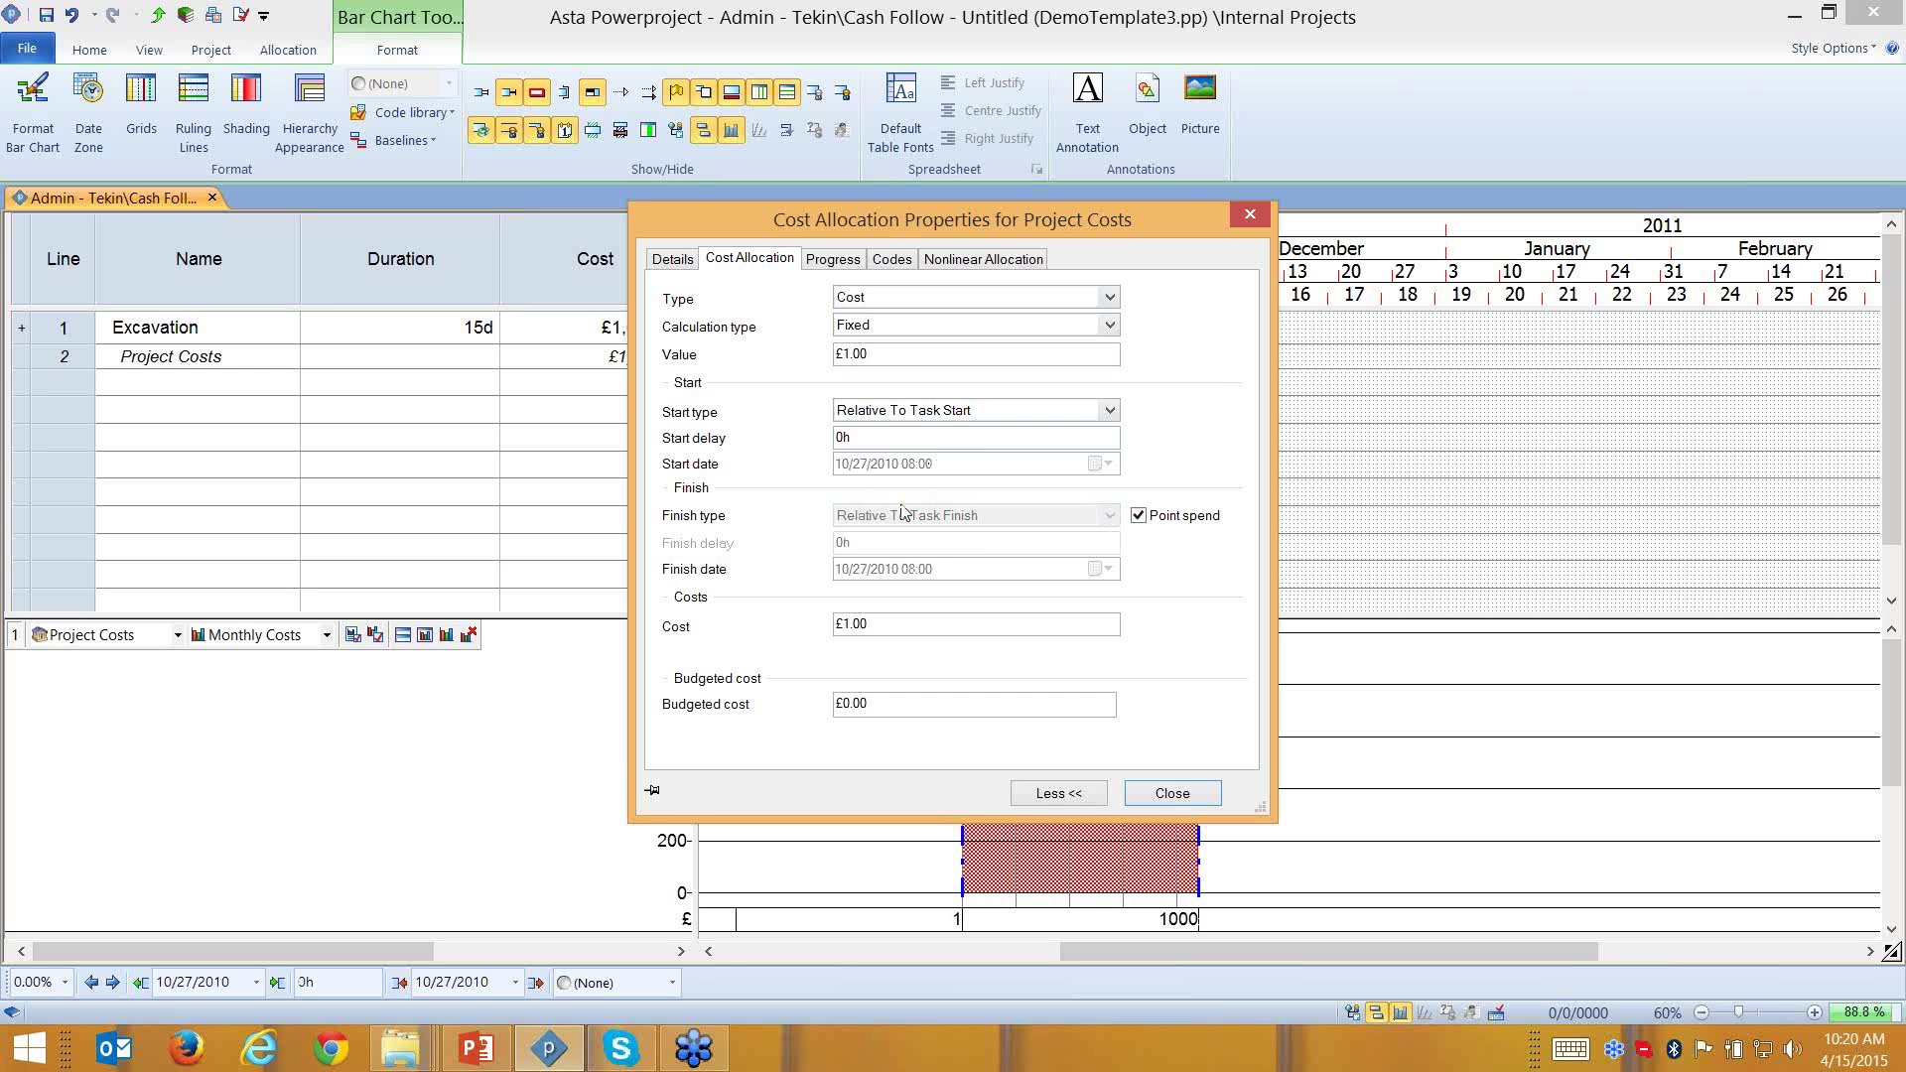
{"action": "left_click_drag", "start_coordinate": [889, 437], "coordinate": [828, 441]}
{"action": "left_click", "coordinate": [838, 703]}
{"action": "type", "text": "2"}
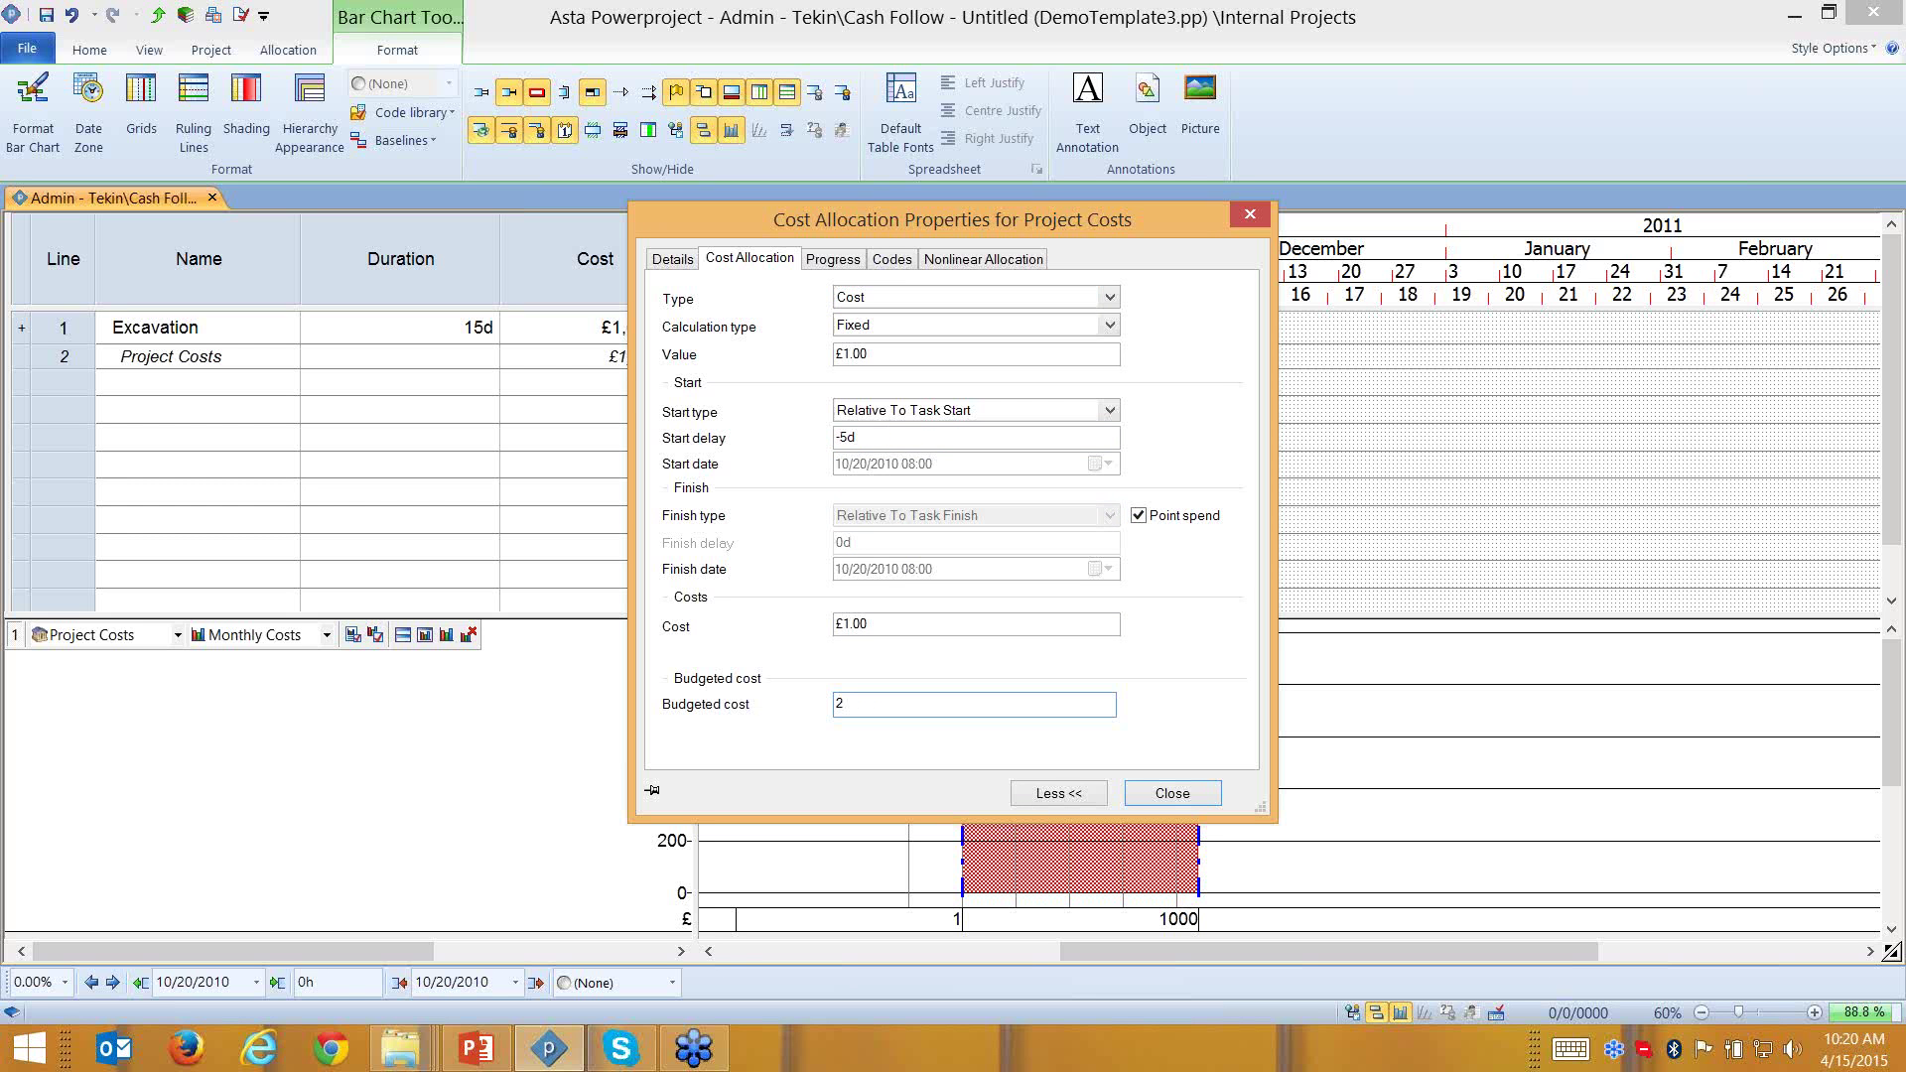
{"action": "left_click", "coordinate": [1151, 794]}
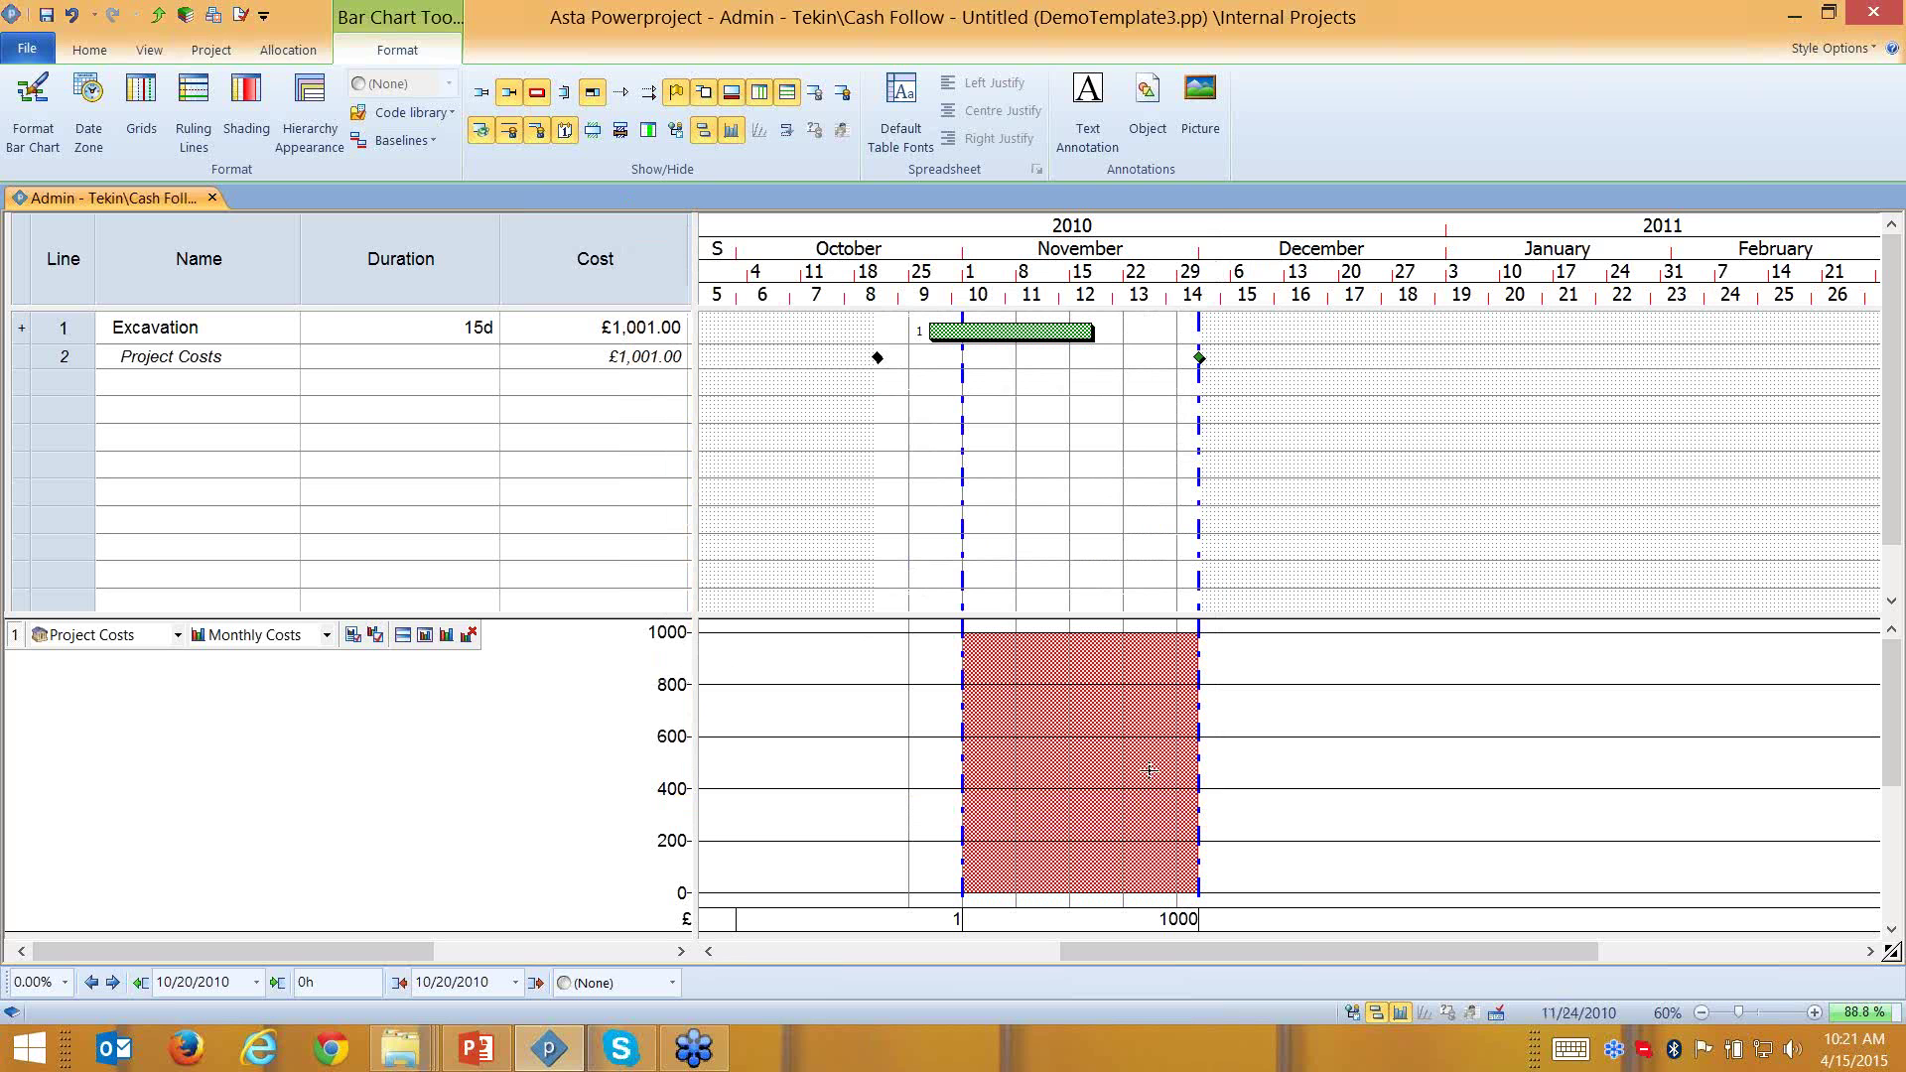
Set the cost of the point spend that falls before Excavation's start to 200
{"action": "double_click", "coordinate": [877, 357]}
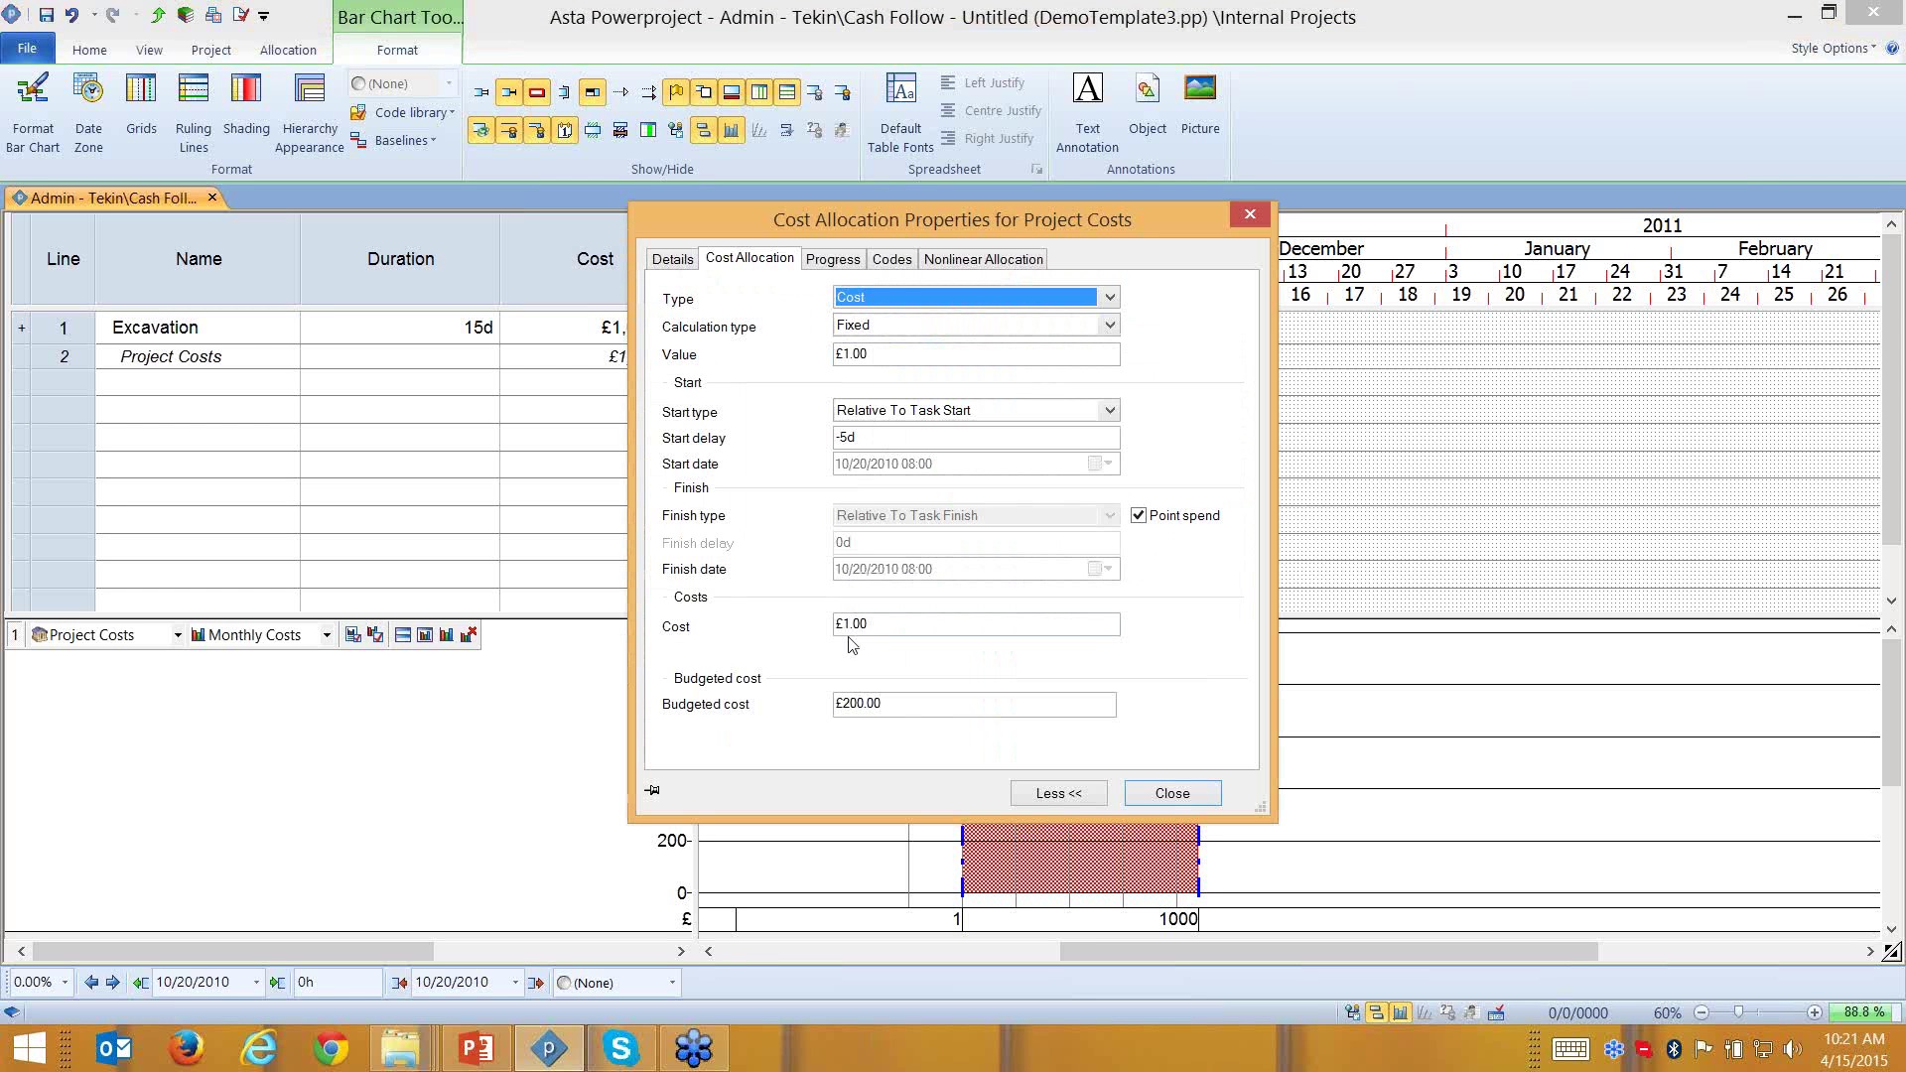
{"action": "double_click", "coordinate": [851, 624]}
{"action": "type", "text": "2"}
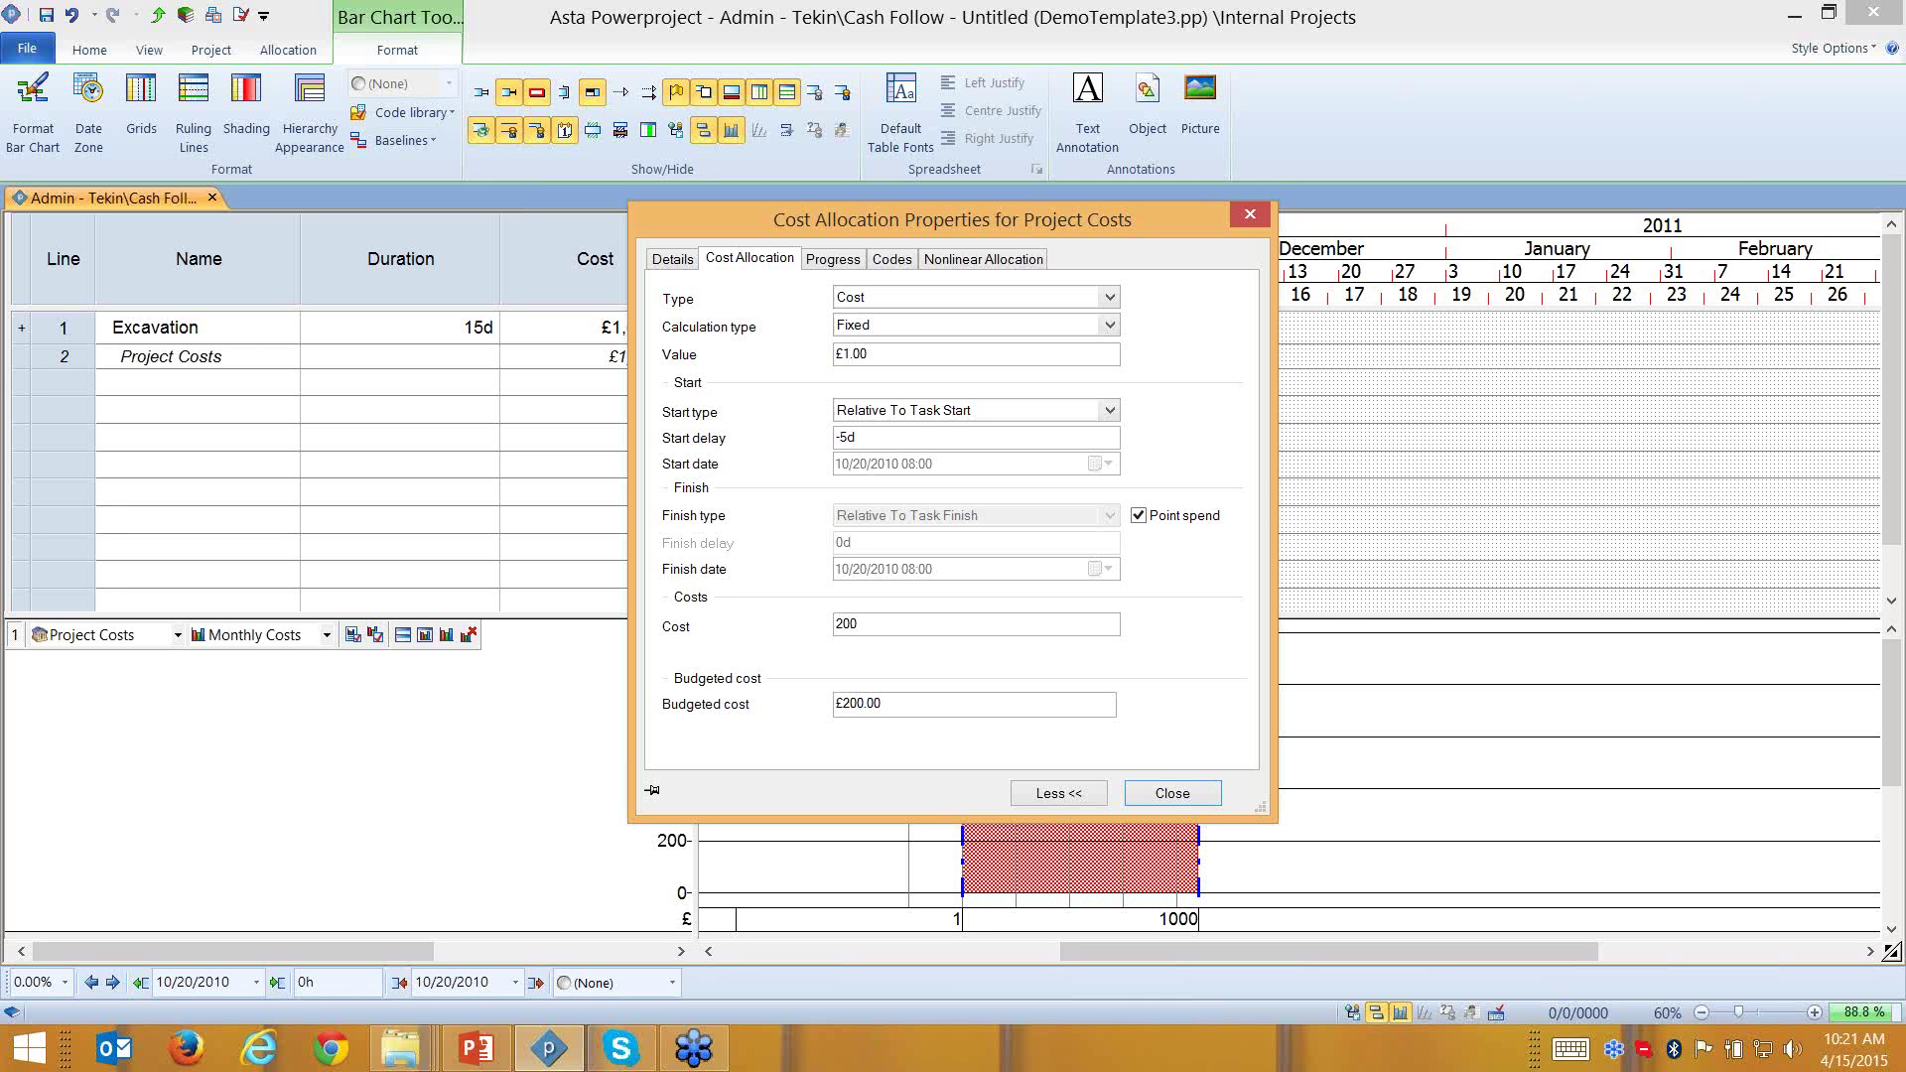
{"action": "left_click", "coordinate": [1168, 794]}
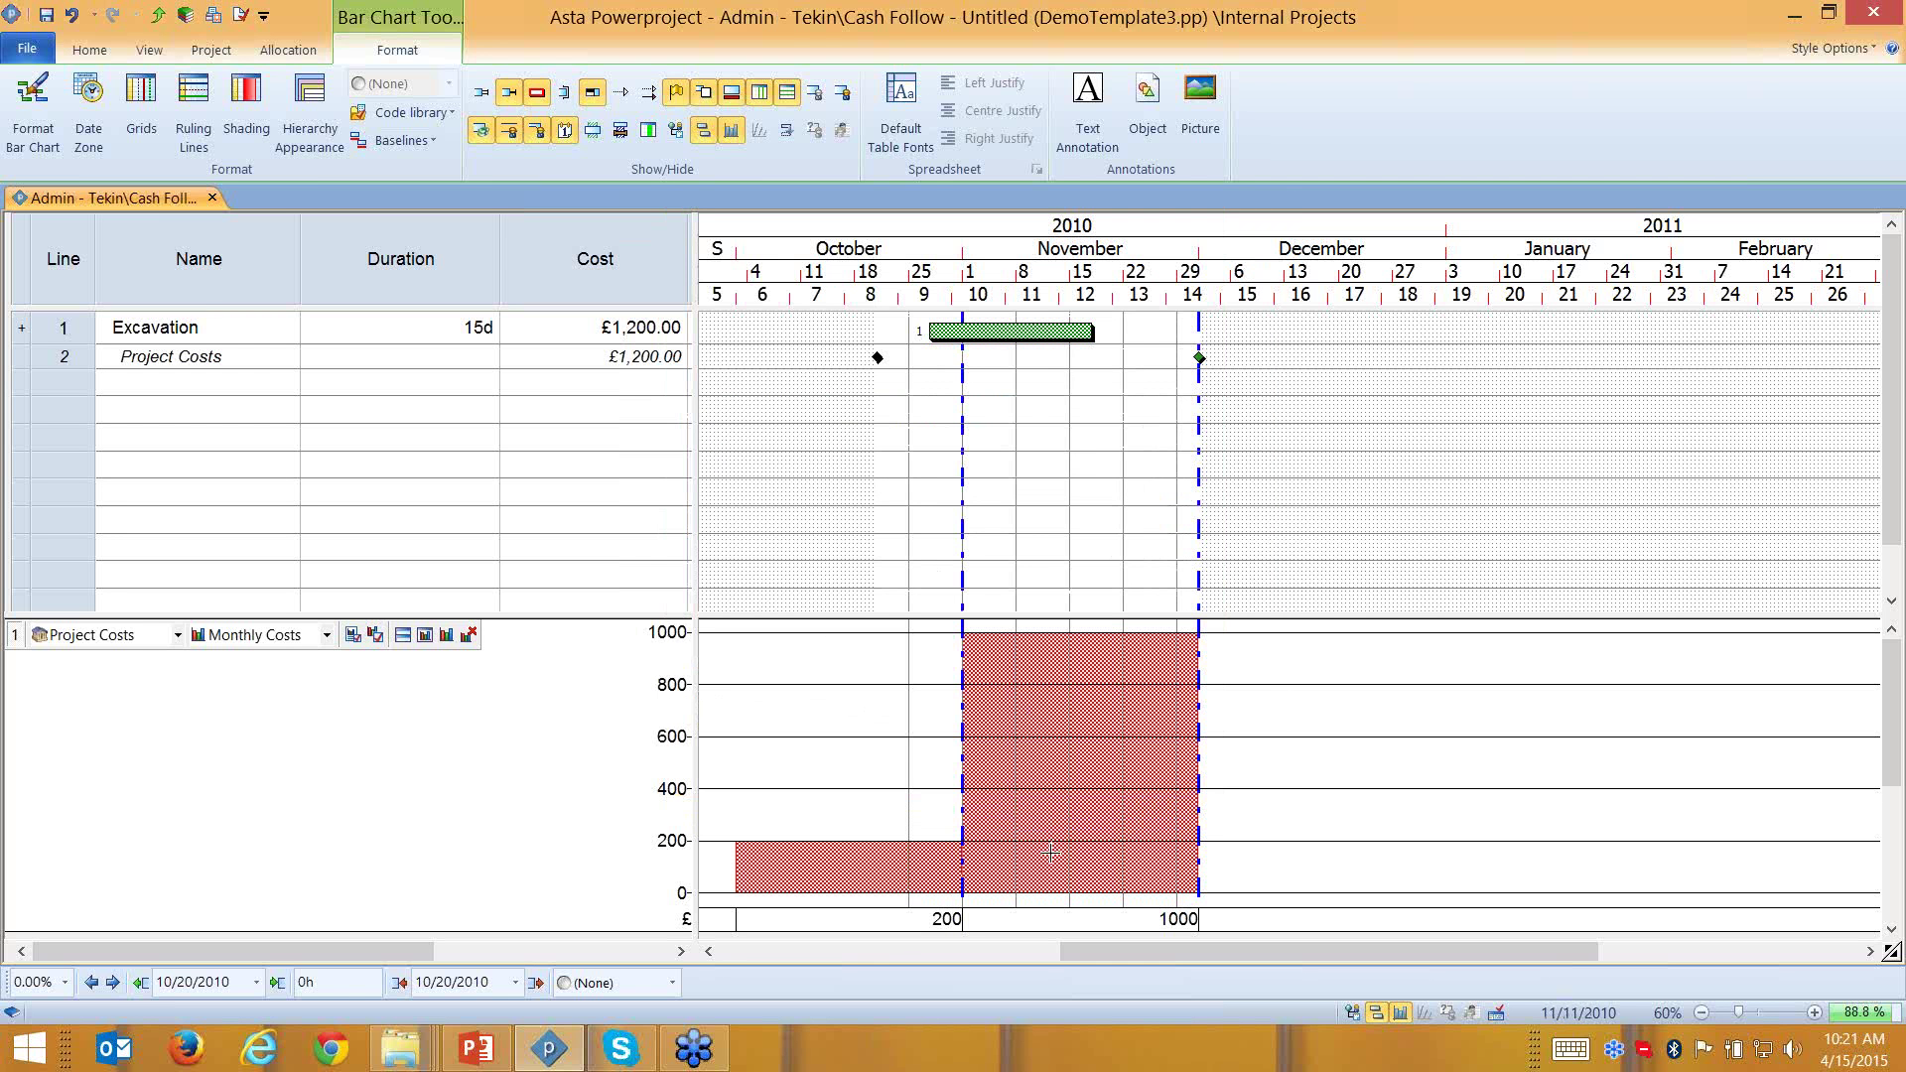
Allocate another Project Costs to Excavation as a point spend with a 5d start delay and a cost of 500
{"action": "left_click_drag", "start_coordinate": [1050, 851], "coordinate": [1038, 337]}
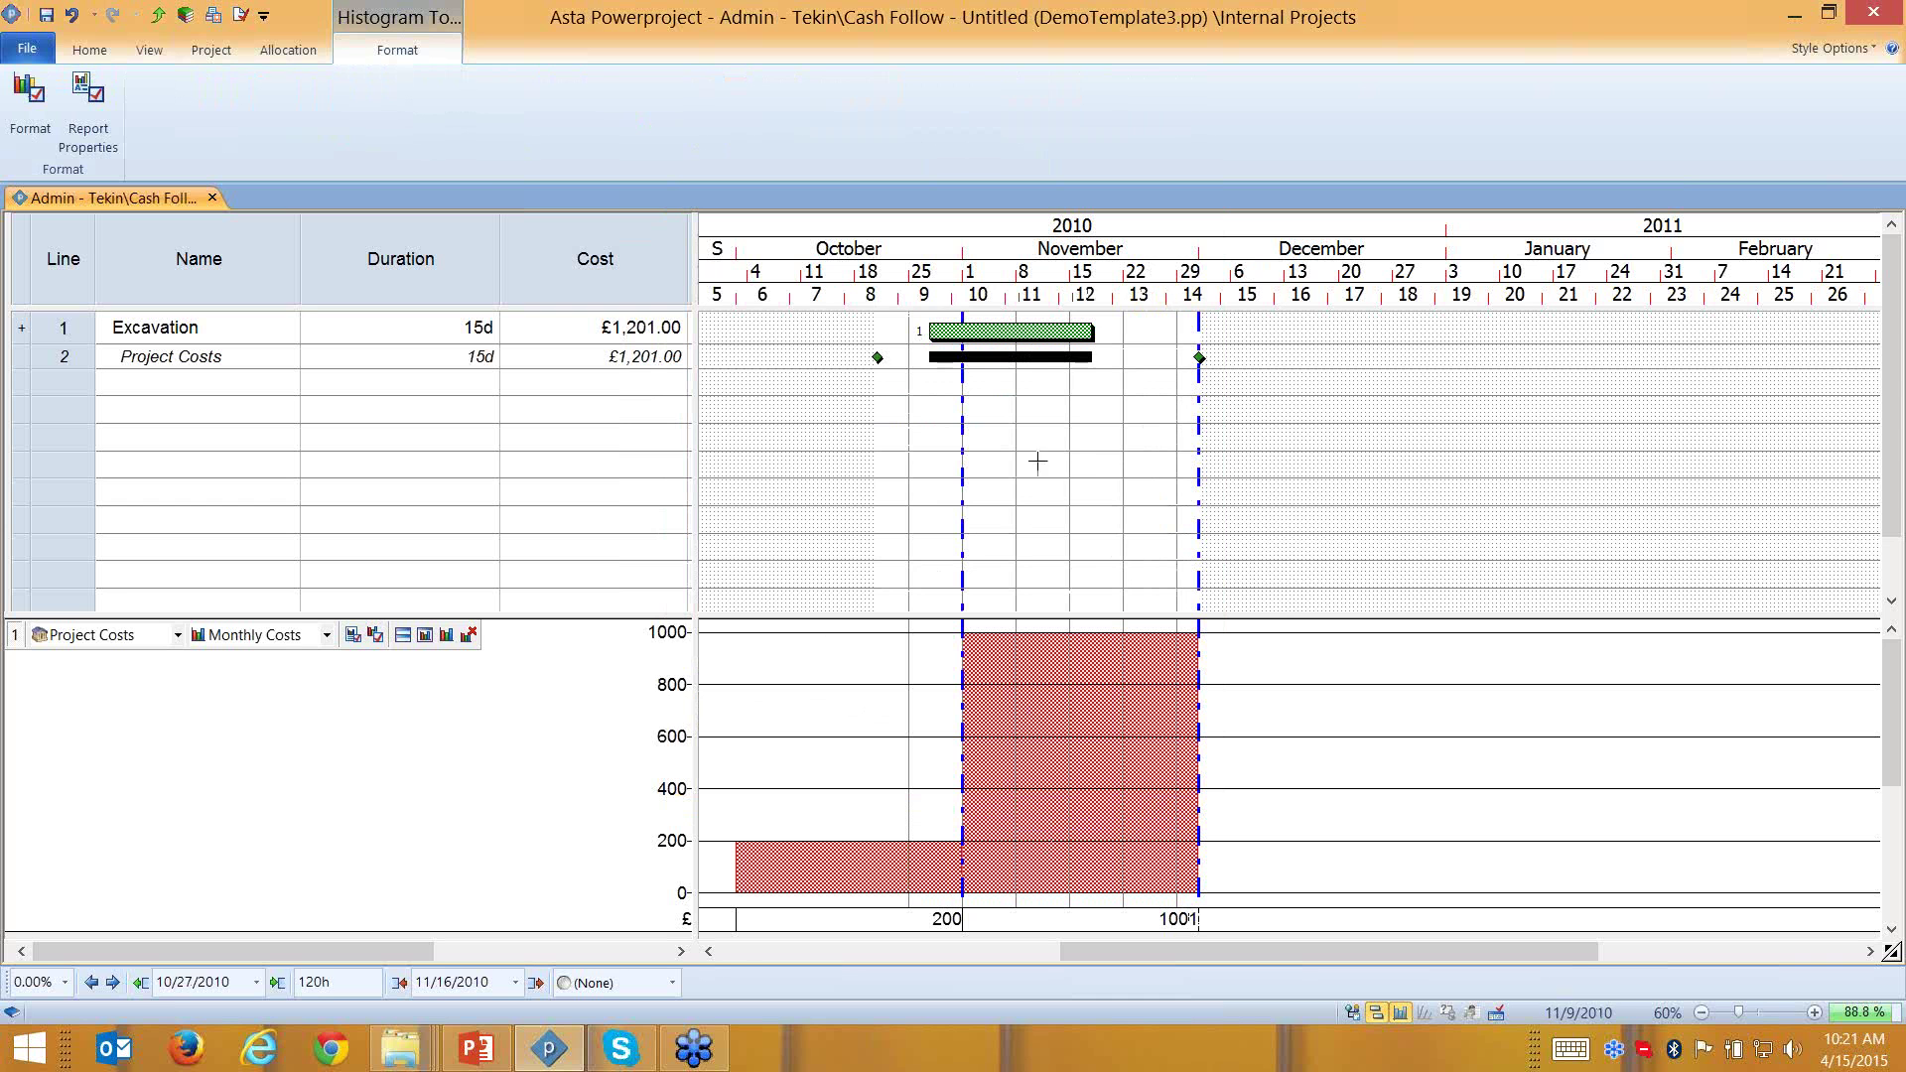
{"action": "double_click", "coordinate": [995, 358]}
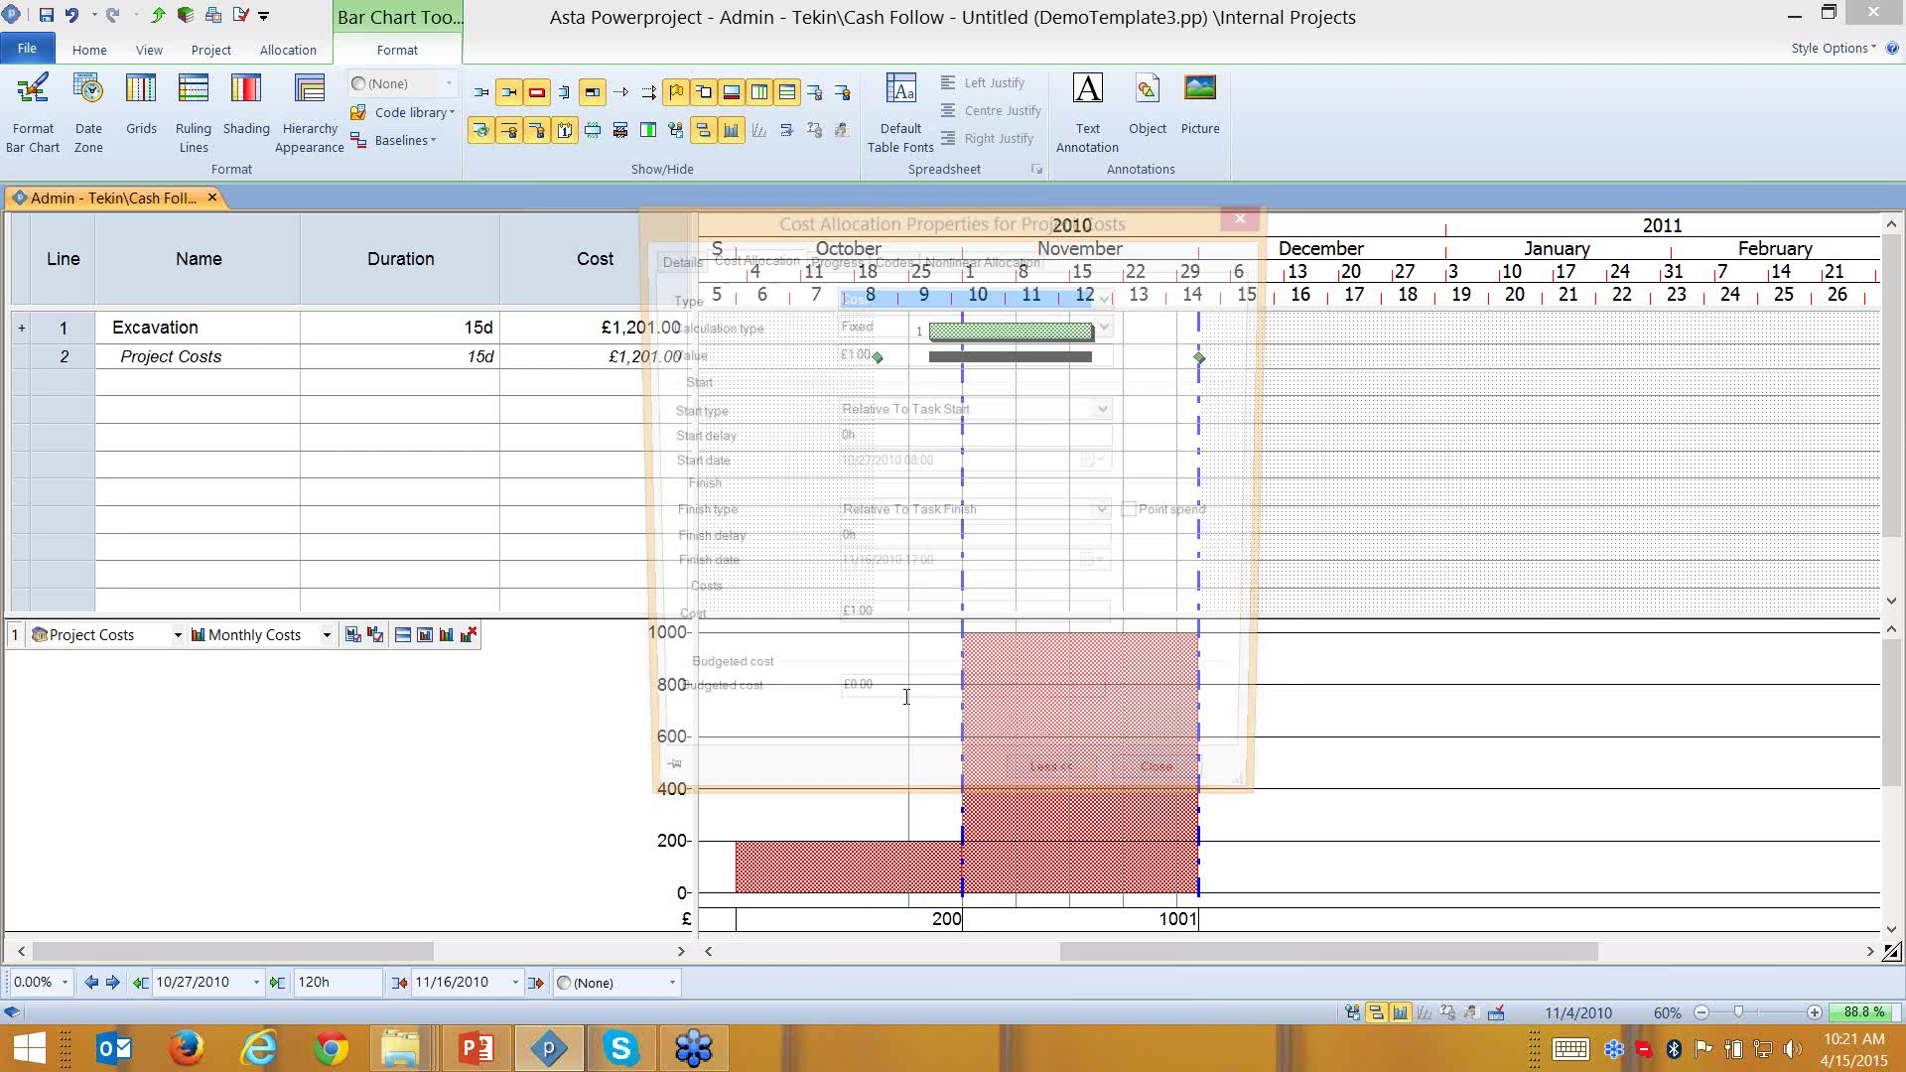
{"action": "left_click", "coordinate": [975, 437]}
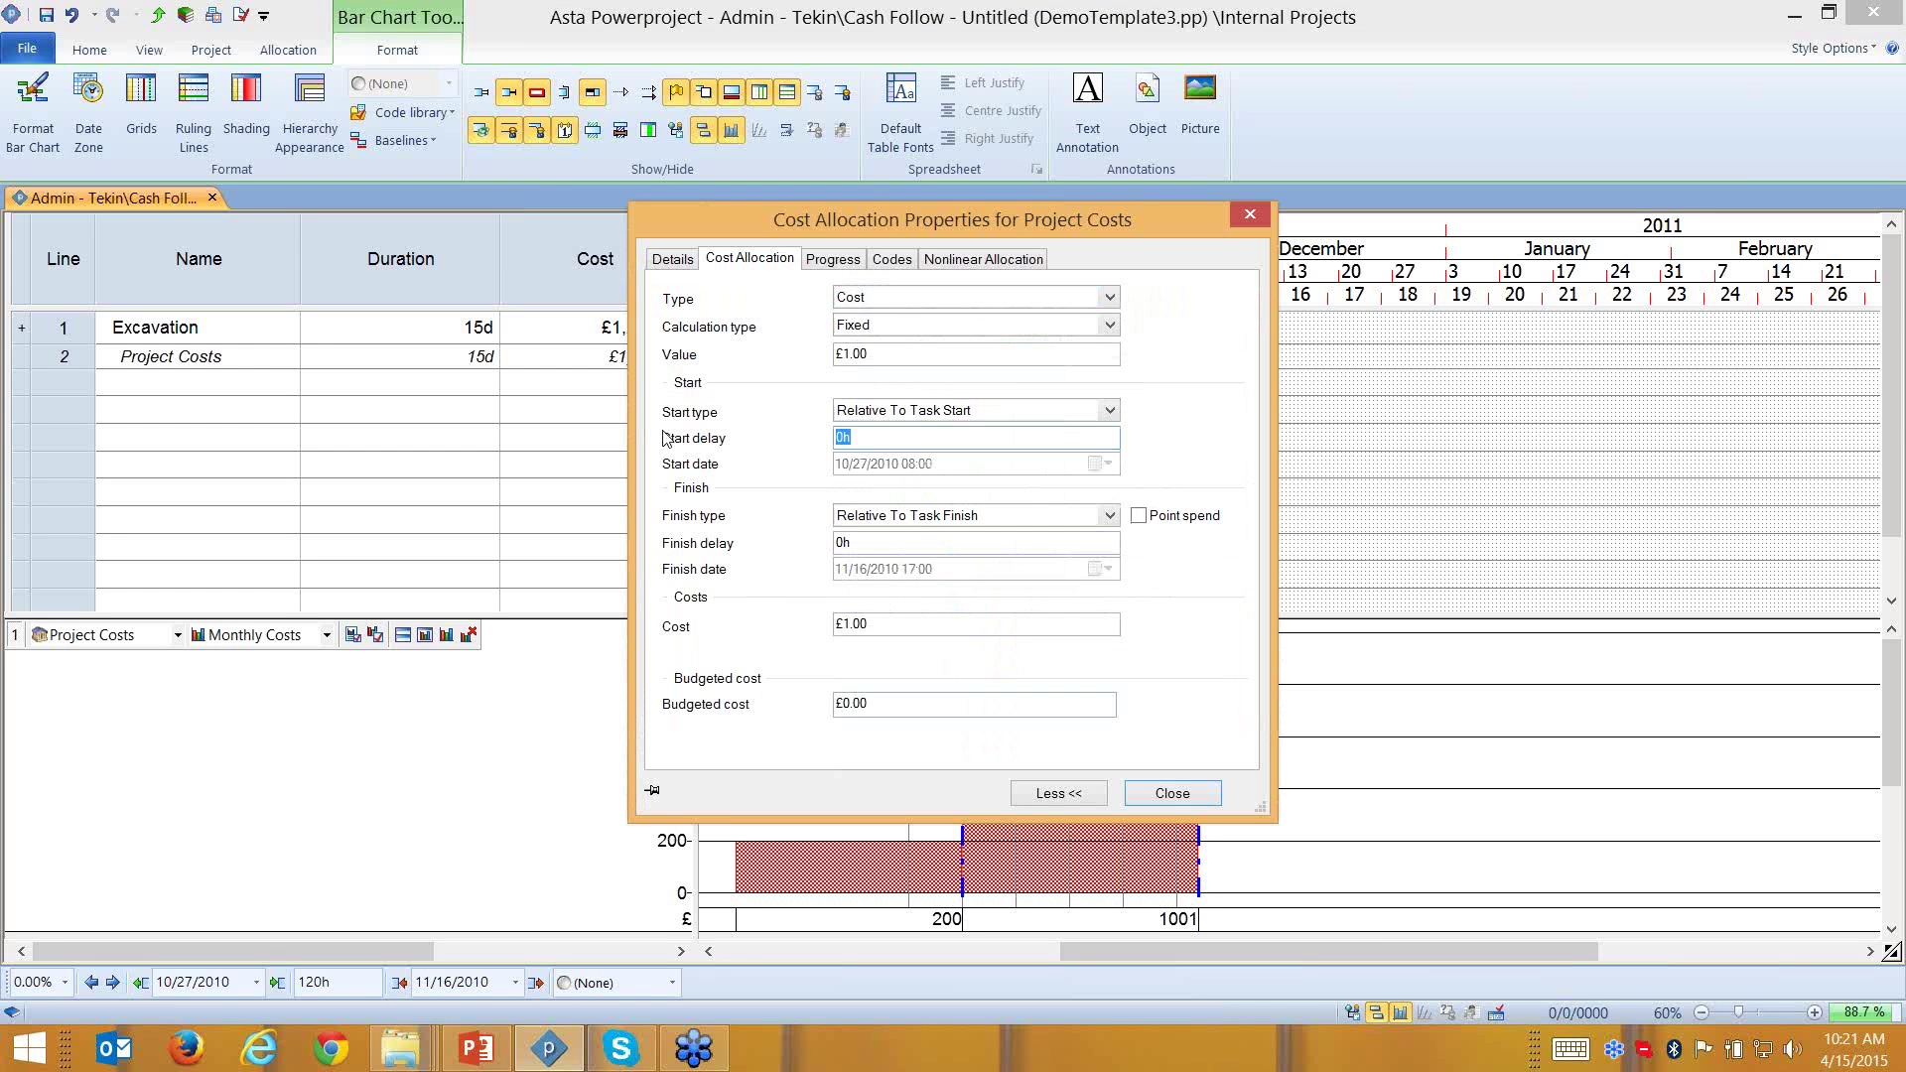
{"action": "type", "text": "5d"}
{"action": "left_click", "coordinate": [907, 619]}
{"action": "type", "text": "5"}
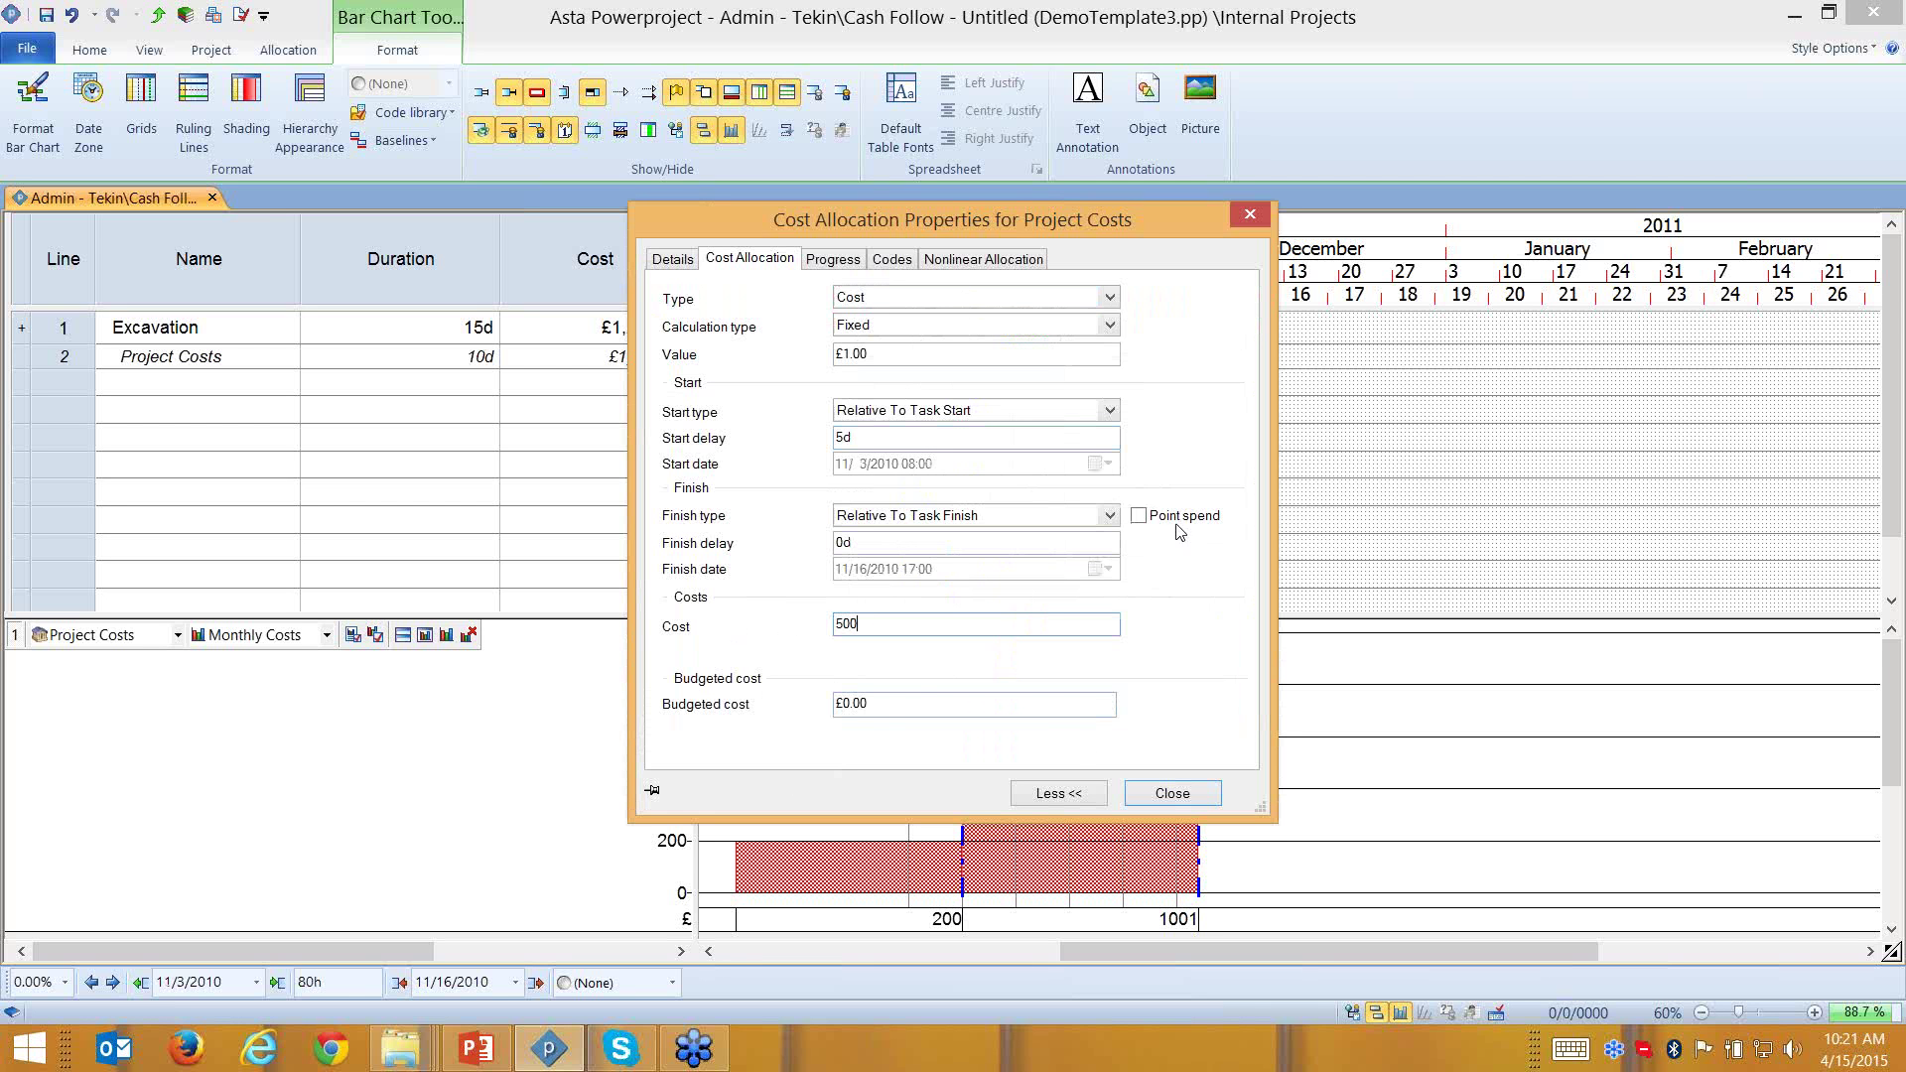
{"action": "left_click", "coordinate": [1150, 516]}
Set the cost of the point spend that falls after Excavation's finish to 300
{"action": "left_click_drag", "start_coordinate": [1085, 220], "coordinate": [765, 223]}
{"action": "left_click", "coordinate": [1200, 355]}
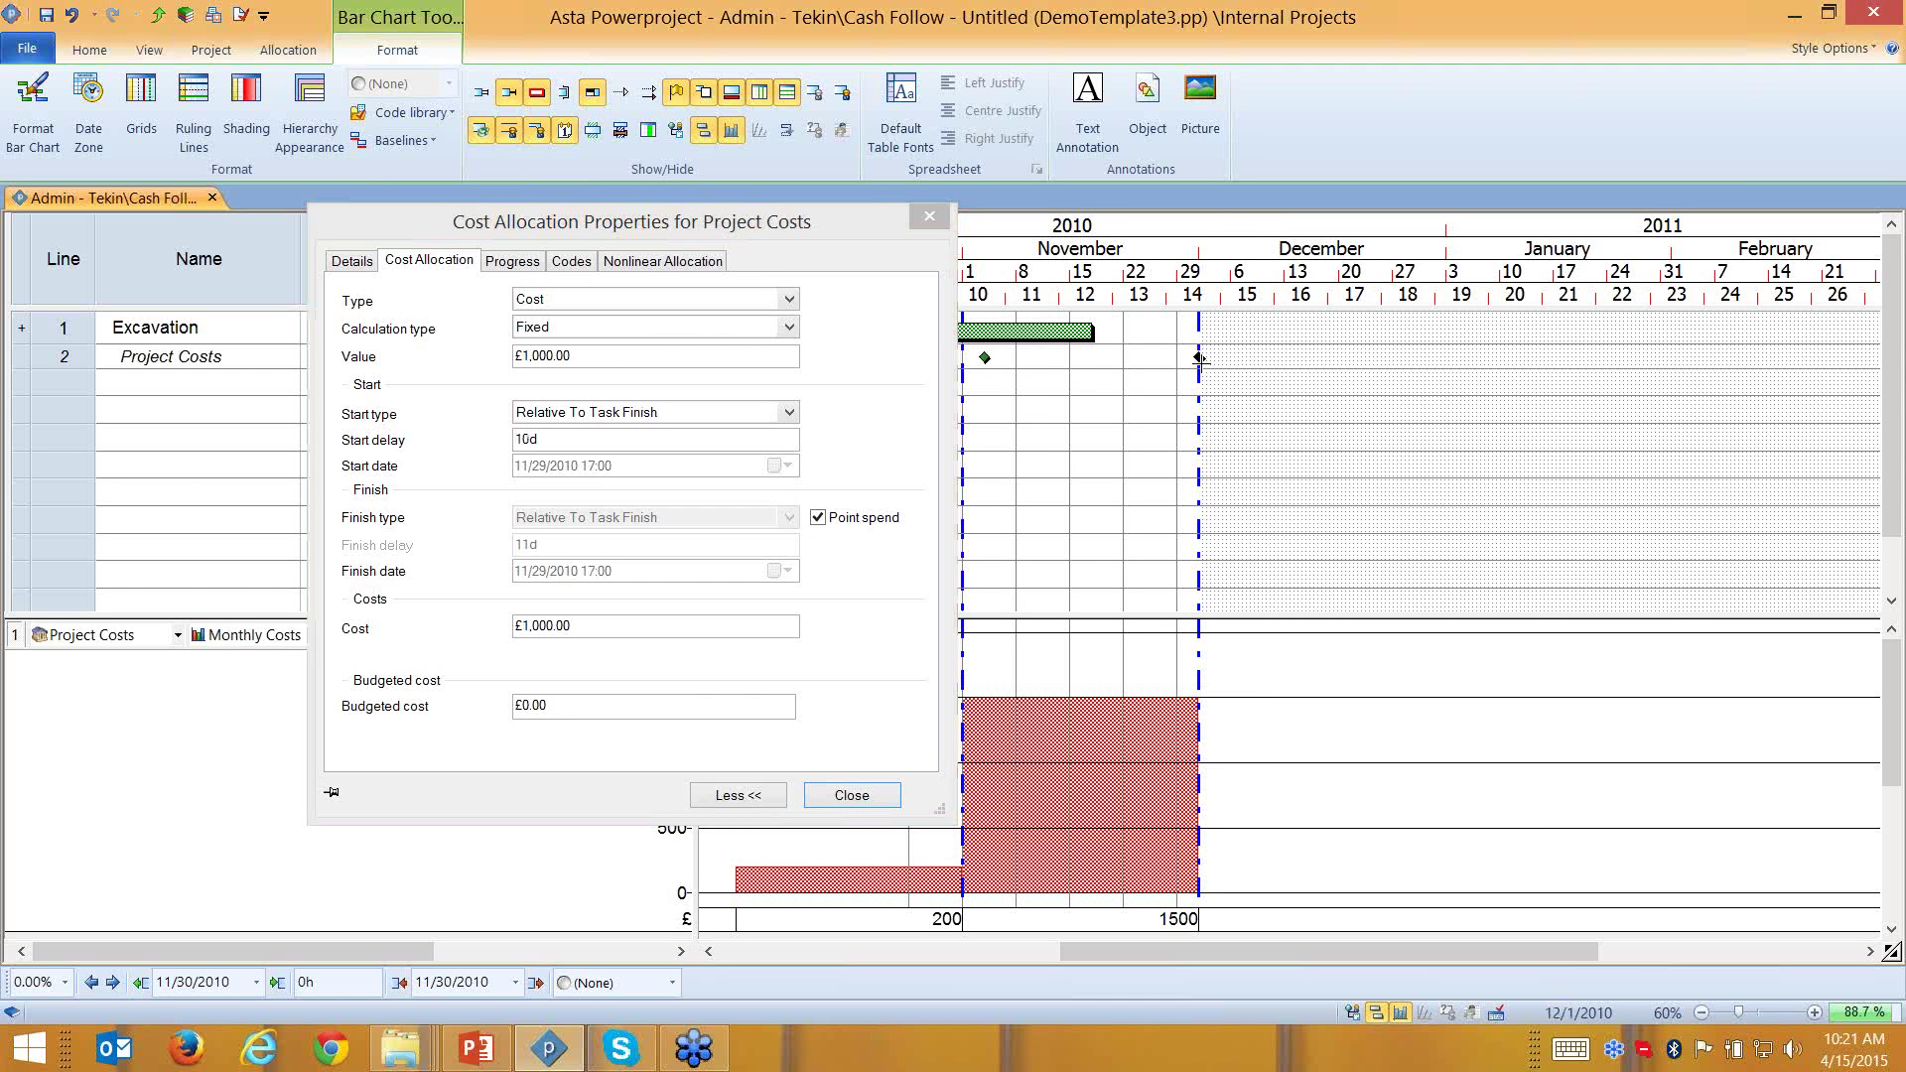
{"action": "left_click", "coordinate": [711, 623]}
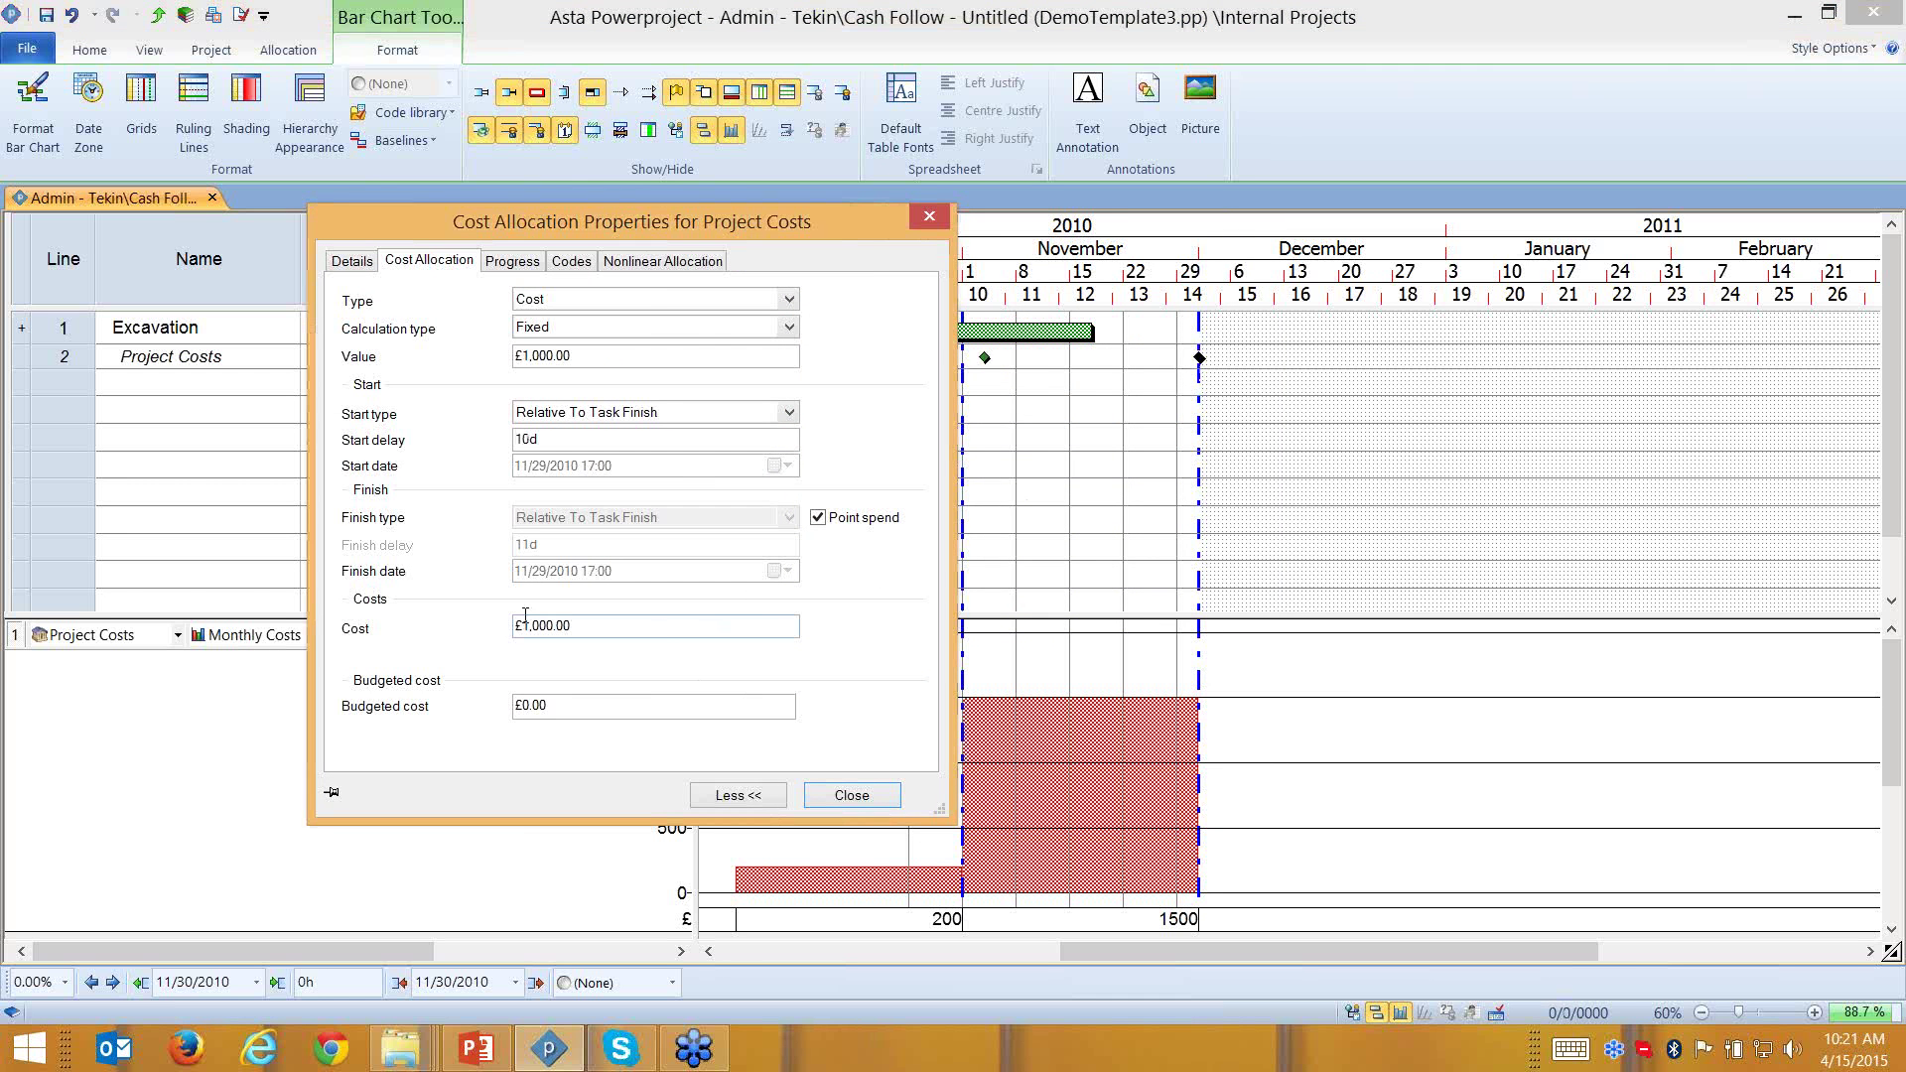
{"action": "left_click_drag", "start_coordinate": [711, 624], "coordinate": [446, 623]}
{"action": "type", "text": "3"}
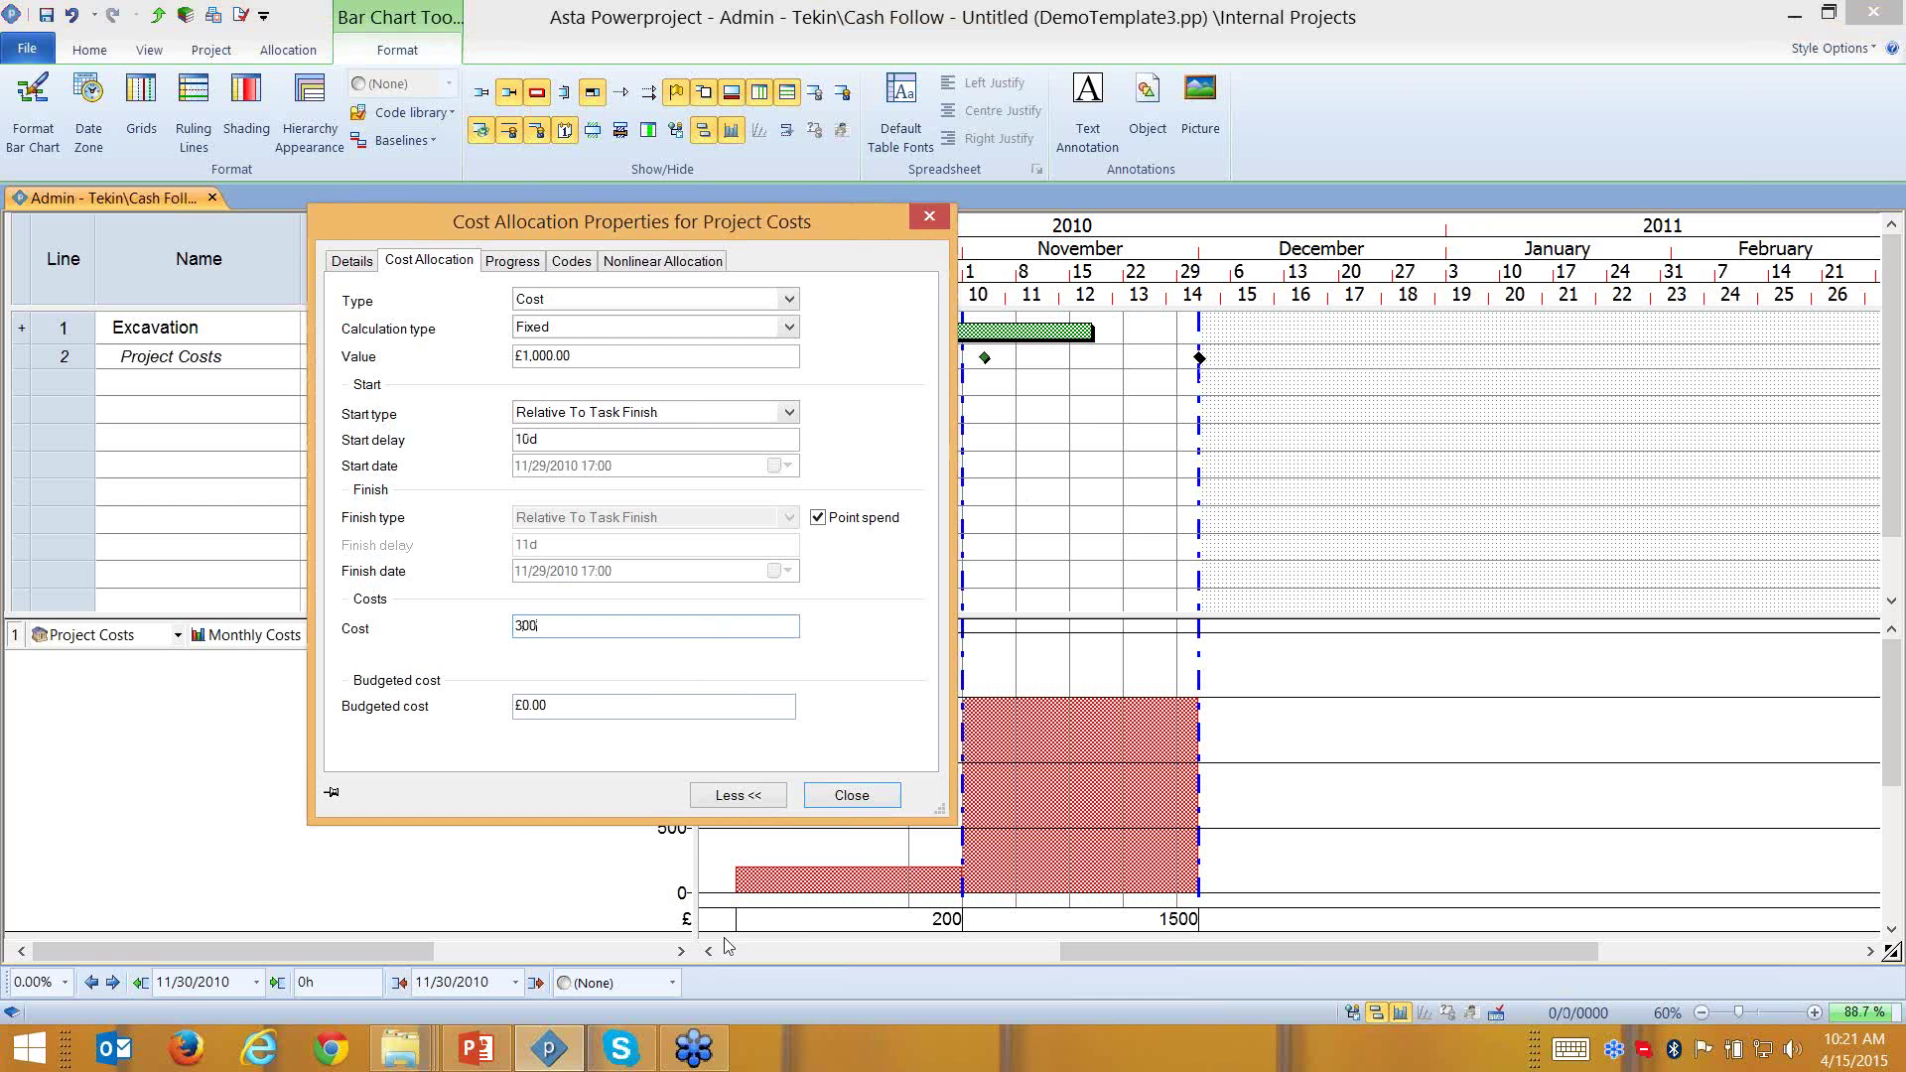
{"action": "left_click", "coordinate": [834, 794]}
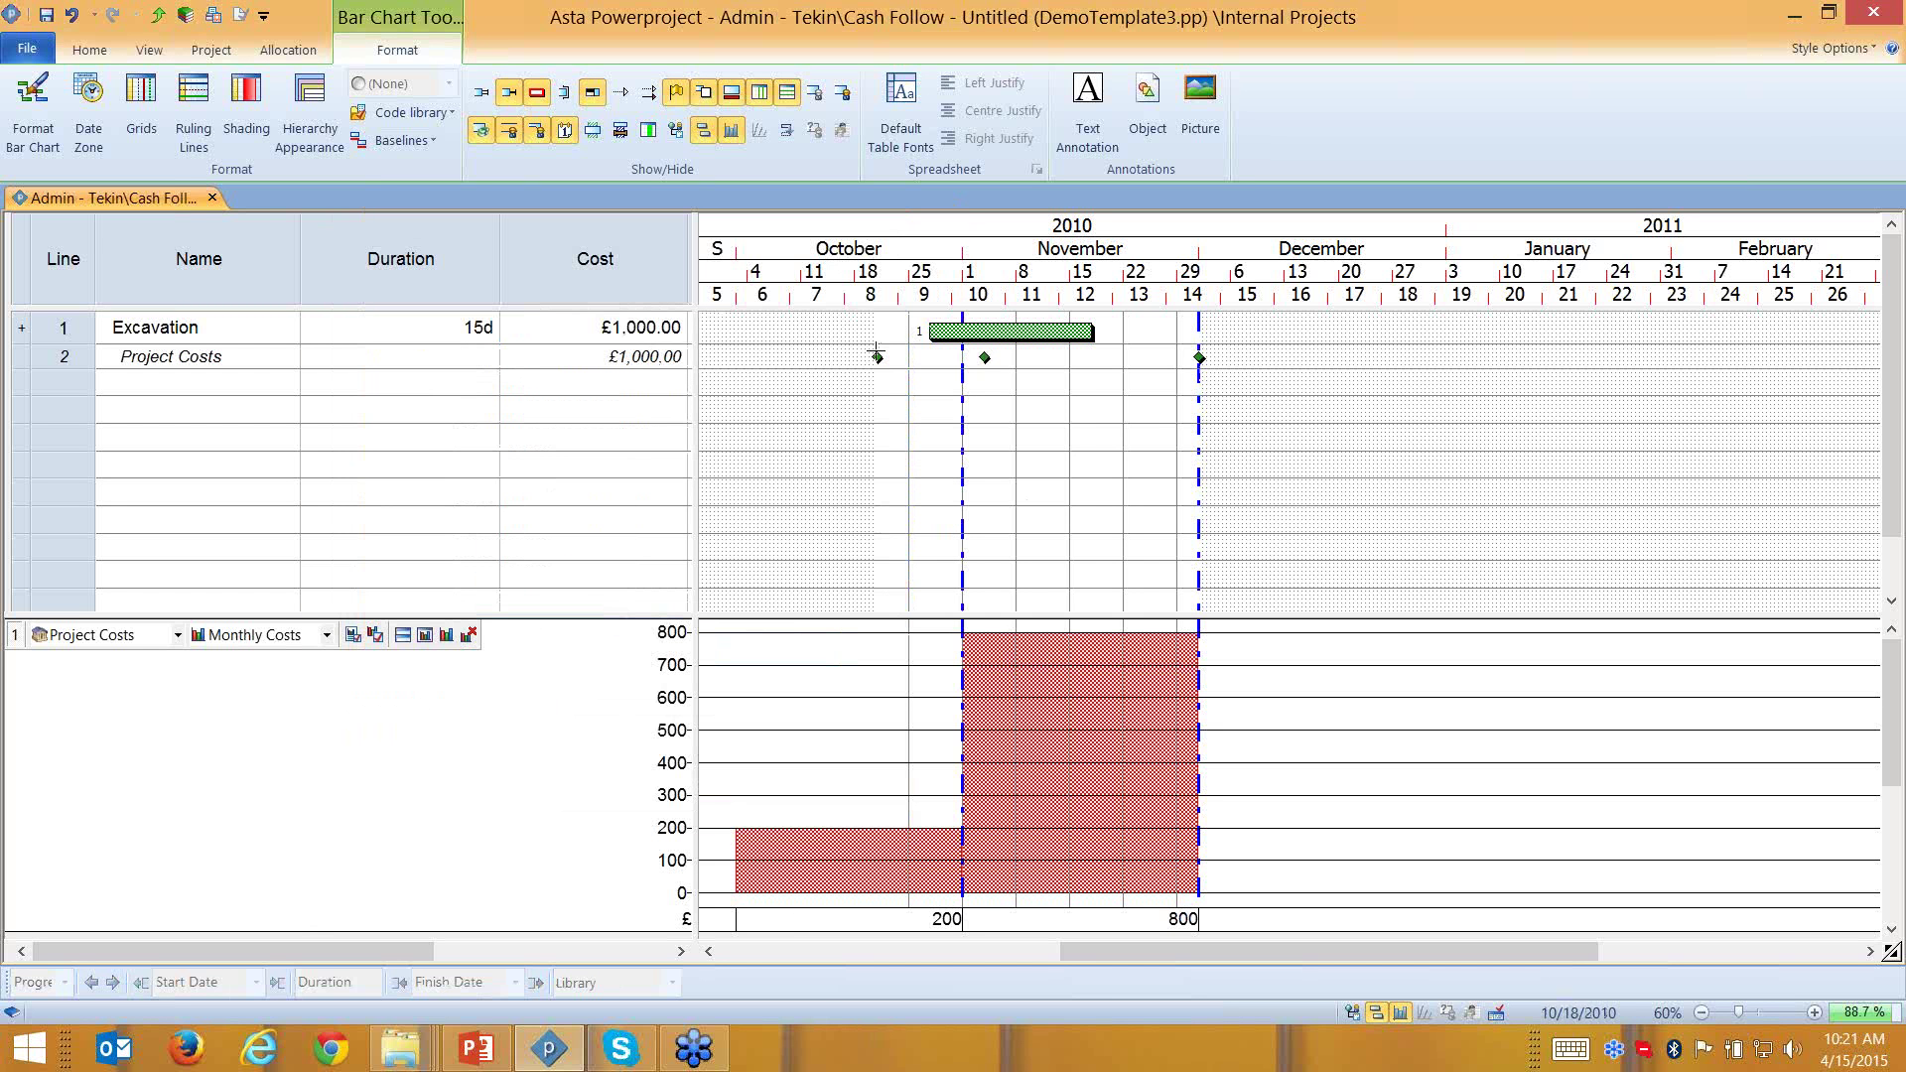
Zoom the bar chart to 100%, check the point spends before and during Excavation, and enlarge the histogram area
{"action": "left_click", "coordinate": [1813, 1012]}
{"action": "left_click", "coordinate": [1813, 1012]}
{"action": "left_click", "coordinate": [1813, 1013]}
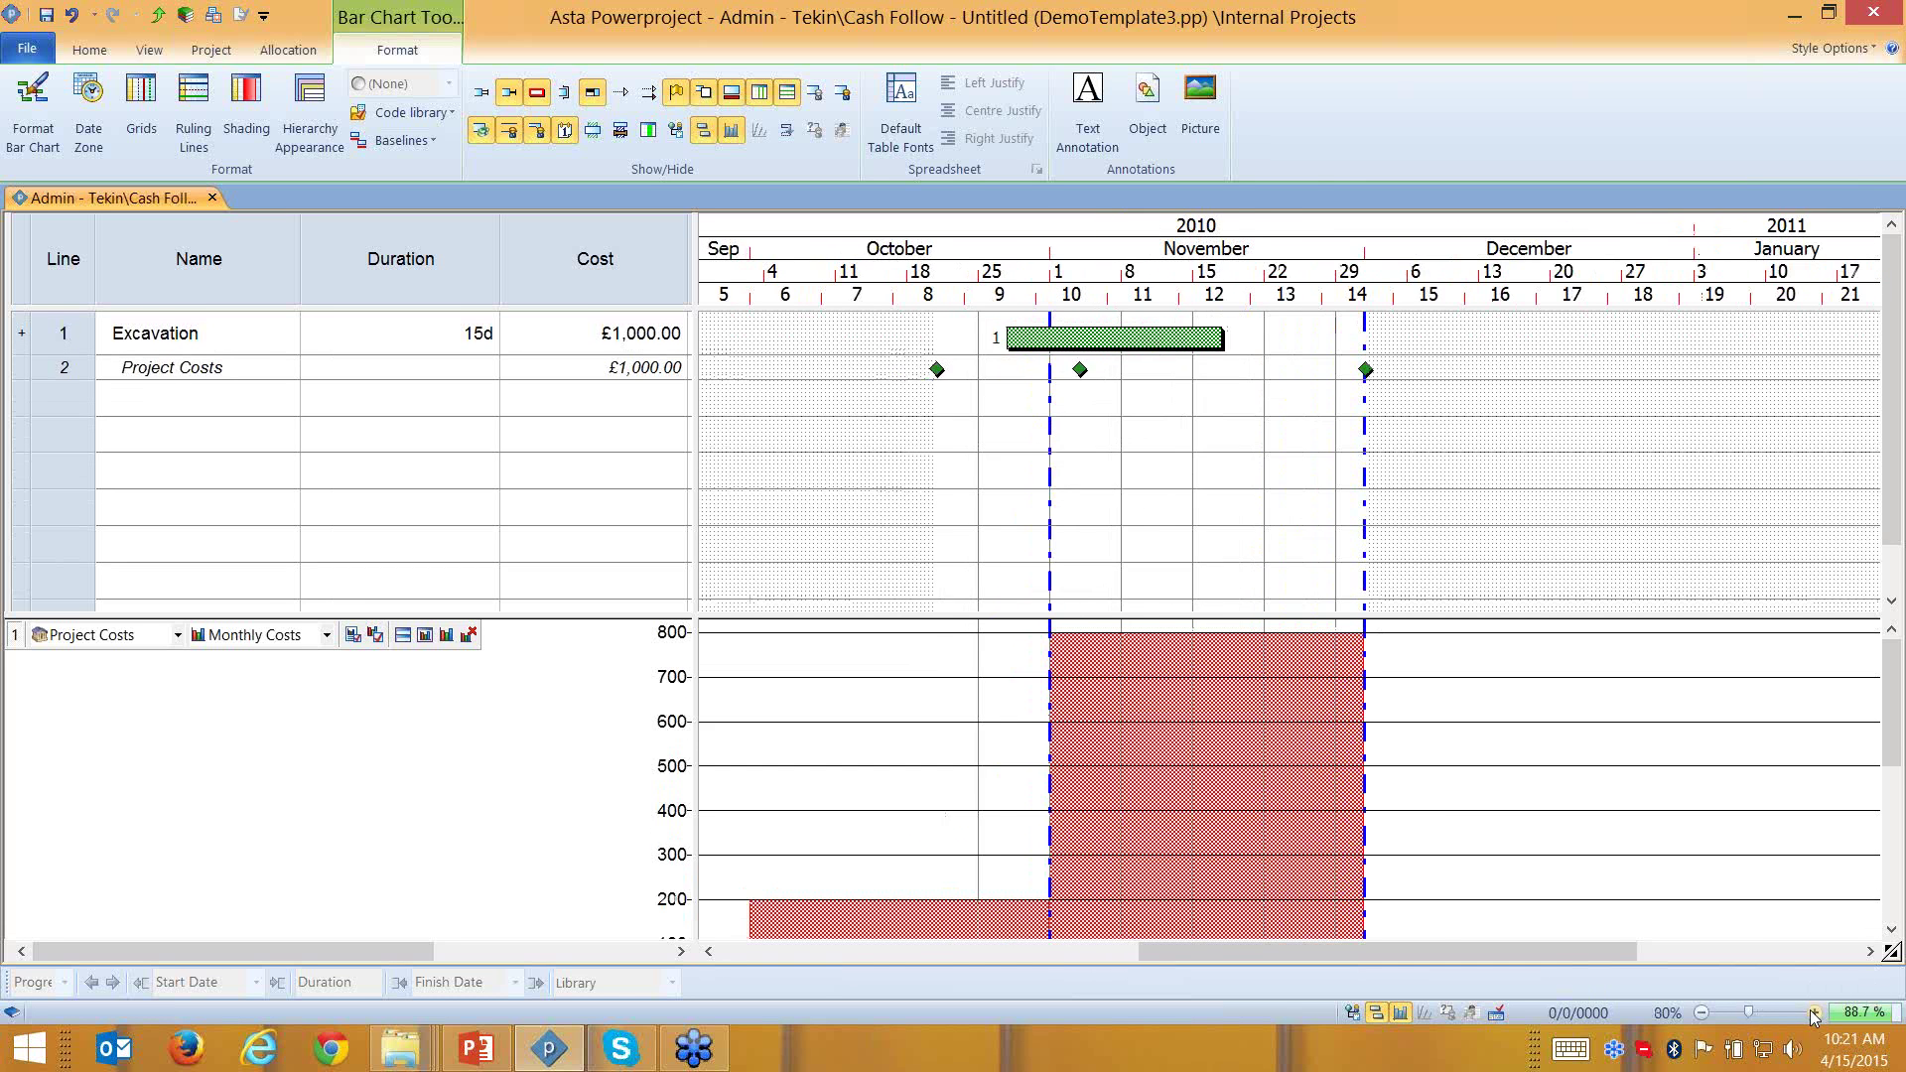
{"action": "left_click", "coordinate": [1812, 1013]}
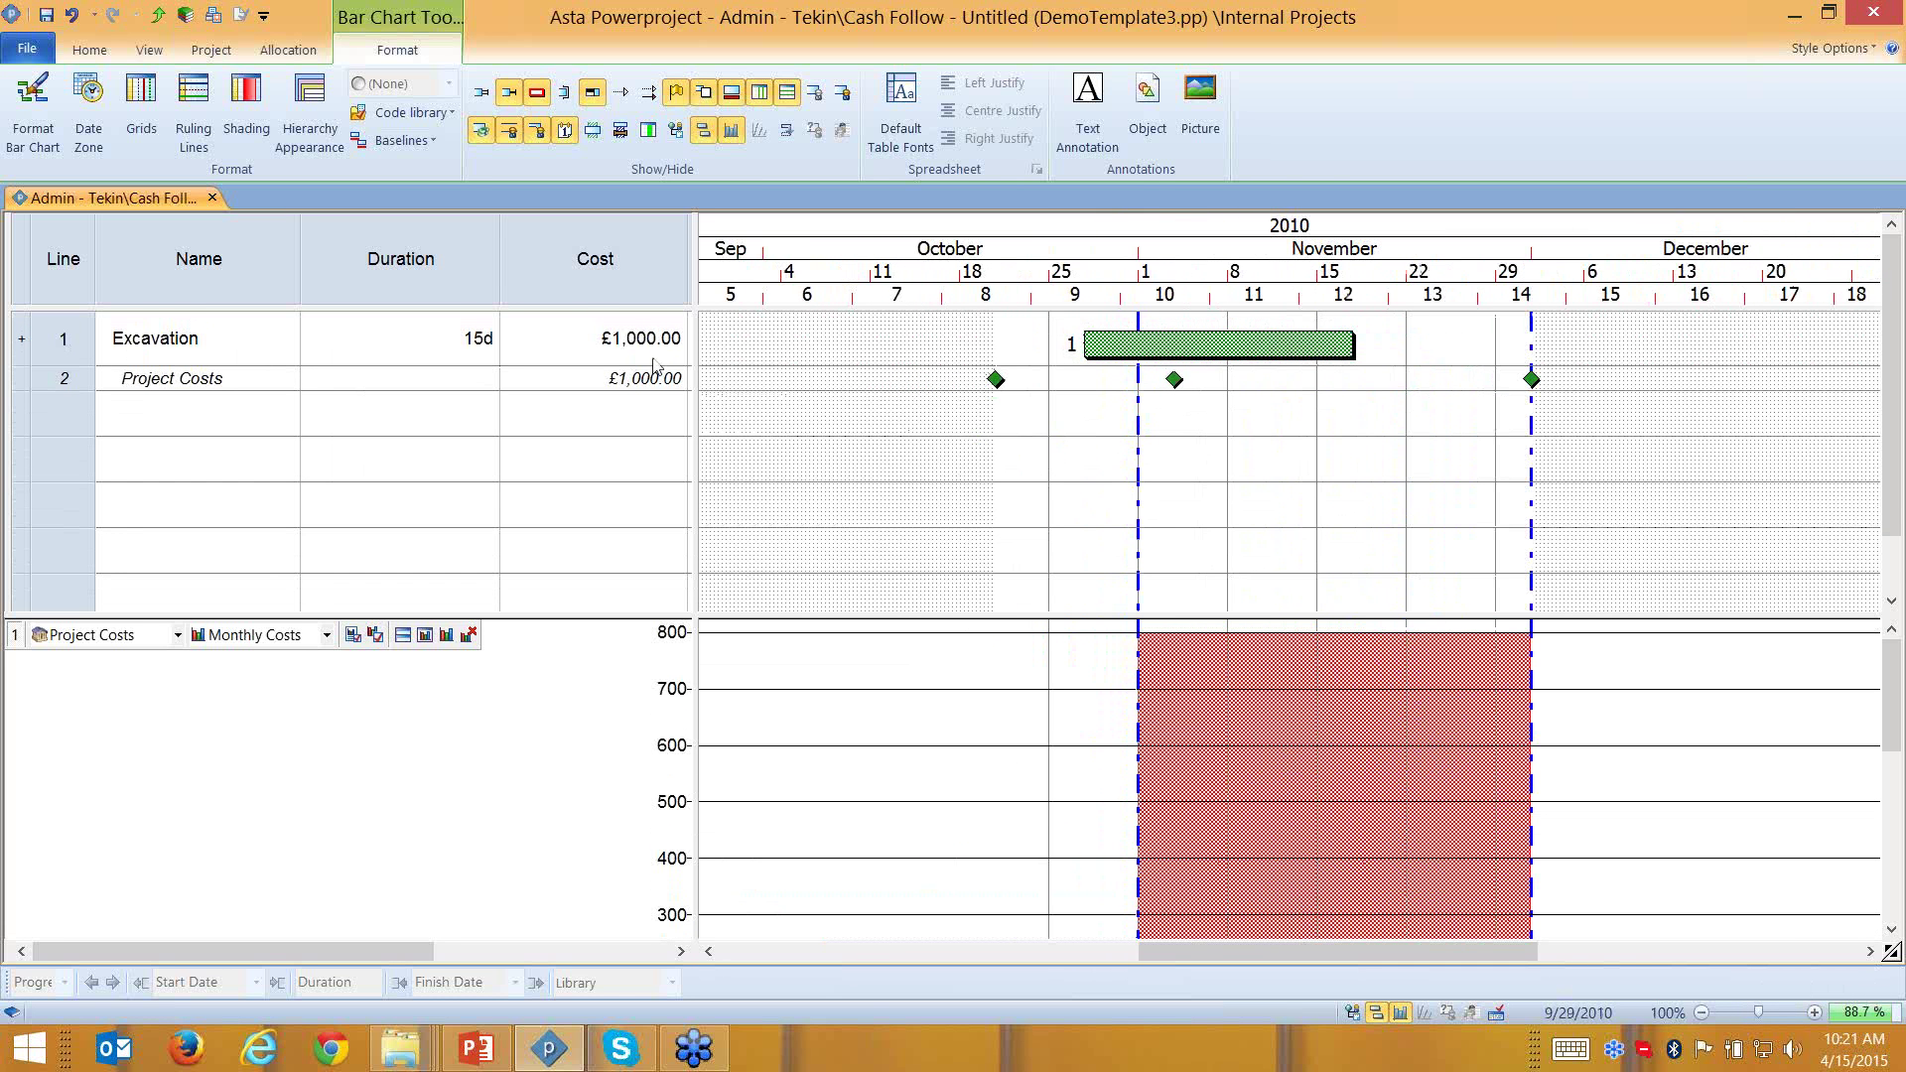
{"action": "left_click", "coordinate": [995, 379]}
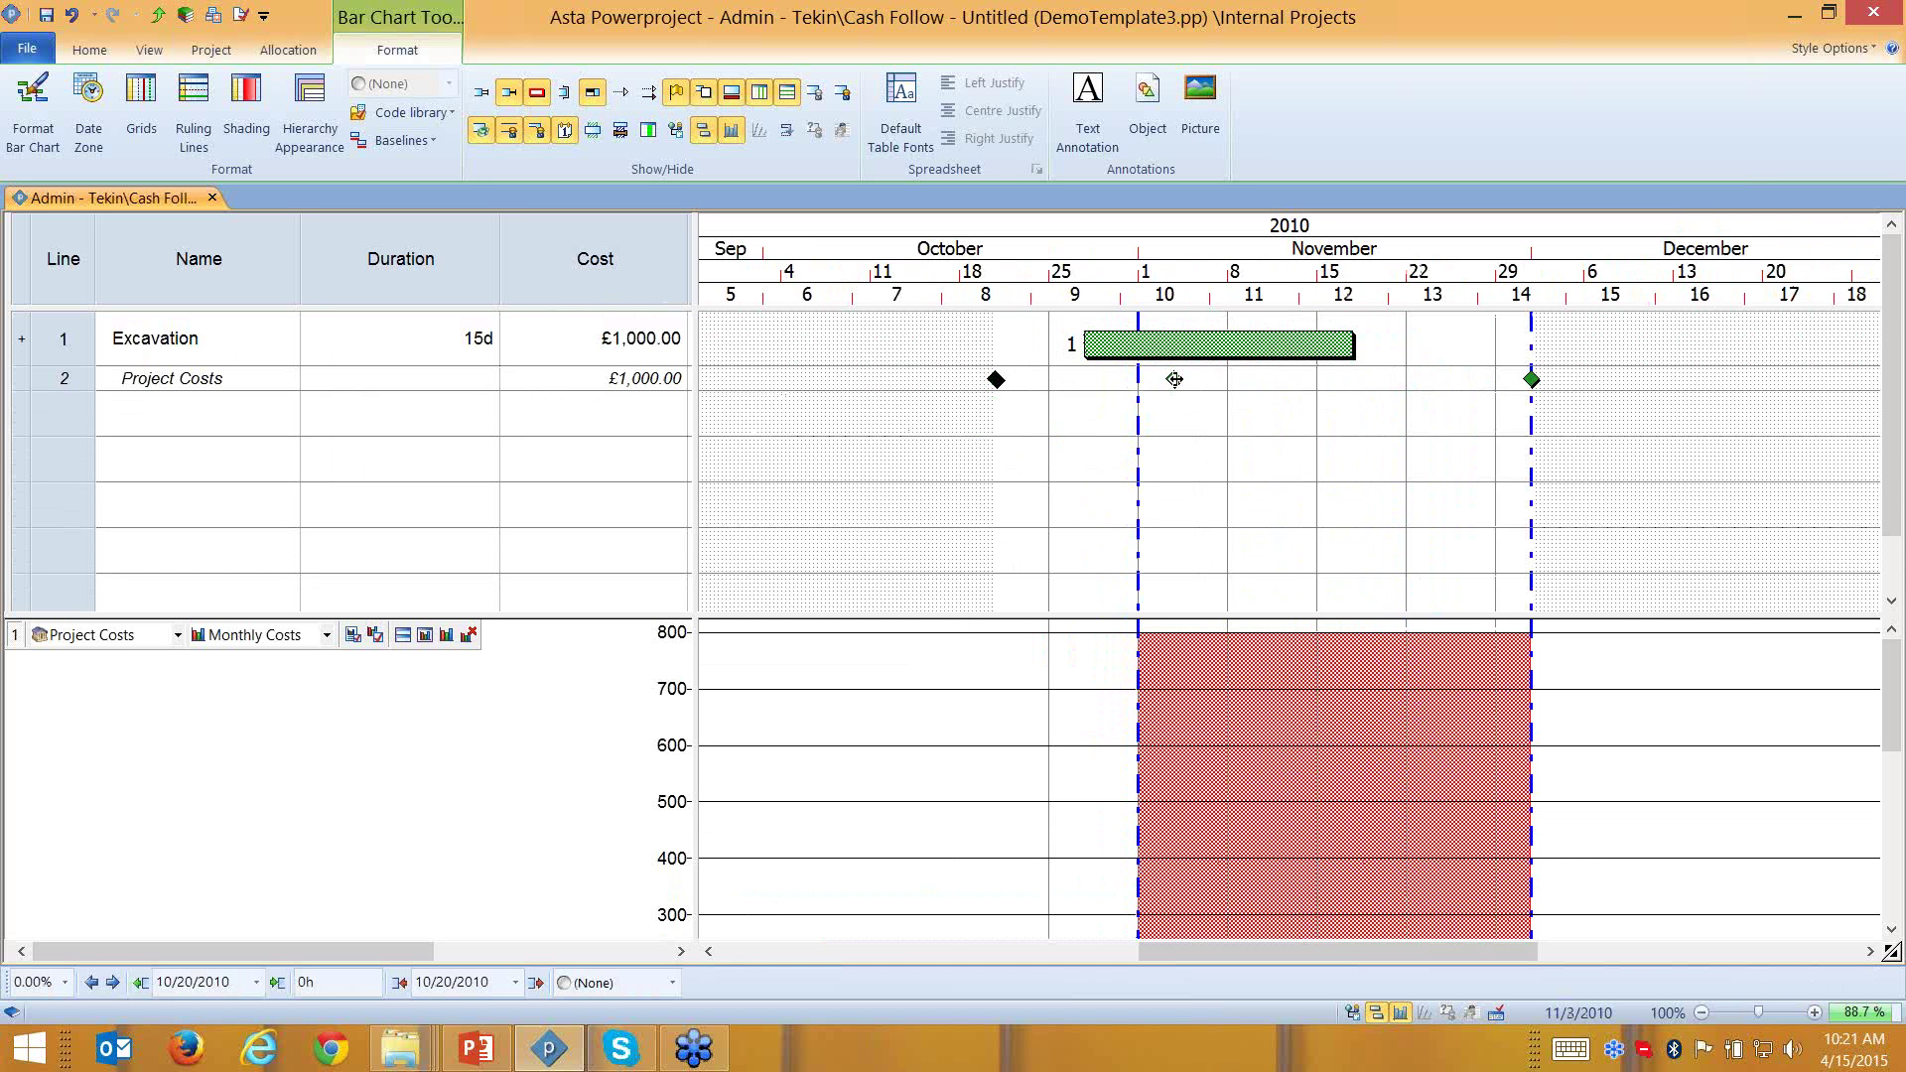
{"action": "left_click", "coordinate": [1174, 380]}
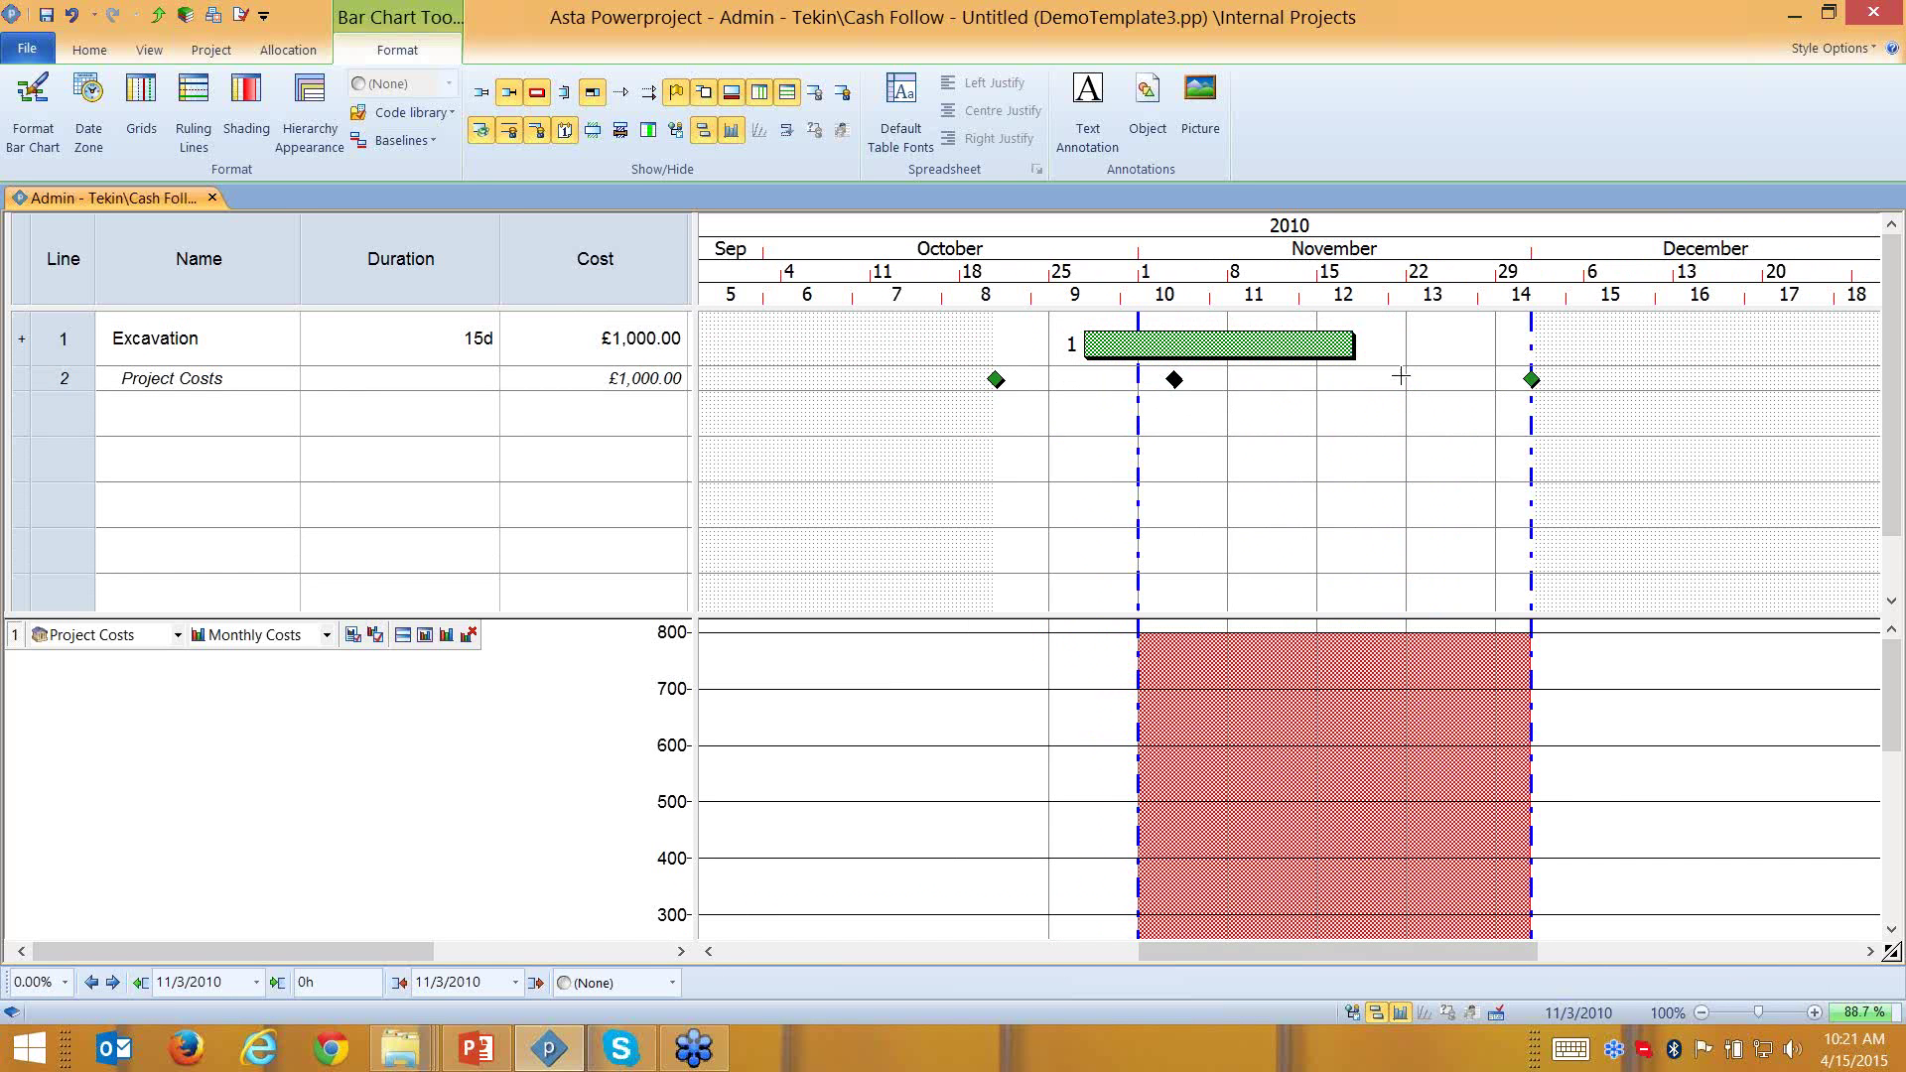
{"action": "left_click", "coordinate": [1201, 347]}
{"action": "left_click_drag", "start_coordinate": [615, 613], "coordinate": [641, 452]}
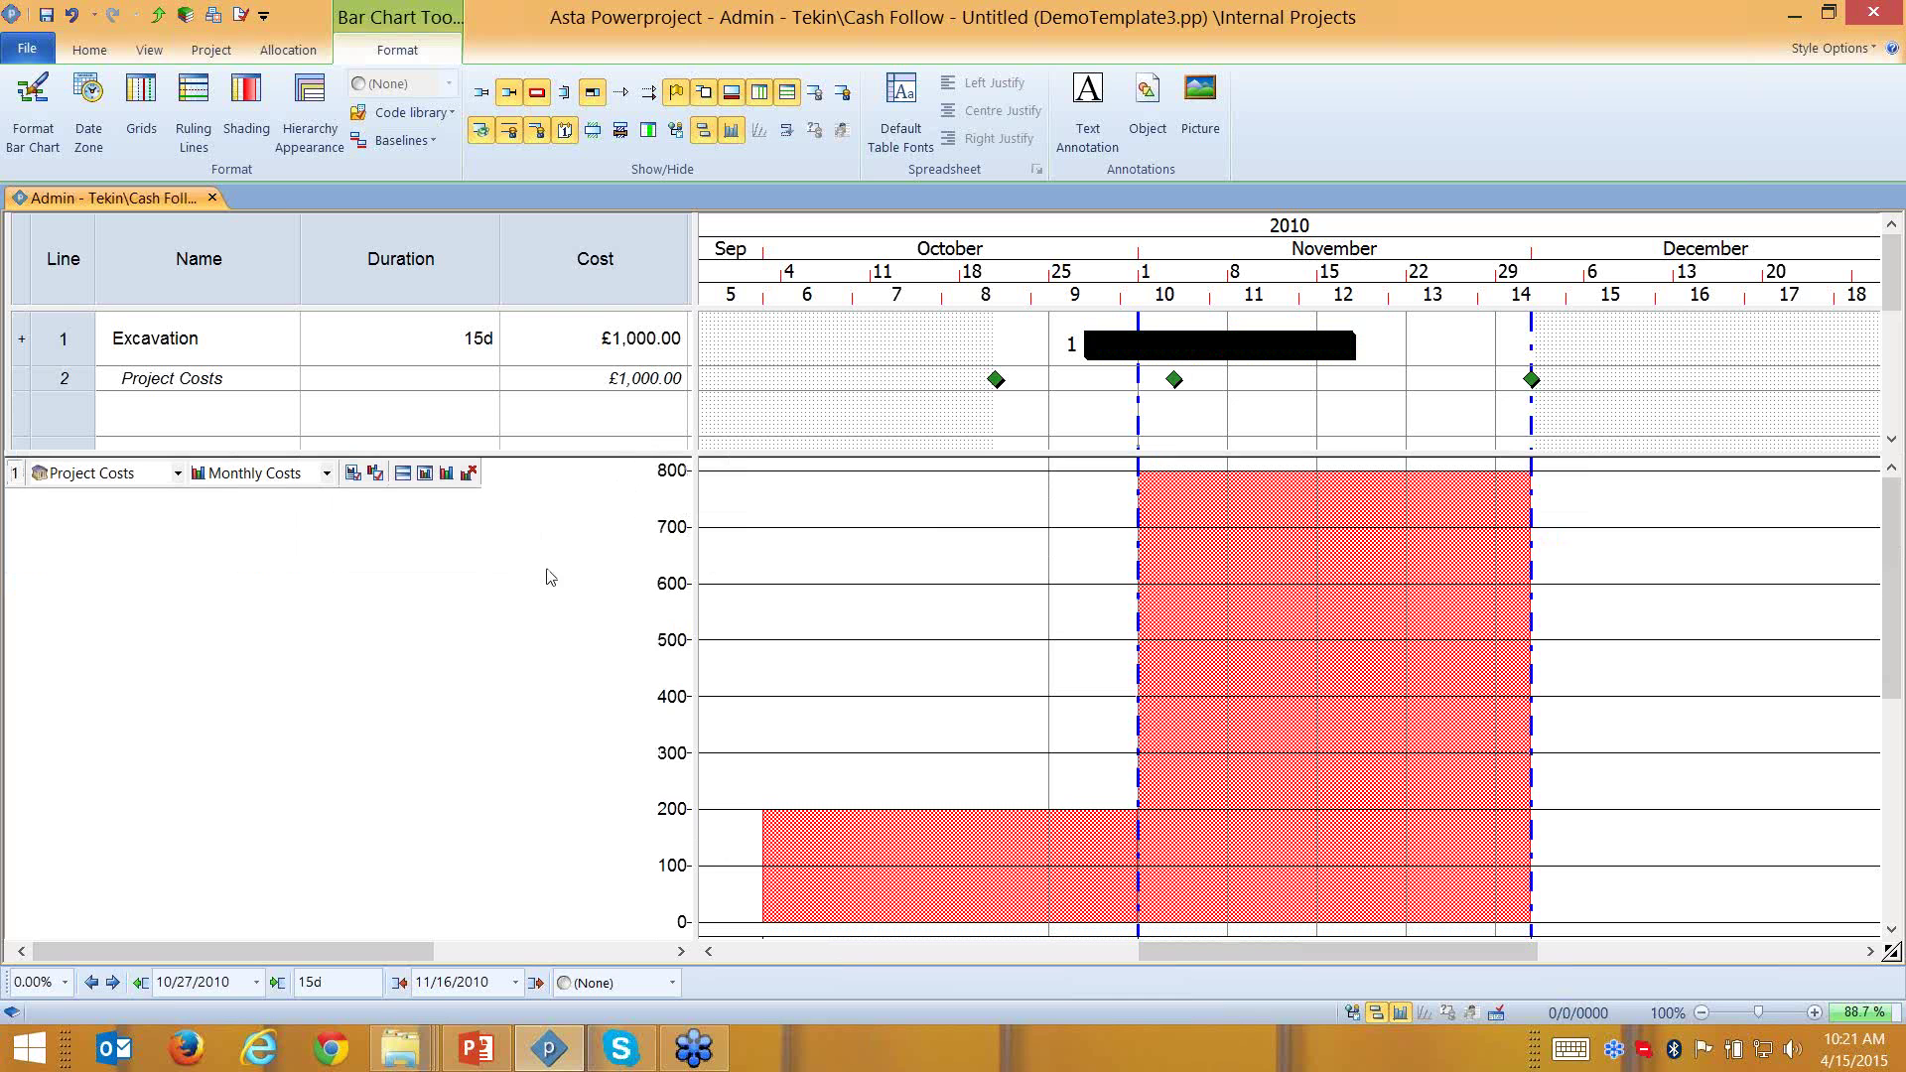
Delay Excavation day by day to an 11/3/2010 start and bring it back to 10/27/2010 to examine the monthly costs
{"action": "left_click", "coordinate": [113, 982]}
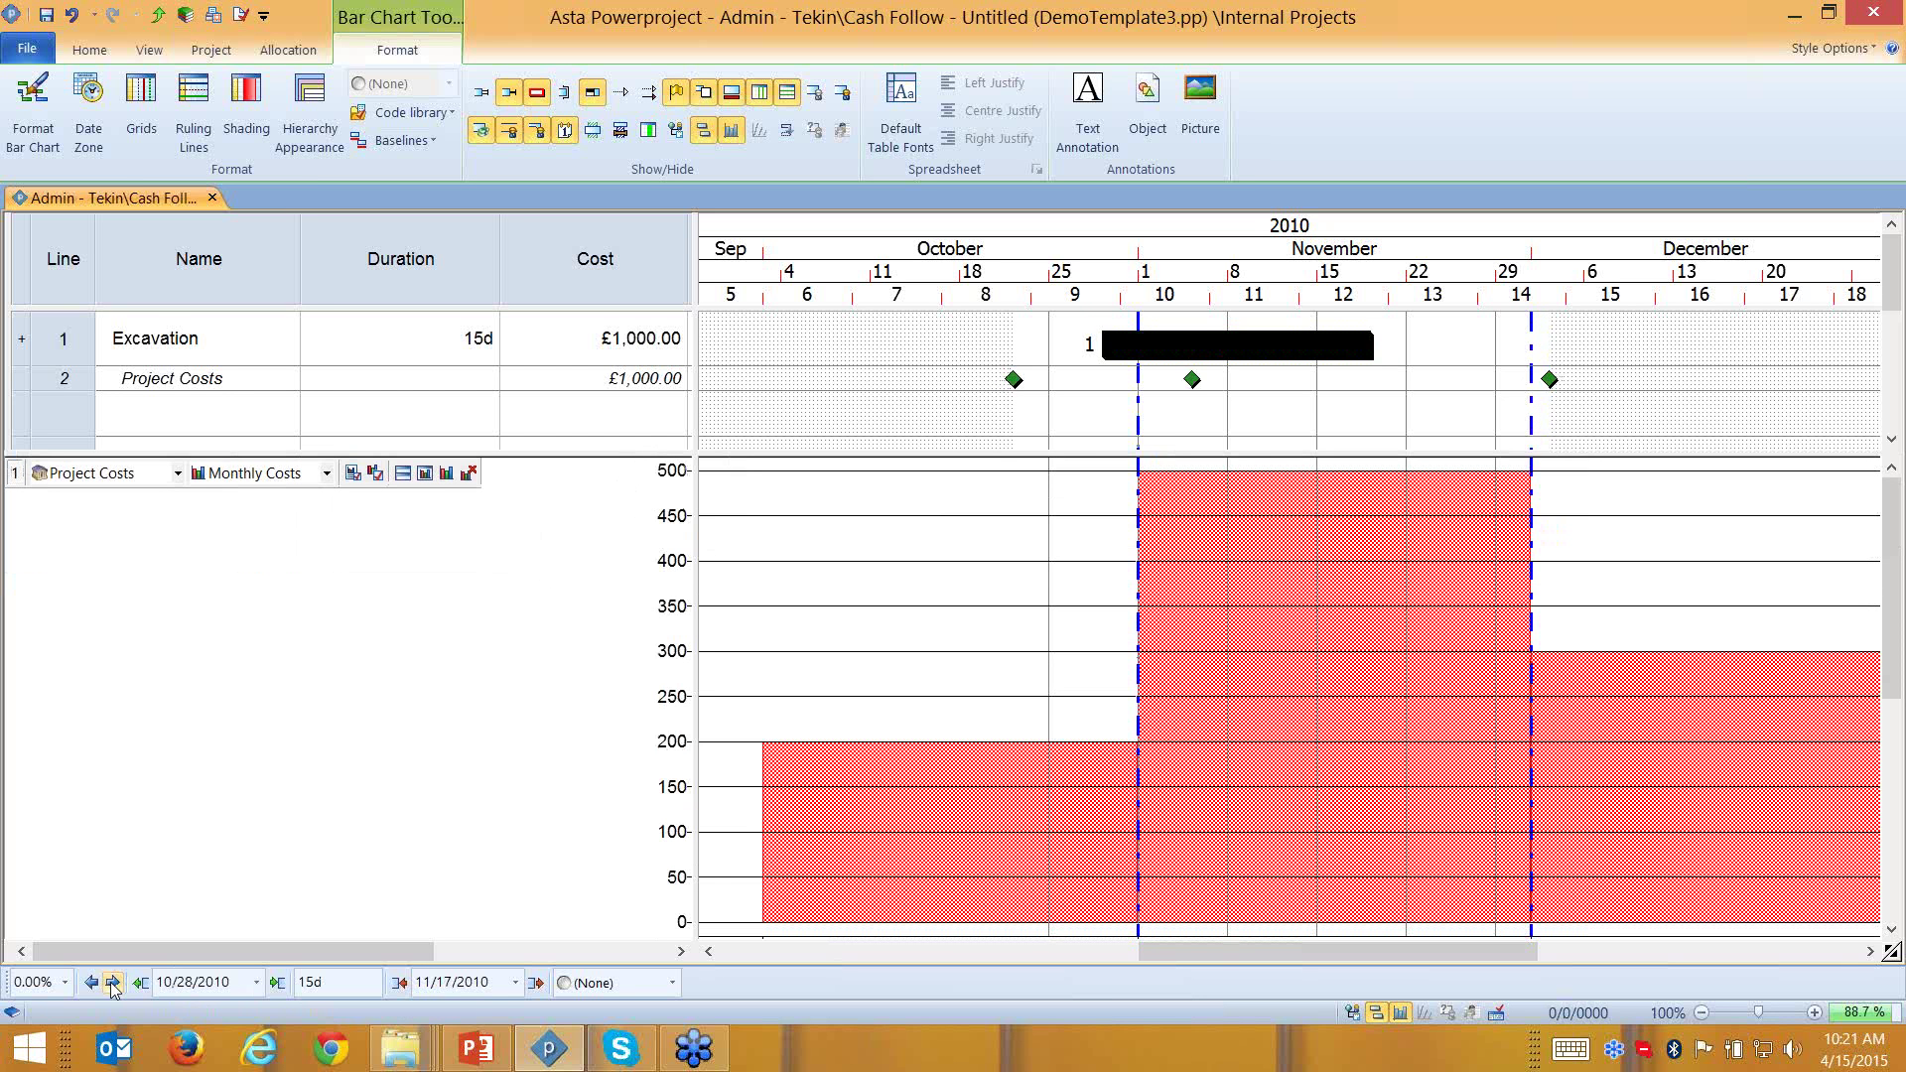
{"action": "left_click", "coordinate": [113, 983]}
{"action": "left_click", "coordinate": [113, 982]}
{"action": "left_click", "coordinate": [113, 982]}
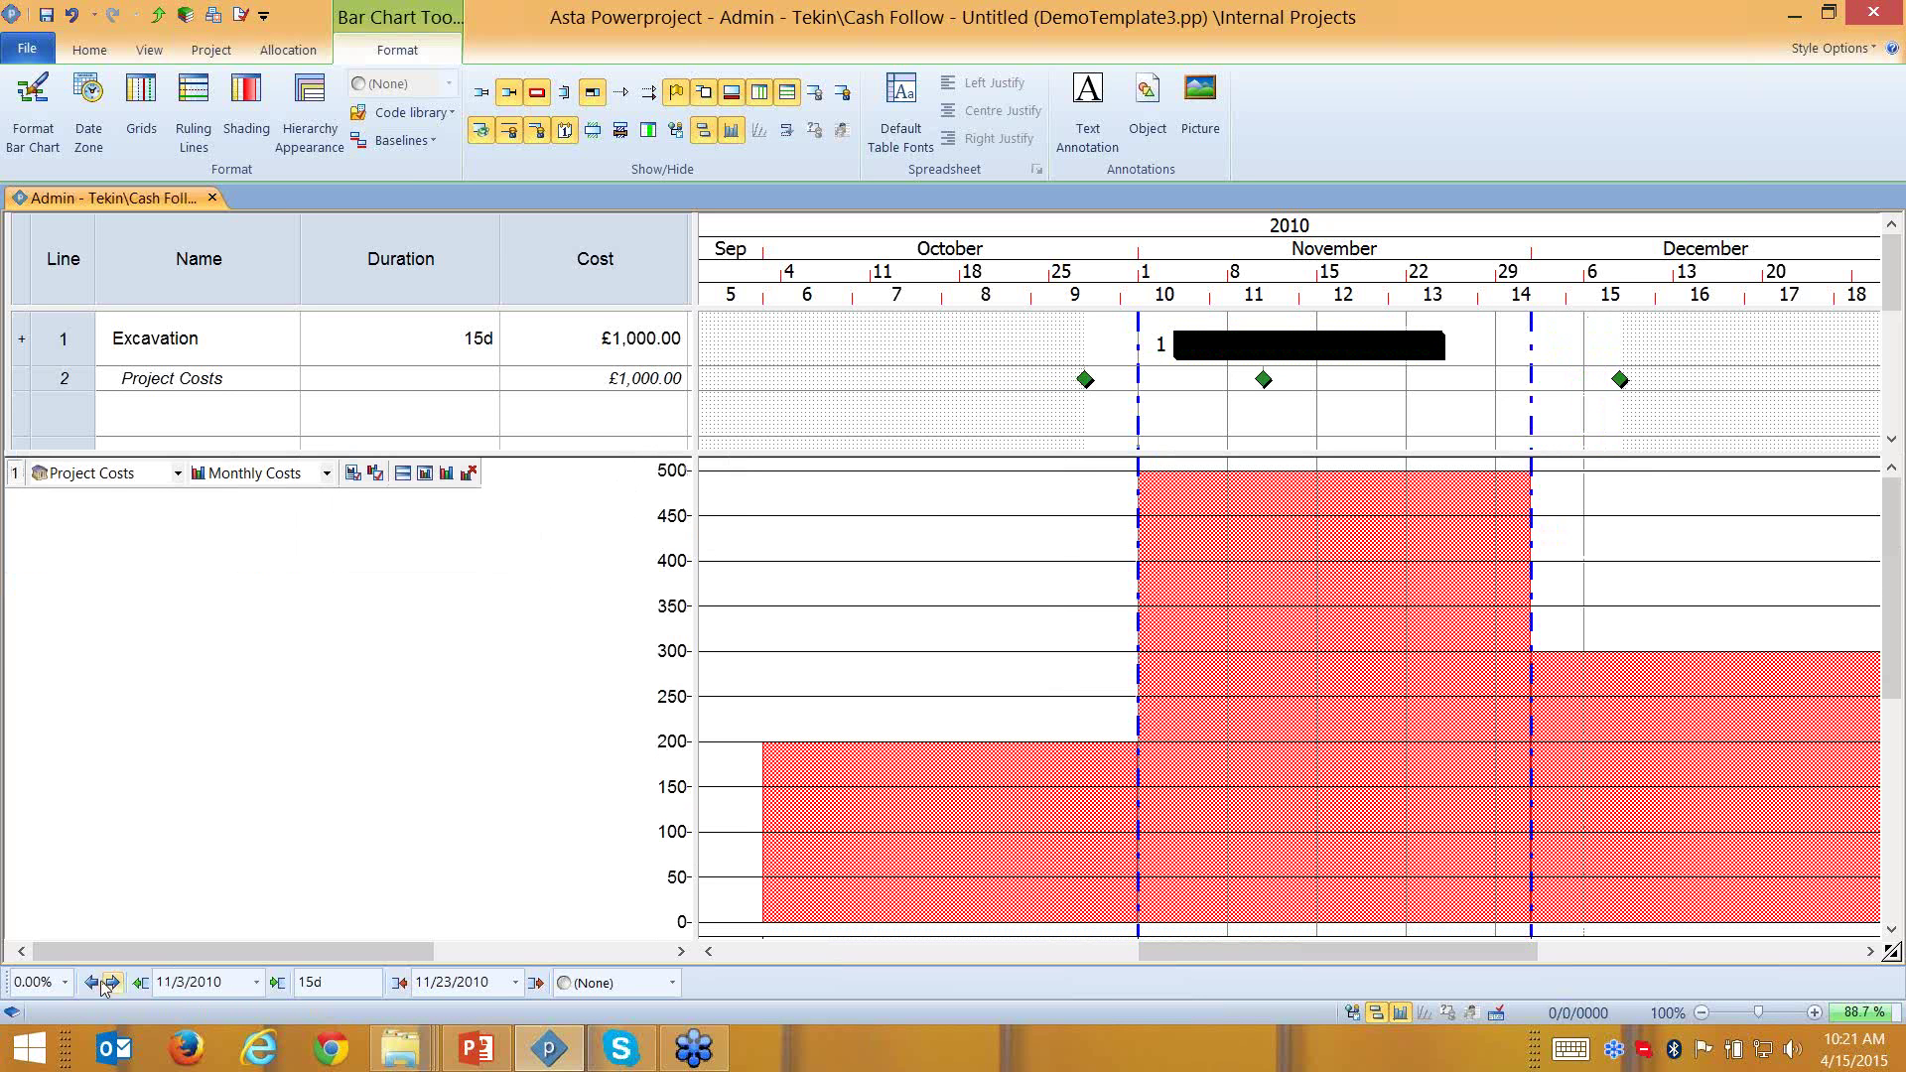
{"action": "left_click", "coordinate": [91, 983]}
{"action": "left_click", "coordinate": [92, 983]}
{"action": "left_click", "coordinate": [91, 982]}
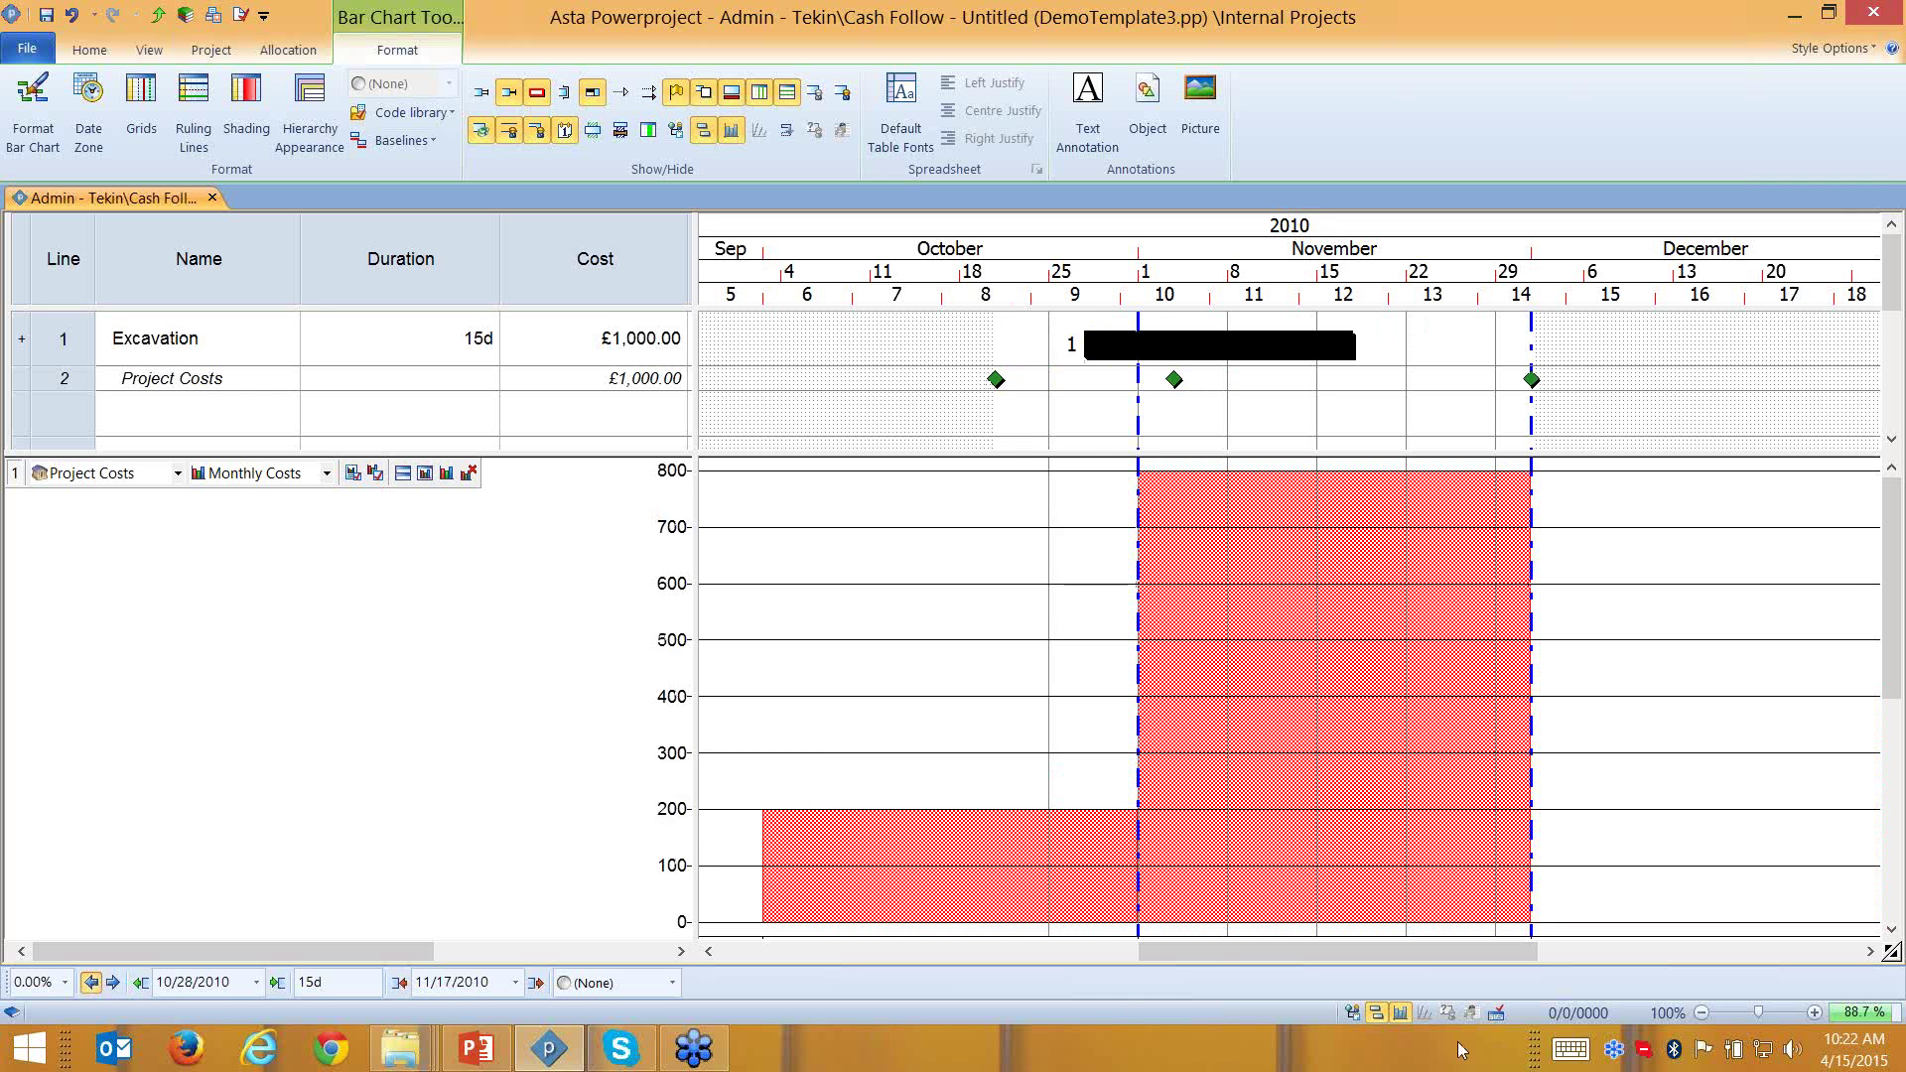
Delay Excavation to a 10/29/2010 start and stretch both its ends to run from 10/20/2010 to 12/3/2010
{"action": "left_click", "coordinate": [1702, 1013]}
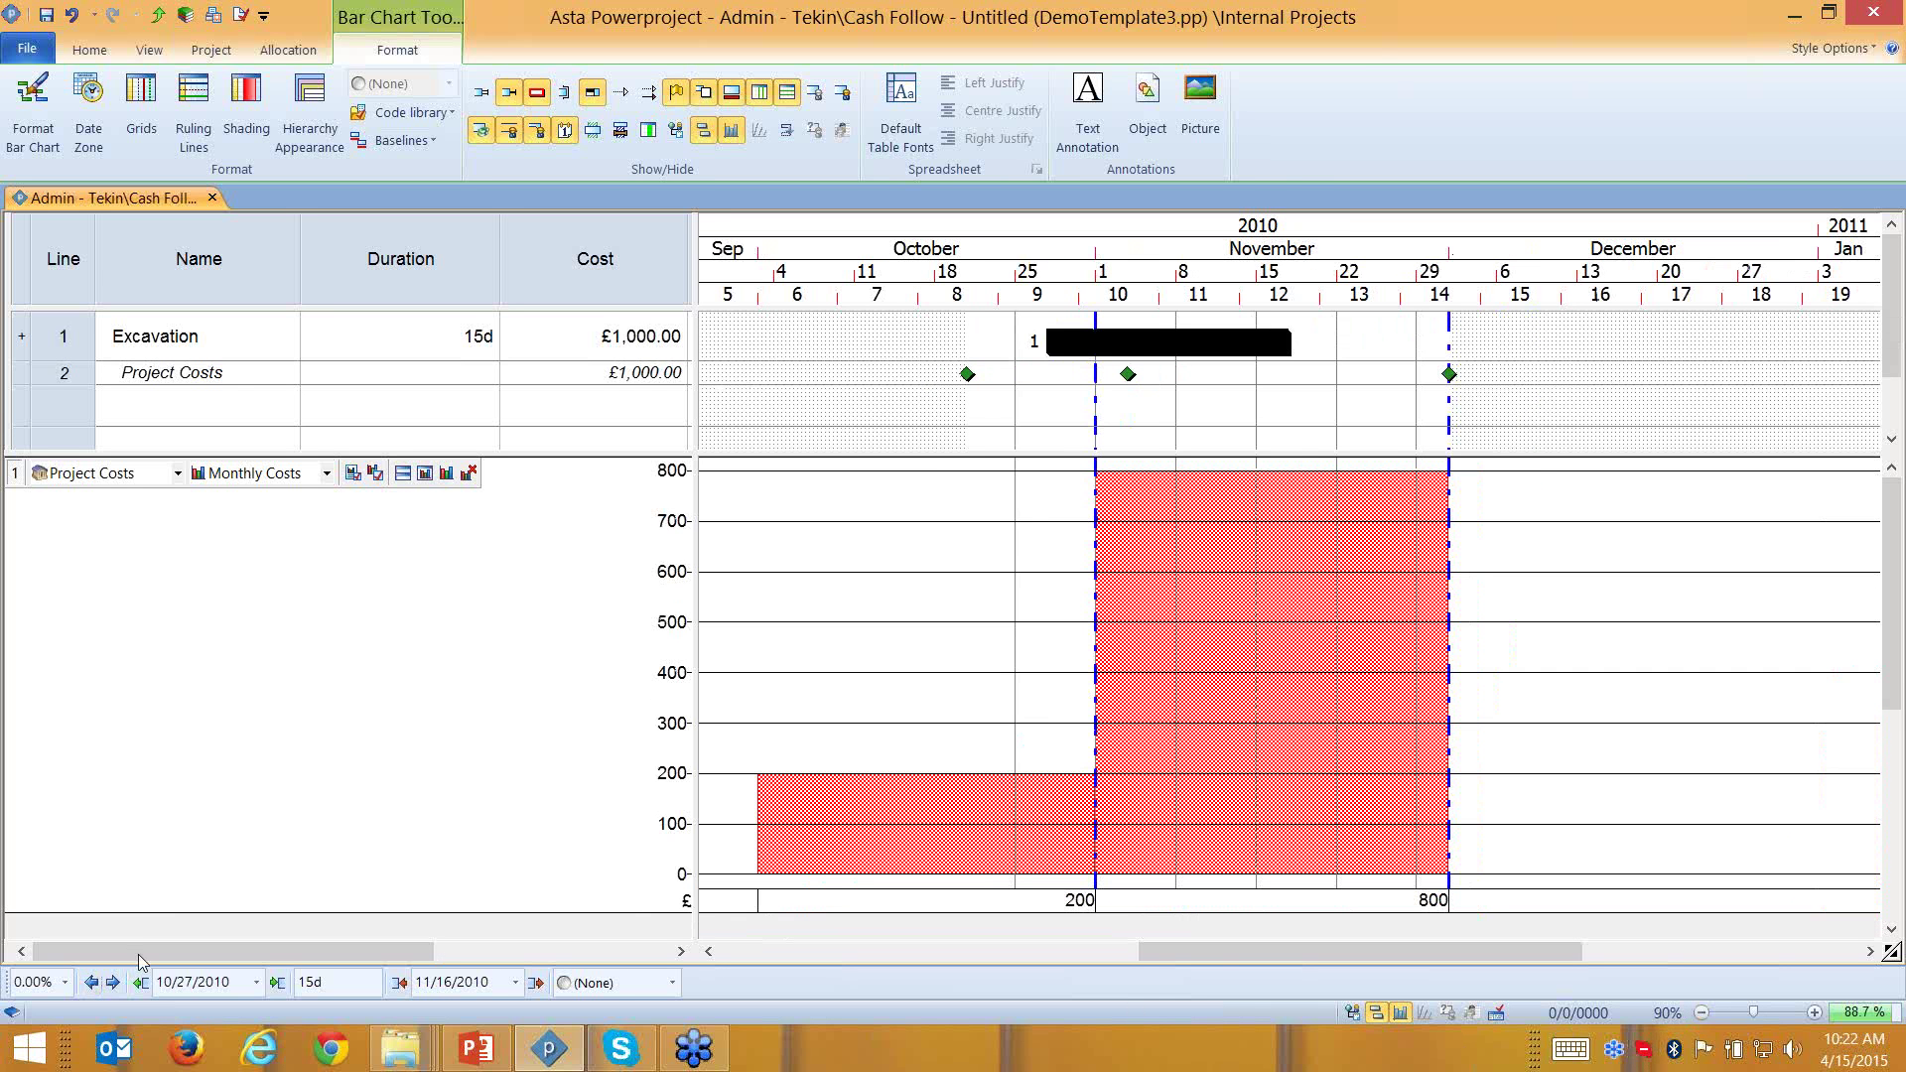
{"action": "left_click", "coordinate": [113, 983]}
{"action": "left_click", "coordinate": [113, 983]}
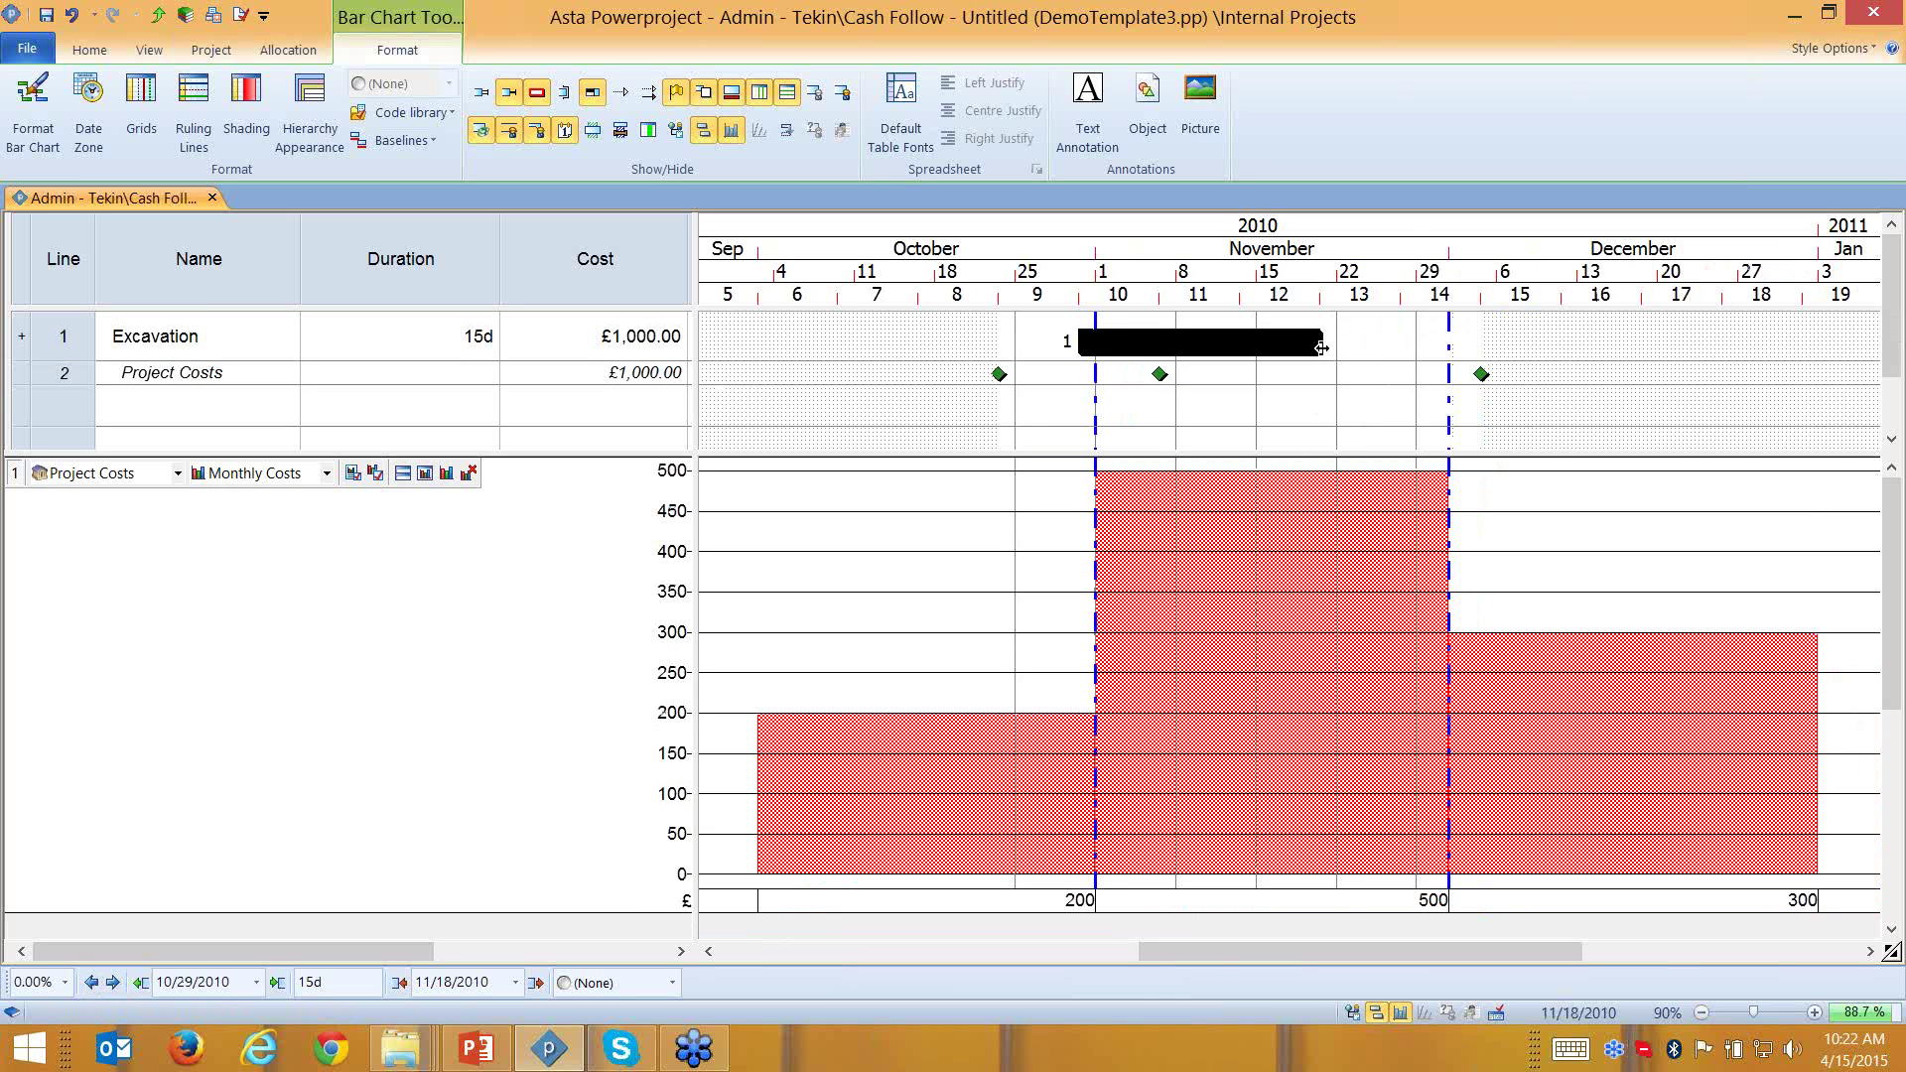
{"action": "left_click_drag", "start_coordinate": [1321, 342], "coordinate": [1500, 343]}
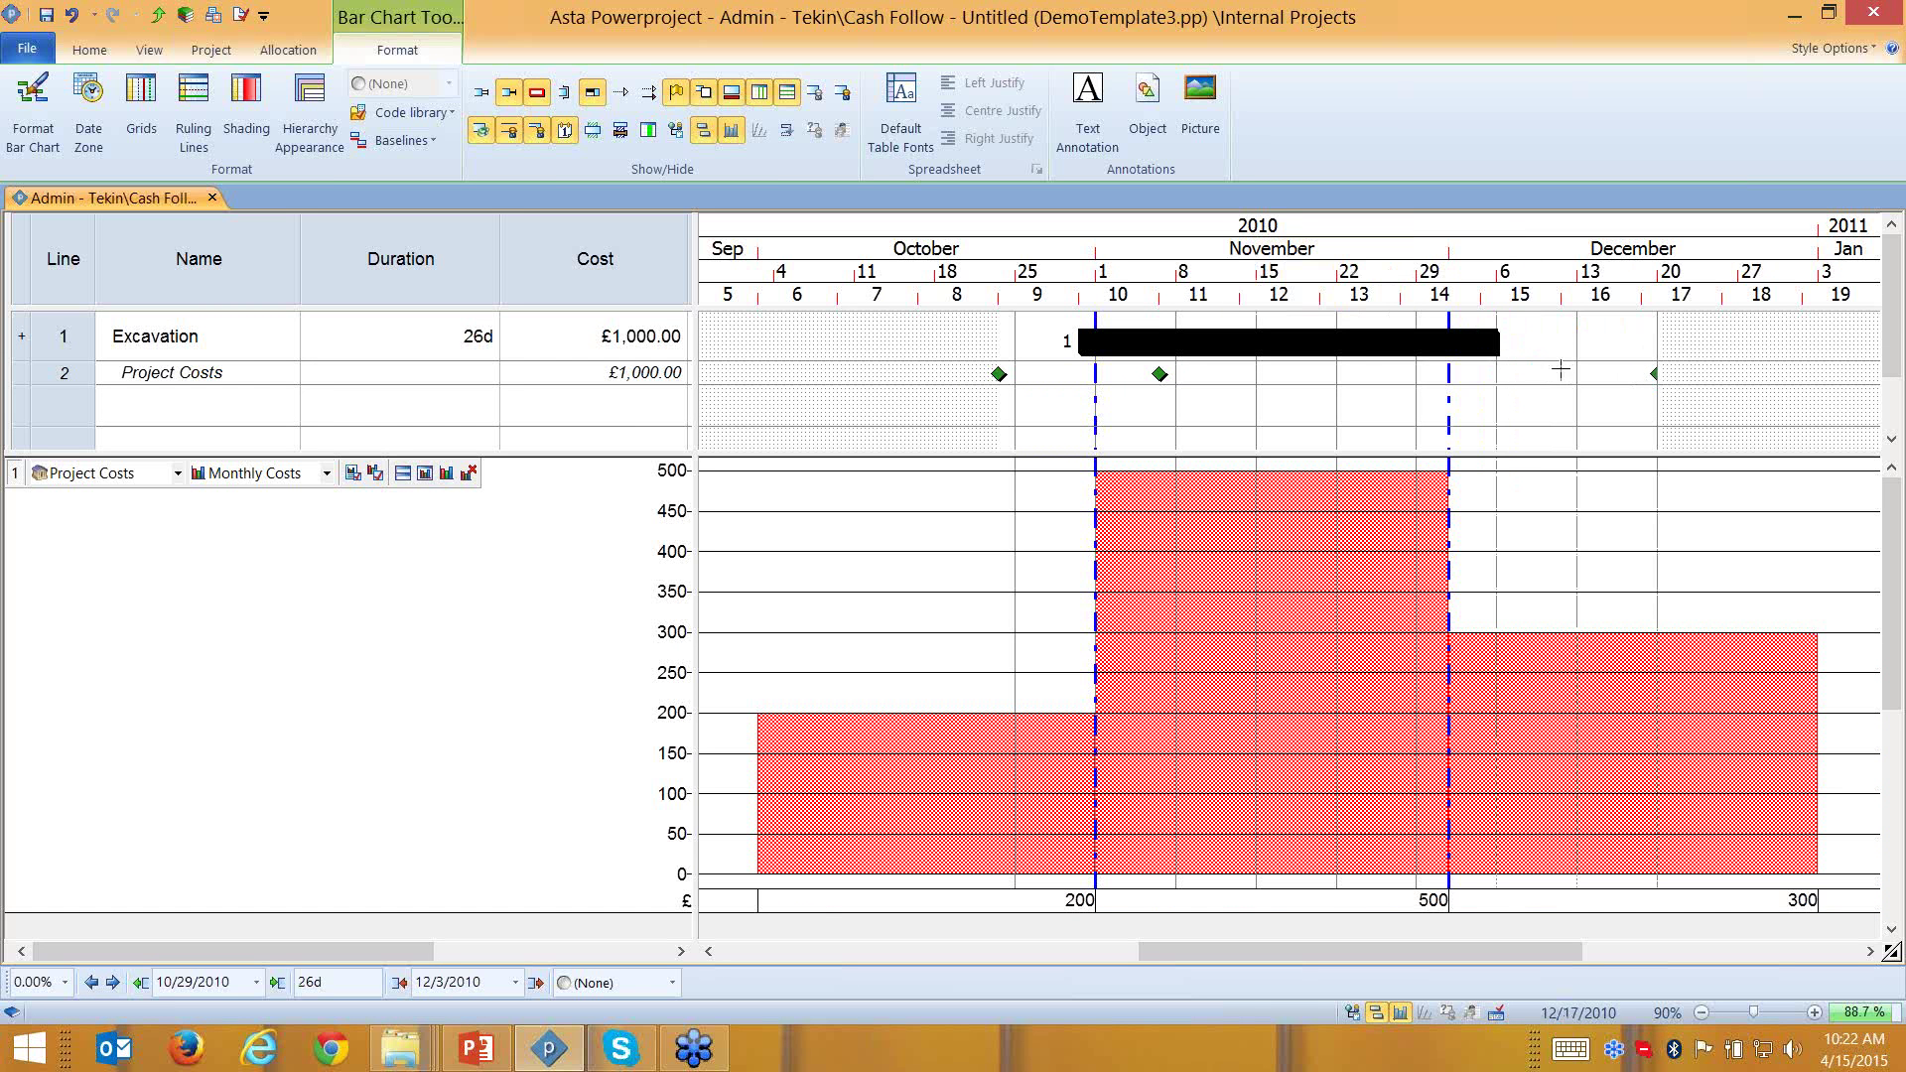
{"action": "key", "text": "ctrl"}
{"action": "left_click_drag", "start_coordinate": [1080, 343], "coordinate": [967, 348]}
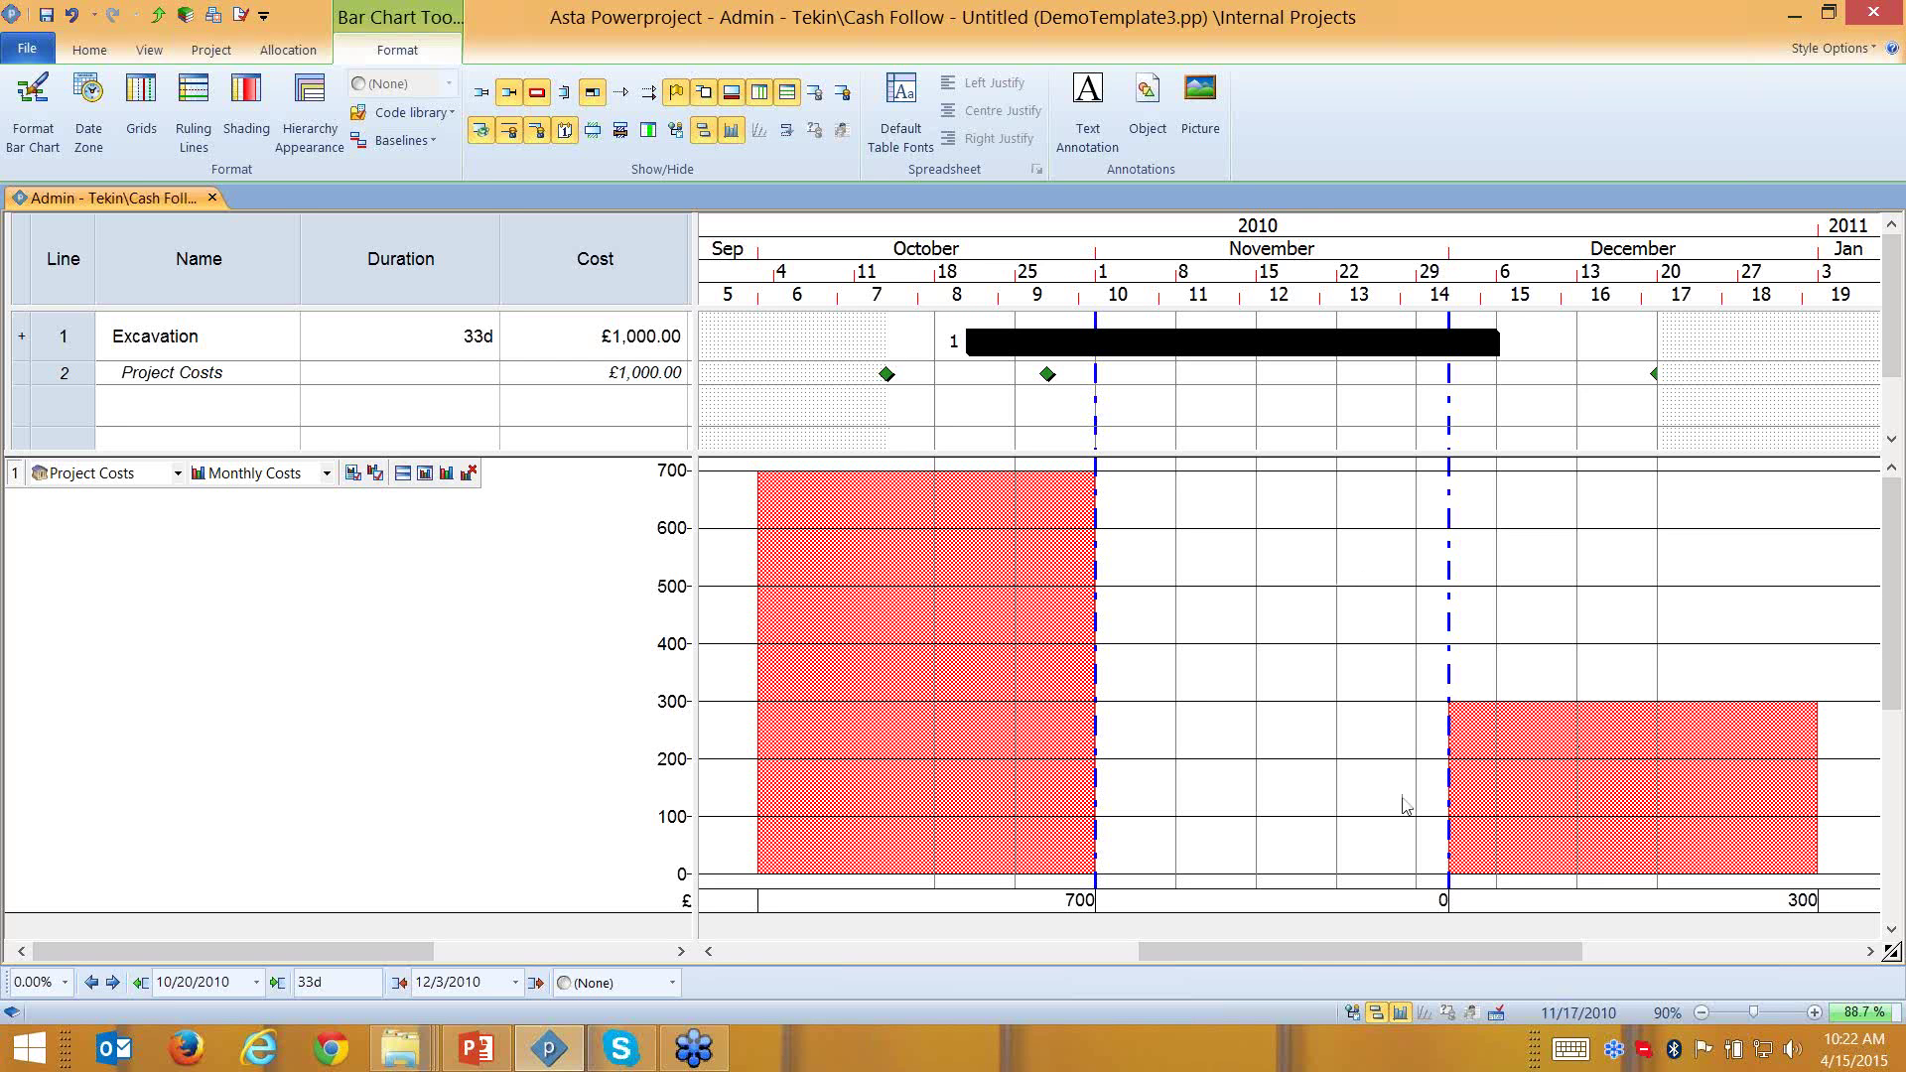
Enlarge the bar chart area and delete all three Project Costs point spends from Excavation
{"action": "left_click", "coordinate": [1702, 1014]}
{"action": "left_click", "coordinate": [1701, 1014]}
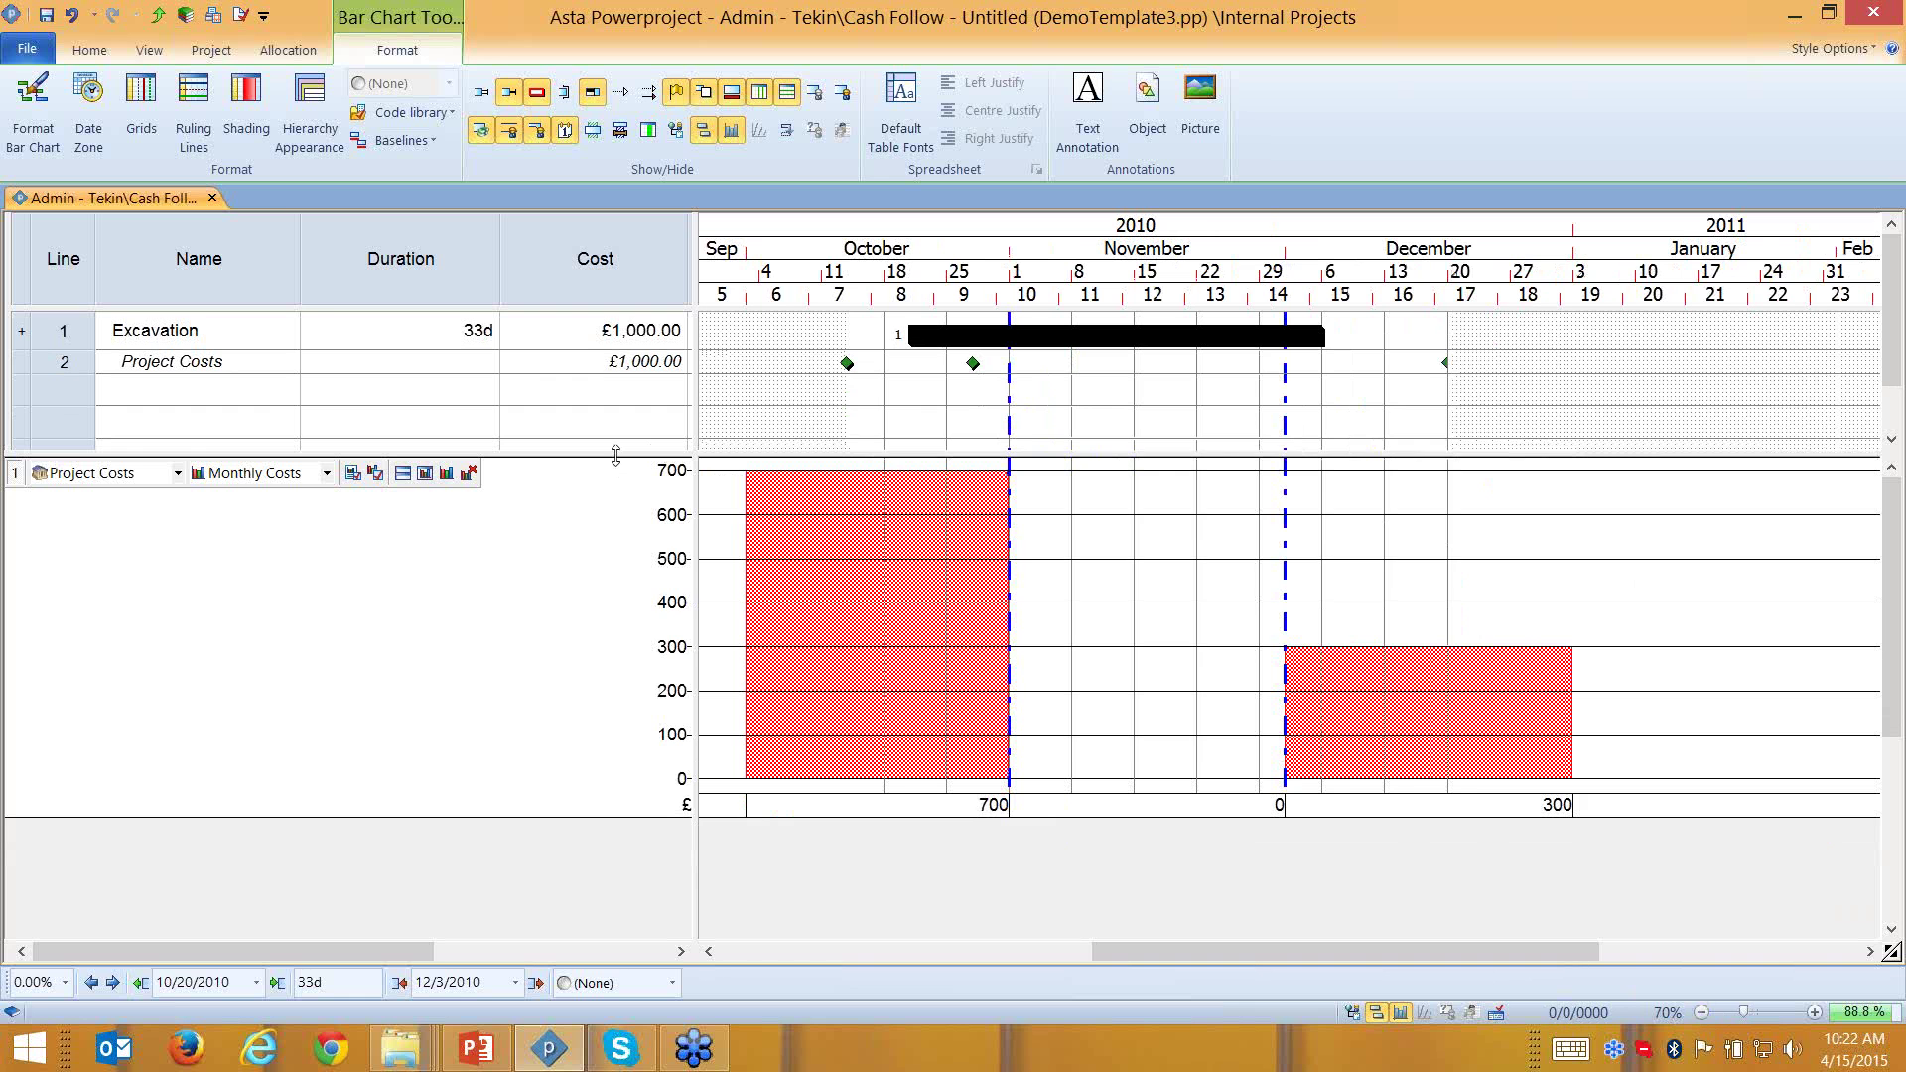
{"action": "left_click_drag", "start_coordinate": [615, 454], "coordinate": [616, 571]}
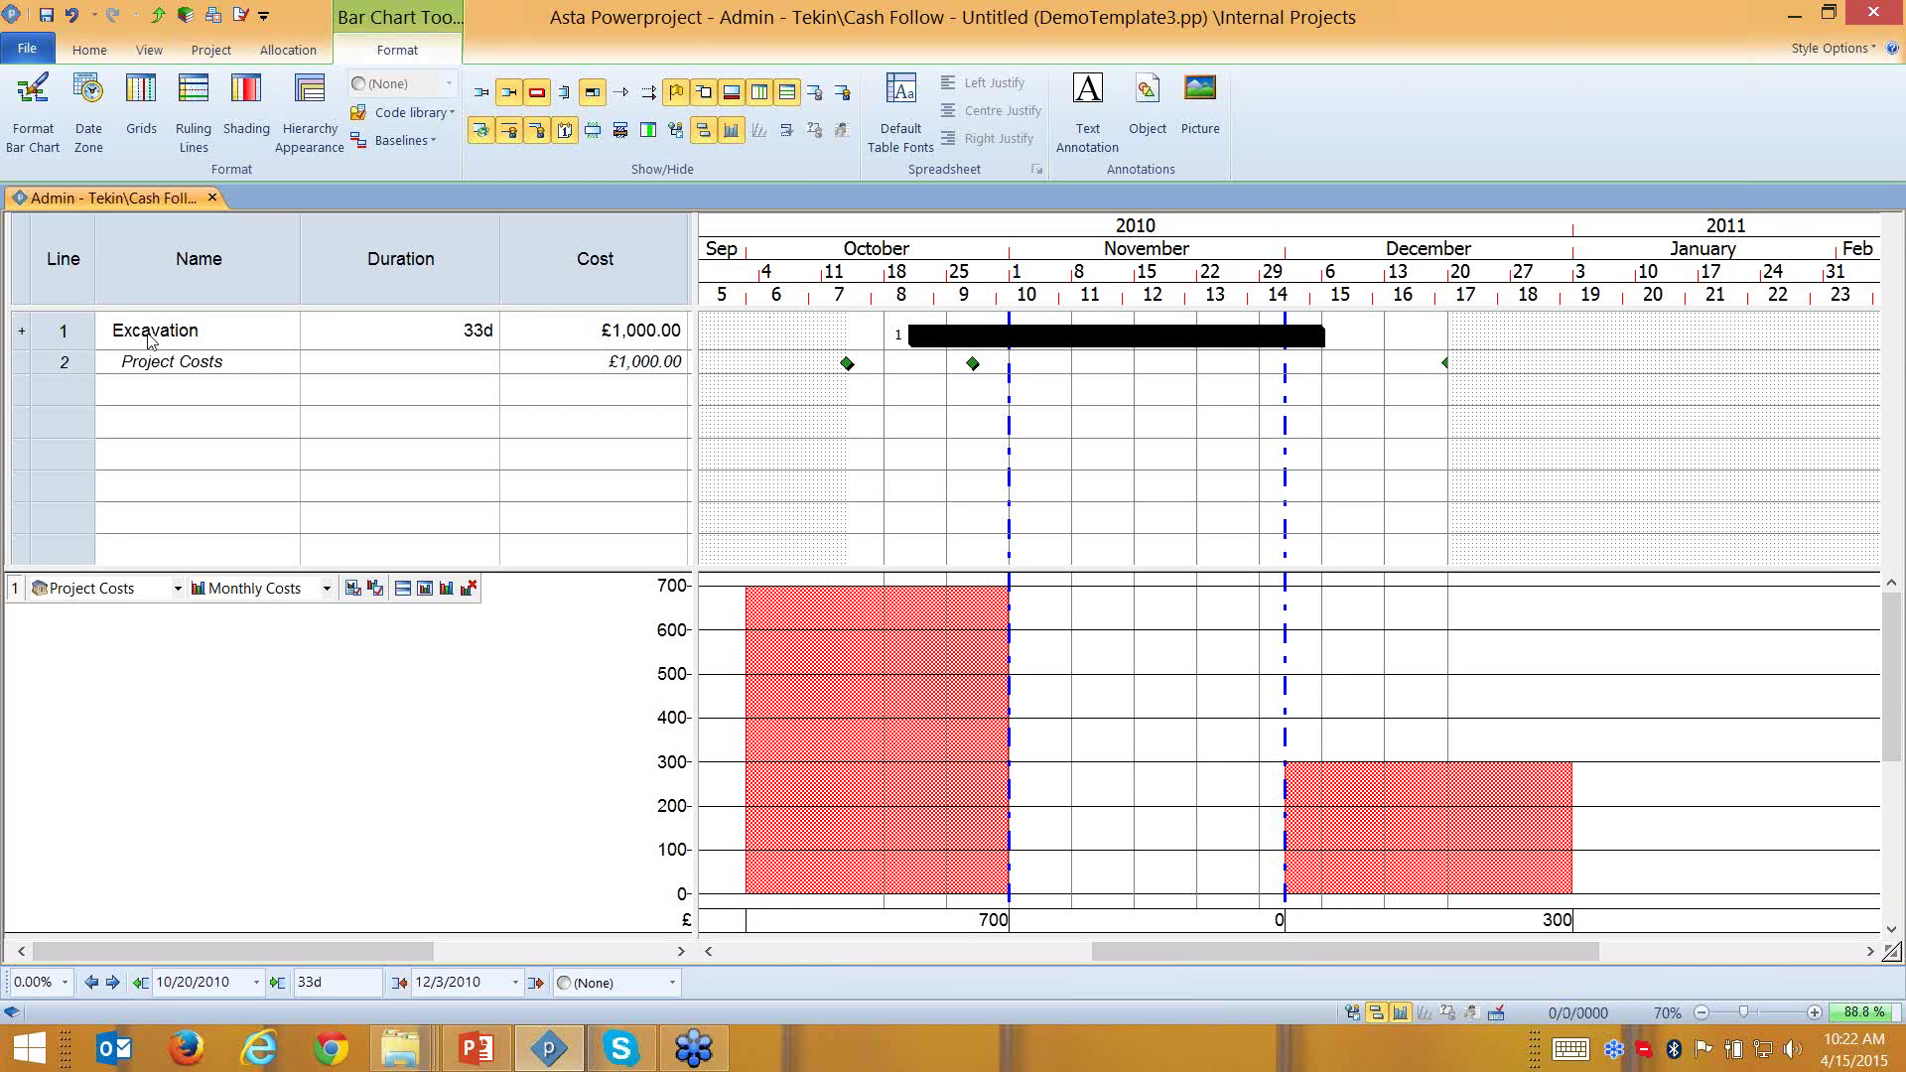
{"action": "left_click", "coordinate": [64, 331]}
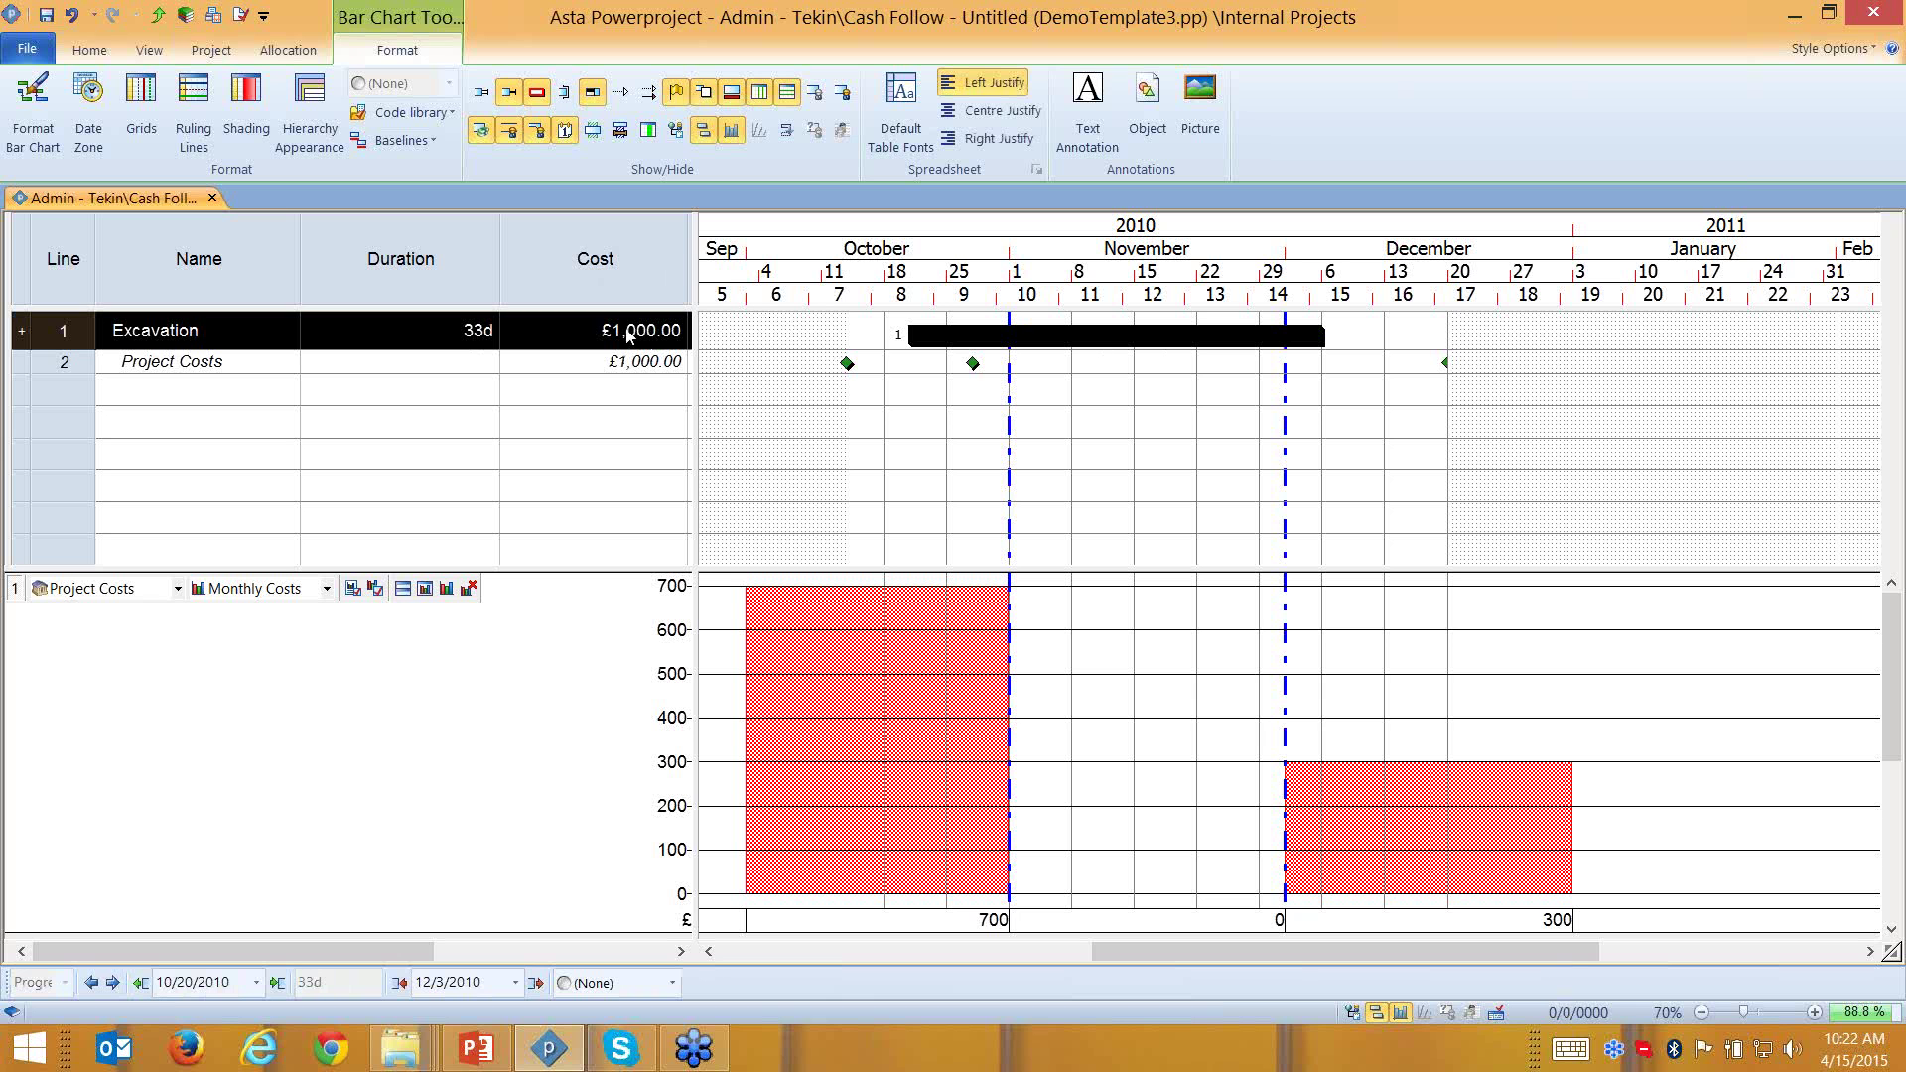
{"action": "left_click", "coordinate": [845, 363]}
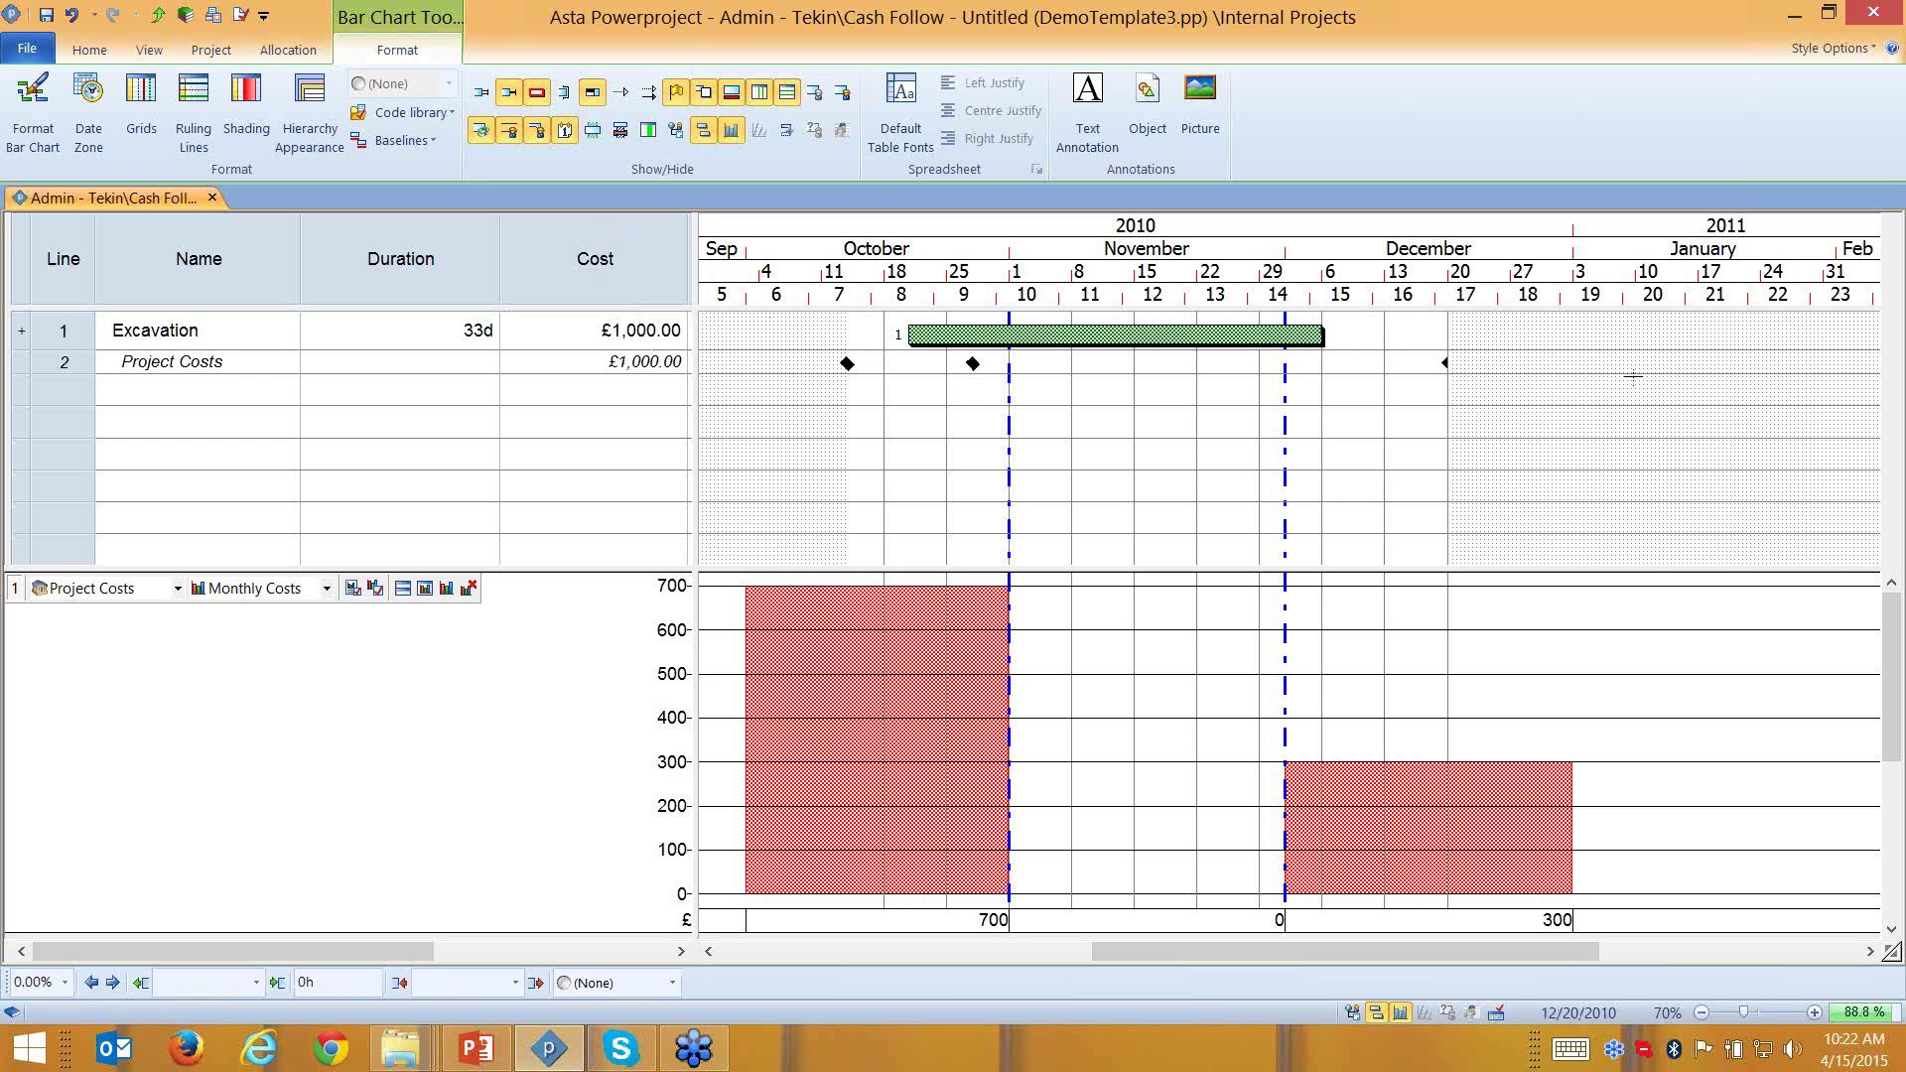
{"action": "key", "text": "Delete"}
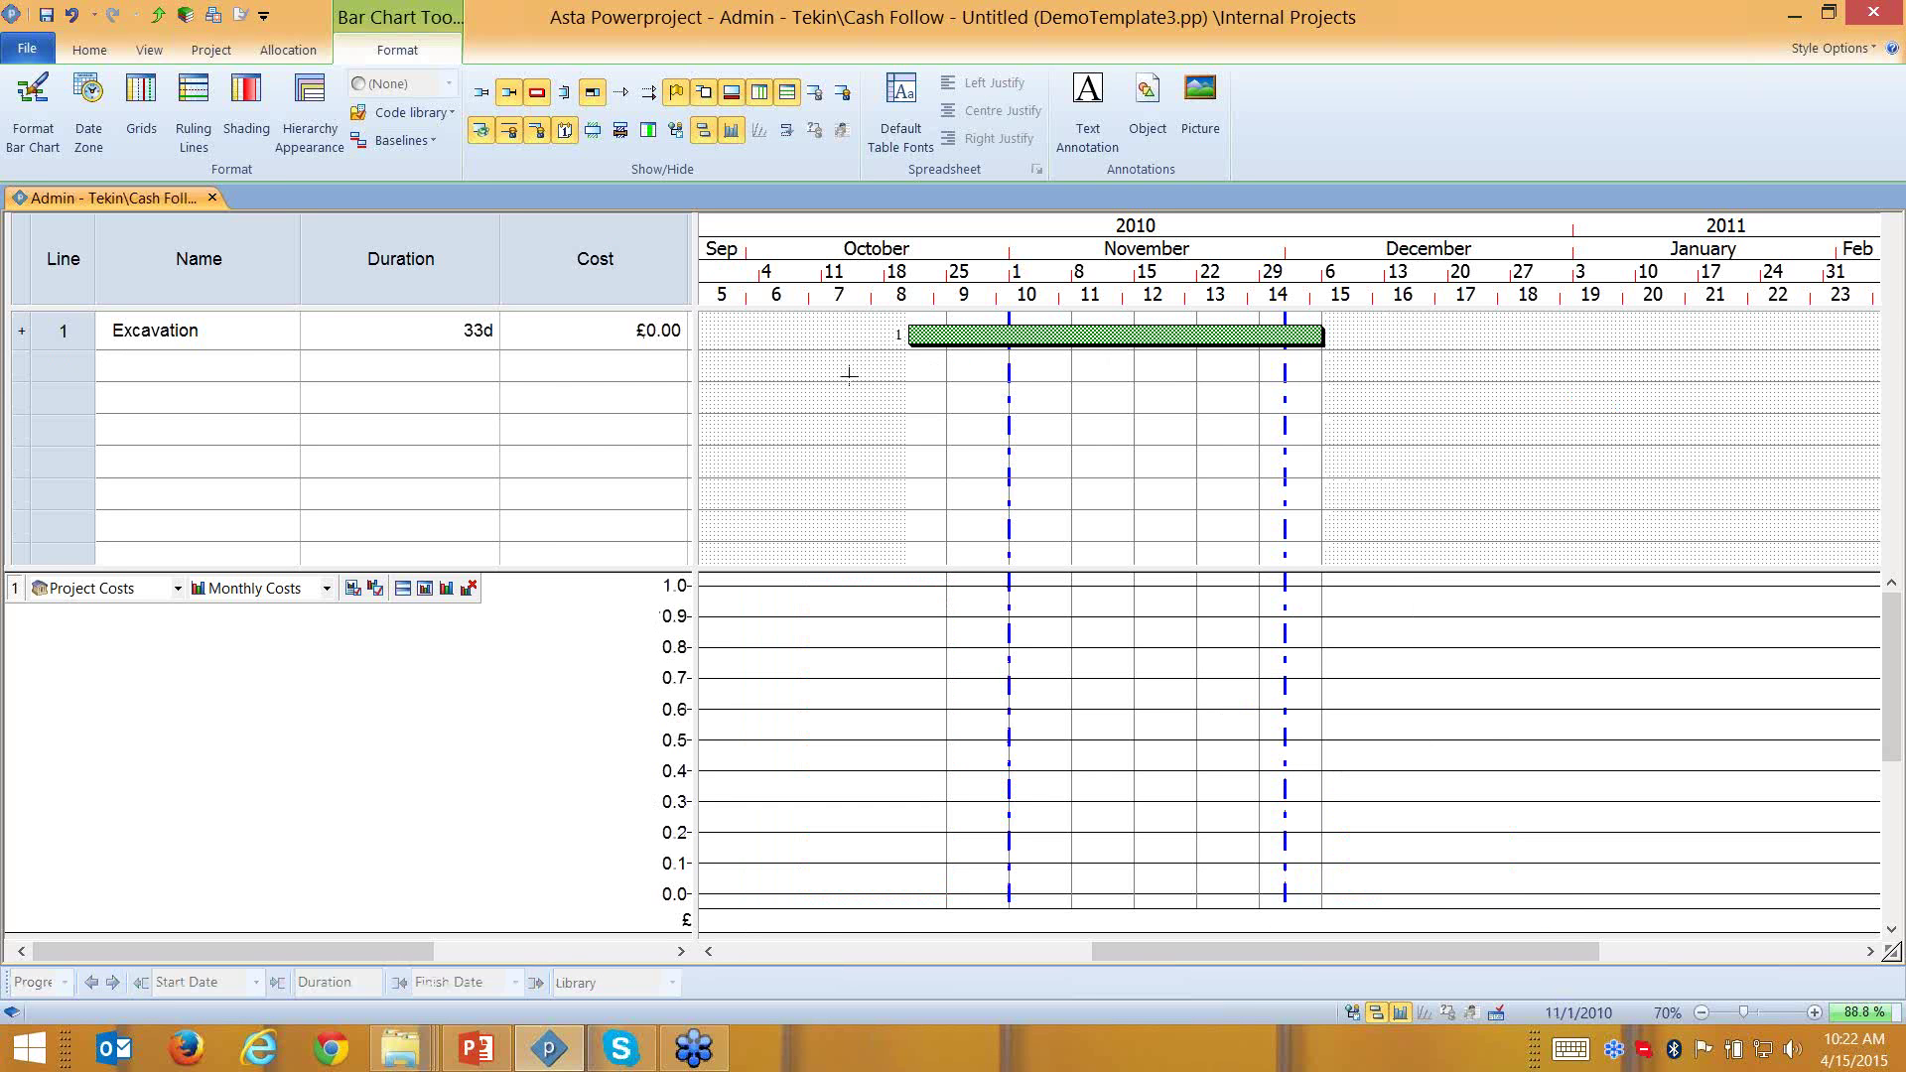
Set Excavation's cost to £100.00 and open the properties of its Project Costs allocation
{"action": "double_click", "coordinate": [637, 343]}
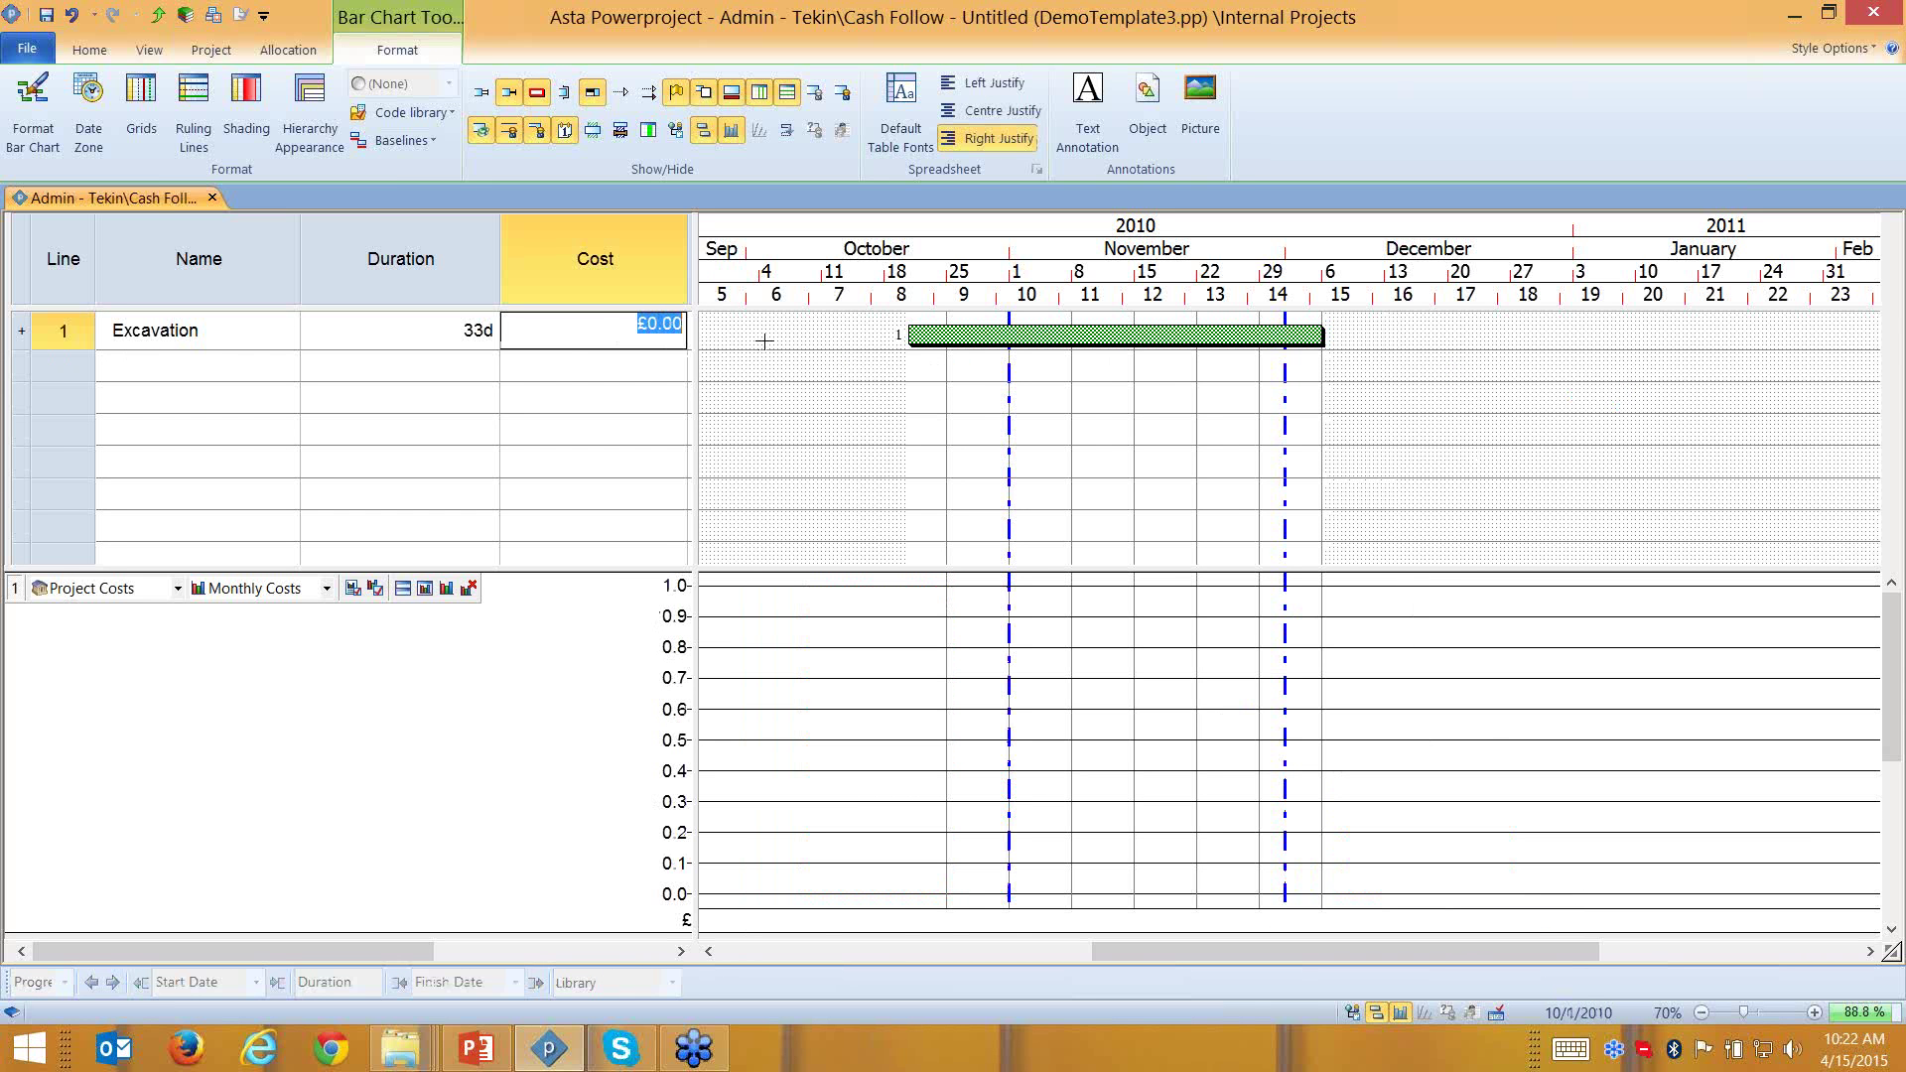
{"action": "type", "text": "100"}
{"action": "key", "text": "Return"}
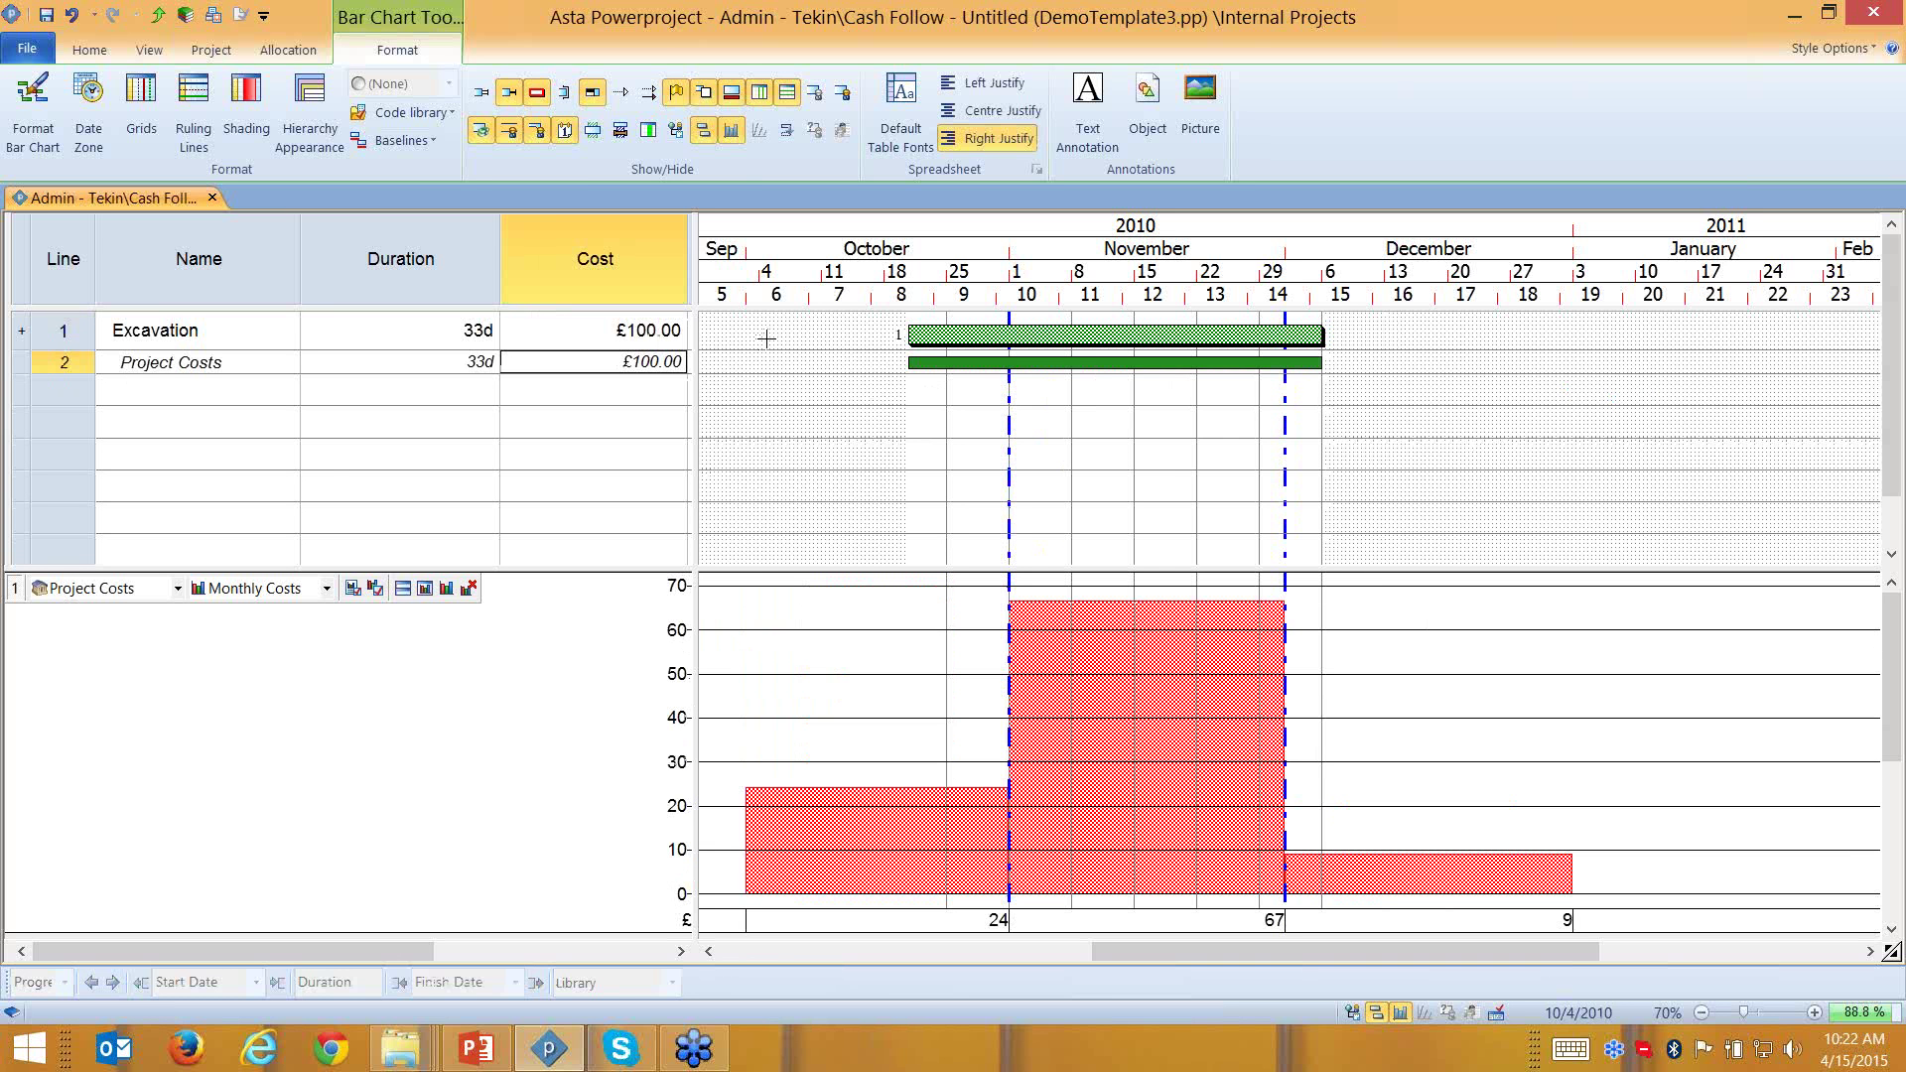
{"action": "double_click", "coordinate": [1190, 359]}
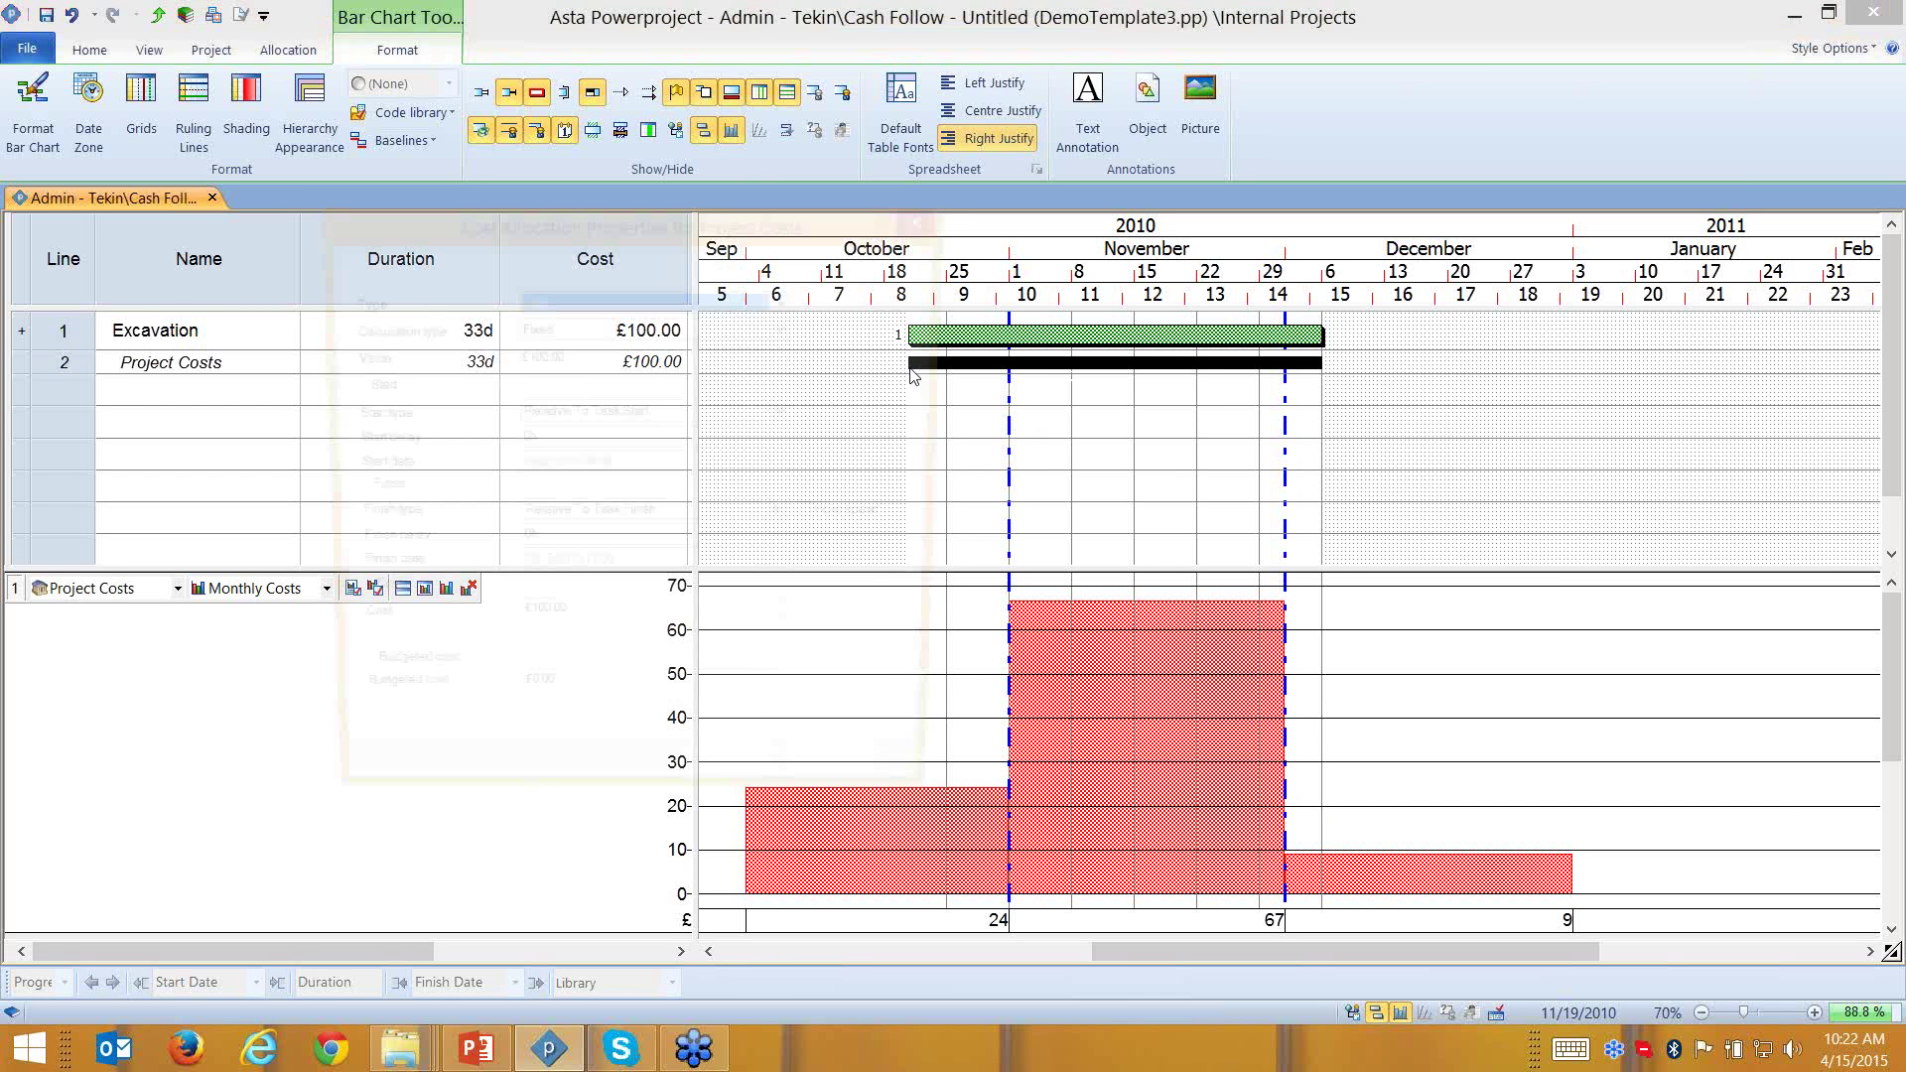
Make the Project Costs allocation's calculation type Time Based at £100.00 per Day and close its properties
{"action": "left_click", "coordinate": [528, 311]}
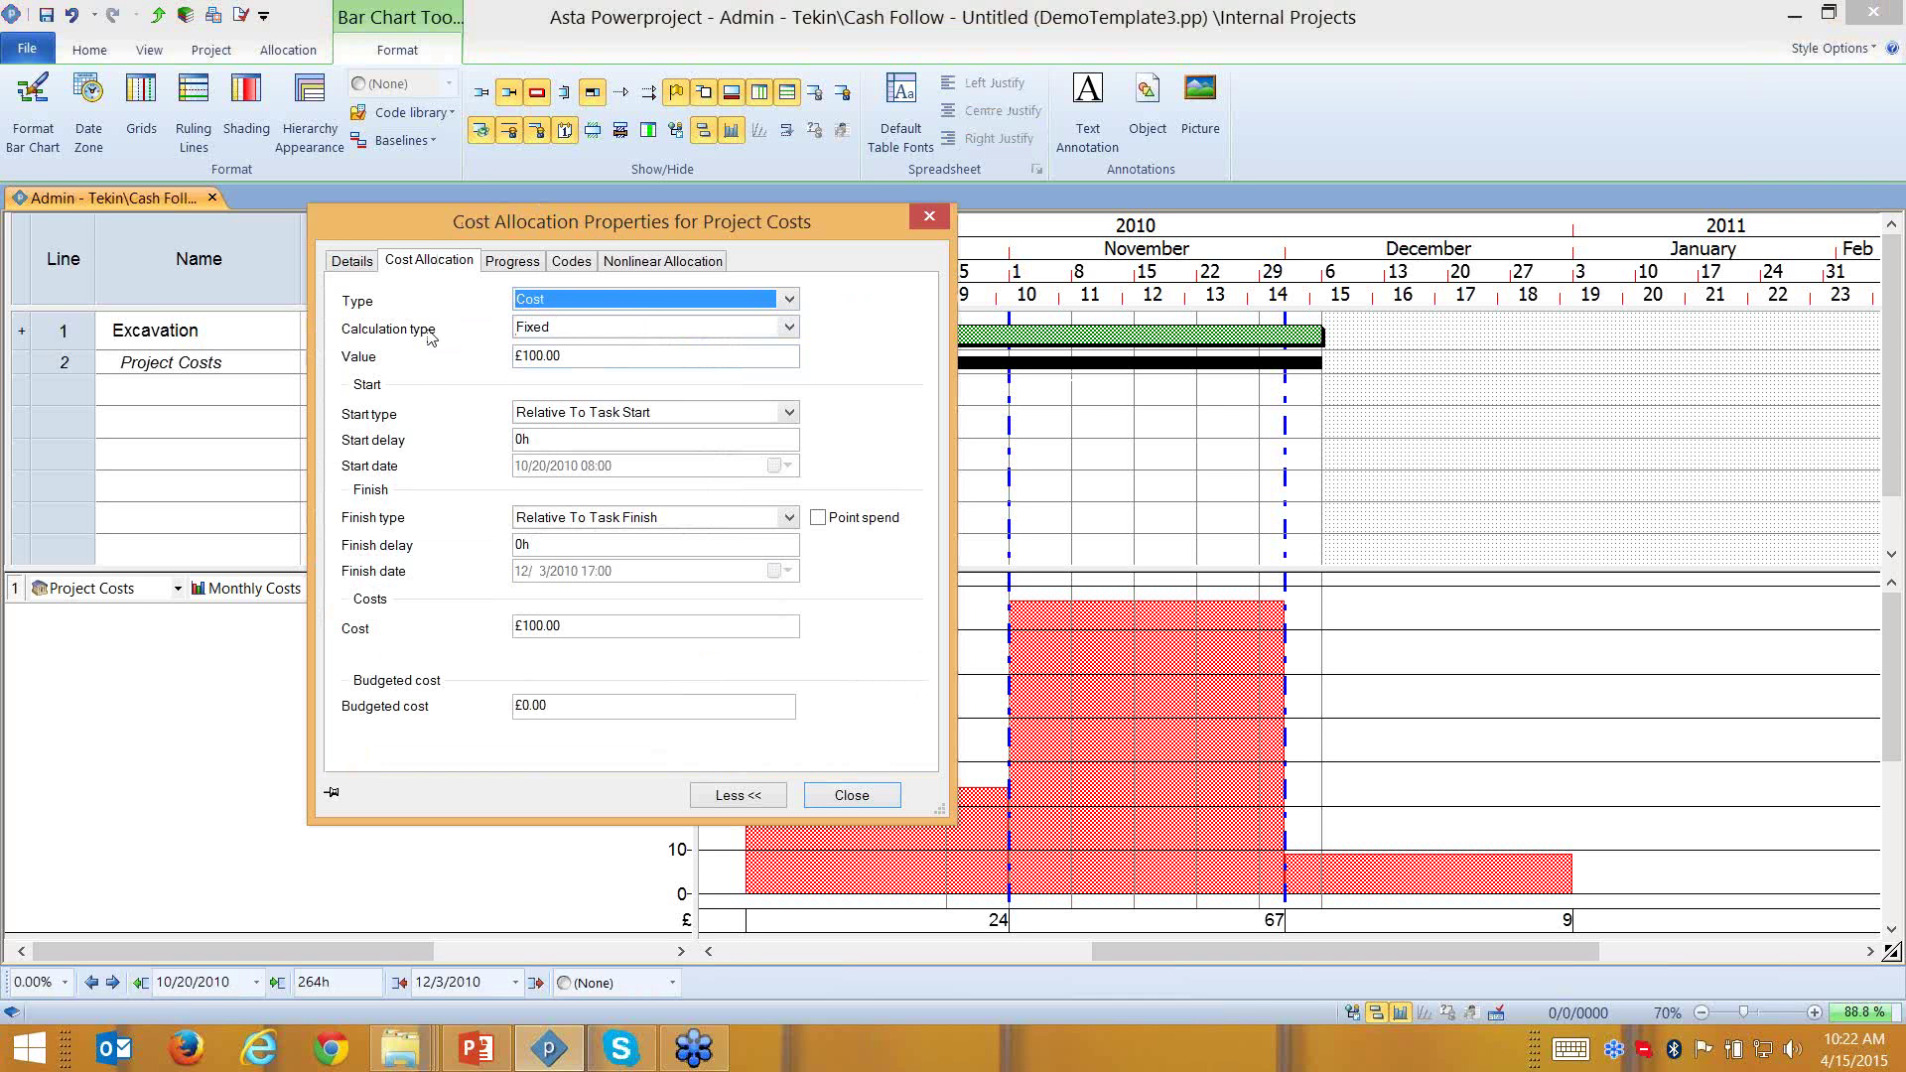
{"action": "key", "text": "ctrl"}
{"action": "left_click", "coordinate": [541, 335]}
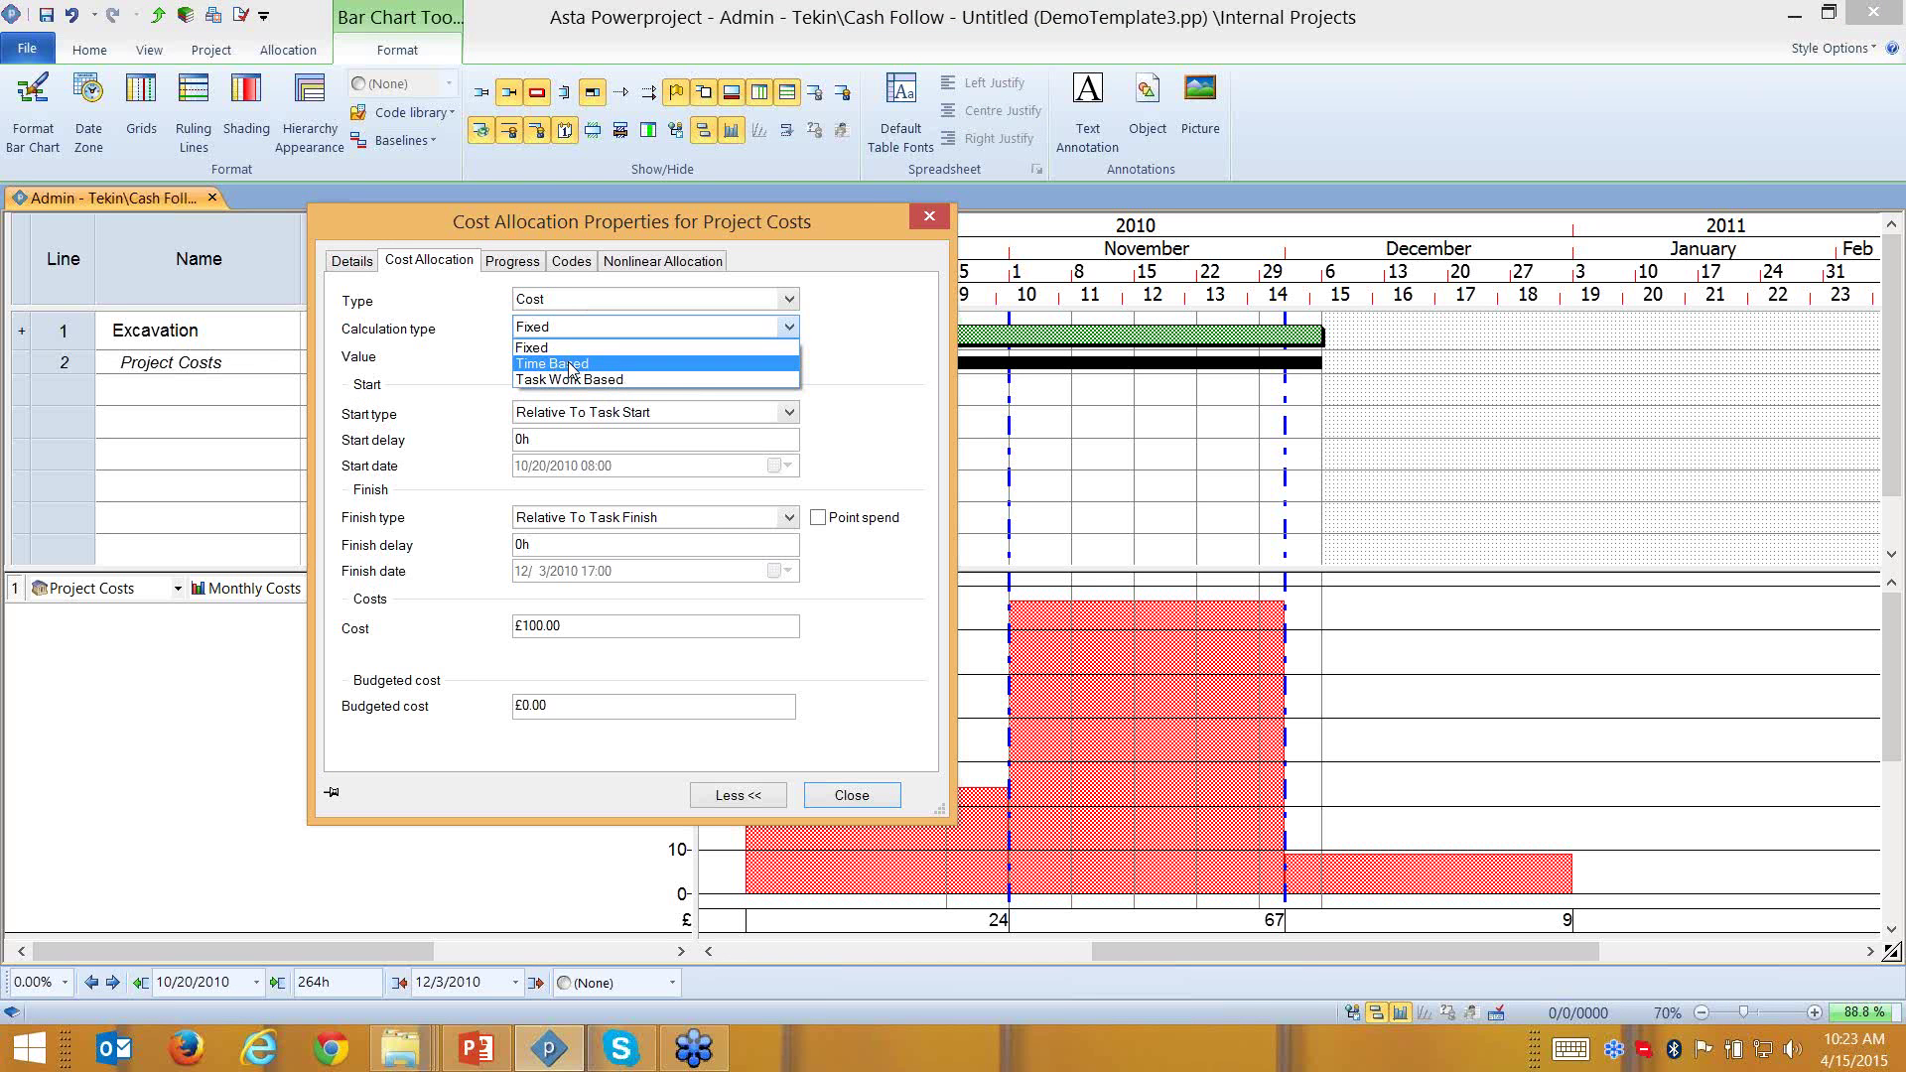
{"action": "left_click", "coordinate": [571, 366]}
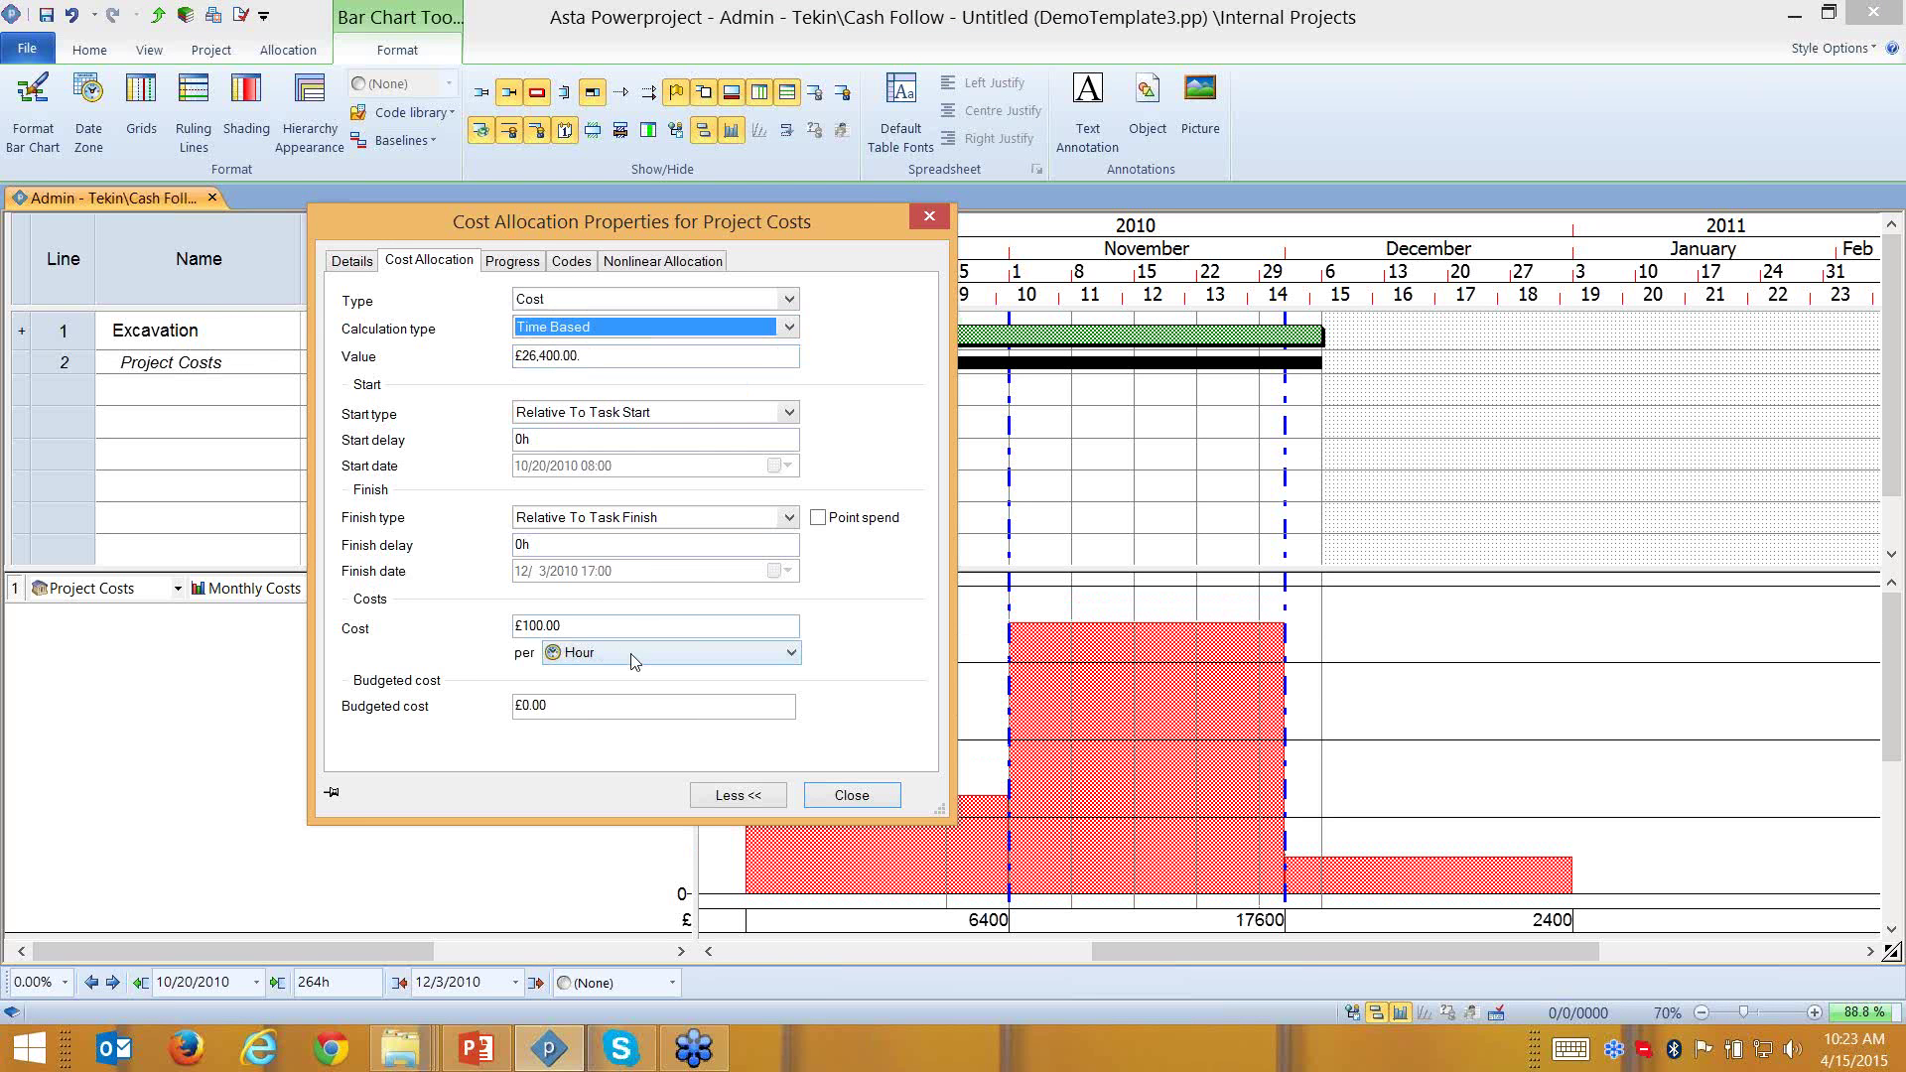
{"action": "left_click", "coordinate": [635, 662]}
{"action": "left_click", "coordinate": [633, 661]}
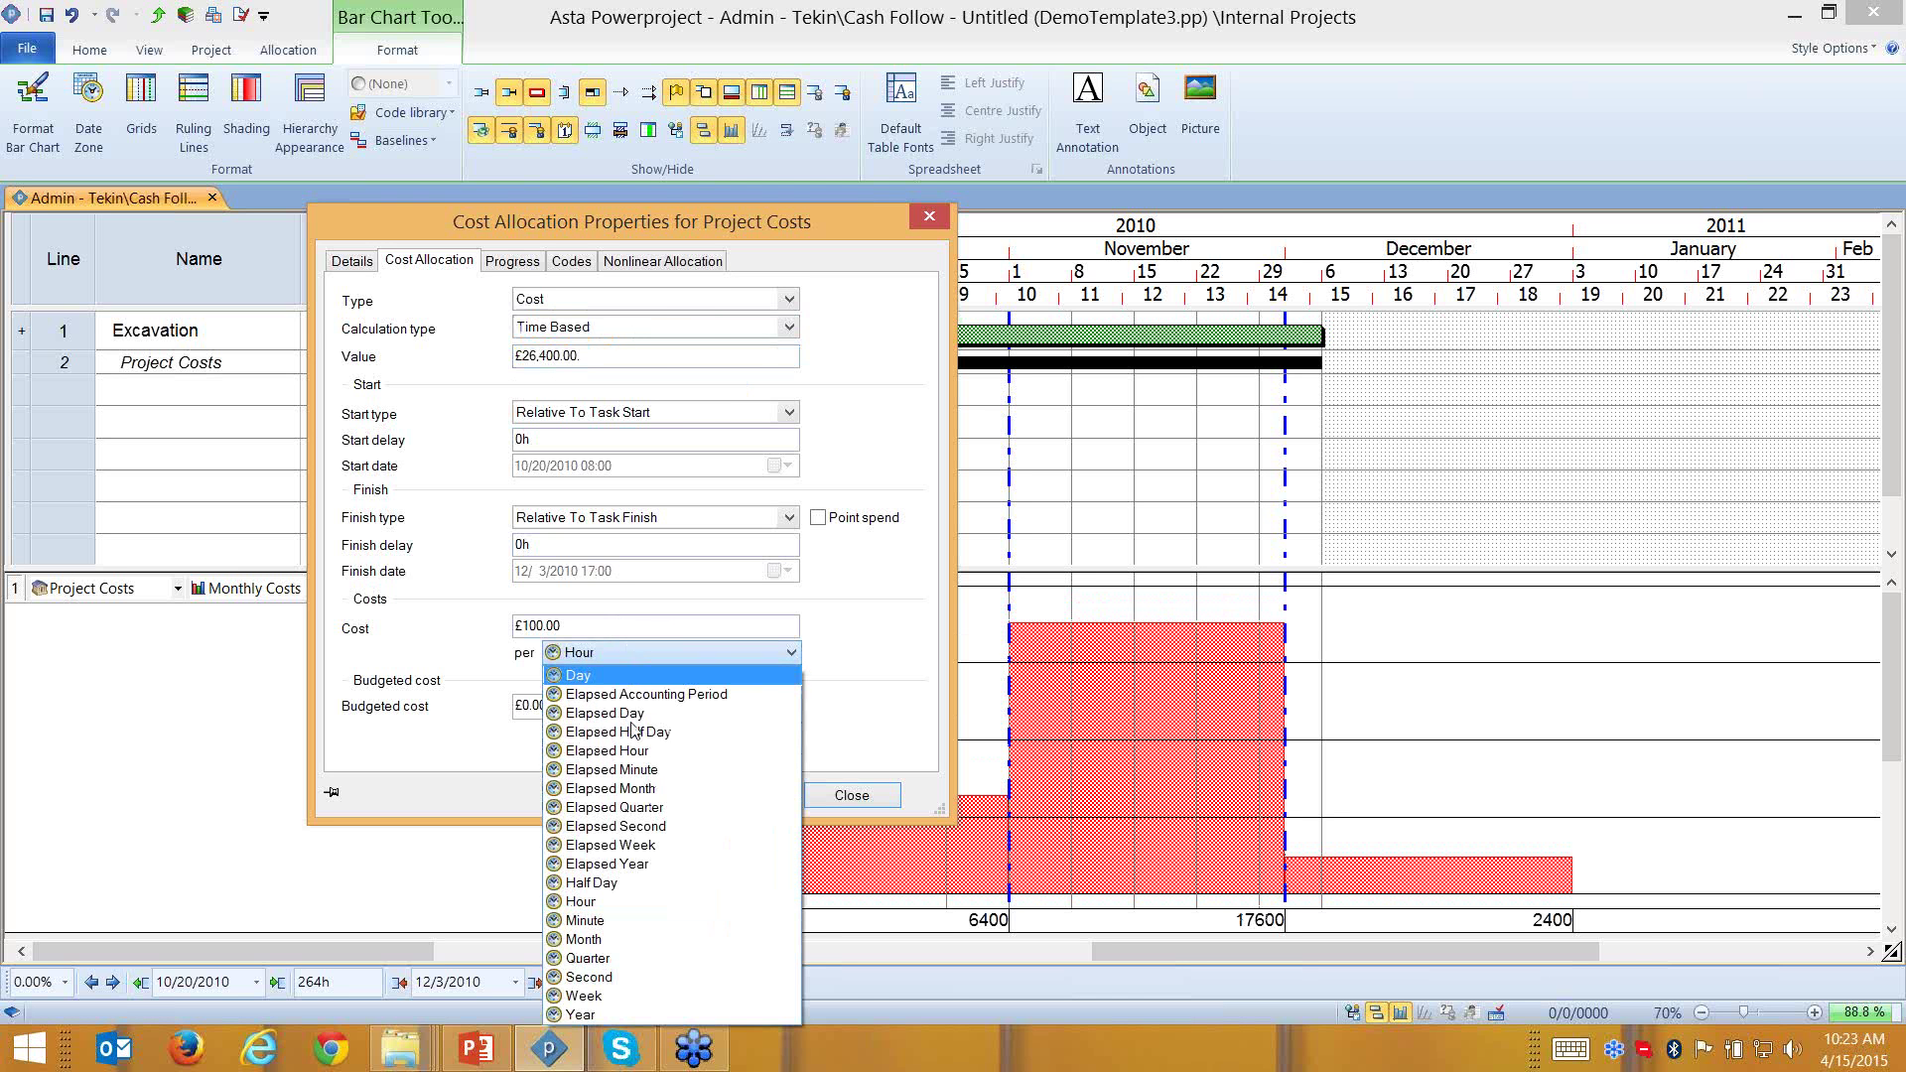
{"action": "left_click", "coordinate": [579, 675]}
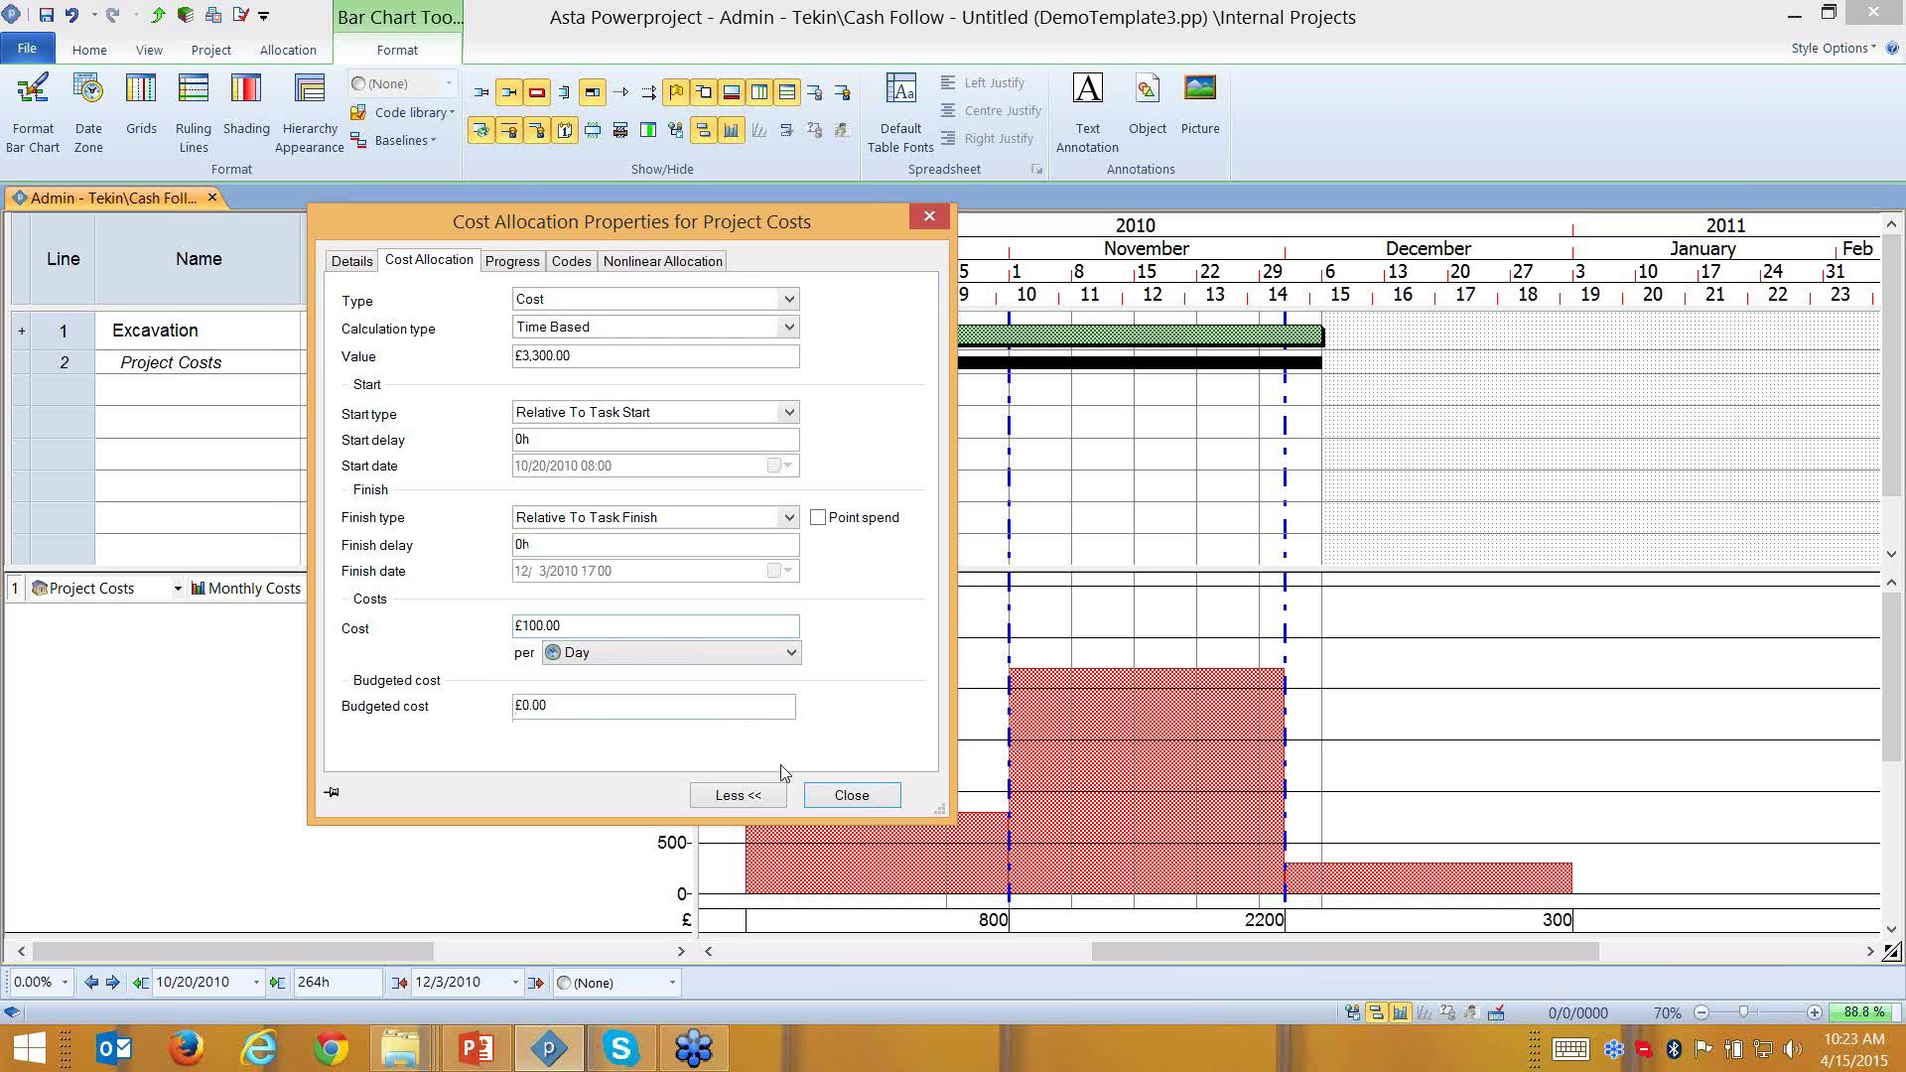
{"action": "left_click", "coordinate": [852, 797]}
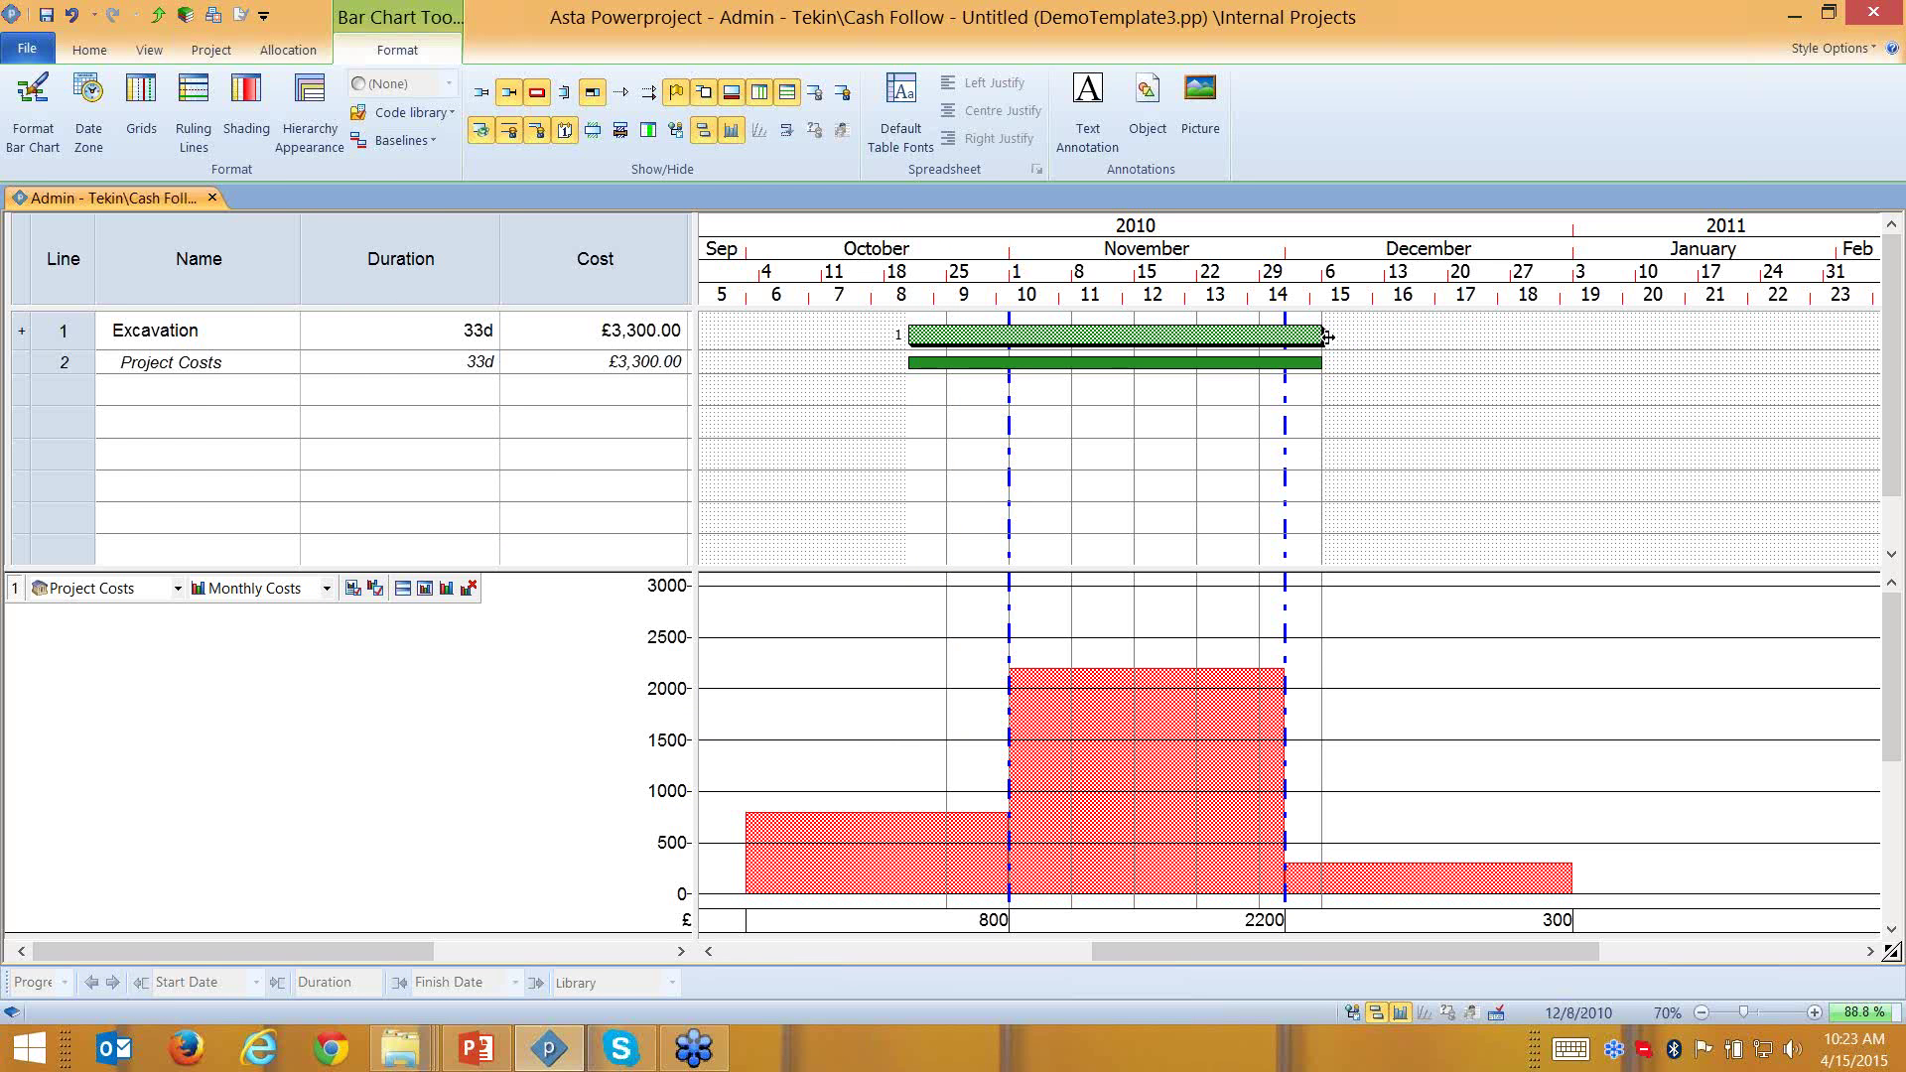
Hide the allocation lines and pull in Excavation's finish to shorten it to 17 days
{"action": "left_click", "coordinate": [480, 130]}
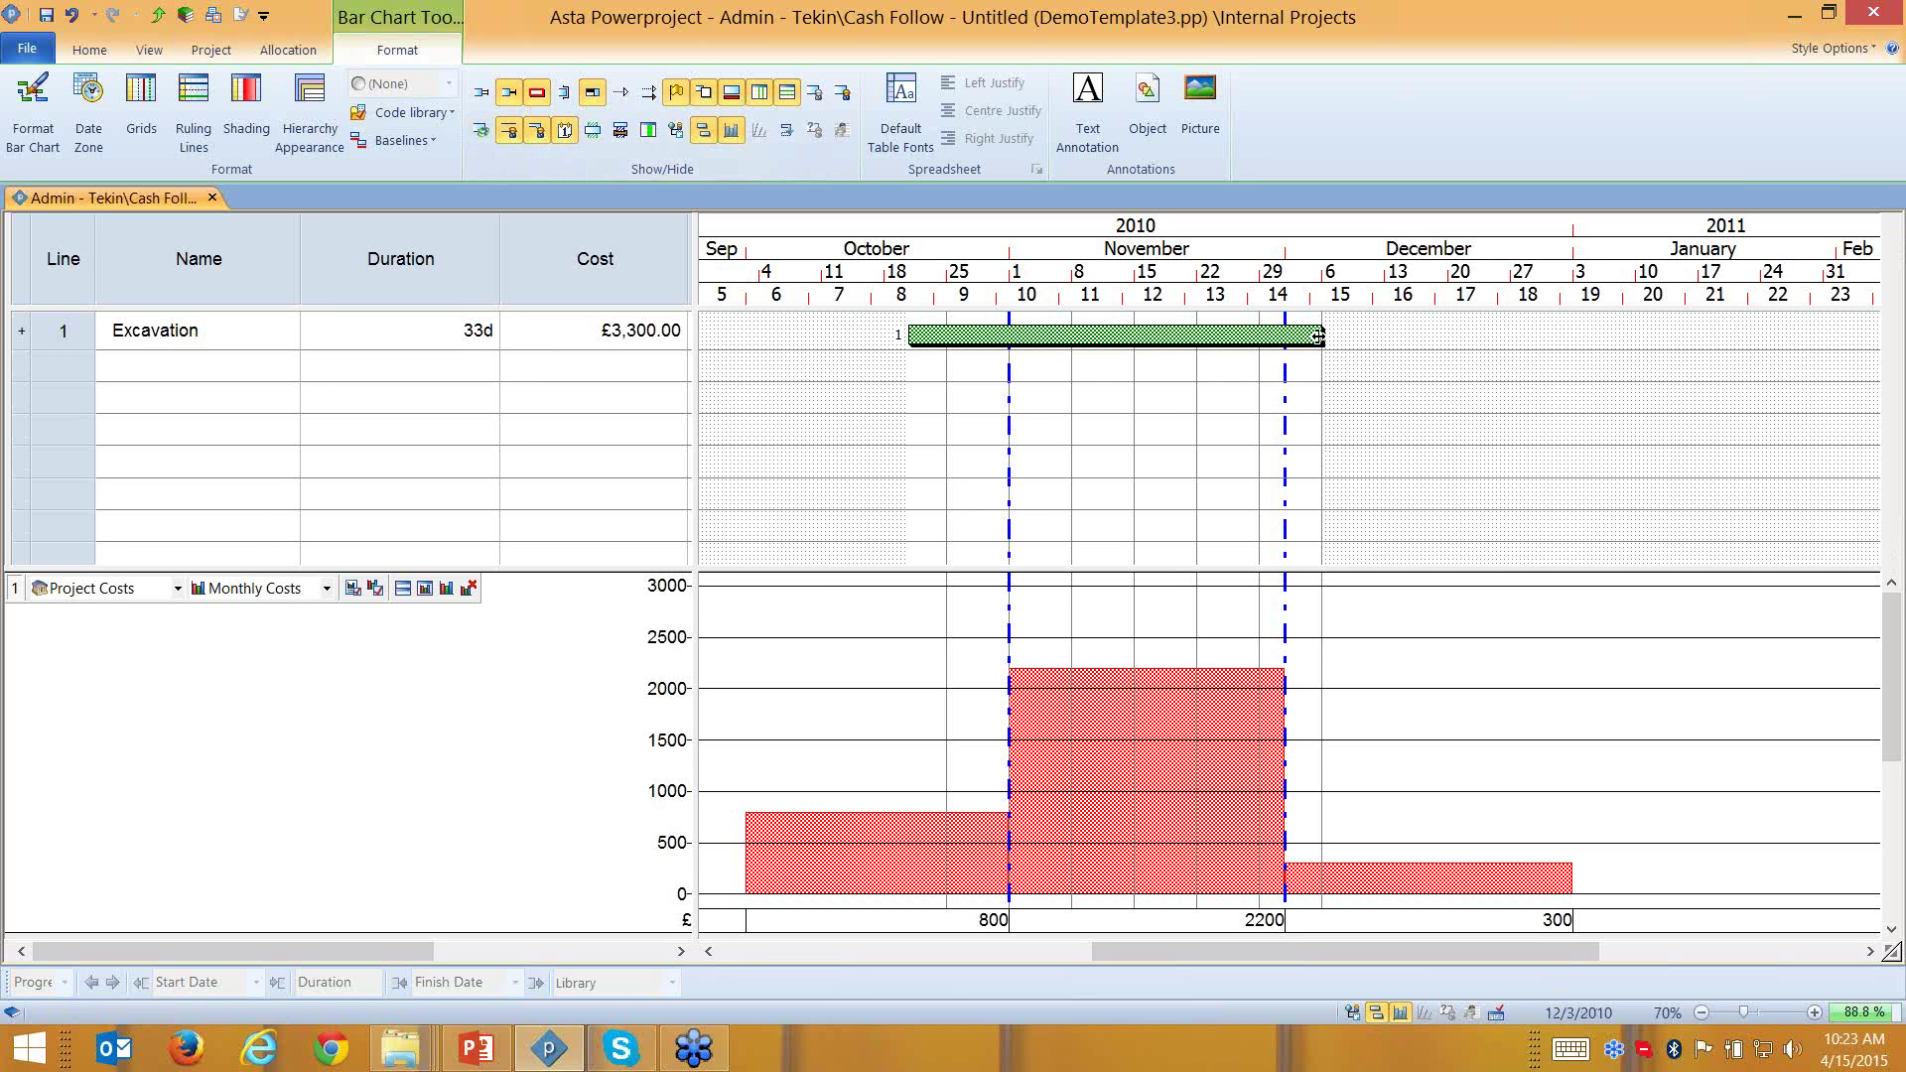
{"action": "left_click_drag", "start_coordinate": [1318, 338], "coordinate": [1111, 338]}
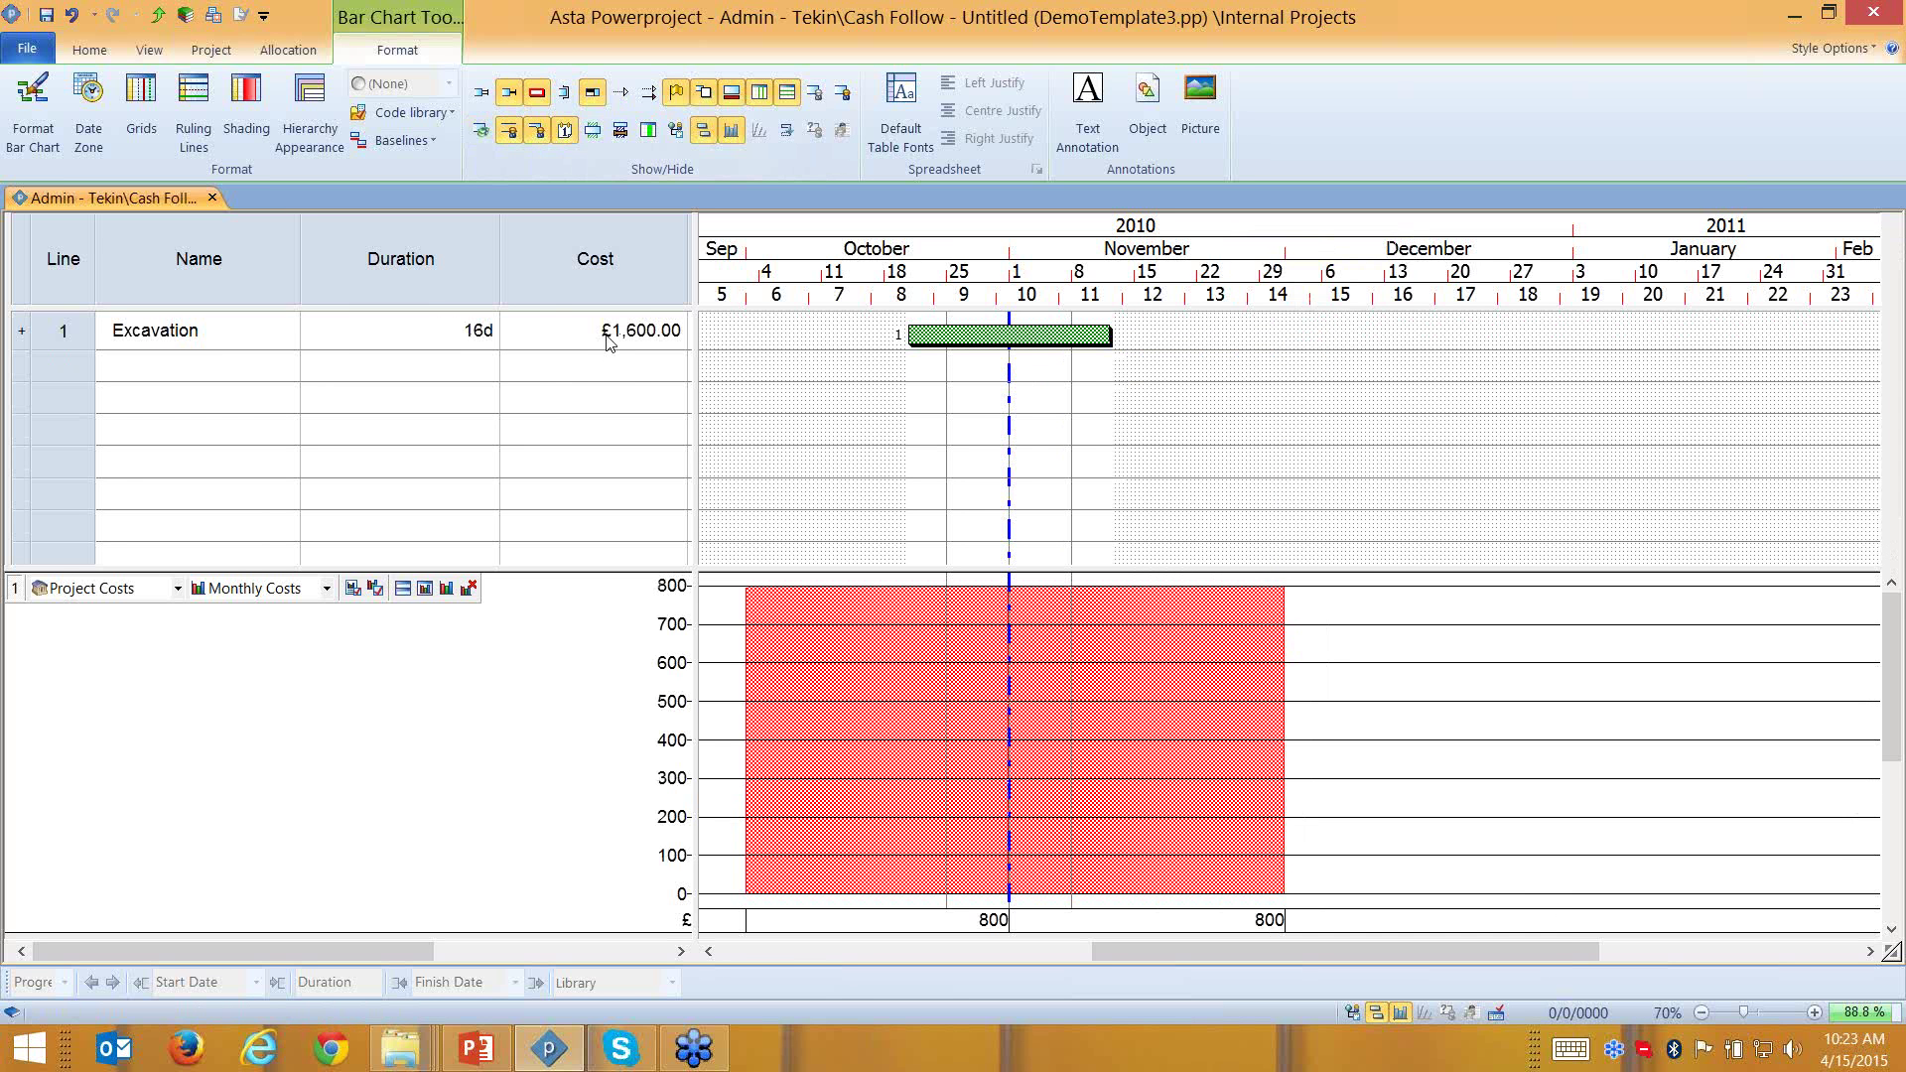
{"action": "left_click", "coordinate": [605, 335]}
{"action": "mouse_move", "coordinate": [1110, 338]}
{"action": "left_mouse_down"}
{"action": "mouse_move", "coordinate": [1446, 336]}
{"action": "mouse_move", "coordinate": [1125, 339]}
{"action": "left_mouse_up"}
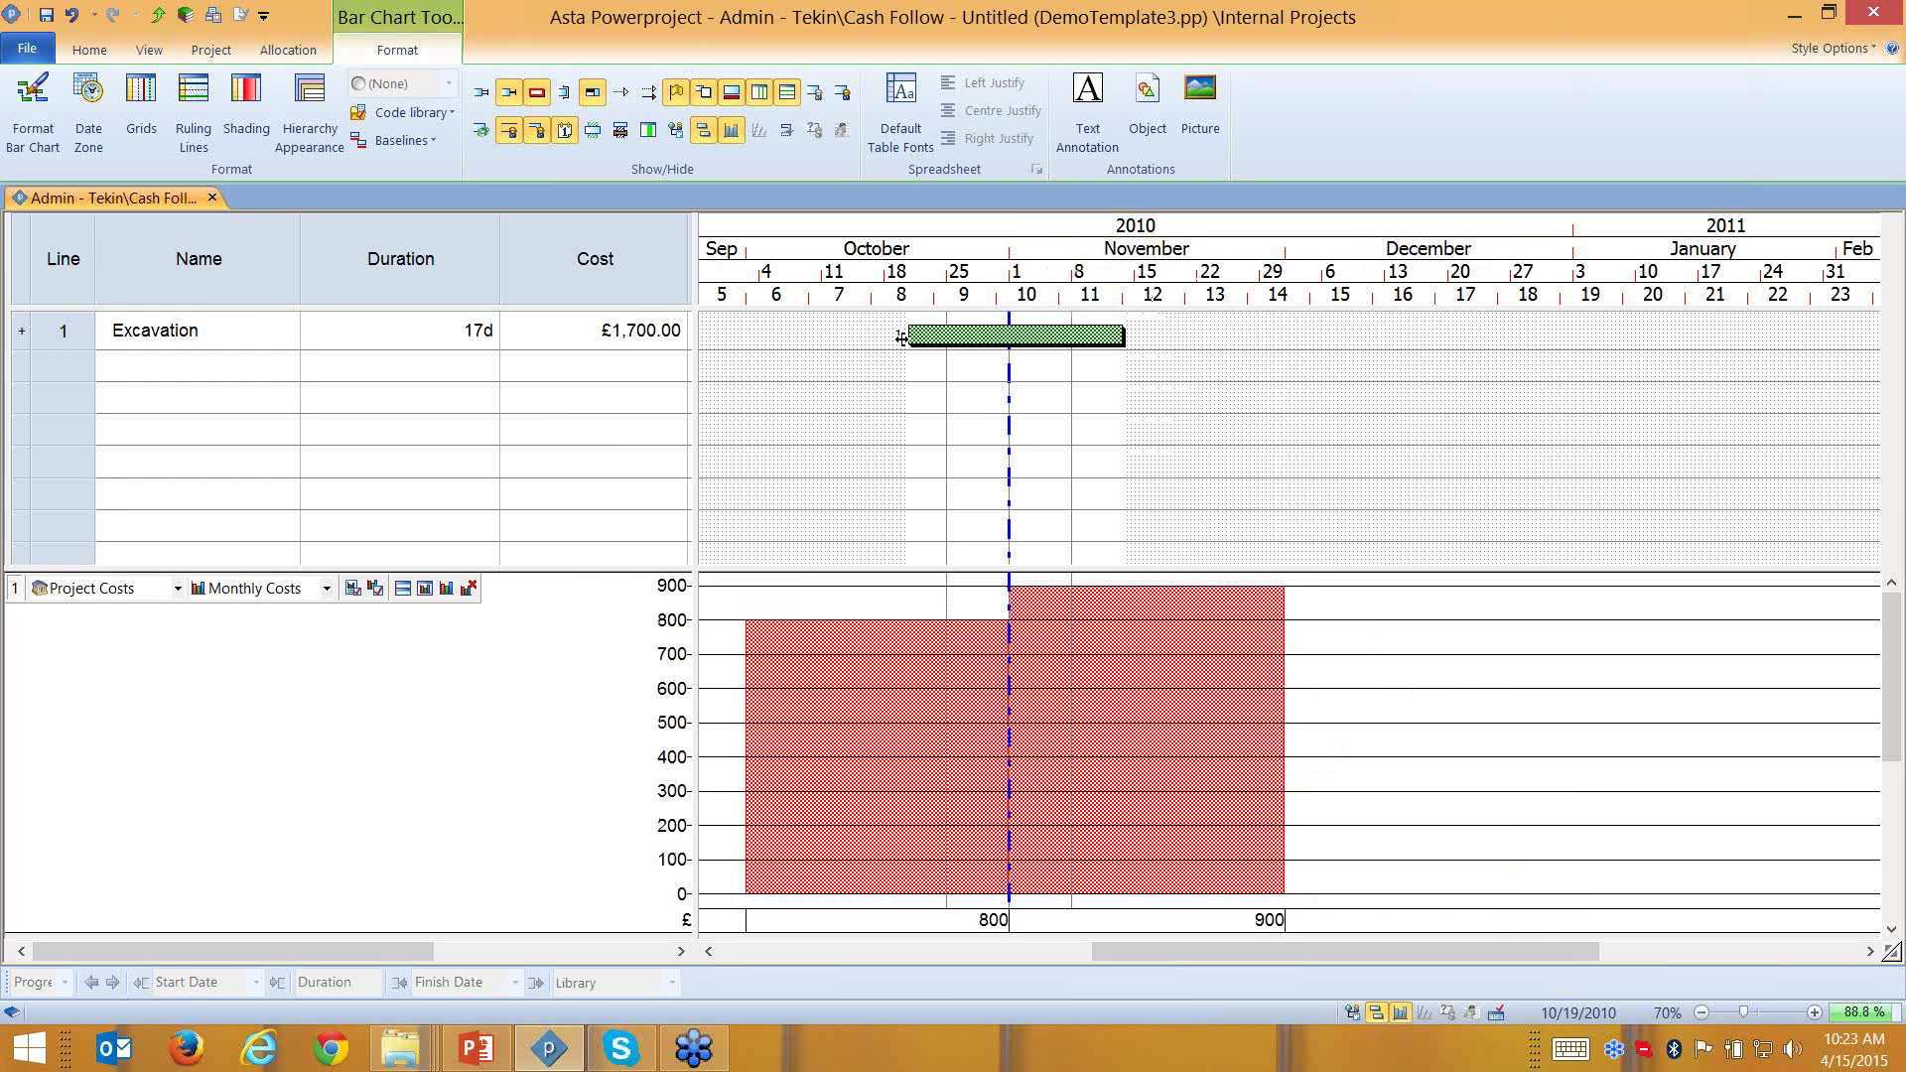
Stretch both ends of the Excavation bar to run 35 days, from 10/8/2010 to 11/25/2010
{"action": "left_click_drag", "start_coordinate": [904, 337], "coordinate": [809, 338]}
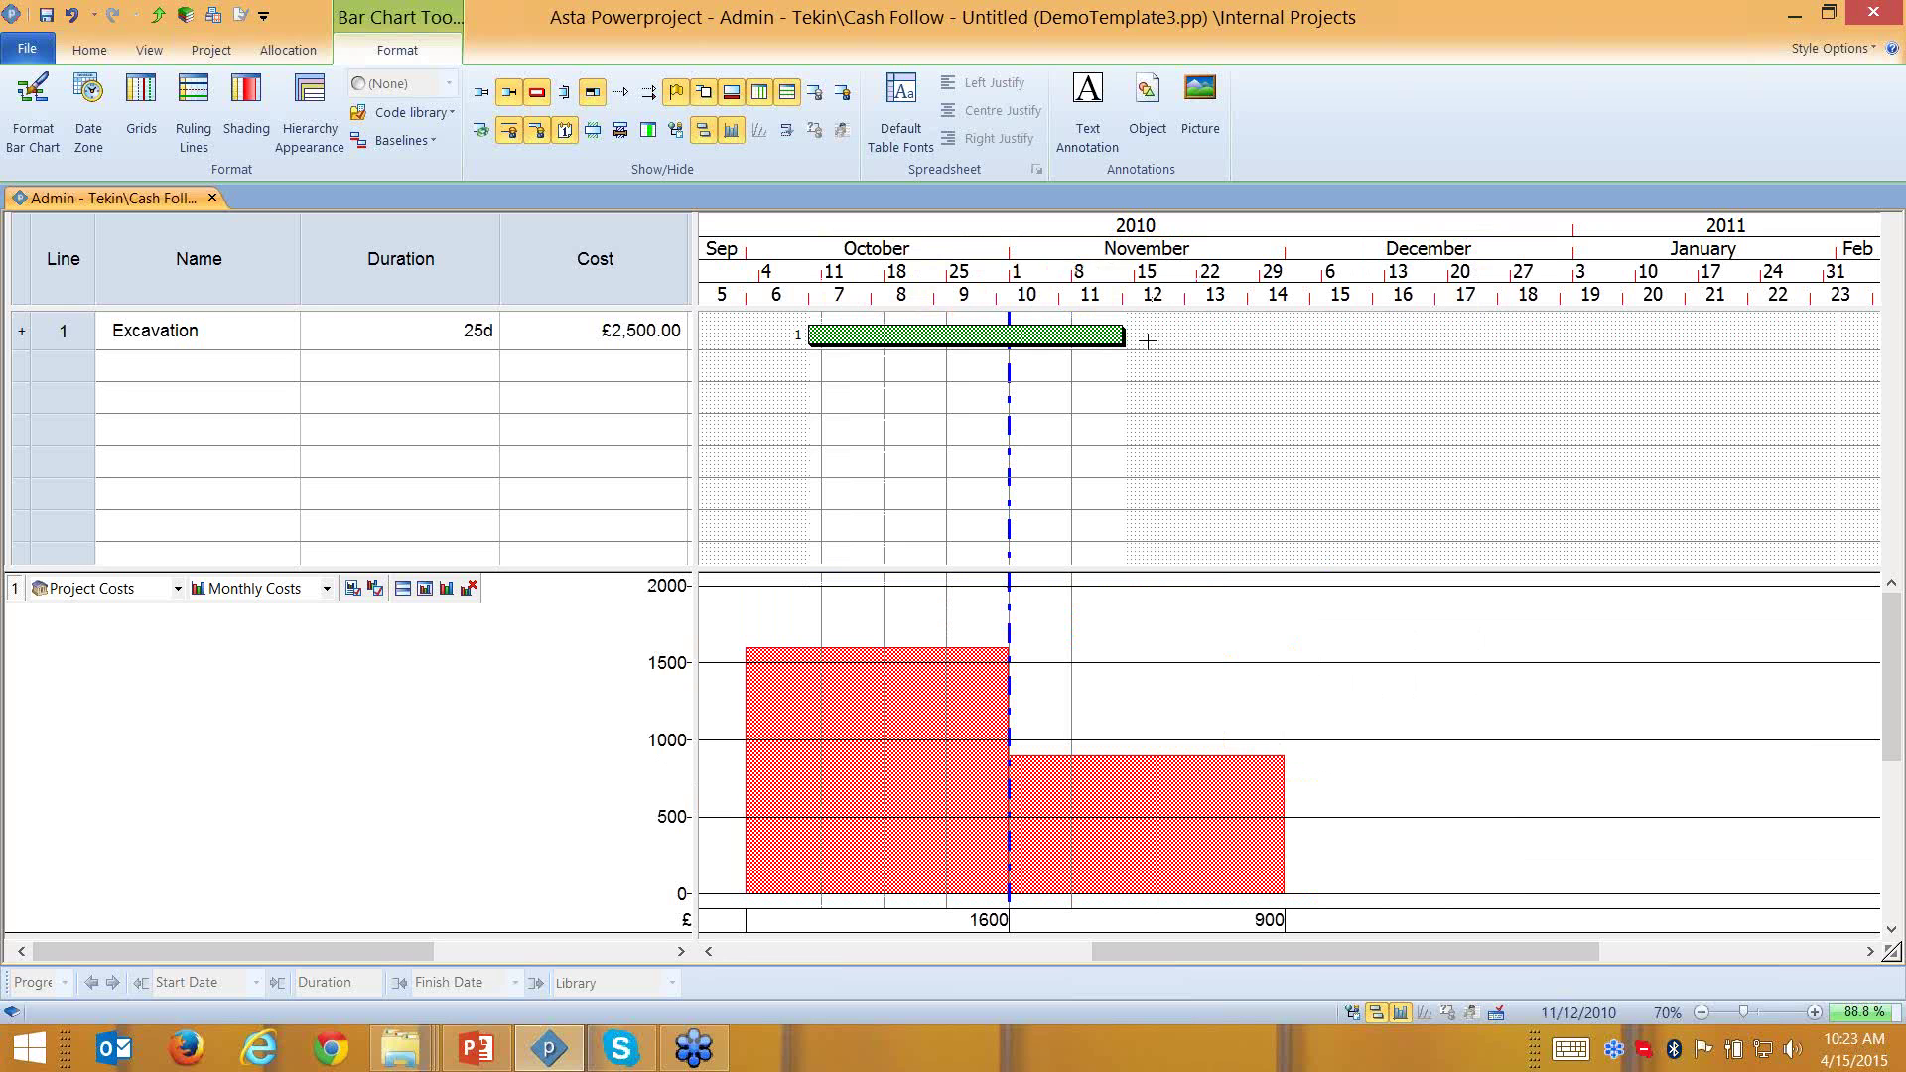
{"action": "left_click_drag", "start_coordinate": [1118, 338], "coordinate": [1251, 338]}
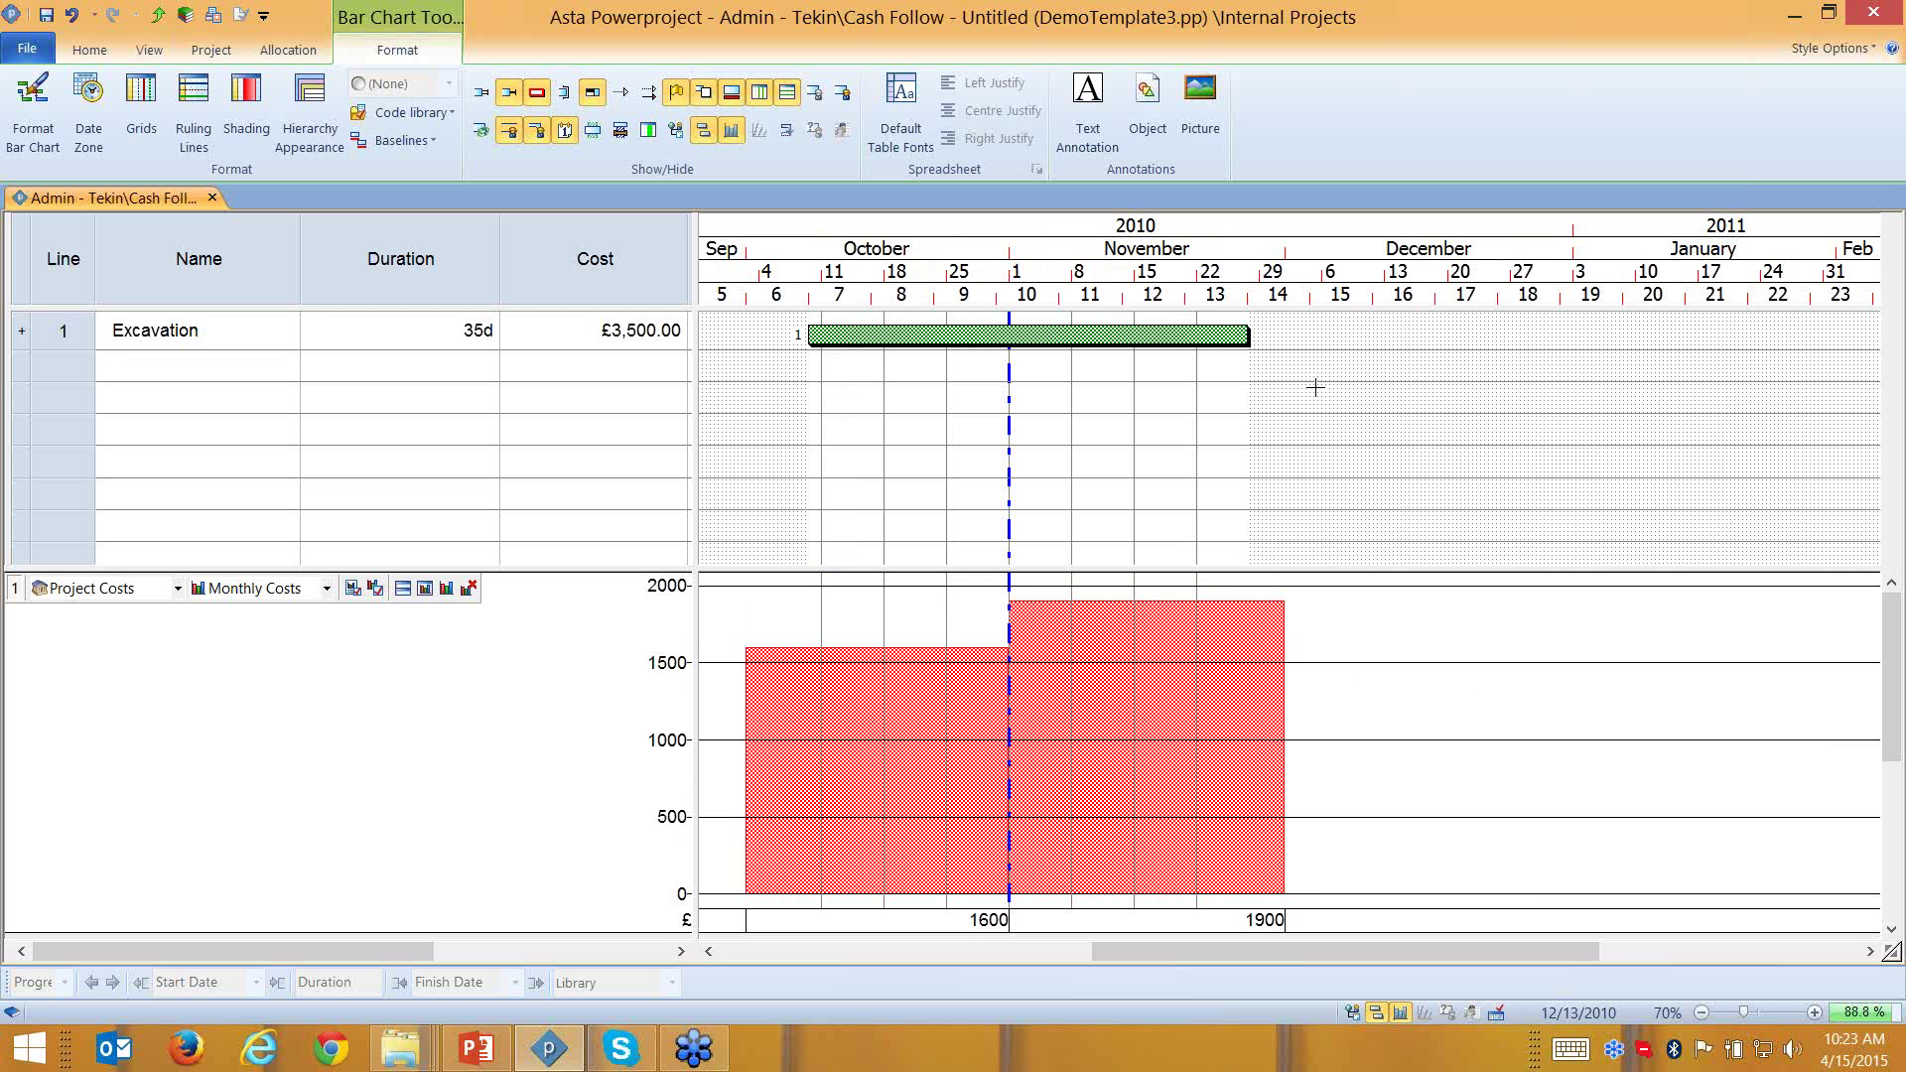
{"action": "left_click_drag", "start_coordinate": [455, 331], "coordinate": [520, 329]}
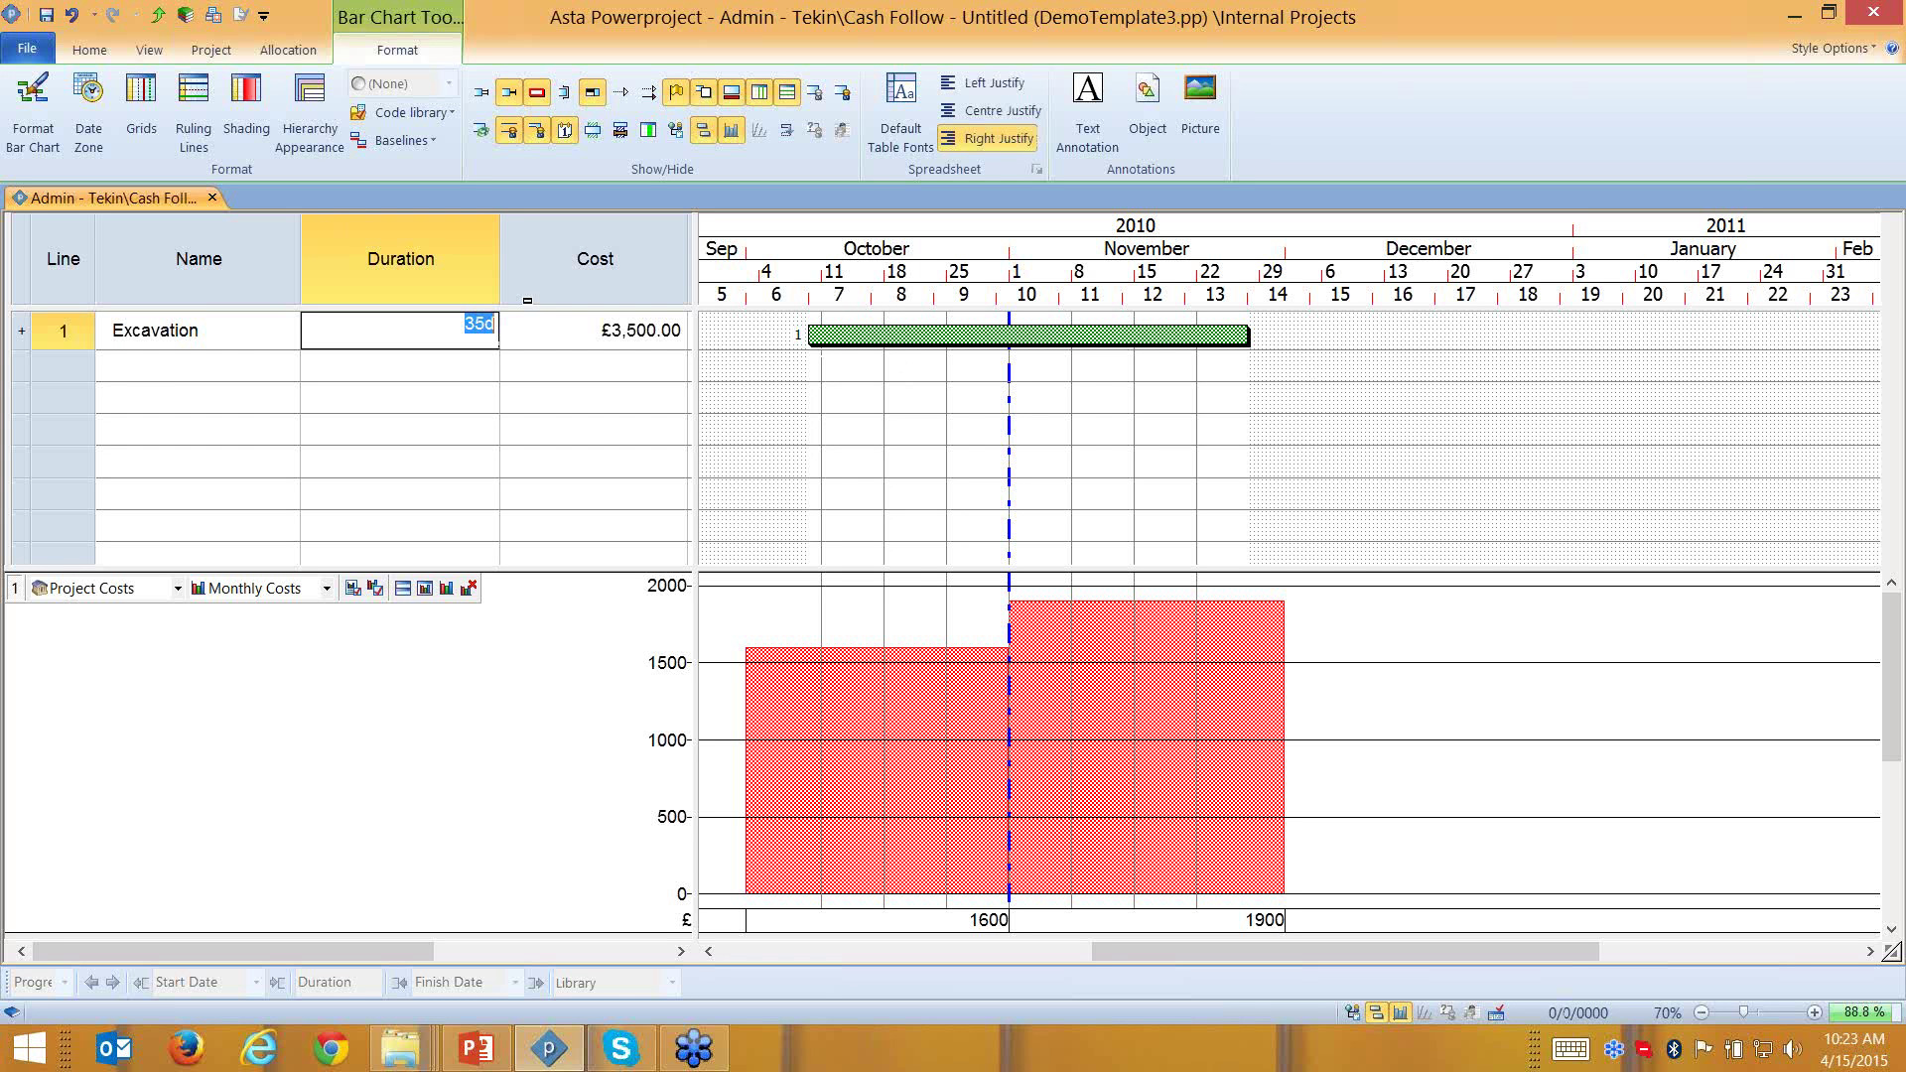
{"action": "left_click", "coordinate": [1144, 405]}
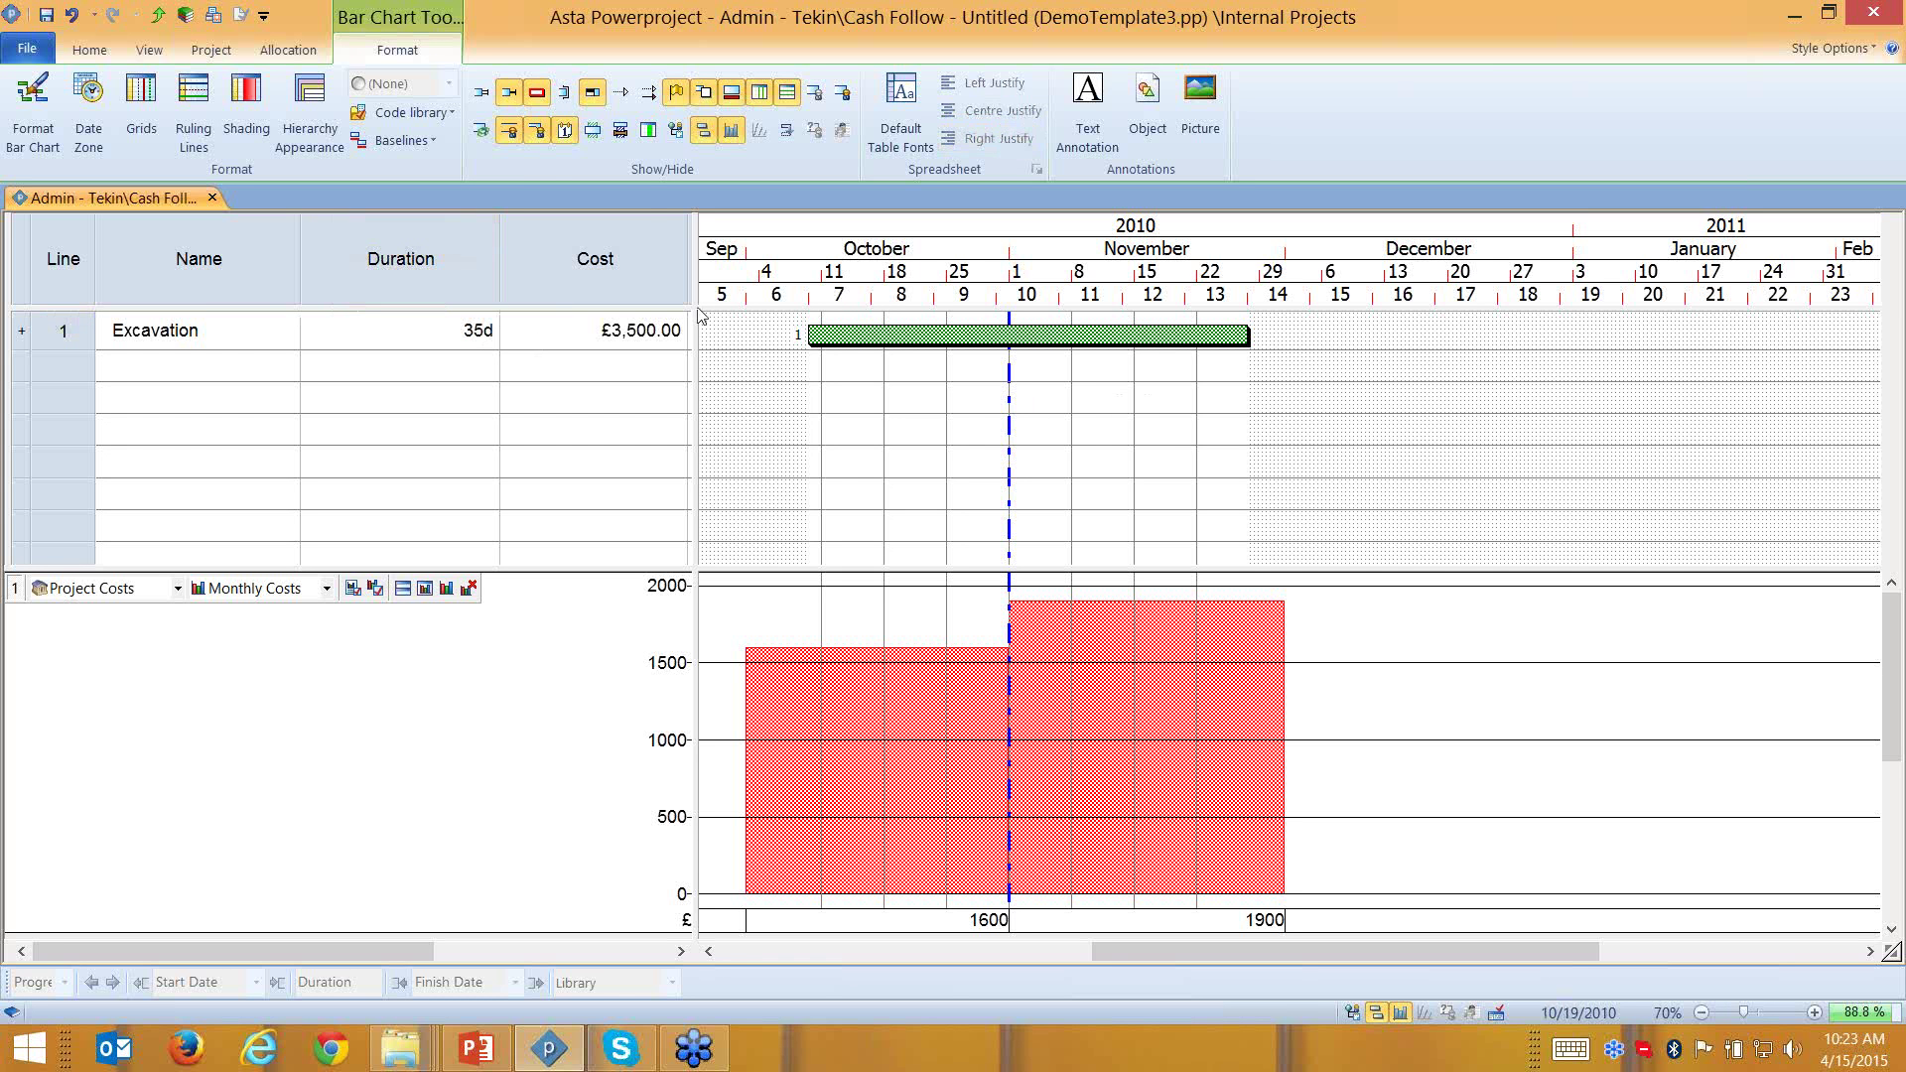
Show the allocation lines again and set the Project Costs allocation's duration to 20d
{"action": "left_click", "coordinate": [493, 126]}
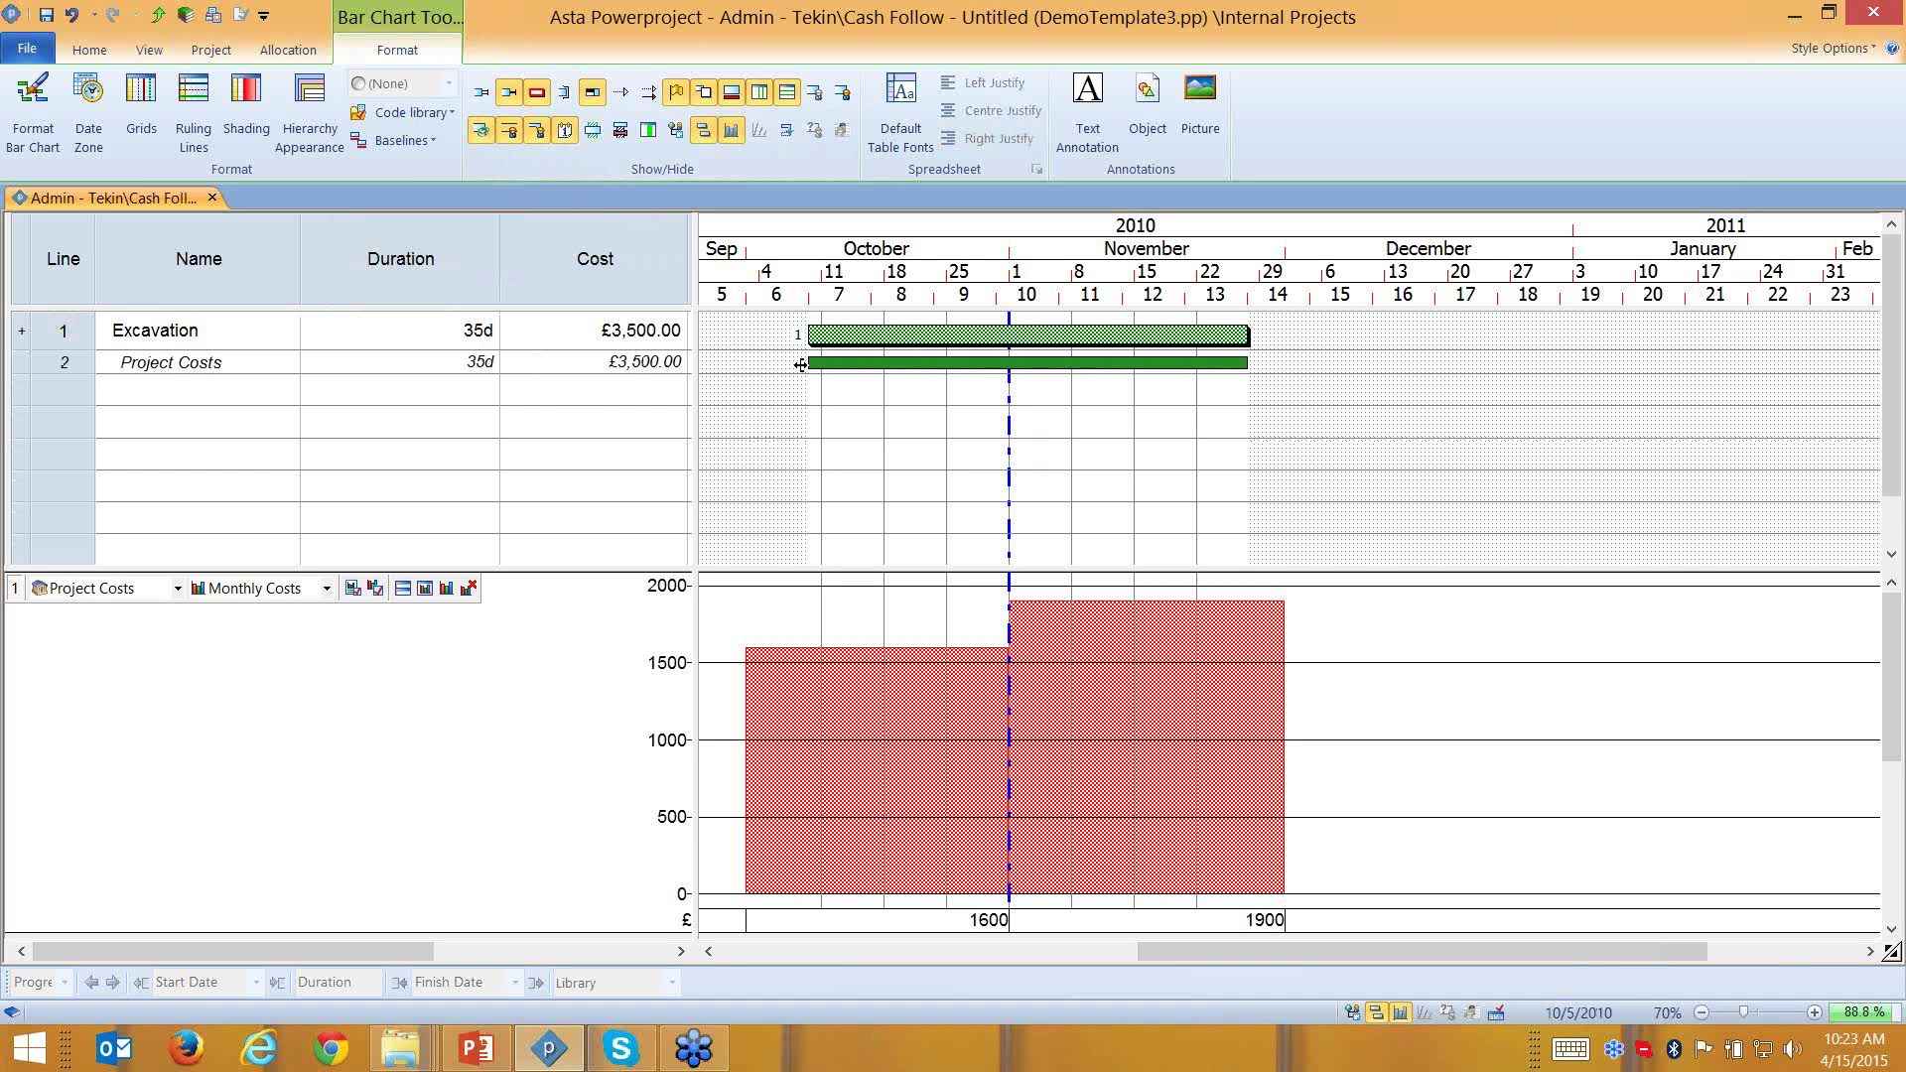
{"action": "left_click", "coordinate": [465, 333]}
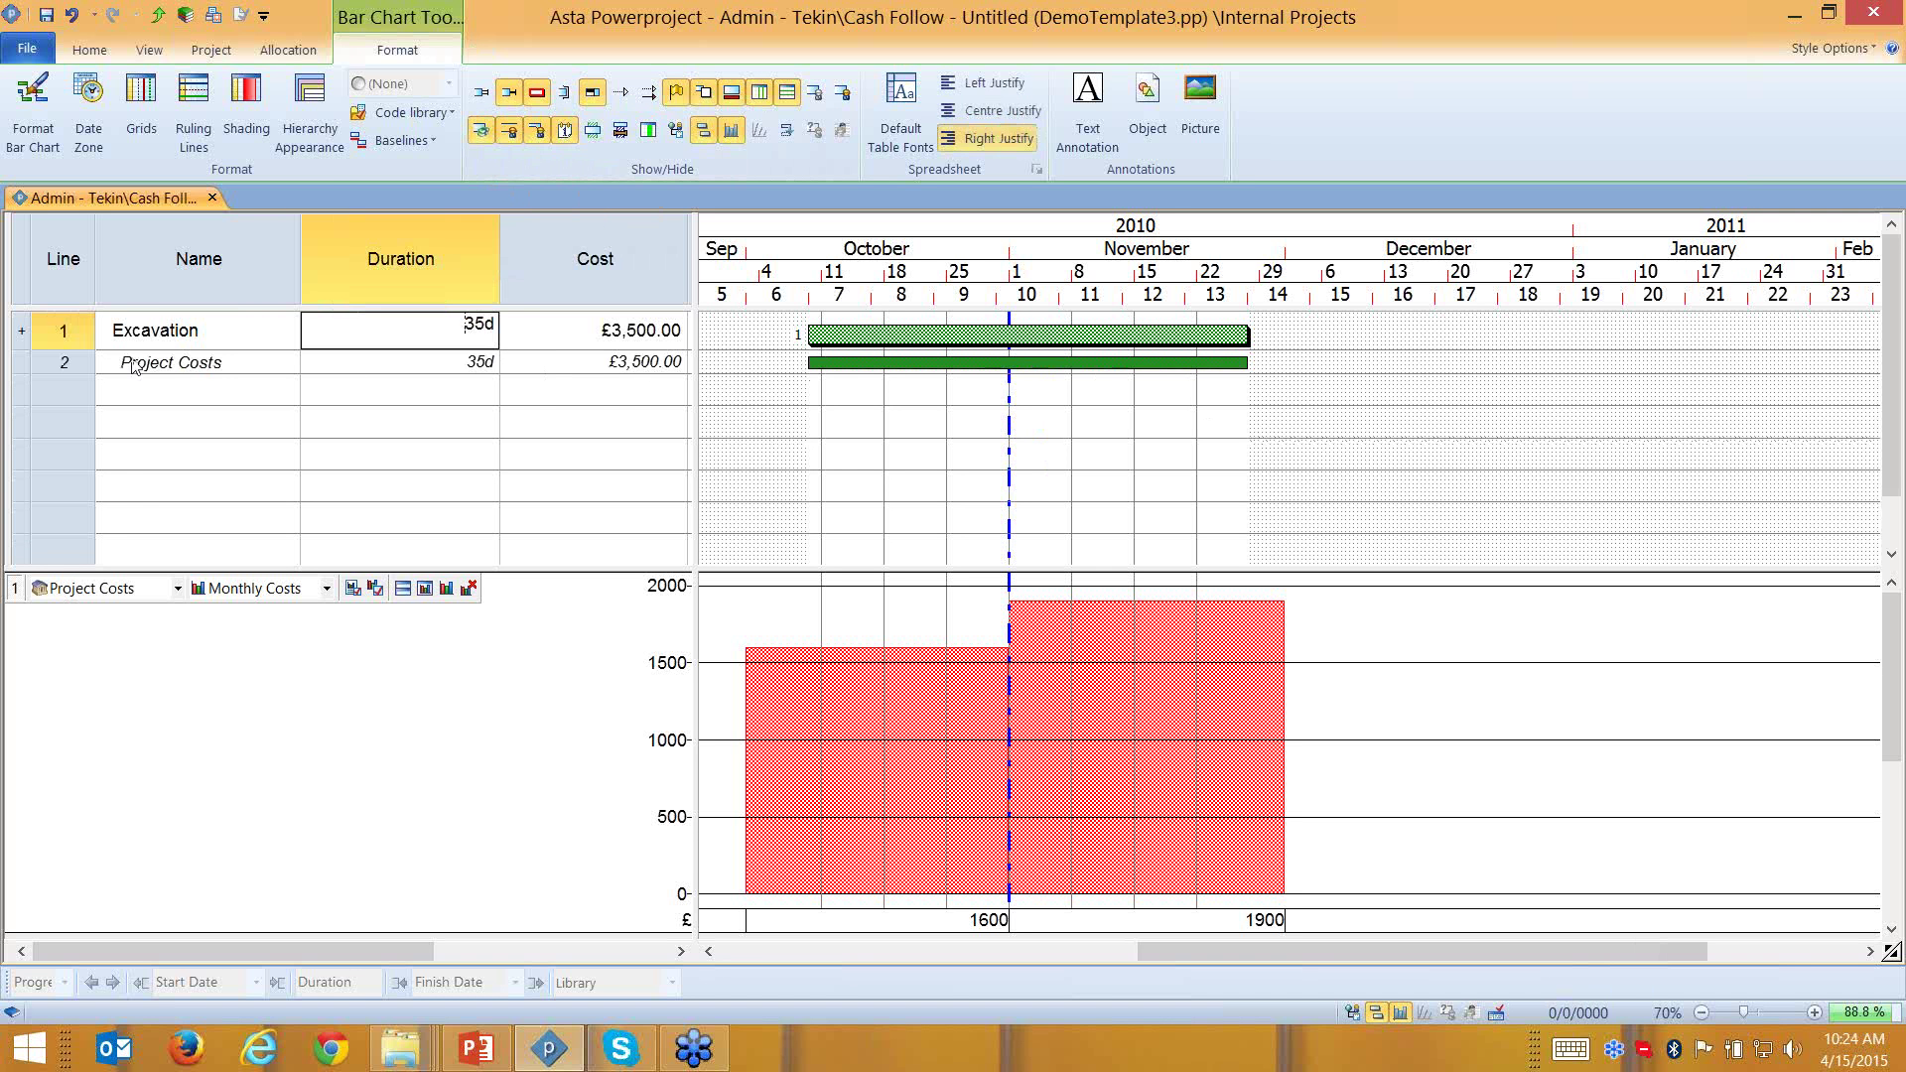
{"action": "left_click", "coordinate": [53, 333]}
{"action": "left_click", "coordinate": [459, 363]}
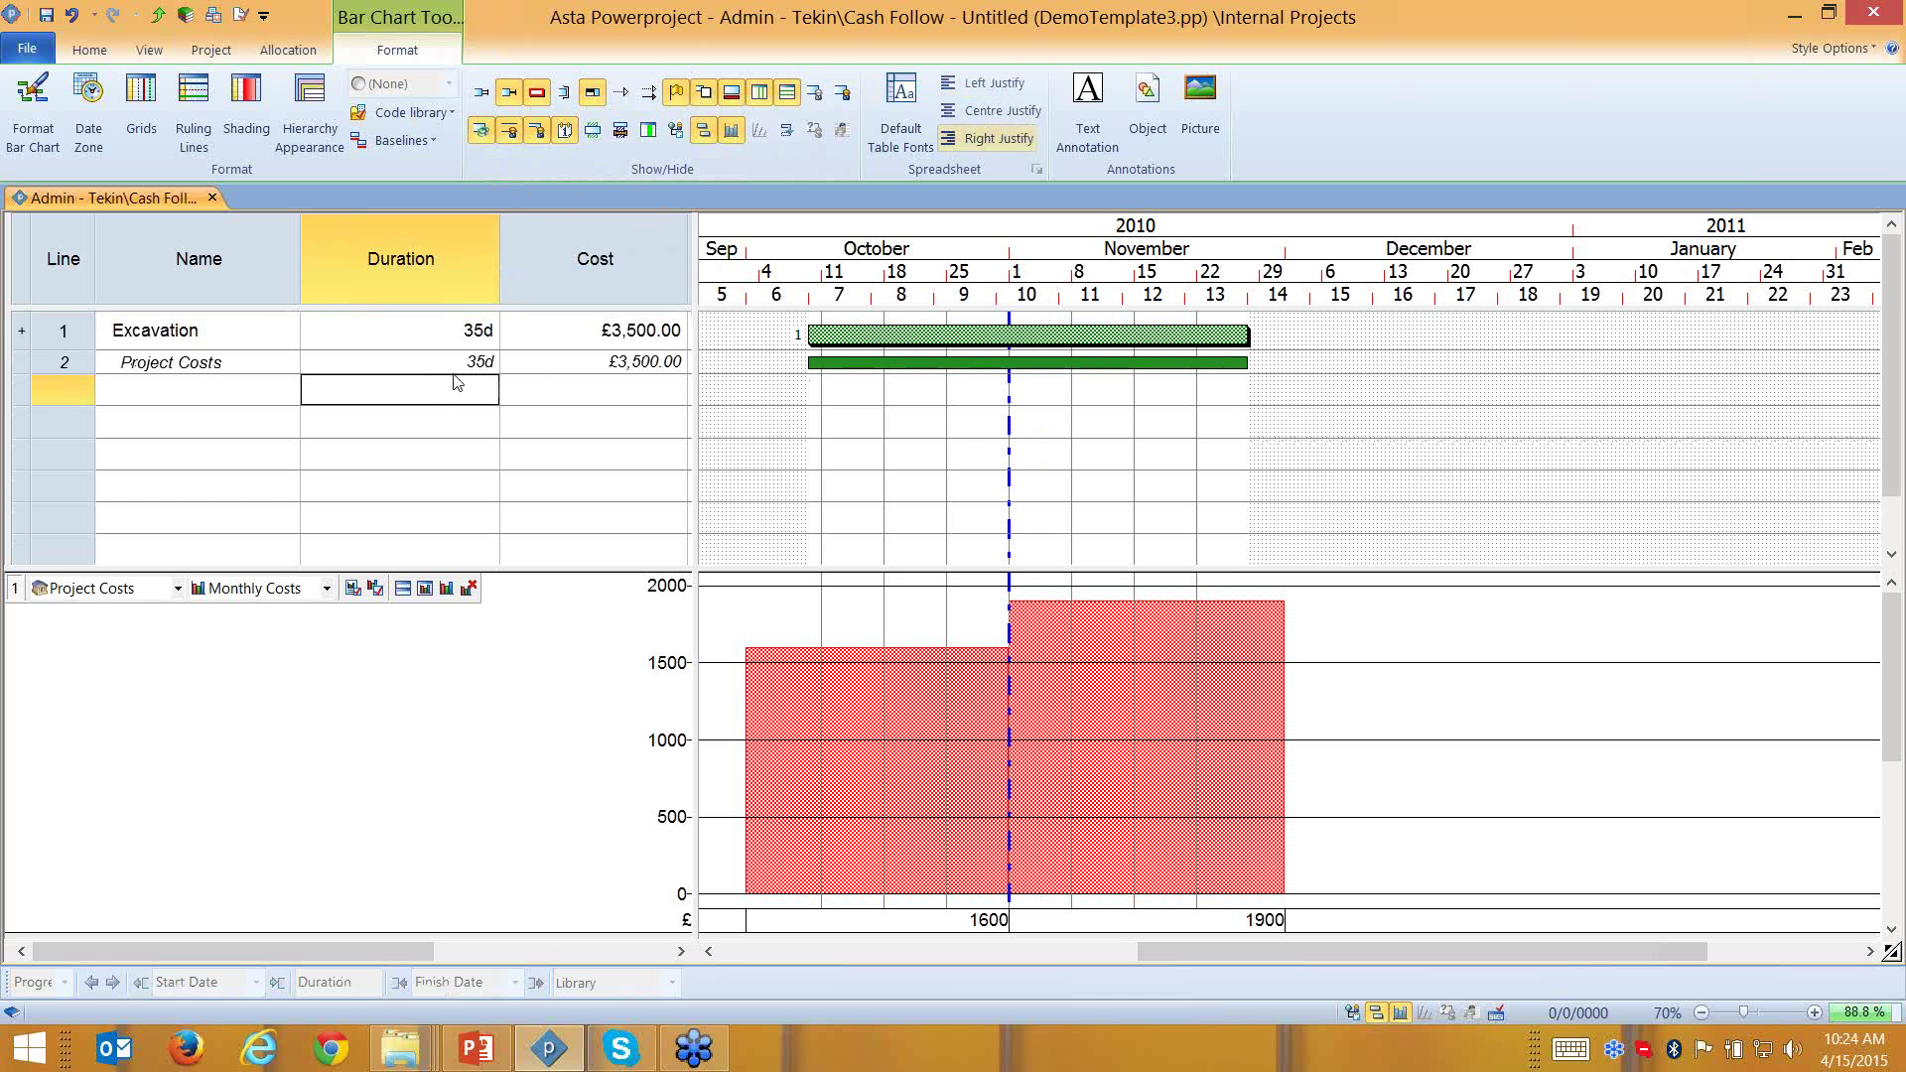
{"action": "left_click", "coordinate": [460, 365]}
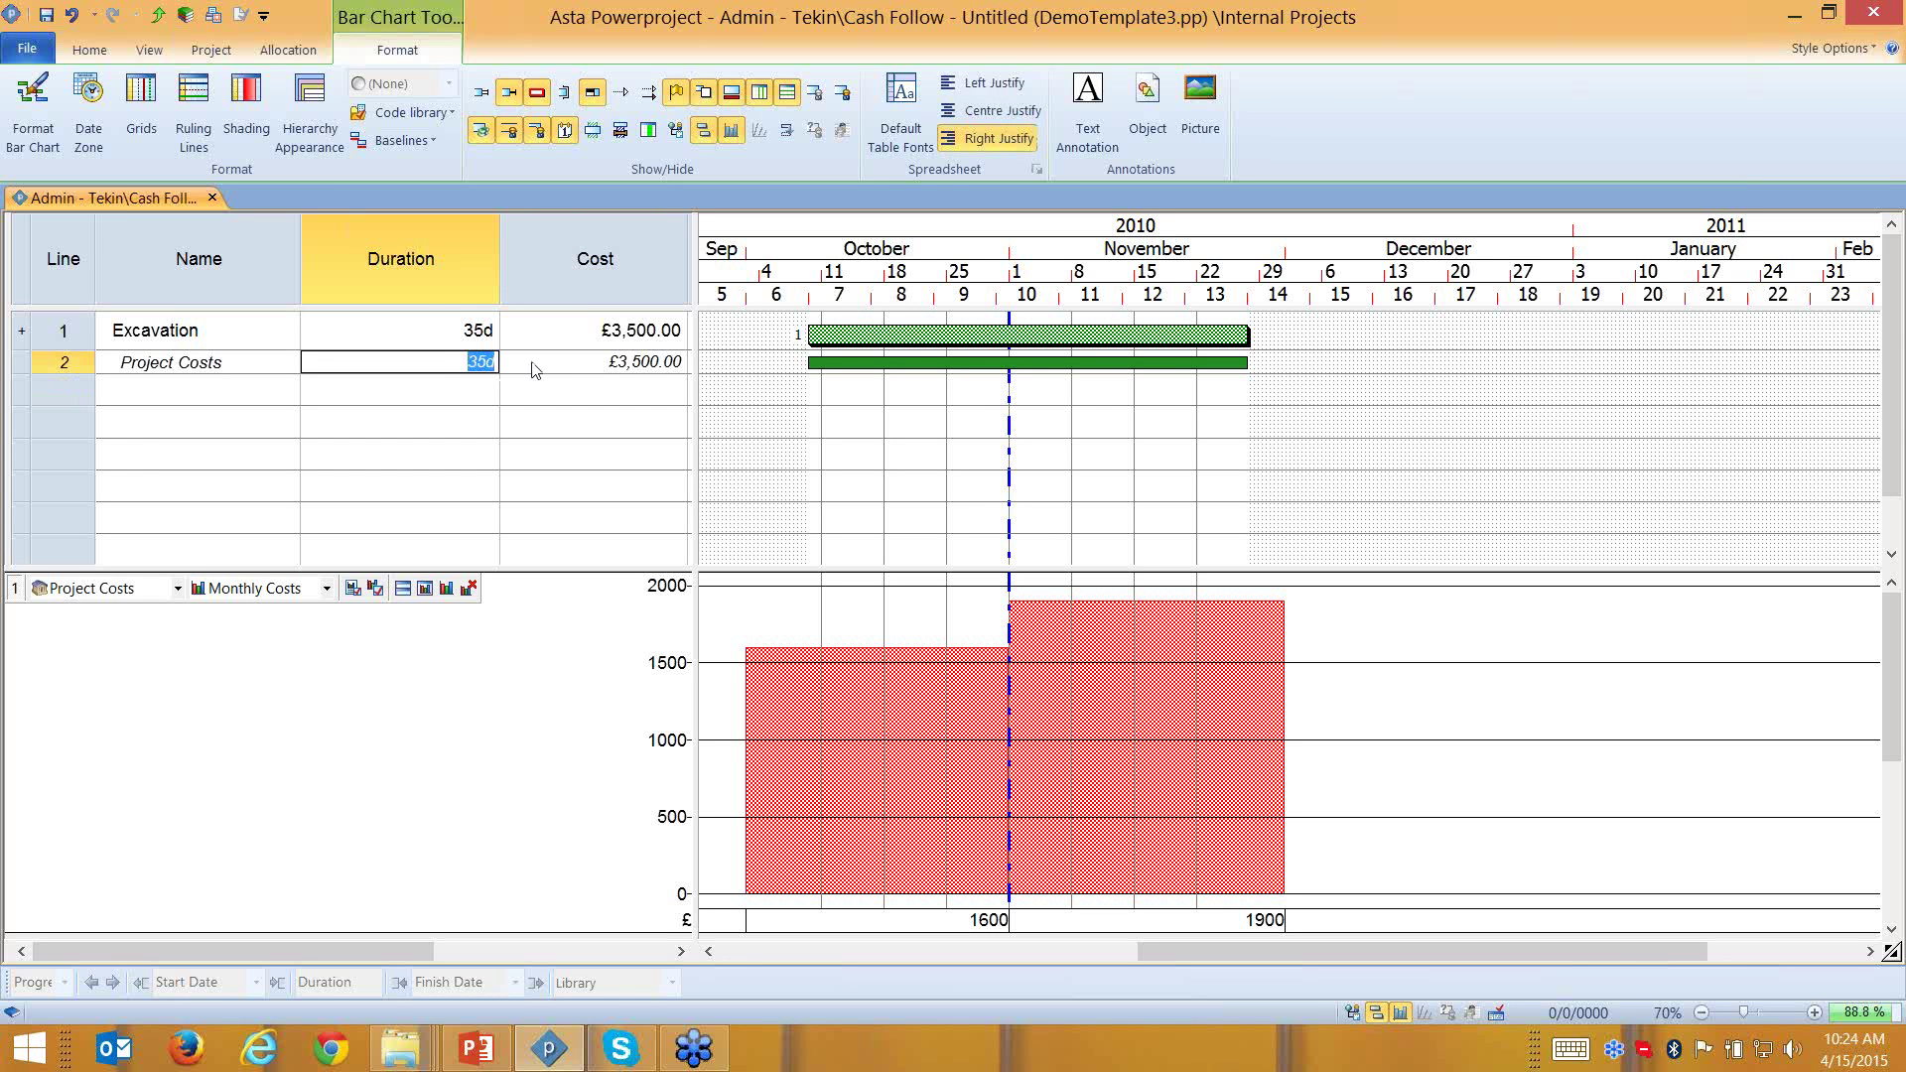
{"action": "type", "text": "20d"}
{"action": "left_click", "coordinate": [837, 417]}
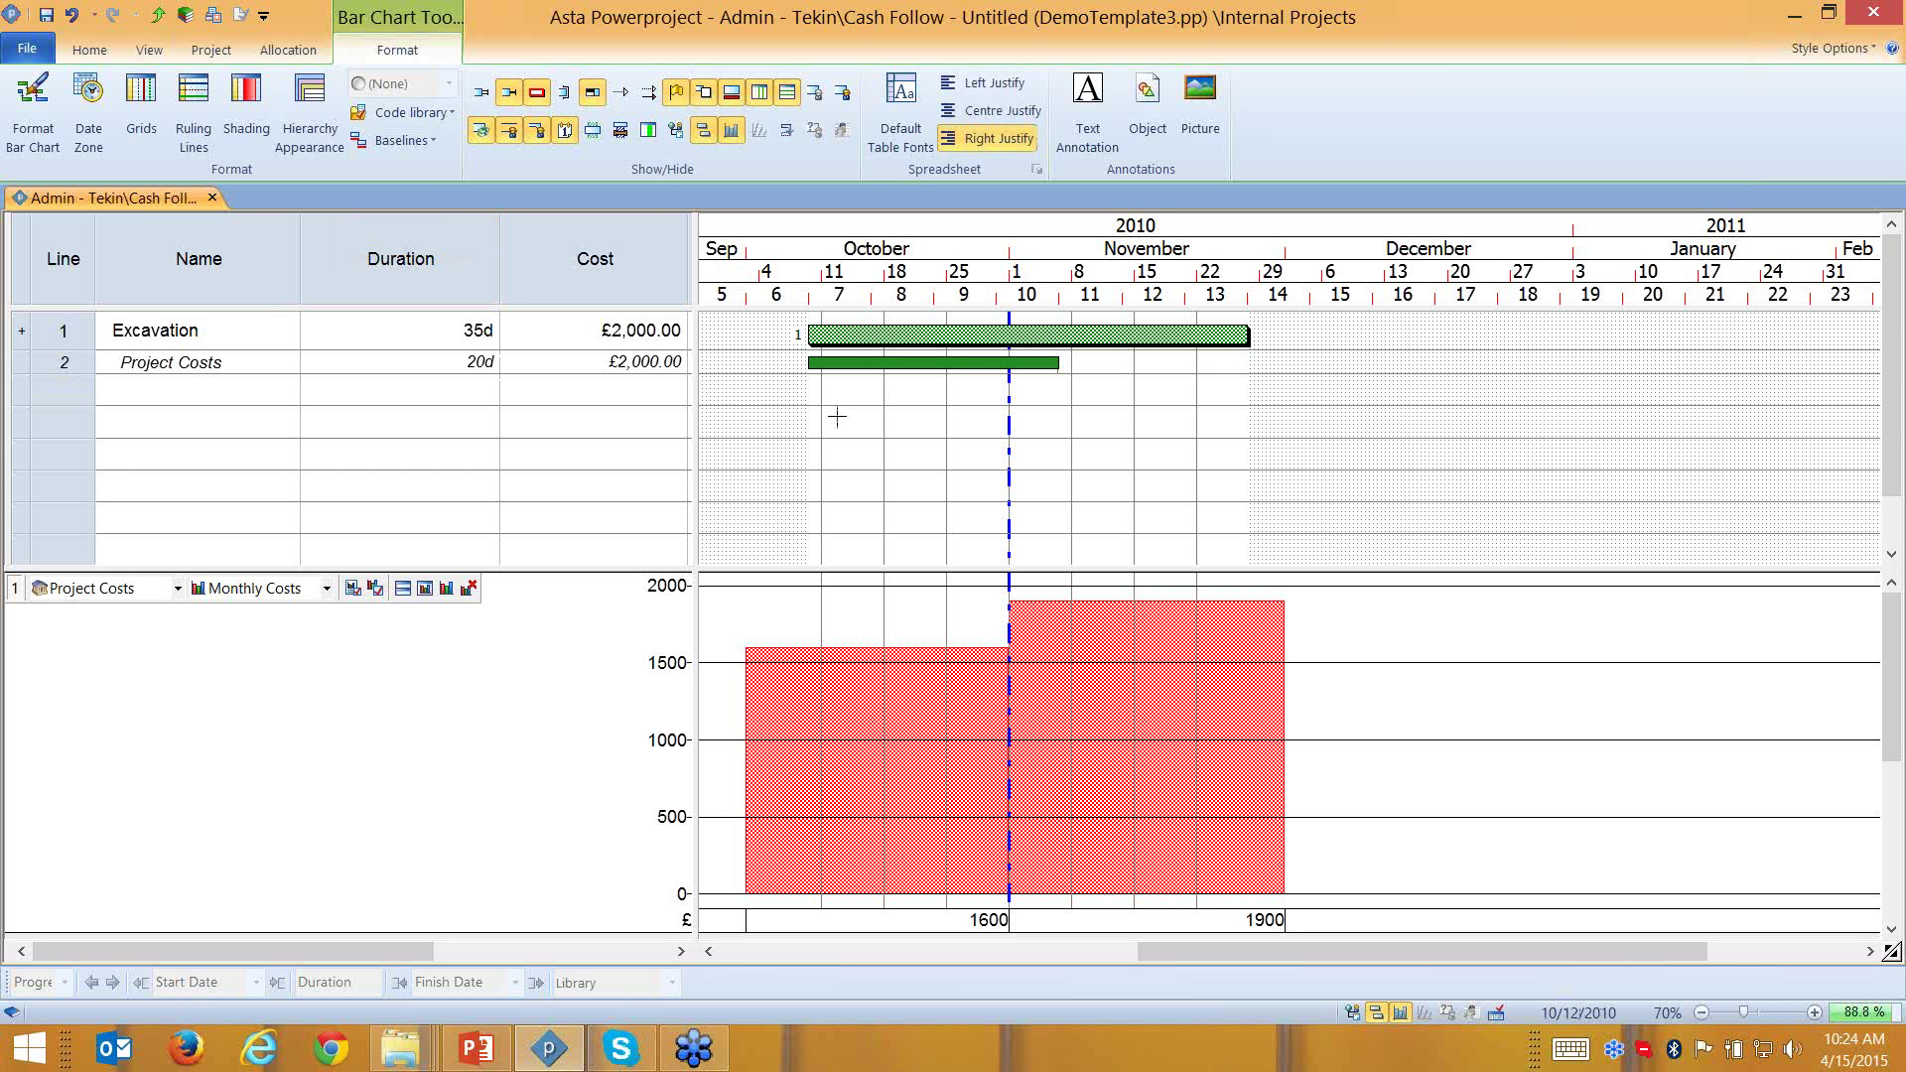
Delay the Project Costs allocation day by day to a 10/22/2010 start and bring it back to 10/20/2010 within Excavation
{"action": "left_click", "coordinate": [873, 360]}
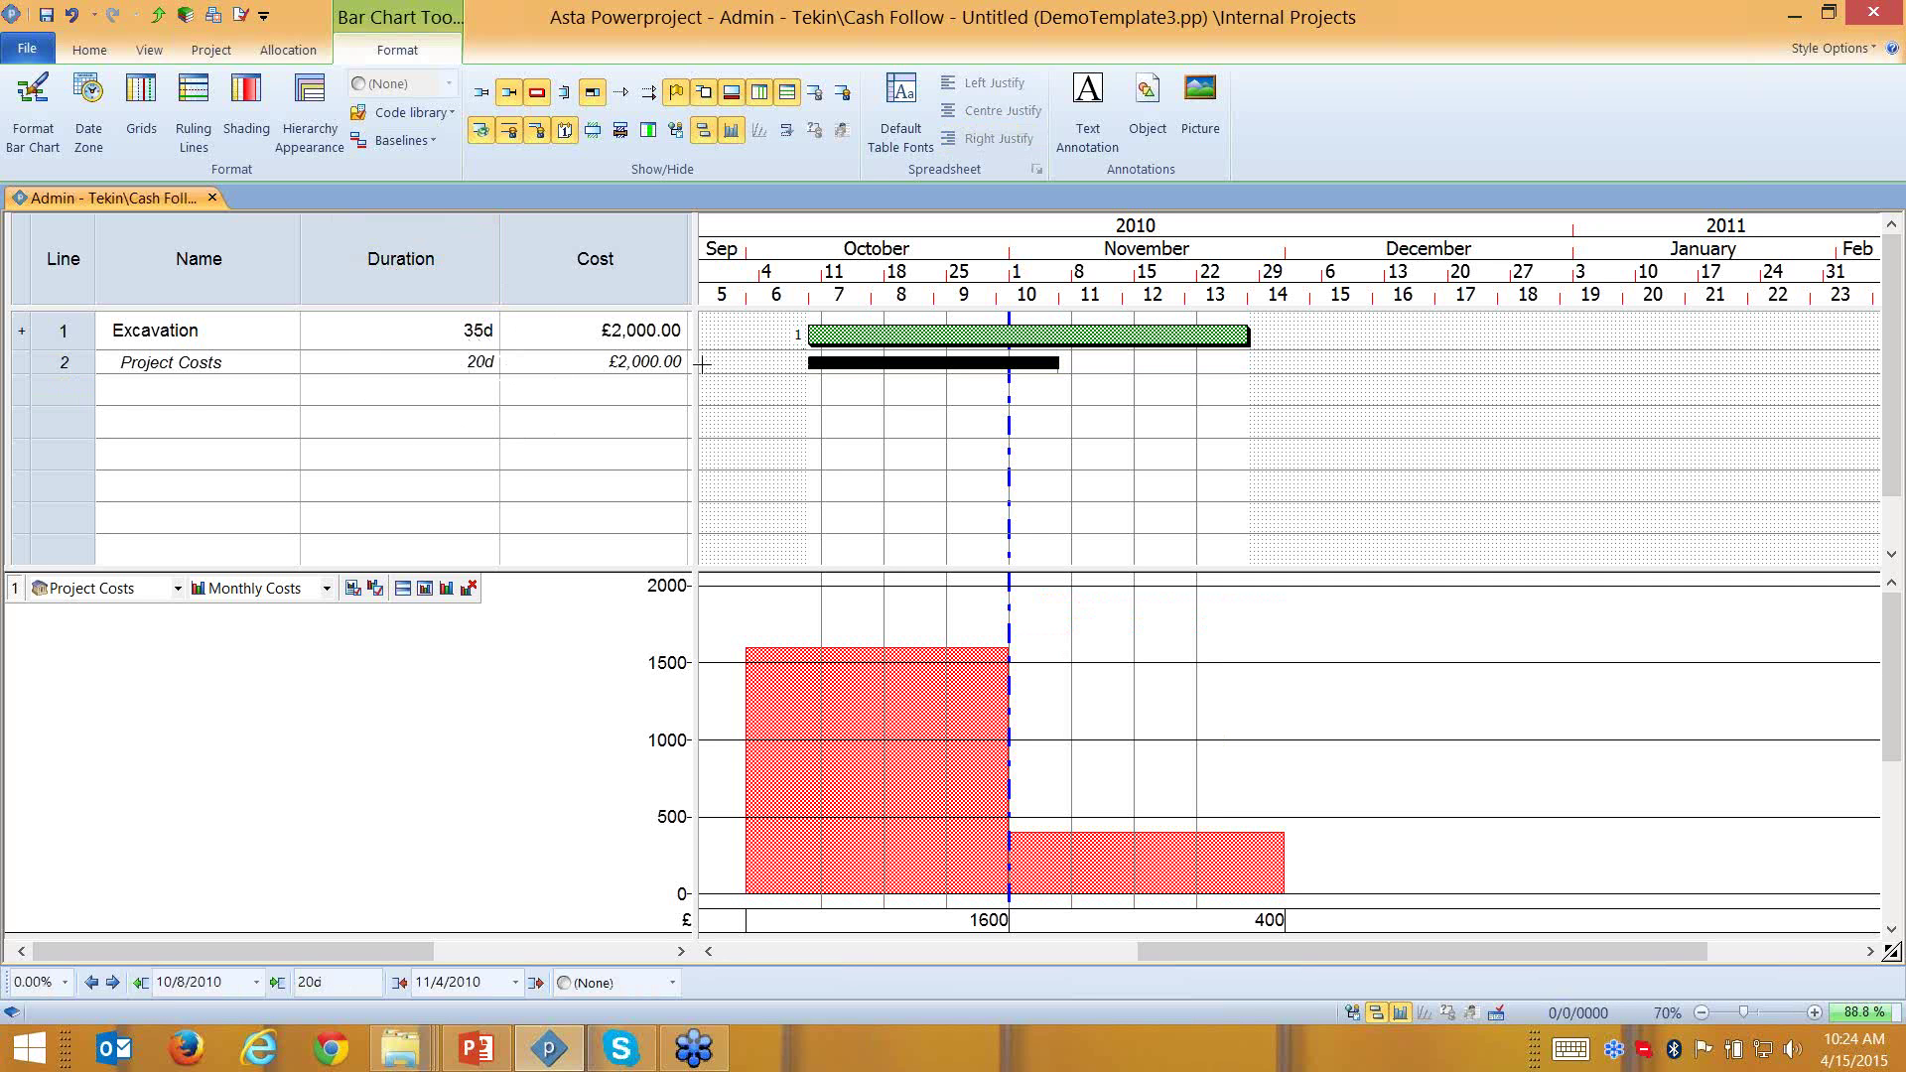
{"action": "left_click", "coordinate": [112, 983]}
{"action": "left_click", "coordinate": [111, 983]}
{"action": "left_click", "coordinate": [111, 983]}
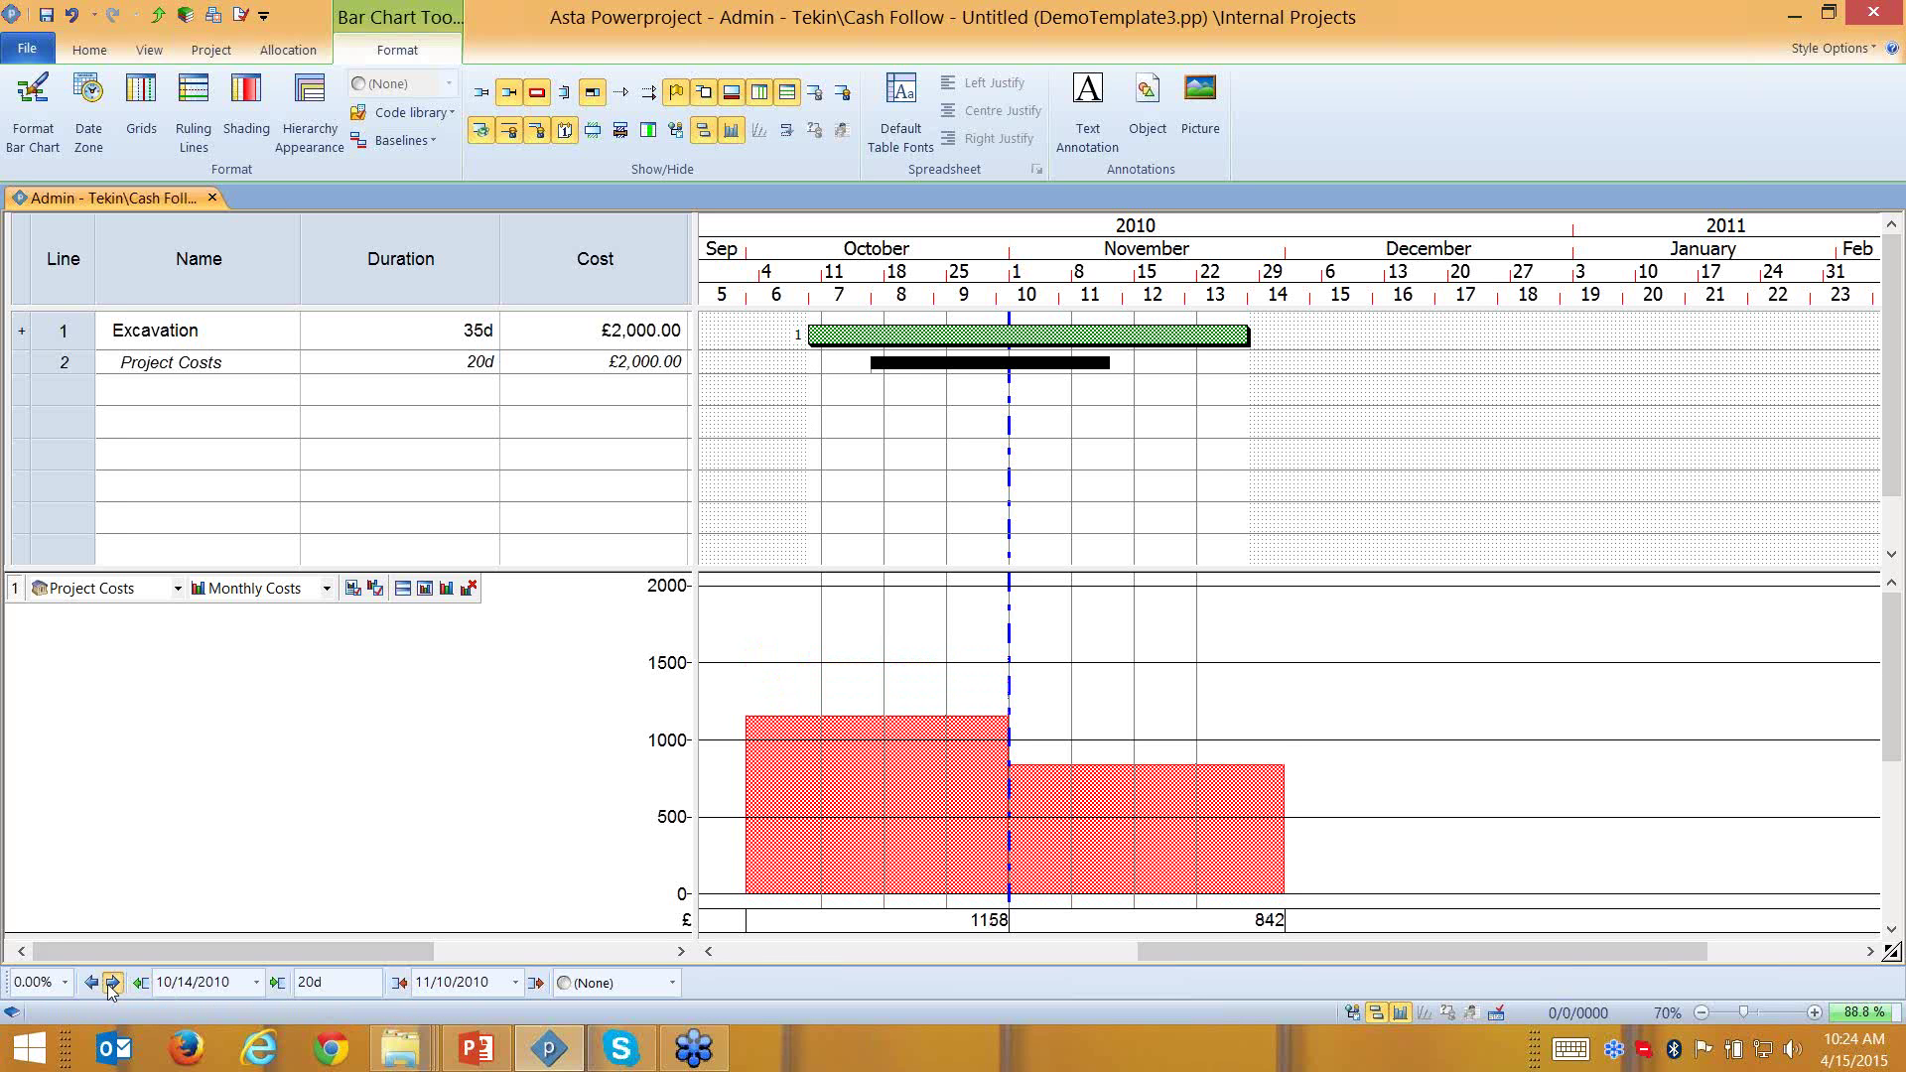
{"action": "left_click", "coordinate": [111, 983]}
{"action": "left_click", "coordinate": [111, 983]}
{"action": "left_click", "coordinate": [110, 985]}
{"action": "left_click", "coordinate": [110, 985]}
{"action": "left_click", "coordinate": [110, 985]}
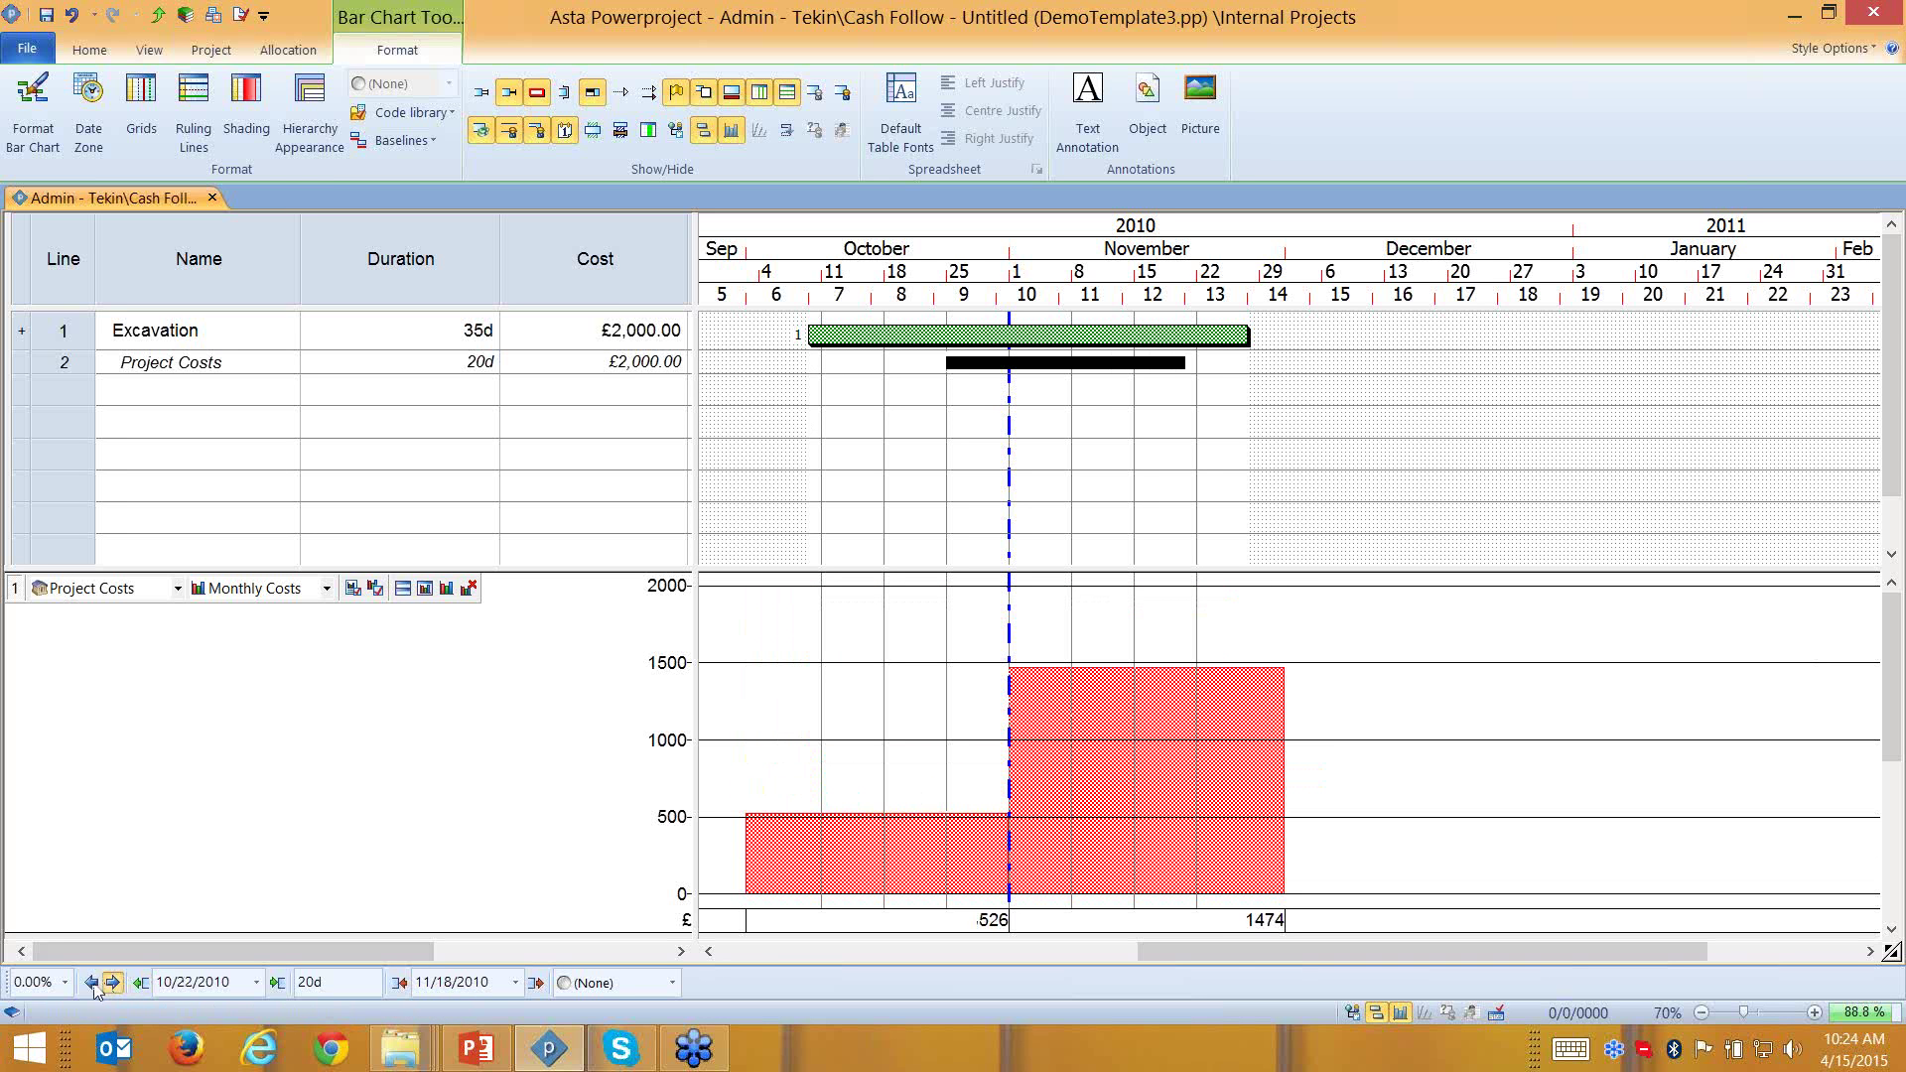
{"action": "left_click", "coordinate": [90, 984]}
{"action": "left_click", "coordinate": [91, 985]}
{"action": "left_click", "coordinate": [90, 984]}
{"action": "left_click", "coordinate": [90, 985]}
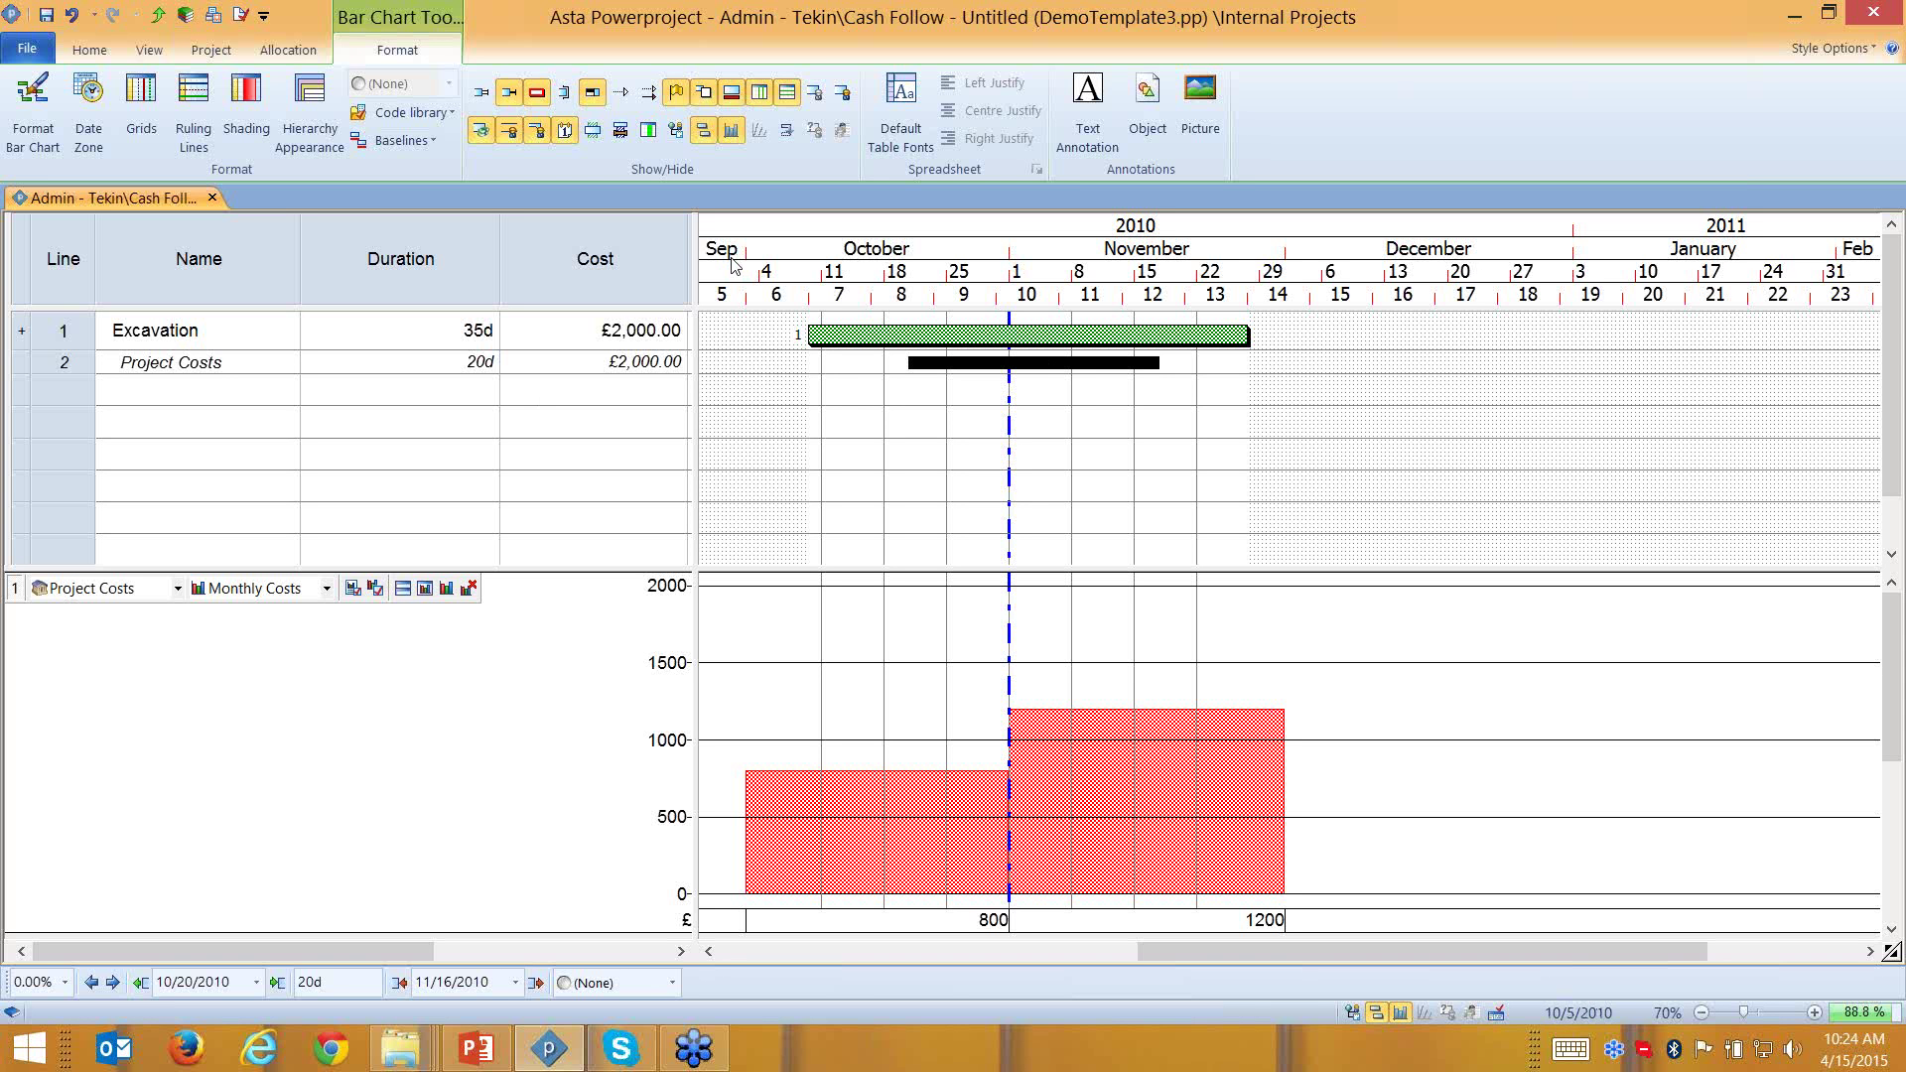
Widen the spreadsheet area beyond the Net column and delete Excavation's Project Costs allocation
{"action": "left_click_drag", "start_coordinate": [693, 276], "coordinate": [1328, 286]}
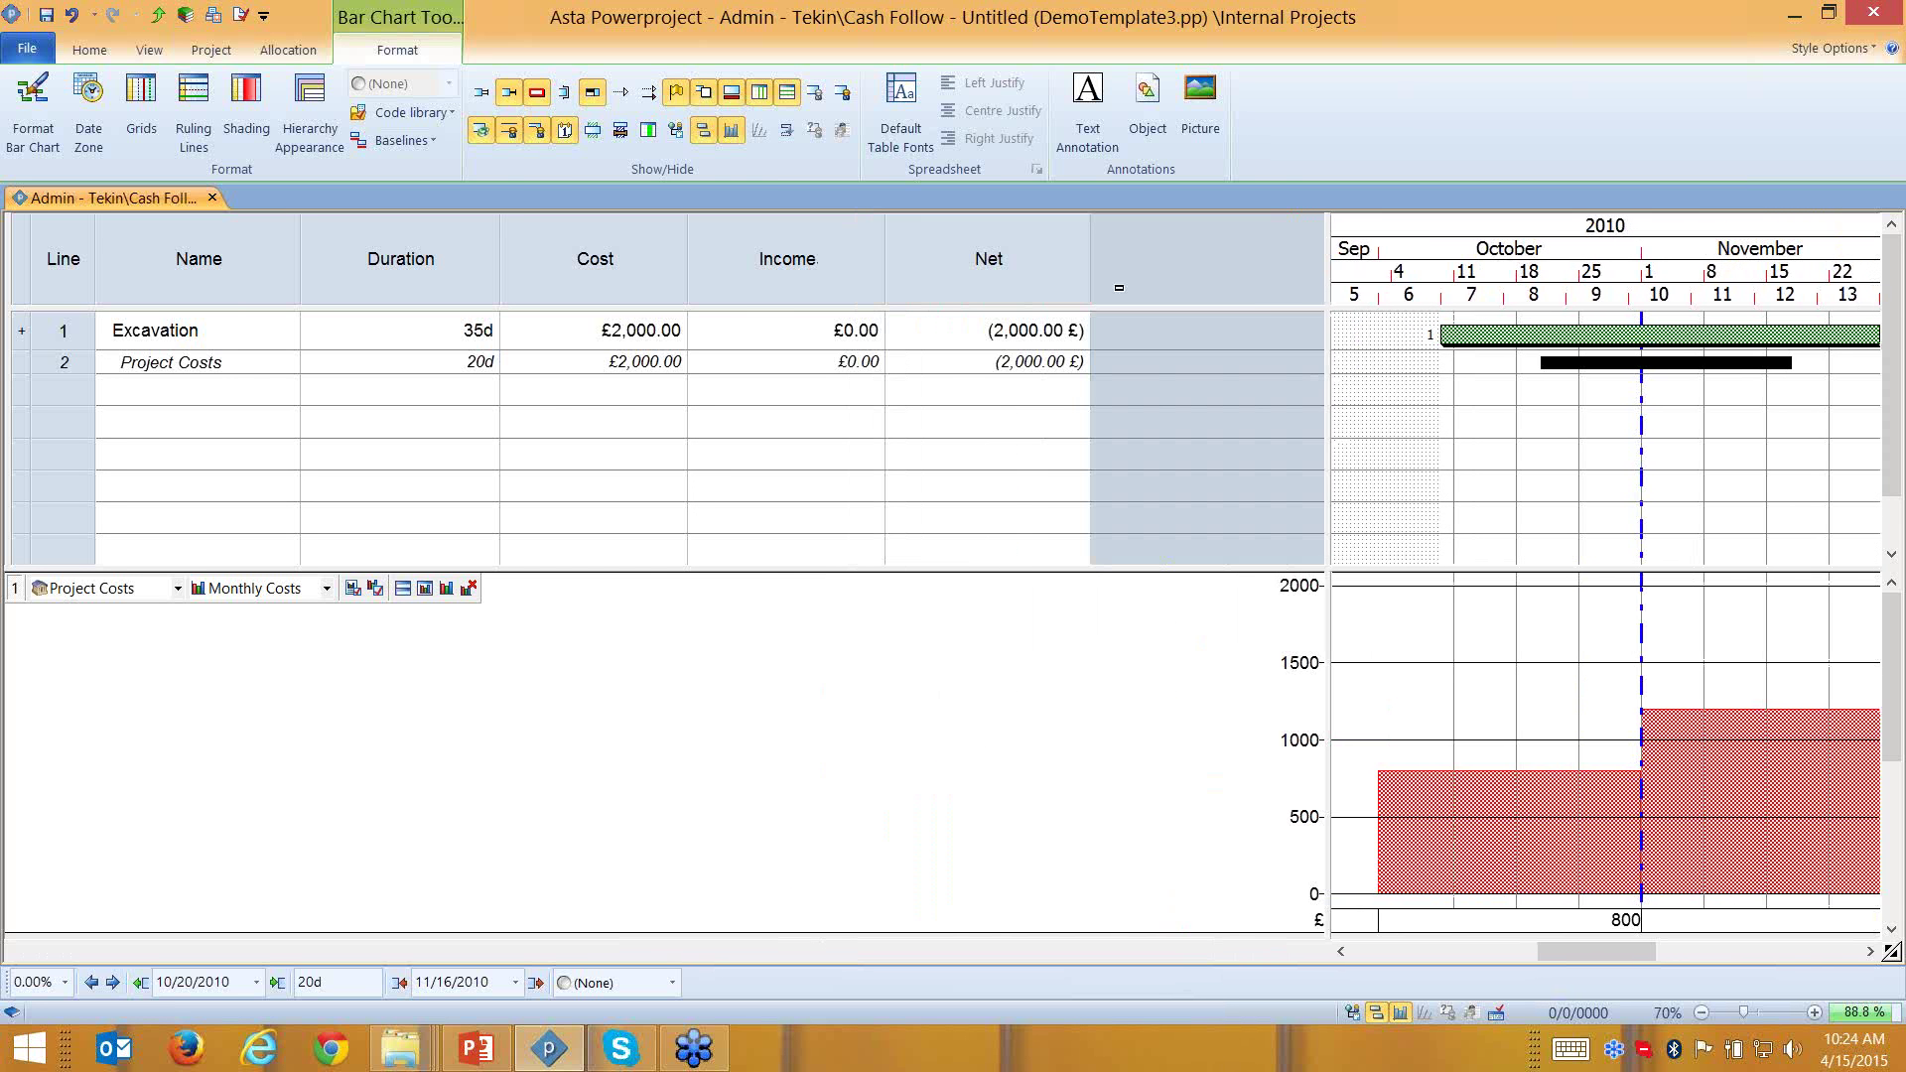
{"action": "right_click", "coordinate": [1104, 280]}
{"action": "left_click", "coordinate": [1638, 363]}
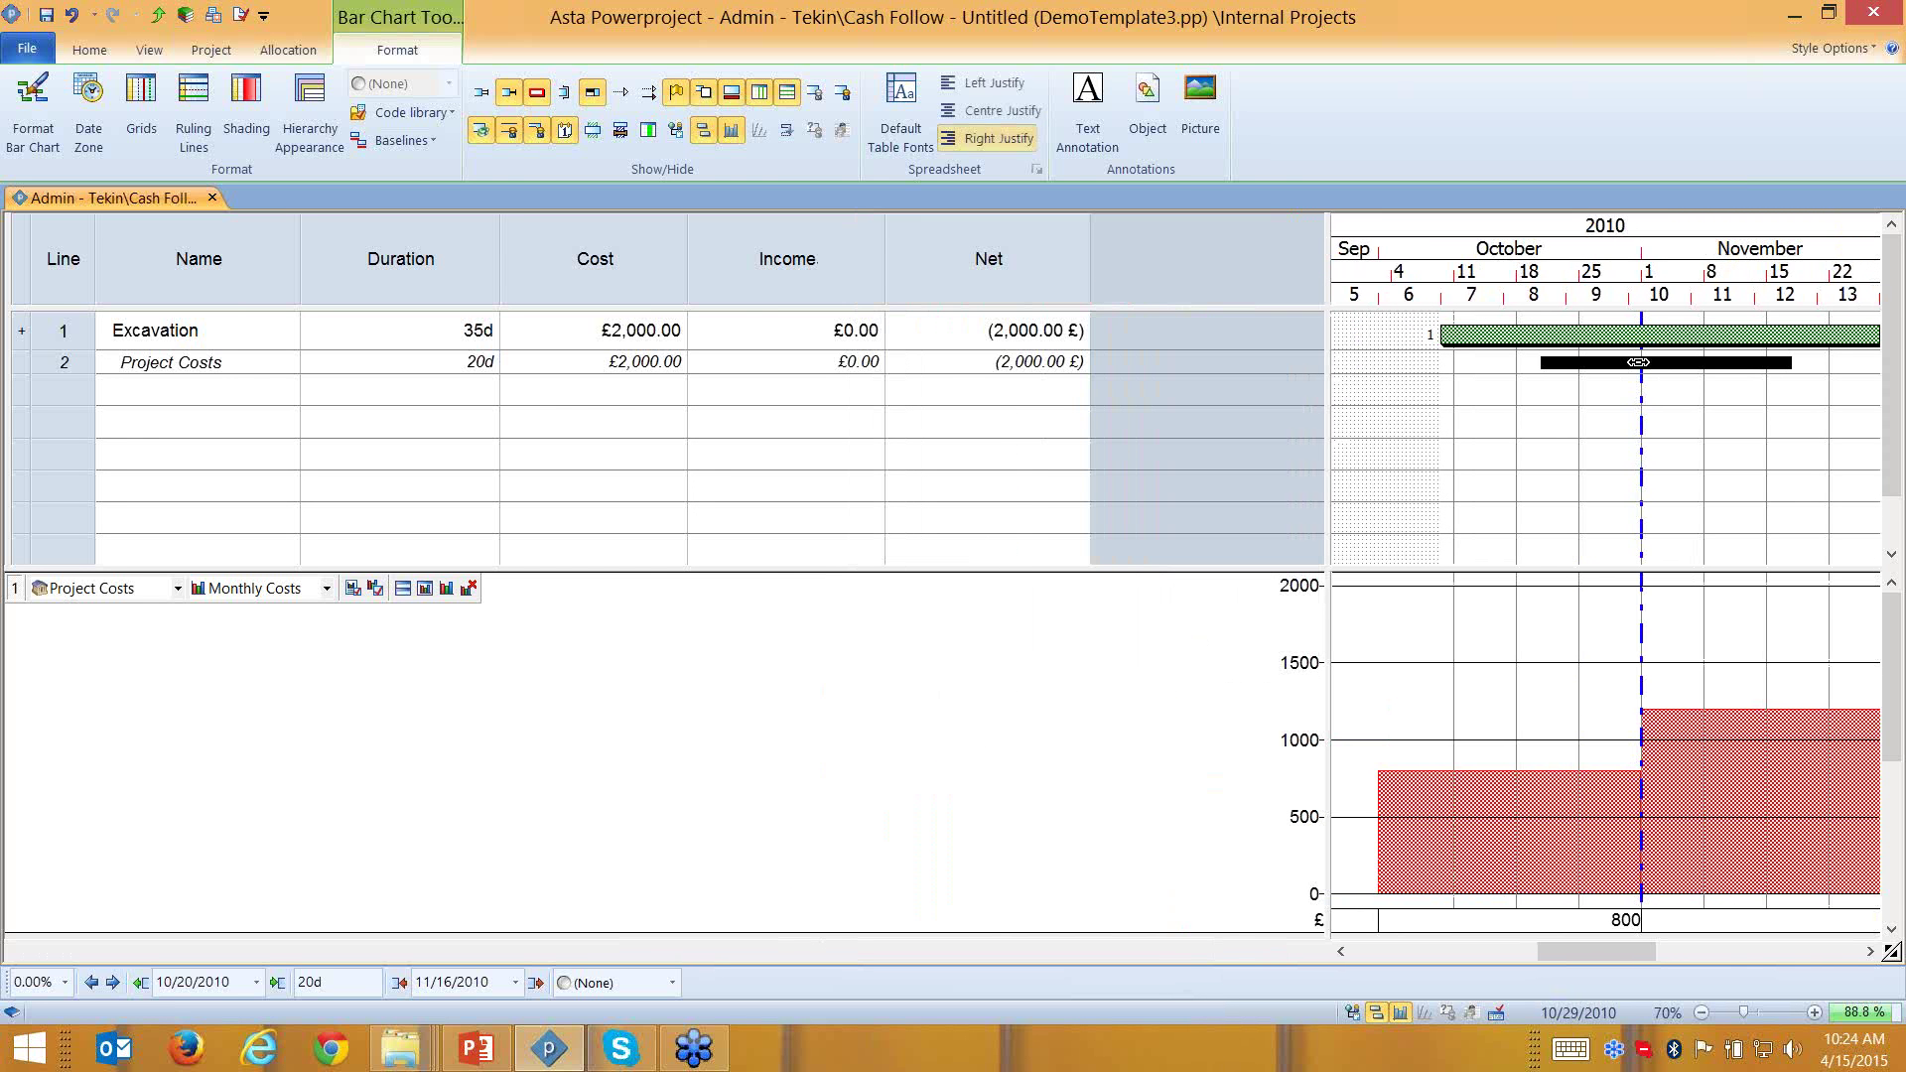
{"action": "key", "text": "Delete"}
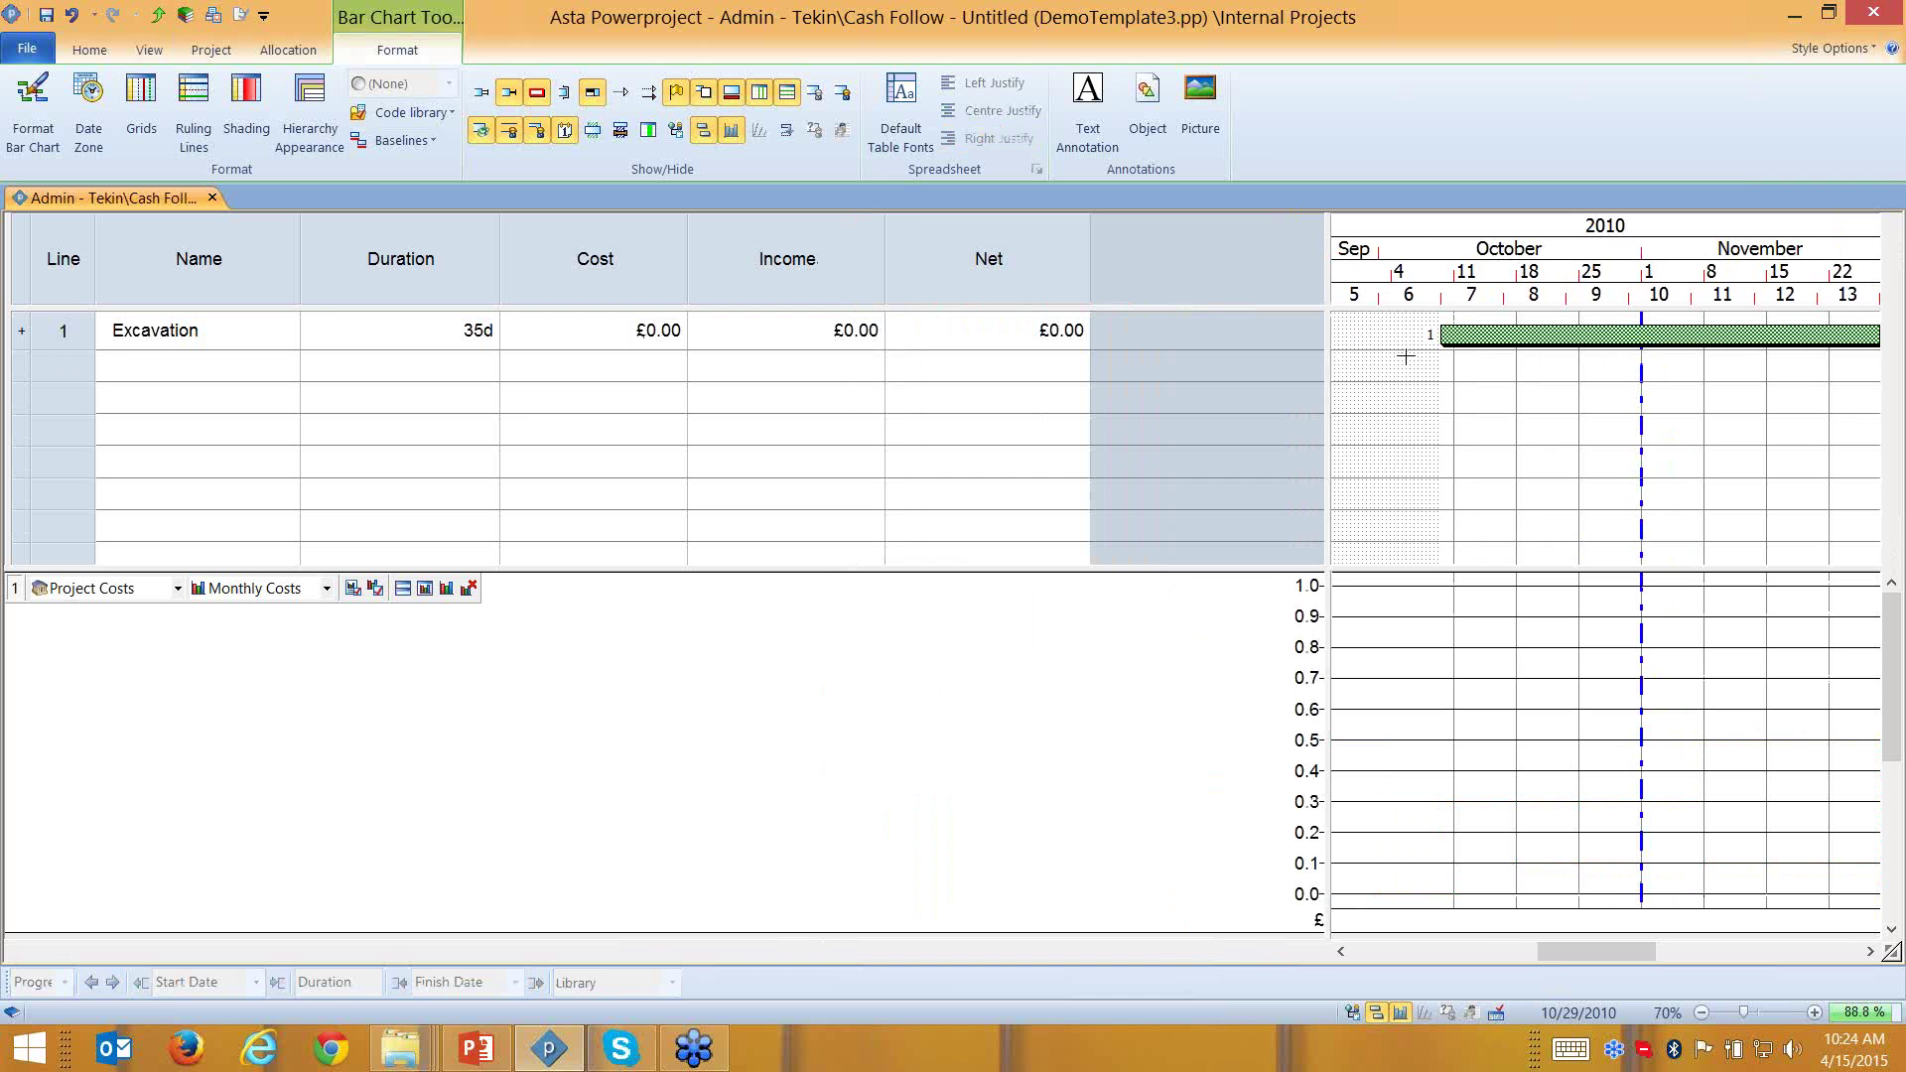
Add a Task work column after Net, keeping its default table definition settings
{"action": "right_click", "coordinate": [1111, 272]}
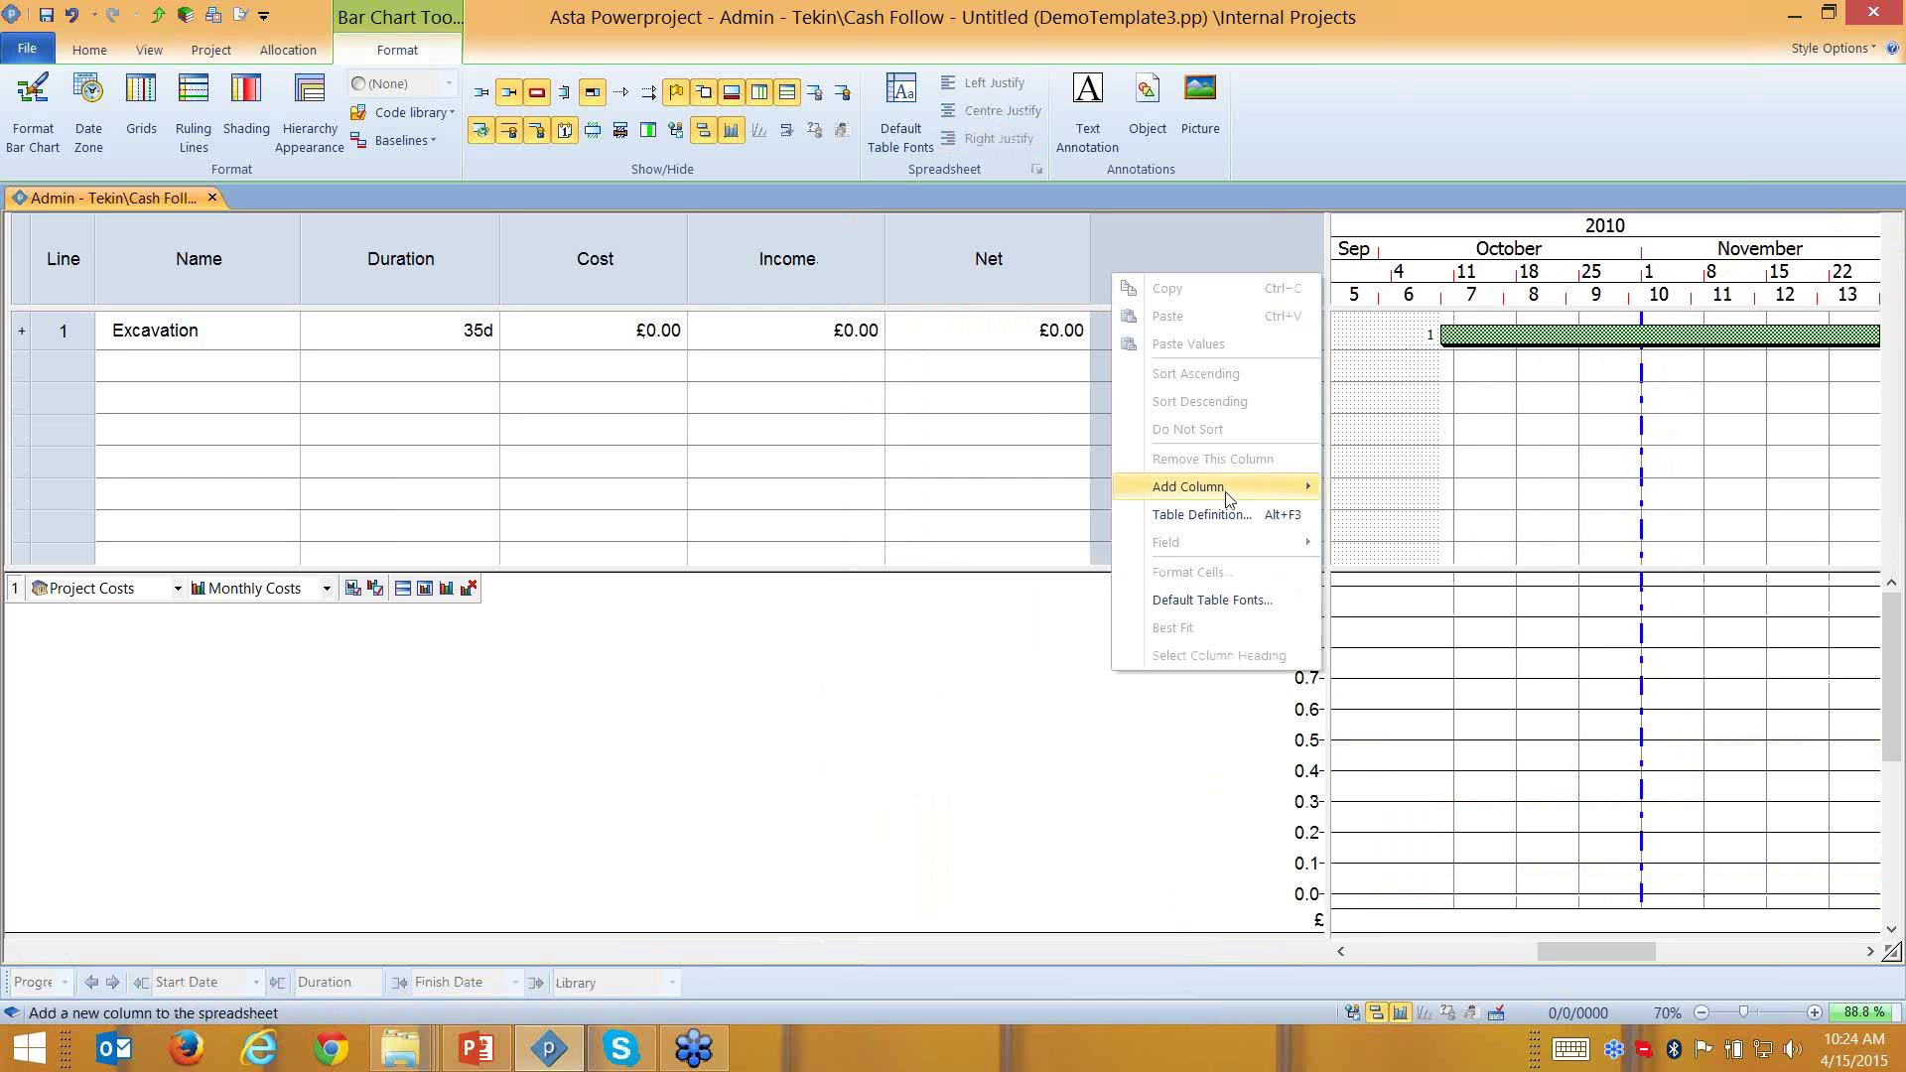
{"action": "mouse_move", "coordinate": [1261, 496]}
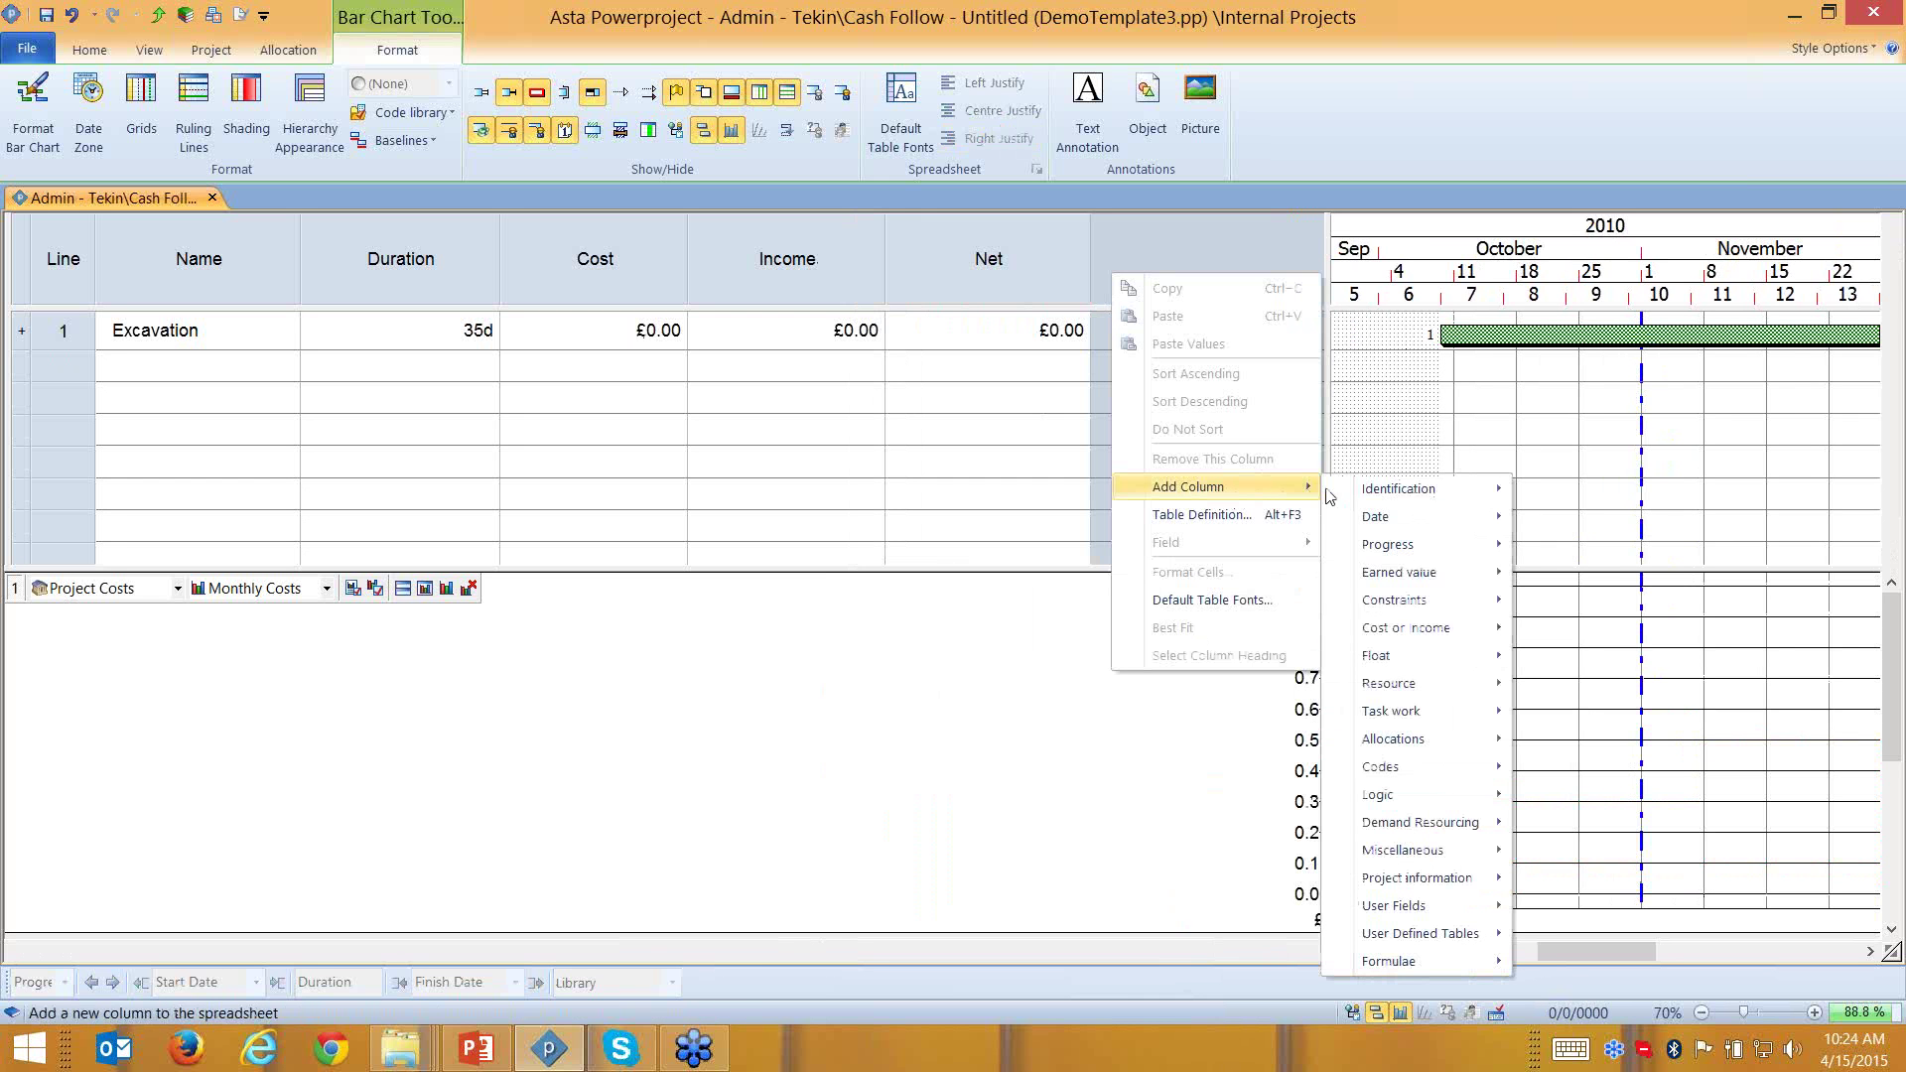
{"action": "mouse_move", "coordinate": [1411, 728]}
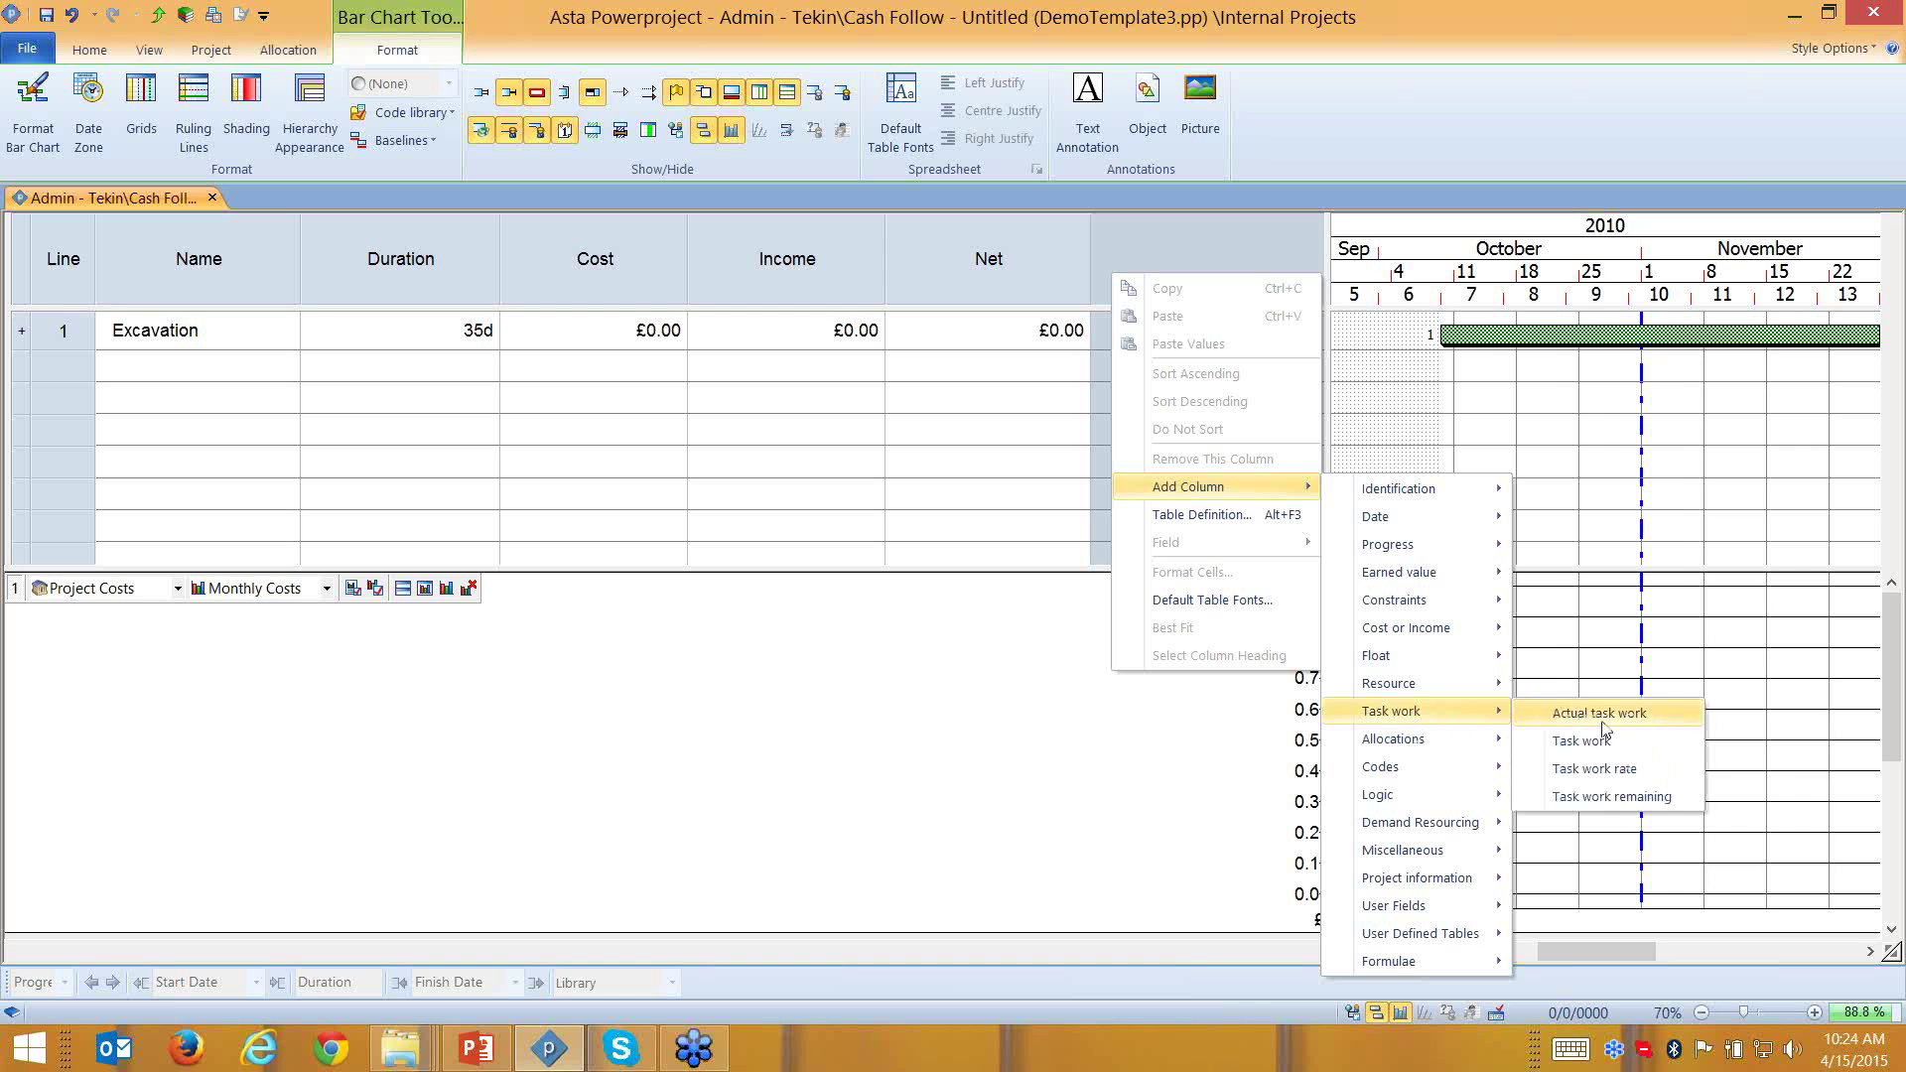
{"action": "left_click", "coordinate": [1607, 737]}
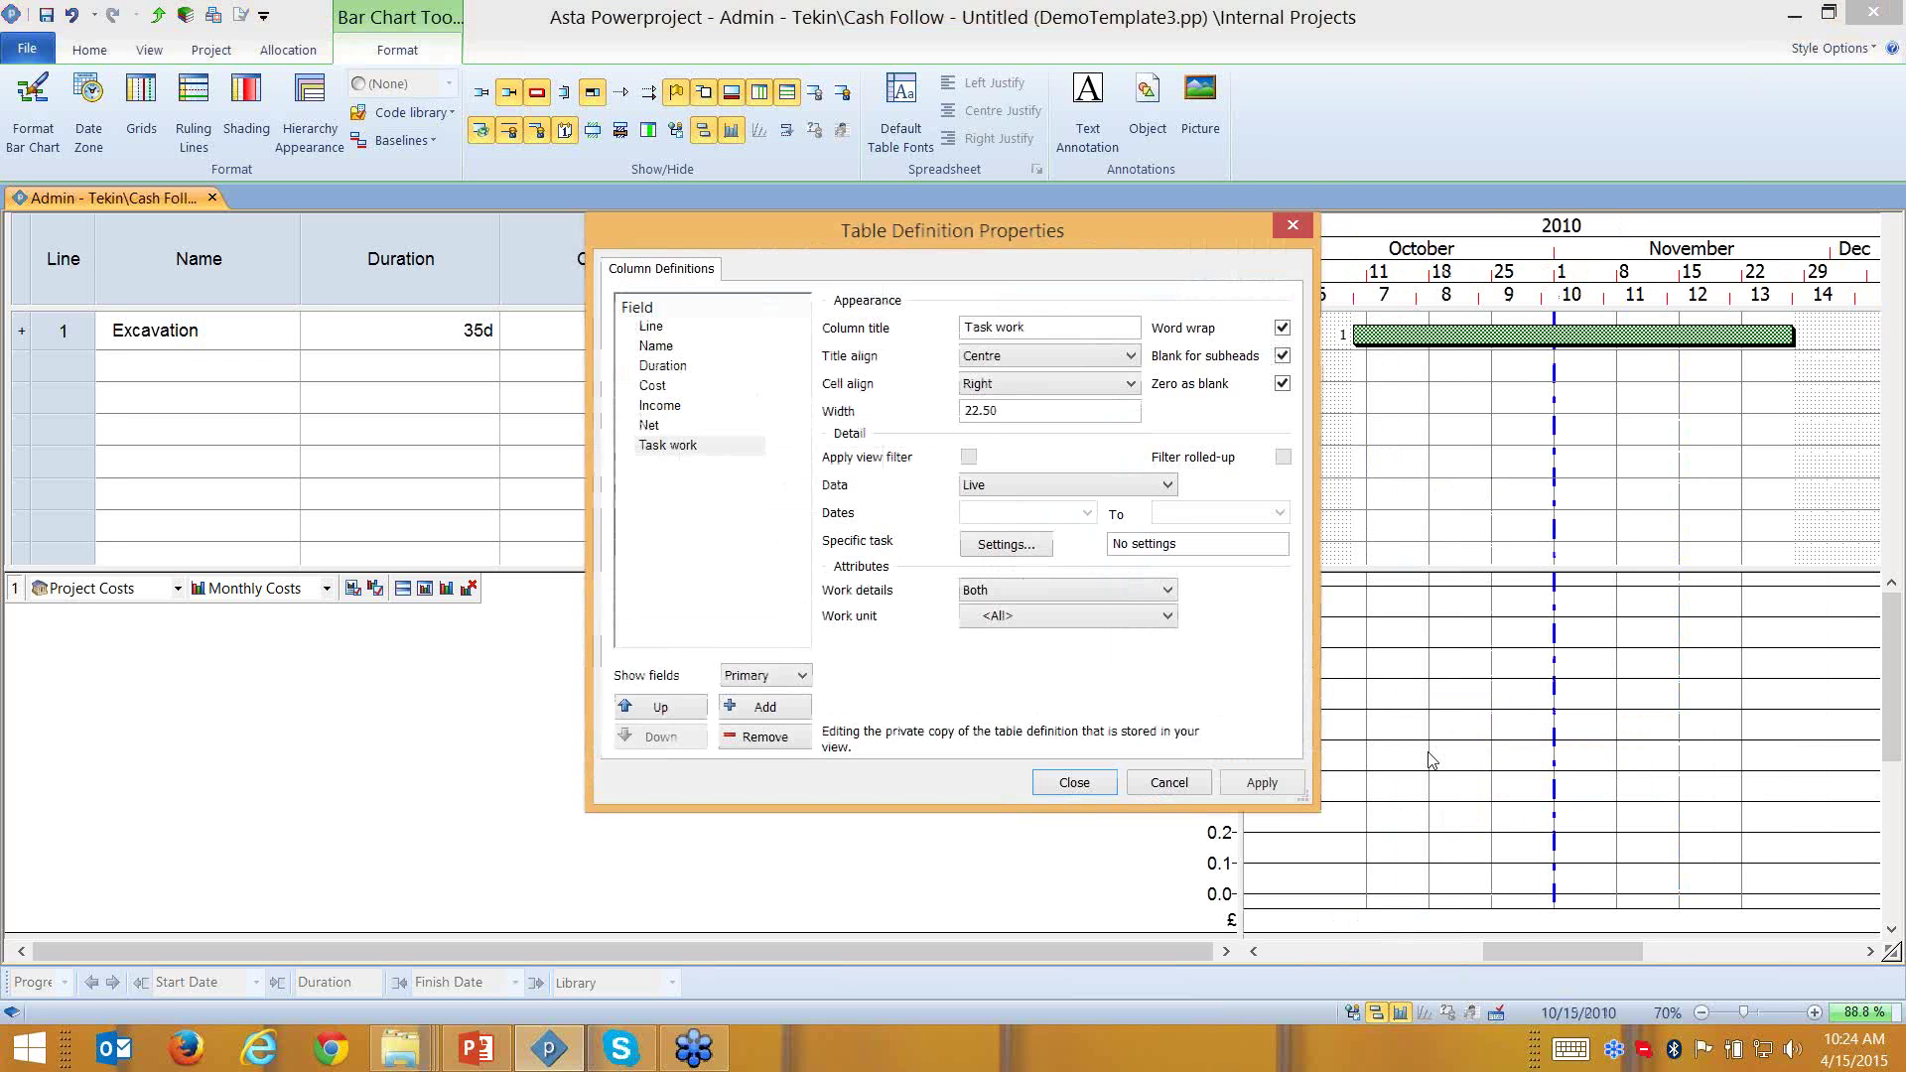
{"action": "left_click", "coordinate": [1262, 782]}
{"action": "left_click", "coordinate": [1047, 785]}
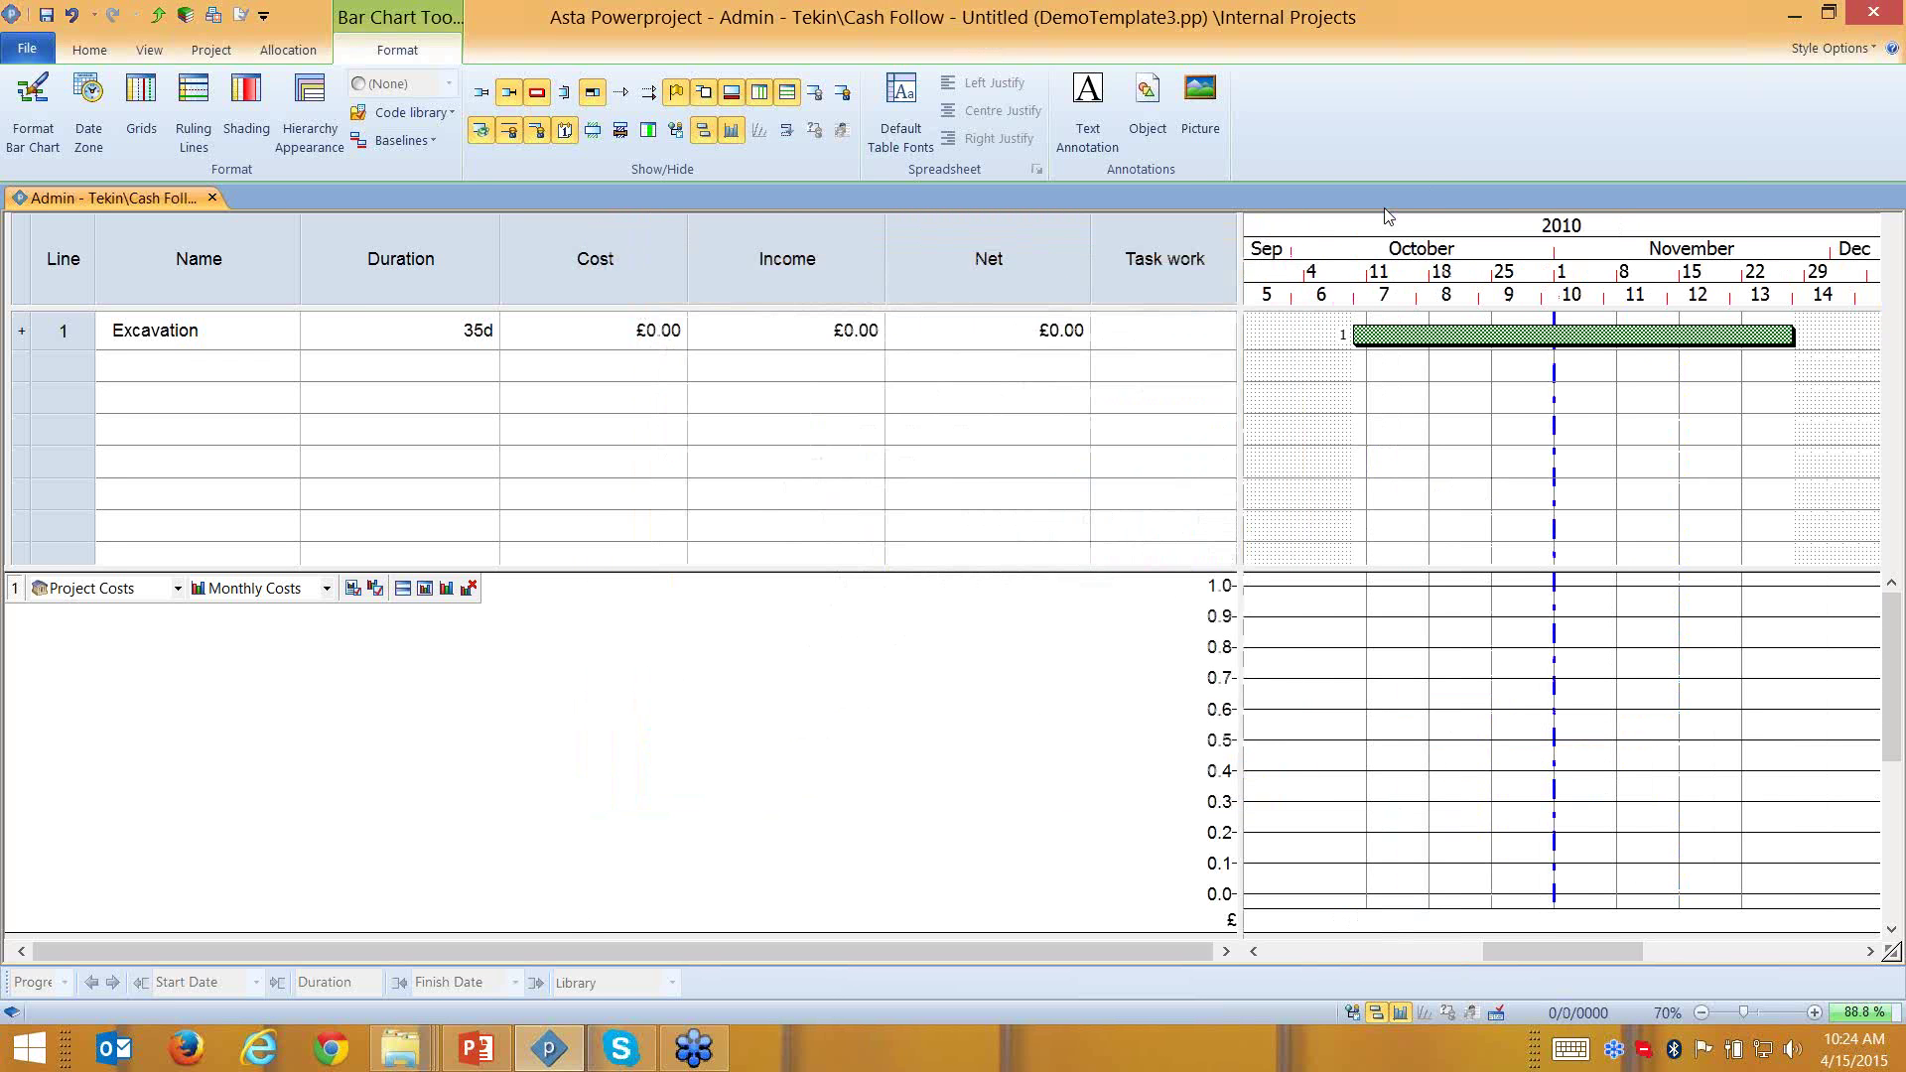
Set Excavation's task work to 500 m3
{"action": "left_click", "coordinate": [63, 333]}
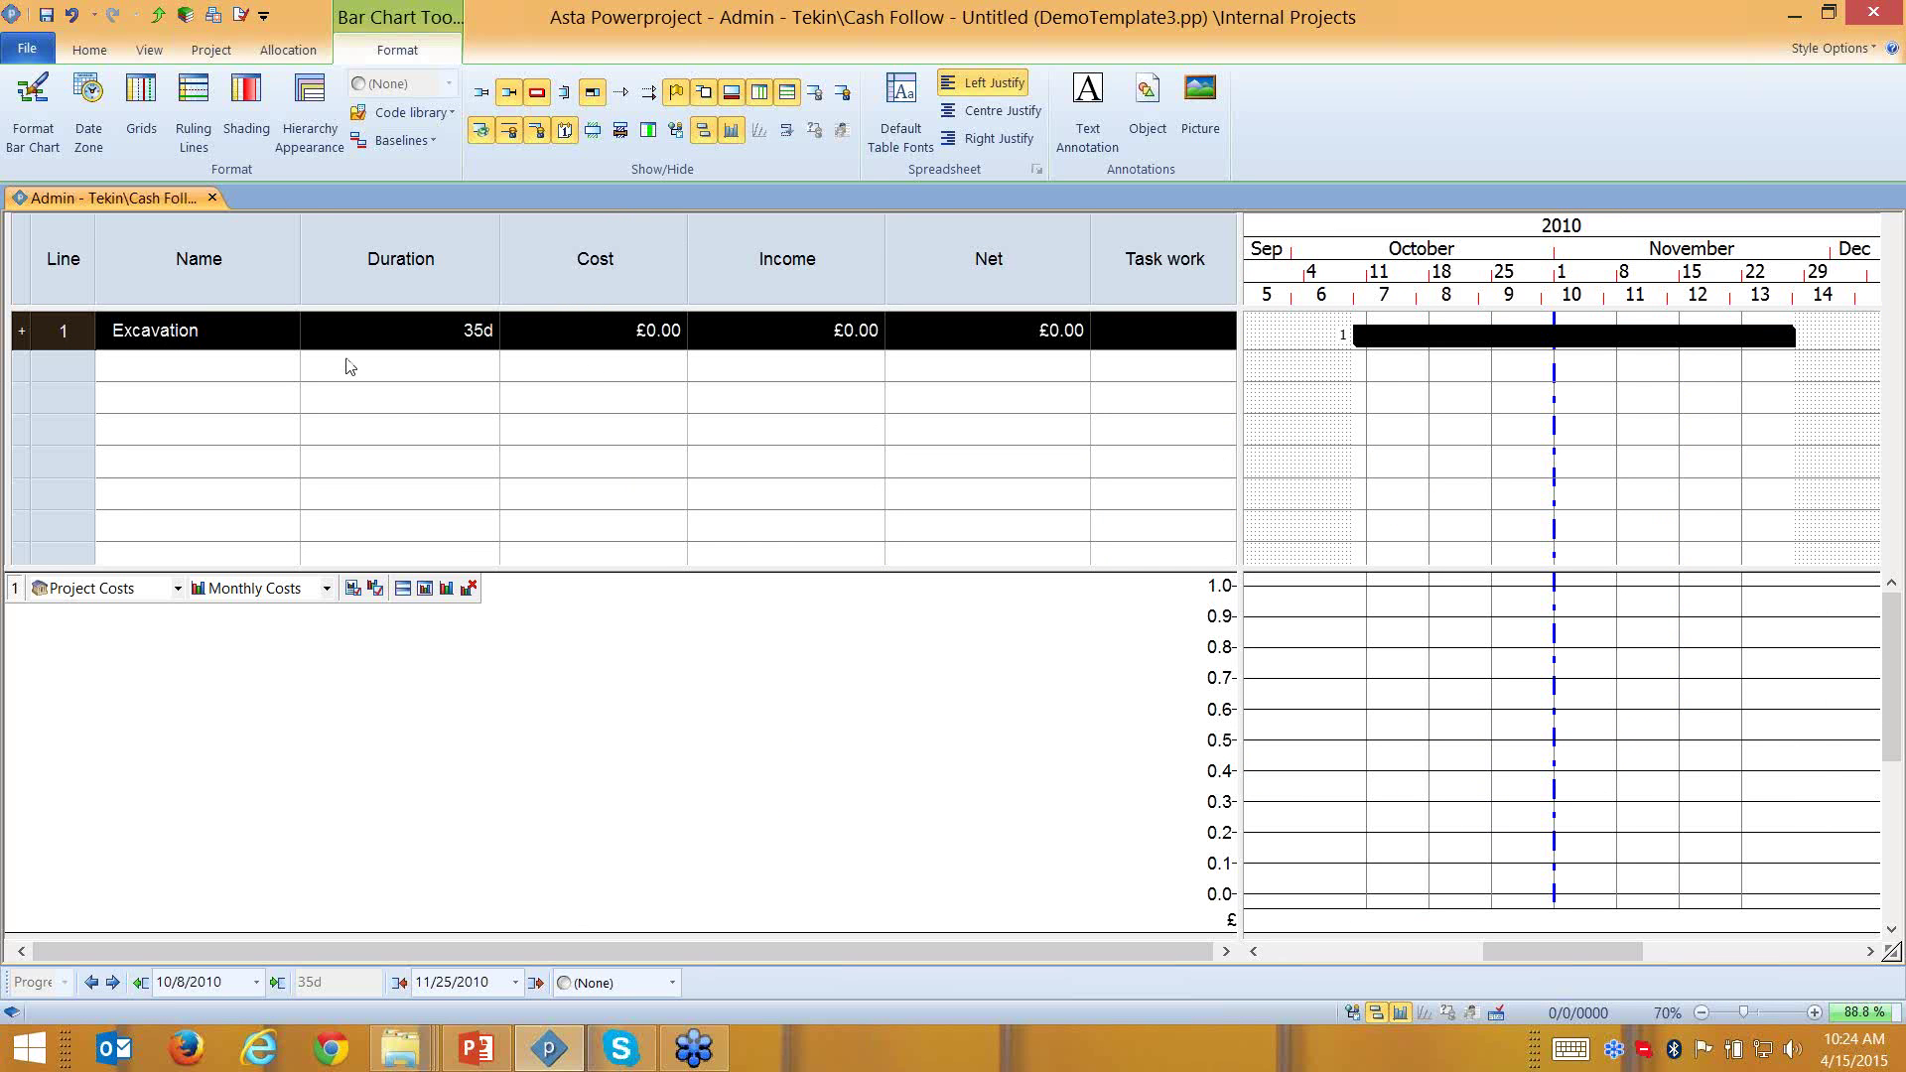
{"action": "left_click", "coordinate": [1201, 343]}
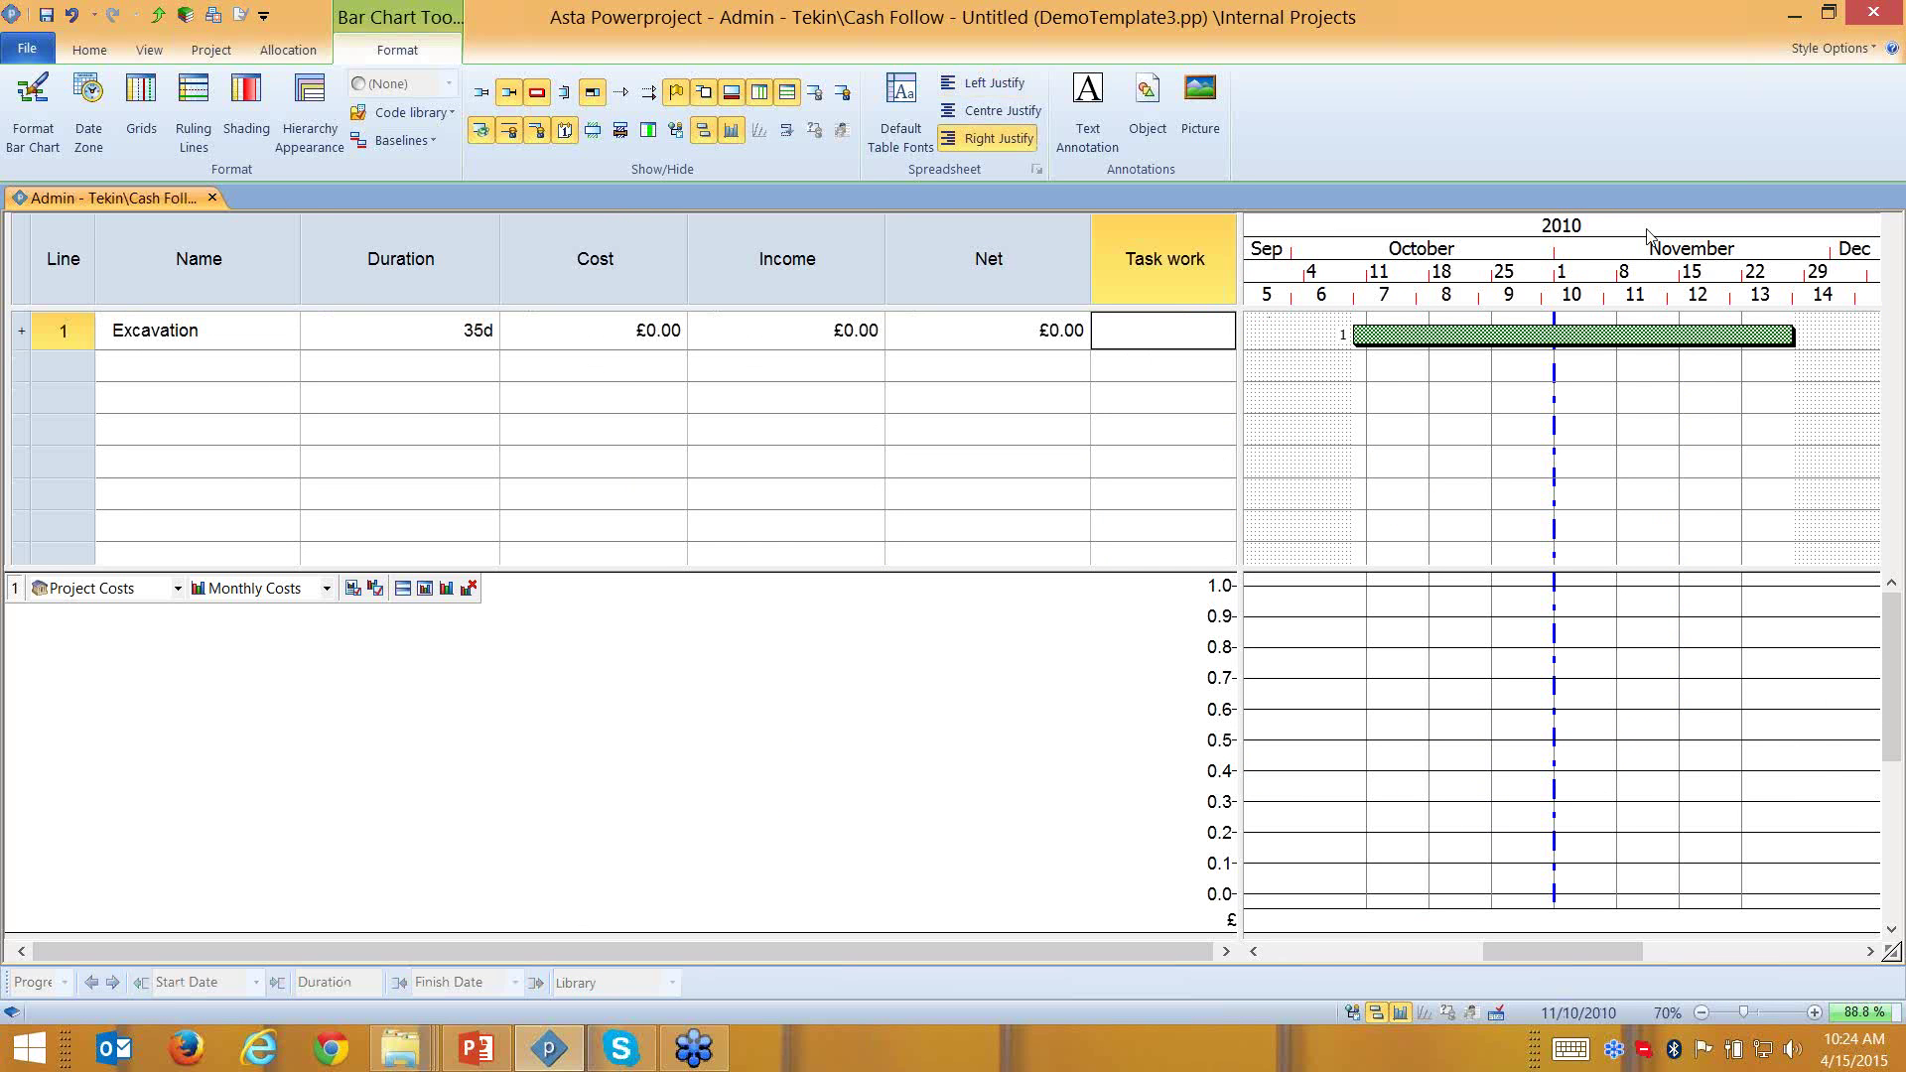
{"action": "type", "text": "500"}
{"action": "key", "text": "Left"}
{"action": "key", "text": "Left"}
{"action": "type", "text": "m3"}
{"action": "key", "text": "Return"}
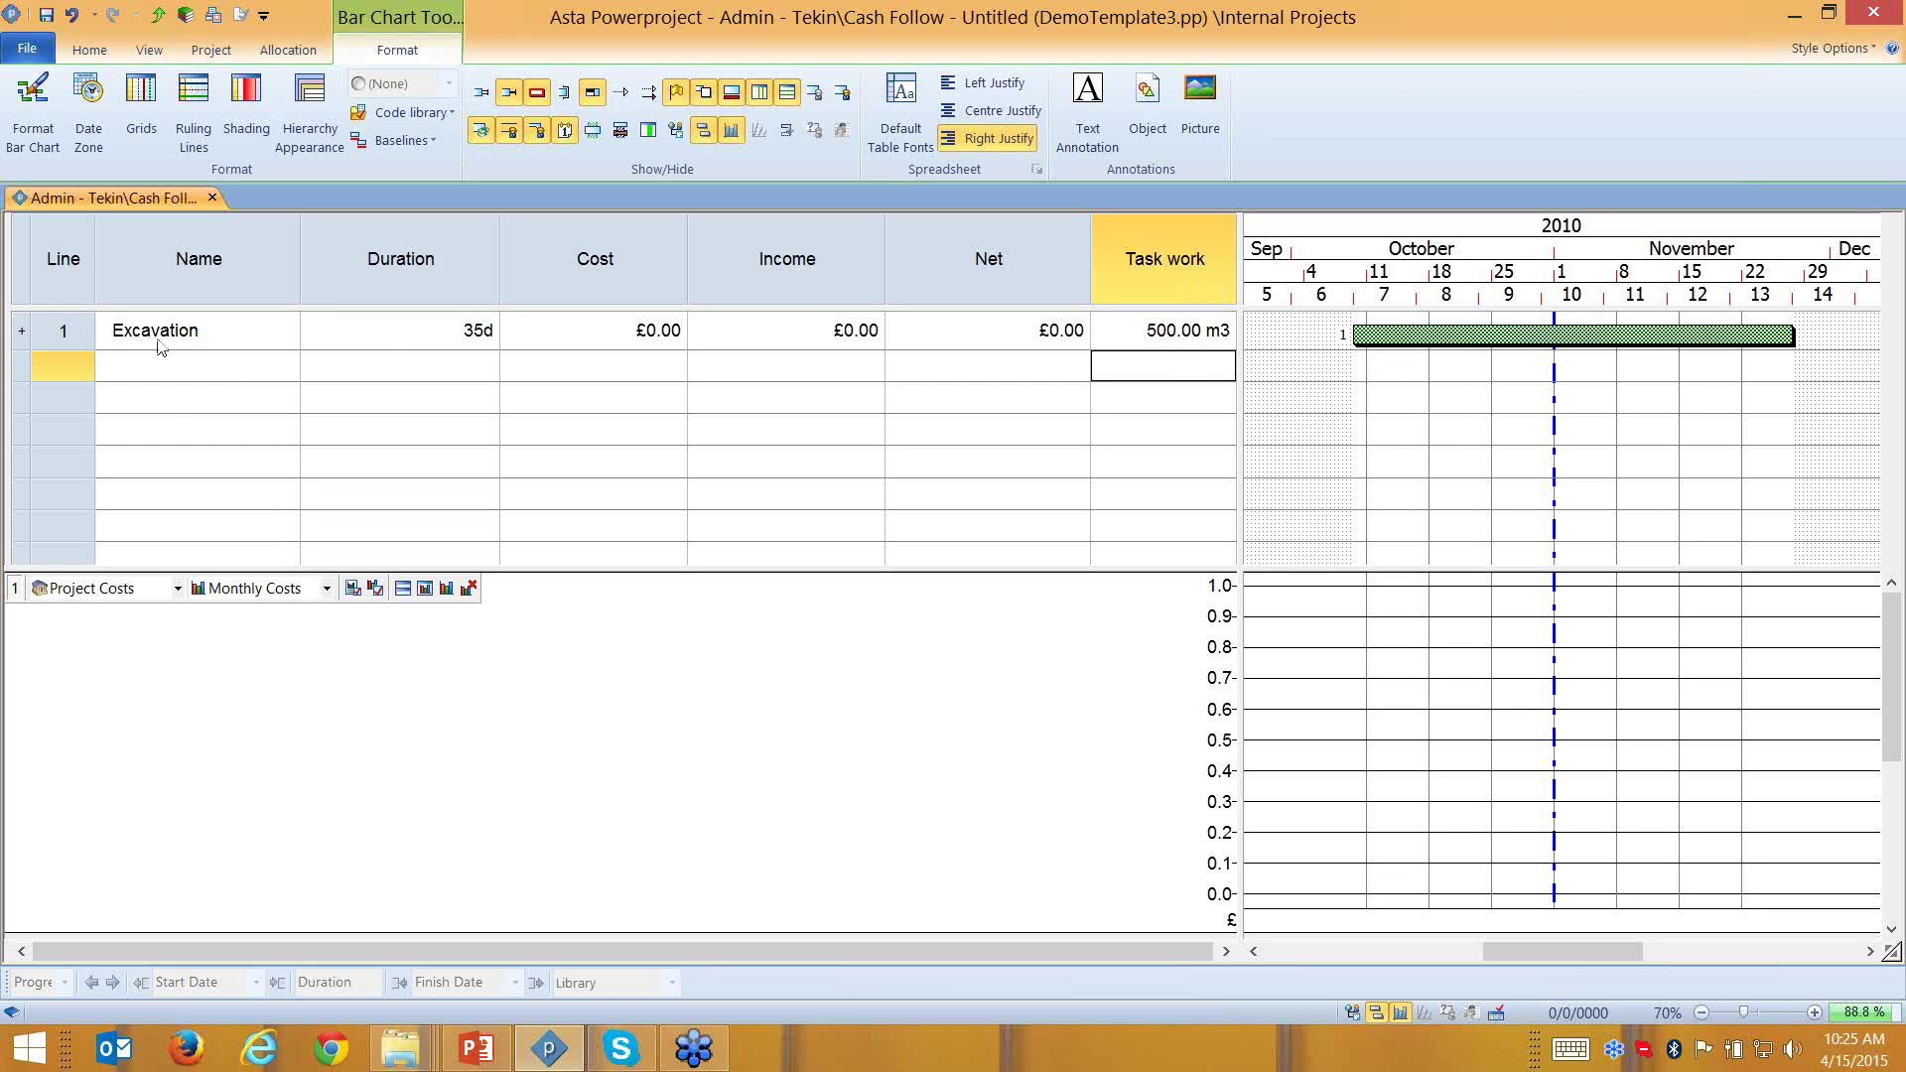
Set Excavation's duration to 20d
{"action": "left_click", "coordinate": [448, 333]}
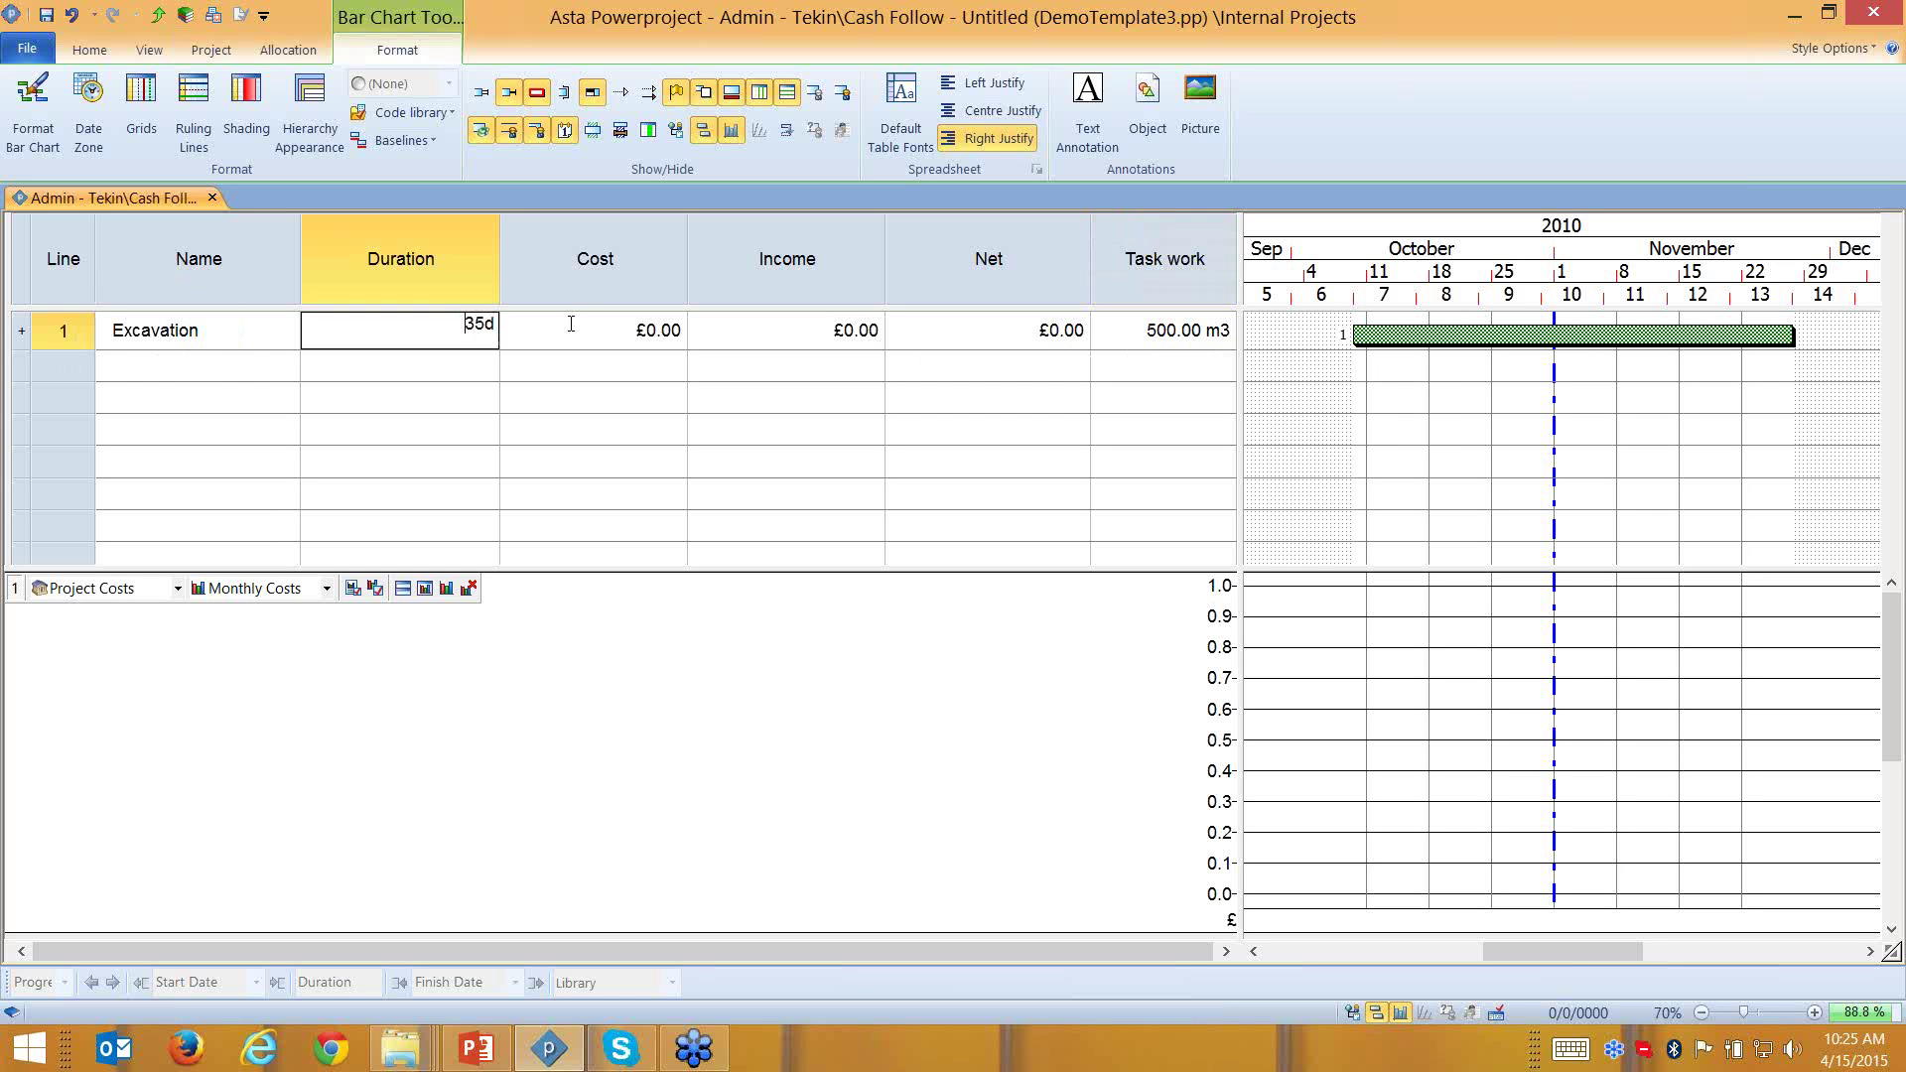
{"action": "type", "text": "20d"}
{"action": "key", "text": "Return"}
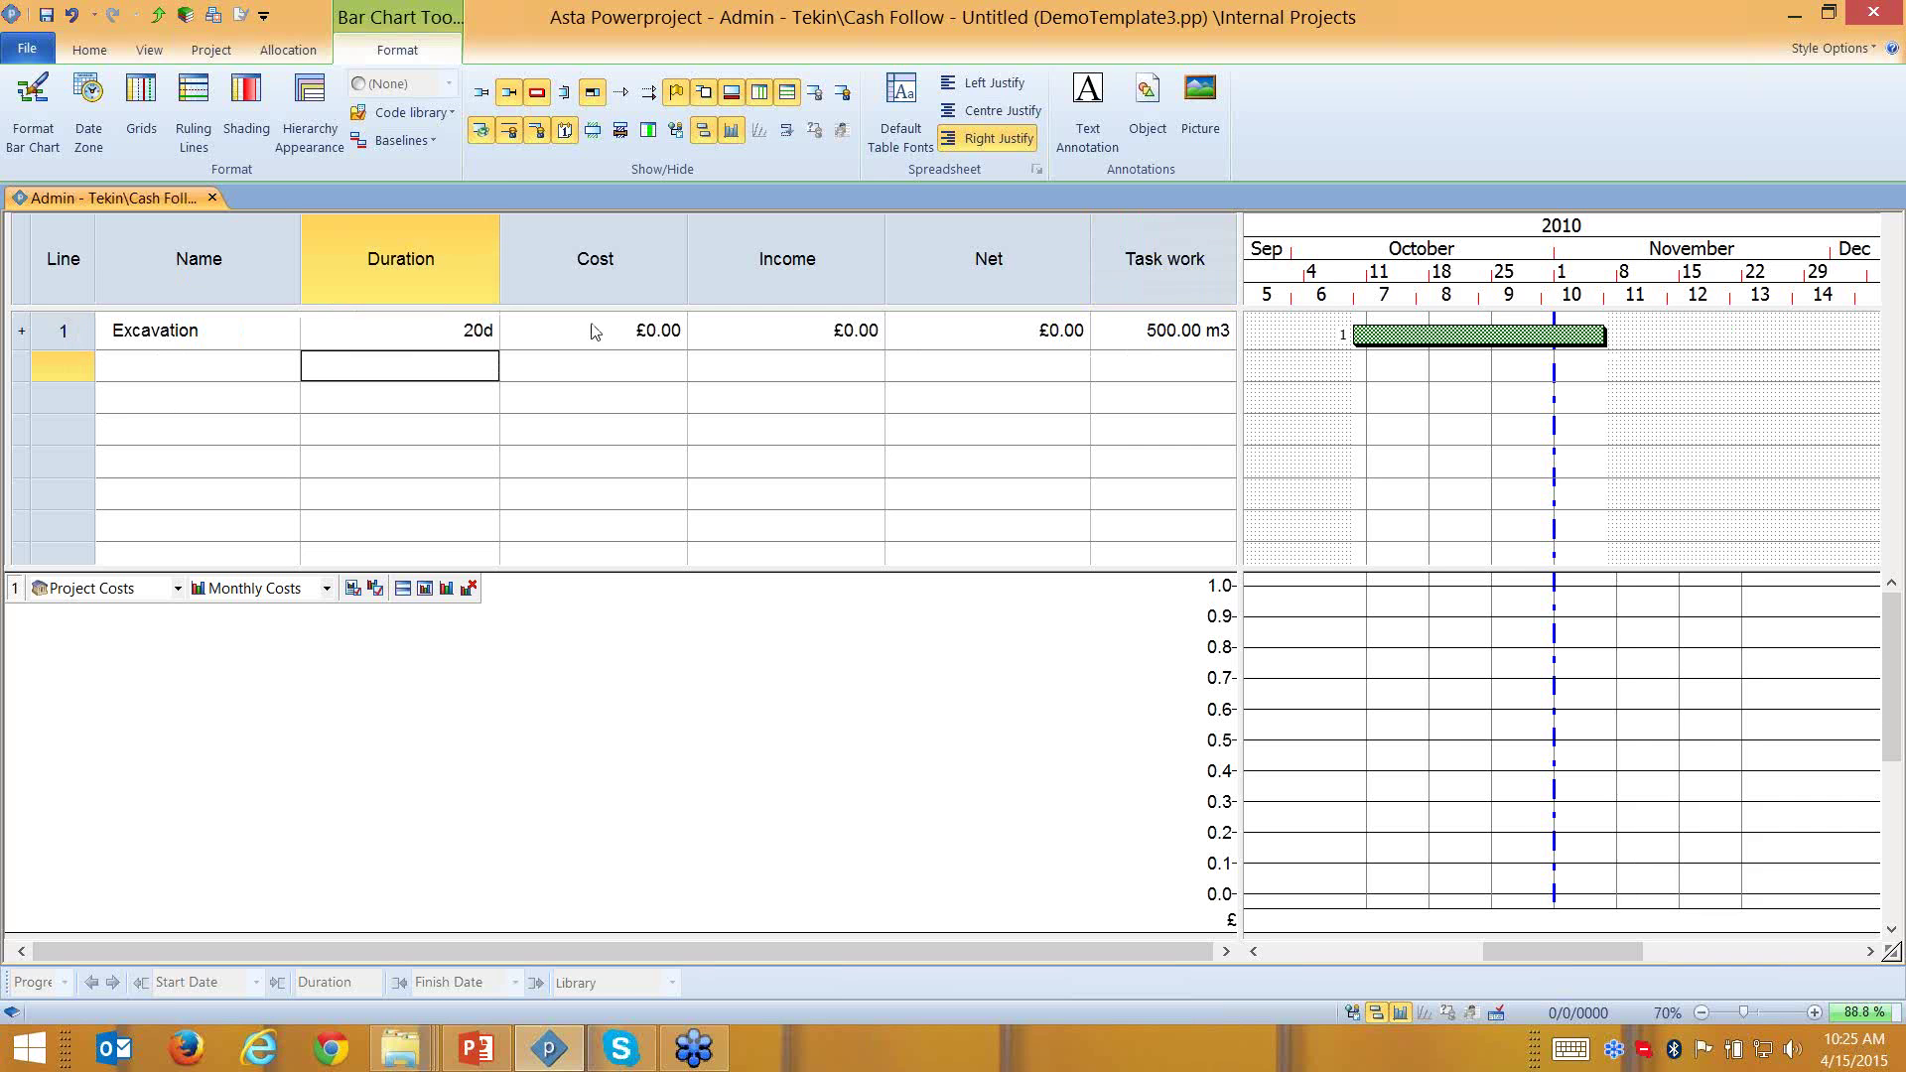
Set Excavation's cost to £1.00
{"action": "left_click_drag", "start_coordinate": [1594, 951], "coordinate": [1611, 951]}
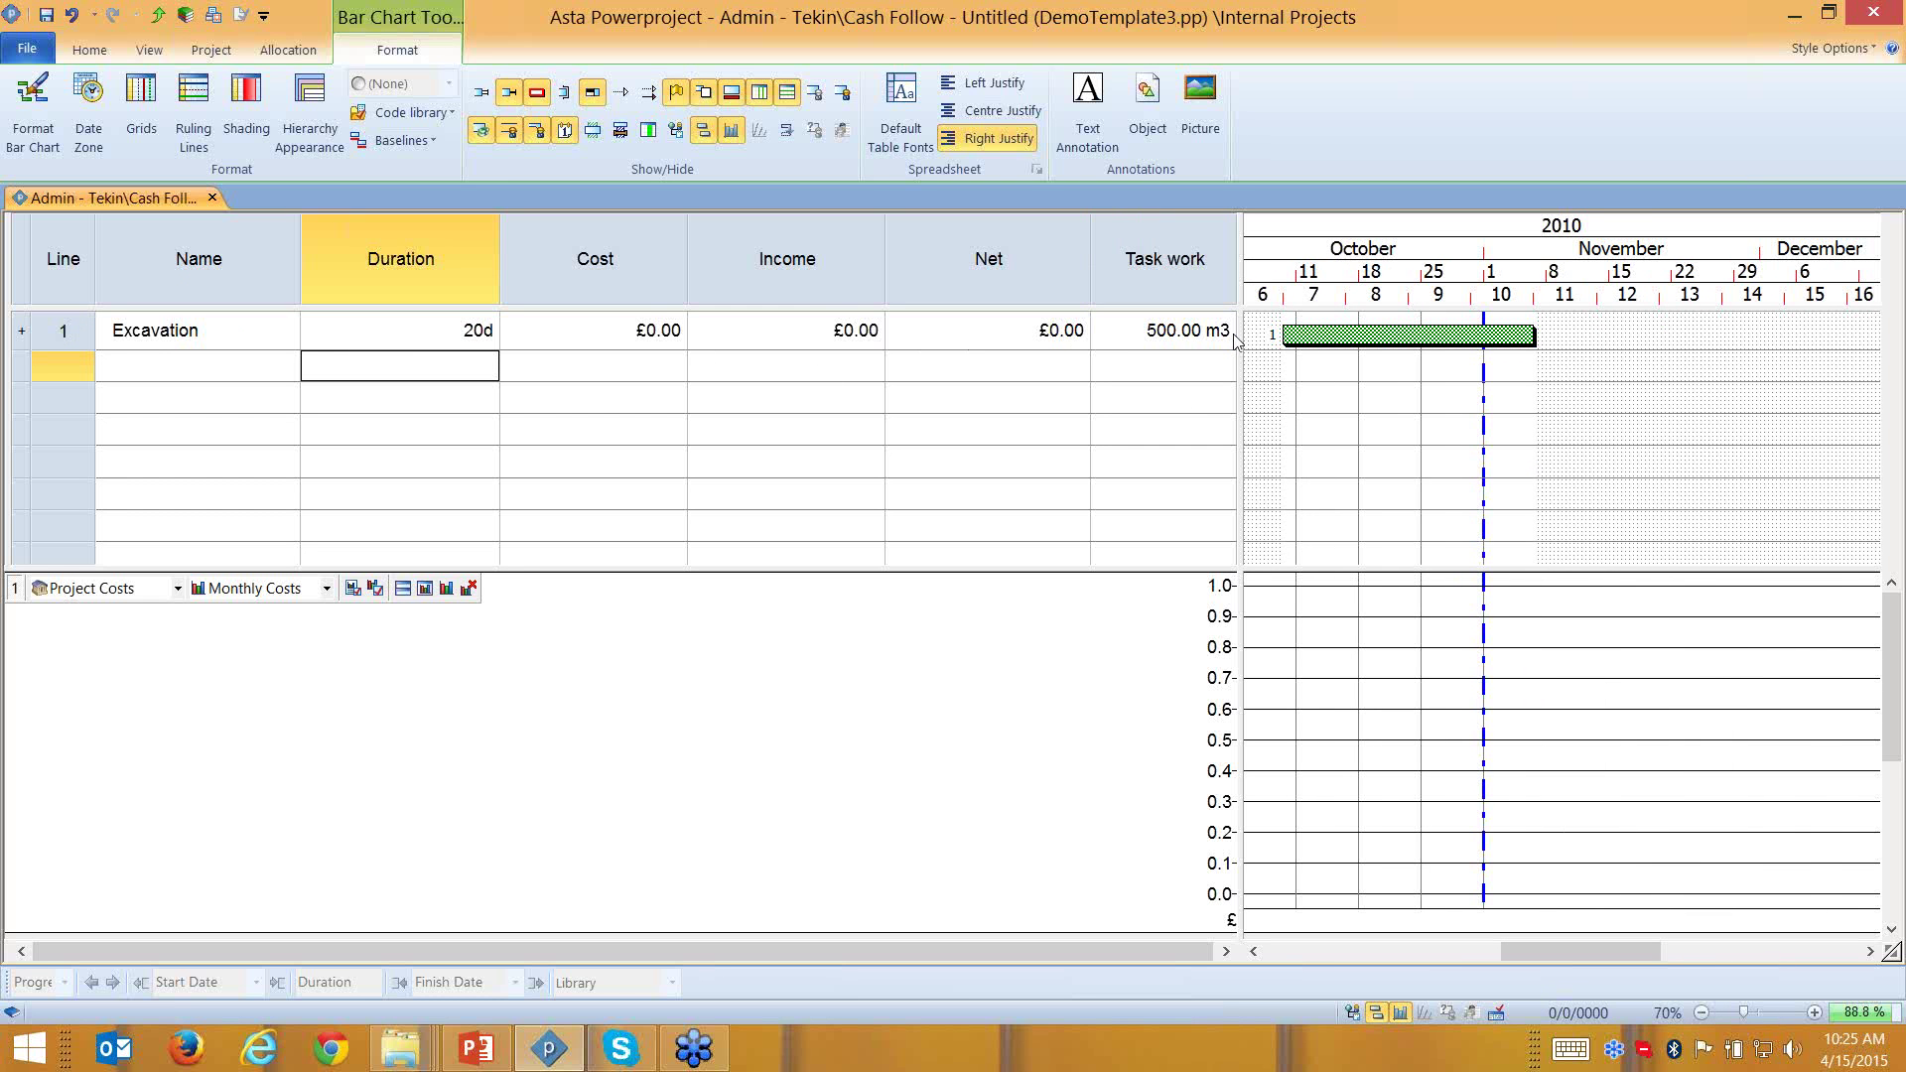
{"action": "left_click", "coordinate": [1181, 336]}
{"action": "left_click", "coordinate": [635, 338]}
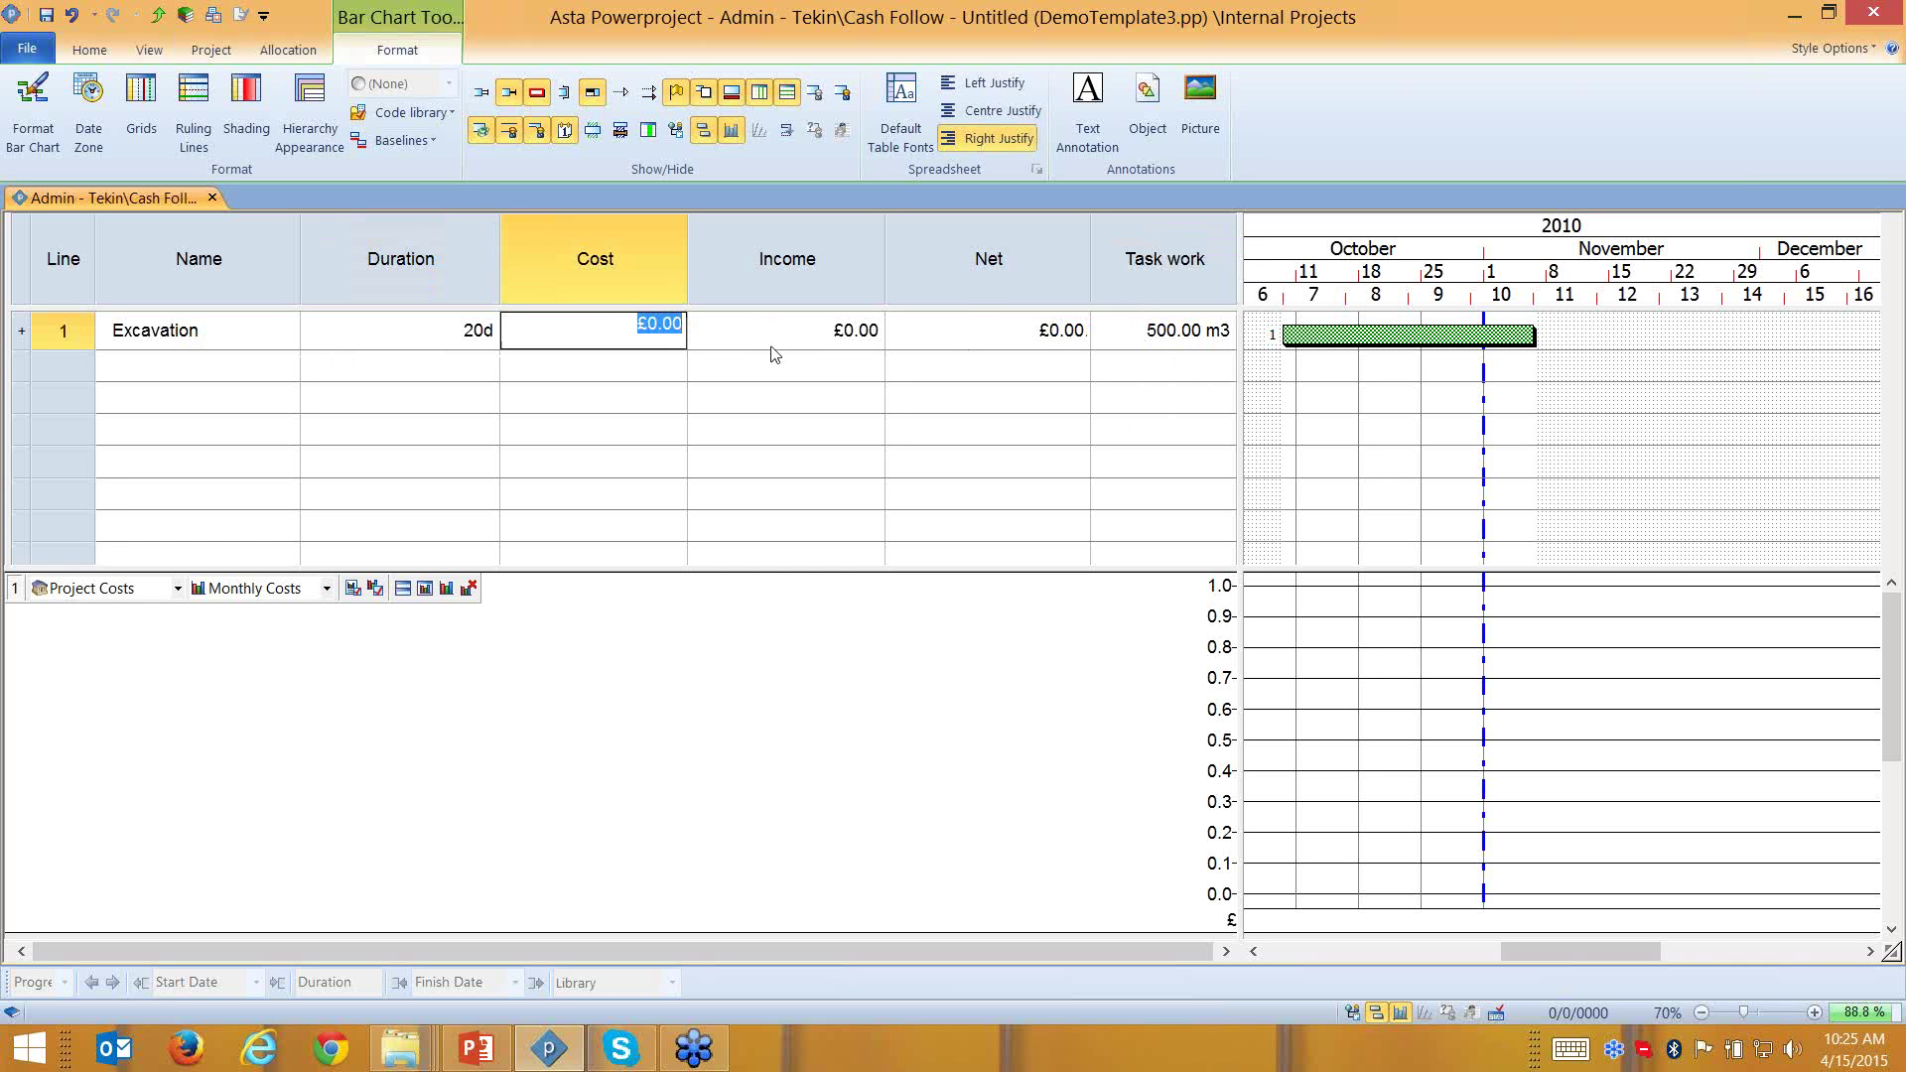
{"action": "type", "text": "1"}
{"action": "left_click", "coordinate": [1286, 424]}
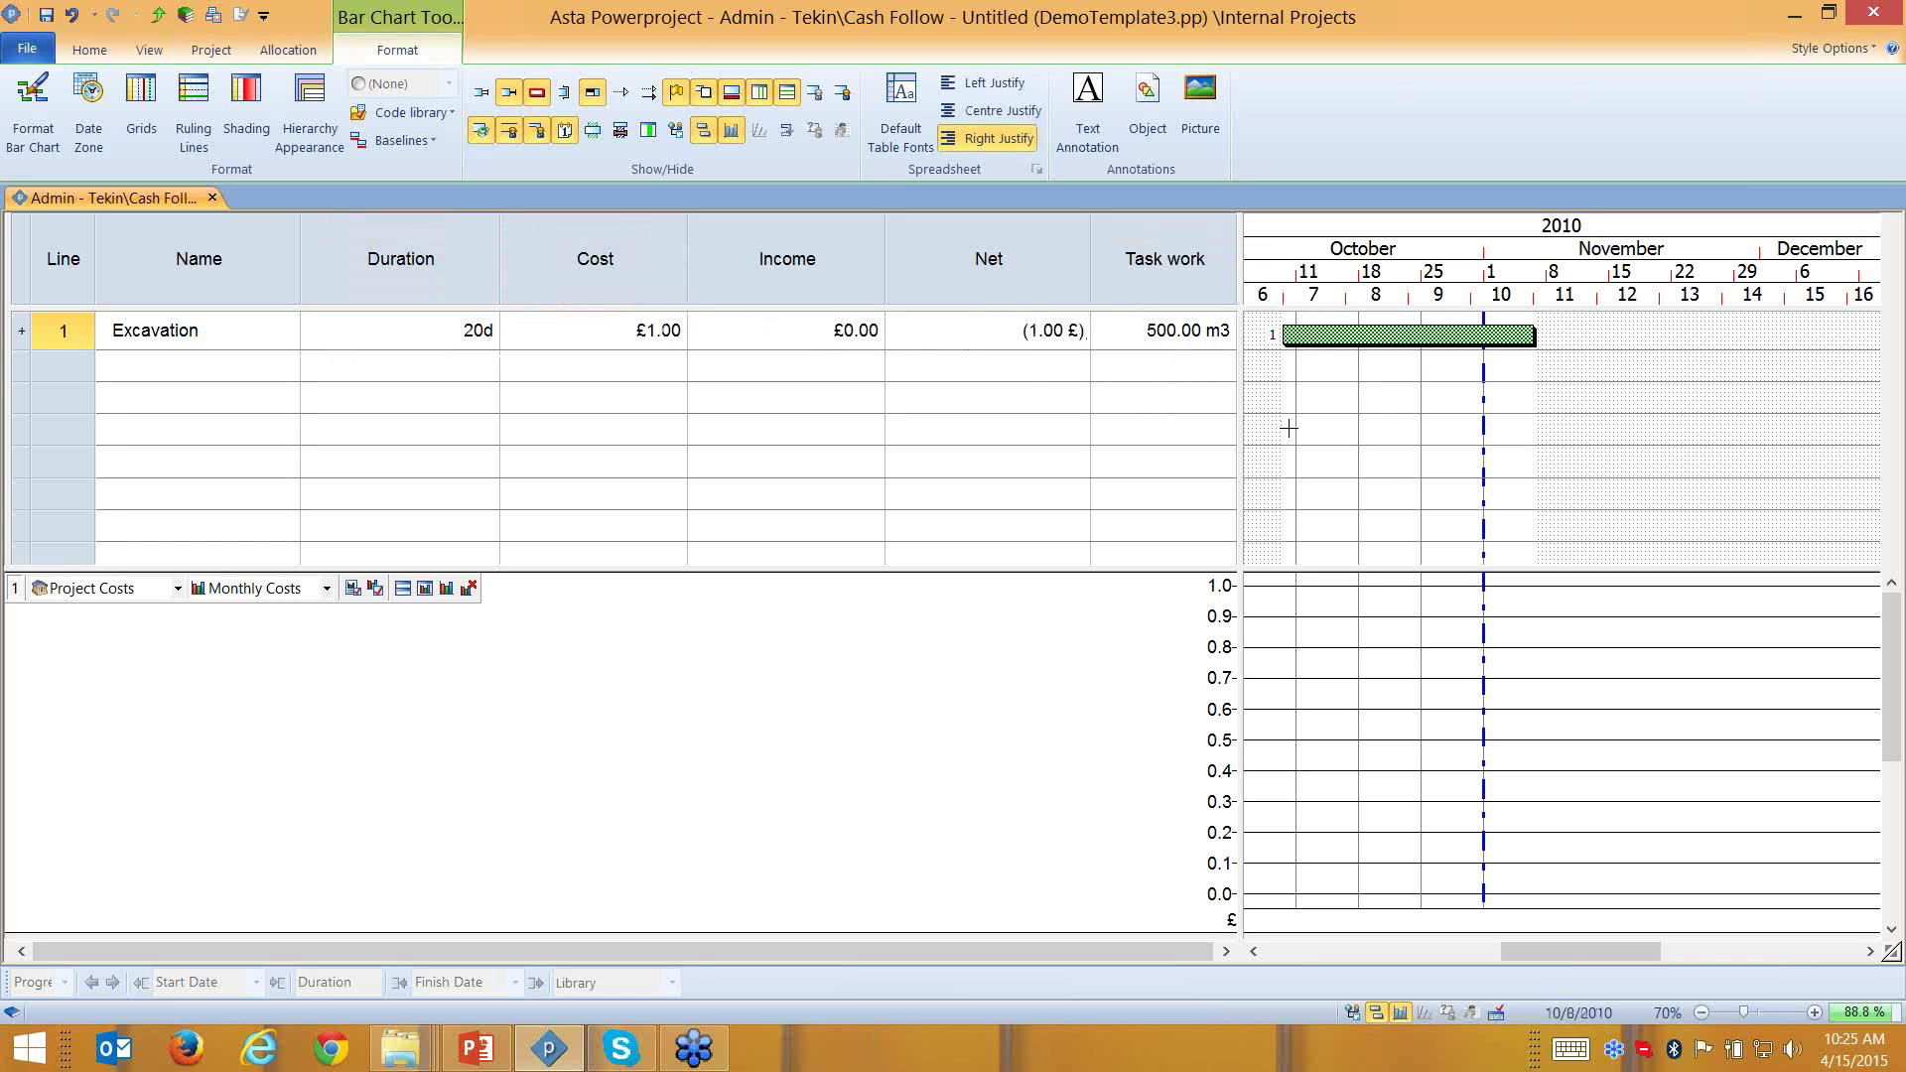
Make Excavation's Project Costs allocation Task Work Based with a cost of £10 per m3
{"action": "double_click", "coordinate": [1370, 363]}
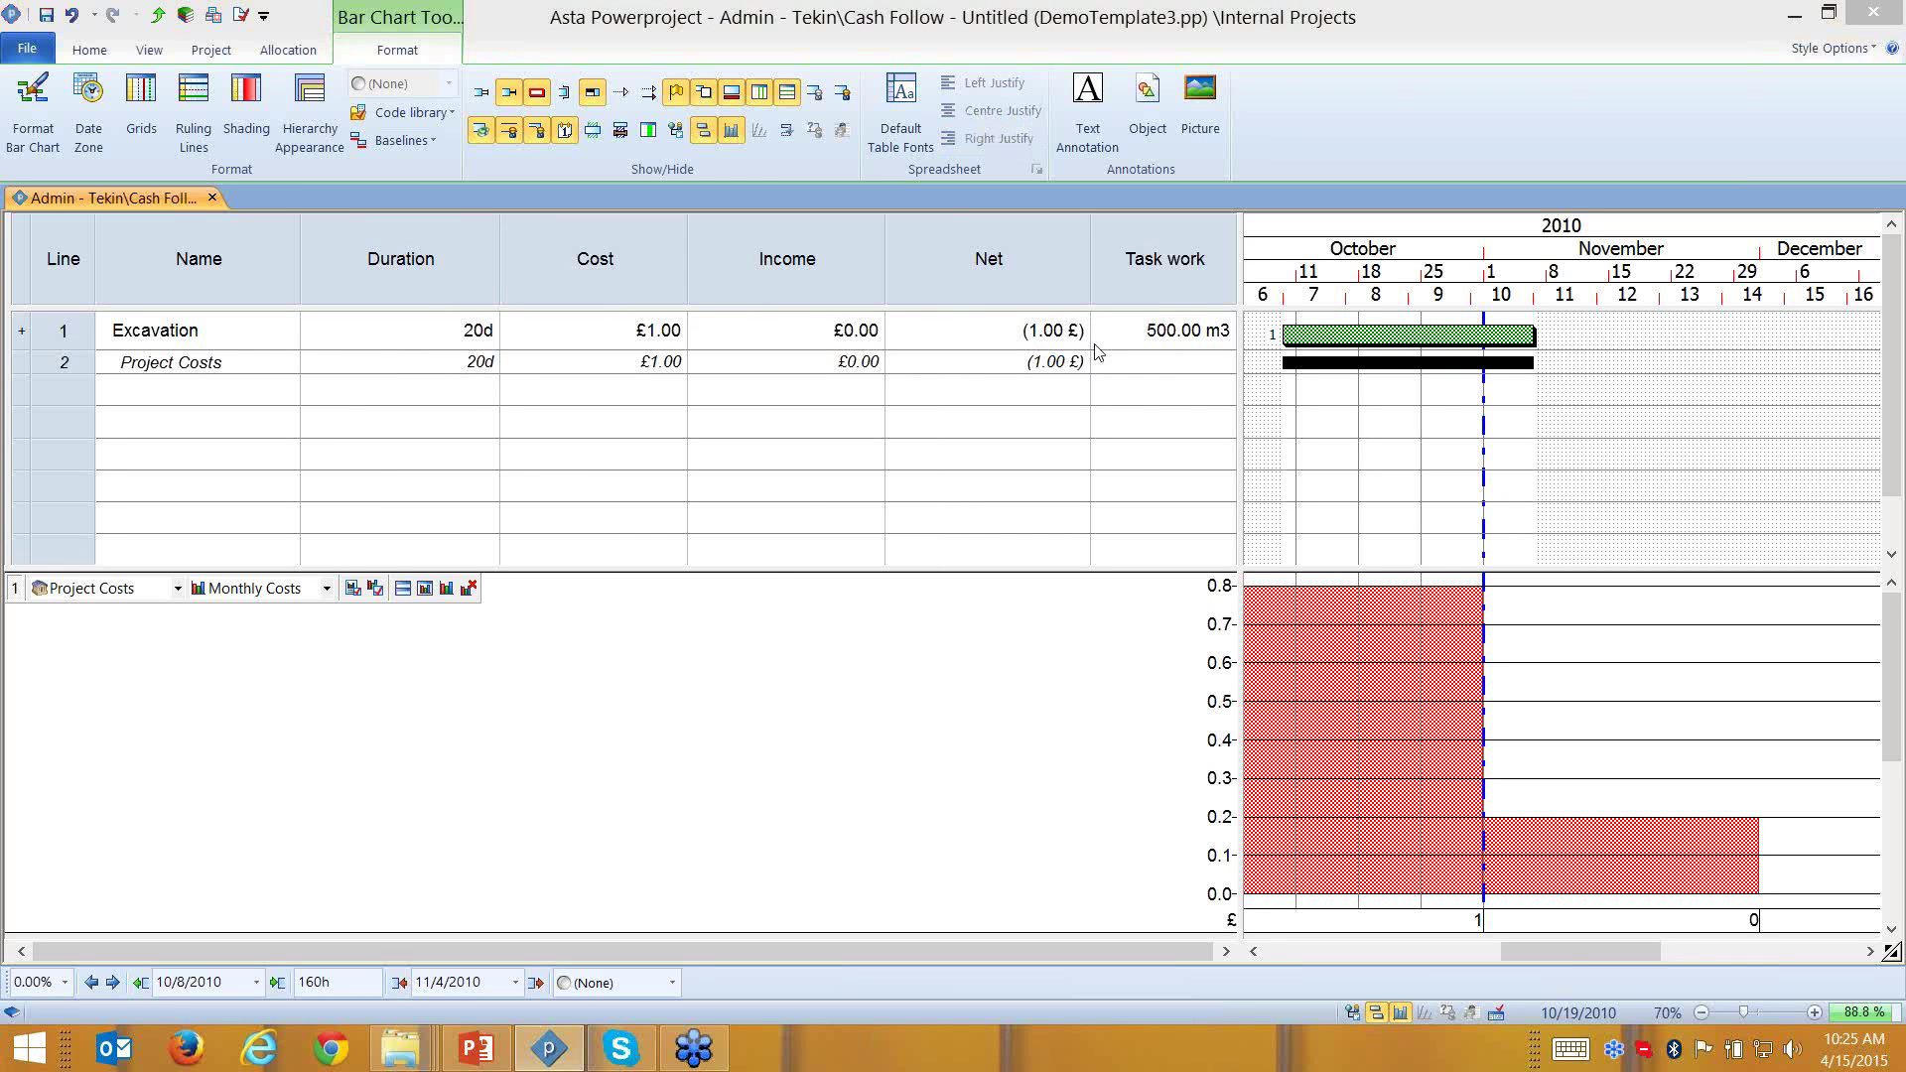
{"action": "left_click", "coordinate": [589, 331]}
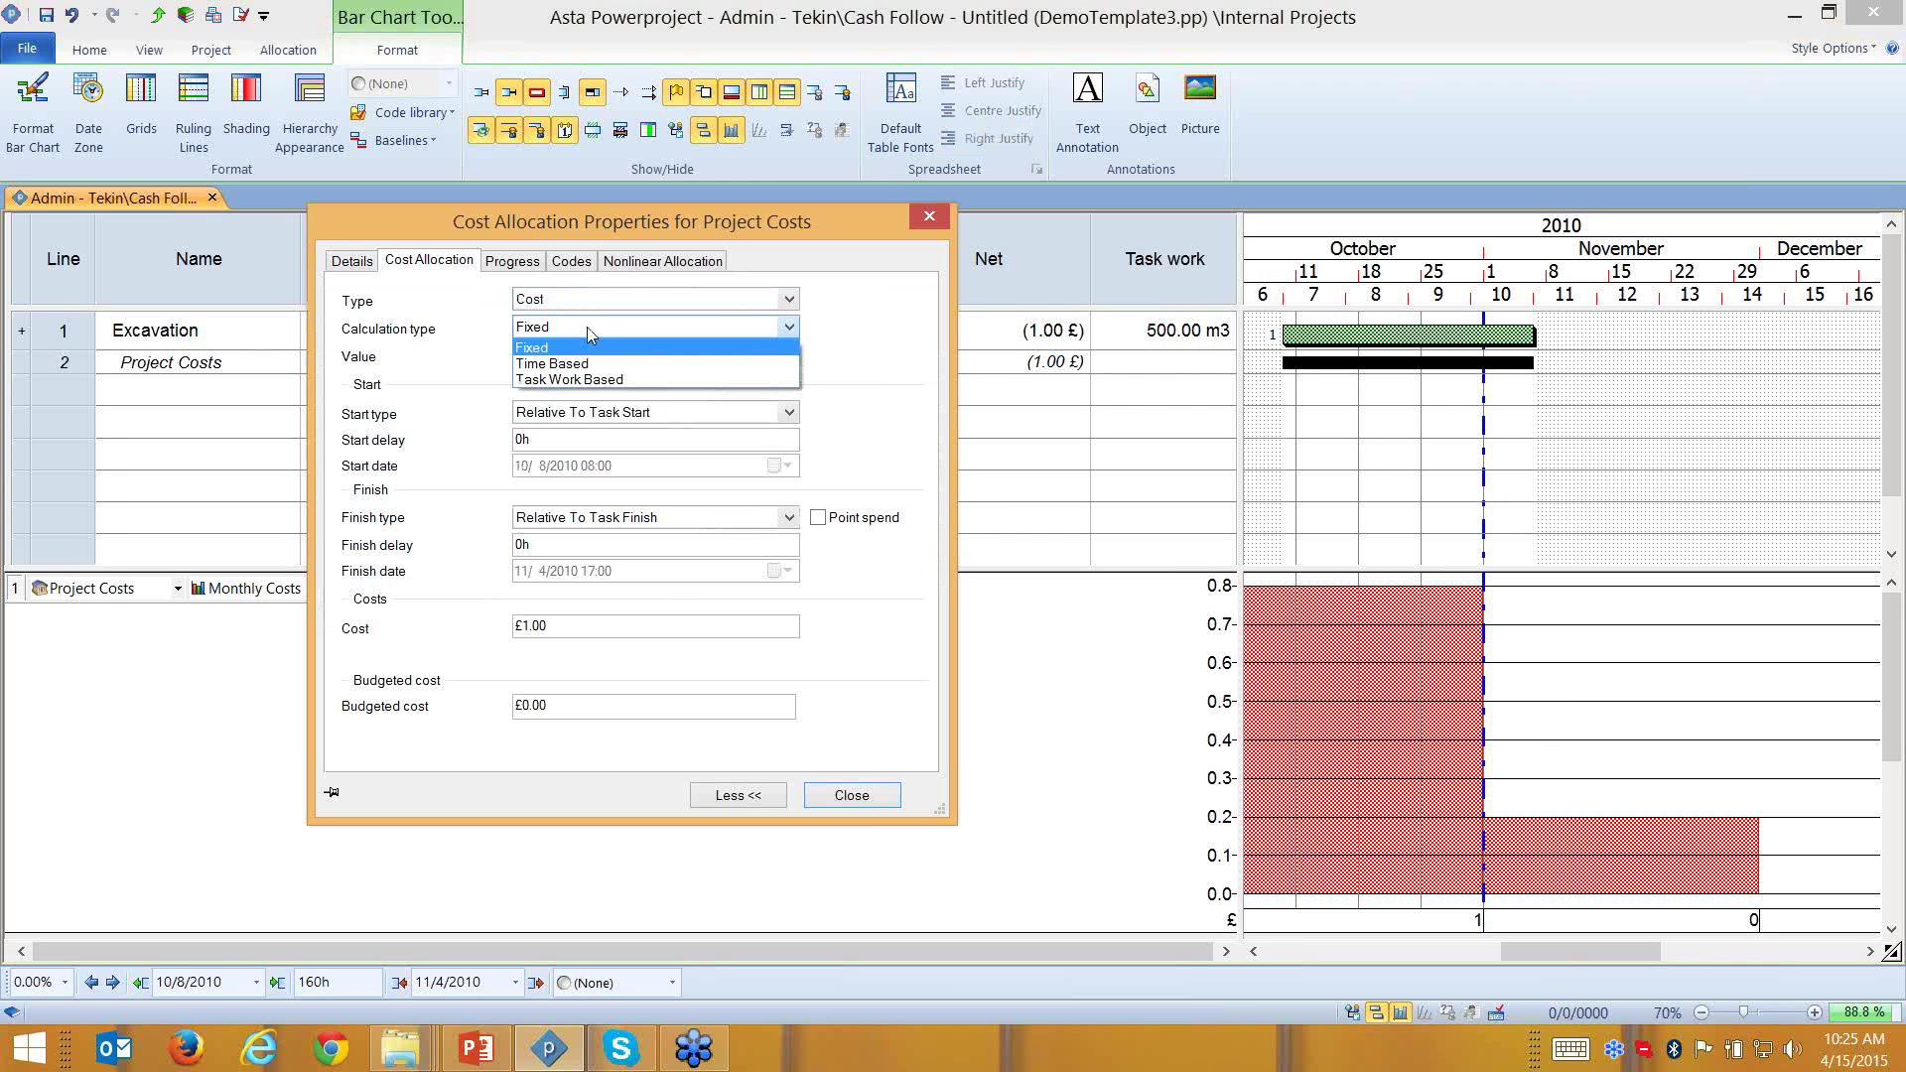
{"action": "left_click", "coordinate": [571, 381]}
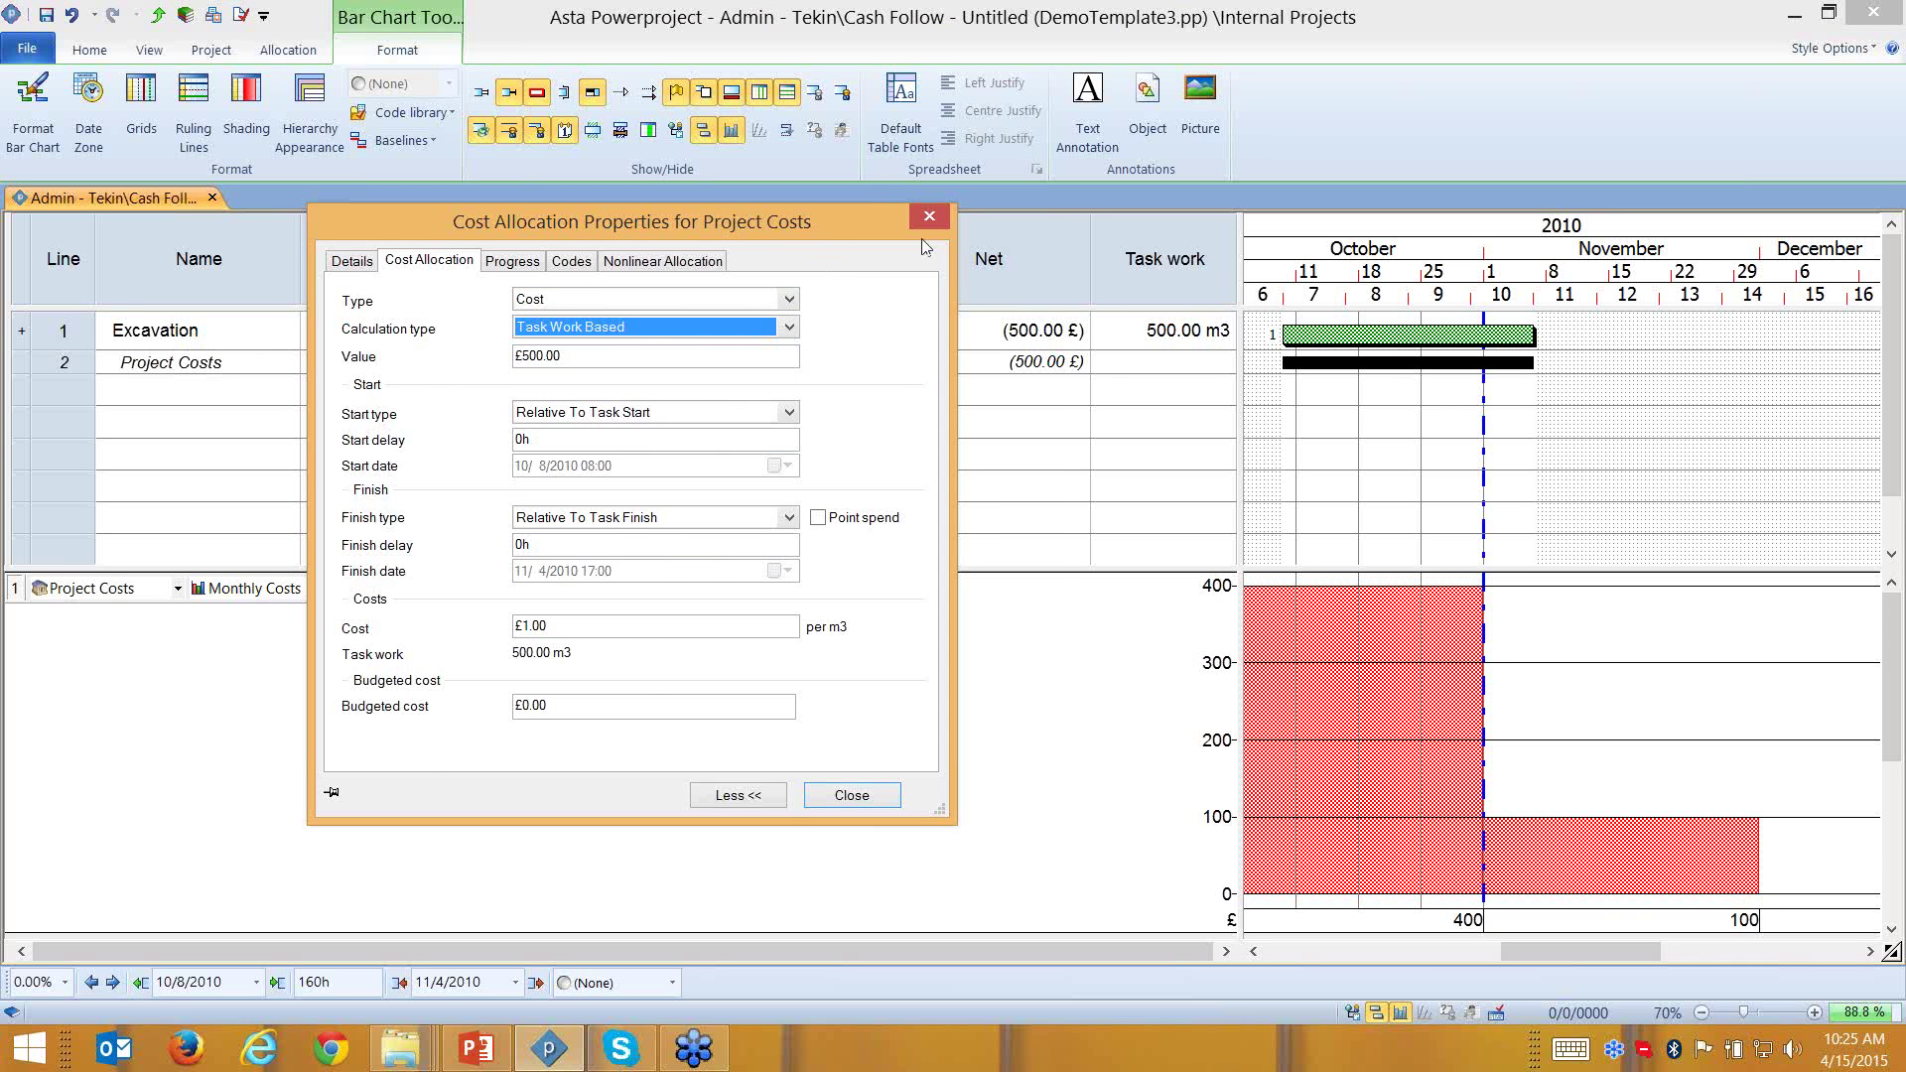
{"action": "left_click_drag", "start_coordinate": [819, 226], "coordinate": [960, 235]}
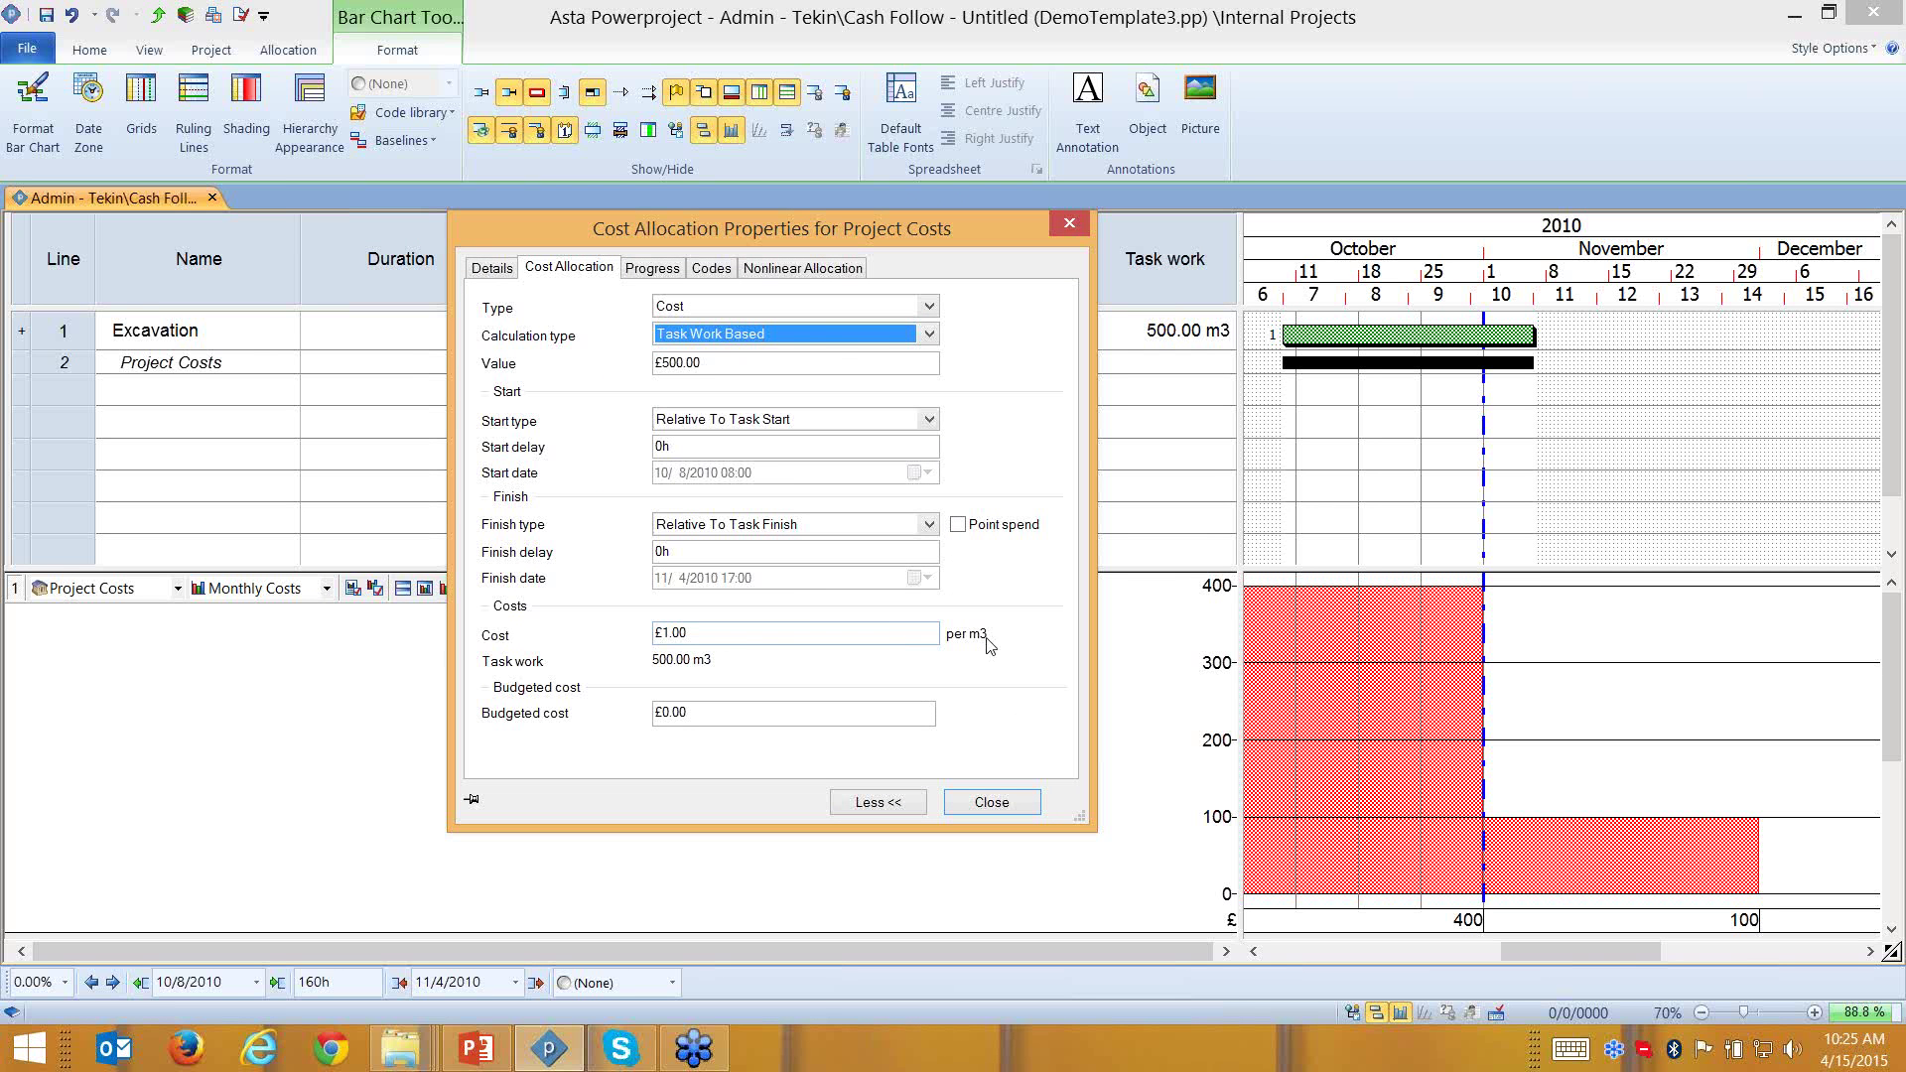
{"action": "left_click", "coordinate": [693, 631]}
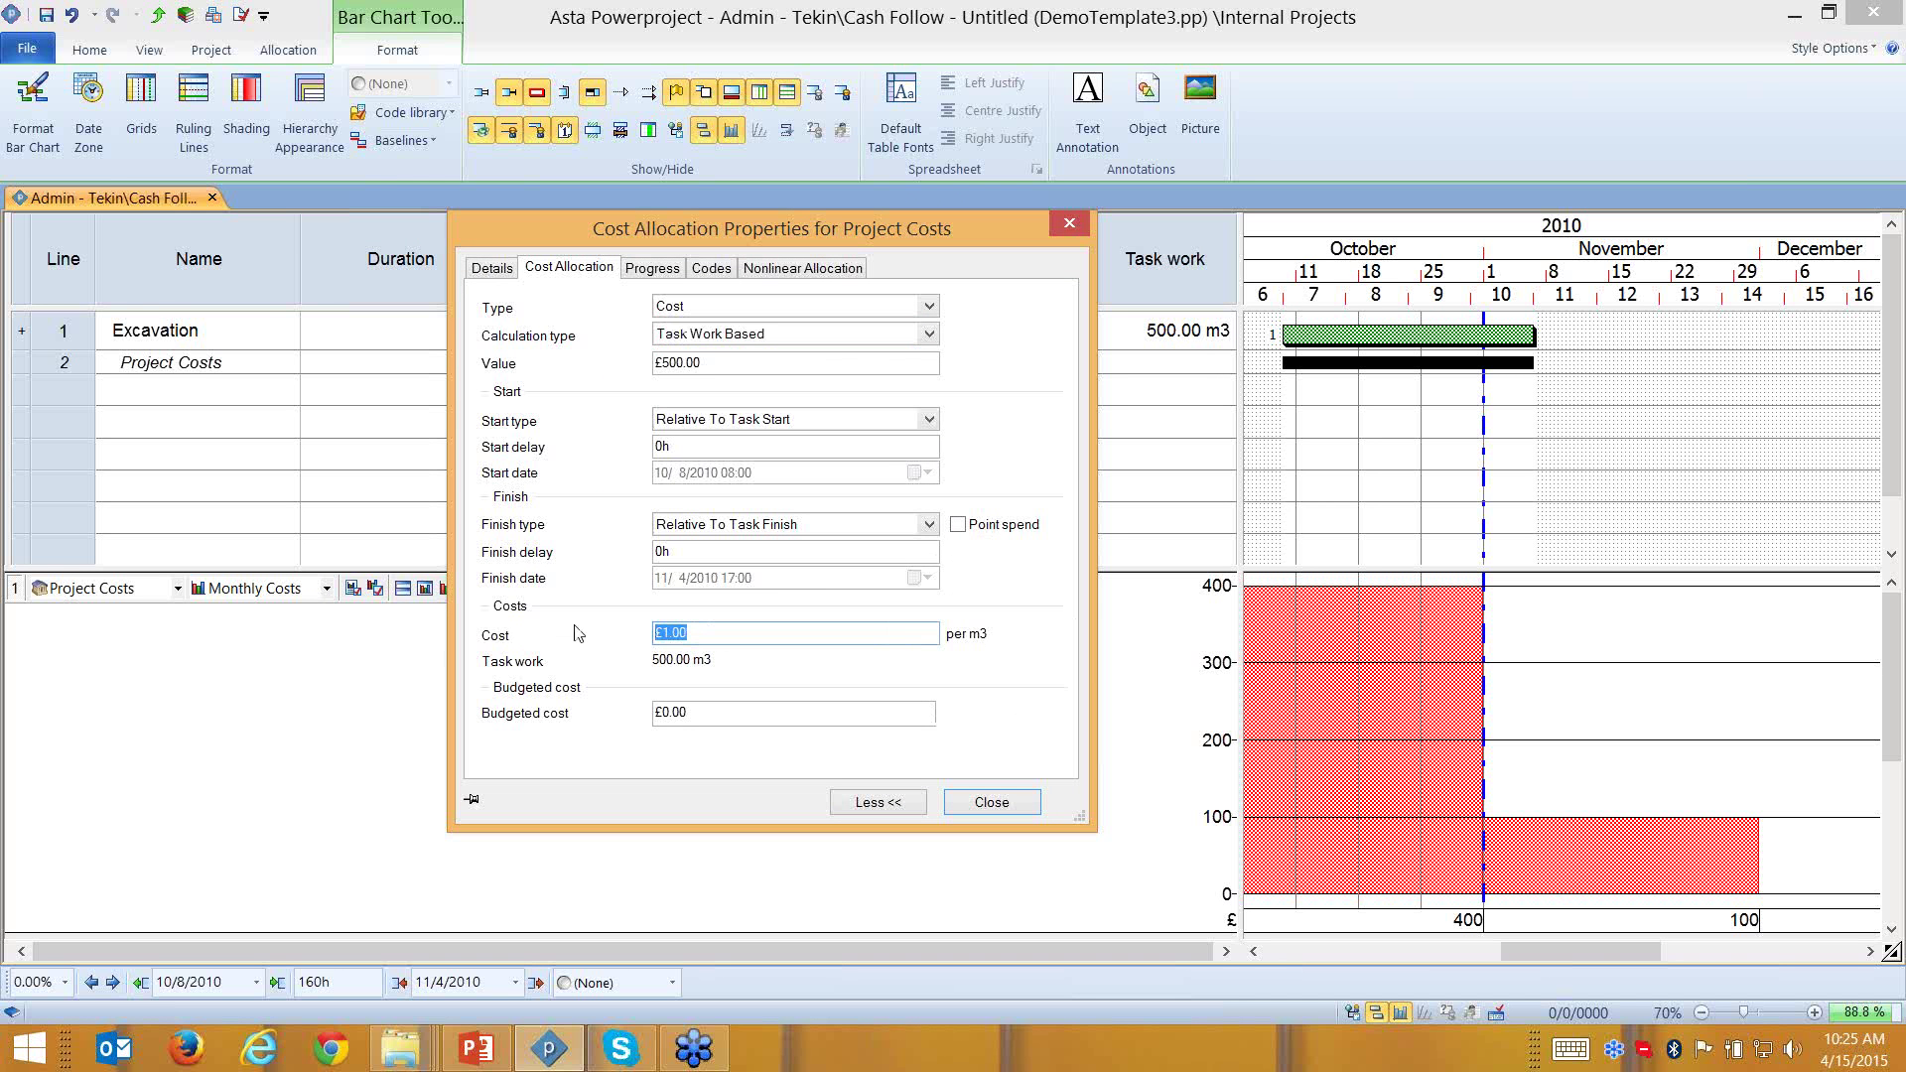
{"action": "type", "text": "10"}
{"action": "left_click", "coordinate": [992, 802]}
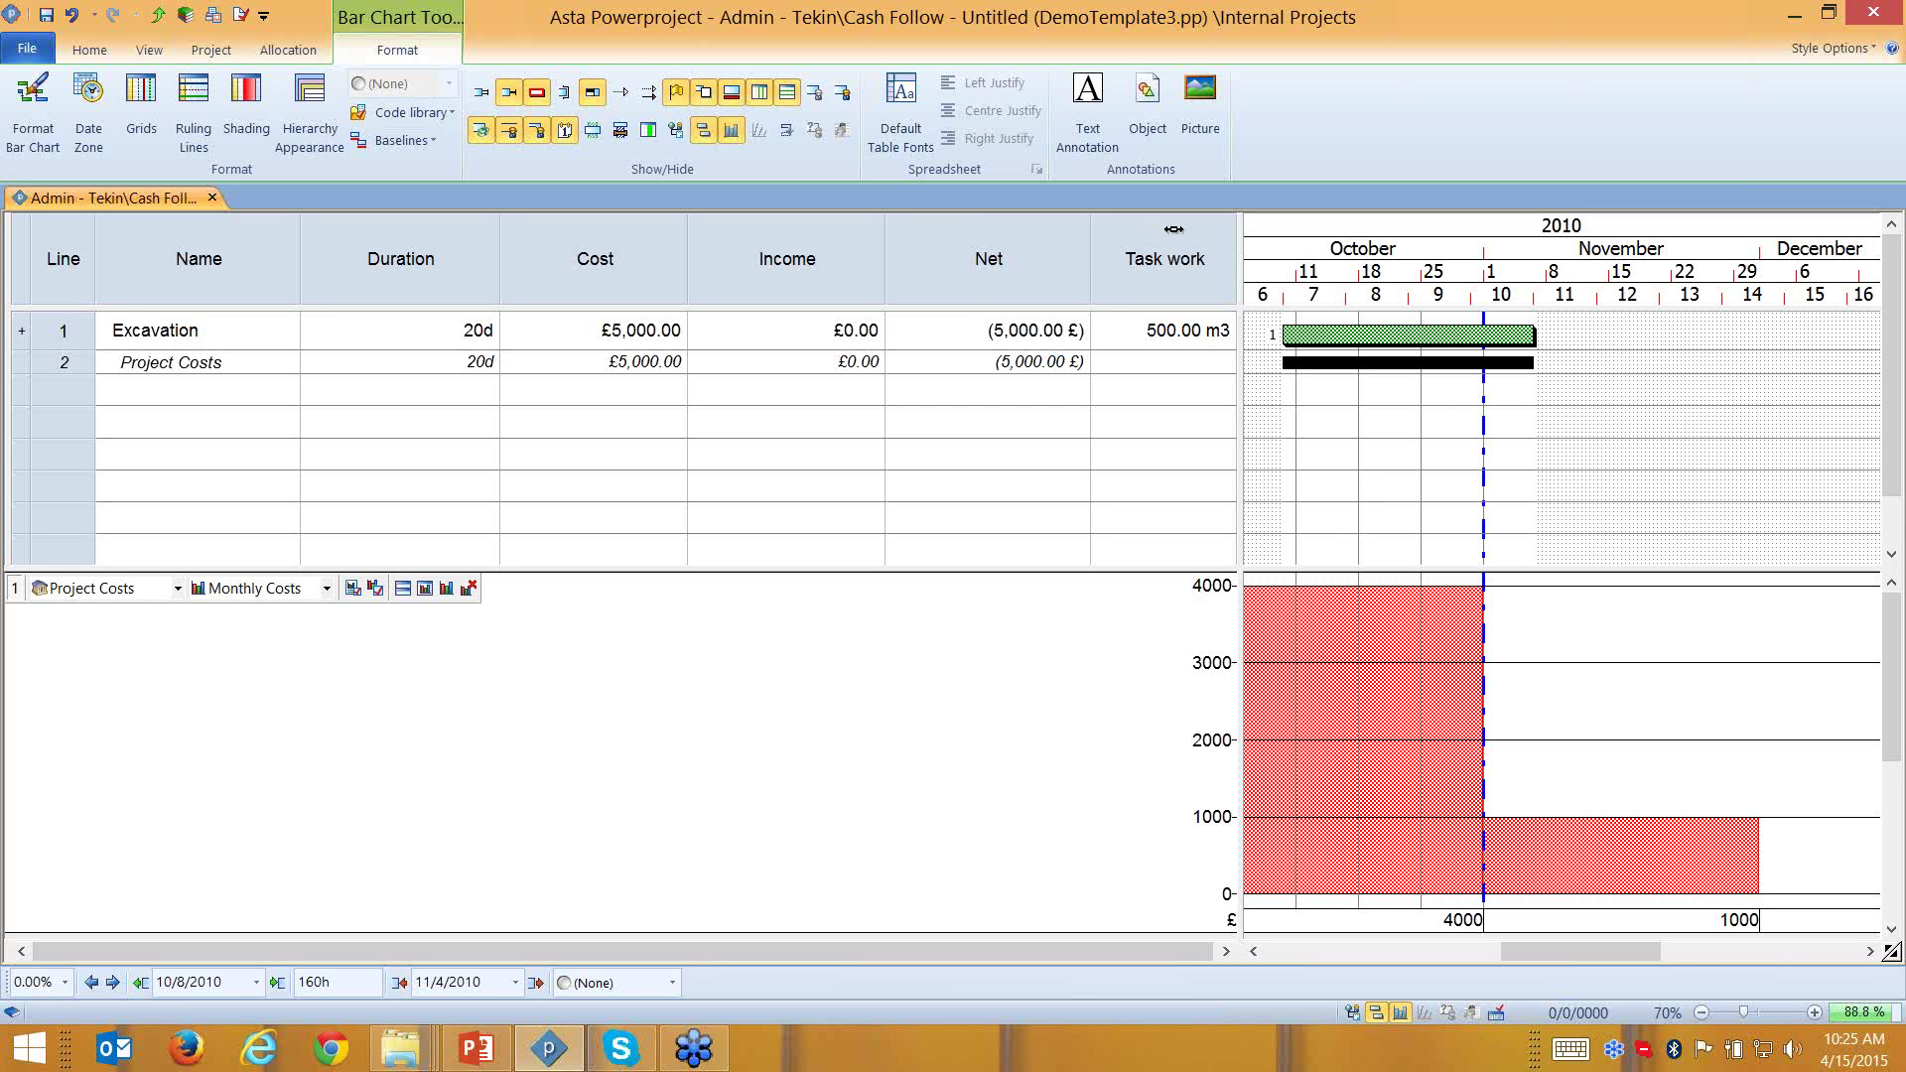
Place the Task work column directly after Cost and narrow the spreadsheet area to end there
{"action": "left_click_drag", "start_coordinate": [1175, 230], "coordinate": [759, 238]}
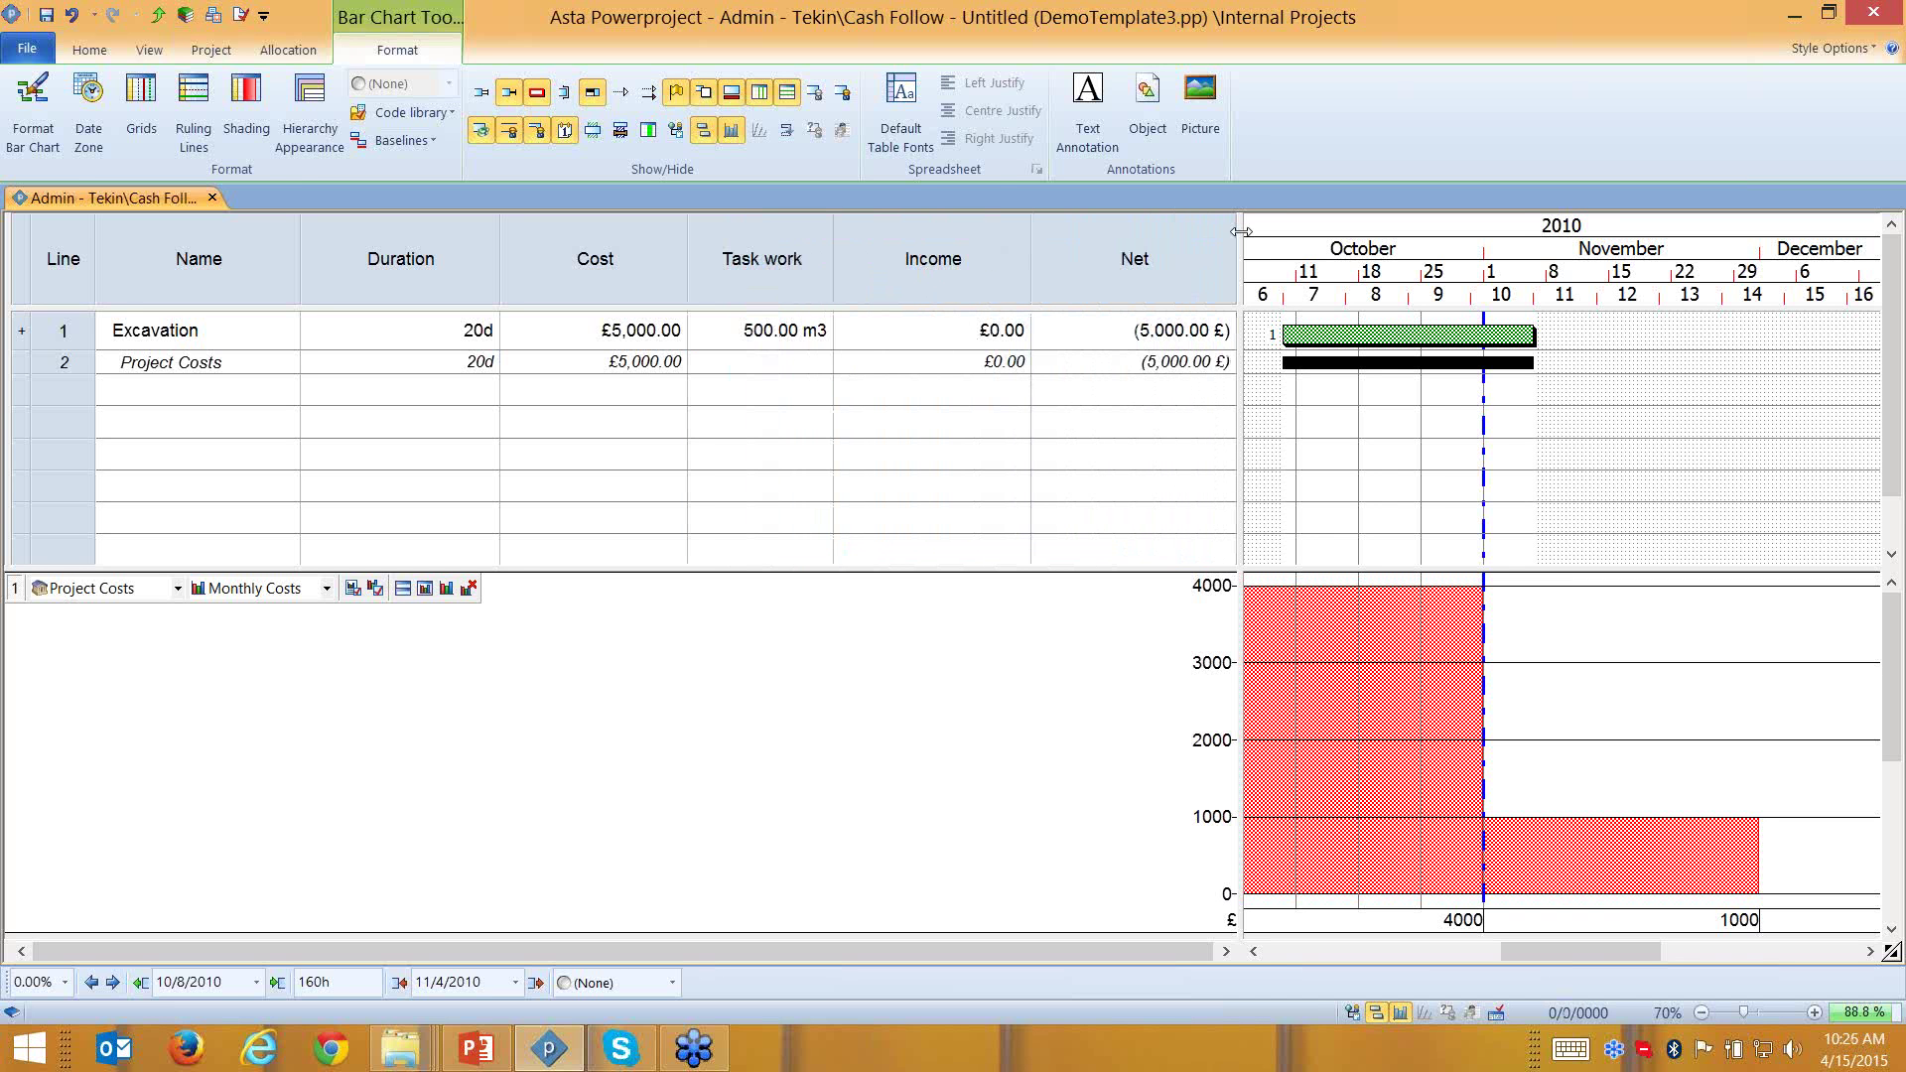
{"action": "left_click_drag", "start_coordinate": [1241, 234], "coordinate": [849, 260]}
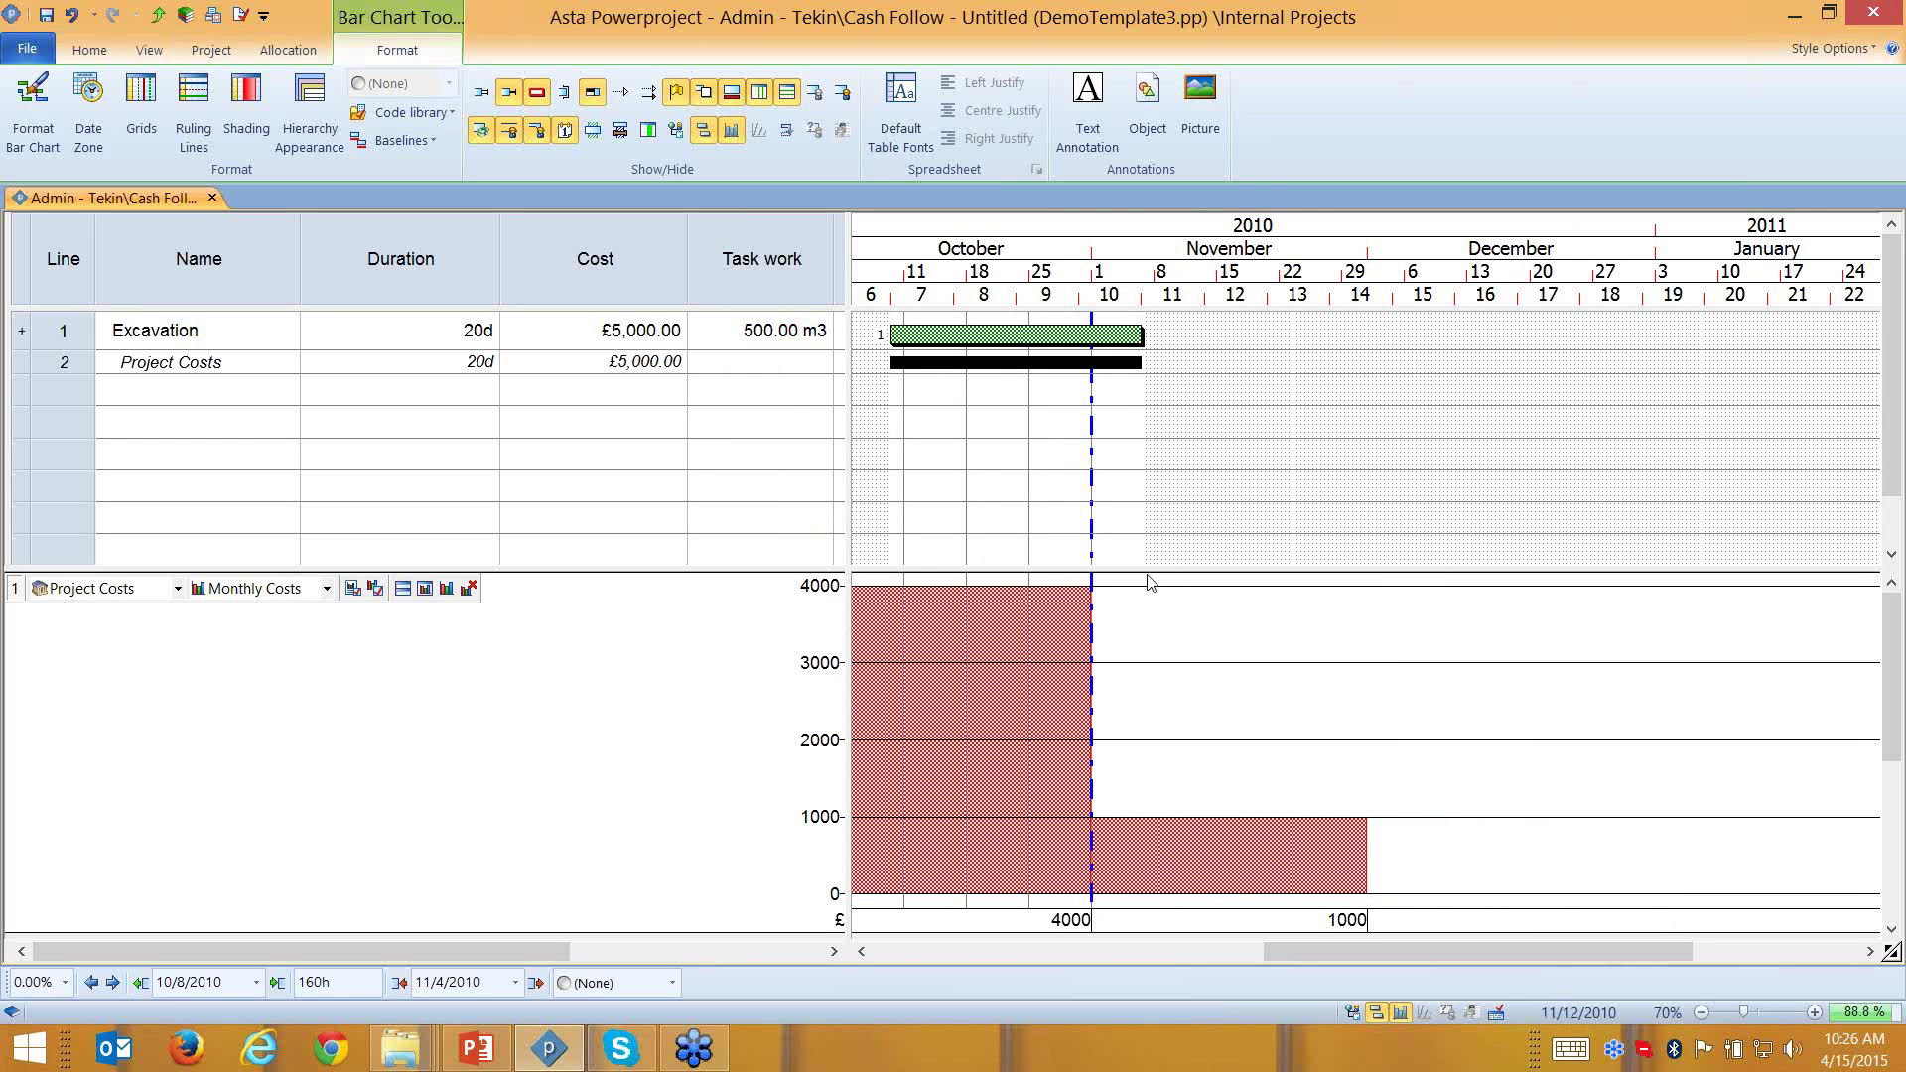
Set Excavation's task work to 550 m3 and check the Cost column
{"action": "left_click", "coordinate": [761, 333]}
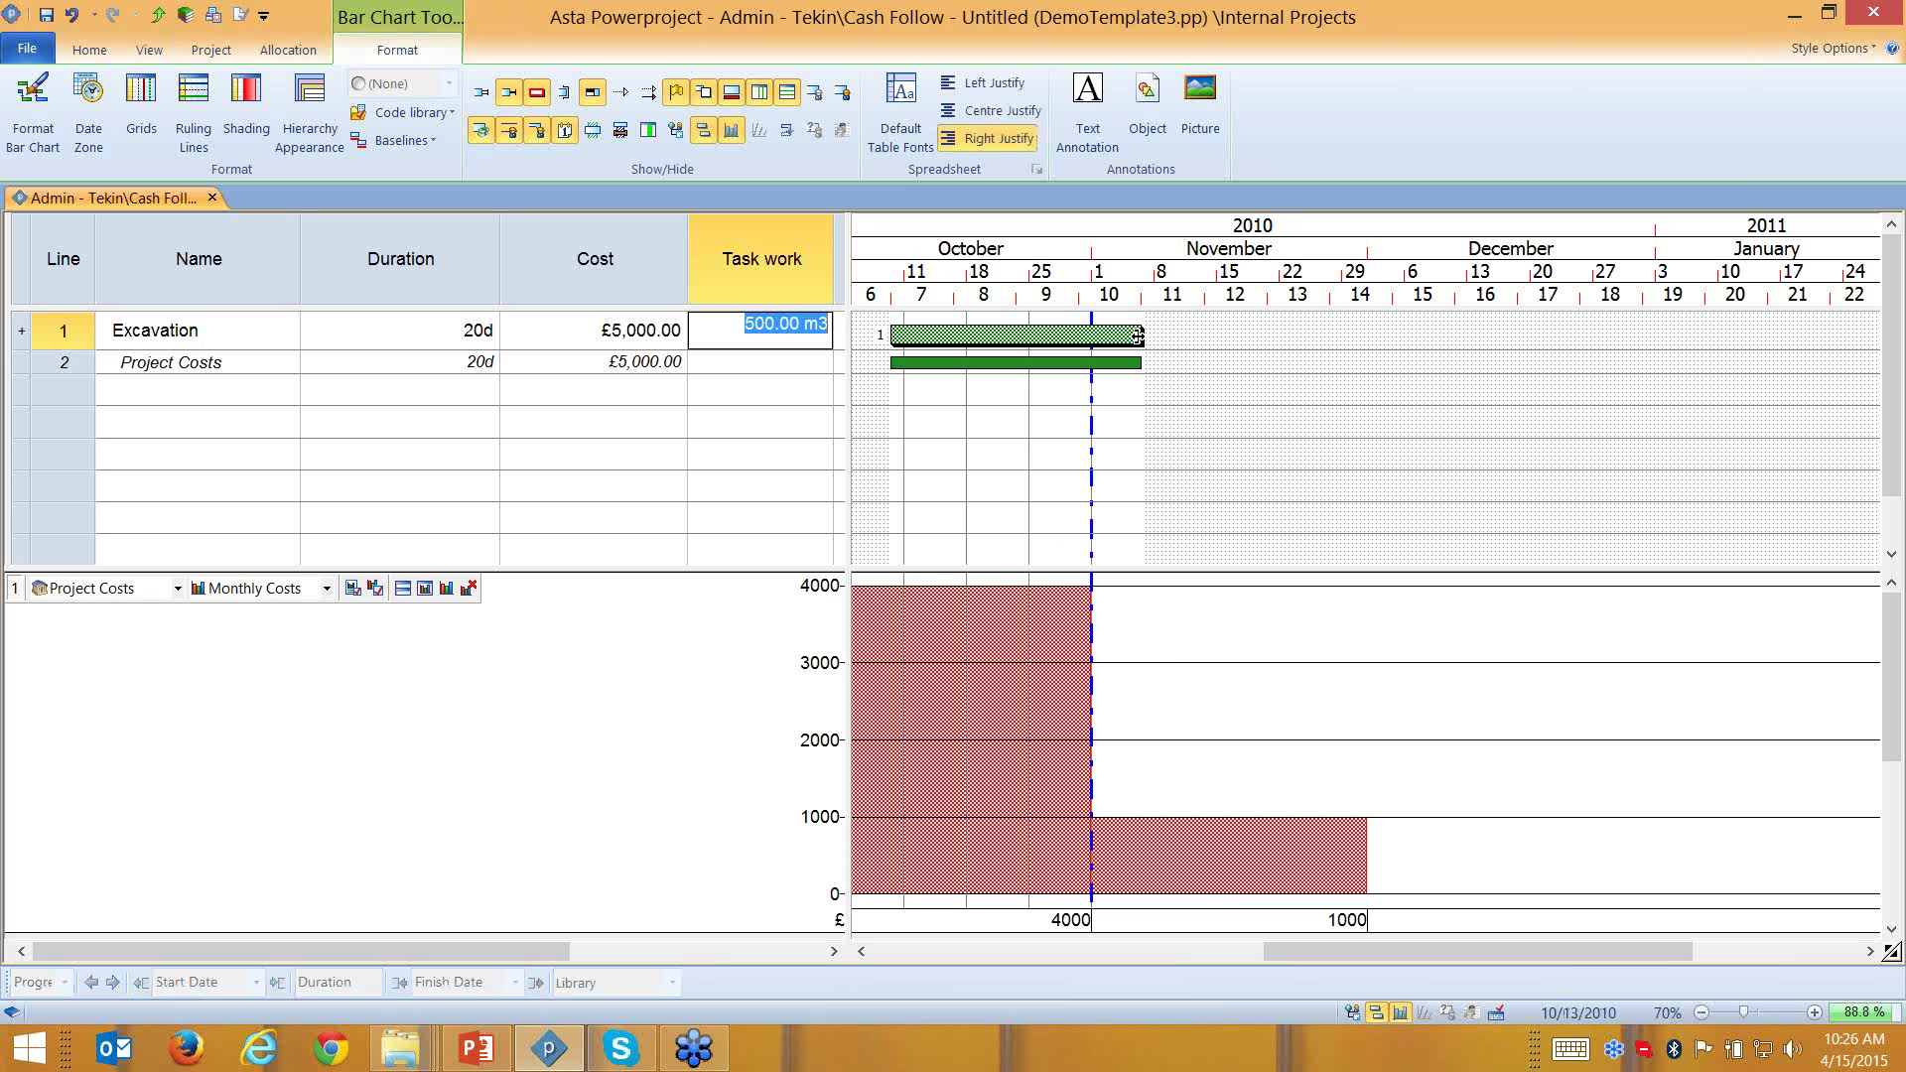
{"action": "type", "text": "55"}
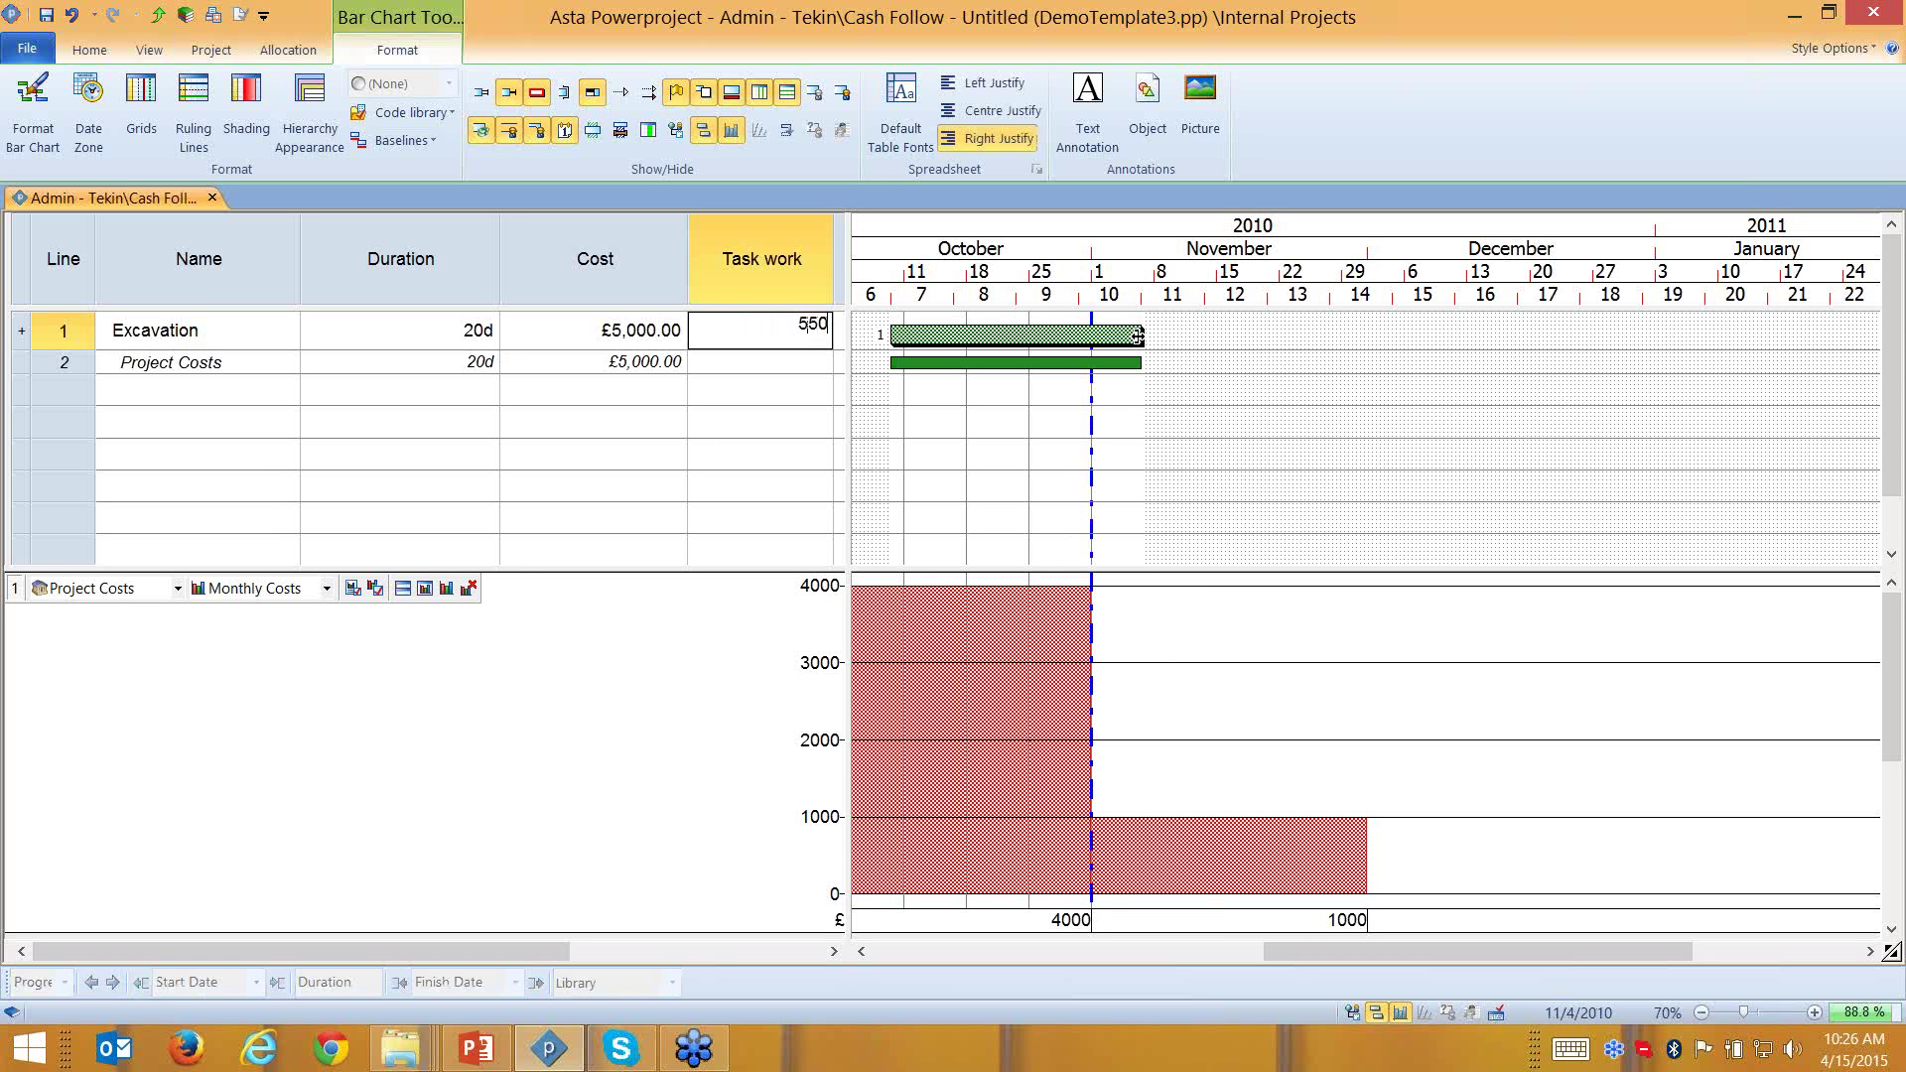
{"action": "type", "text": "0"}
{"action": "key", "text": "Return"}
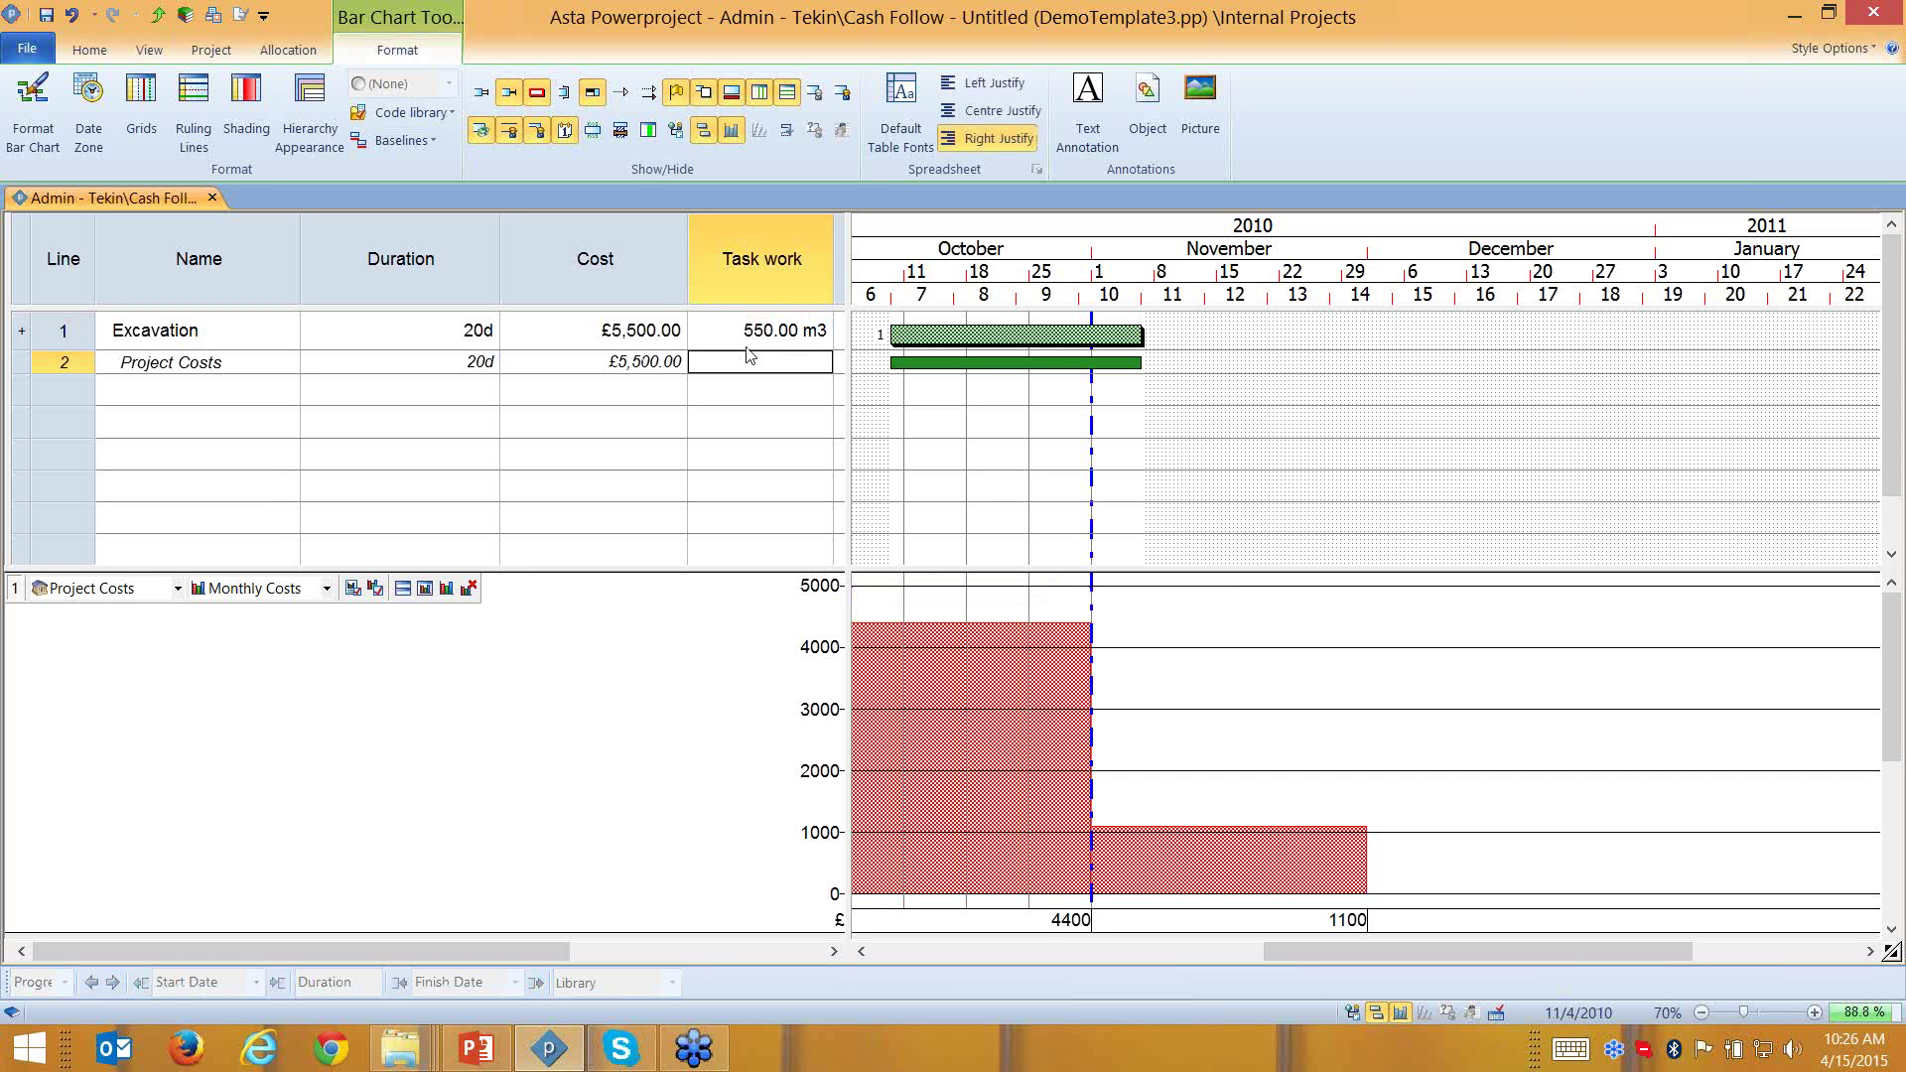
{"action": "left_click", "coordinate": [563, 236]}
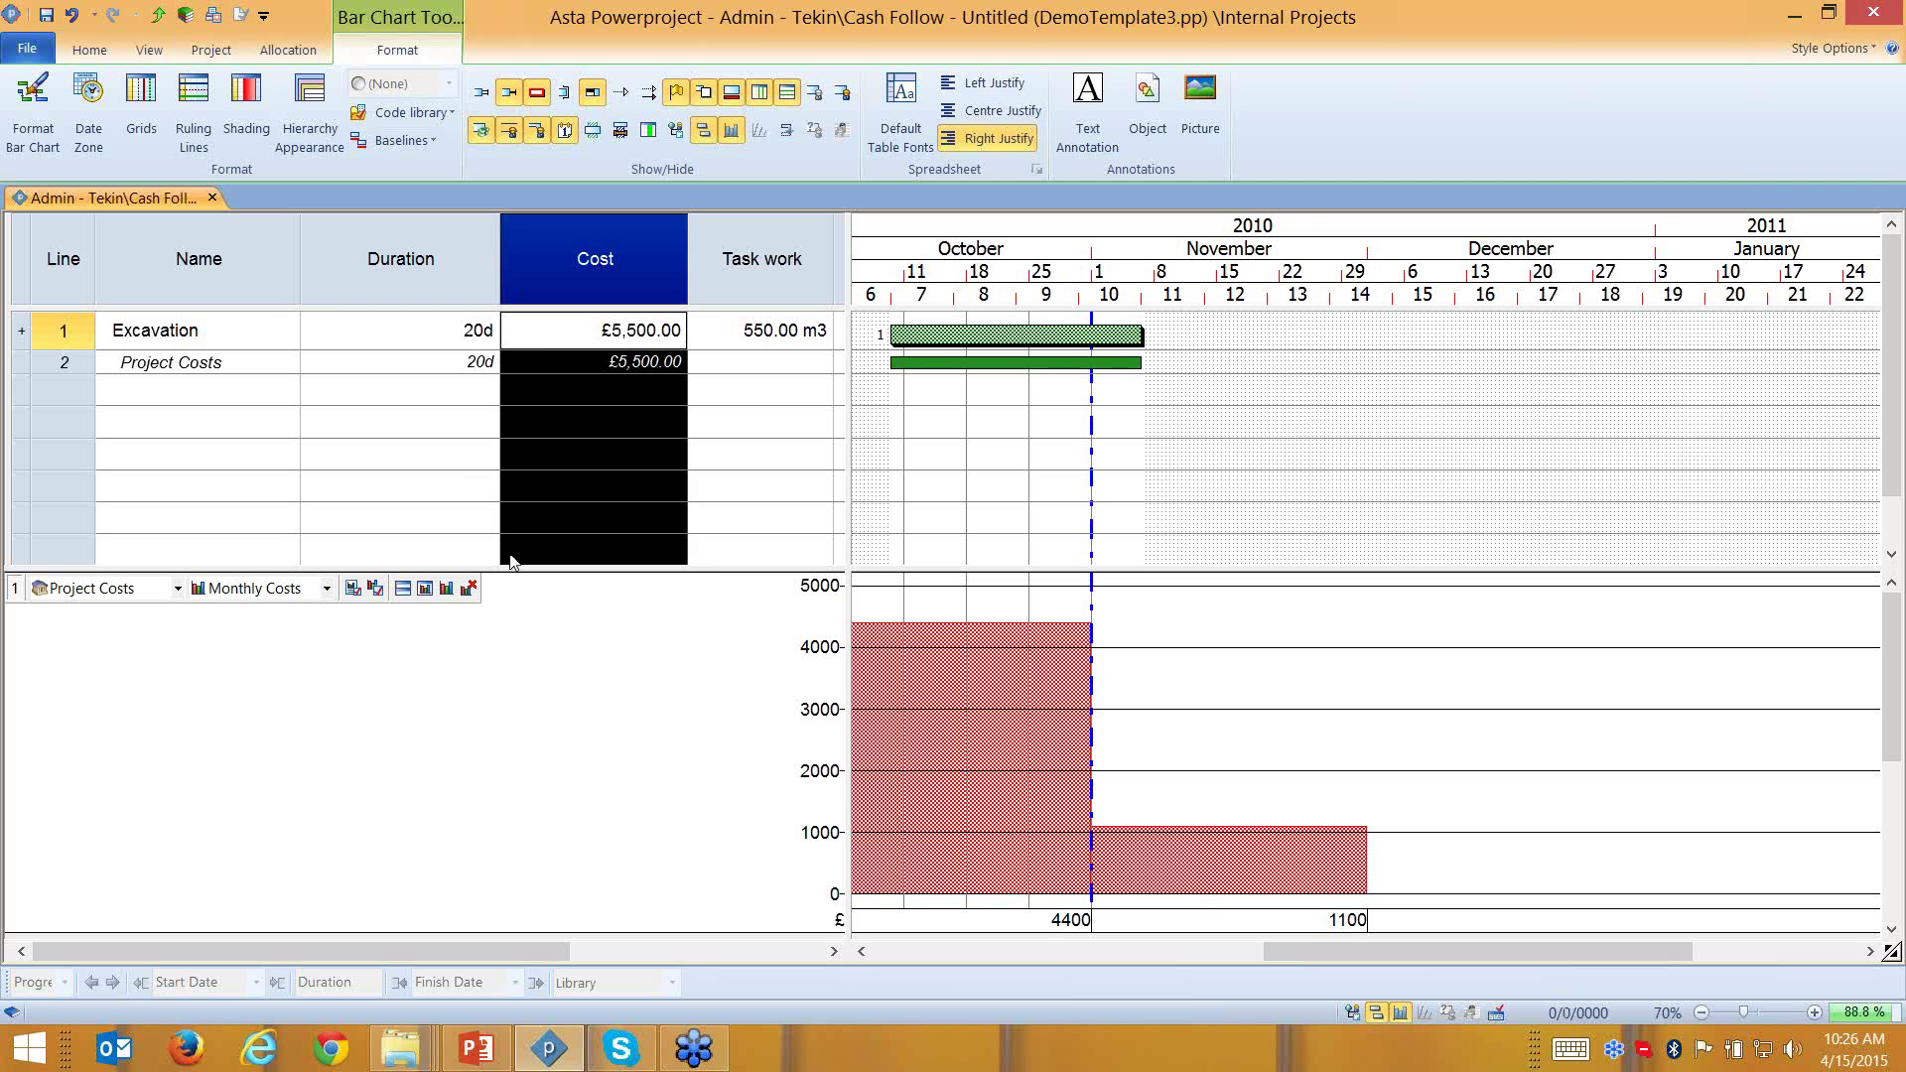
Set Excavation's task work to 800 m3 and check the Cost column
{"action": "left_click", "coordinate": [783, 343]}
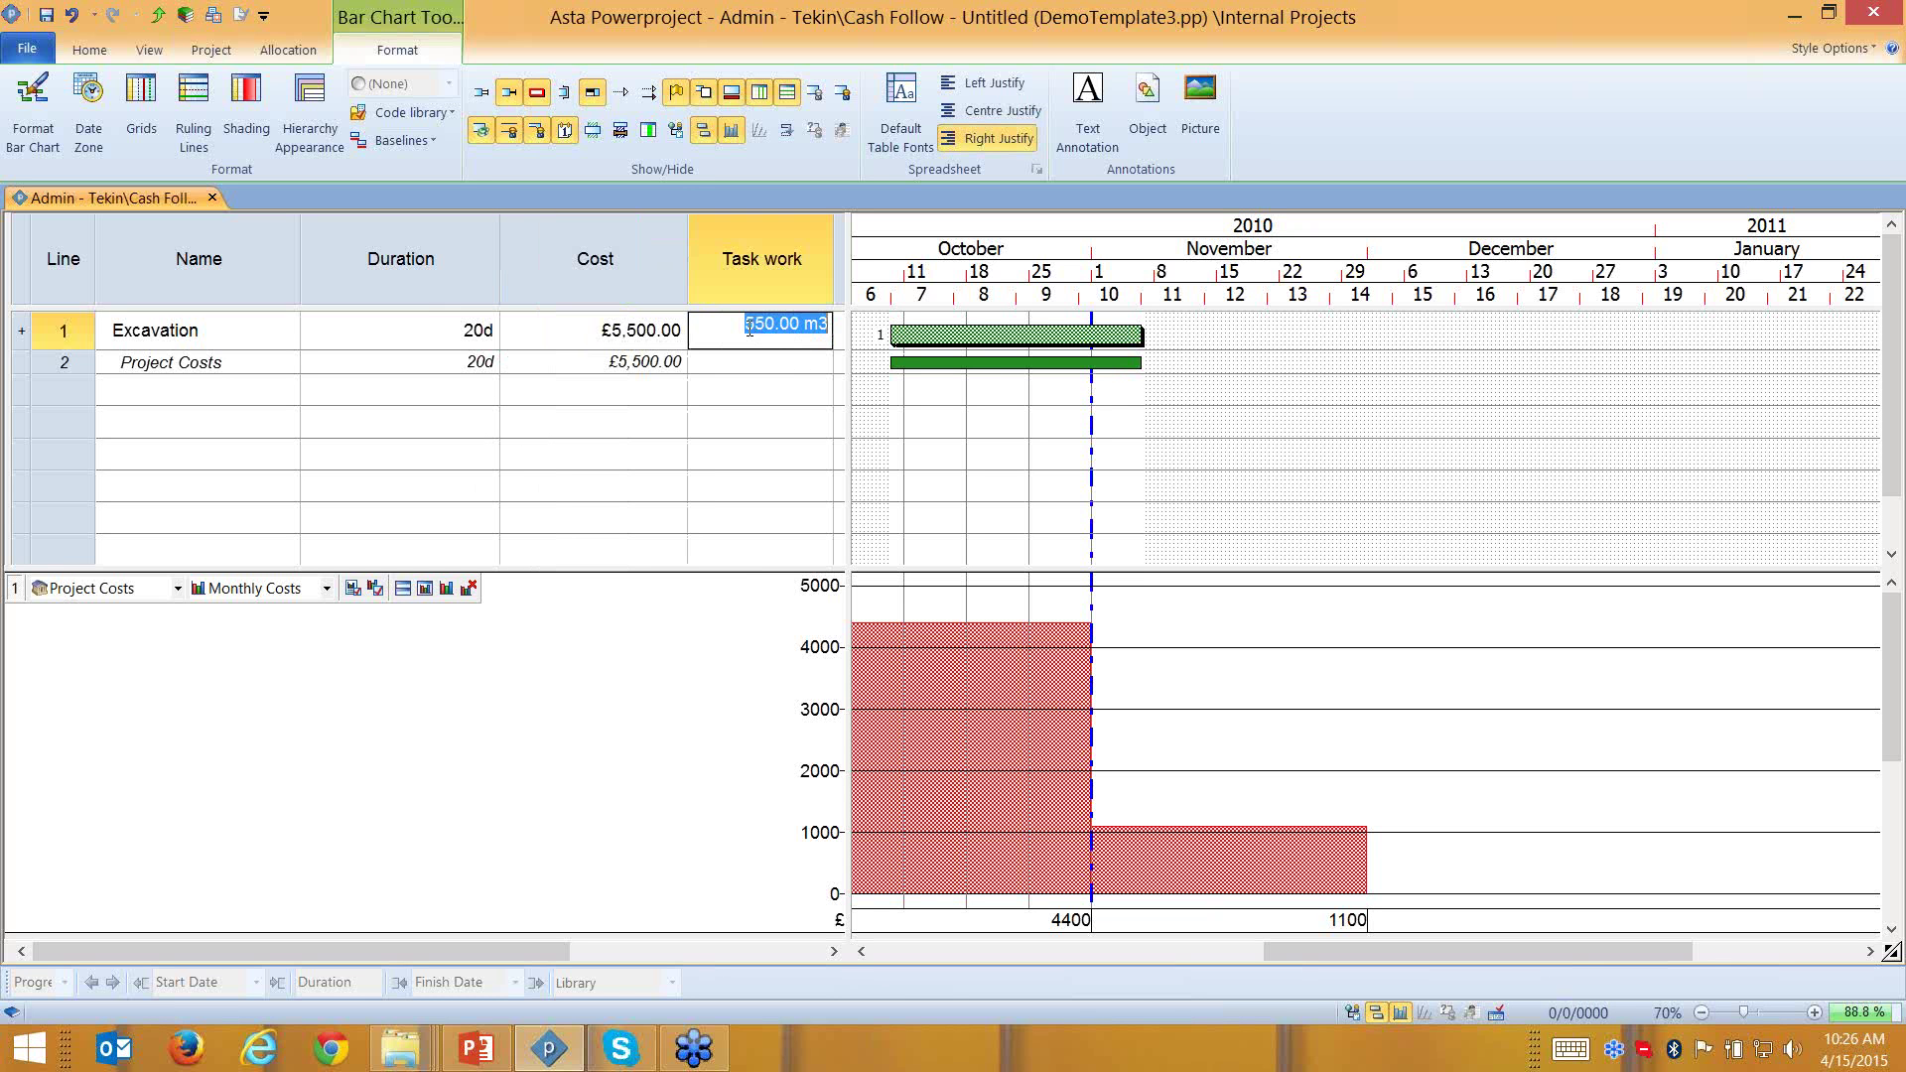
{"action": "type", "text": "800"}
{"action": "key", "text": "Return"}
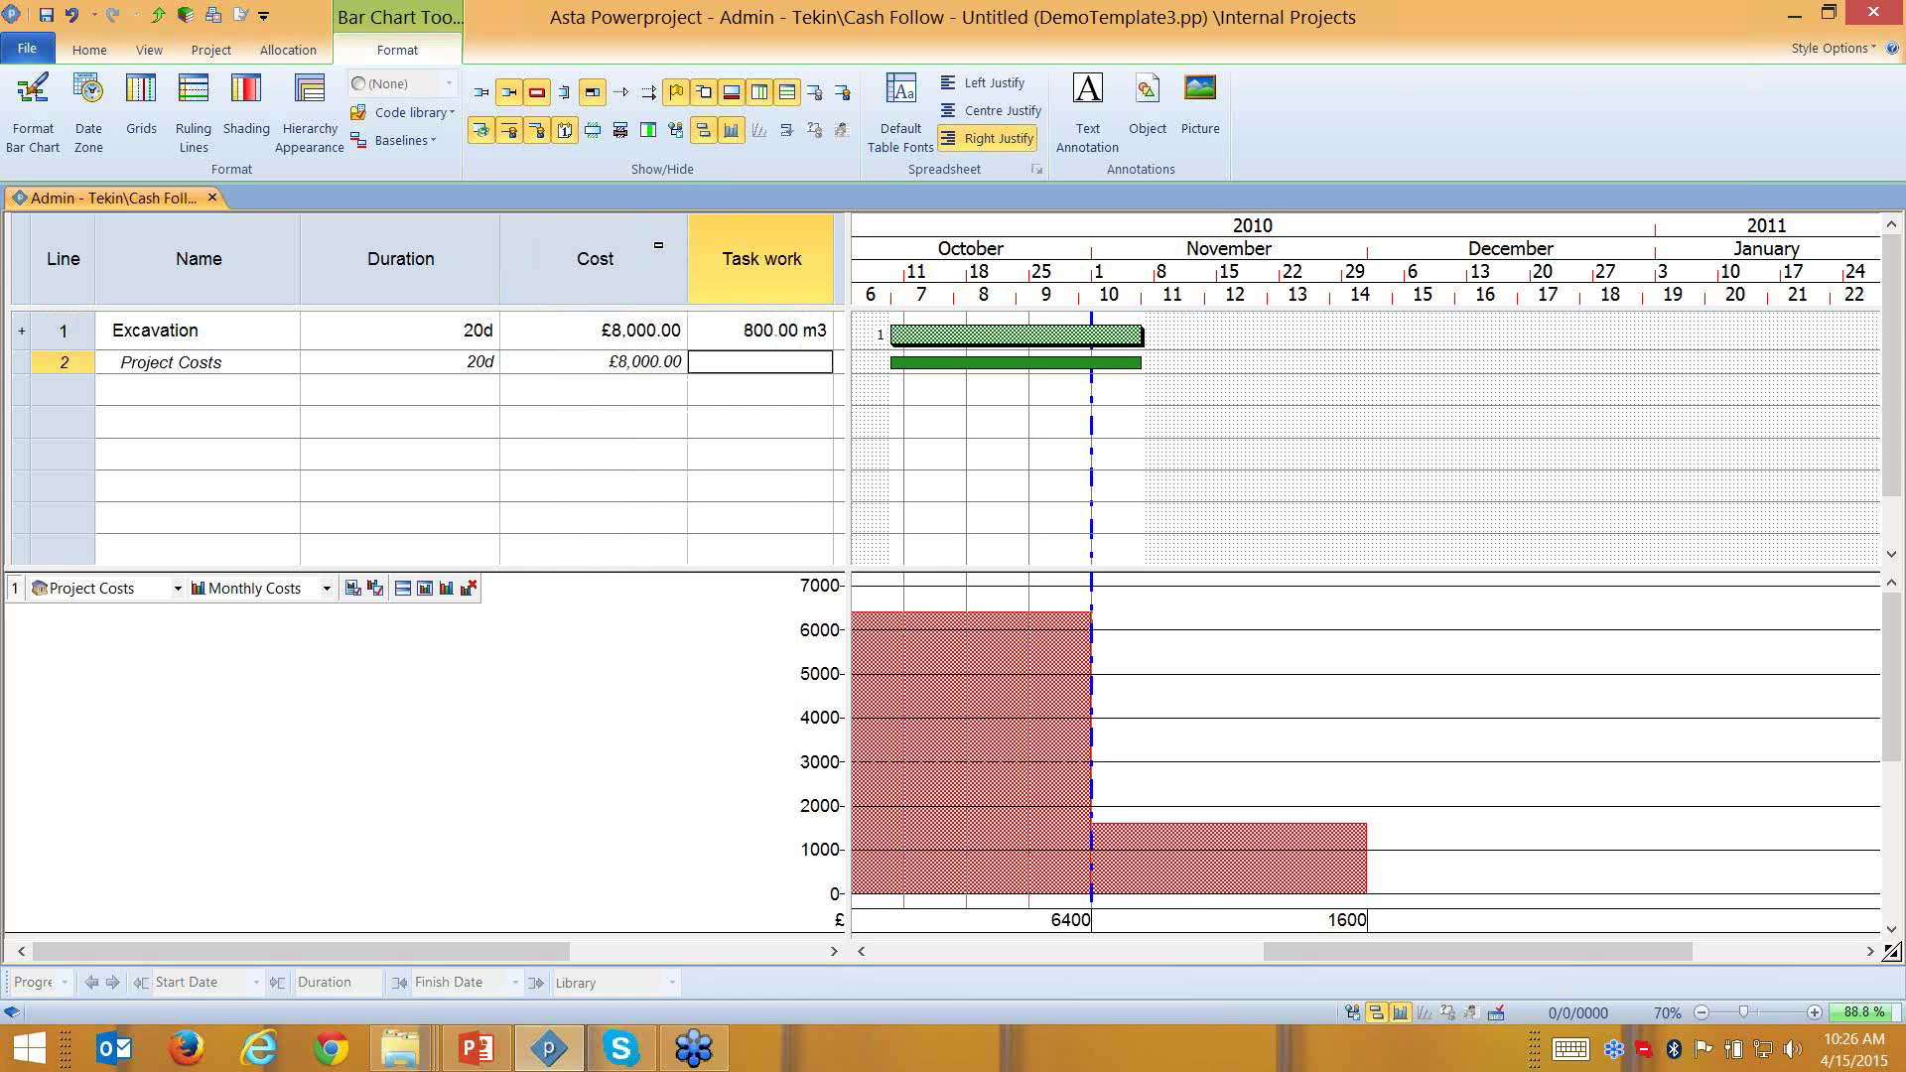
{"action": "left_click", "coordinate": [614, 236]}
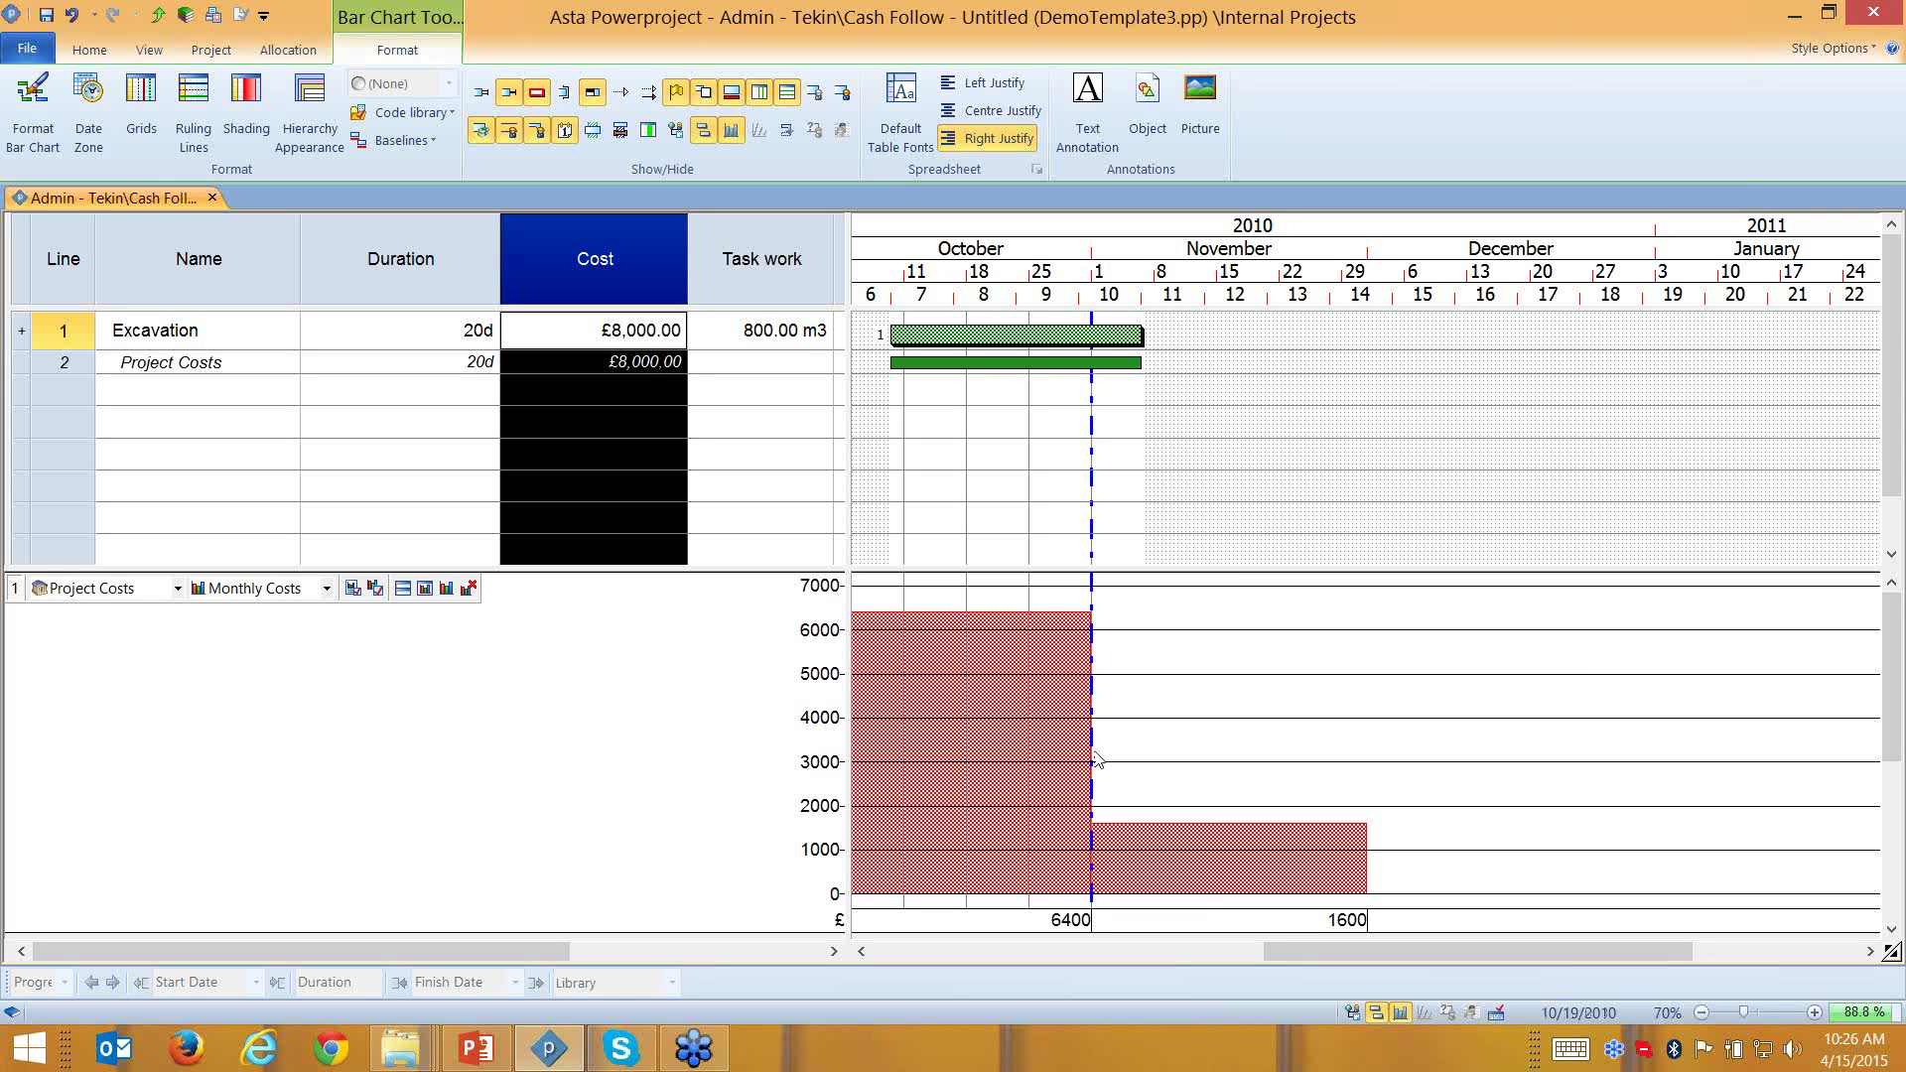
Allocate Project Costs from the histogram to the Excavation task a second time
{"action": "left_click_drag", "start_coordinate": [995, 724], "coordinate": [1036, 335]}
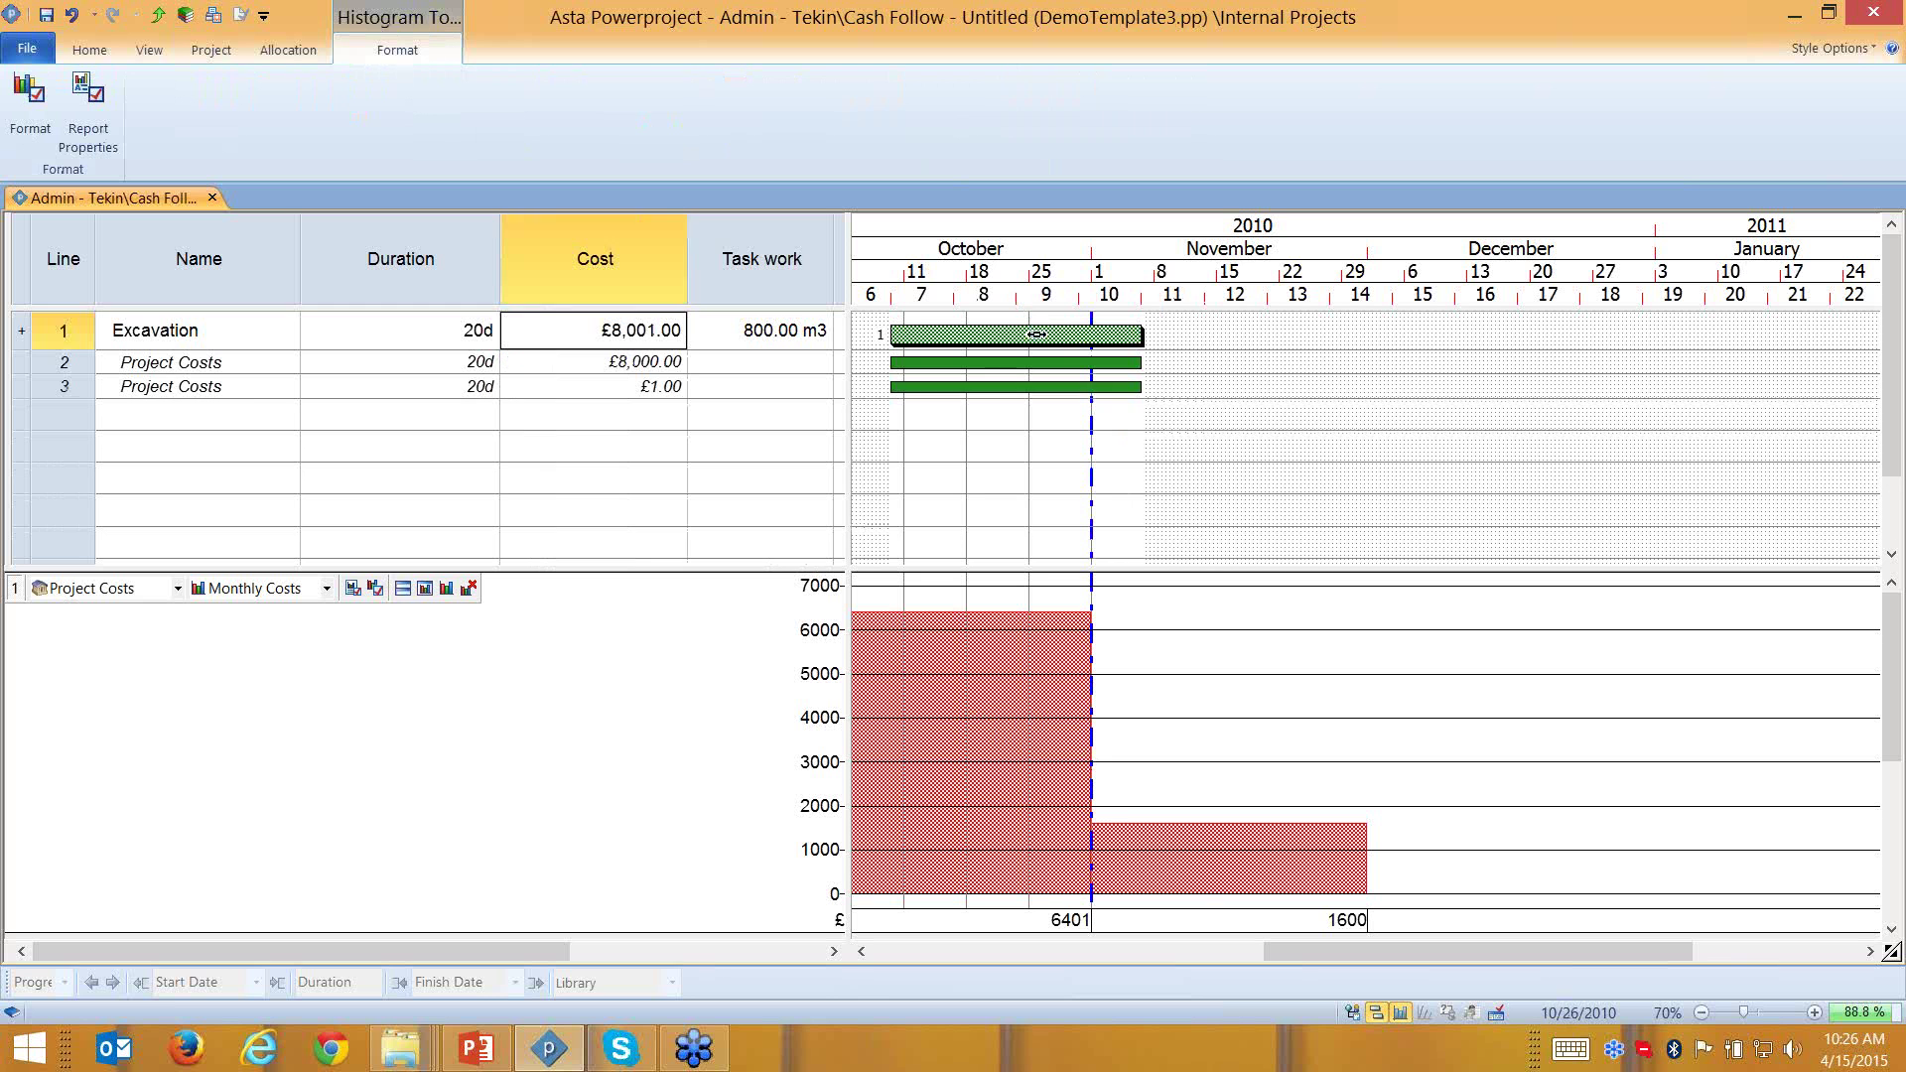
{"action": "left_click", "coordinate": [245, 392]}
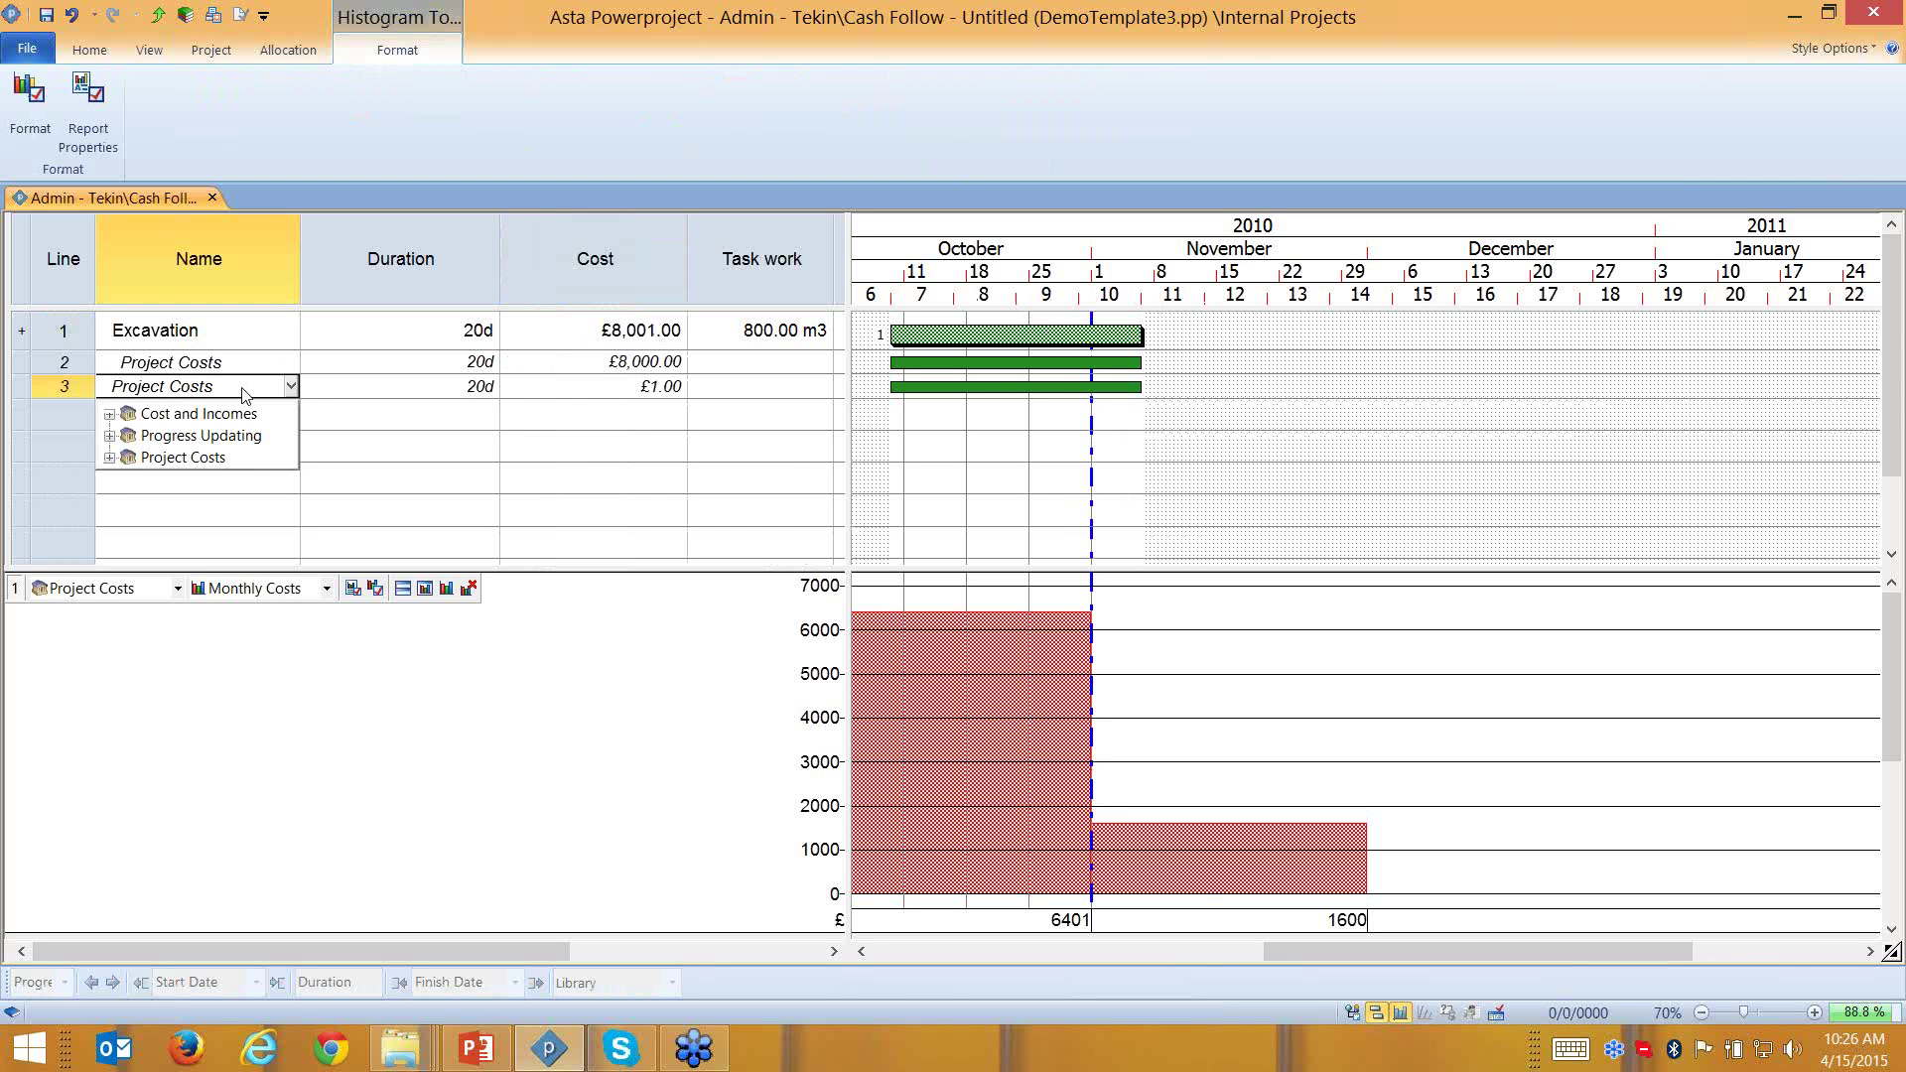
{"action": "left_click", "coordinate": [1048, 387]}
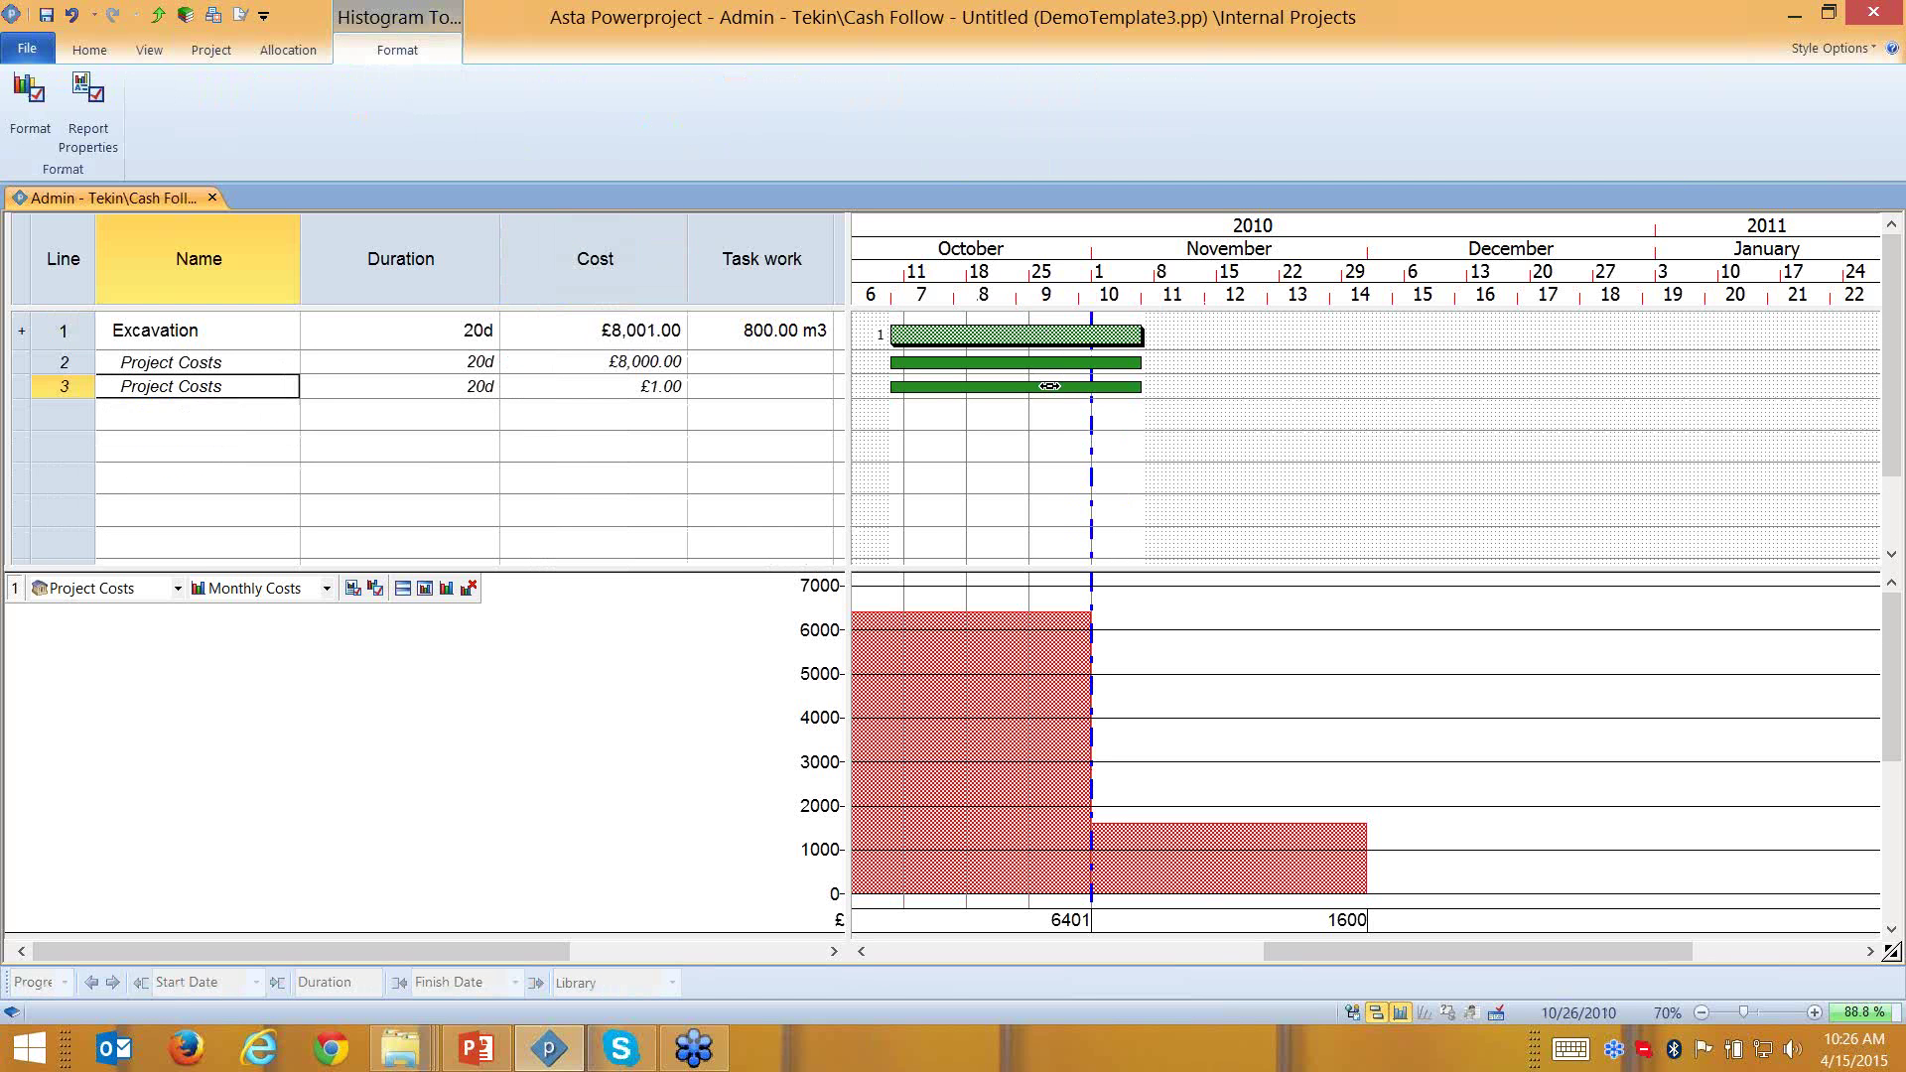
Set the second Project Costs allocation to type Income, Task Work Based, at £15 per m3
{"action": "double_click", "coordinate": [1010, 390]}
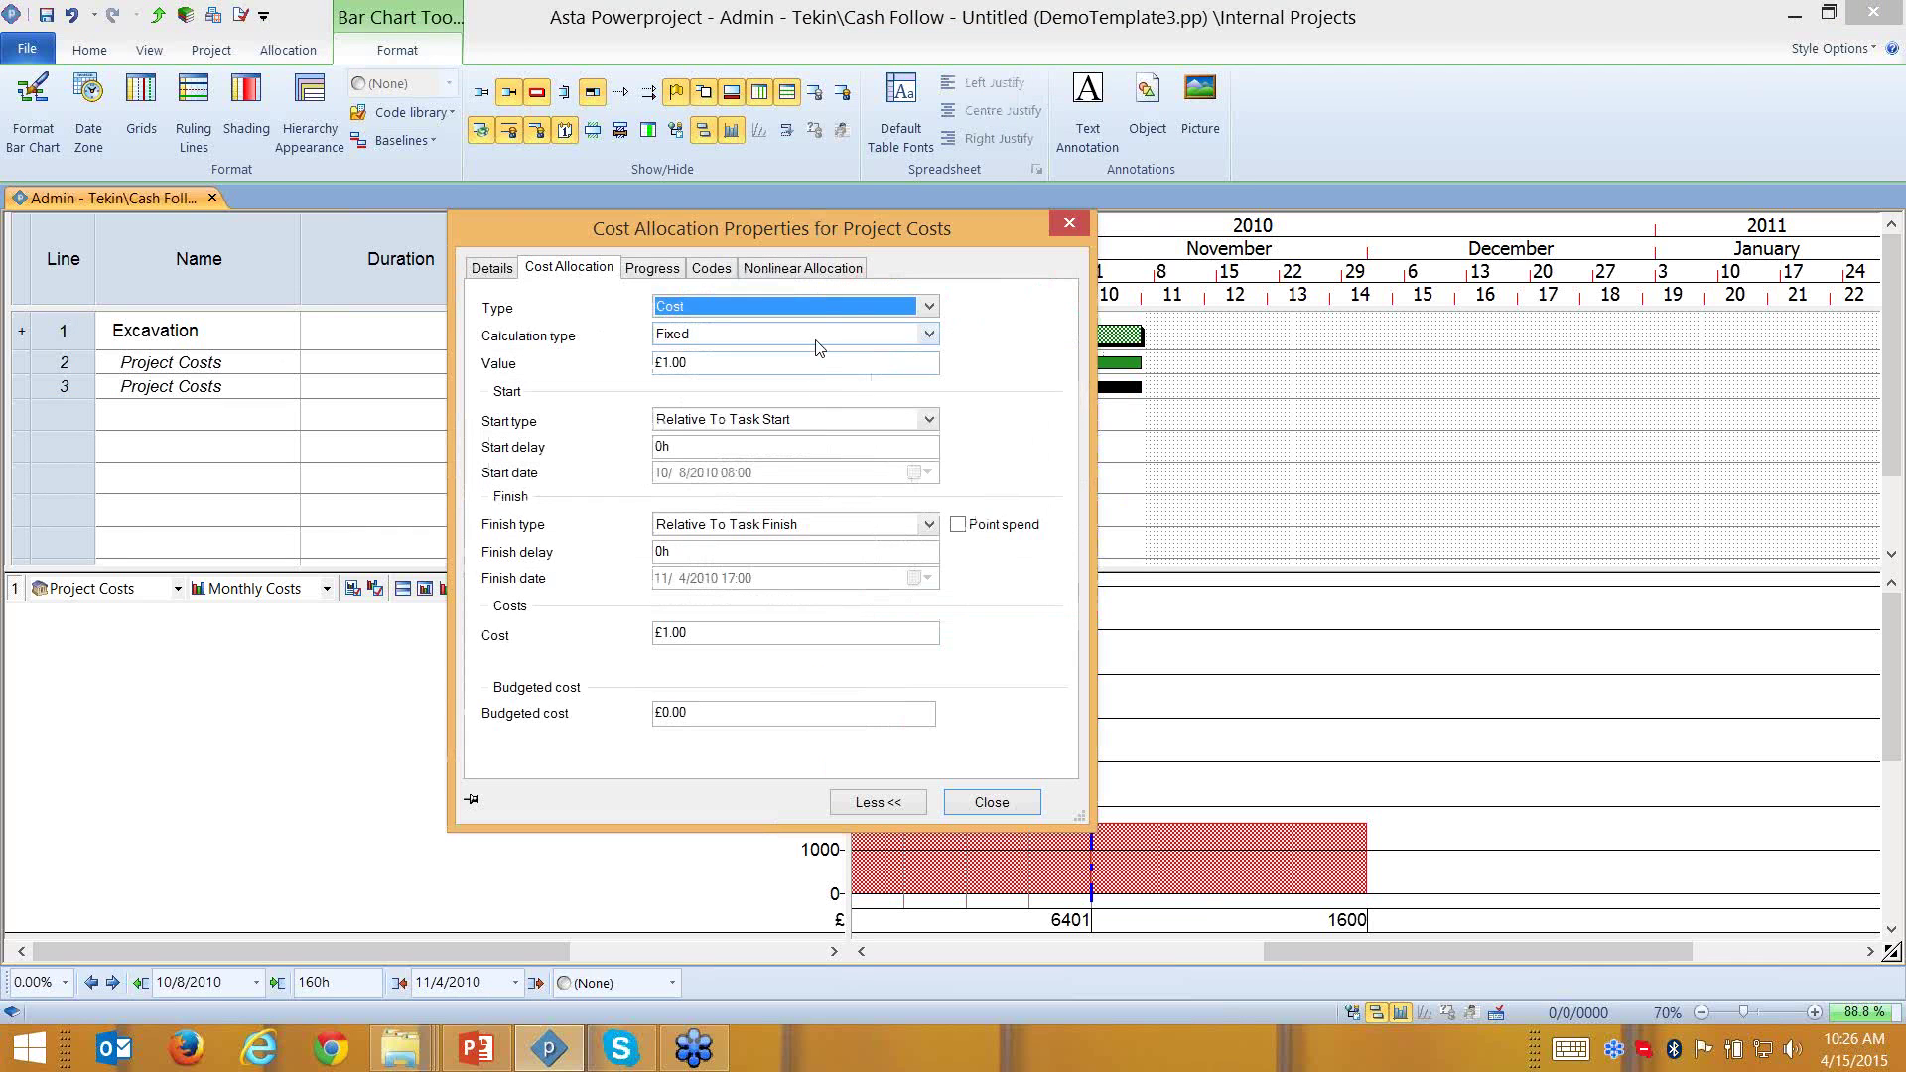
{"action": "left_click", "coordinate": [825, 304]}
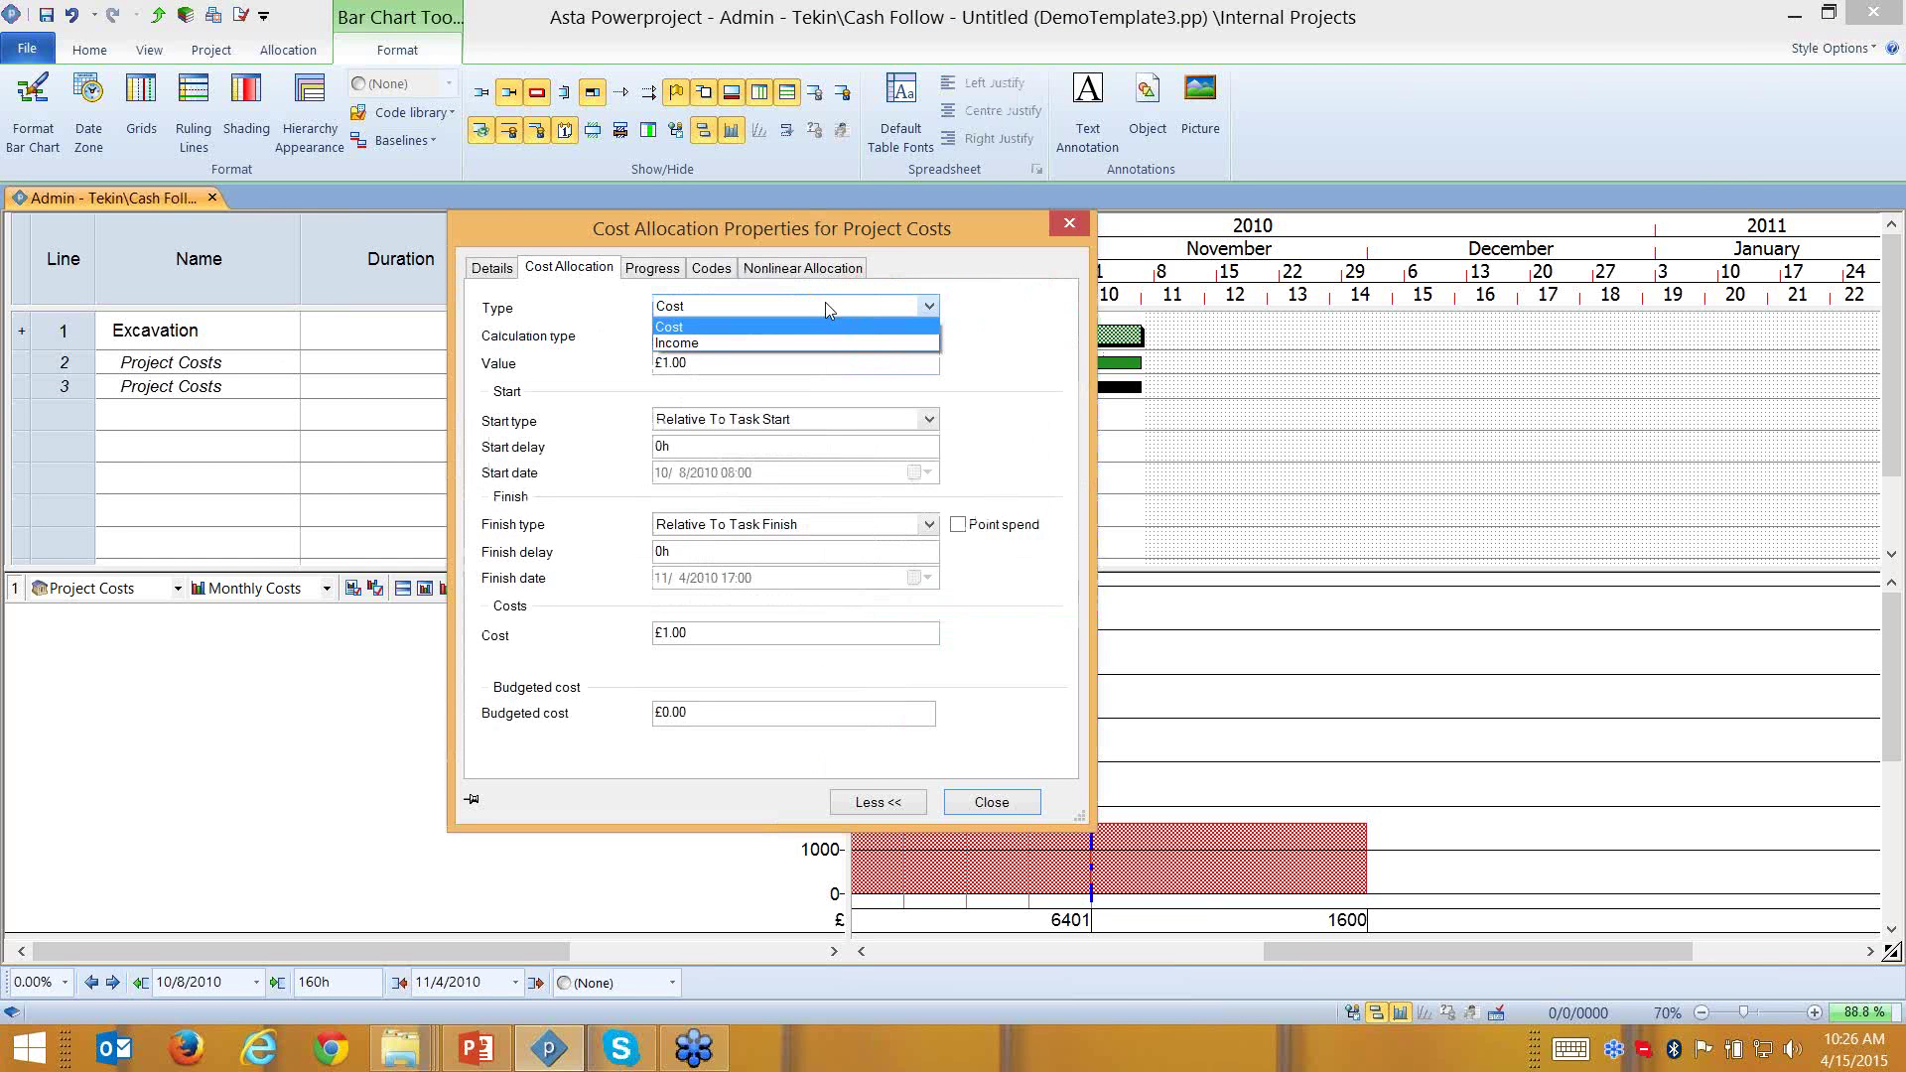
{"action": "left_click", "coordinate": [724, 339]}
{"action": "left_click", "coordinate": [735, 340]}
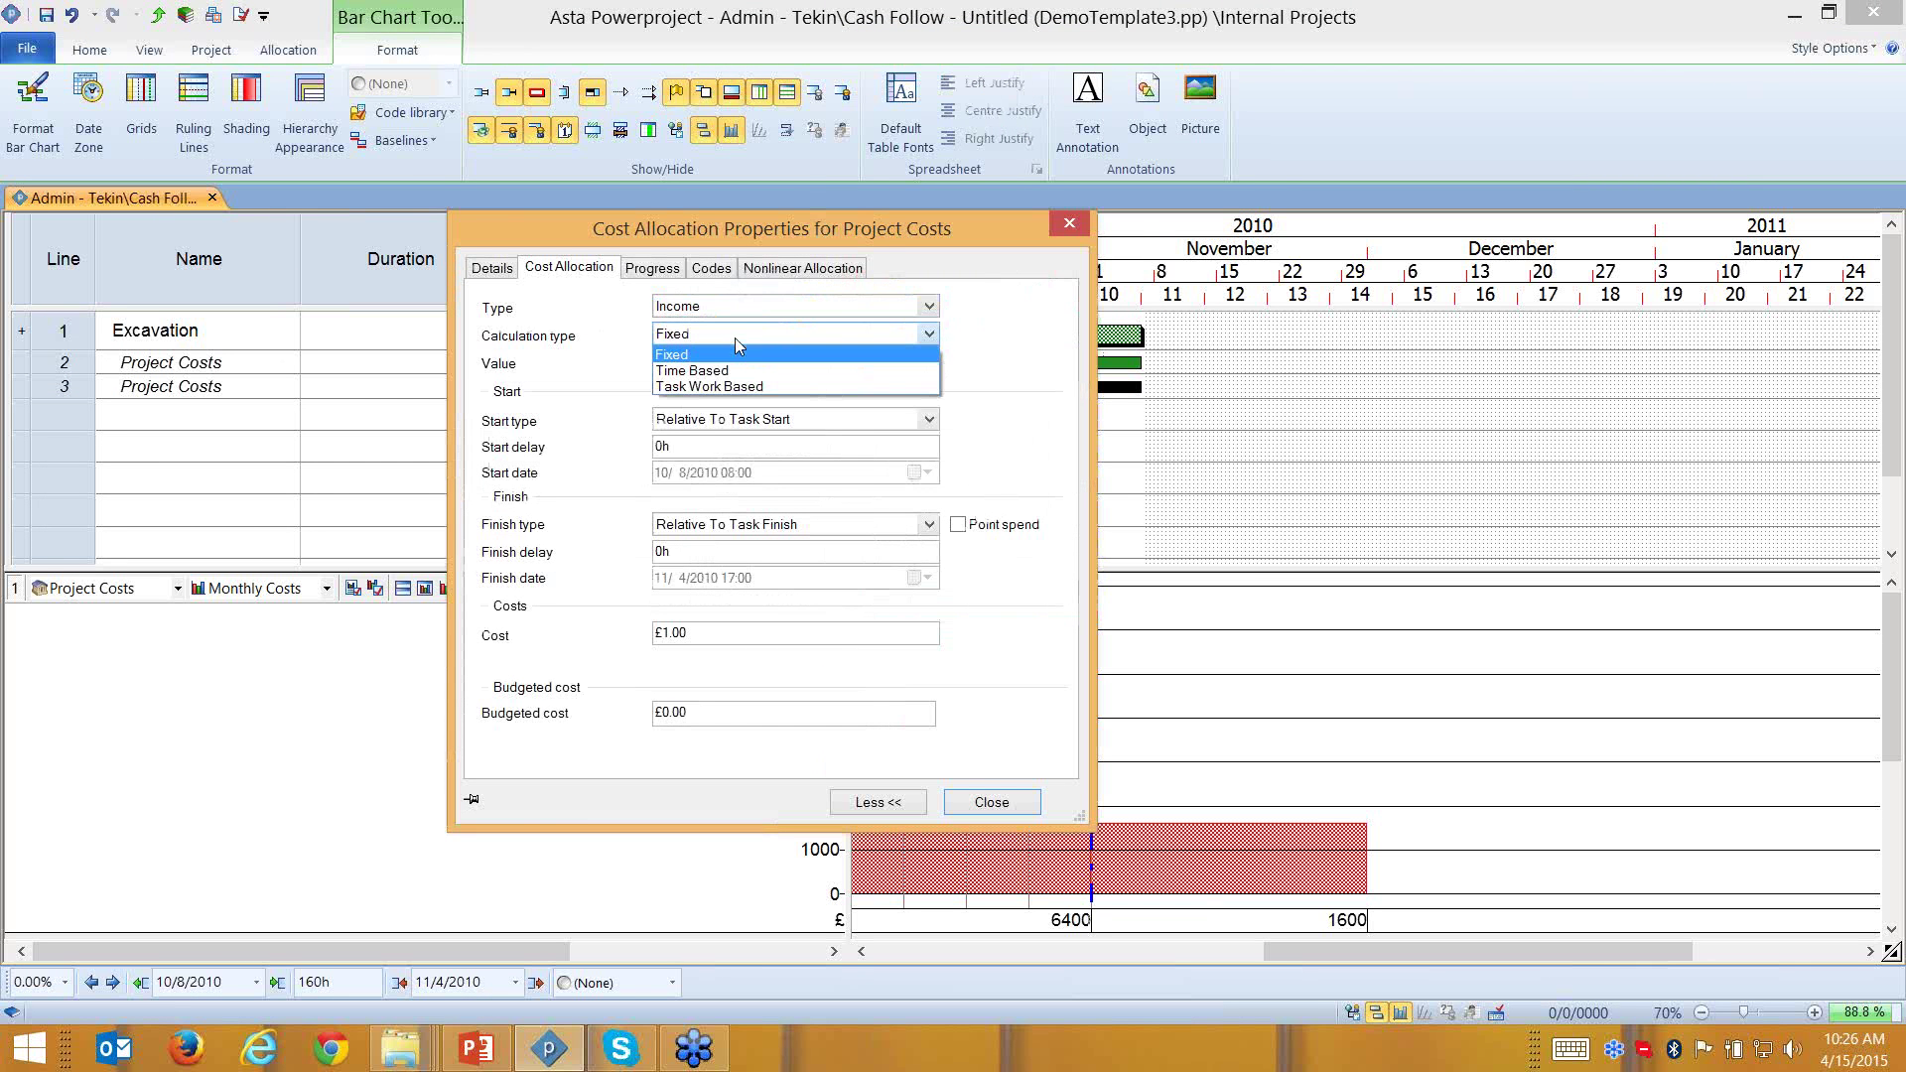
{"action": "left_click", "coordinate": [710, 387]}
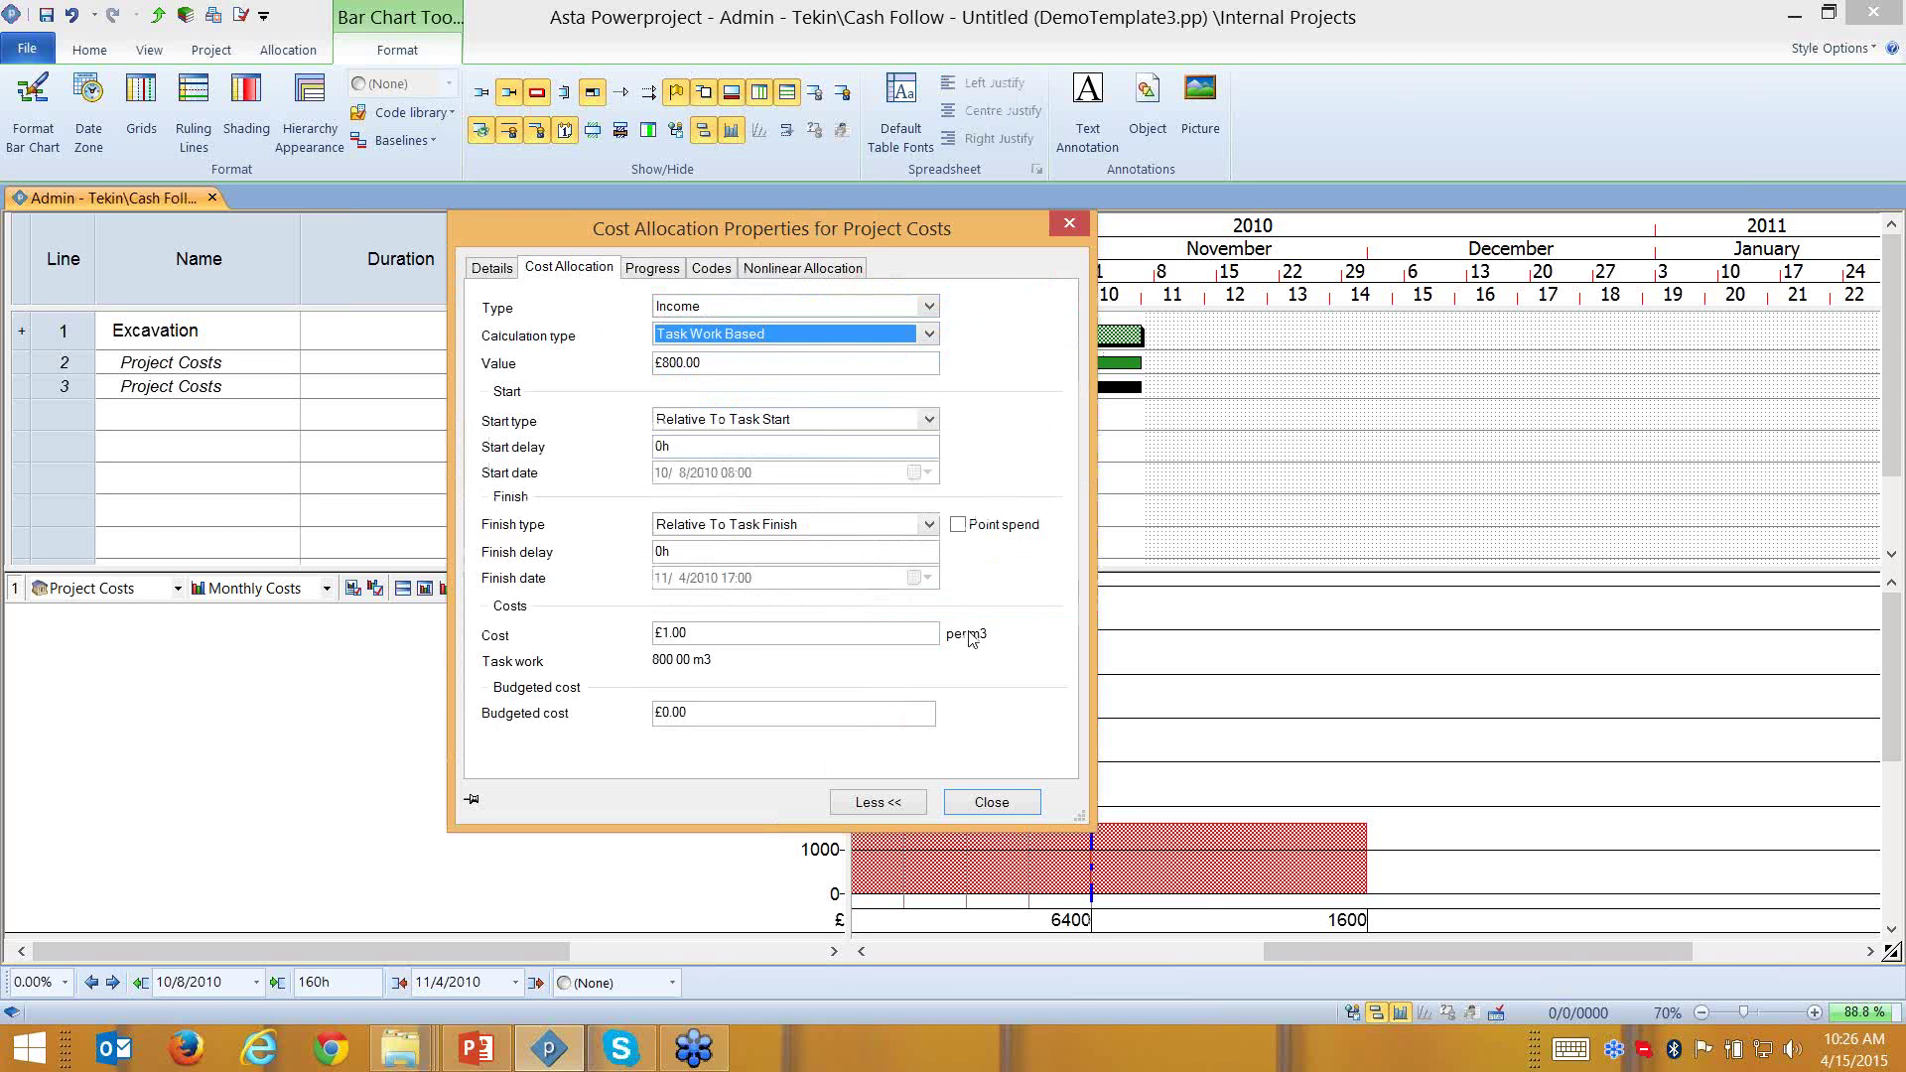
{"action": "left_click_drag", "start_coordinate": [765, 633], "coordinate": [545, 644]}
{"action": "type", "text": "1"}
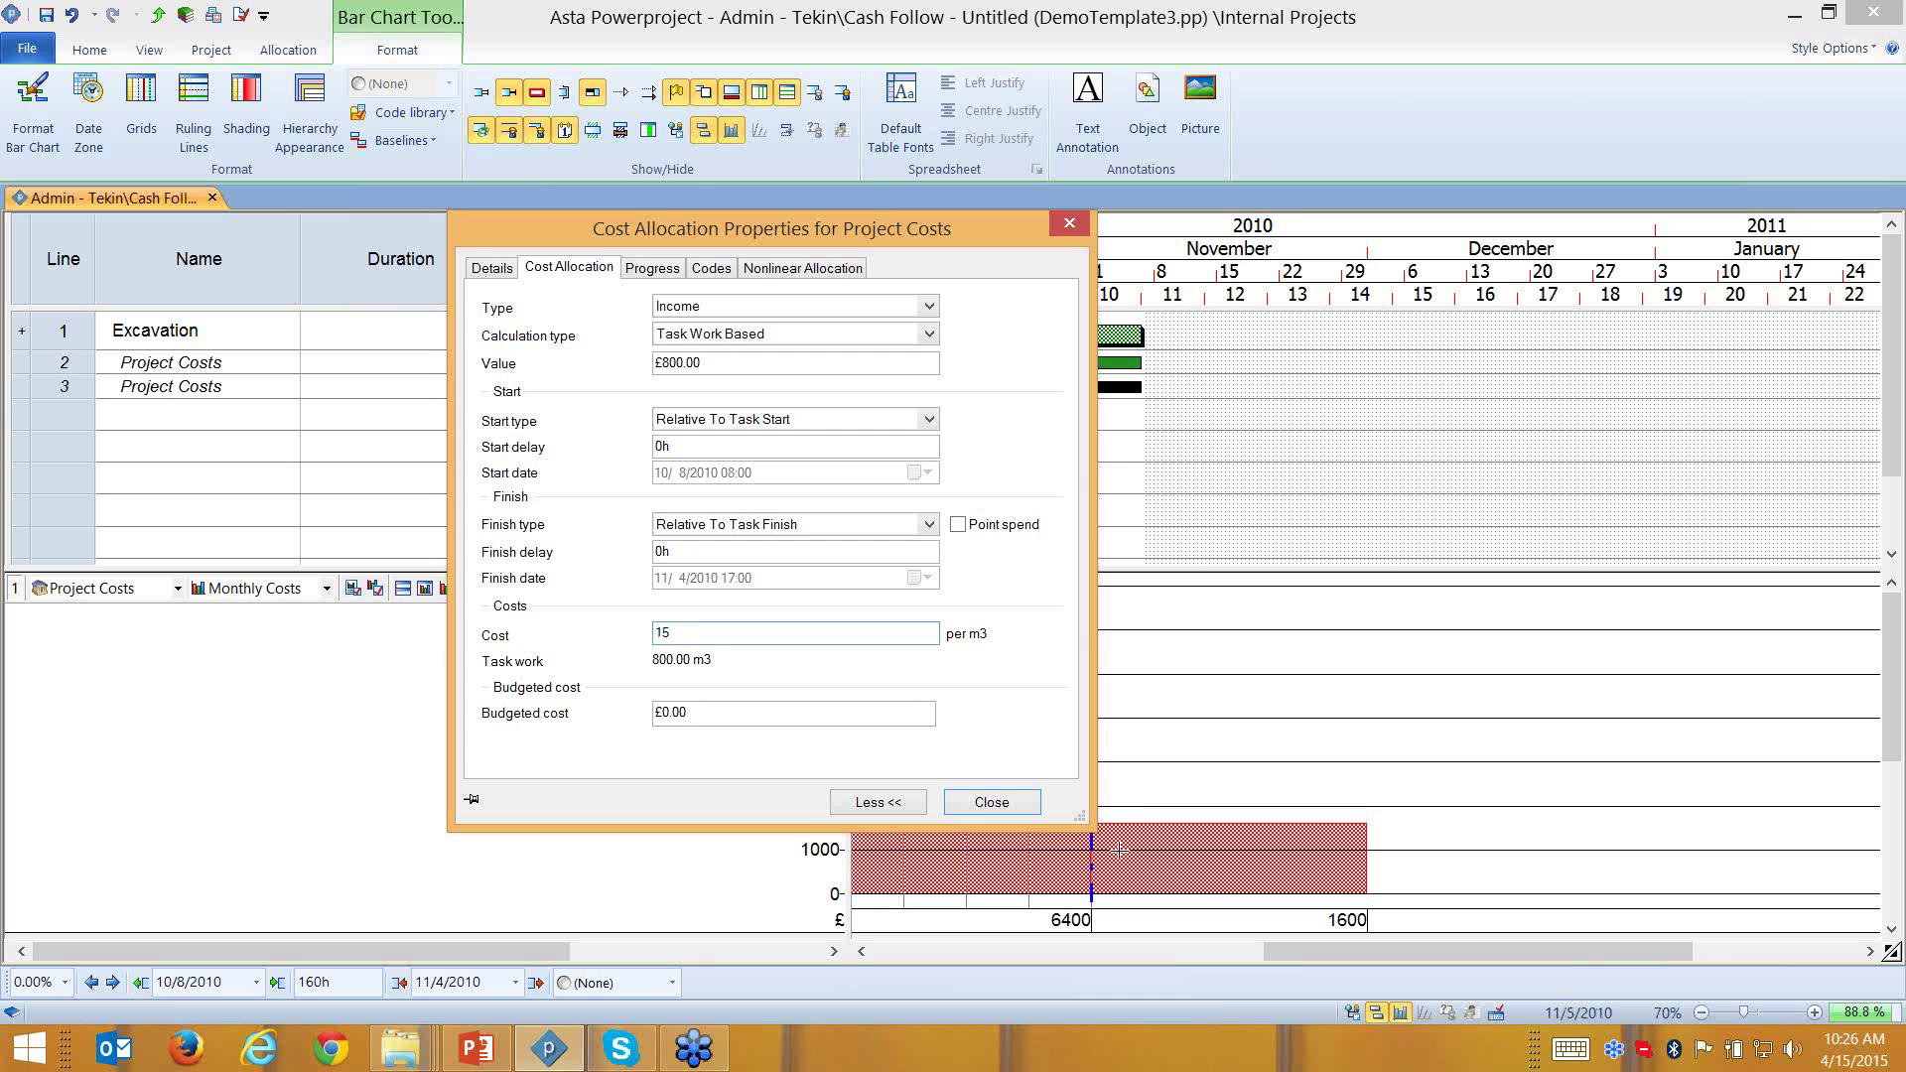
{"action": "type", "text": "5"}
{"action": "left_click", "coordinate": [990, 802]}
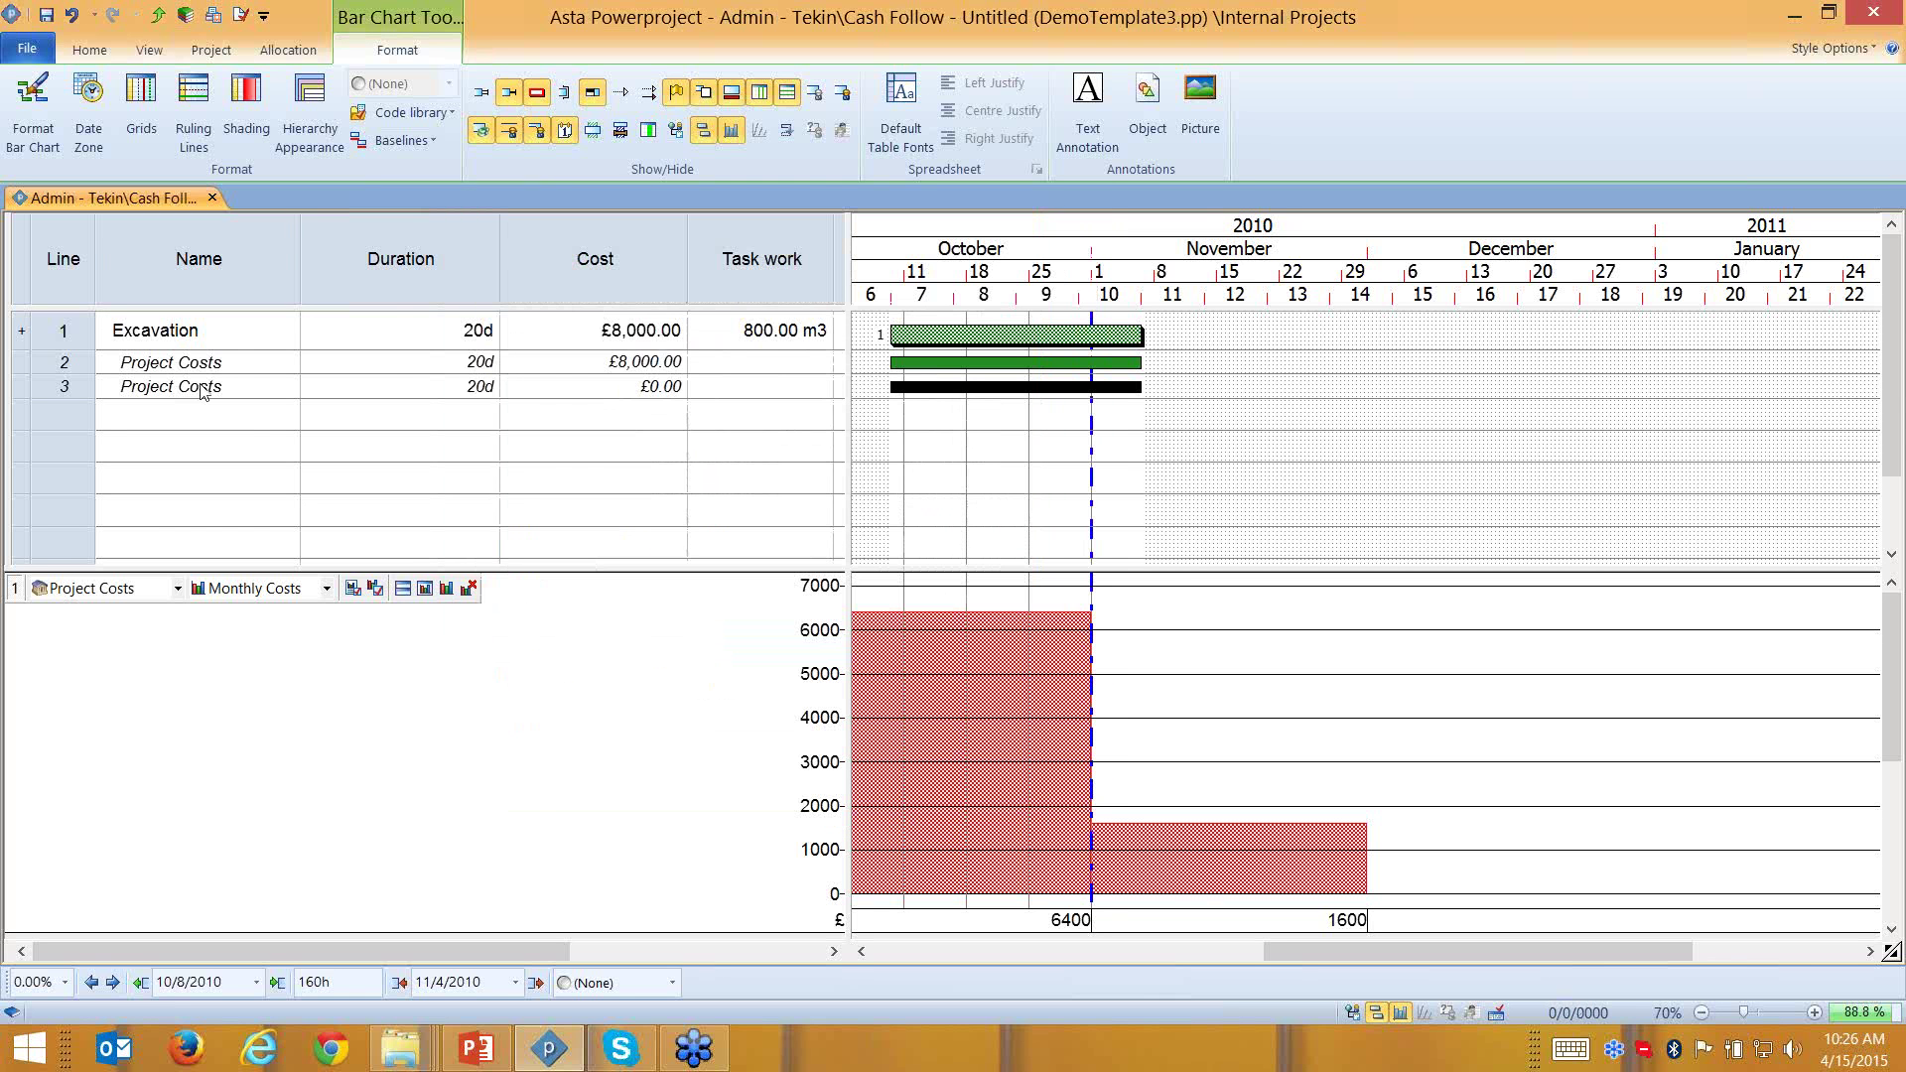
Reassign Excavation's second allocation to Revenue under Project Costs and review its allocation properties
{"action": "left_click", "coordinate": [231, 390]}
{"action": "left_click", "coordinate": [109, 458]}
{"action": "key", "text": "Down"}
{"action": "key", "text": "Down"}
{"action": "key", "text": "Down"}
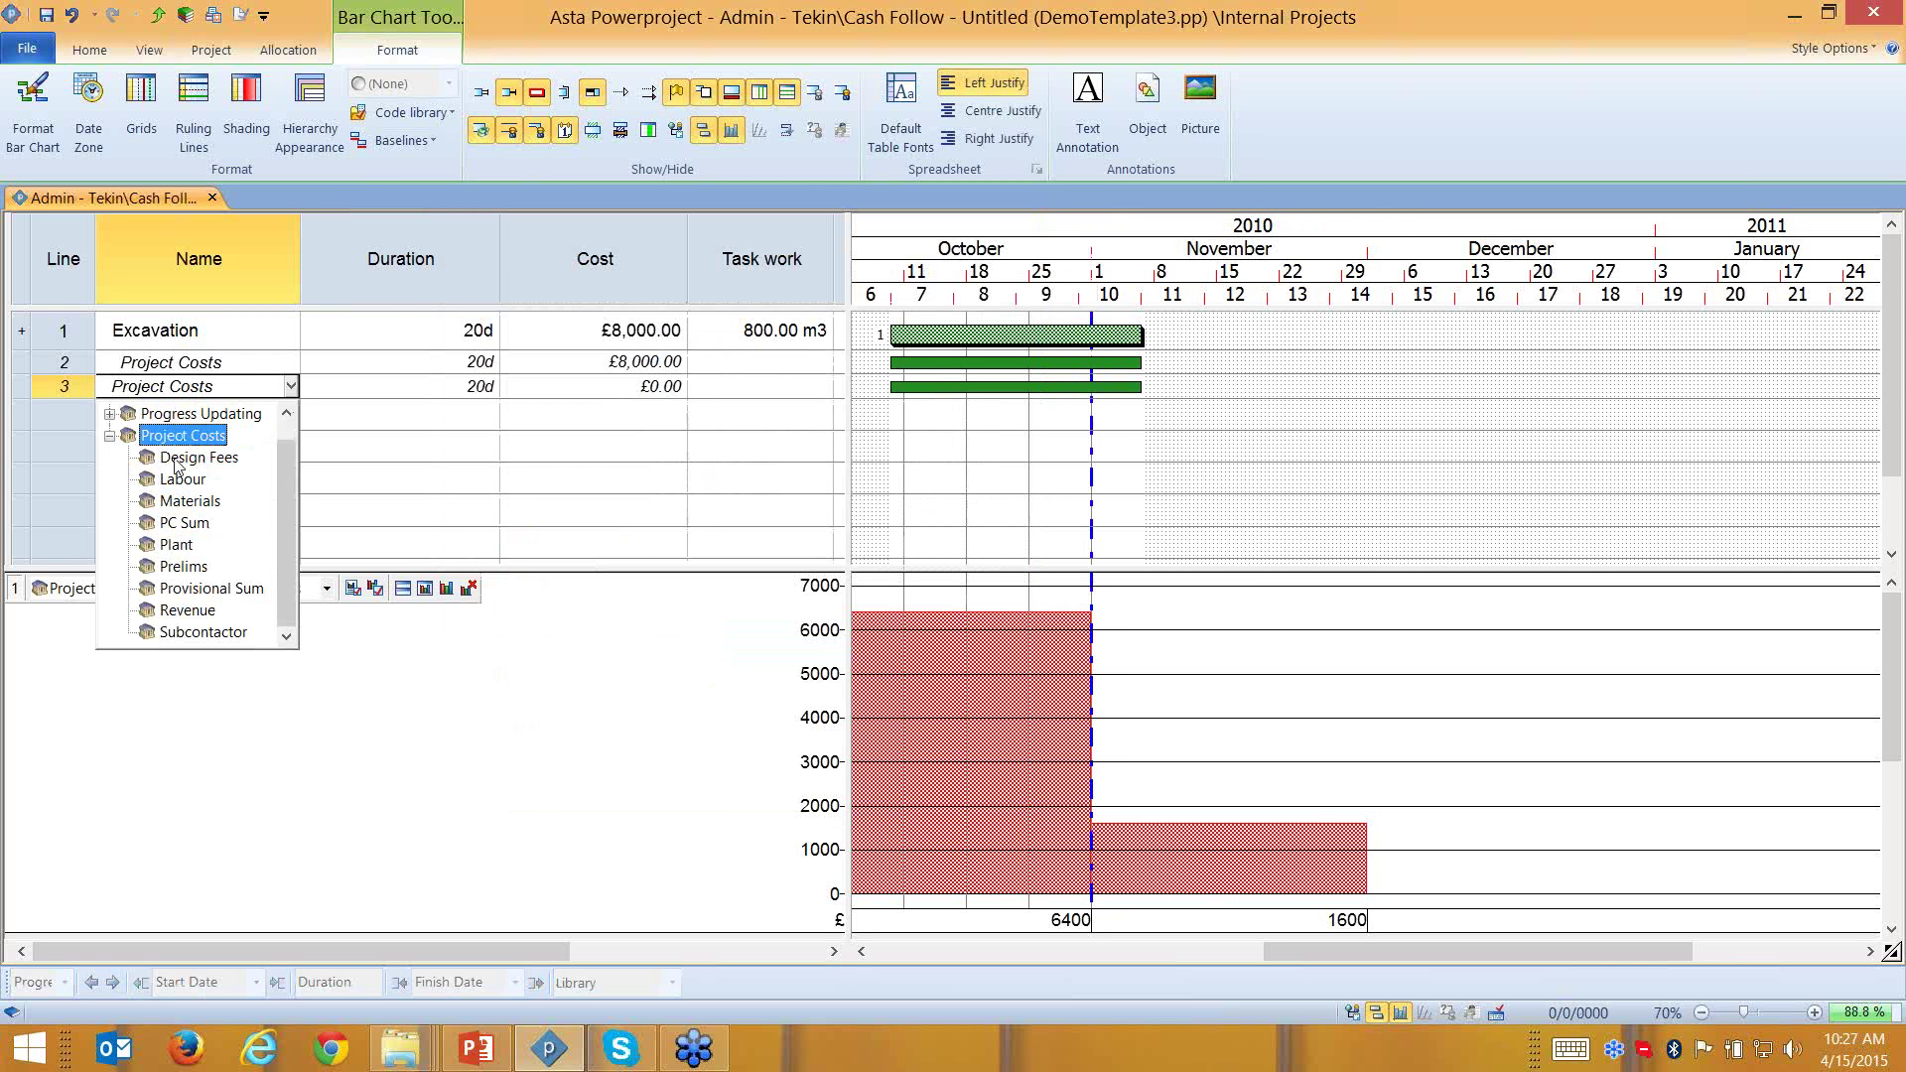
{"action": "left_click", "coordinate": [221, 610]}
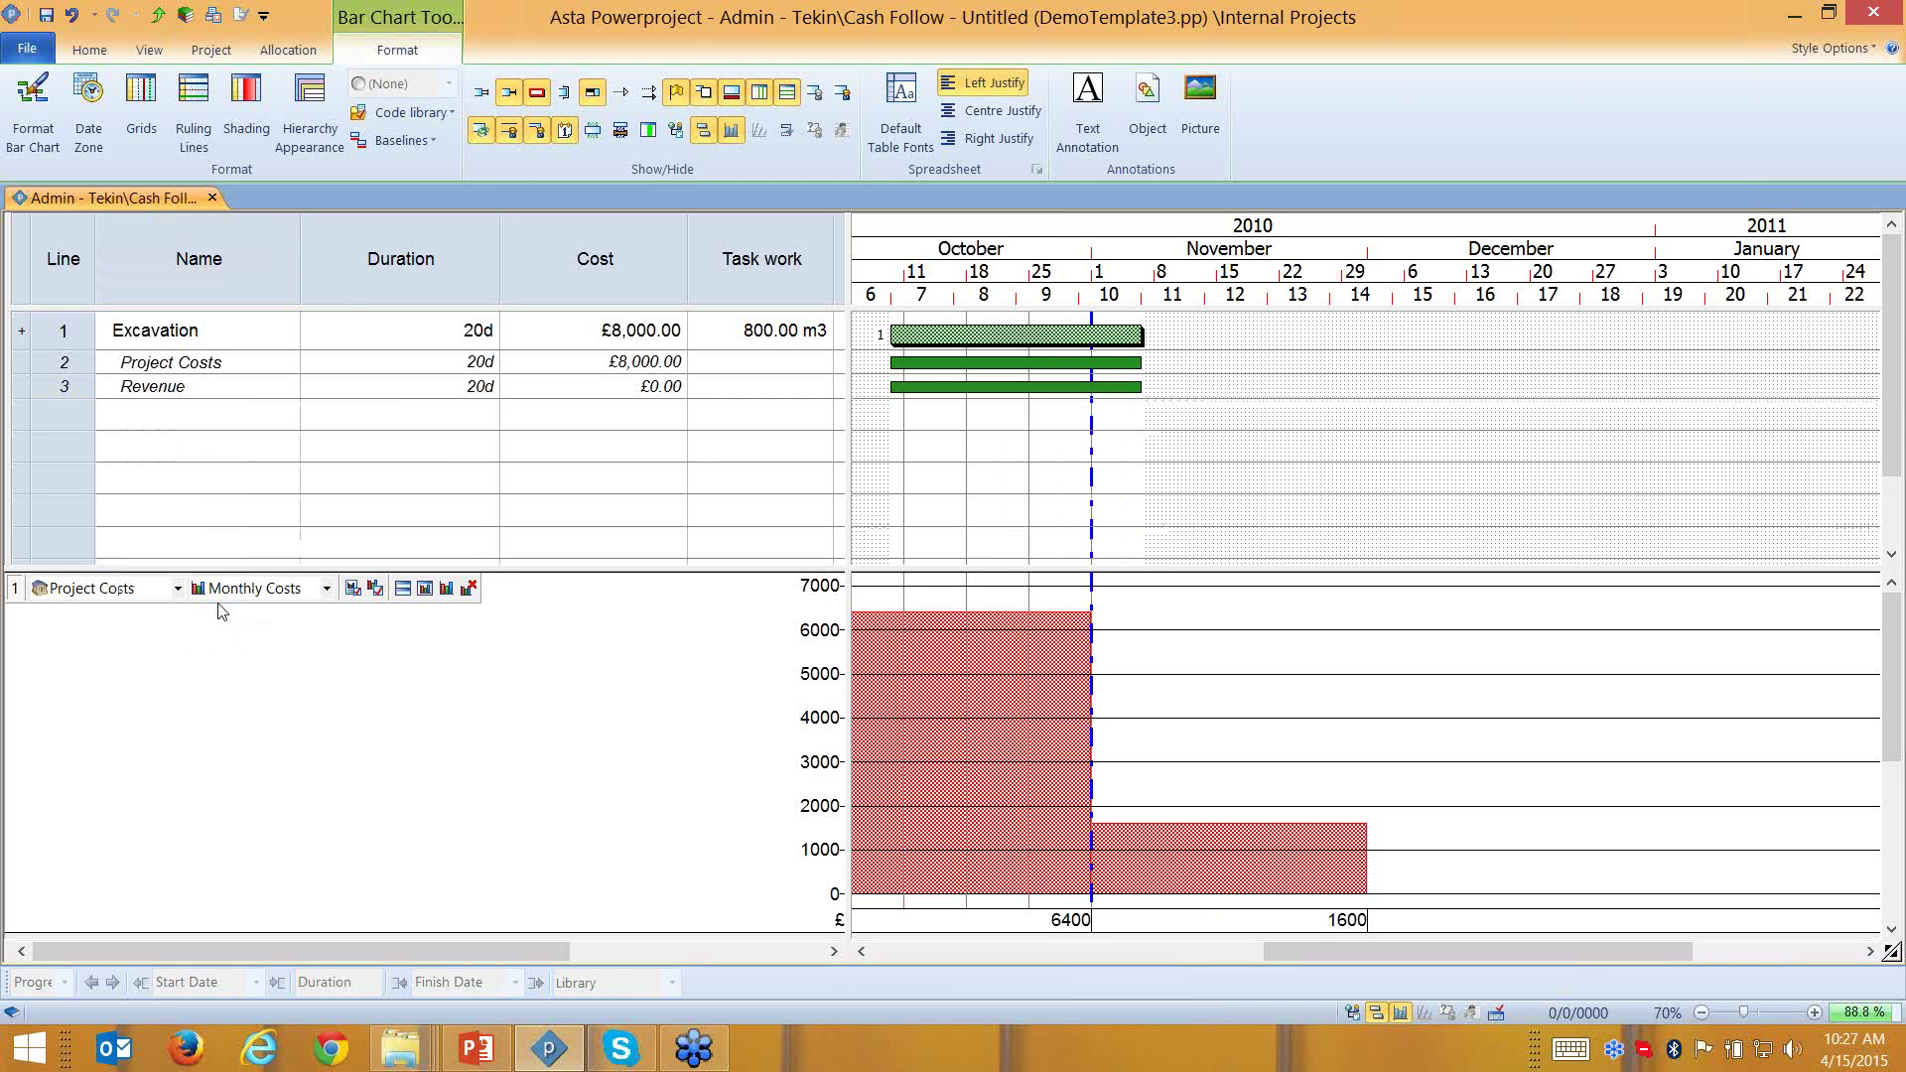
{"action": "double_click", "coordinate": [995, 389]}
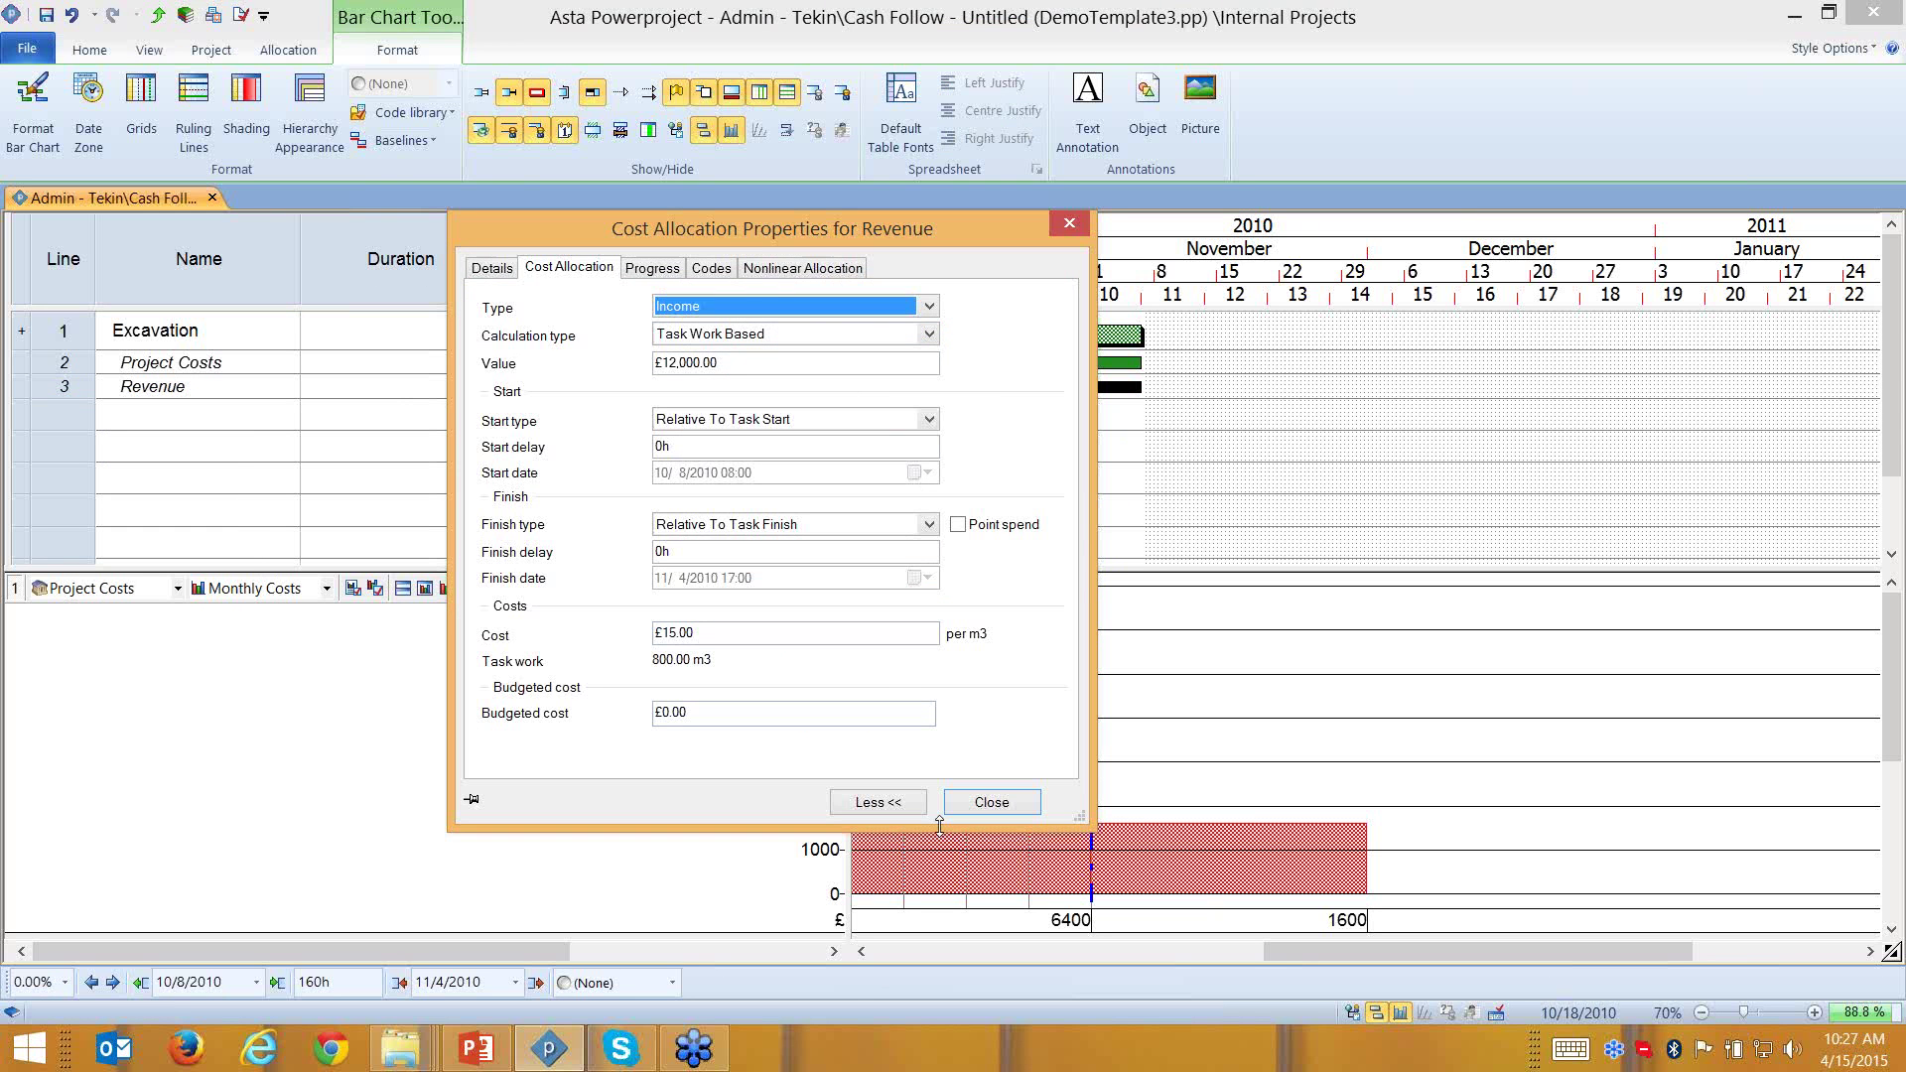
{"action": "left_click", "coordinate": [991, 803]}
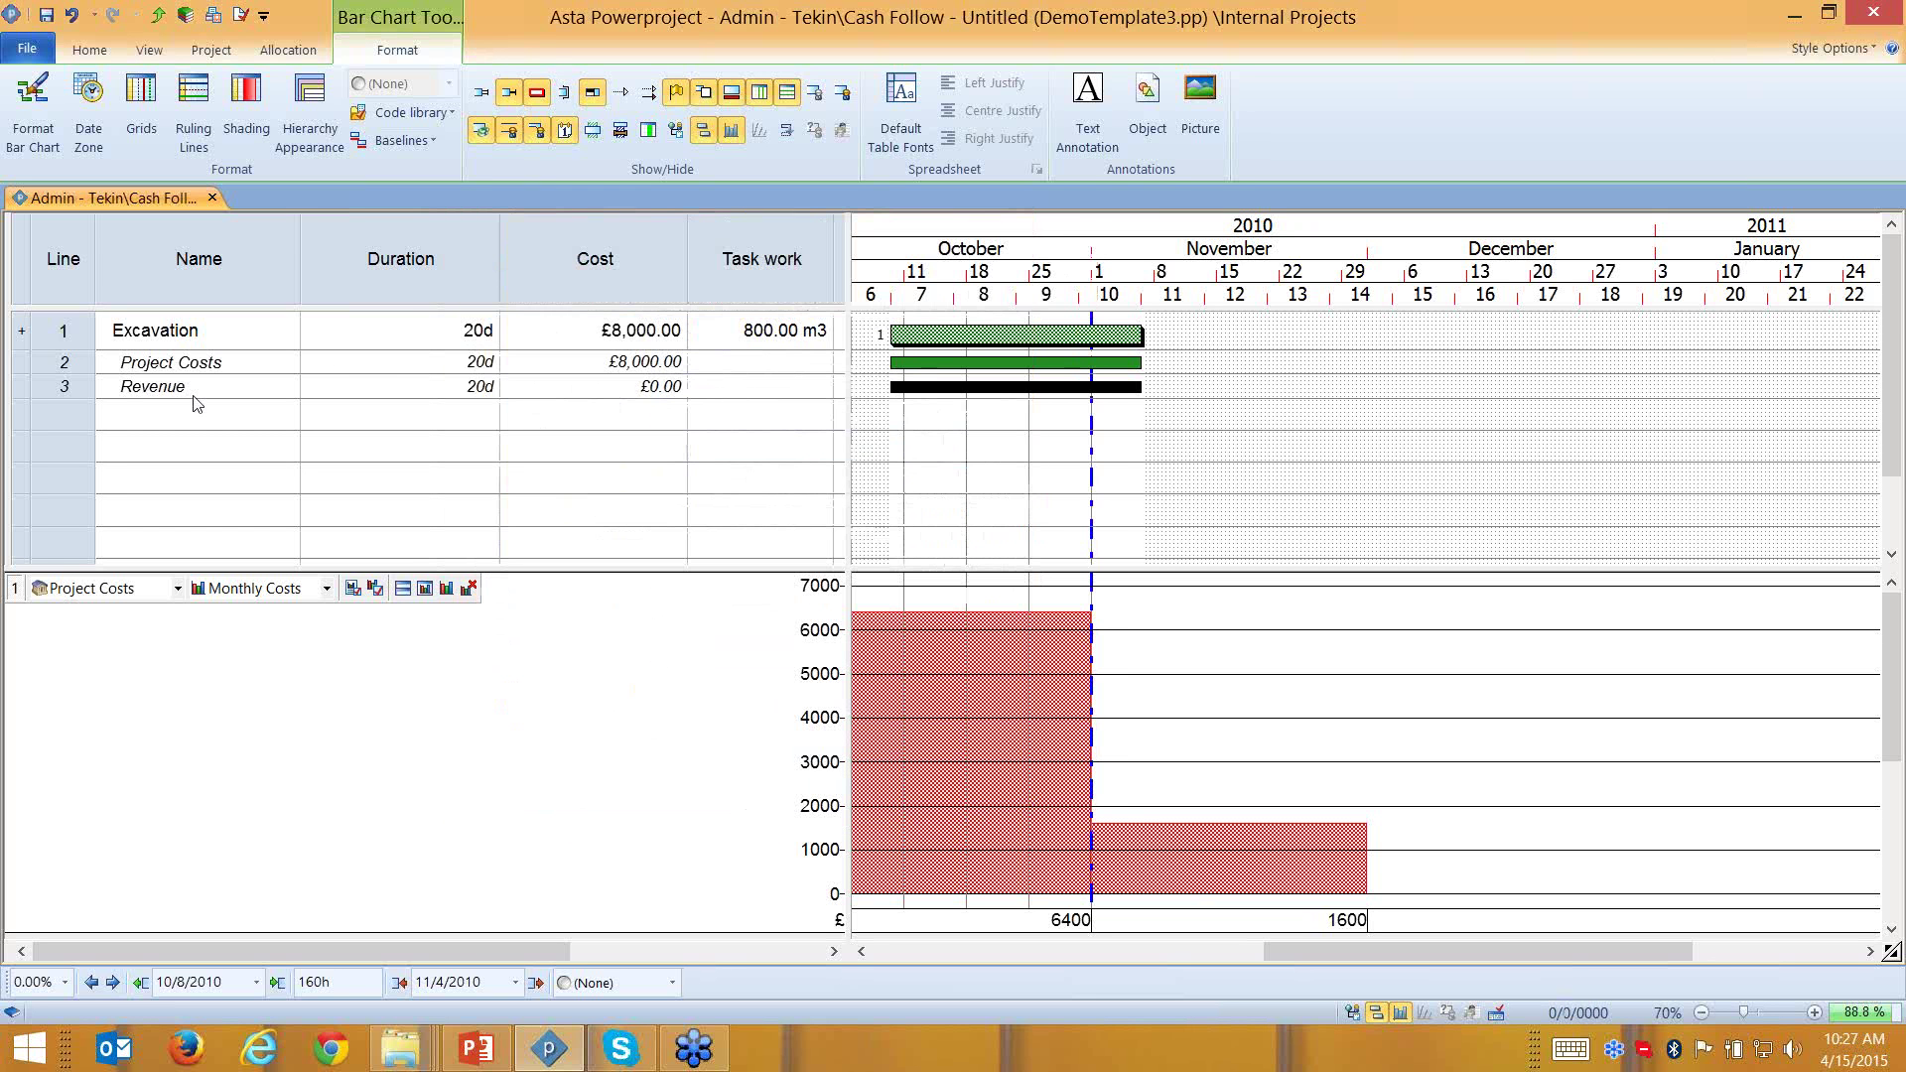
Delete the Revenue allocation from Excavation
{"action": "left_click", "coordinate": [199, 386]}
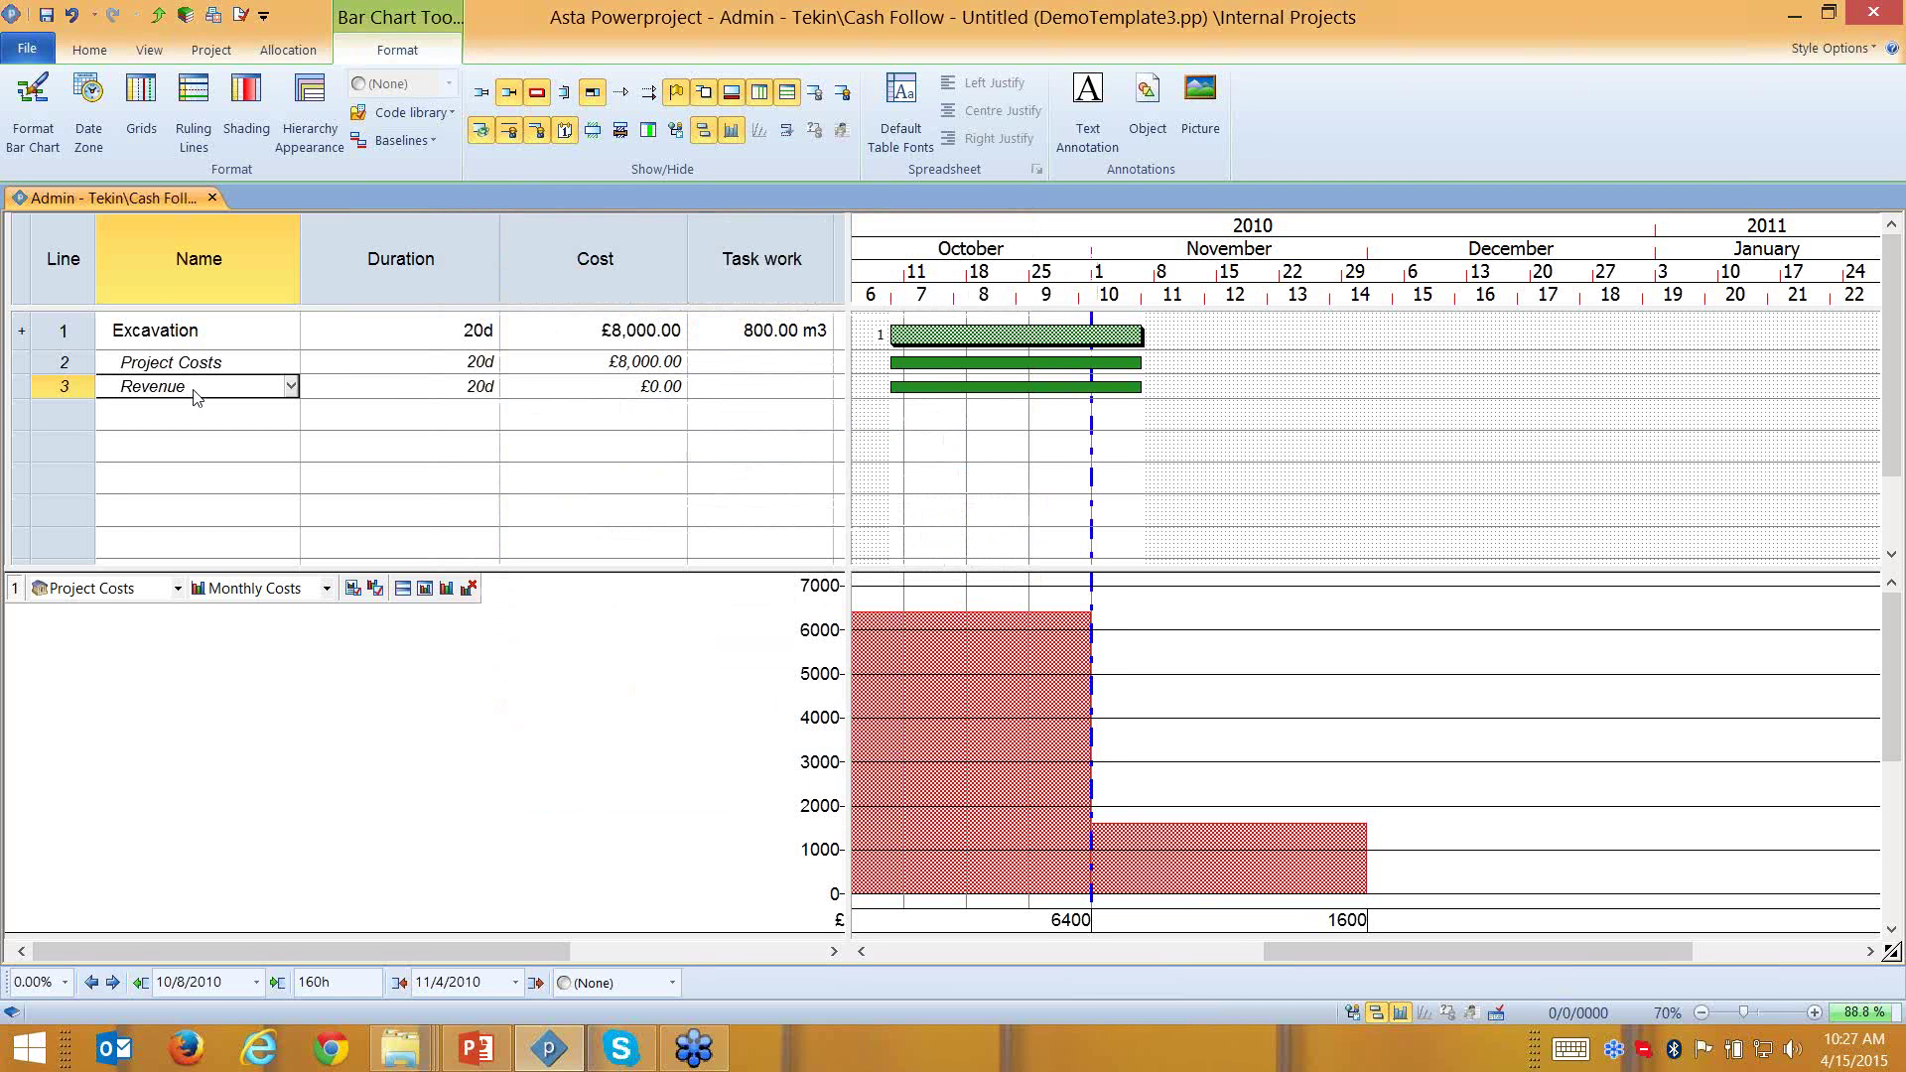
{"action": "left_click", "coordinate": [80, 393]}
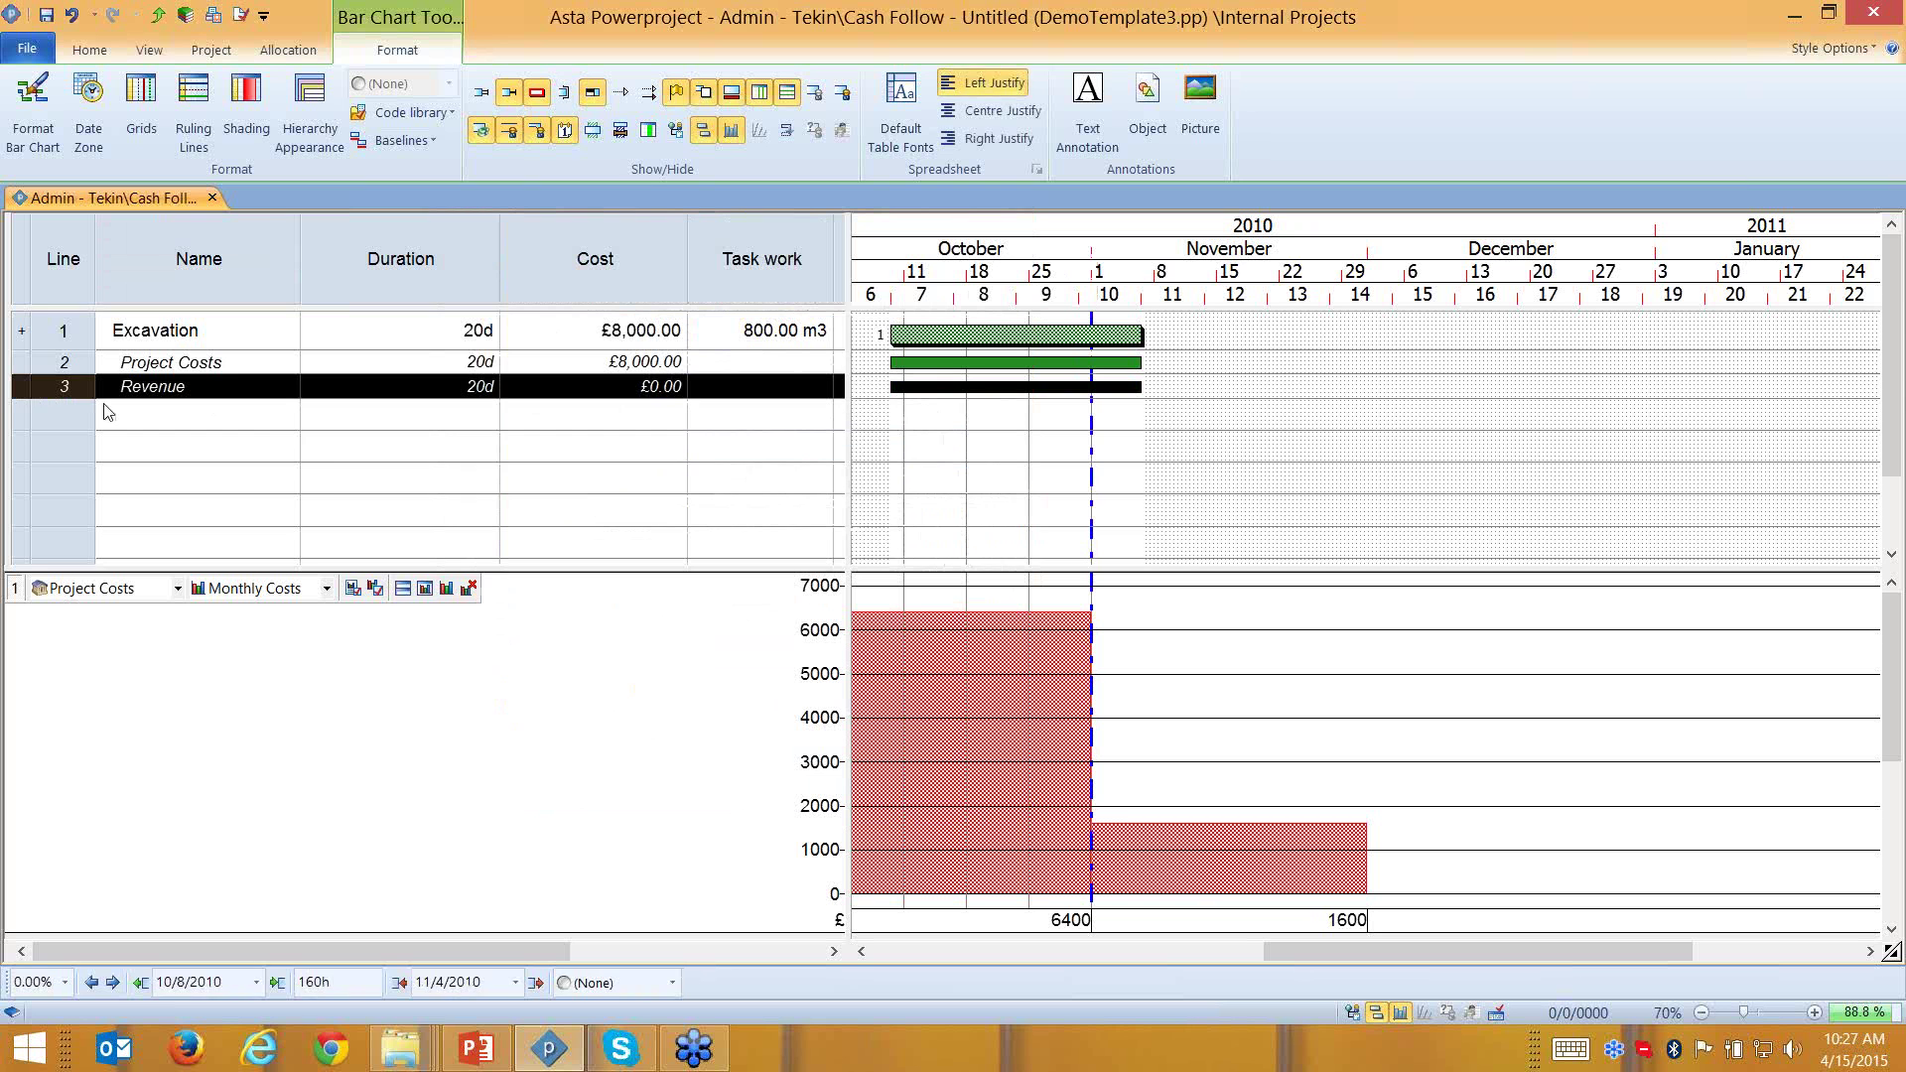
{"action": "key", "text": "Delete"}
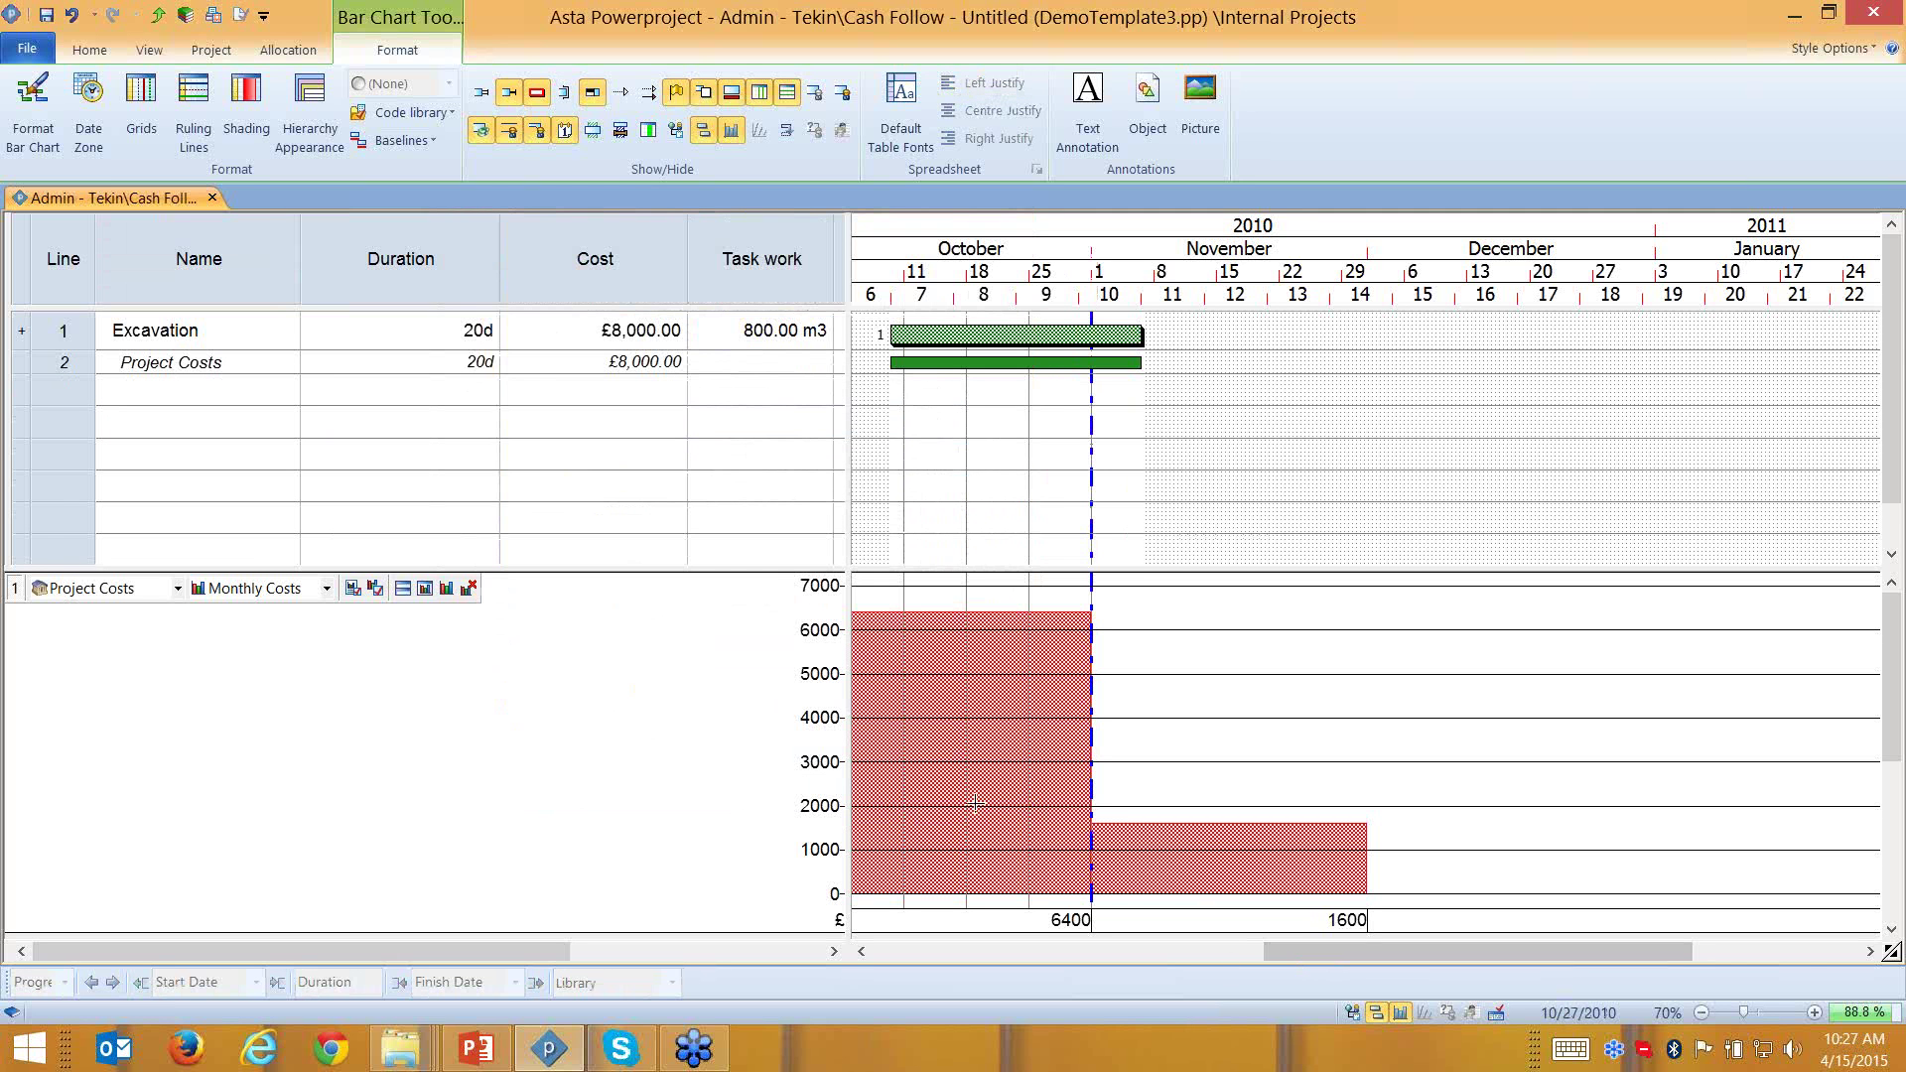
Allocate Project Costs from the histogram to Excavation again in place of the deleted Revenue allocation
{"action": "left_click", "coordinate": [1022, 770]}
{"action": "left_click_drag", "start_coordinate": [1033, 345], "coordinate": [1032, 347]}
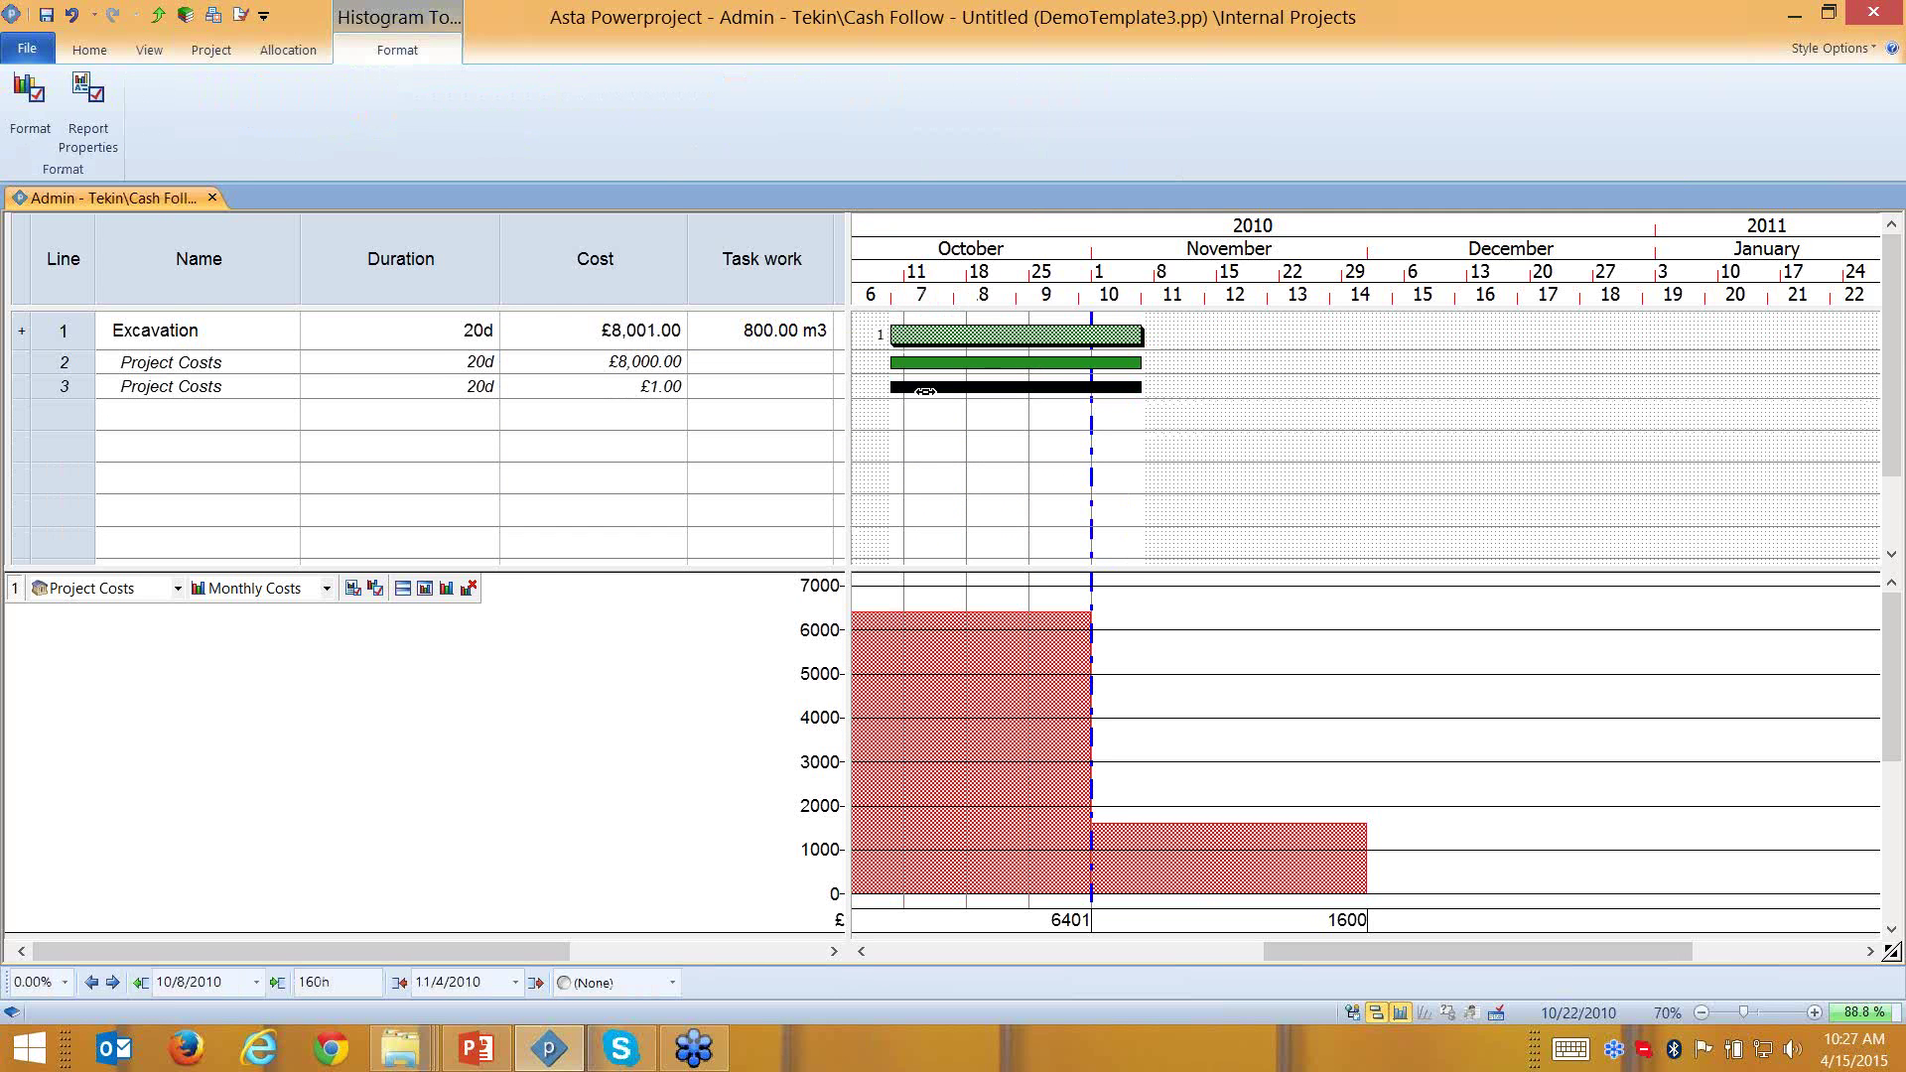
Make the new Project Costs allocation Task Work Based with type Income, and enter its cost per m3
{"action": "double_click", "coordinate": [924, 391]}
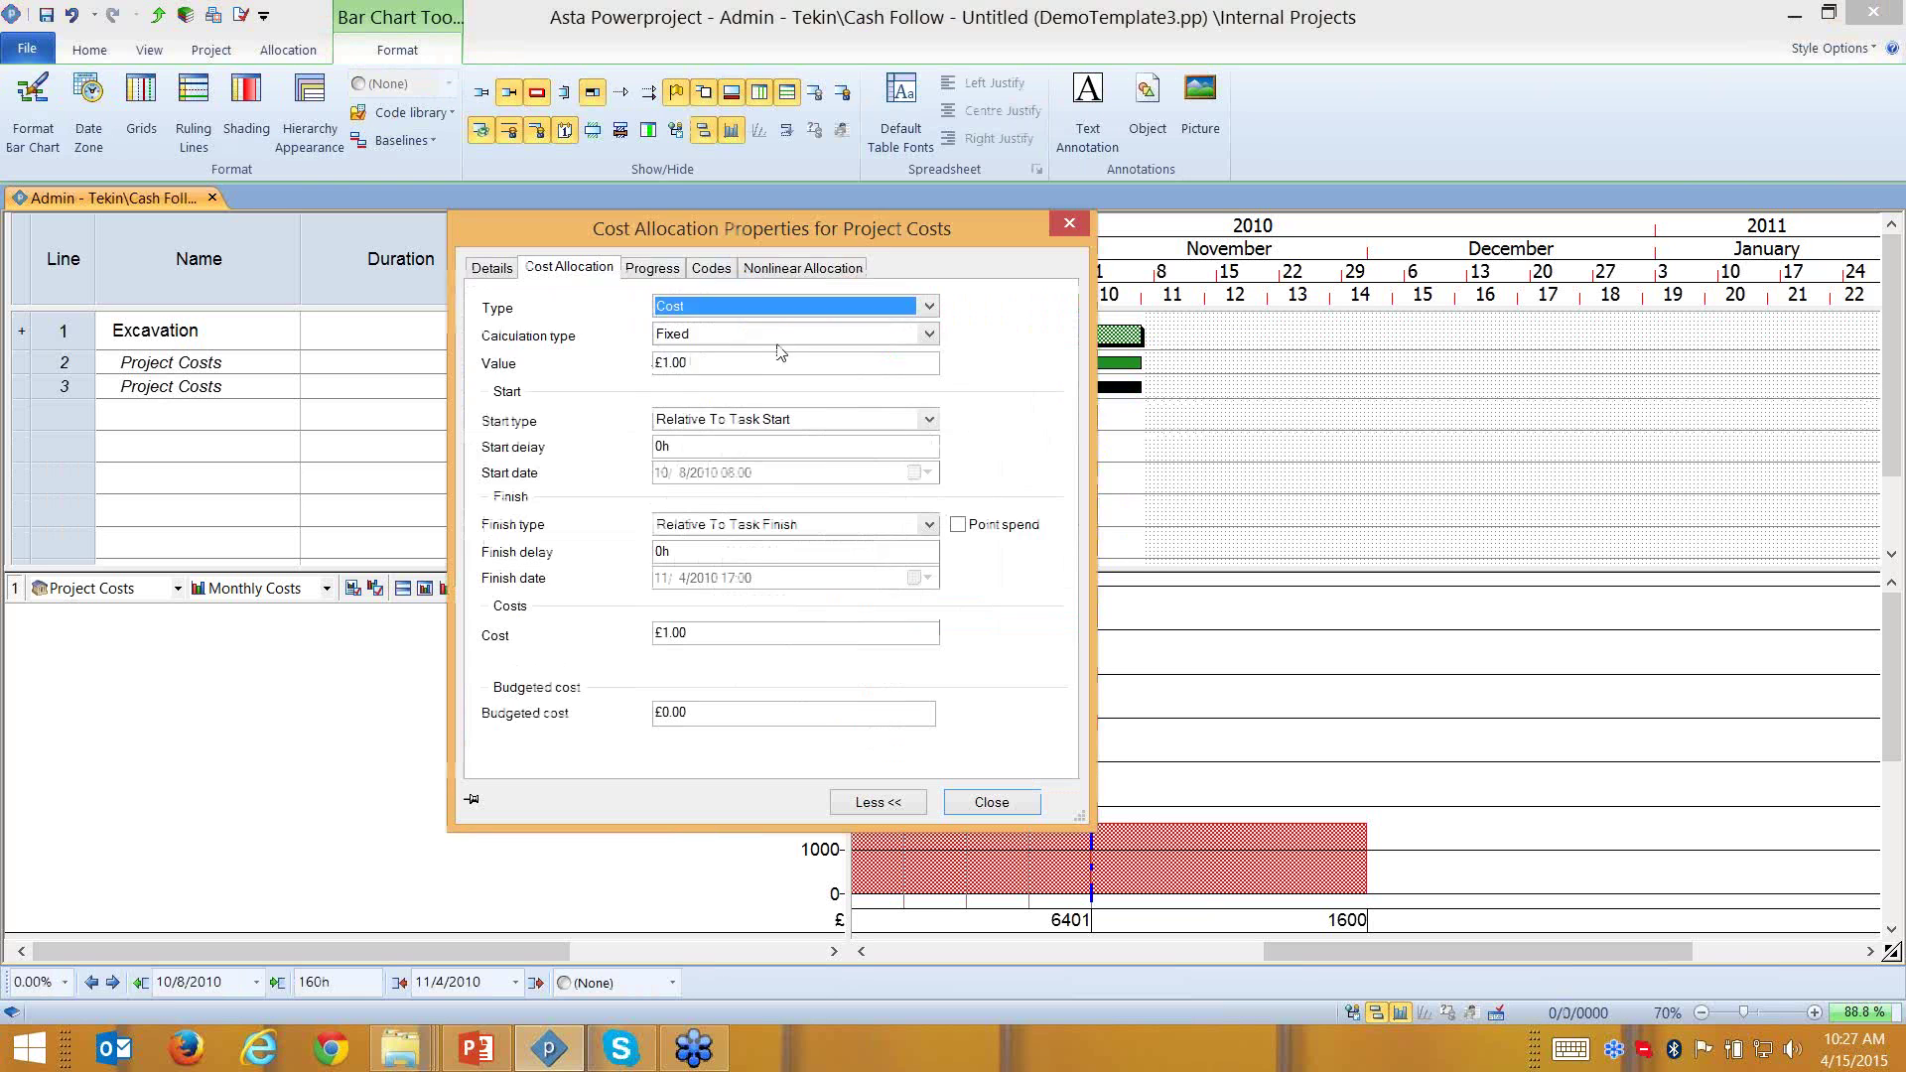
{"action": "left_click", "coordinate": [782, 334]}
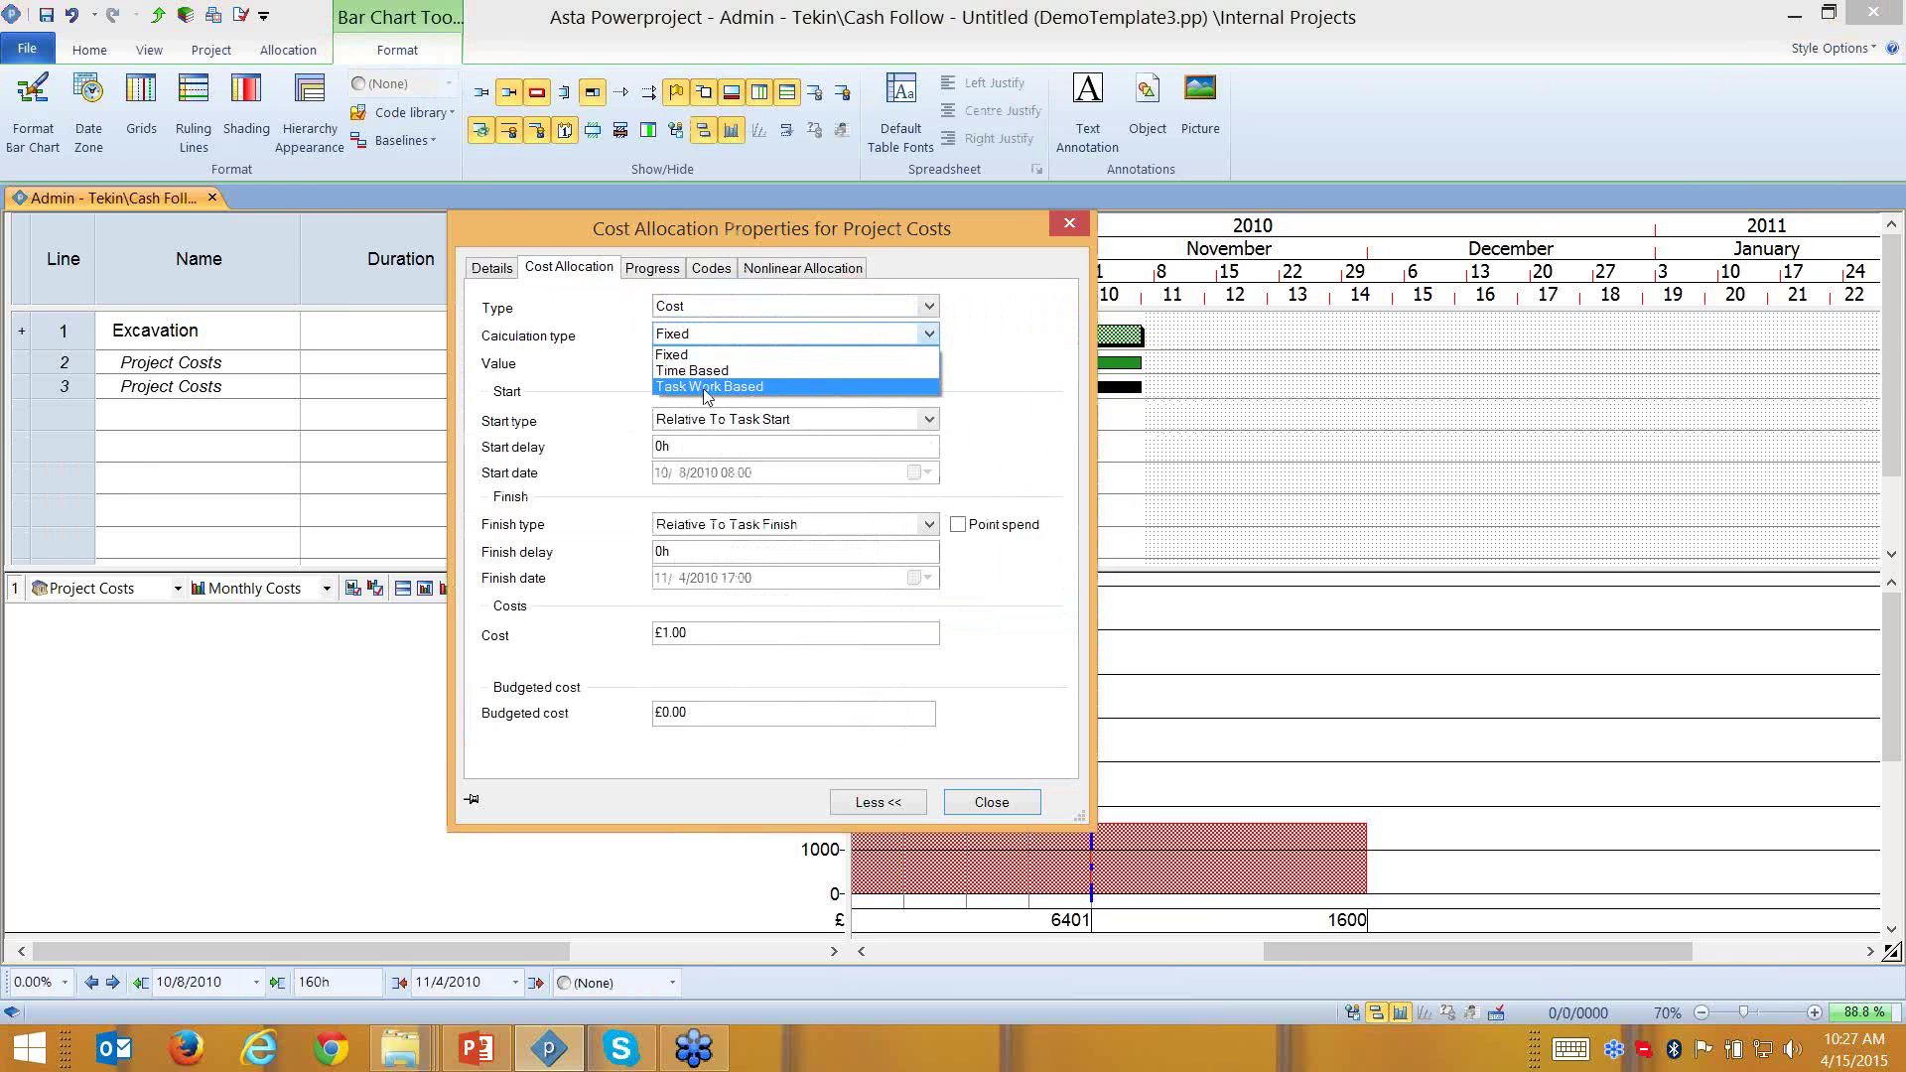
{"action": "left_click", "coordinate": [705, 392]}
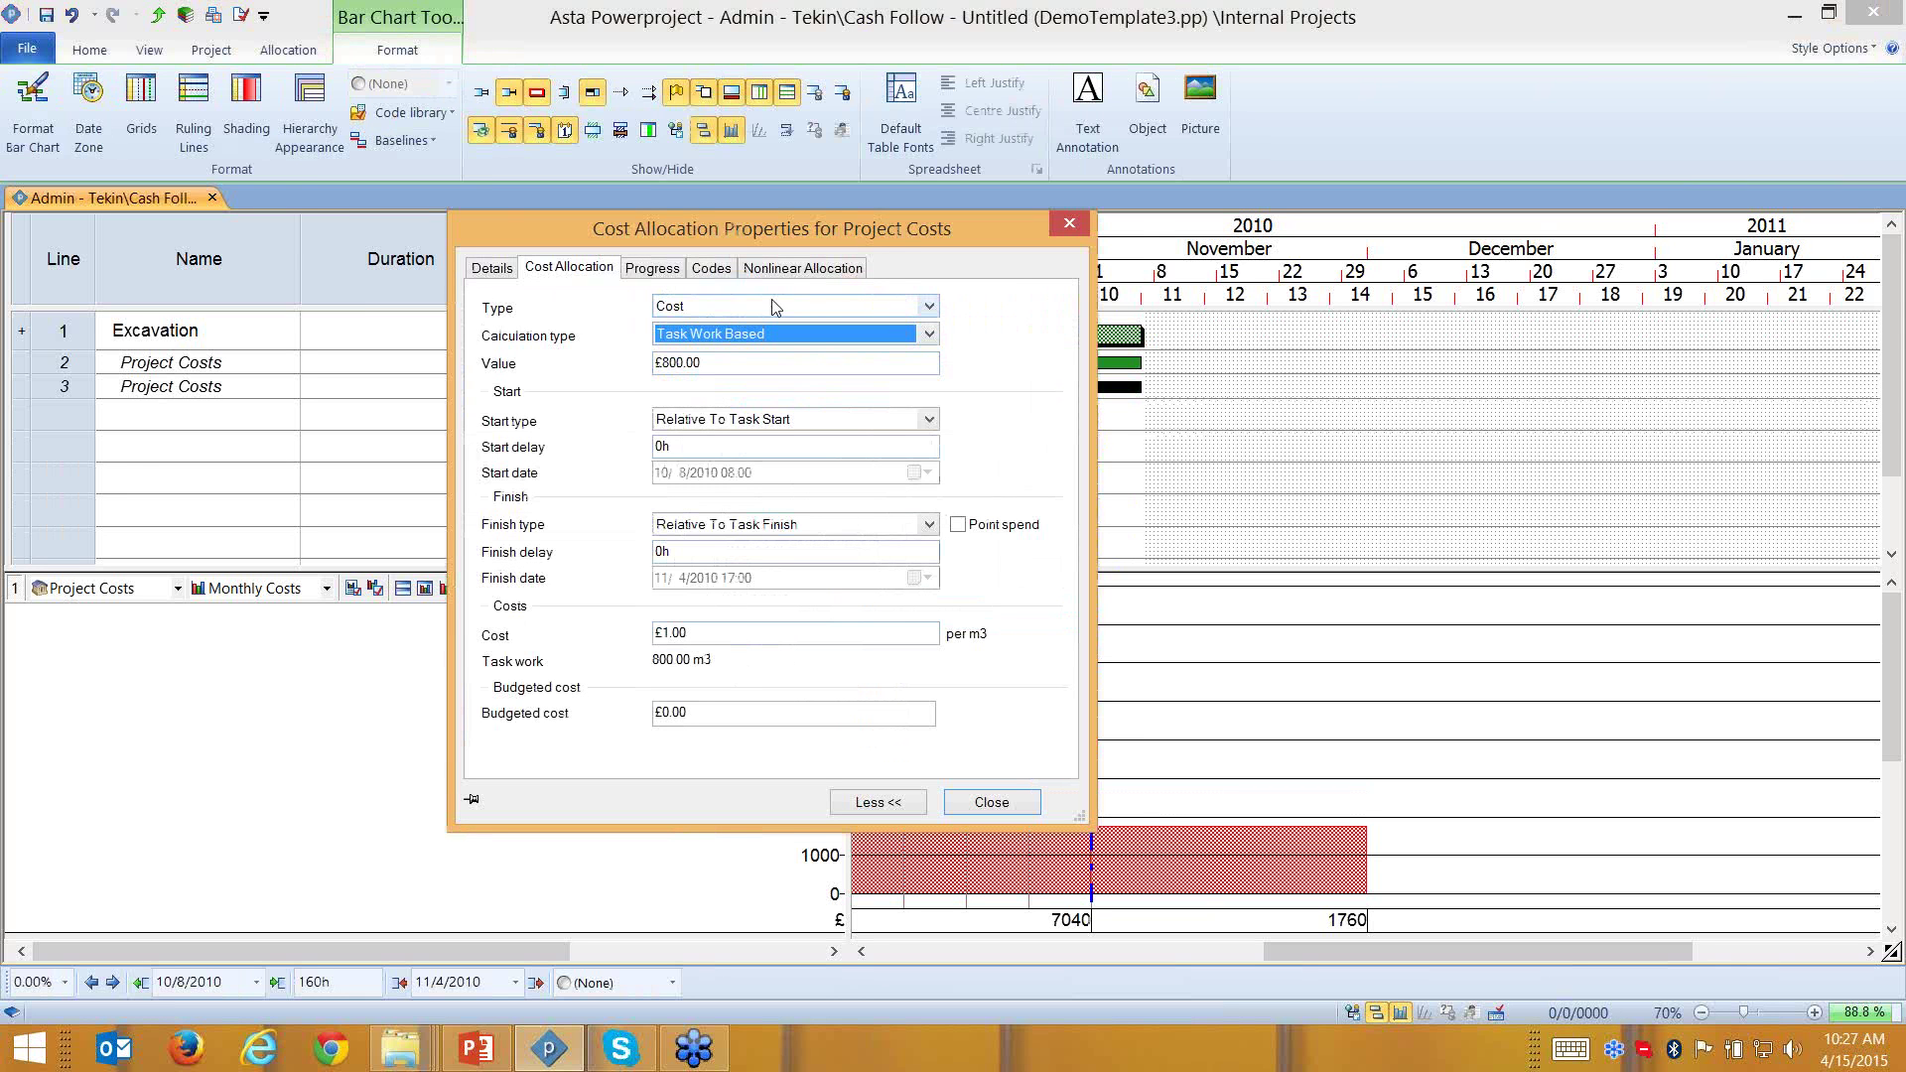
{"action": "left_click", "coordinate": [851, 305]}
{"action": "left_click", "coordinate": [680, 335]}
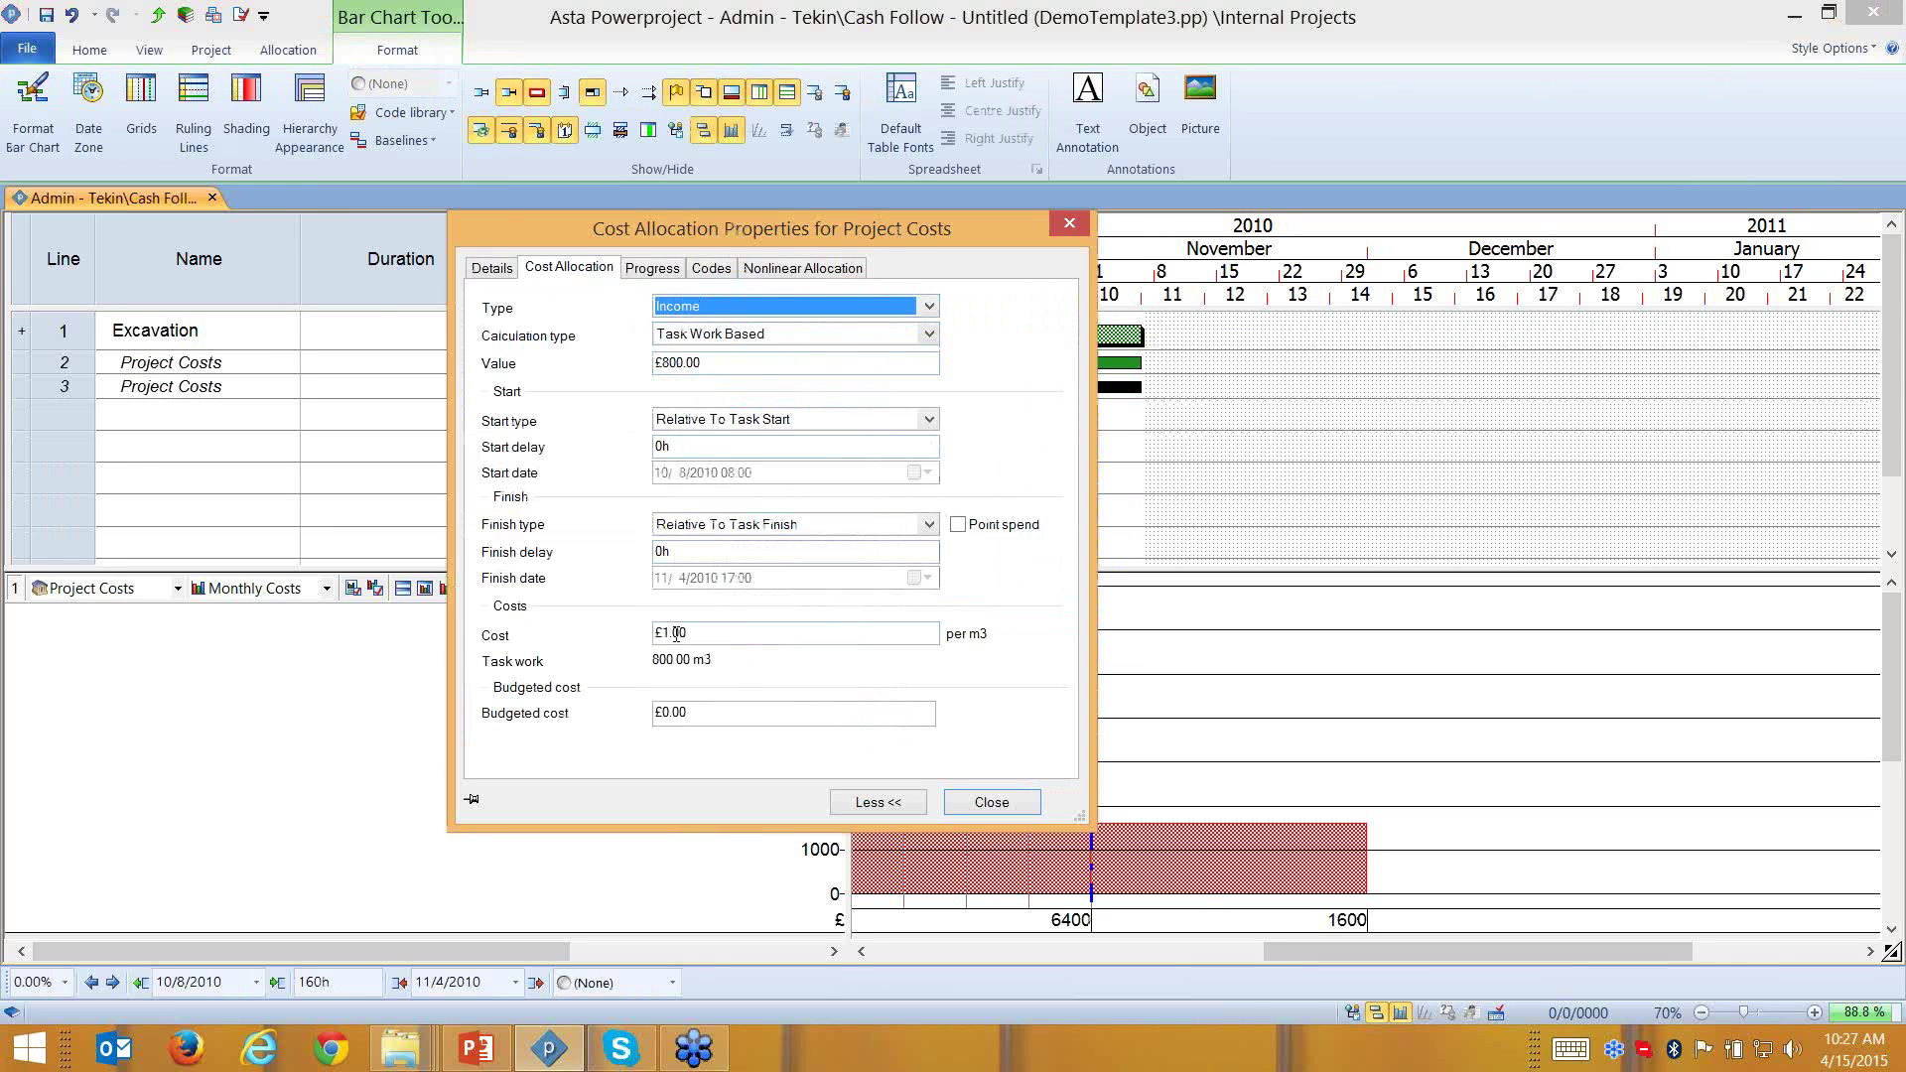
{"action": "left_click_drag", "start_coordinate": [697, 633], "coordinate": [571, 614]}
{"action": "type", "text": "1"}
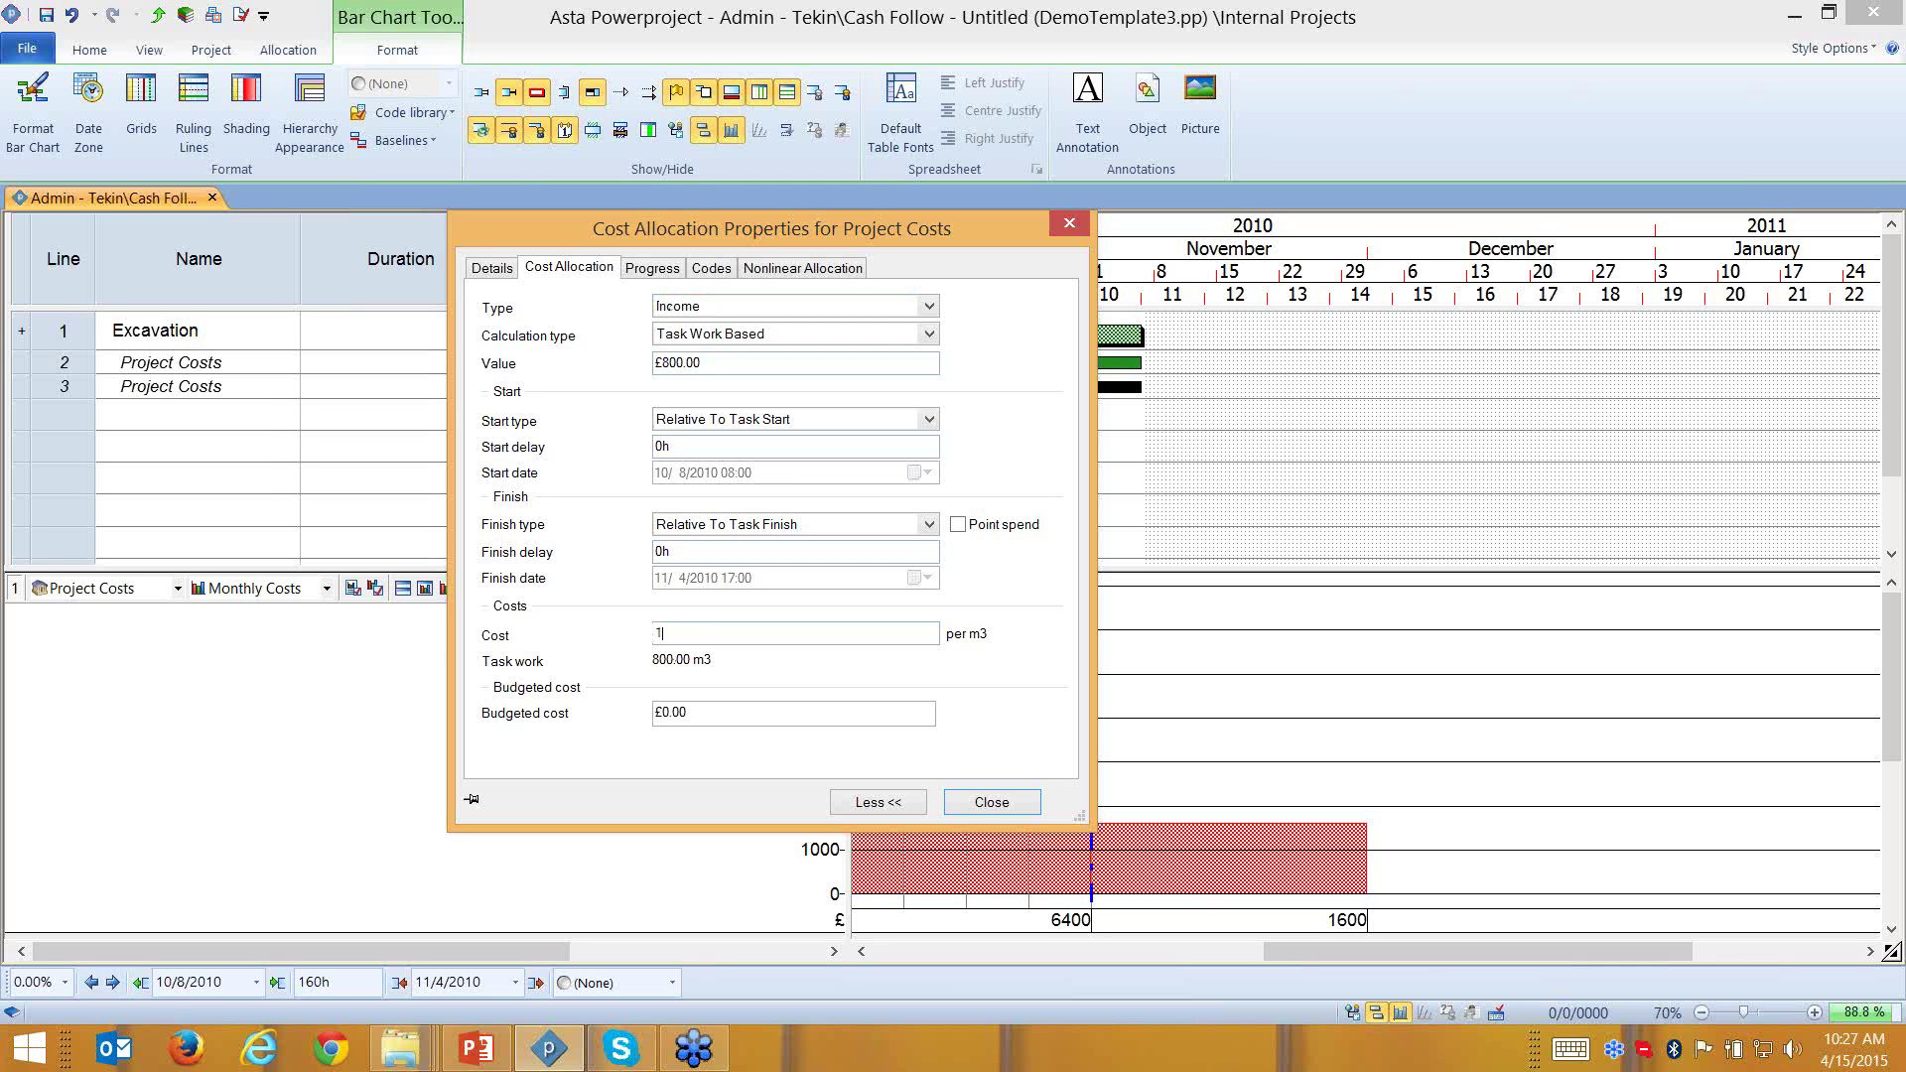
Set the income allocation's cost to £15 per m3 and close the cost allocation properties
{"action": "type", "text": "5"}
{"action": "left_click", "coordinate": [990, 803]}
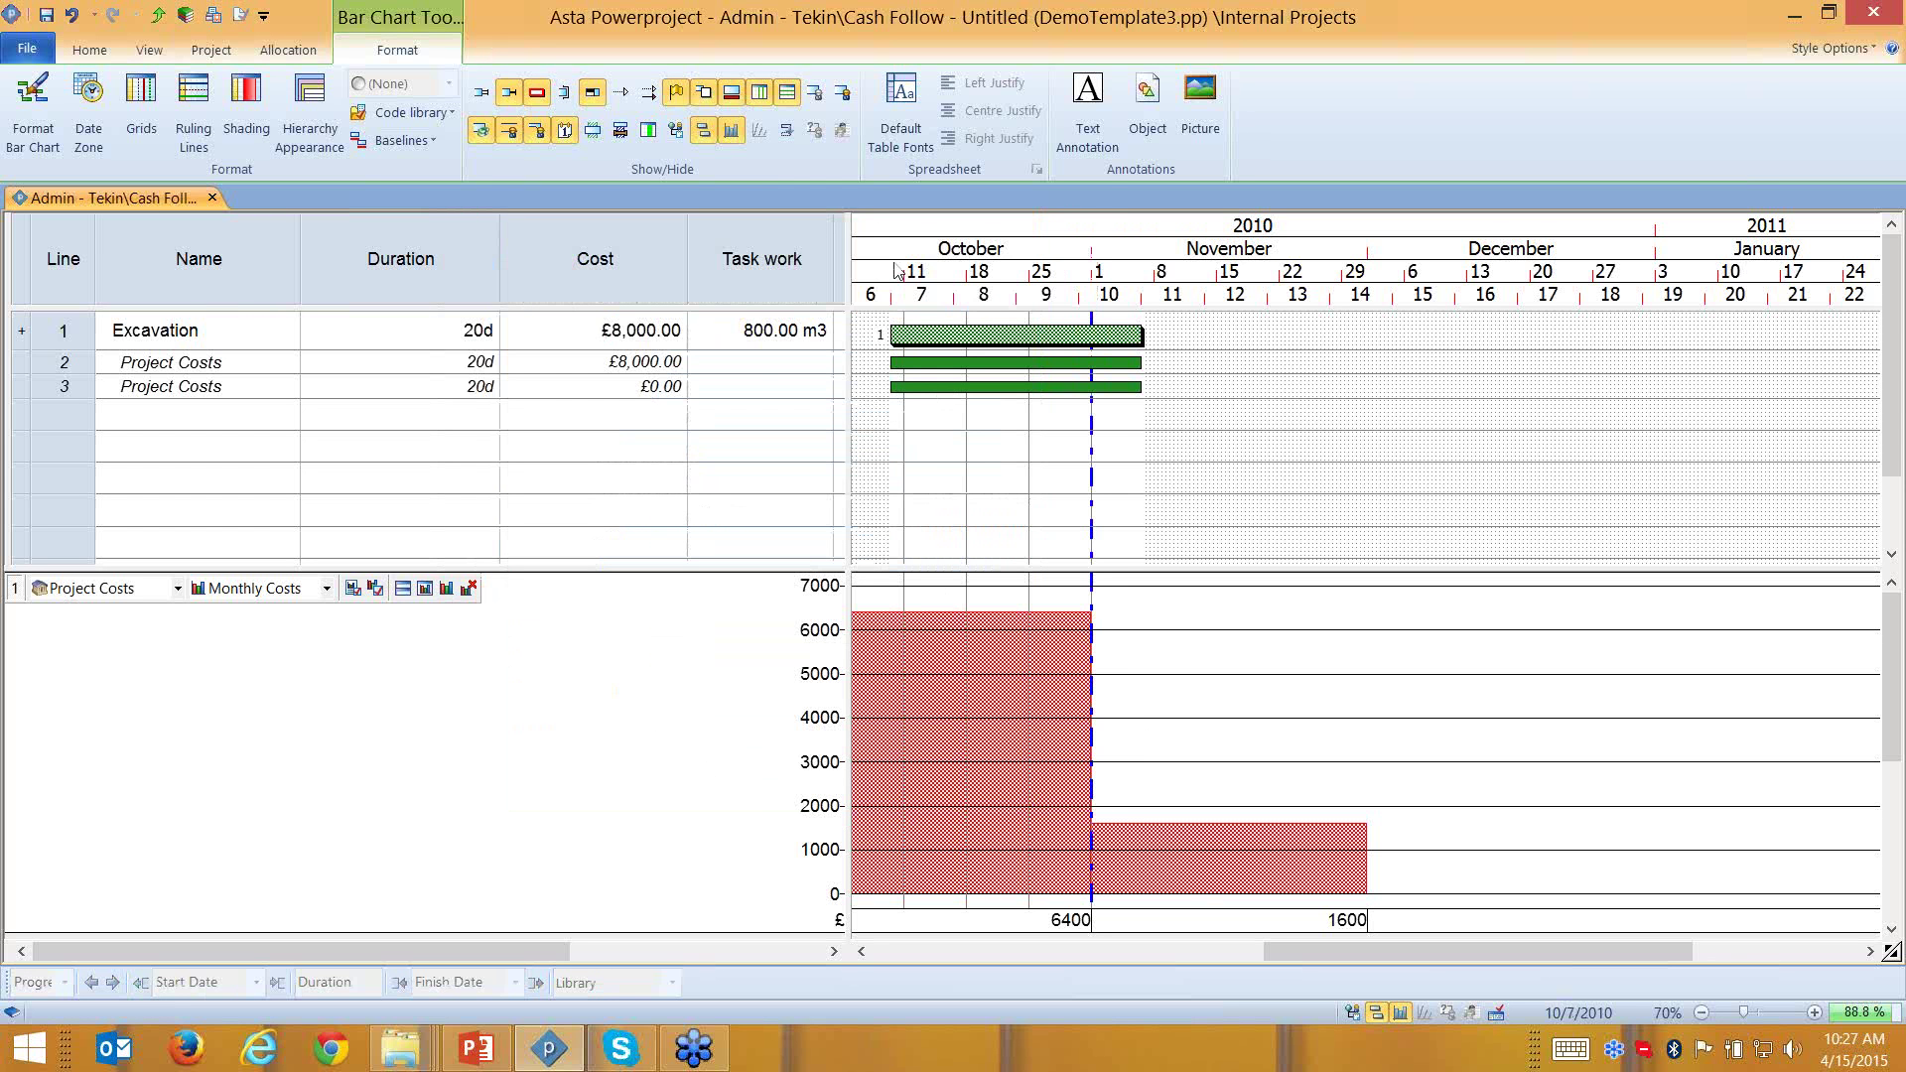
Widen the spreadsheet area and move the Income column directly after the Cost column
{"action": "left_click_drag", "start_coordinate": [848, 240], "coordinate": [1043, 239]}
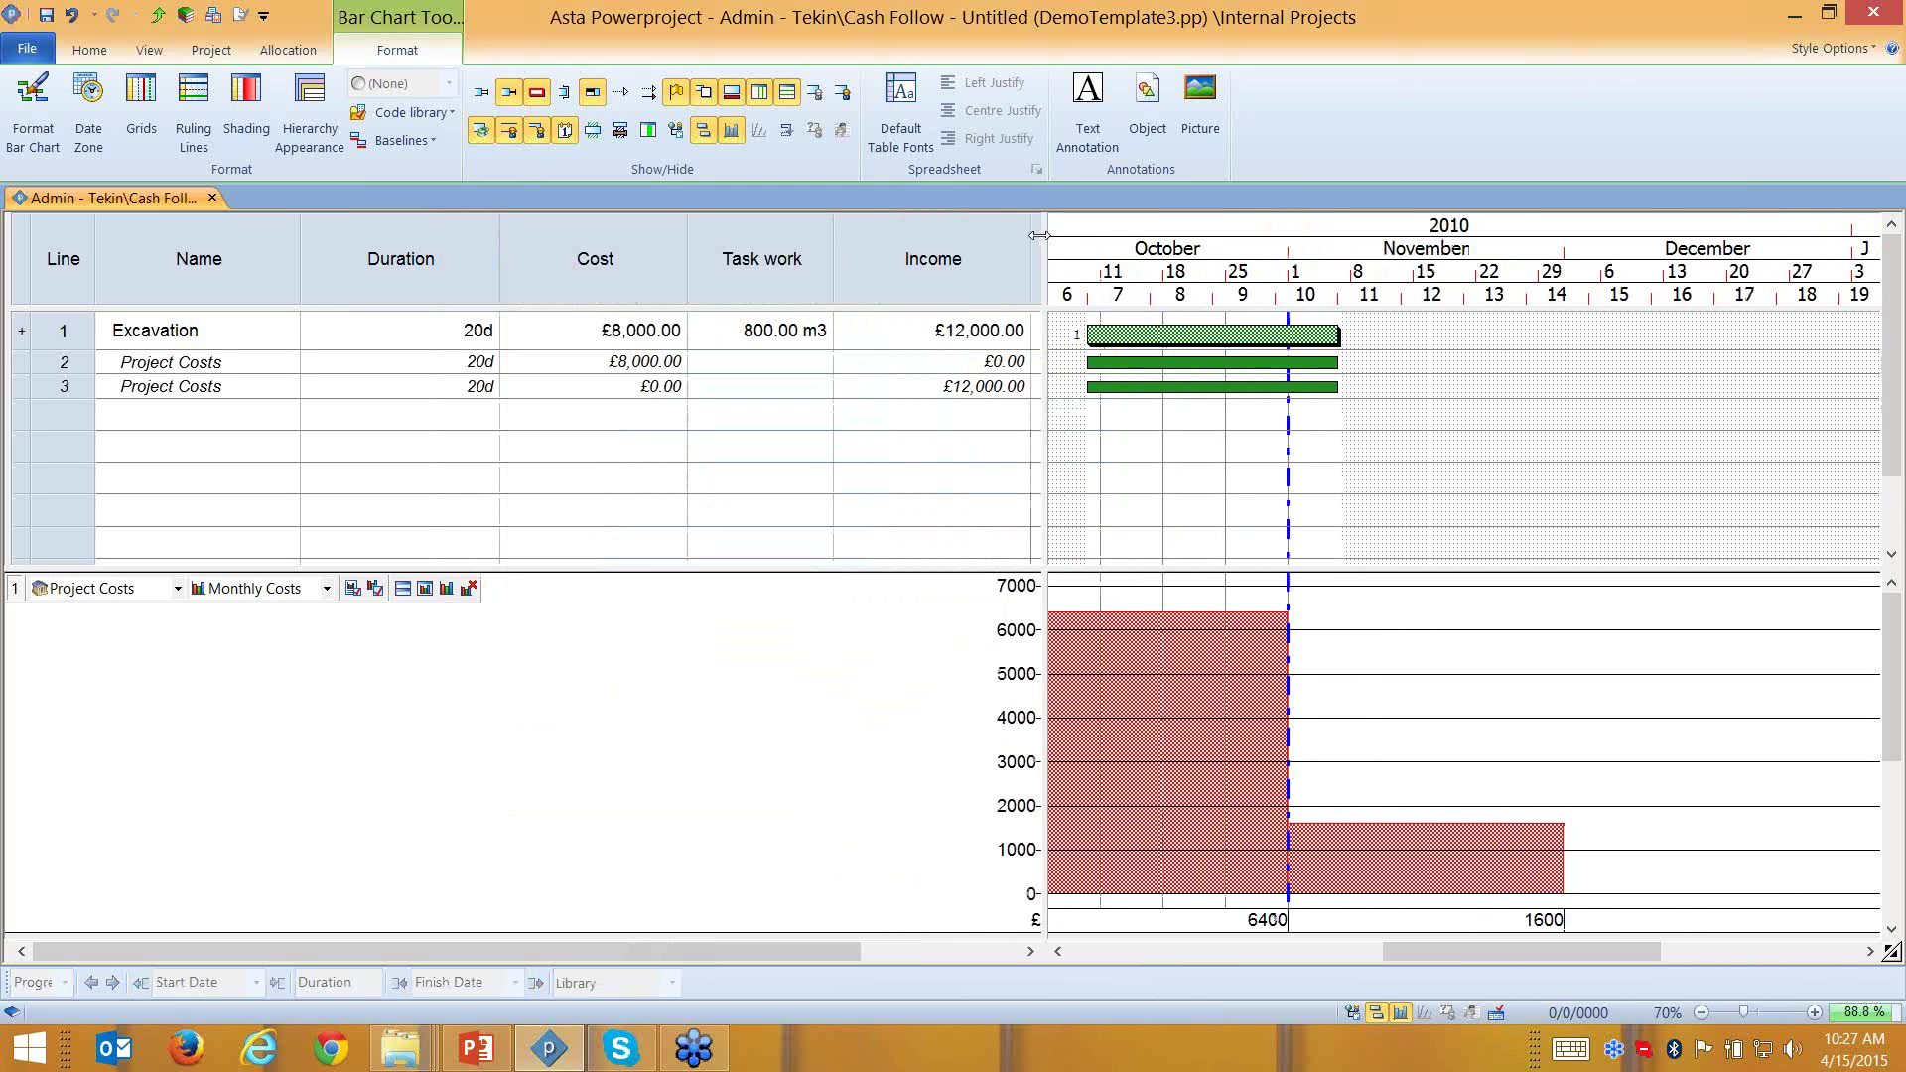
{"action": "left_click", "coordinate": [929, 248]}
{"action": "left_click_drag", "start_coordinate": [907, 226], "coordinate": [782, 228]}
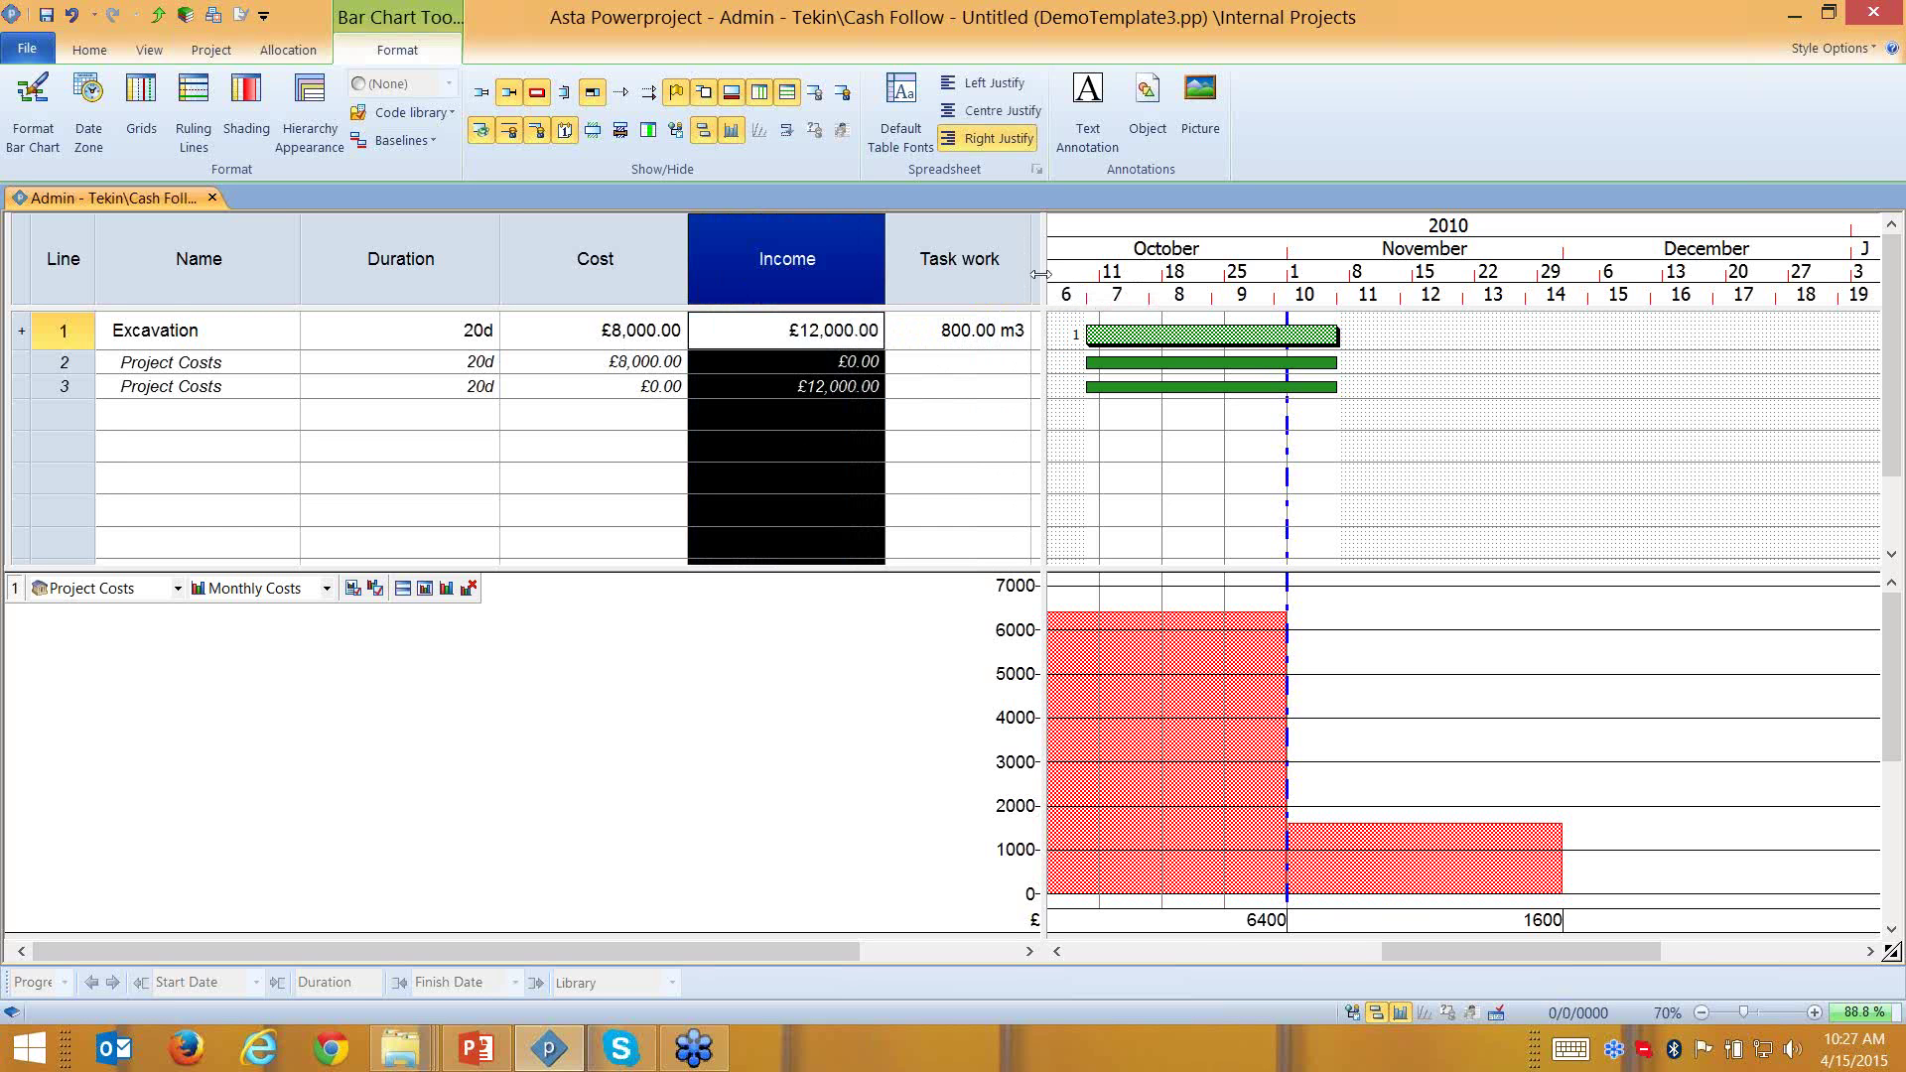
Widen the spreadsheet area further and move the Net column between Income and Task work
{"action": "left_click_drag", "start_coordinate": [1048, 274], "coordinate": [1177, 278]}
{"action": "left_click_drag", "start_coordinate": [1347, 278], "coordinate": [1352, 278]}
{"action": "left_click", "coordinate": [1134, 258]}
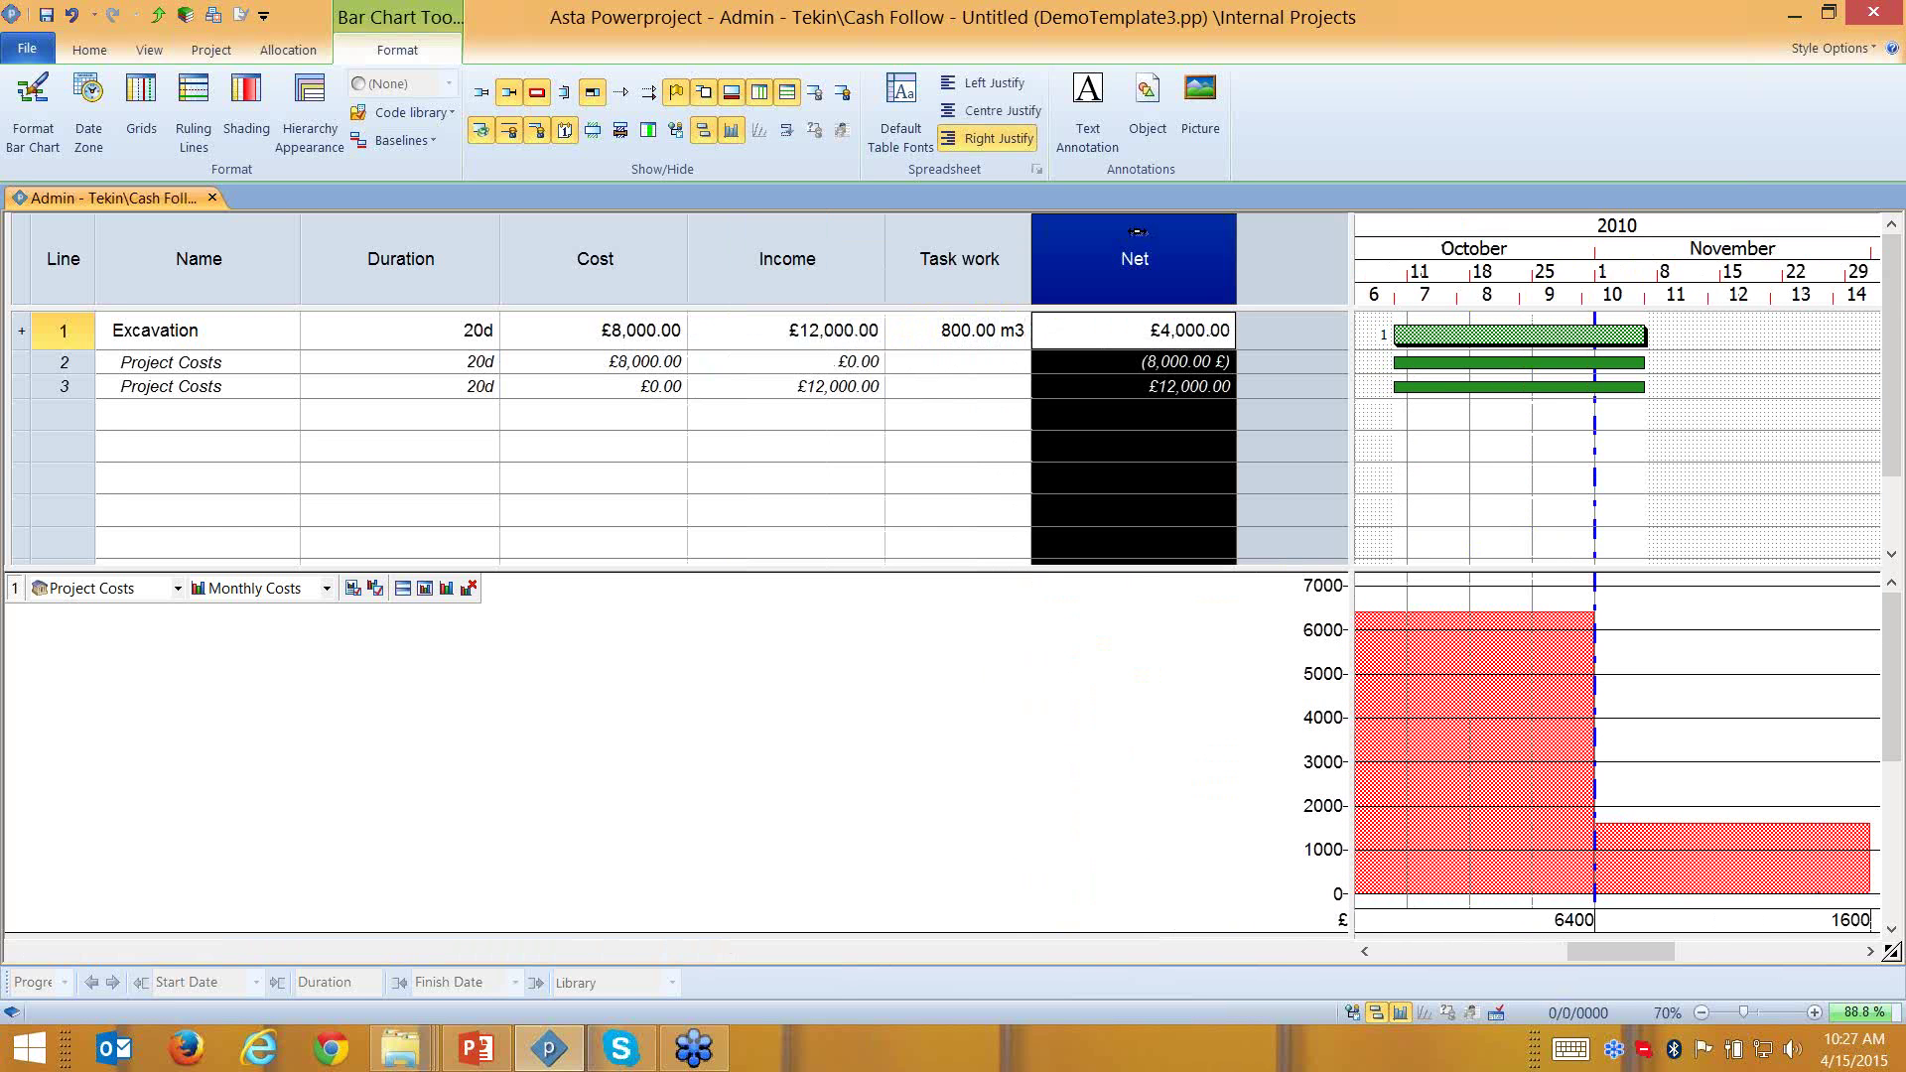
{"action": "left_click_drag", "start_coordinate": [1134, 230], "coordinate": [955, 248]}
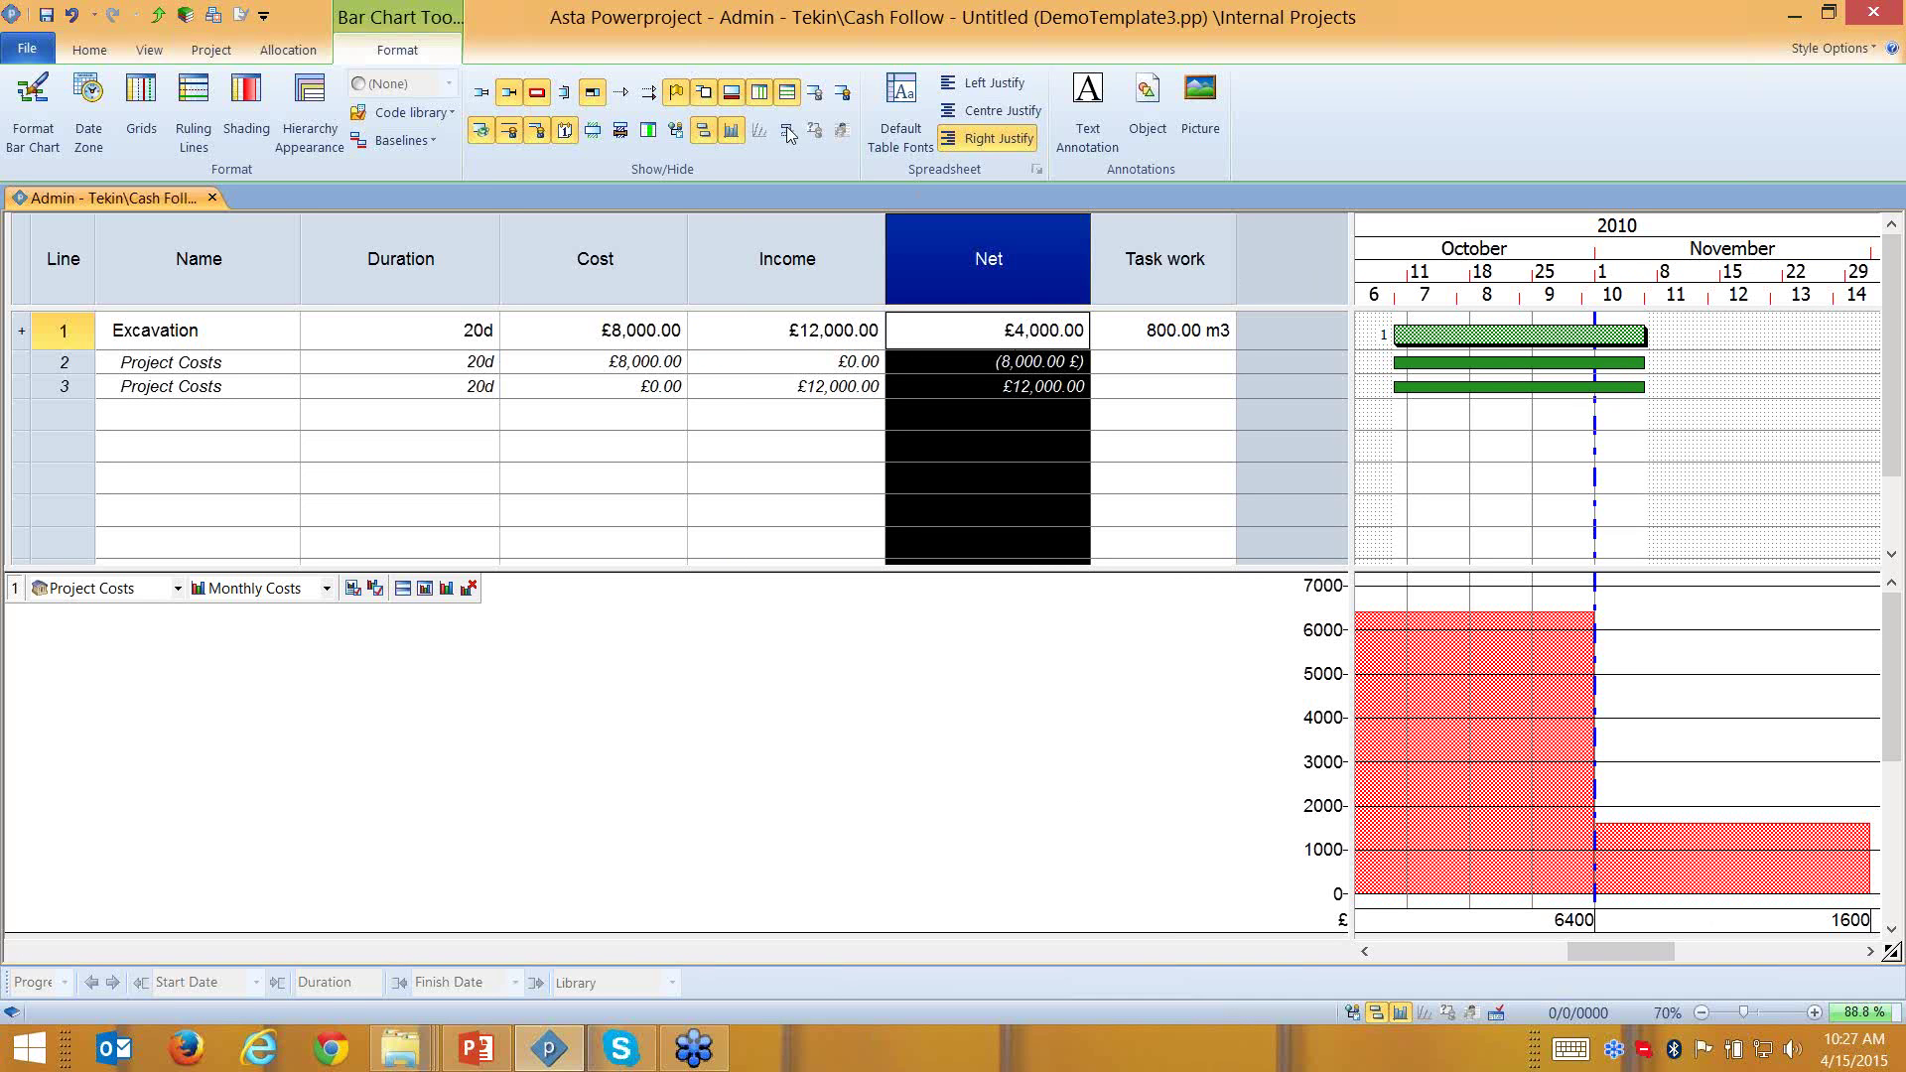
Hide the cost allocation rows, set the Excavation task work to 750 m3 and check the Cost, Income and Net columns
{"action": "left_click", "coordinate": [482, 131]}
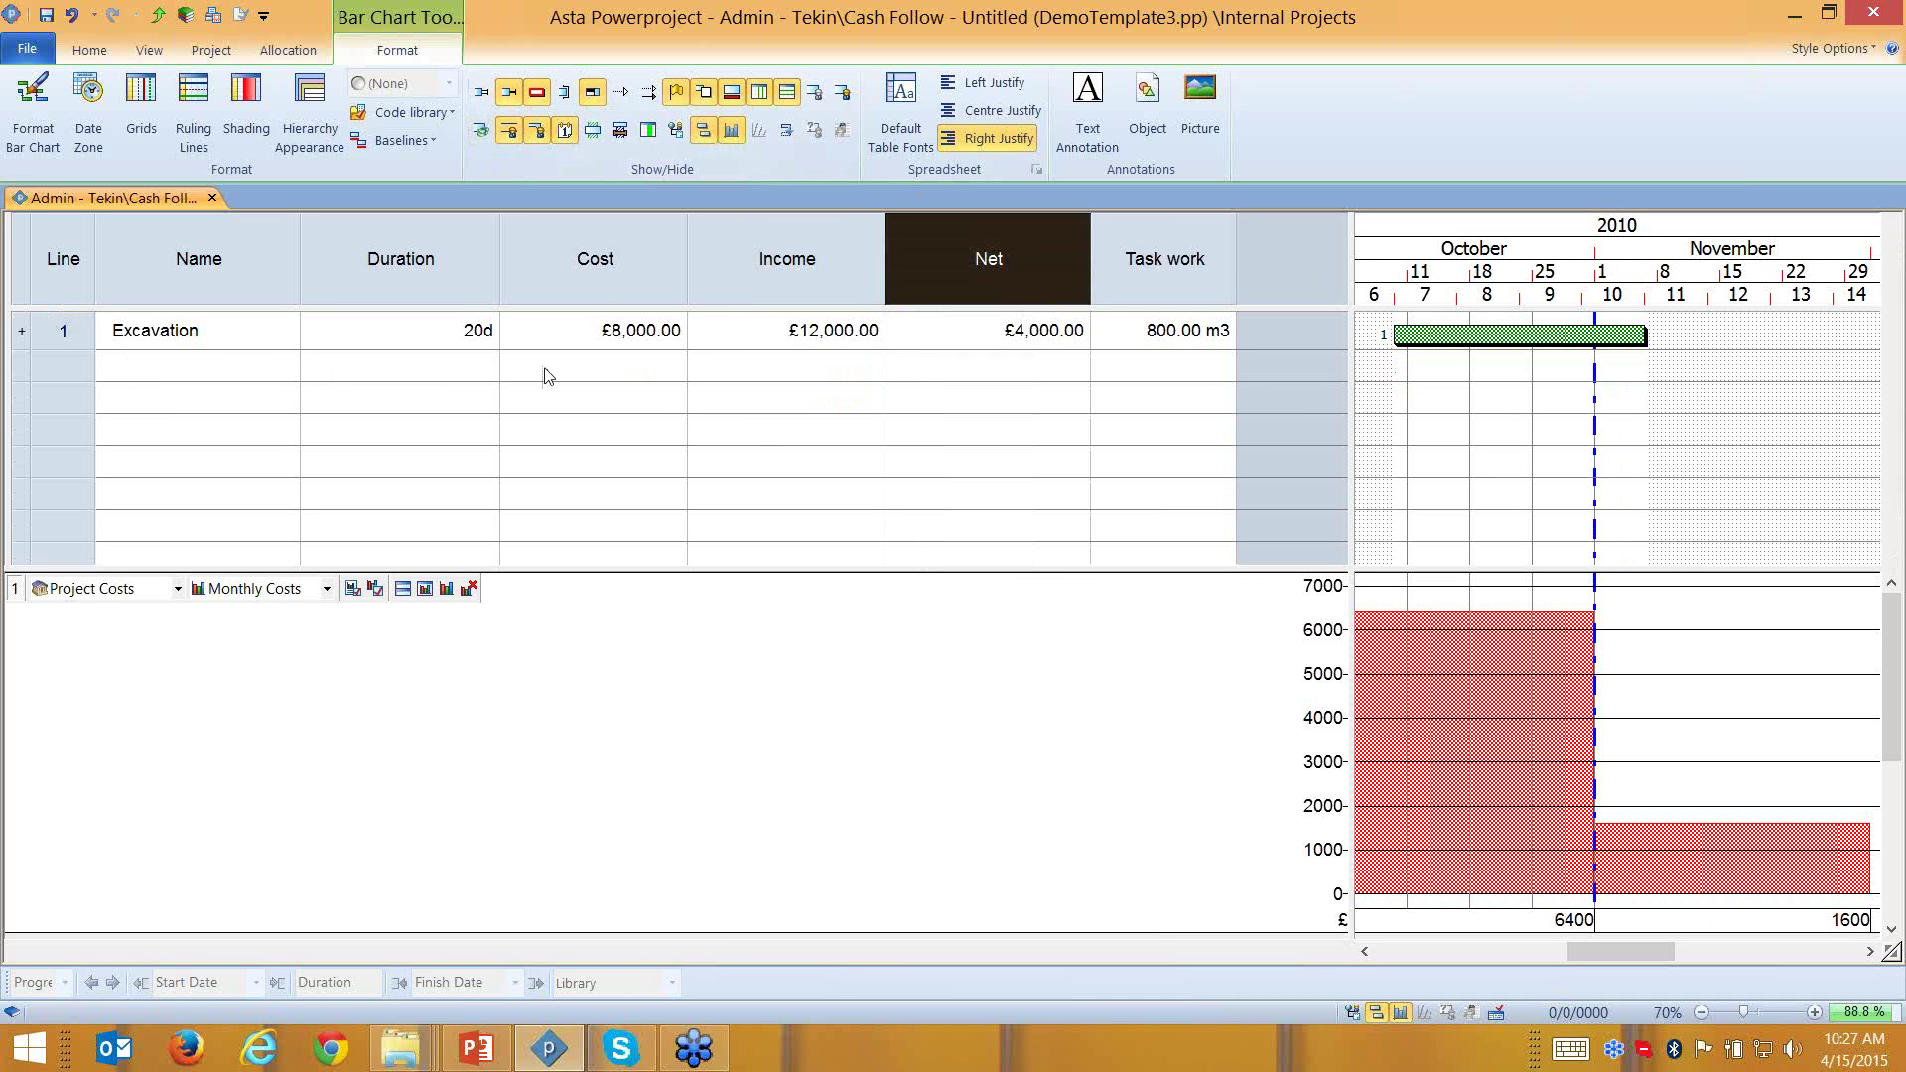
{"action": "left_click", "coordinate": [1167, 333]}
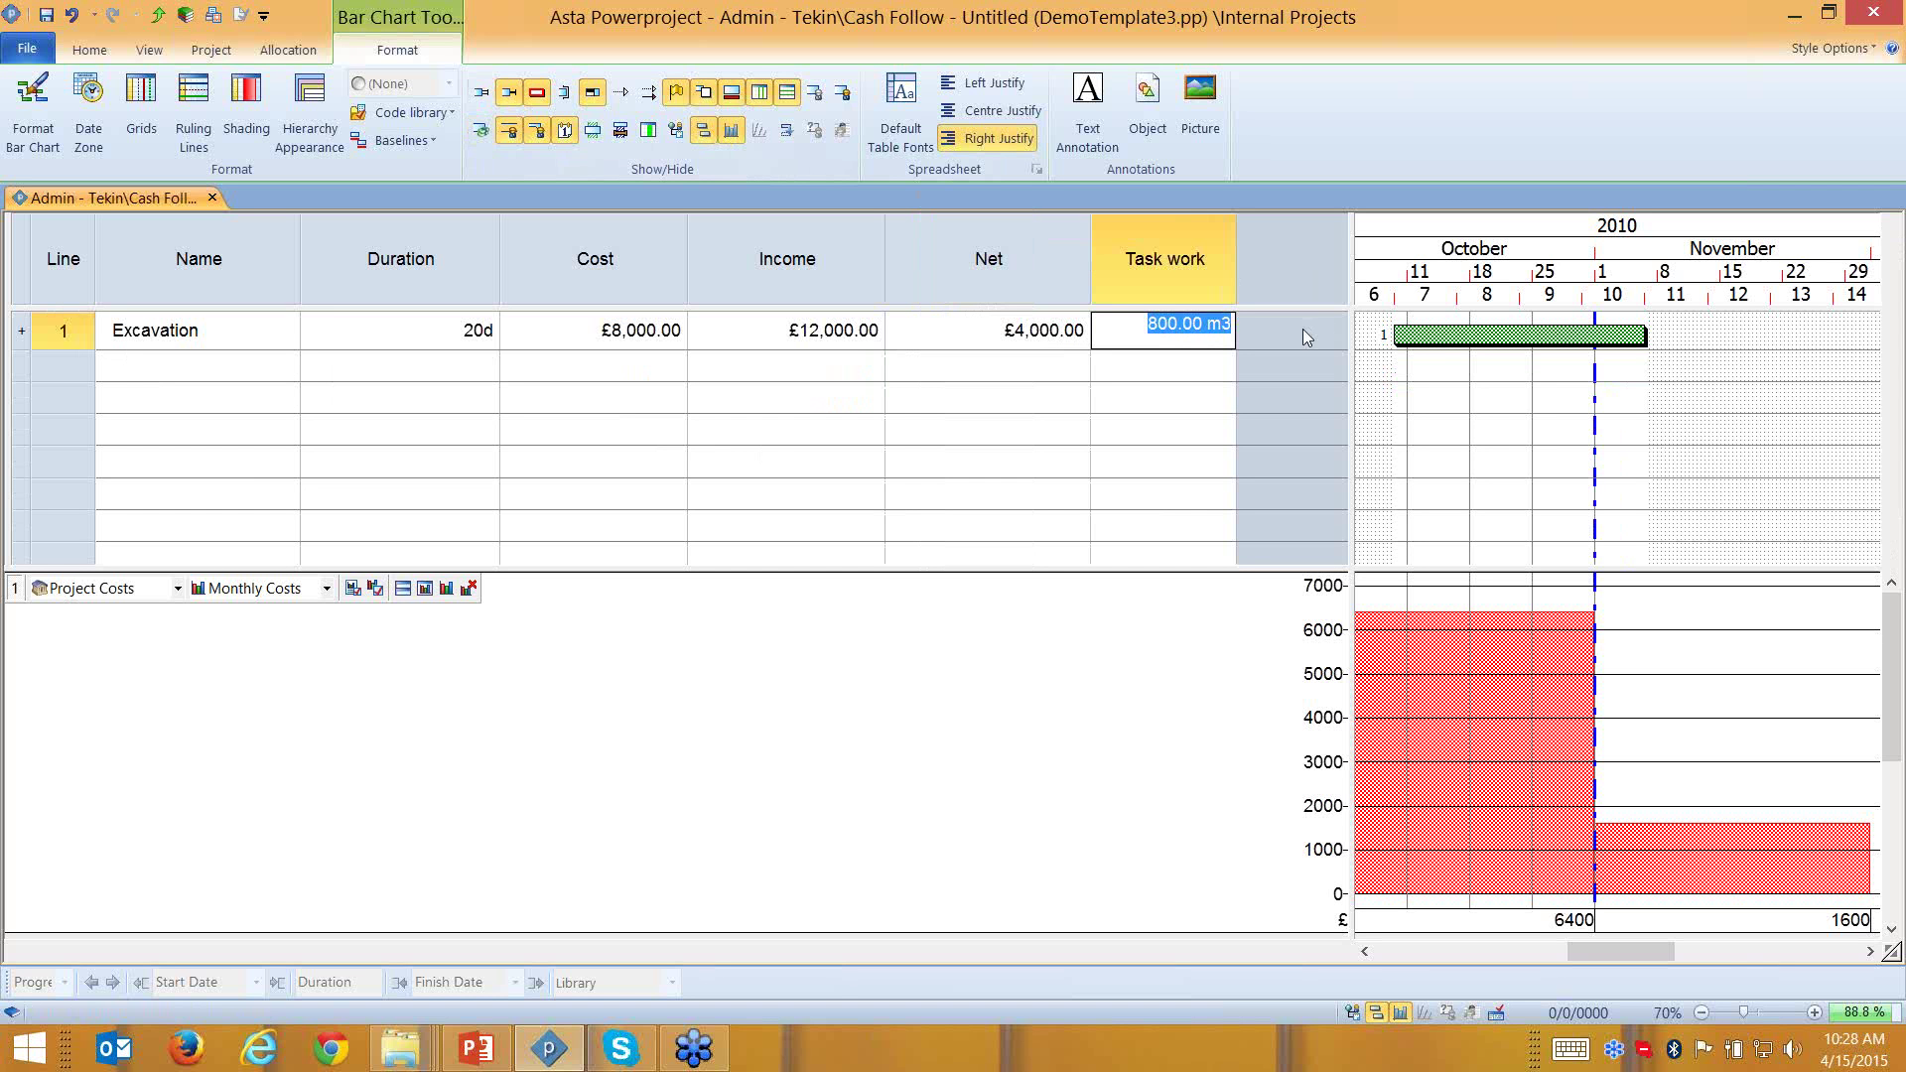
{"action": "left_click", "coordinate": [587, 258]}
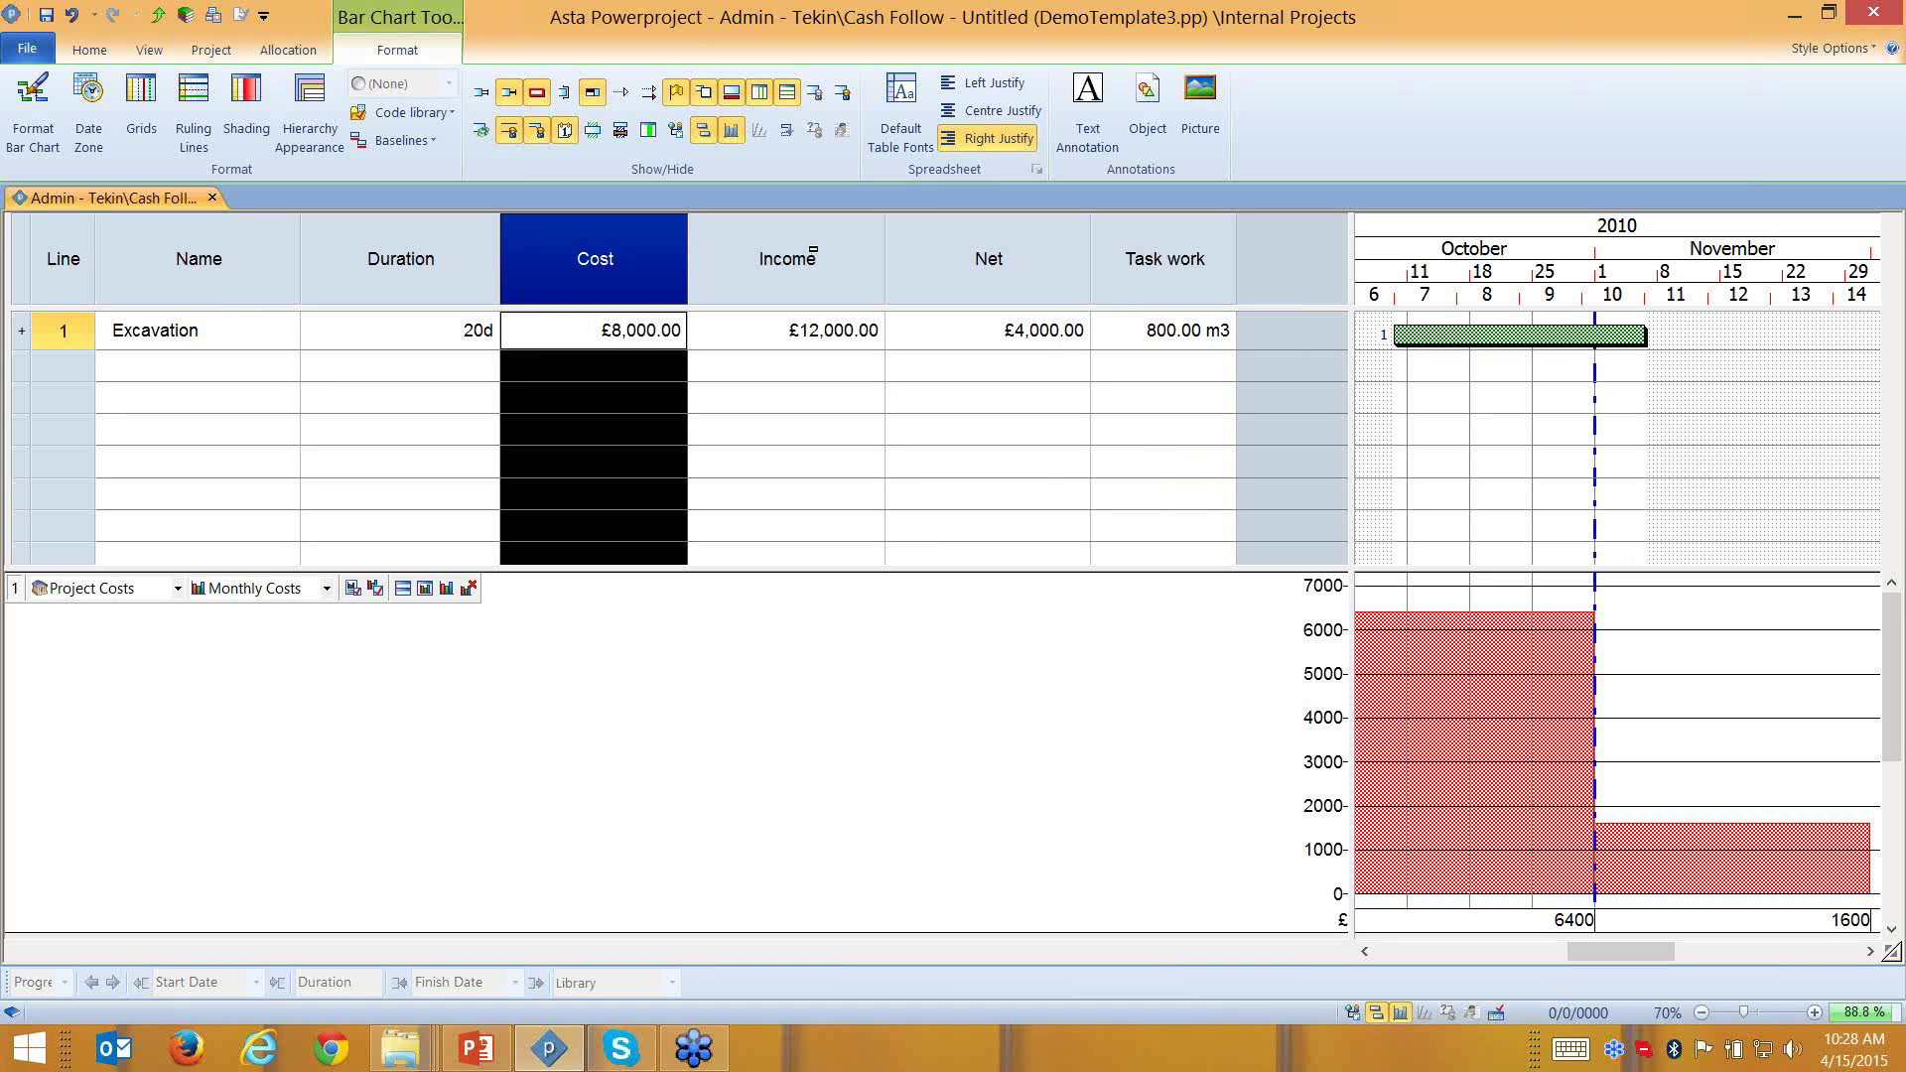
{"action": "left_click", "coordinate": [813, 254]}
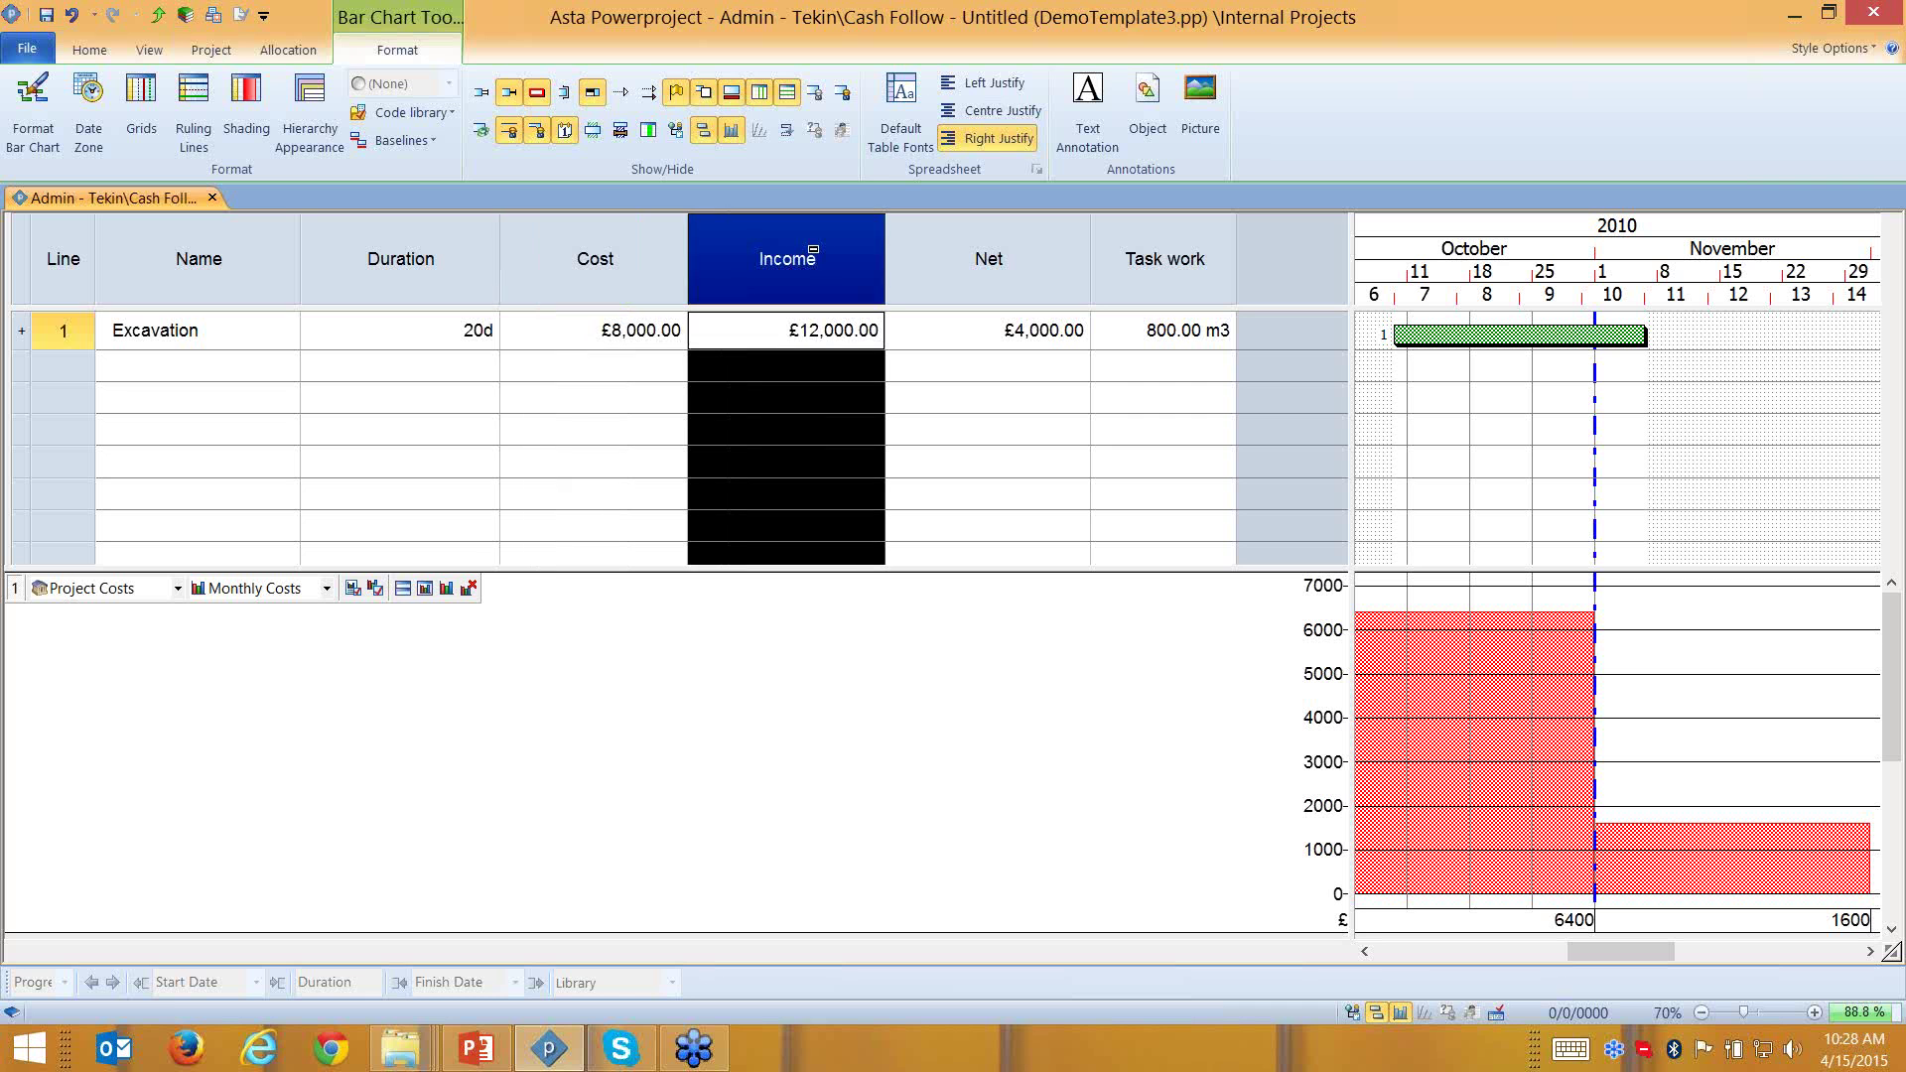
{"action": "left_click", "coordinate": [1035, 256]}
{"action": "left_click", "coordinate": [1126, 335]}
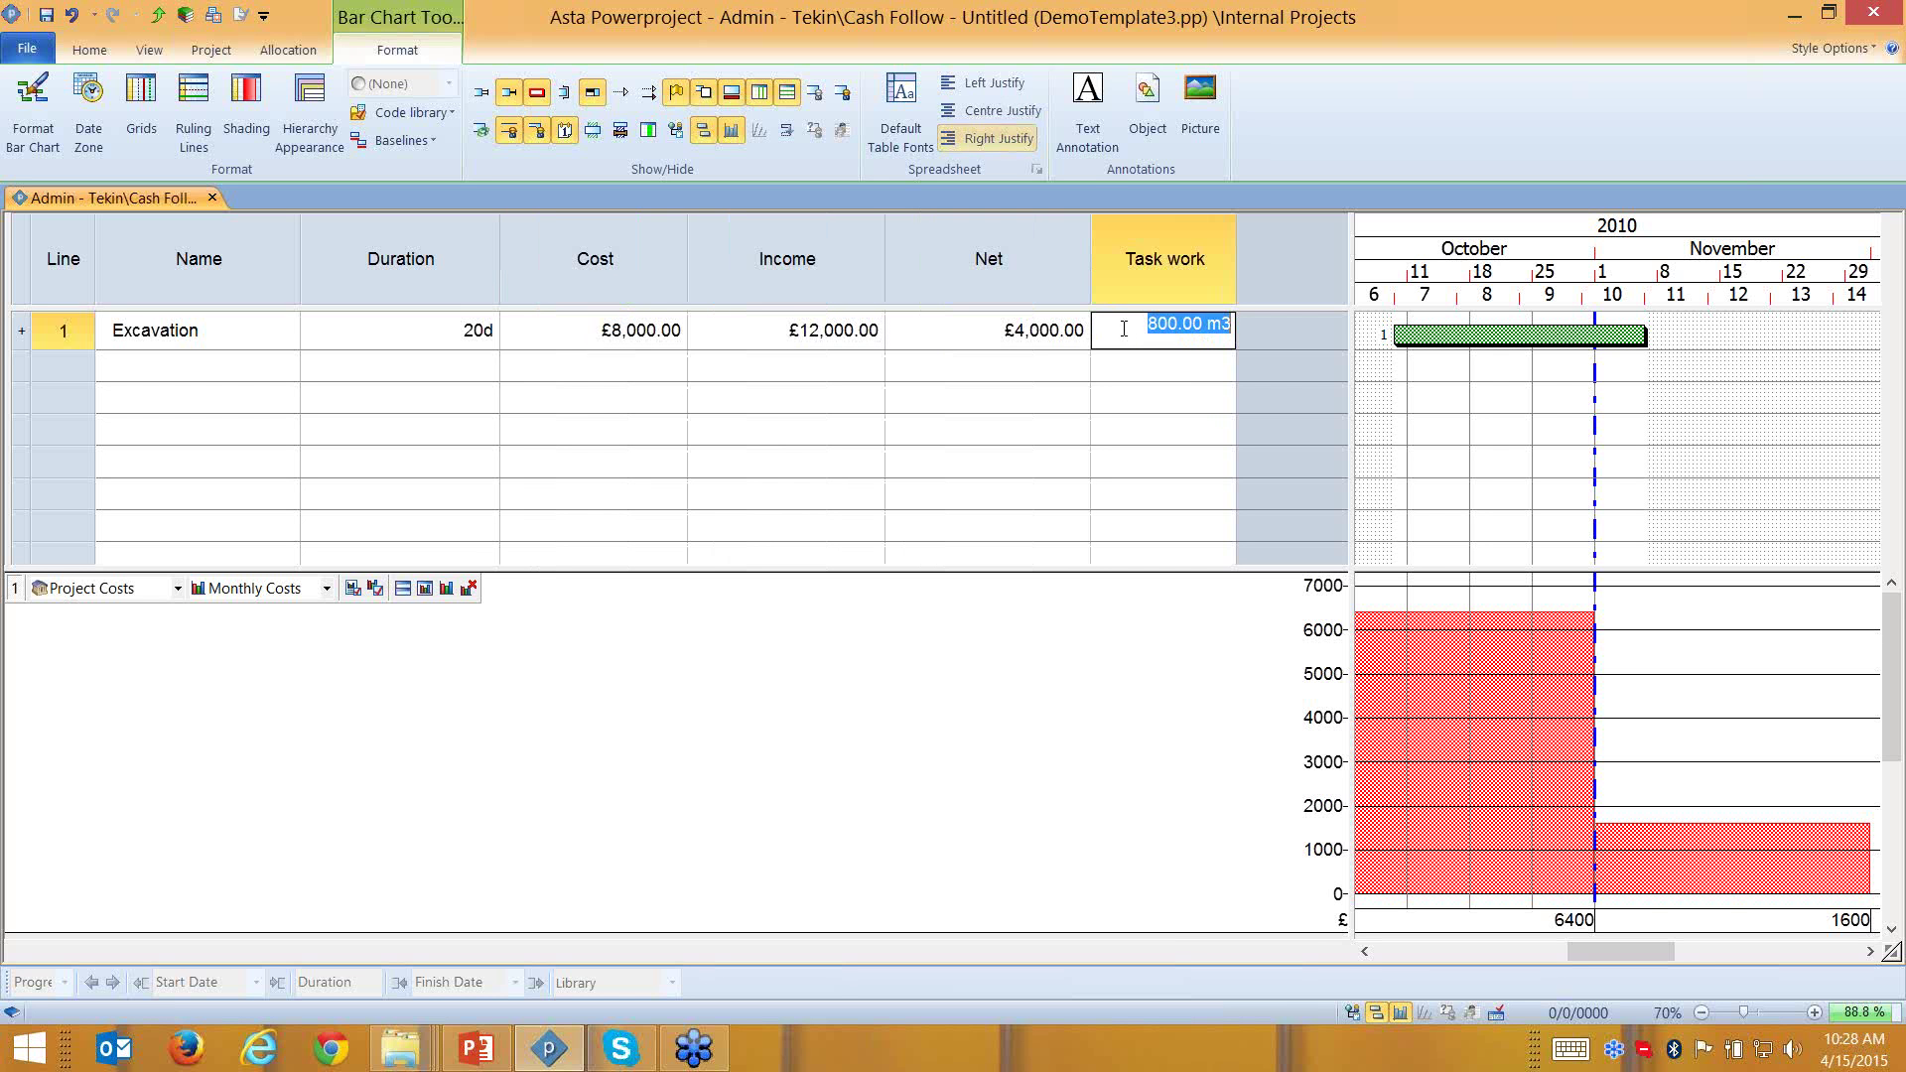
{"action": "type", "text": "7"}
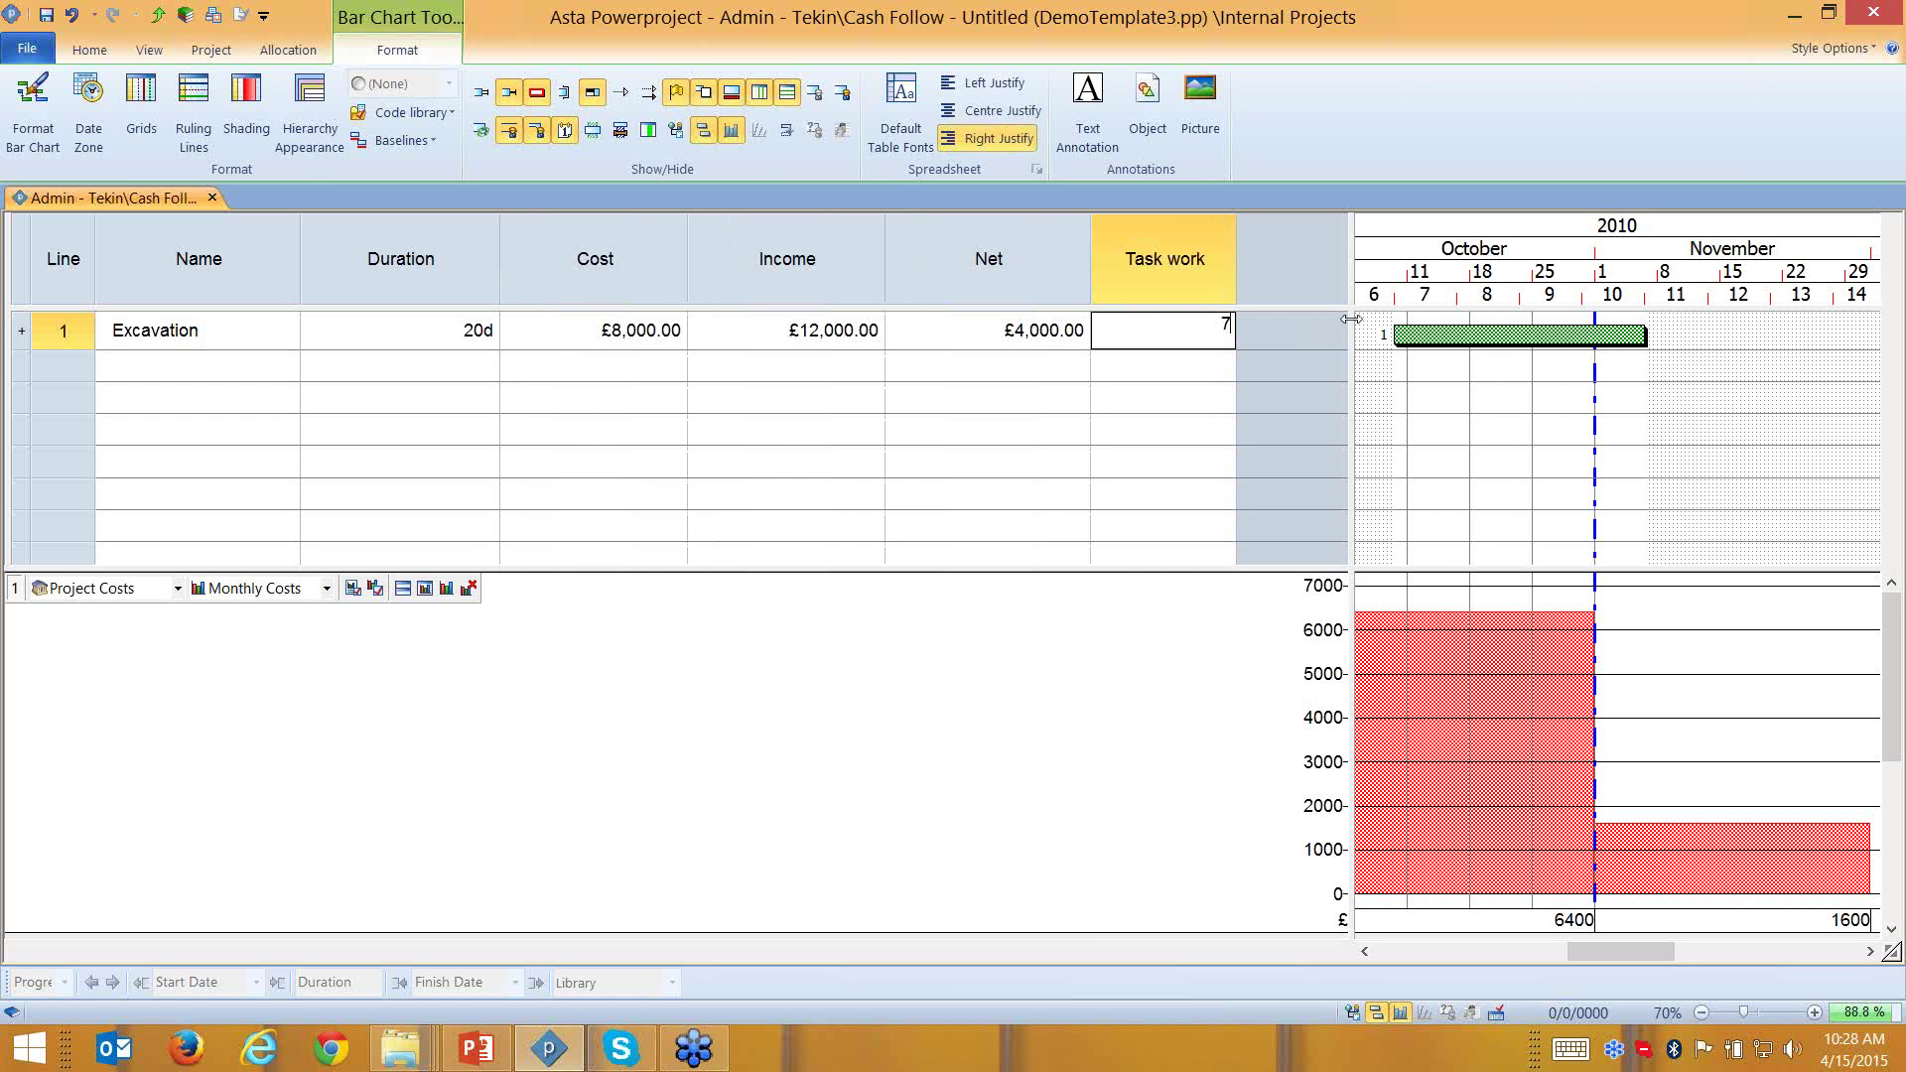
{"action": "type", "text": "50"}
{"action": "key", "text": "Return"}
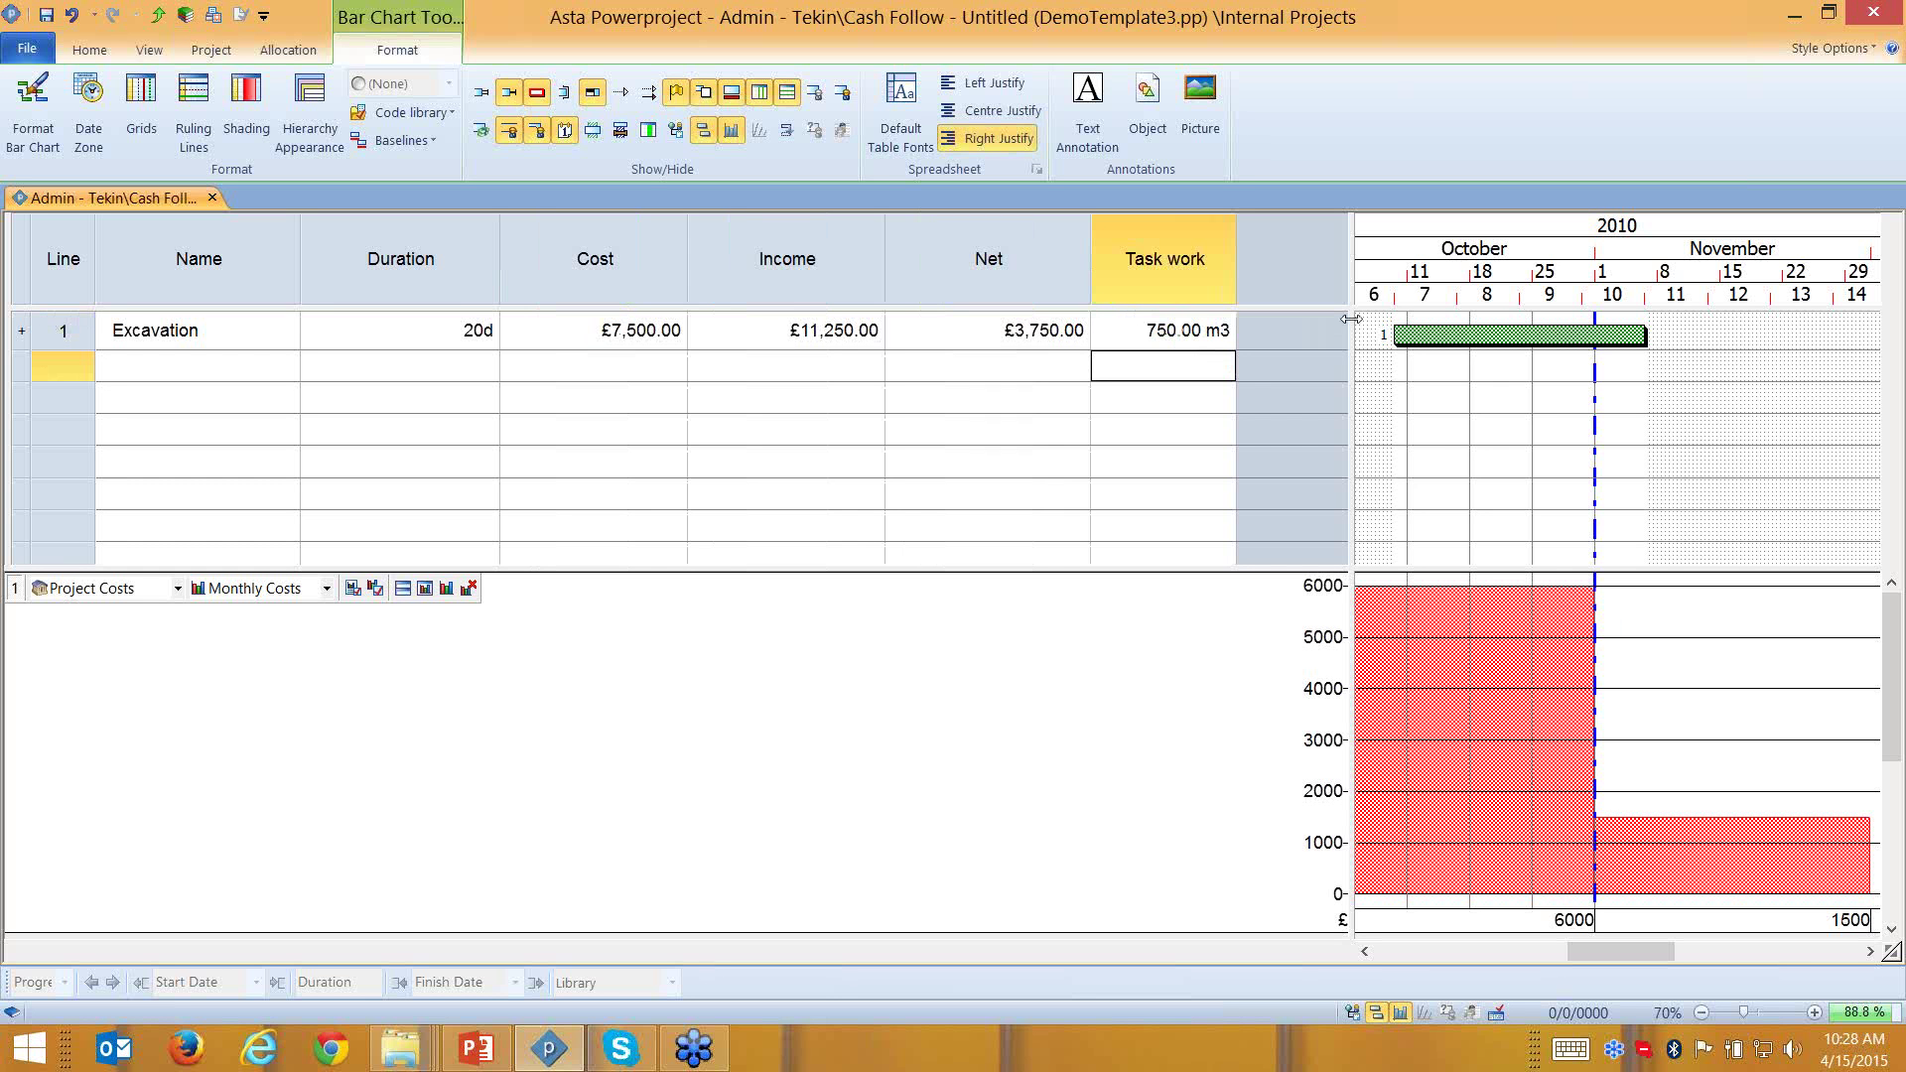
{"action": "left_click", "coordinate": [645, 274]}
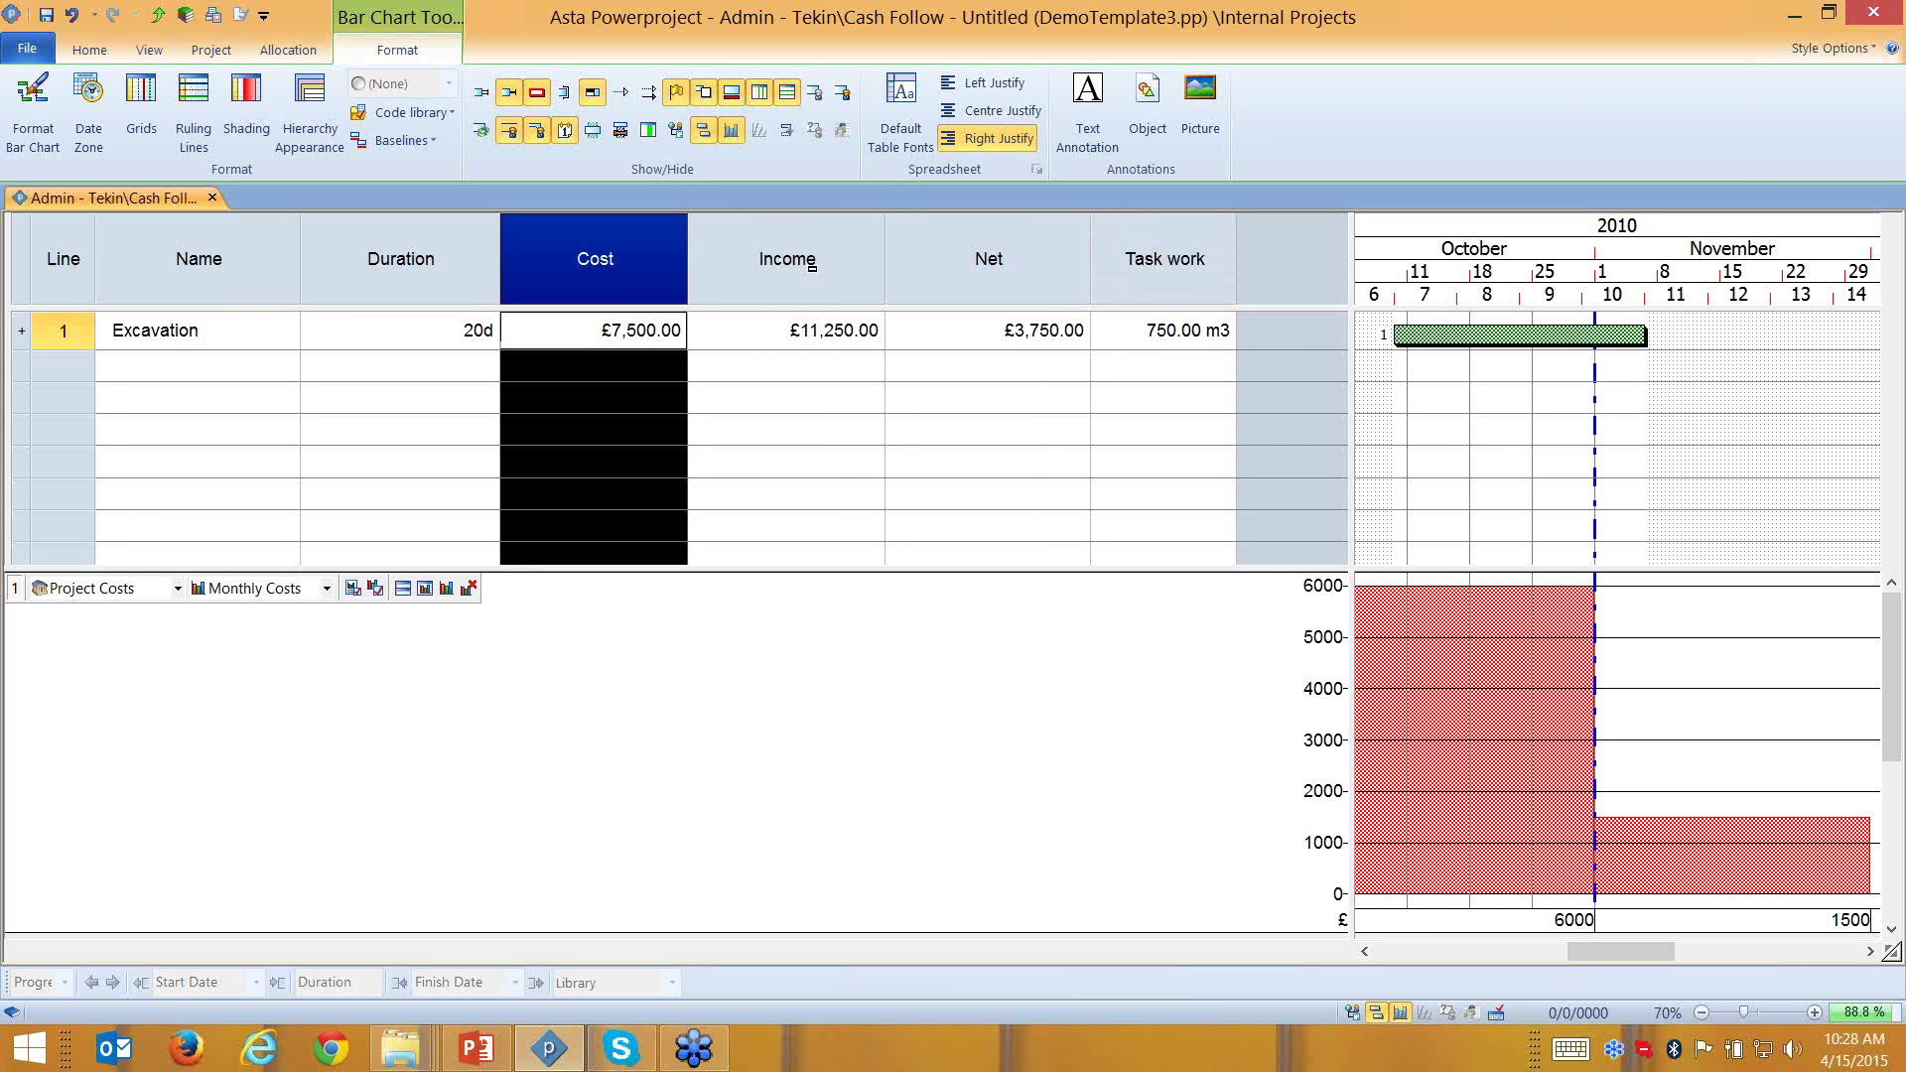
{"action": "left_click", "coordinate": [813, 270]}
{"action": "left_click", "coordinate": [975, 263]}
{"action": "left_click", "coordinate": [1192, 272]}
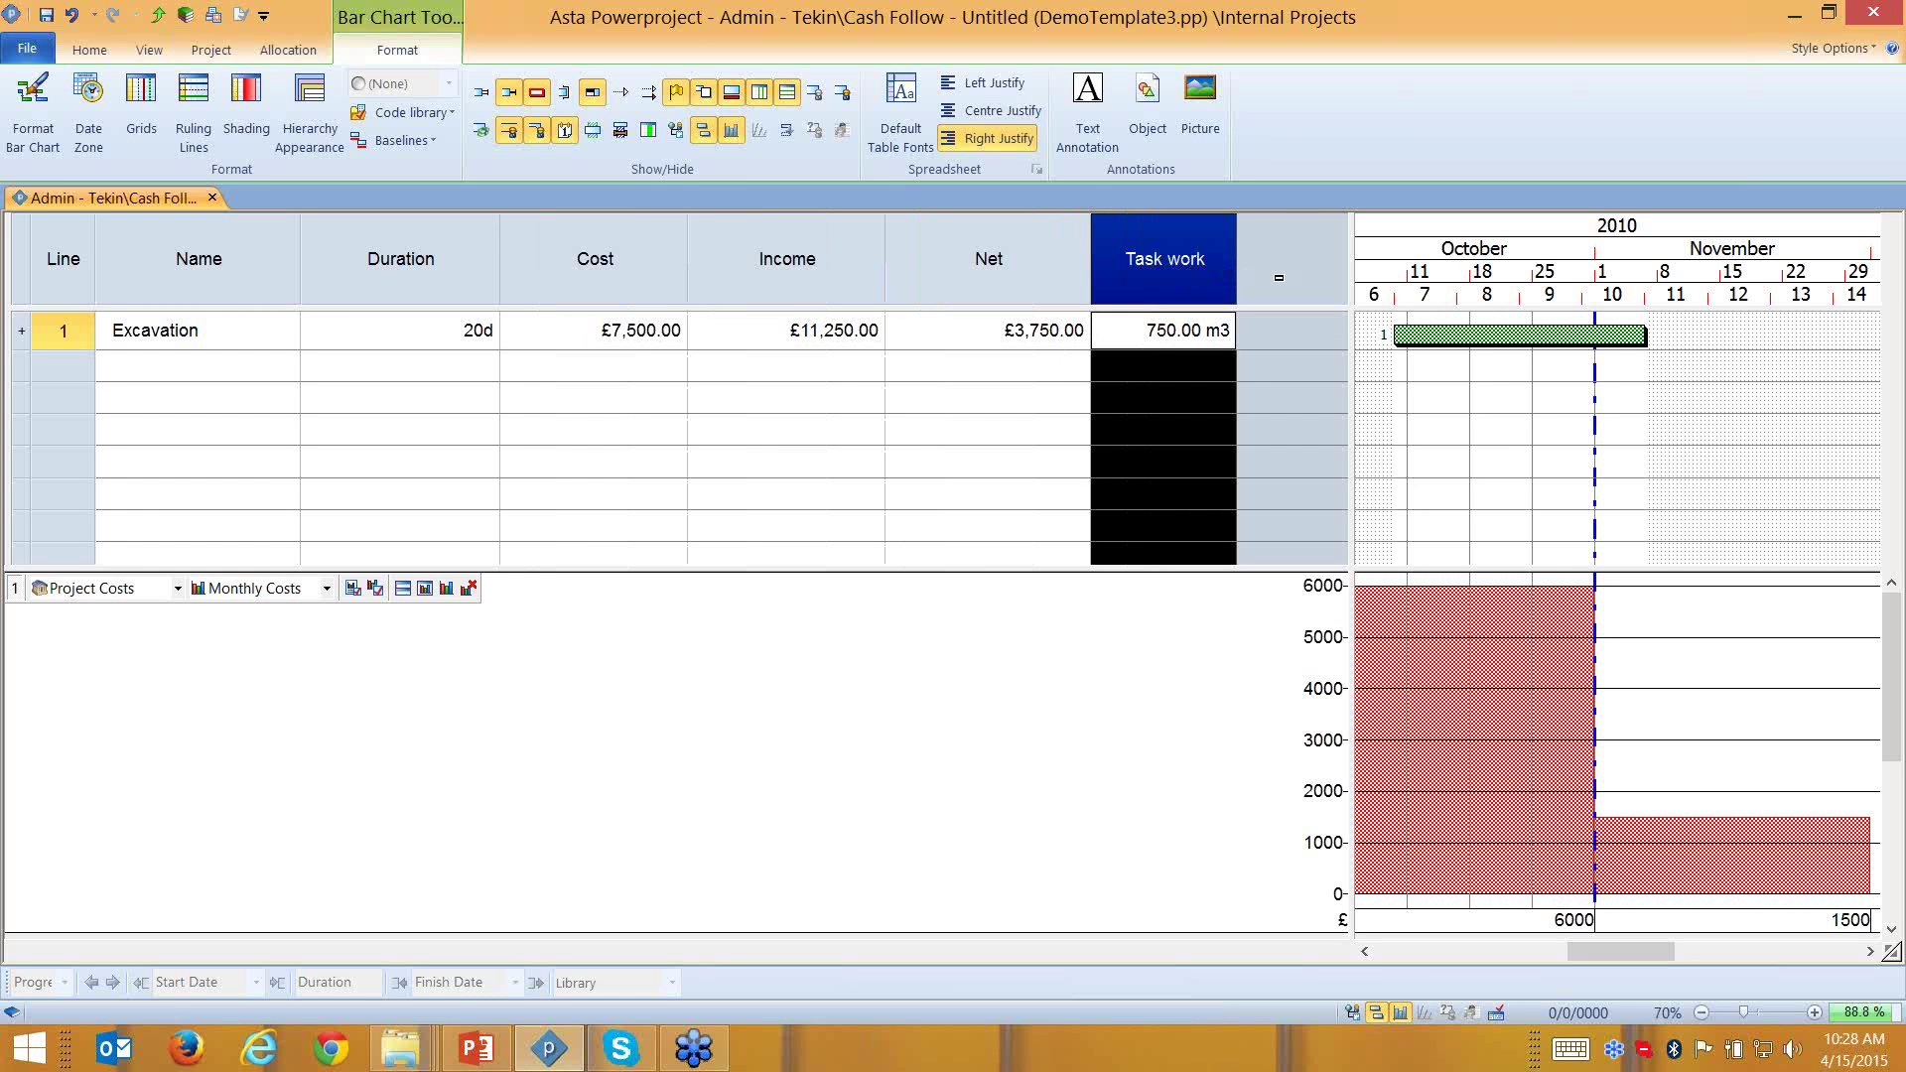
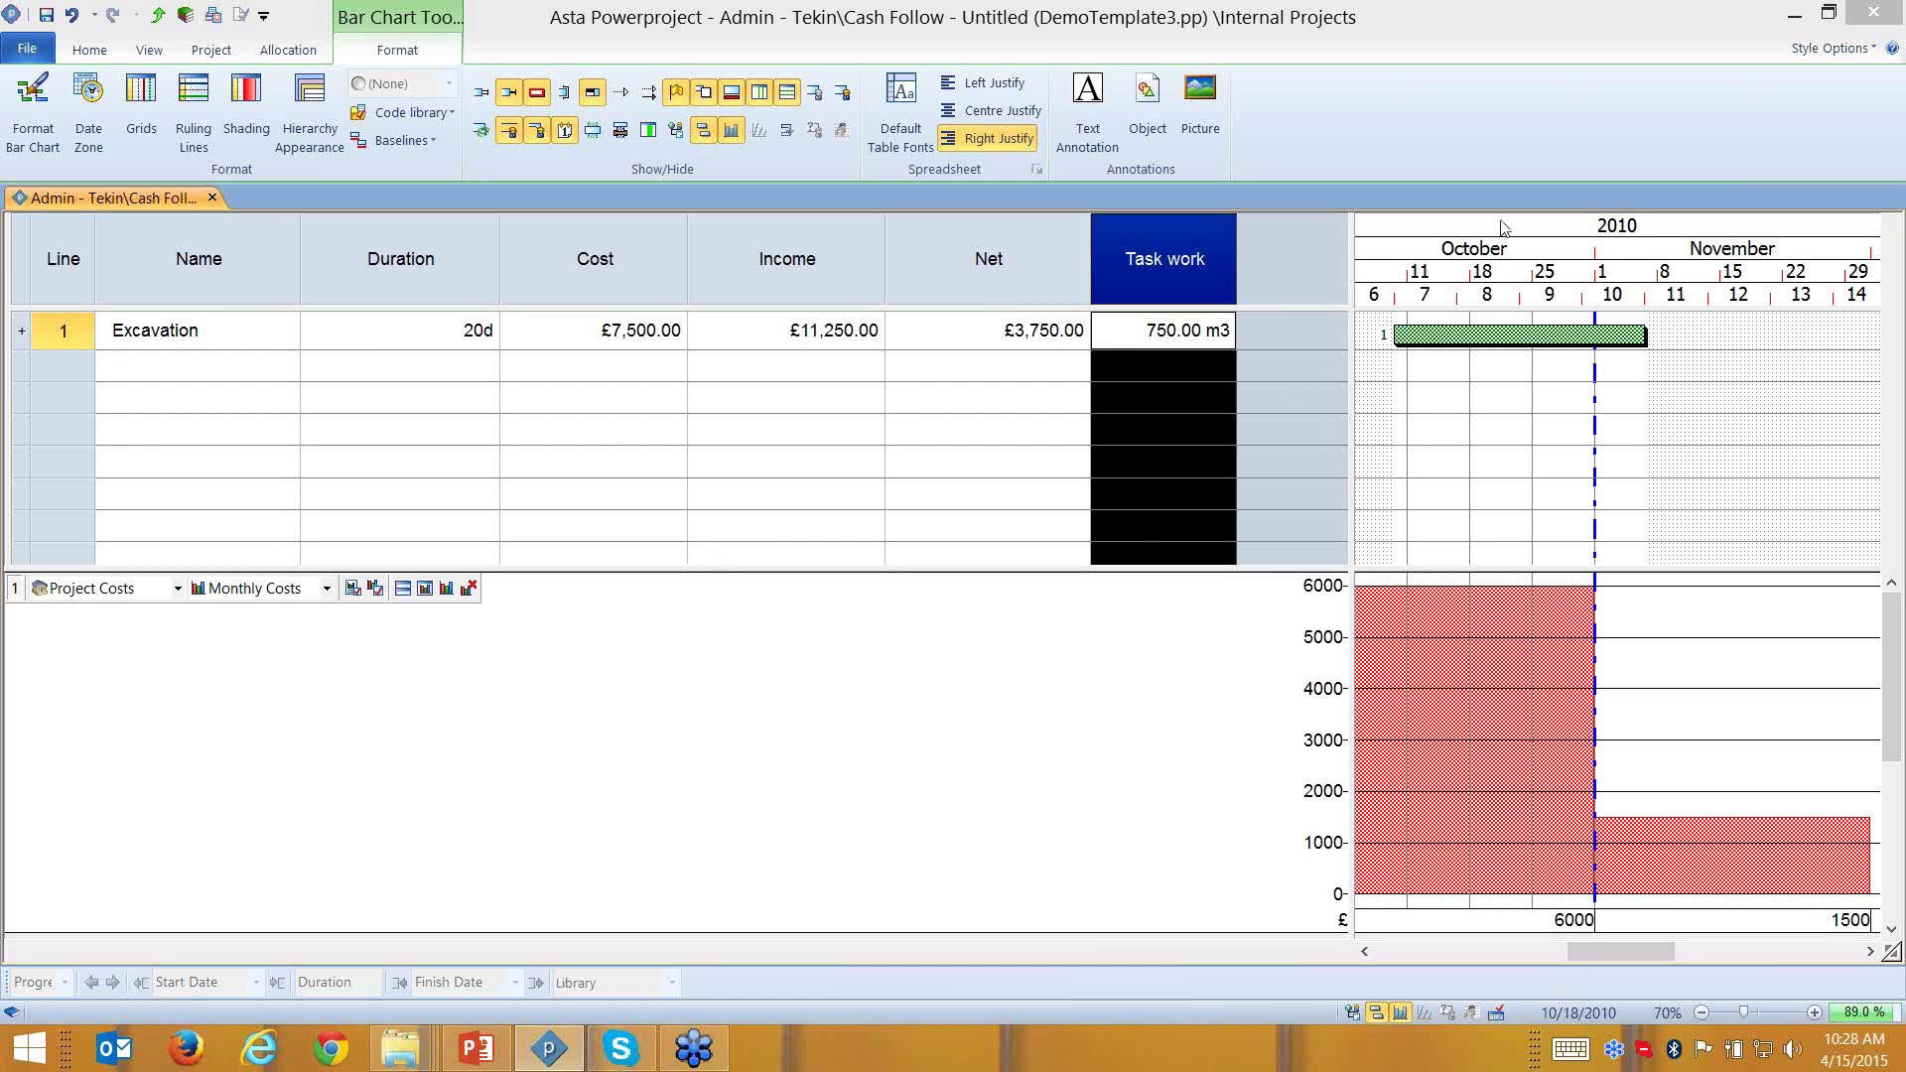
Set the Excavation task work to 800 m3 and show the cost allocation rows beneath the task
{"action": "left_click", "coordinate": [1158, 329]}
{"action": "left_click", "coordinate": [799, 268]}
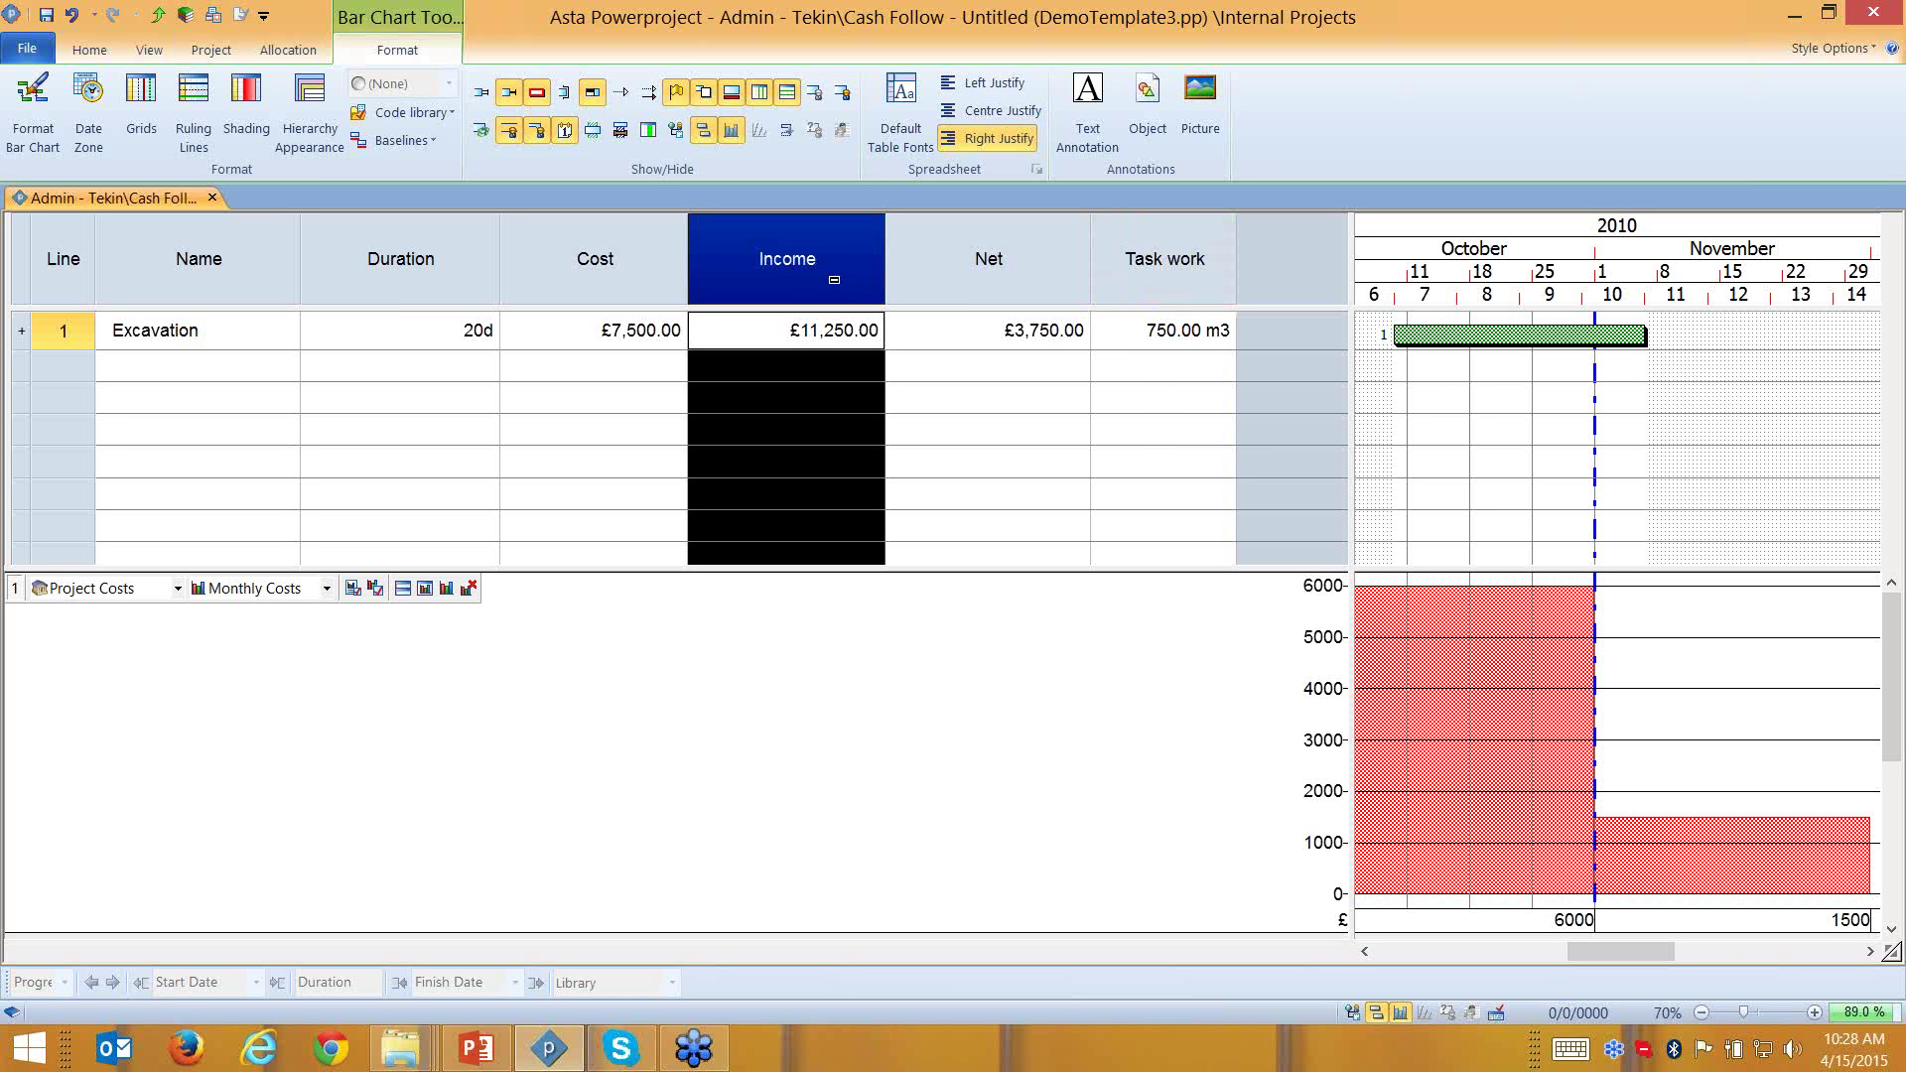
{"action": "left_click", "coordinate": [1150, 334]}
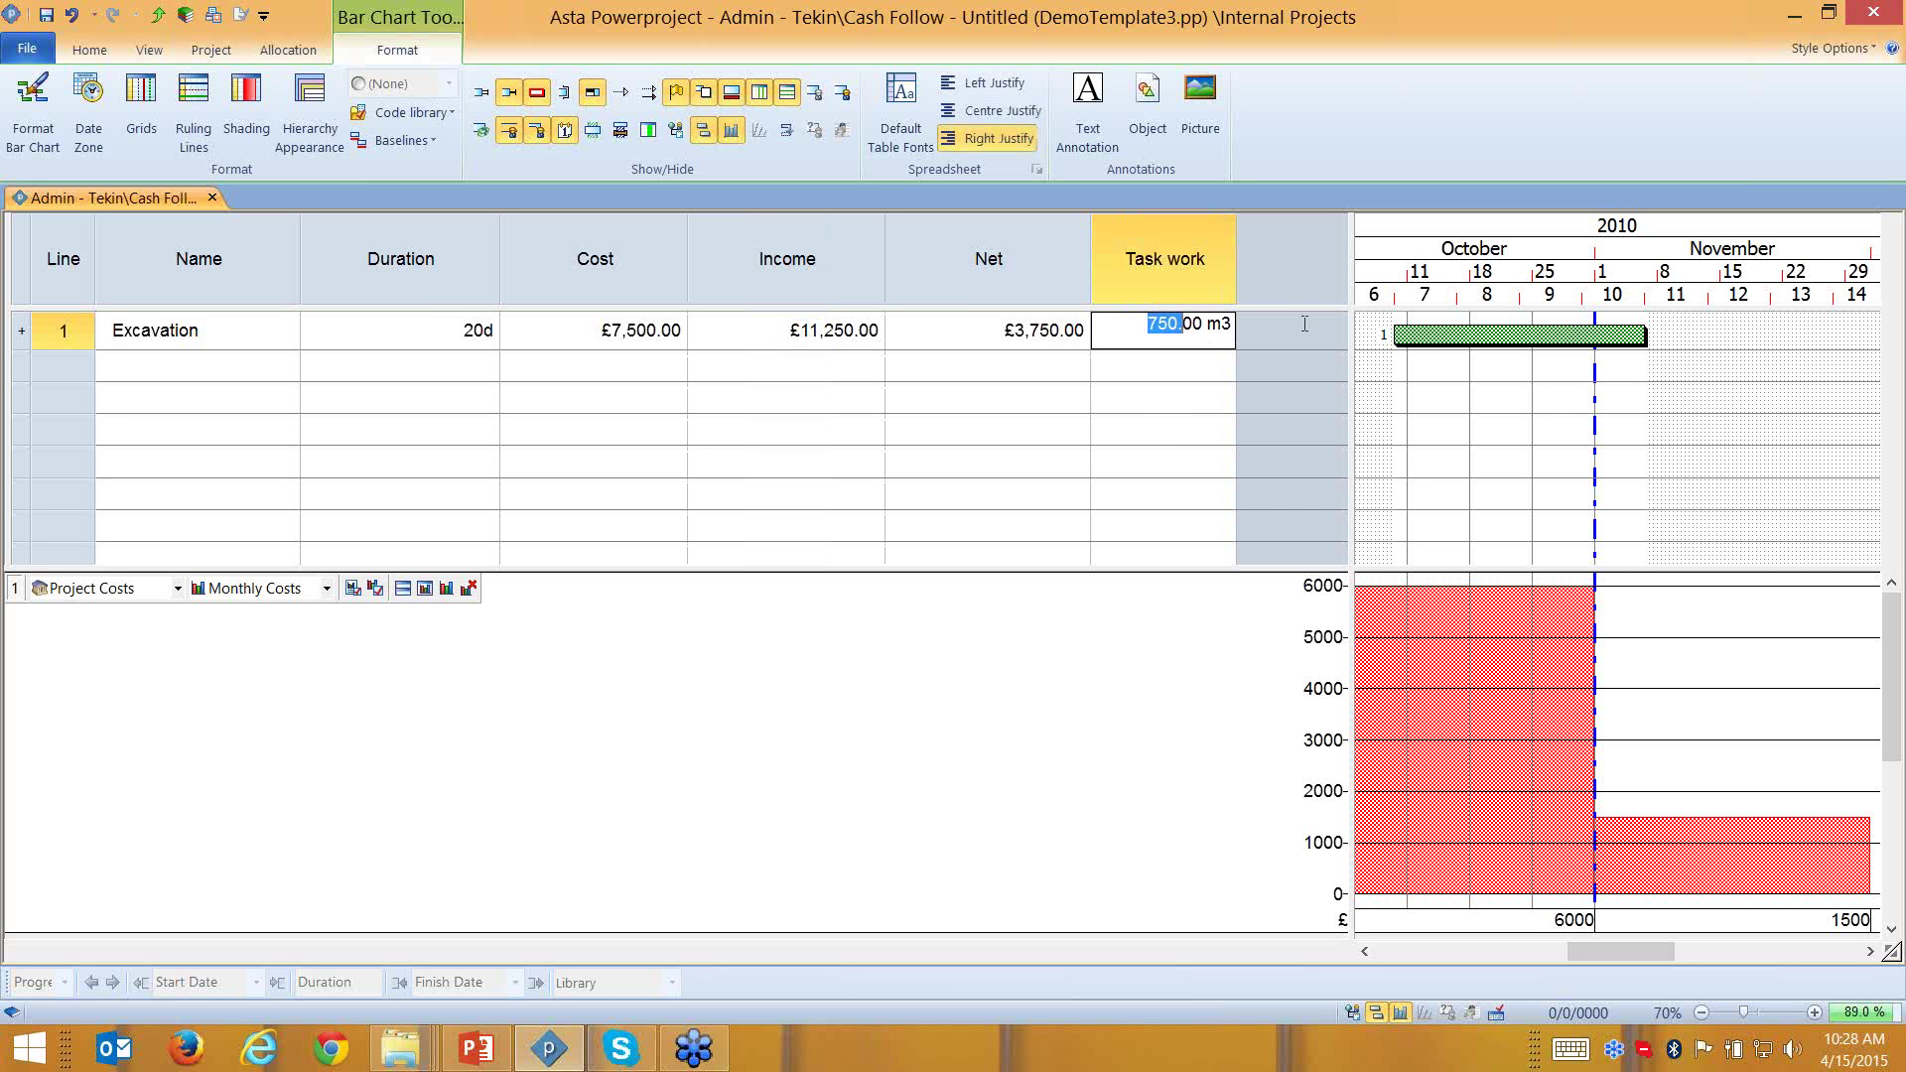
{"action": "type", "text": "800"}
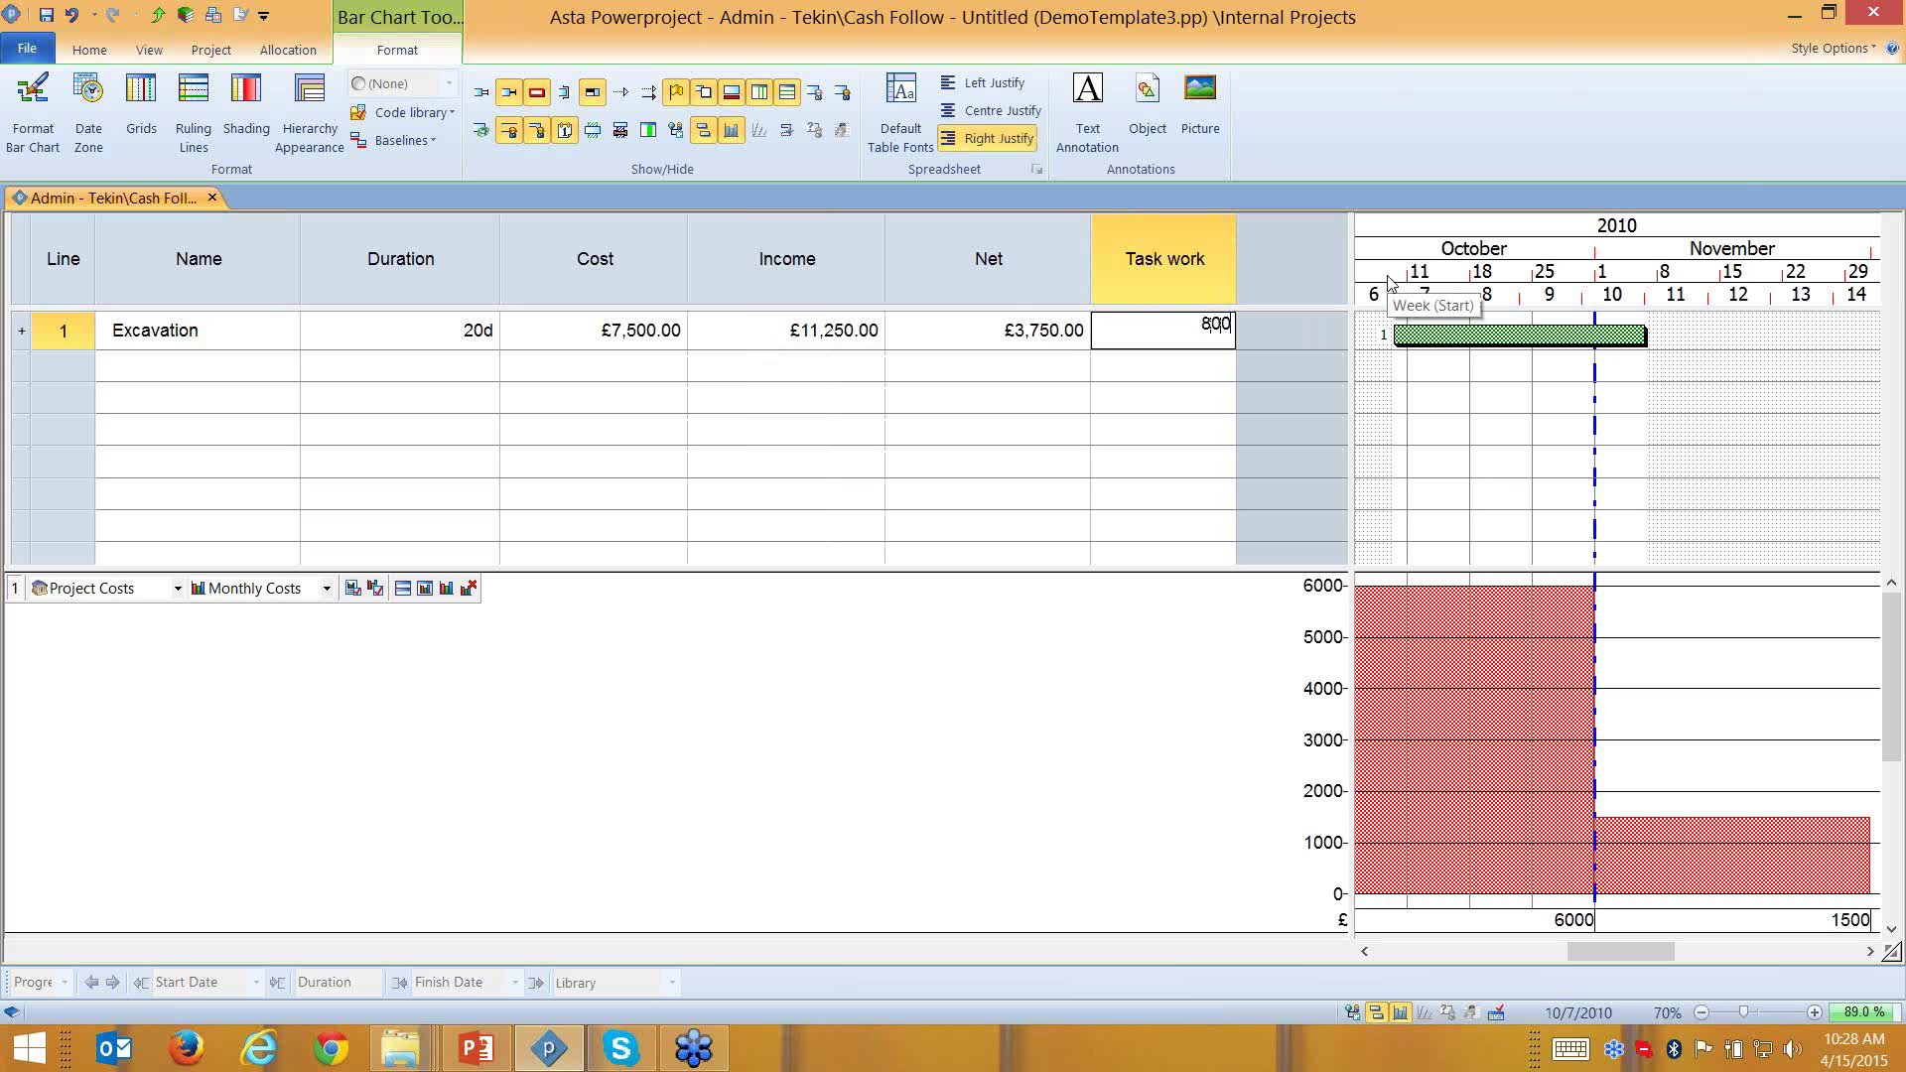
{"action": "key", "text": "Return"}
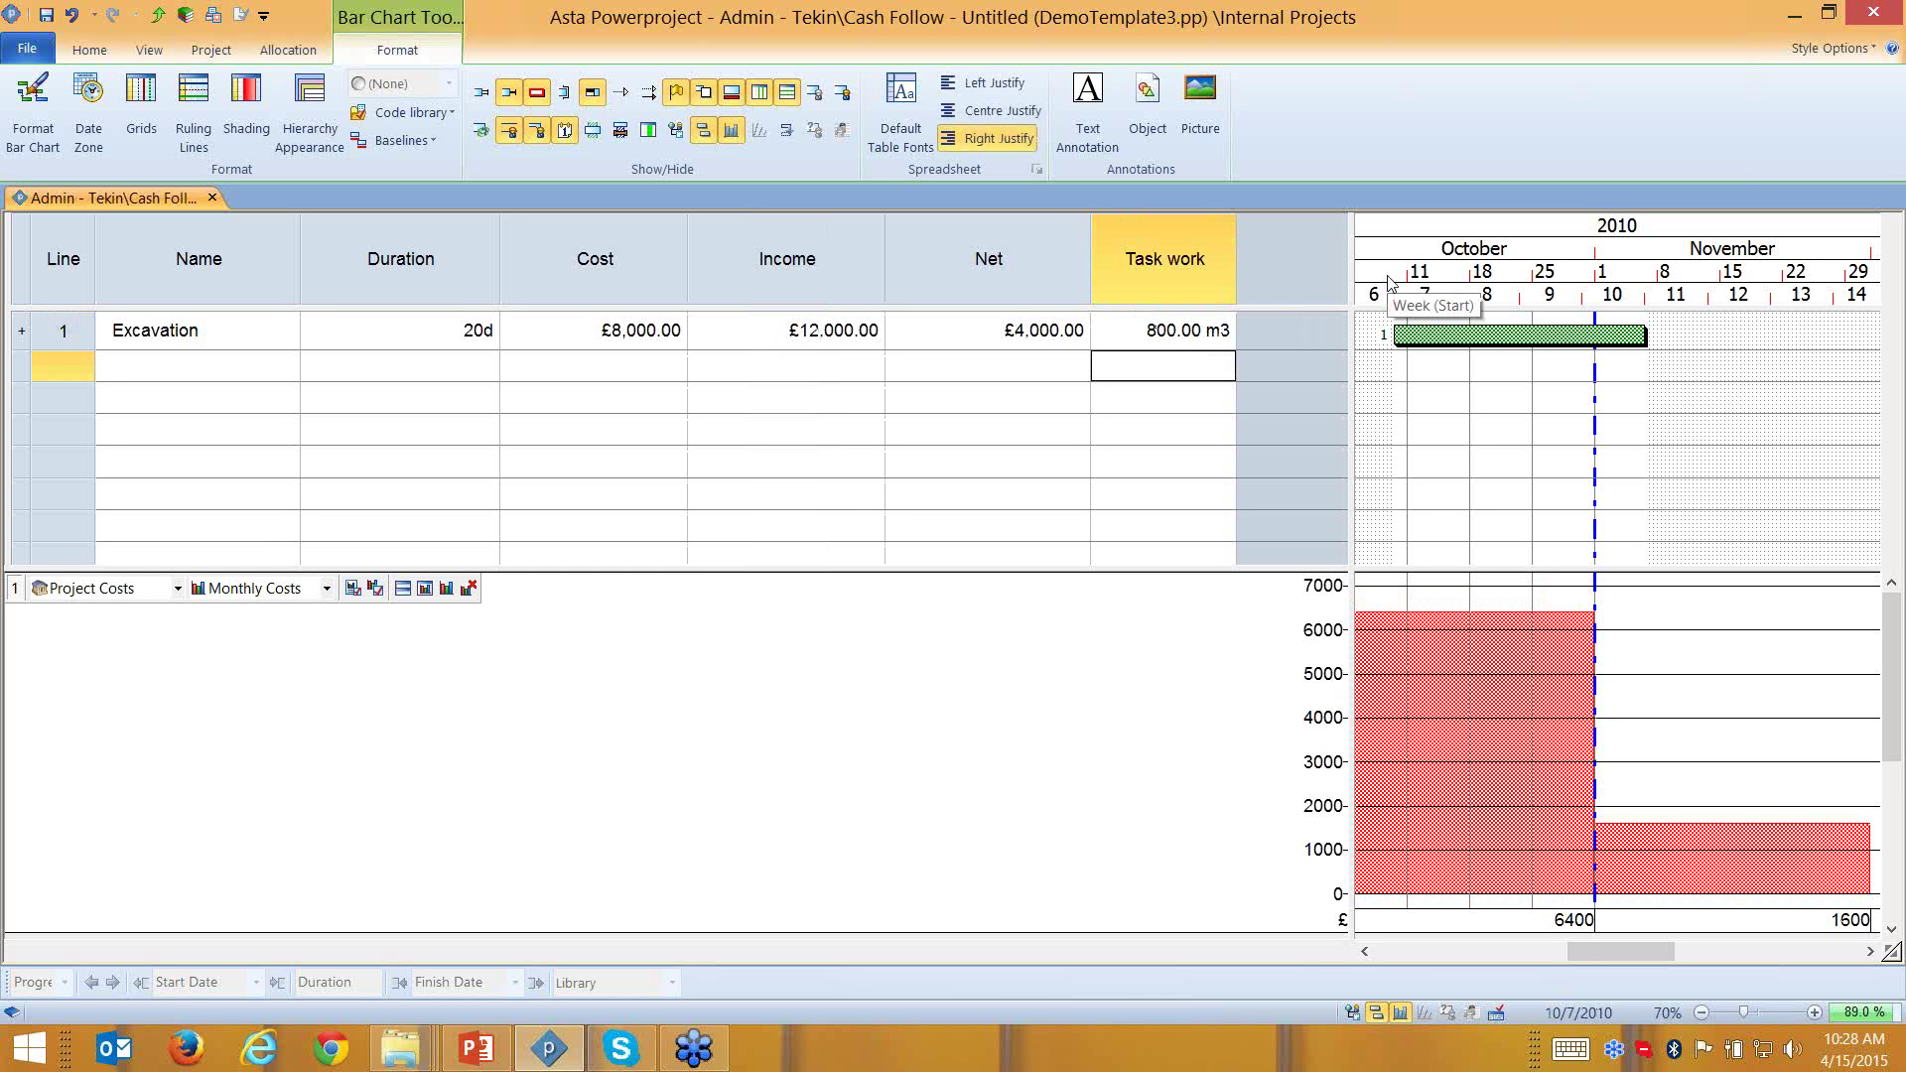
{"action": "left_click", "coordinate": [832, 259]}
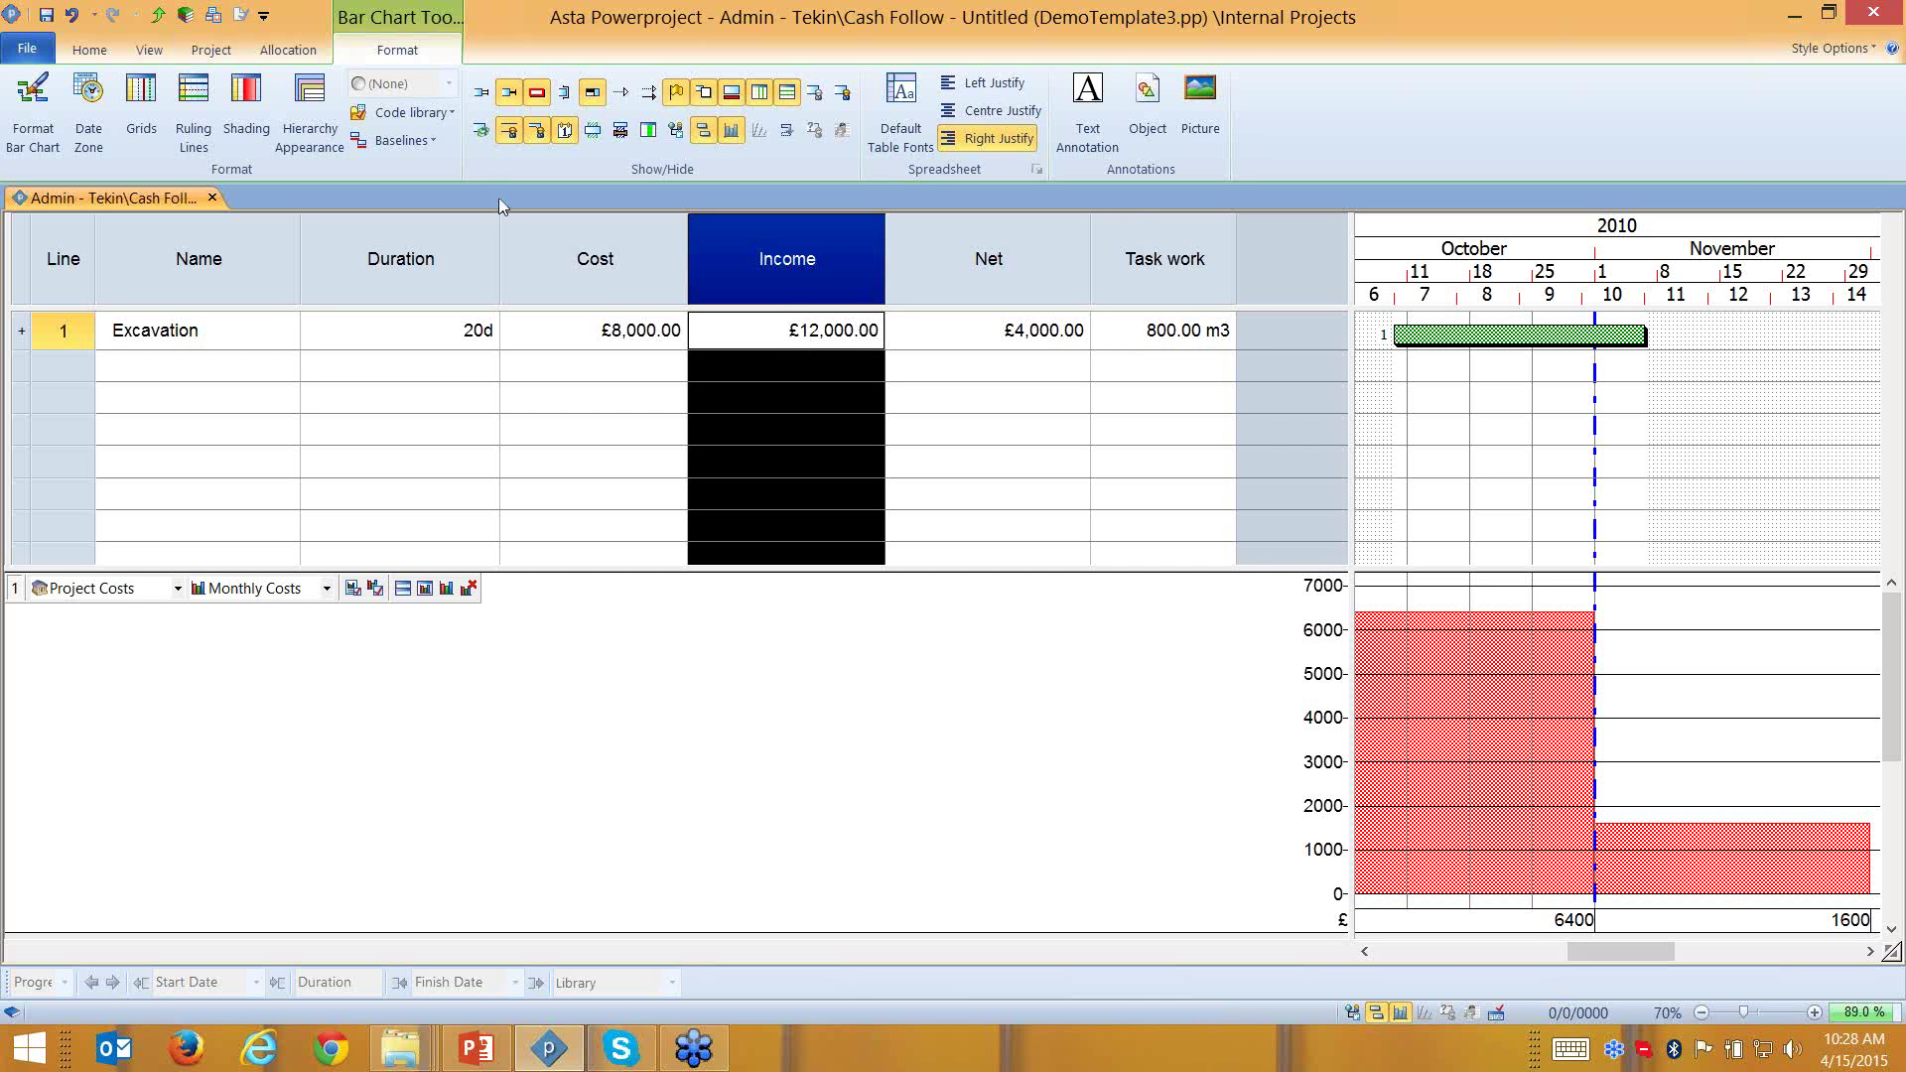
{"action": "left_click", "coordinate": [480, 130]}
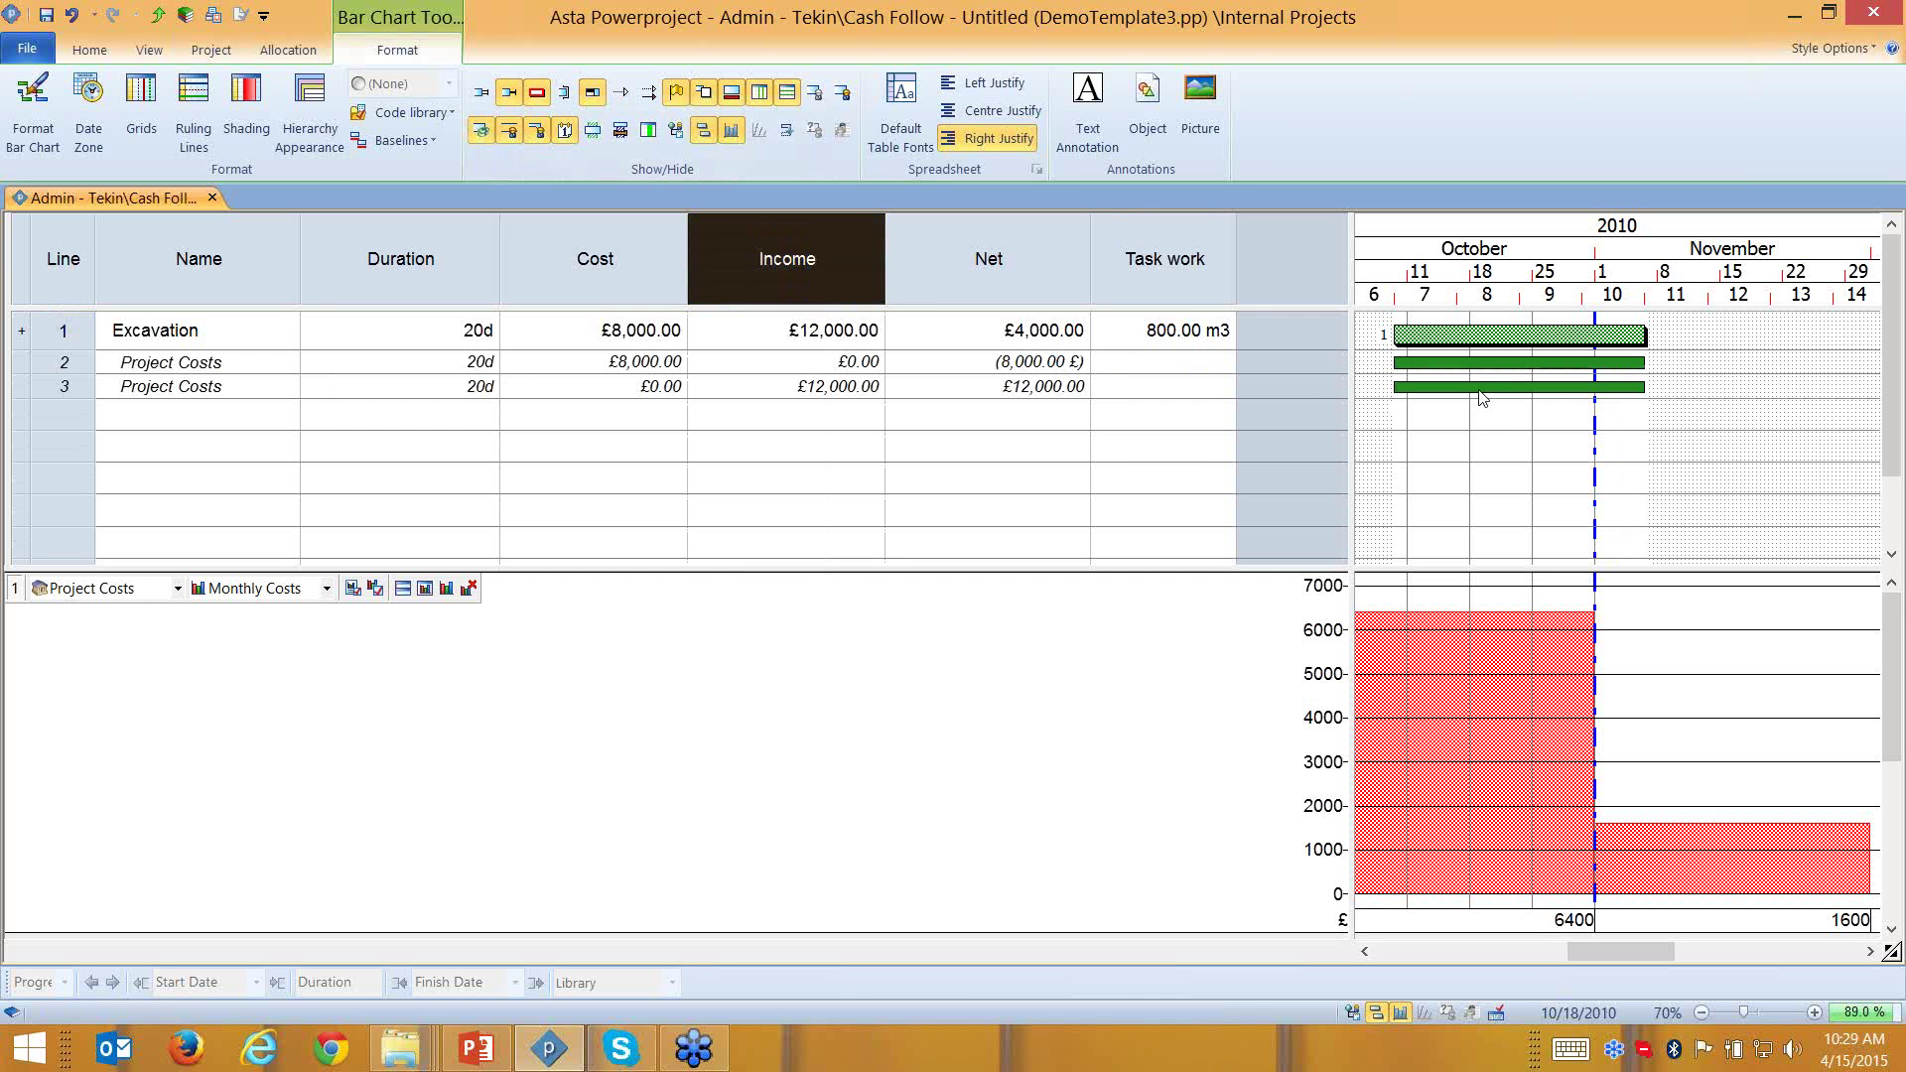
Review the calculation types available for the income allocation, and close its properties without changing the type
{"action": "double_click", "coordinate": [1481, 388]}
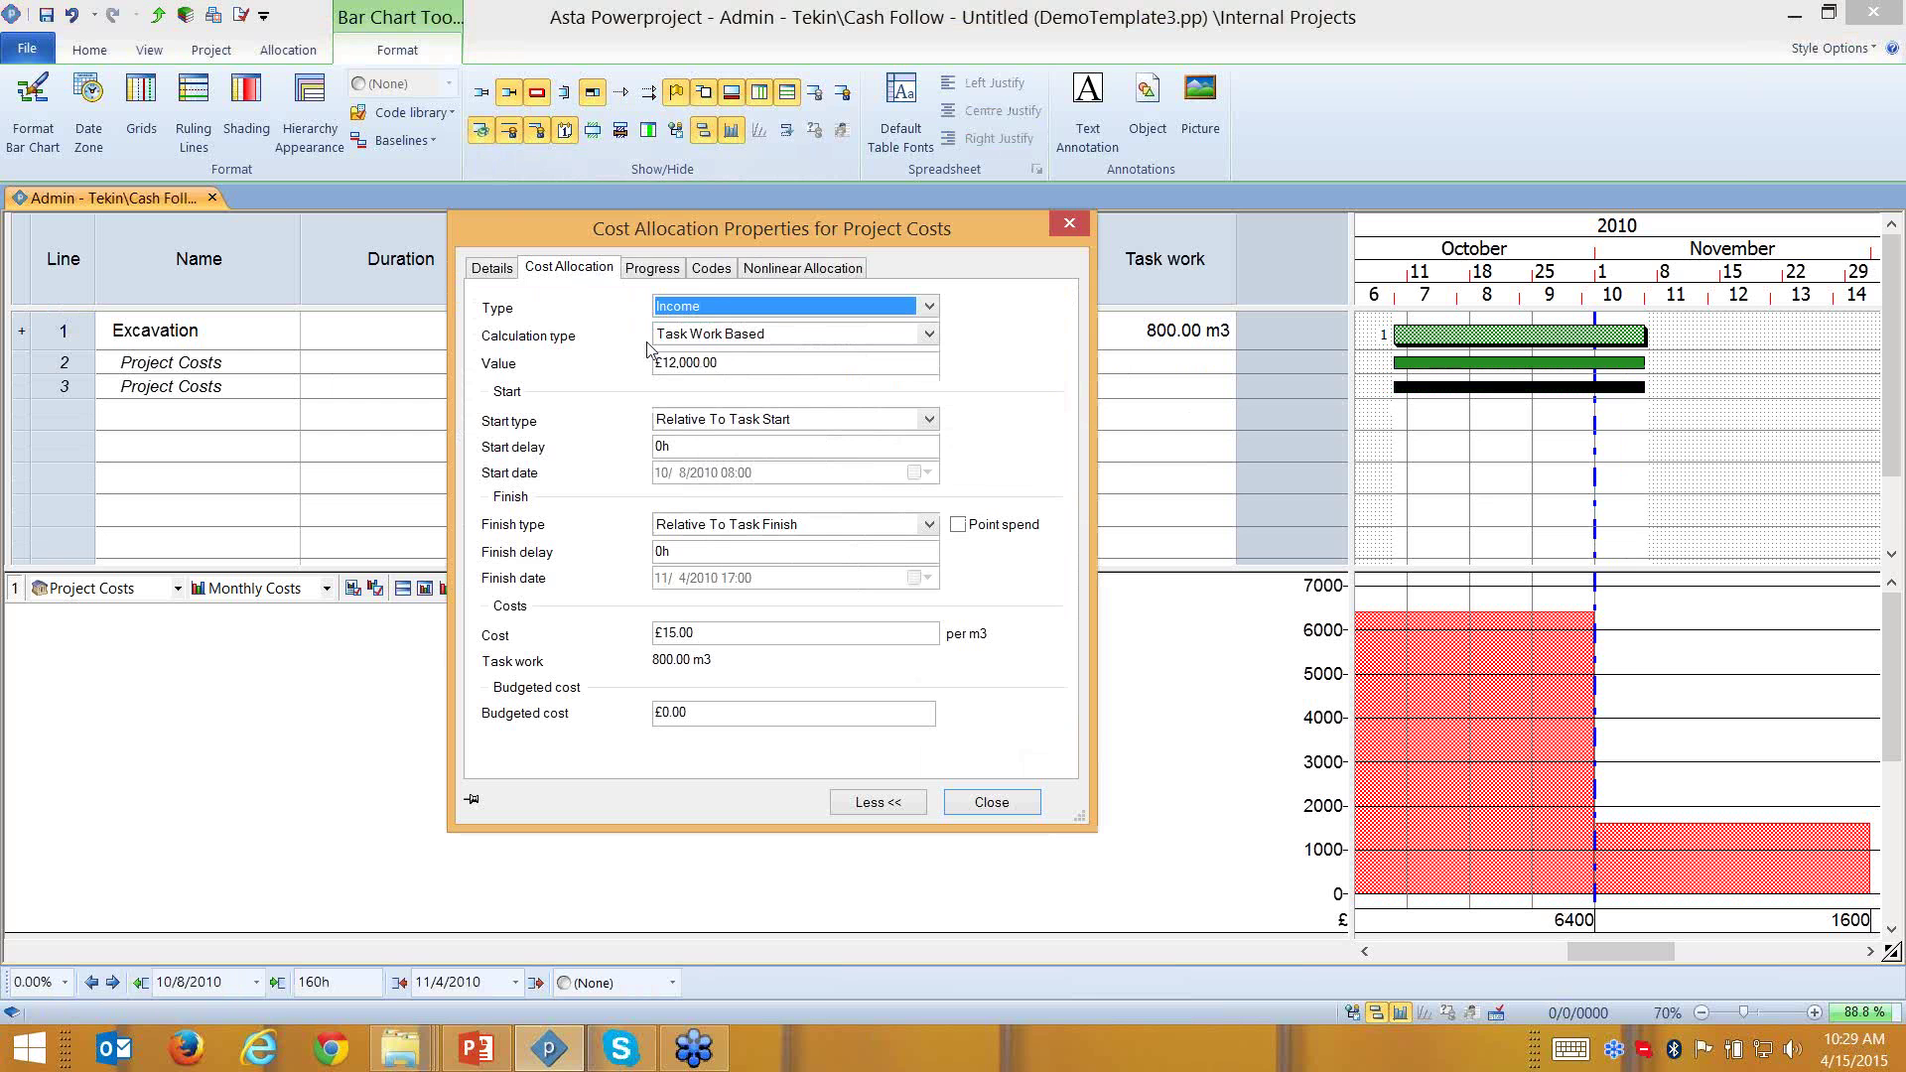
{"action": "left_click", "coordinate": [928, 333]}
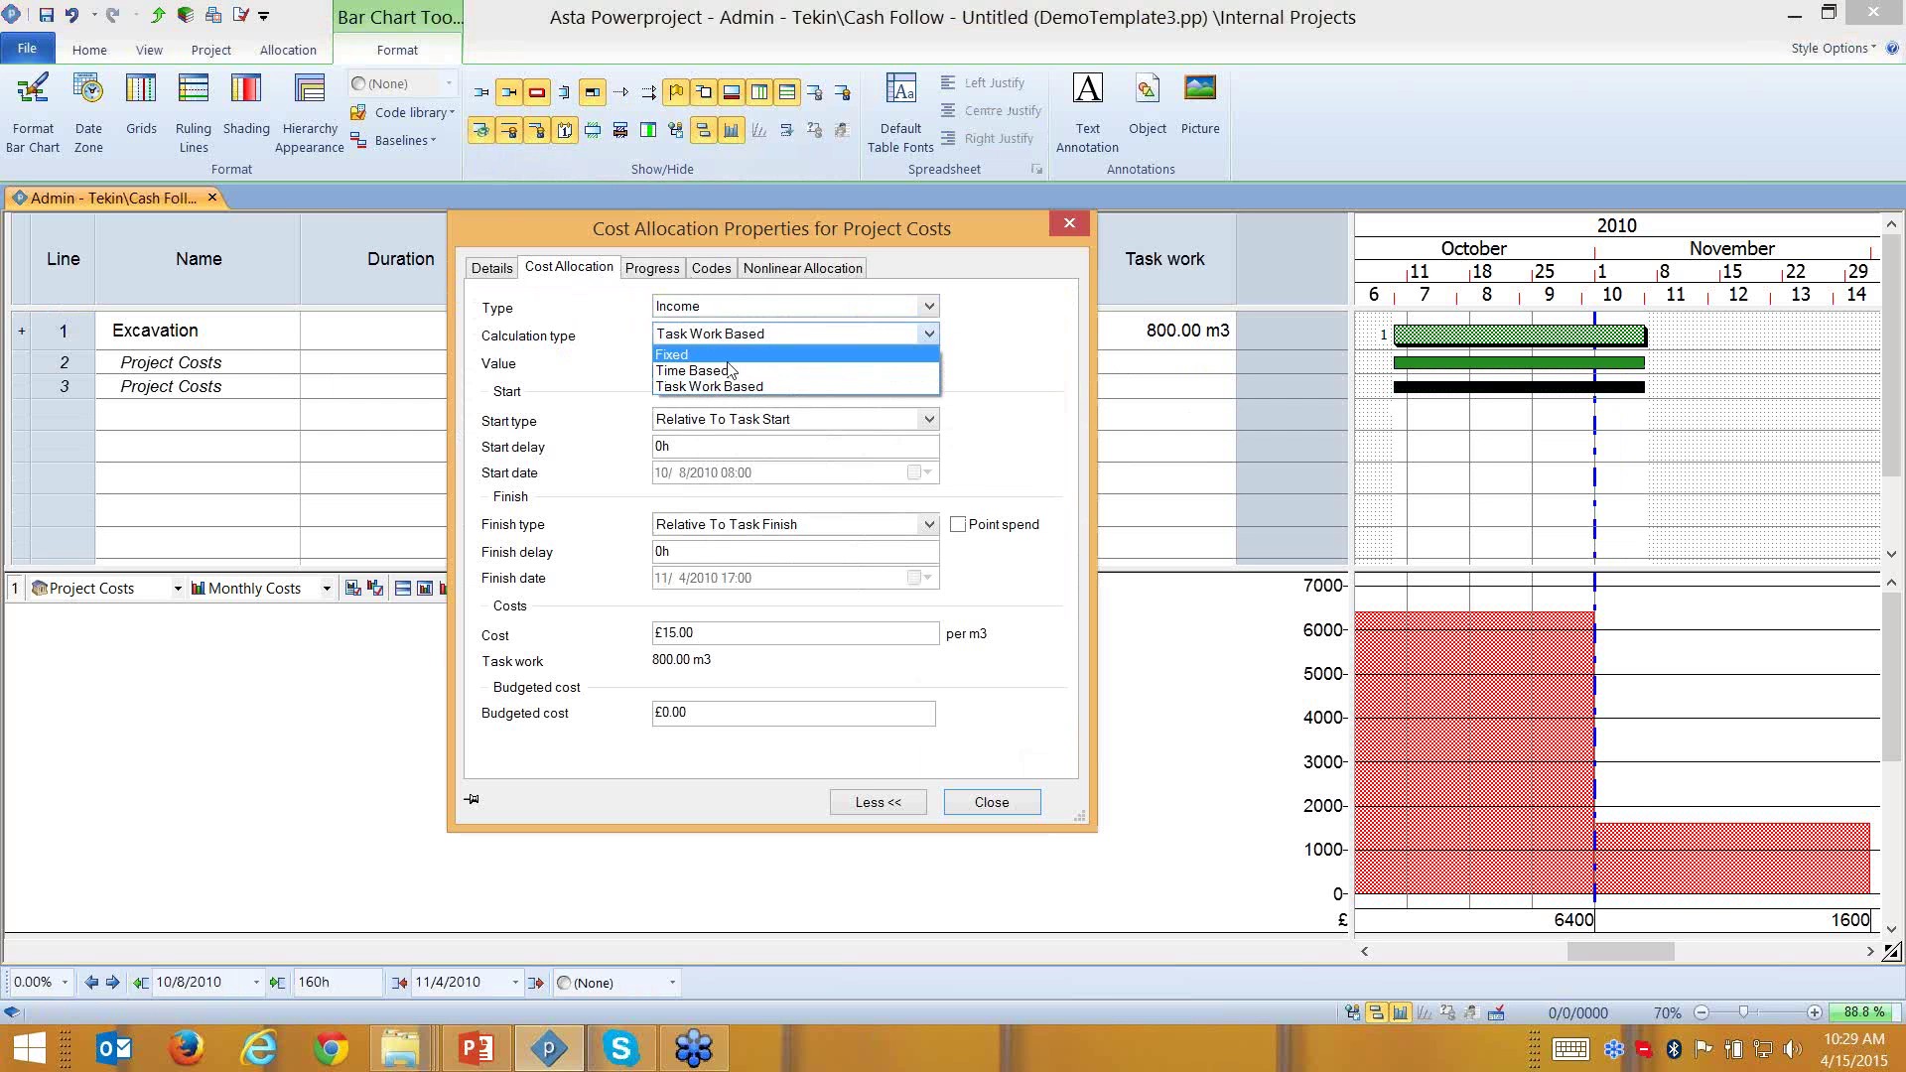
{"action": "left_click", "coordinate": [717, 372]}
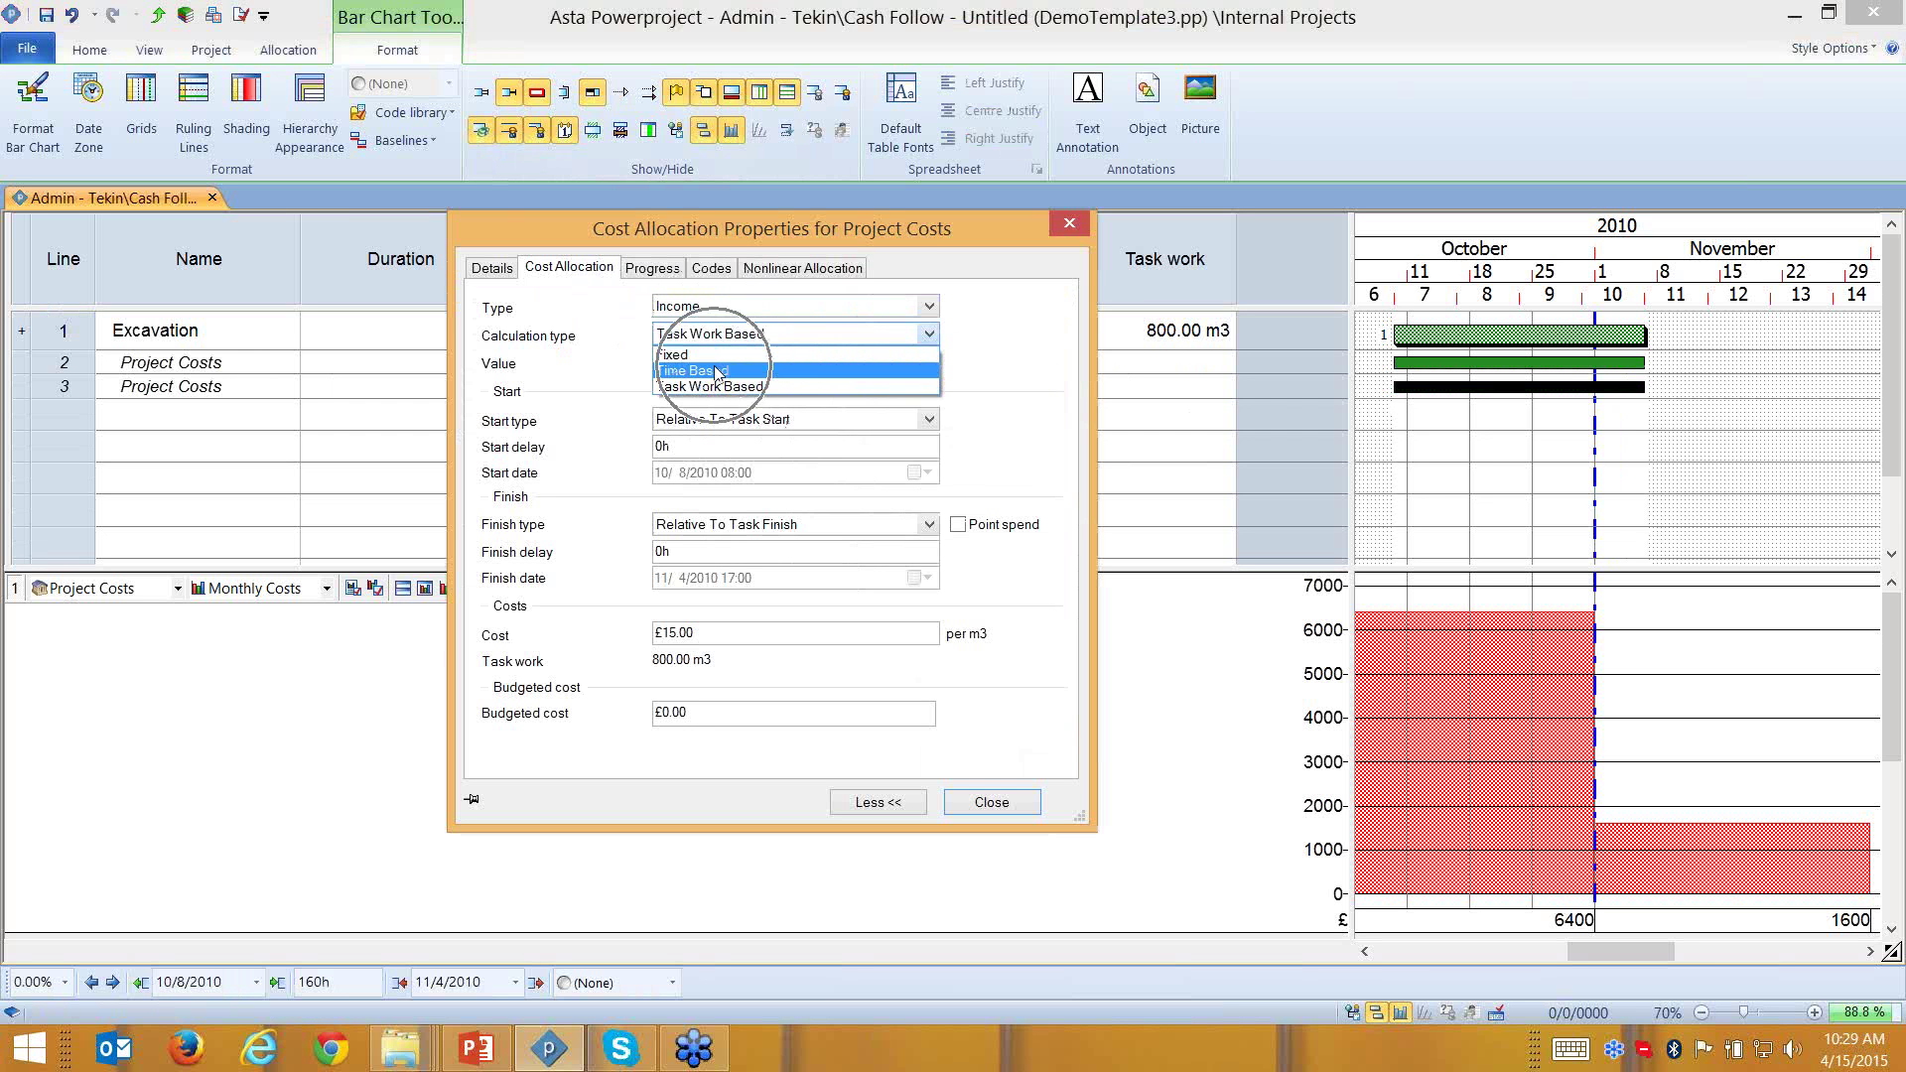
{"action": "key", "text": "ctrl"}
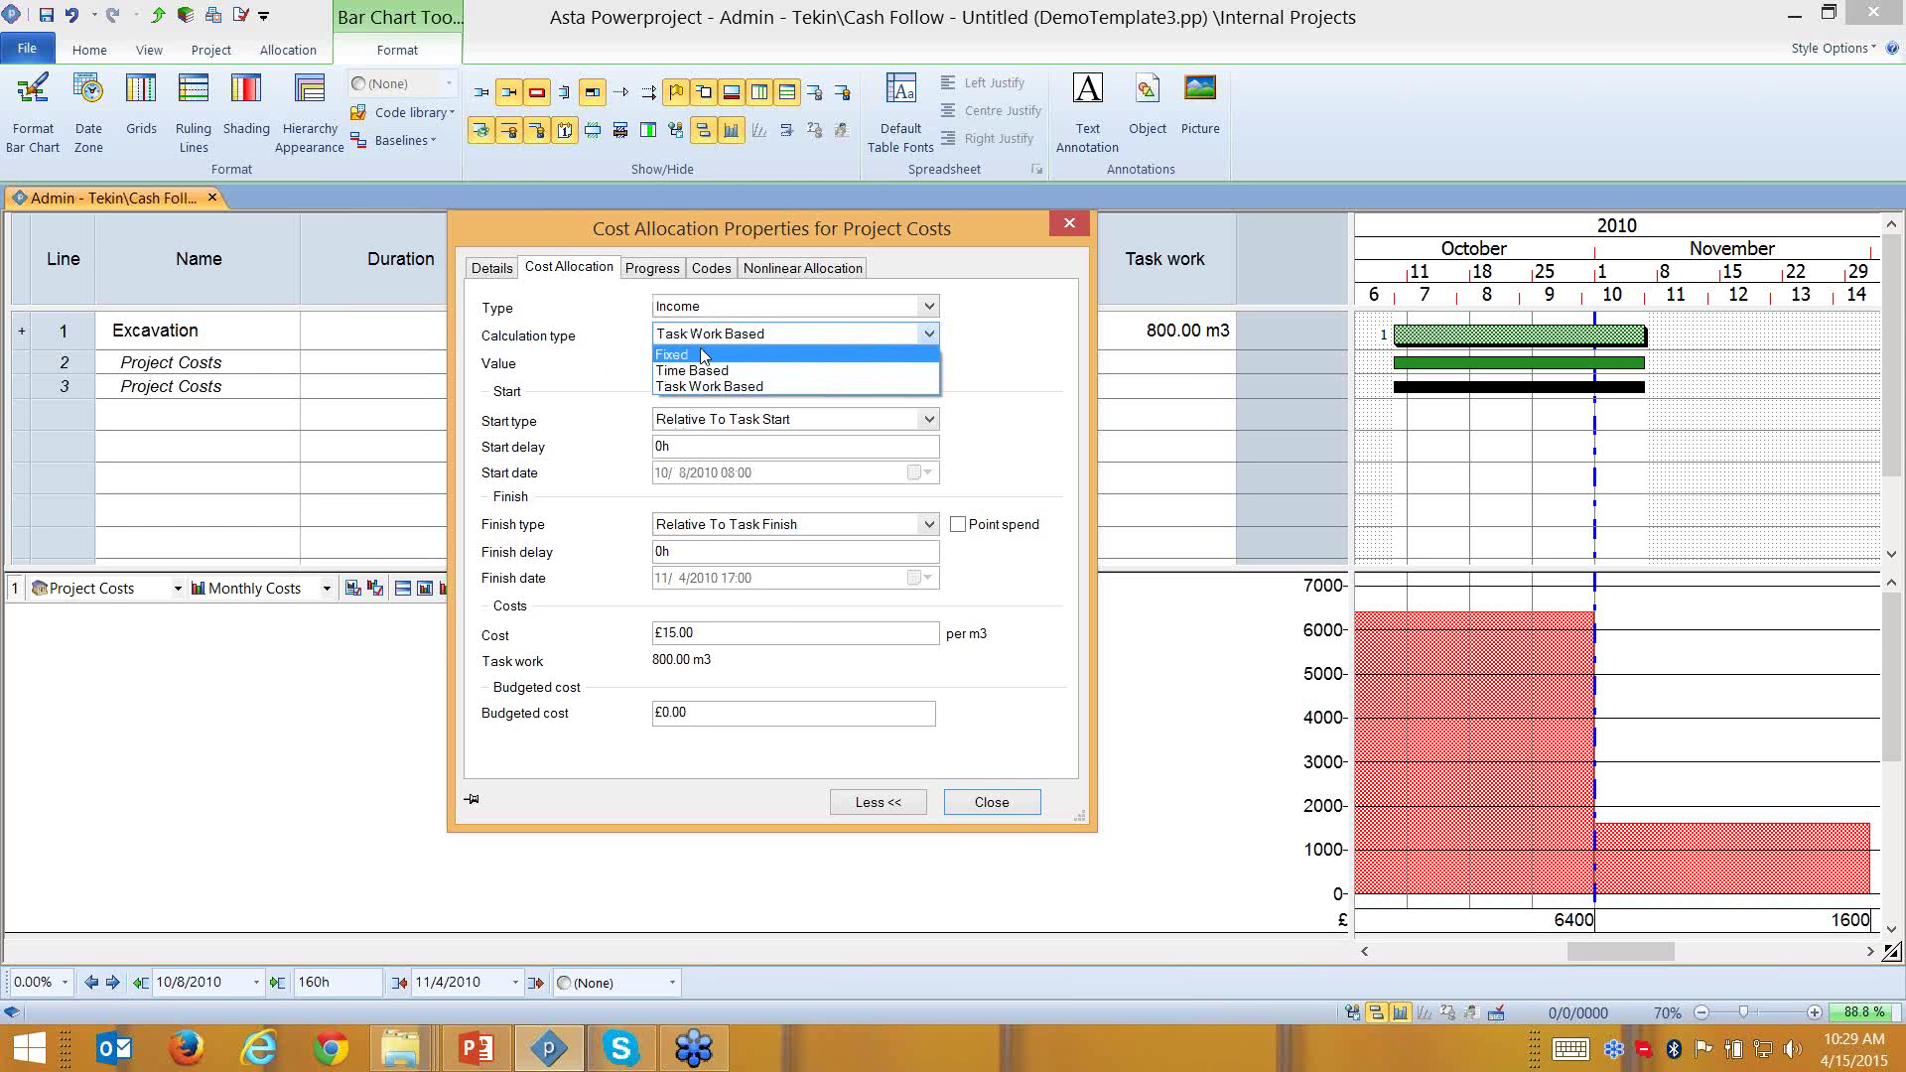
{"action": "left_click", "coordinate": [1072, 229]}
{"action": "left_click", "coordinate": [1072, 230]}
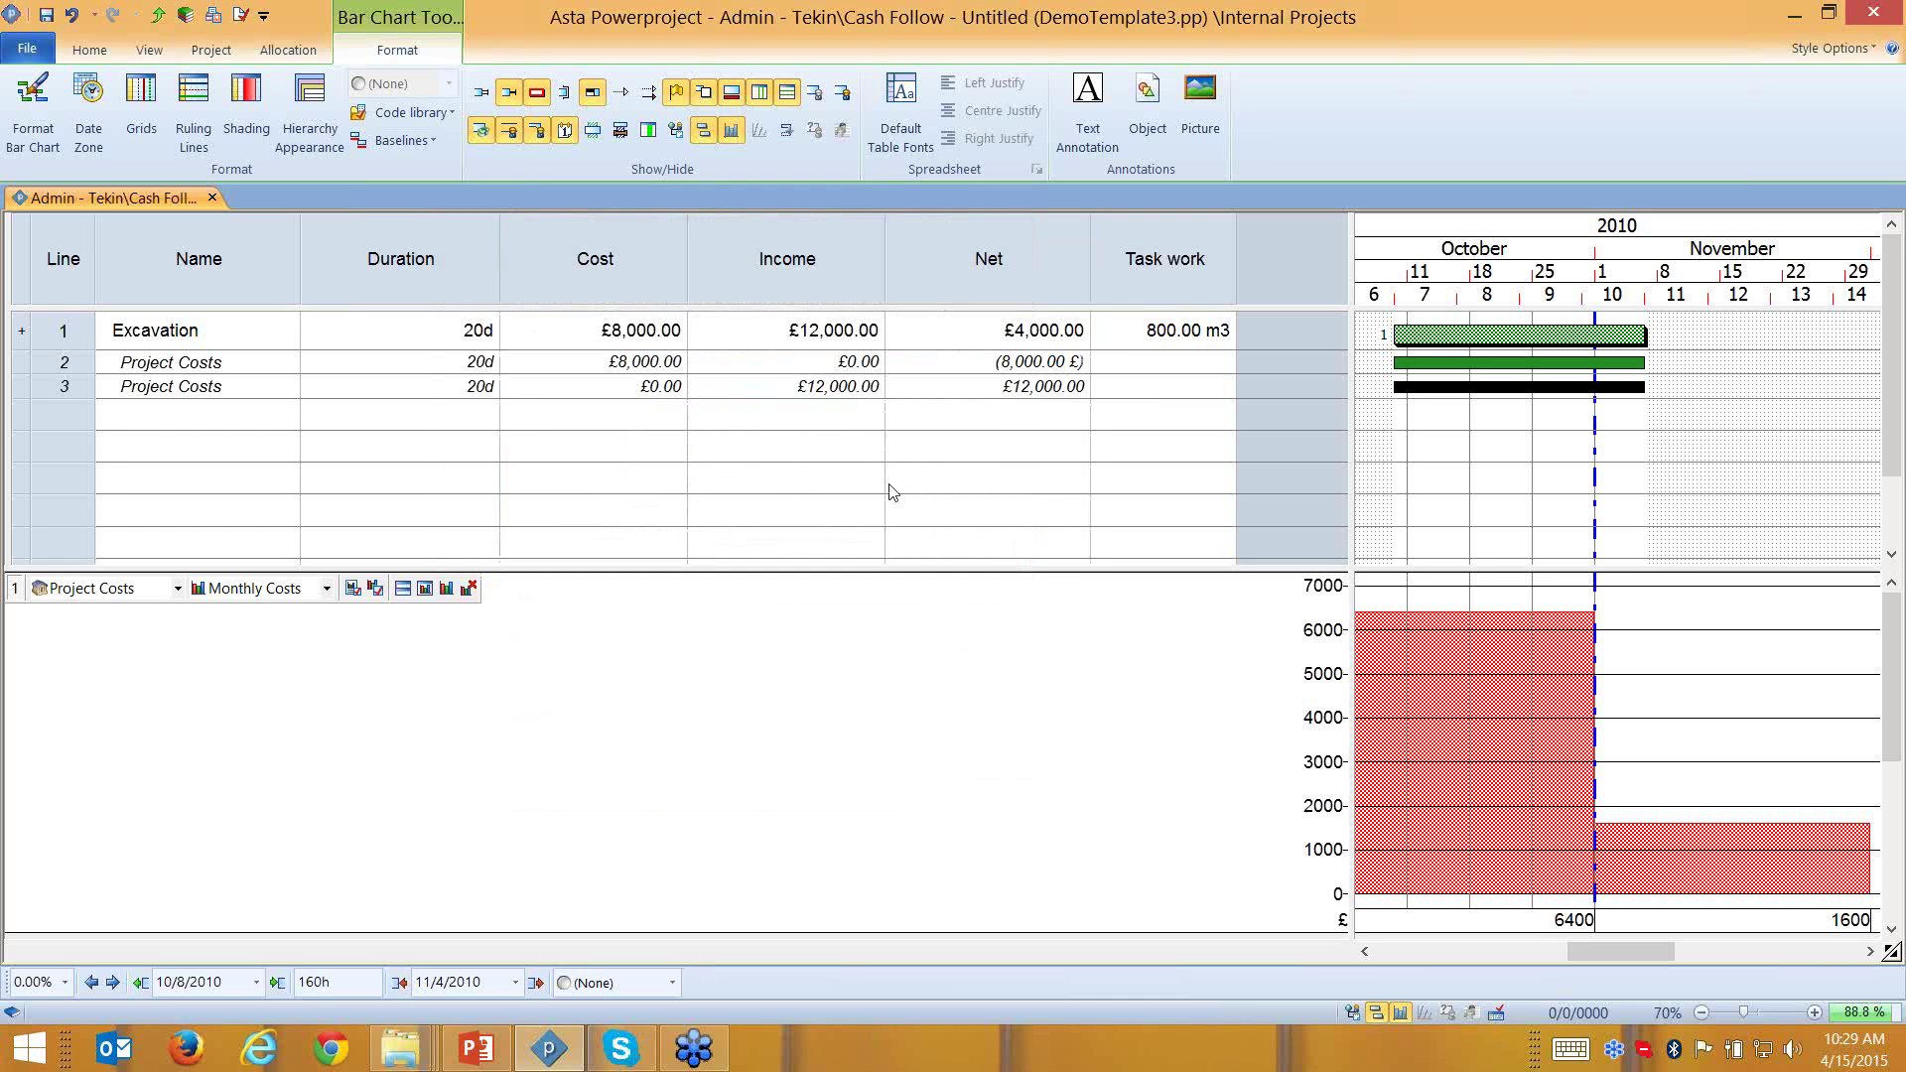
Format the Income cell of the second Project Costs allocation row as currency in Euro
{"action": "left_click", "coordinate": [802, 395]}
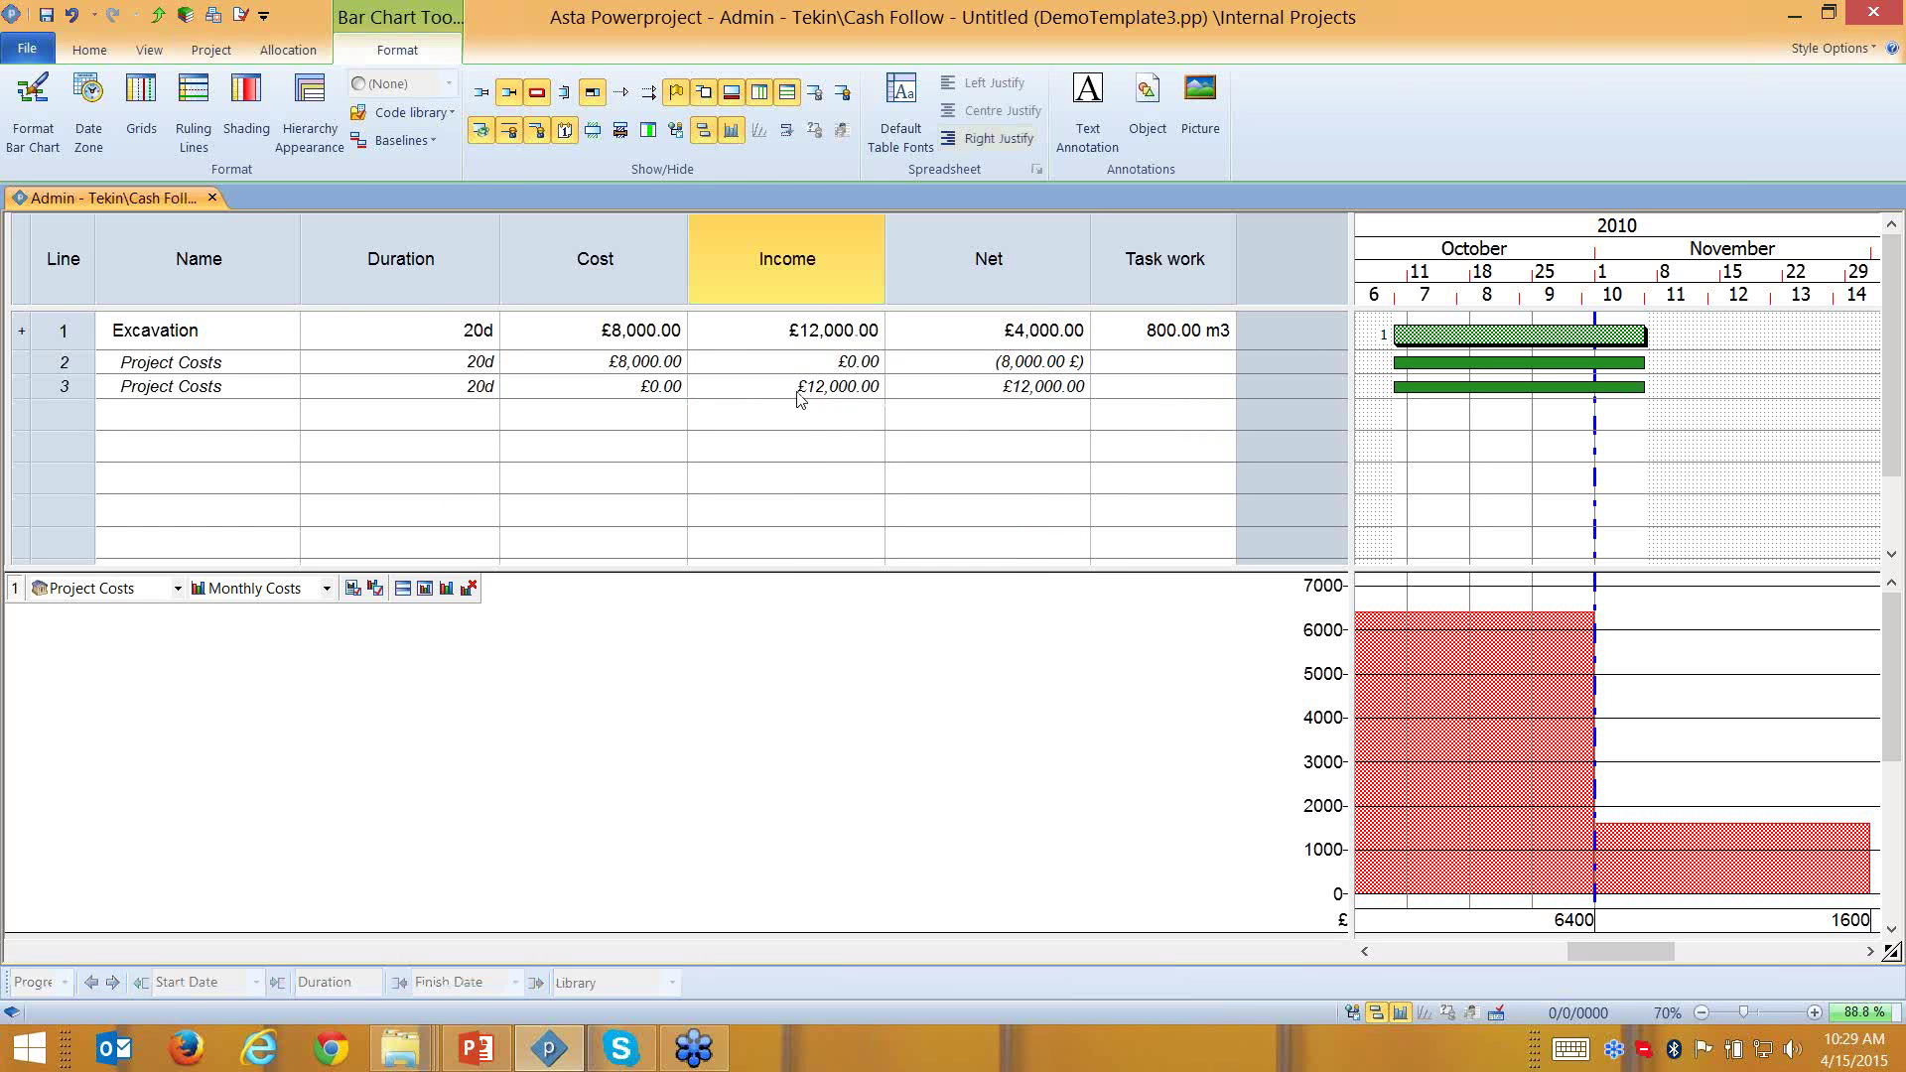
{"action": "right_click", "coordinate": [799, 395]}
{"action": "left_click", "coordinate": [847, 701]}
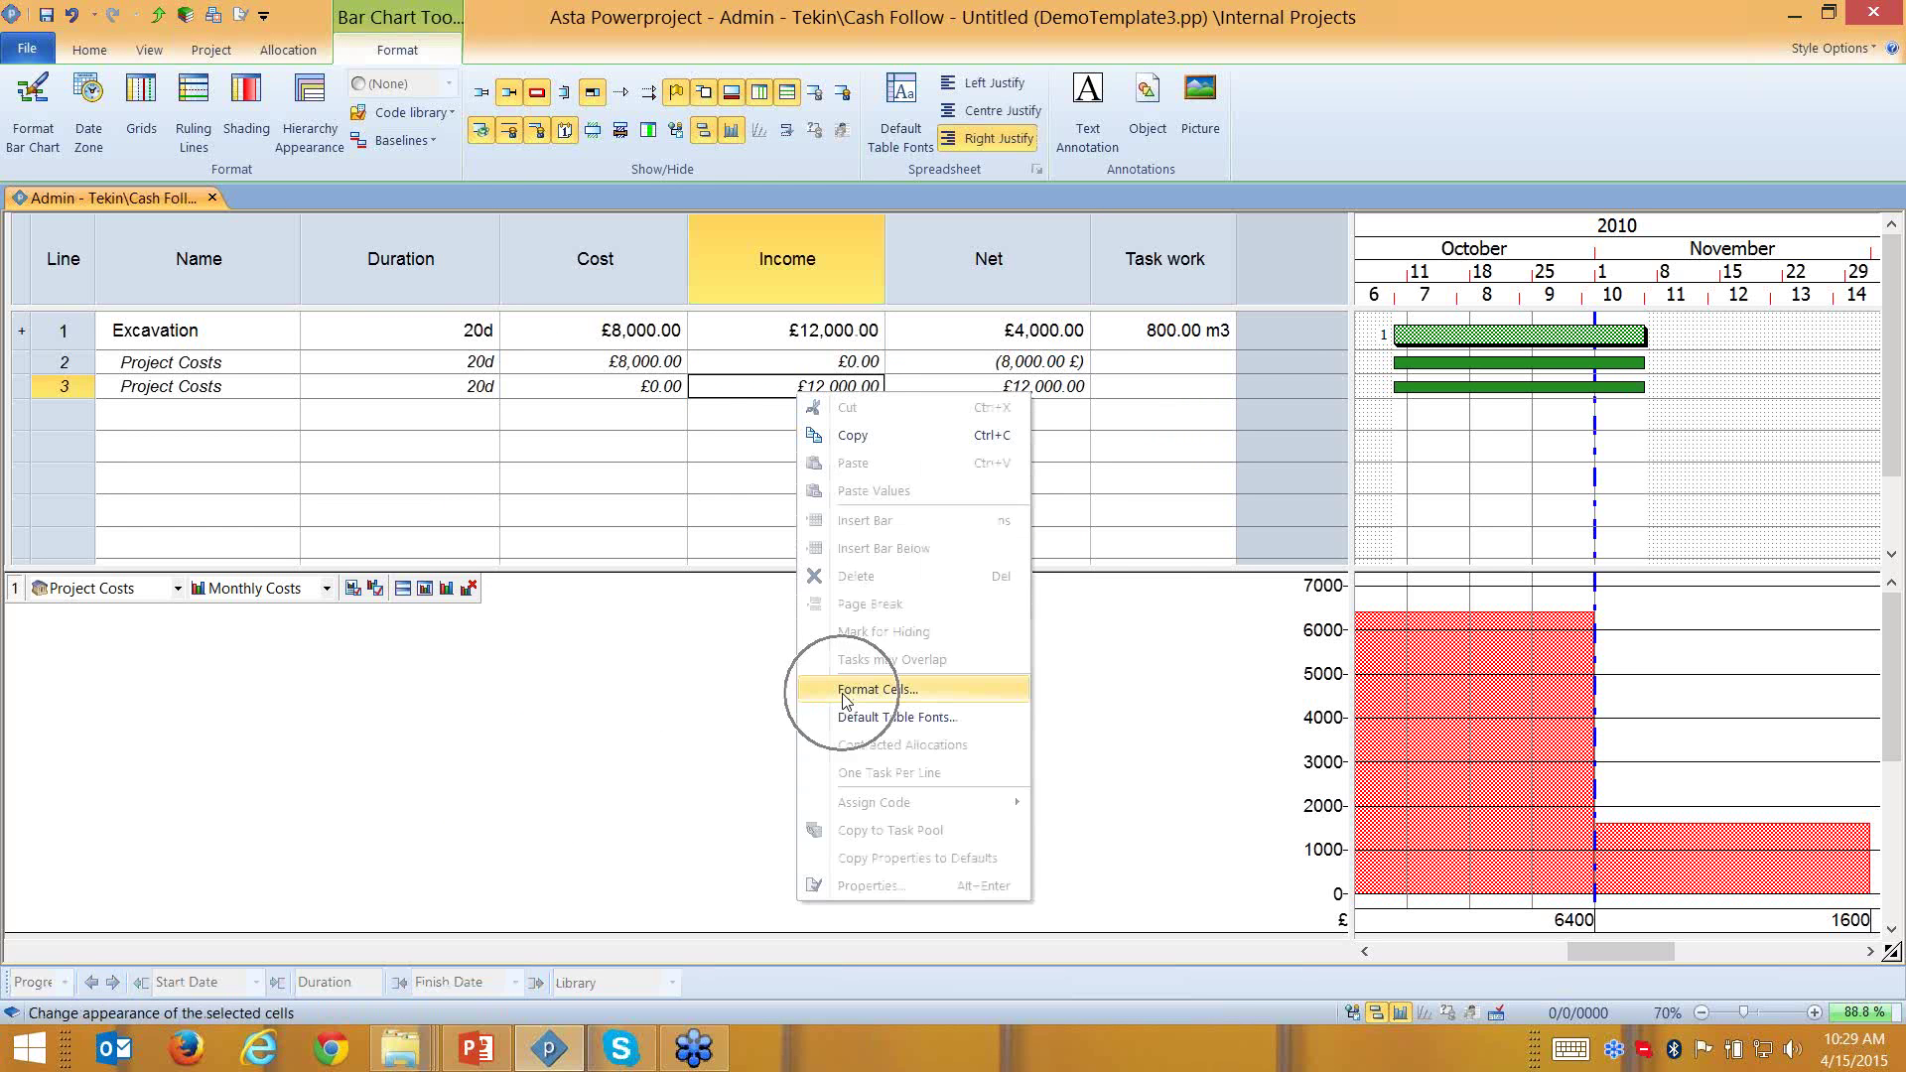
{"action": "left_click", "coordinate": [764, 405]}
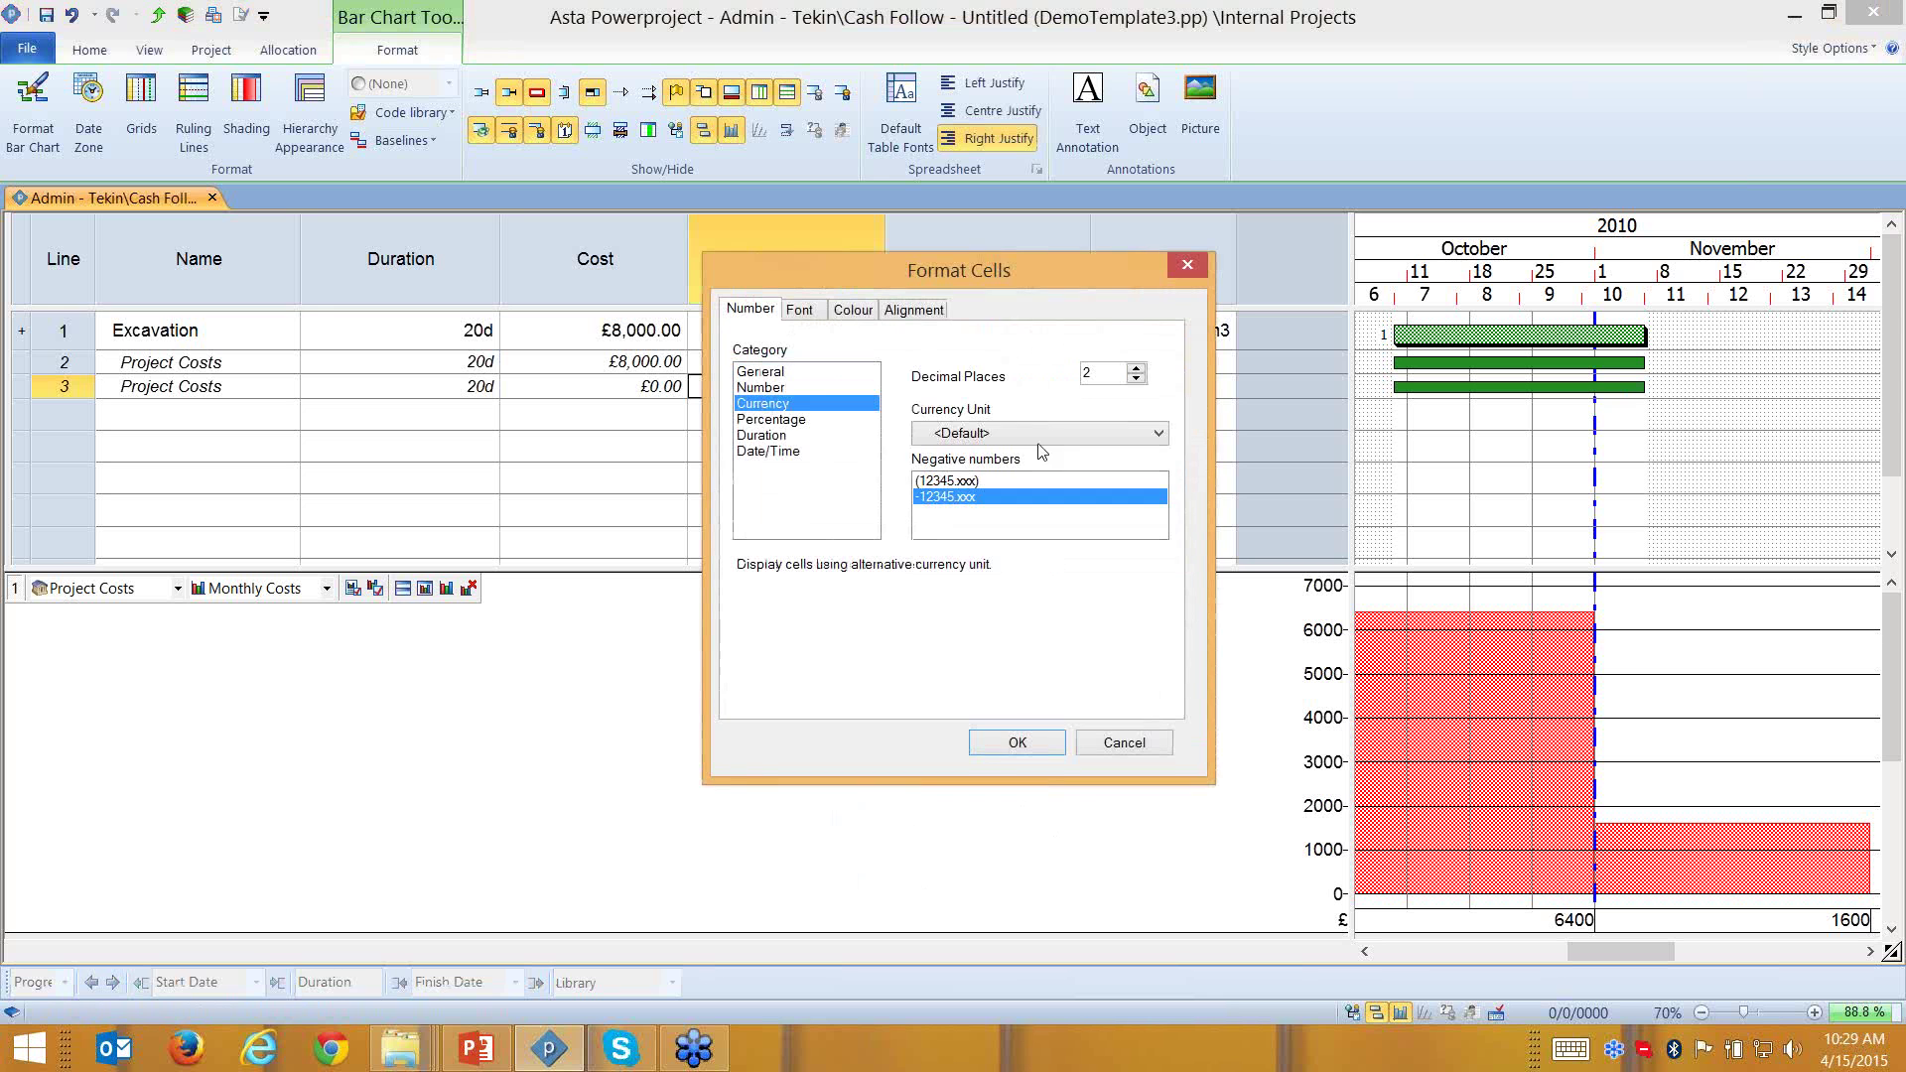
{"action": "left_click", "coordinate": [1067, 434]}
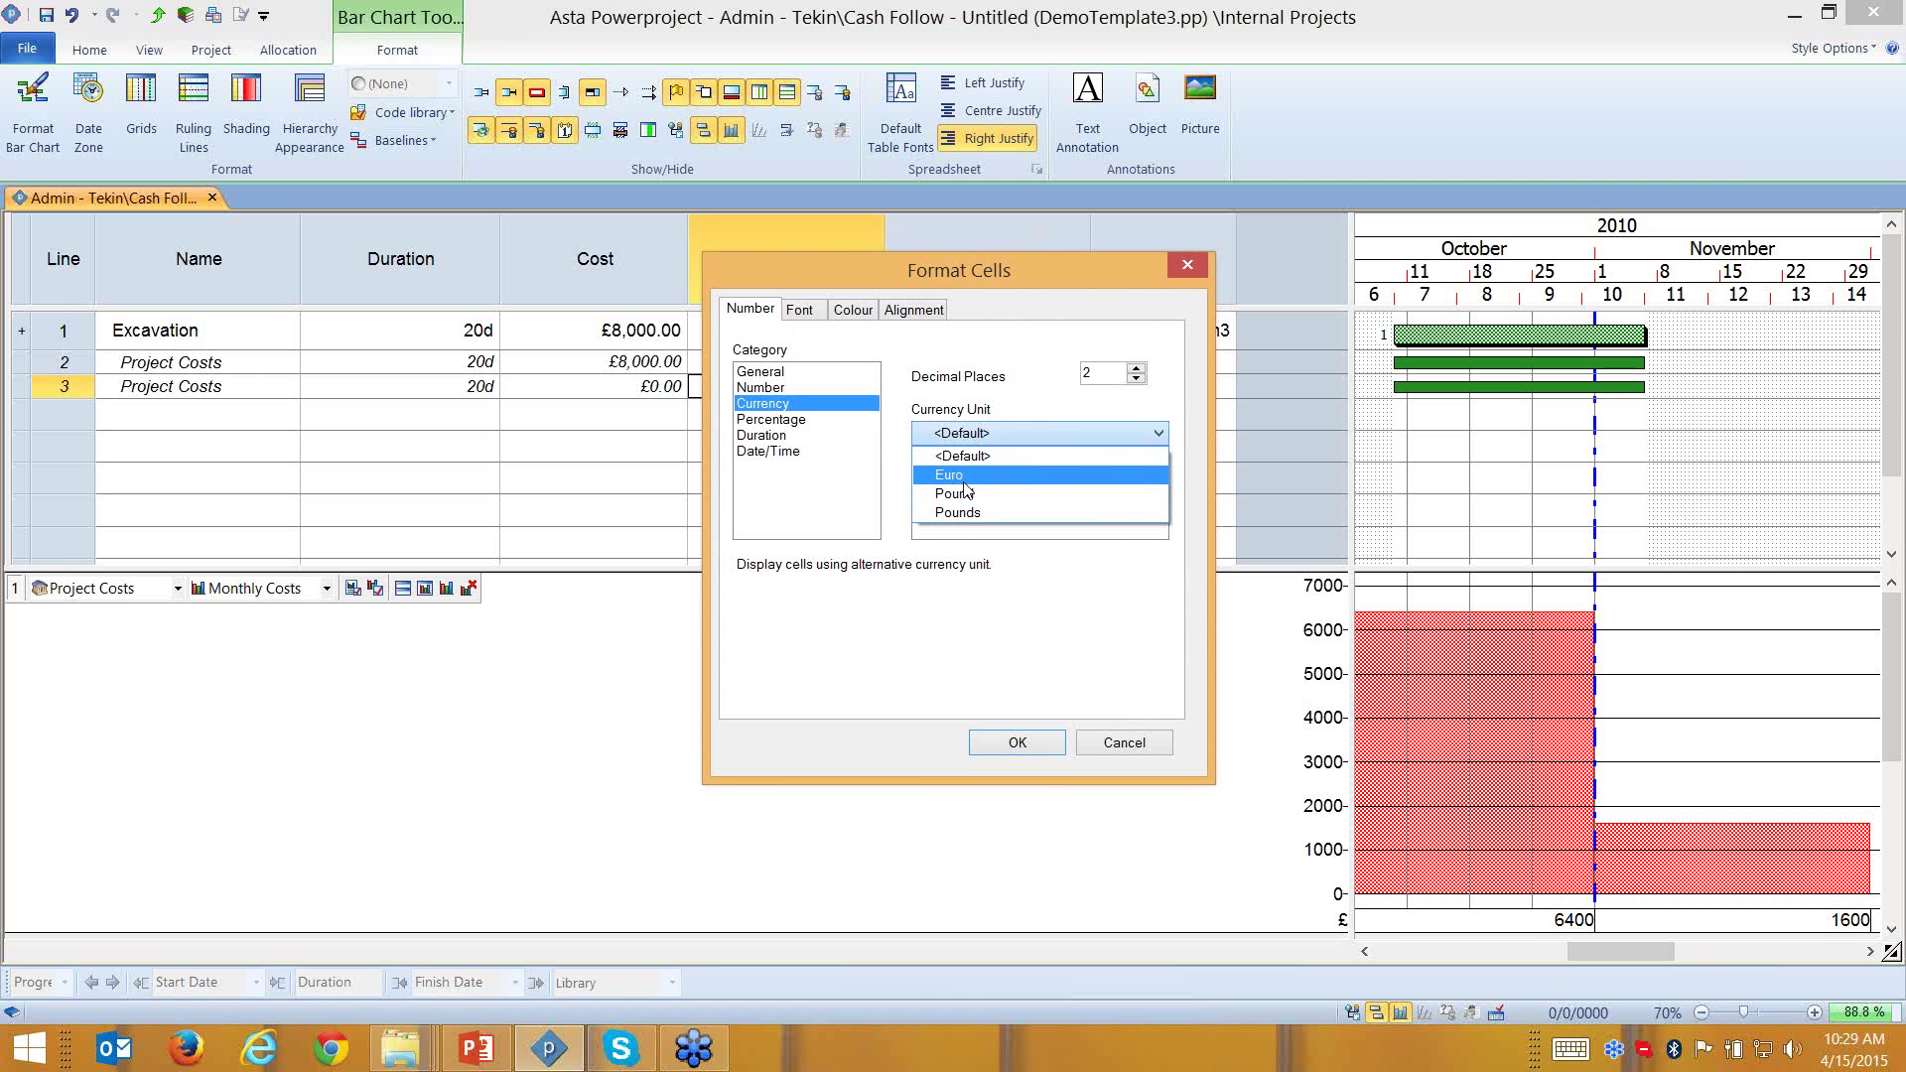
{"action": "left_click", "coordinate": [1037, 475]}
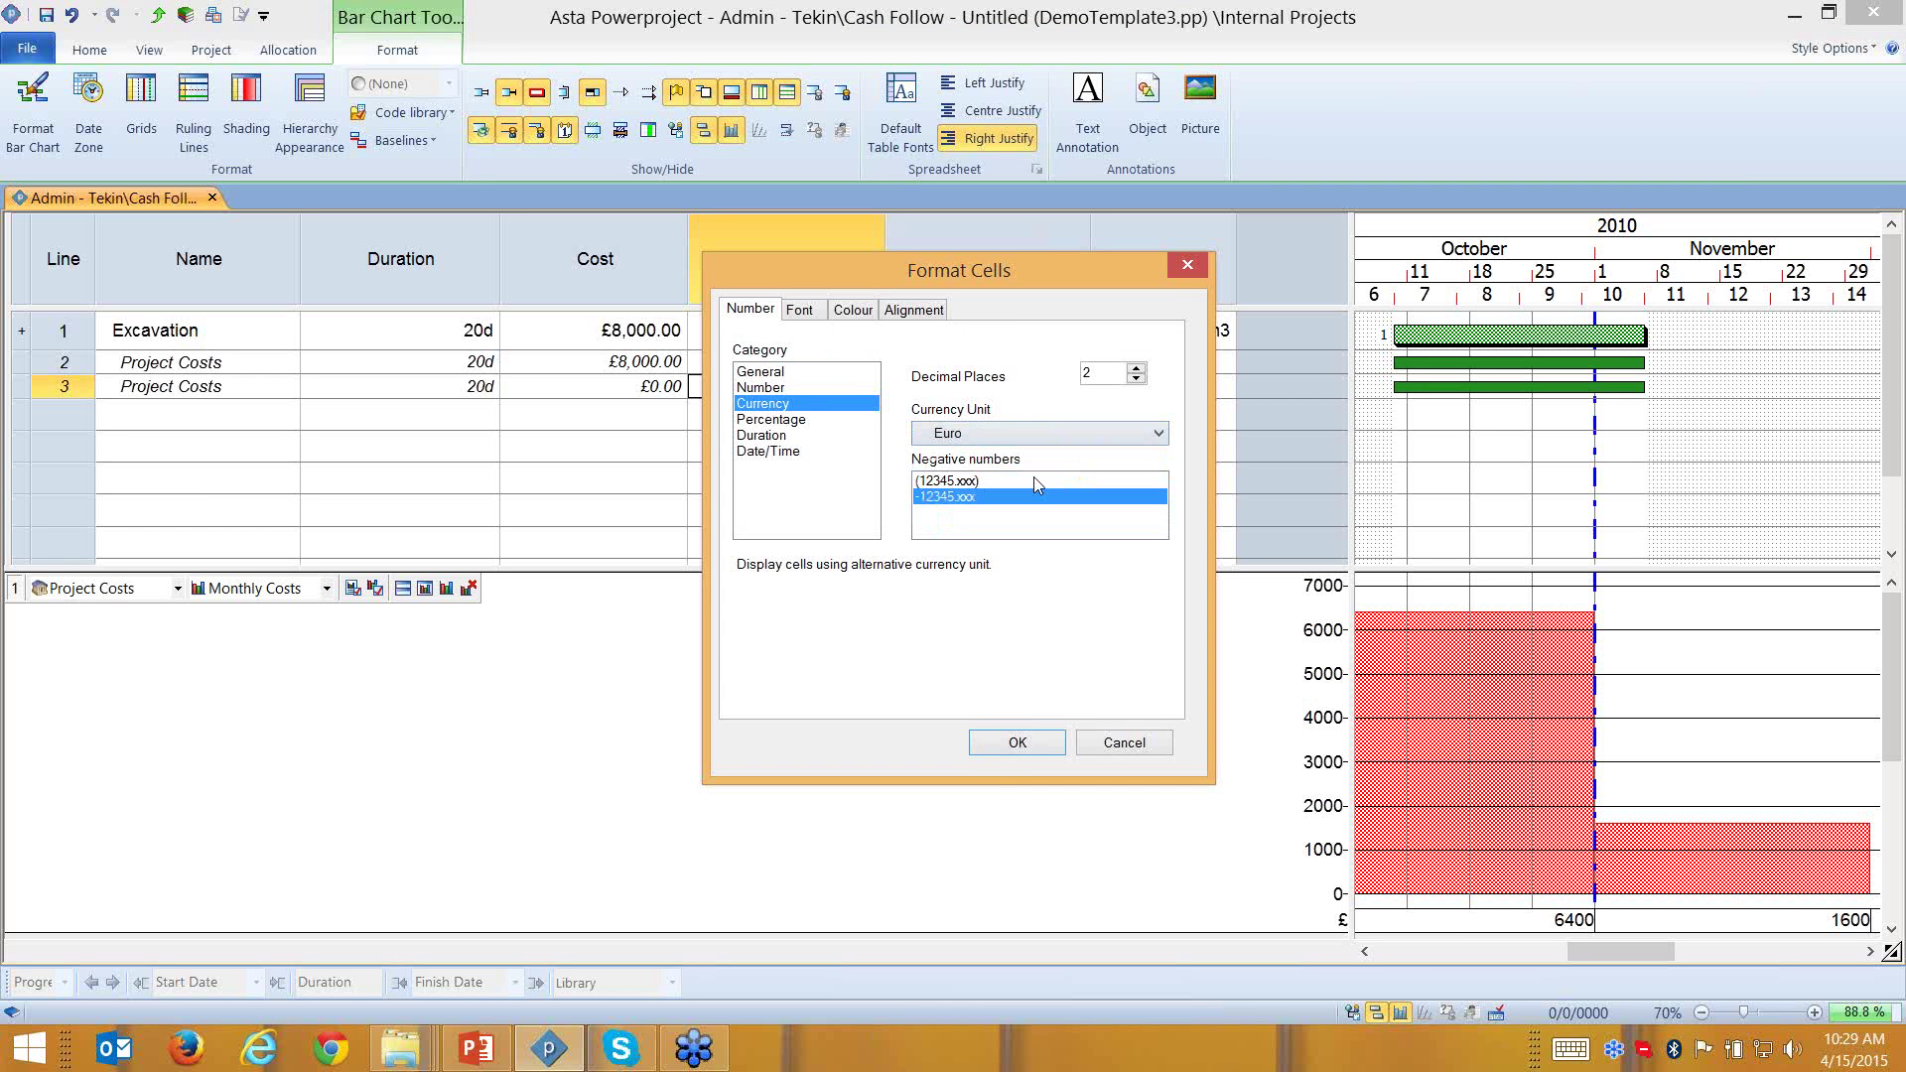
{"action": "left_click", "coordinate": [1017, 745]}
{"action": "left_click", "coordinate": [819, 388]}
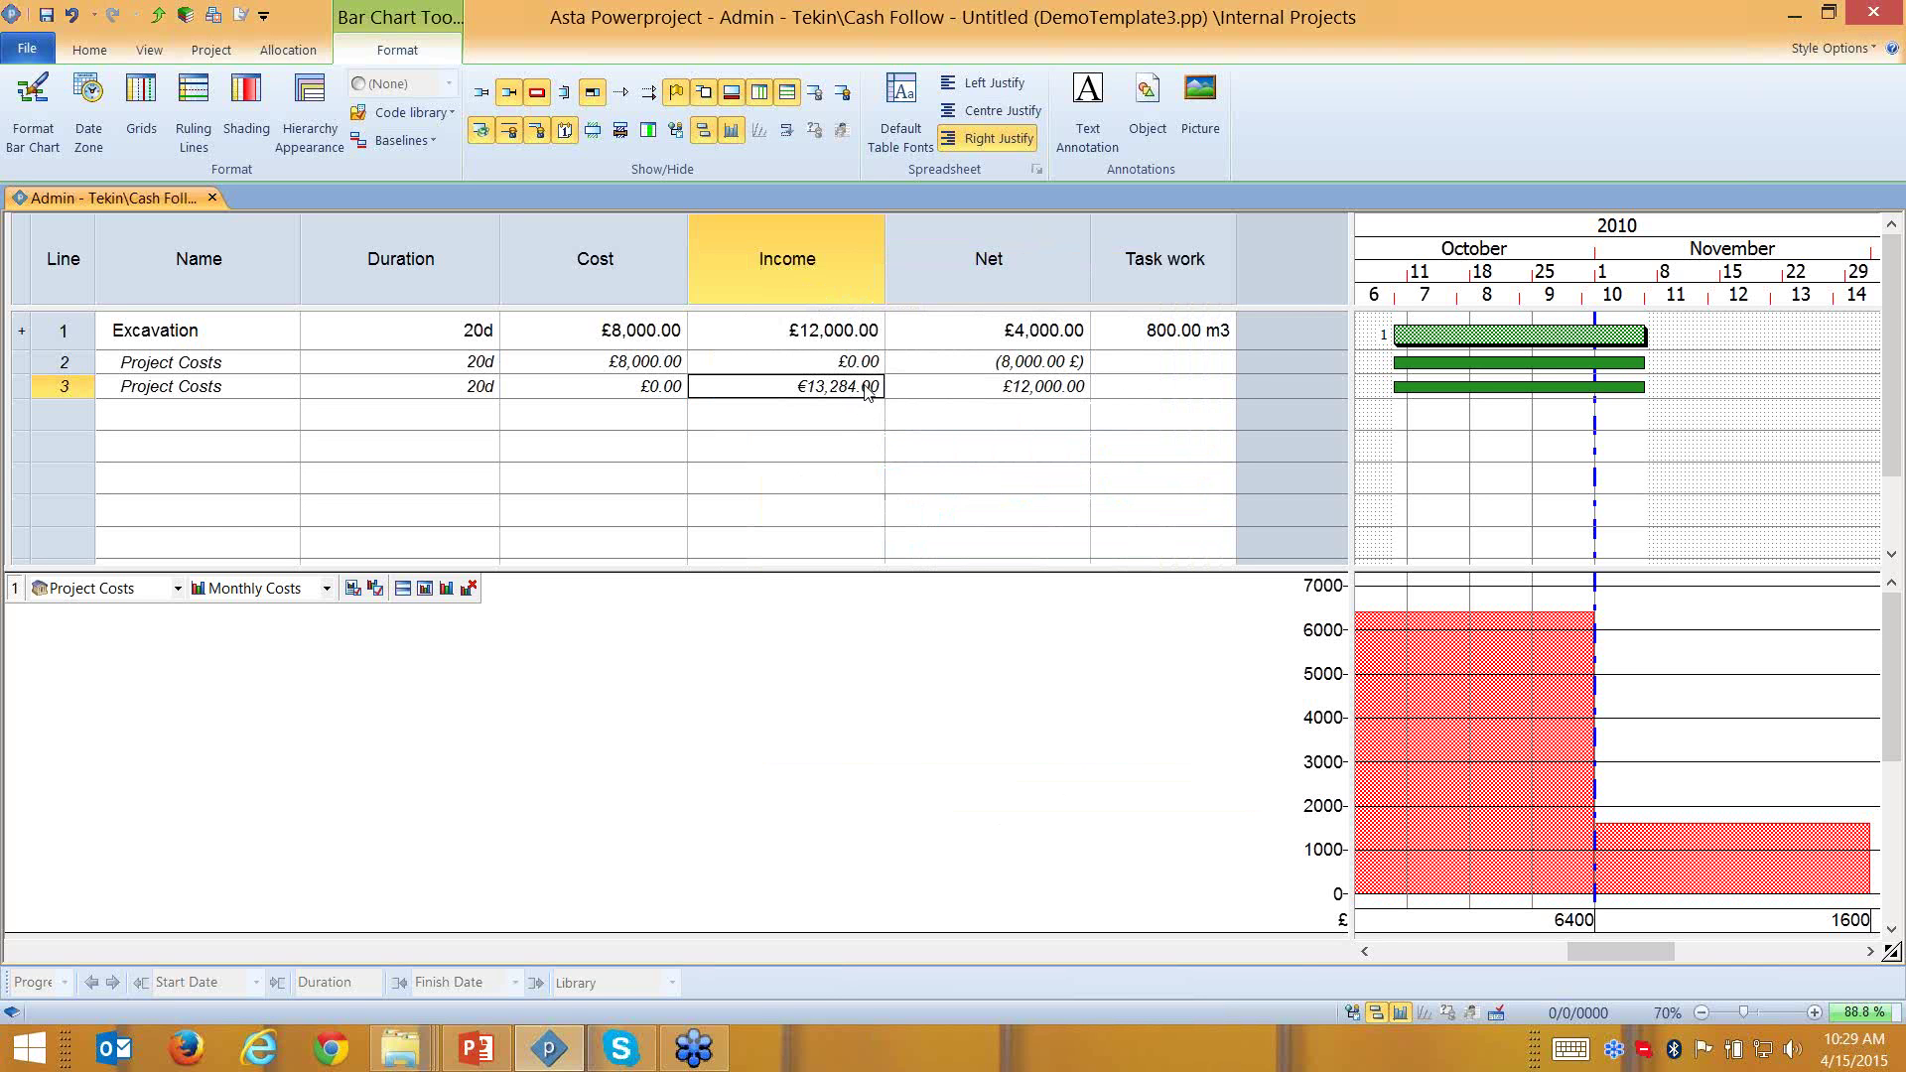
Format the Income cell of the Excavation task row as currency shown in pounds
{"action": "left_click", "coordinate": [825, 337]}
{"action": "left_click", "coordinate": [825, 335]}
{"action": "right_click", "coordinate": [824, 330]}
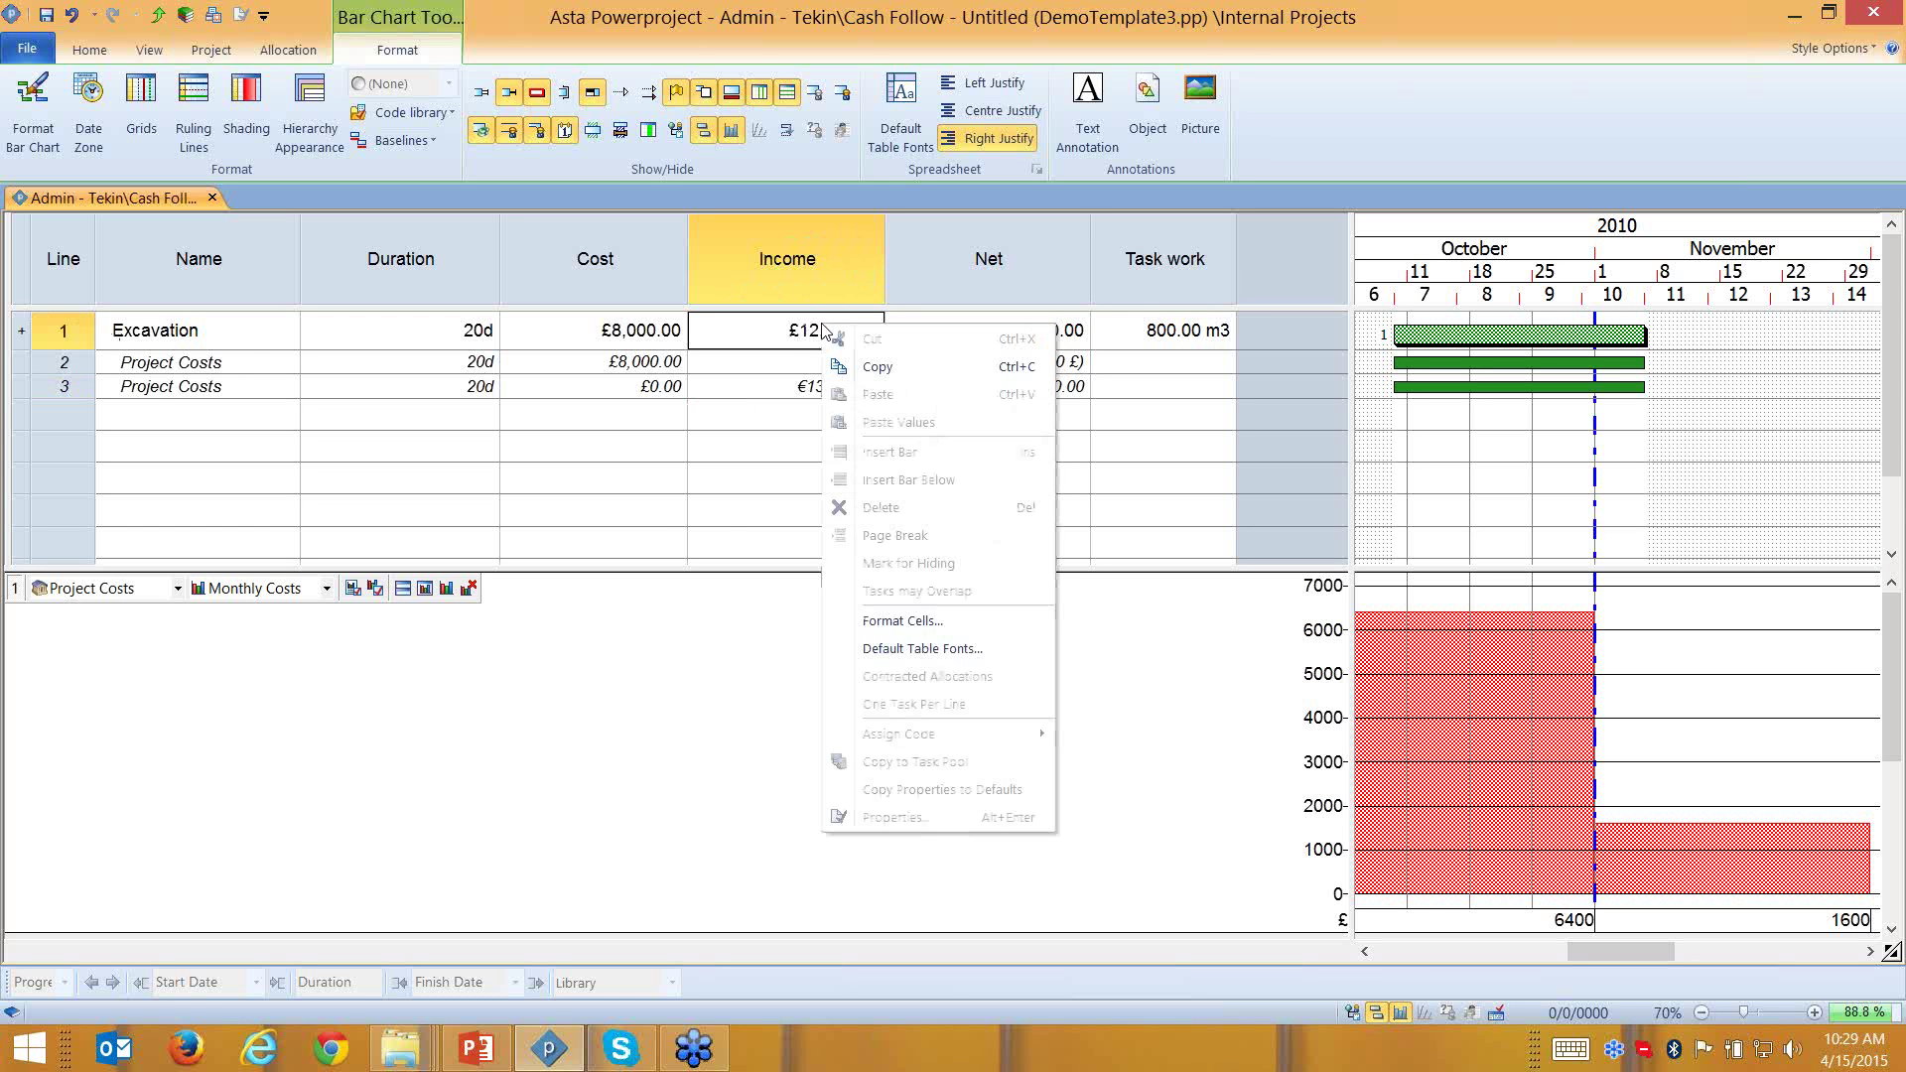
{"action": "left_click", "coordinate": [887, 622]}
{"action": "left_click", "coordinate": [772, 402]}
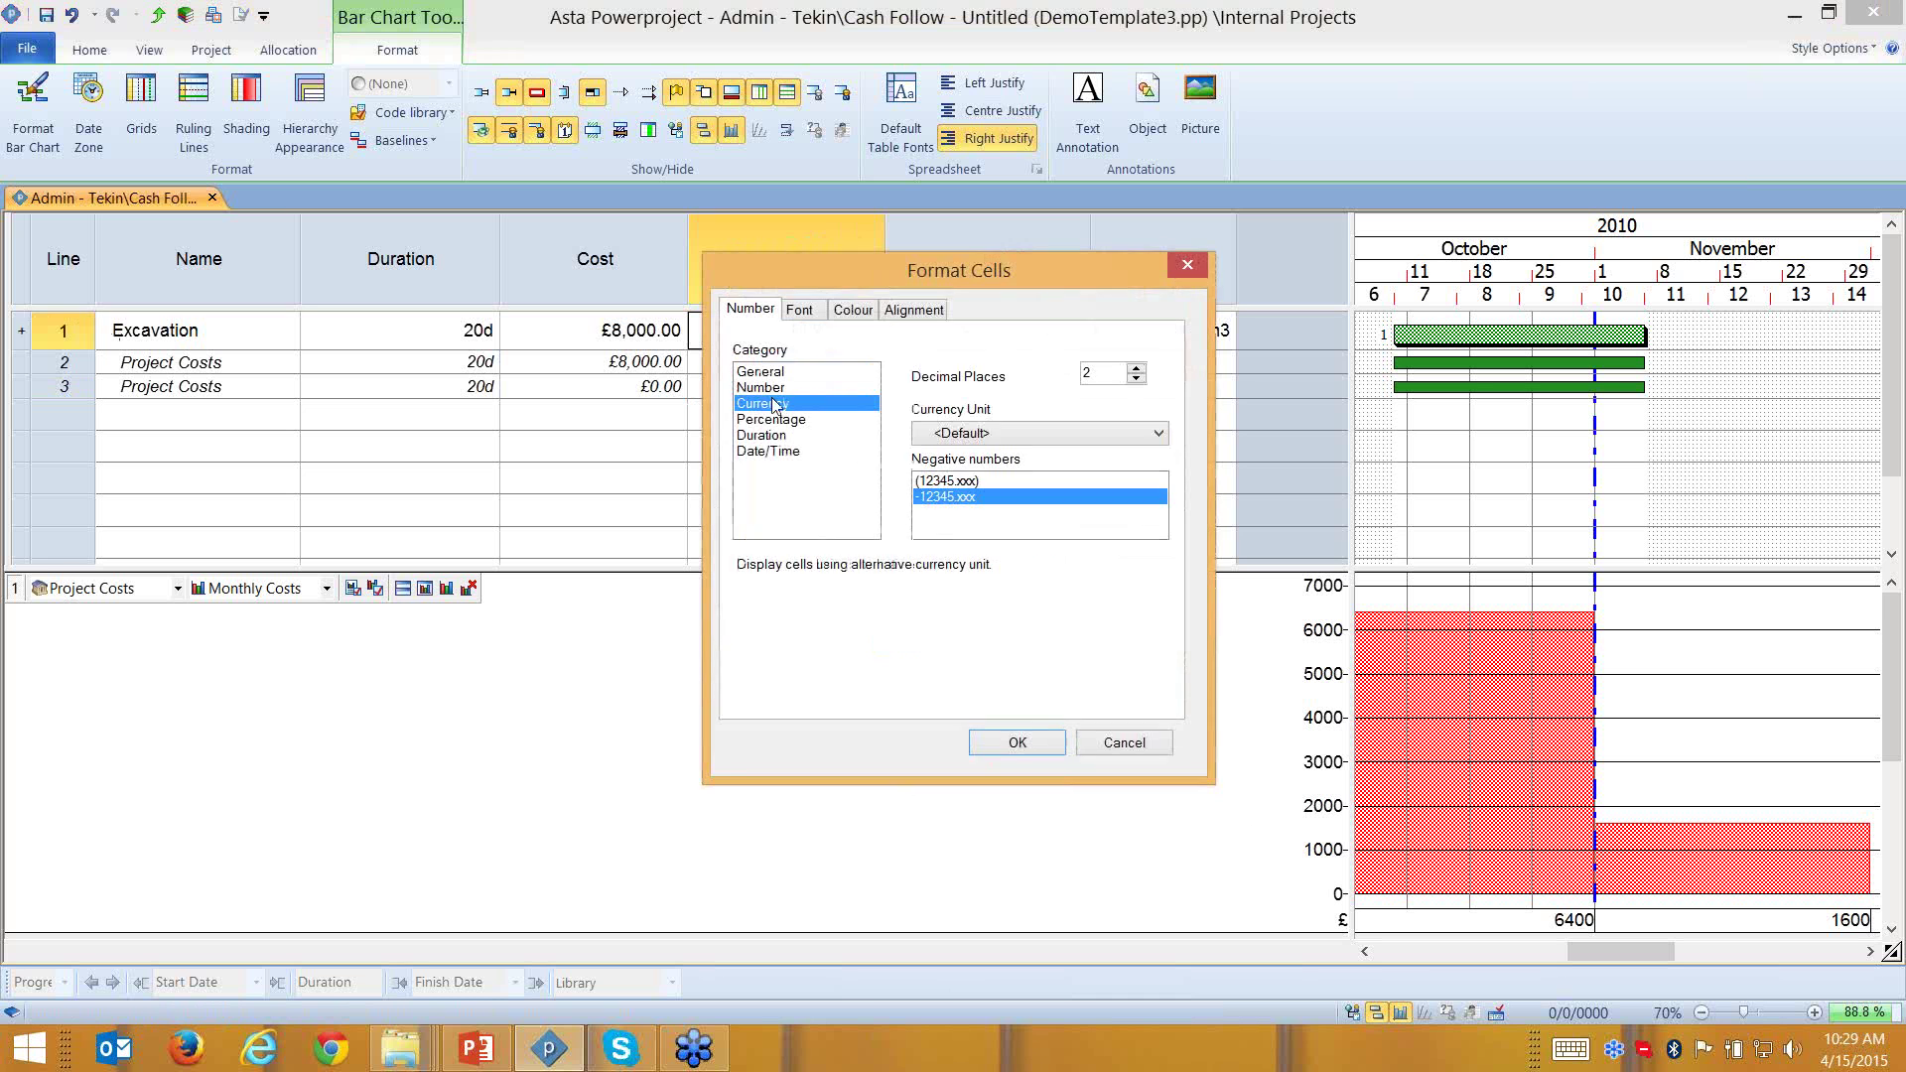
{"action": "left_click", "coordinate": [979, 434]}
{"action": "left_click", "coordinate": [983, 484]}
{"action": "left_click", "coordinate": [1025, 751]}
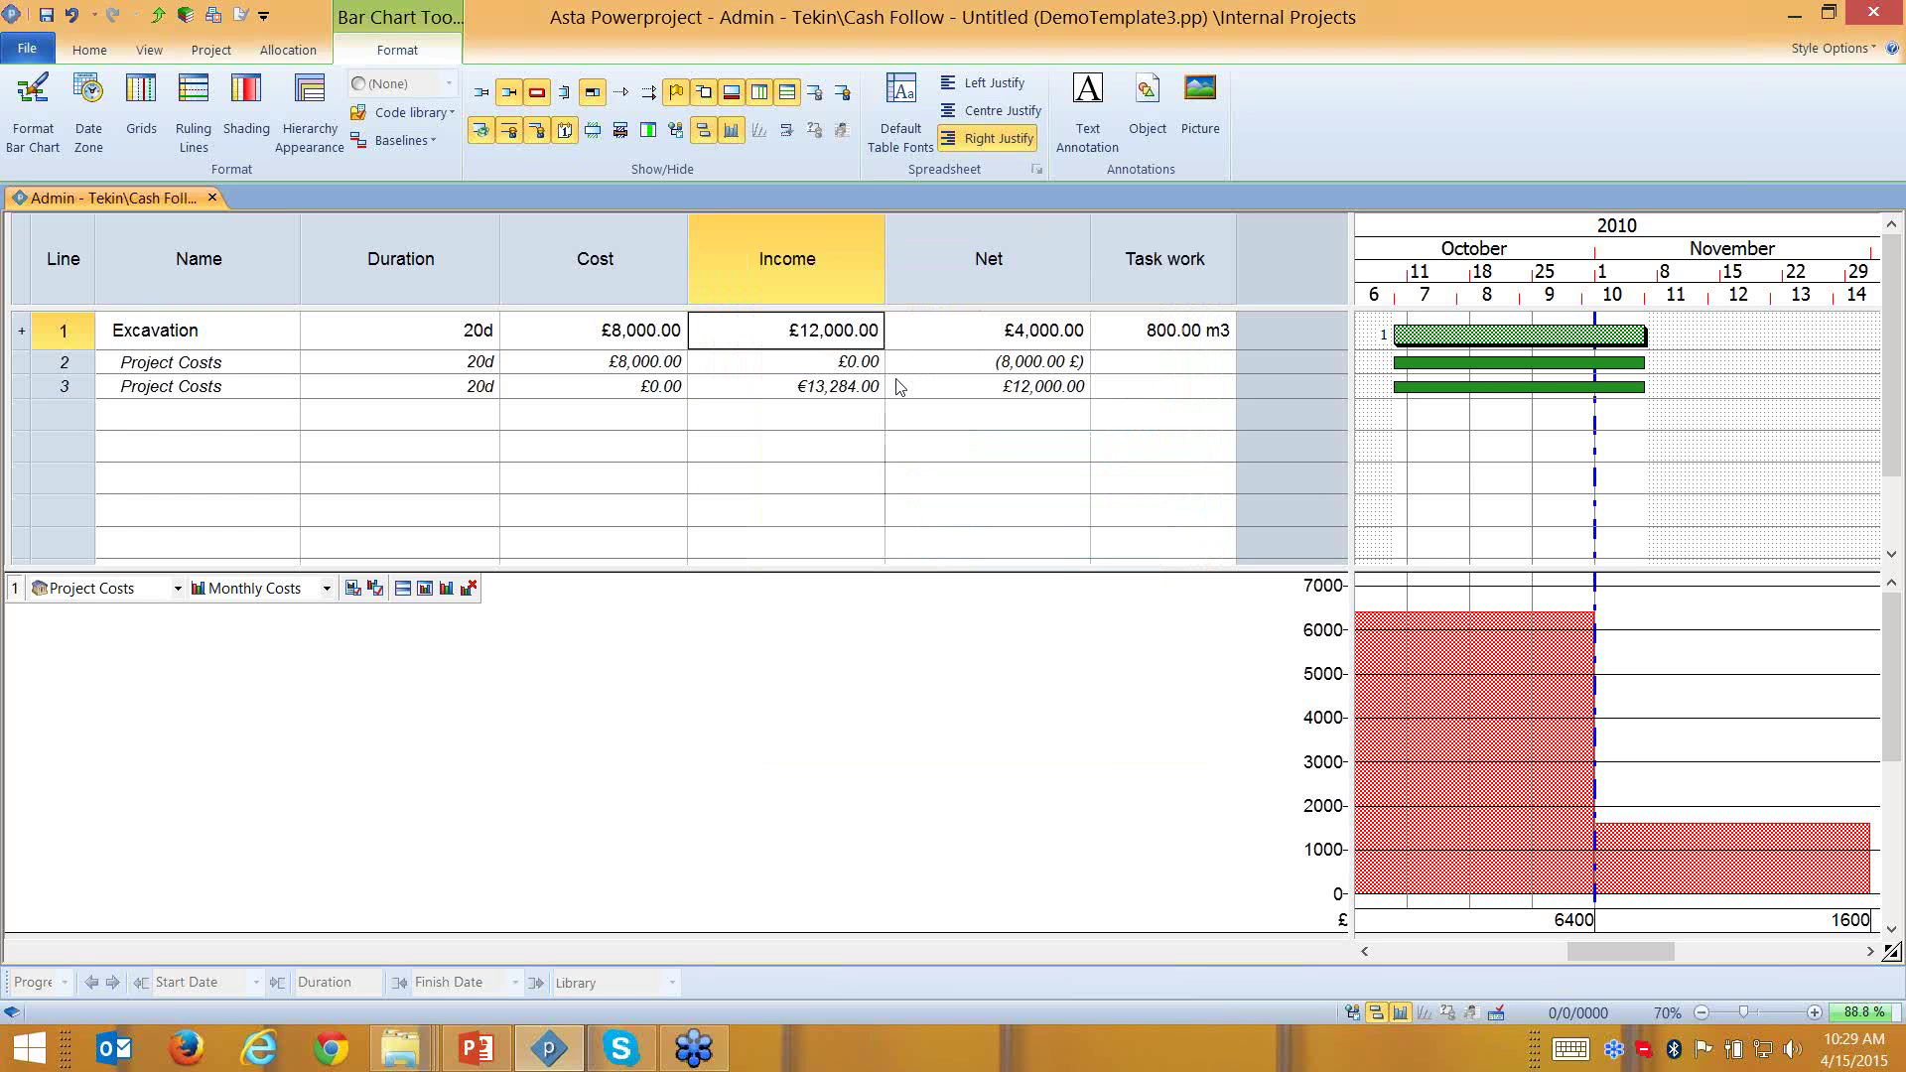
Format the Income cell of the Excavation task row as currency in Euro
{"action": "right_click", "coordinate": [830, 338]}
{"action": "left_click", "coordinate": [903, 643]}
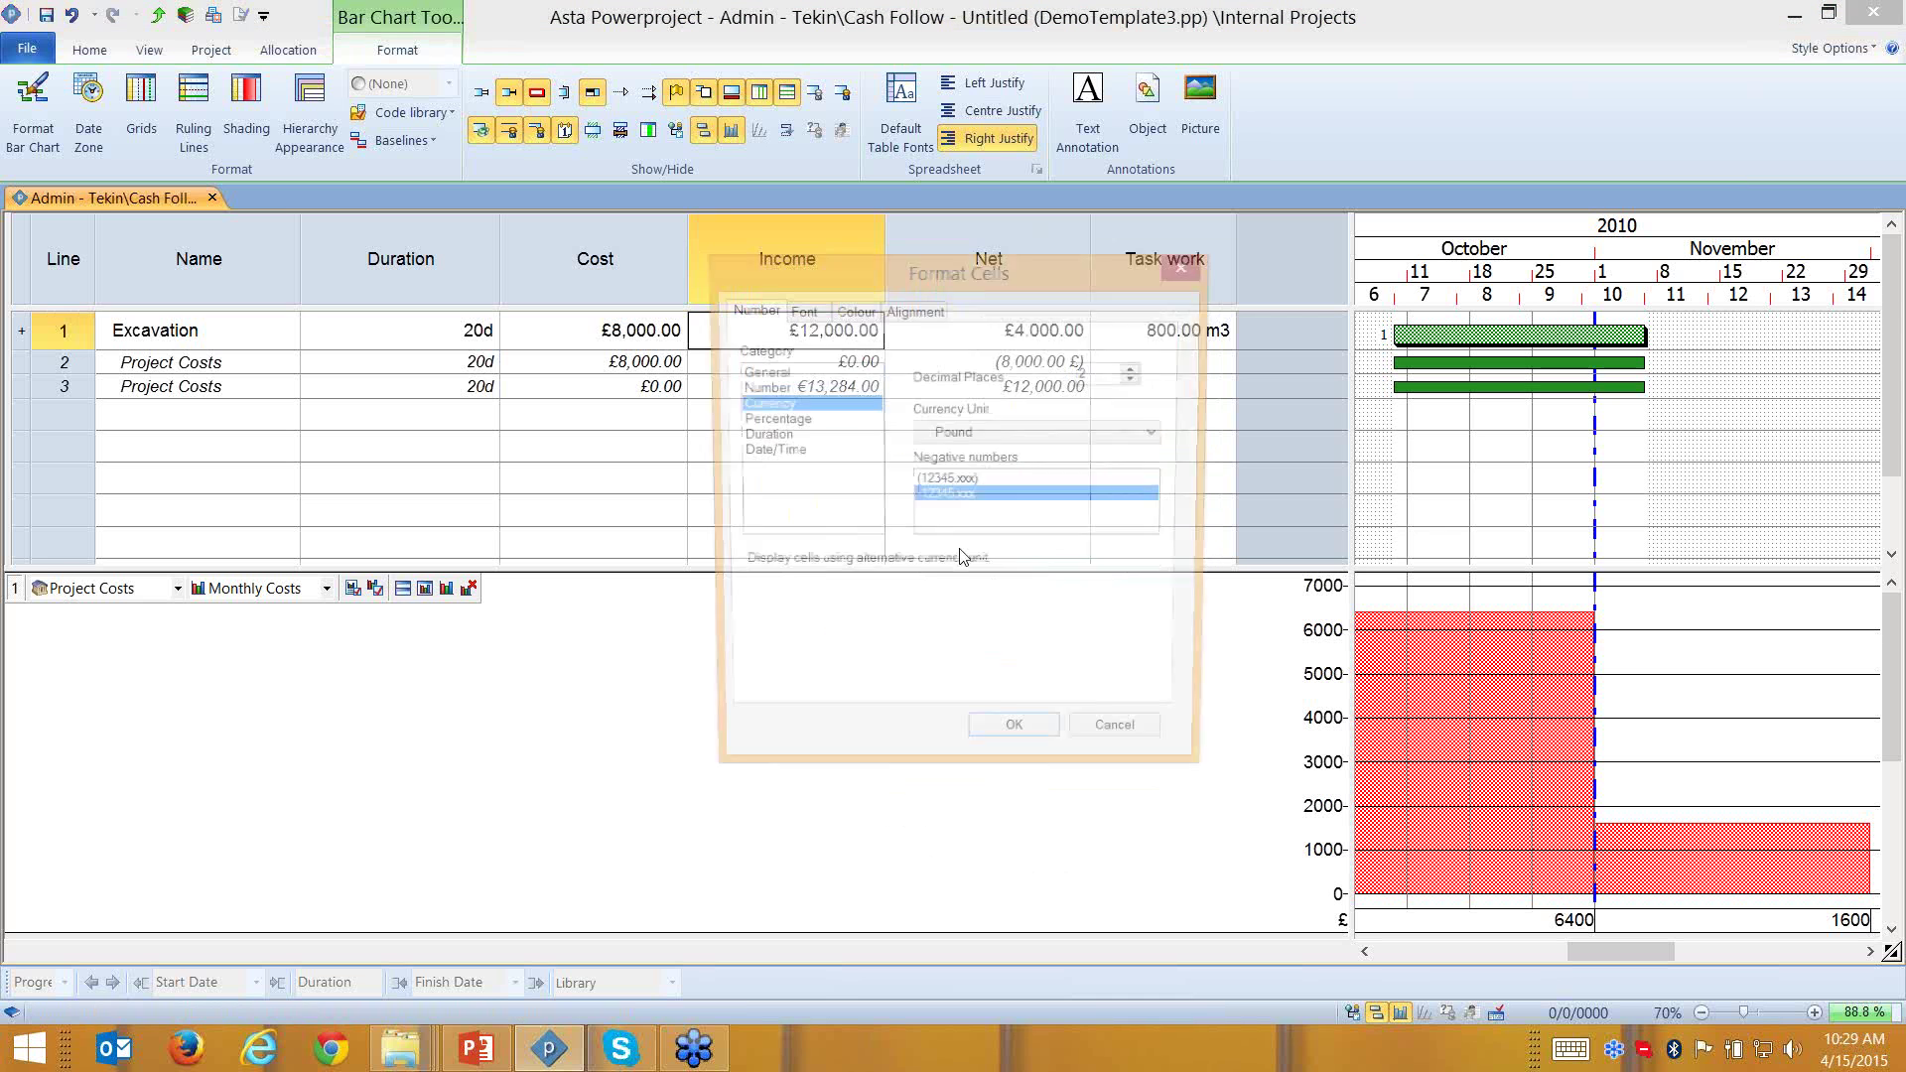
{"action": "left_click", "coordinate": [963, 432]}
{"action": "left_click", "coordinate": [962, 473]}
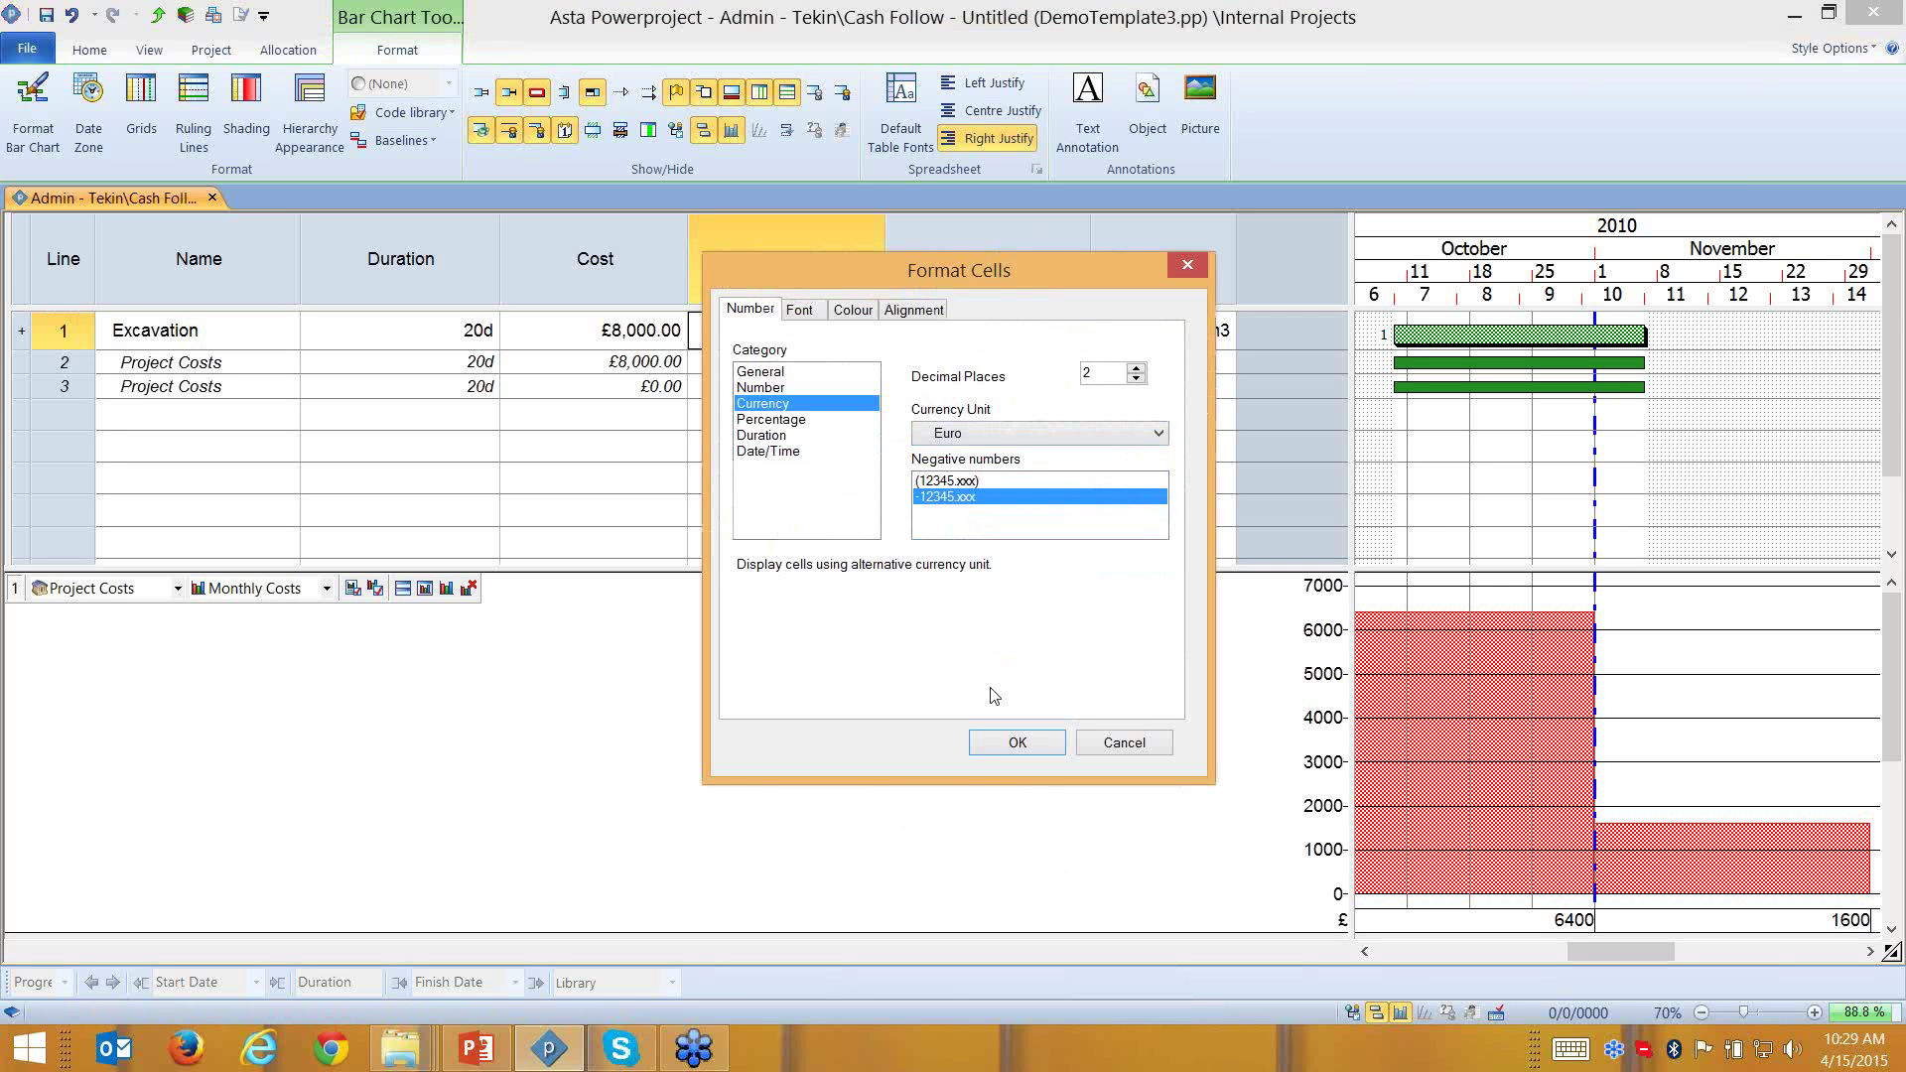
{"action": "left_click", "coordinate": [1027, 745]}
{"action": "left_click", "coordinate": [640, 330]}
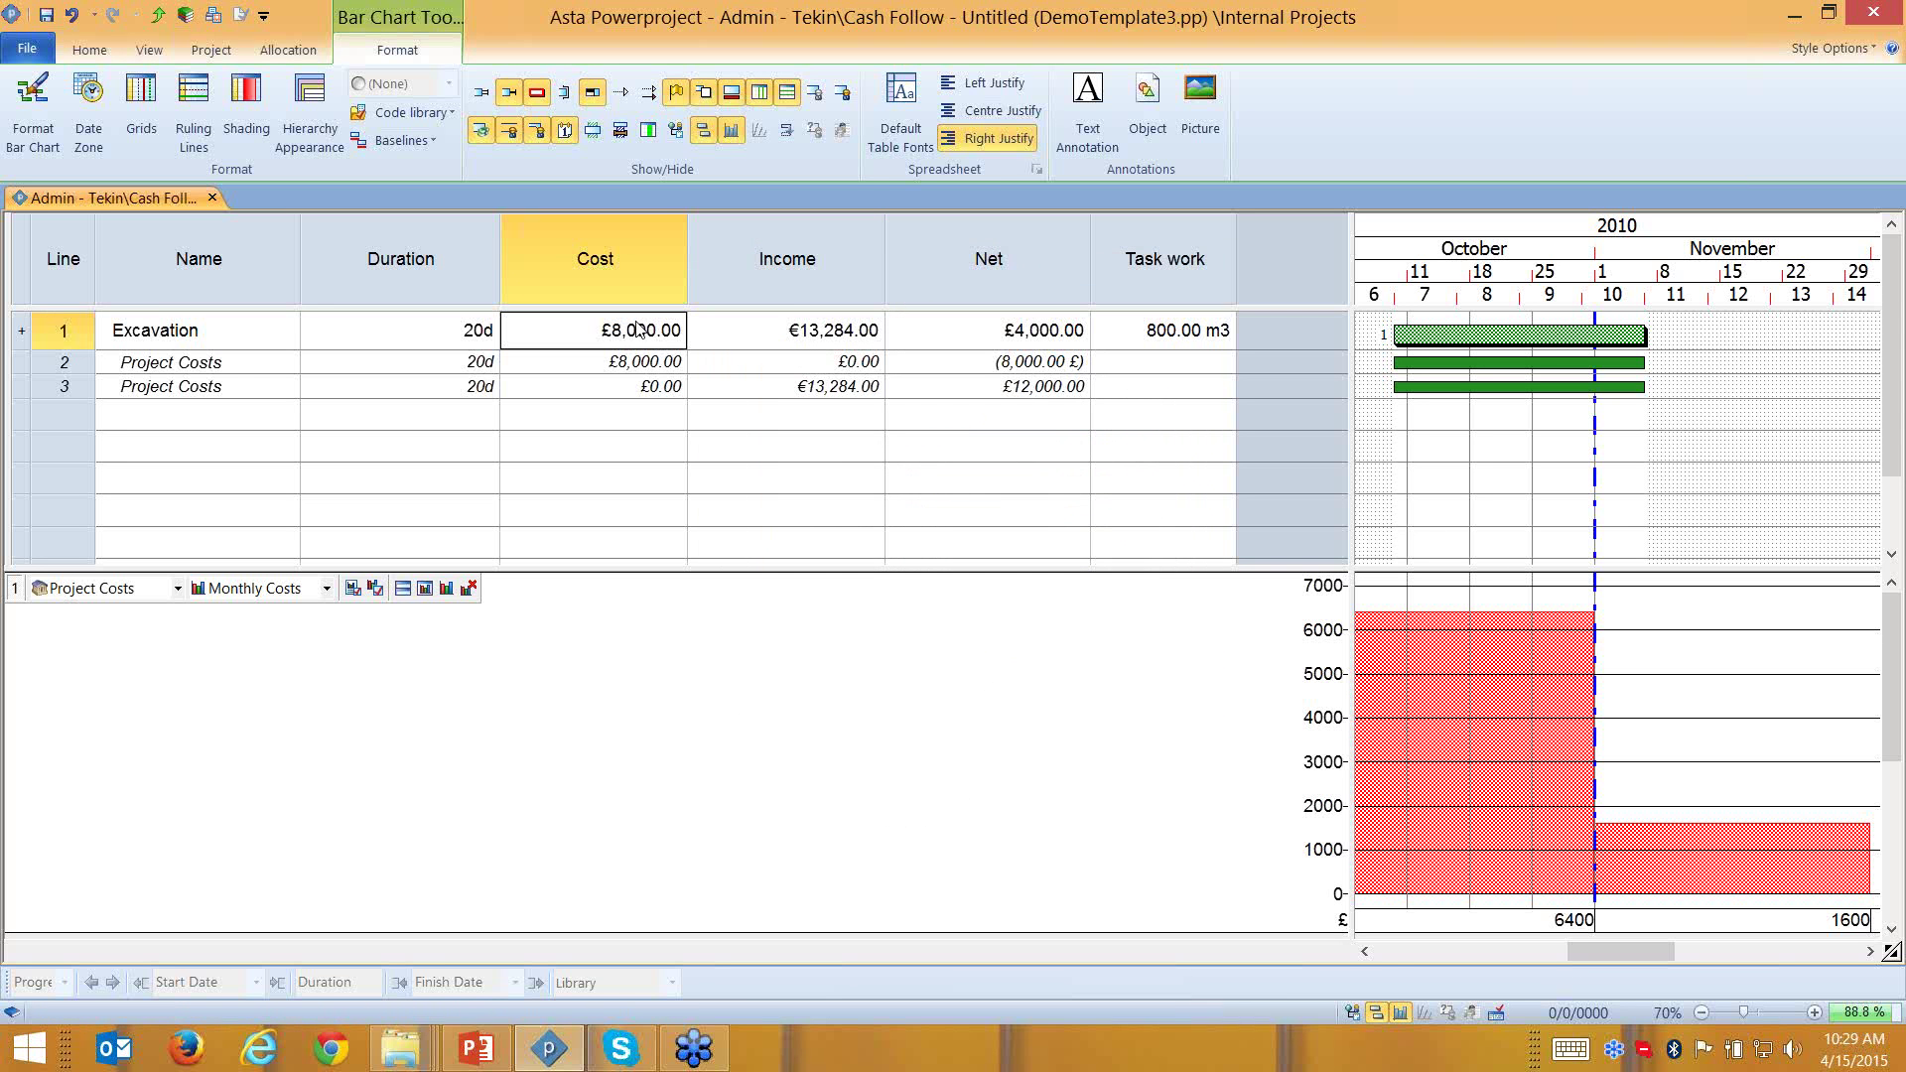
{"action": "left_click", "coordinate": [795, 335]}
{"action": "left_click", "coordinate": [929, 342]}
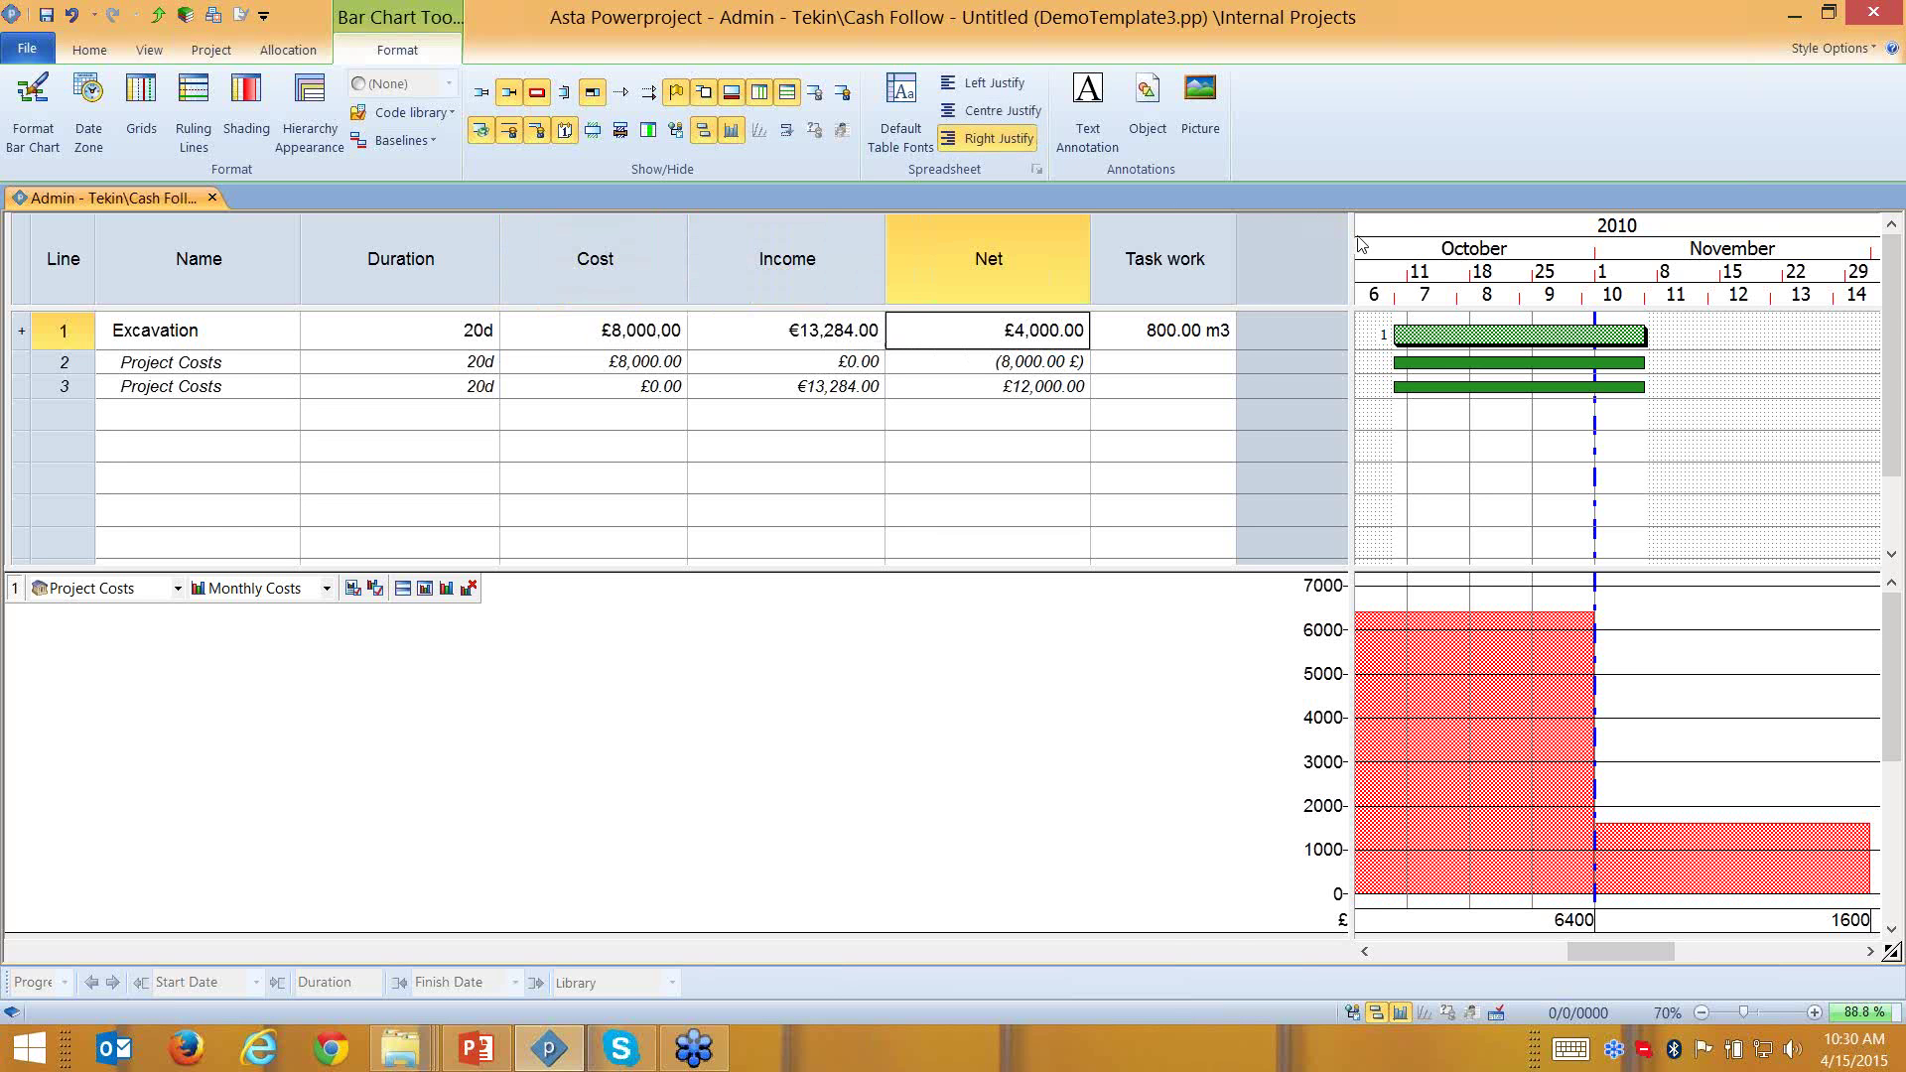
Delete both Project Costs allocations beneath the Excavation task
{"action": "left_click_drag", "start_coordinate": [1352, 238], "coordinate": [1244, 230]}
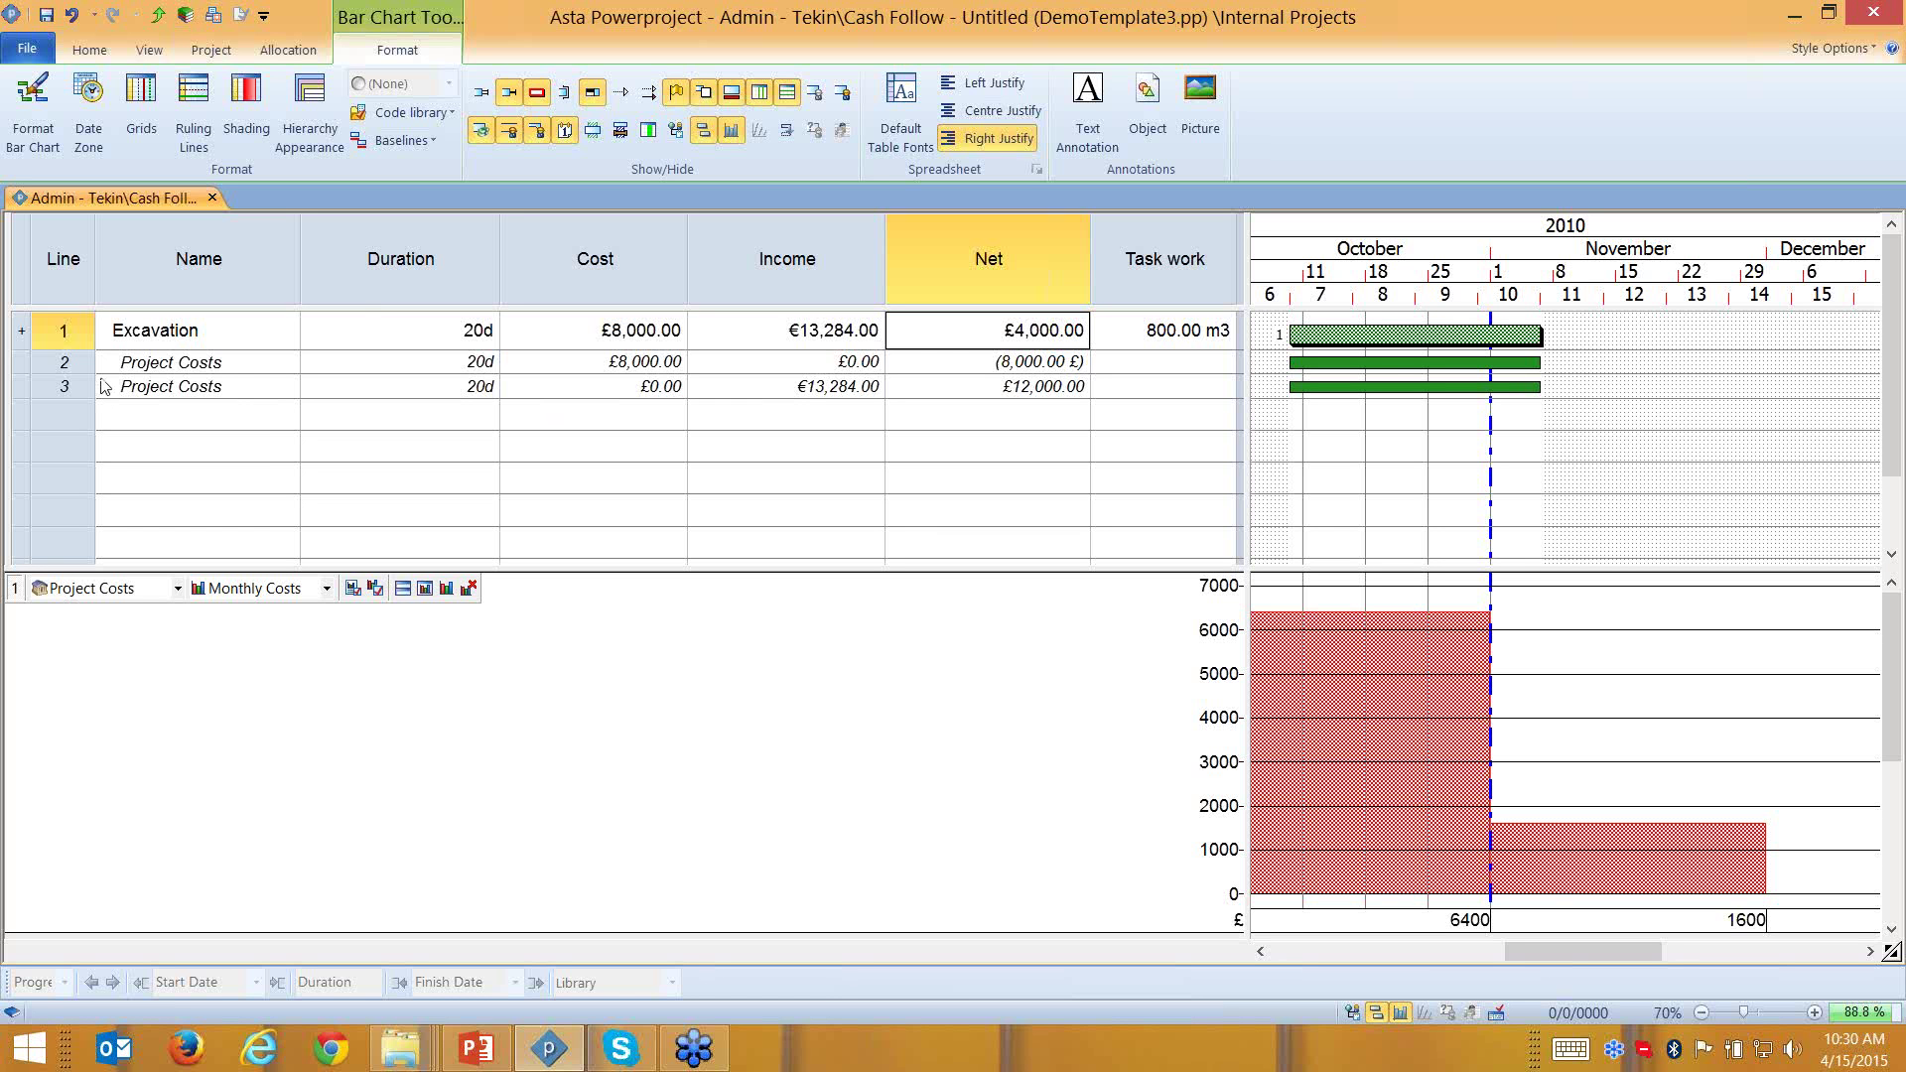
{"action": "left_click_drag", "start_coordinate": [74, 365], "coordinate": [74, 381]}
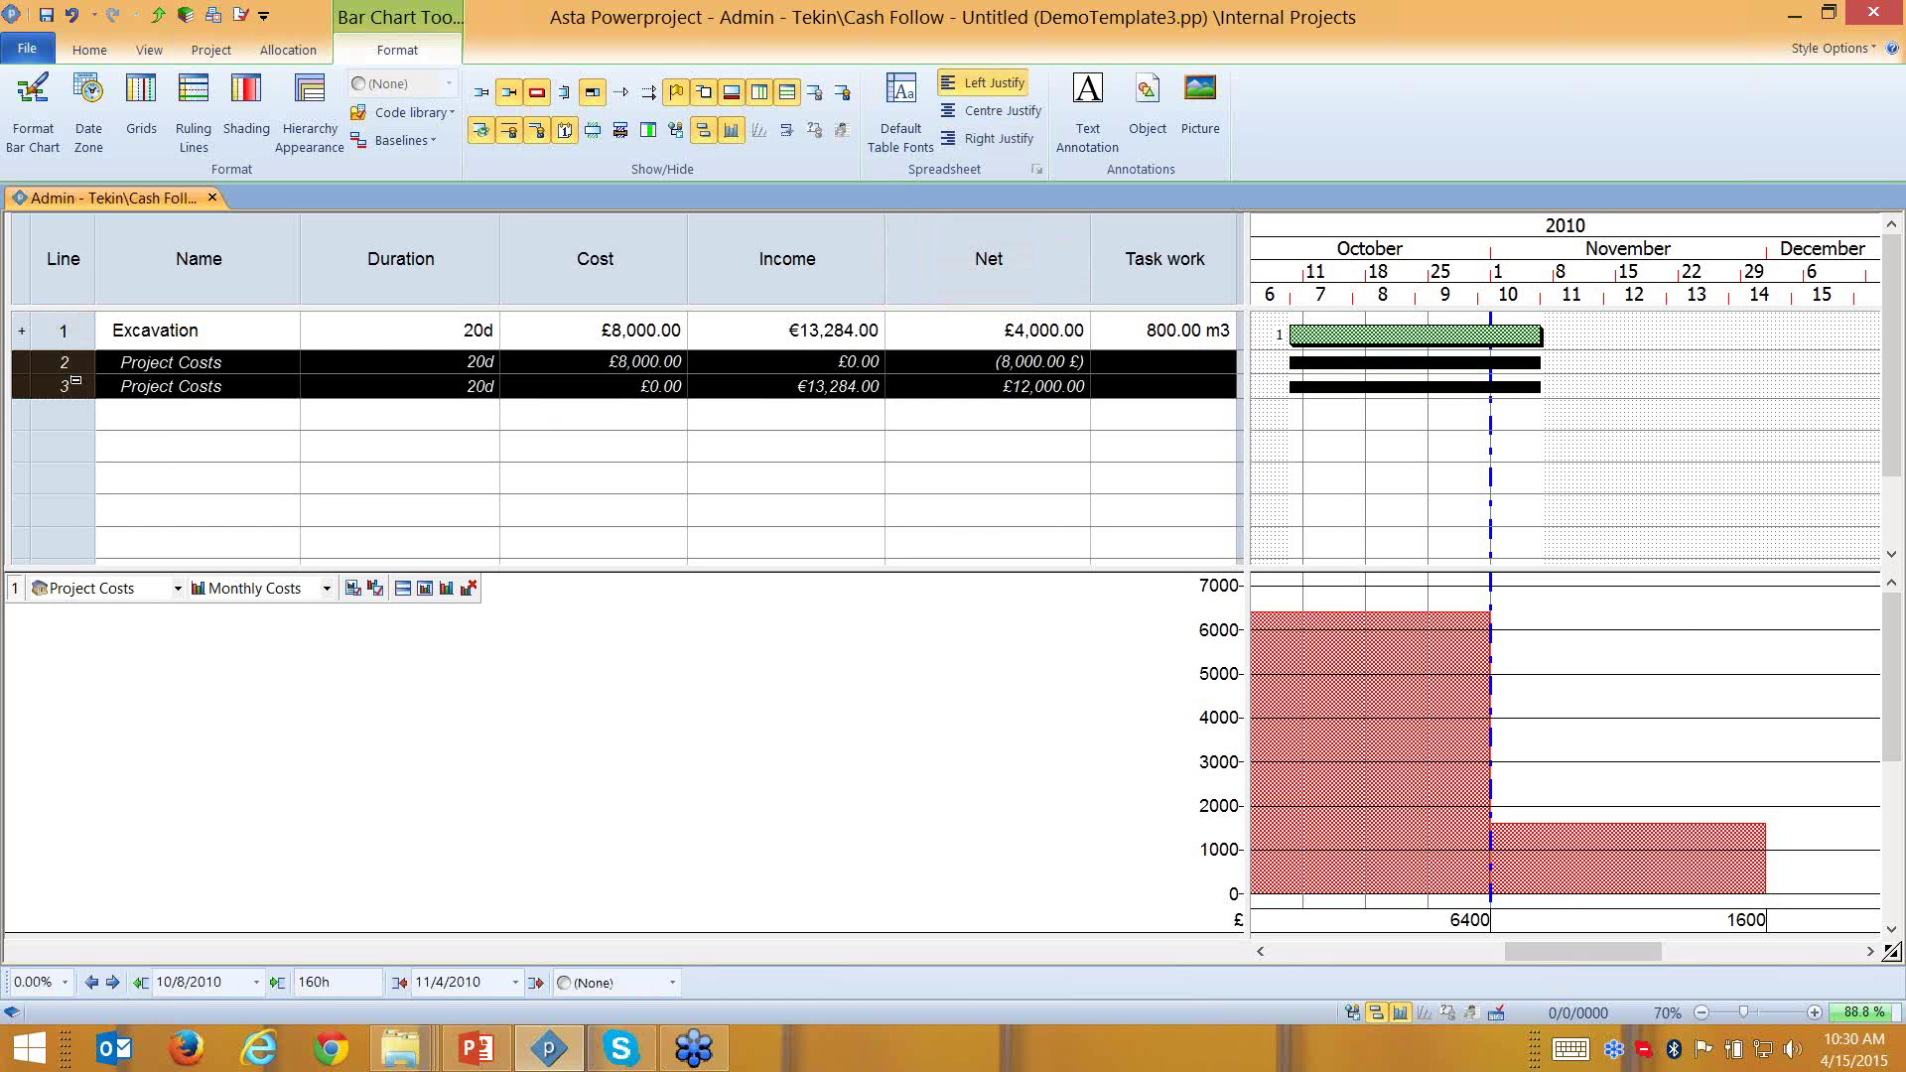
{"action": "key", "text": "Delete"}
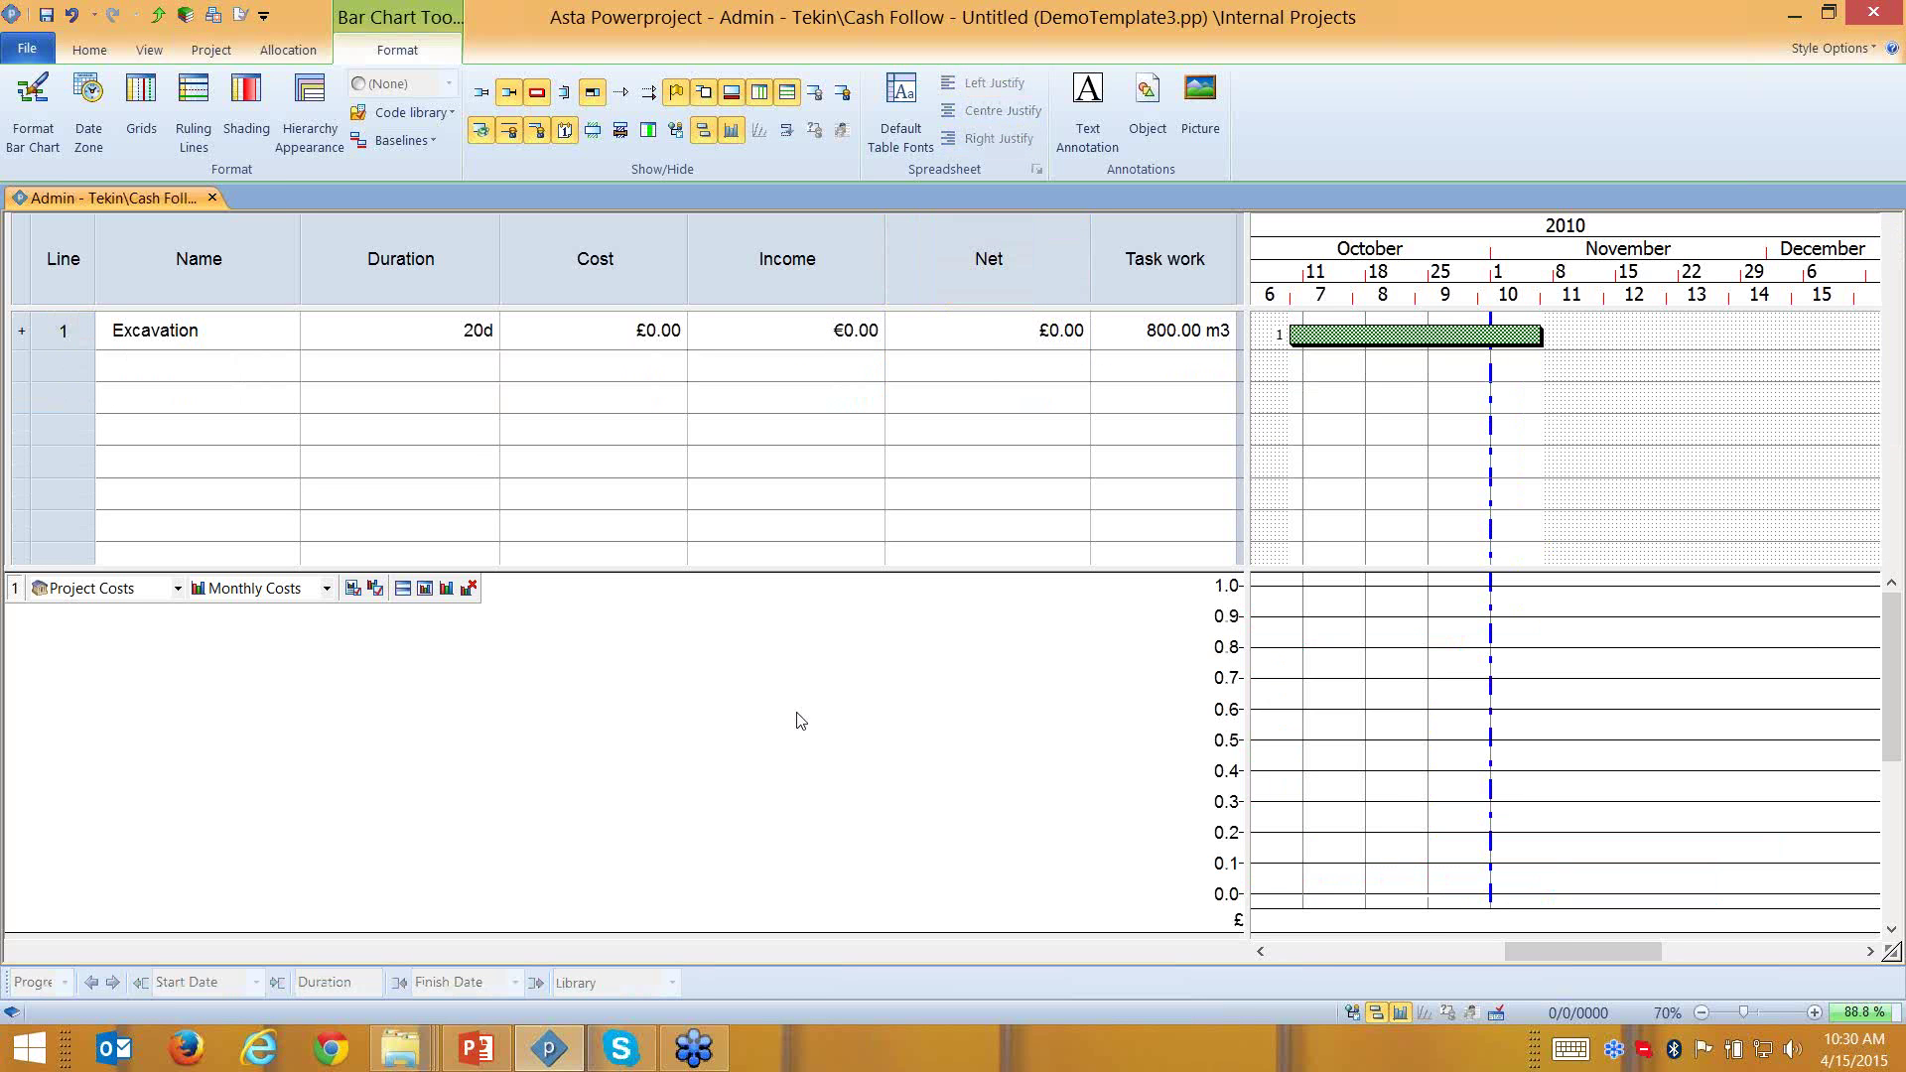
Show the project tree beside the bar chart and narrow the spreadsheet so it ends at the Income column
{"action": "left_click", "coordinate": [1353, 1011]}
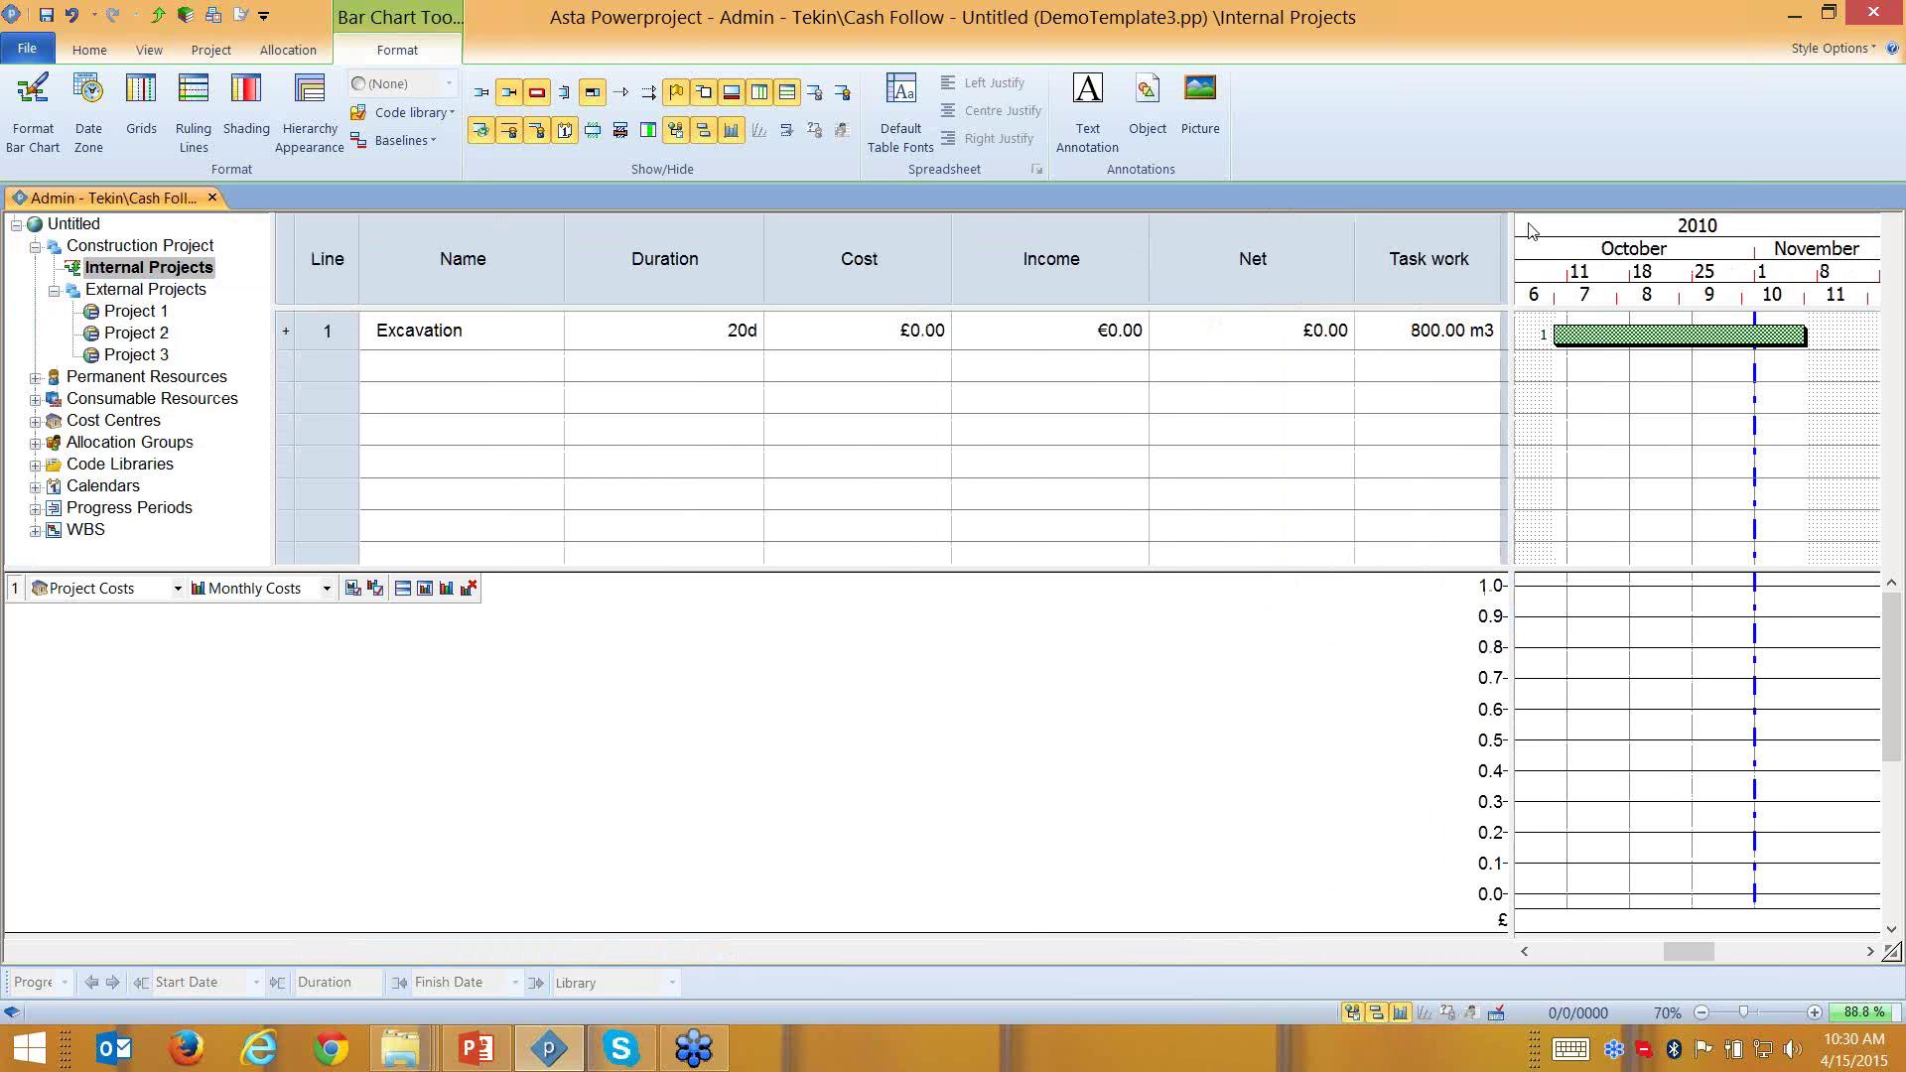
{"action": "left_click_drag", "start_coordinate": [1505, 229], "coordinate": [1459, 236]}
{"action": "mouse_move", "coordinate": [1166, 265]}
{"action": "left_mouse_down"}
{"action": "mouse_move", "coordinate": [1132, 265]}
{"action": "mouse_move", "coordinate": [1151, 265]}
{"action": "left_mouse_up"}
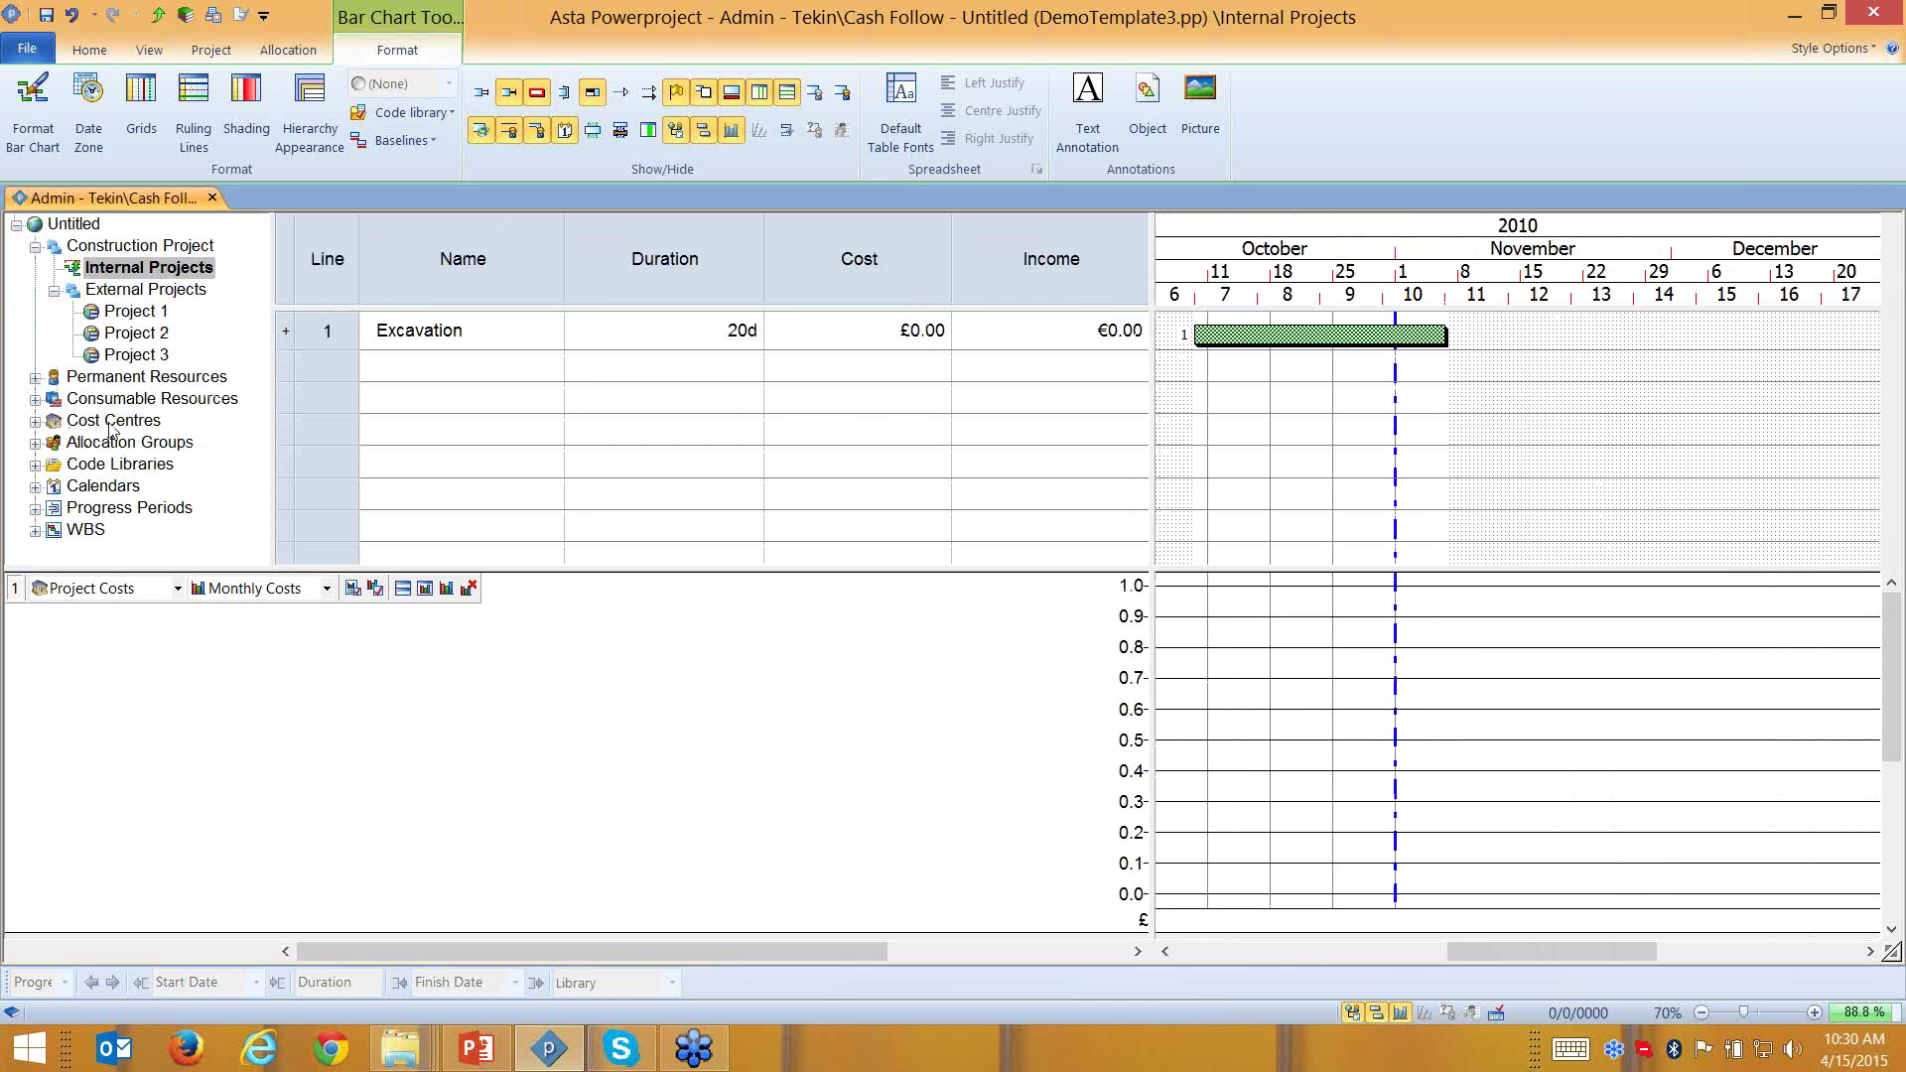
Expand Cost Centres in the project tree and list the cost centres under Project Costs, with Cost and Incomes collapsed
{"action": "left_click", "coordinate": [35, 421]}
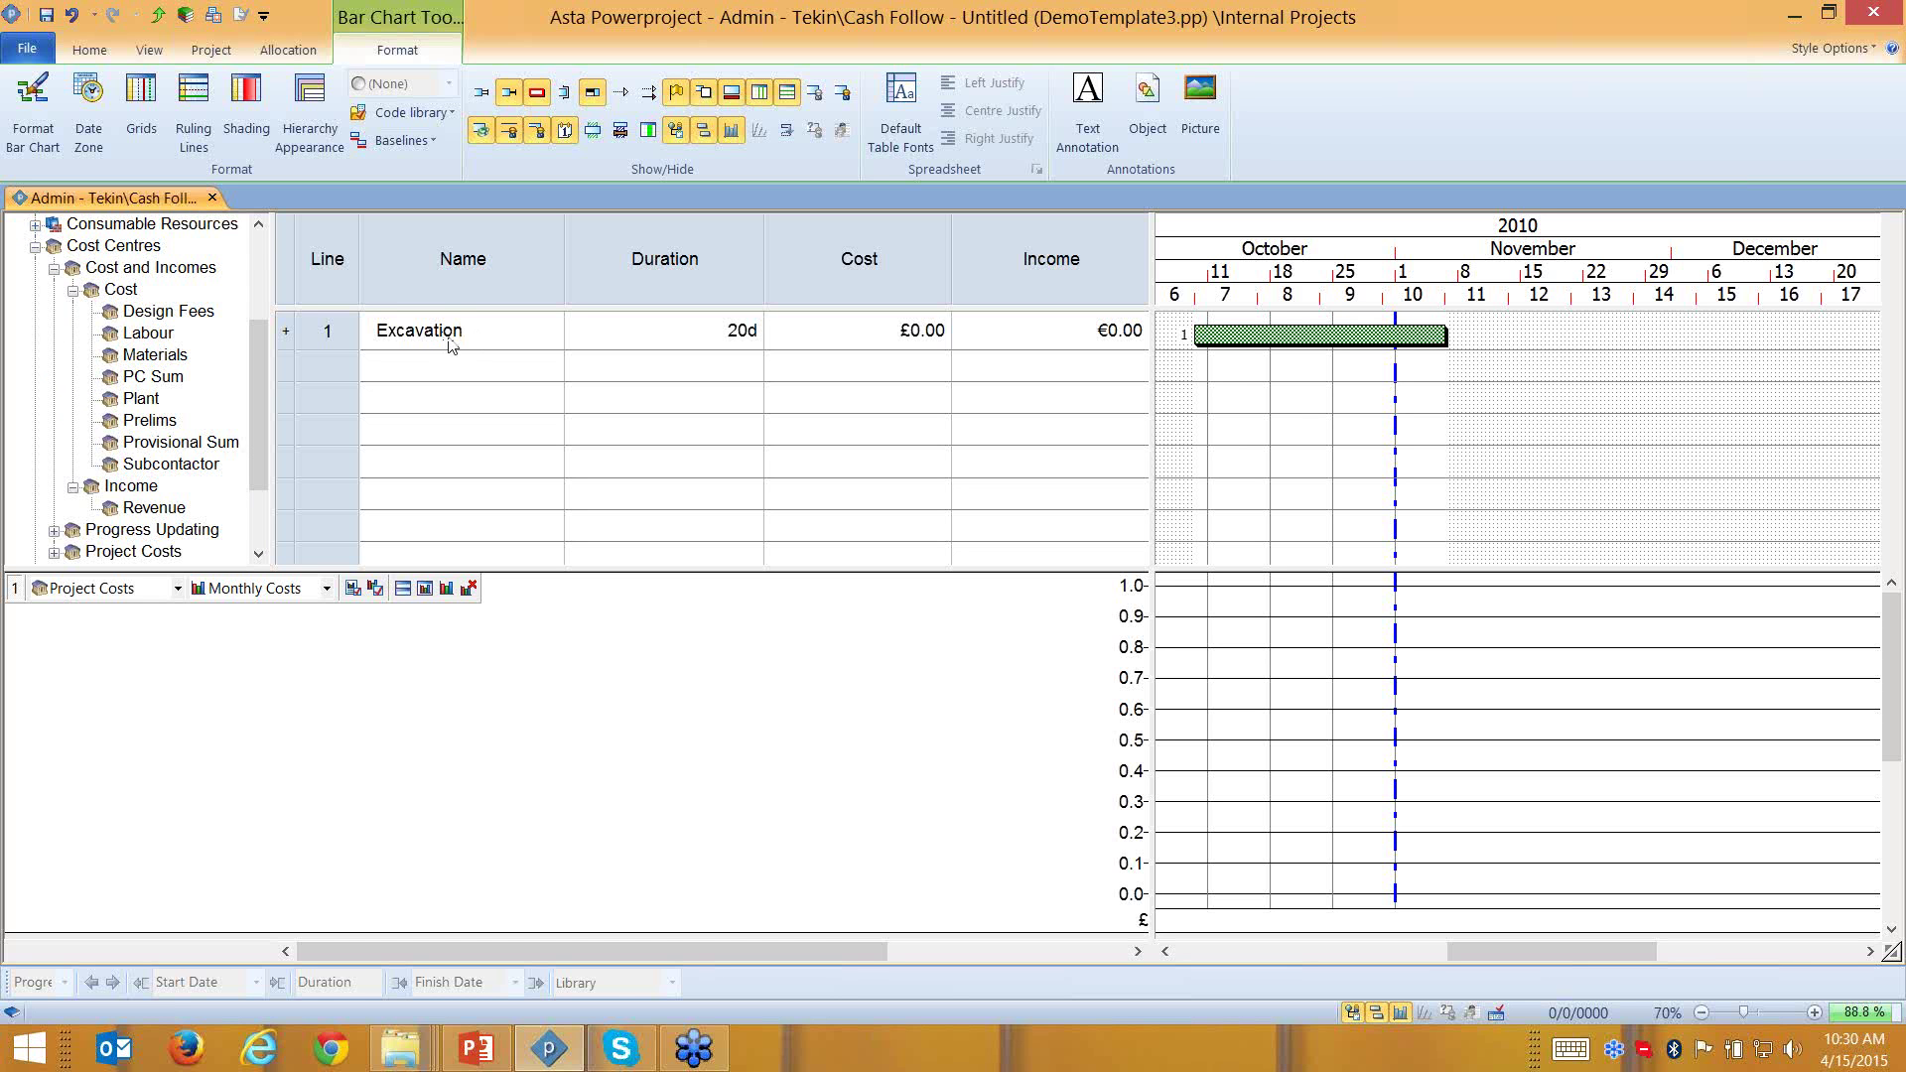
{"action": "left_click", "coordinate": [56, 268]}
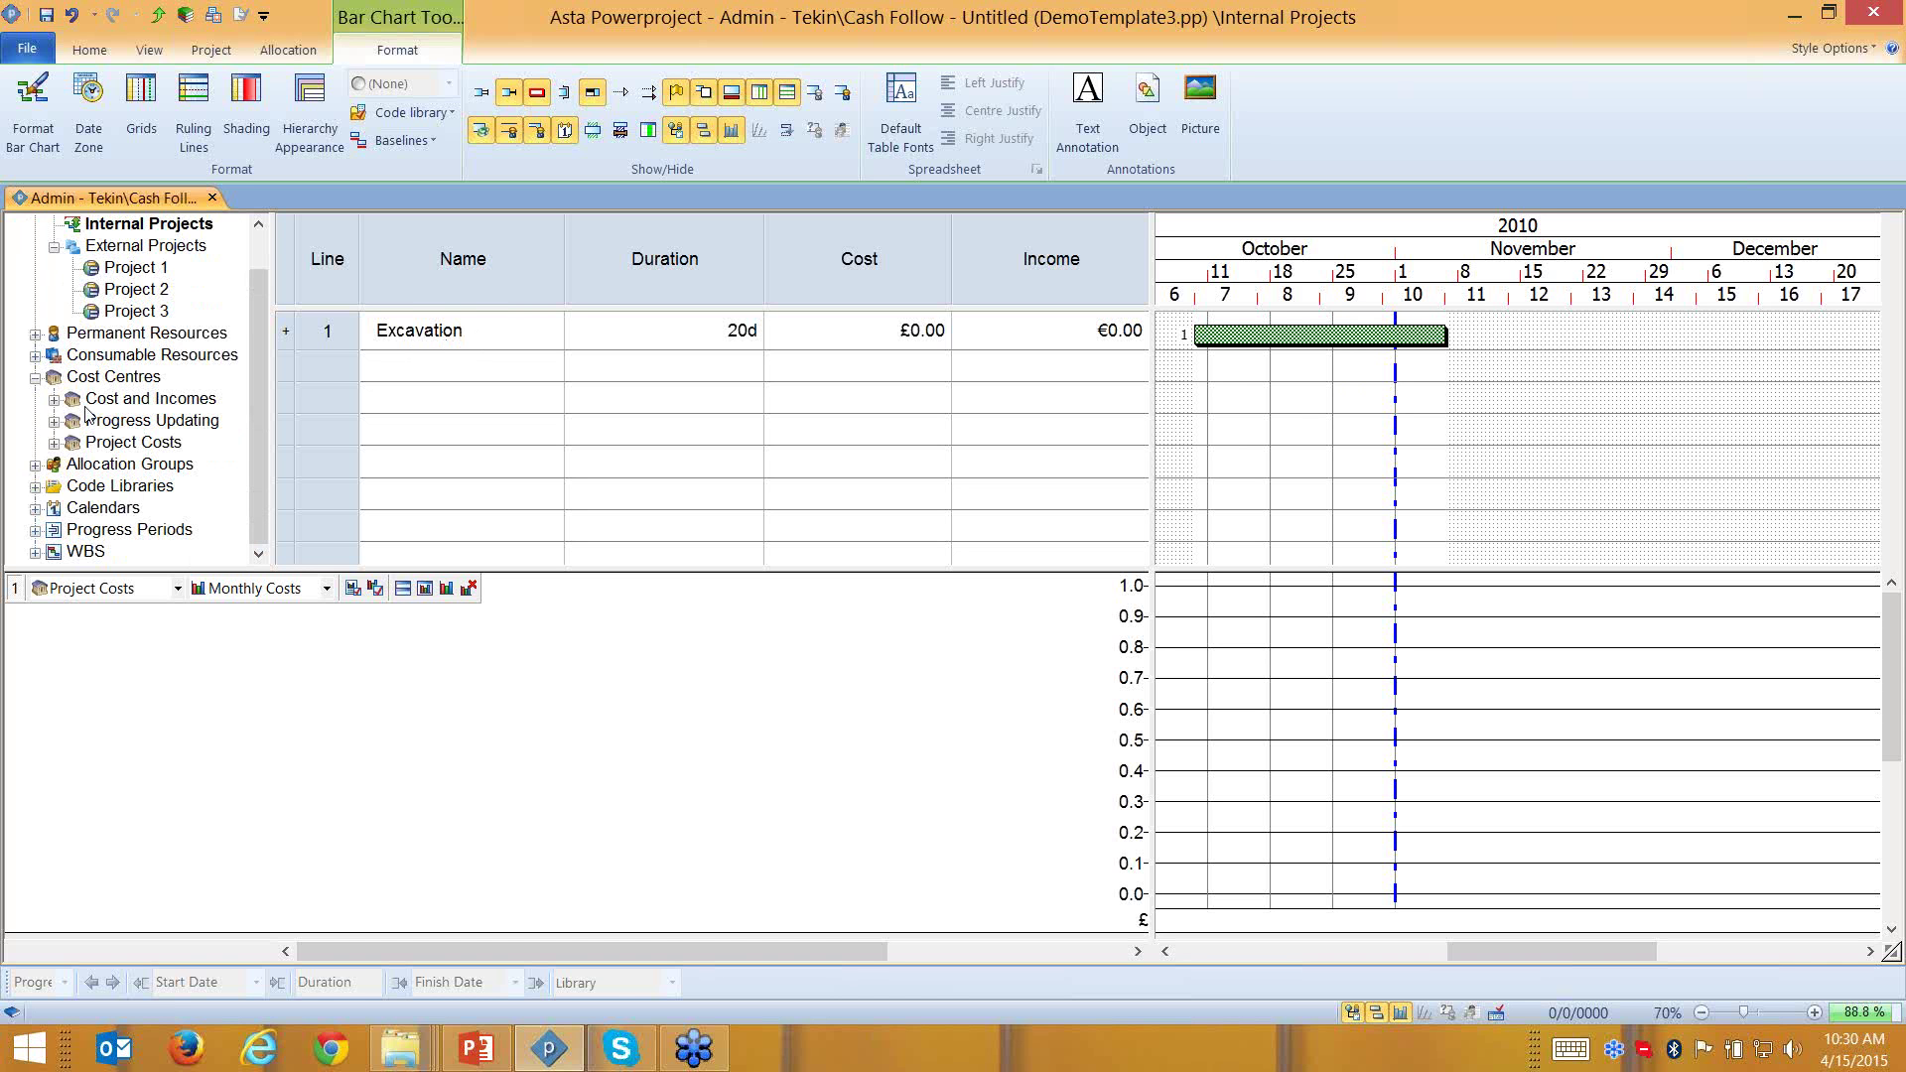
{"action": "left_click", "coordinate": [115, 407]}
{"action": "left_click", "coordinate": [142, 427]}
{"action": "left_click", "coordinate": [139, 443]}
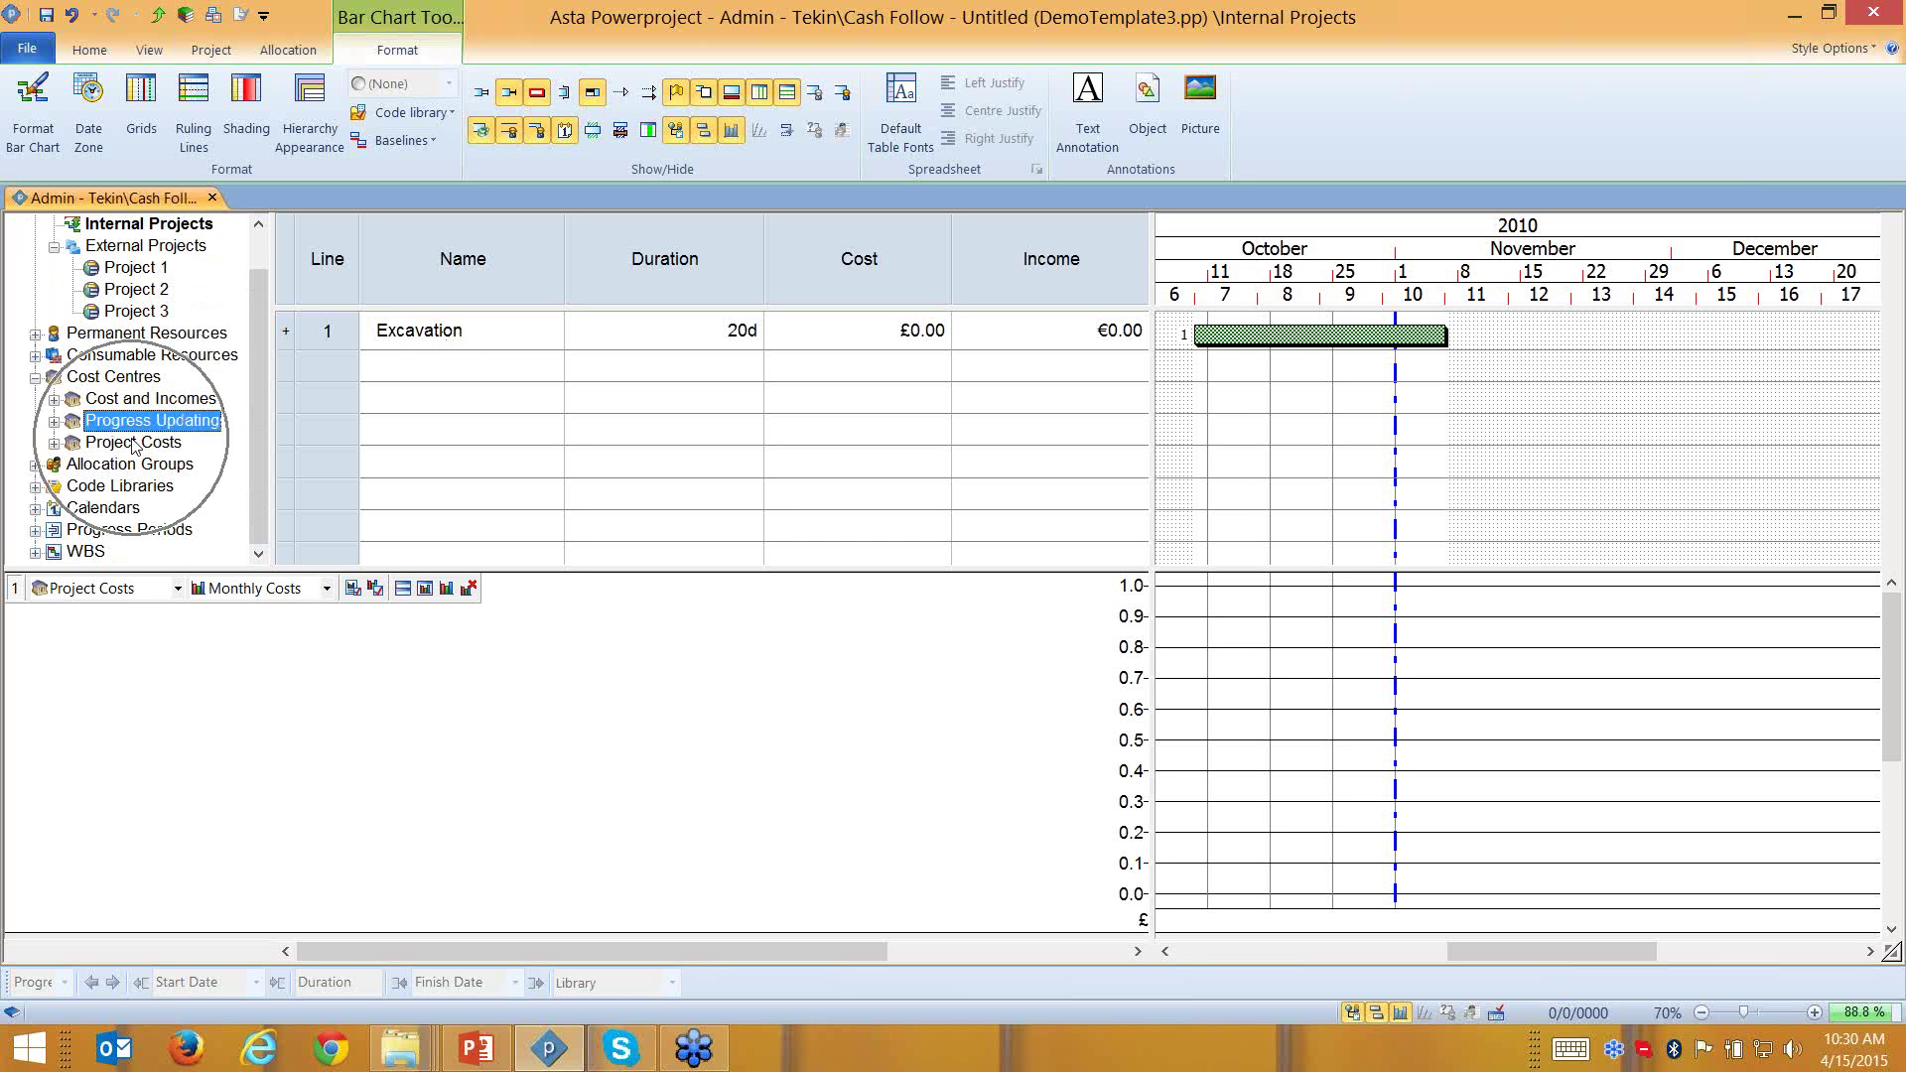
{"action": "left_click", "coordinate": [55, 444]}
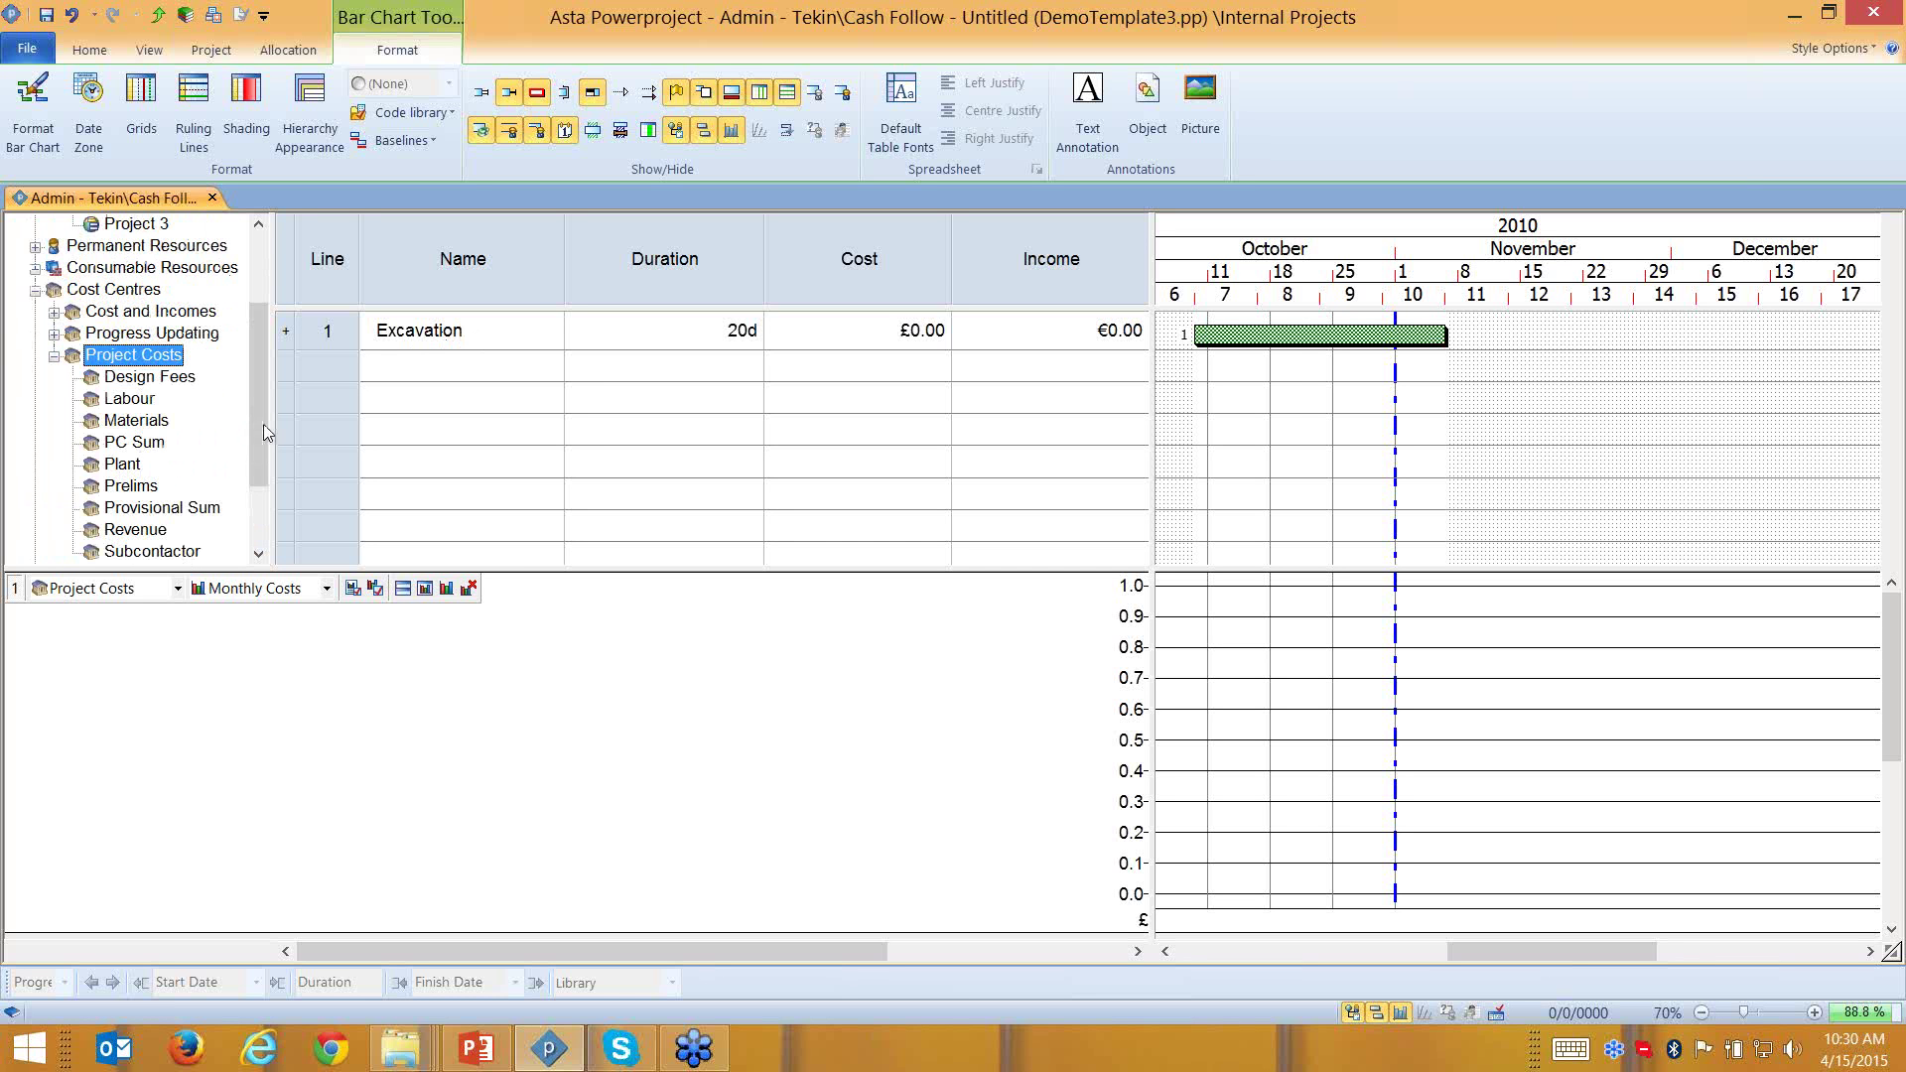
{"action": "scroll", "coordinate": [260, 437], "scroll_direction": "down", "scroll_amount": 1}
{"action": "scroll", "coordinate": [272, 413], "scroll_direction": "up", "scroll_amount": 2}
Allocate the Design Fees cost centre from Project Costs to the Excavation task
{"action": "left_click", "coordinate": [151, 400]}
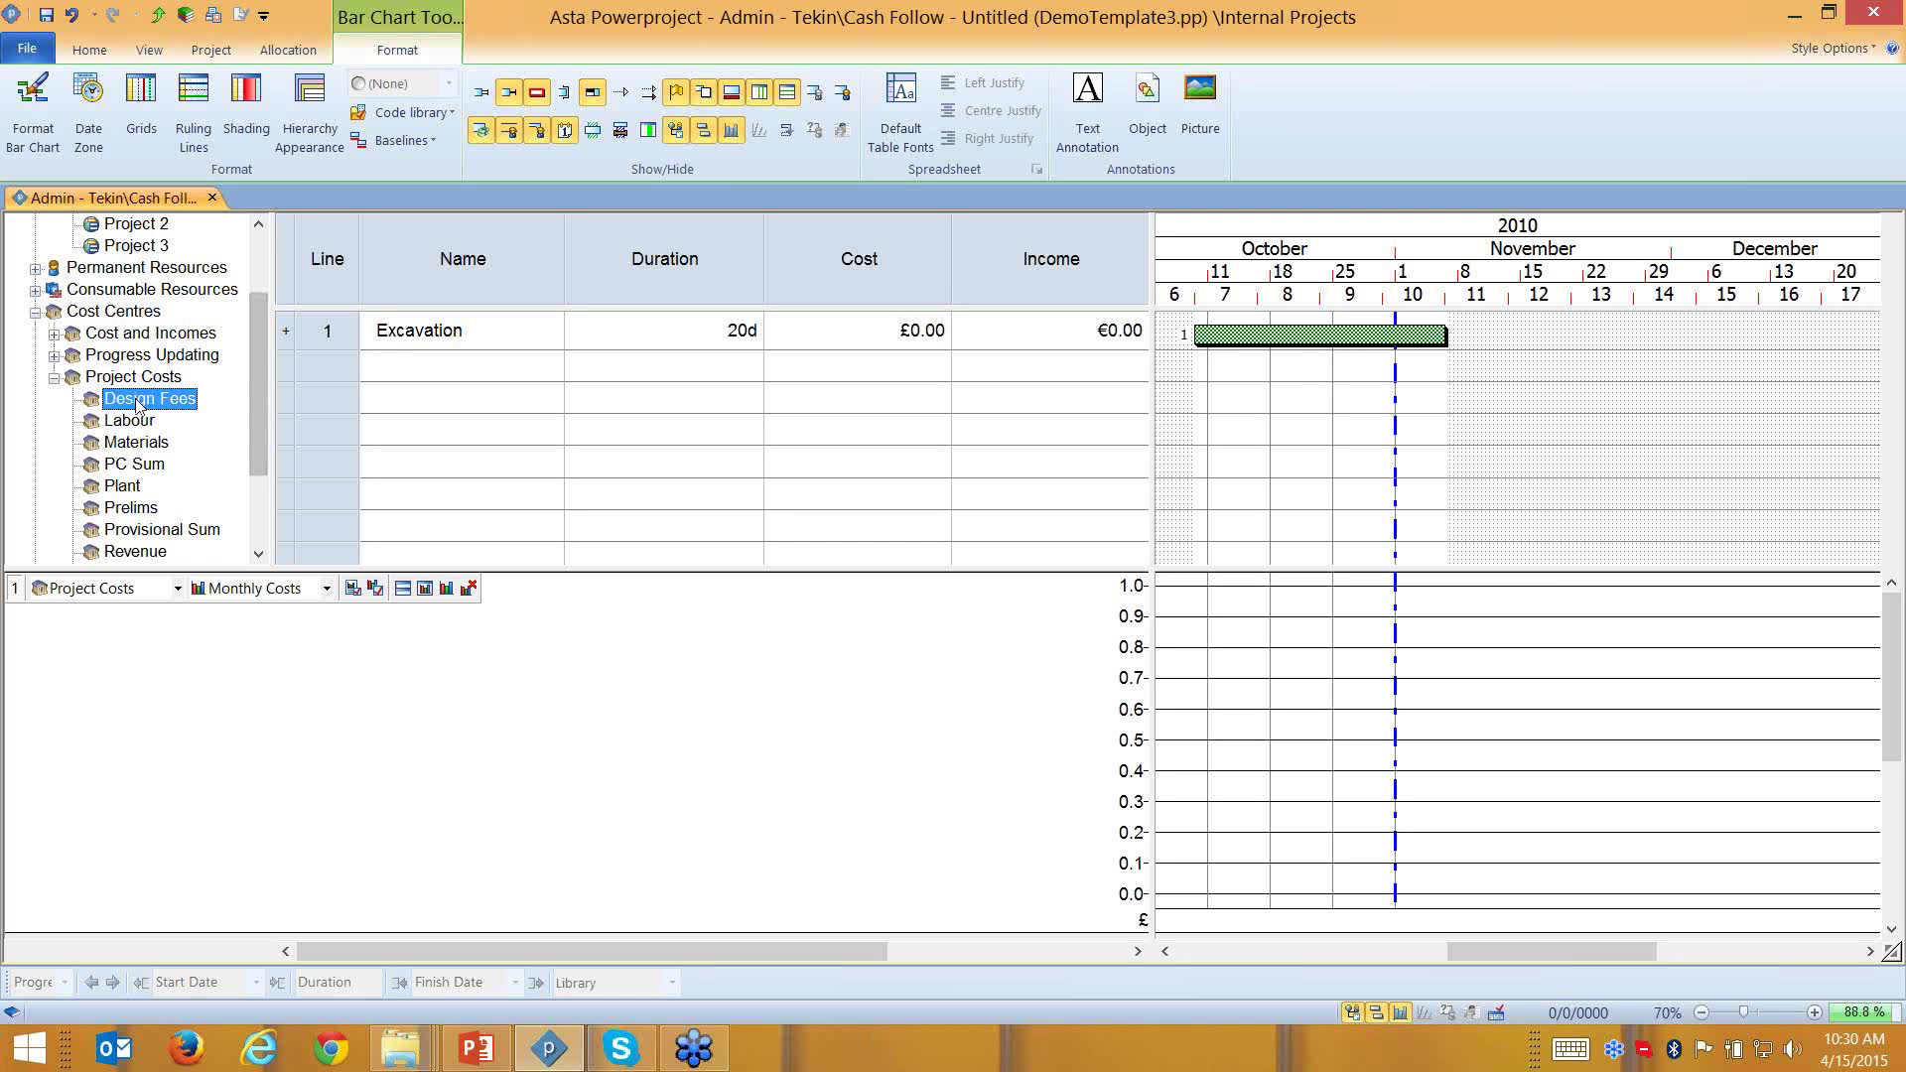
{"action": "mouse_move", "coordinate": [159, 410]}
{"action": "left_mouse_down"}
{"action": "mouse_move", "coordinate": [435, 453]}
{"action": "mouse_move", "coordinate": [1005, 444]}
{"action": "mouse_move", "coordinate": [1164, 416]}
{"action": "mouse_move", "coordinate": [1272, 333]}
{"action": "left_mouse_up"}
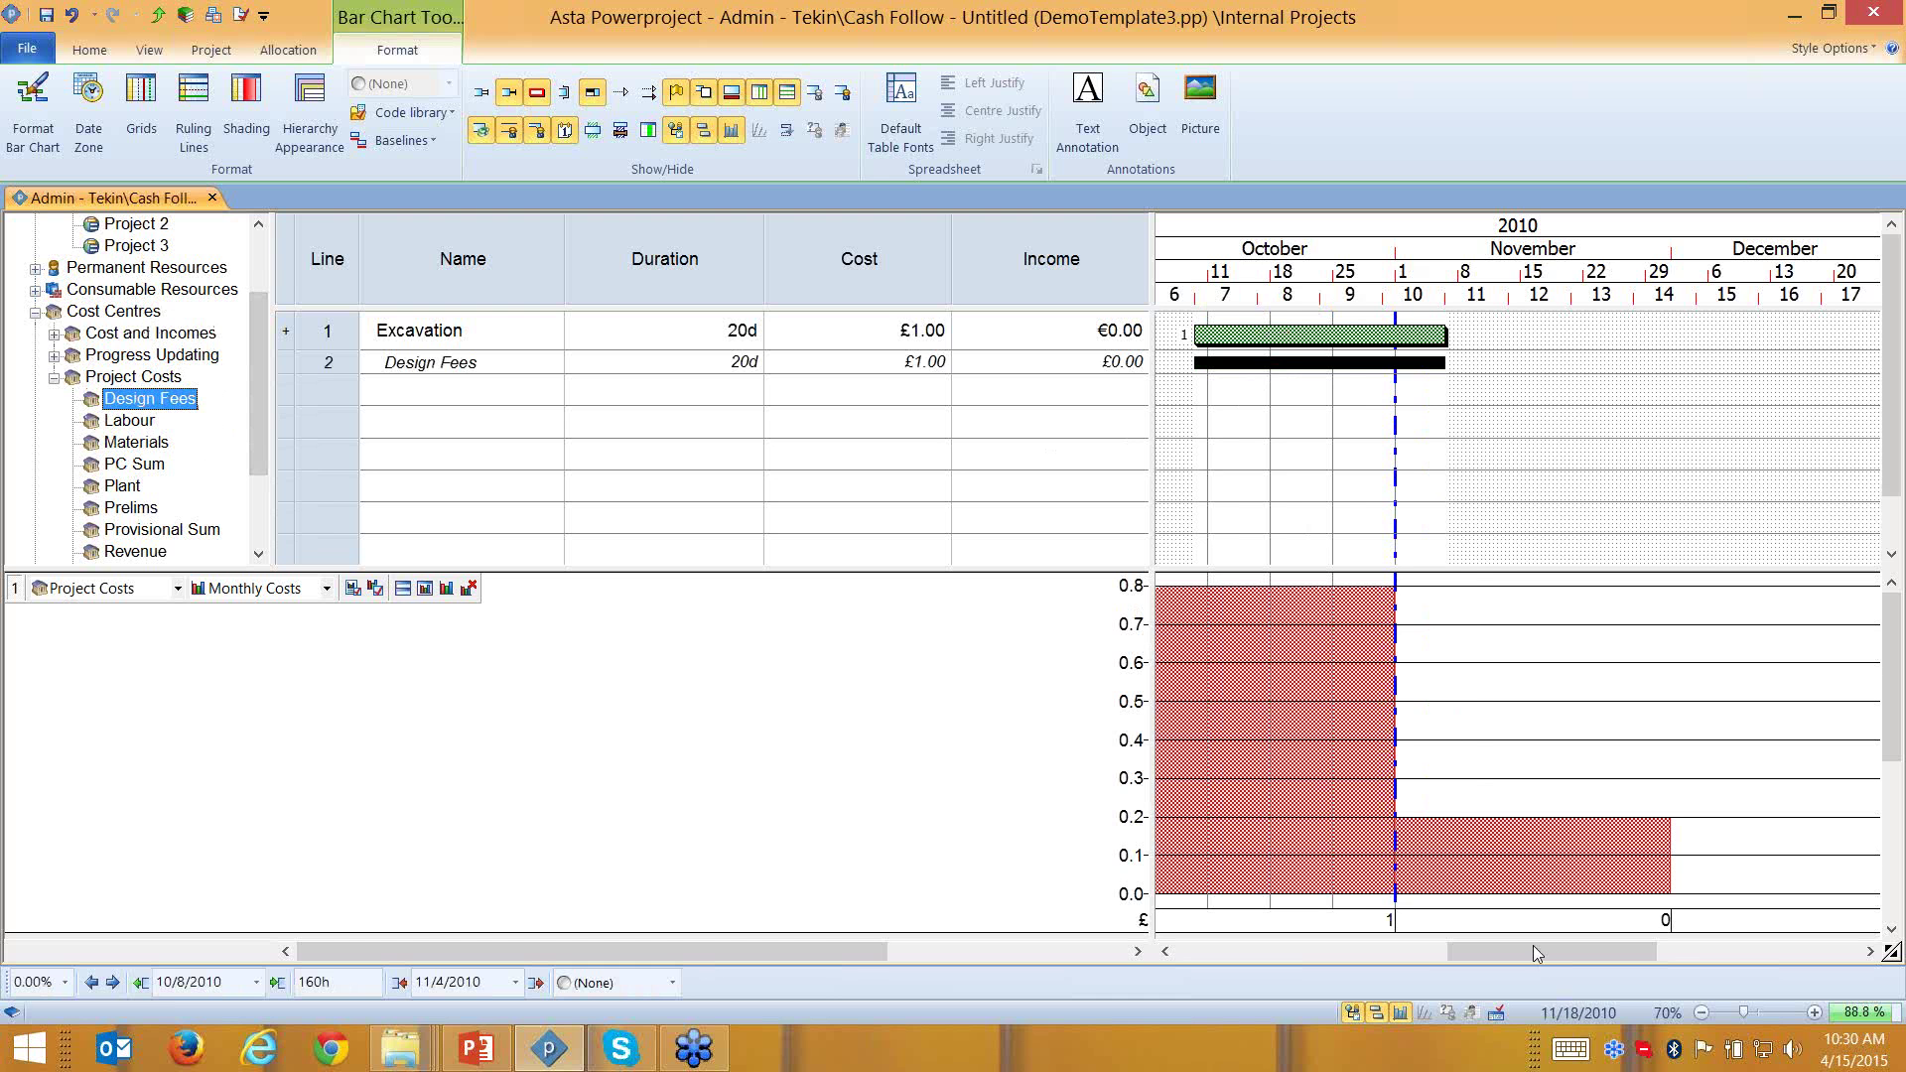
{"action": "left_click_drag", "start_coordinate": [1533, 945], "coordinate": [1510, 945]}
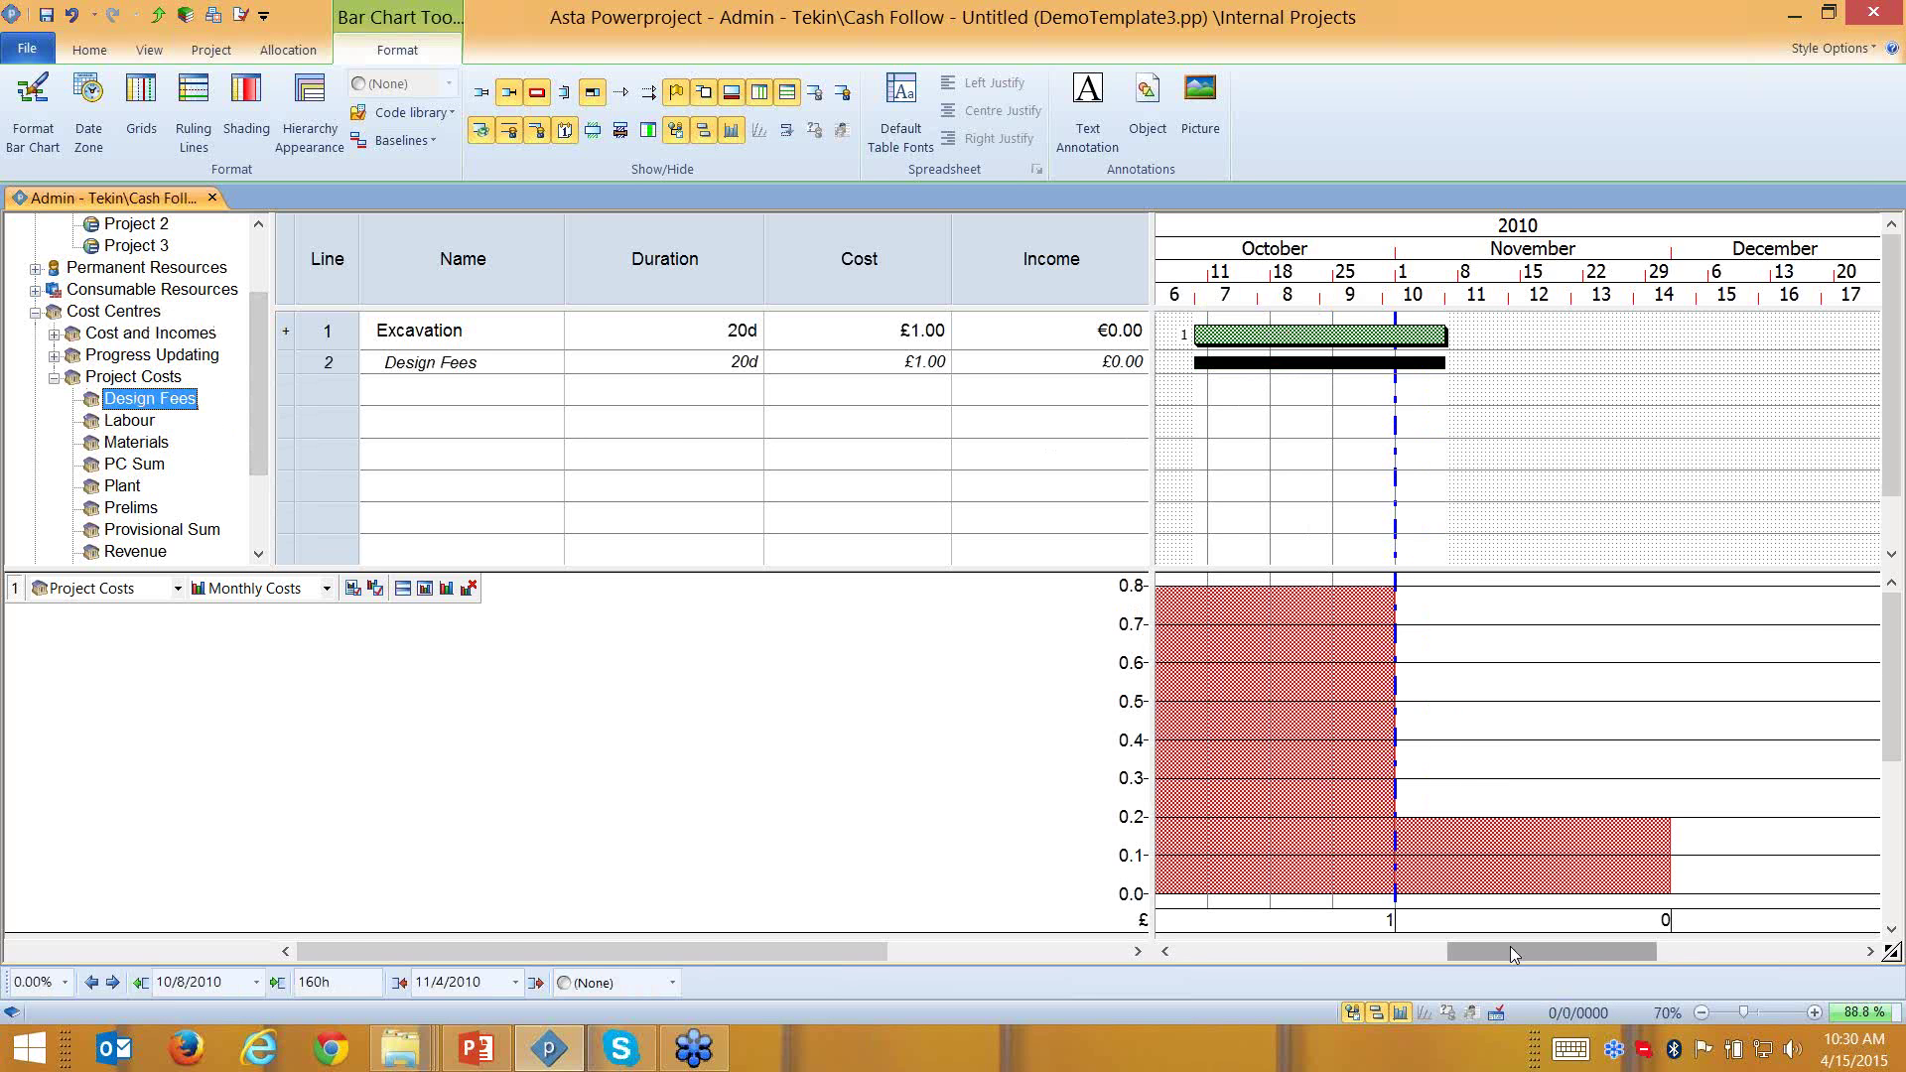
{"action": "left_click", "coordinate": [906, 366]}
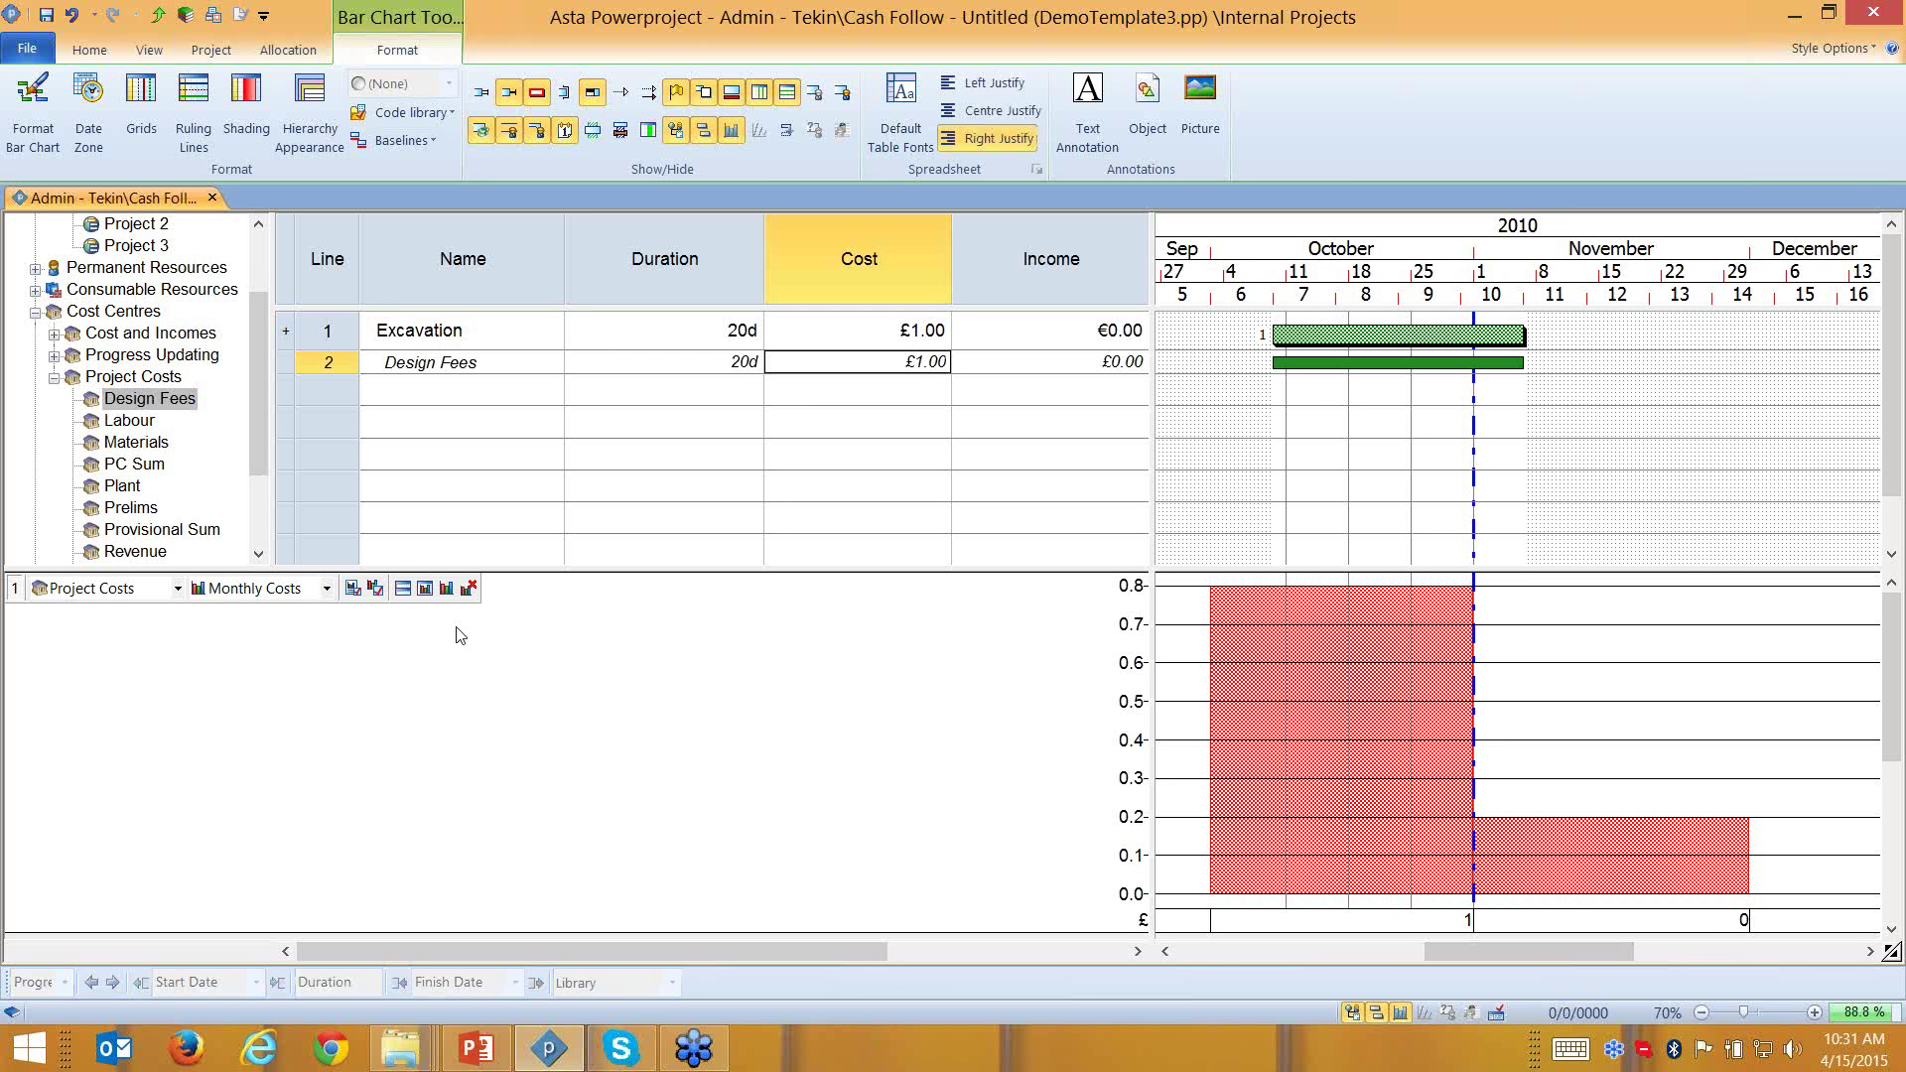
Allocate the Labour, Materials, PC Sum, Plant and Revenue cost centres to the Excavation task and compare its Cost and Income columns
{"action": "left_click_drag", "start_coordinate": [126, 426], "coordinate": [1296, 338]}
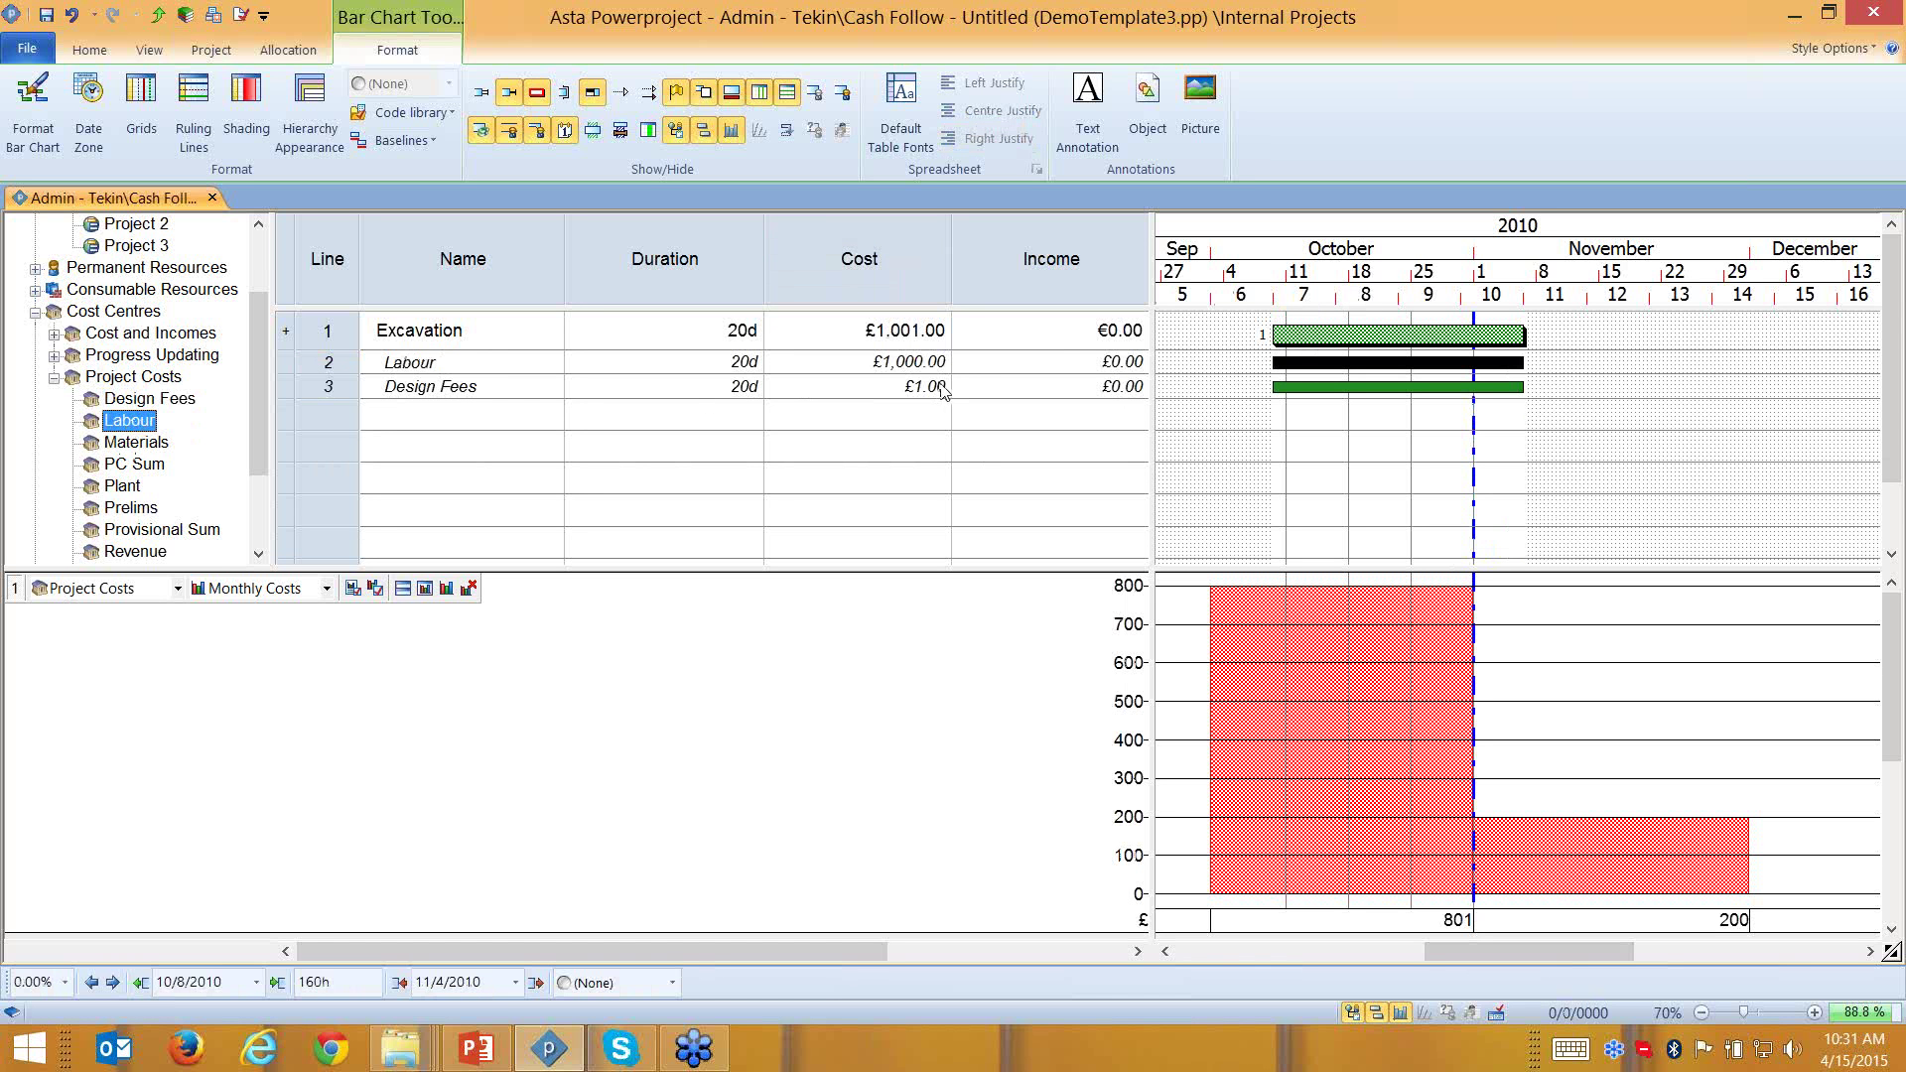
{"action": "left_click_drag", "start_coordinate": [136, 443], "coordinate": [1337, 342]}
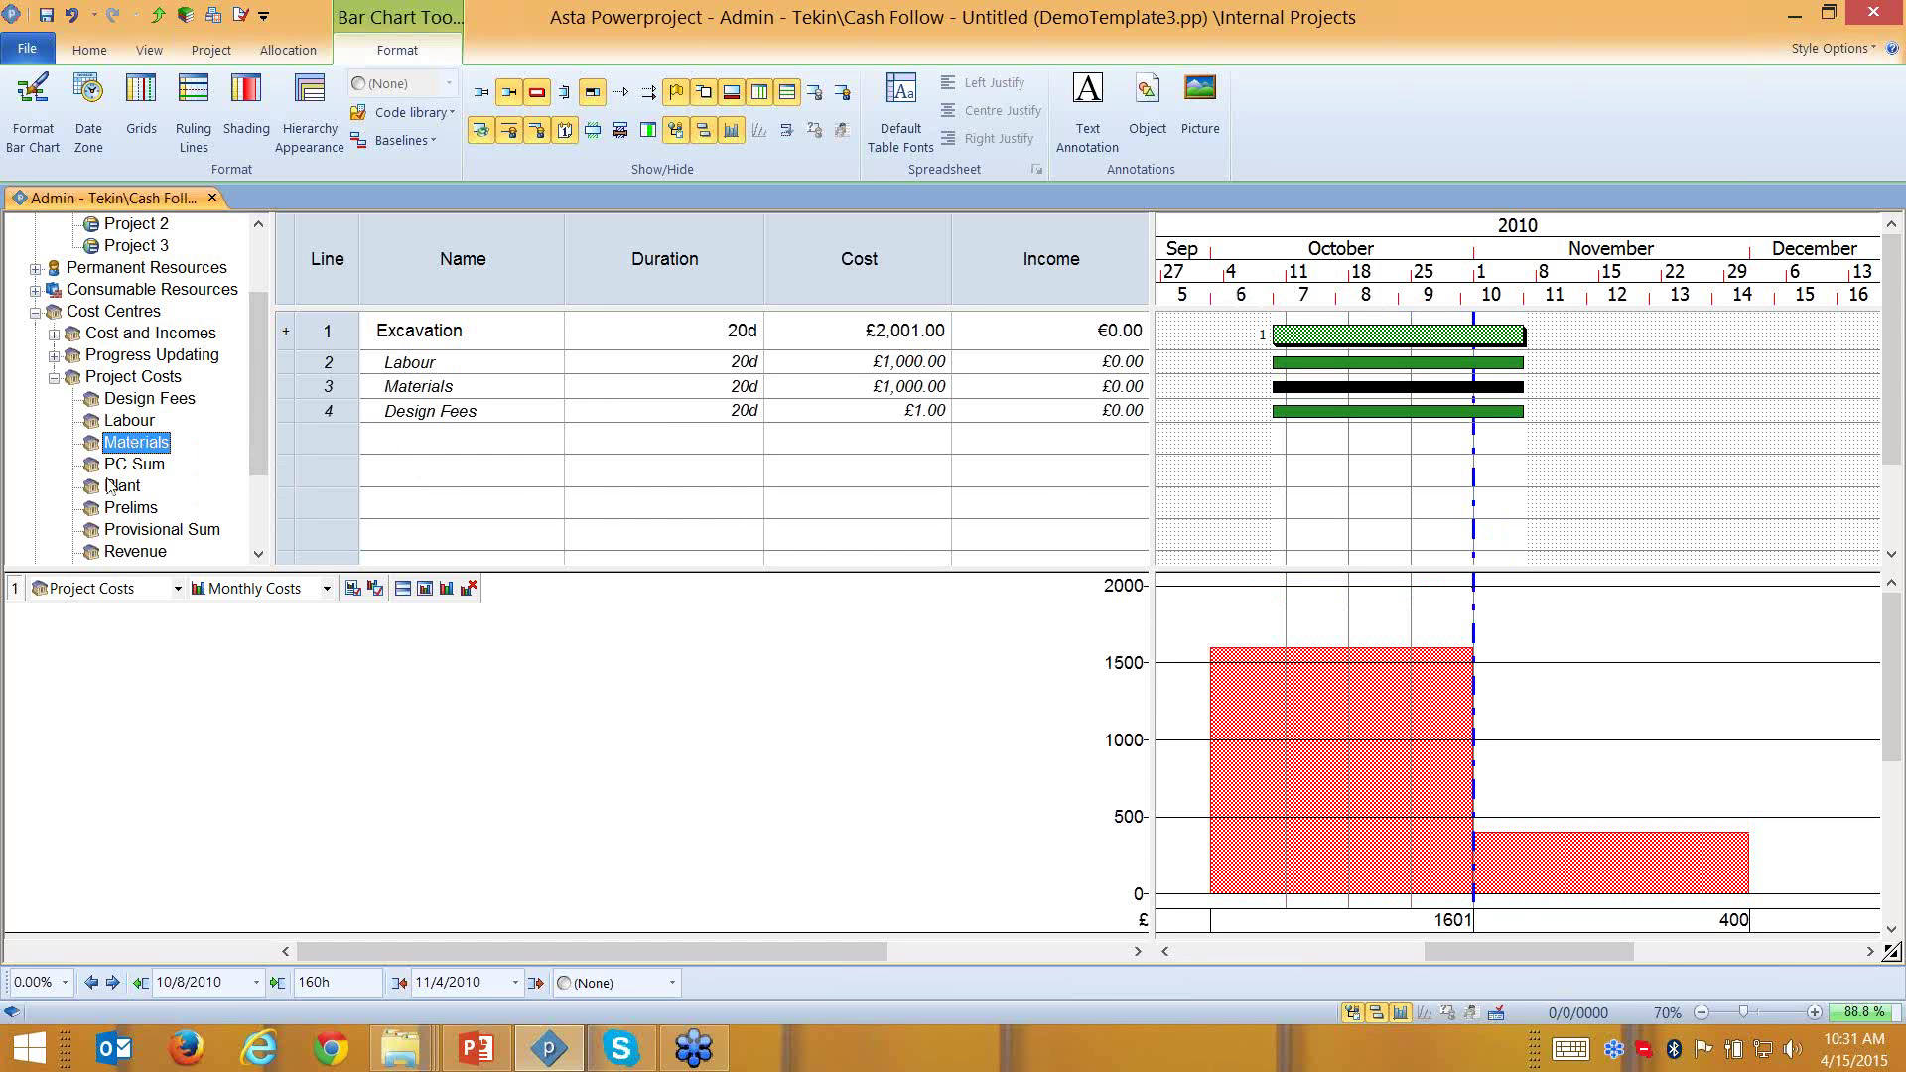
{"action": "left_click_drag", "start_coordinate": [111, 467], "coordinate": [1326, 343]}
{"action": "left_click_drag", "start_coordinate": [139, 488], "coordinate": [1386, 339]}
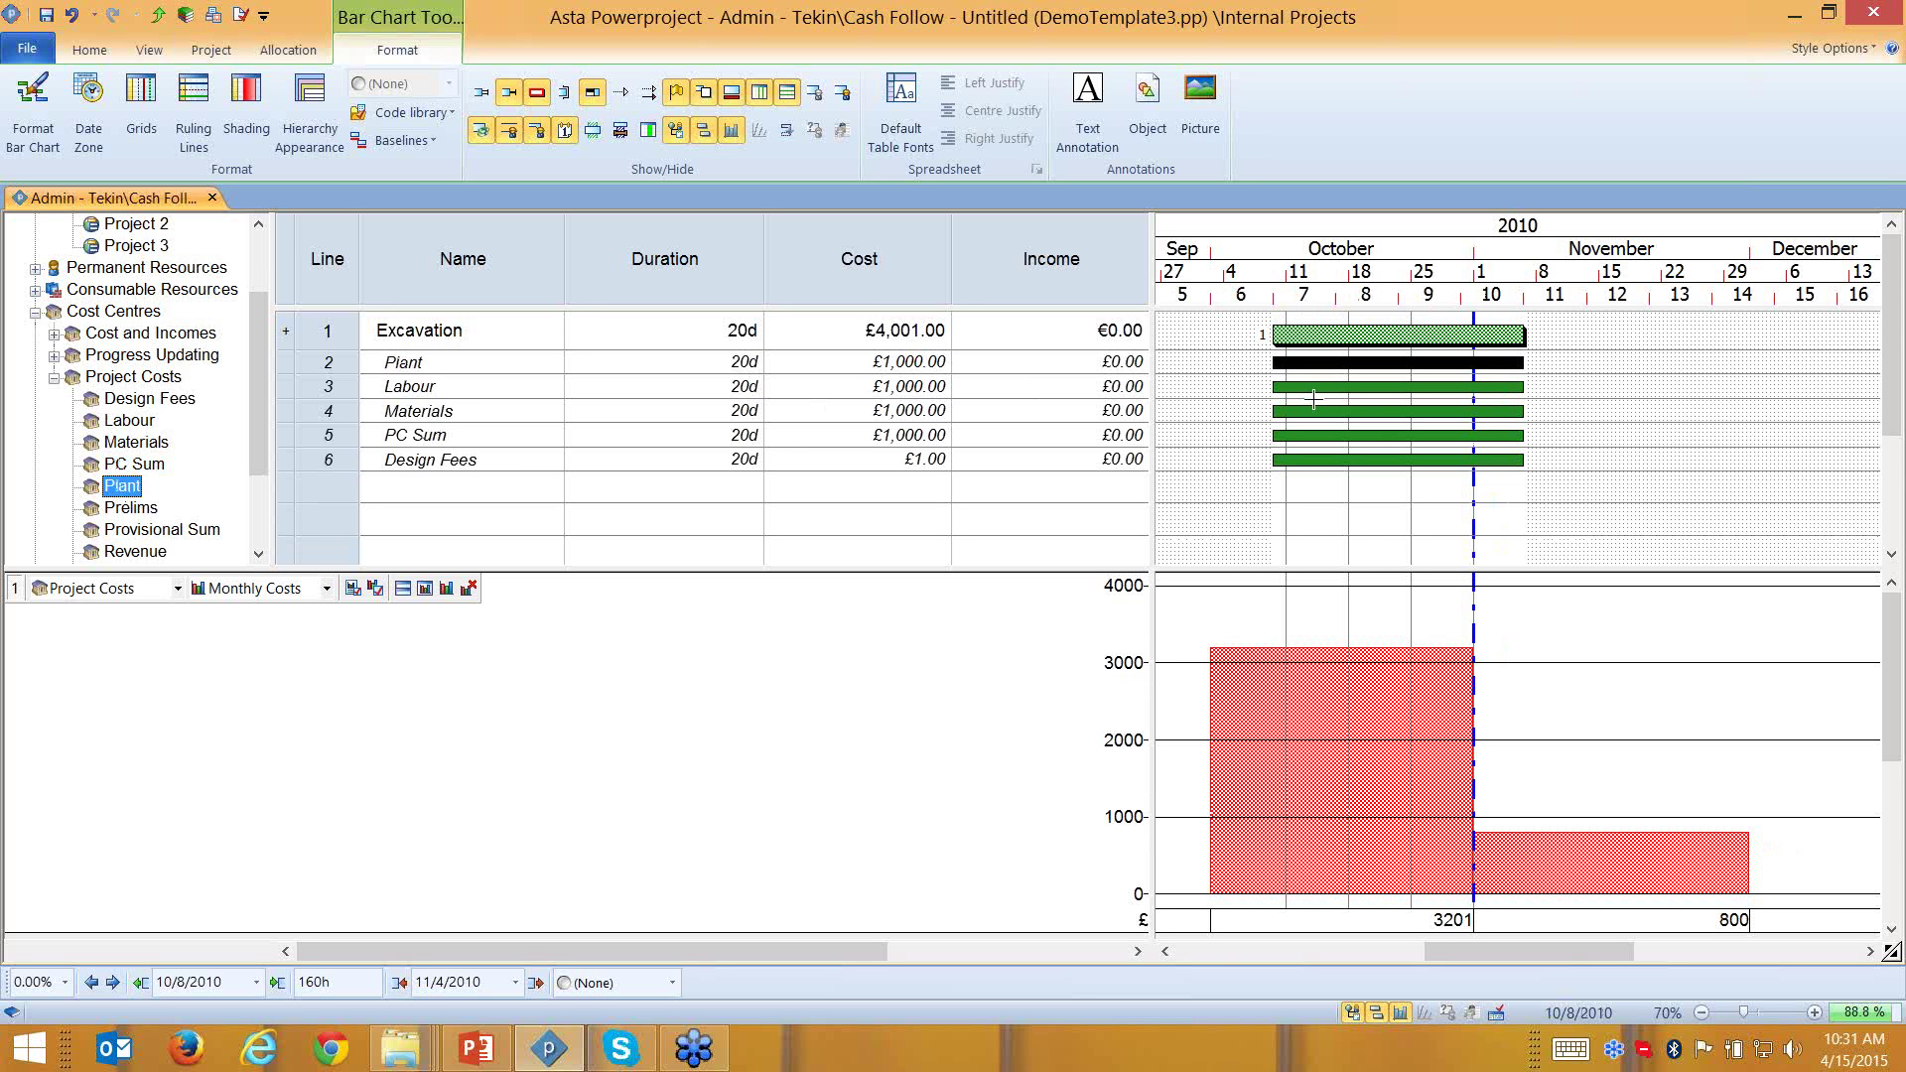
{"action": "left_click_drag", "start_coordinate": [137, 556], "coordinate": [1389, 342]}
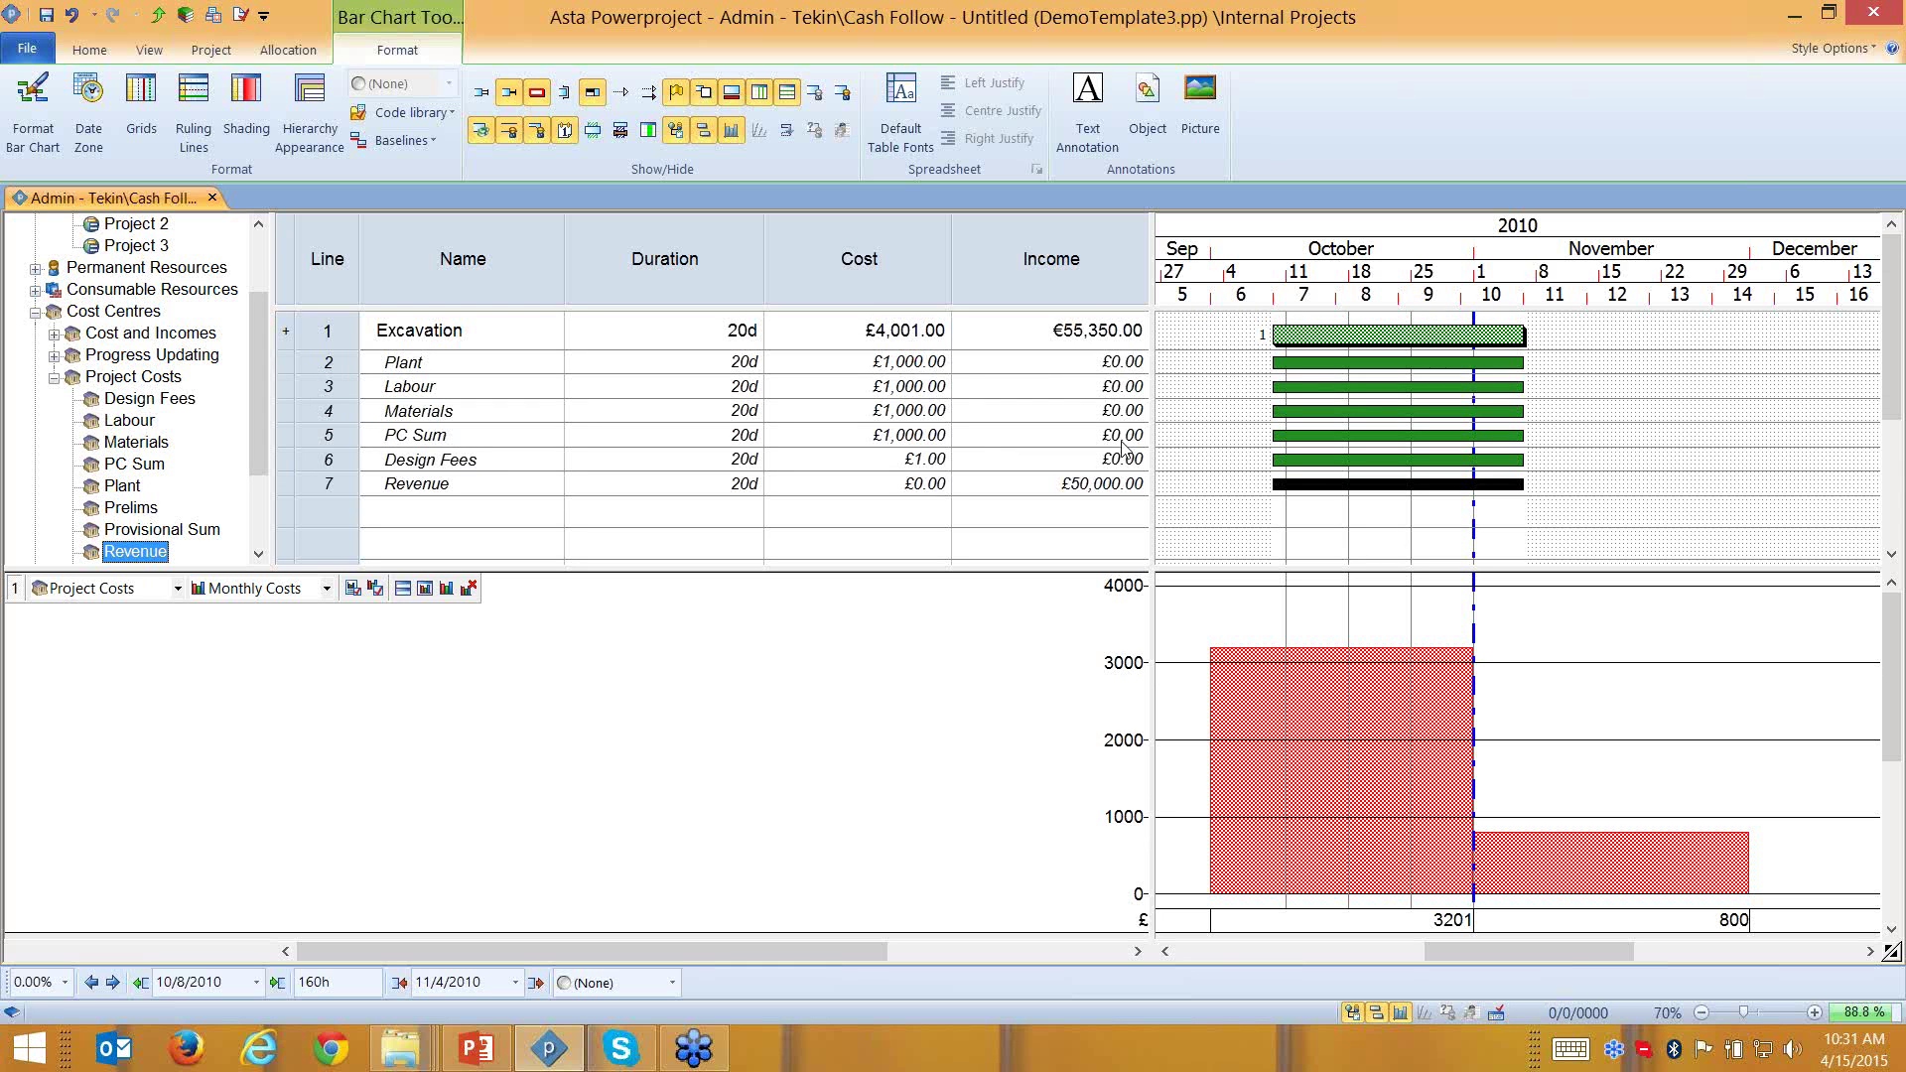
{"action": "left_click", "coordinate": [839, 267]}
{"action": "left_click", "coordinate": [1063, 269]}
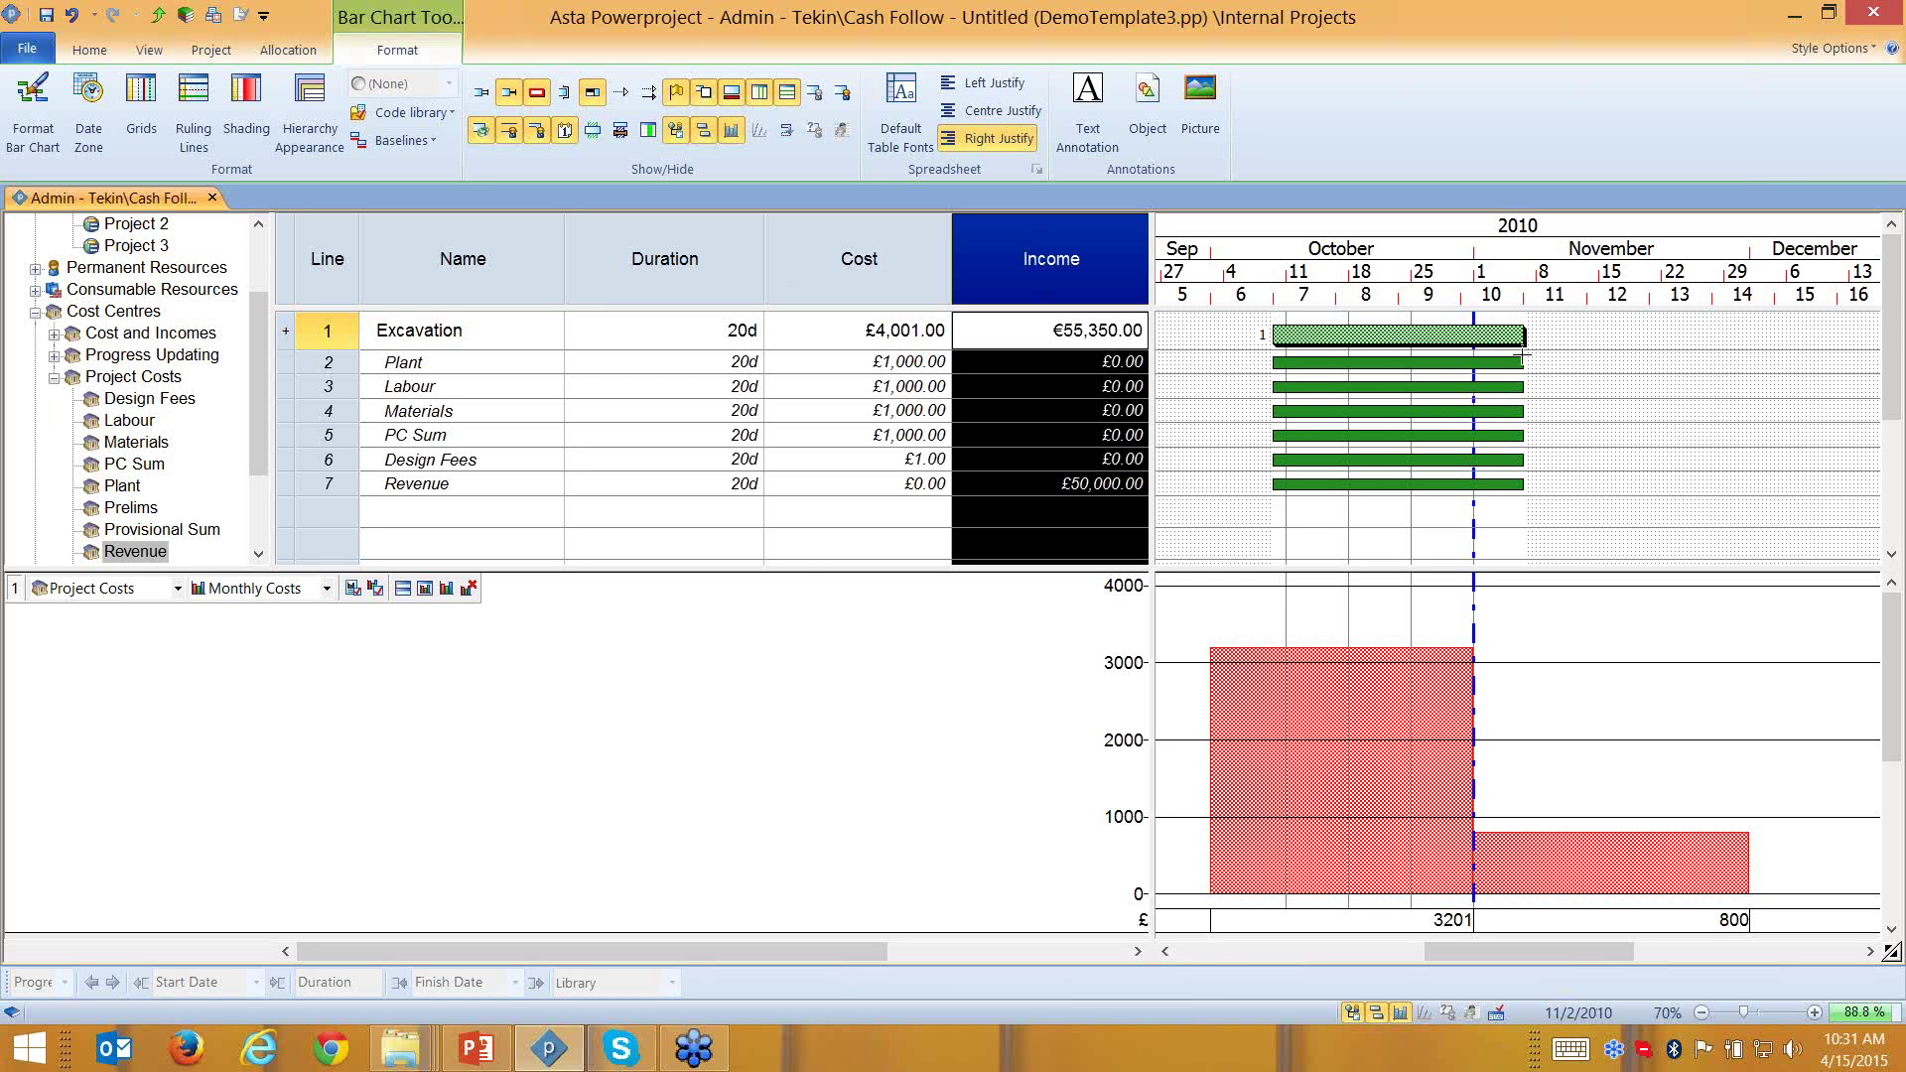
Delete all the cost centre allocations beneath the Excavation task, from Plant through Revenue
{"action": "left_click_drag", "start_coordinate": [327, 364], "coordinate": [330, 484]}
{"action": "key", "text": "Delete"}
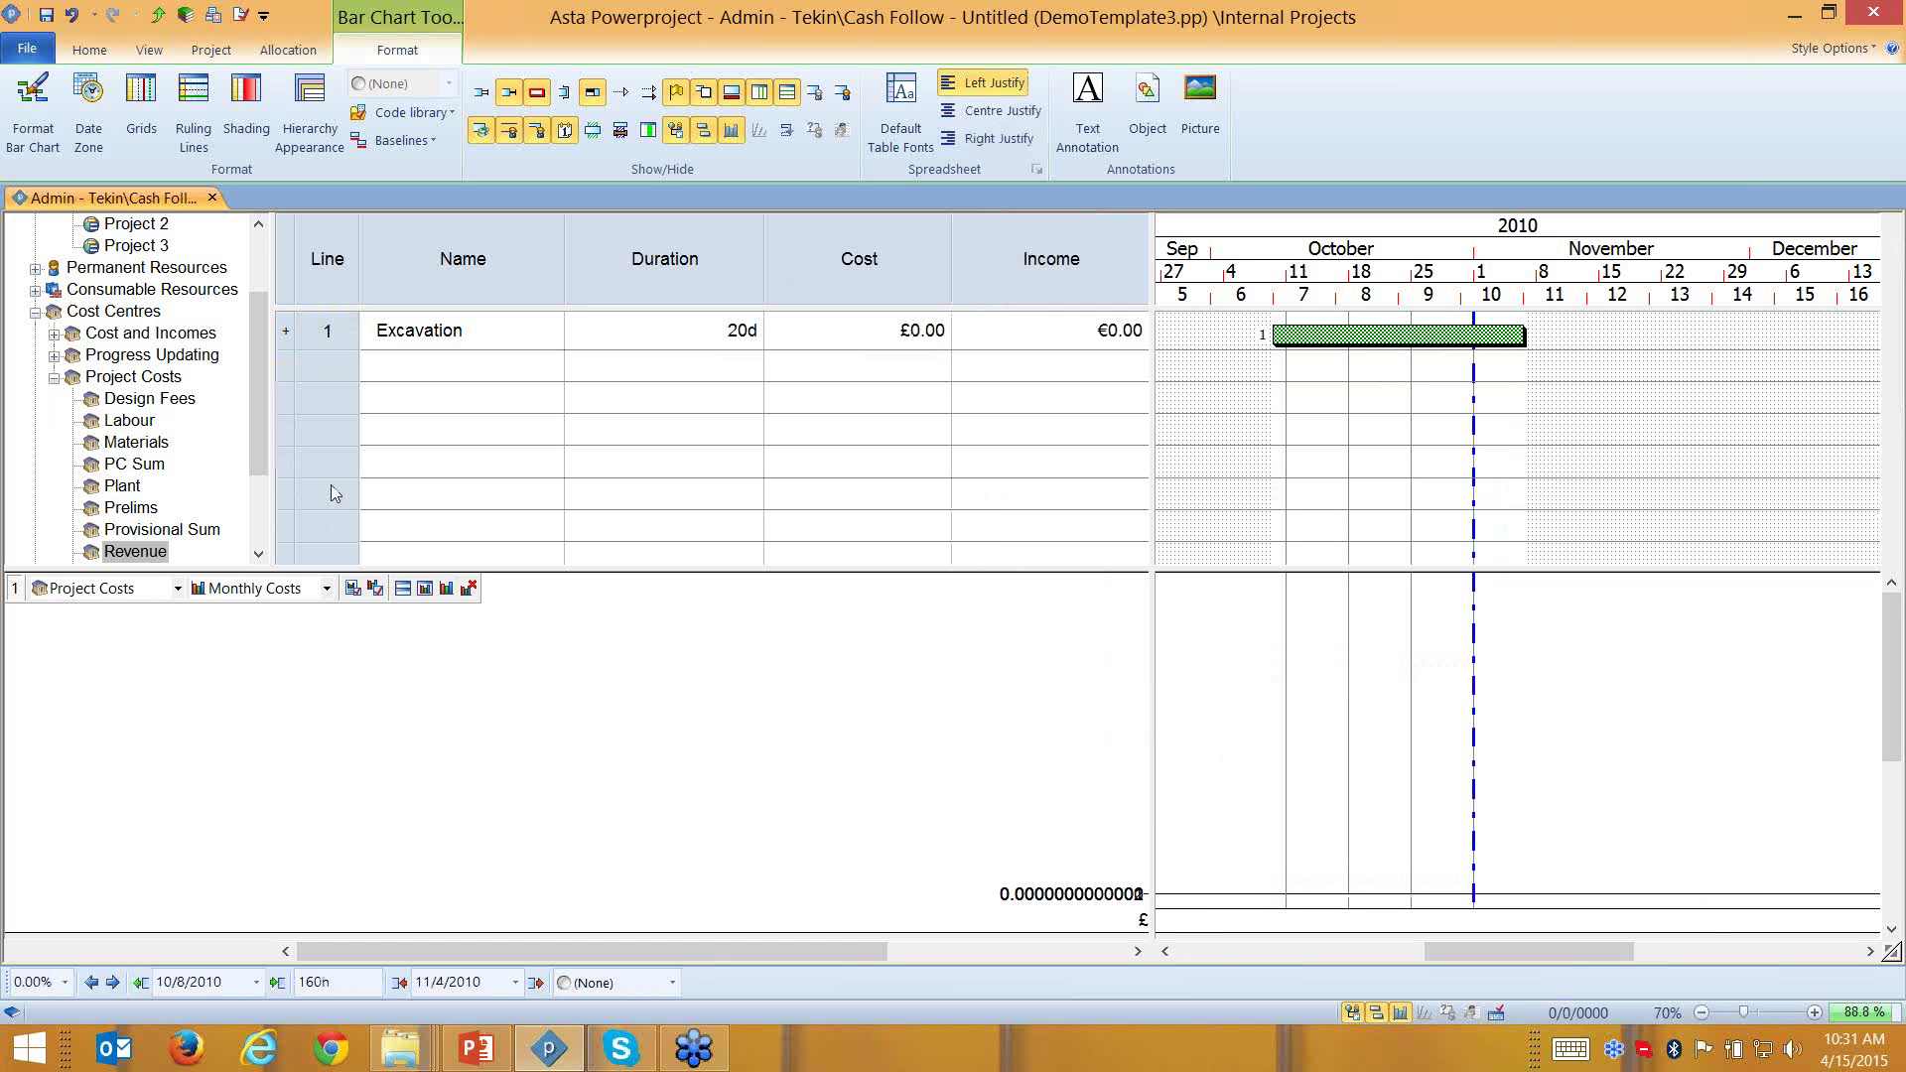
Draw a task bar about 17 days long on the line below Excavation and name it Foundation
{"action": "left_click_drag", "start_coordinate": [1453, 367], "coordinate": [1616, 369]}
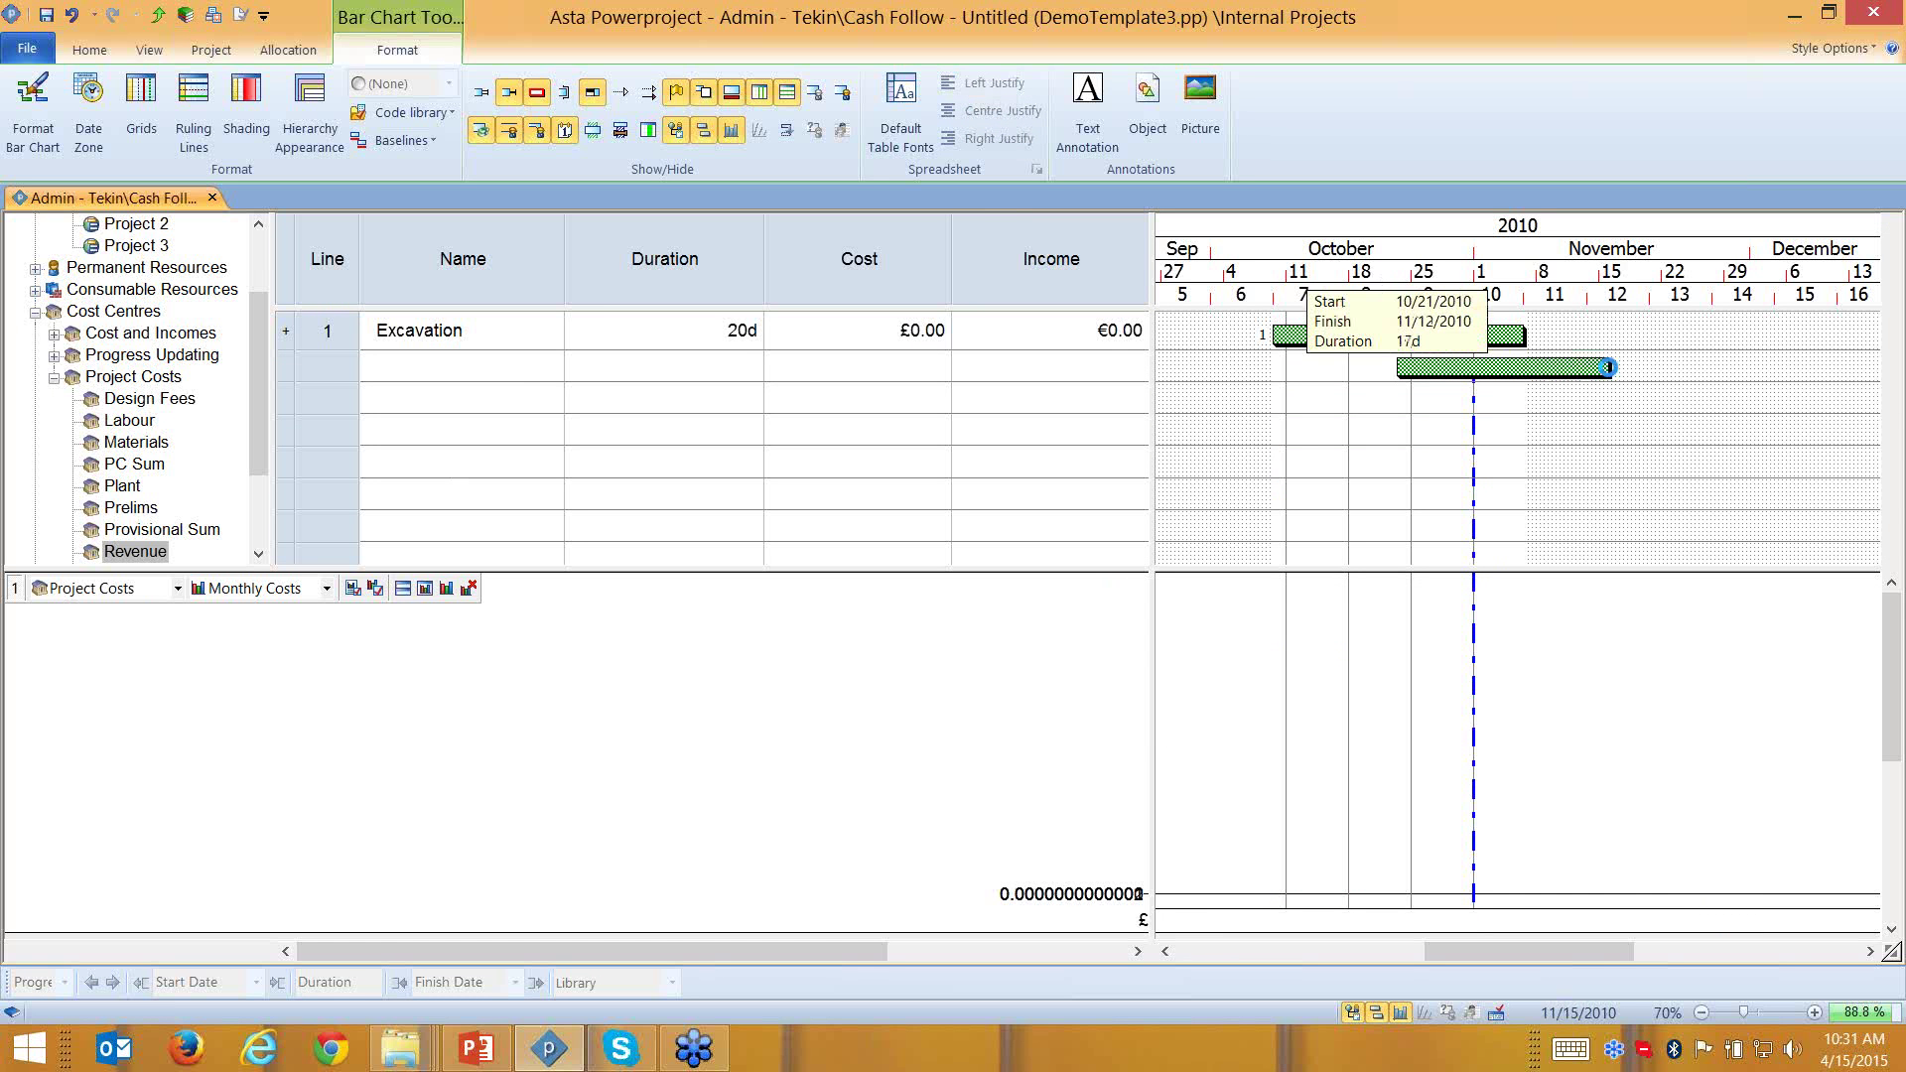
{"action": "left_click", "coordinate": [497, 370]}
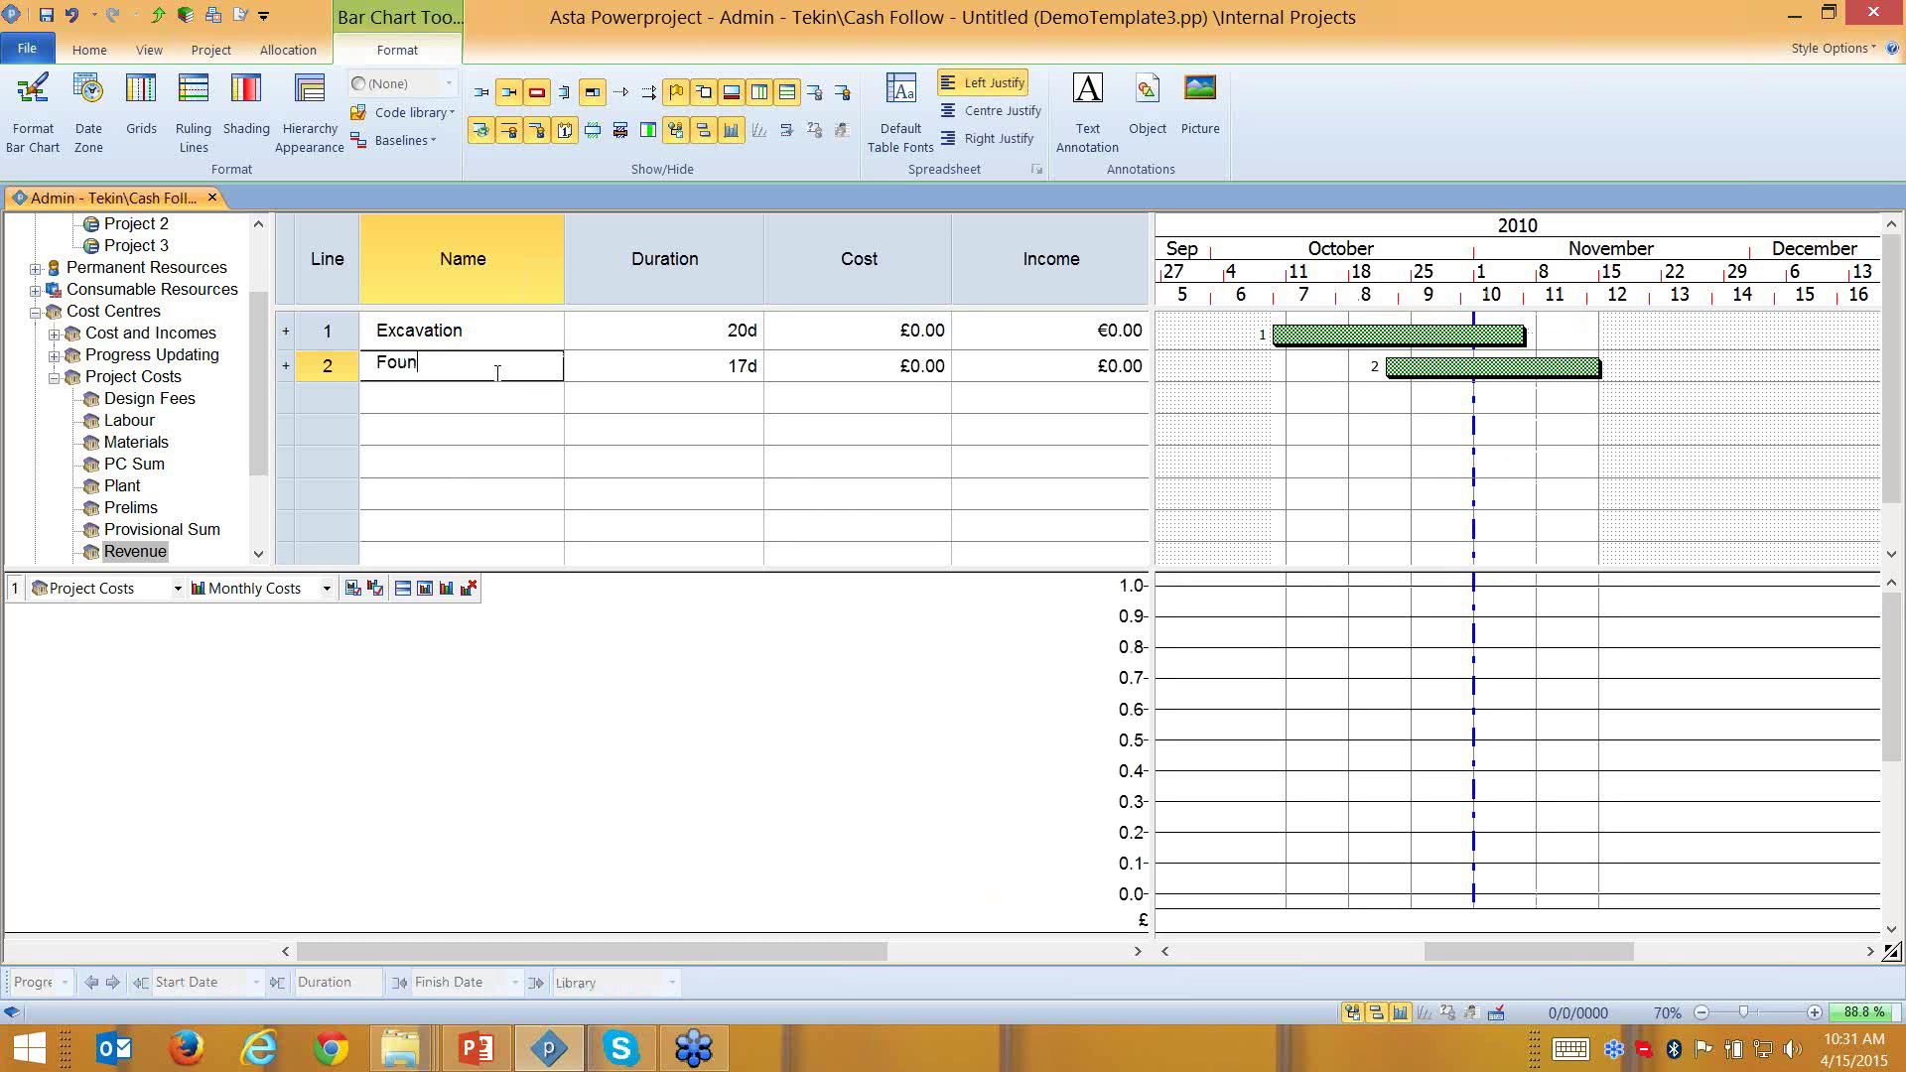
{"action": "type", "text": "Foundation"}
{"action": "key", "text": "Return"}
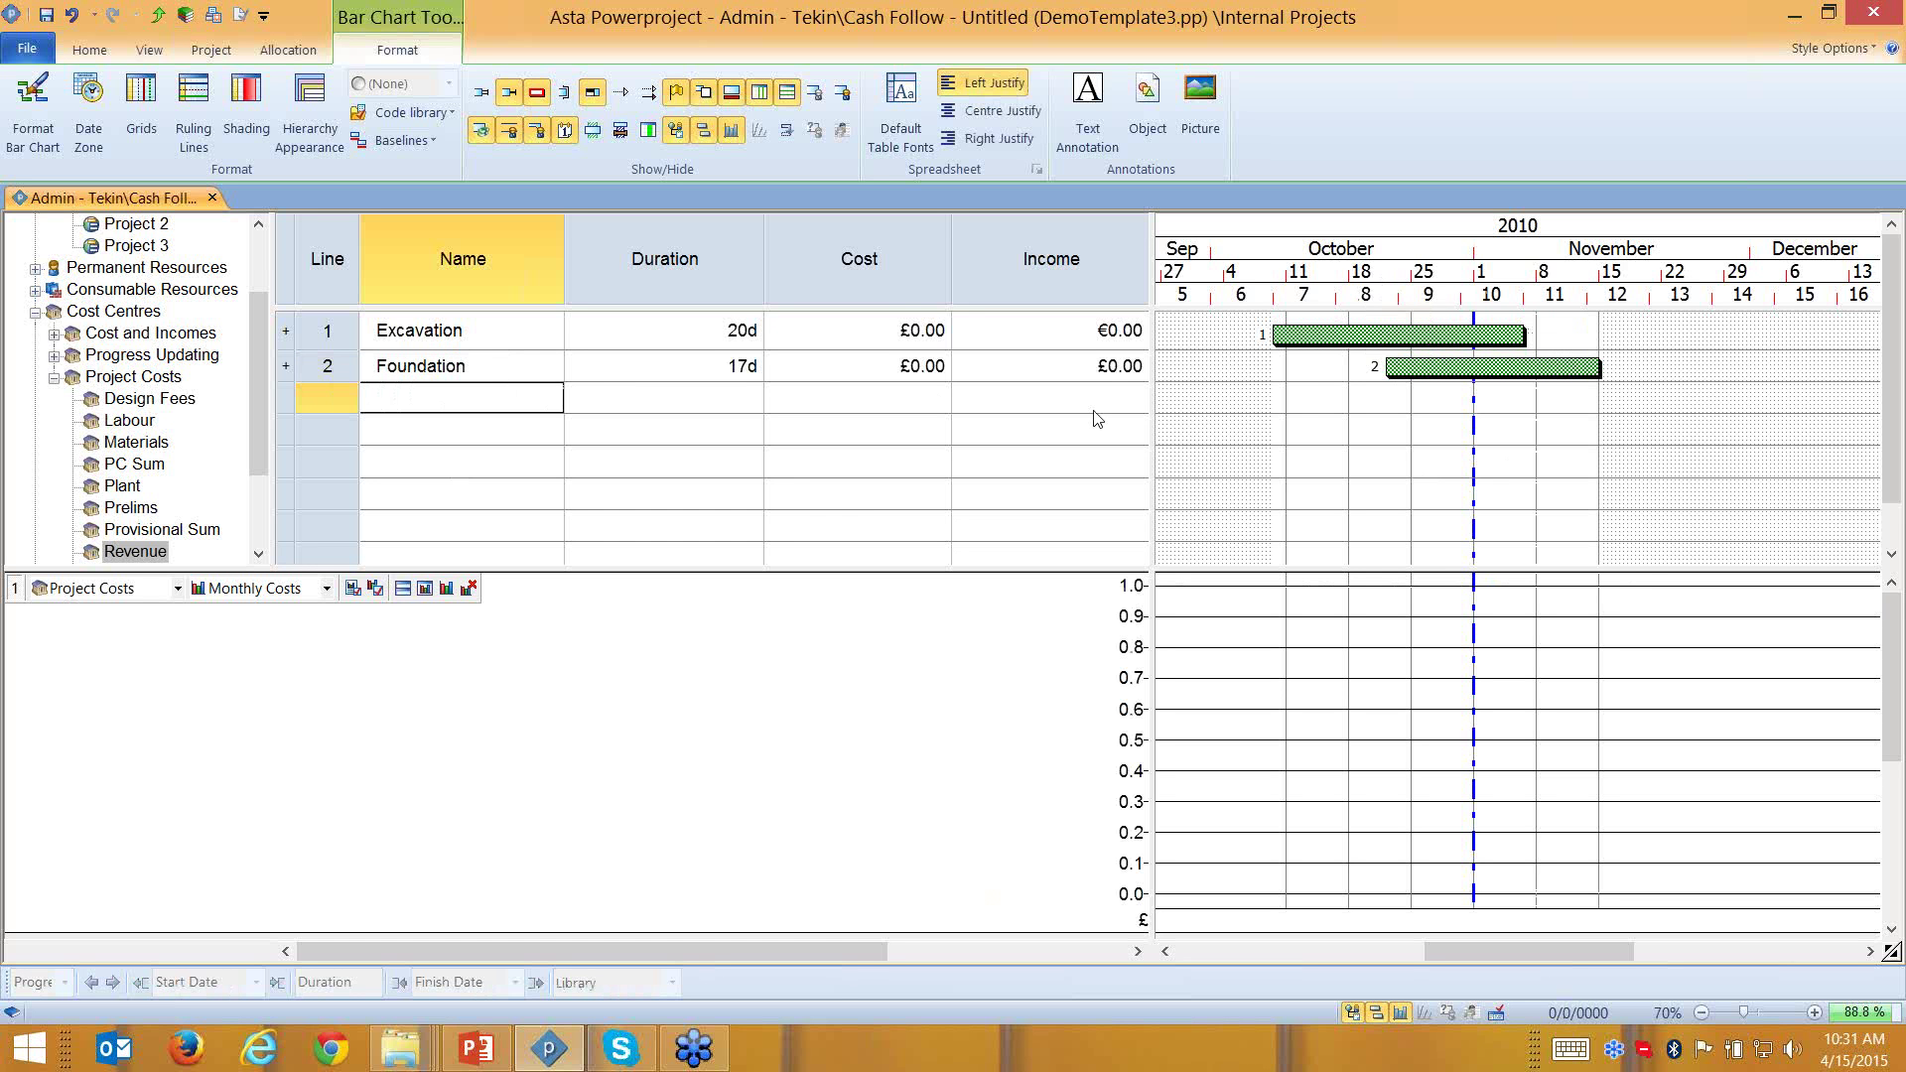
Draw a task bar about 14 days long on the line below Foundation and name it Wall
{"action": "left_click_drag", "start_coordinate": [1339, 399], "coordinate": [1352, 400]}
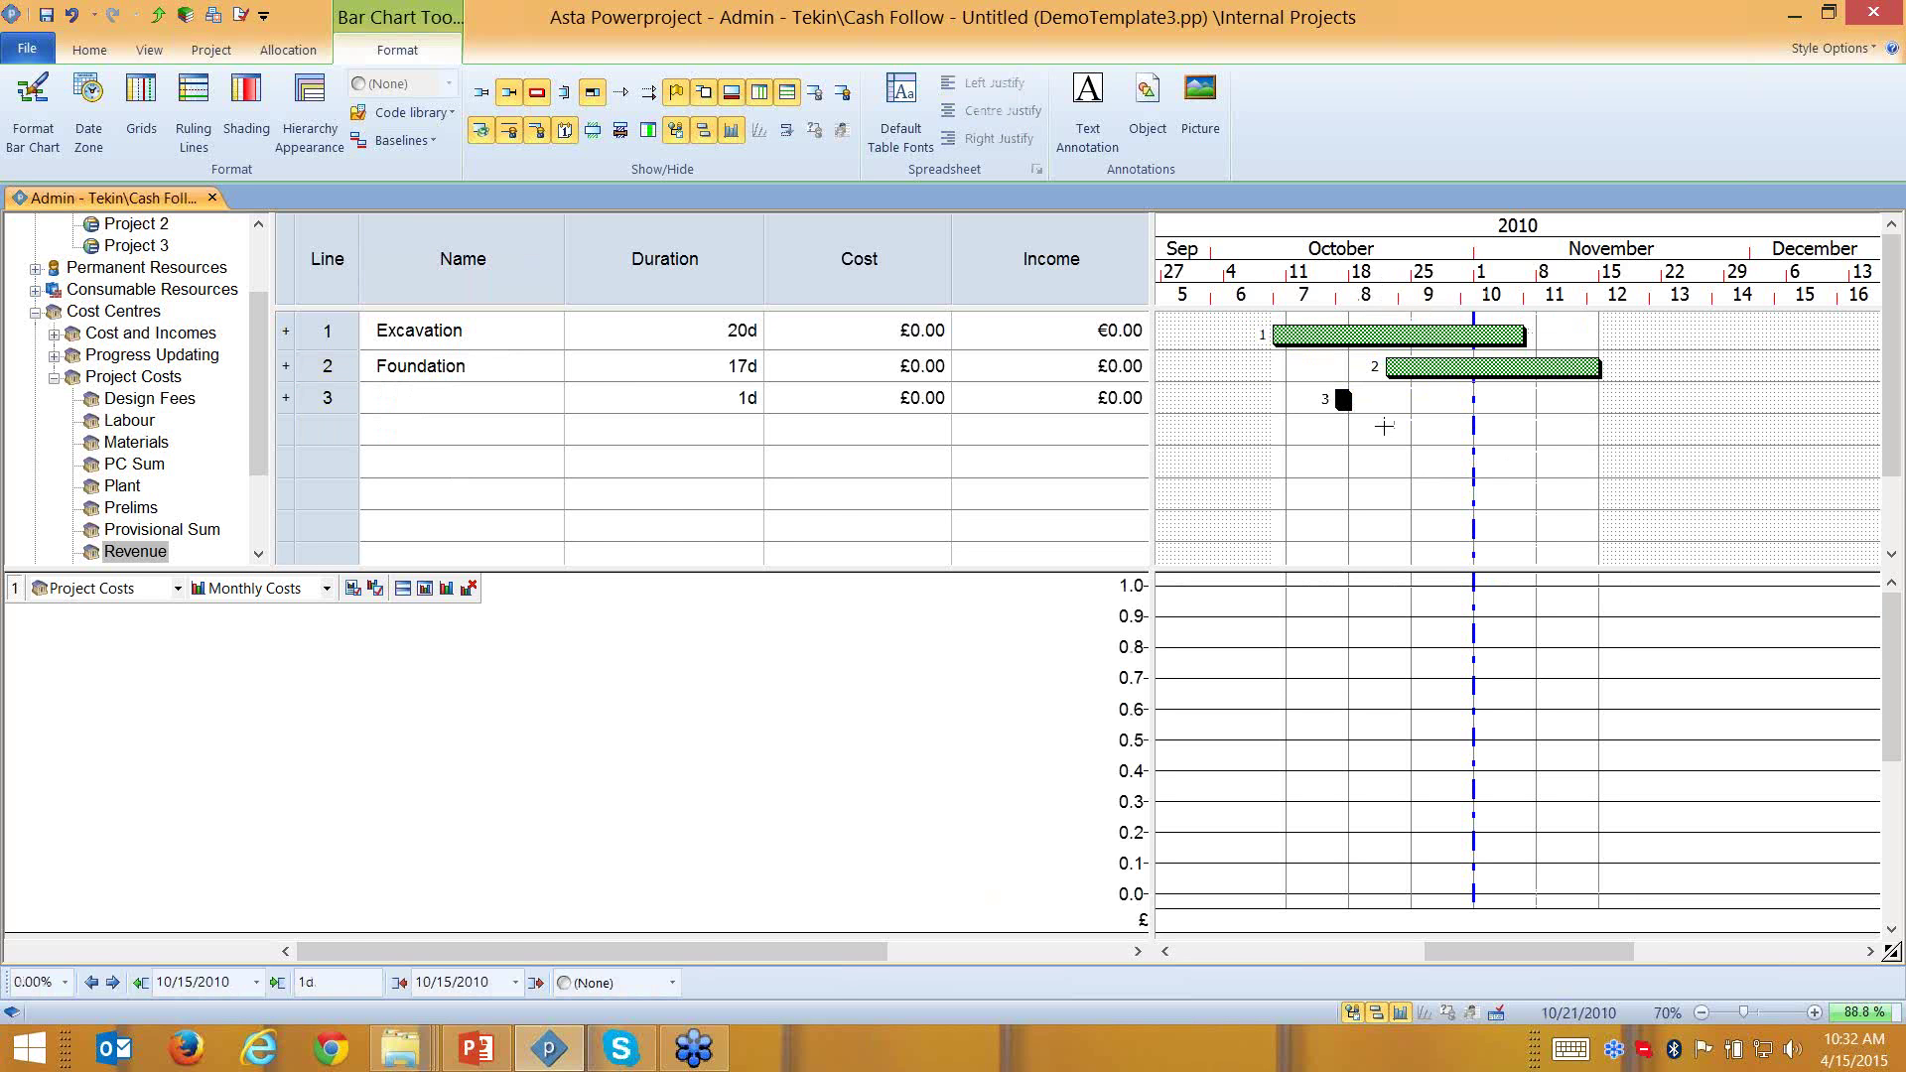
{"action": "key", "text": "ctrl+z"}
{"action": "left_click_drag", "start_coordinate": [1476, 400], "coordinate": [1648, 401]}
{"action": "double_click", "coordinate": [453, 401]}
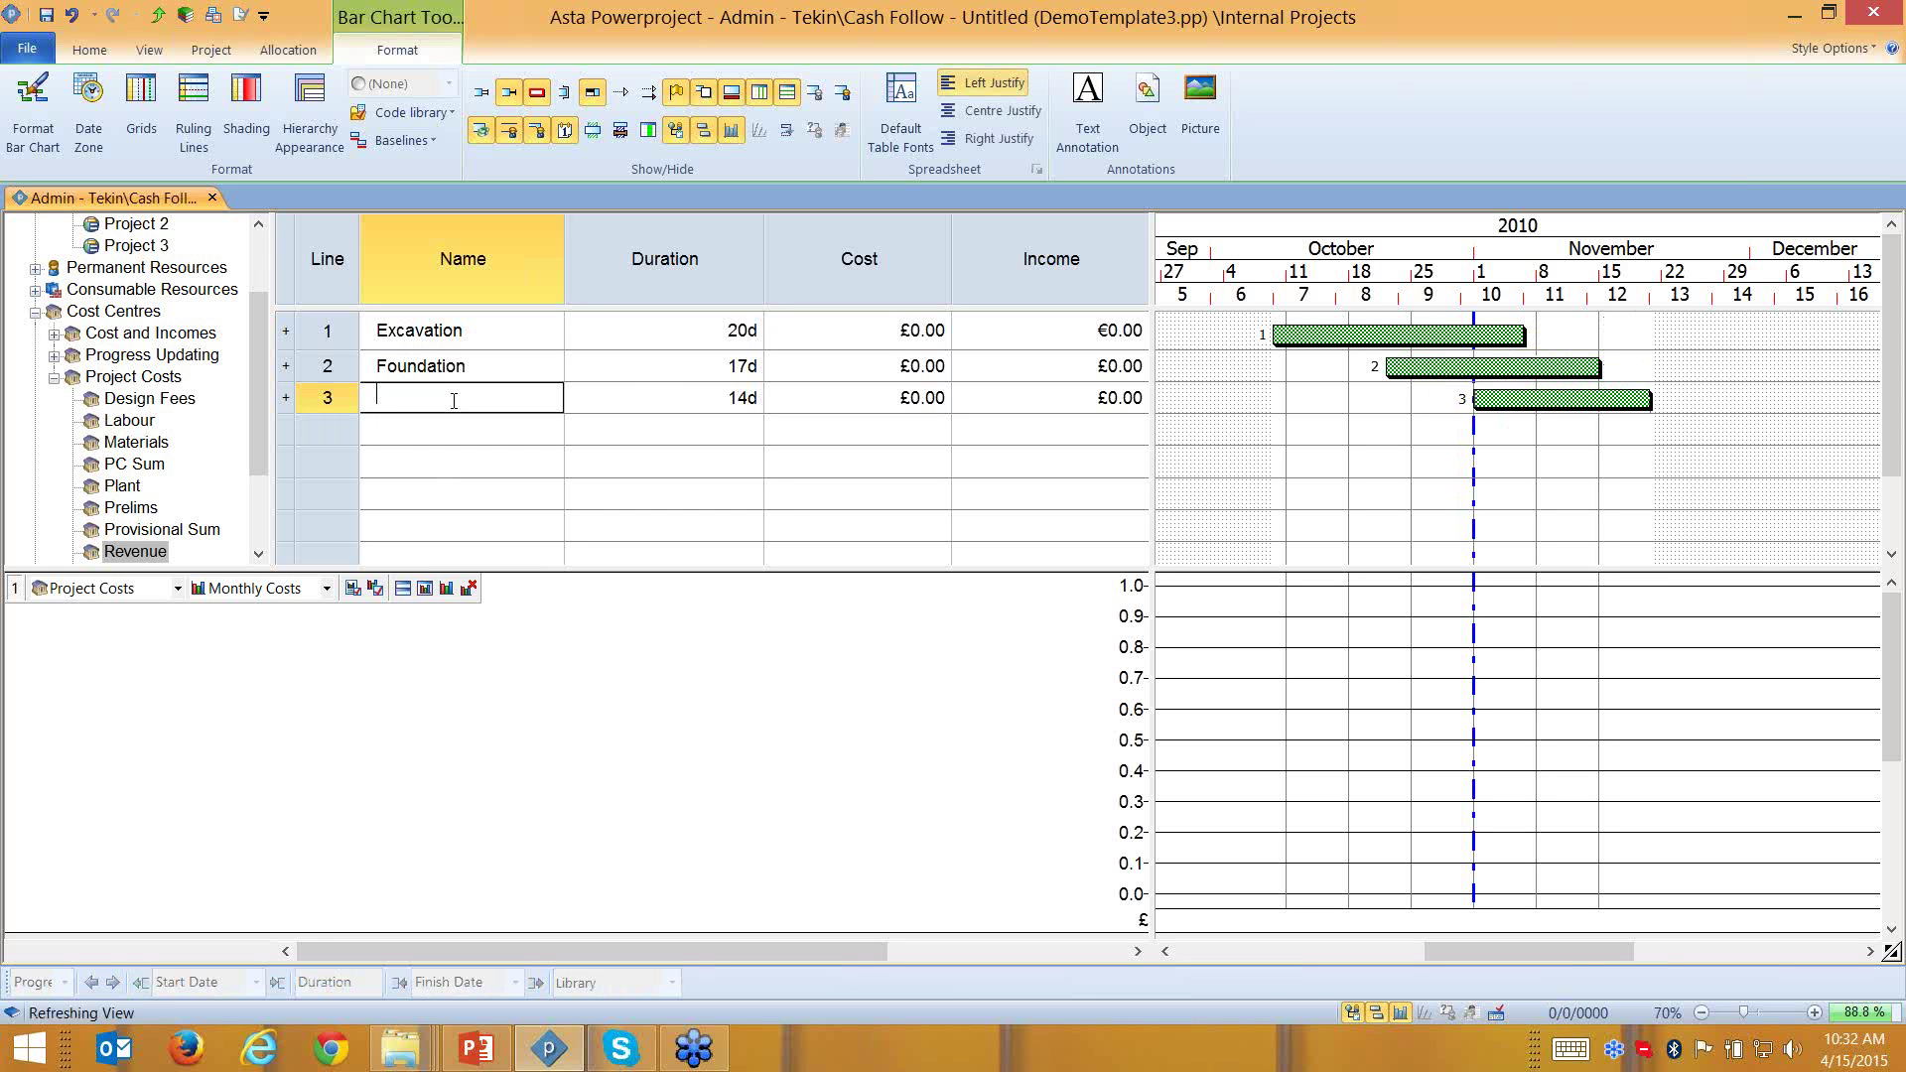
{"action": "type", "text": "Wall"}
{"action": "key", "text": "Return"}
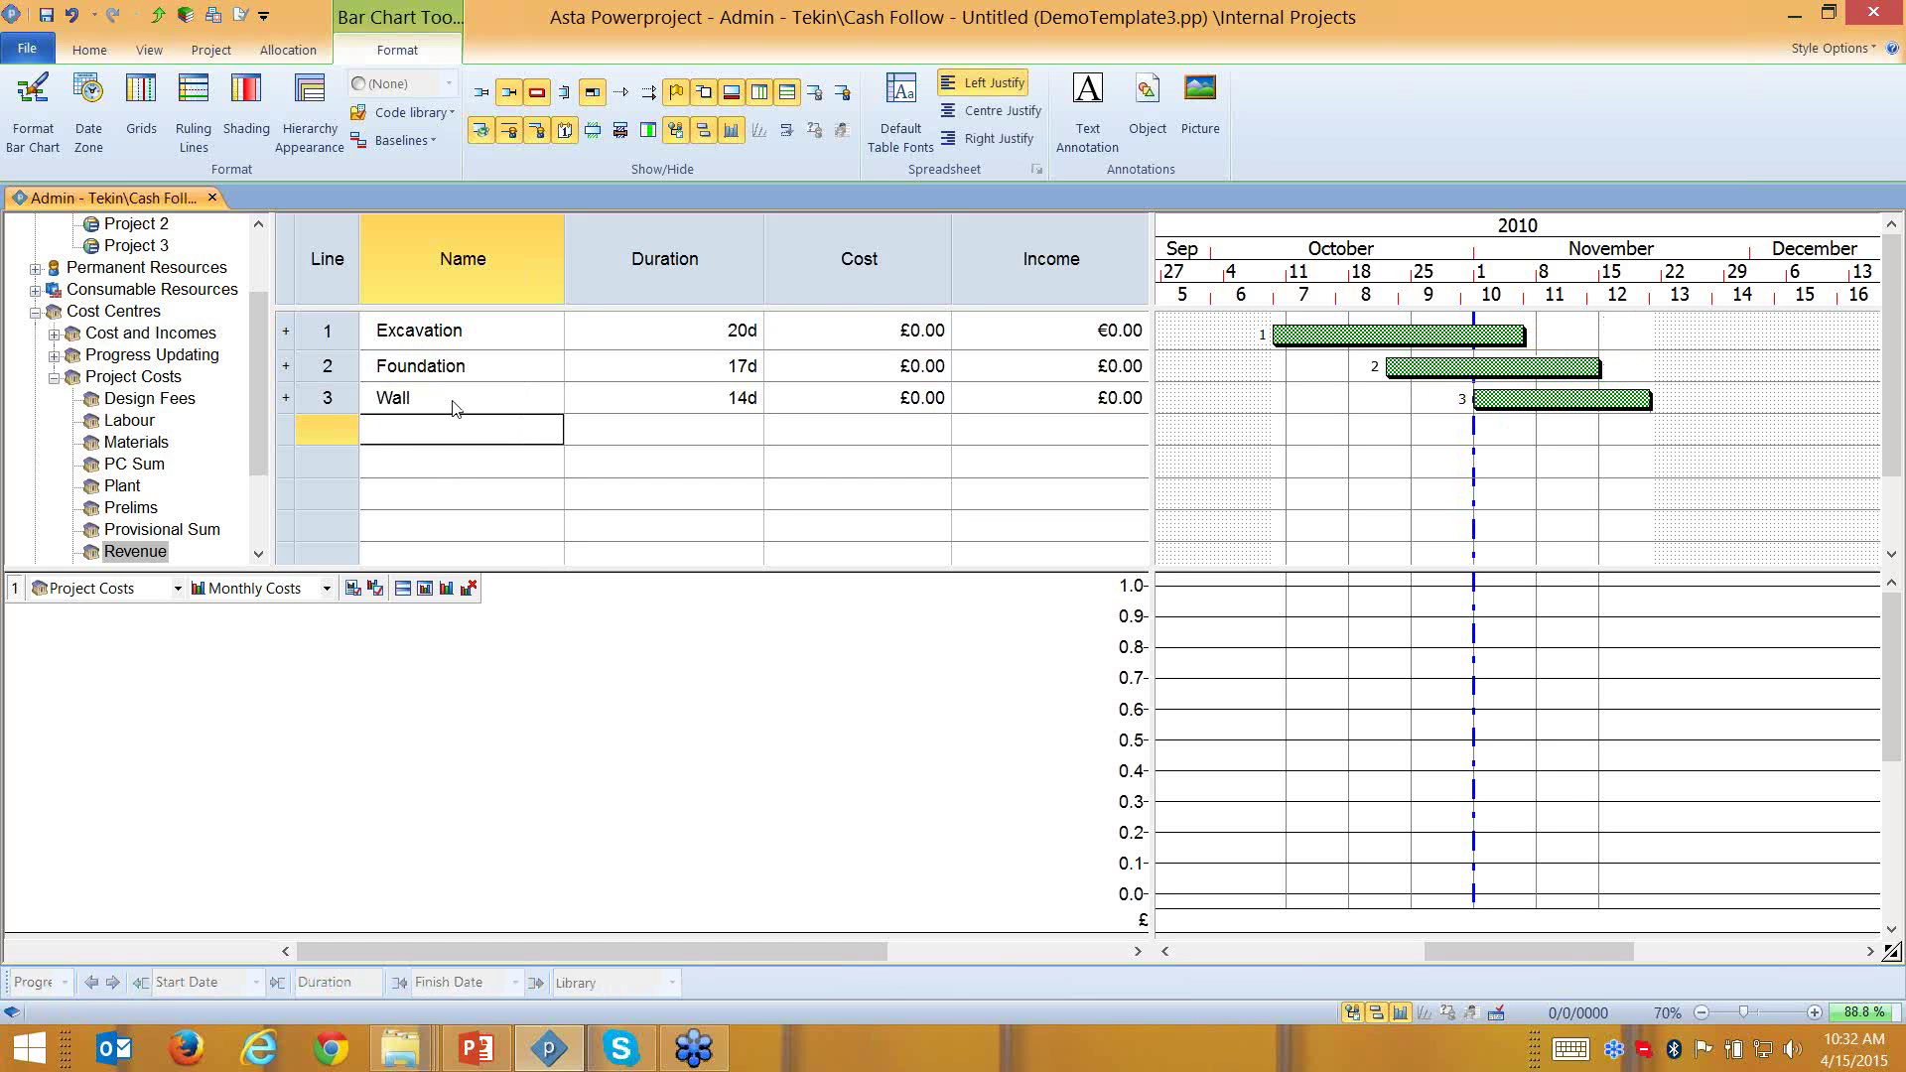
Summarise the Excavation, Foundation and Wall tasks under a summary task named Construction
{"action": "left_click_drag", "start_coordinate": [345, 397], "coordinate": [334, 338]}
{"action": "left_click", "coordinate": [89, 50]}
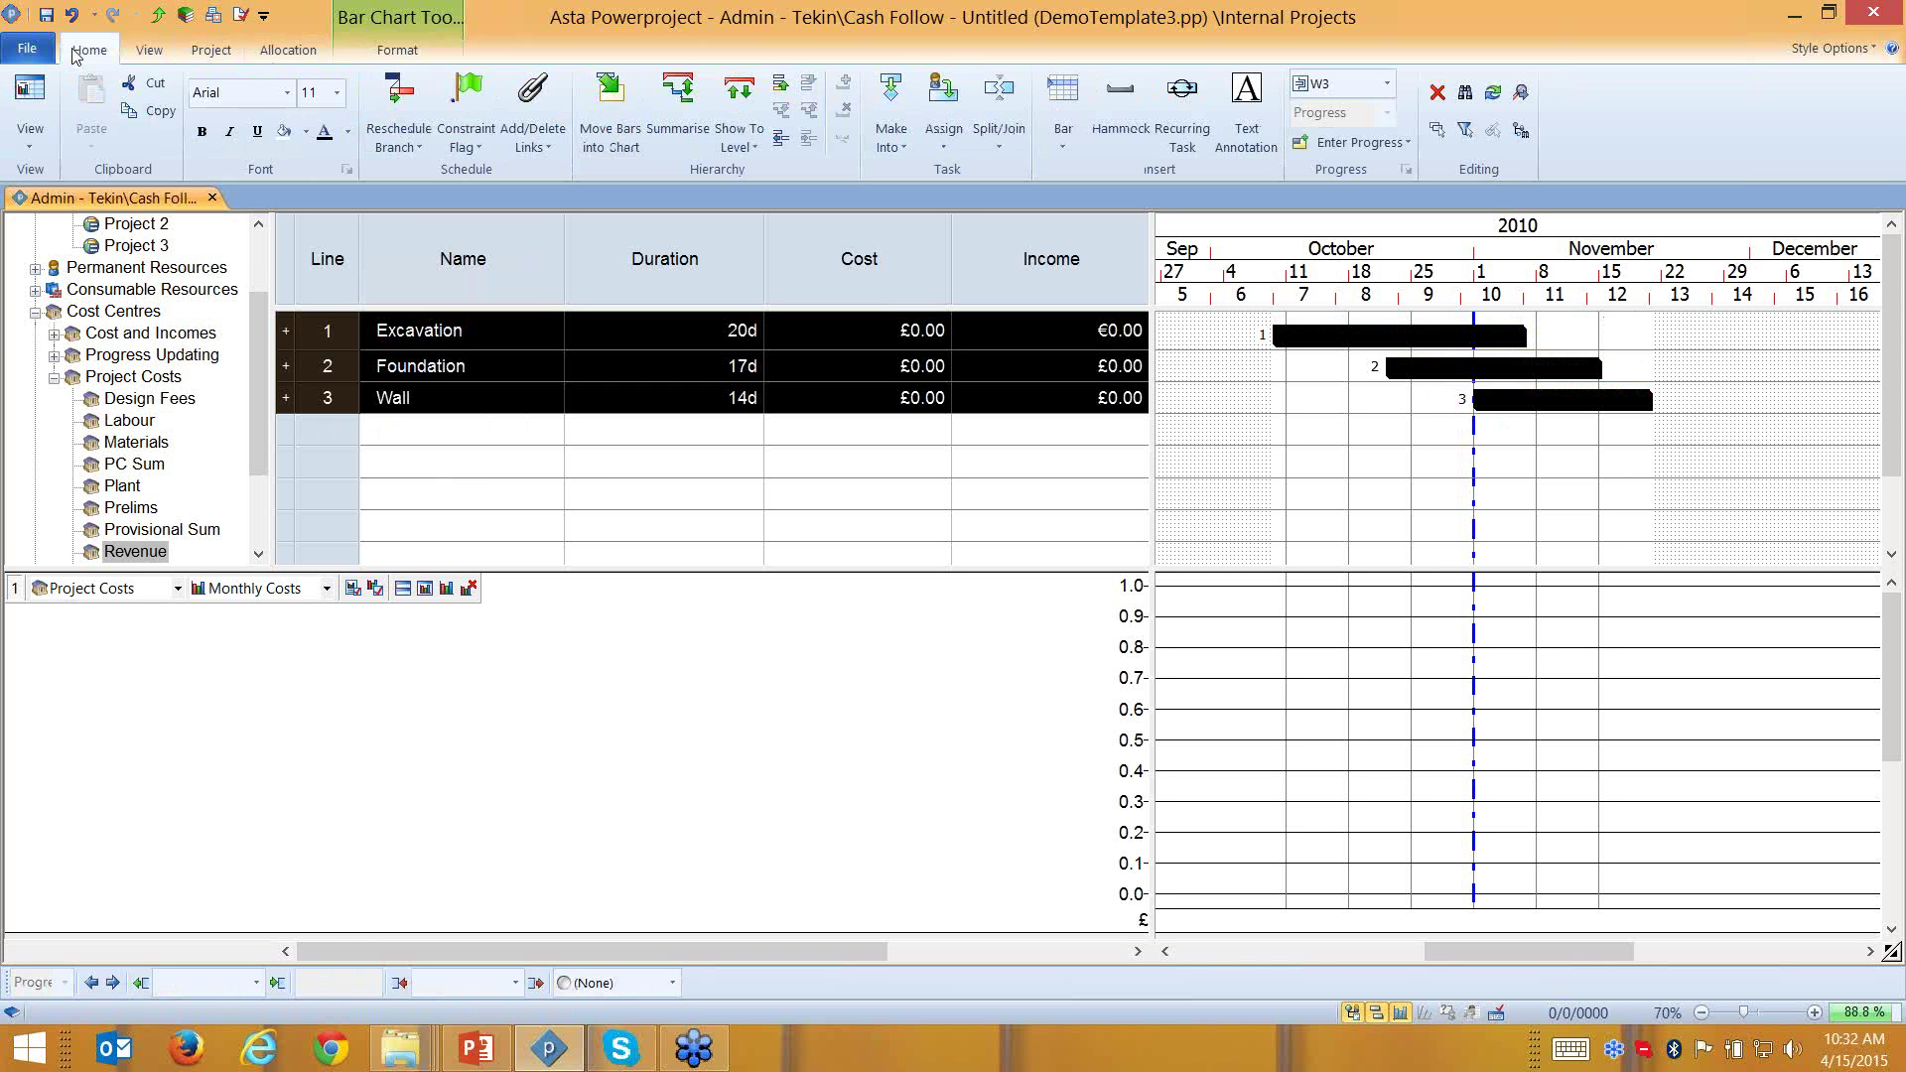
{"action": "left_click", "coordinate": [678, 104]}
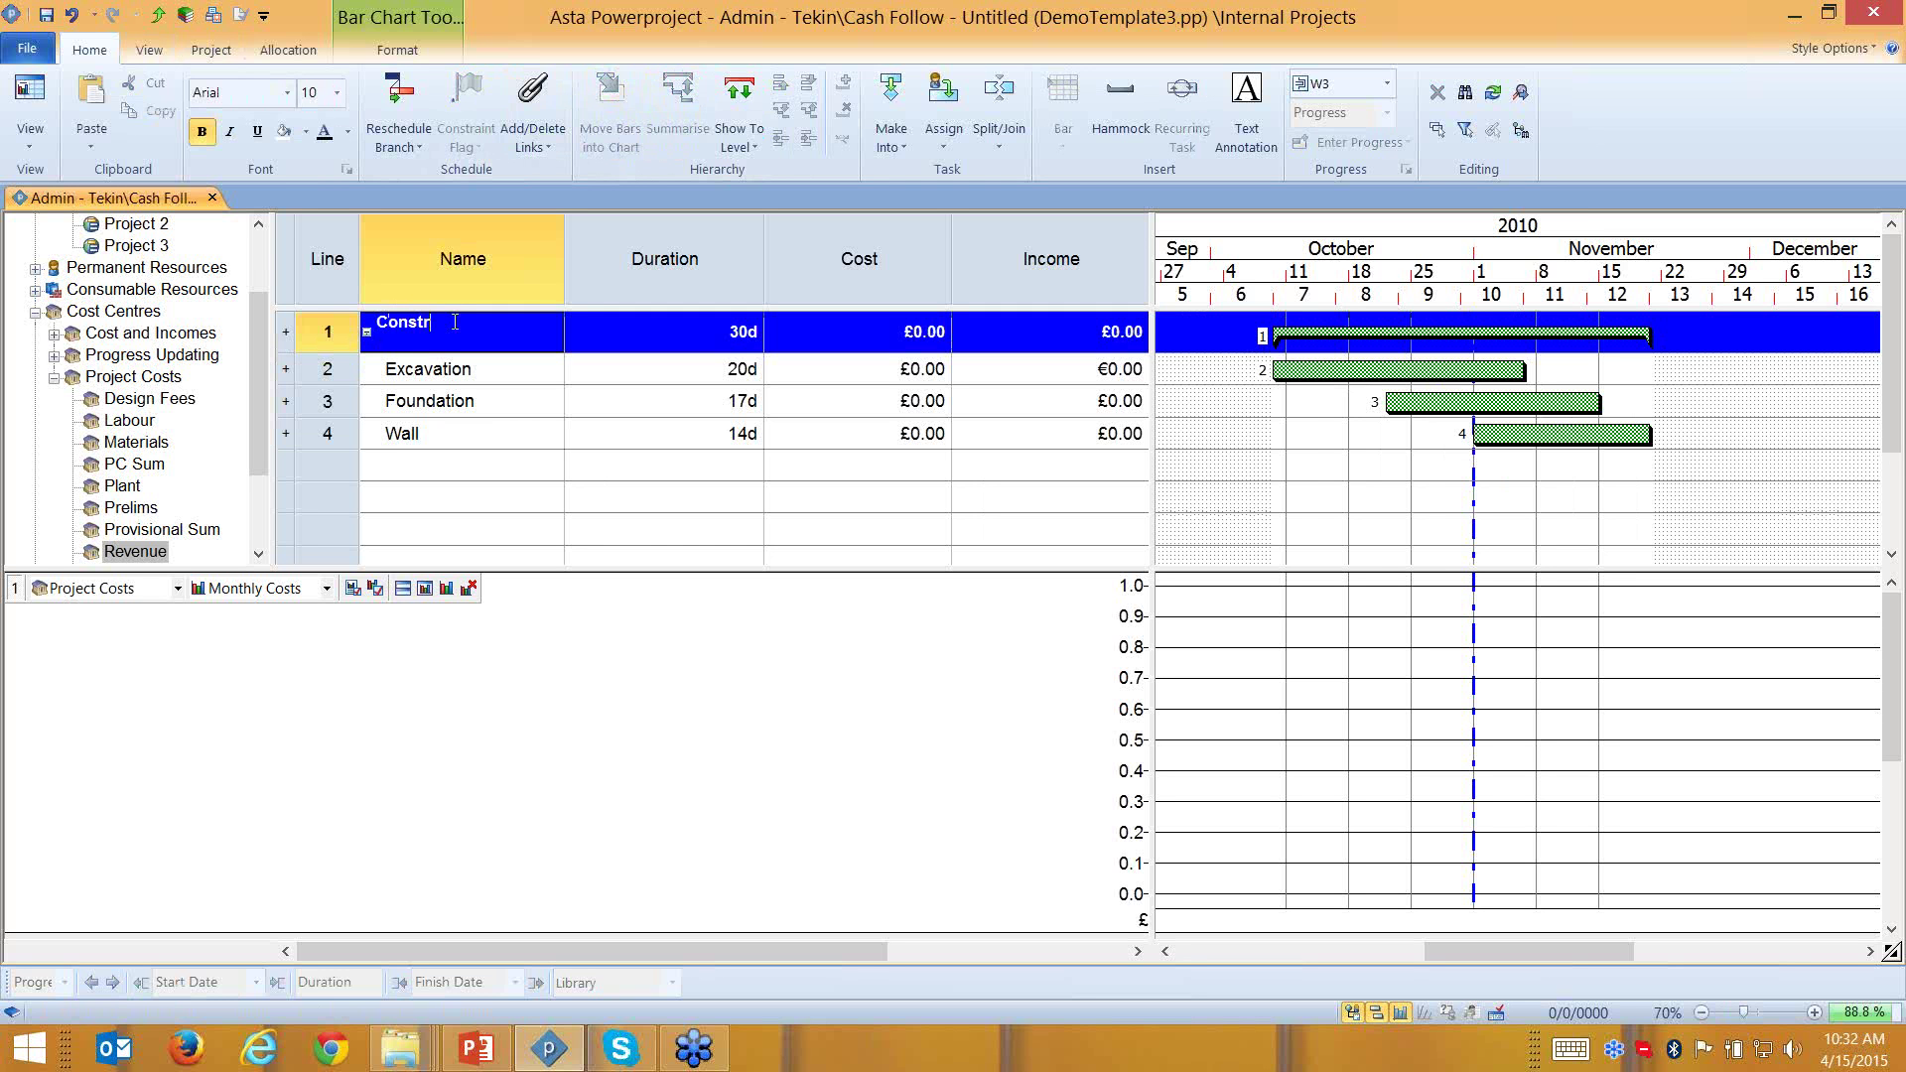
{"action": "key", "text": "Return"}
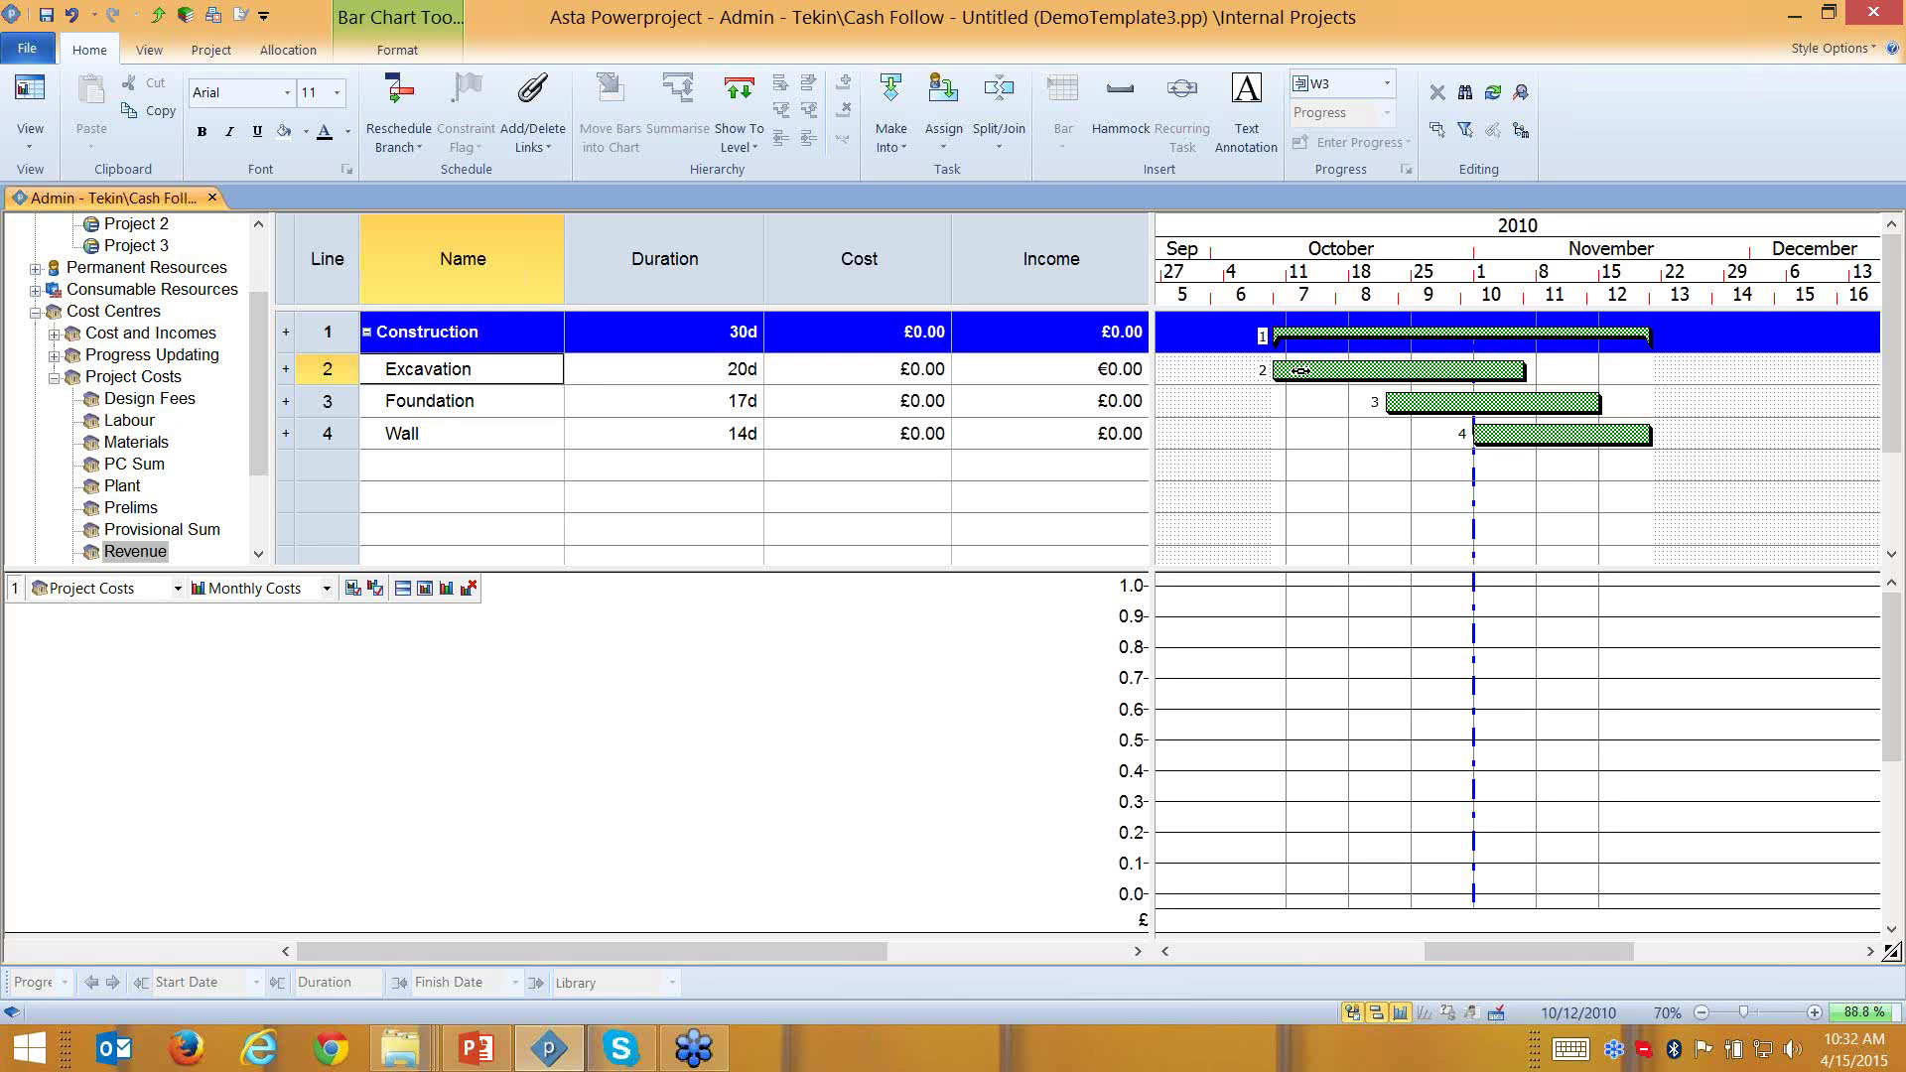
Allocate the Design Fees cost centre to the Construction summary task
{"action": "key", "text": "ctrl"}
{"action": "left_click", "coordinate": [147, 407]}
{"action": "left_click_drag", "start_coordinate": [144, 416], "coordinate": [1319, 343]}
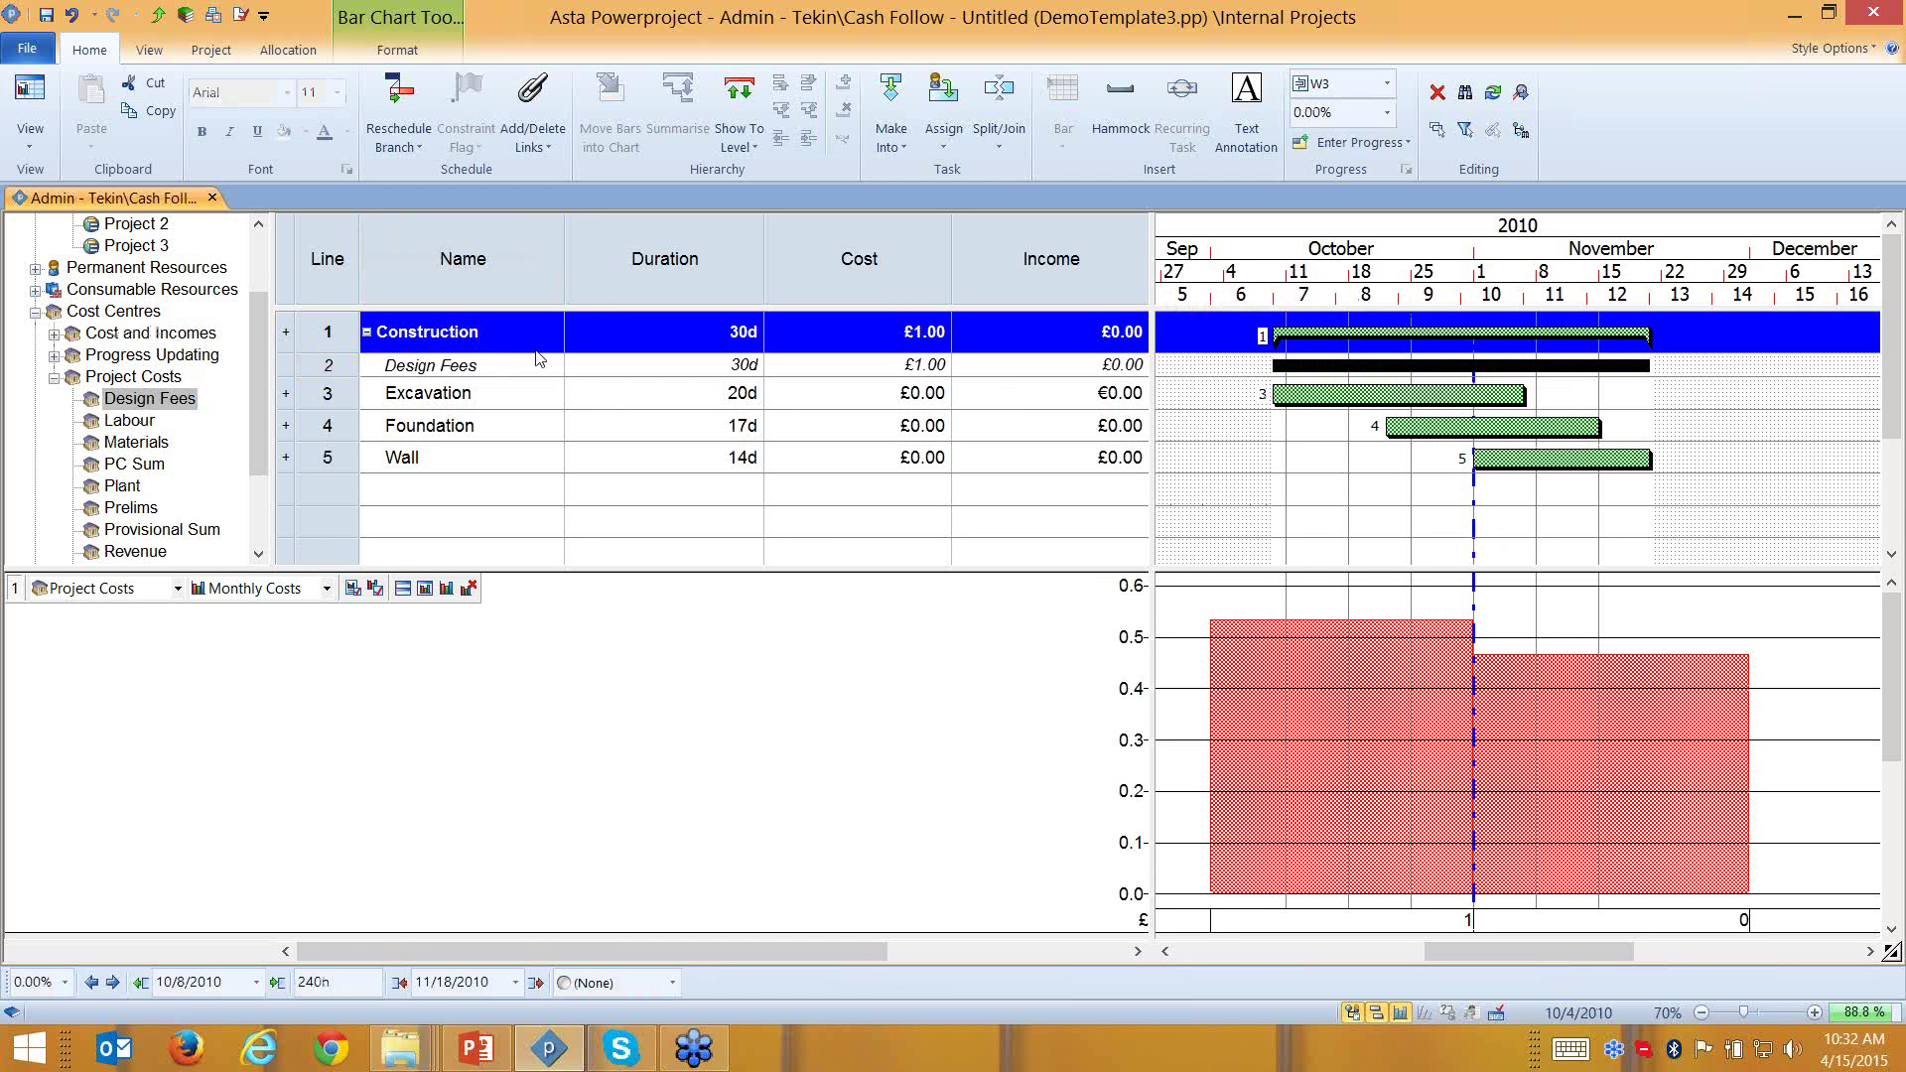
Delete the Design Fees allocation from the Construction summary task
{"action": "left_click", "coordinate": [328, 372]}
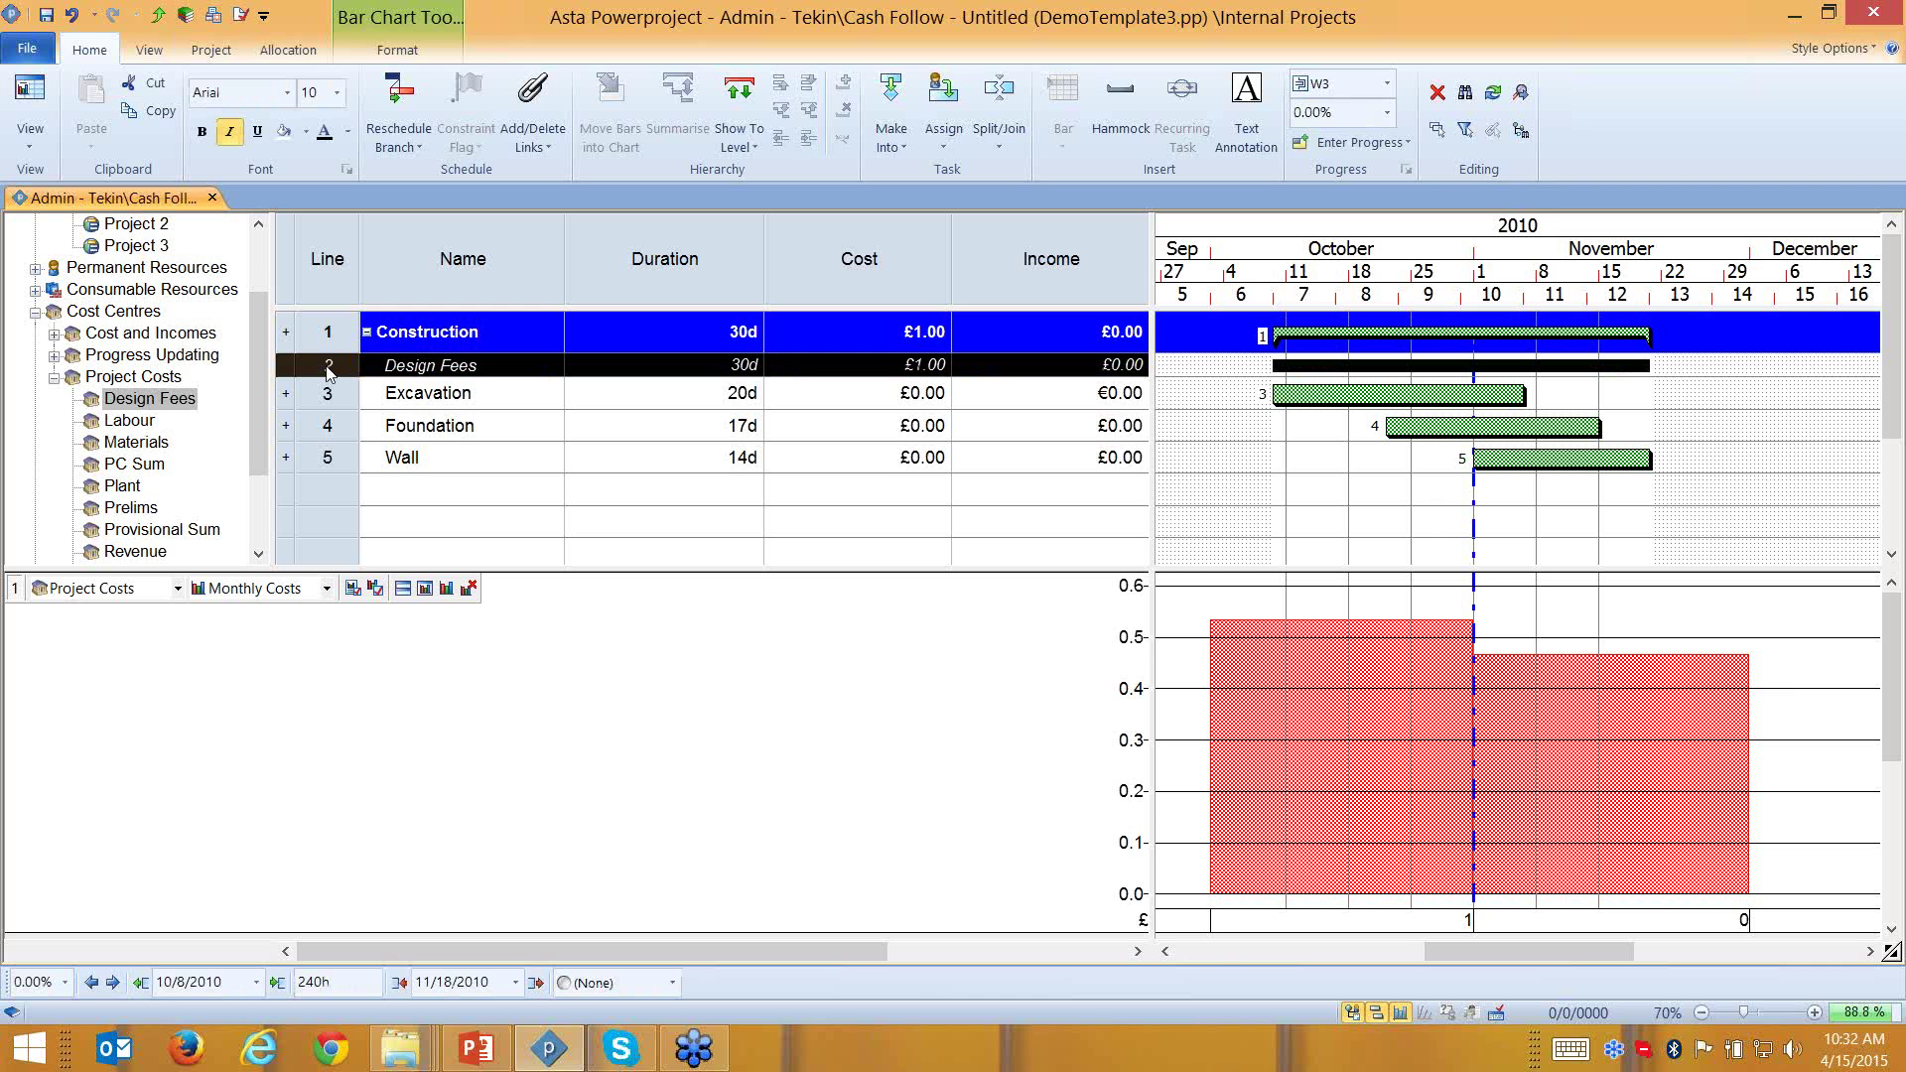
{"action": "key", "text": "Delete"}
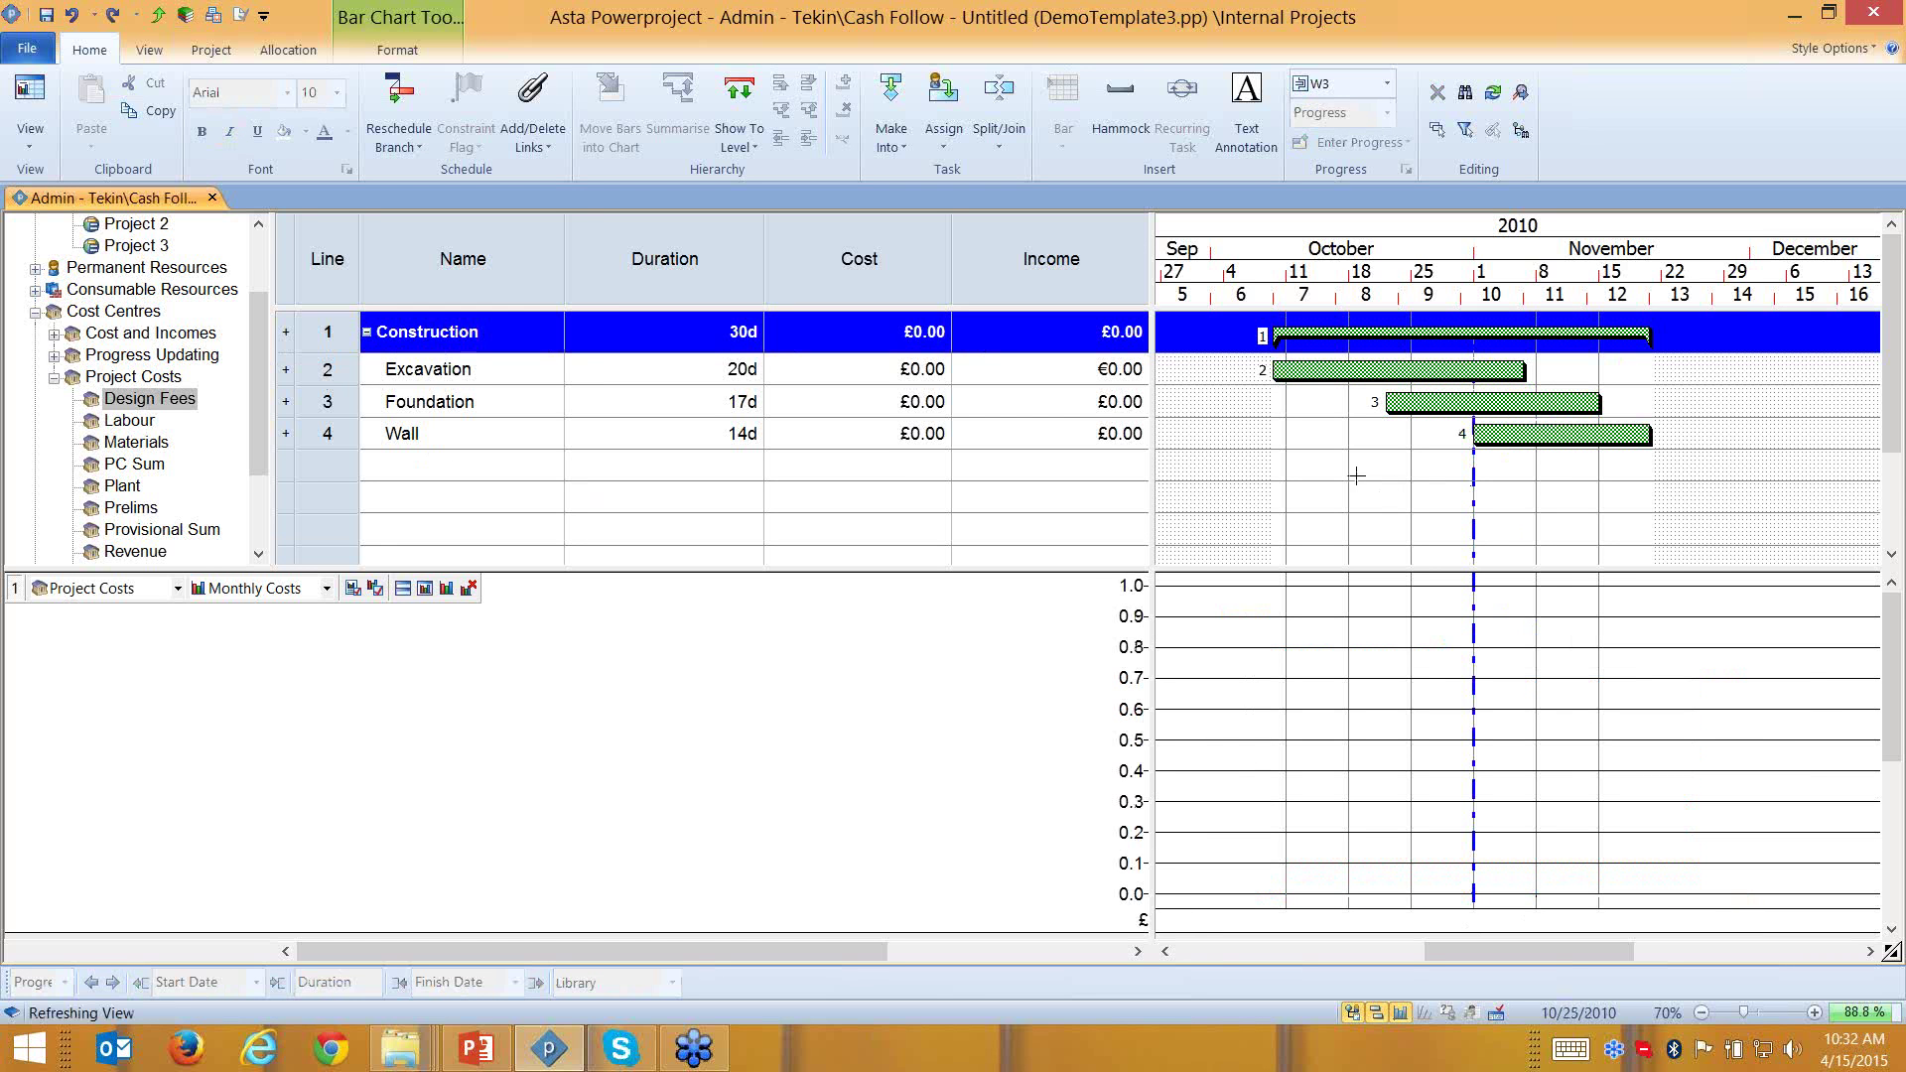
Draw three task bars of about 4, 8 and 8 days on the lines below Wall and name them HVAC, AC and Pipe
{"action": "left_click_drag", "start_coordinate": [1336, 465], "coordinate": [1670, 522]}
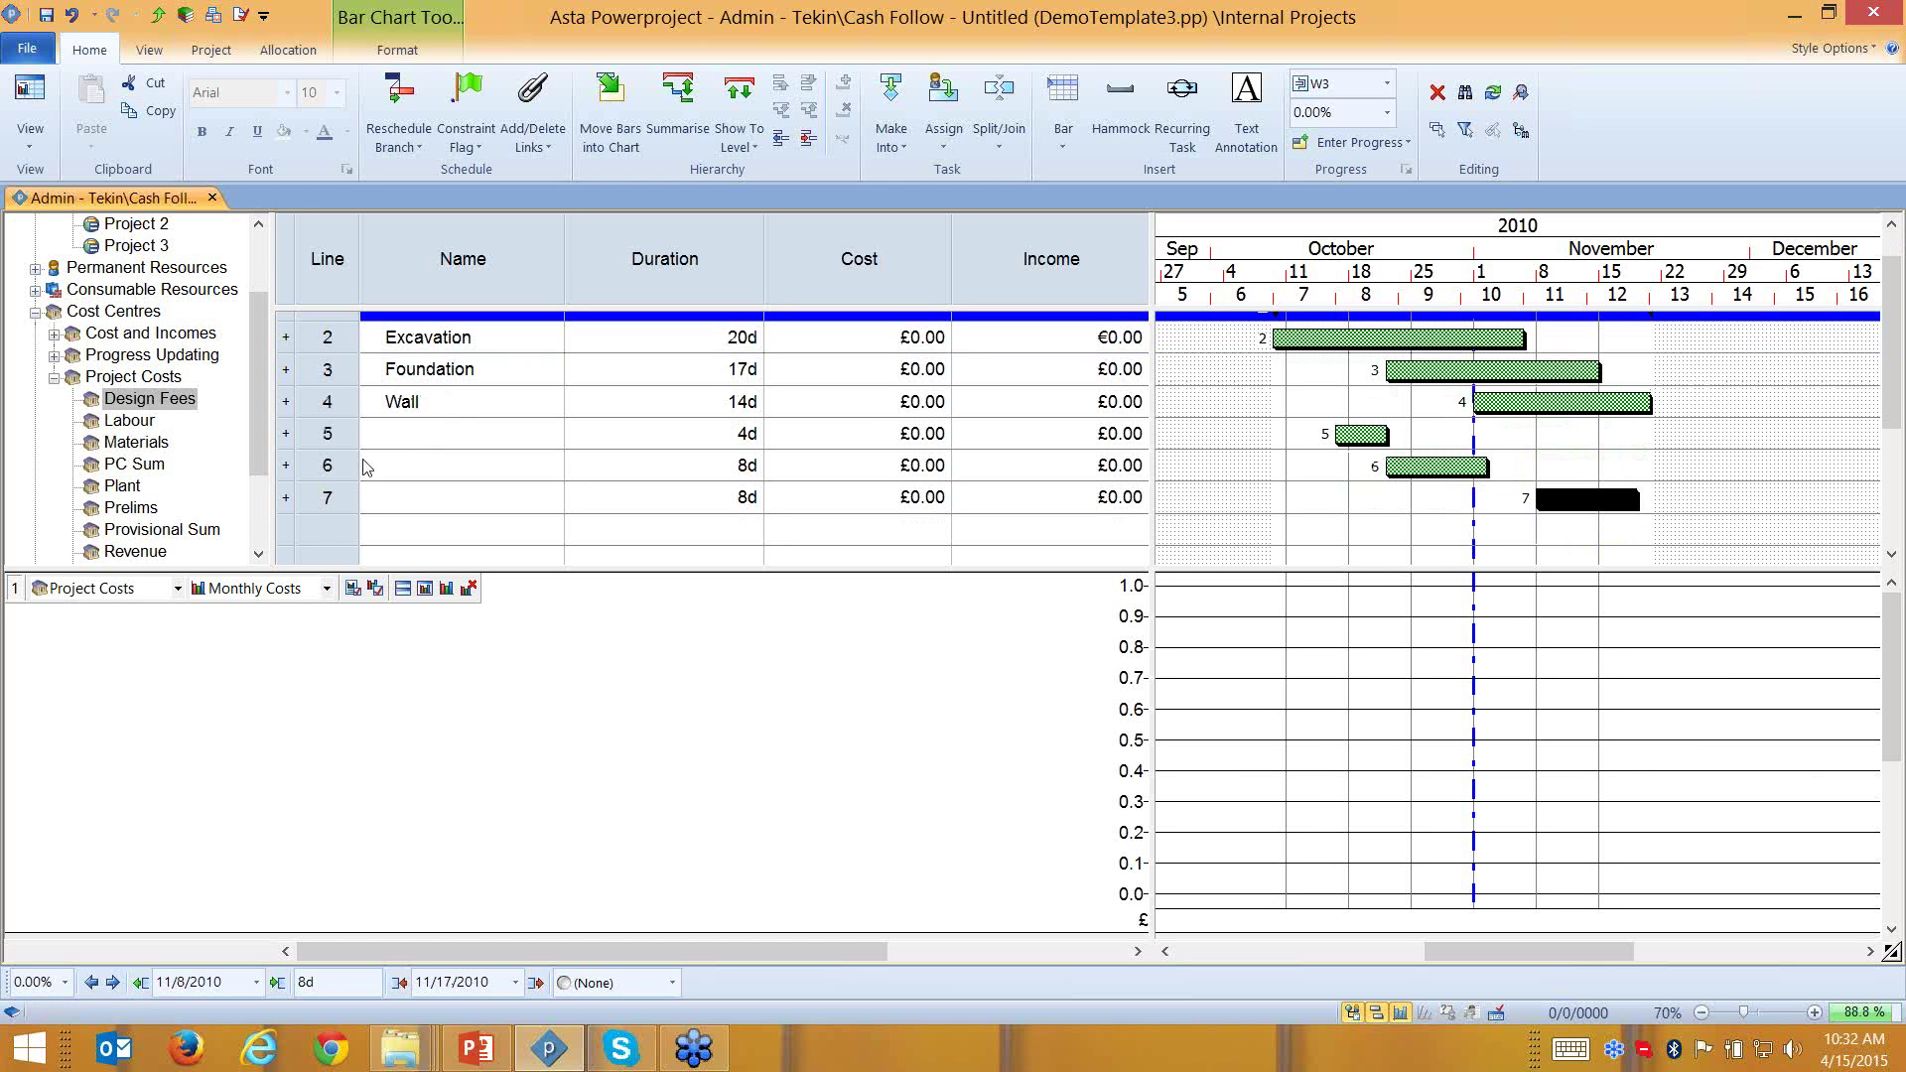
{"action": "left_click", "coordinate": [396, 444]}
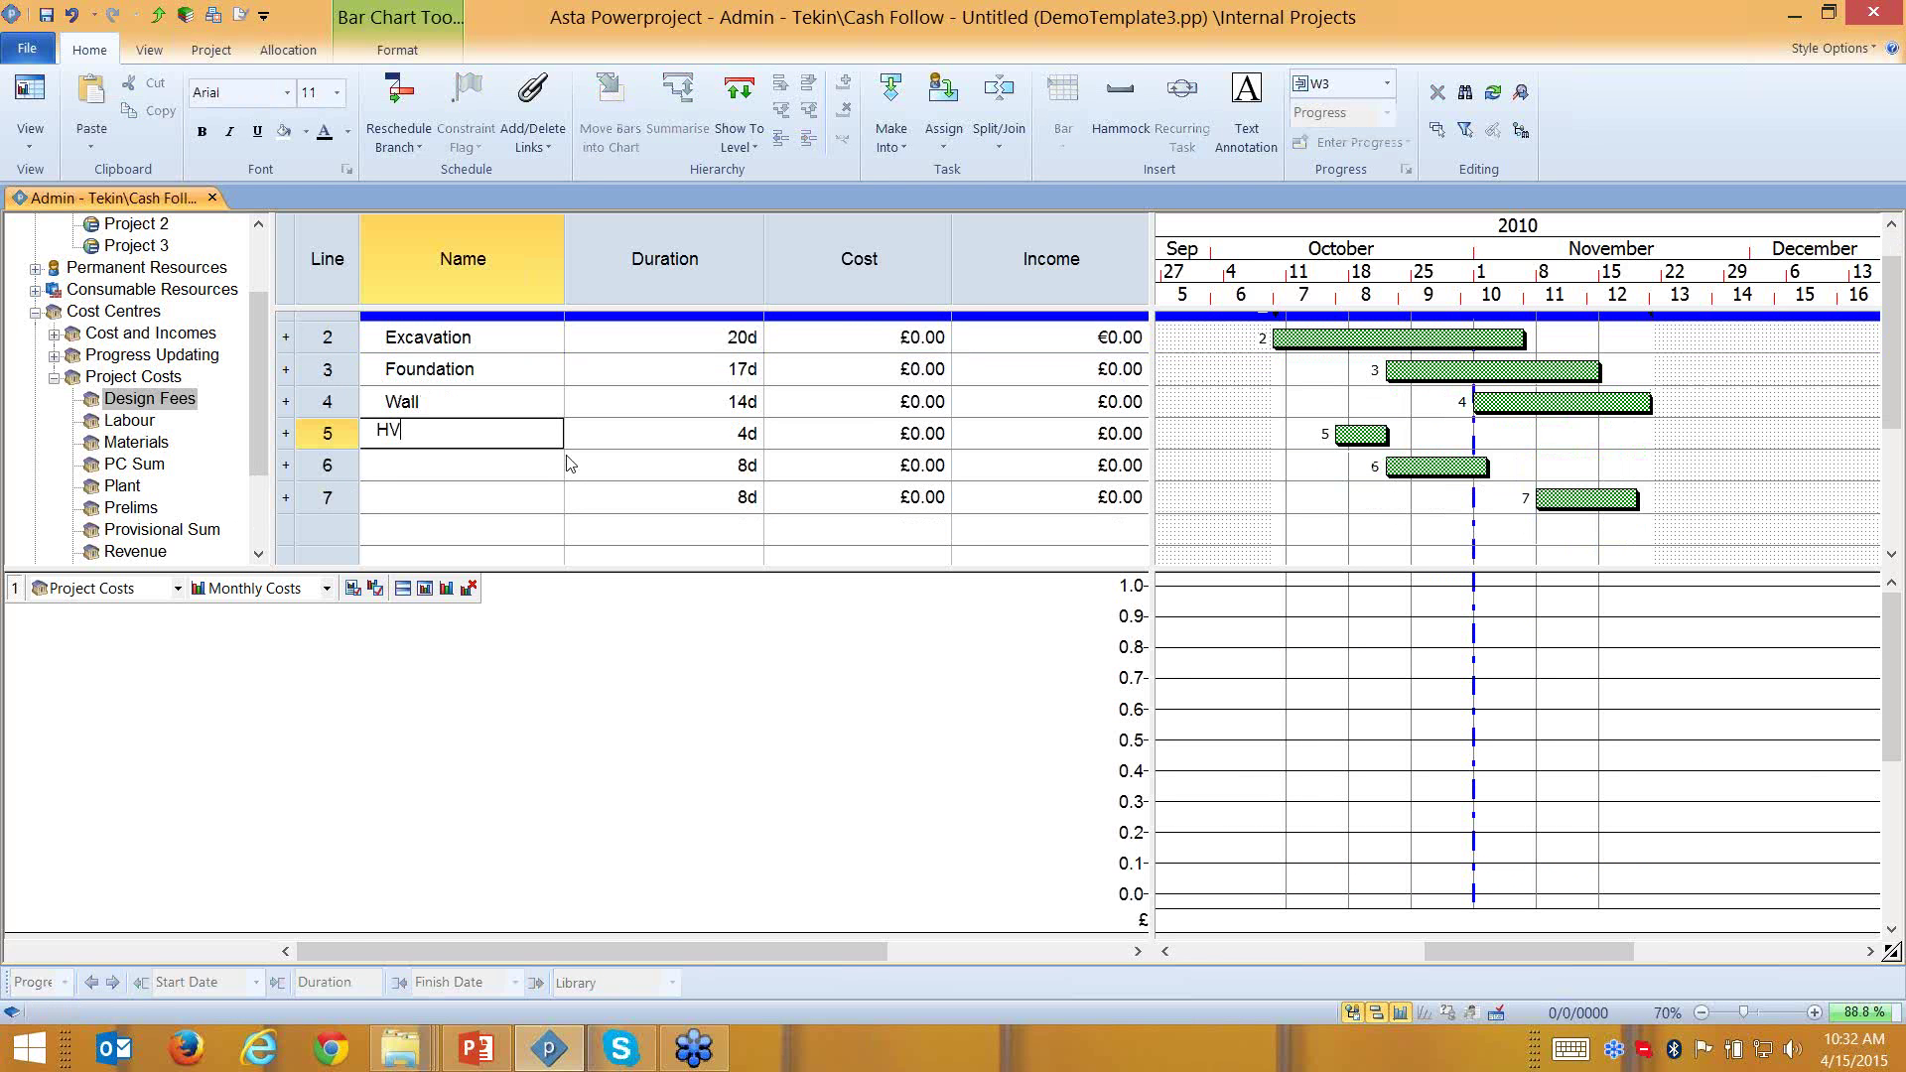
{"action": "key", "text": "Return"}
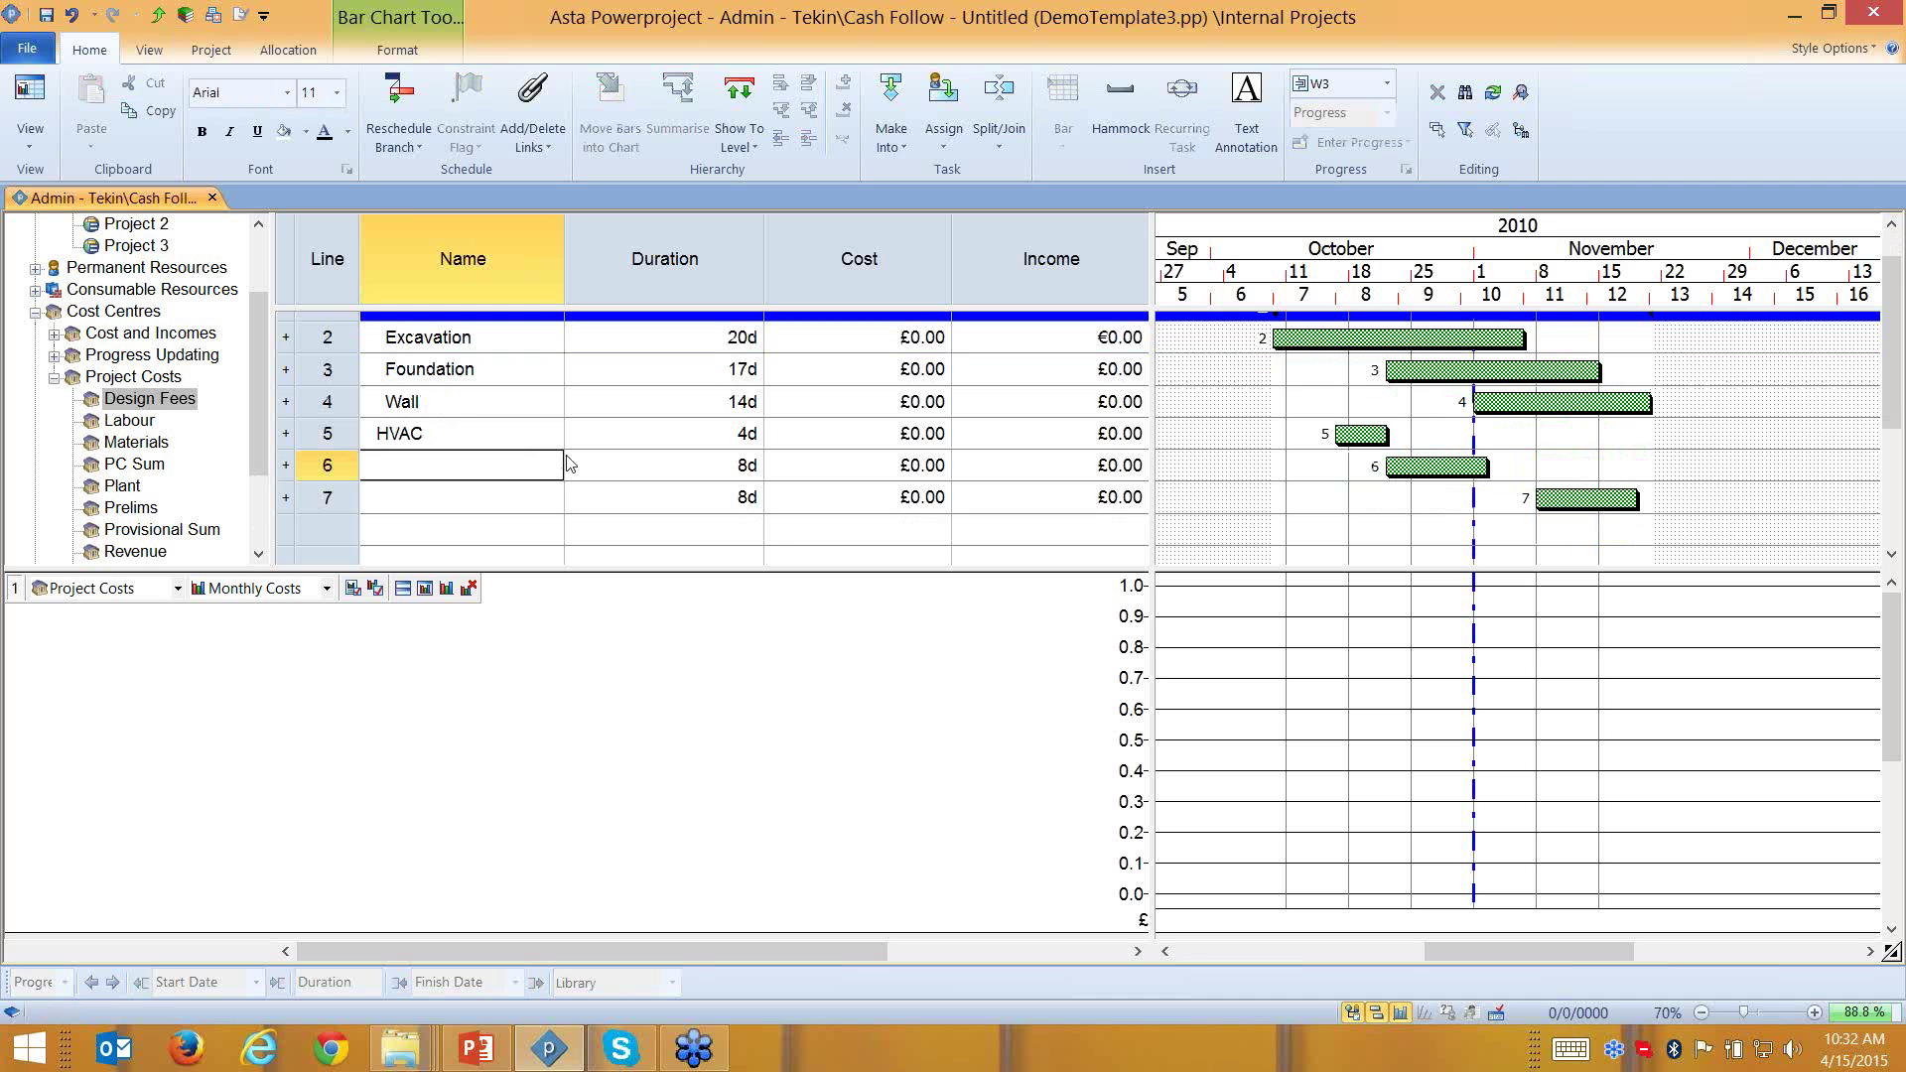
{"action": "type", "text": "AC"}
{"action": "key", "text": "Return"}
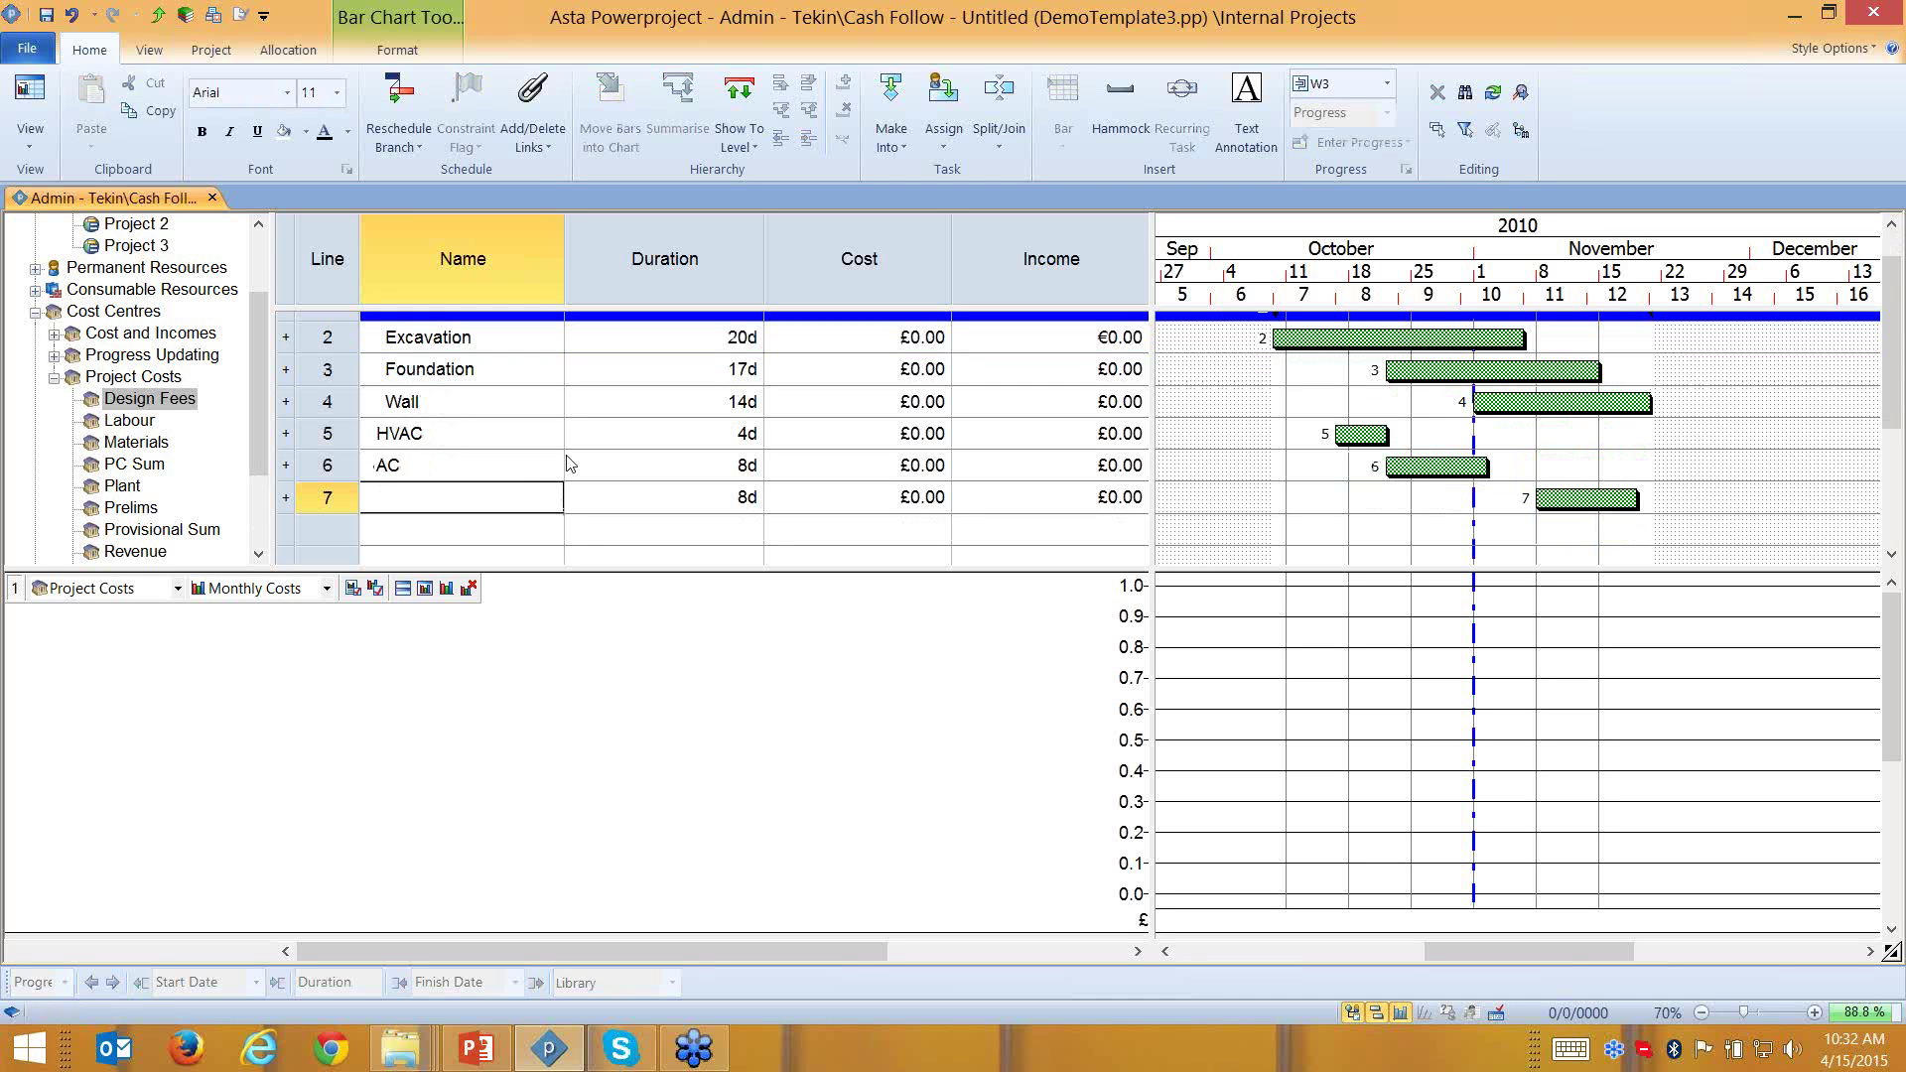
{"action": "type", "text": "Pipe"}
Summarise the HVAC, AC and Pipe tasks under a summary task named Mechanical Works
{"action": "left_click_drag", "start_coordinate": [323, 499], "coordinate": [328, 433]}
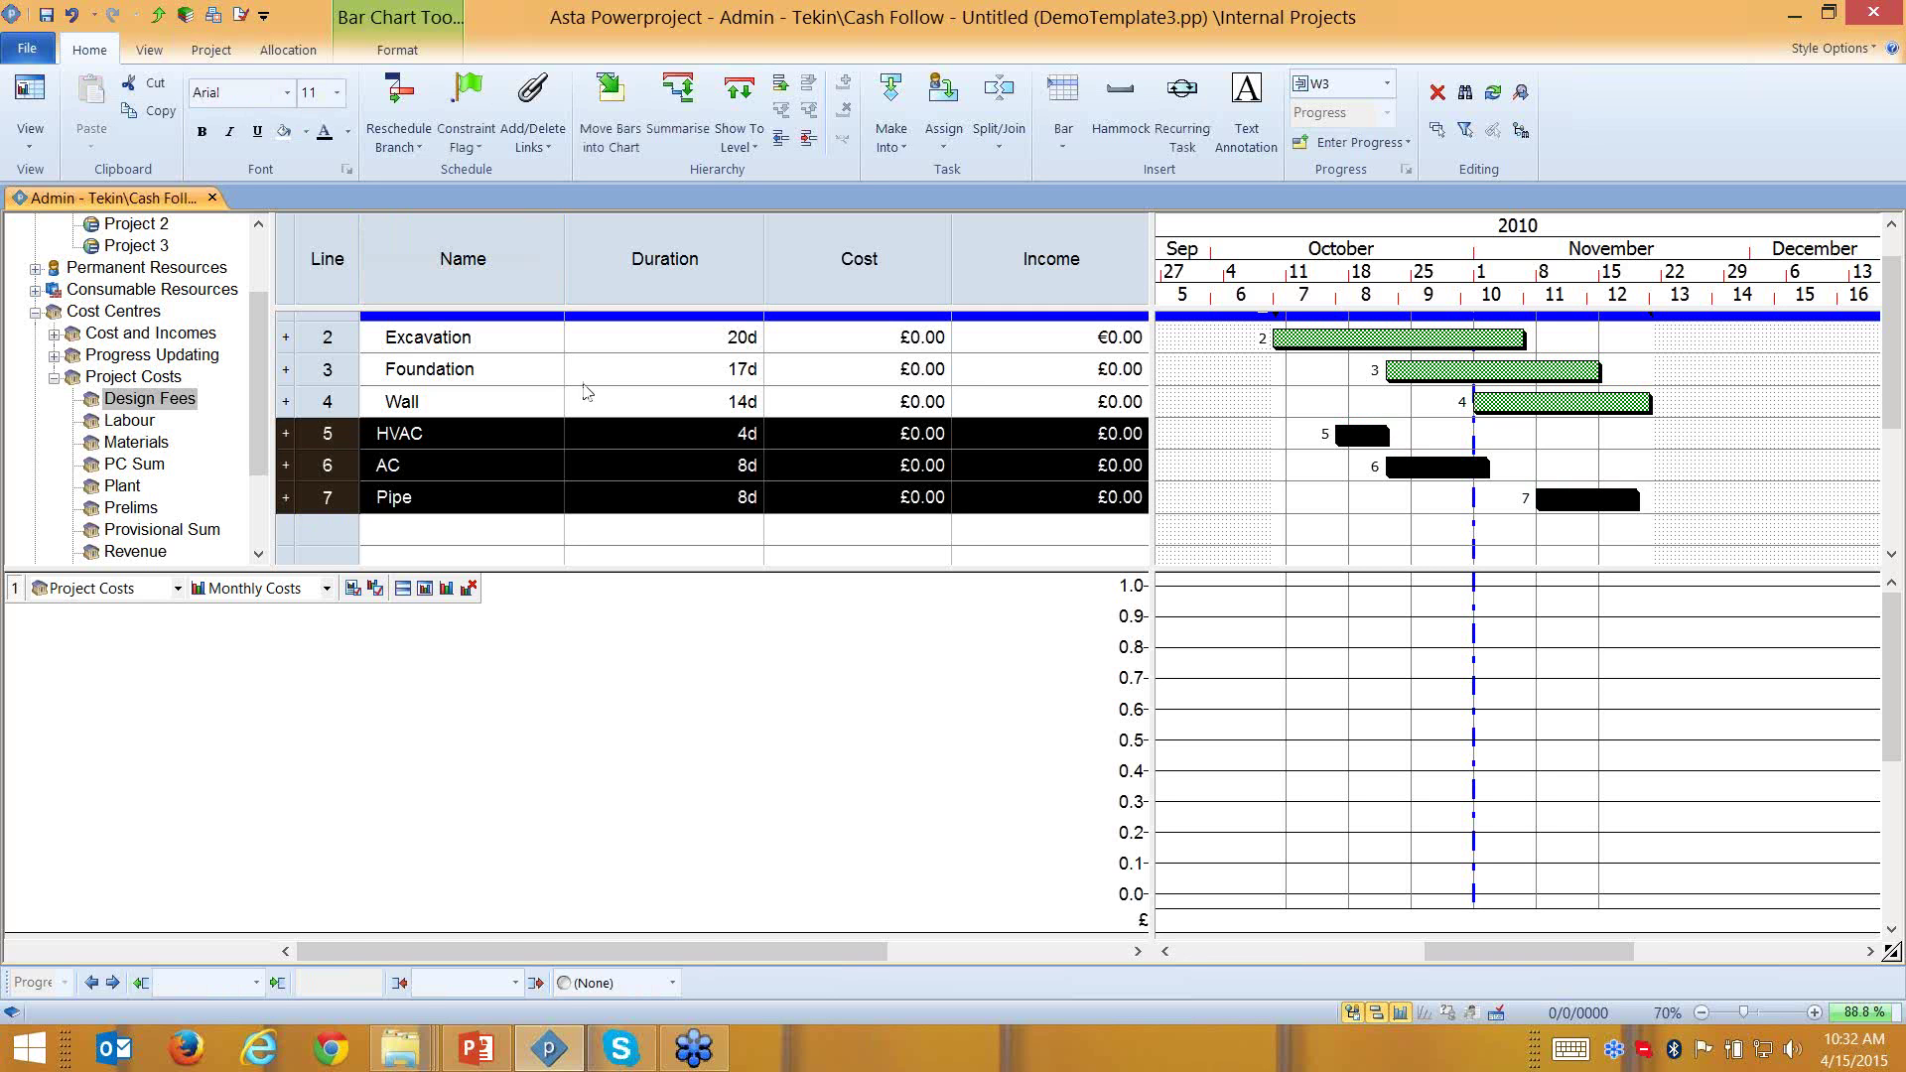
{"action": "left_click", "coordinate": [678, 99]}
{"action": "left_click", "coordinate": [484, 435]}
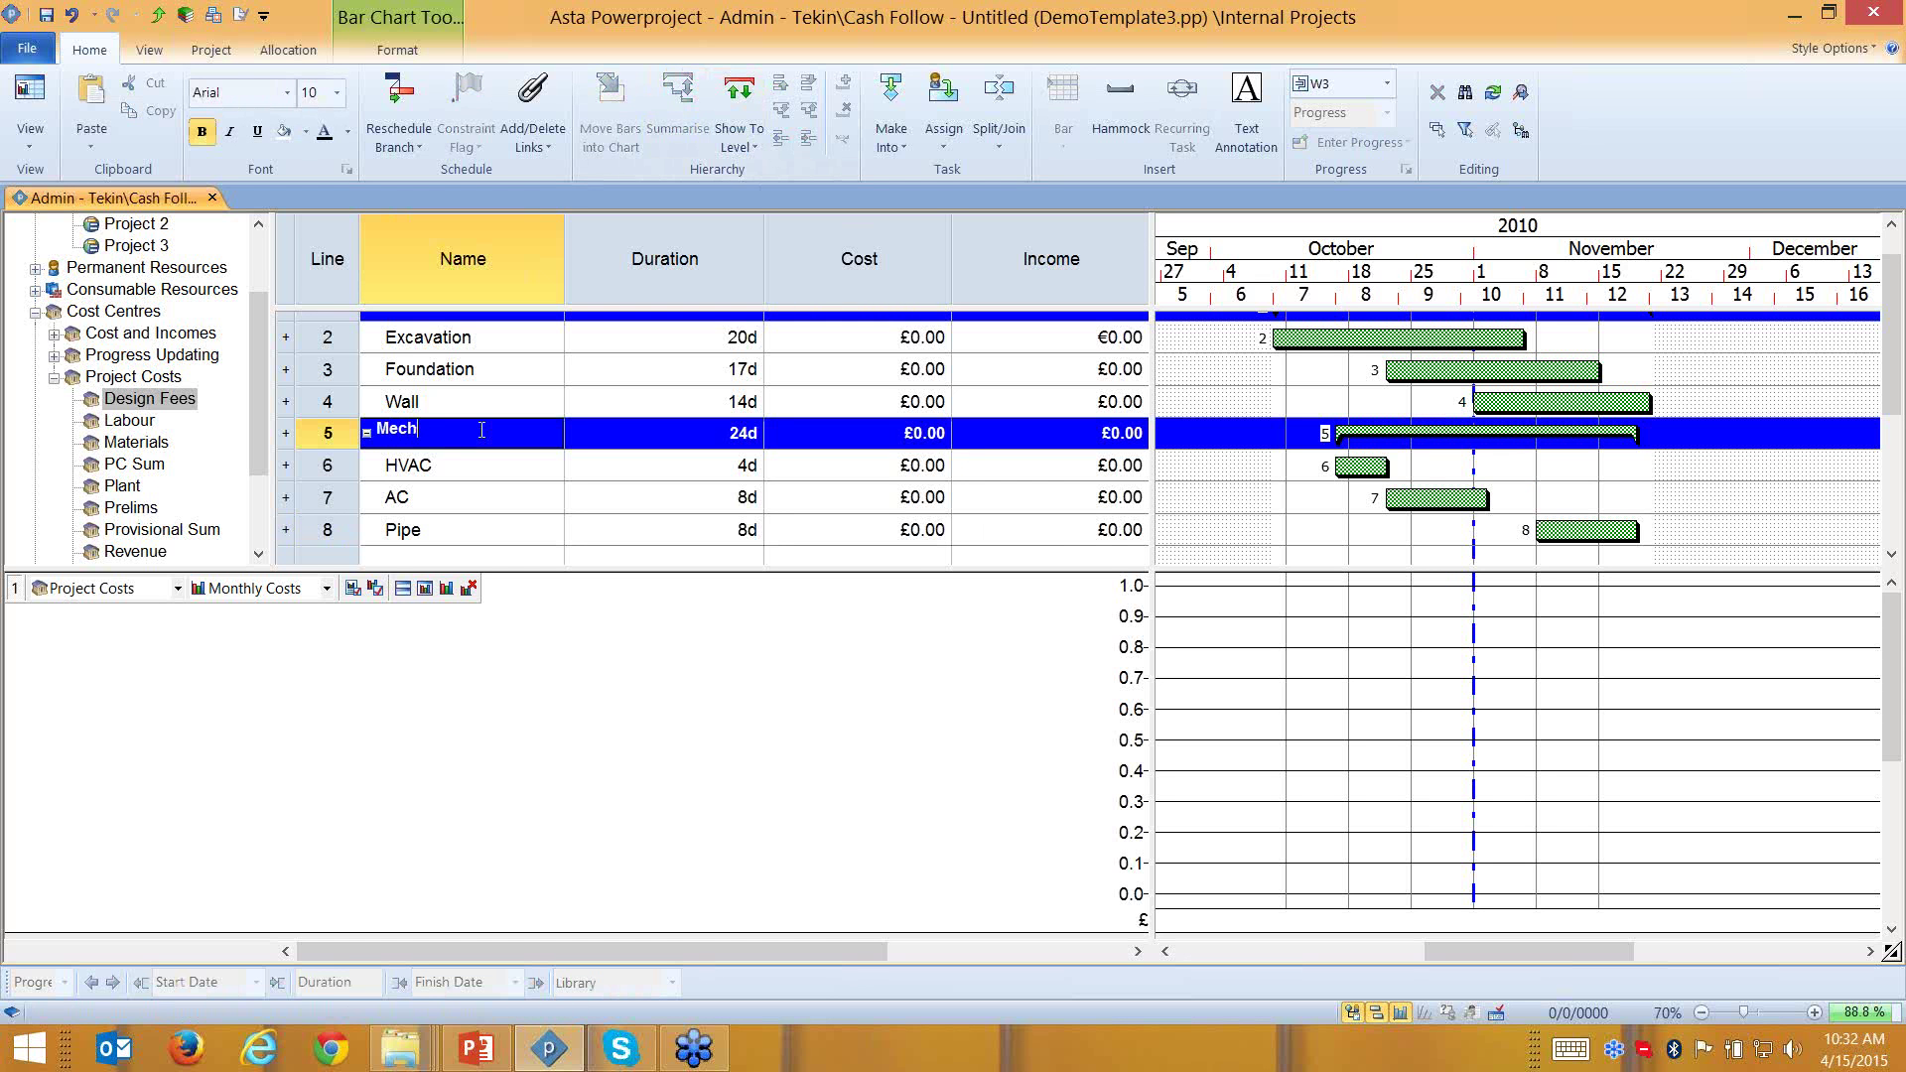
{"action": "type", "text": "Mechanical Works"}
{"action": "key", "text": "Return"}
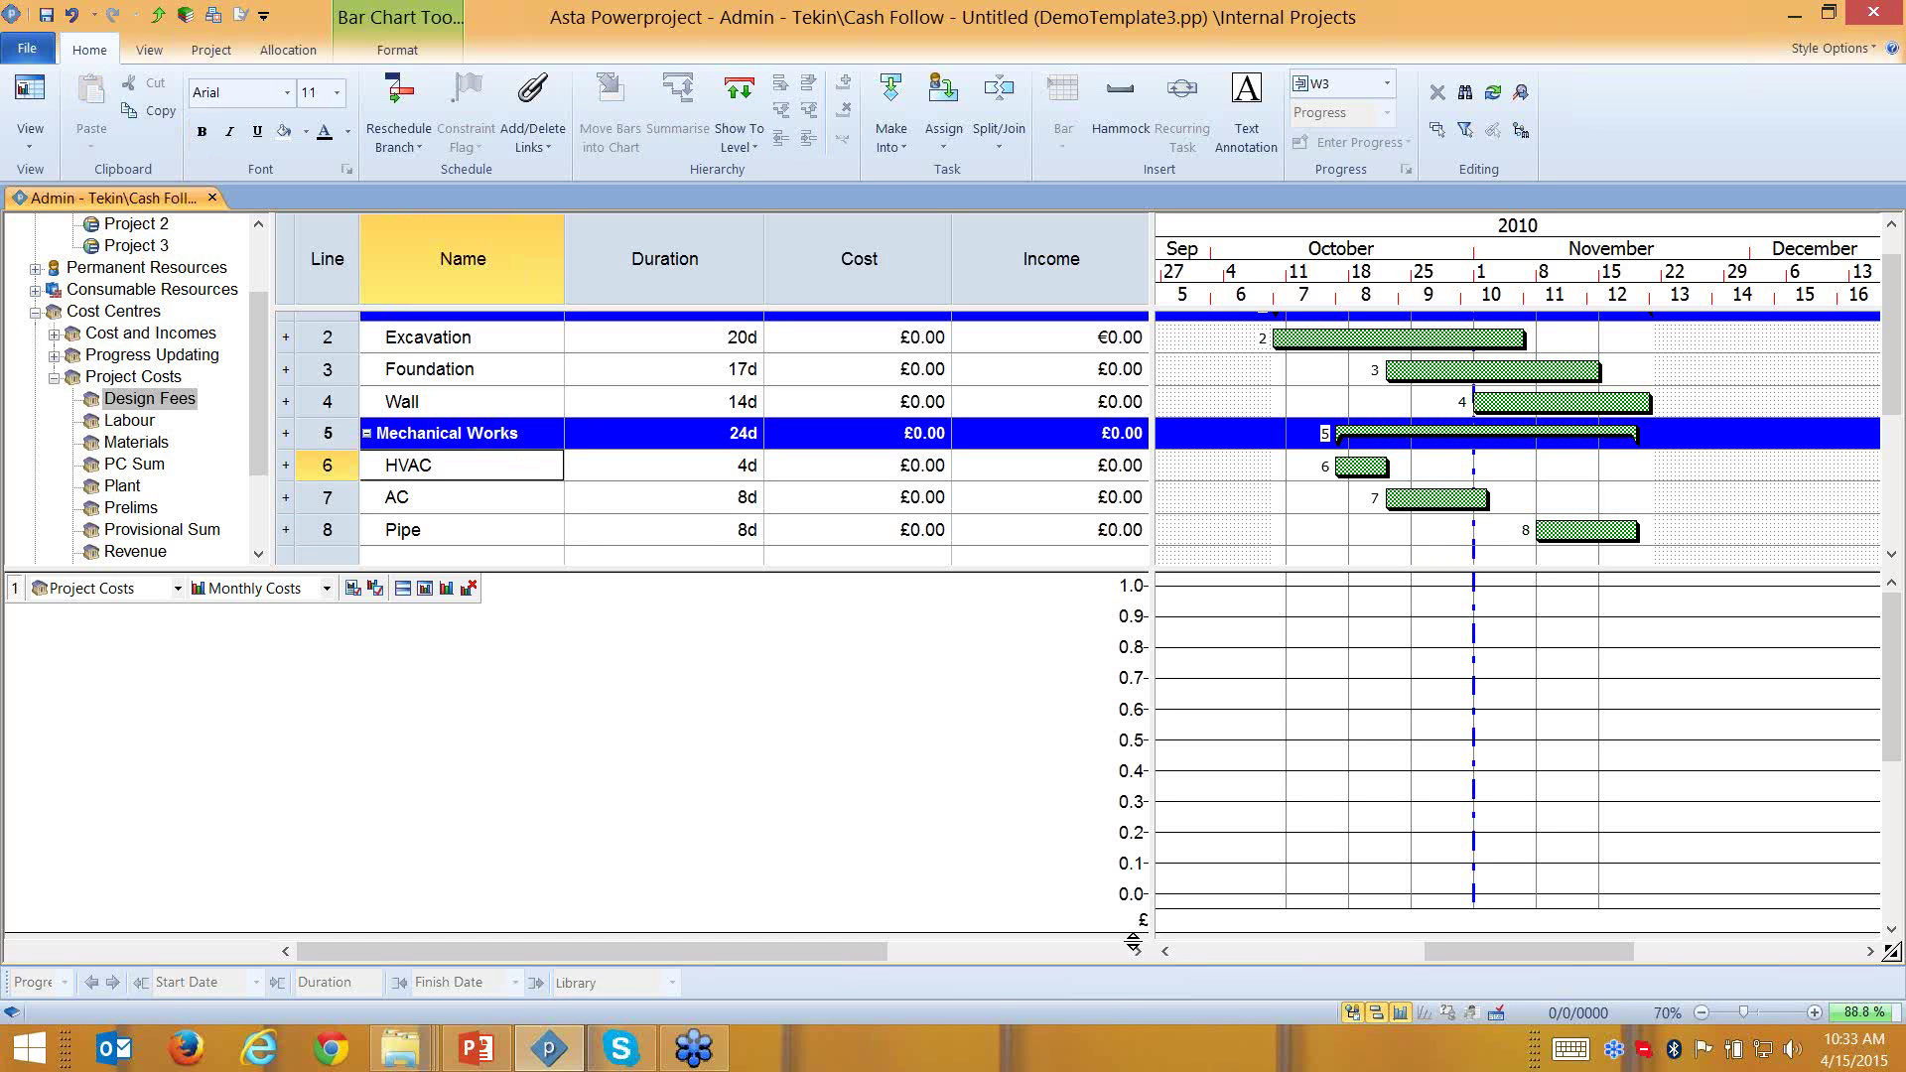
Hide the cost histogram and summarise all the lines under a top-level summary task named Project
{"action": "left_click", "coordinate": [1406, 1015]}
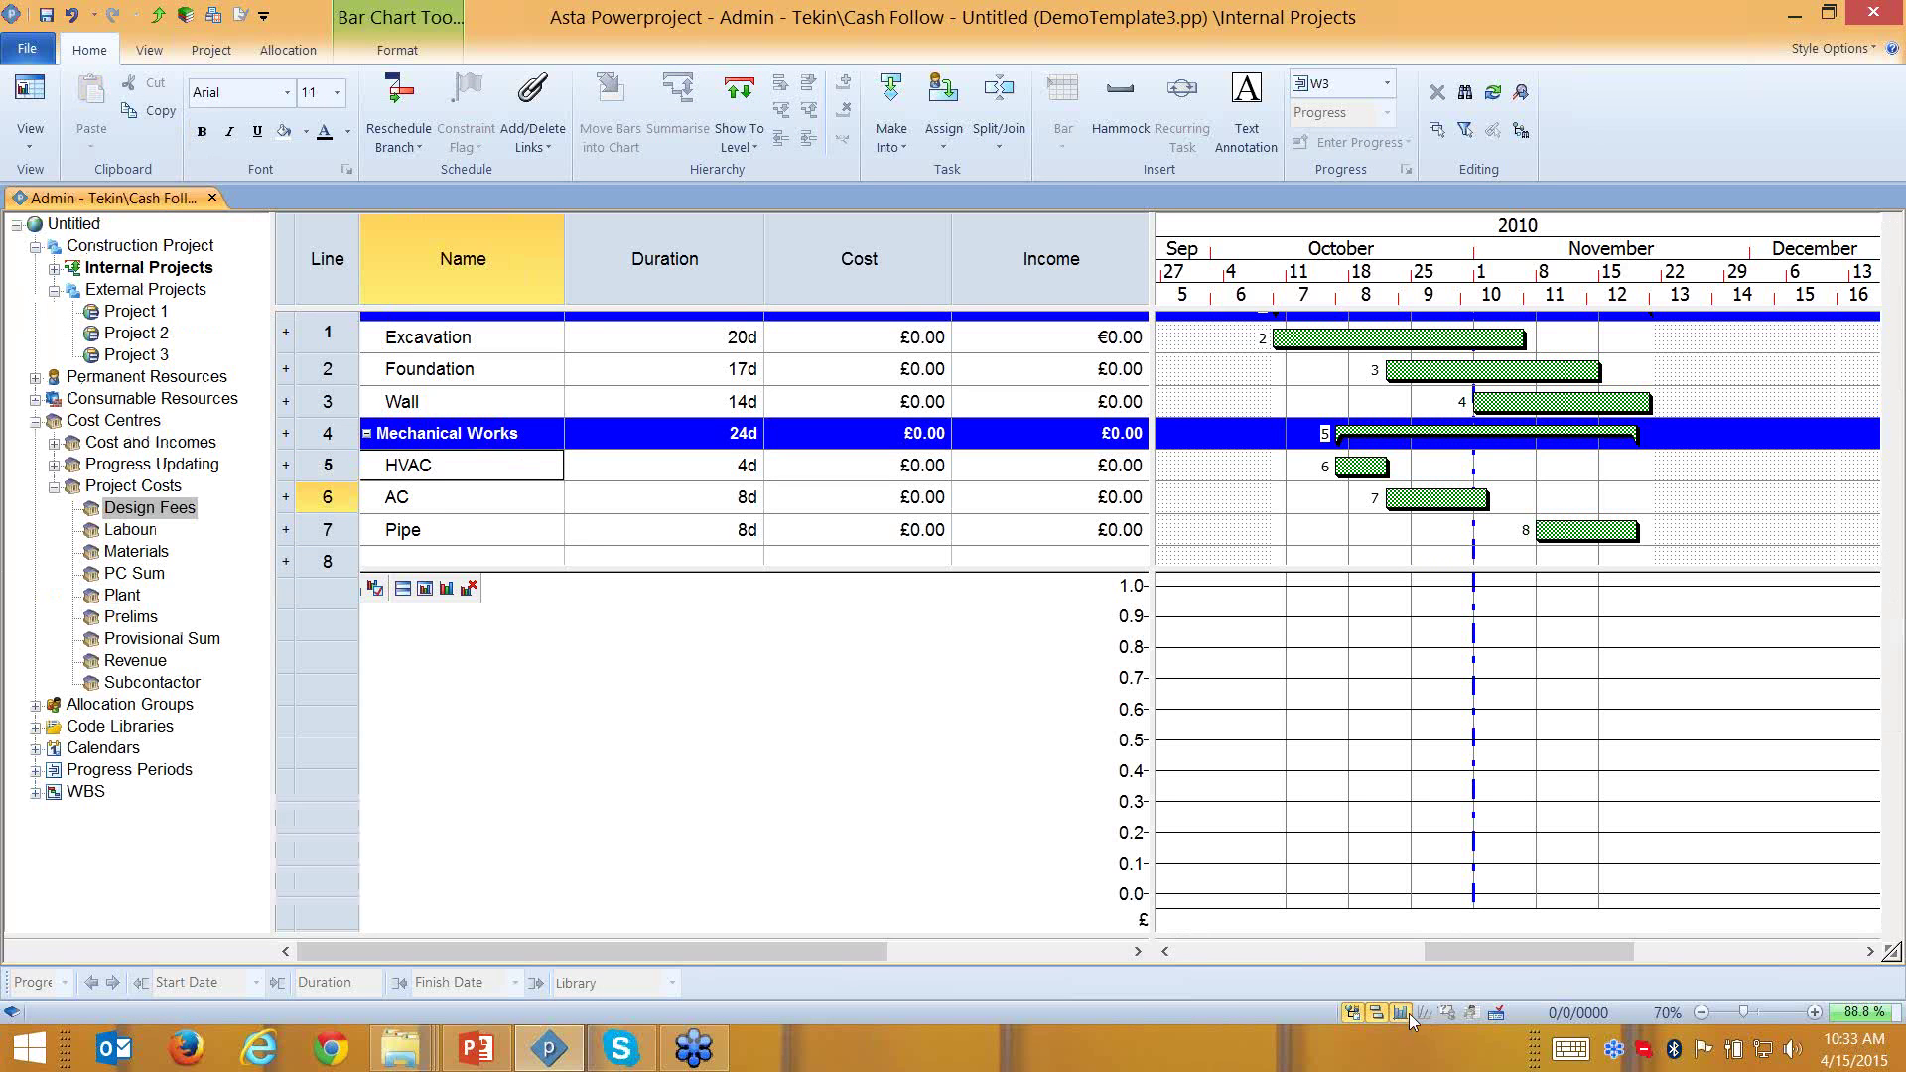
{"action": "left_click_drag", "start_coordinate": [337, 563], "coordinate": [668, 211]}
{"action": "left_click", "coordinate": [692, 132]}
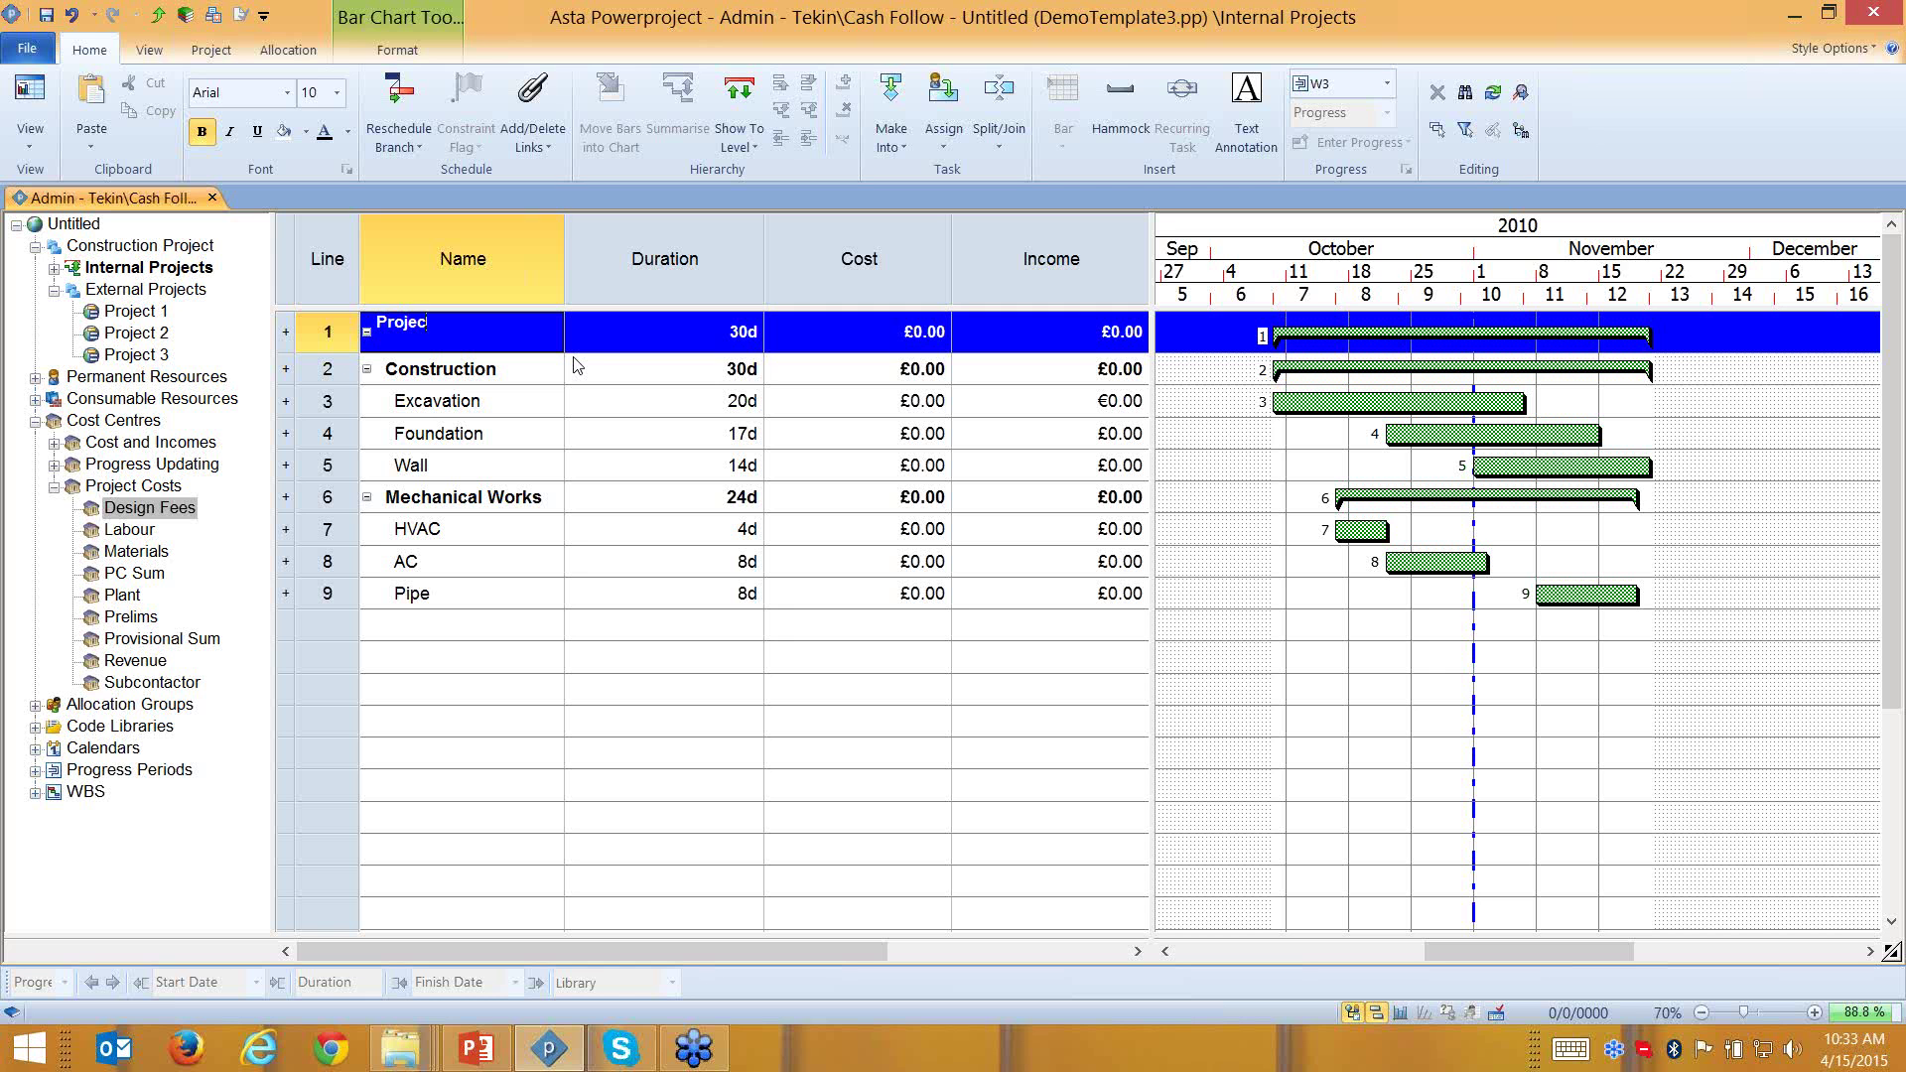
{"action": "key", "text": "Return"}
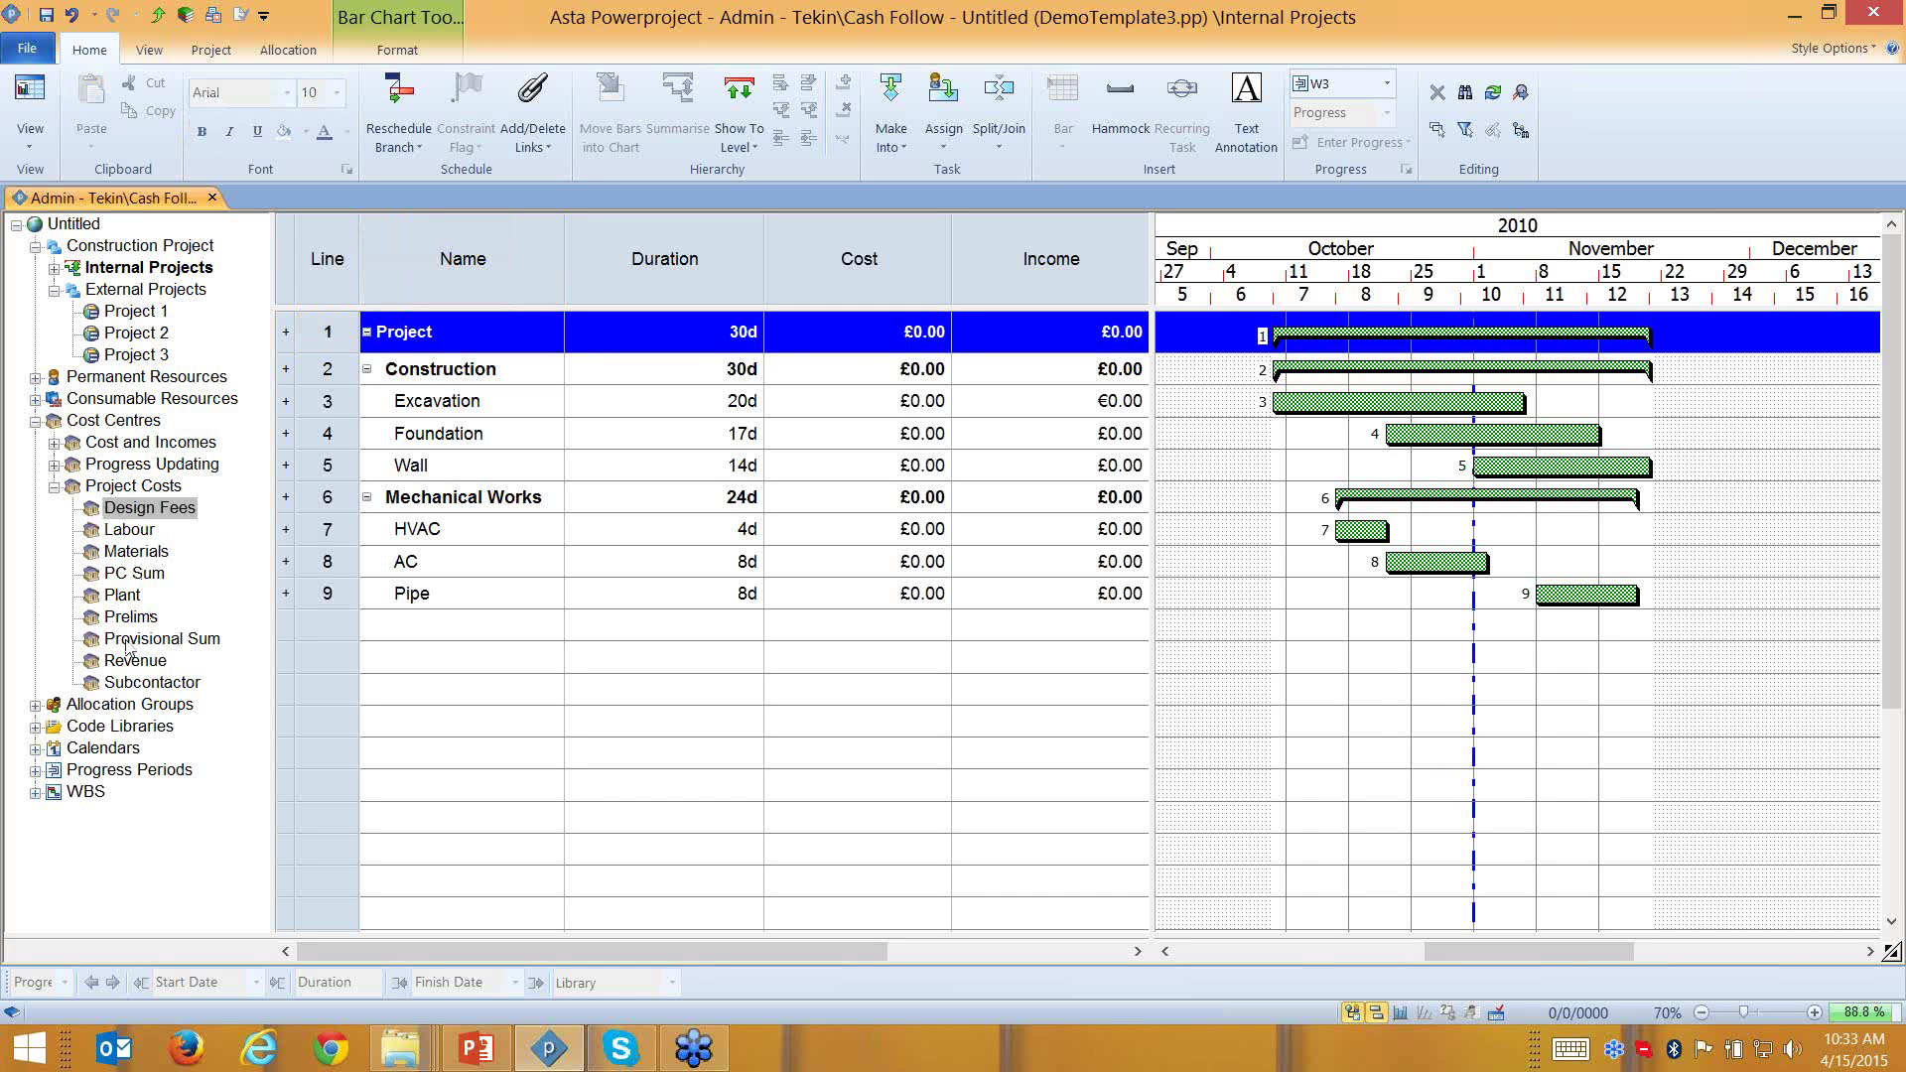
Allocate Revenue and Labour to the Project summary, and Design Fees to both the Construction and Mechanical Works summaries
{"action": "left_click_drag", "start_coordinate": [128, 663], "coordinate": [1341, 338]}
{"action": "left_click", "coordinate": [1098, 286]}
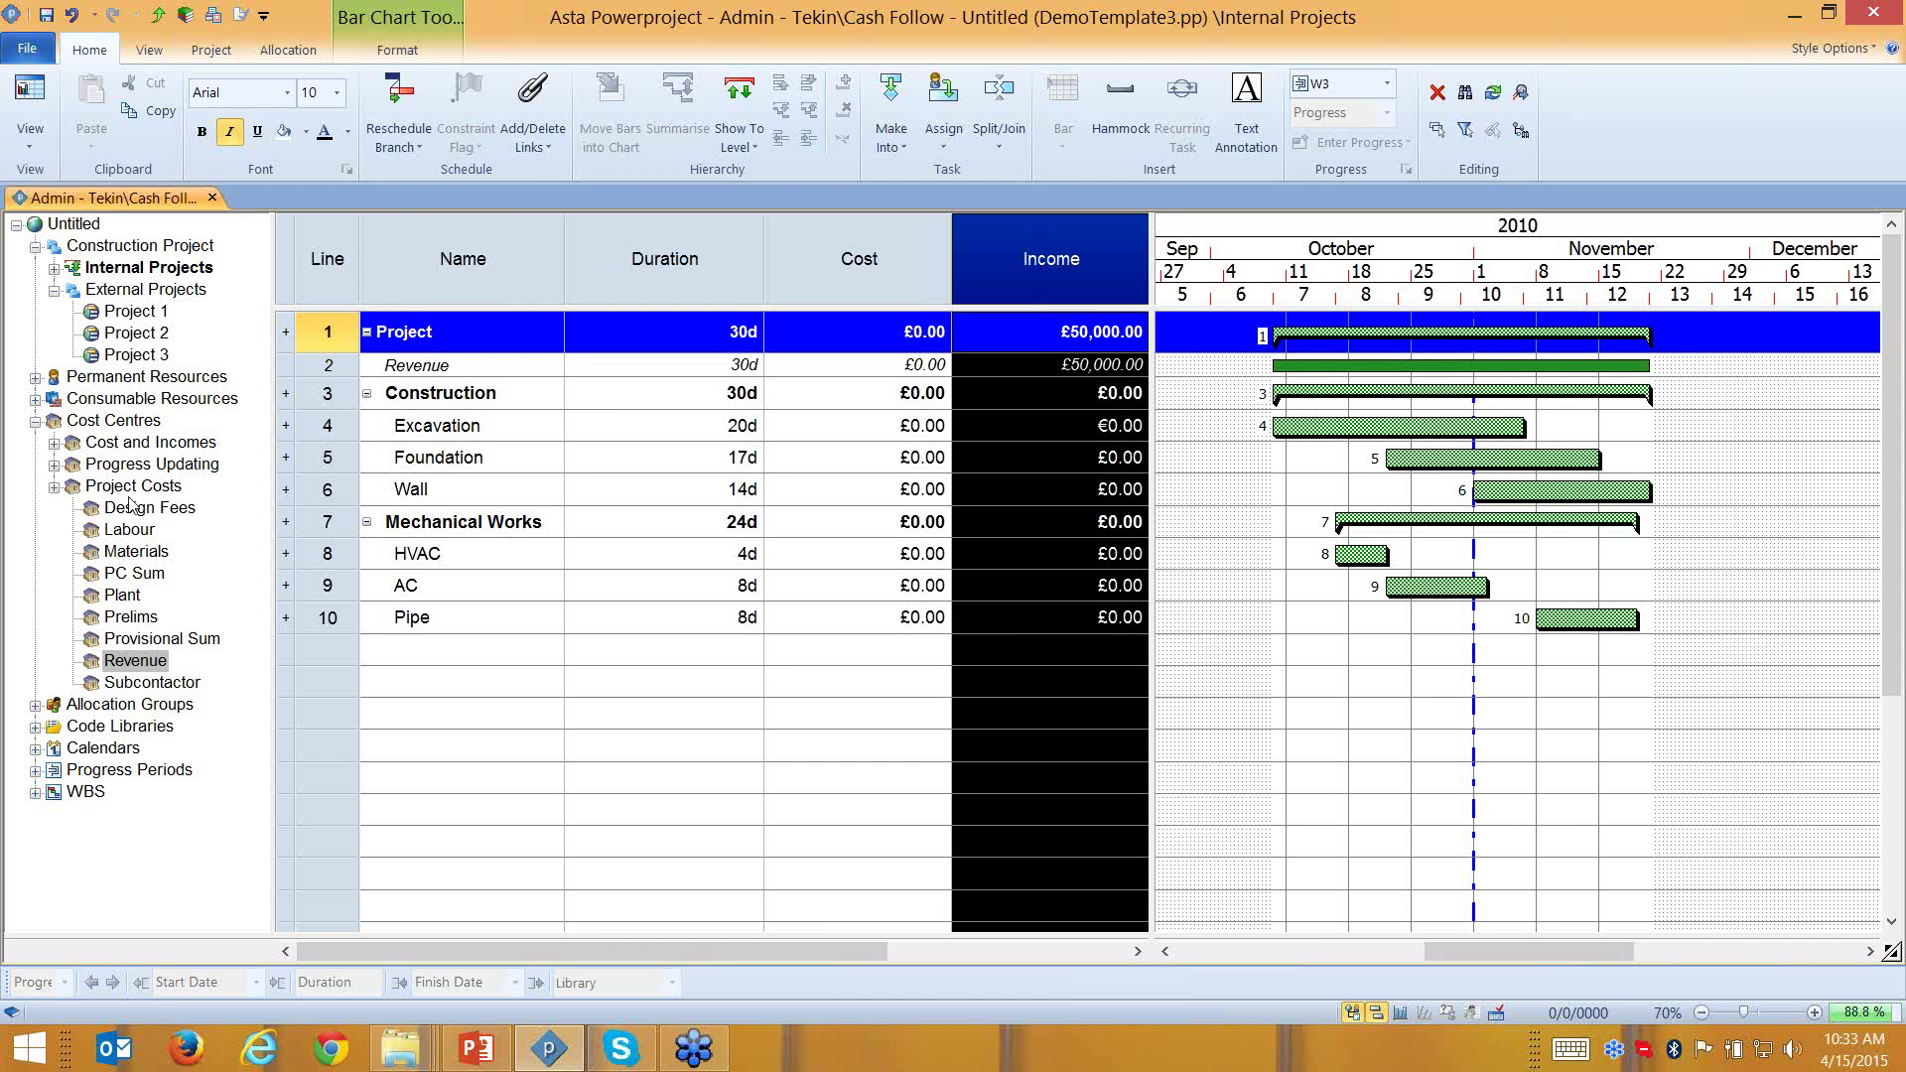
{"action": "left_click_drag", "start_coordinate": [151, 511], "coordinate": [1309, 395]}
{"action": "left_click_drag", "start_coordinate": [151, 508], "coordinate": [1425, 561]}
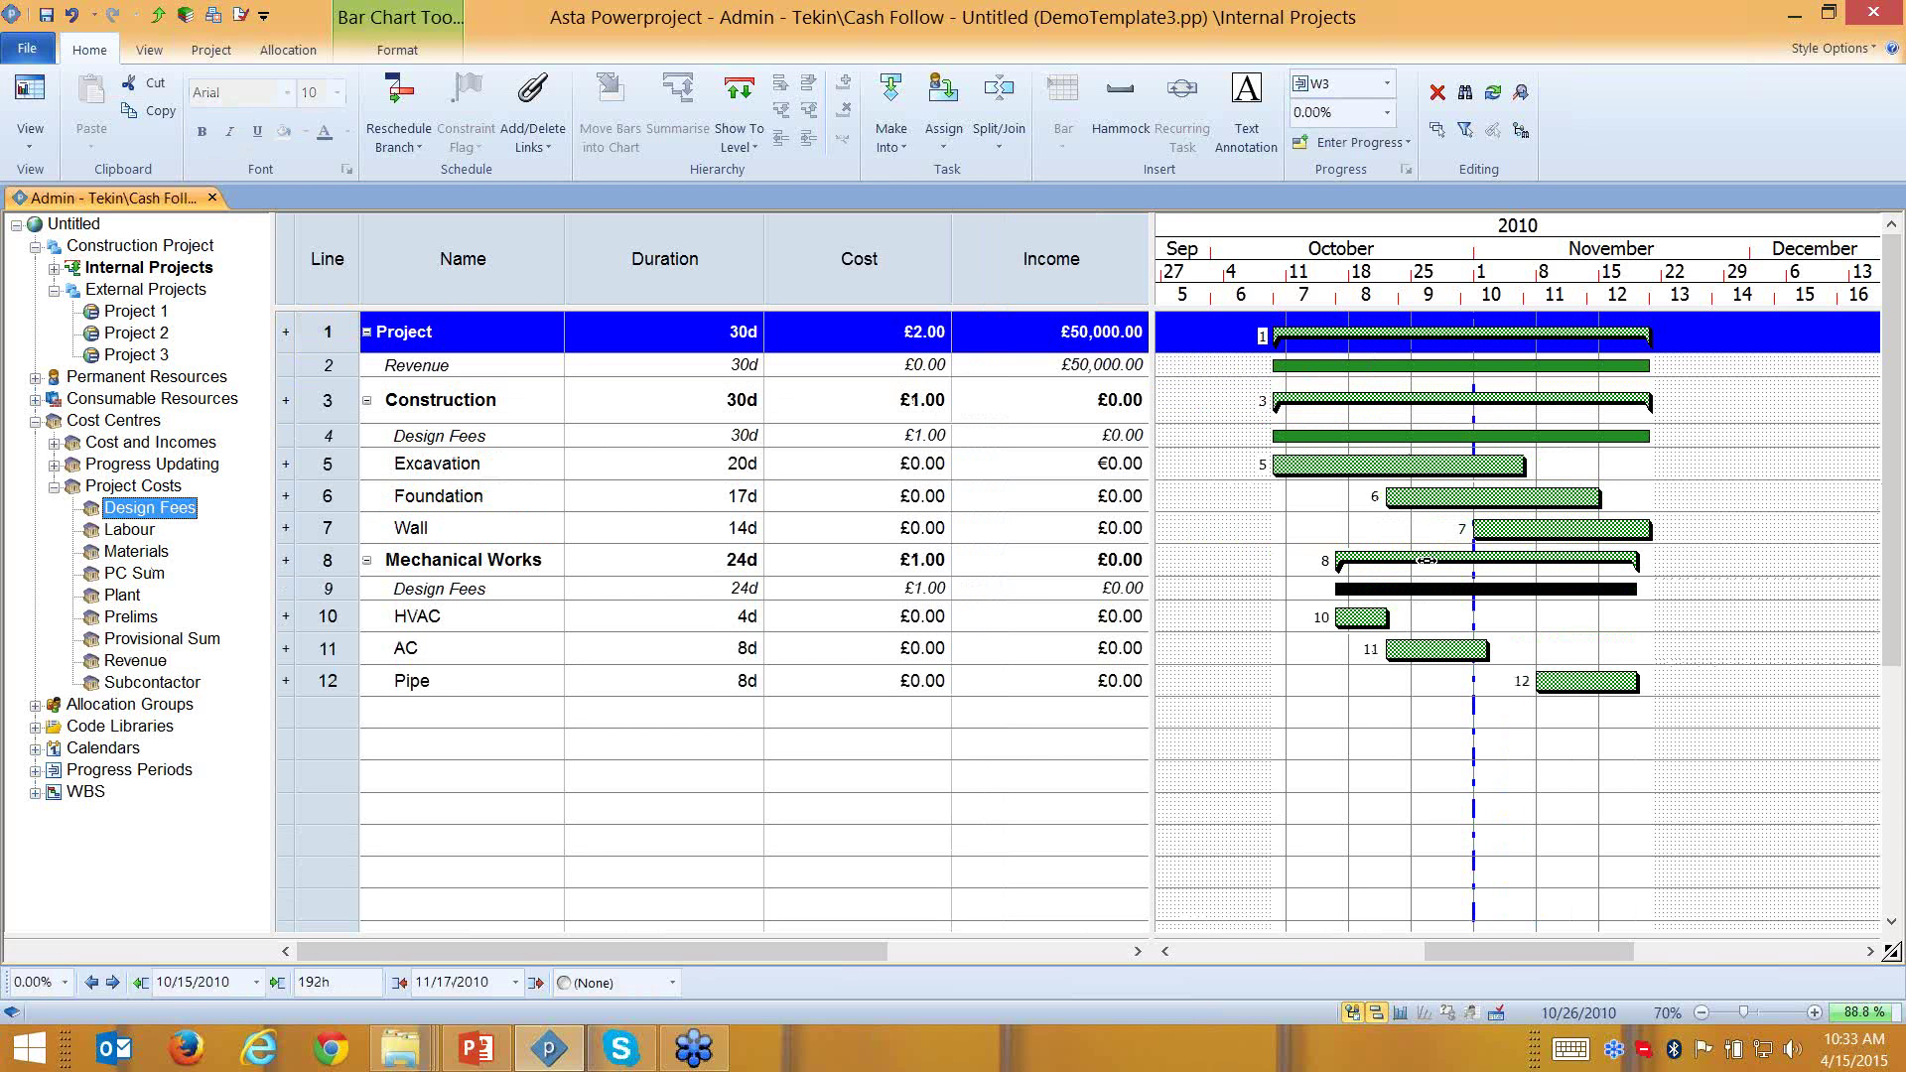
{"action": "left_click_drag", "start_coordinate": [145, 534], "coordinate": [1371, 342]}
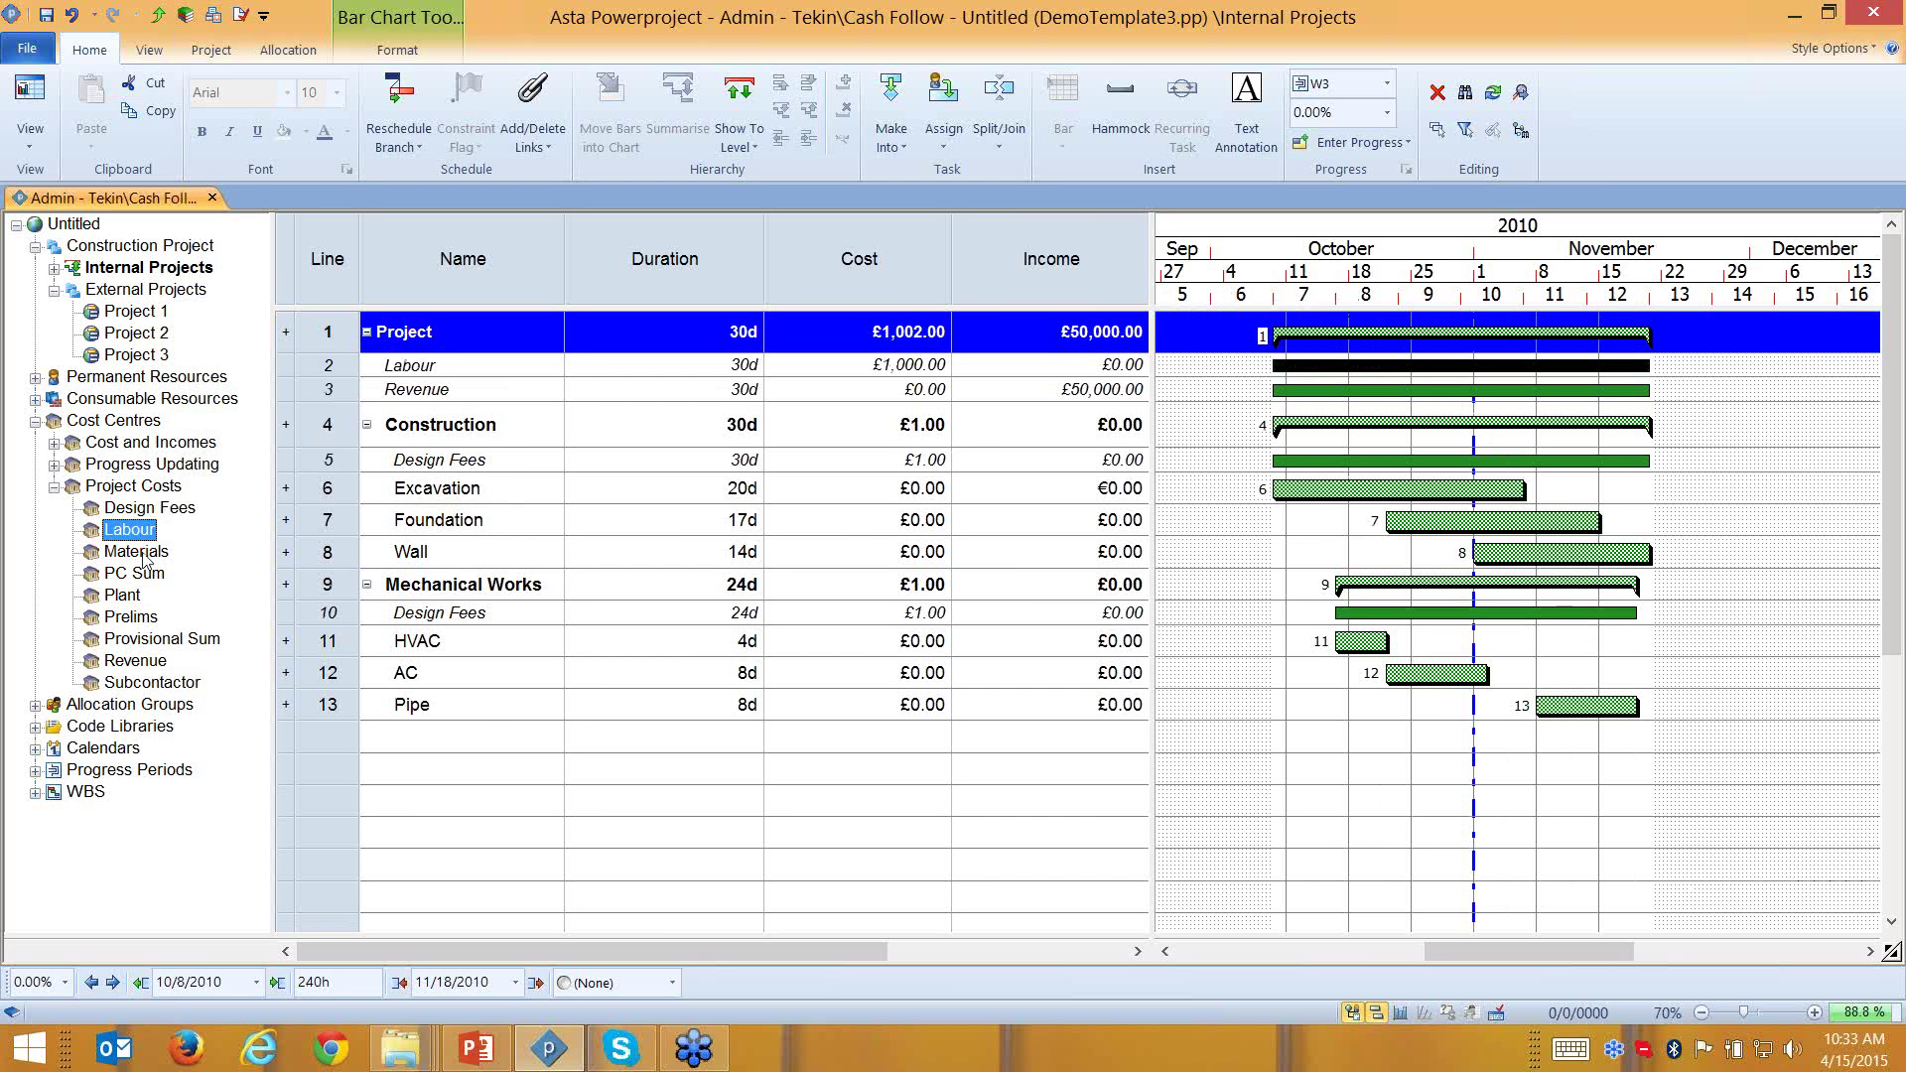
Allocate the Materials cost centre to the Excavation, Foundation and Wall tasks
{"action": "left_click_drag", "start_coordinate": [144, 558], "coordinate": [1405, 541]}
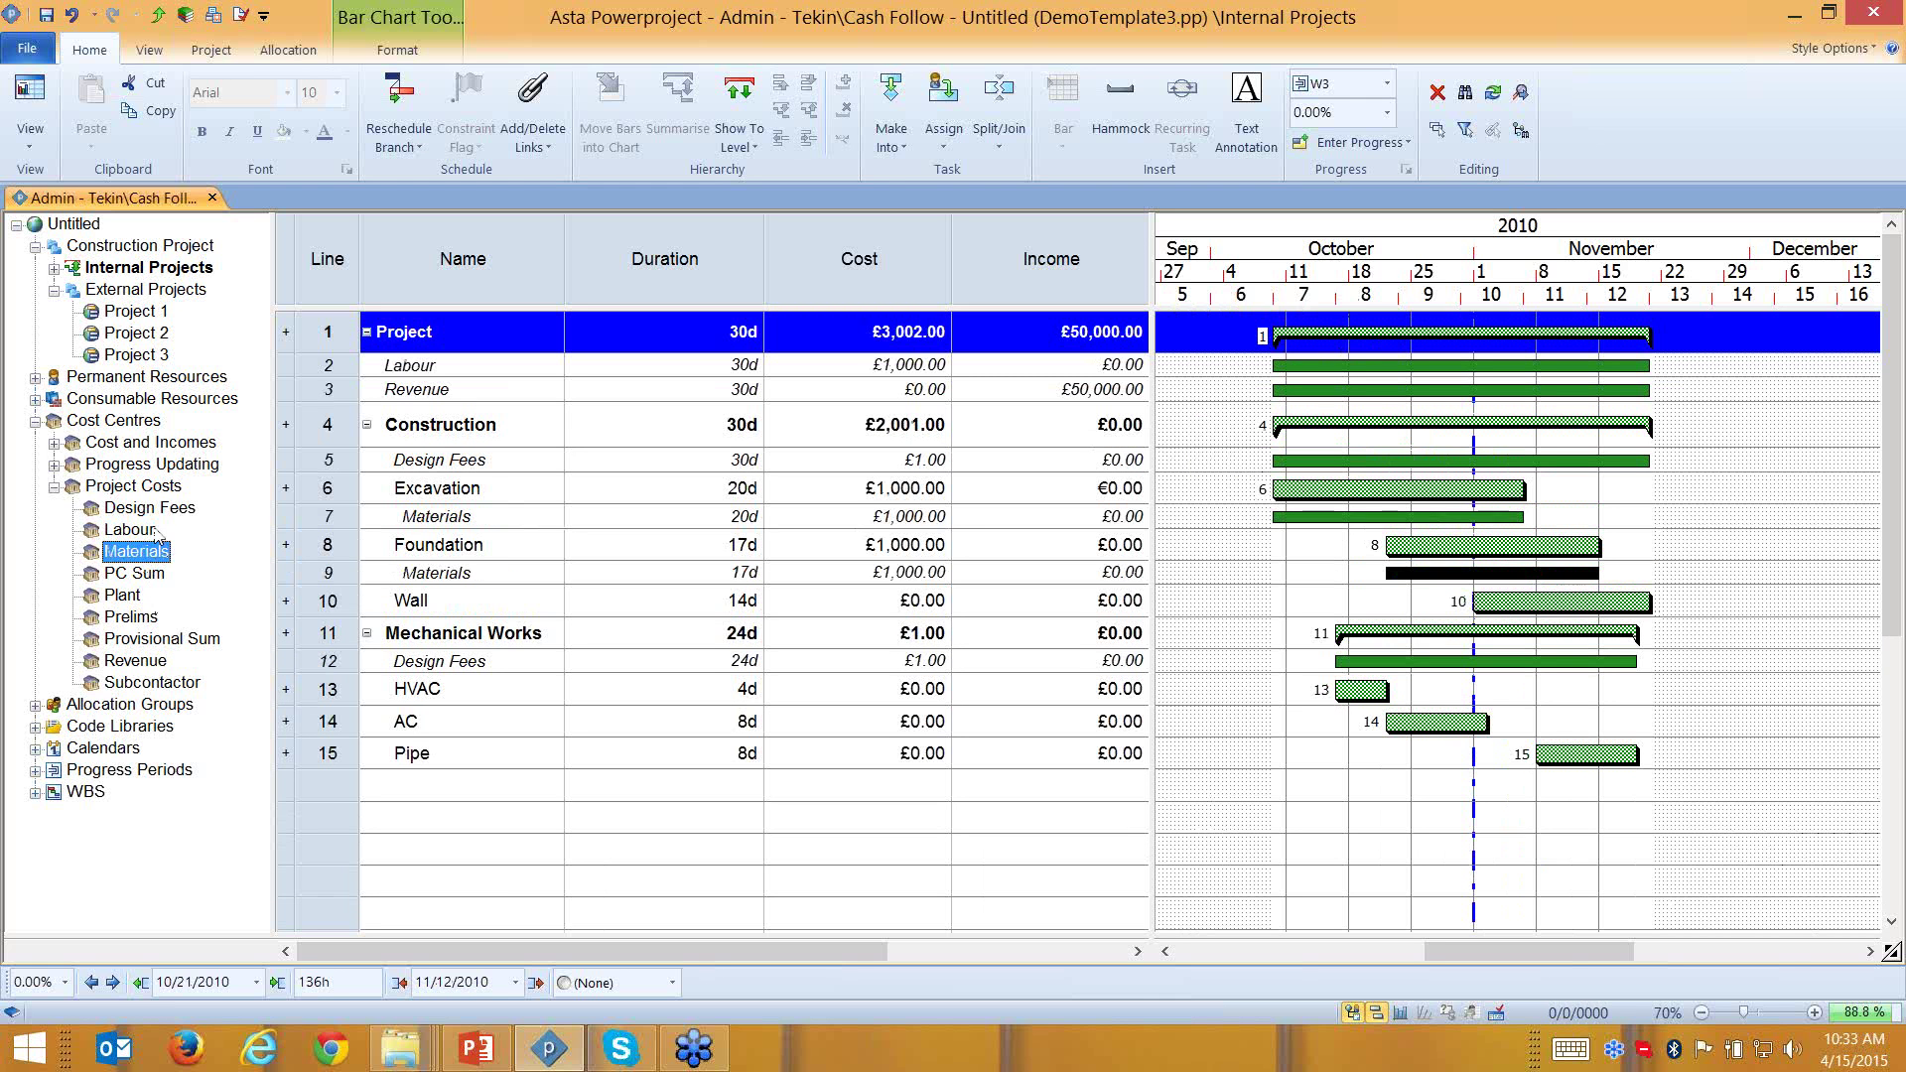
{"action": "left_click_drag", "start_coordinate": [154, 557], "coordinate": [1546, 609]}
{"action": "left_click_drag", "start_coordinate": [1540, 602], "coordinate": [1540, 602]}
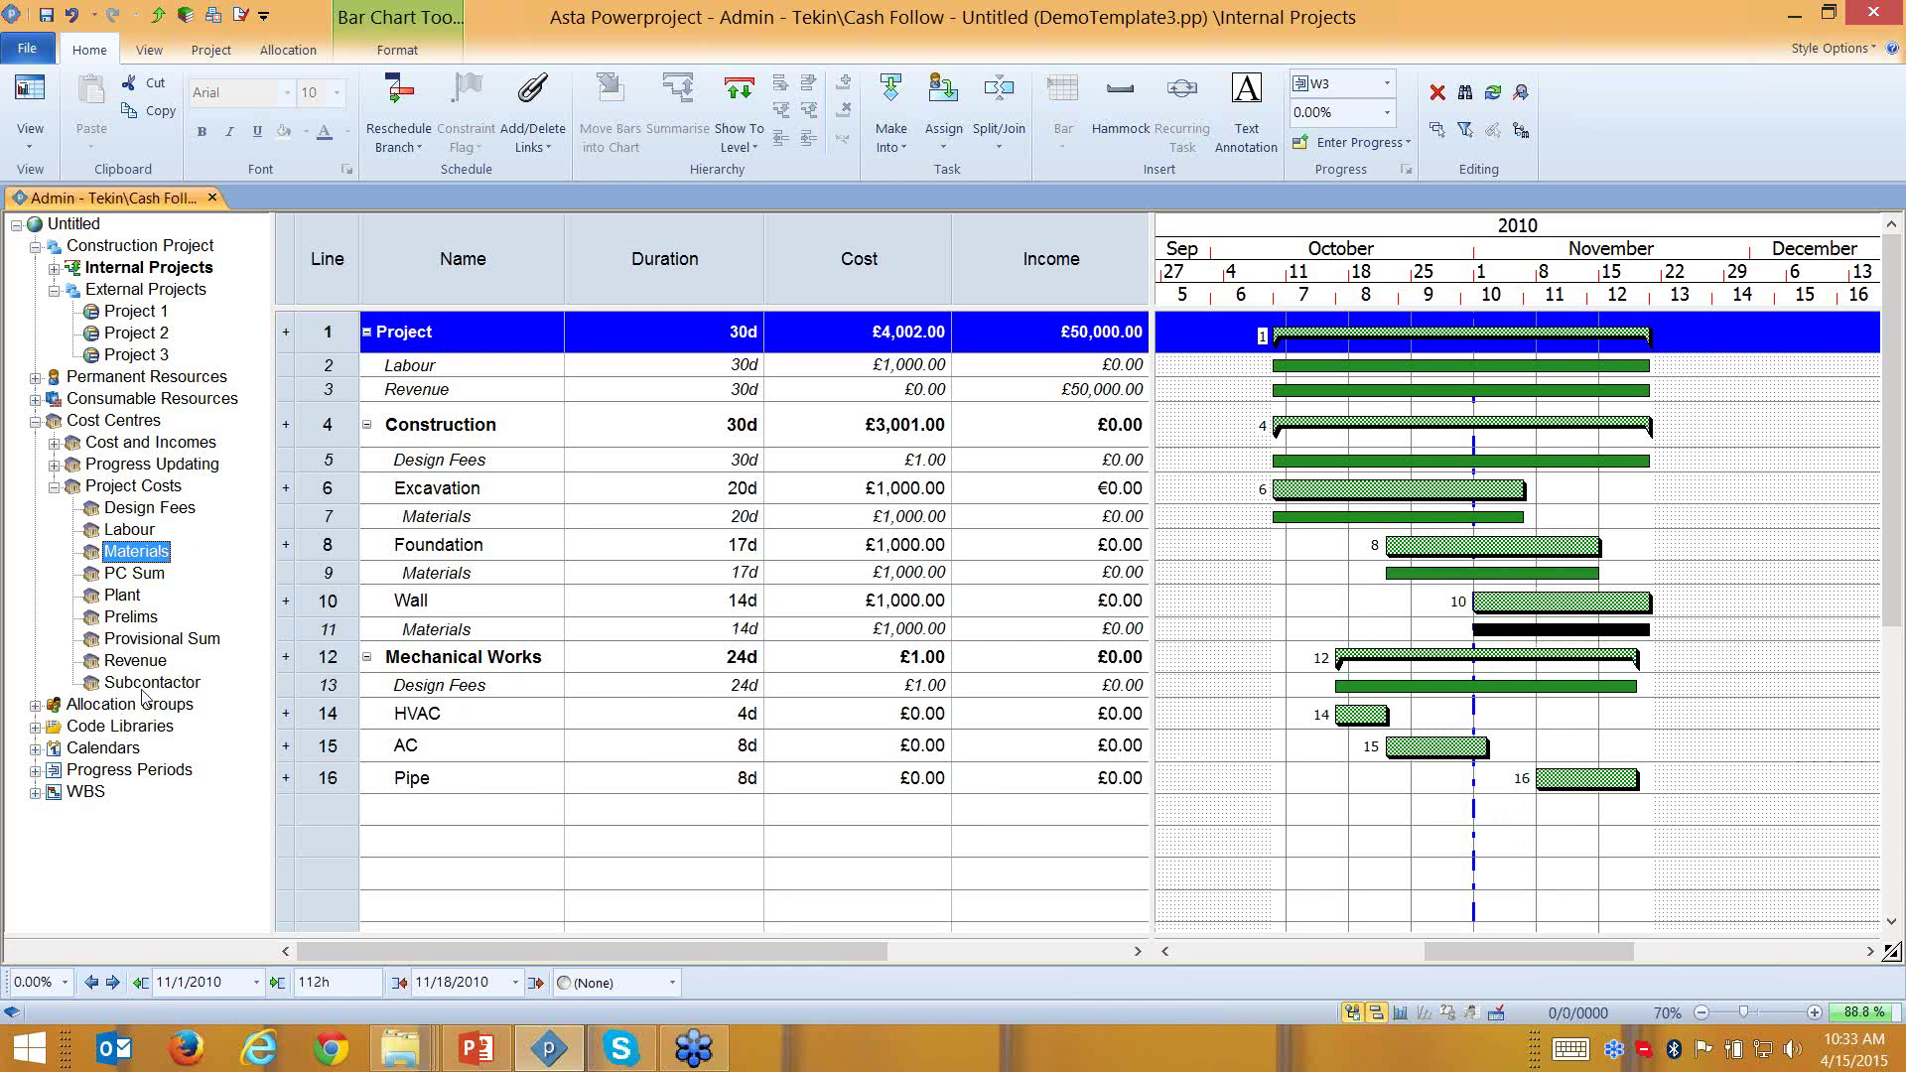
Allocate the Subcontactor cost centre to the HVAC, AC and Pipe tasks, and Provisional Sum to the Project summary
{"action": "left_click_drag", "start_coordinate": [149, 685], "coordinate": [1370, 723]}
{"action": "left_click_drag", "start_coordinate": [142, 692], "coordinate": [1434, 780]}
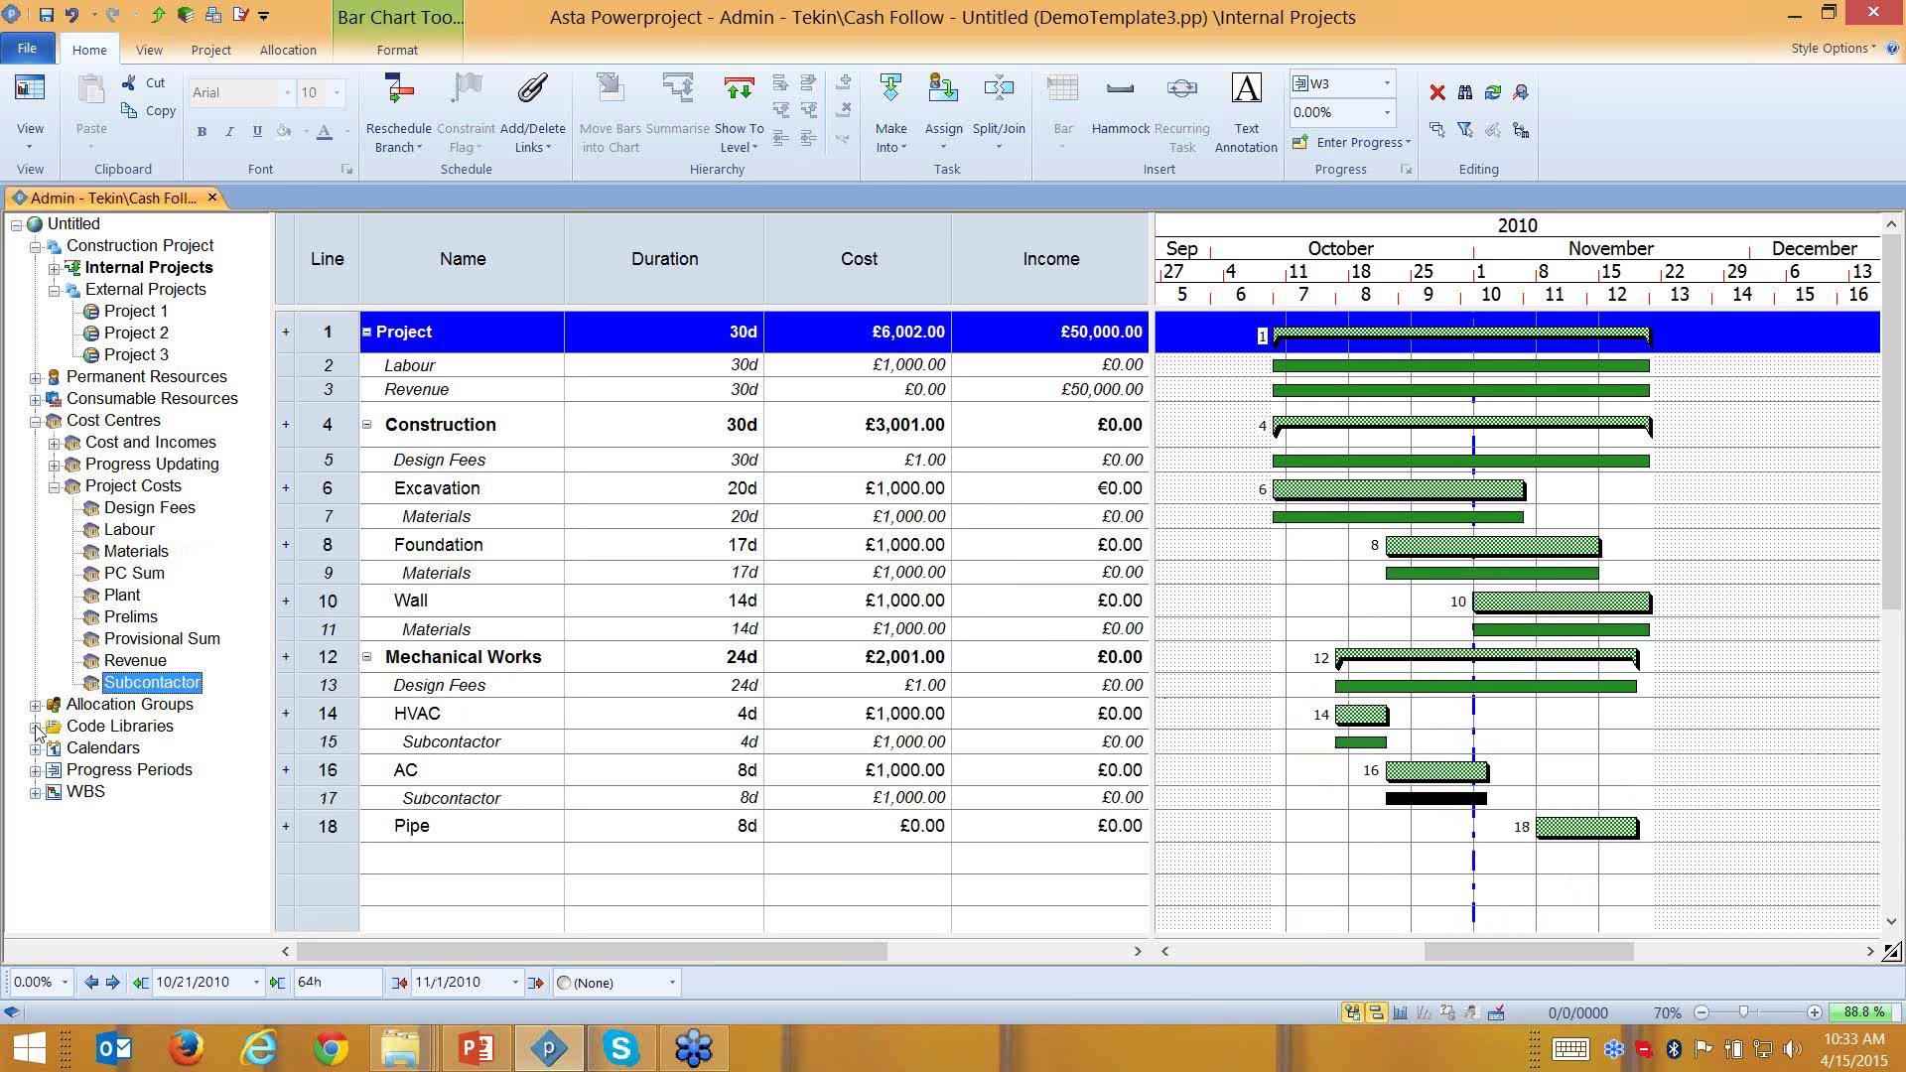
{"action": "left_click_drag", "start_coordinate": [142, 694], "coordinate": [1586, 829]}
{"action": "left_click_drag", "start_coordinate": [174, 643], "coordinate": [1293, 343]}
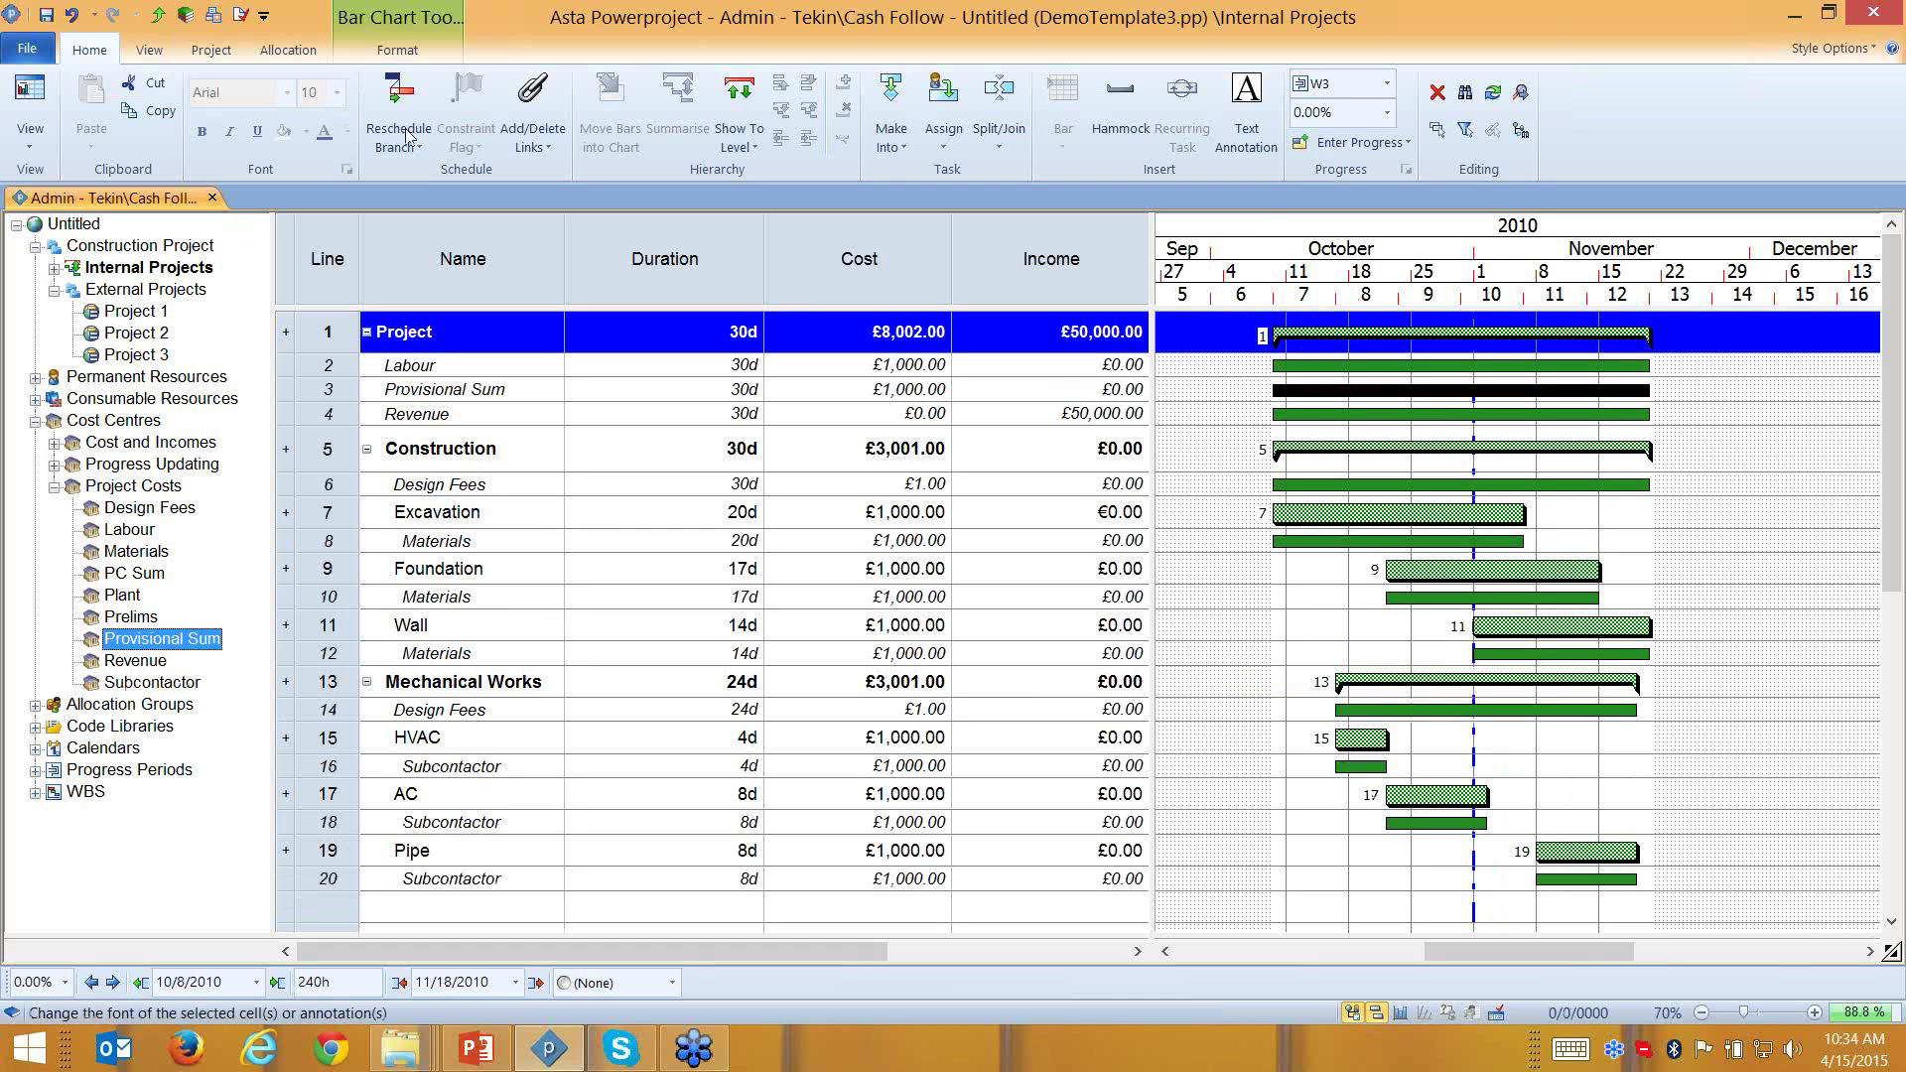
Turn off the display of cost allocations in the bar chart and turn it back on
{"action": "left_click", "coordinate": [405, 49]}
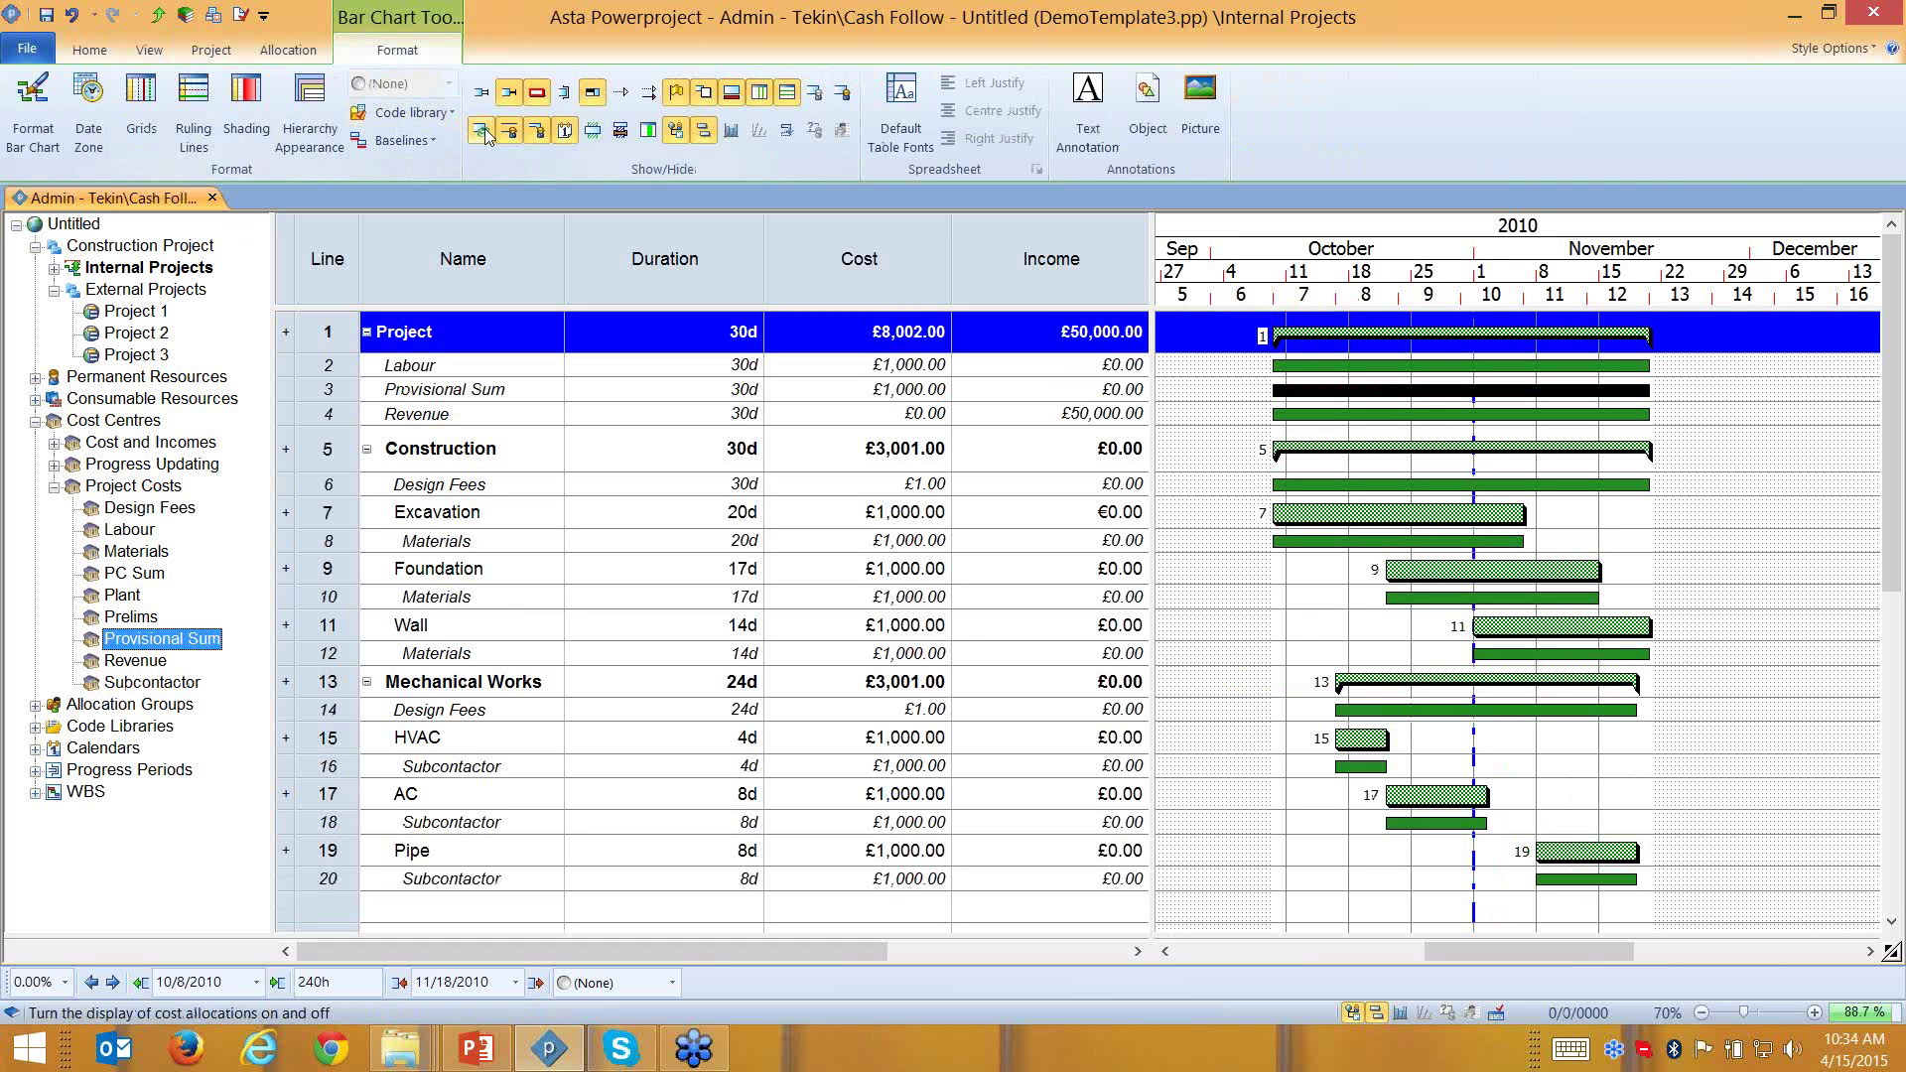
{"action": "left_click", "coordinate": [487, 134]}
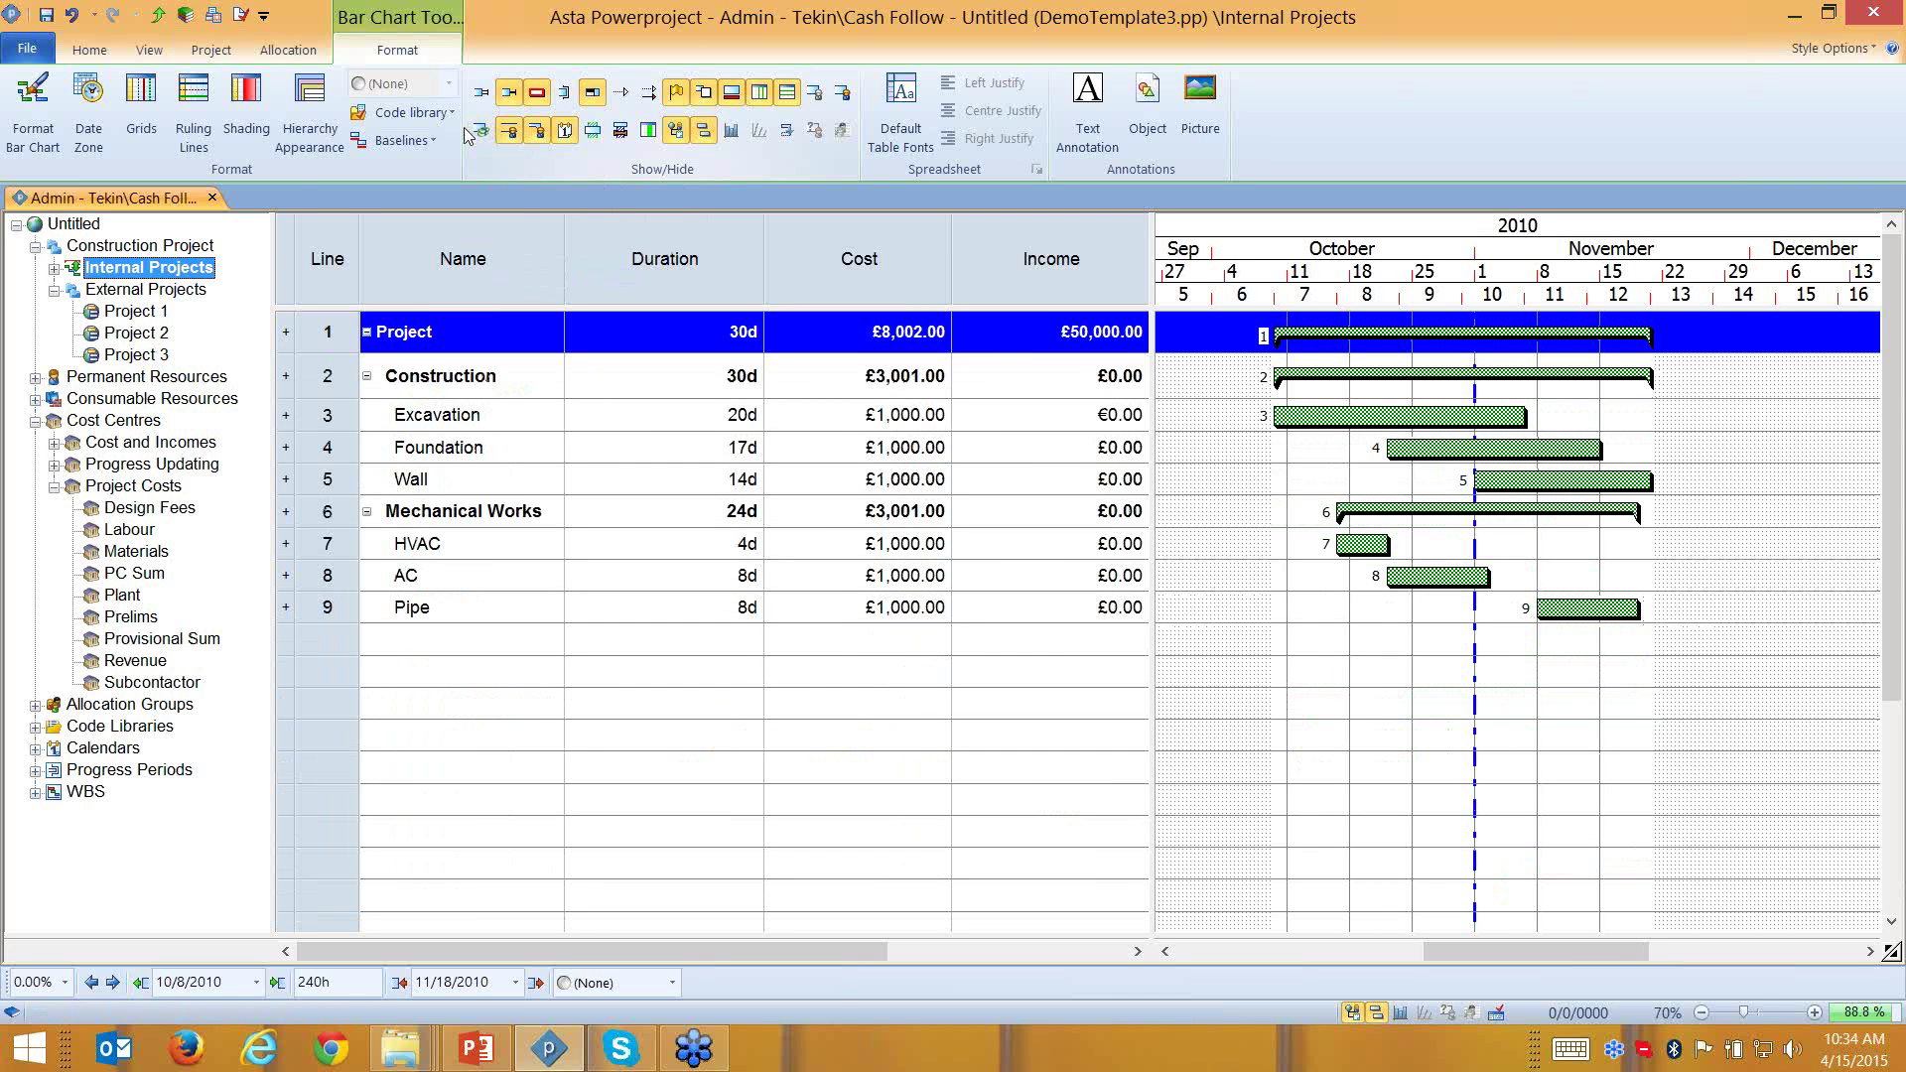
{"action": "left_click", "coordinate": [483, 133]}
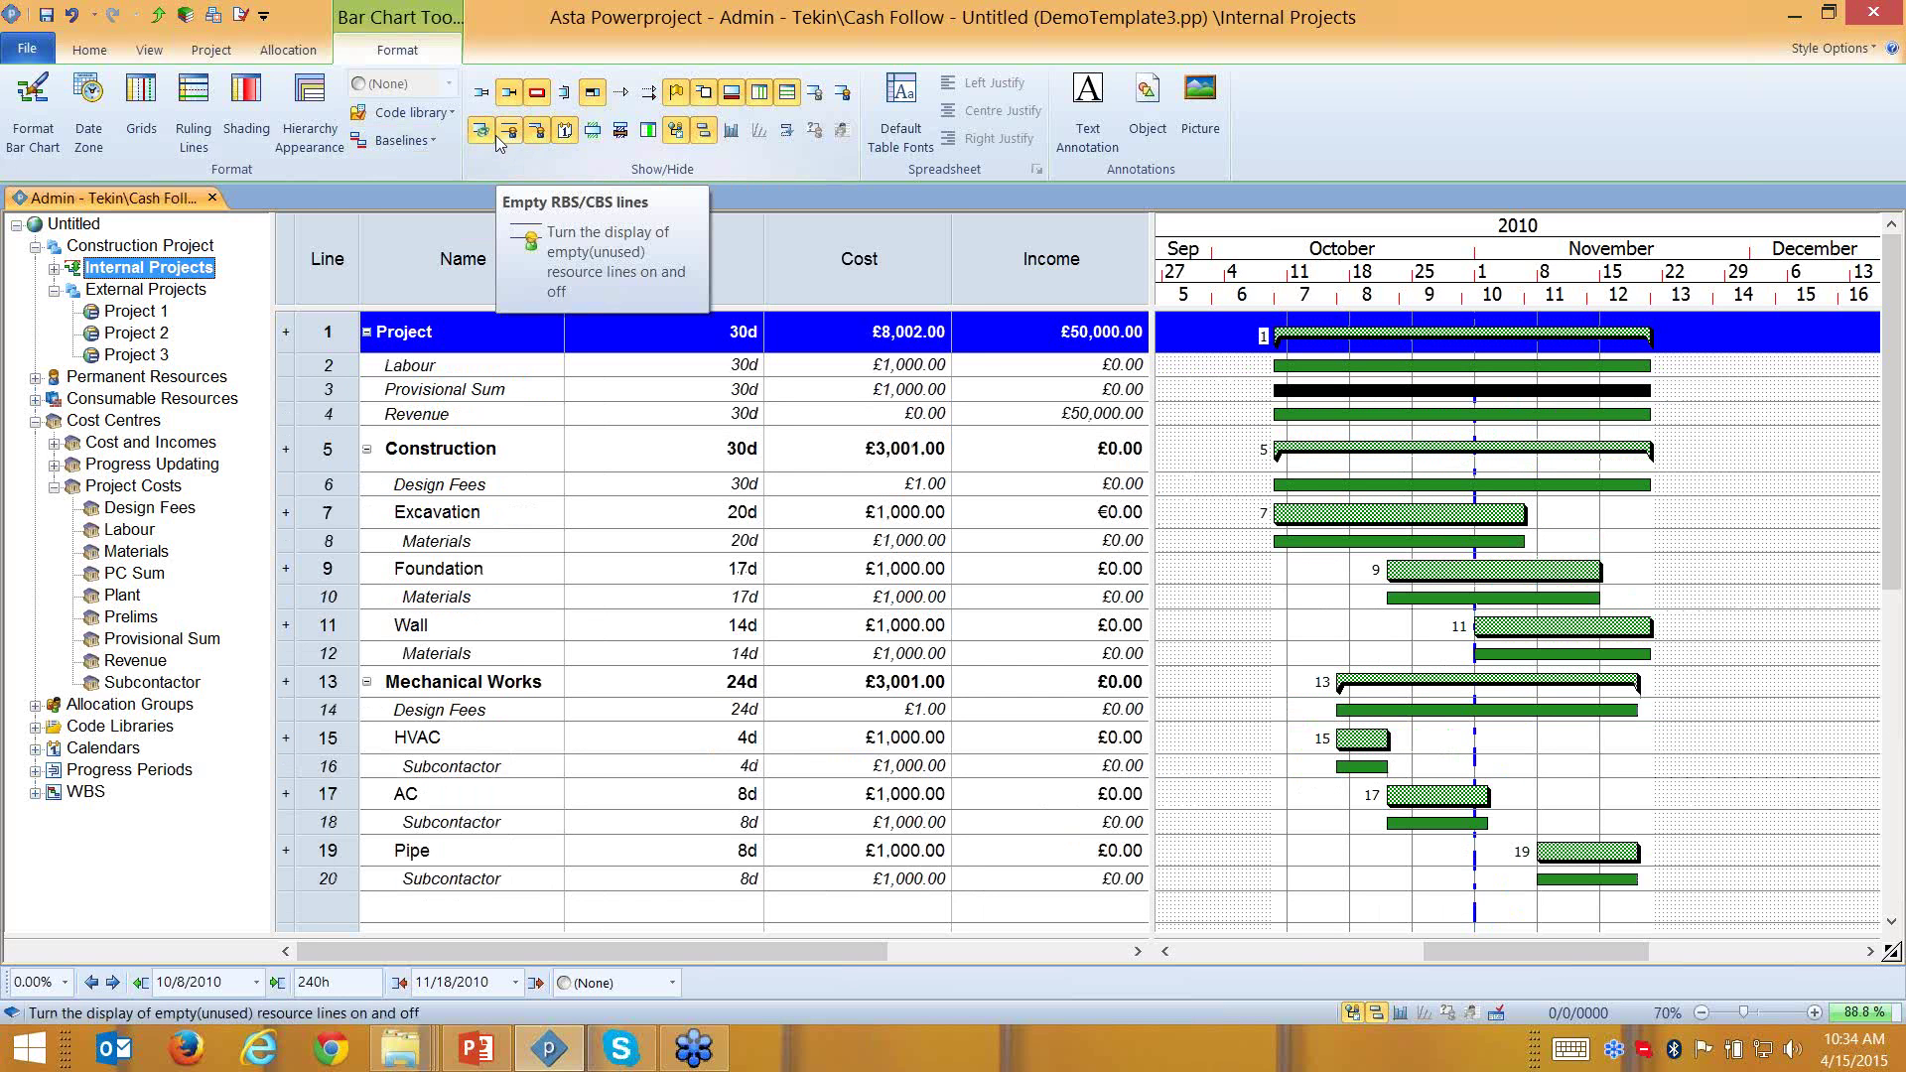
Try allocating the Bricks consumable resource to the Excavation task, and undo that allocation
{"action": "left_click", "coordinate": [36, 421]}
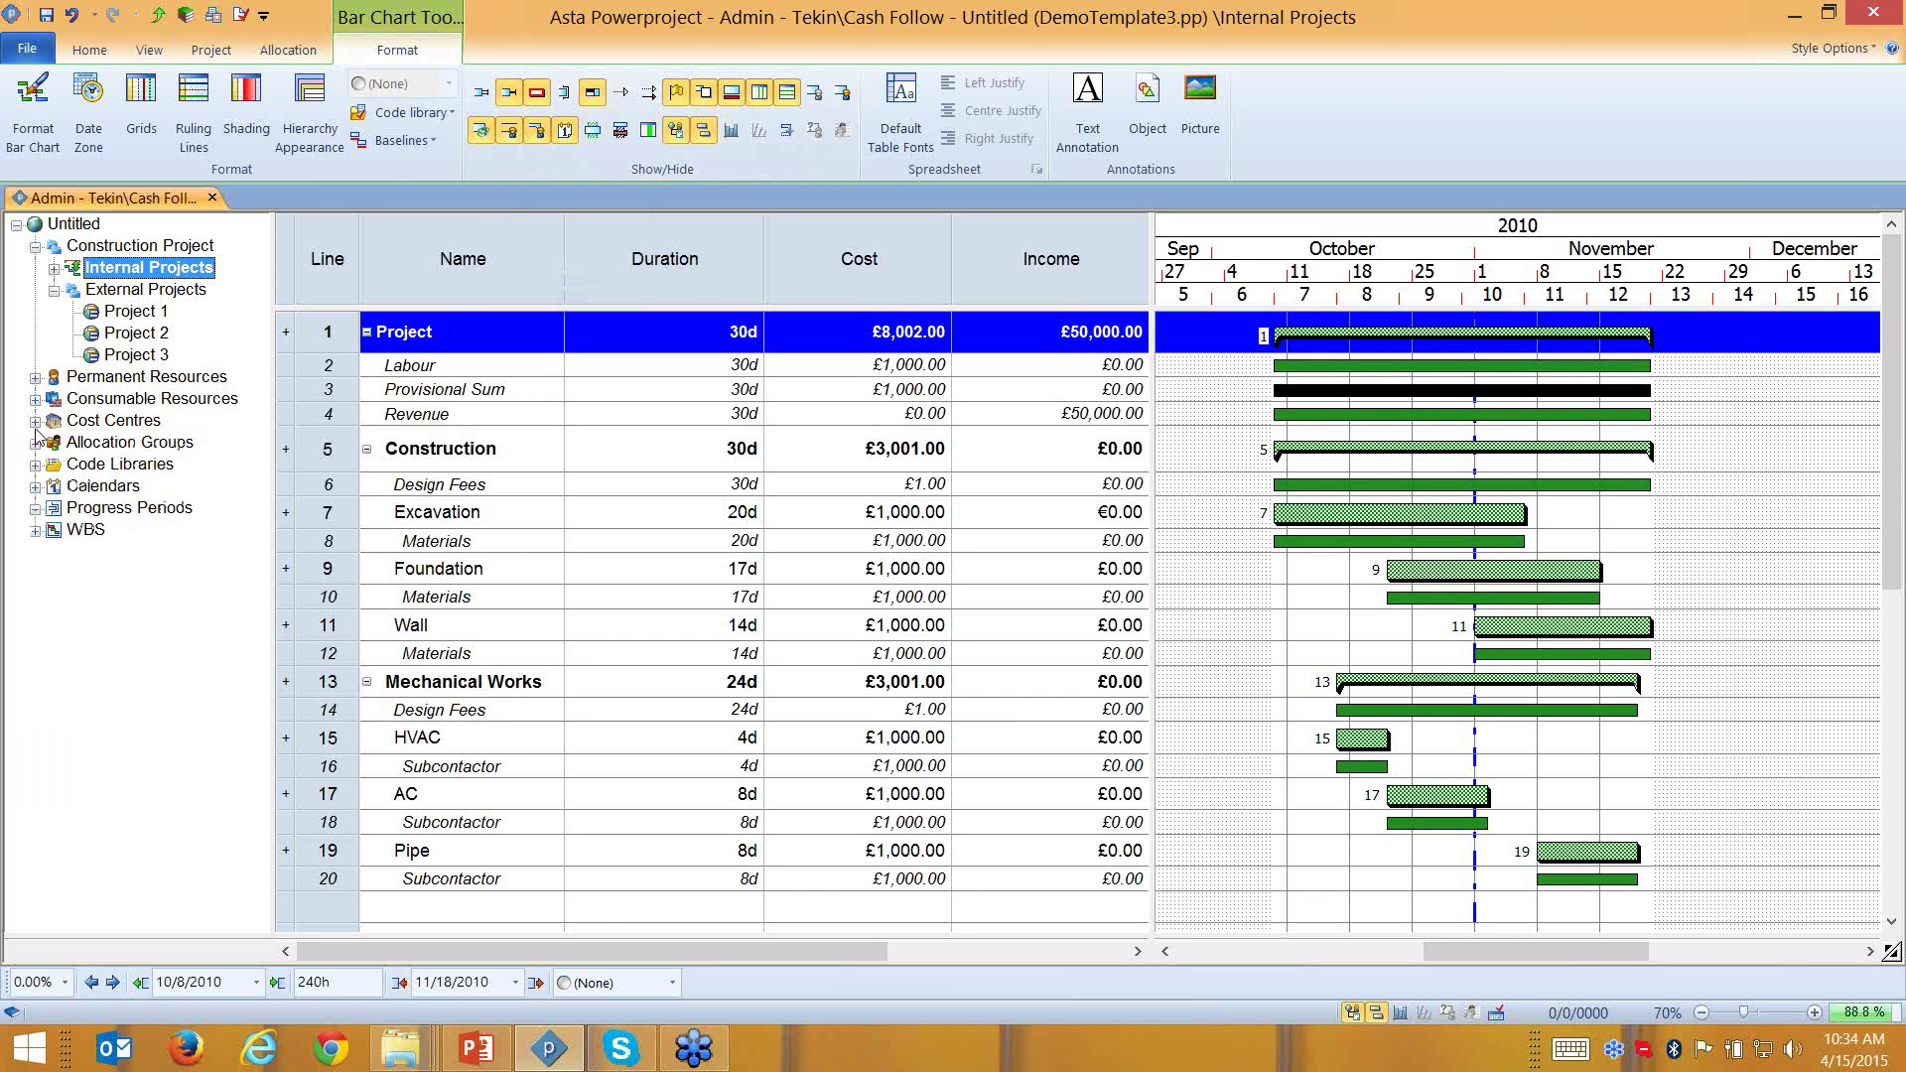
{"action": "left_click", "coordinate": [37, 377]}
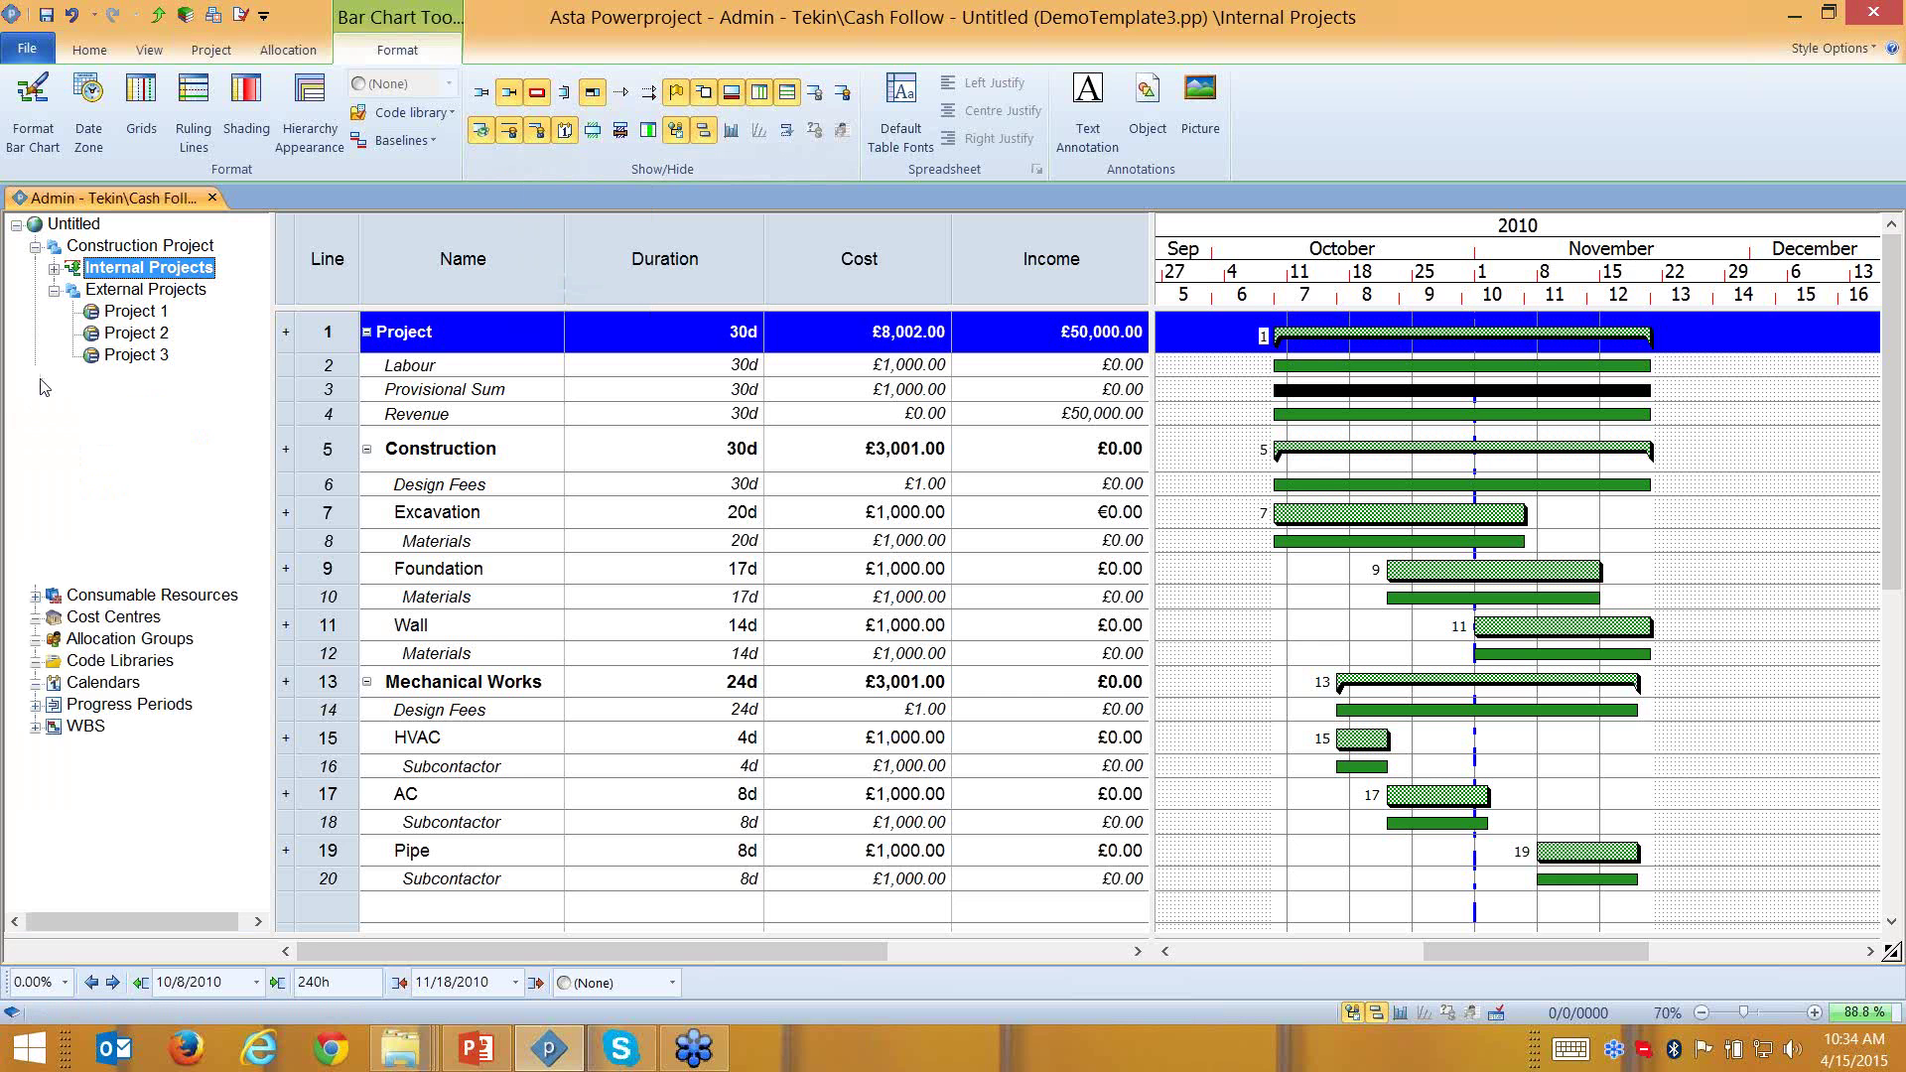
{"action": "left_click", "coordinate": [35, 596]}
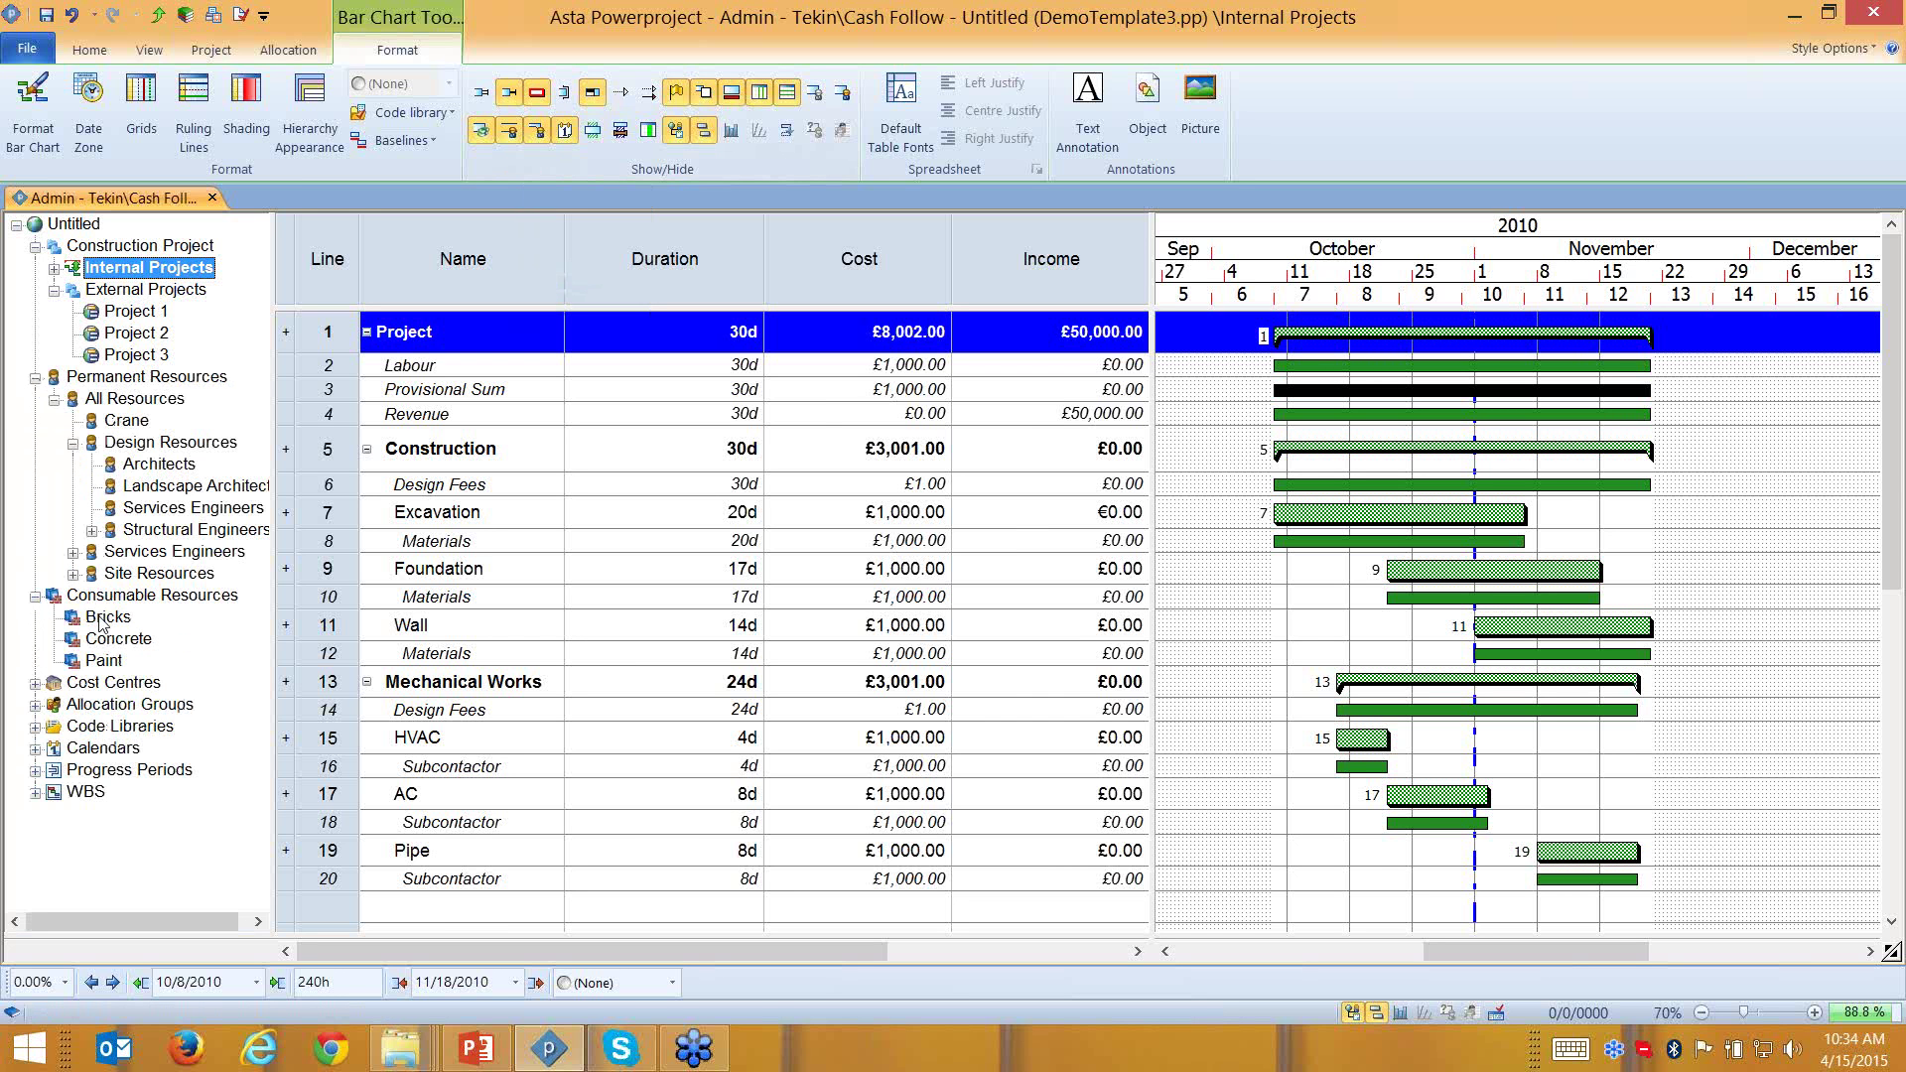
{"action": "left_click_drag", "start_coordinate": [106, 618], "coordinate": [1366, 527]}
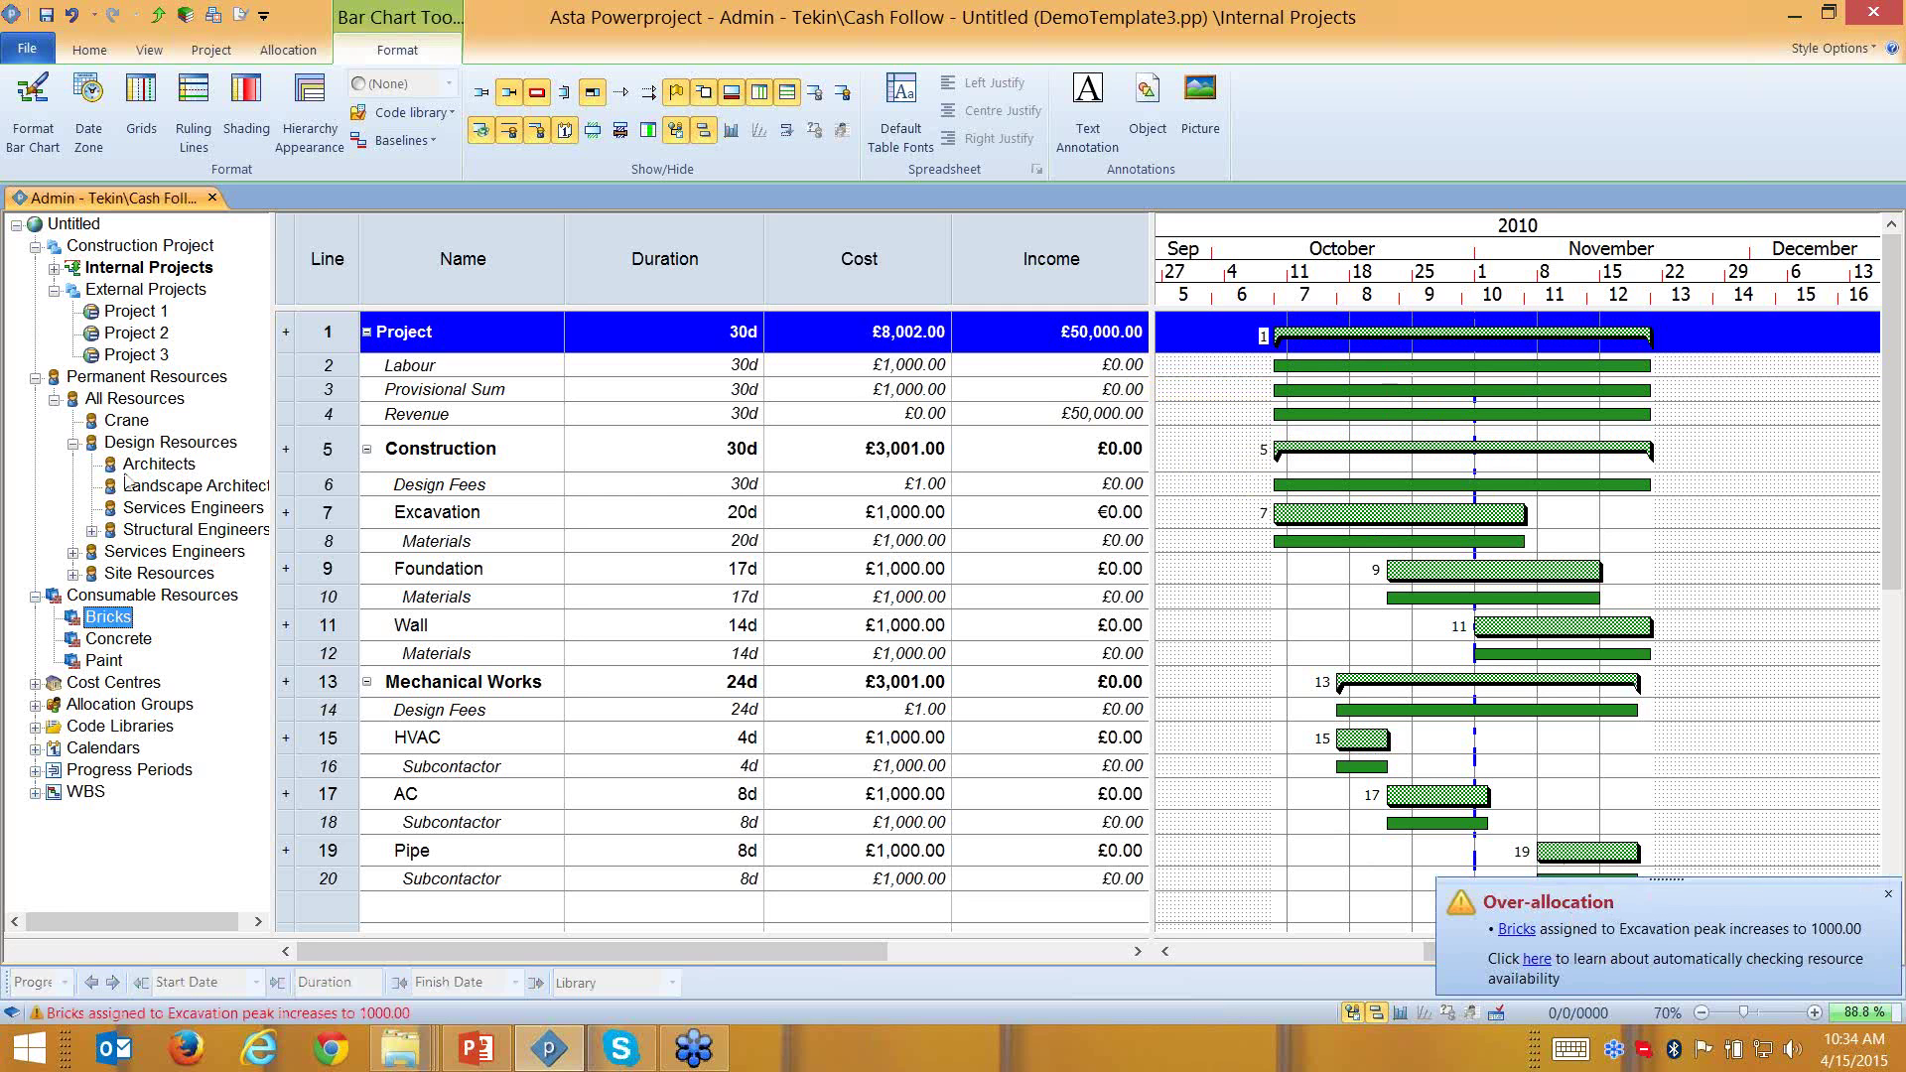
{"action": "key", "text": "ctrl+z"}
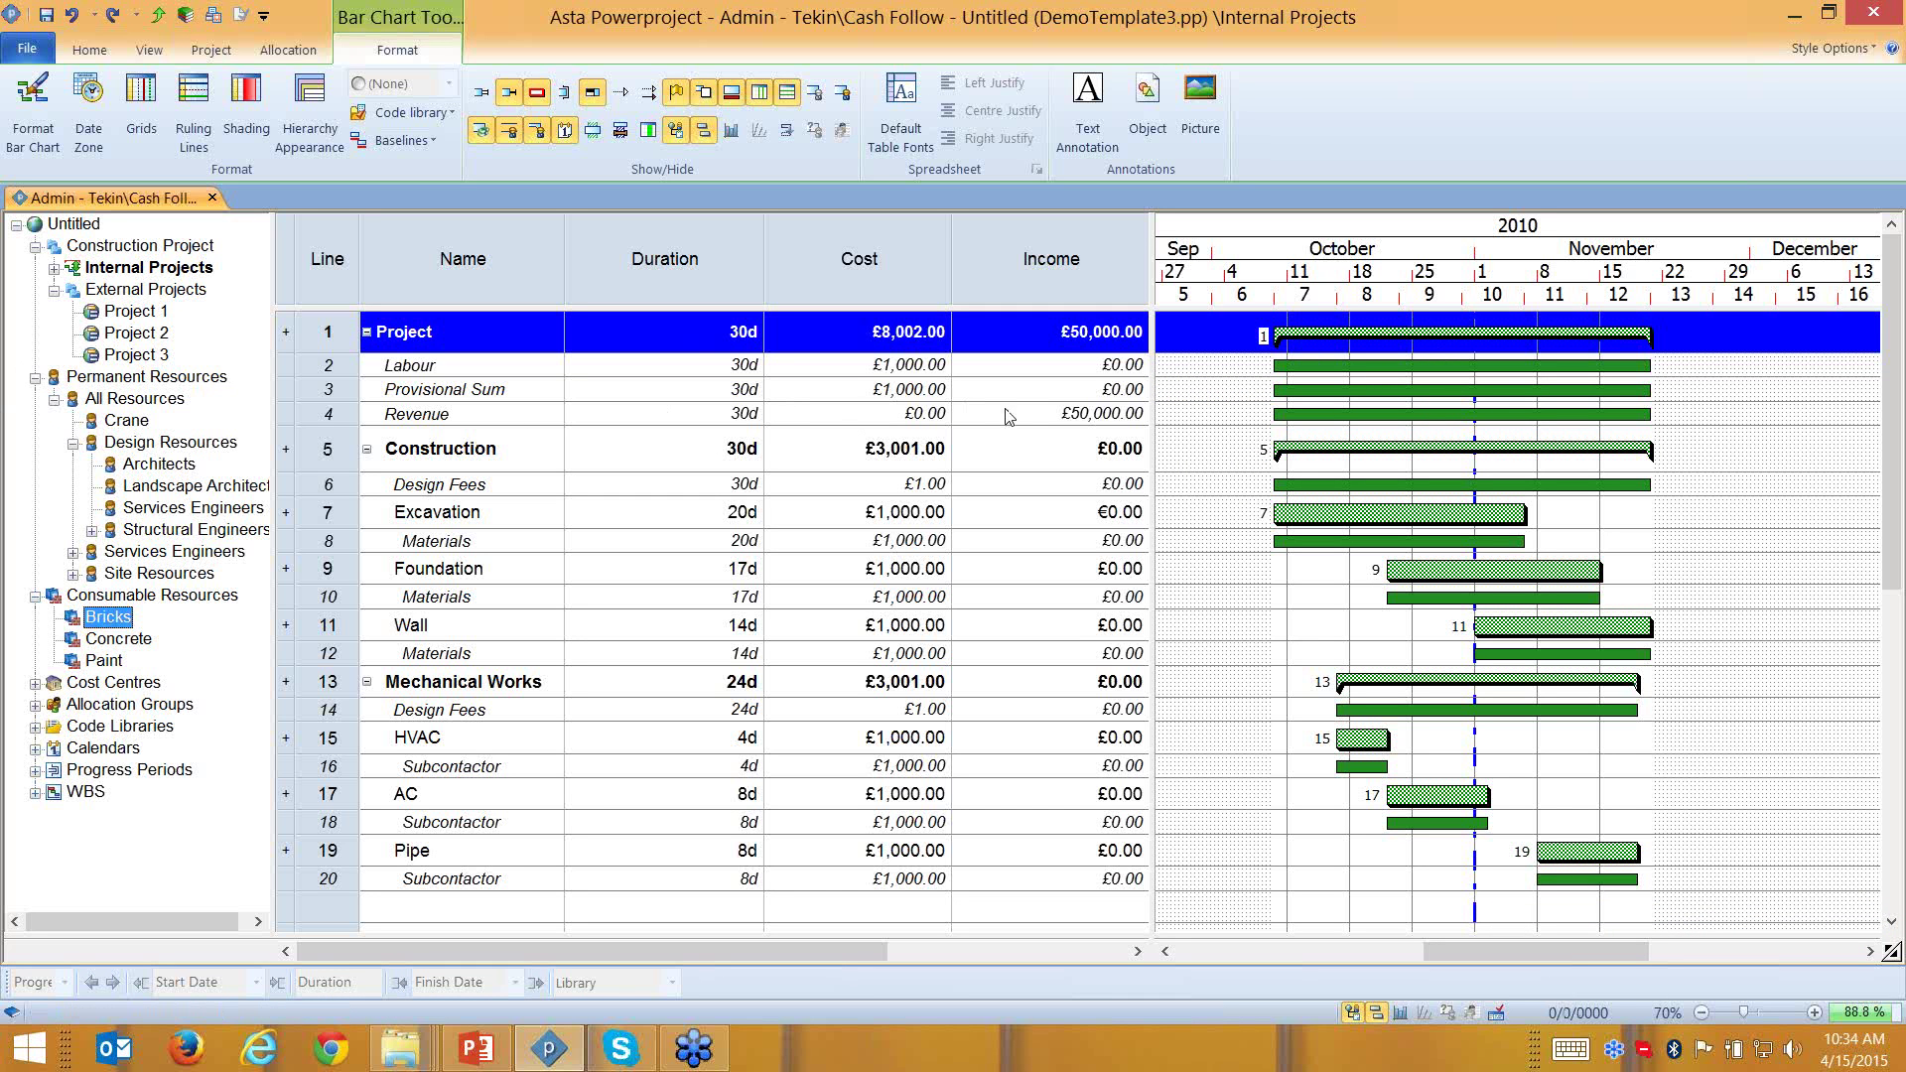
Copy the Project summary task to the task pool and delete all the lines from the bar chart
{"action": "left_click", "coordinate": [1351, 339]}
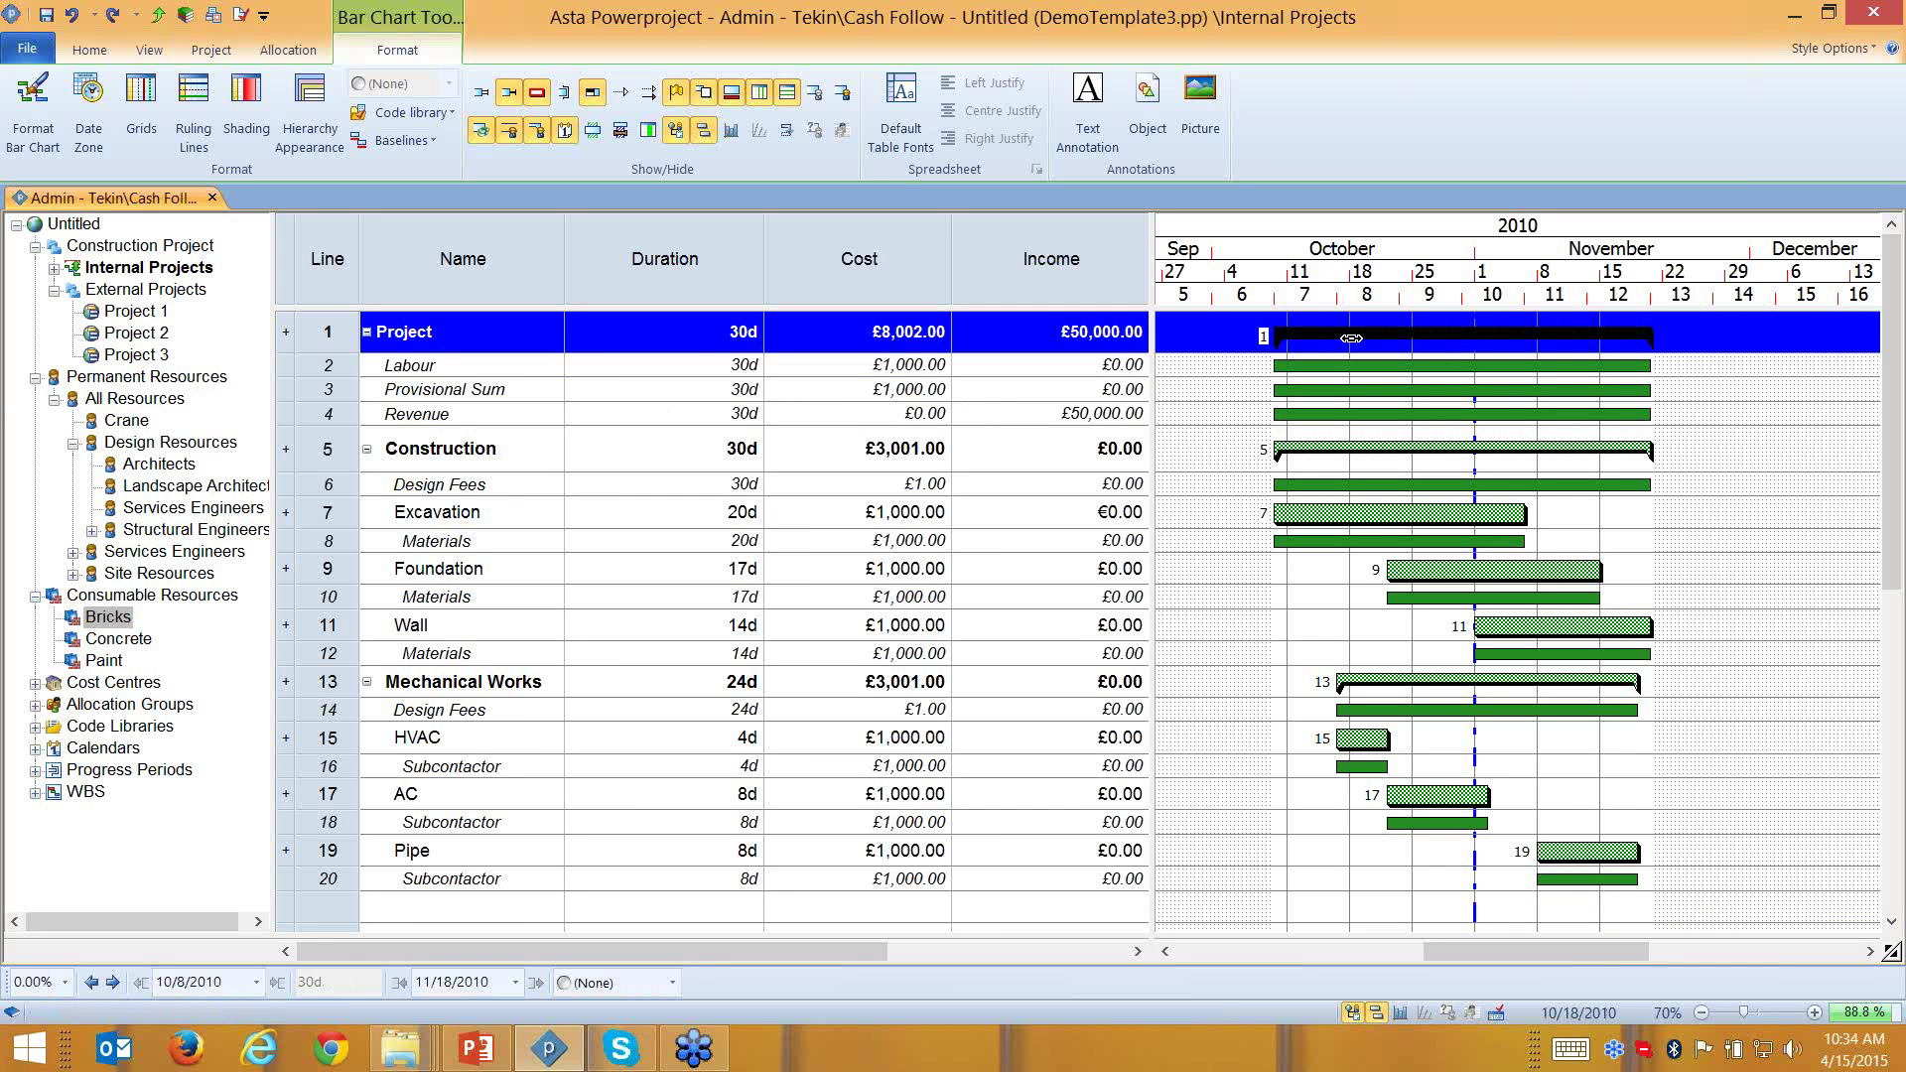
{"action": "right_click", "coordinate": [1355, 342]}
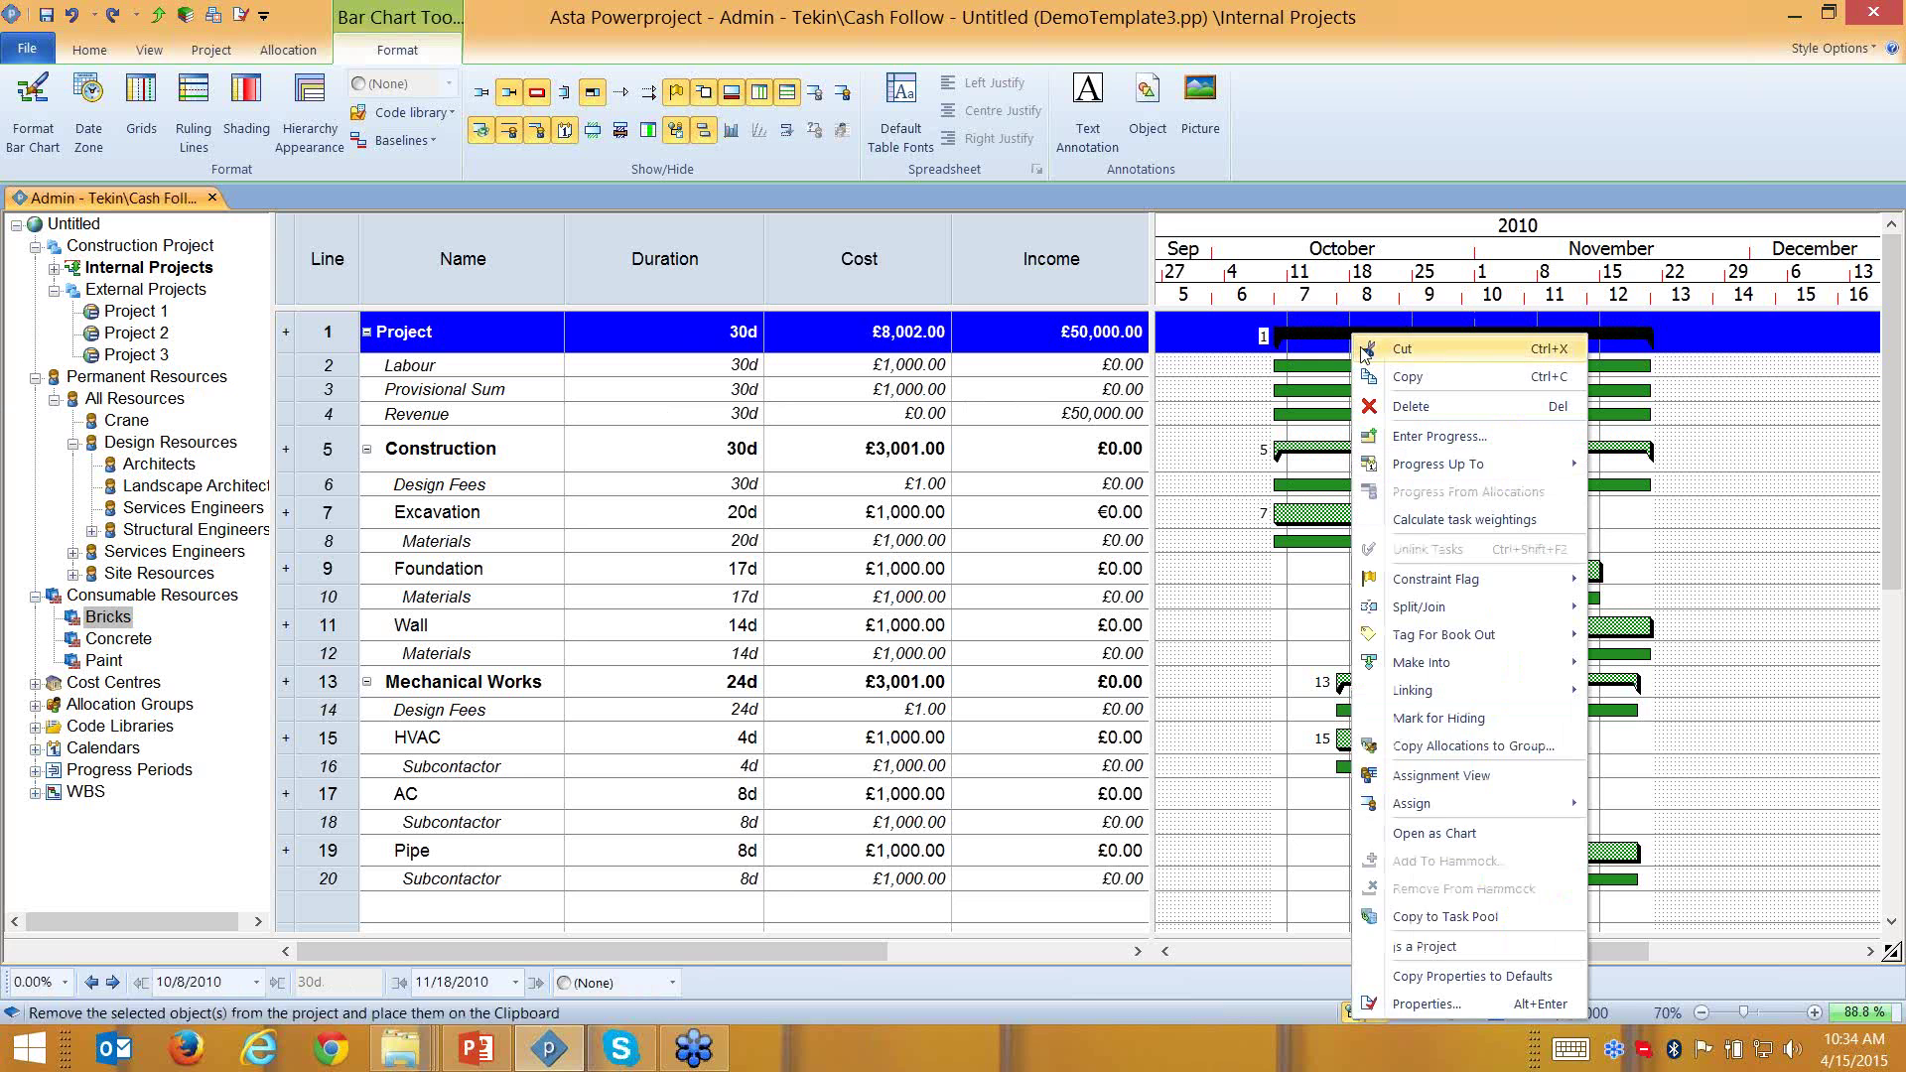
{"action": "left_click", "coordinate": [1445, 916]}
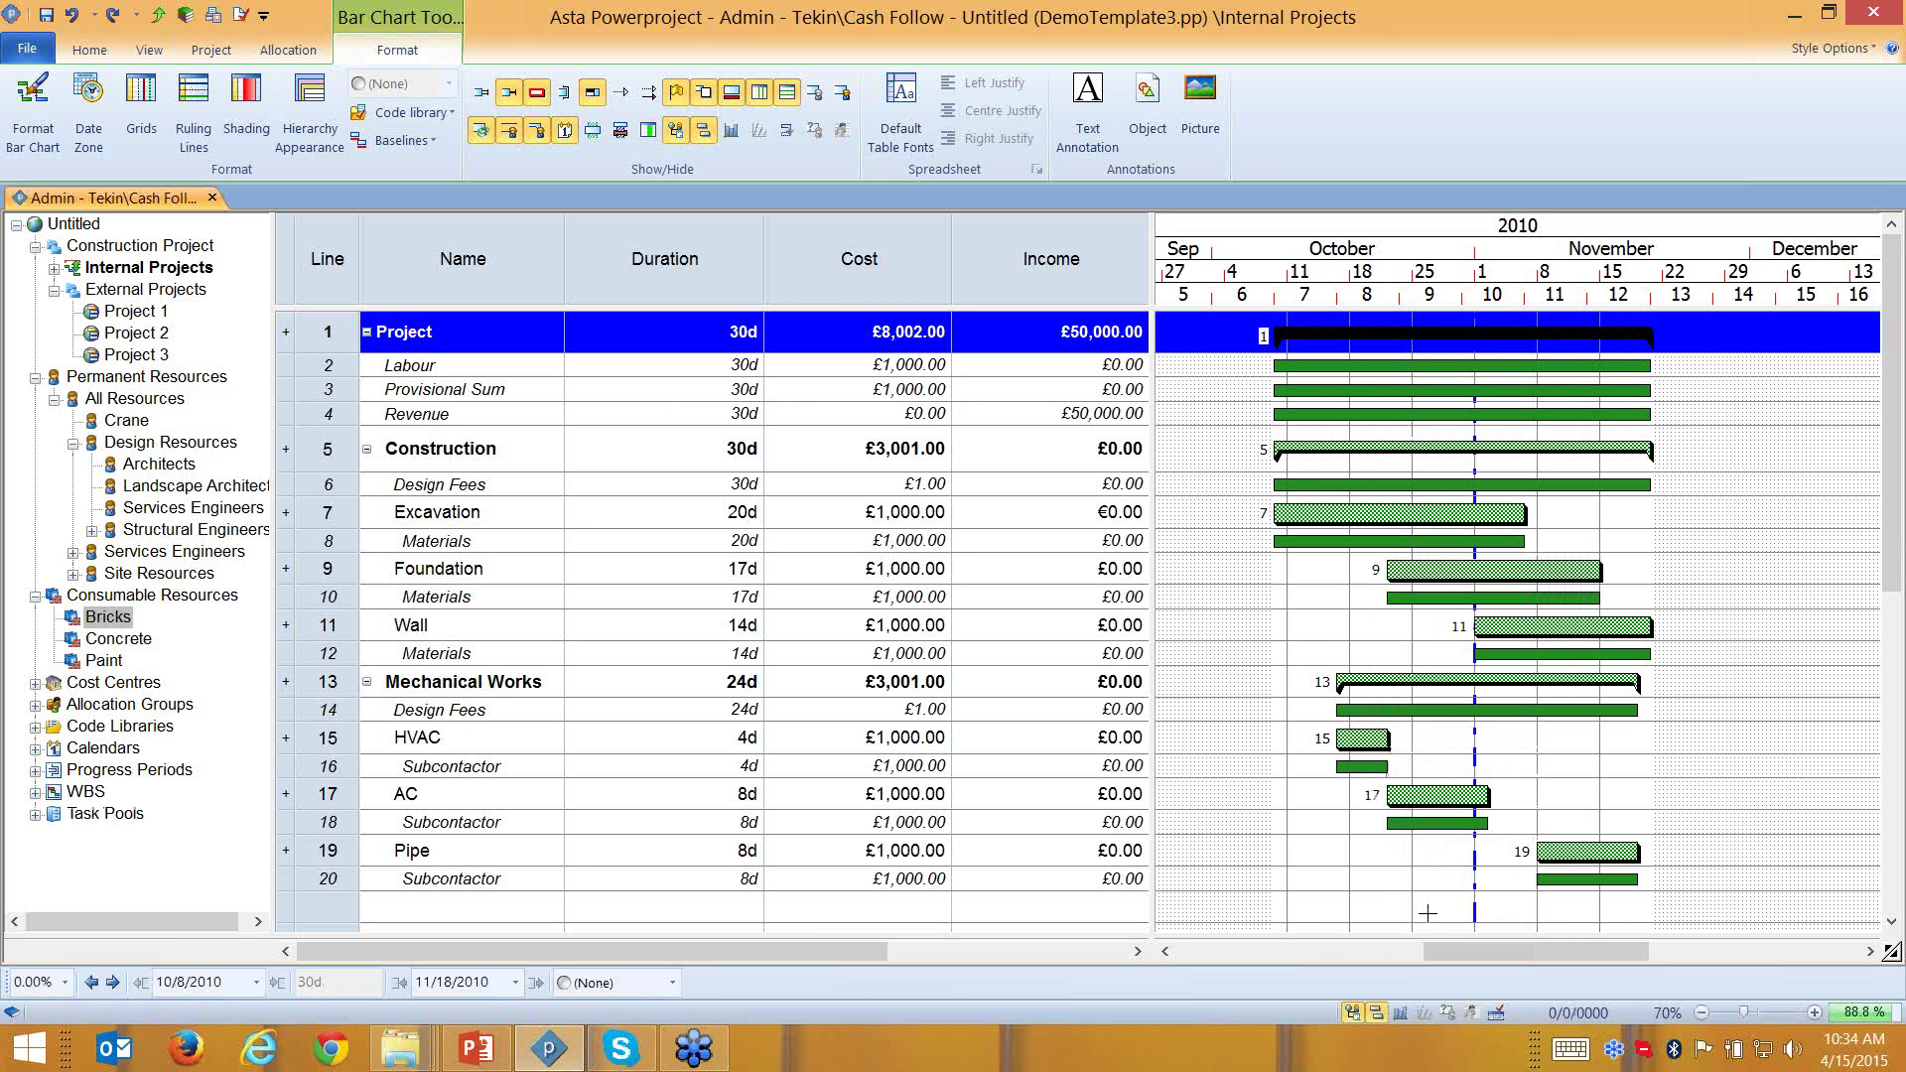
{"action": "left_click_drag", "start_coordinate": [332, 334], "coordinate": [473, 894]}
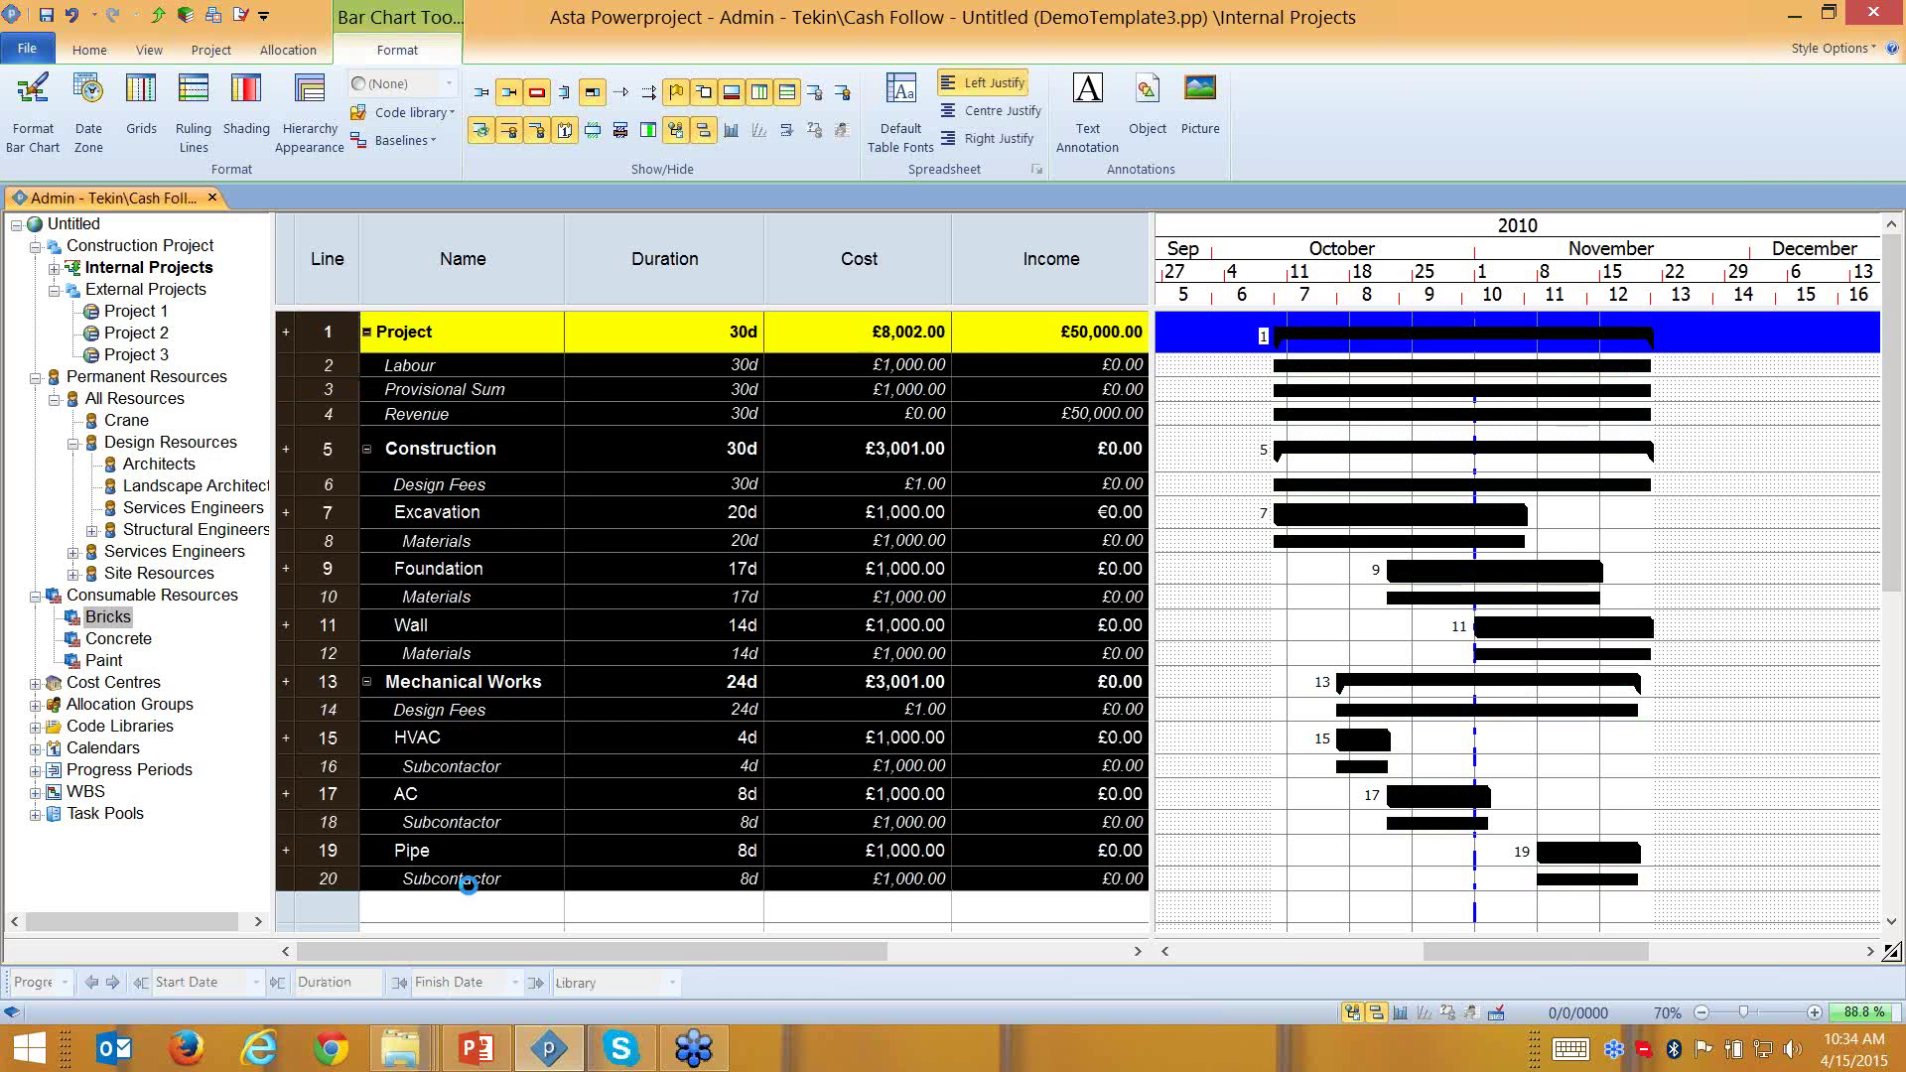
{"action": "key", "text": "Delete"}
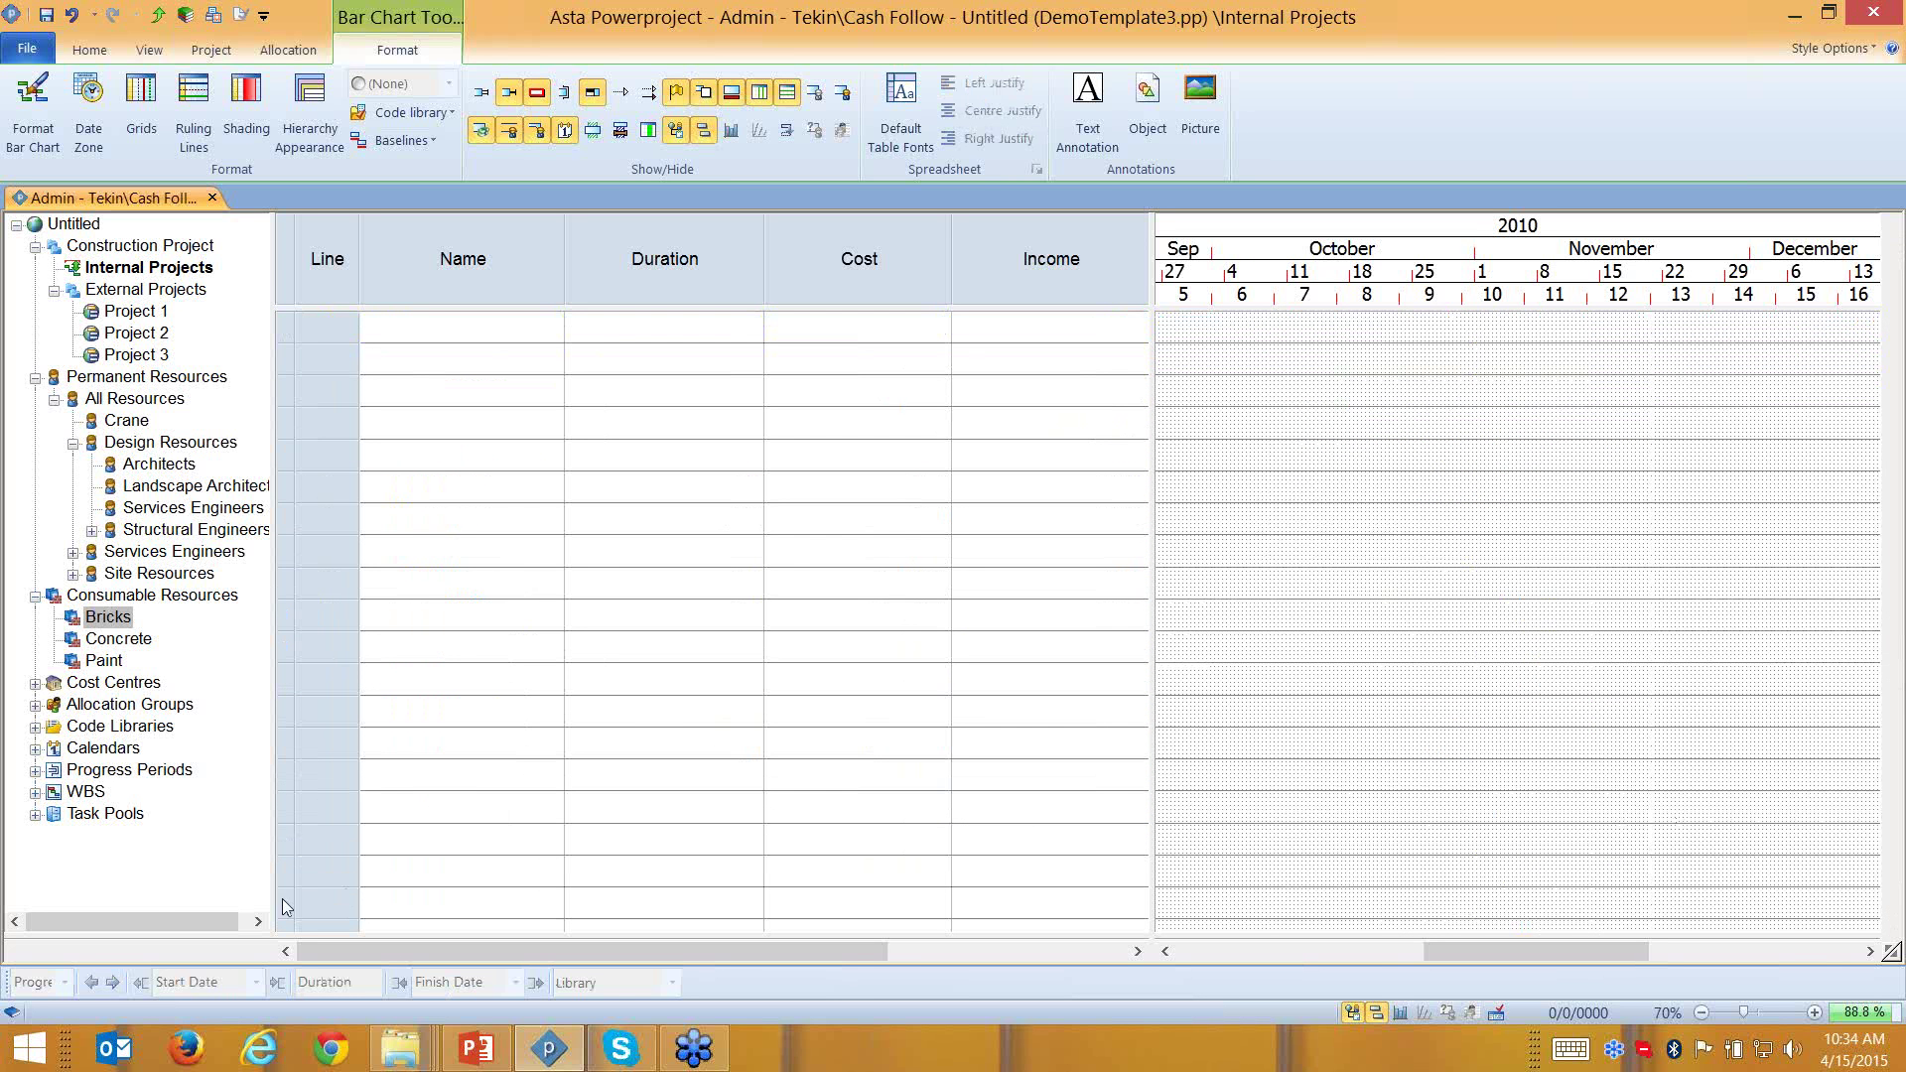
Insert the Construction summary from the Project task pool on the first line of the empty bar chart
{"action": "left_click", "coordinate": [36, 814]}
{"action": "left_click", "coordinate": [54, 837]}
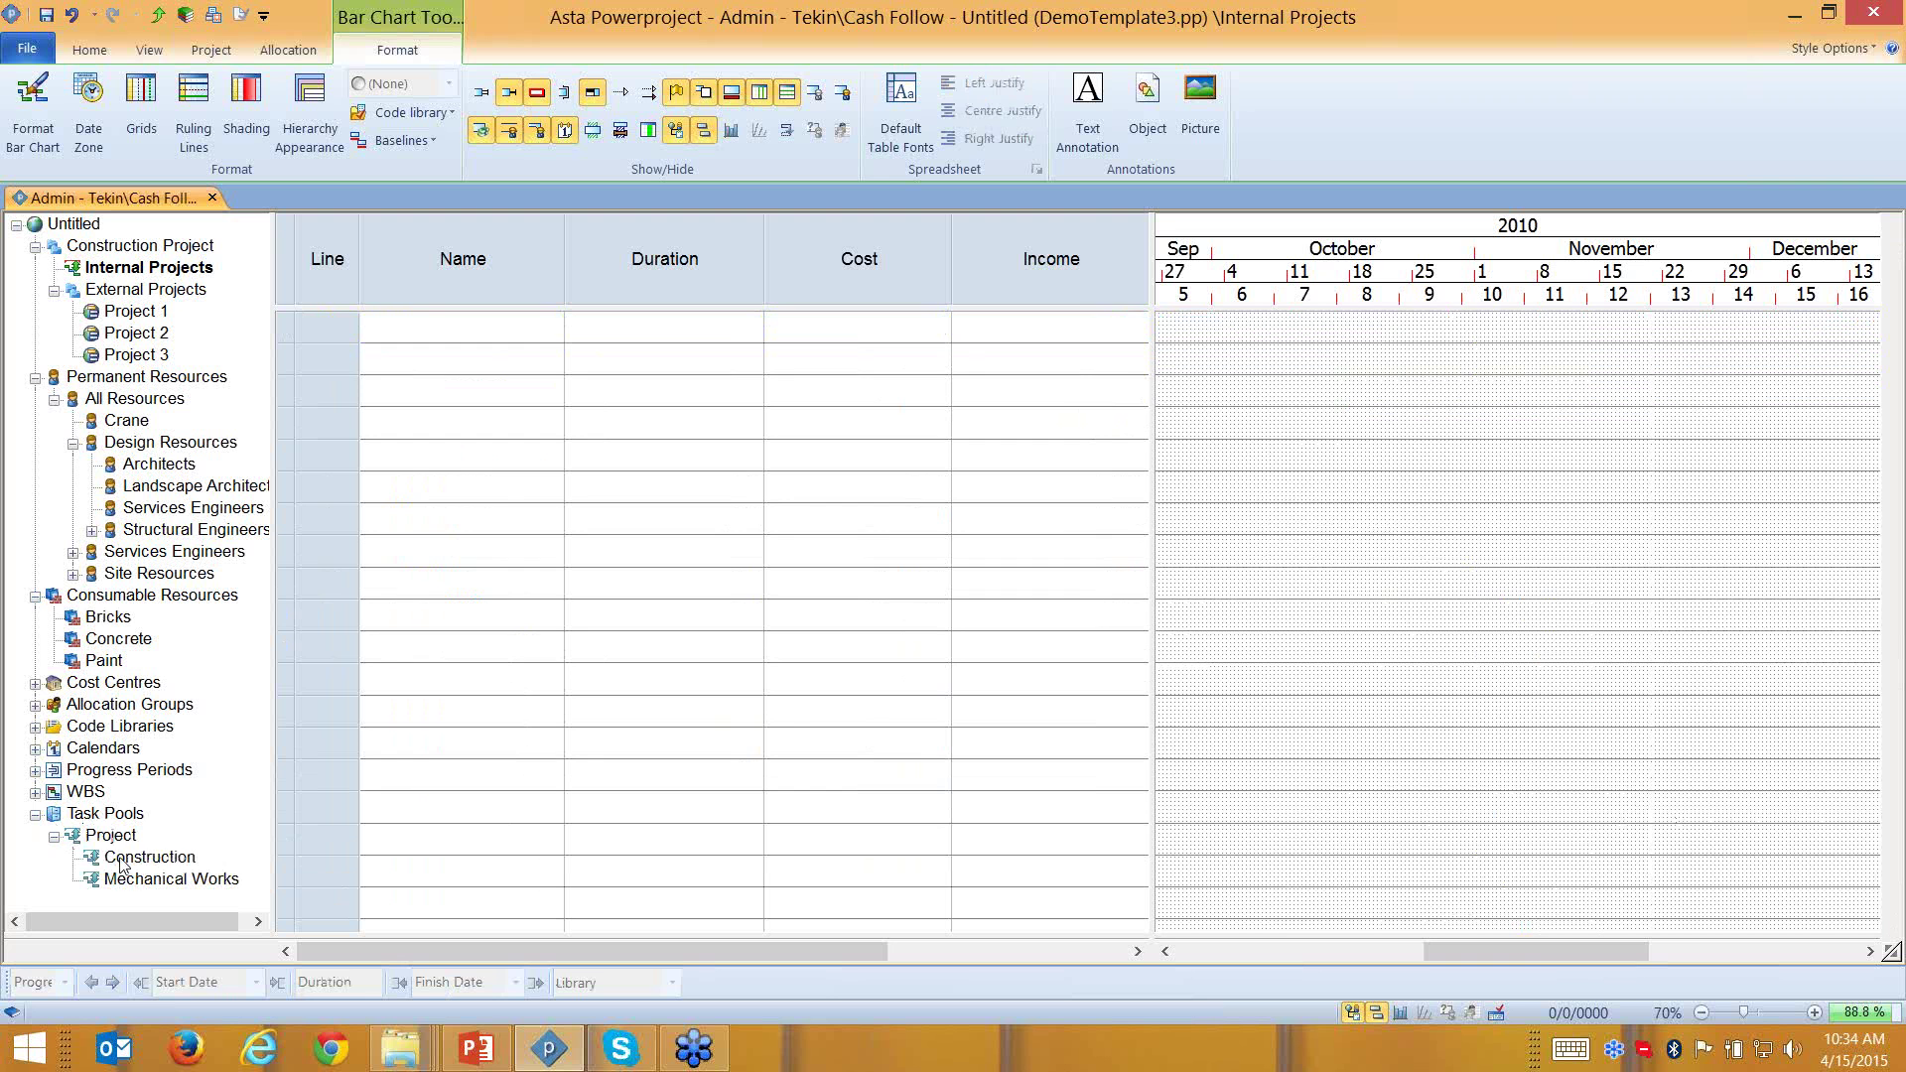
{"action": "left_click_drag", "start_coordinate": [129, 860], "coordinate": [1281, 333]}
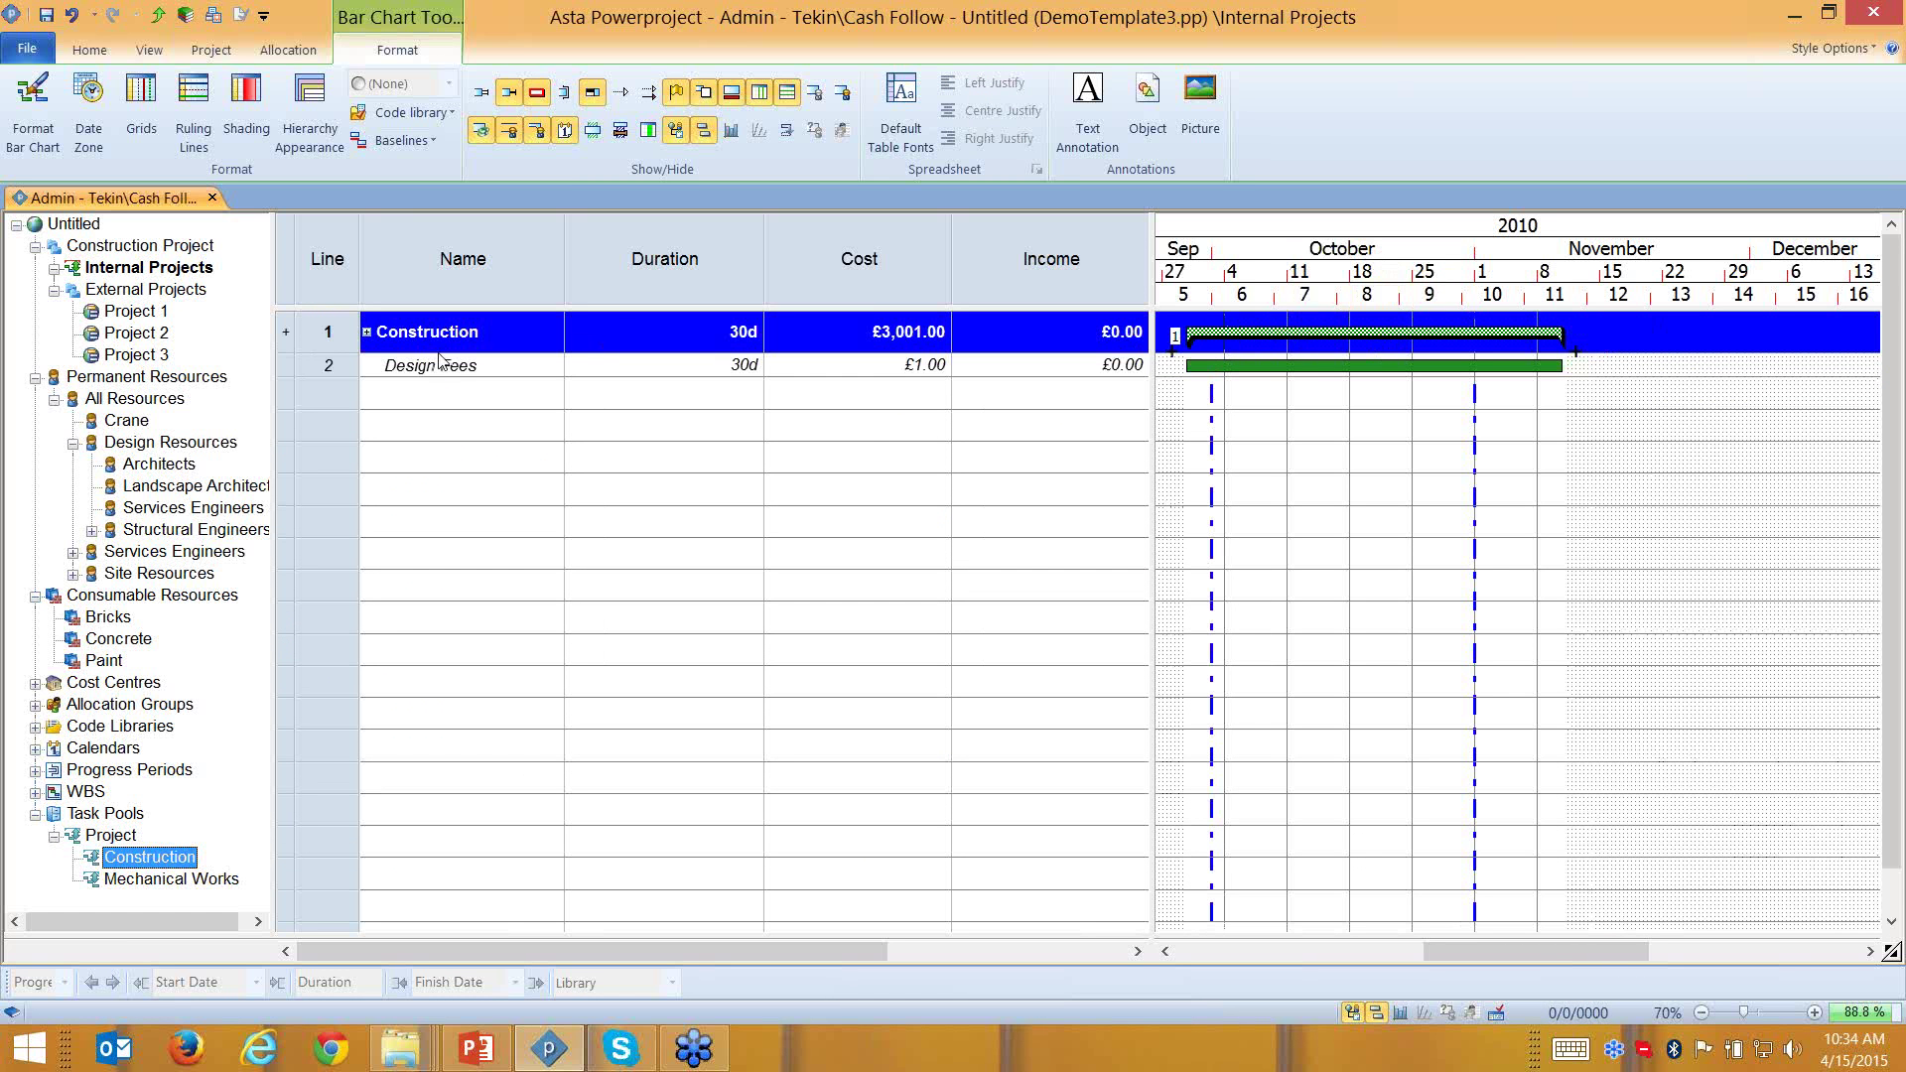
Expand the inserted Construction summary to check its tasks and cost allocations, and collapse it again
{"action": "left_click", "coordinate": [366, 334]}
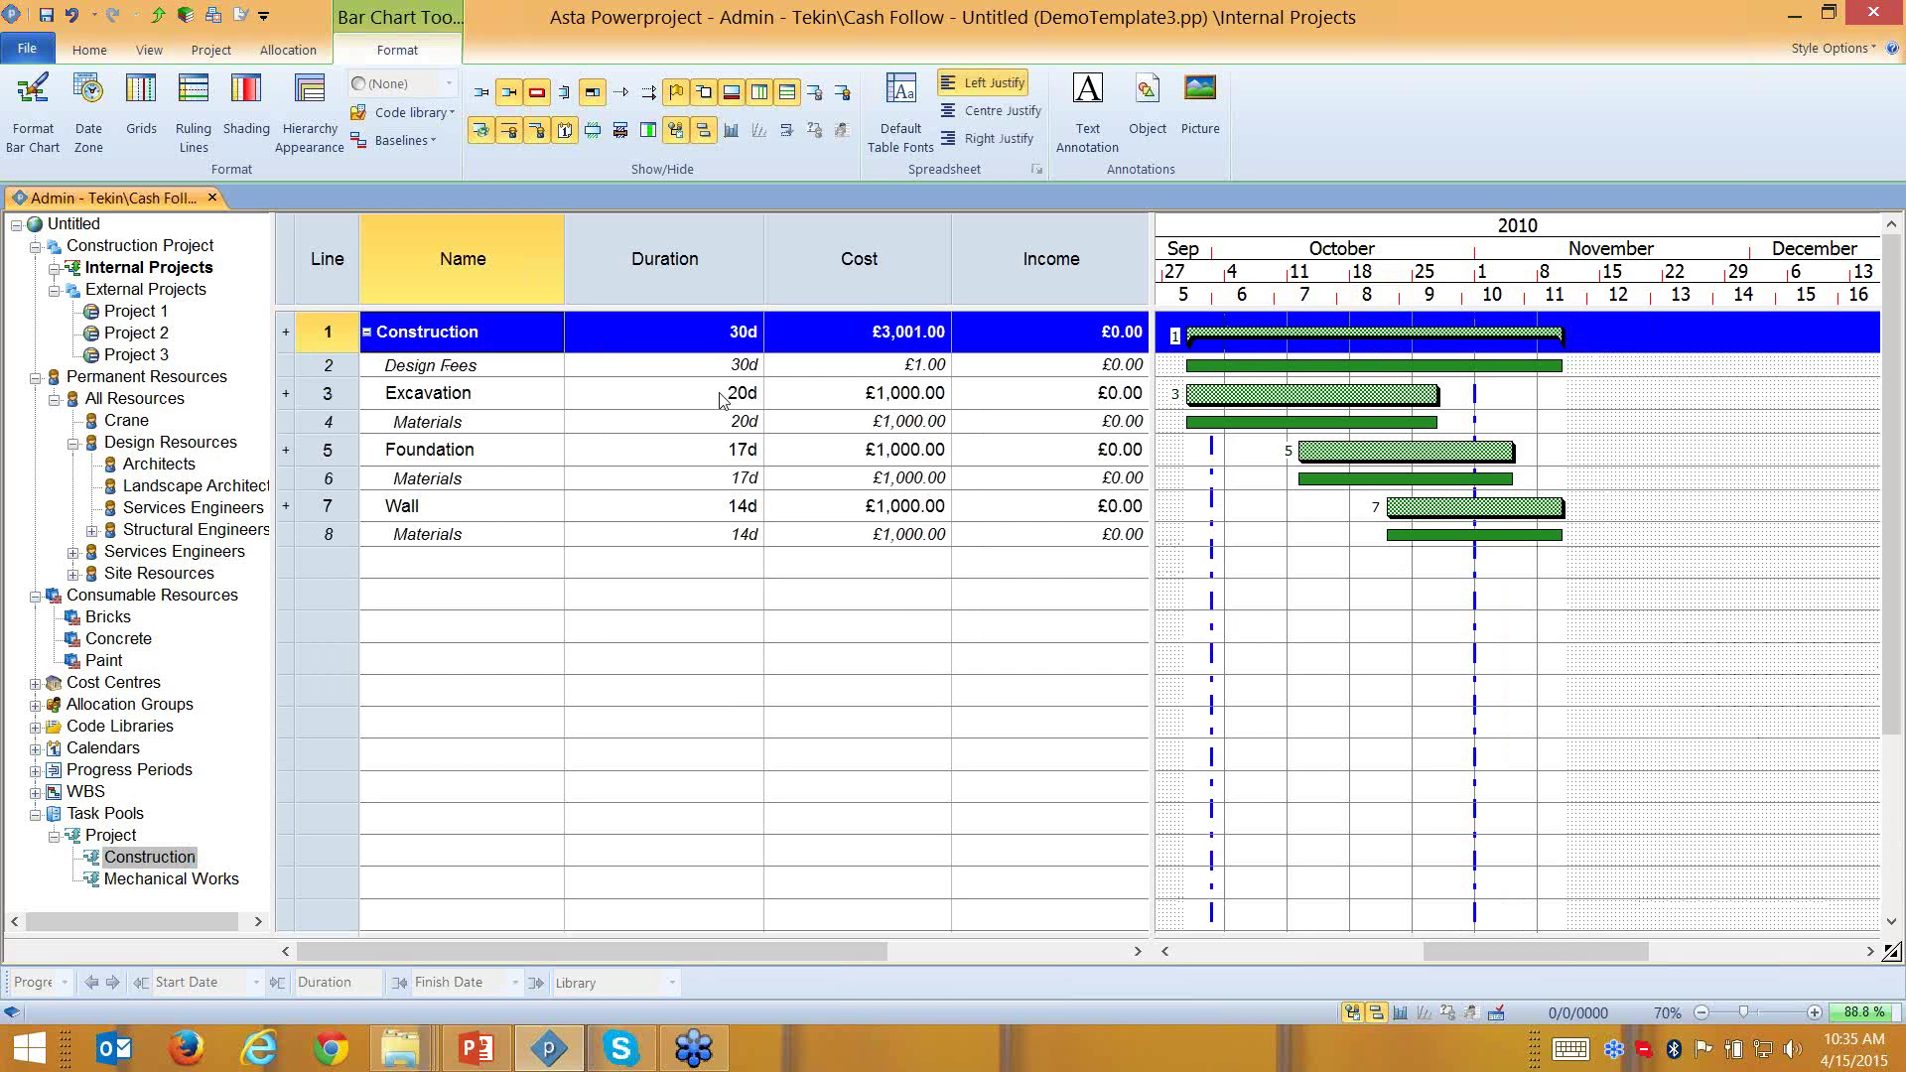
{"action": "left_click", "coordinate": [362, 339]}
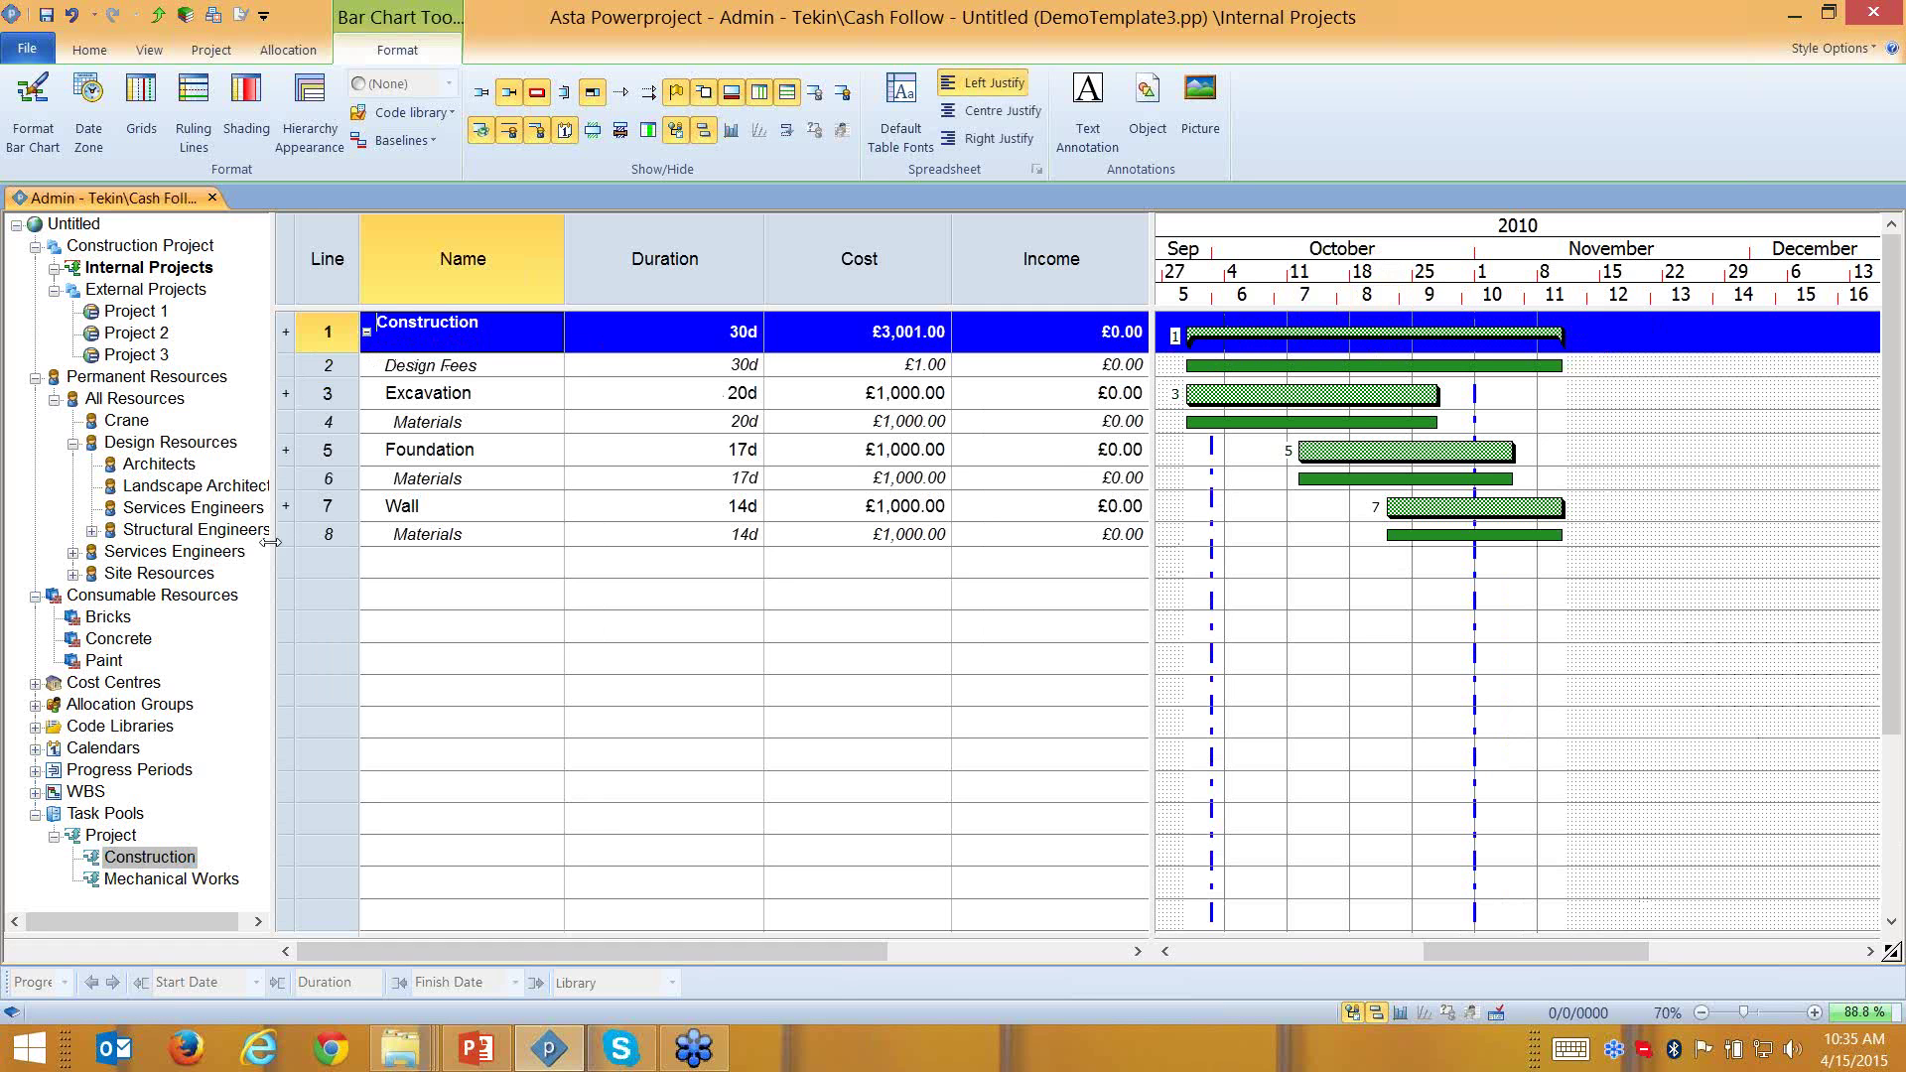
{"action": "left_click", "coordinate": [366, 337]}
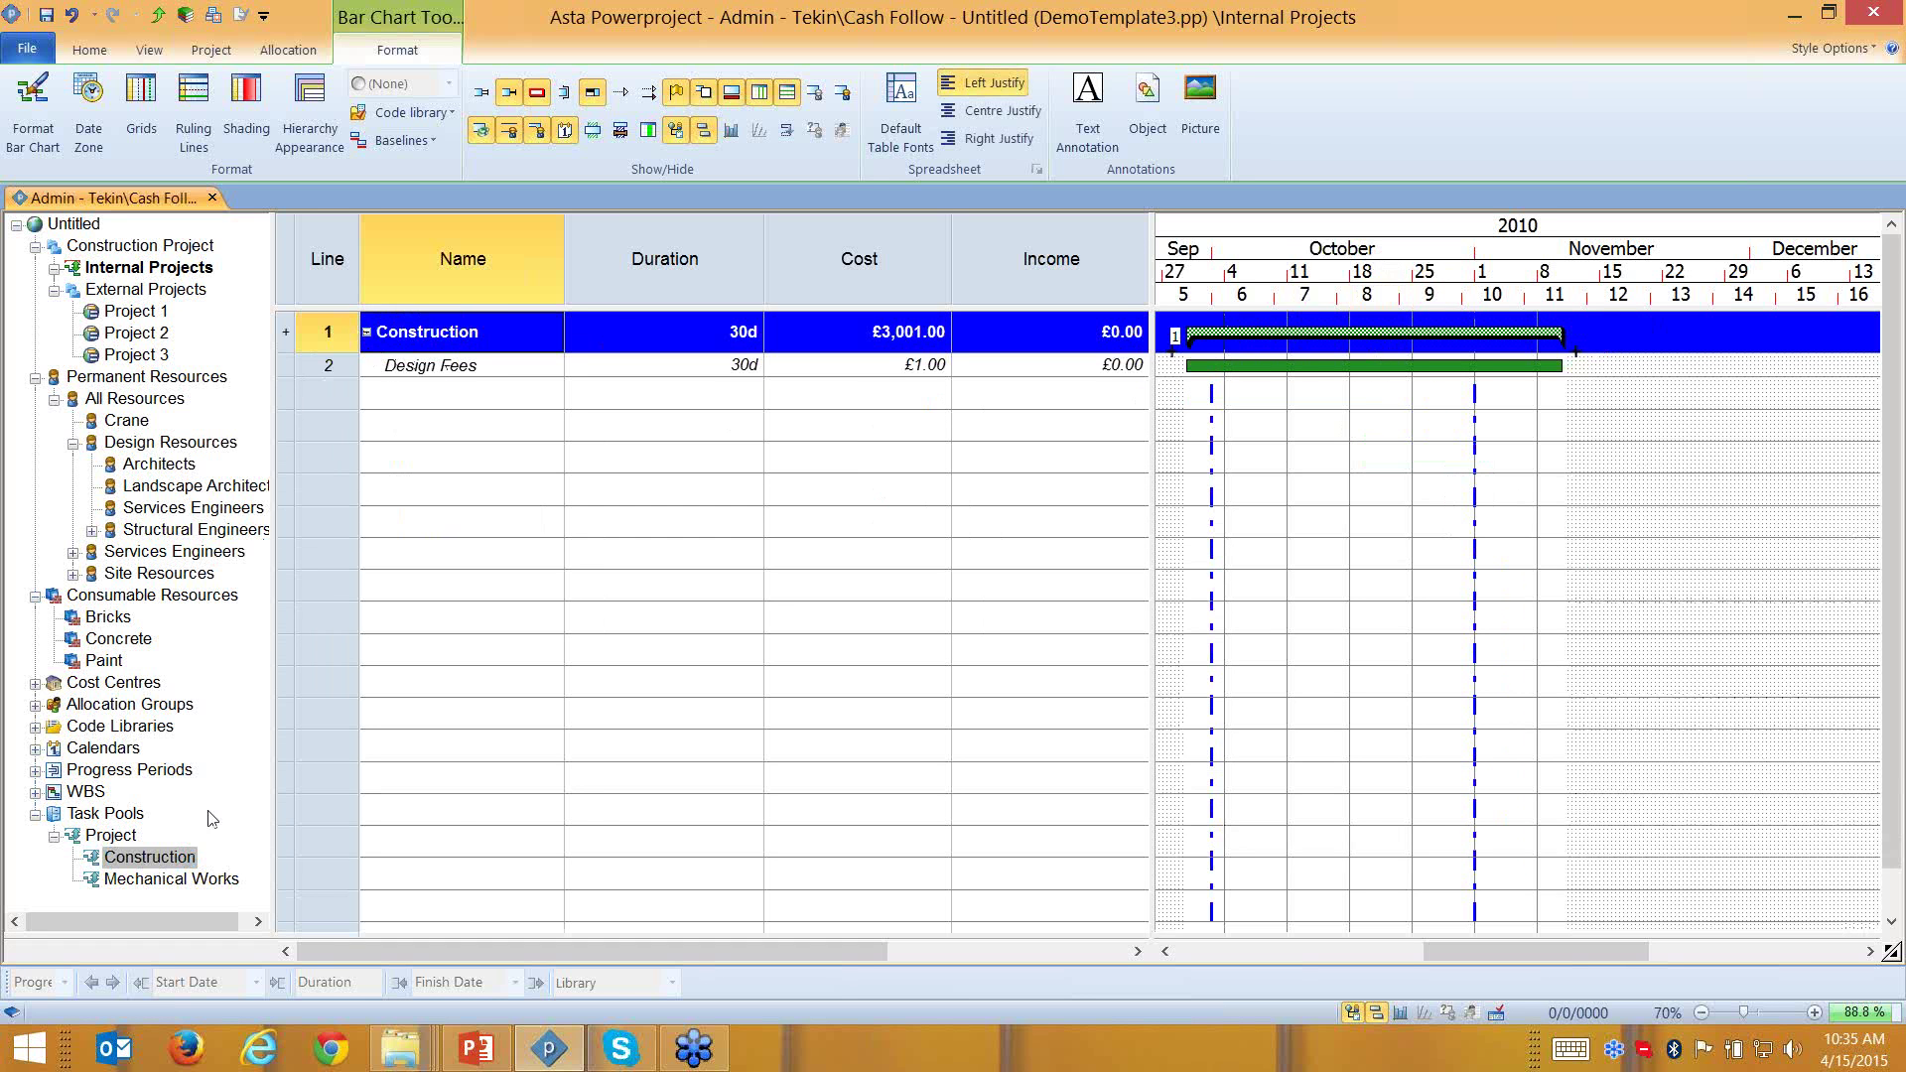
Try inserting the Mechanical Works summary from the task pool below Construction, expand it, and undo both pool insertions
{"action": "left_click_drag", "start_coordinate": [167, 886], "coordinate": [1566, 413]}
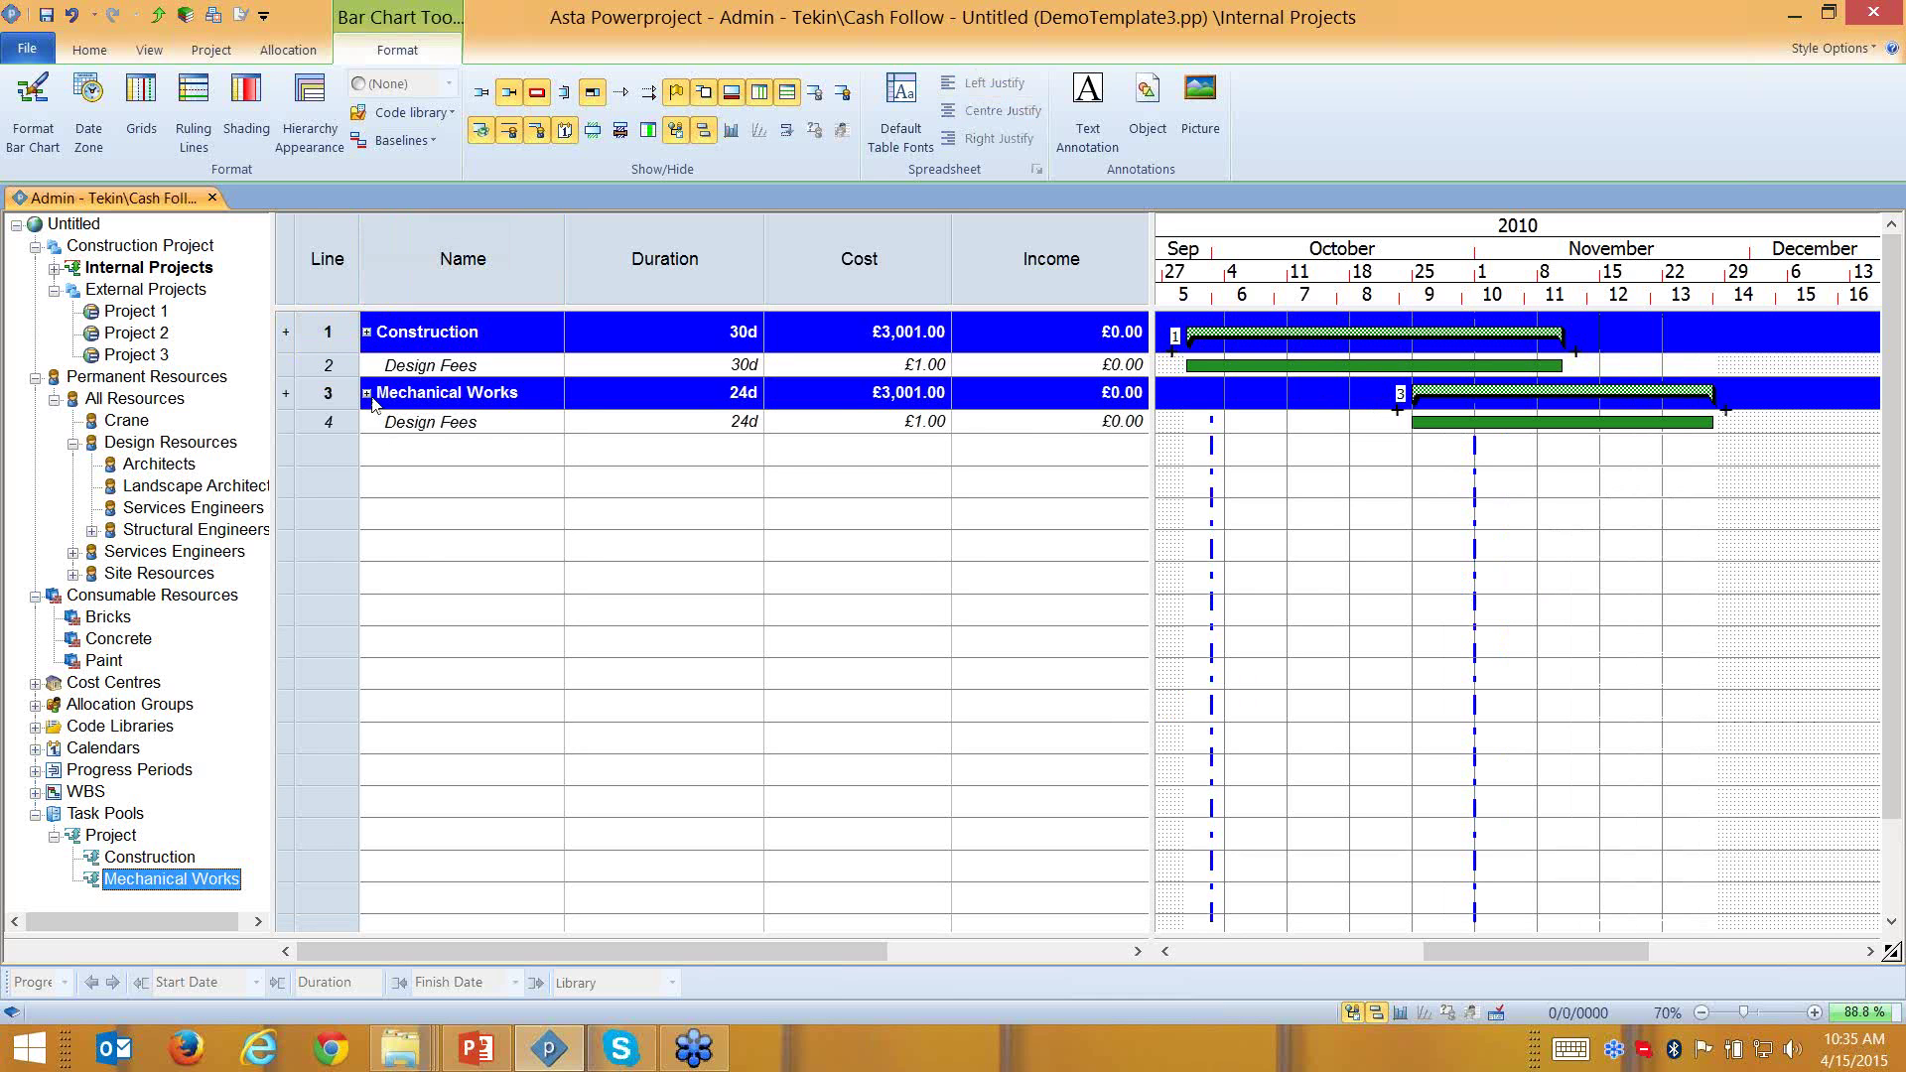
{"action": "left_click", "coordinate": [368, 394]}
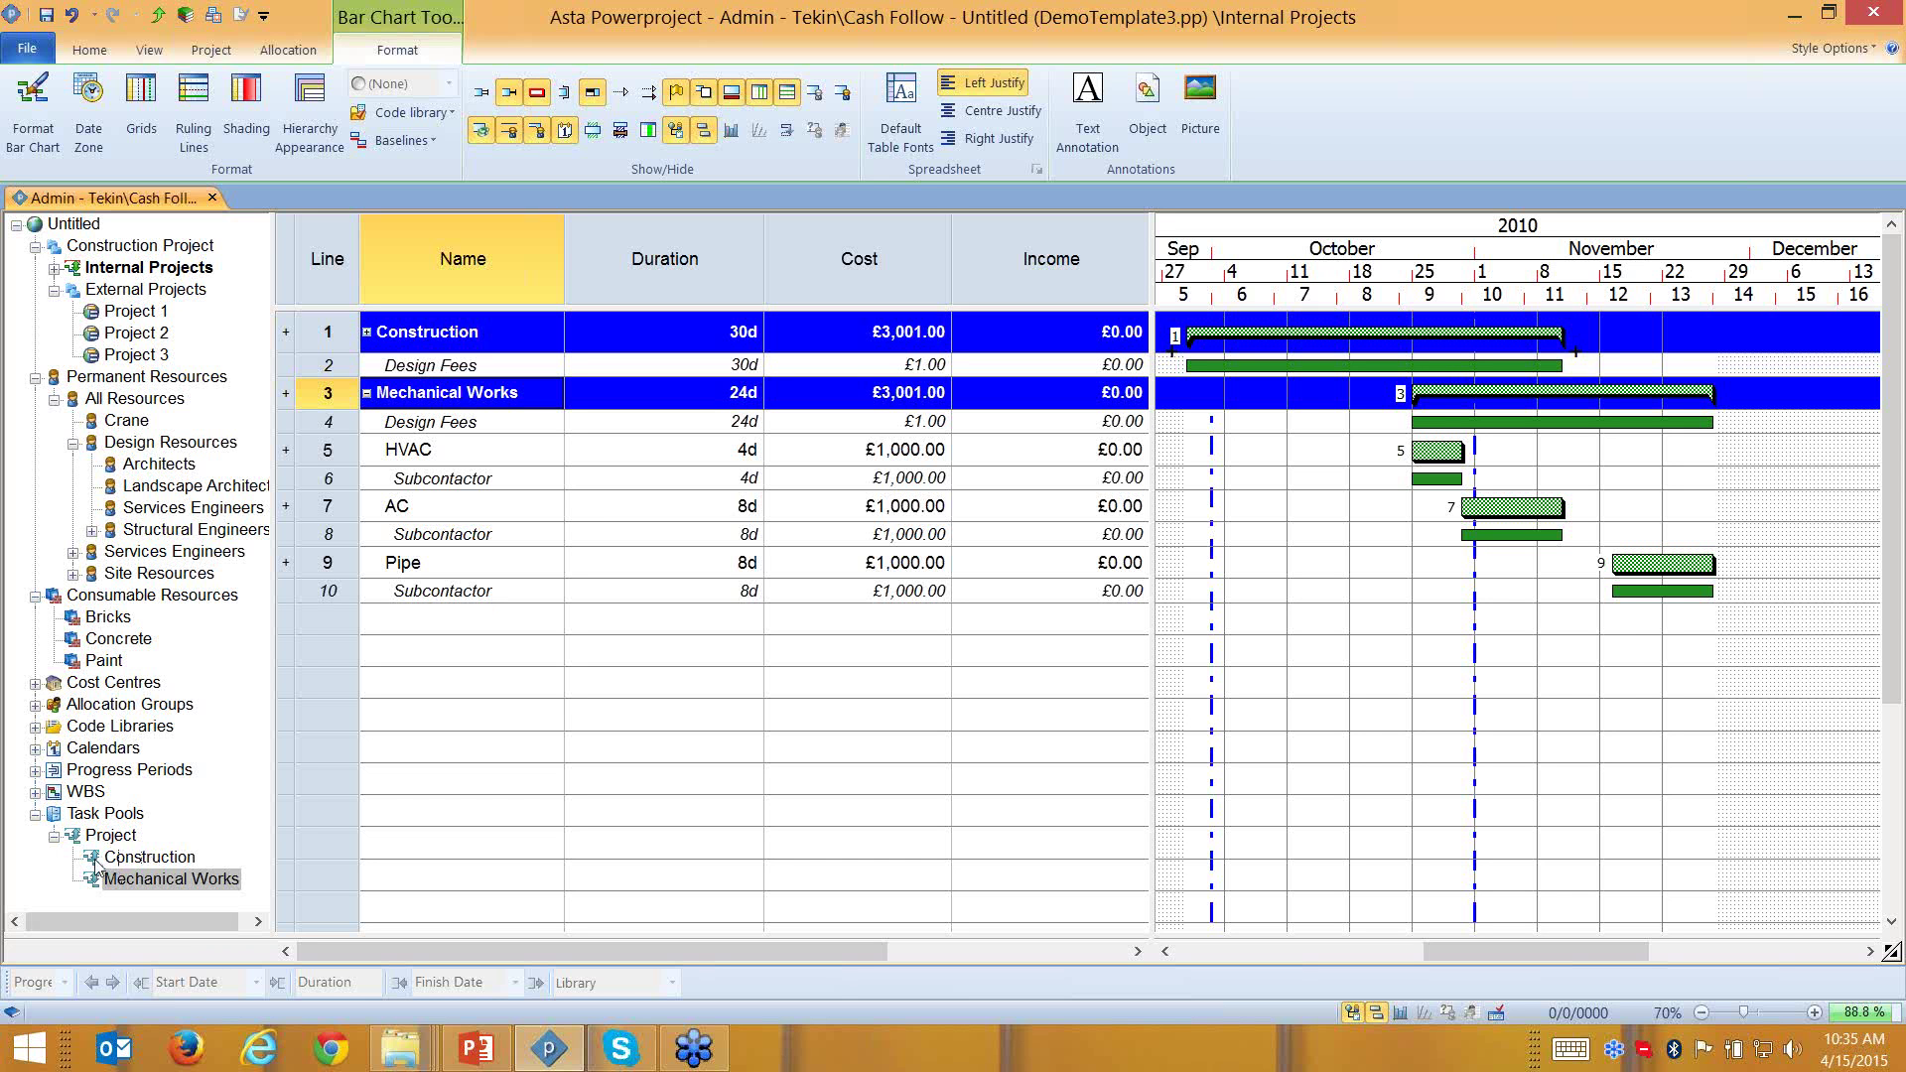
{"action": "key", "text": "ctrl+z"}
{"action": "key", "text": "ctrl+z"}
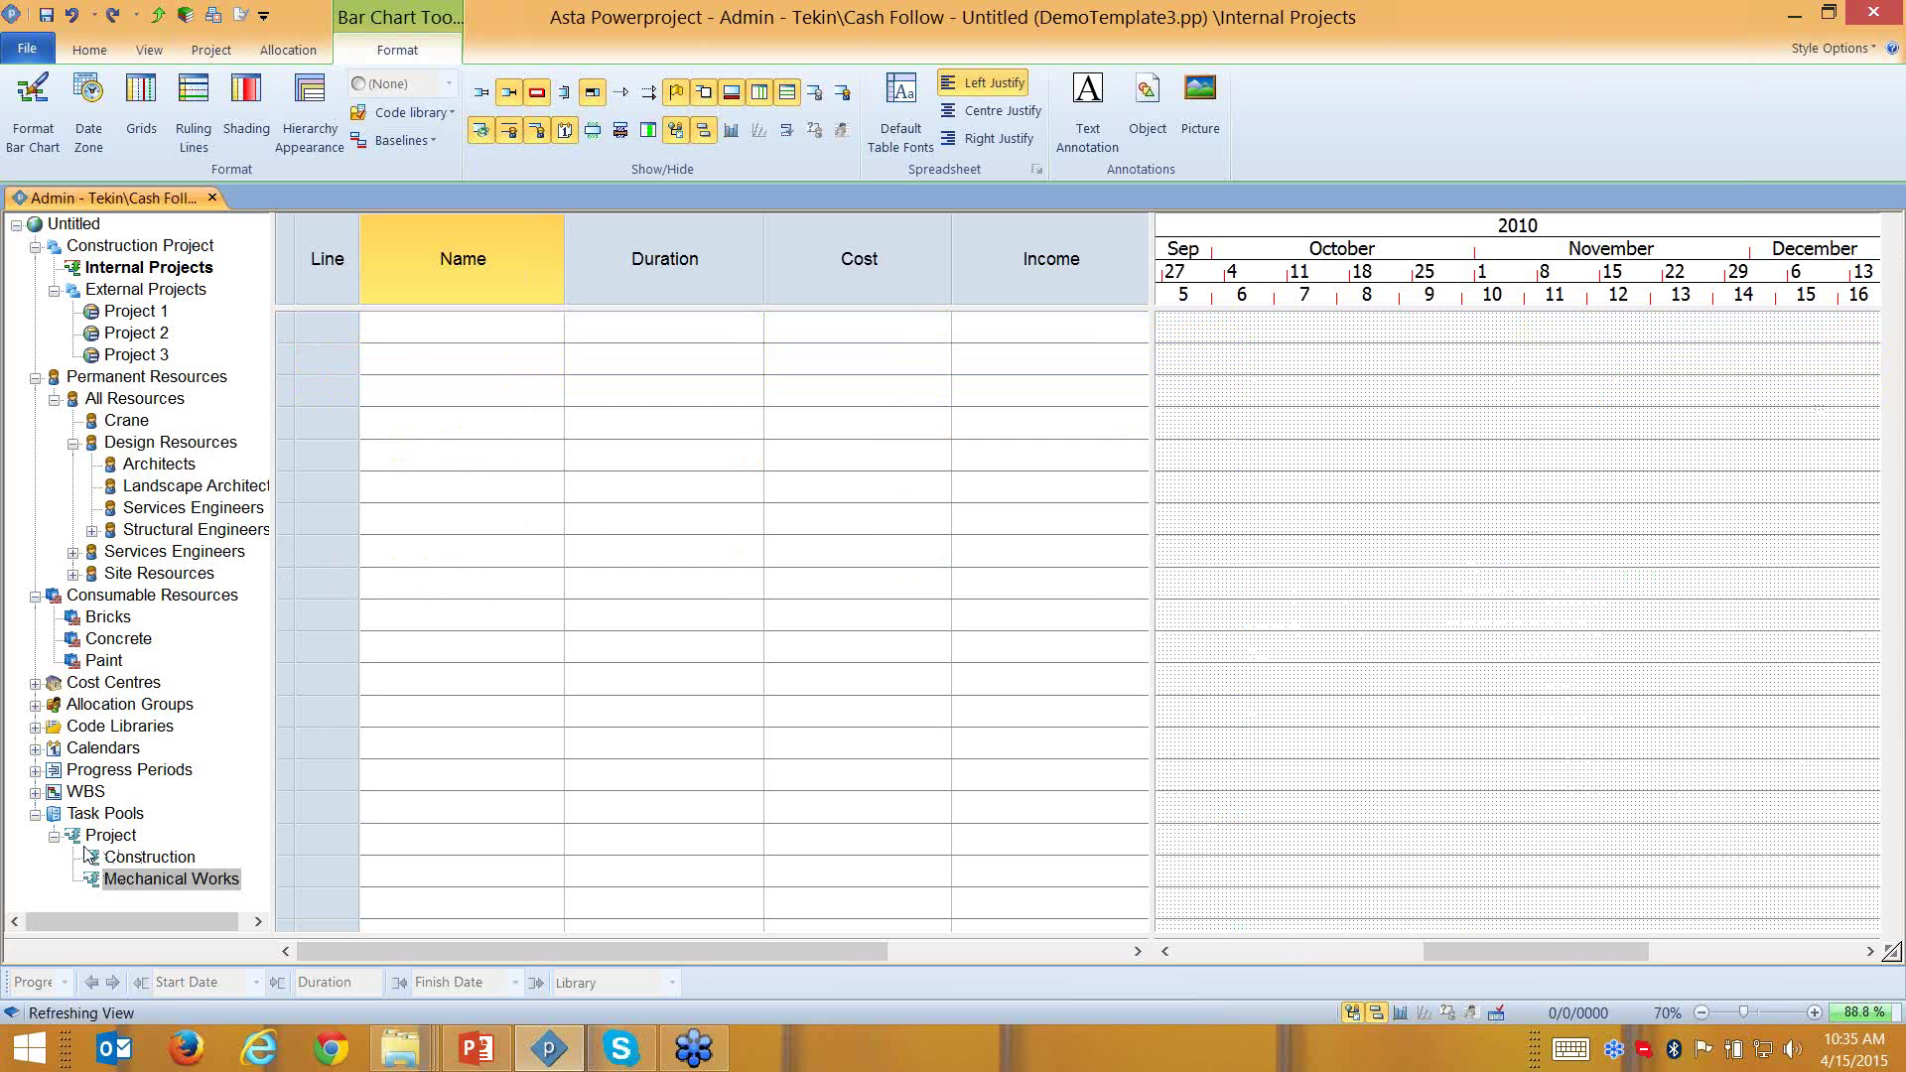
Insert the whole Project task from the task pool on the first line and expand all its summaries to check the cost allocations
{"action": "left_click_drag", "start_coordinate": [111, 839], "coordinate": [1361, 337]}
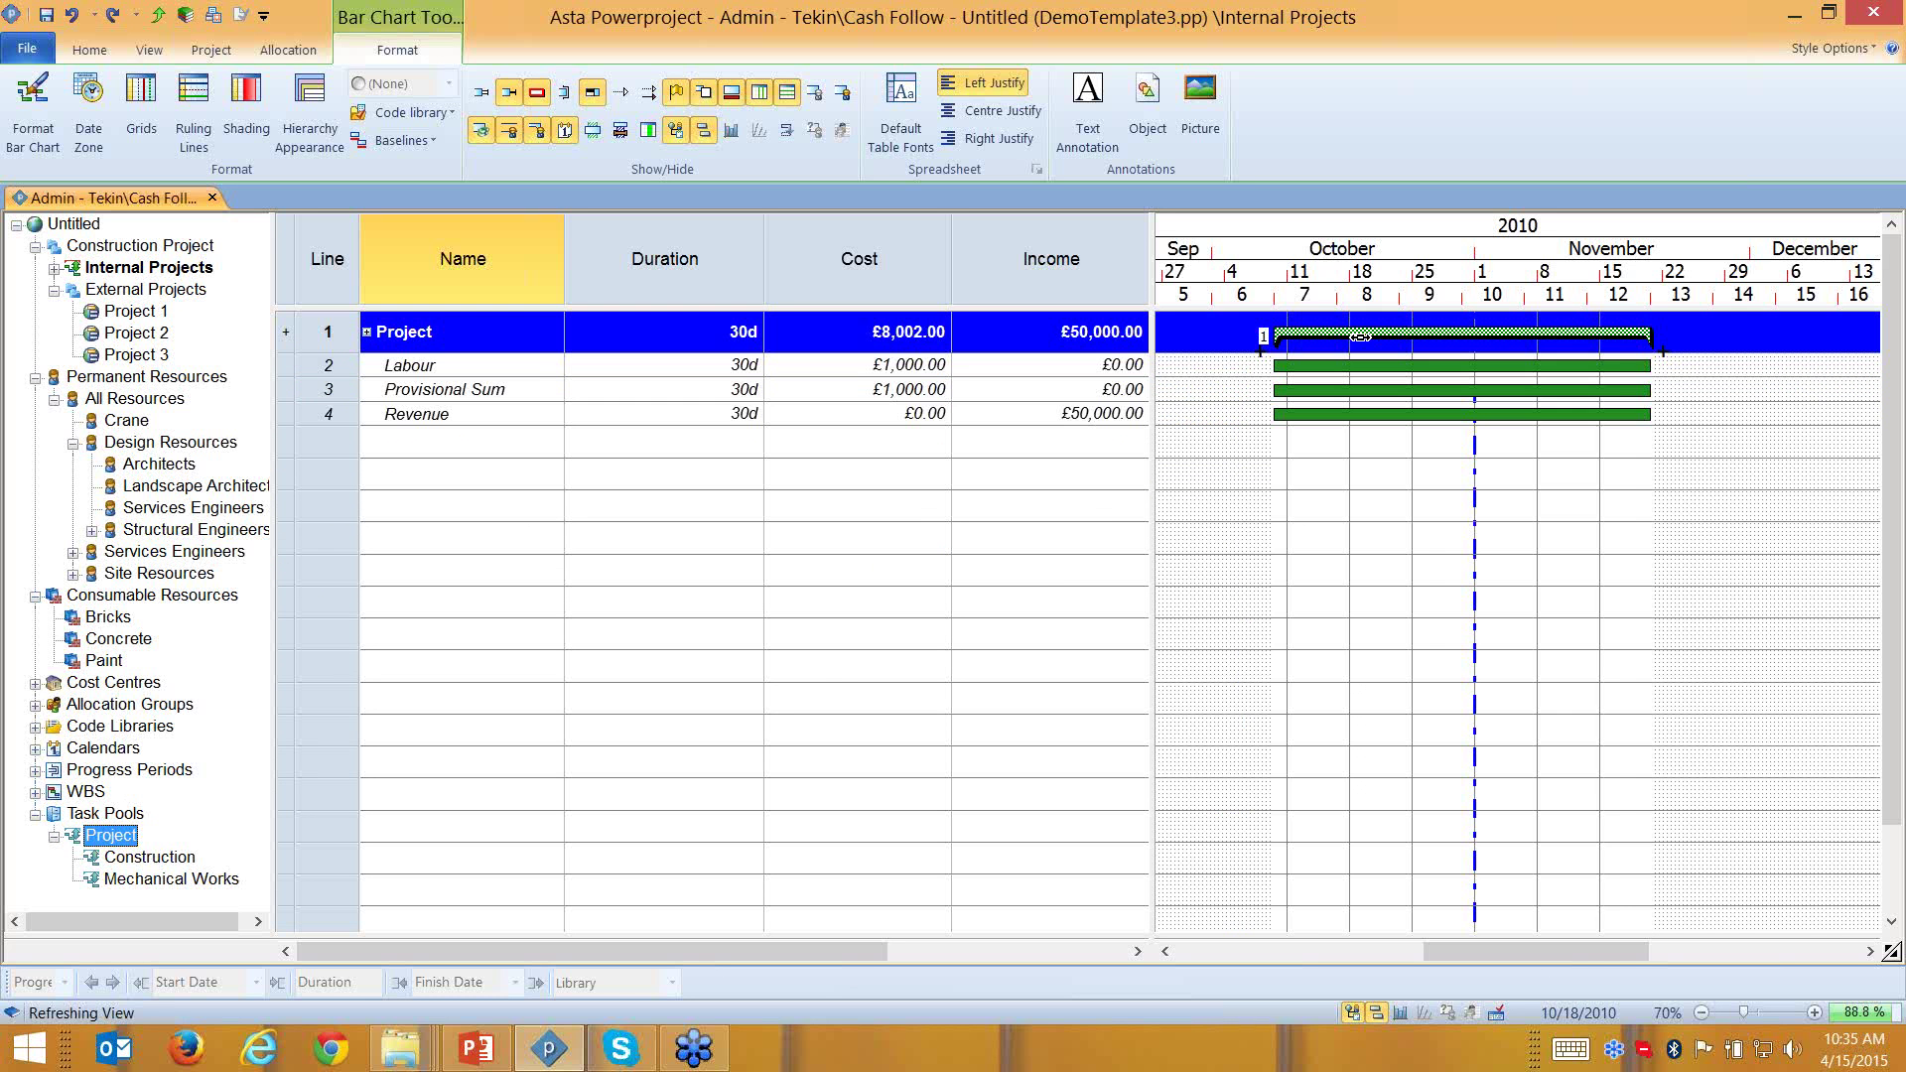
{"action": "left_click", "coordinate": [372, 333]}
{"action": "left_click", "coordinate": [368, 333]}
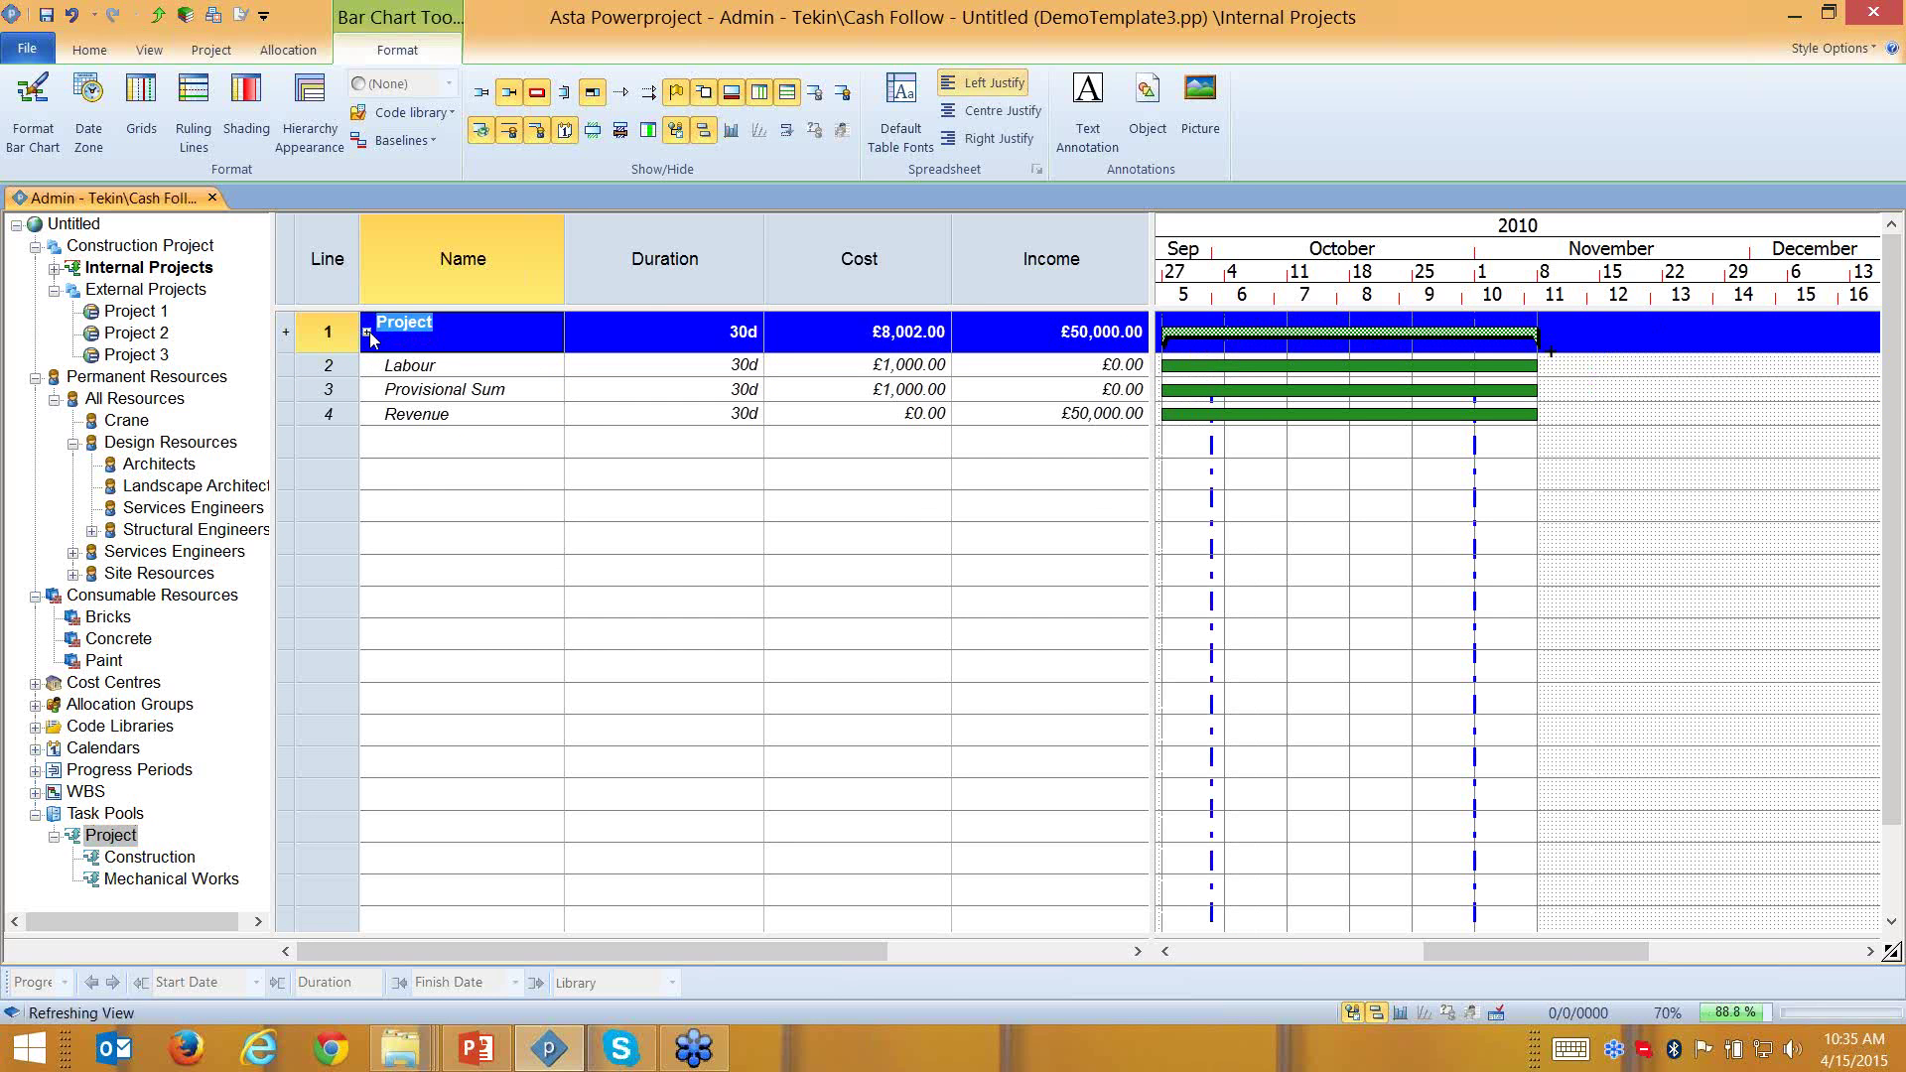
{"action": "left_click", "coordinate": [368, 451]}
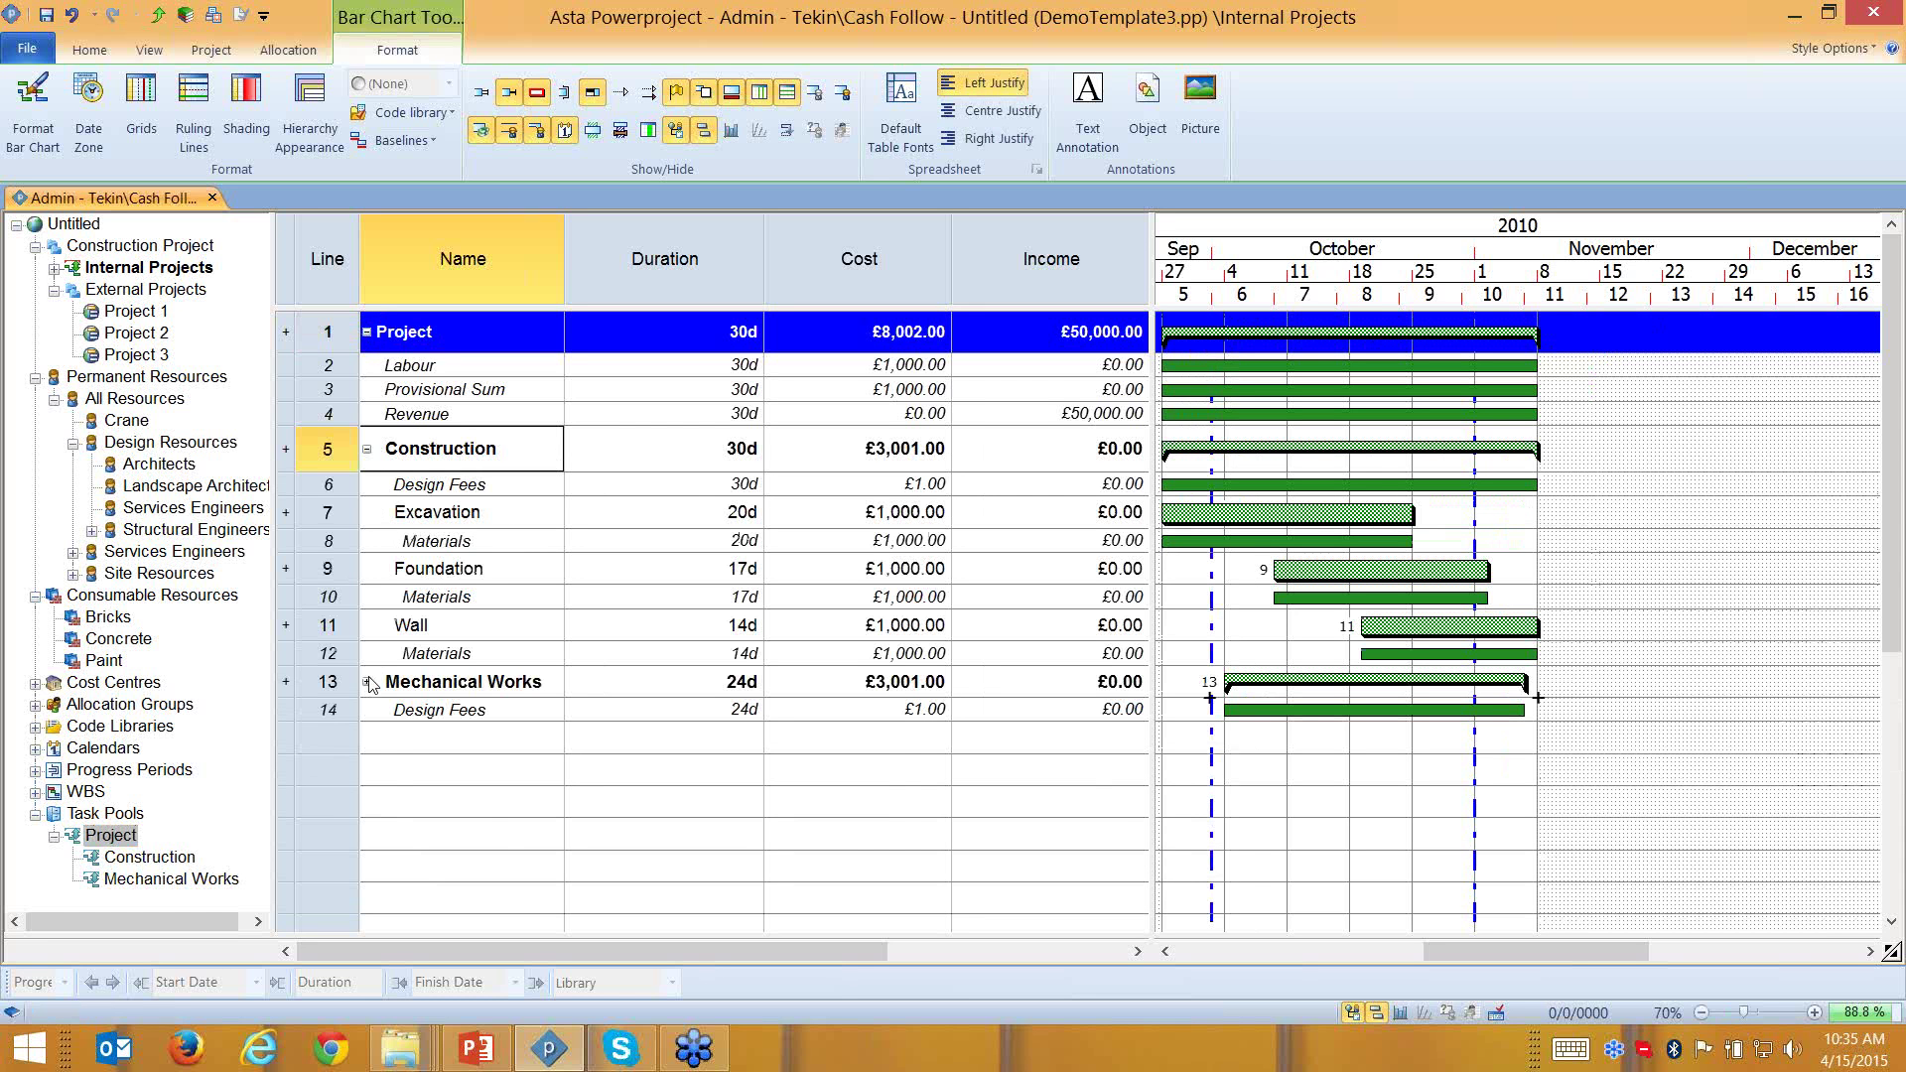
{"action": "left_click", "coordinate": [368, 683]}
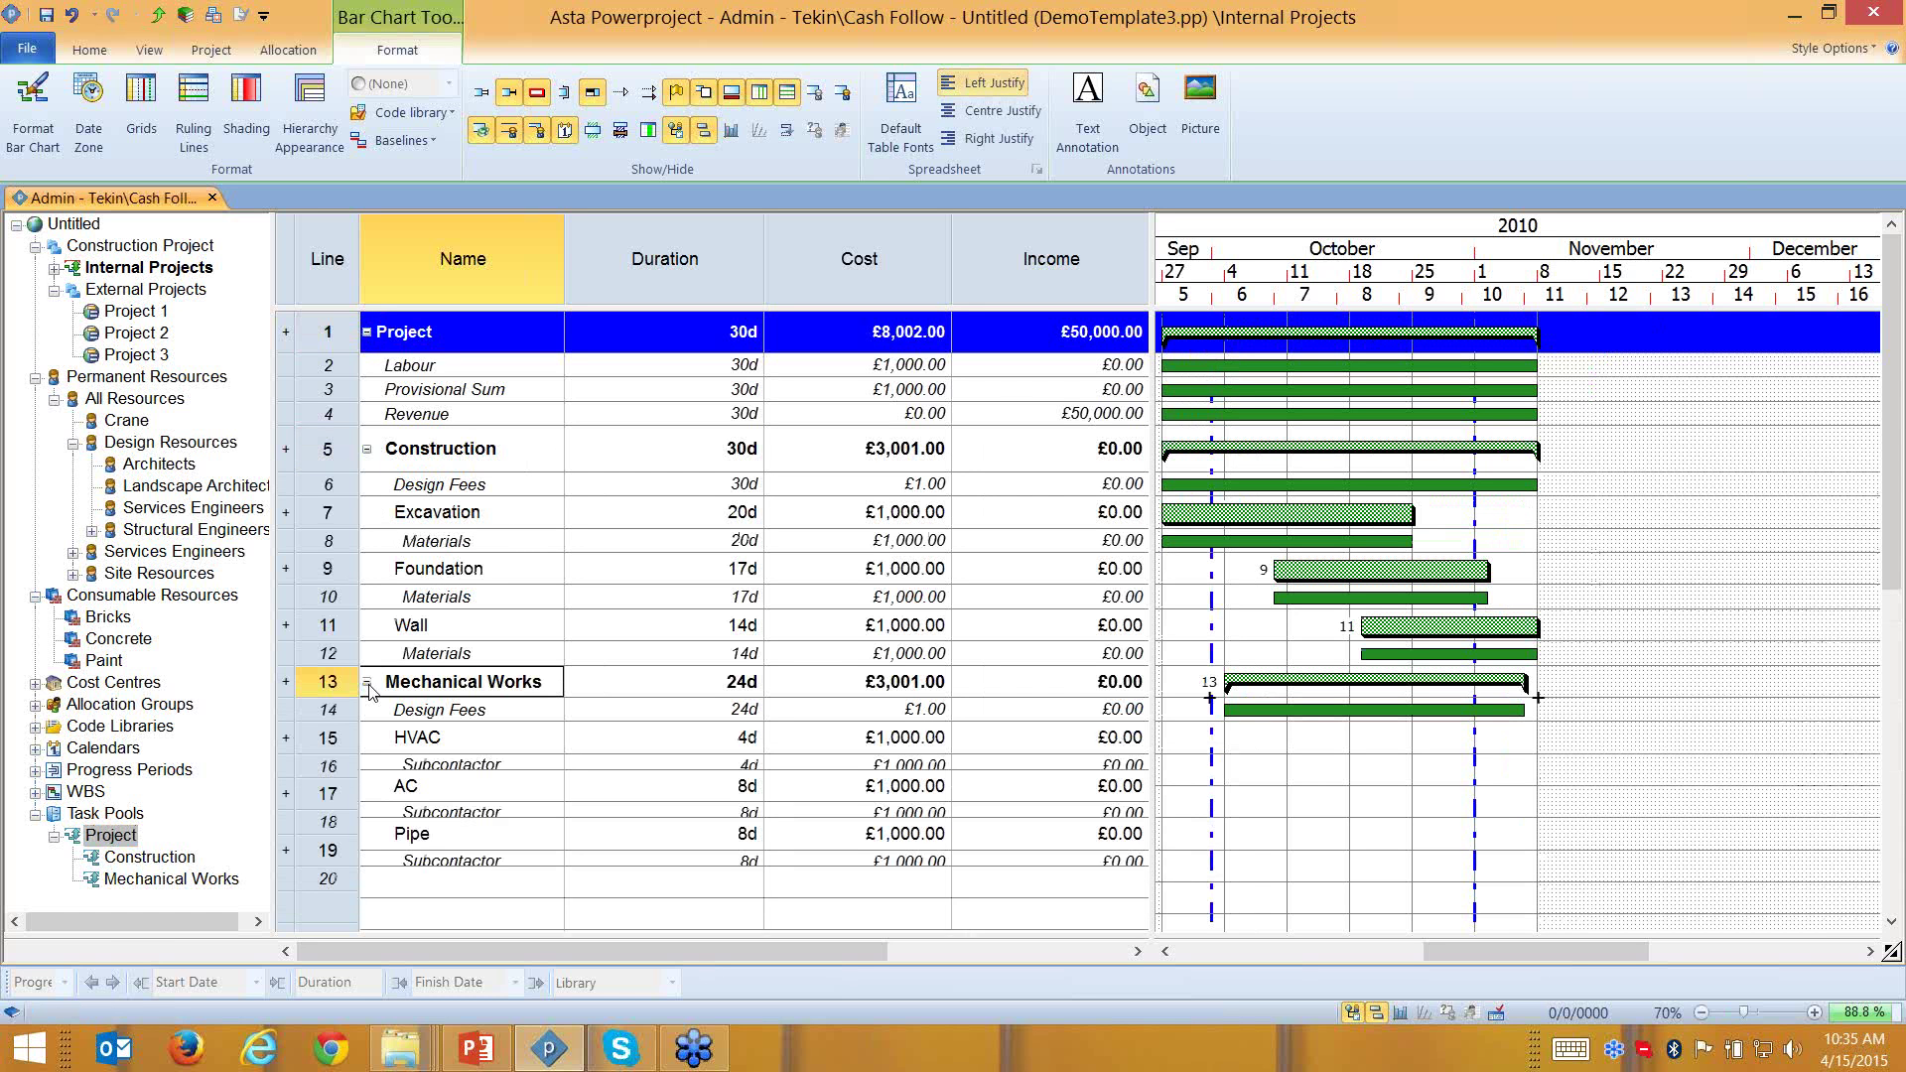
{"action": "left_click", "coordinate": [920, 367]}
{"action": "left_click", "coordinate": [924, 414]}
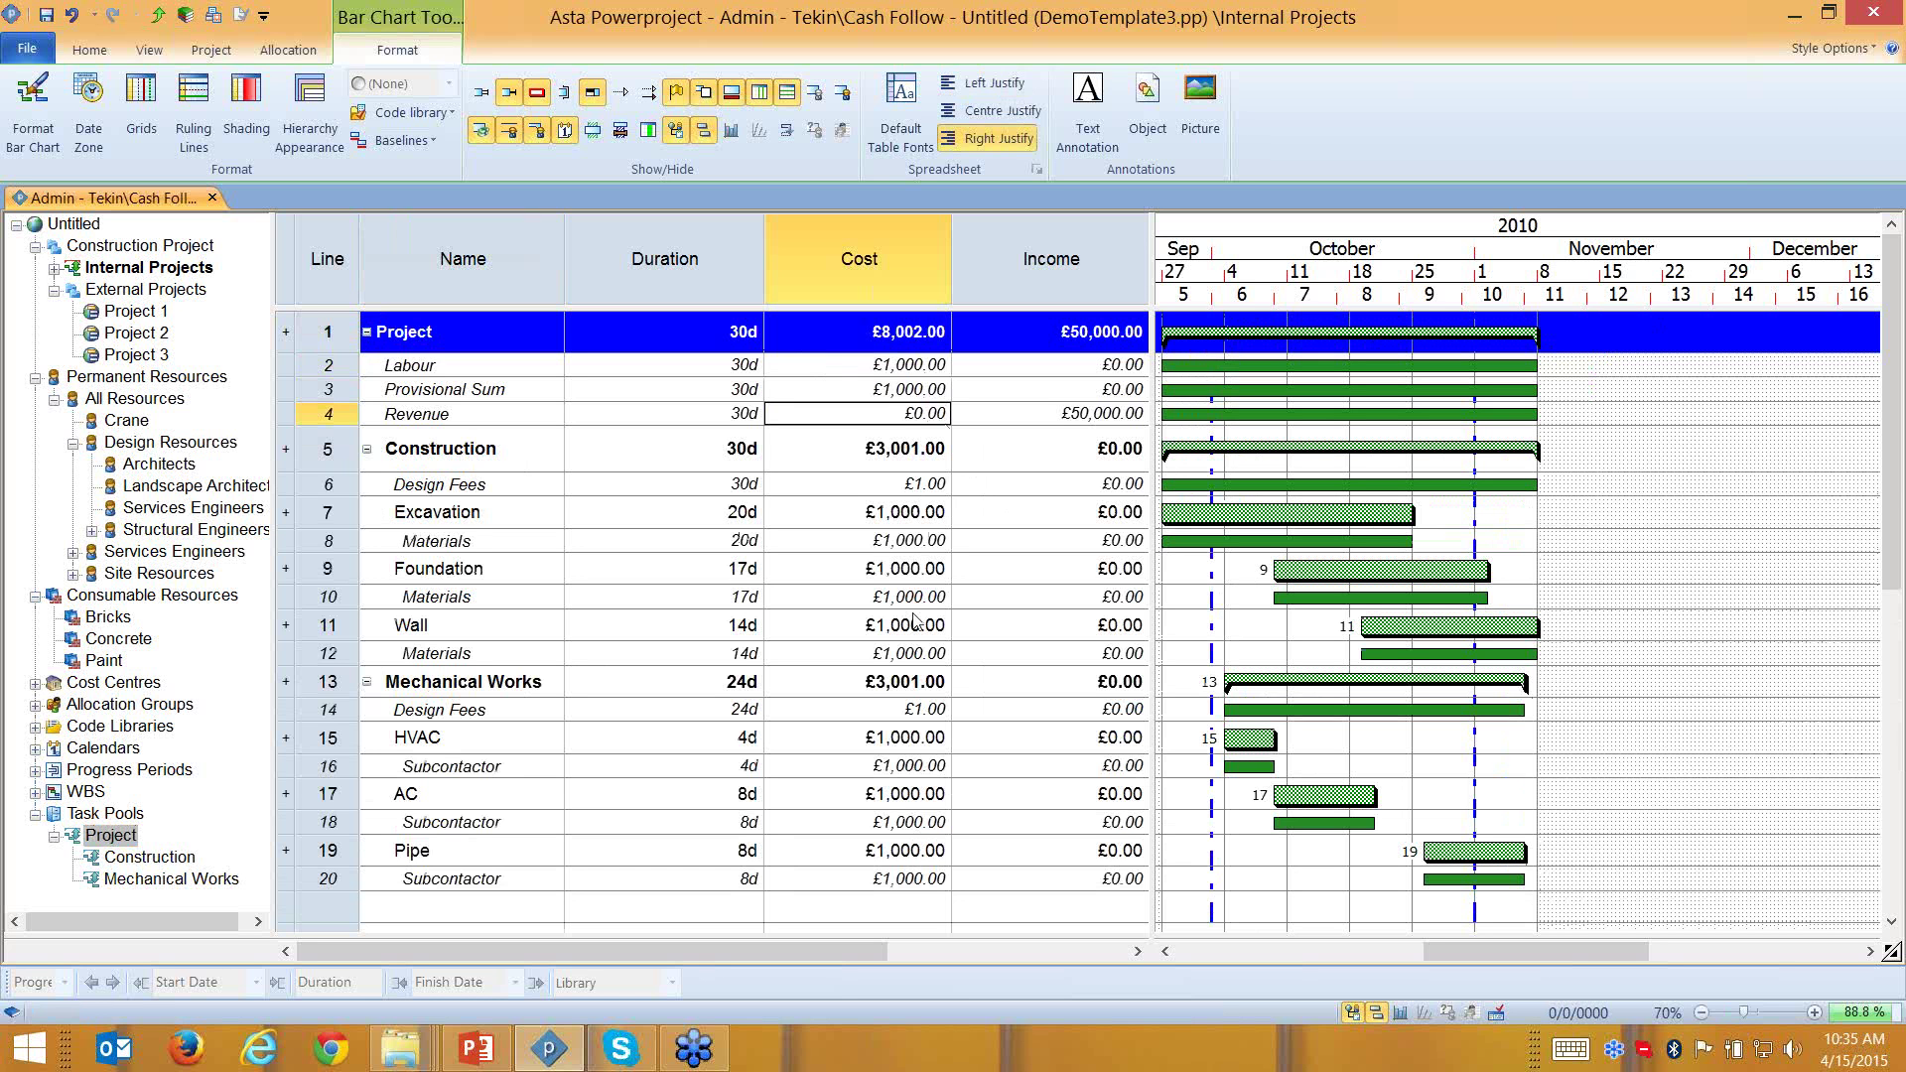
Delete all the inserted Project lines from the bar chart, from the Project summary to the Pipe task's subcontractor allocation
{"action": "left_click_drag", "start_coordinate": [417, 332], "coordinate": [430, 852]}
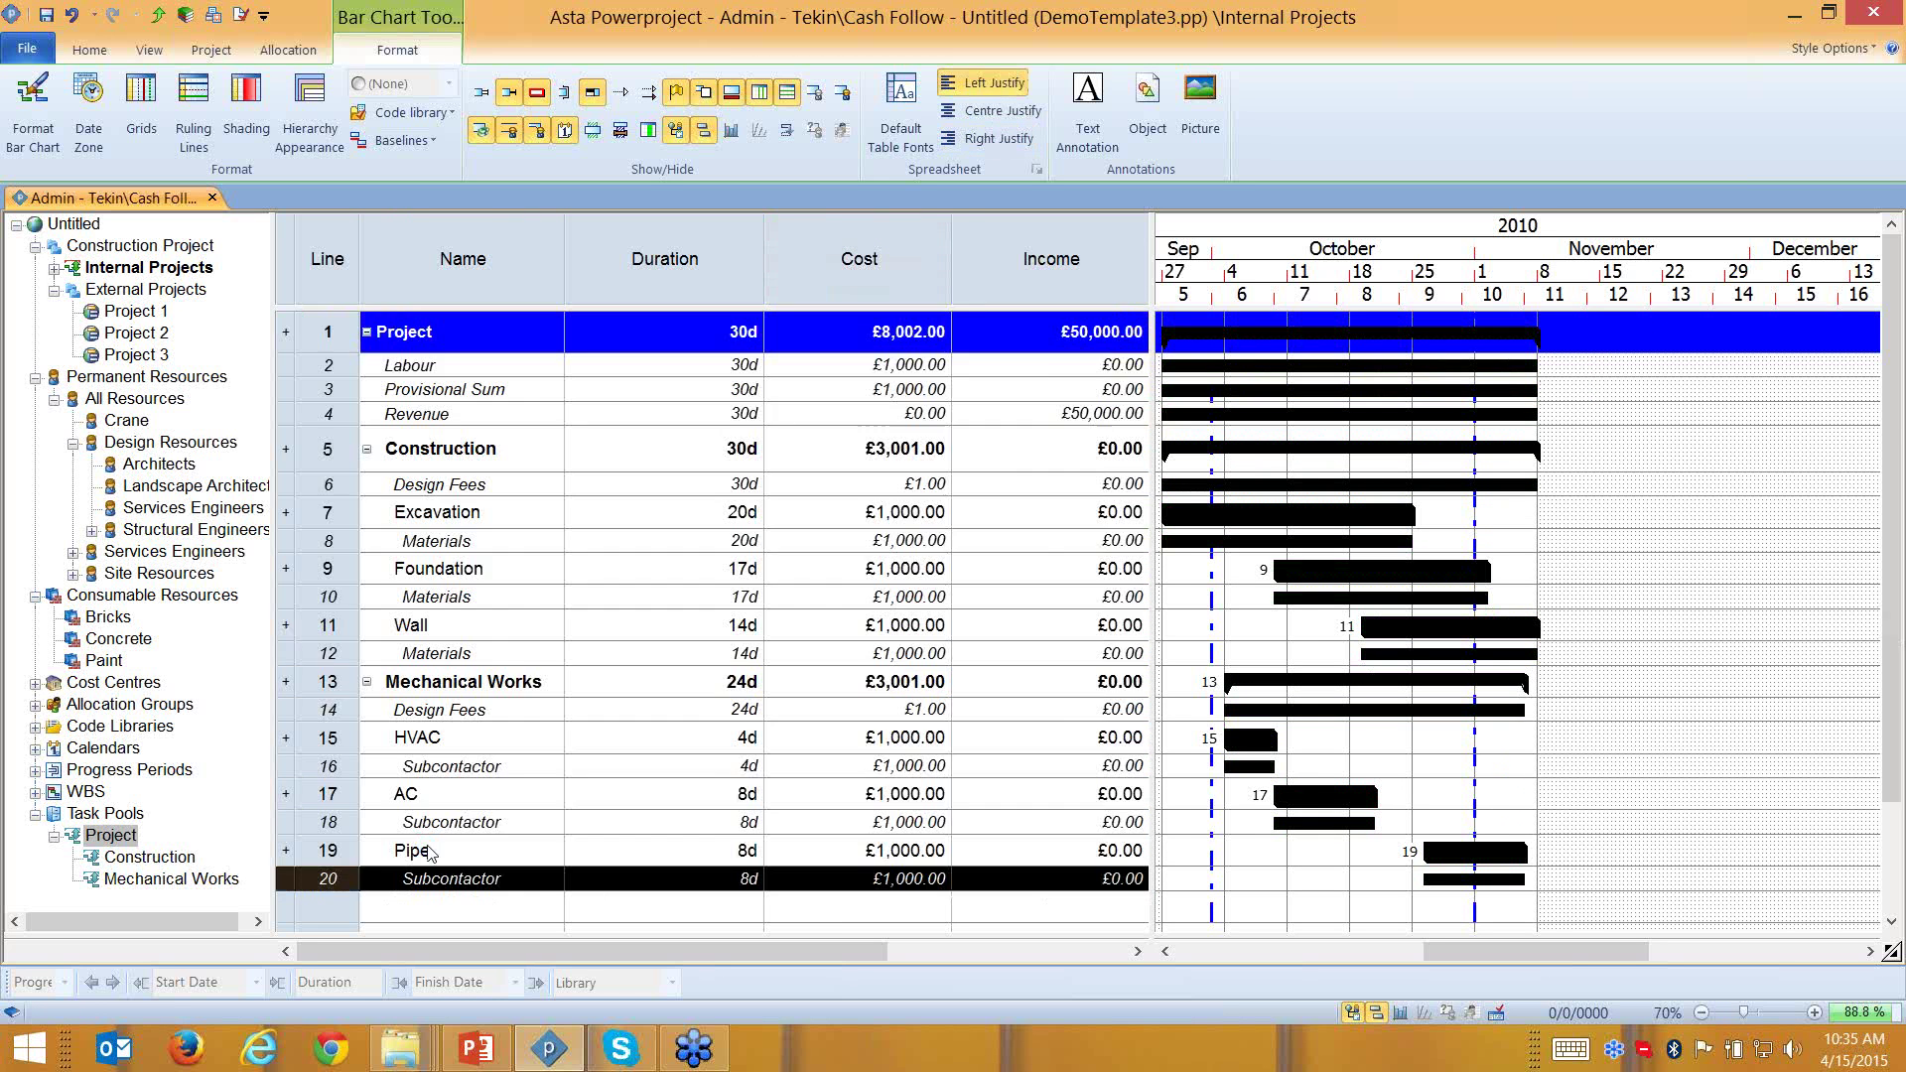
{"action": "key", "text": "Delete"}
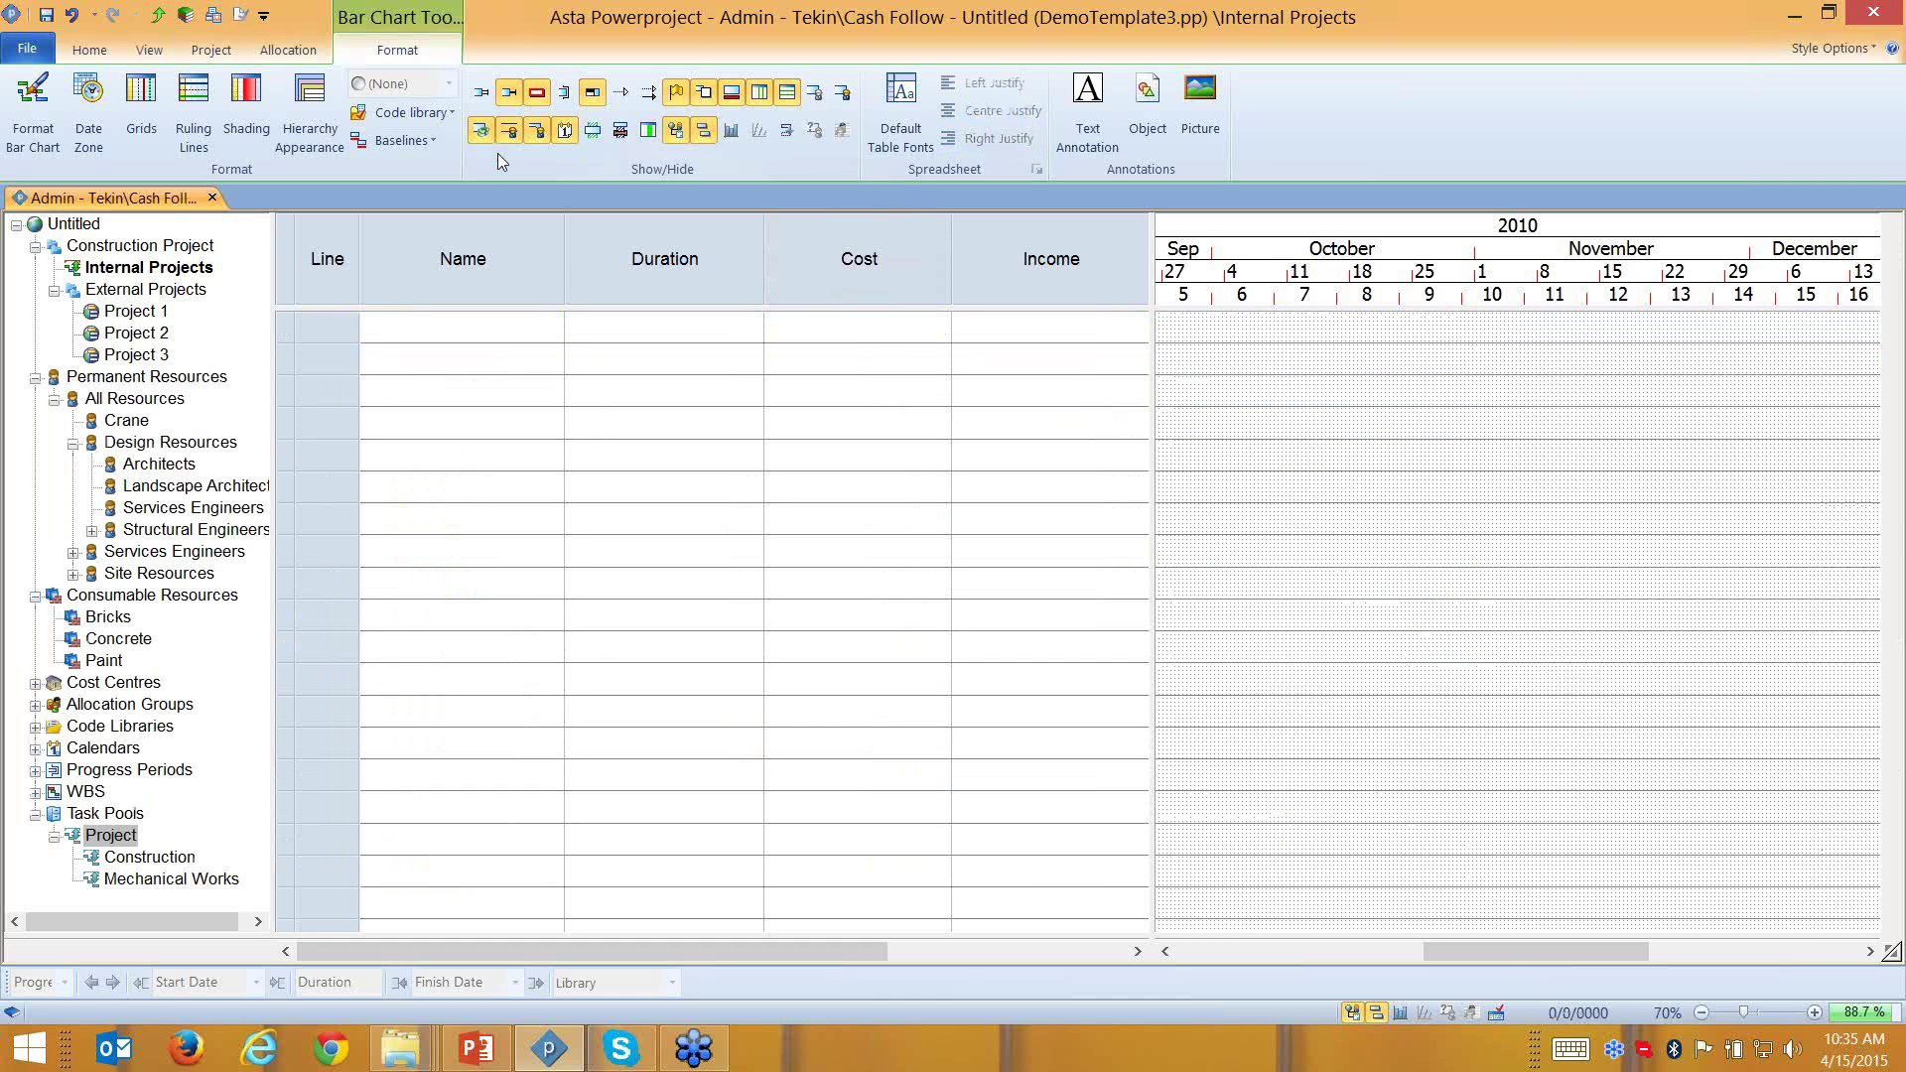
Open Excel and create a blank workbook
{"action": "left_click", "coordinate": [30, 1049]}
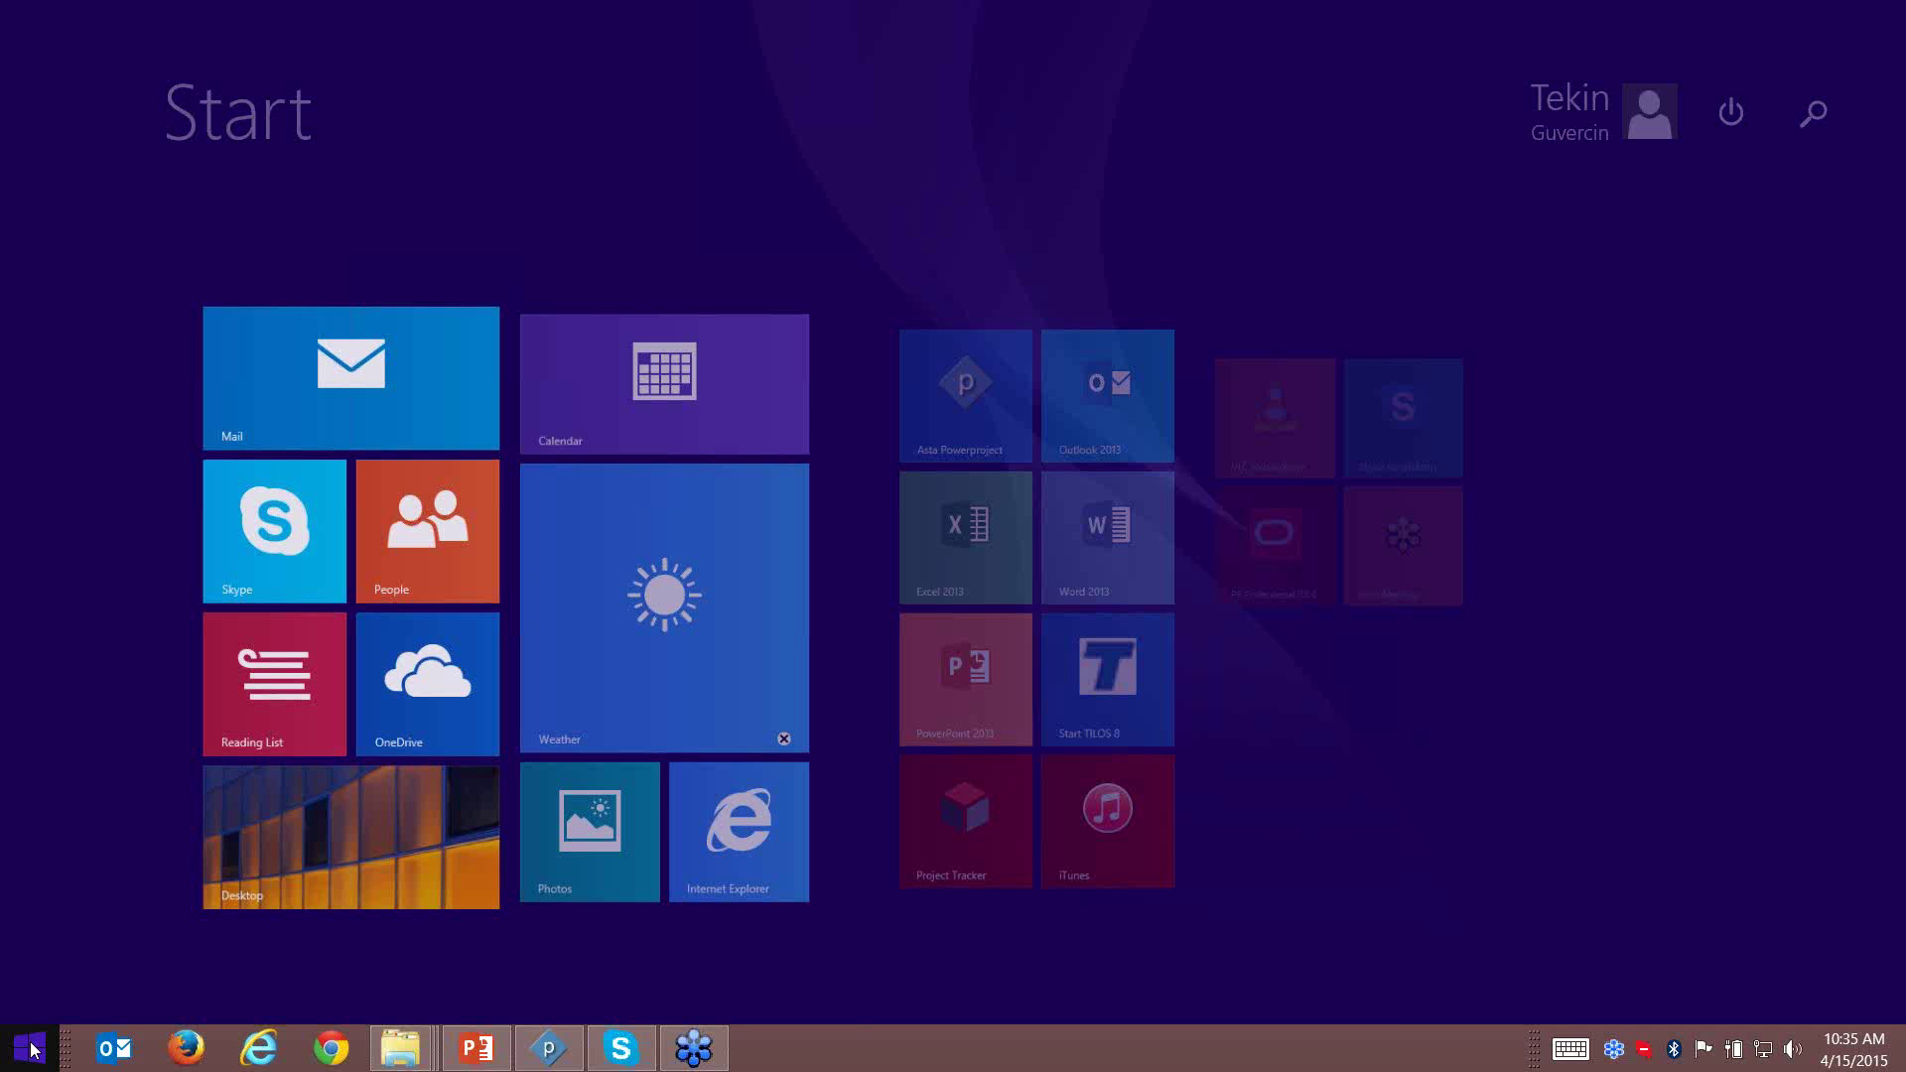
{"action": "key", "text": "Escape"}
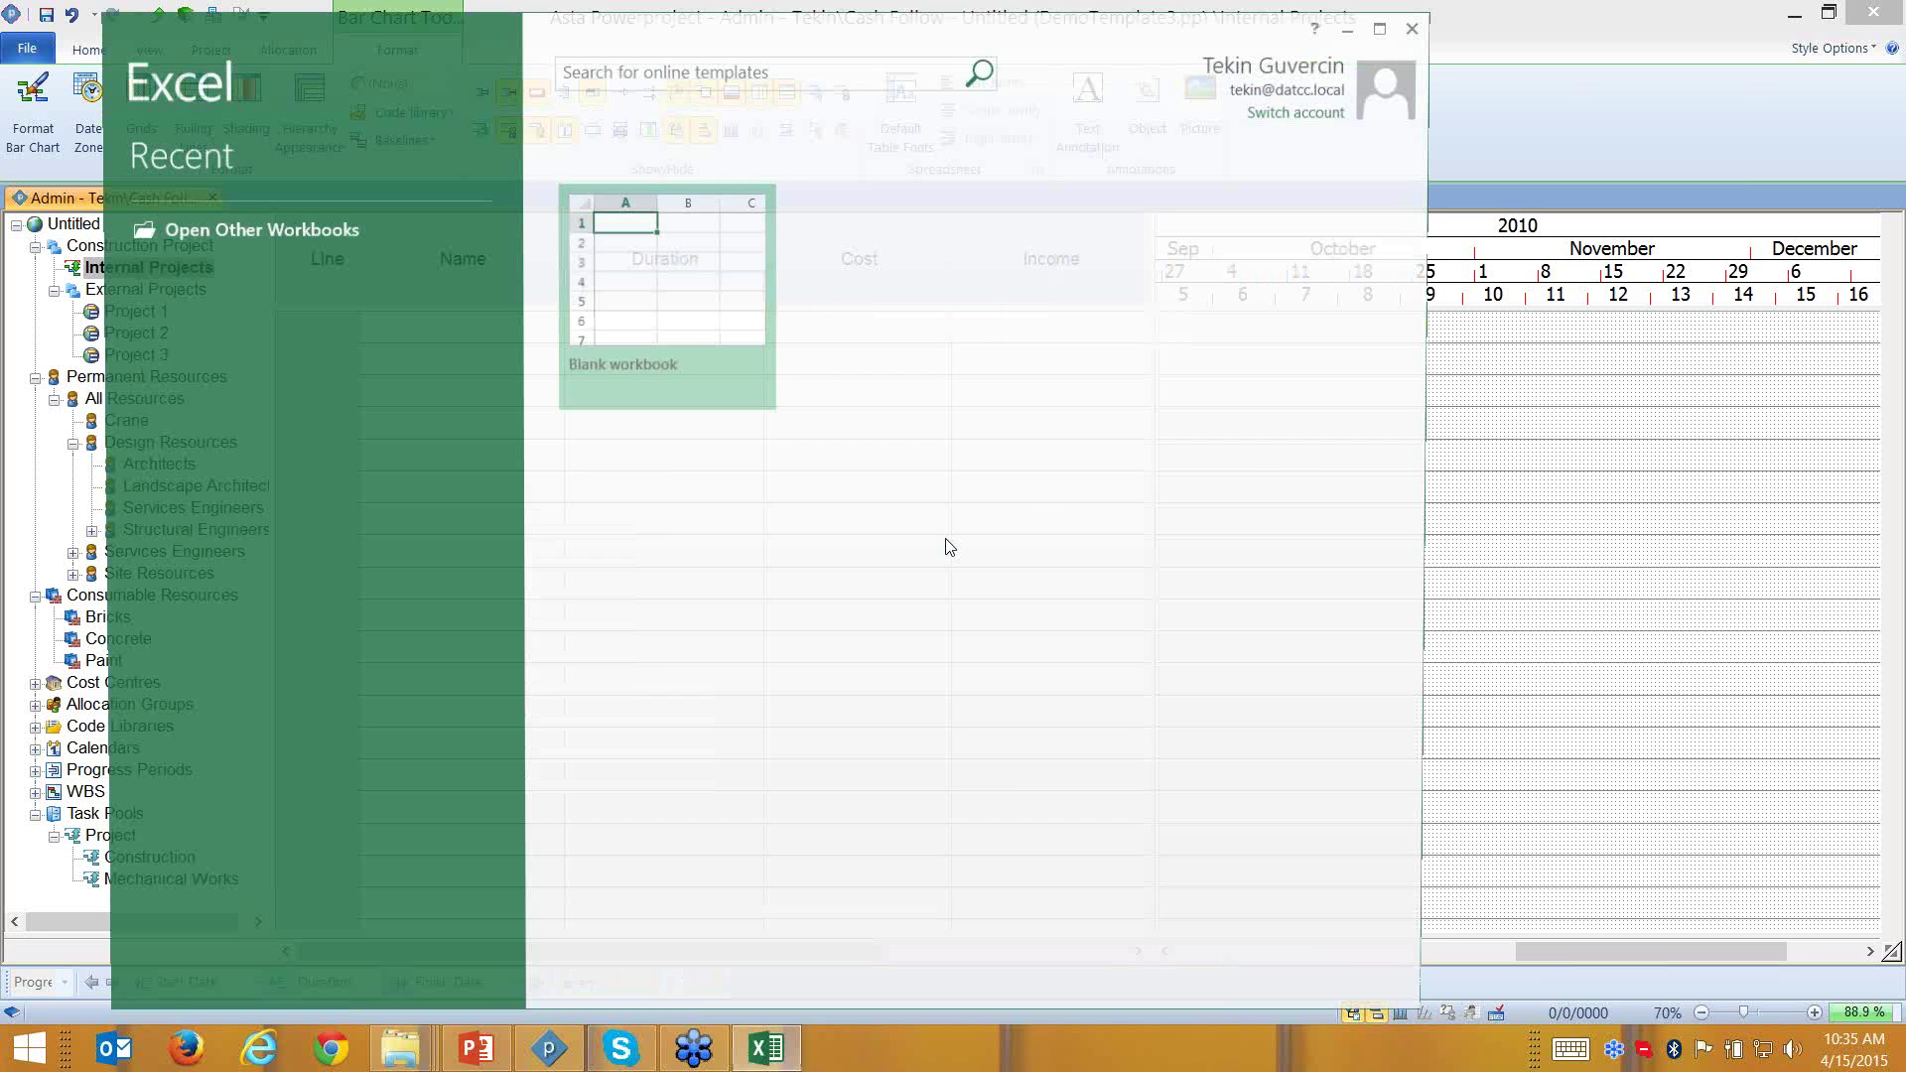
{"action": "left_click", "coordinate": [617, 333]}
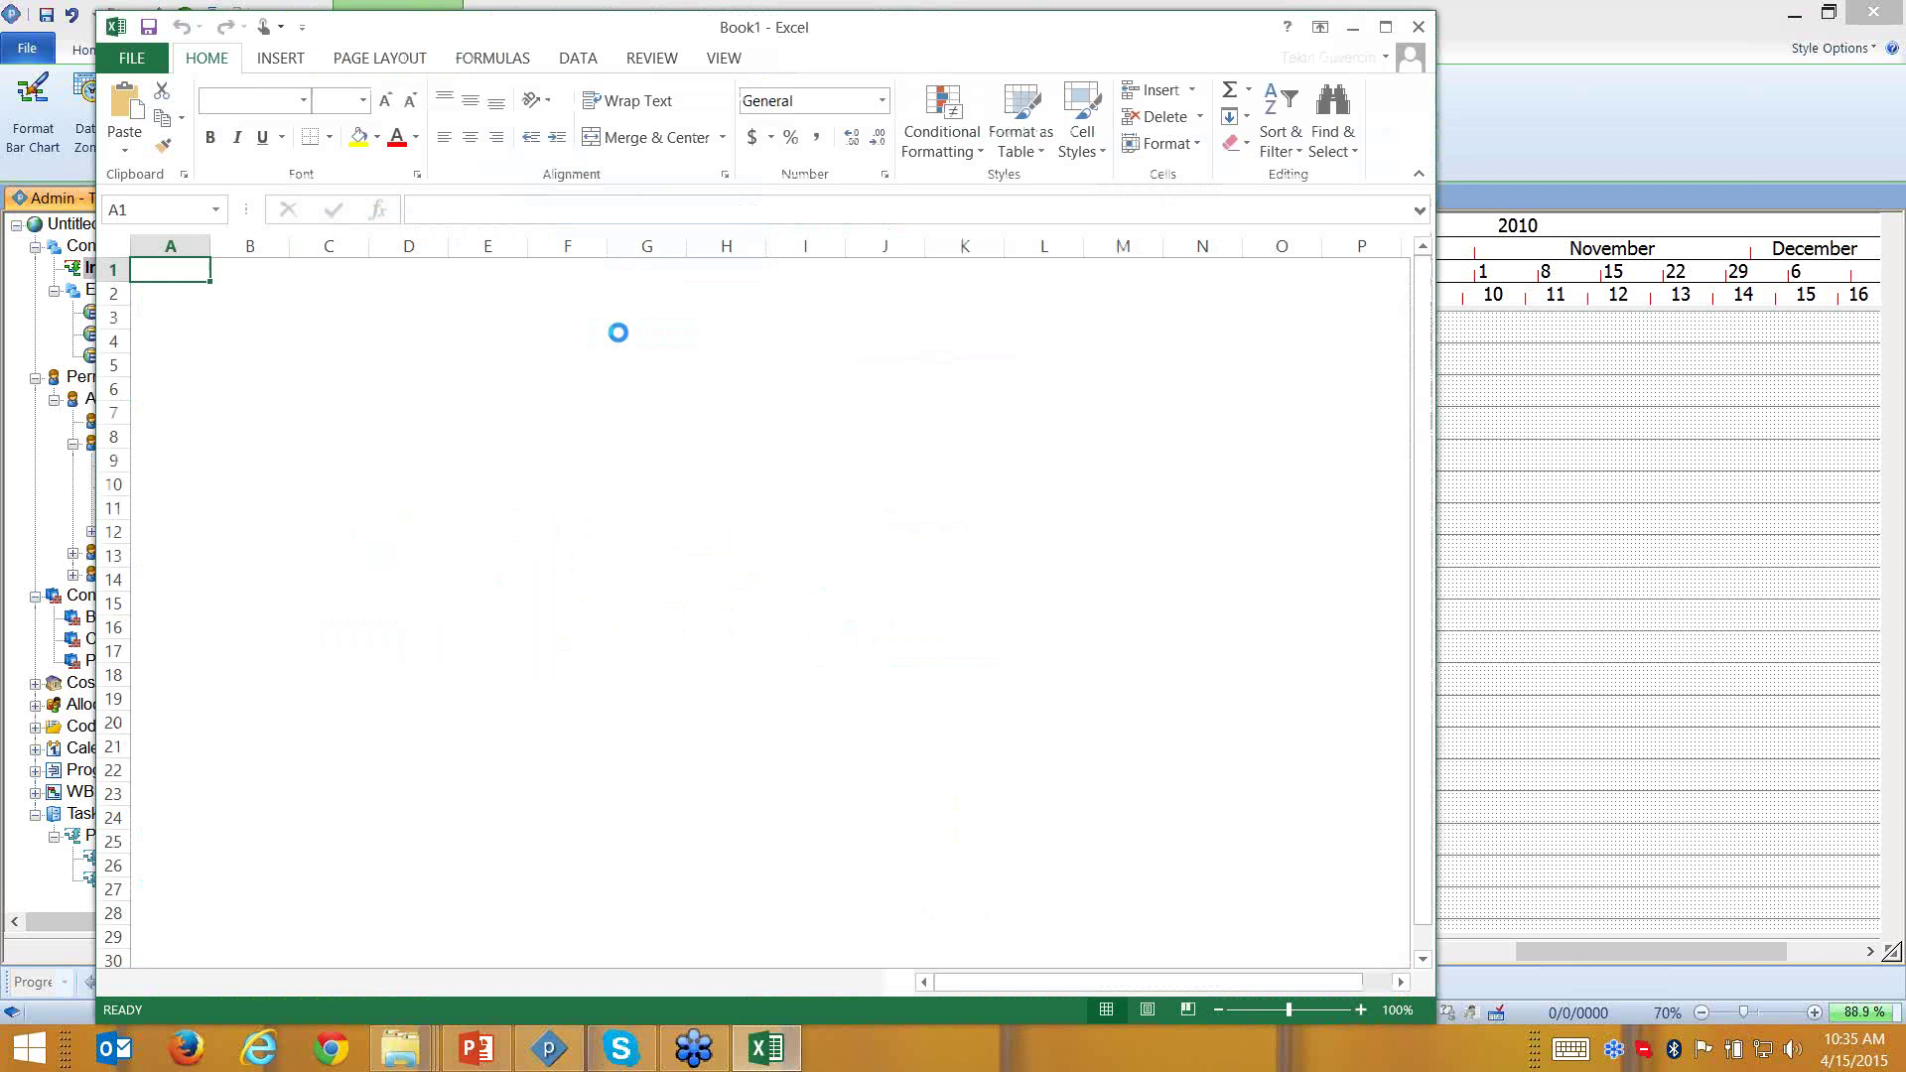
{"action": "left_click", "coordinate": [618, 332]}
{"action": "left_click", "coordinate": [514, 359]}
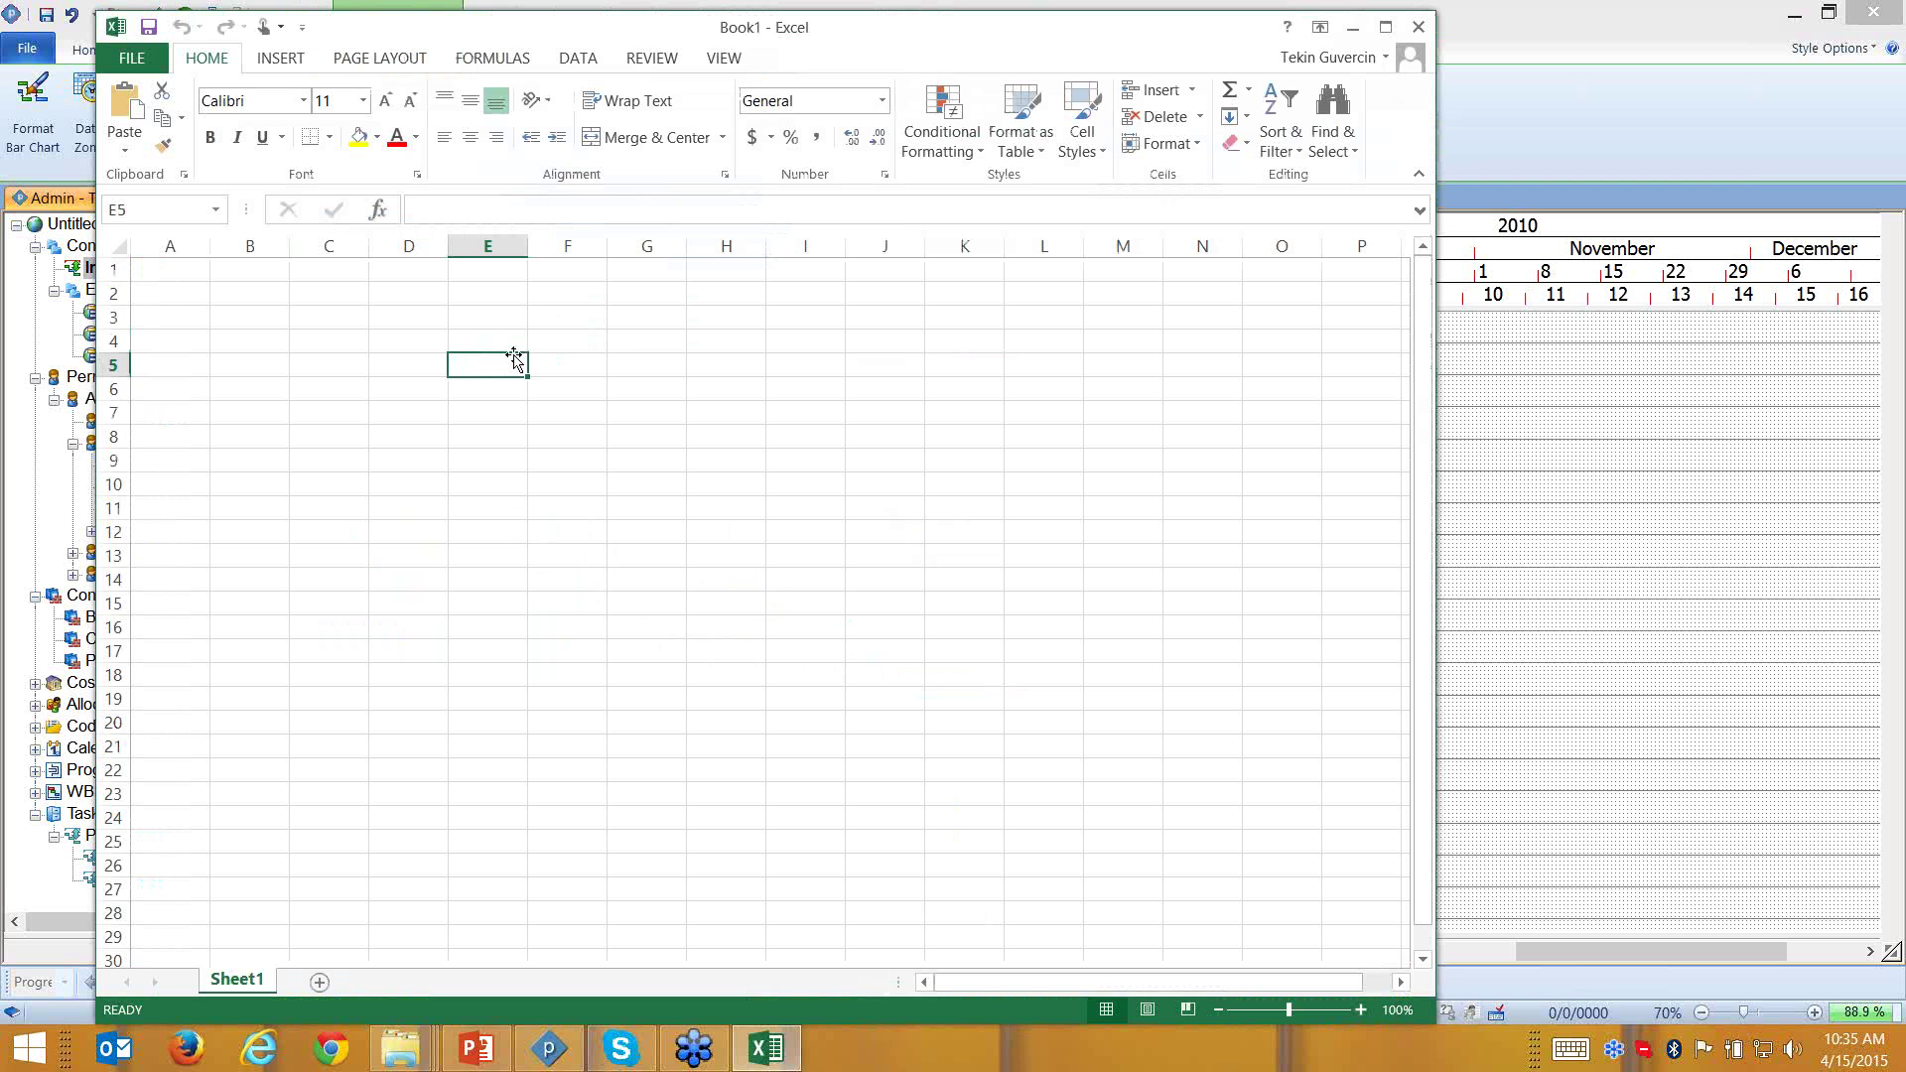
{"action": "type", "text": "A"}
{"action": "key", "text": "Return"}
{"action": "type", "text": "V"}
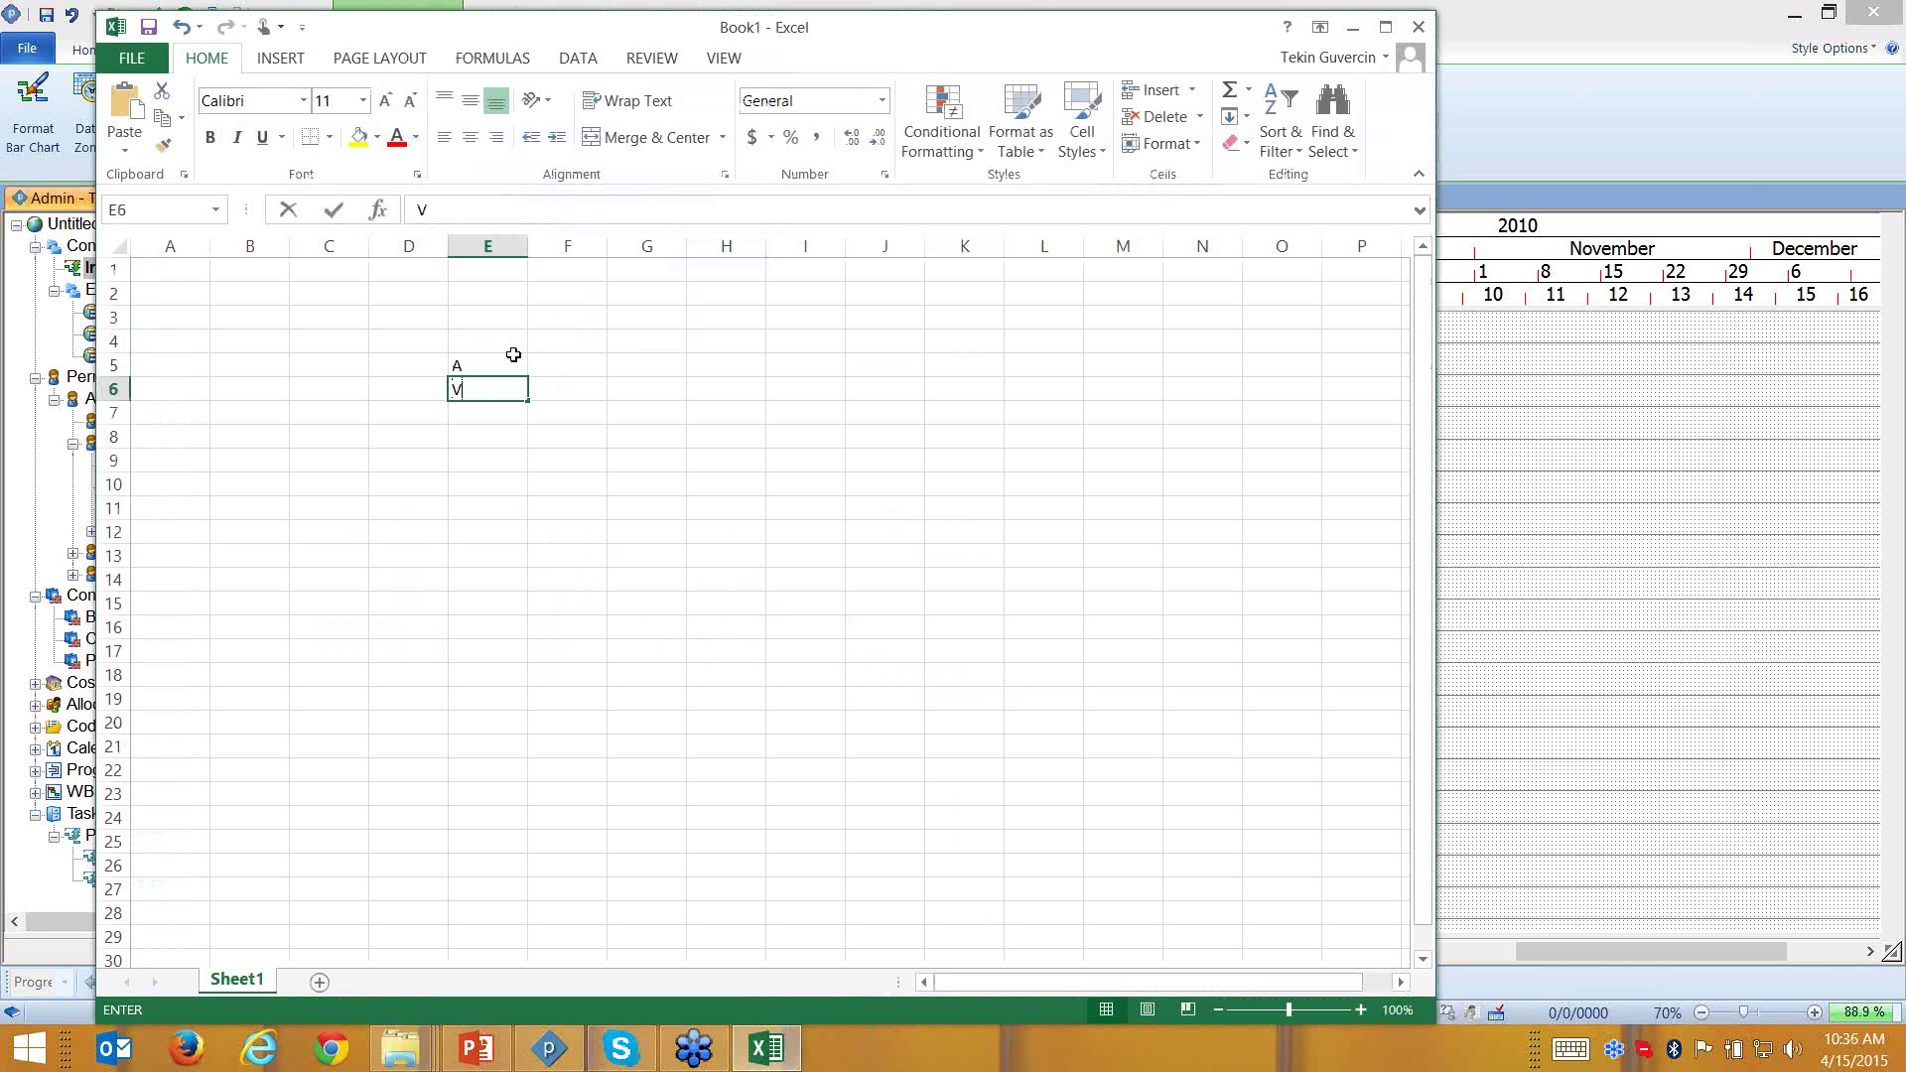
{"action": "key", "text": "BackSpace"}
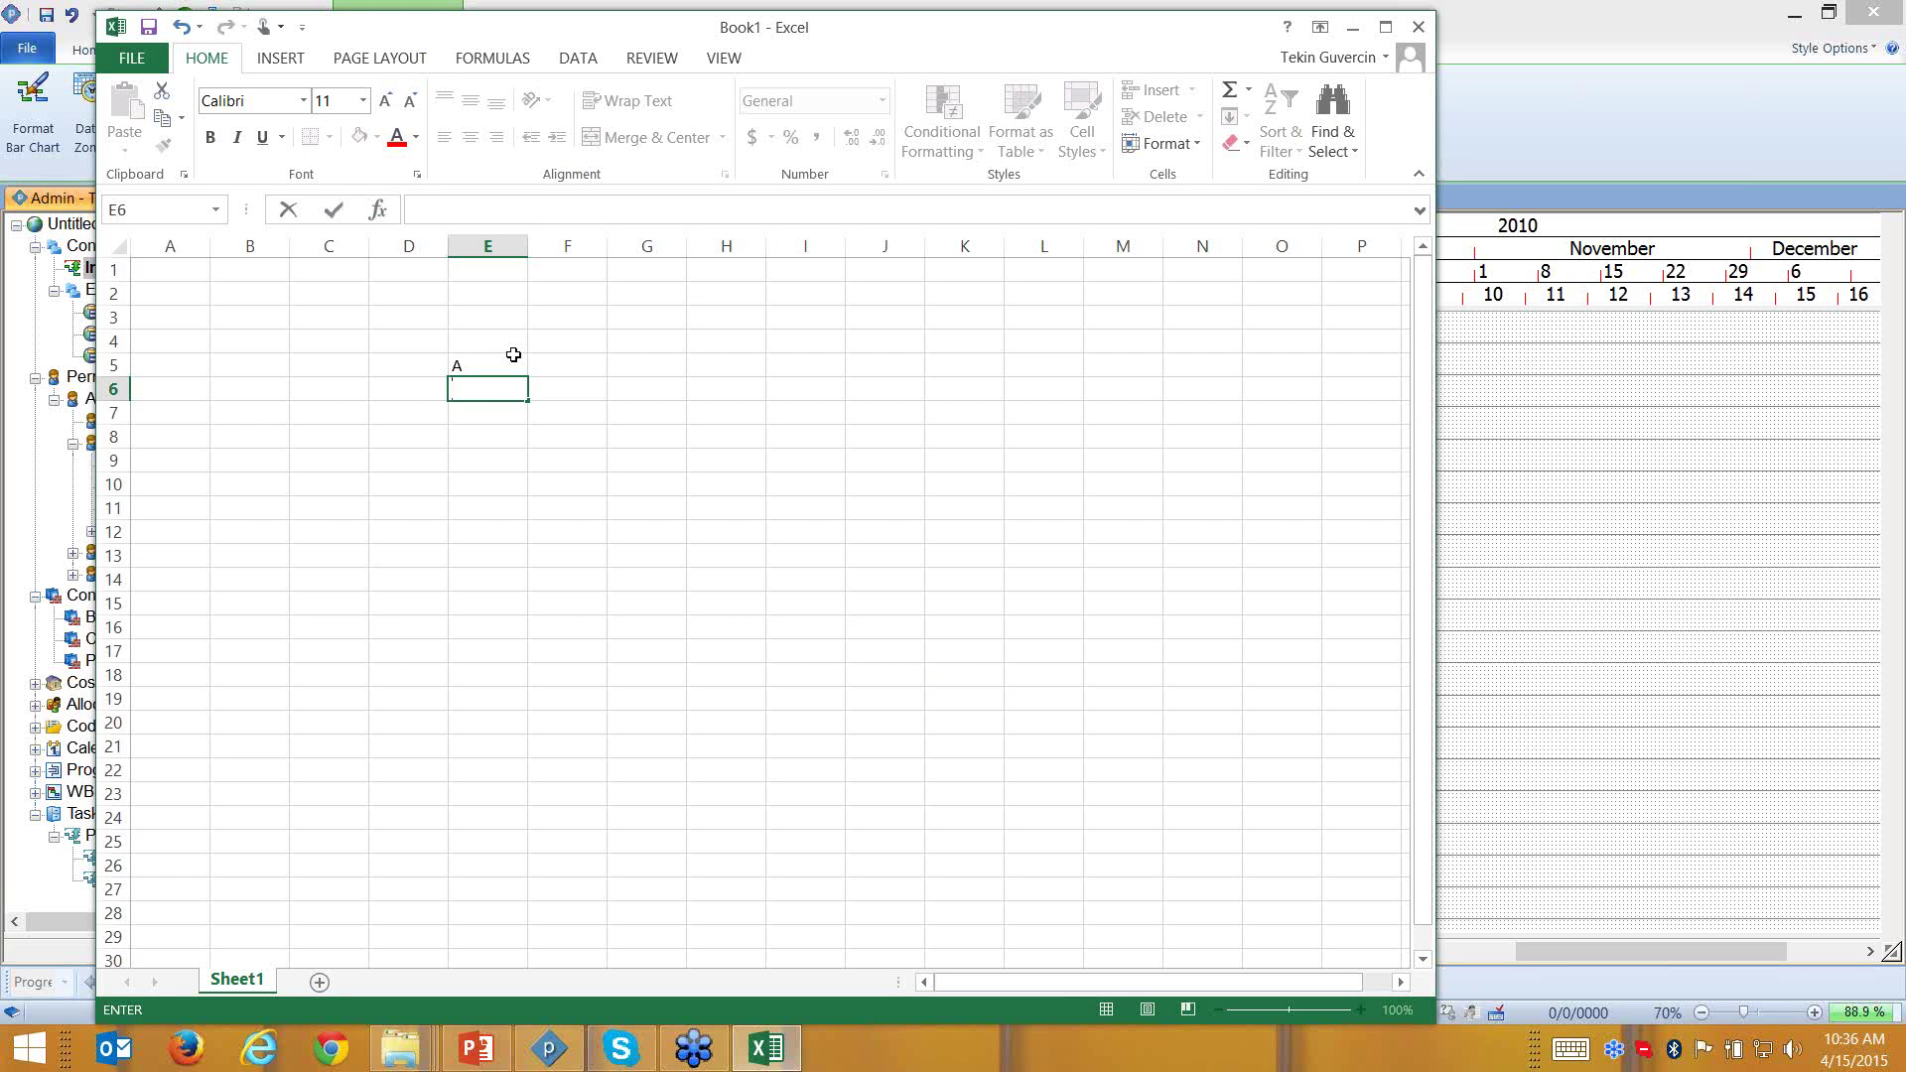
Enter the task names Excavation in cell E5 and Foundation in cell E6, correcting the first letter of Foundation
{"action": "left_click", "coordinate": [514, 355]}
{"action": "type", "text": "Exc"}
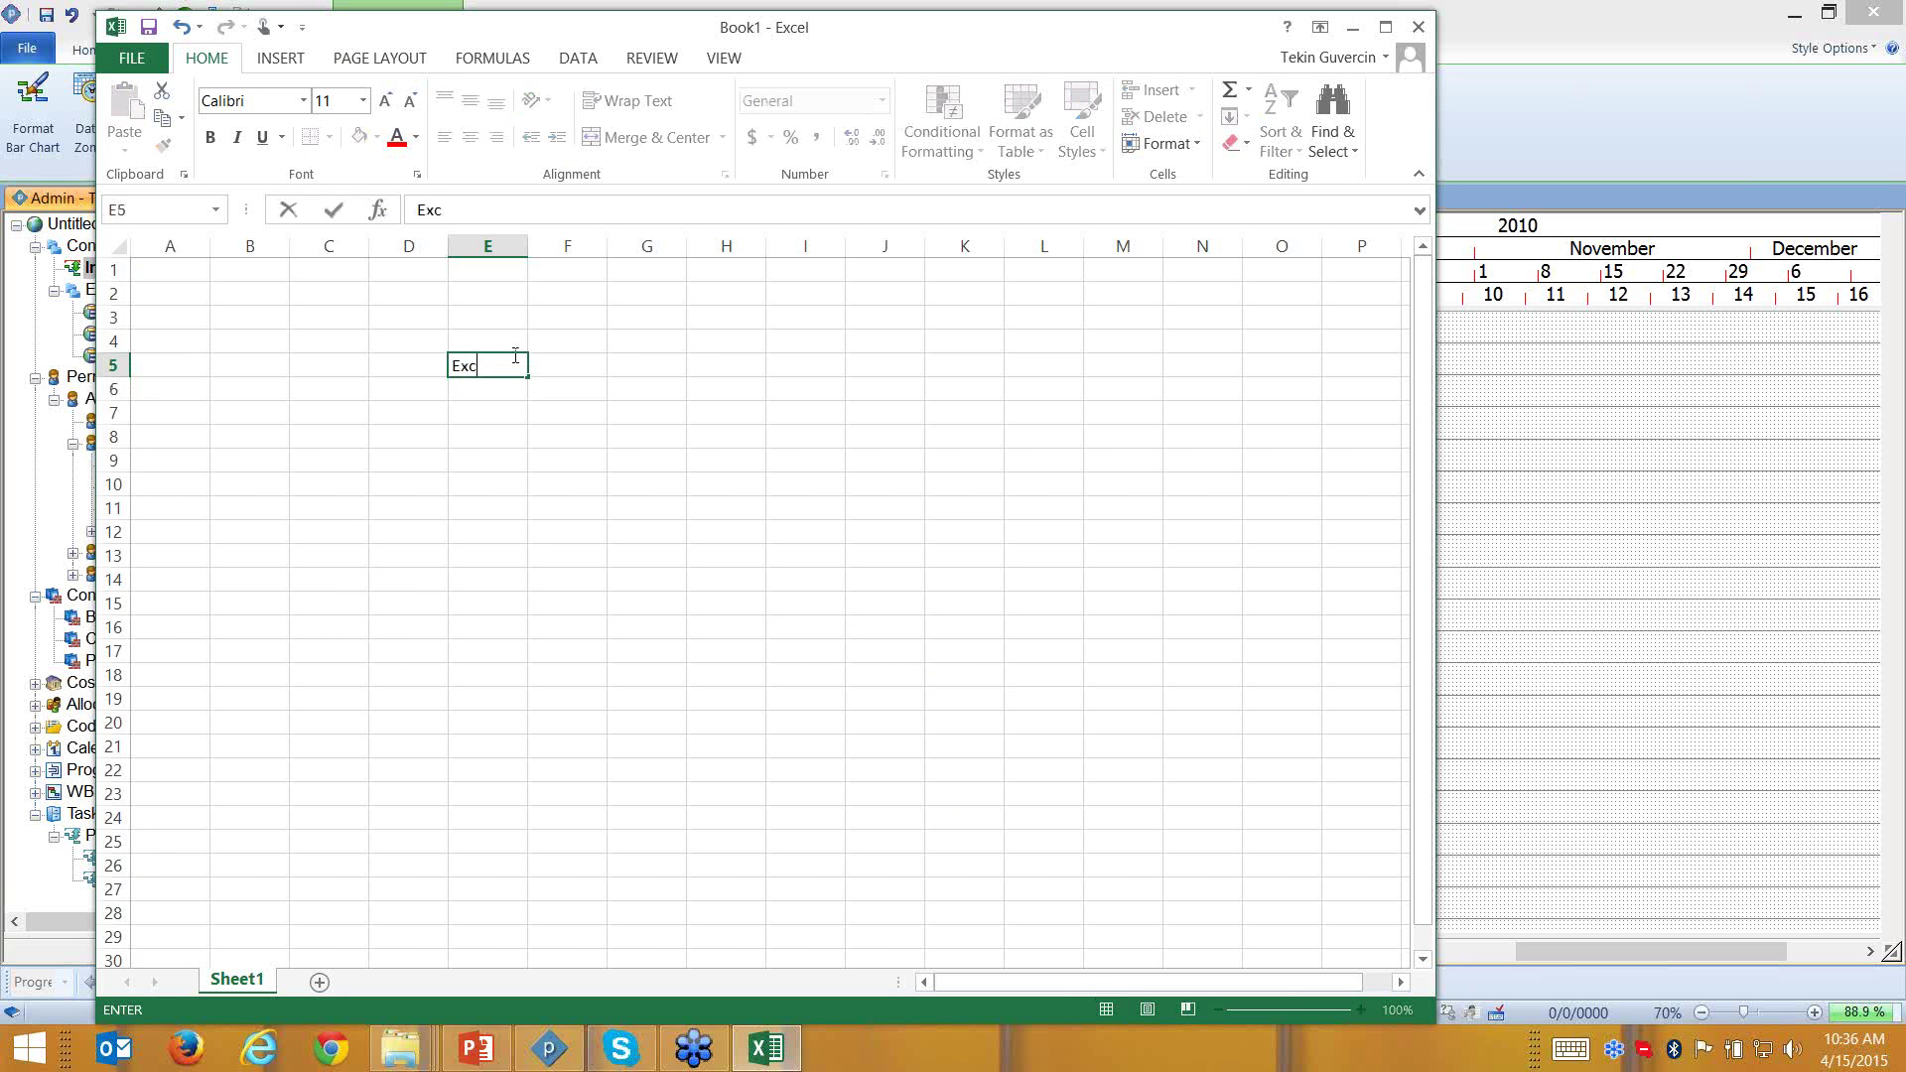
{"action": "type", "text": "avation"}
{"action": "key", "text": "Return"}
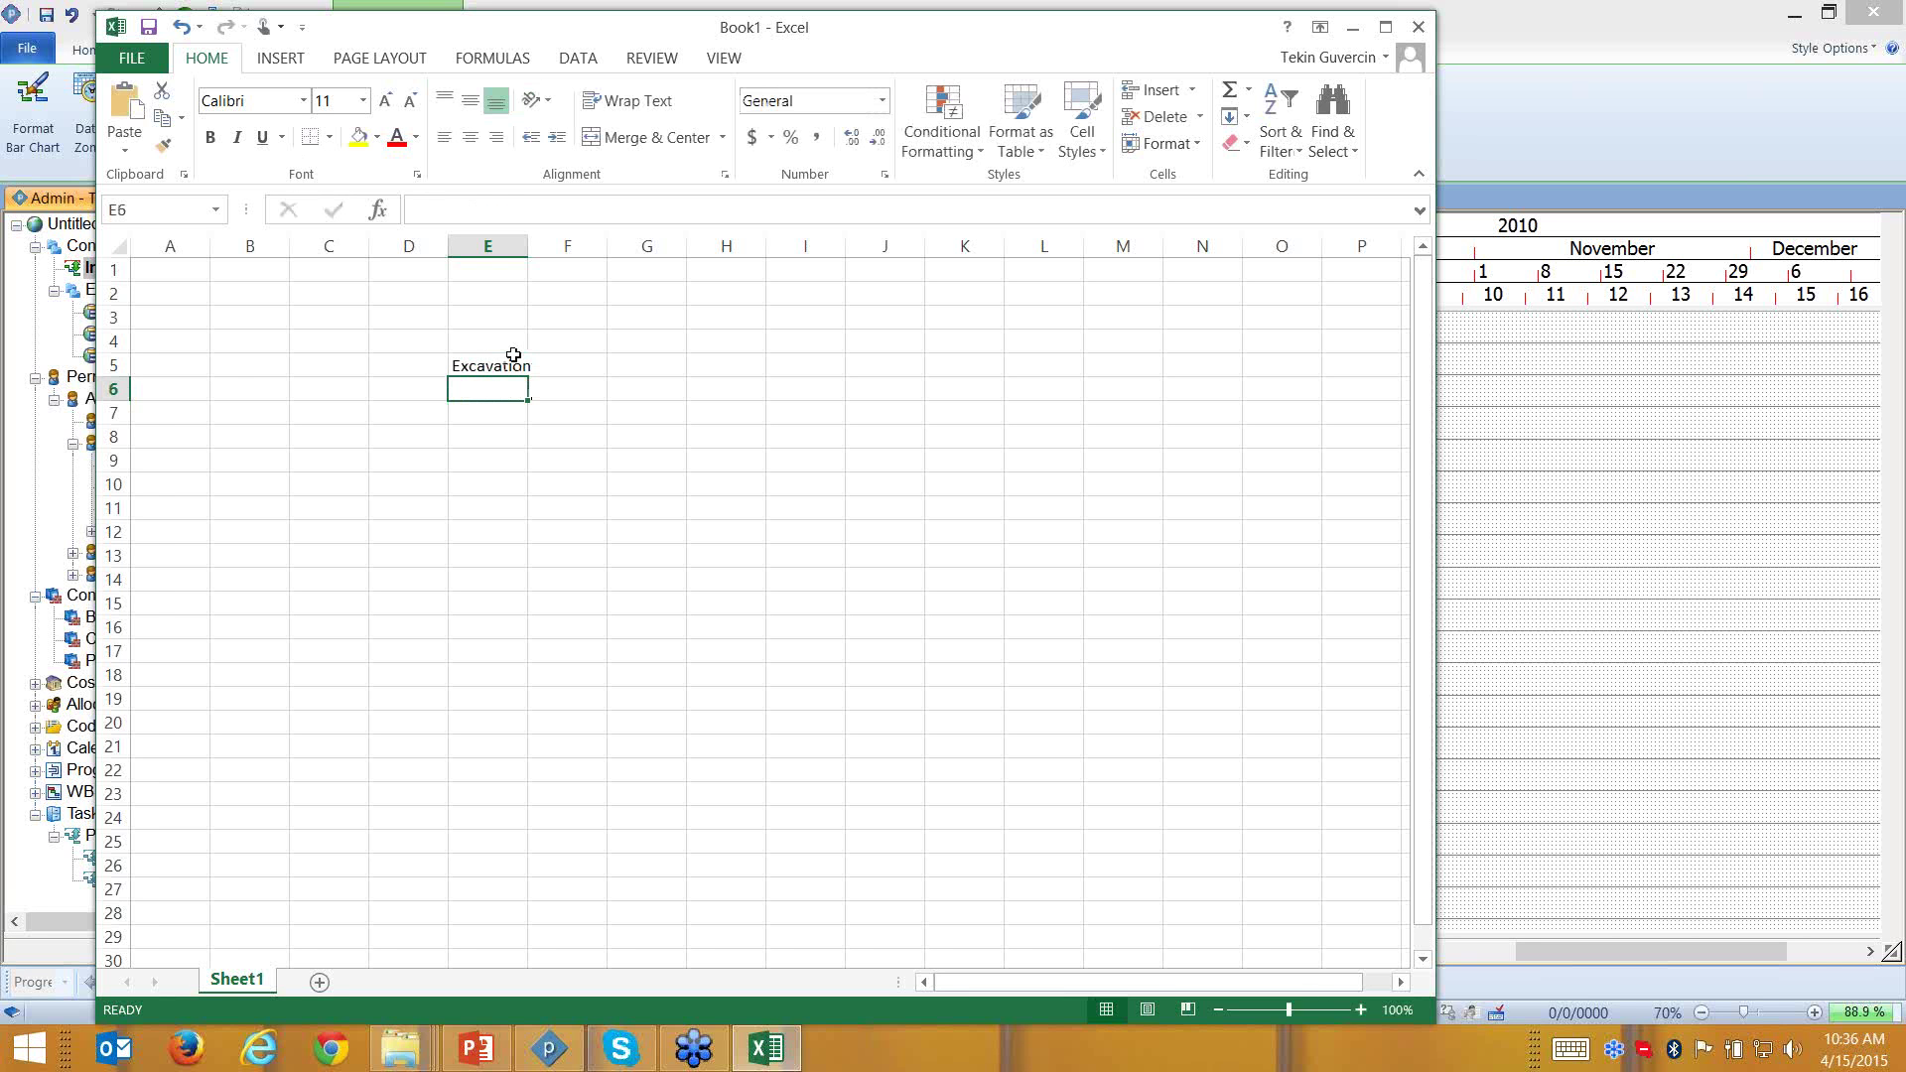
{"action": "type", "text": "Doundation"}
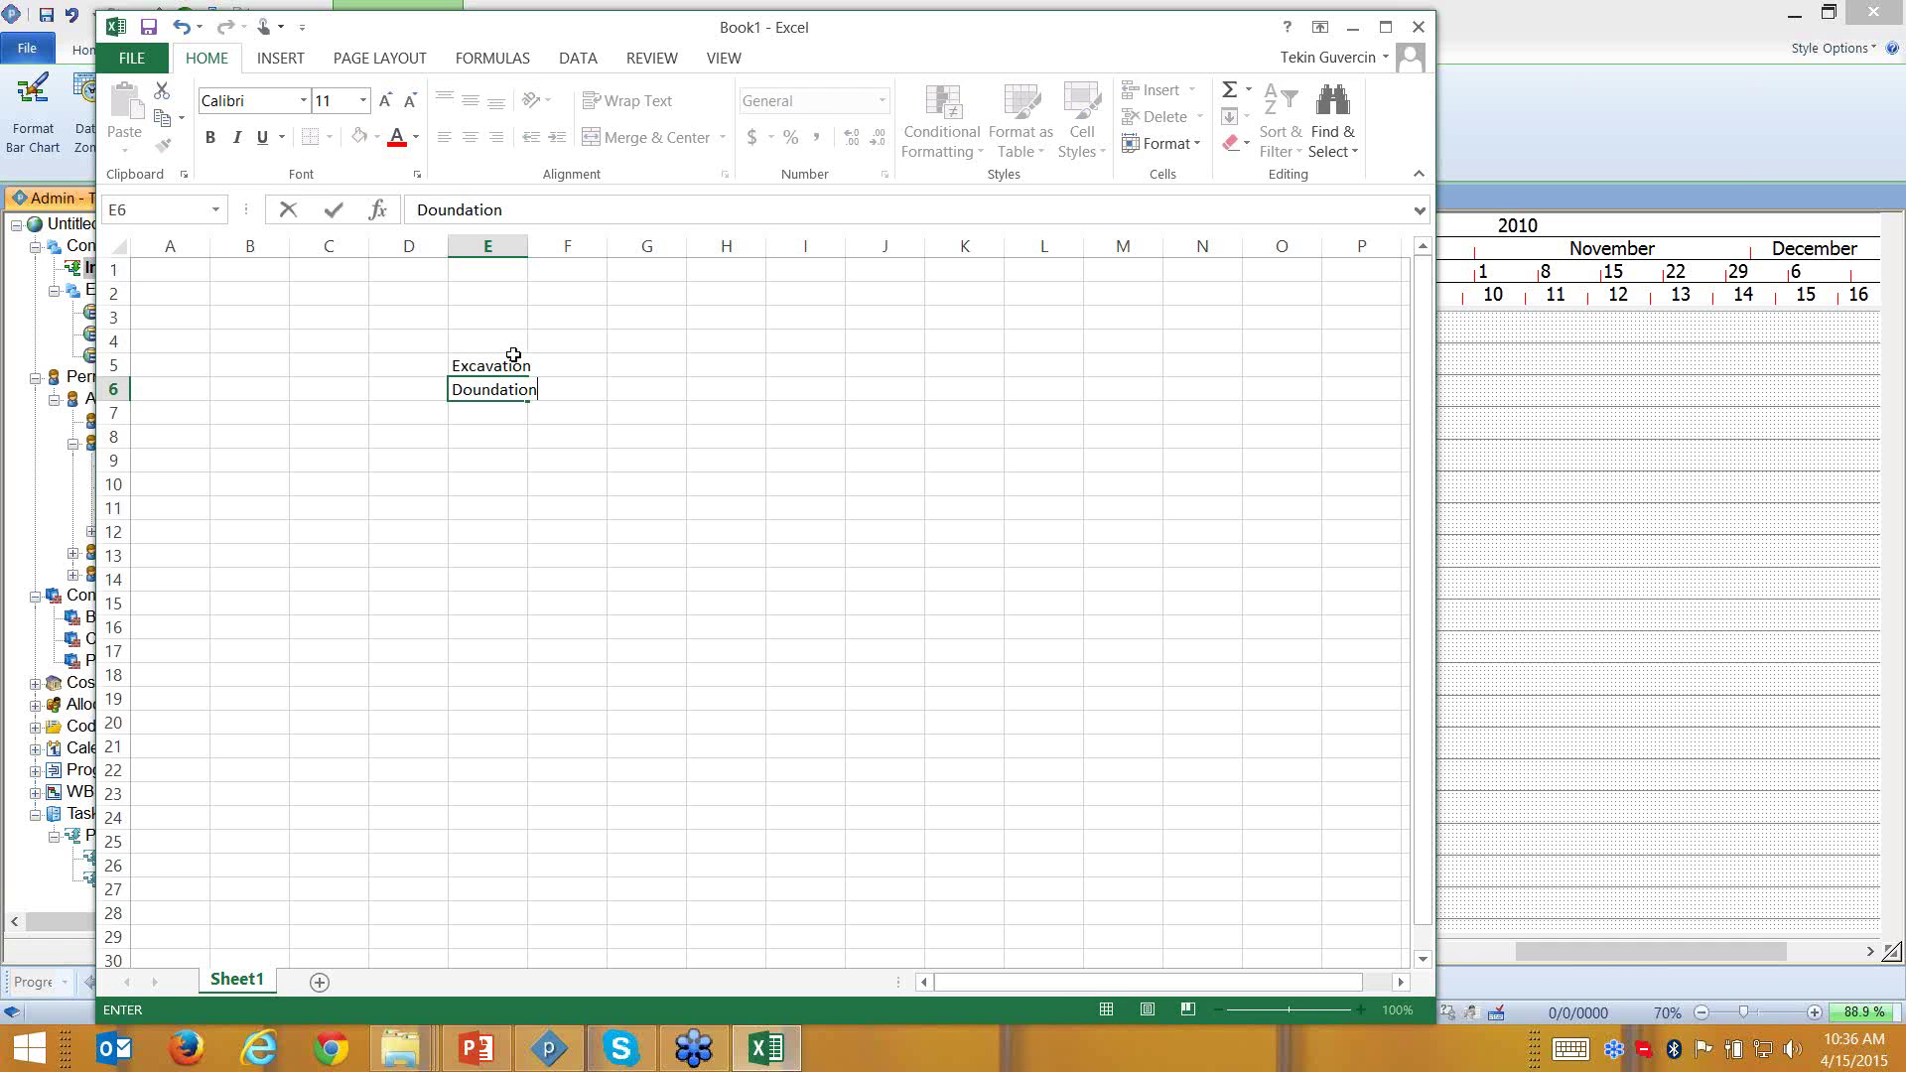
{"action": "key", "text": "Return"}
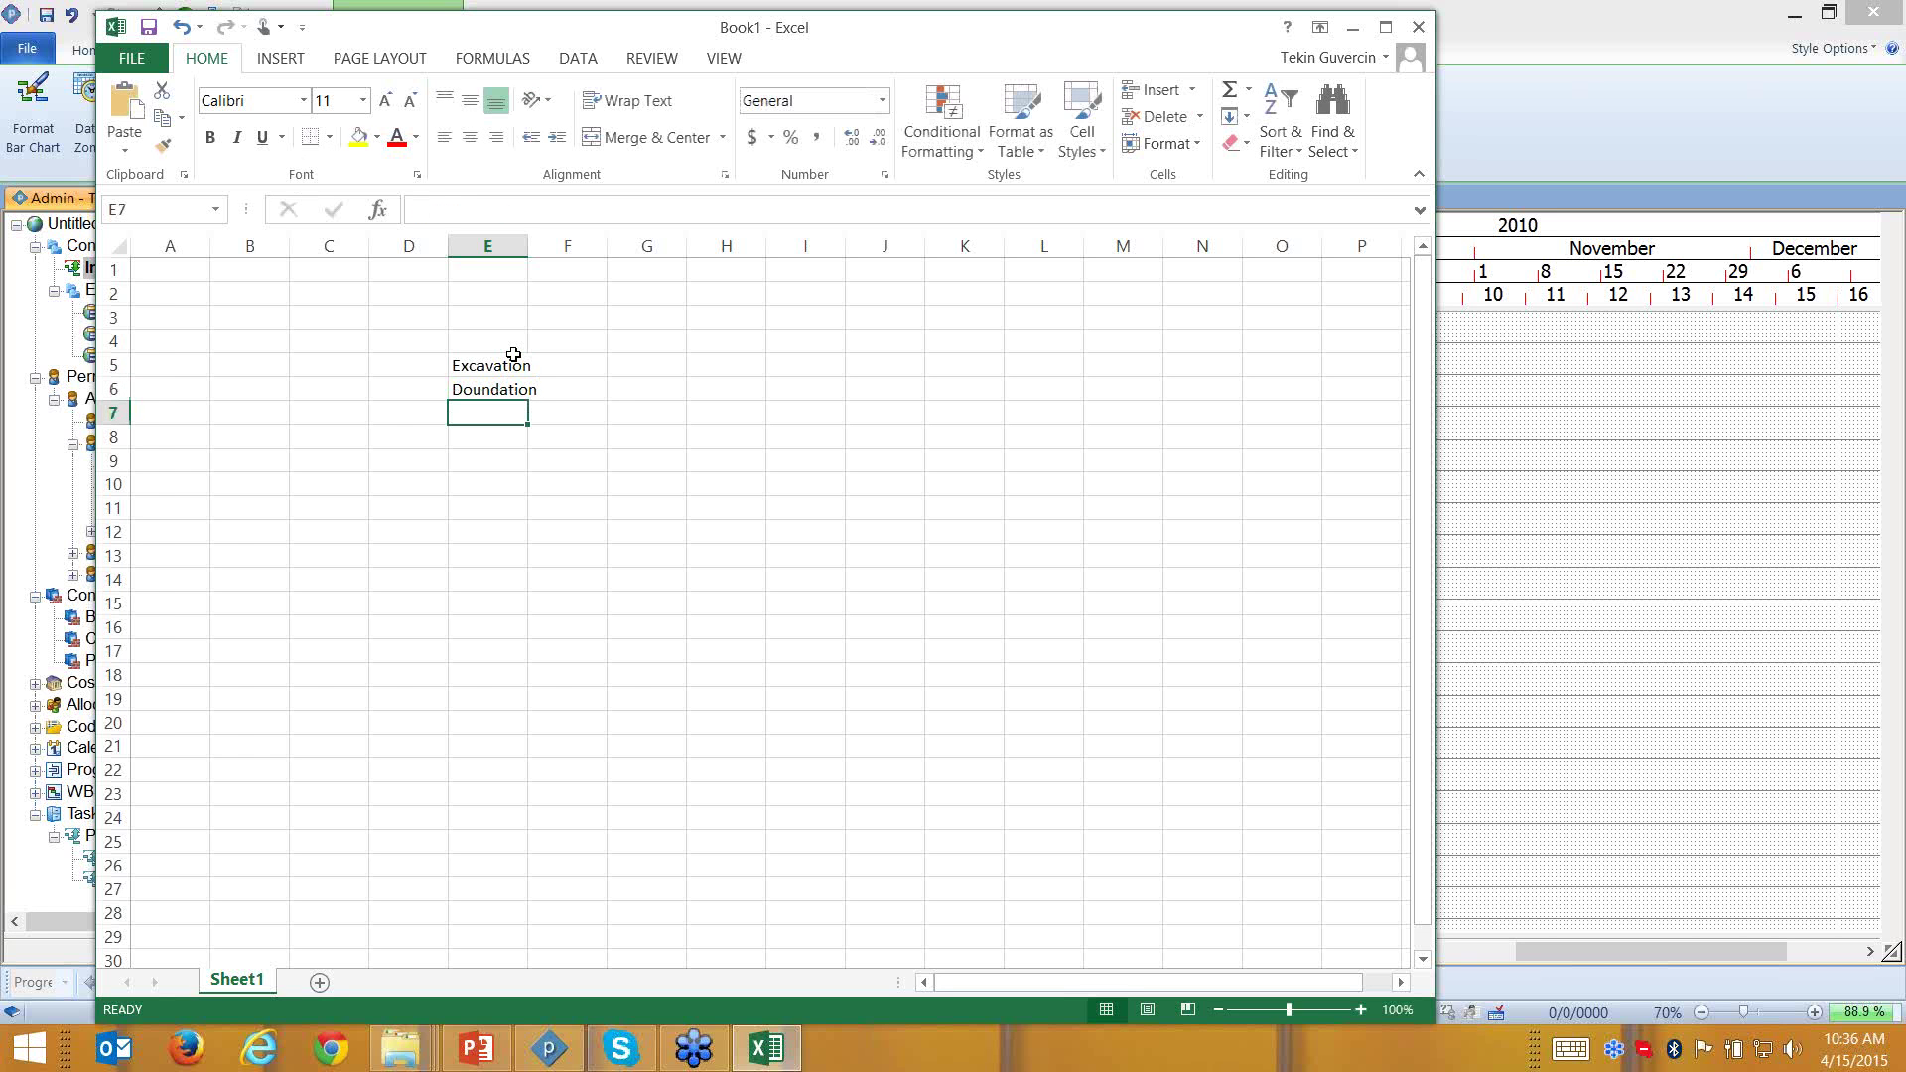
{"action": "double_click", "coordinate": [486, 388]}
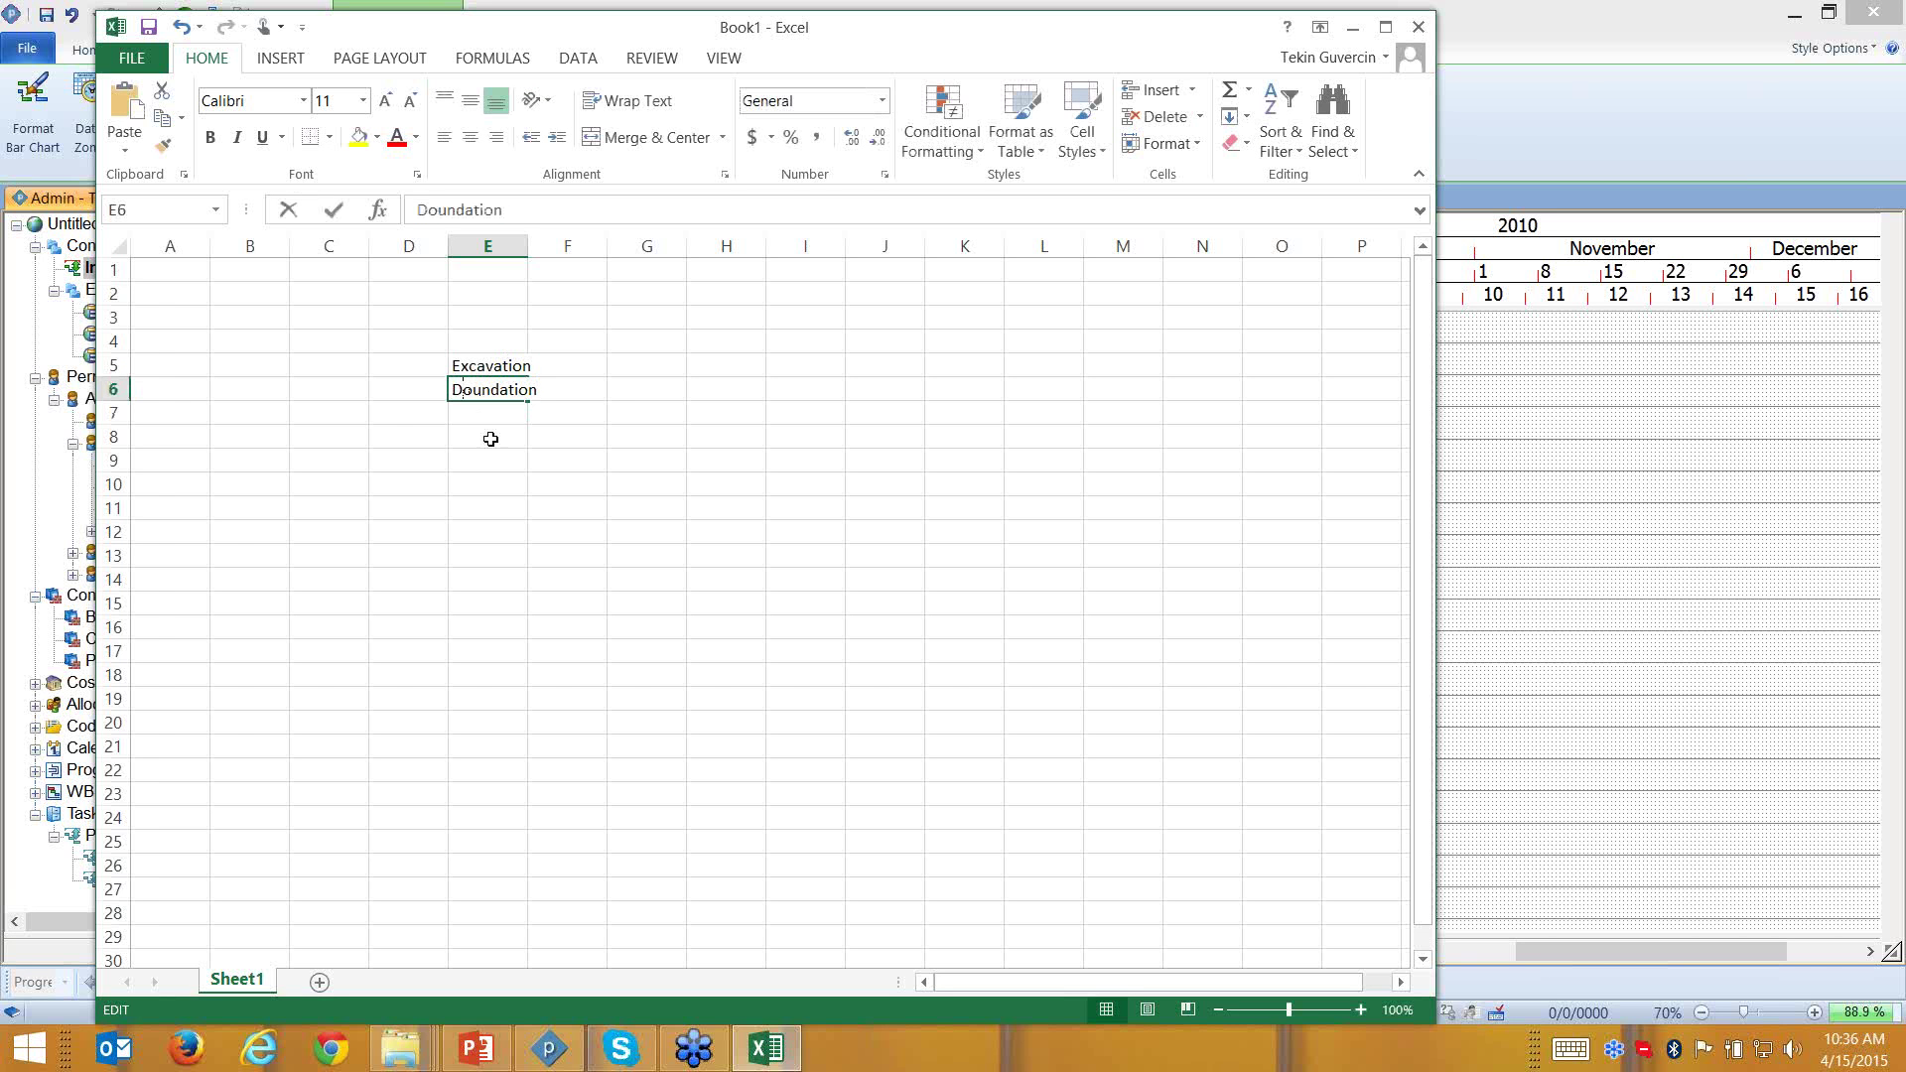
{"action": "key", "text": "BackSpace"}
{"action": "type", "text": "F"}
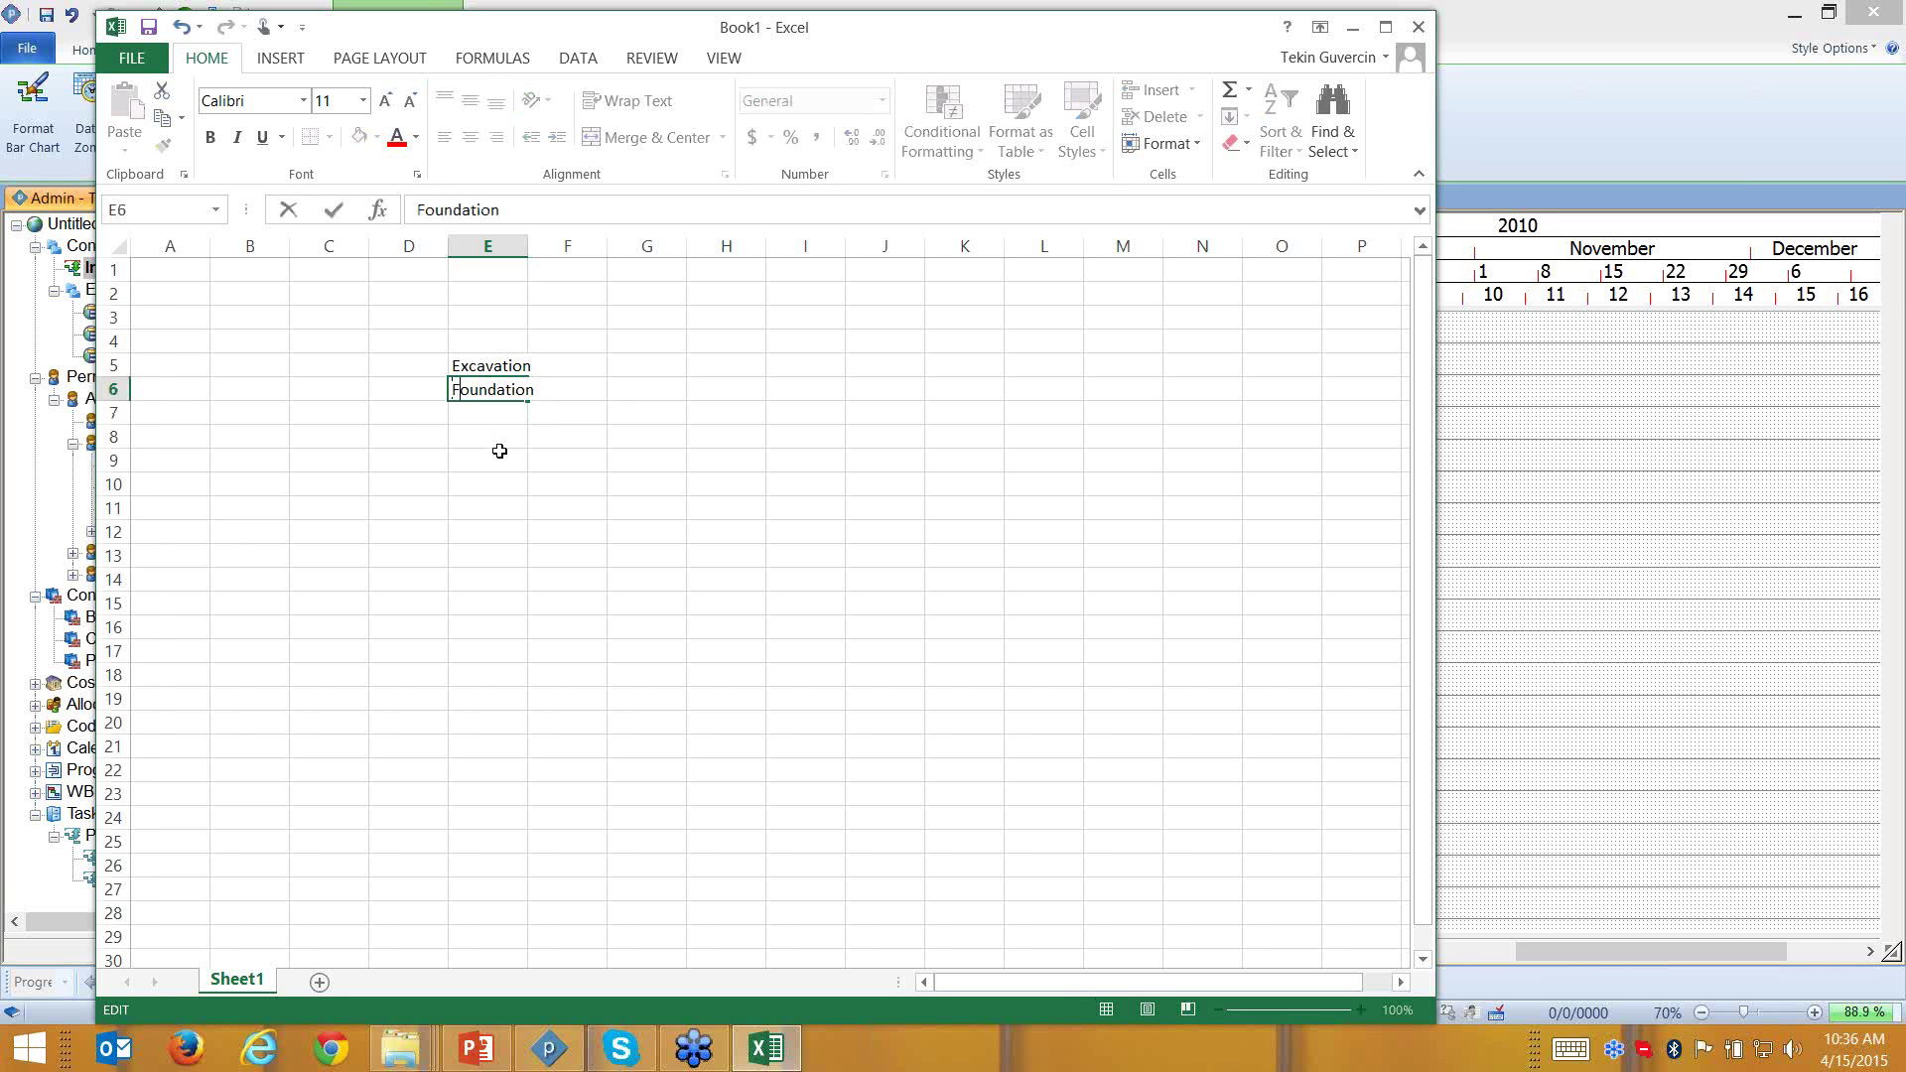
{"action": "key", "text": "Return"}
Enter the task names Wall, Windows and Doors in cells E7 to E9, and widen column E to fit the names
{"action": "type", "text": "W"}
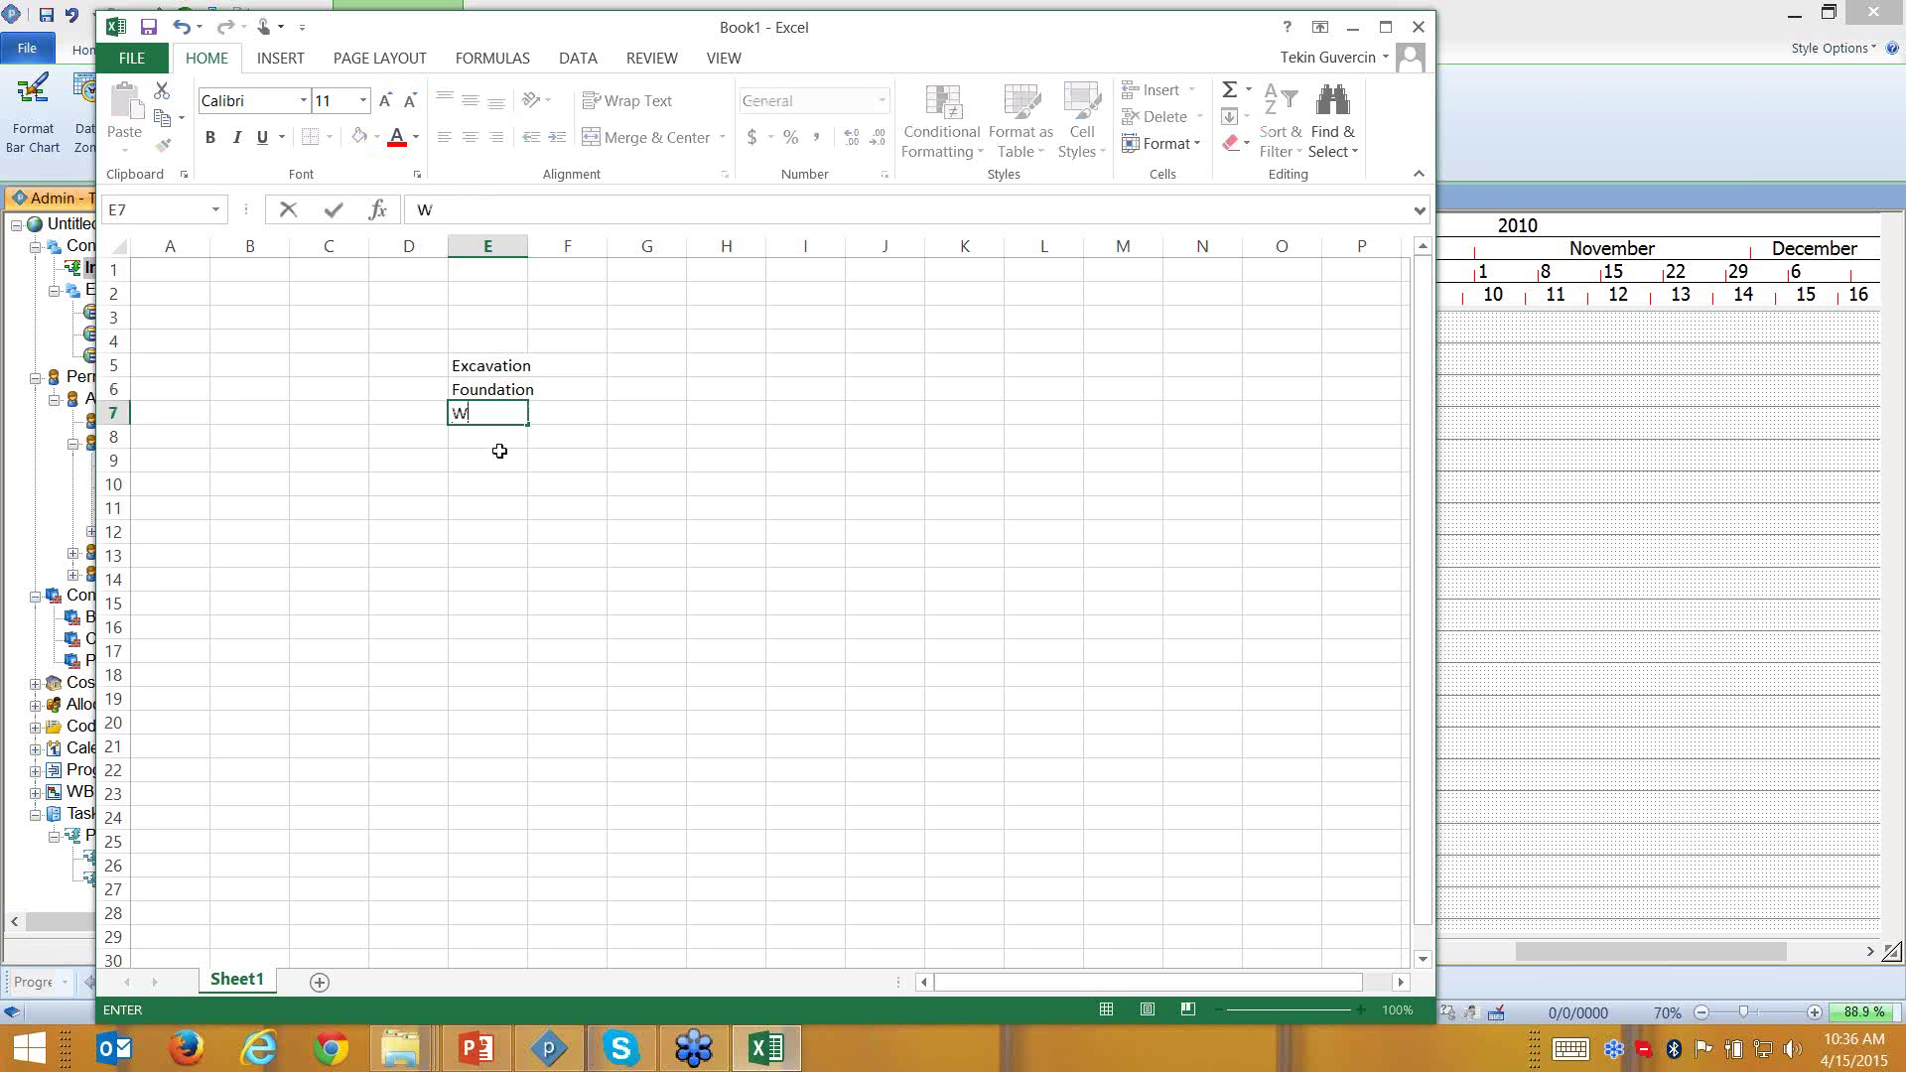
{"action": "type", "text": "all"}
{"action": "key", "text": "Return"}
{"action": "type", "text": "W"}
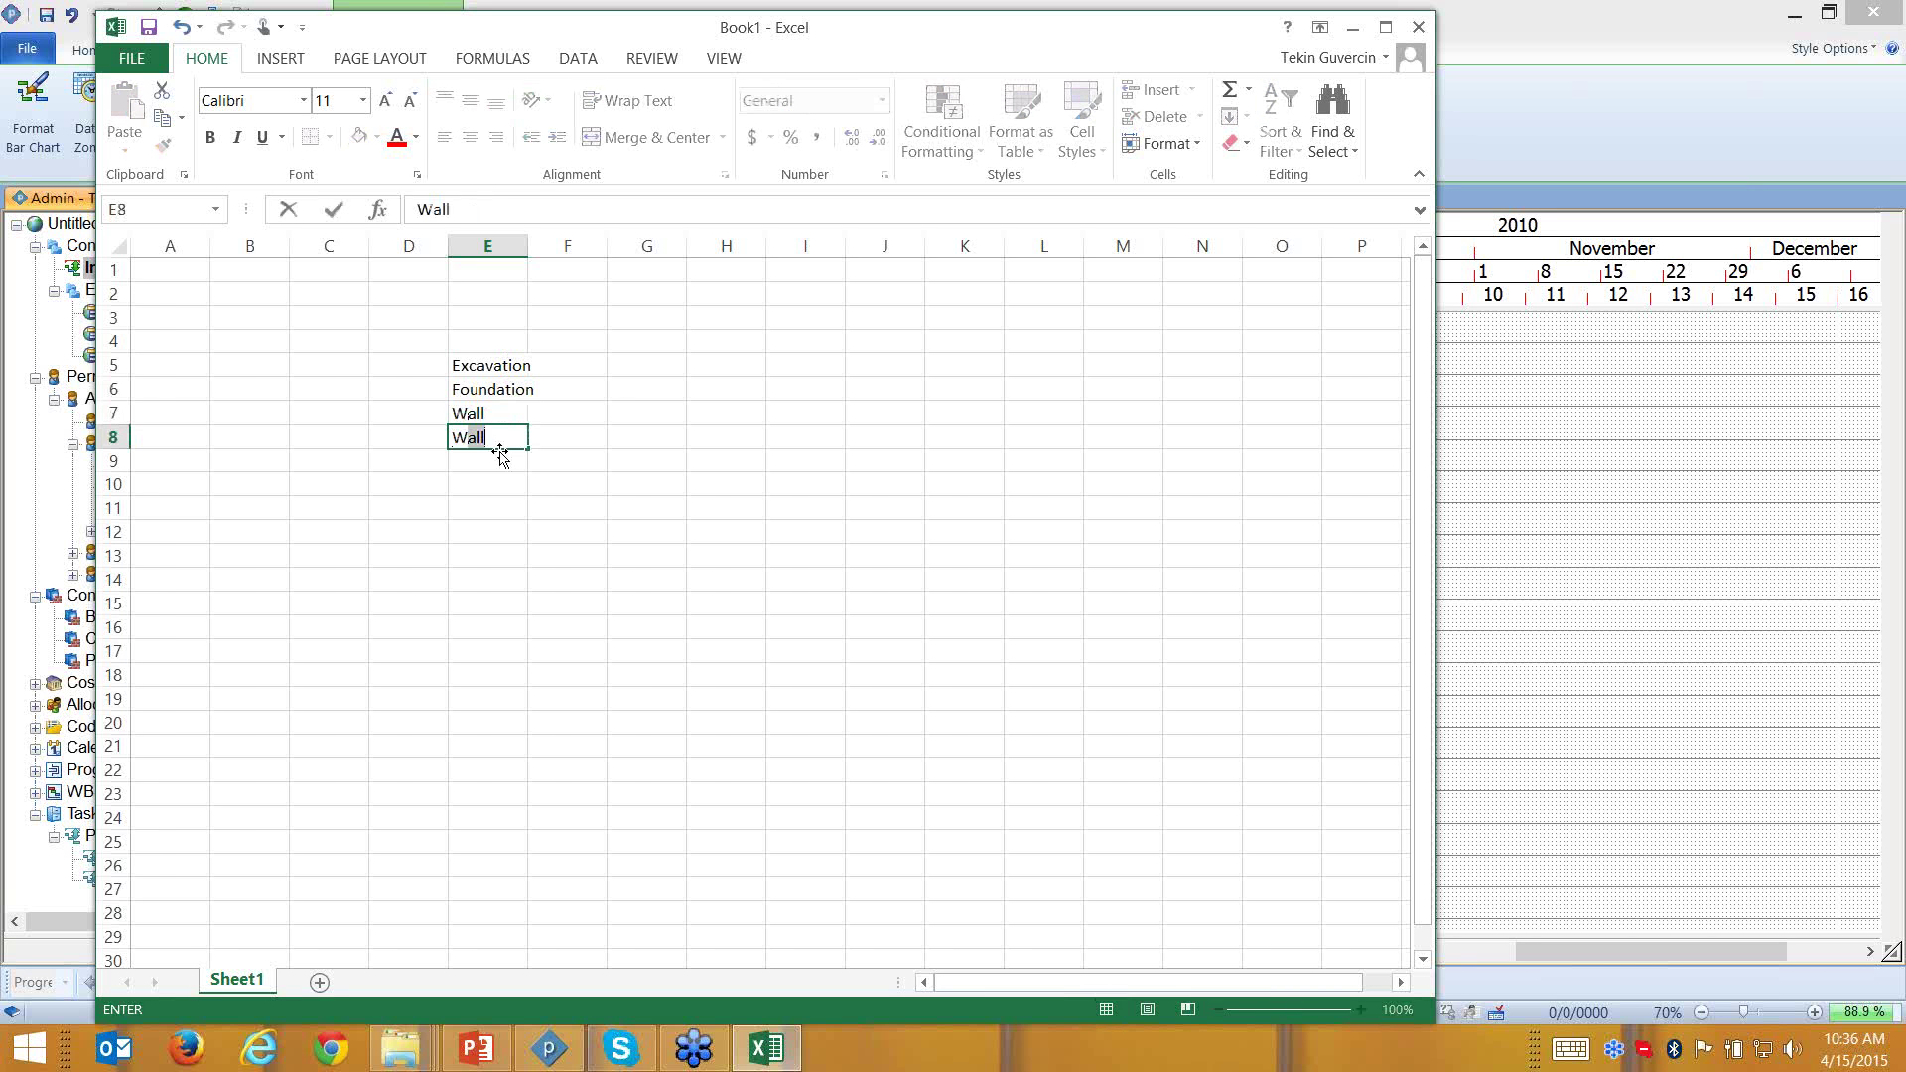
{"action": "type", "text": "indoews"}
{"action": "key", "text": "Return"}
{"action": "type", "text": "Do"}
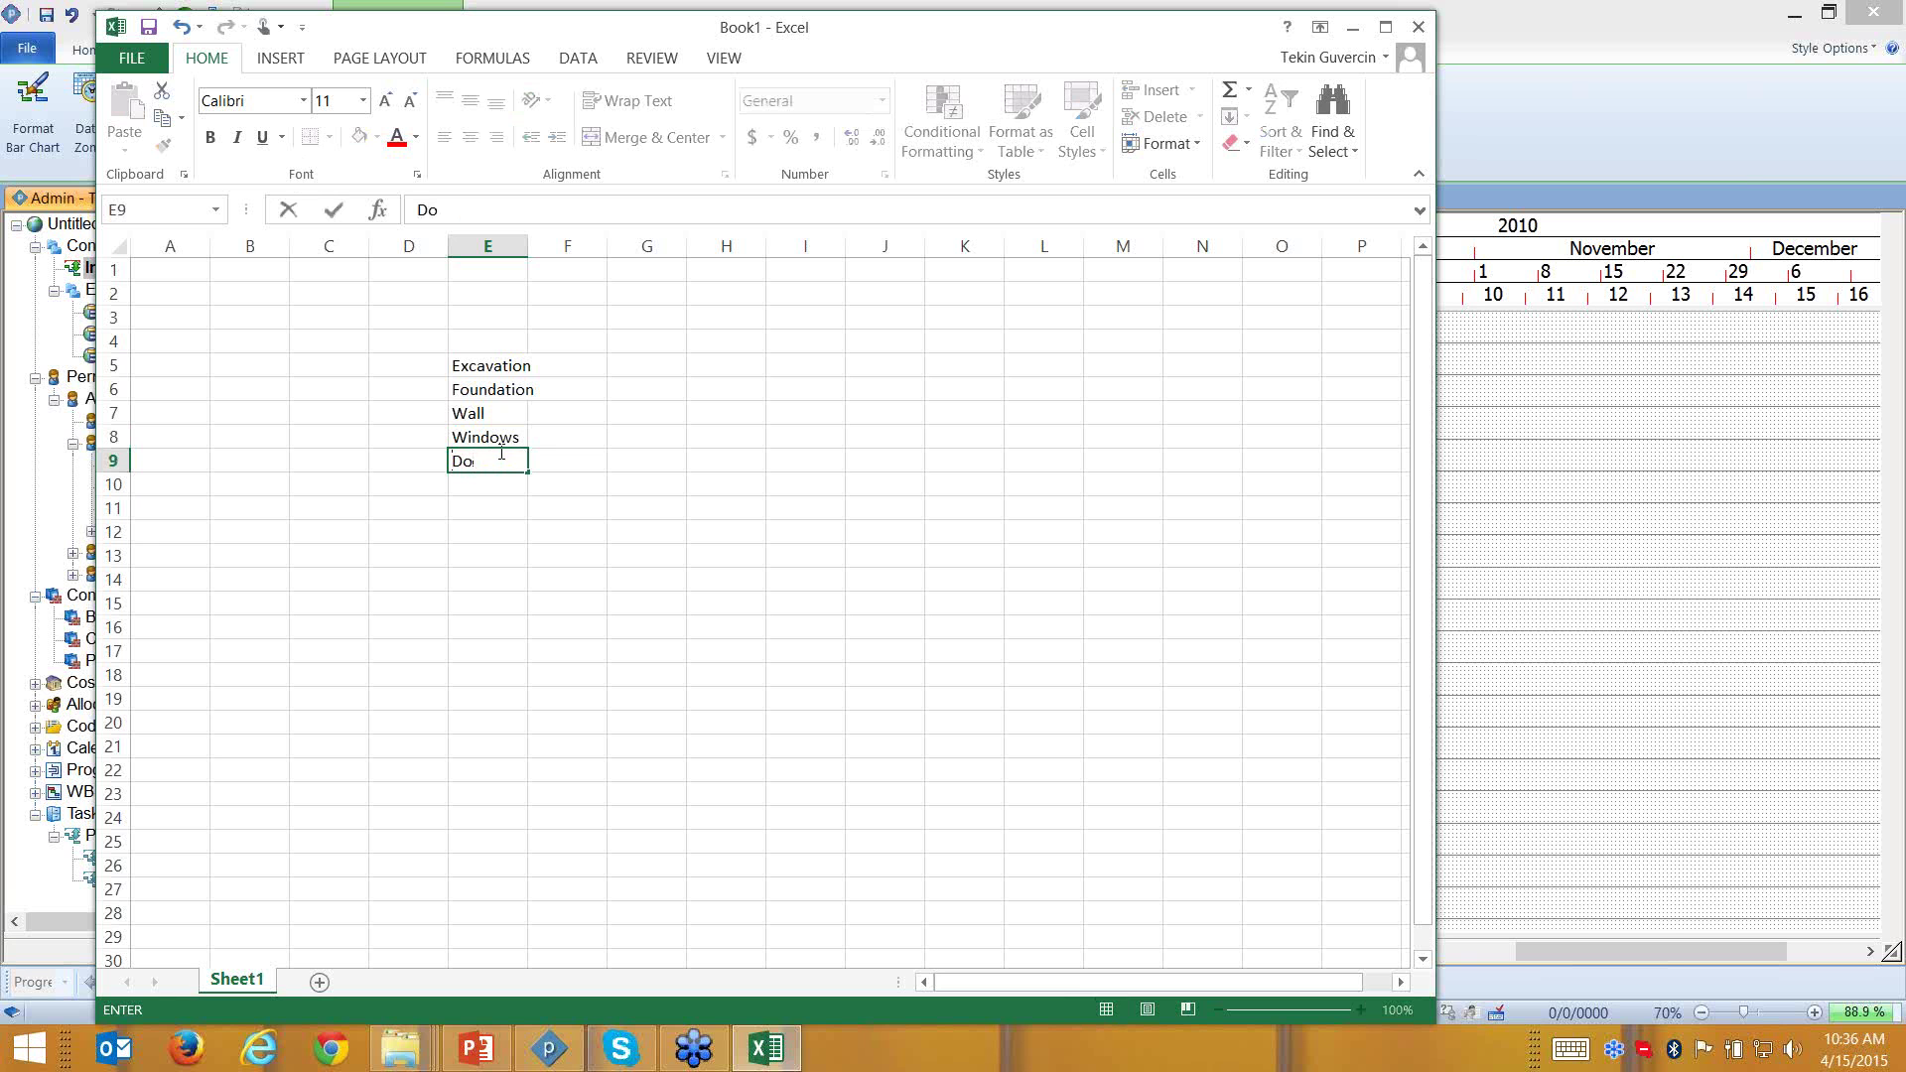
{"action": "type", "text": "ors"}
{"action": "key", "text": "Return"}
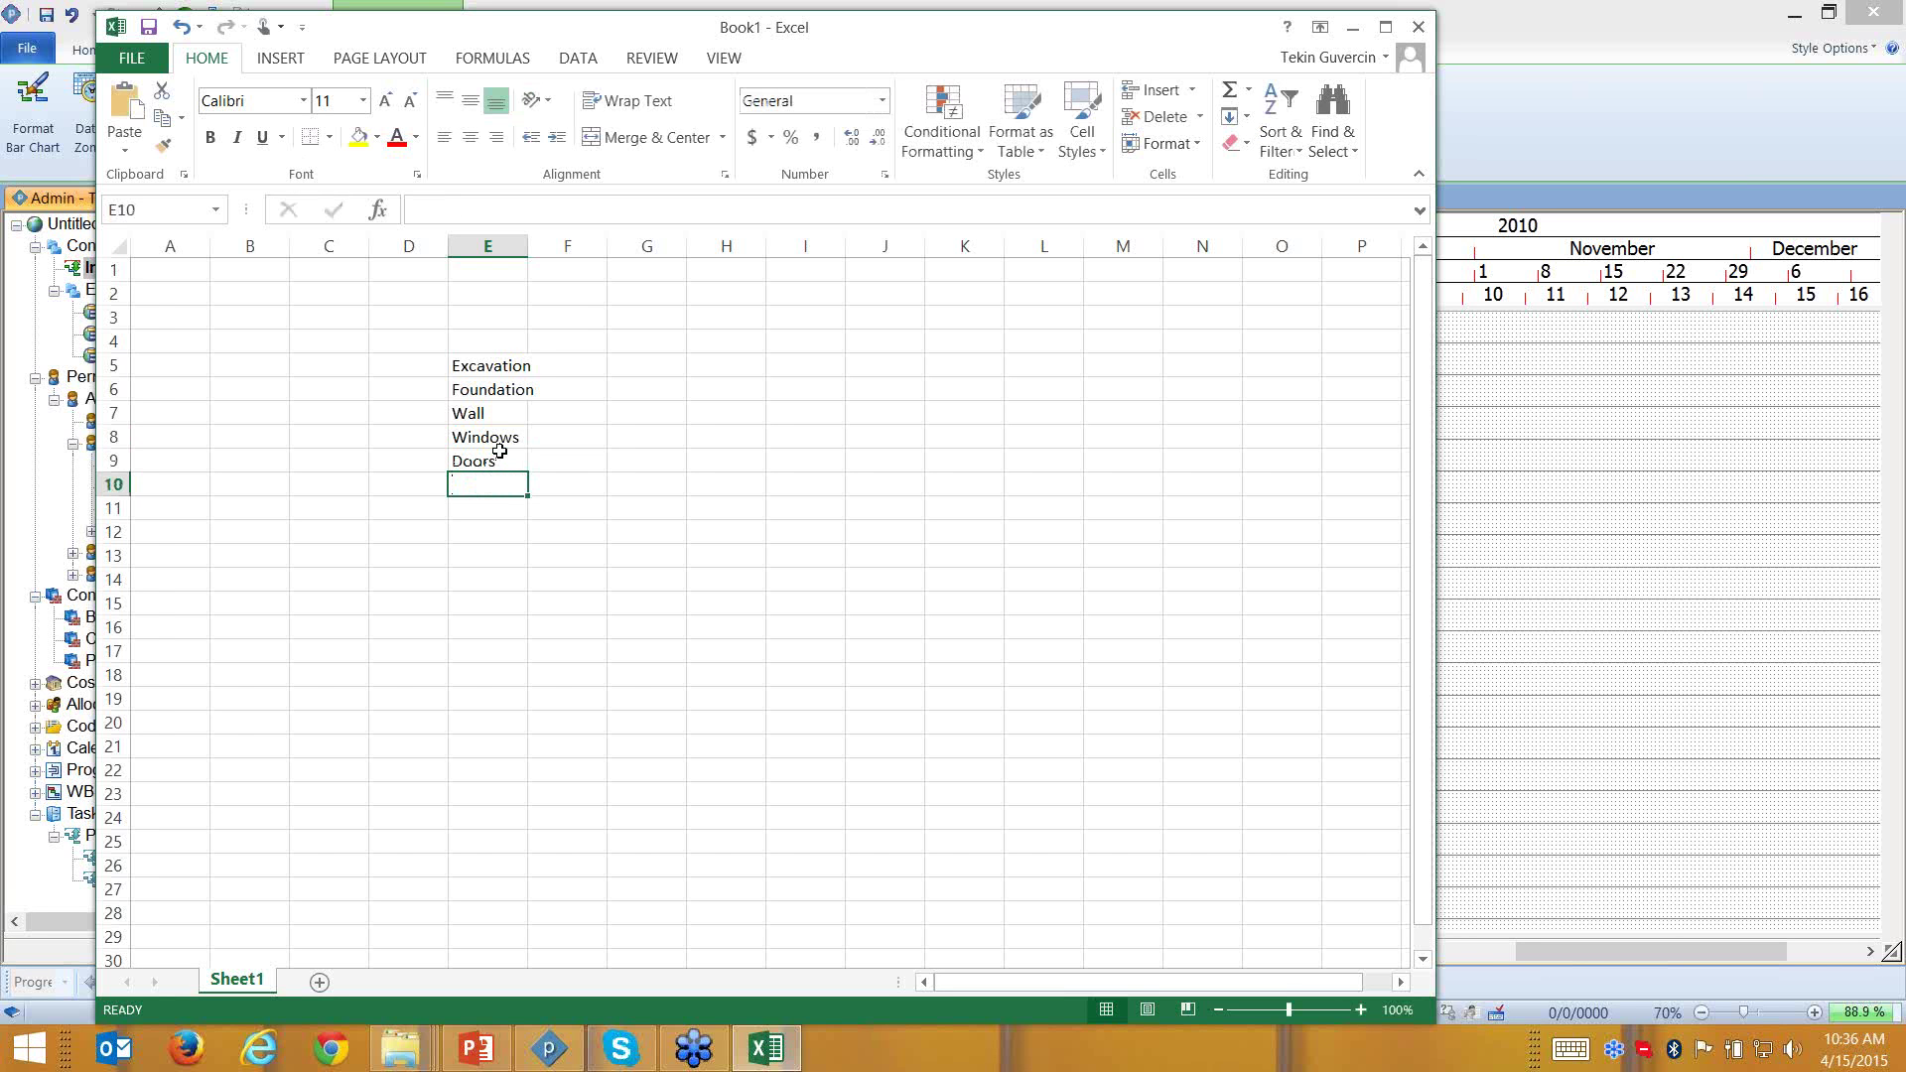
{"action": "left_click_drag", "start_coordinate": [530, 249], "coordinate": [586, 249]}
Enter the task durations 10d, 2w, 1m, 2d and 5d in cells F5 to F9
{"action": "left_click", "coordinate": [638, 367]}
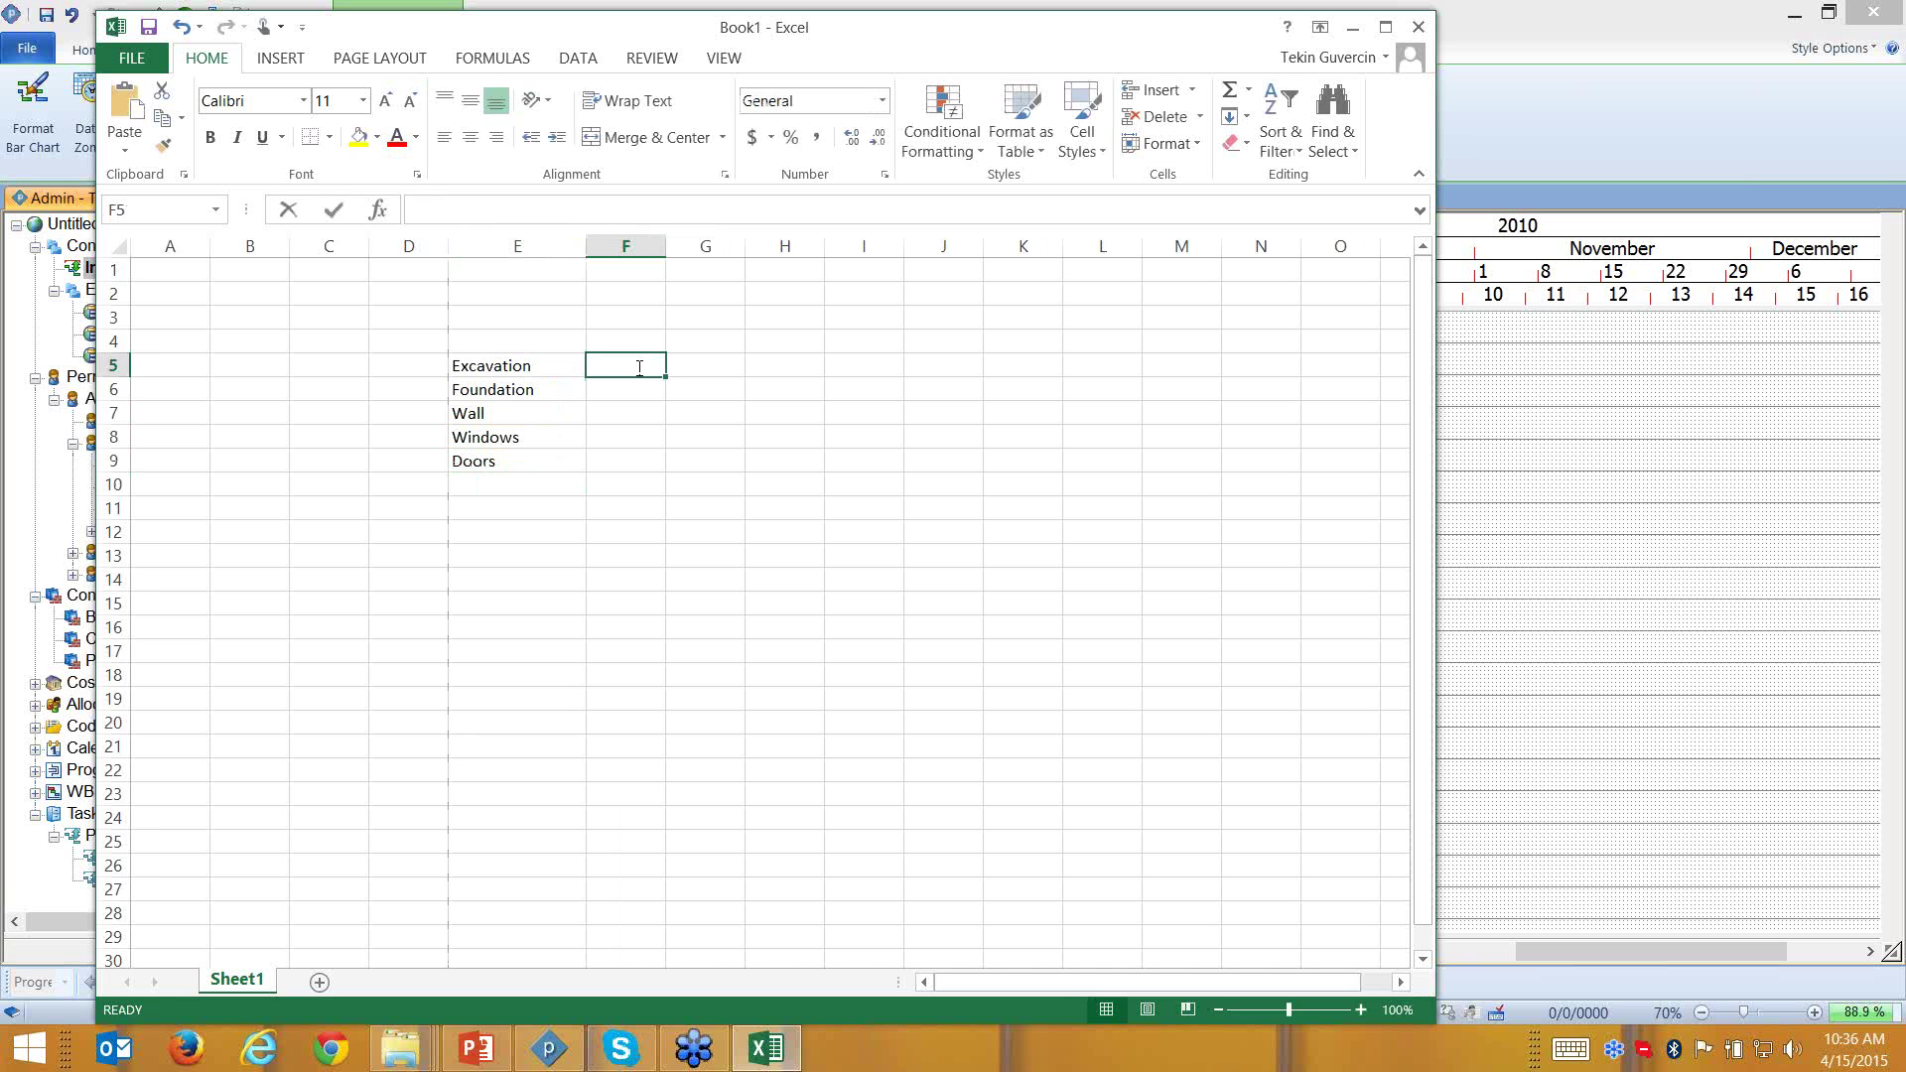
{"action": "type", "text": "10d"}
{"action": "key", "text": "Return"}
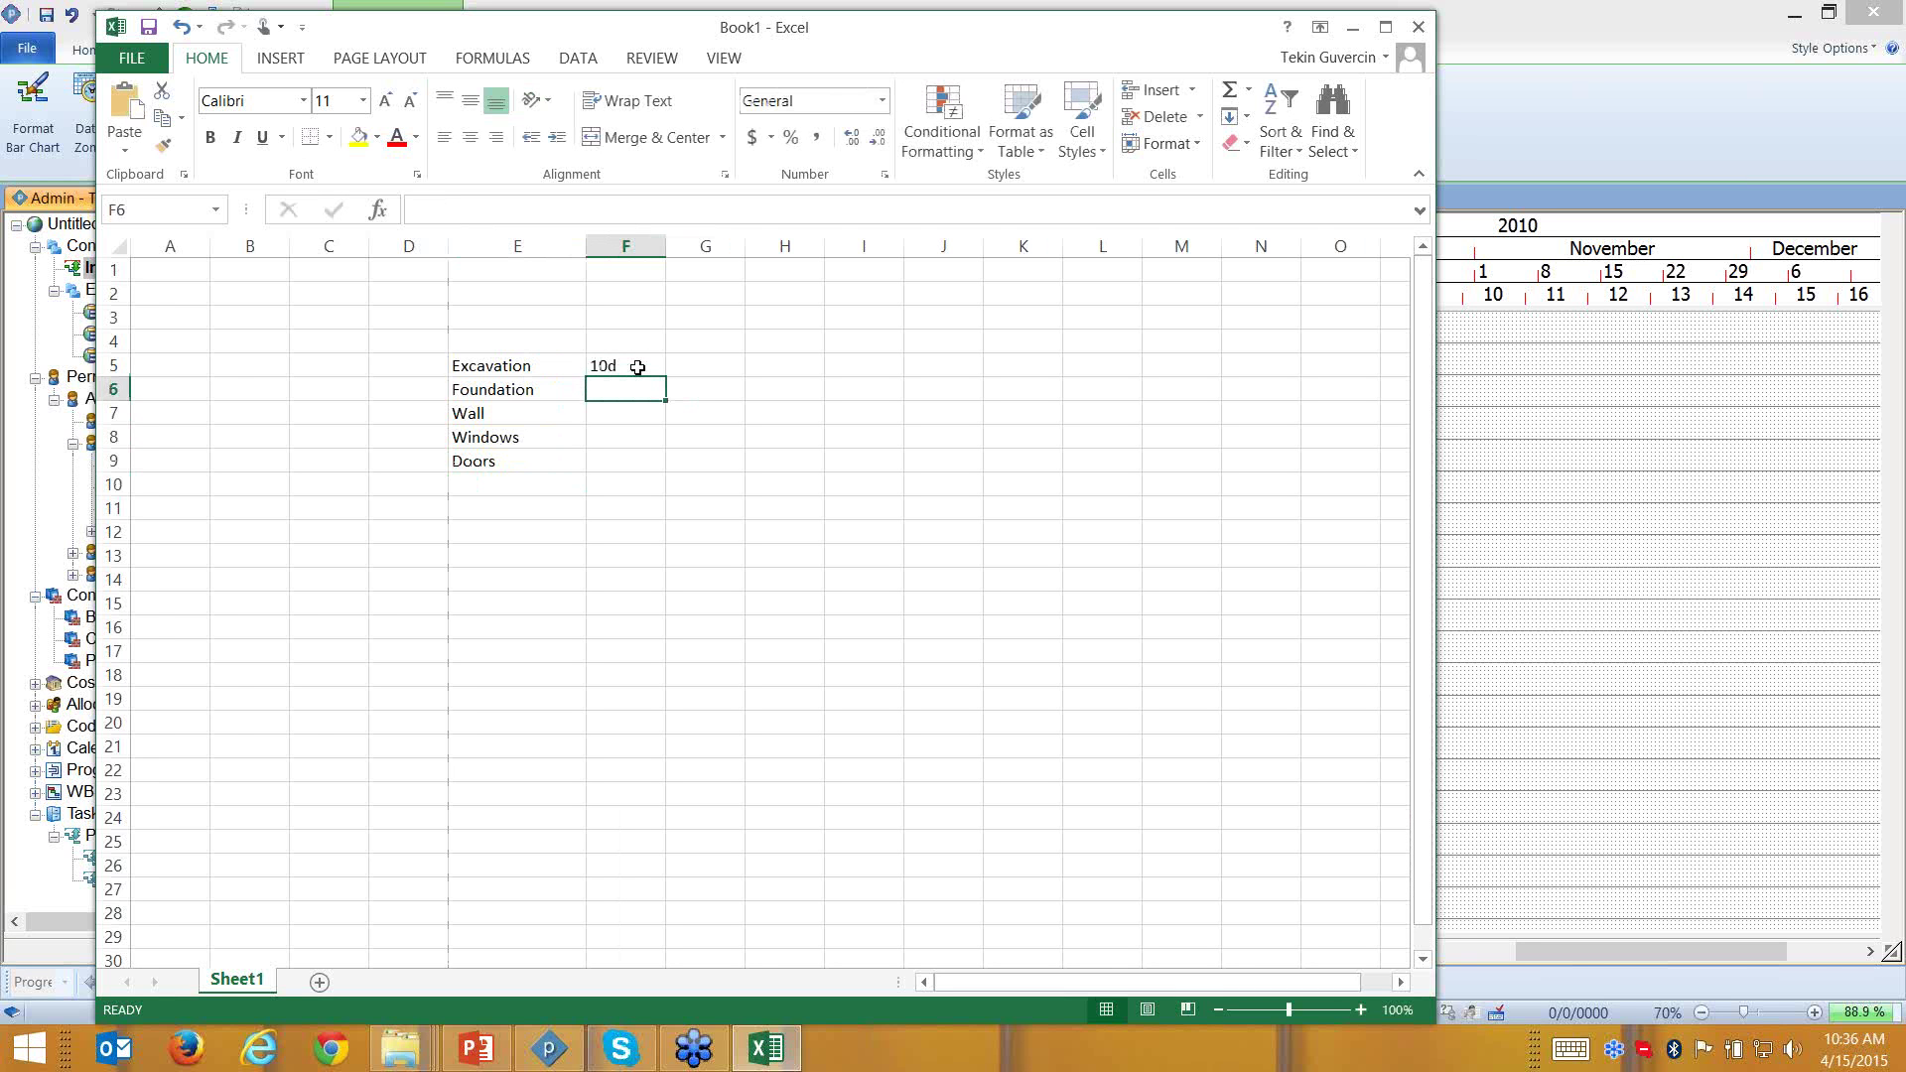
{"action": "type", "text": "2w"}
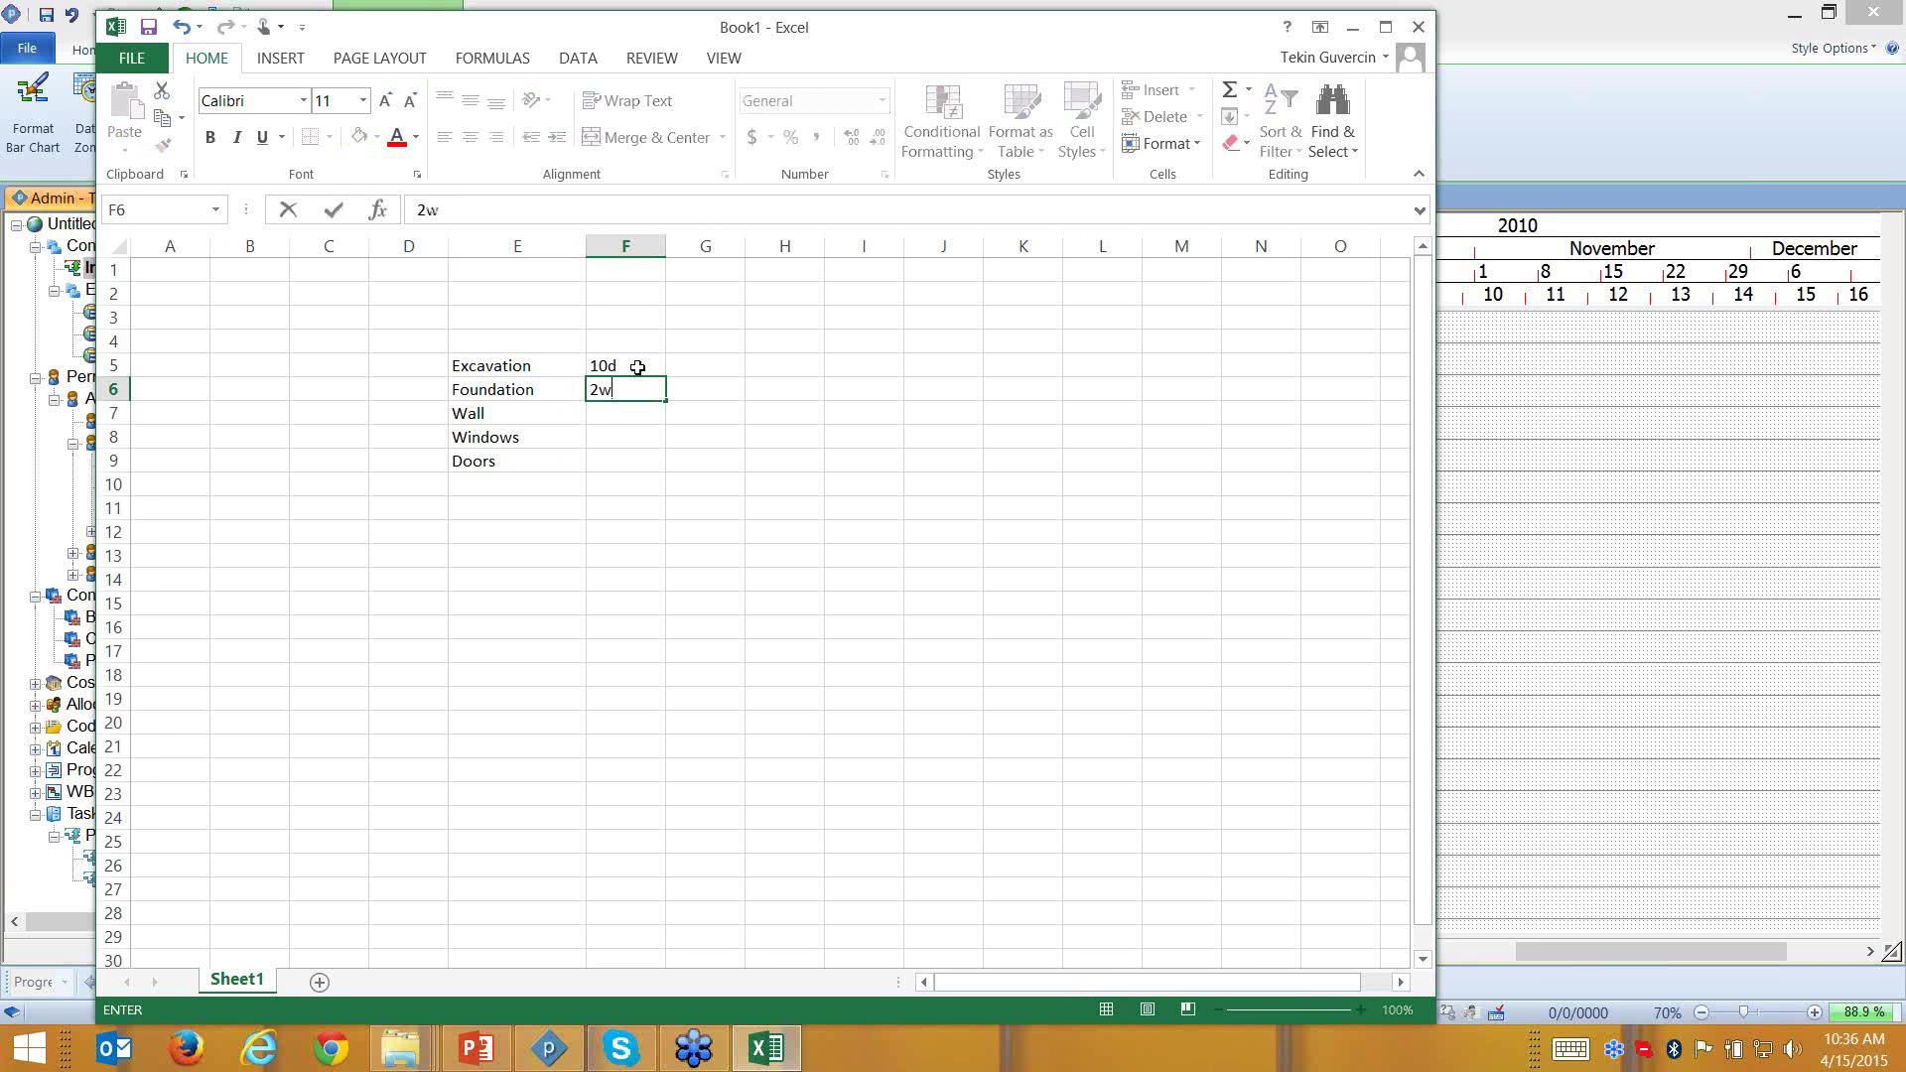
{"action": "key", "text": "Return"}
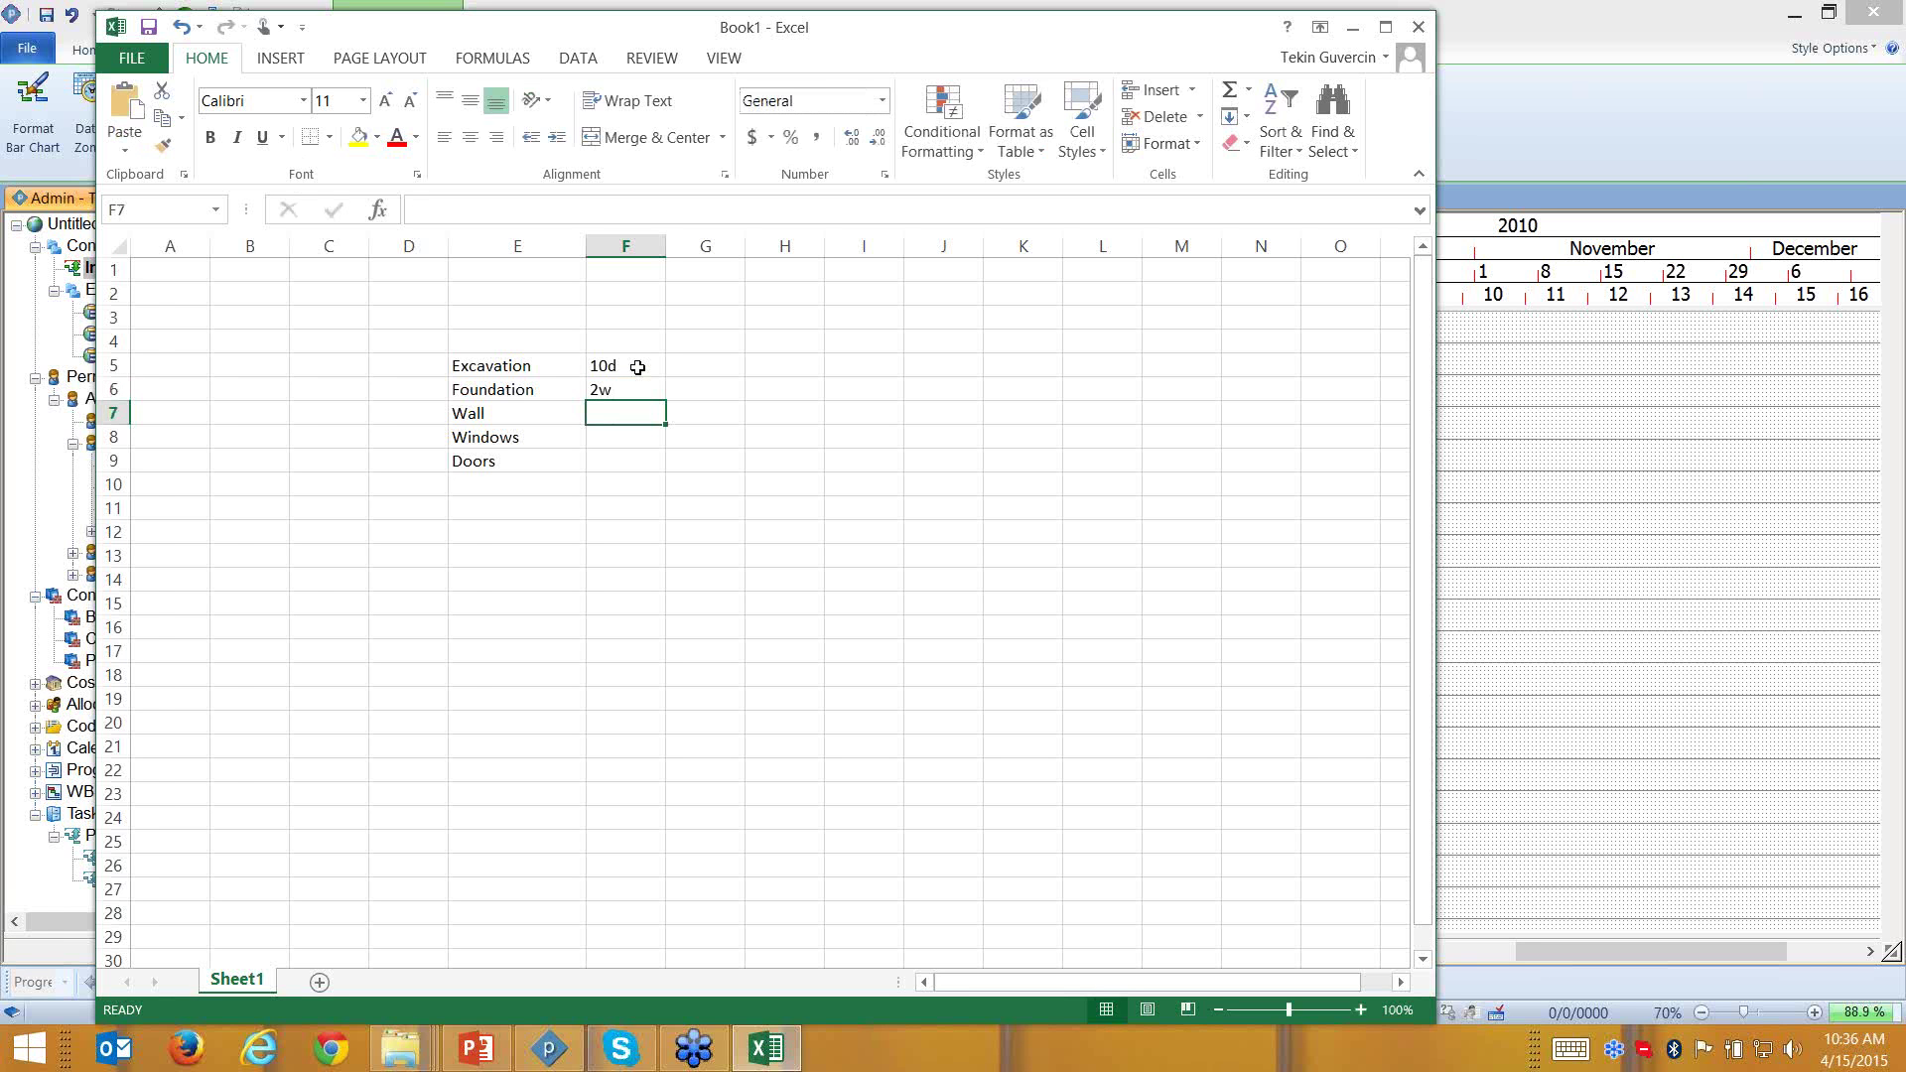
{"action": "type", "text": "1m"}
{"action": "key", "text": "Return"}
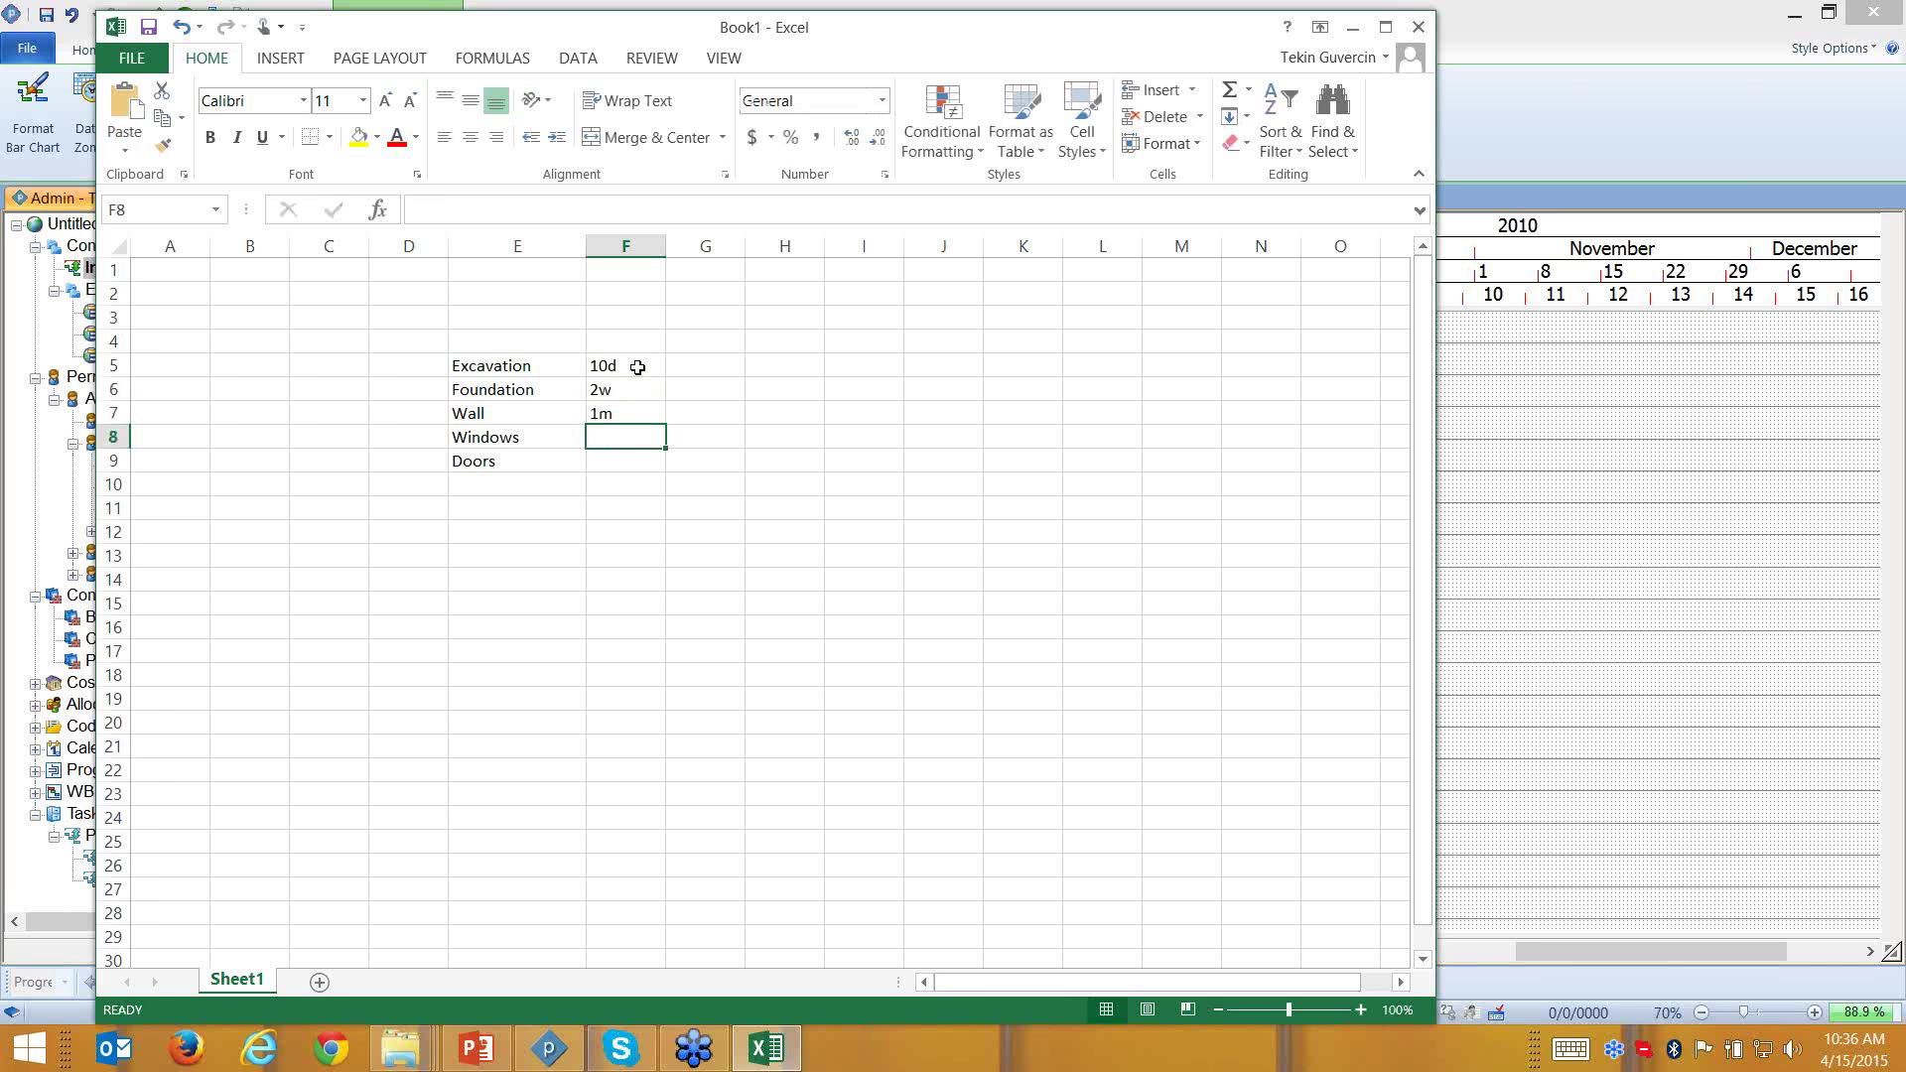
{"action": "type", "text": "2d"}
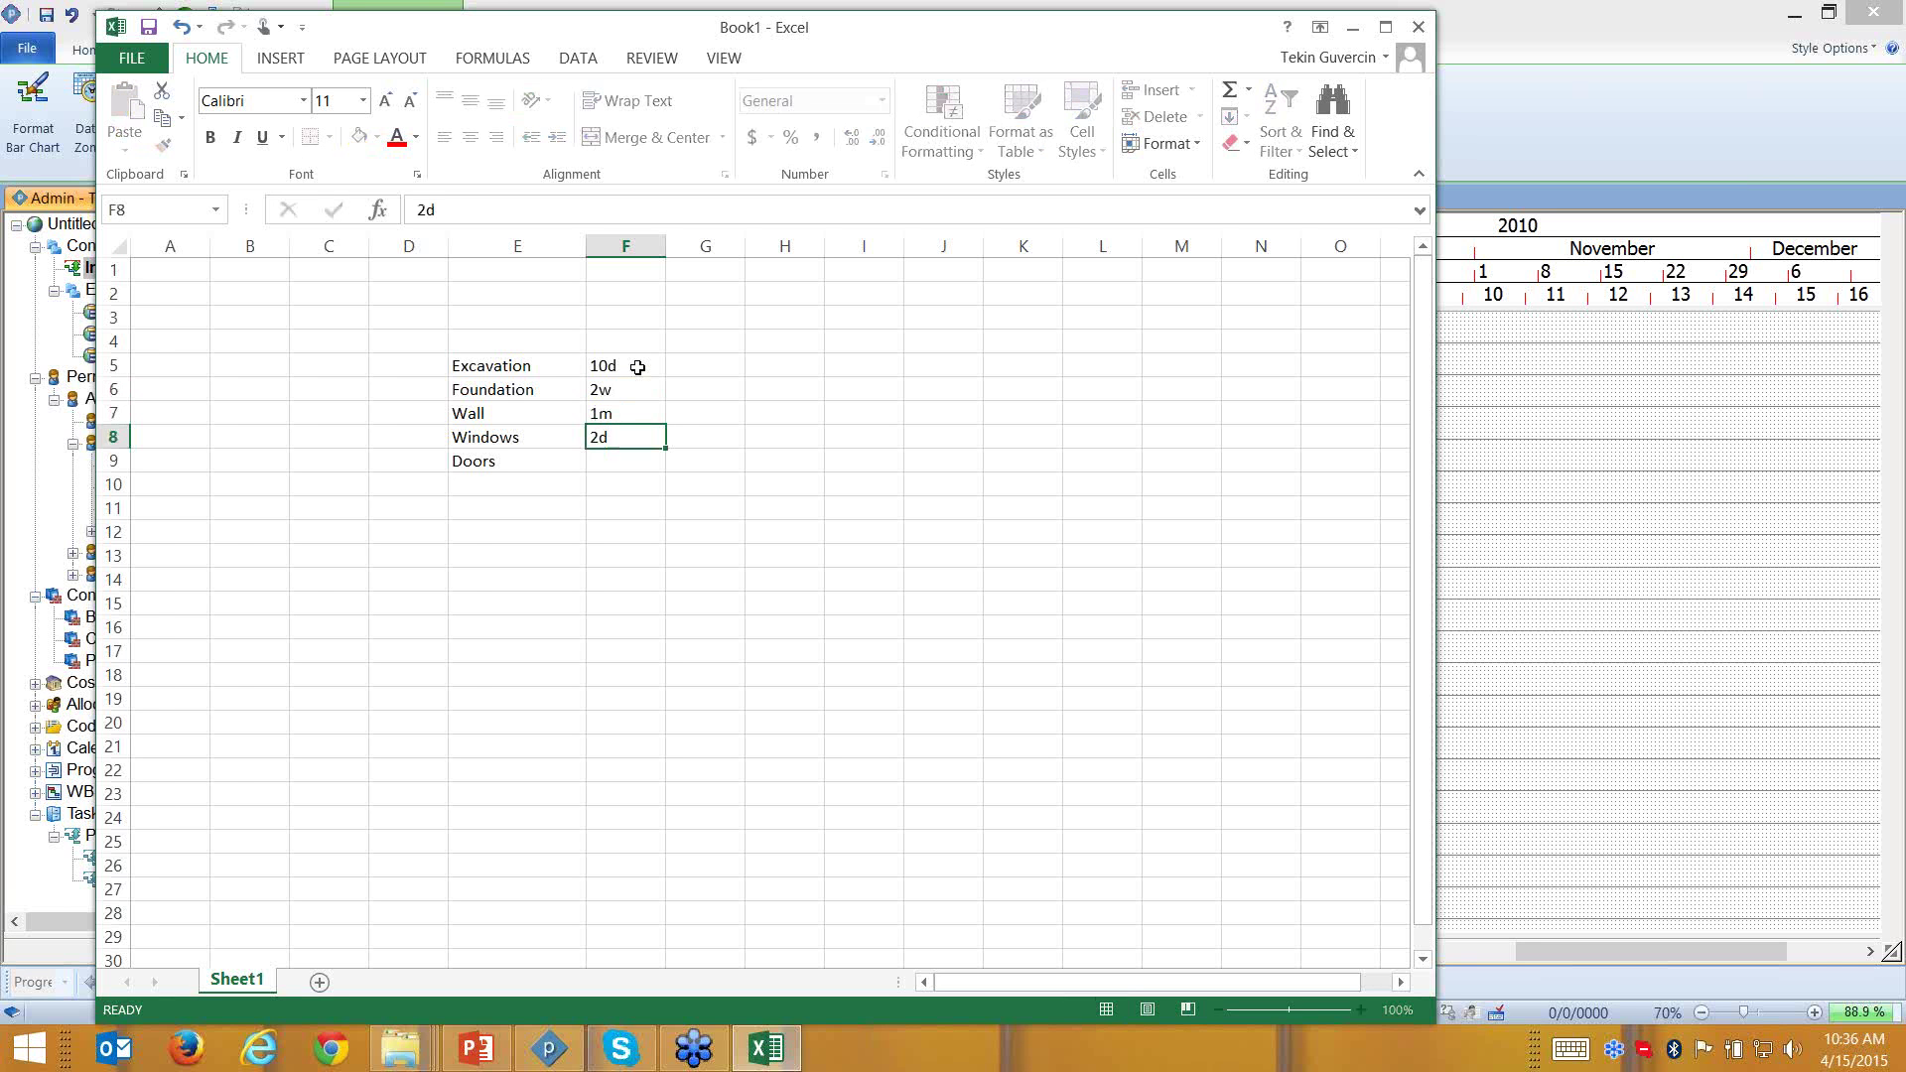
{"action": "key", "text": "Return"}
{"action": "type", "text": "5d"}
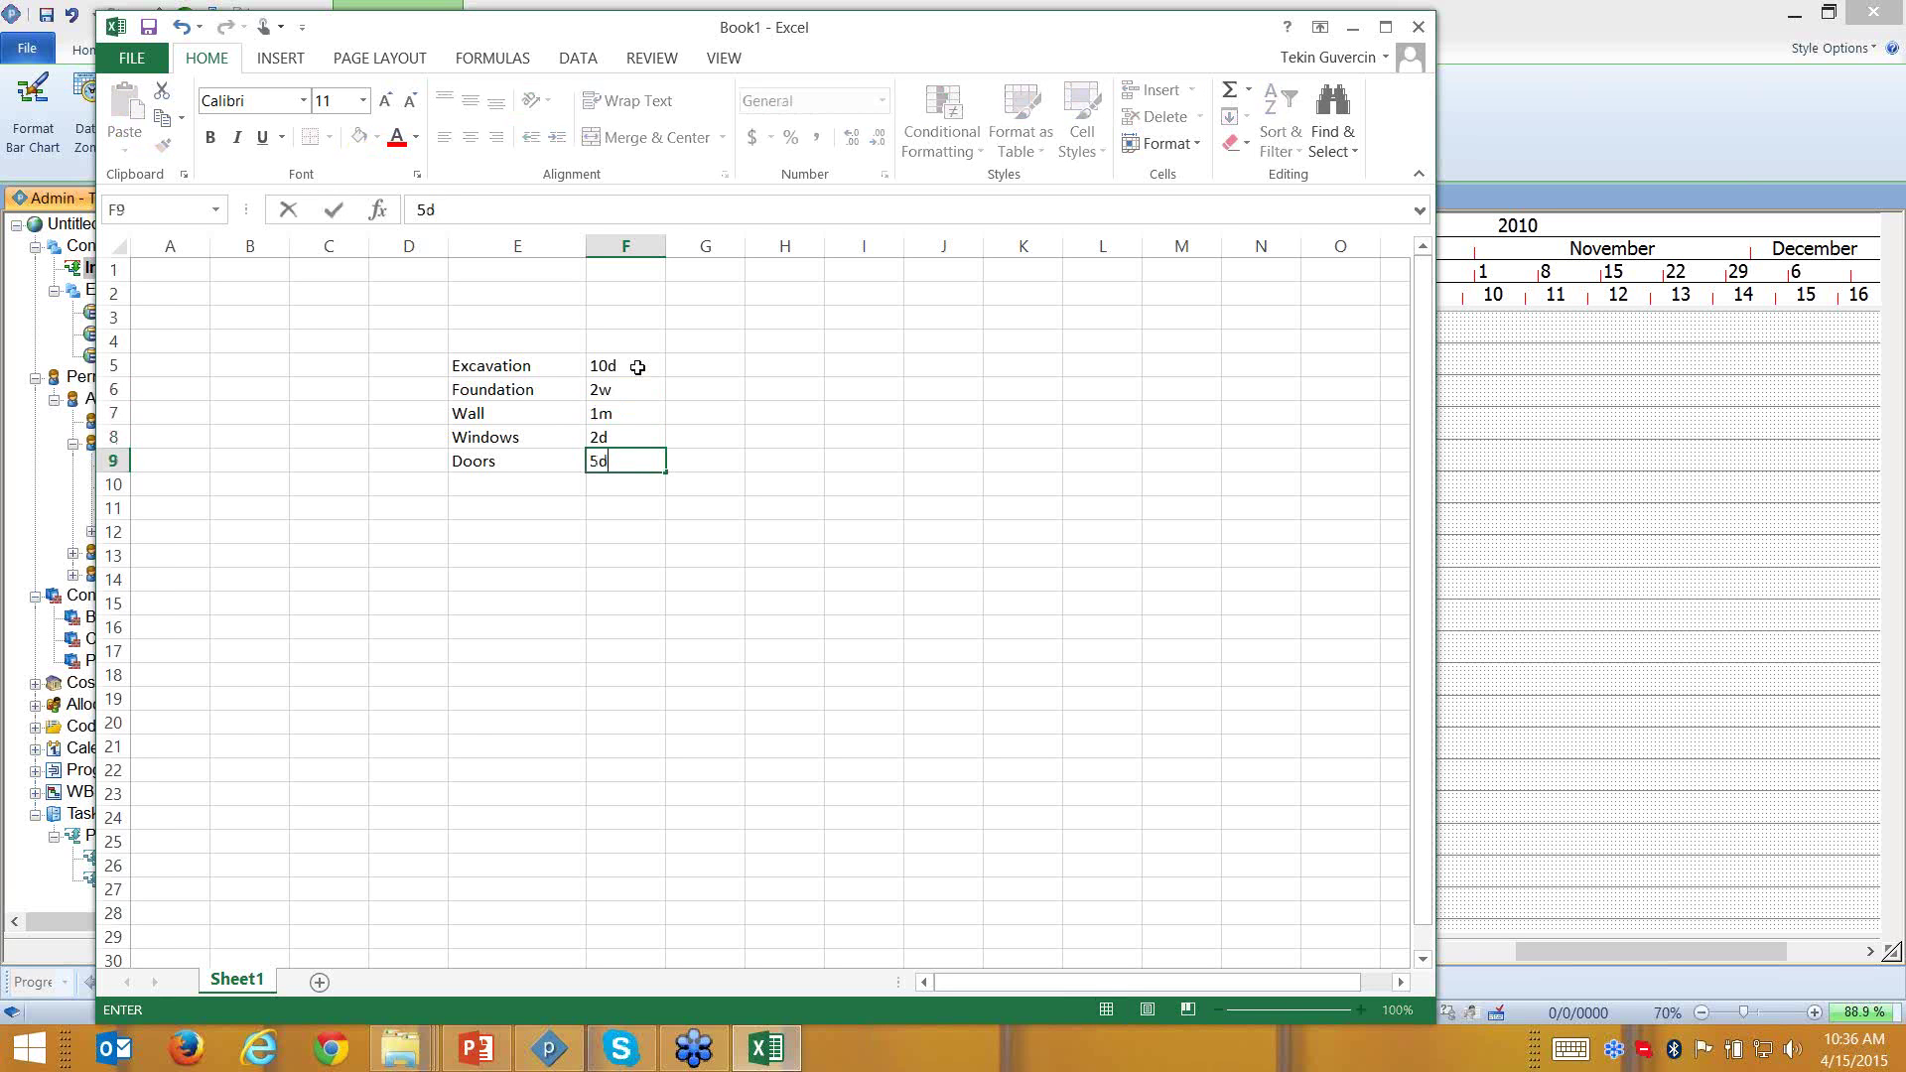
{"action": "key", "text": "Return"}
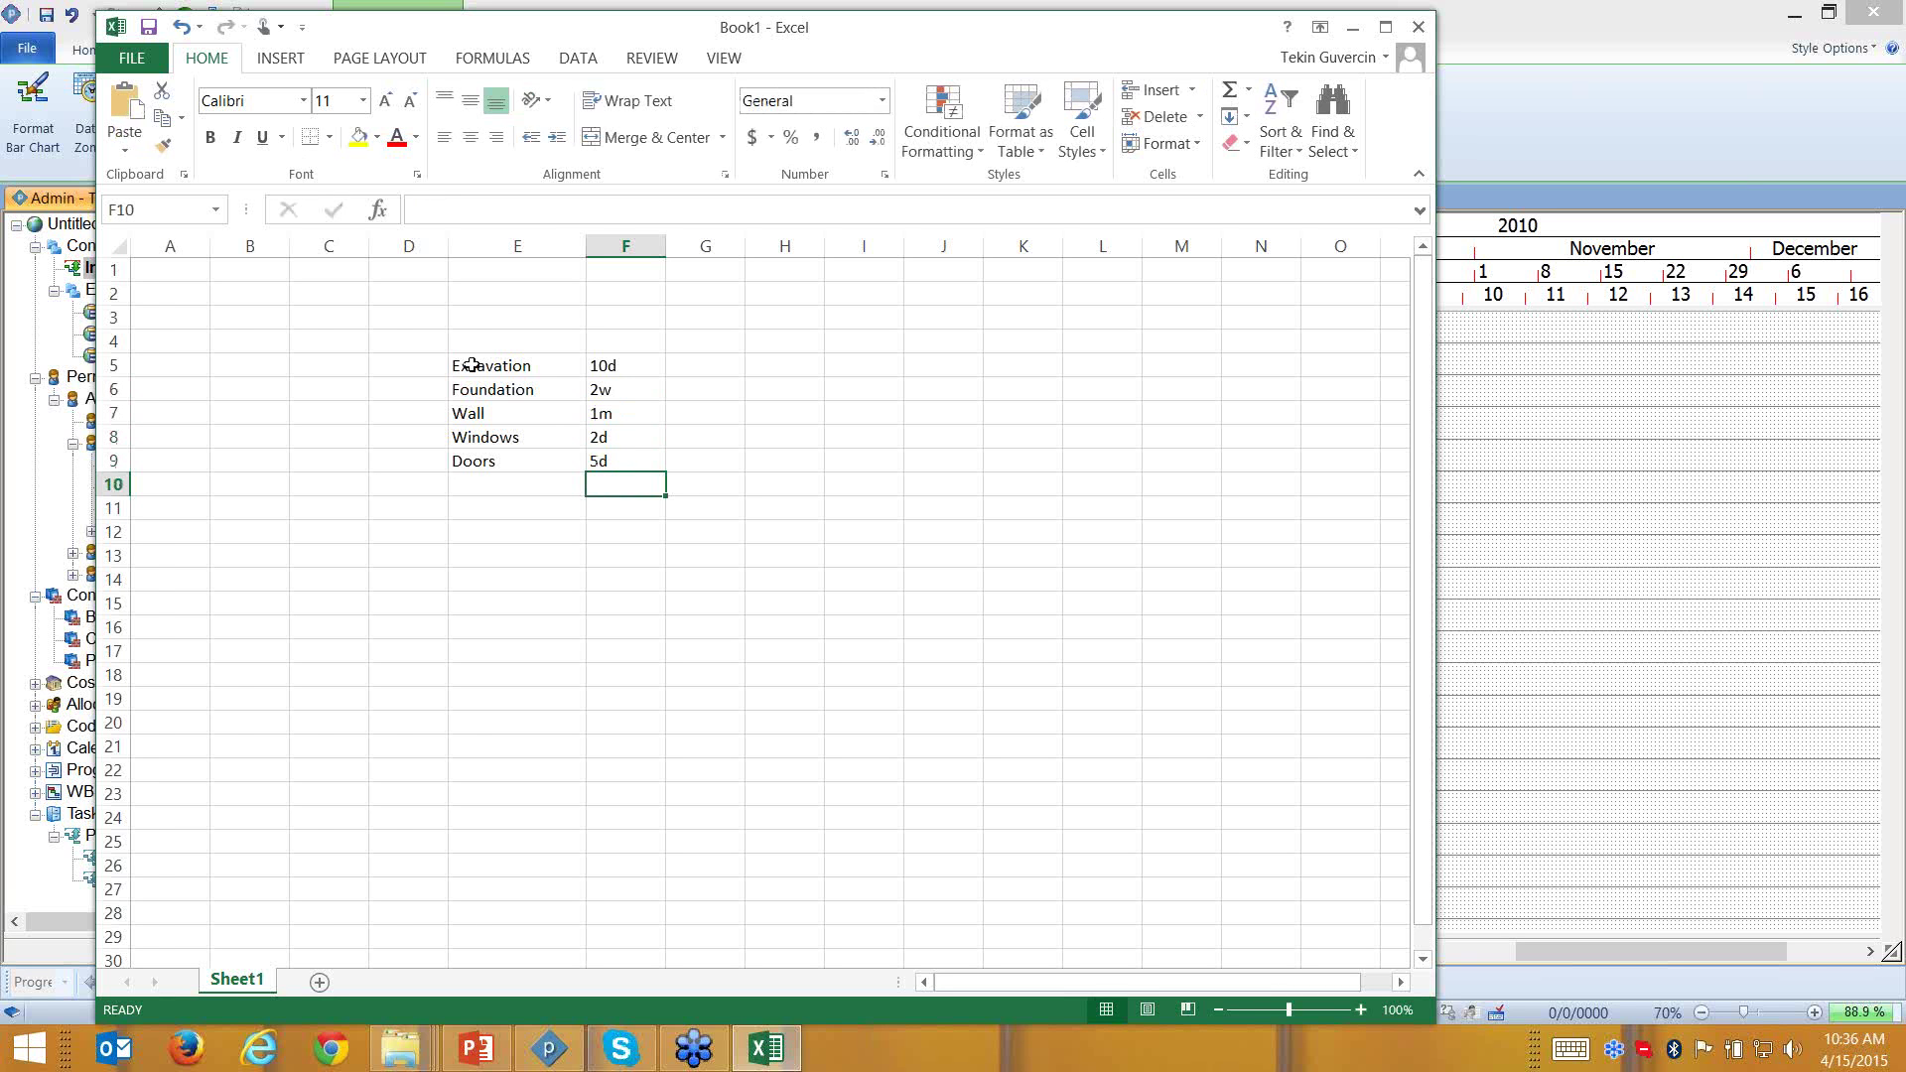
Enter the task amounts 1000, 2000, 3900, 5889 and 566 in cells G5 to G9
{"action": "left_click", "coordinate": [695, 375]}
{"action": "type", "text": "1000"}
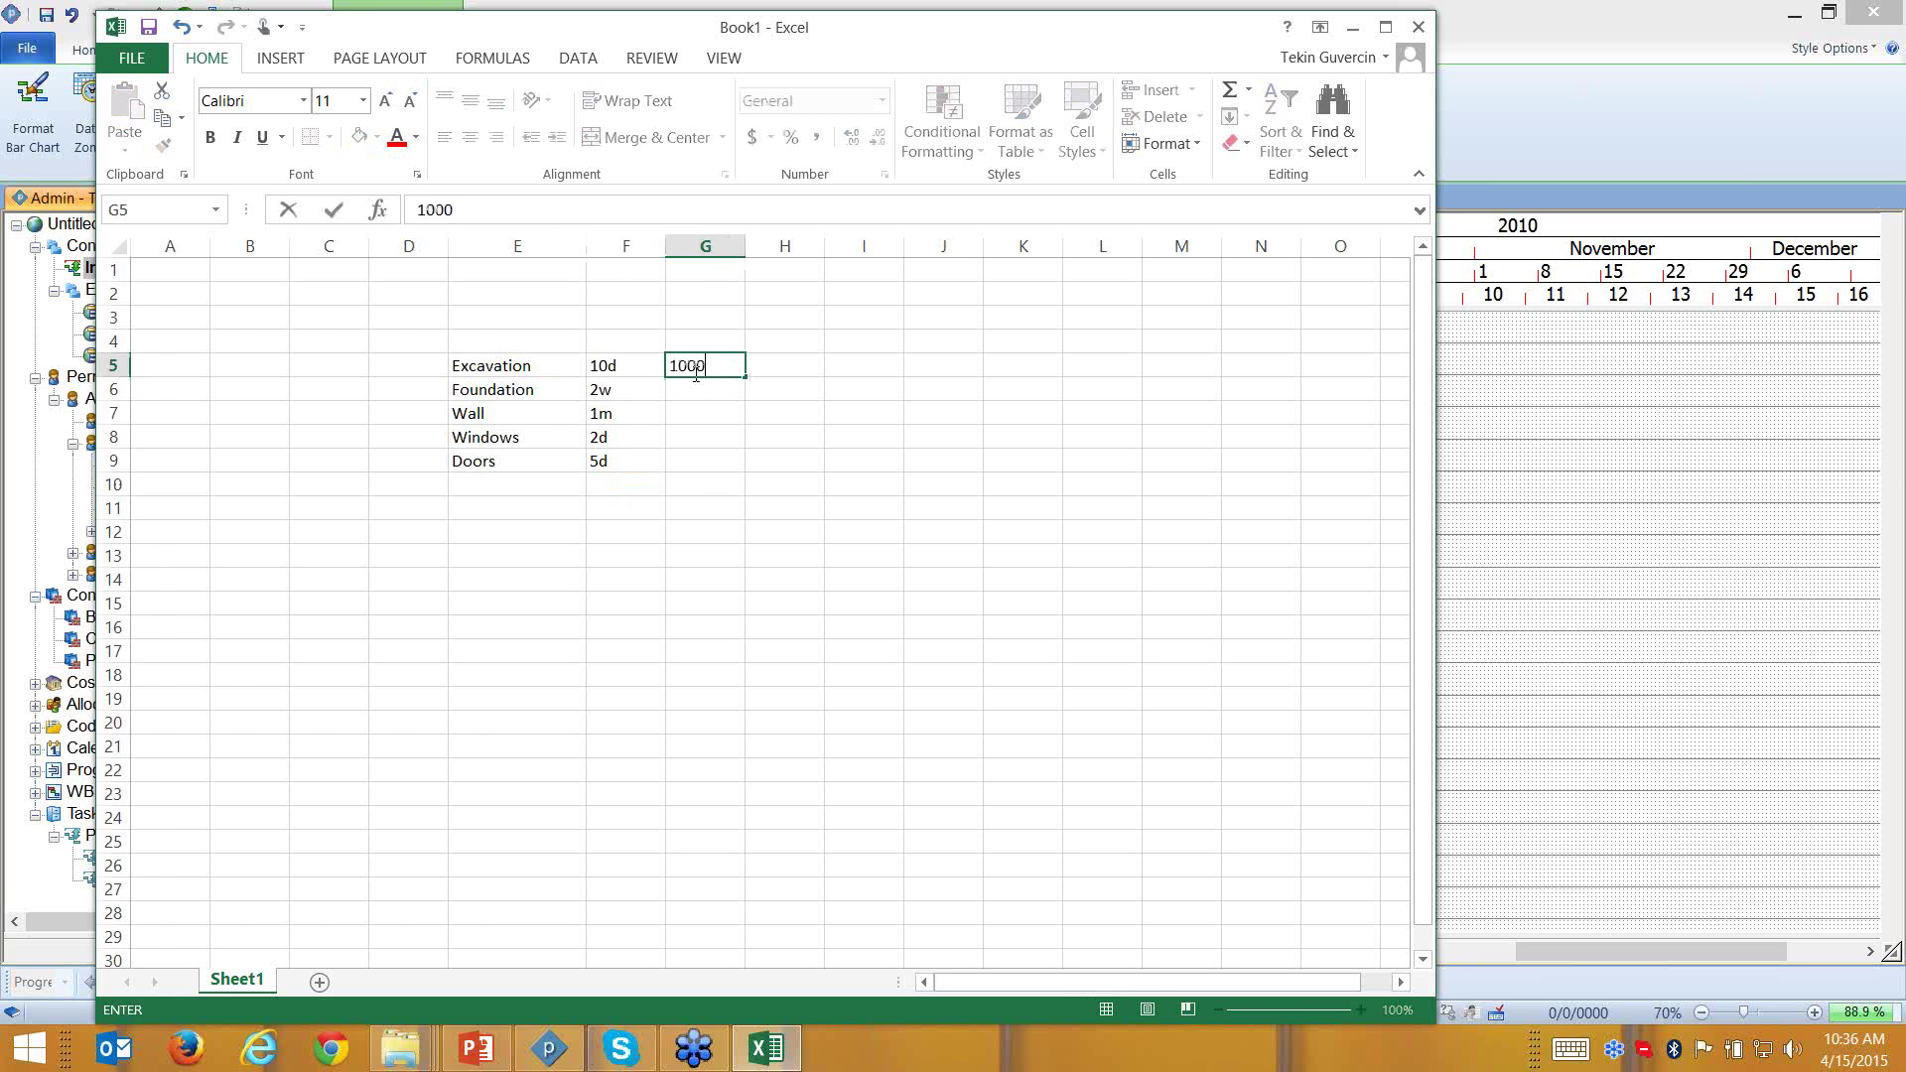
{"action": "key", "text": "Return"}
{"action": "type", "text": "2000"}
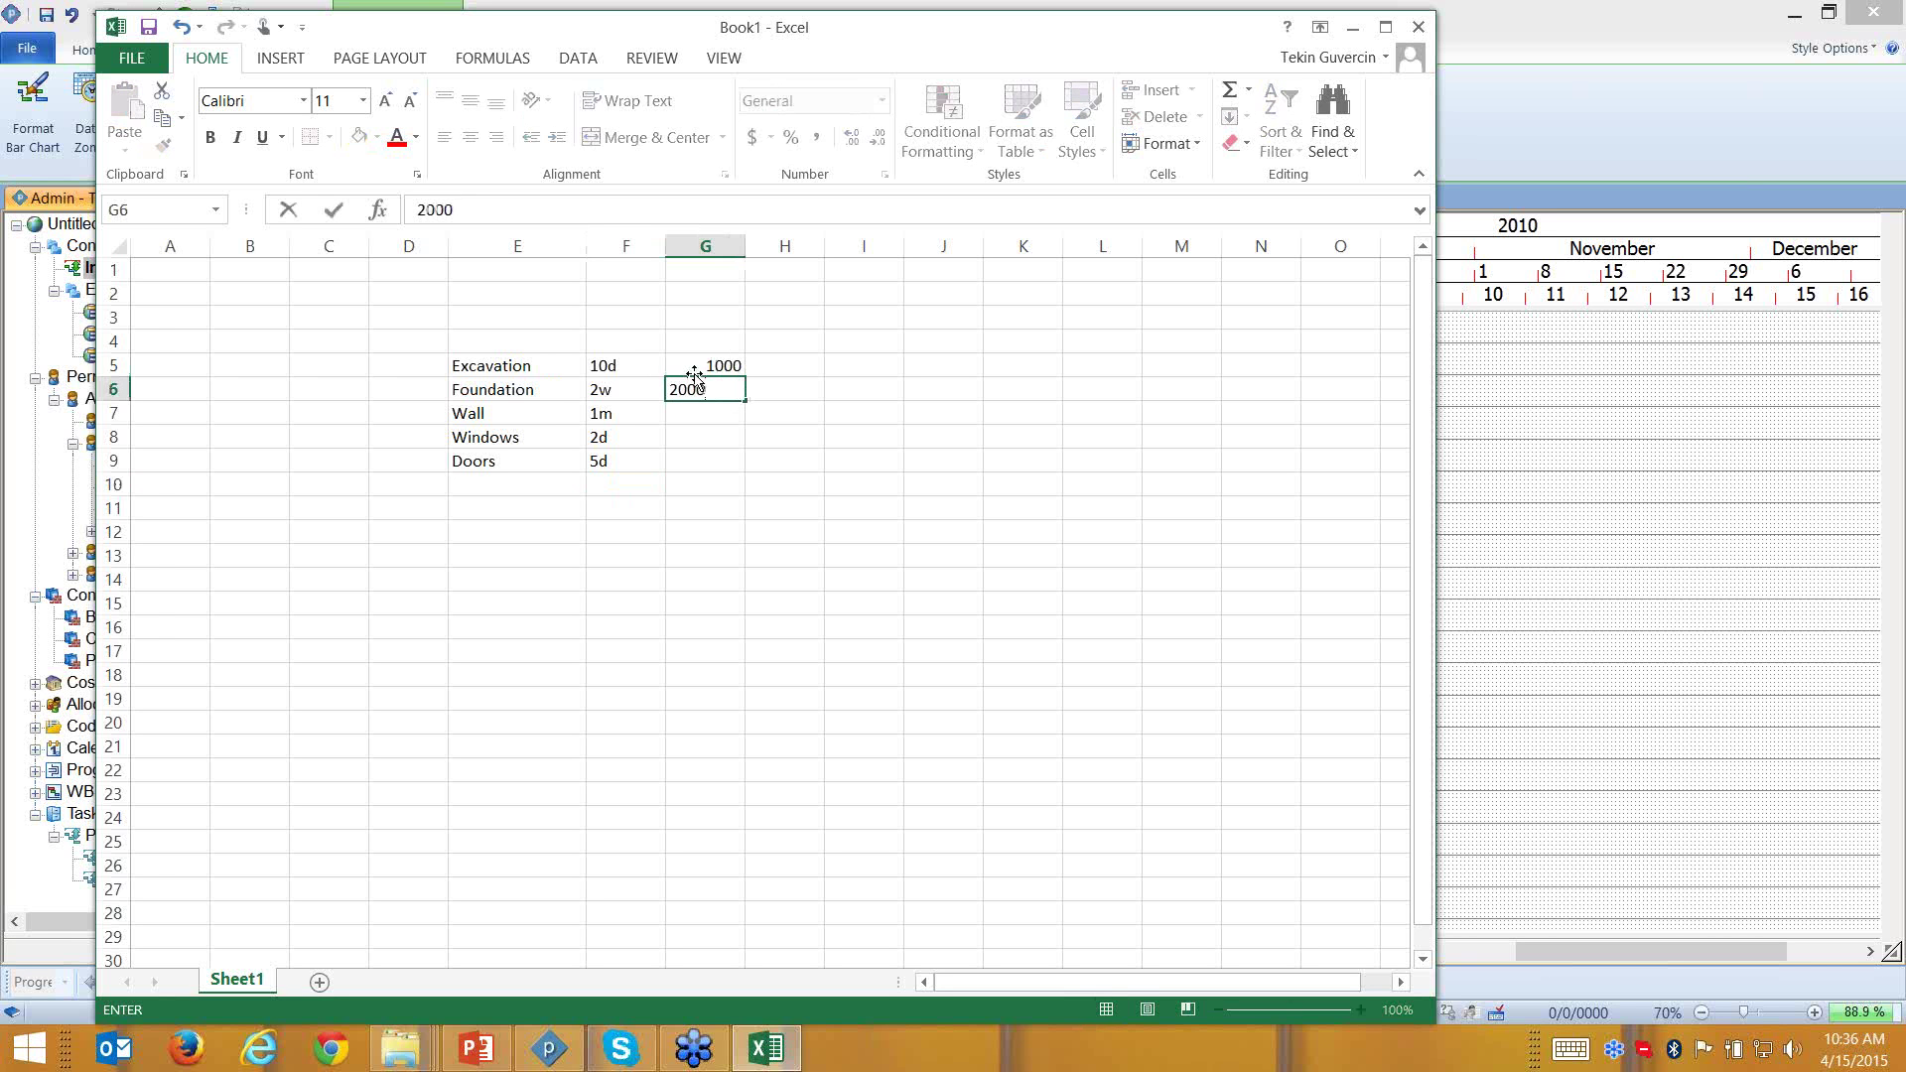
{"action": "key", "text": "Return"}
{"action": "type", "text": "39"}
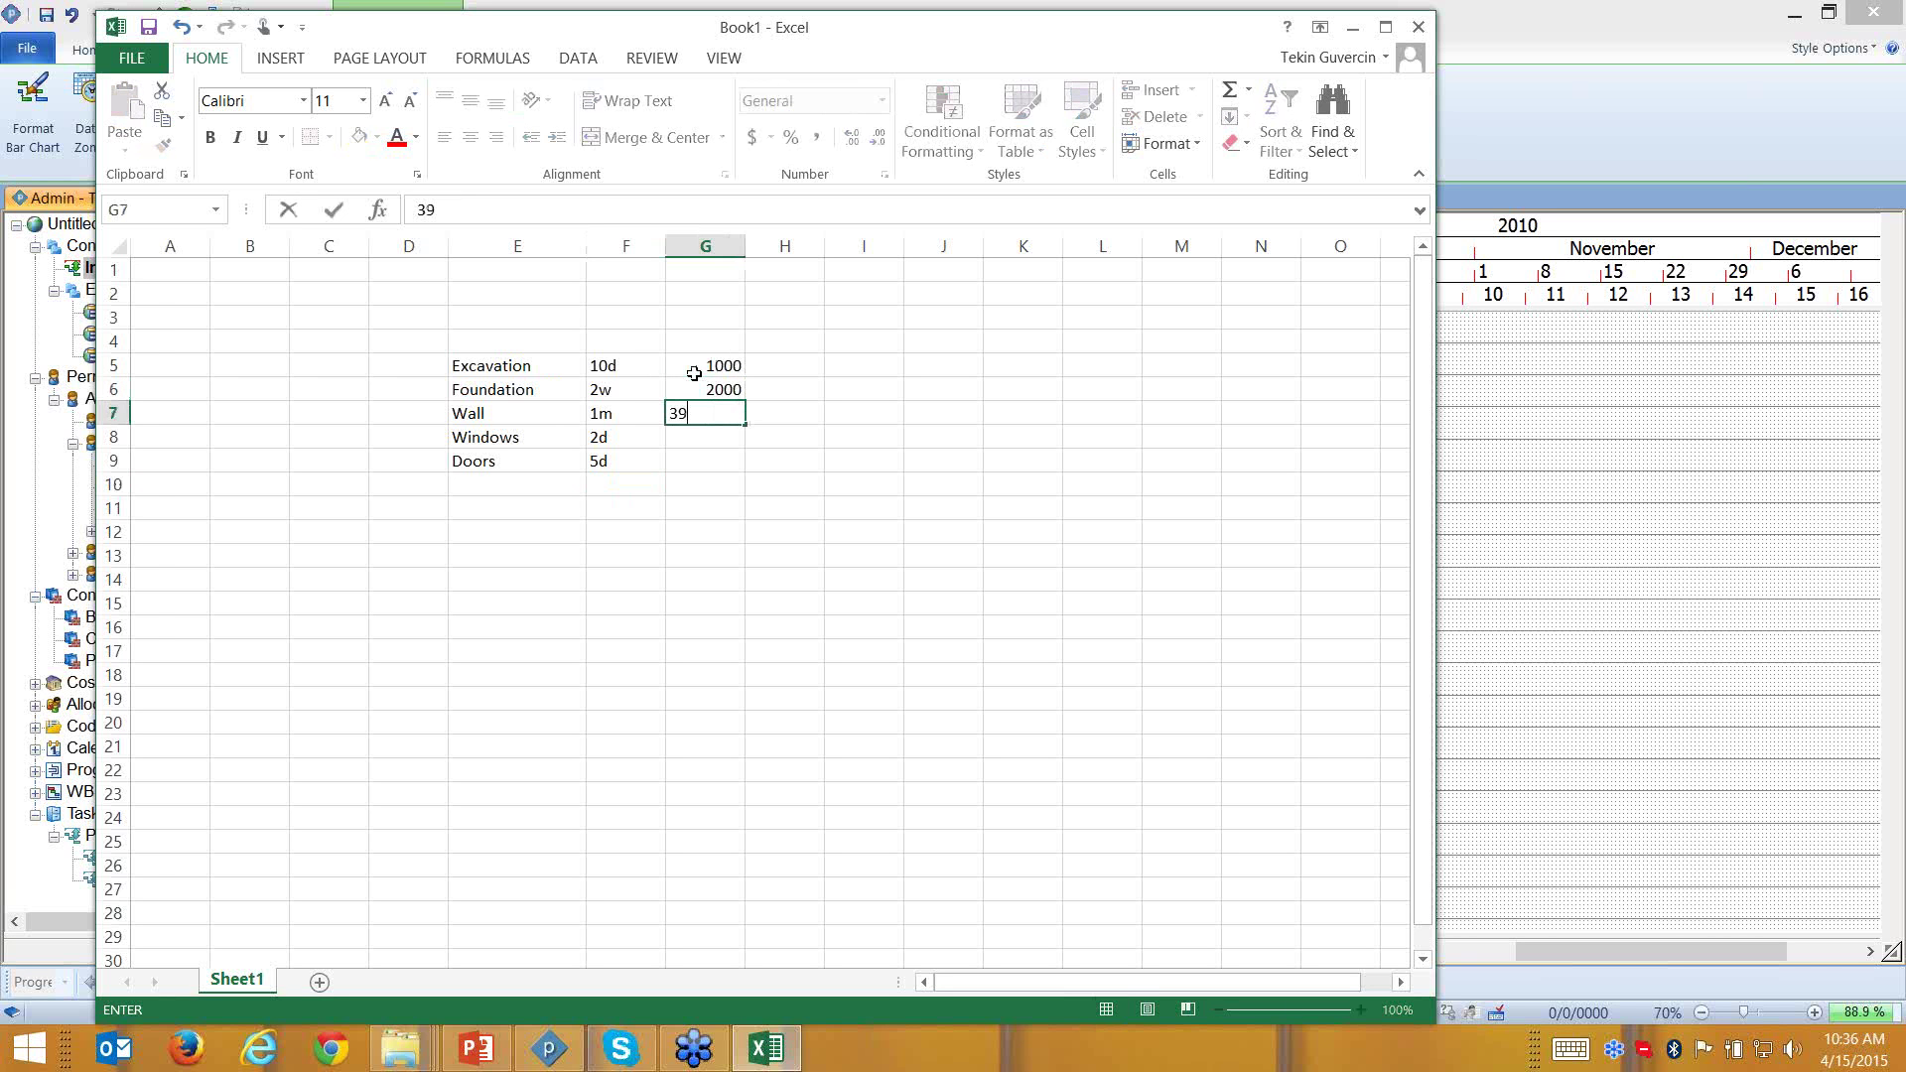
{"action": "type", "text": "00"}
{"action": "key", "text": "Return"}
{"action": "type", "text": "5889"}
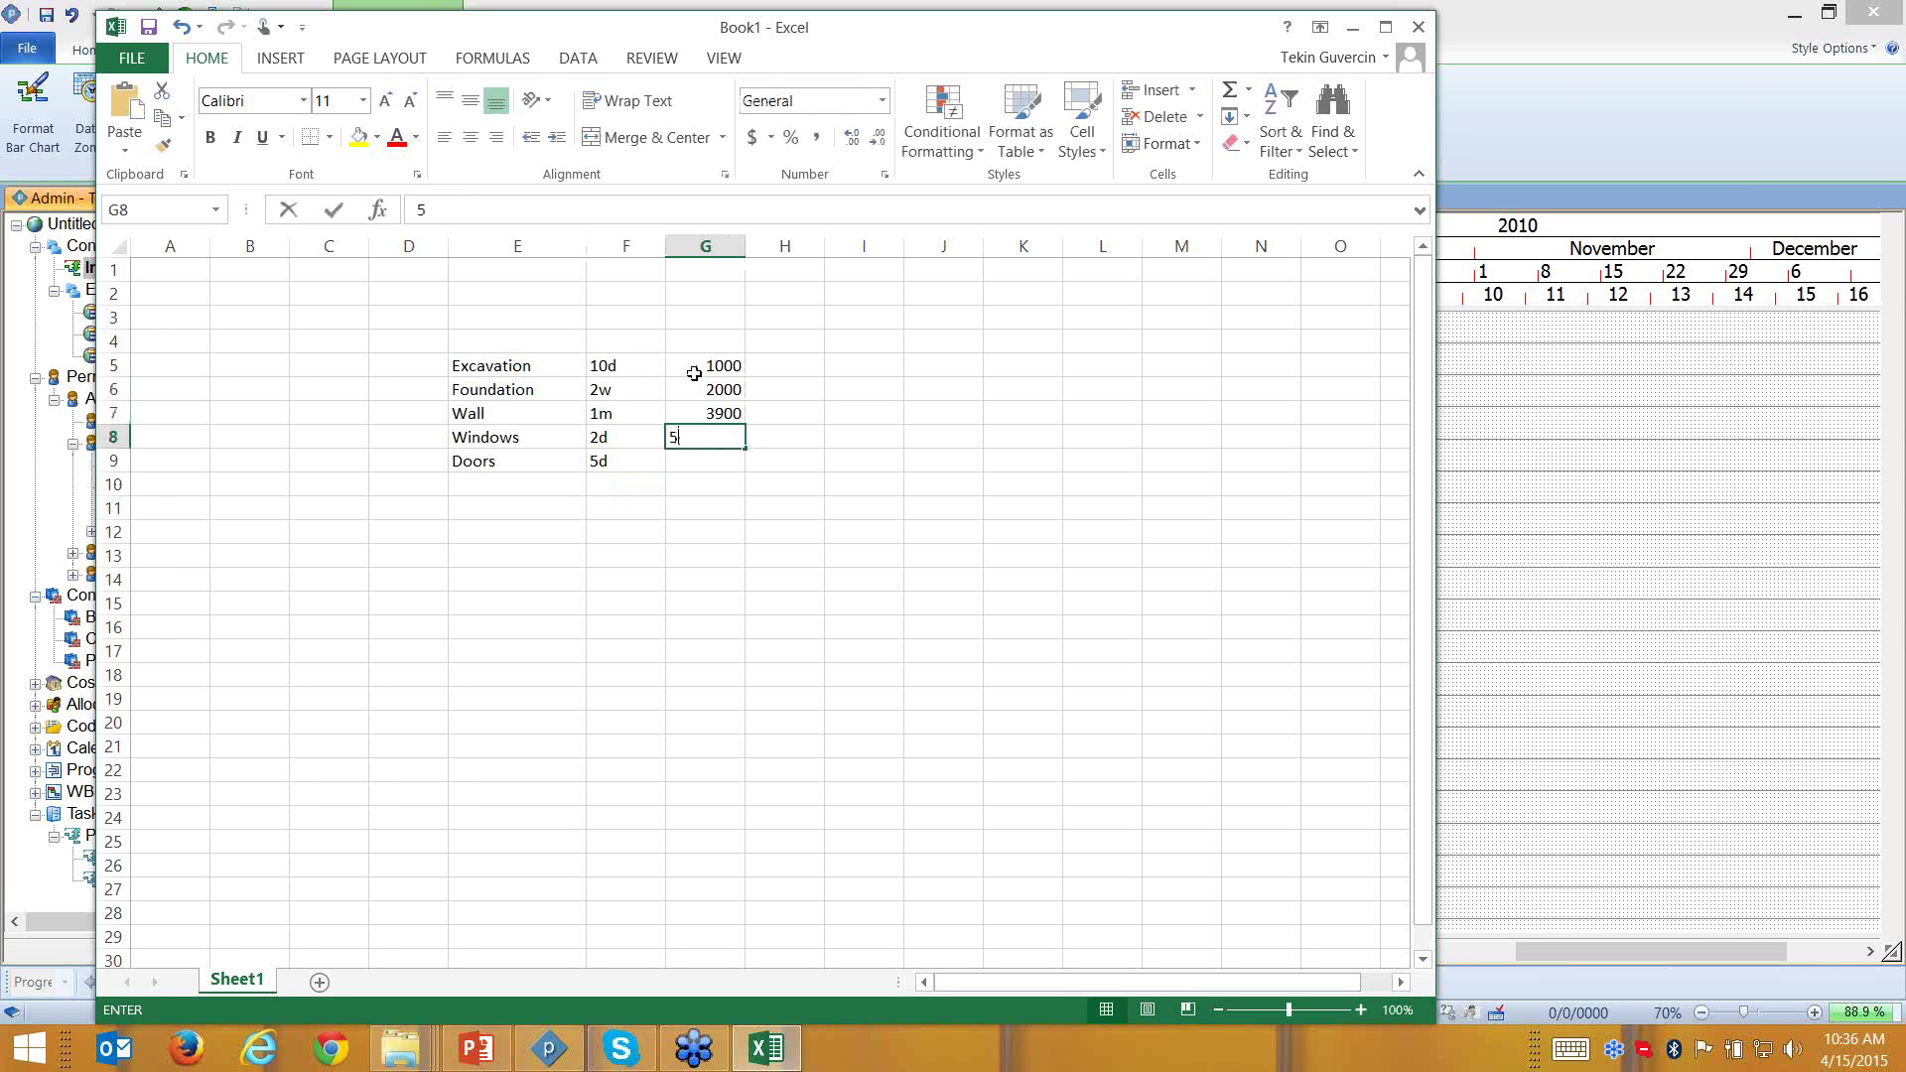
{"action": "key", "text": "Return"}
{"action": "type", "text": "566"}
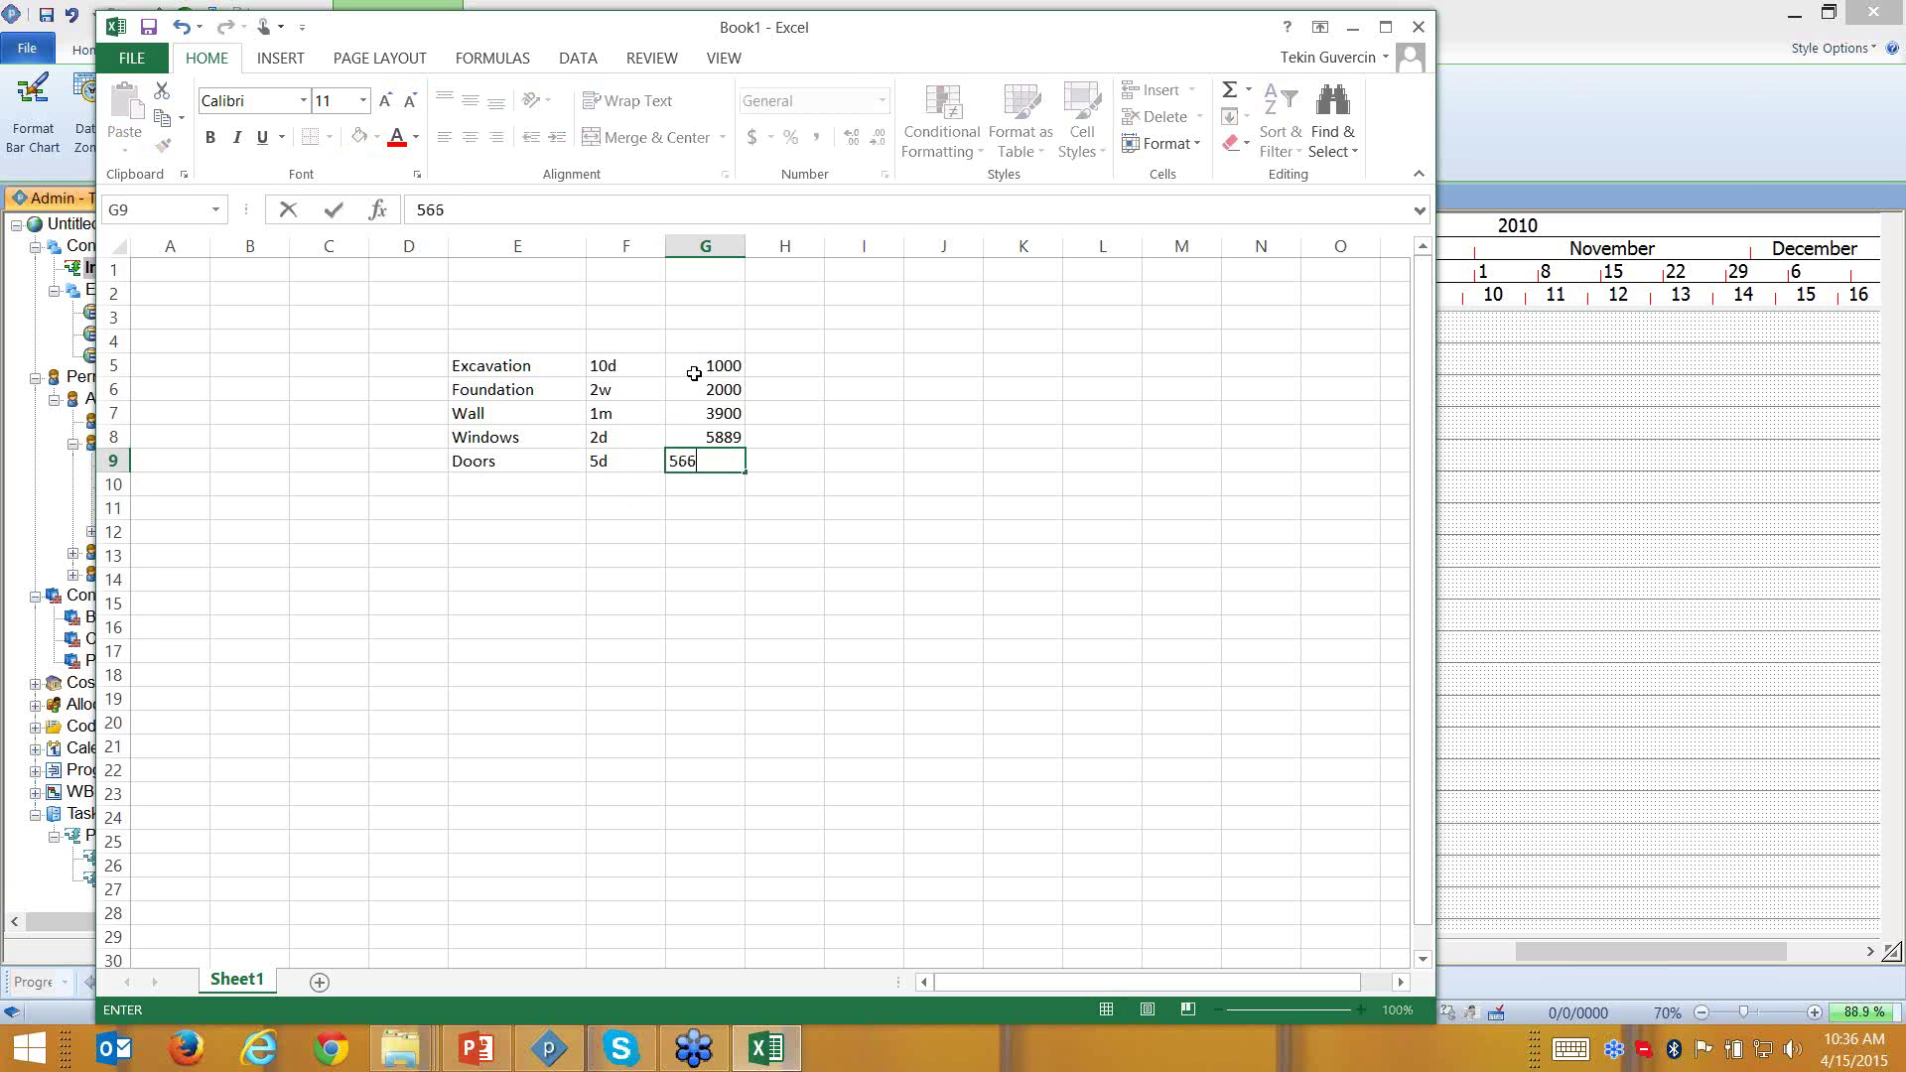
{"action": "key", "text": "Return"}
Copy cells E5:G9 into the first line of the Internal Projects bar chart in Asta Powerproject and display the histogram below it
{"action": "left_click_drag", "start_coordinate": [540, 363], "coordinate": [736, 451]}
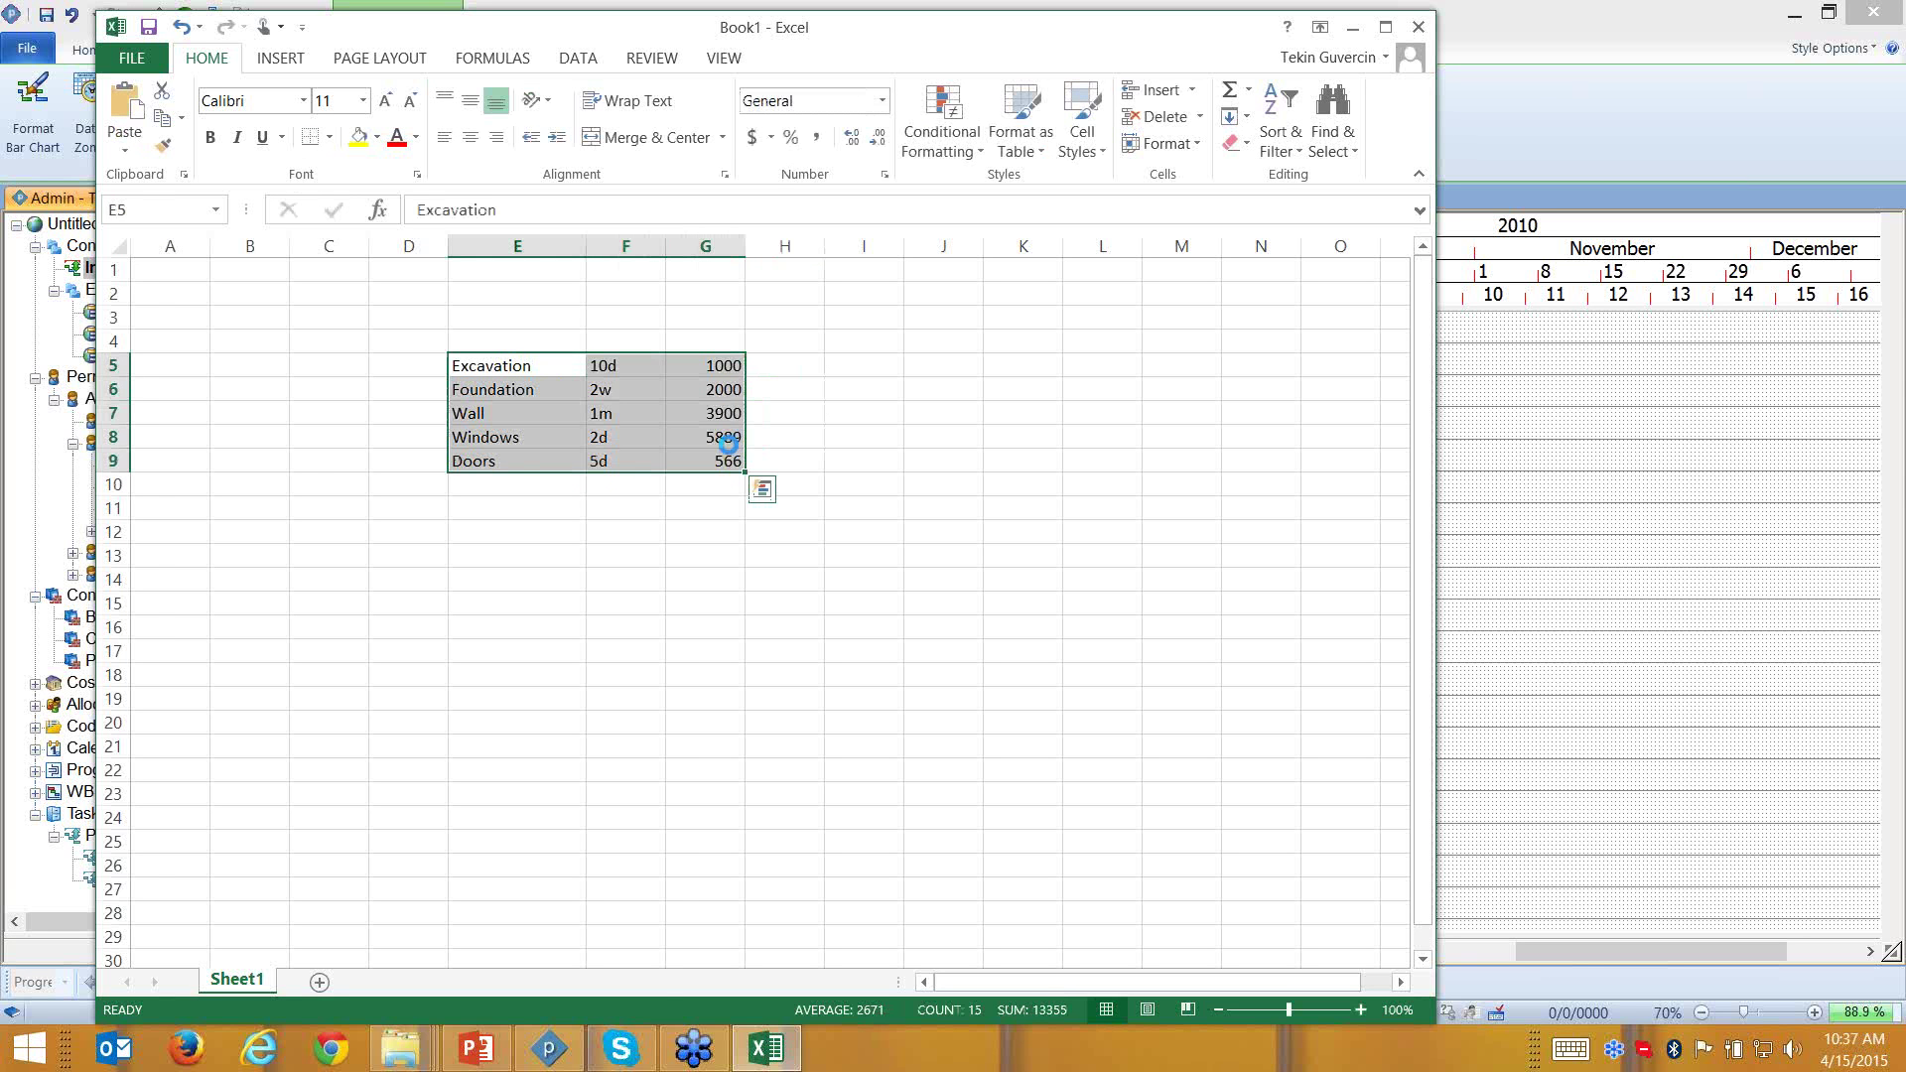
{"action": "key", "text": "ctrl+c"}
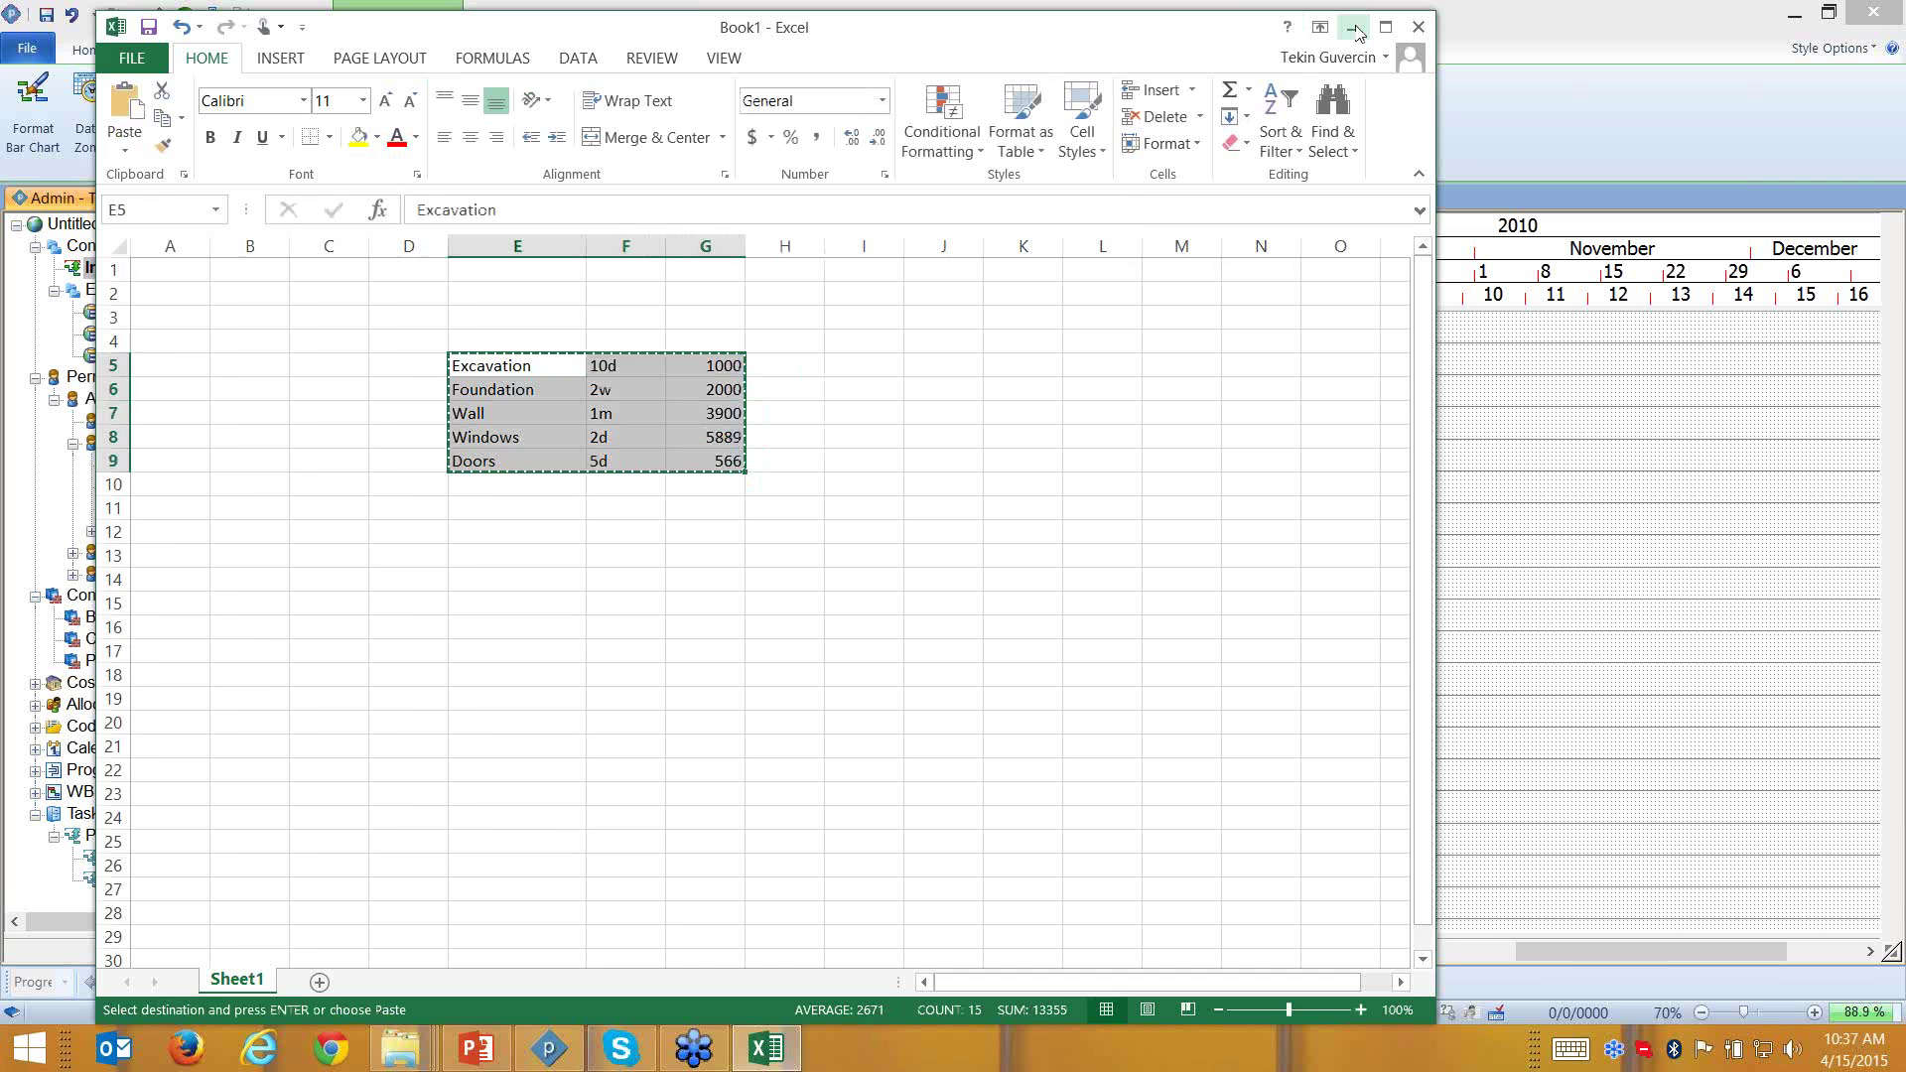
{"action": "left_click", "coordinate": [1352, 27]}
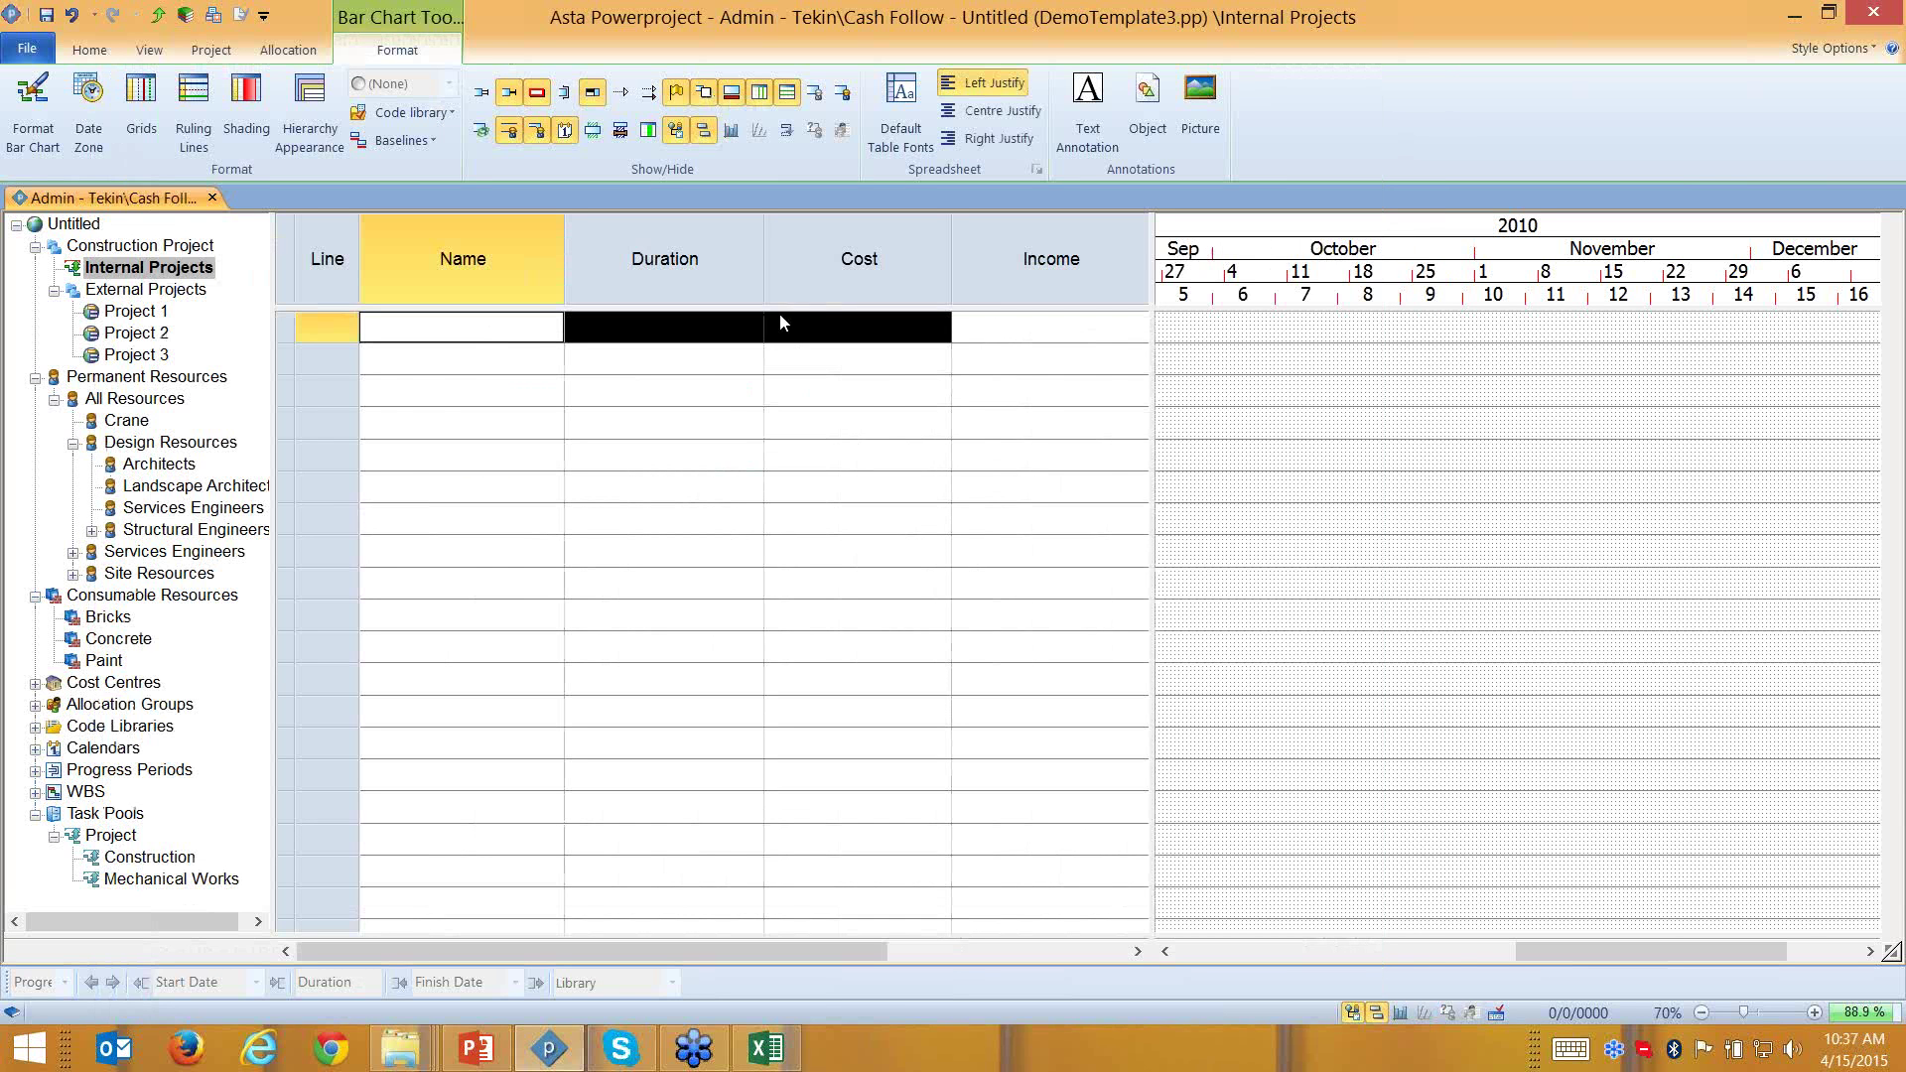
{"action": "left_click", "coordinate": [1408, 1010]}
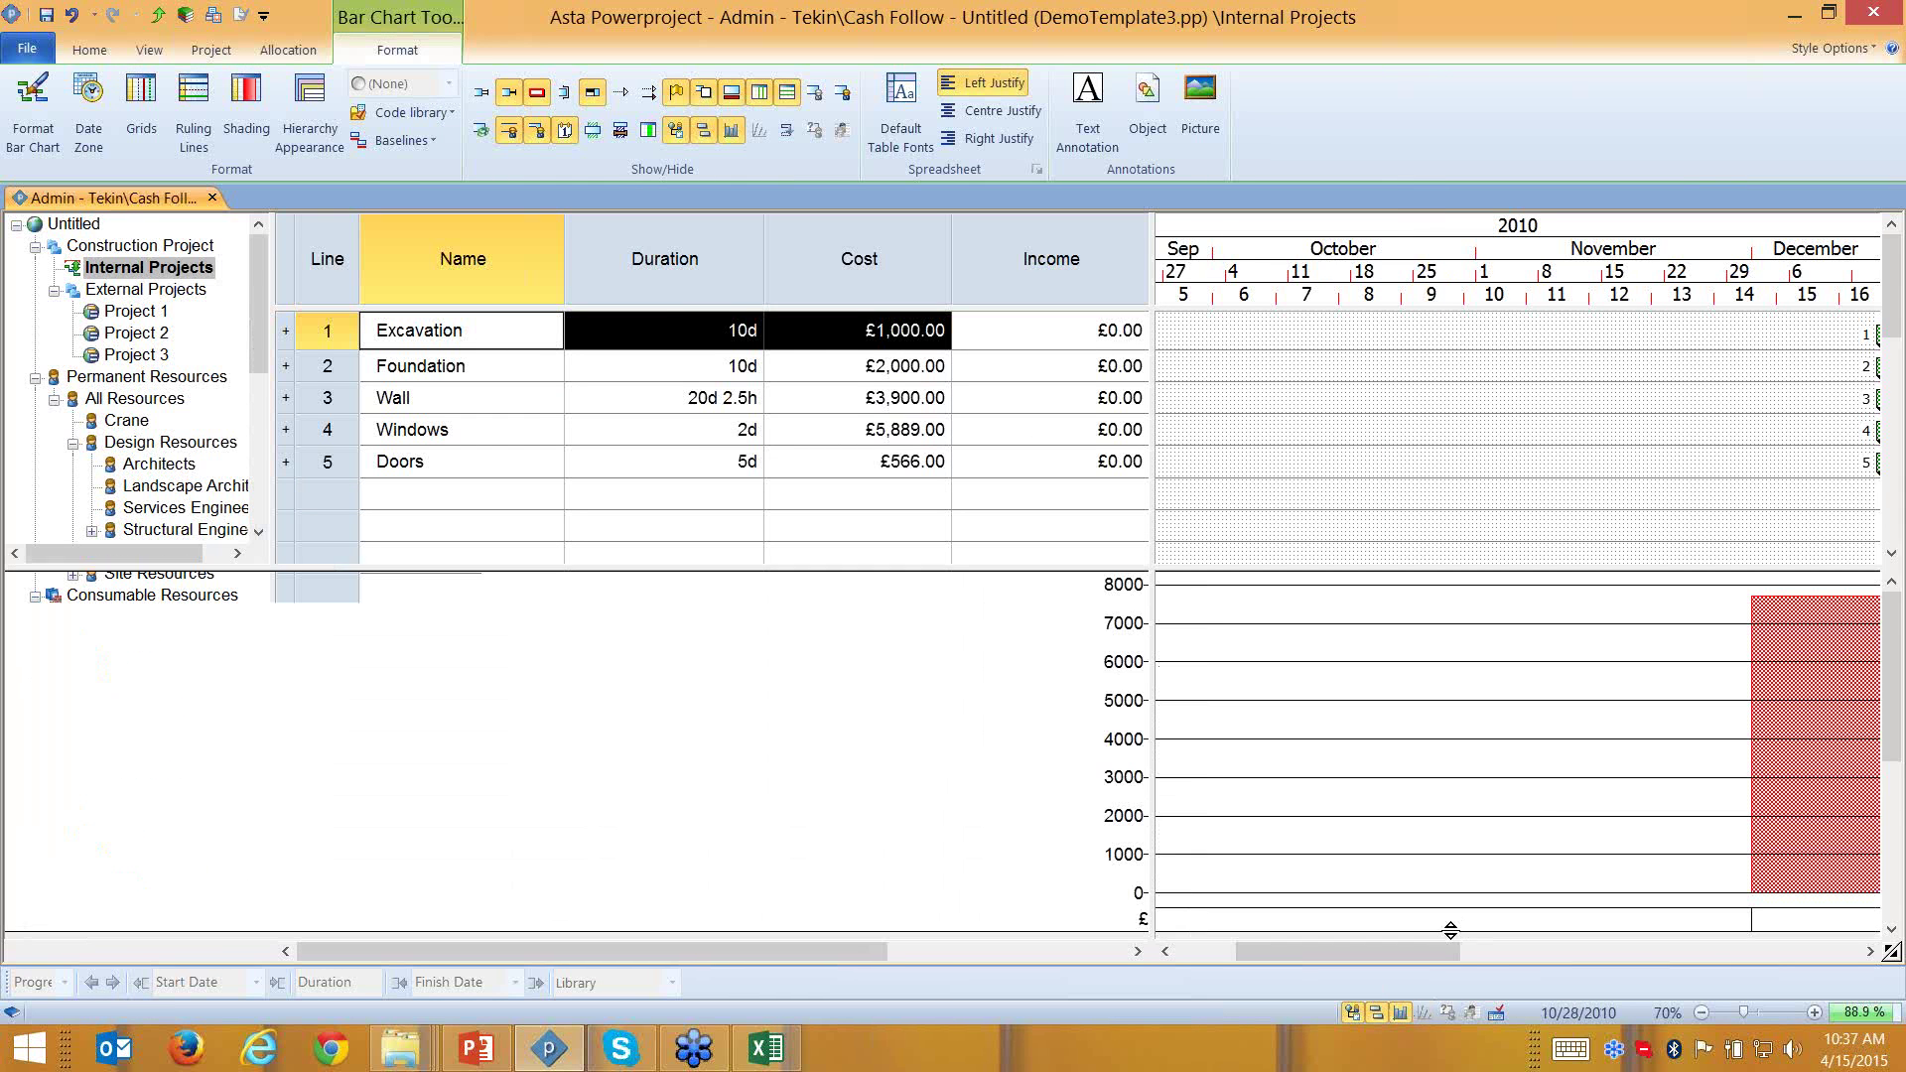
{"action": "left_click_drag", "start_coordinate": [1442, 949], "coordinate": [1585, 924]}
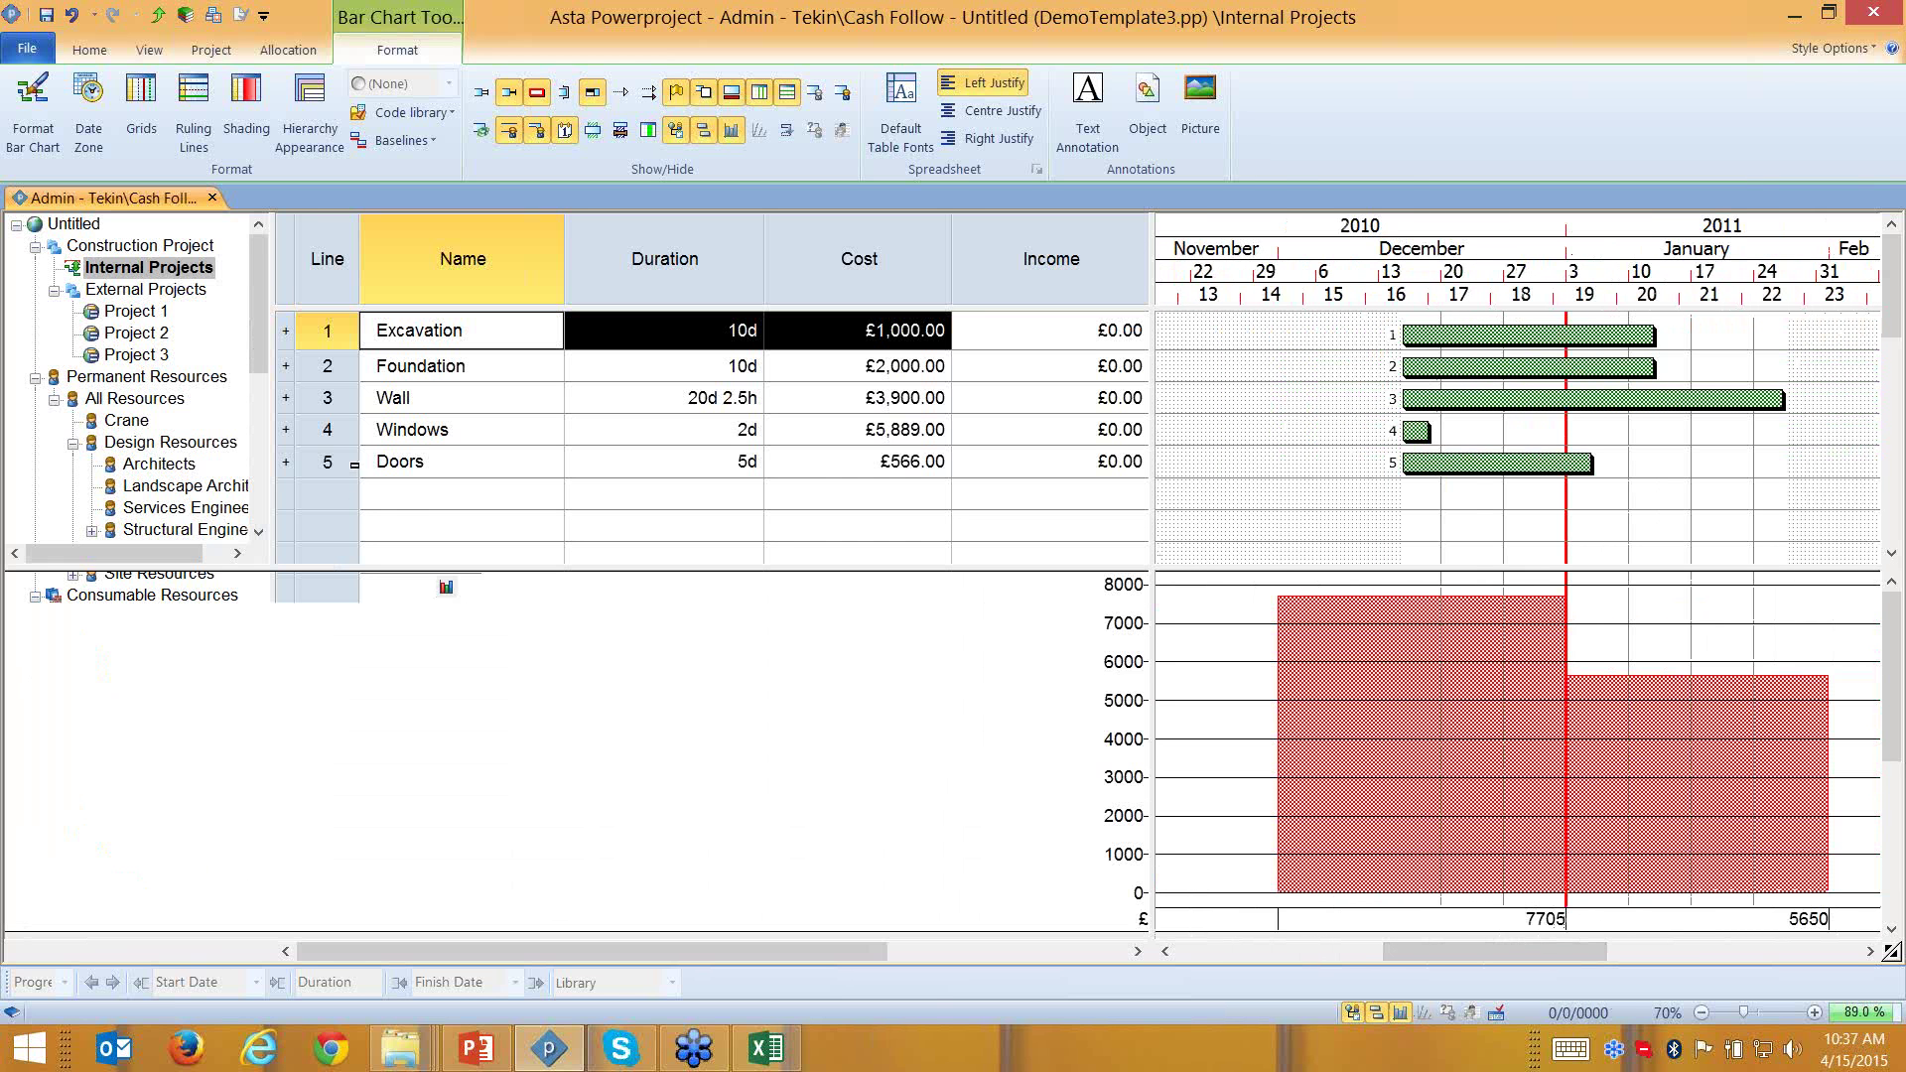
Link the five tasks from Excavation to Doors in sequence
{"action": "left_click_drag", "start_coordinate": [353, 464], "coordinate": [331, 335]}
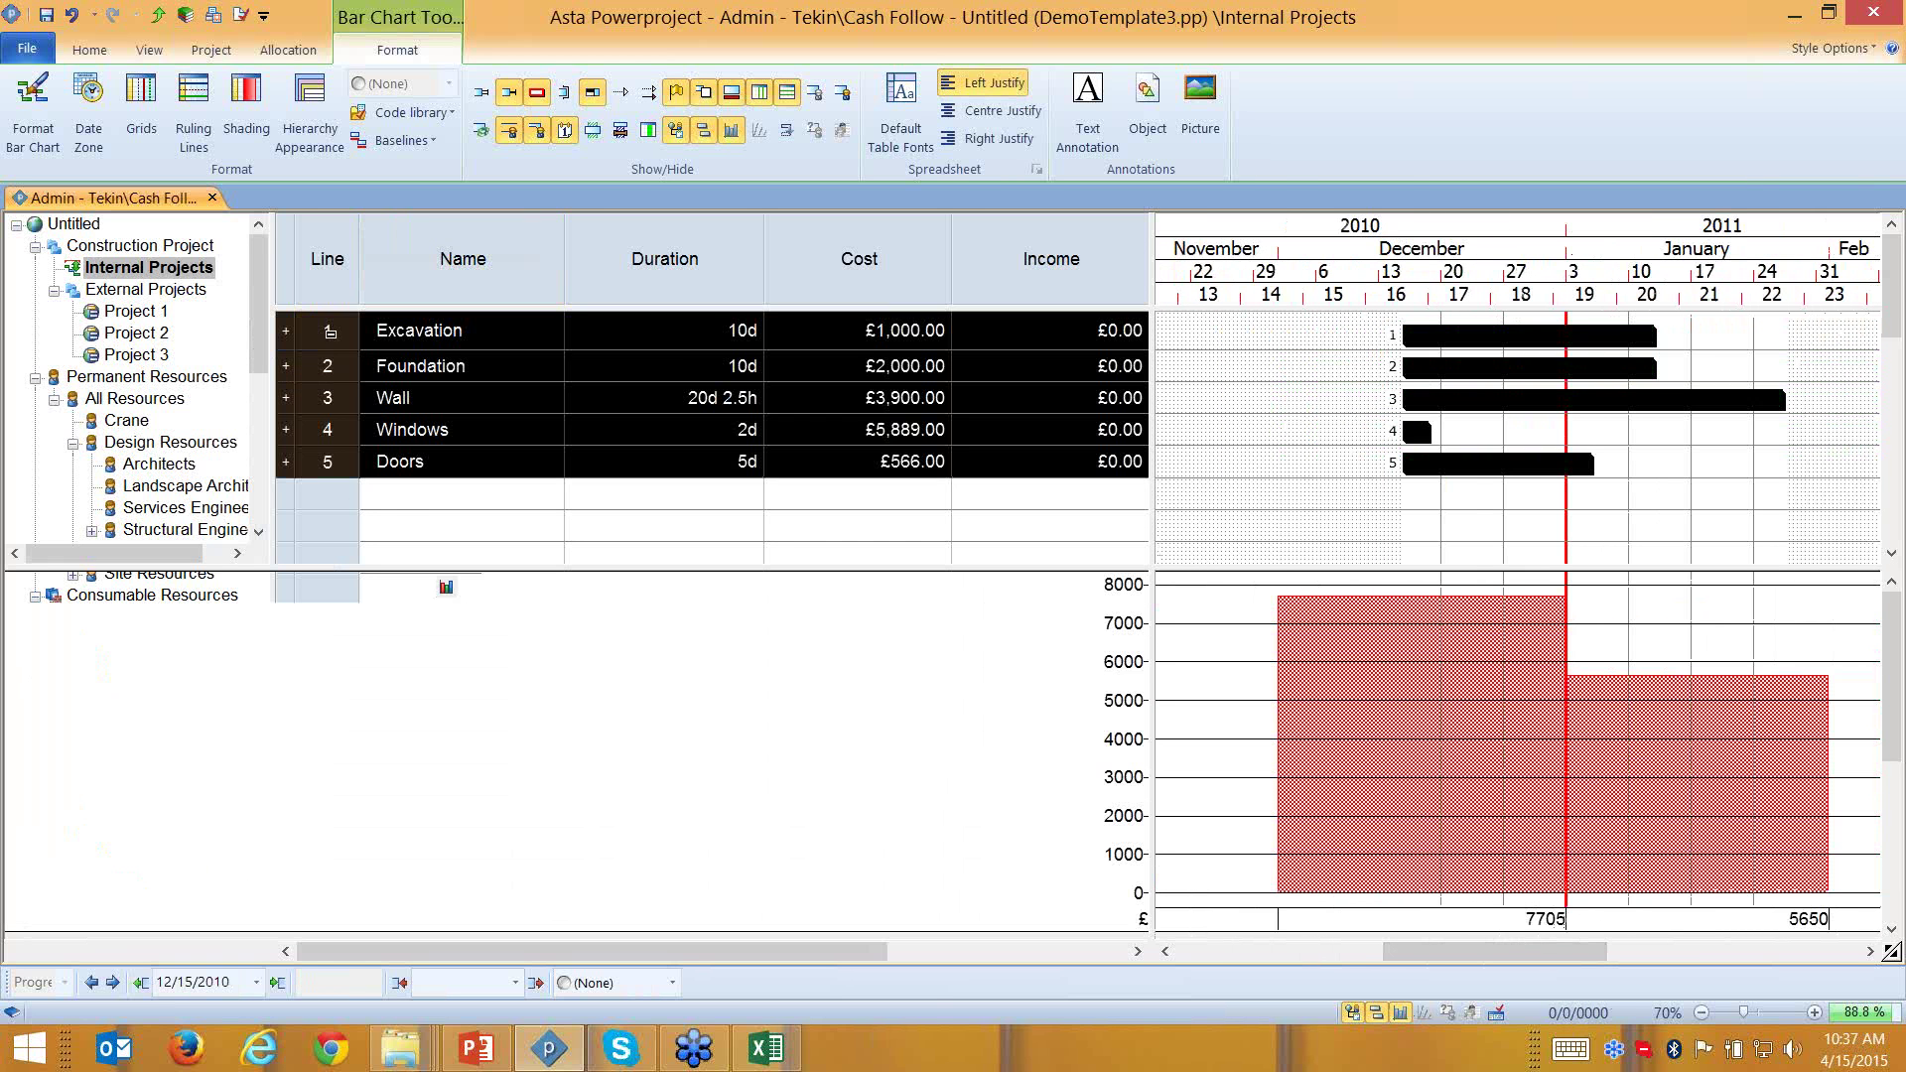
{"action": "left_click", "coordinate": [99, 57]}
{"action": "left_click", "coordinate": [551, 157]}
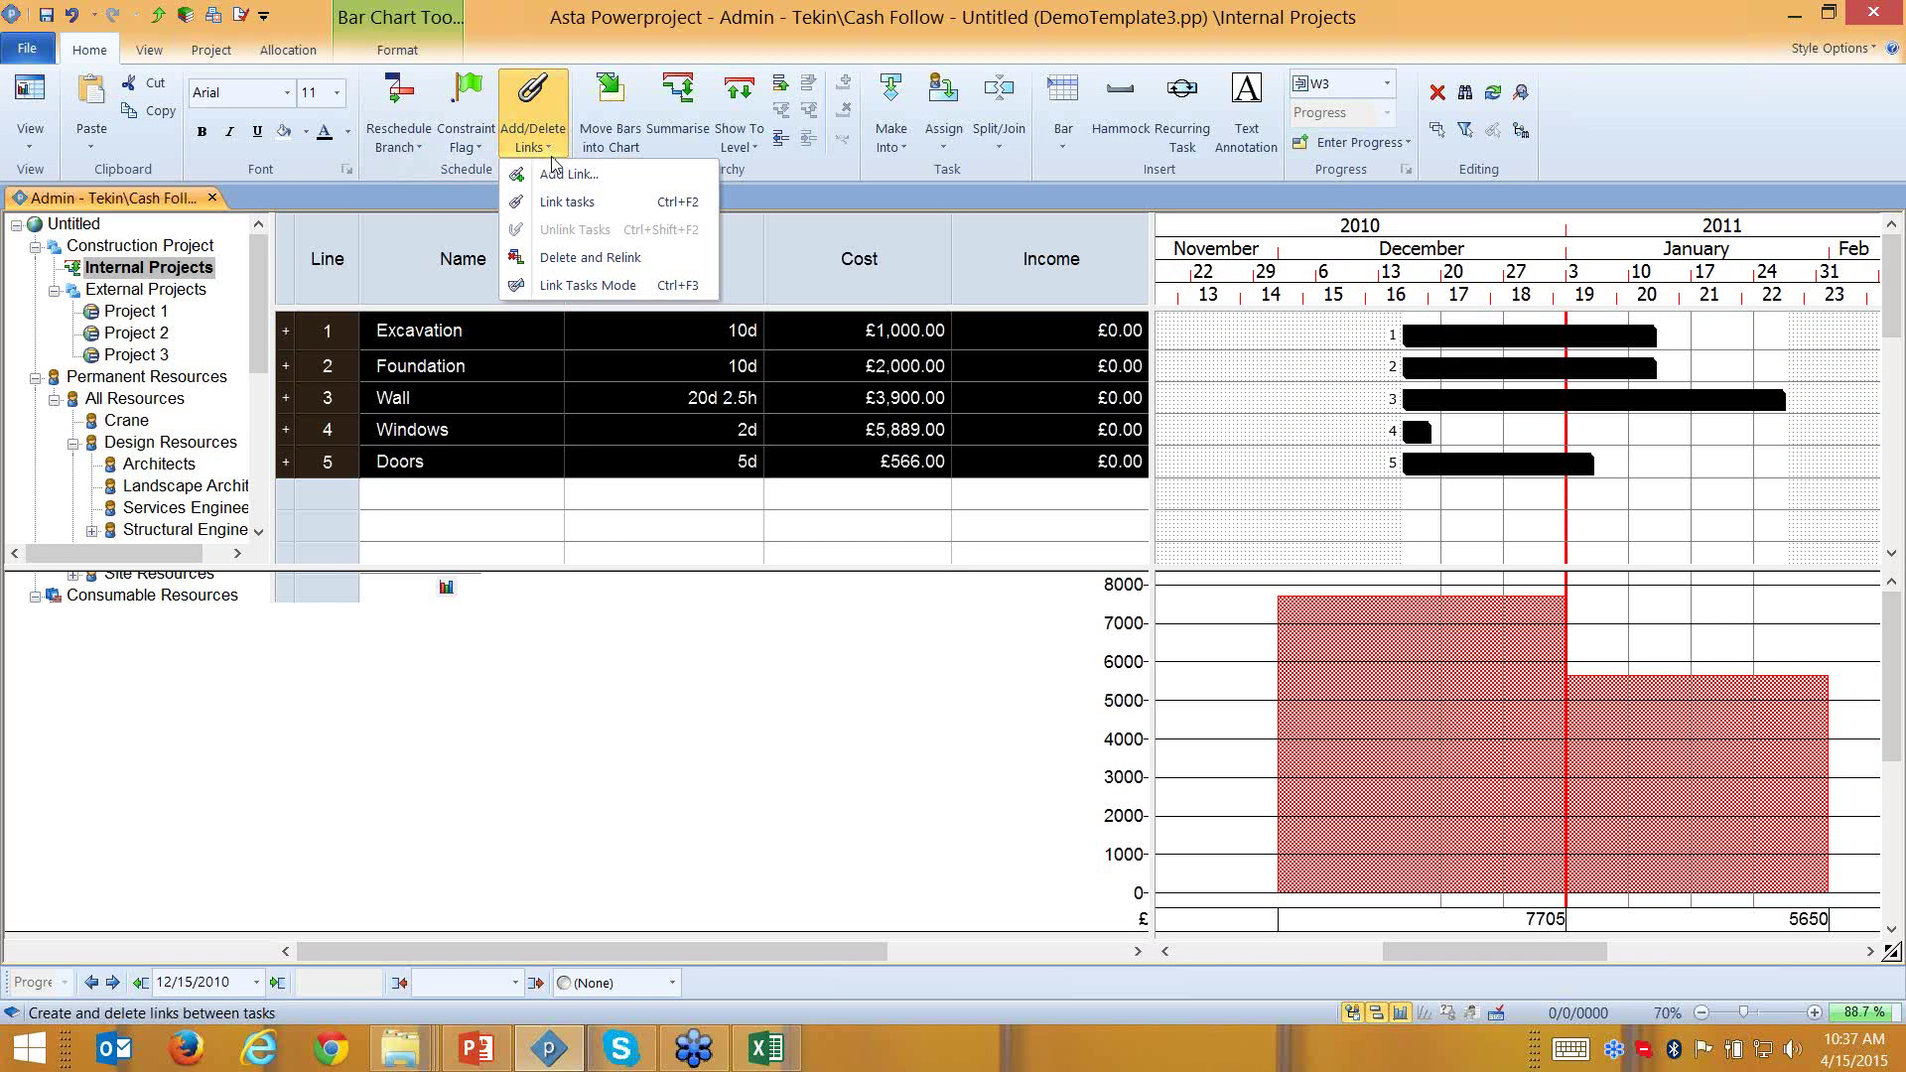
{"action": "left_click", "coordinate": [564, 201]}
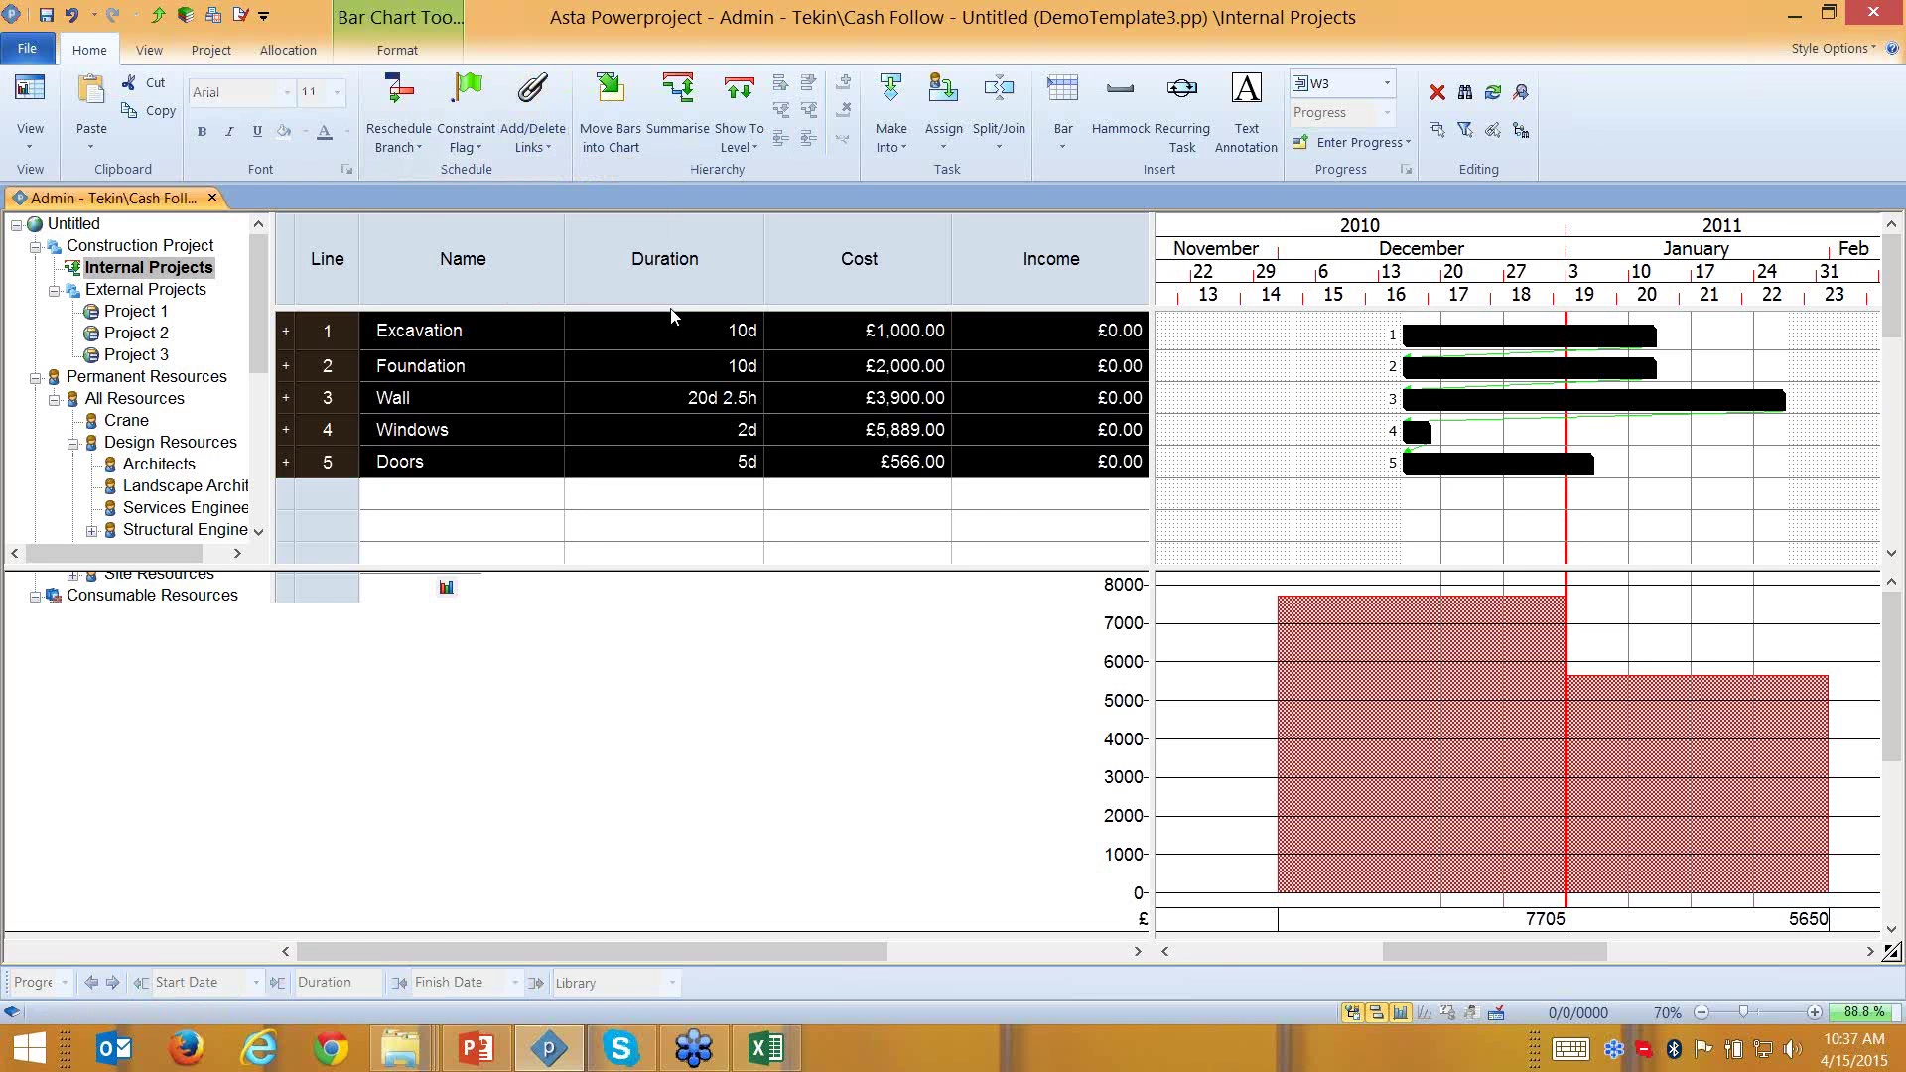
Reschedule the project, straightening progress to the progress entry period
{"action": "key", "text": "F9"}
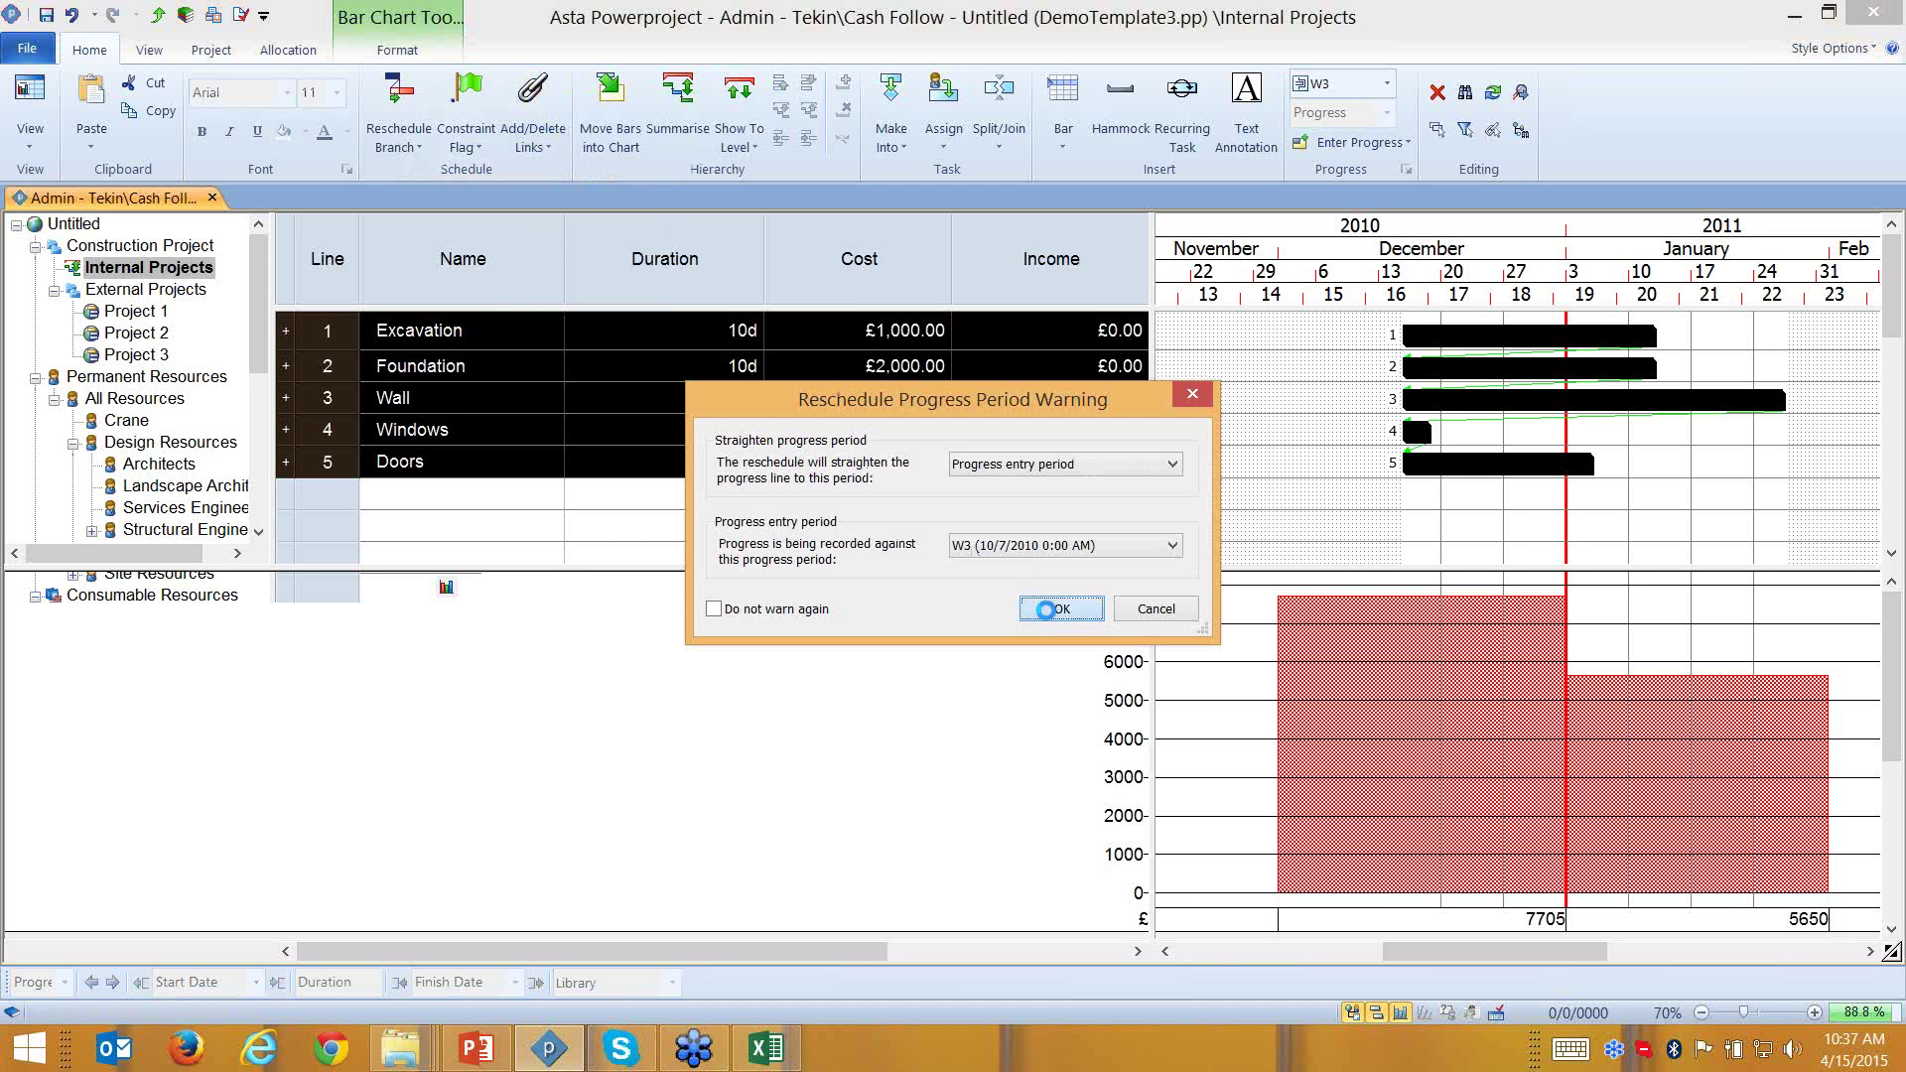
{"action": "left_click", "coordinate": [1050, 611]}
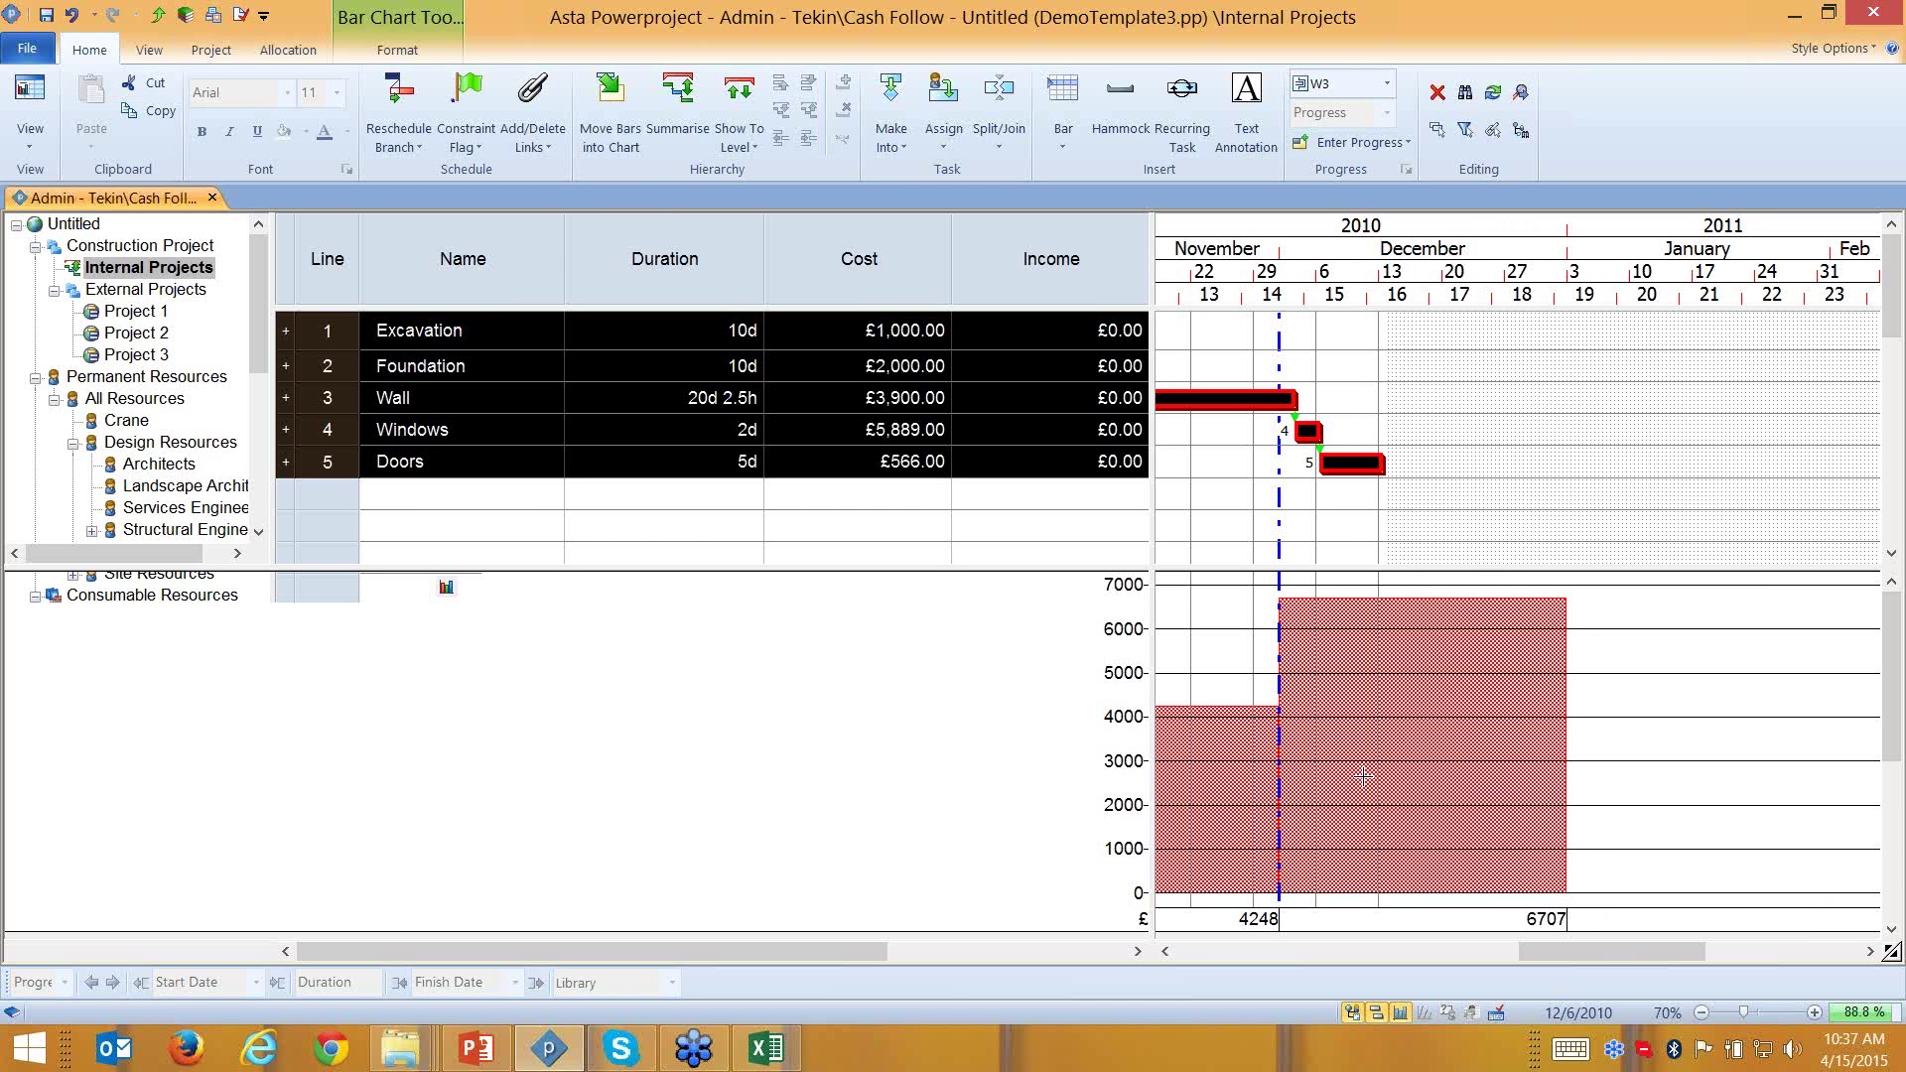
{"action": "left_click_drag", "start_coordinate": [1571, 956], "coordinate": [1454, 955]}
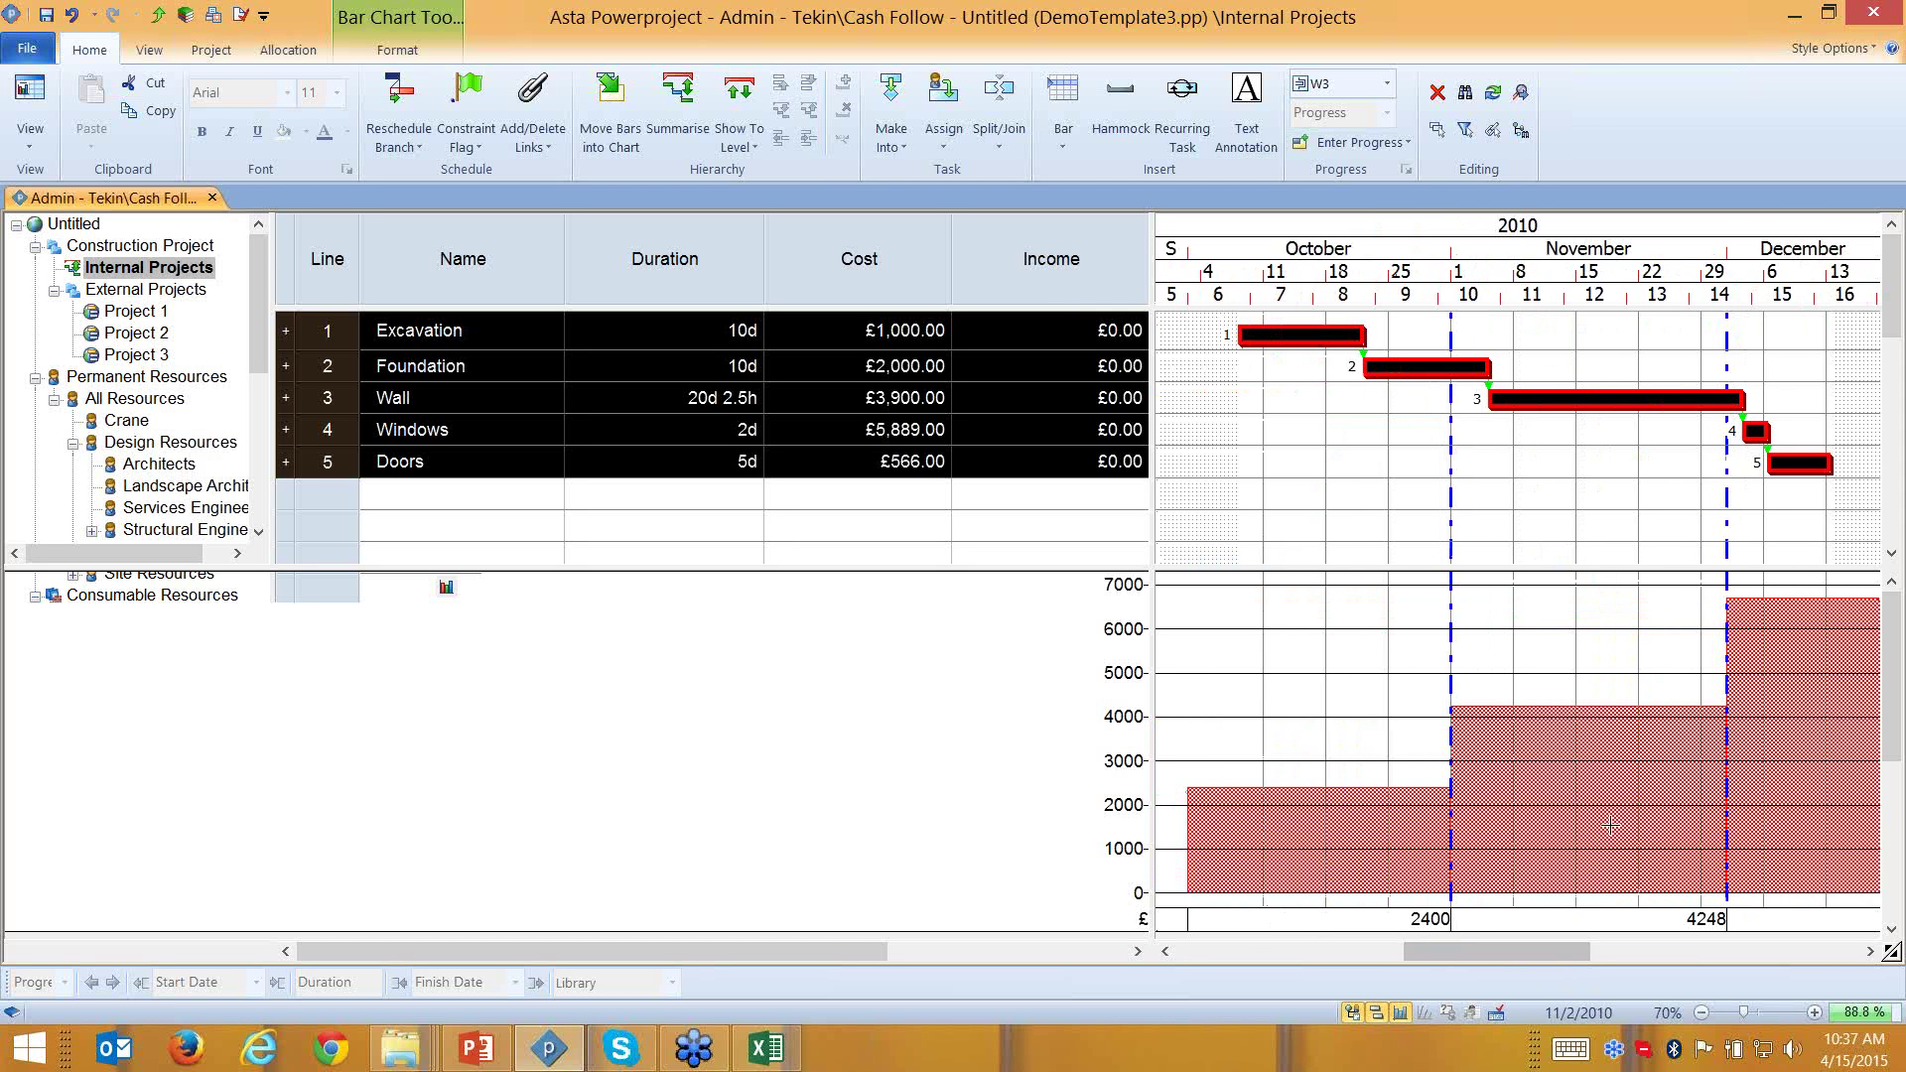
{"action": "mouse_move", "coordinate": [1743, 759]}
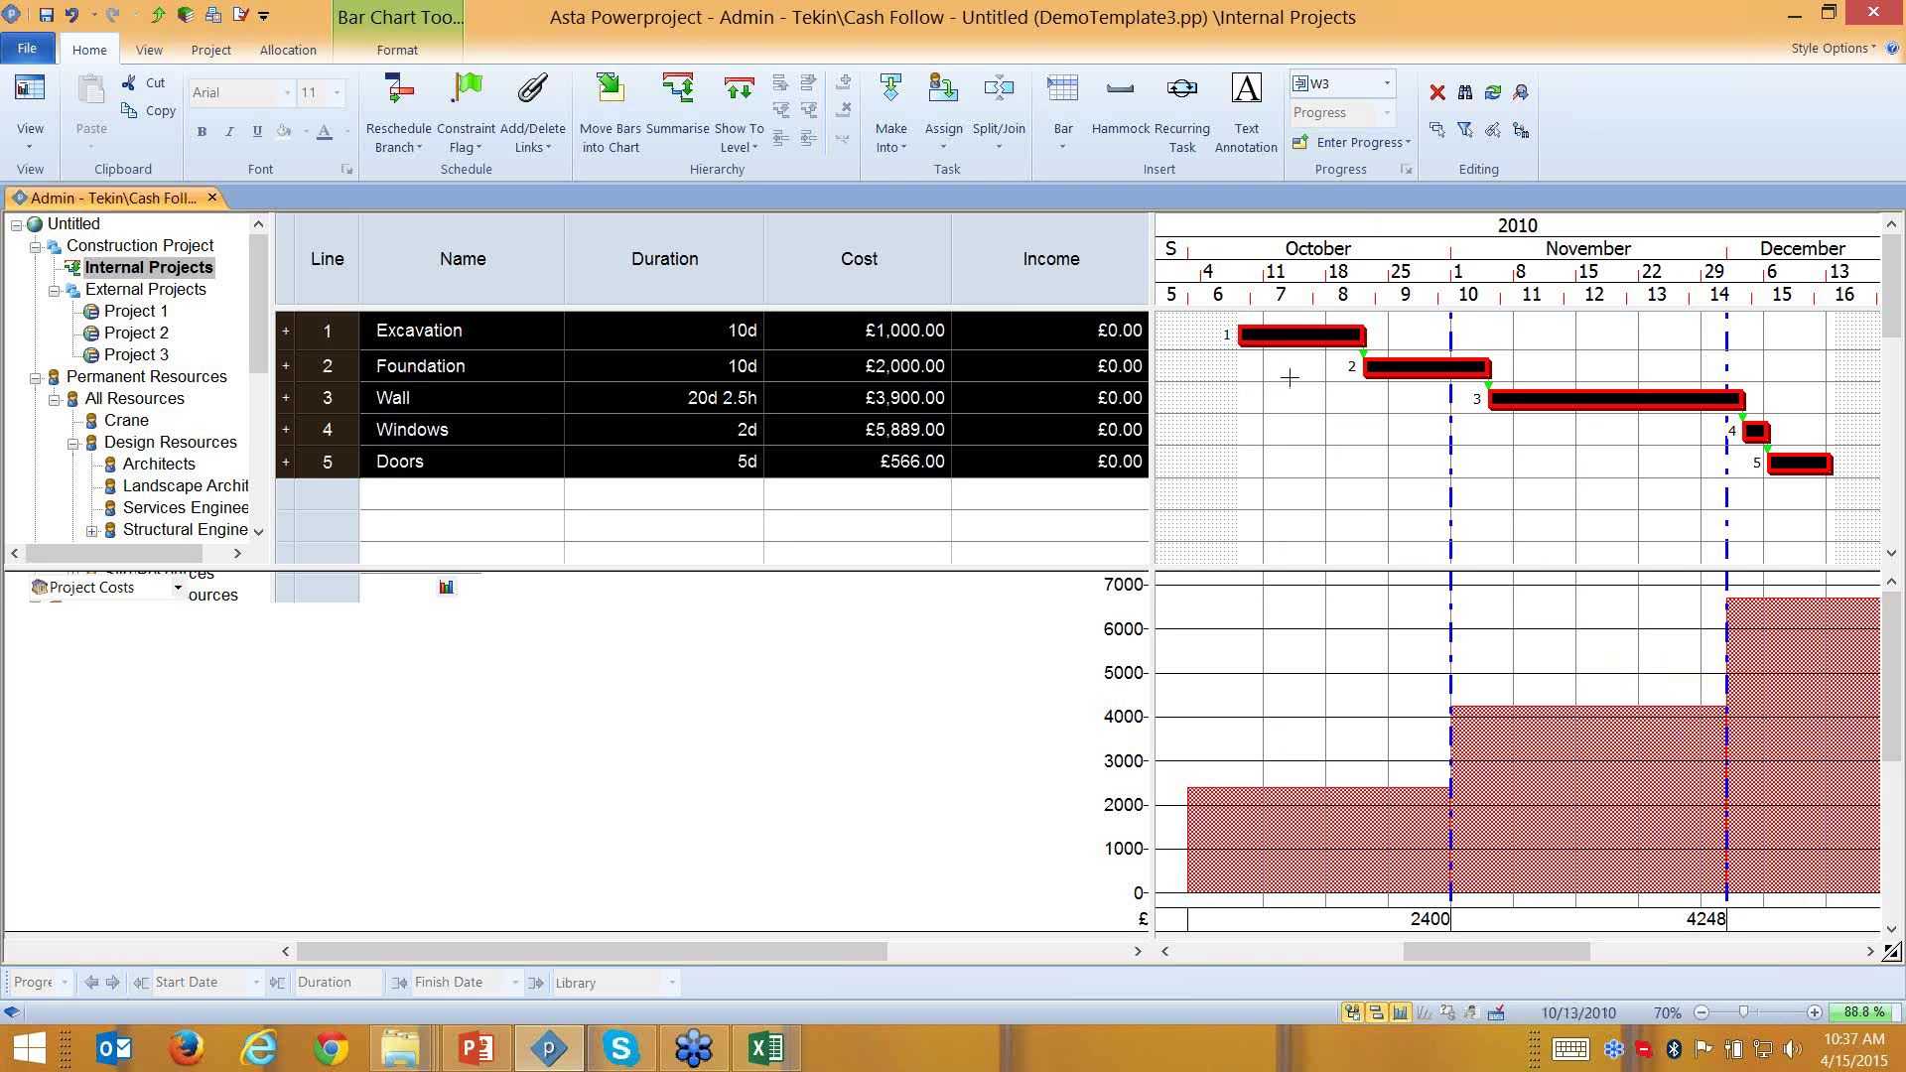
Save the project to the Desktop as the Primavera XER file DemoTemplate3.xer, accepting the Version 6 export options
{"action": "left_click", "coordinate": [25, 54]}
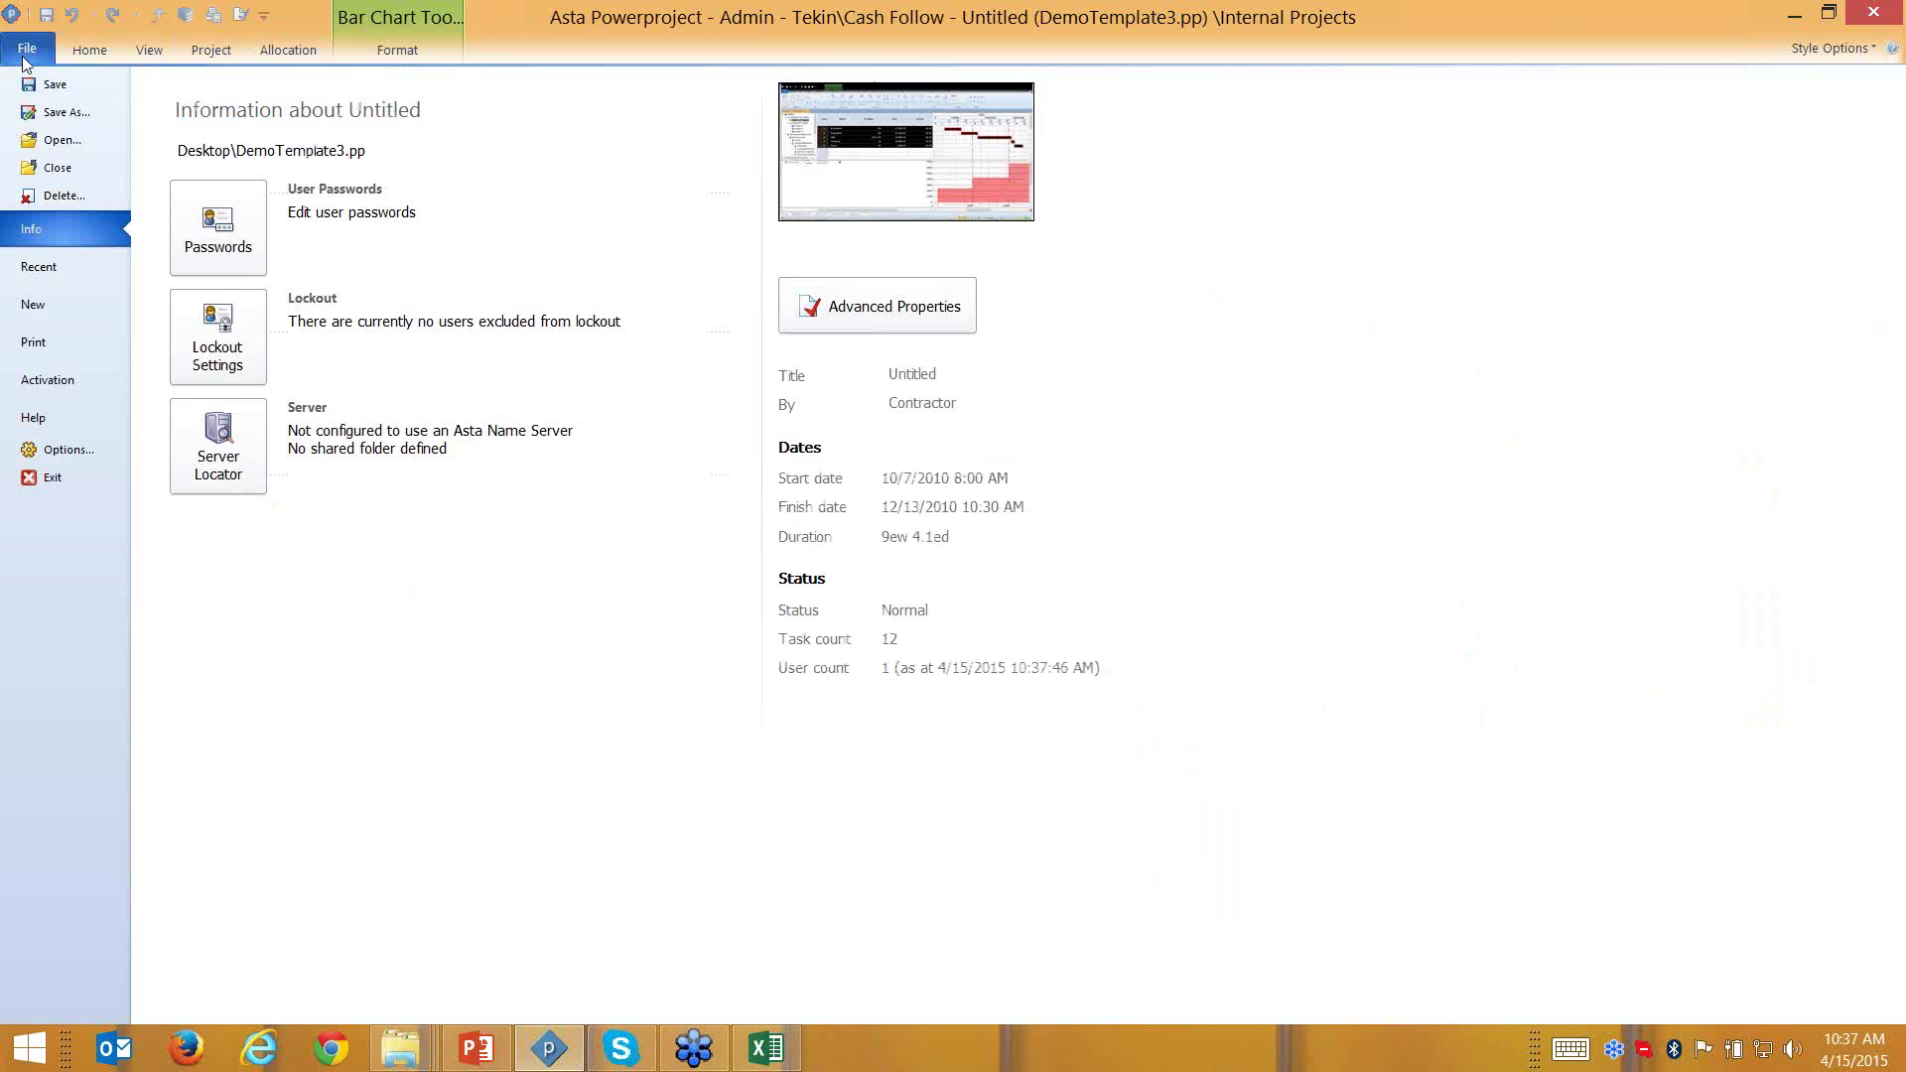
{"action": "left_click", "coordinate": [75, 115]}
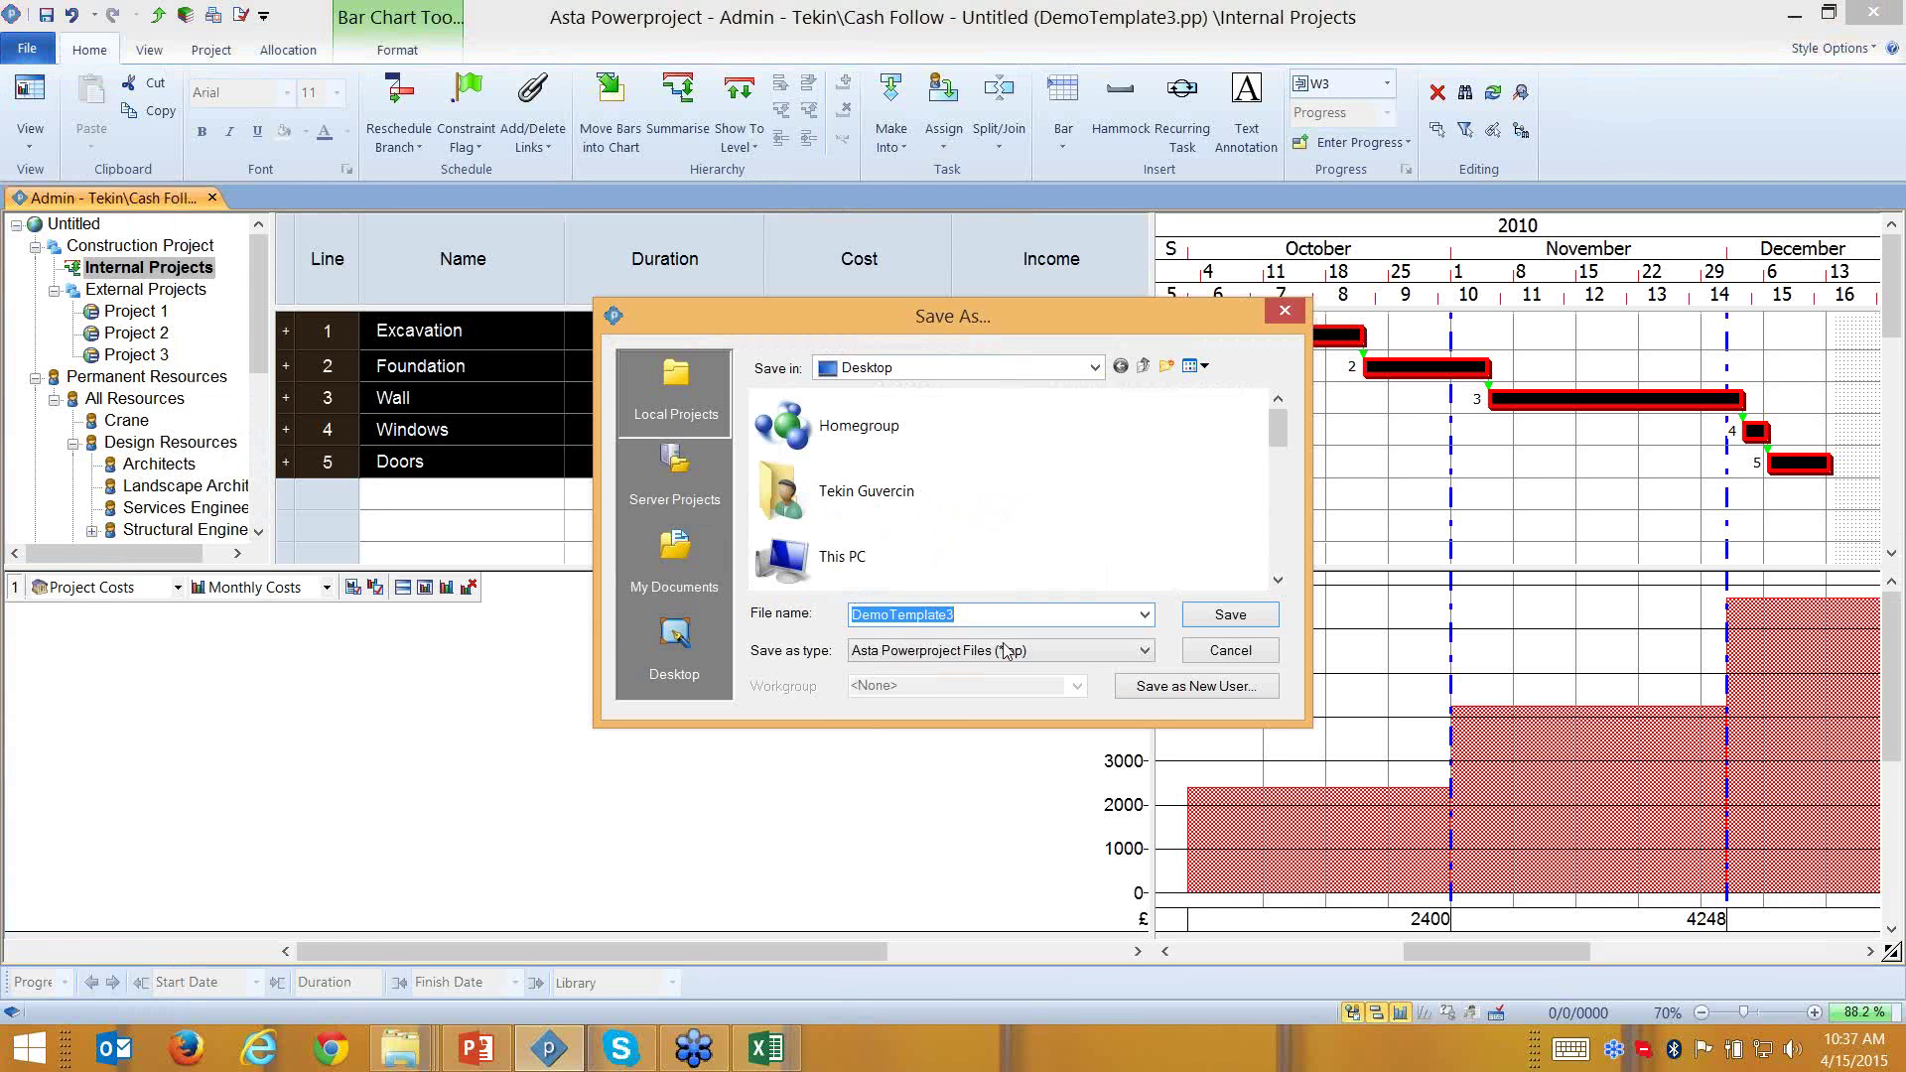
{"action": "left_click", "coordinate": [1012, 651]}
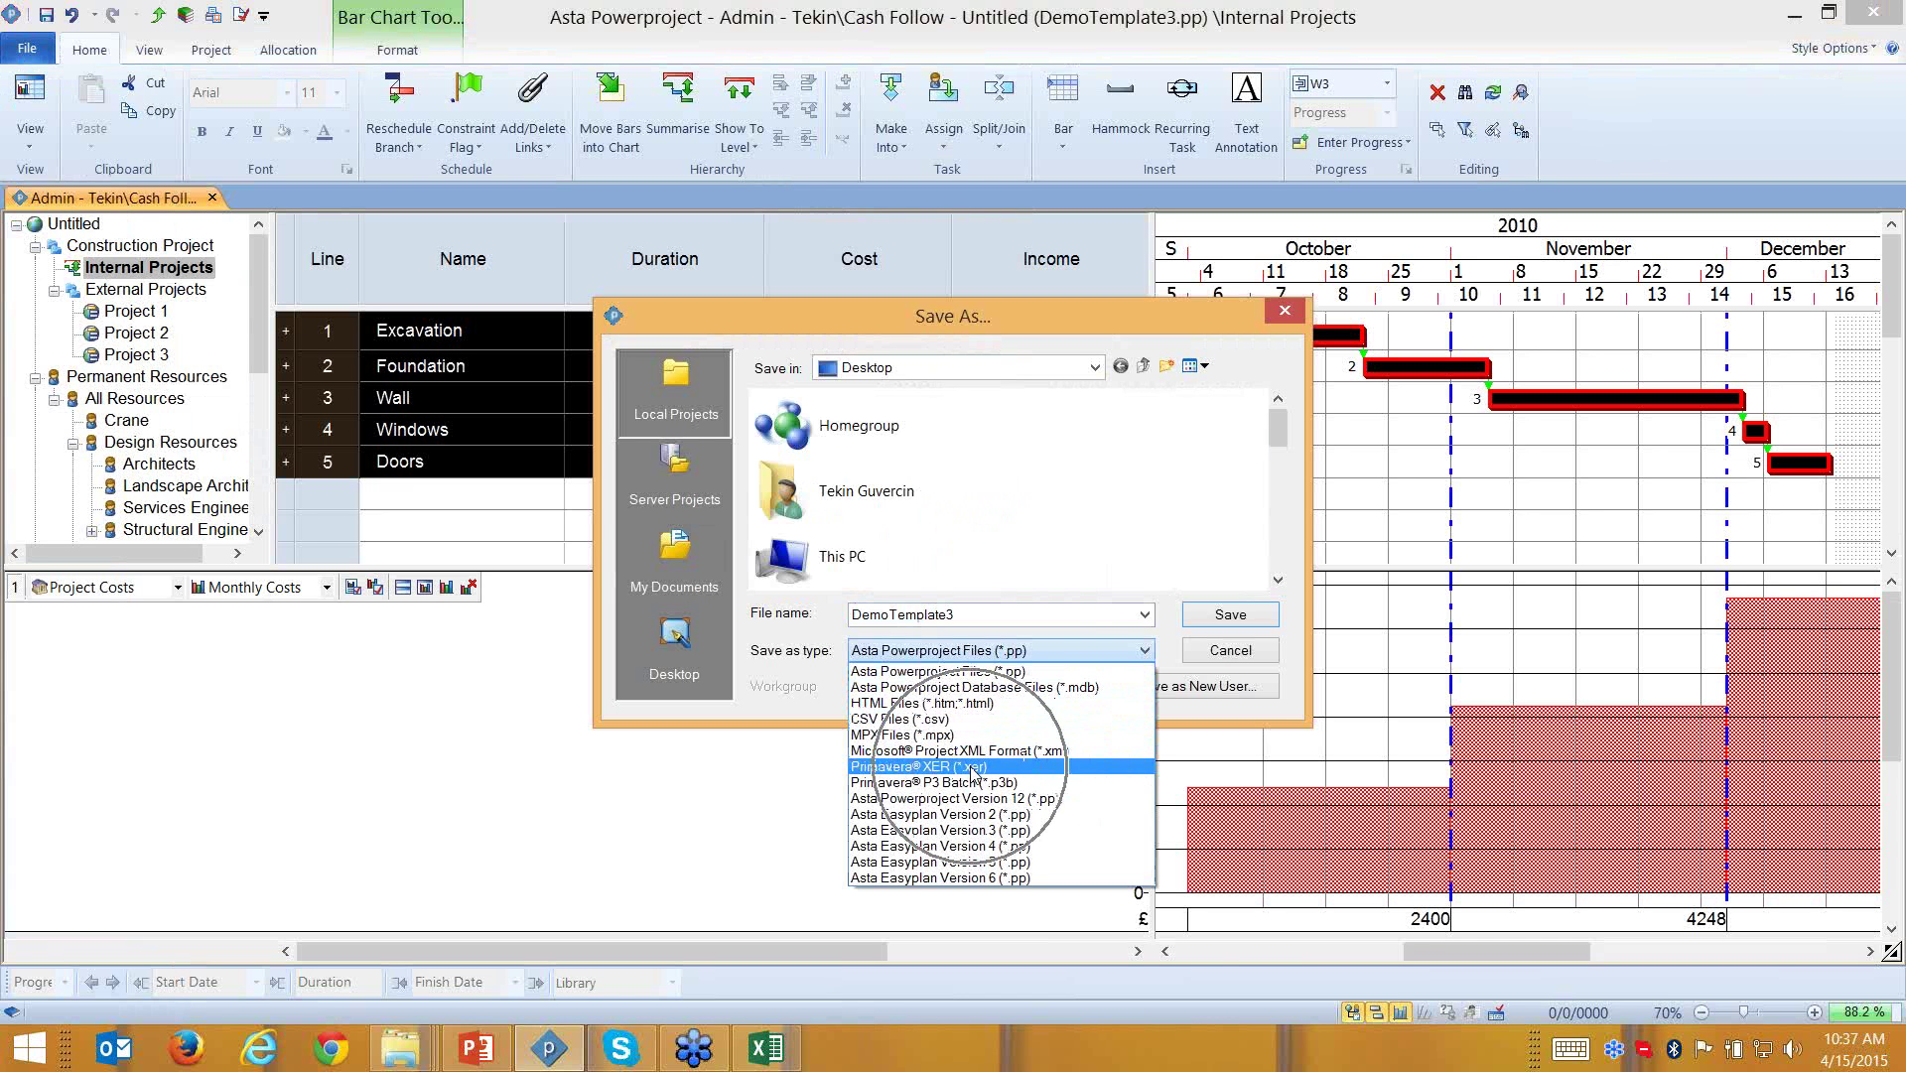
{"action": "left_click", "coordinate": [970, 772]}
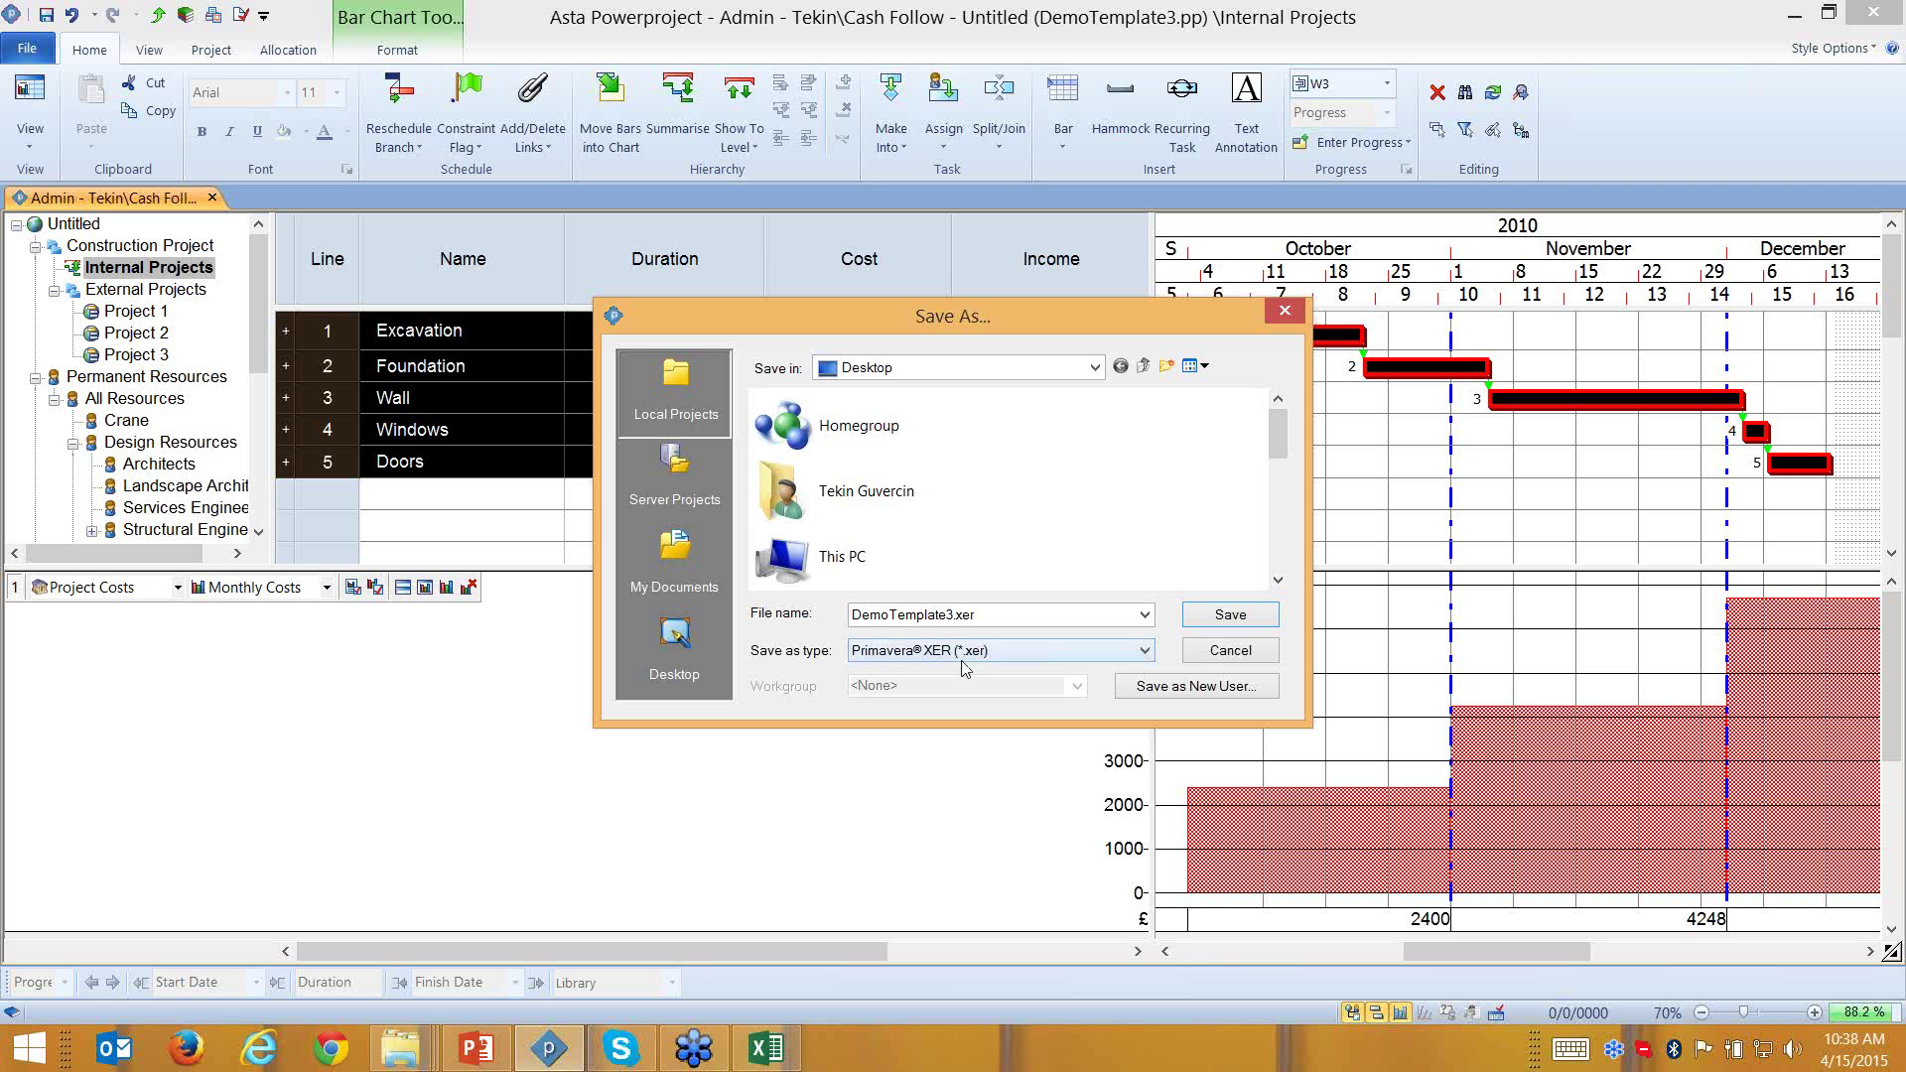
{"action": "left_click", "coordinate": [1231, 616]}
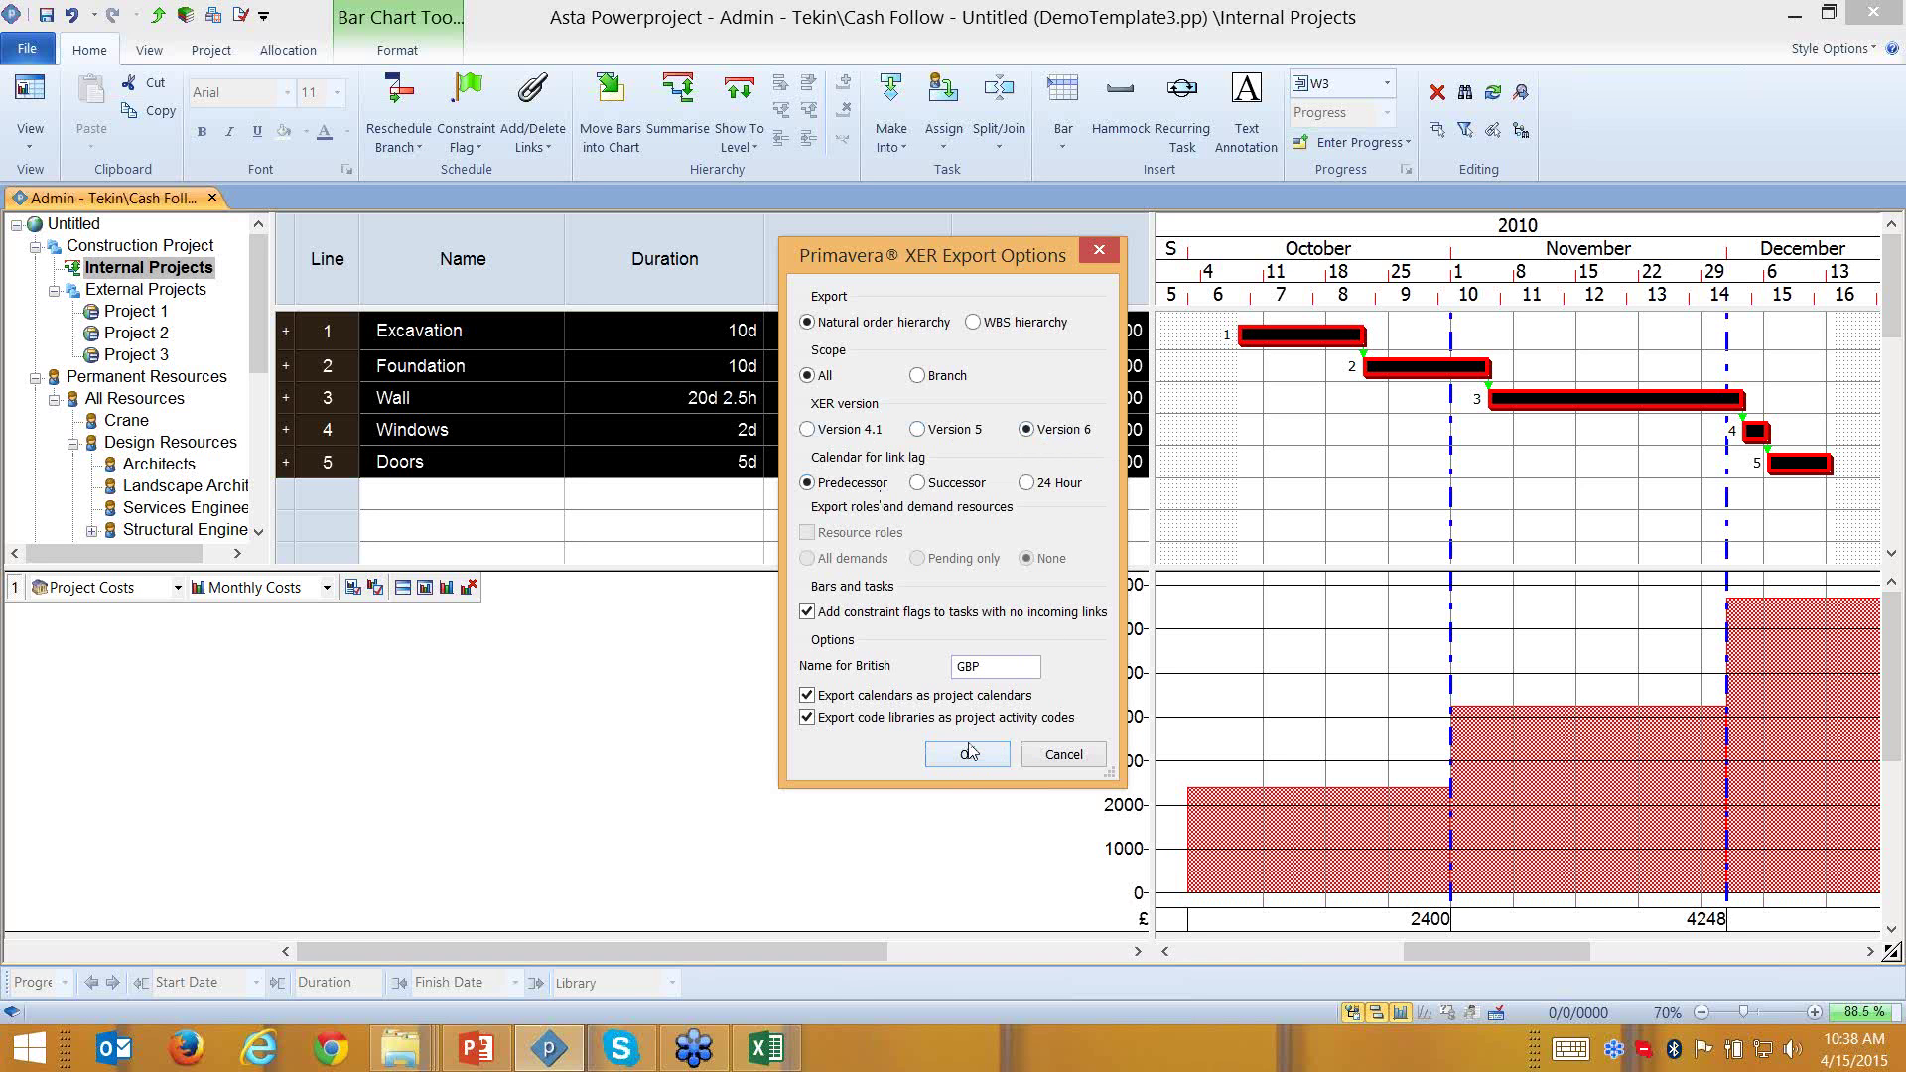
{"action": "left_click", "coordinate": [974, 746]}
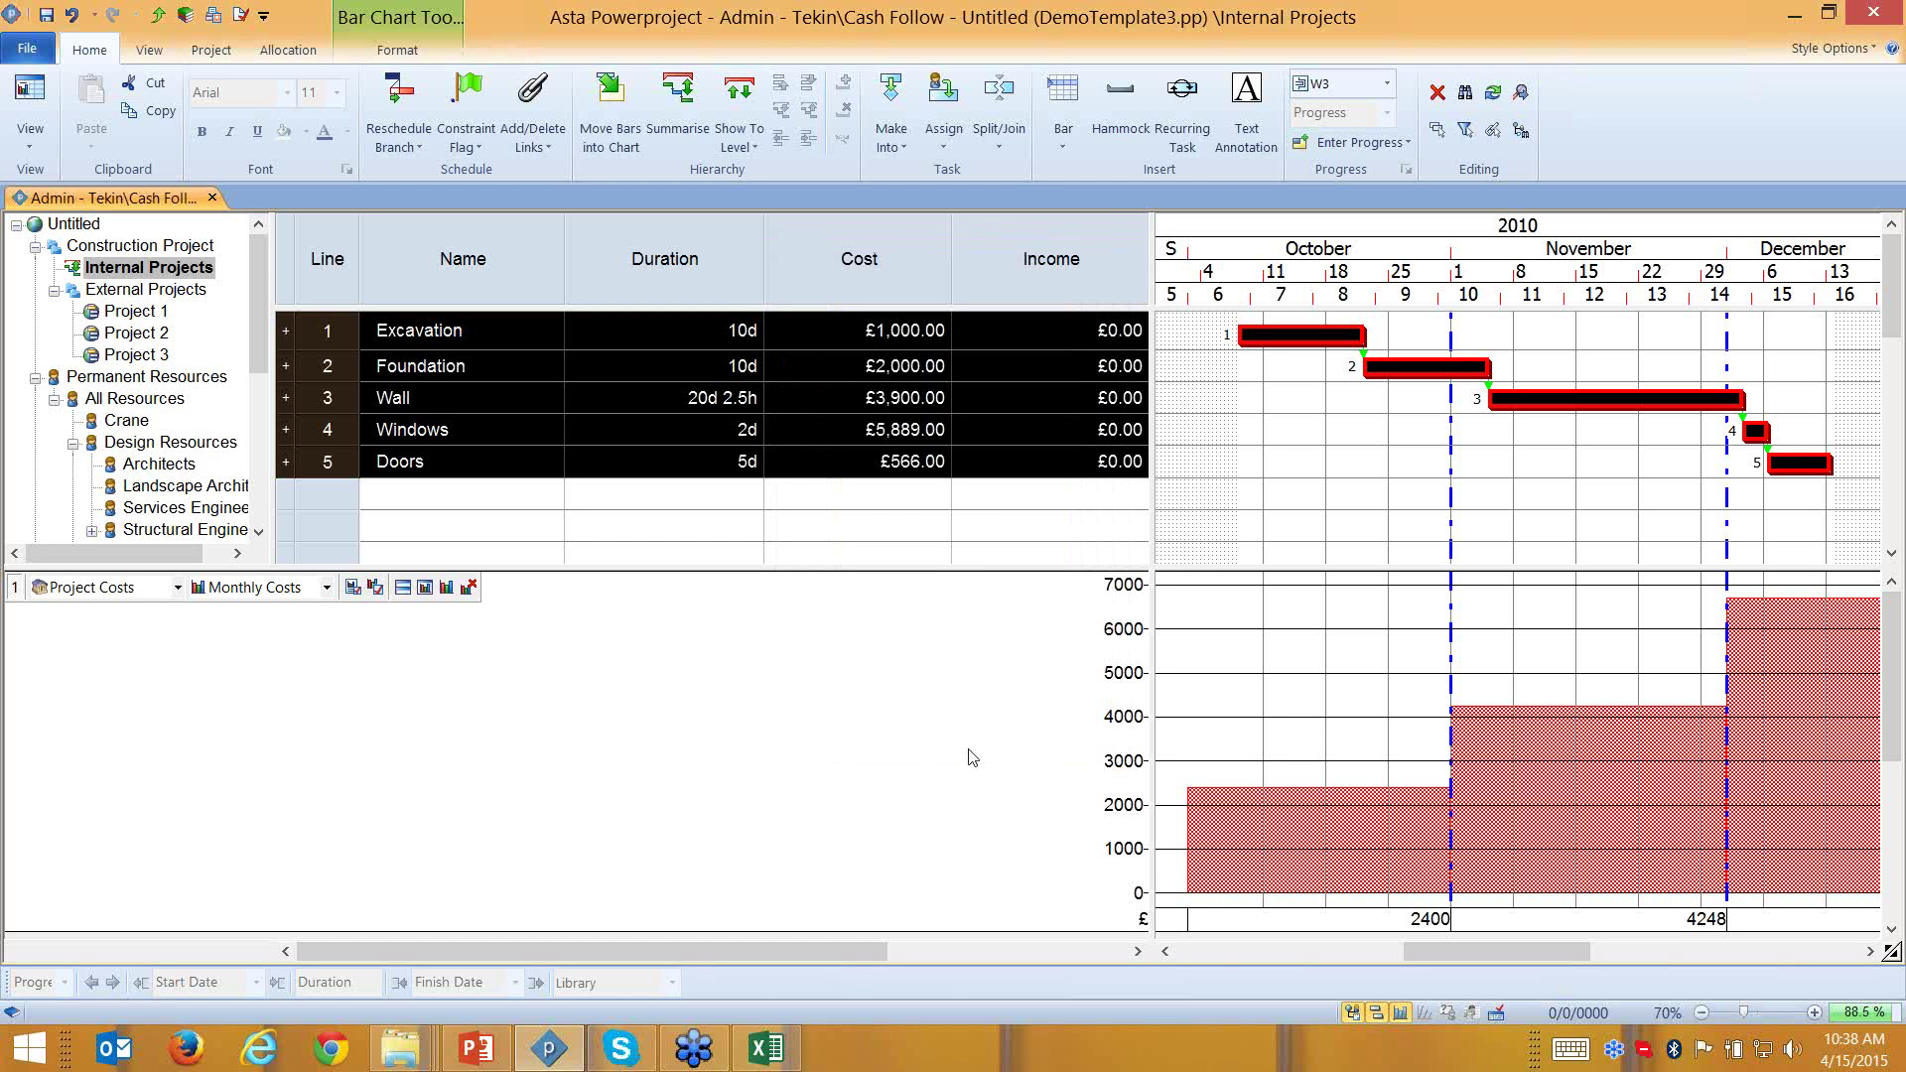
{"action": "left_click", "coordinate": [117, 1049]}
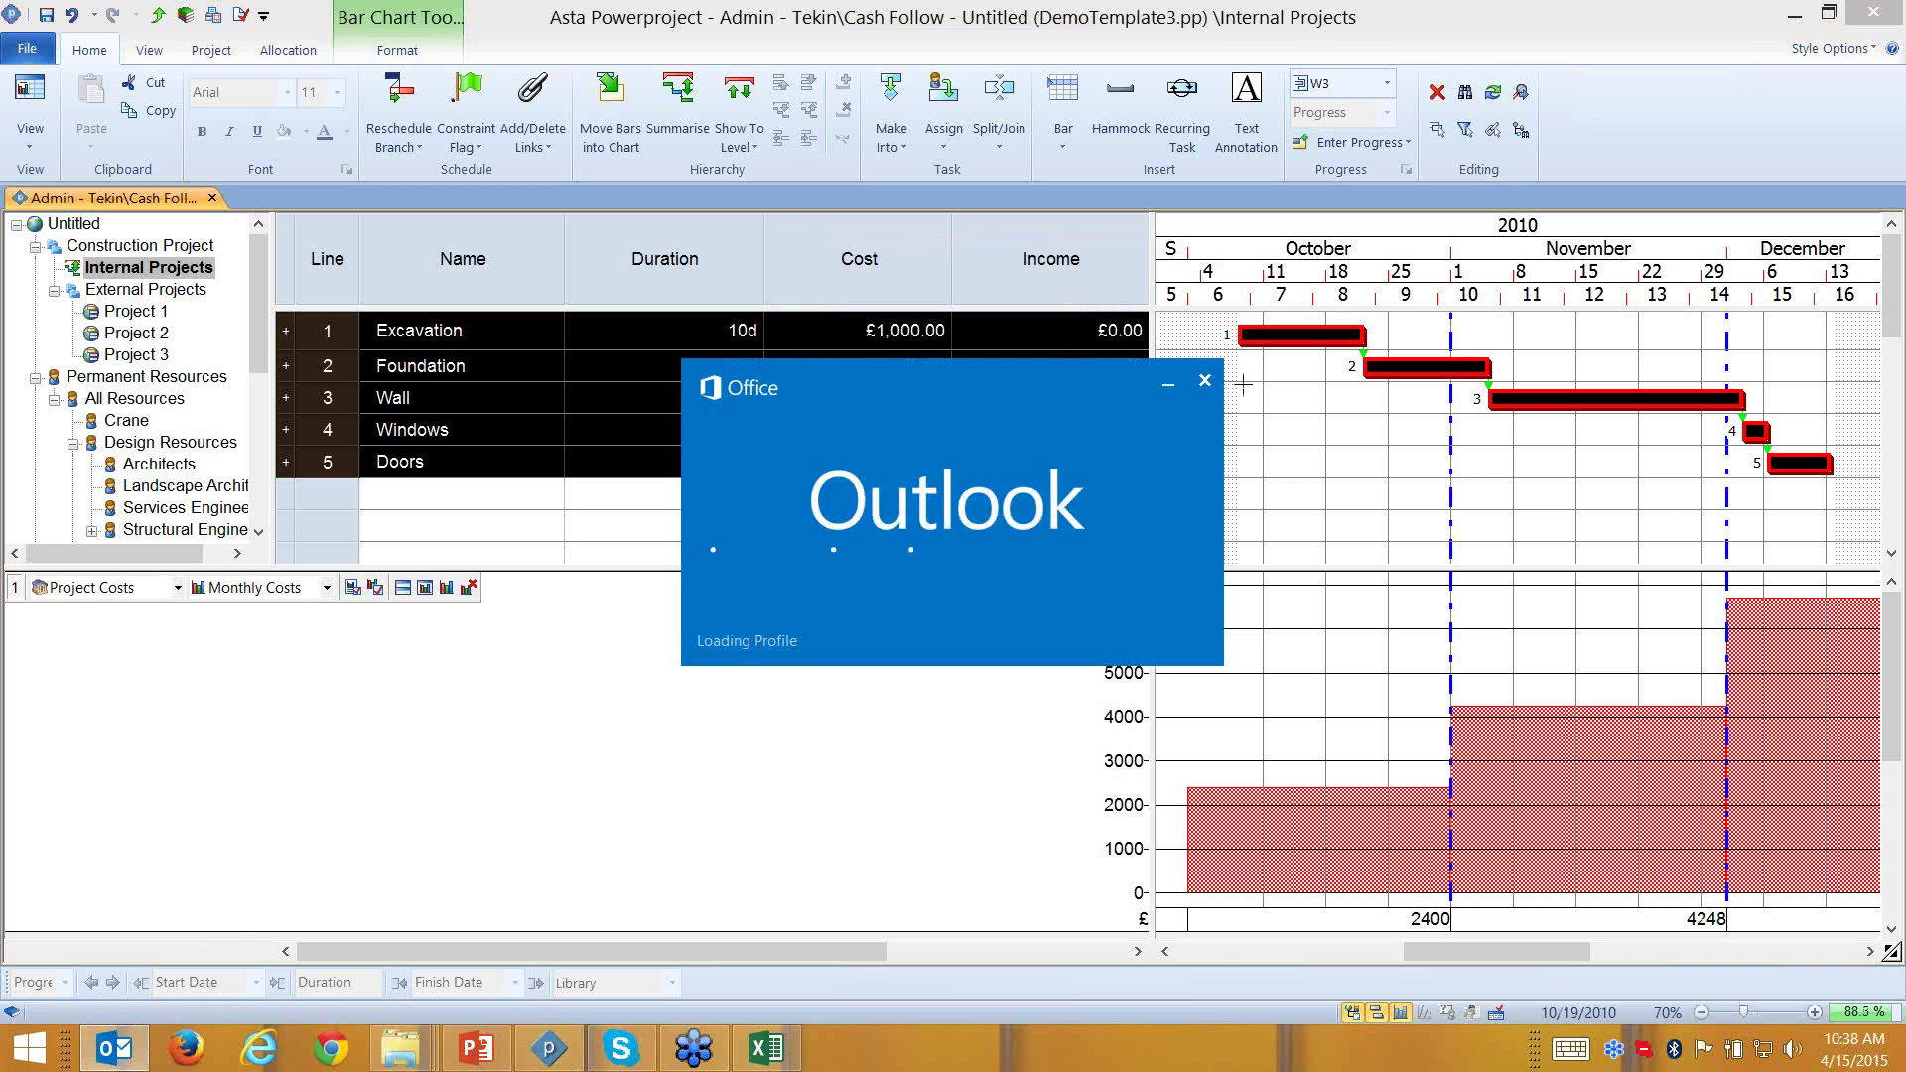
{"action": "left_click", "coordinate": [1205, 381]}
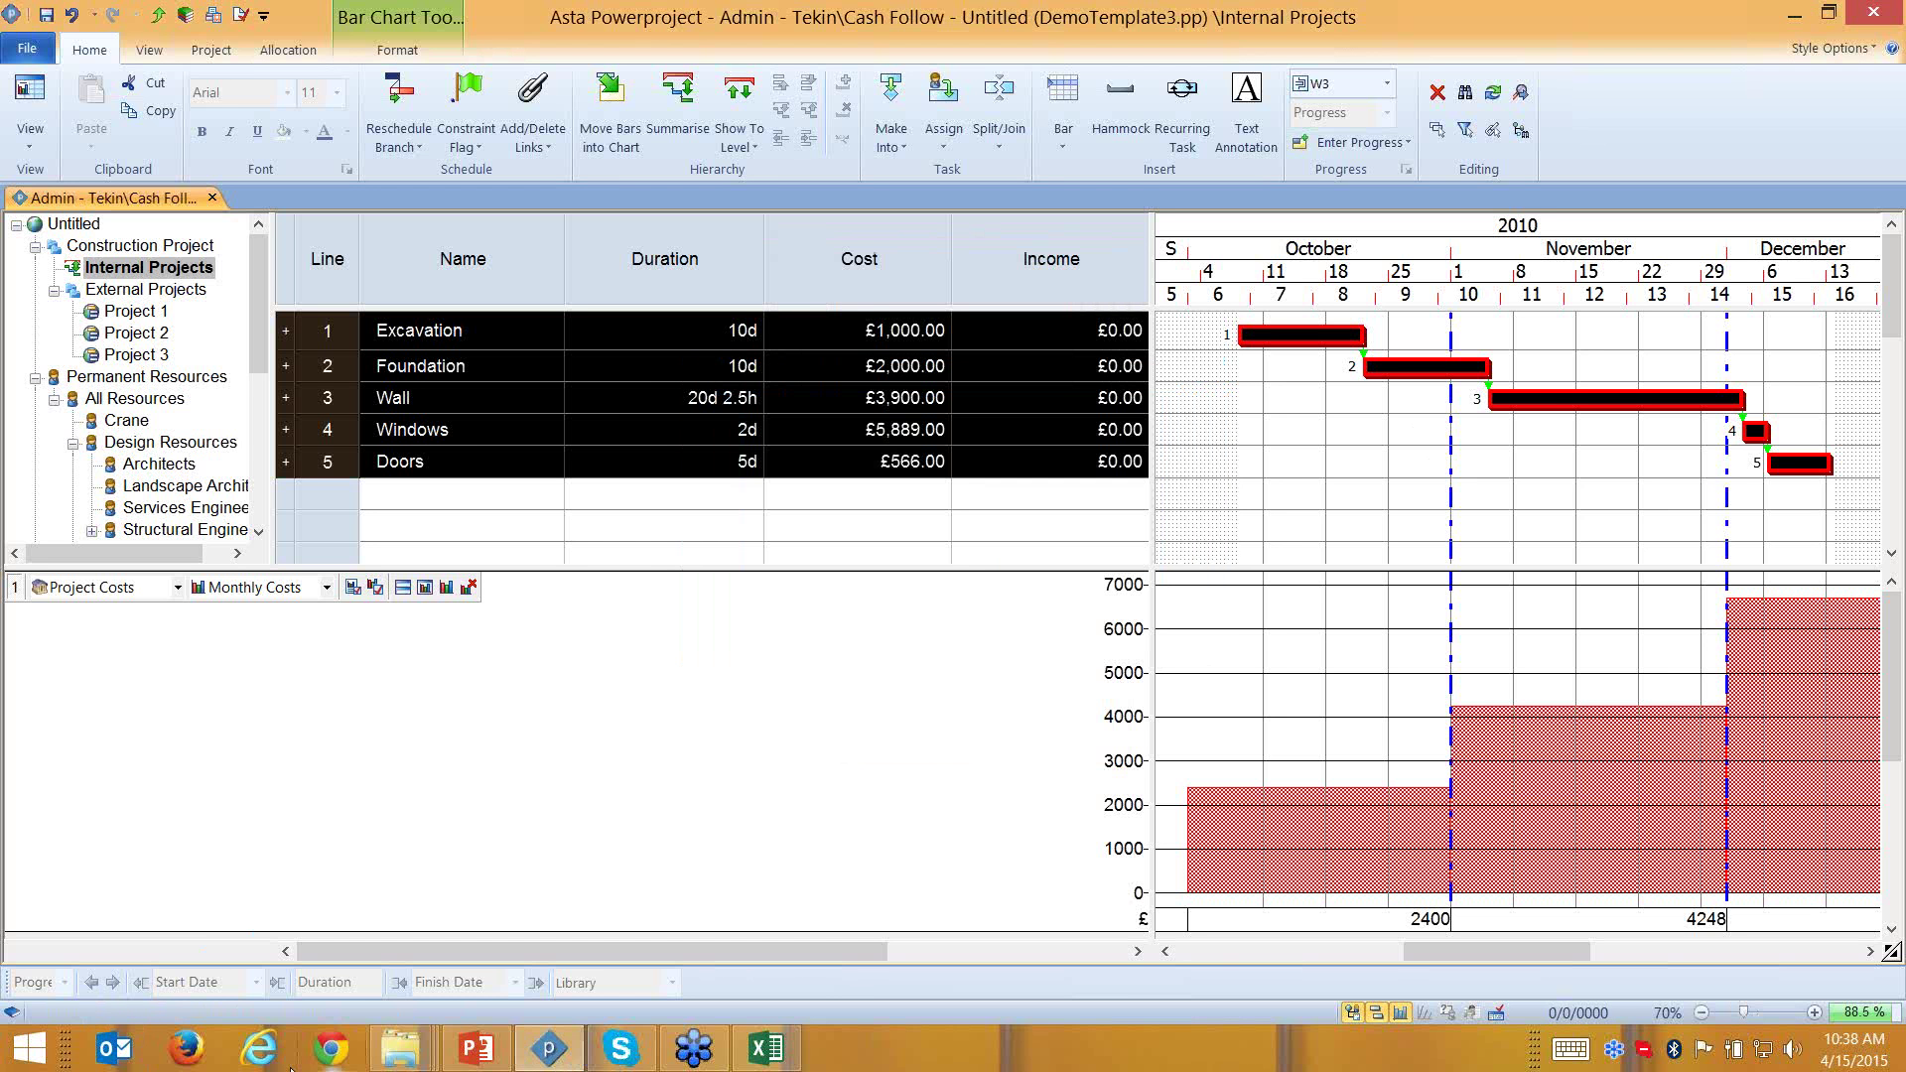
{"action": "left_click", "coordinate": [49, 1050]}
{"action": "left_click", "coordinate": [282, 860]}
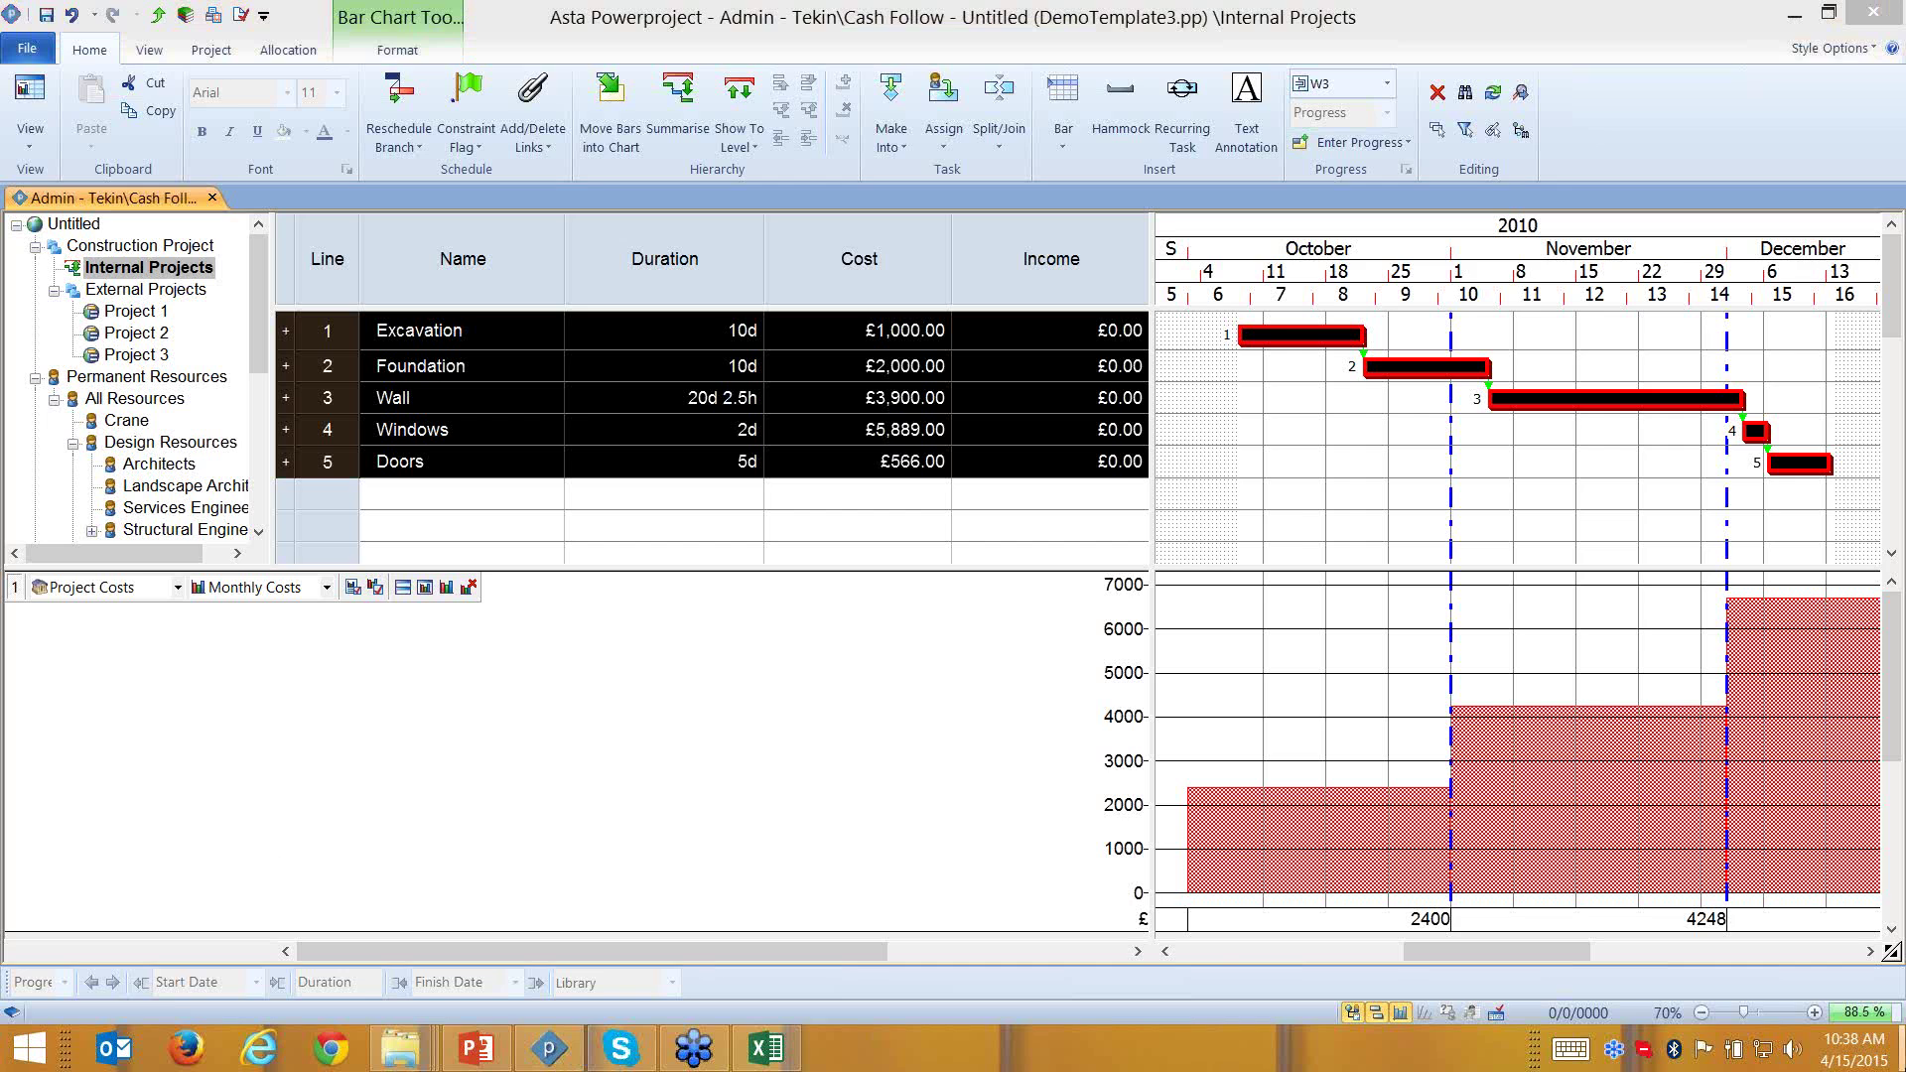
Show the desktop and move the exported DemoTemplate3 XER file to an empty area, keeping the FNDBackup folder in its original place
{"action": "left_click", "coordinate": [1903, 1066]}
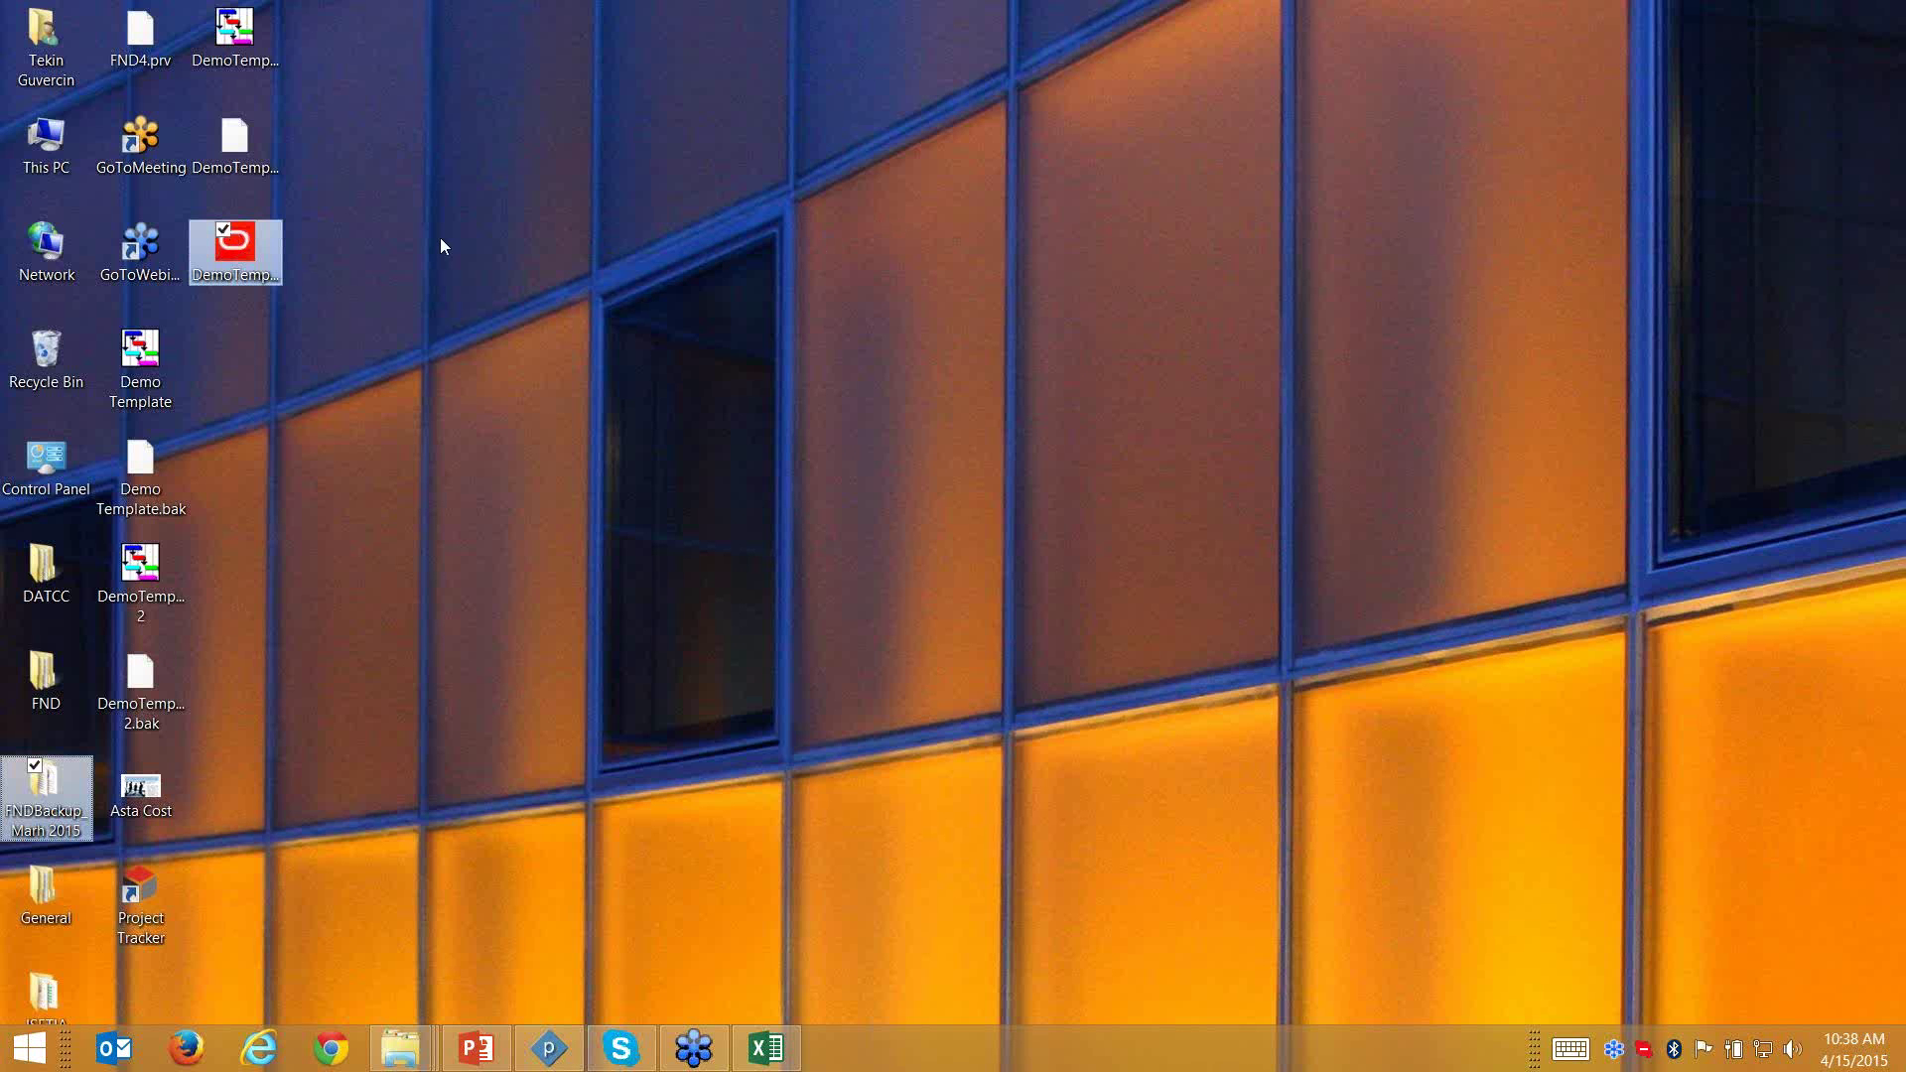
{"action": "left_click_drag", "start_coordinate": [264, 242], "coordinate": [963, 373]}
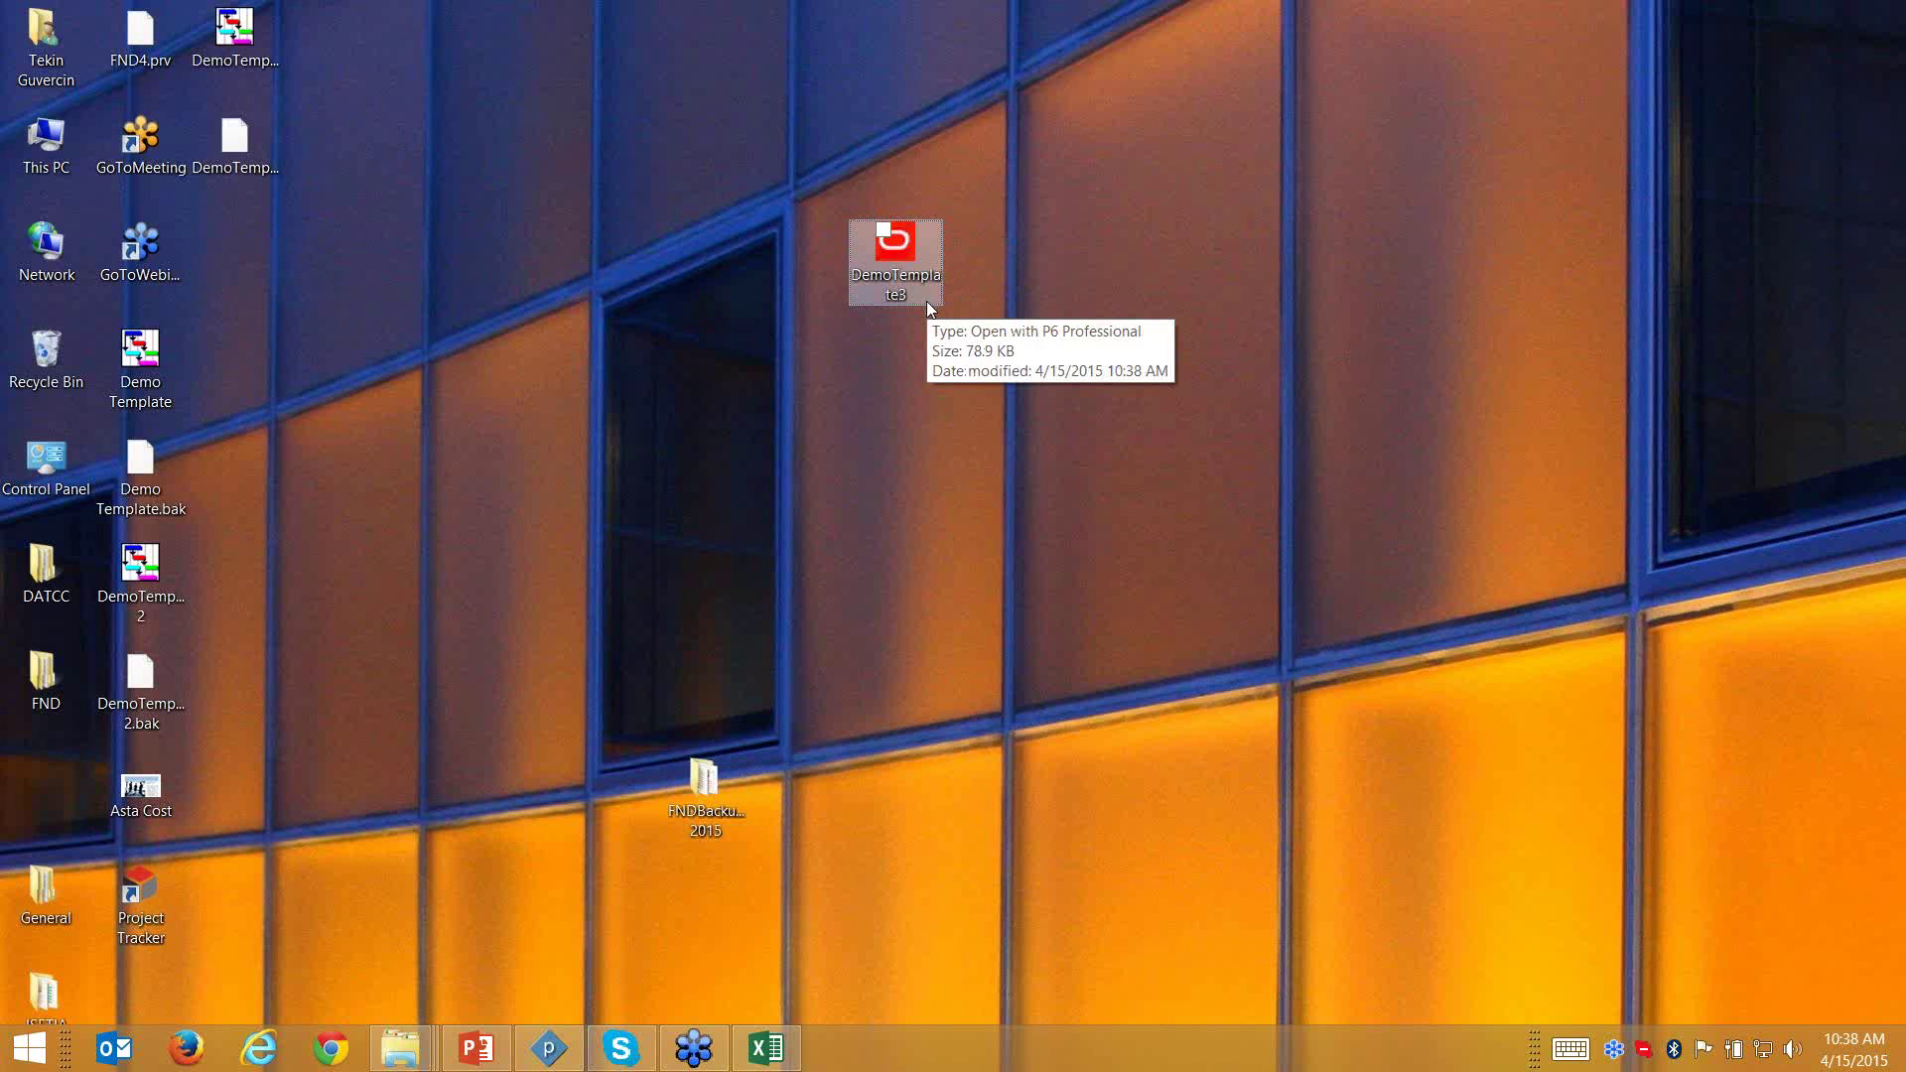
{"action": "left_click", "coordinate": [927, 301]}
{"action": "left_click", "coordinate": [738, 816]}
{"action": "left_click_drag", "start_coordinate": [711, 789], "coordinate": [52, 787]}
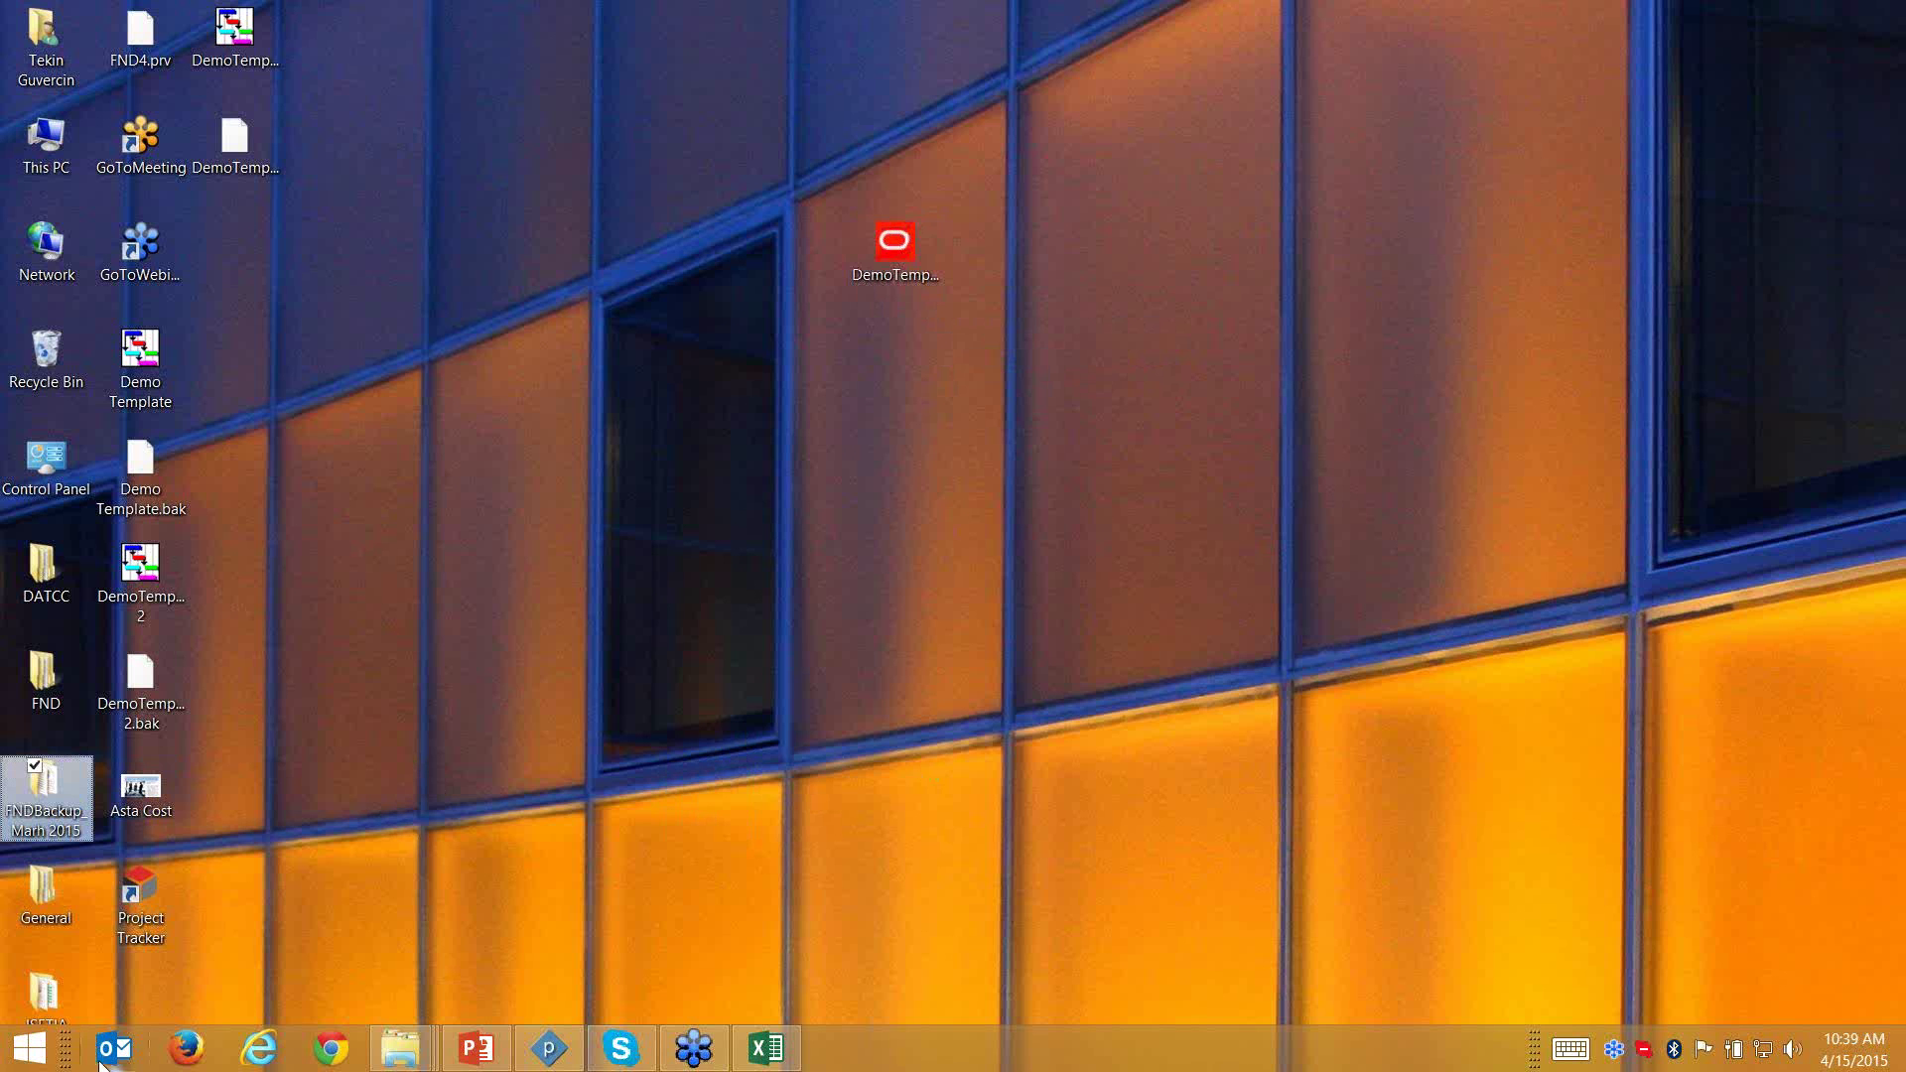
{"action": "left_click", "coordinate": [882, 253]}
Switch to Asta Powerproject, widen the bar chart up to the Duration column, and set the histogram report to Progress S-curve
{"action": "left_click", "coordinate": [552, 1056]}
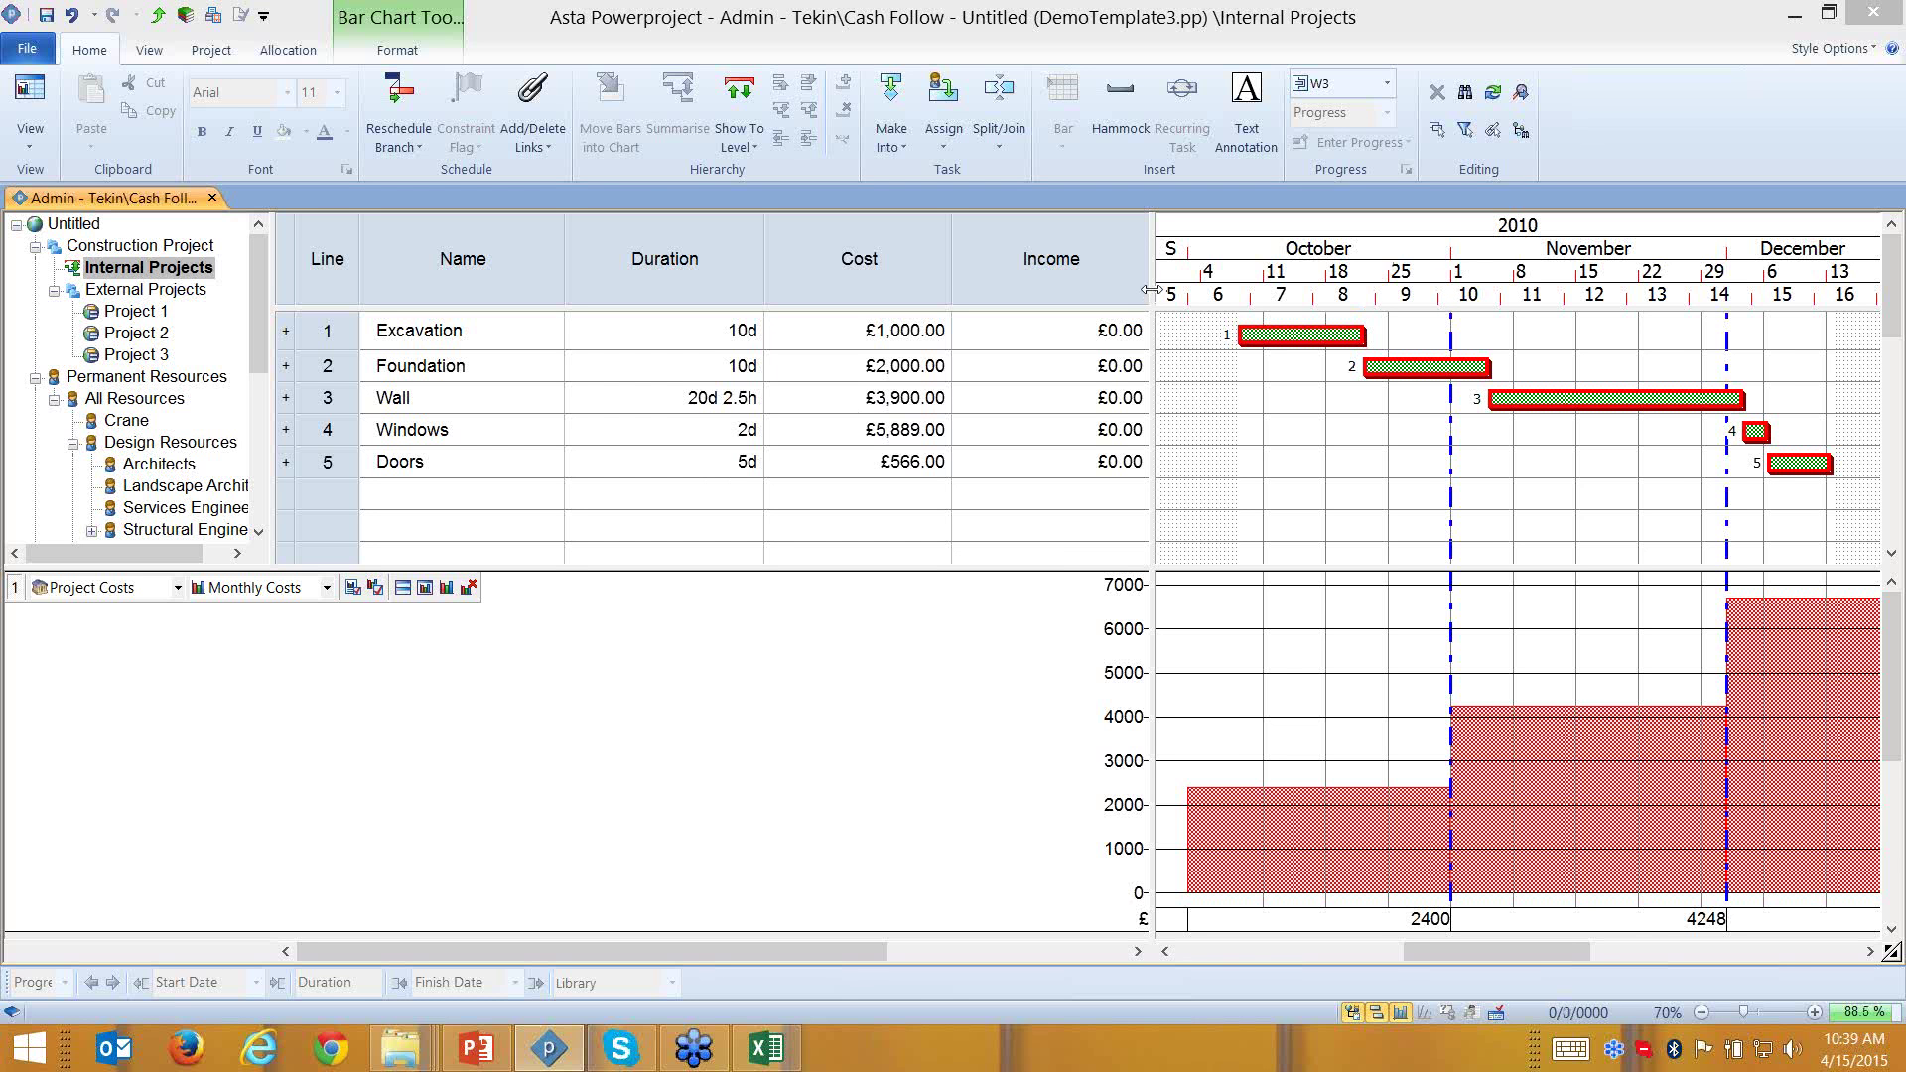
{"action": "left_click_drag", "start_coordinate": [1151, 288], "coordinate": [769, 289]}
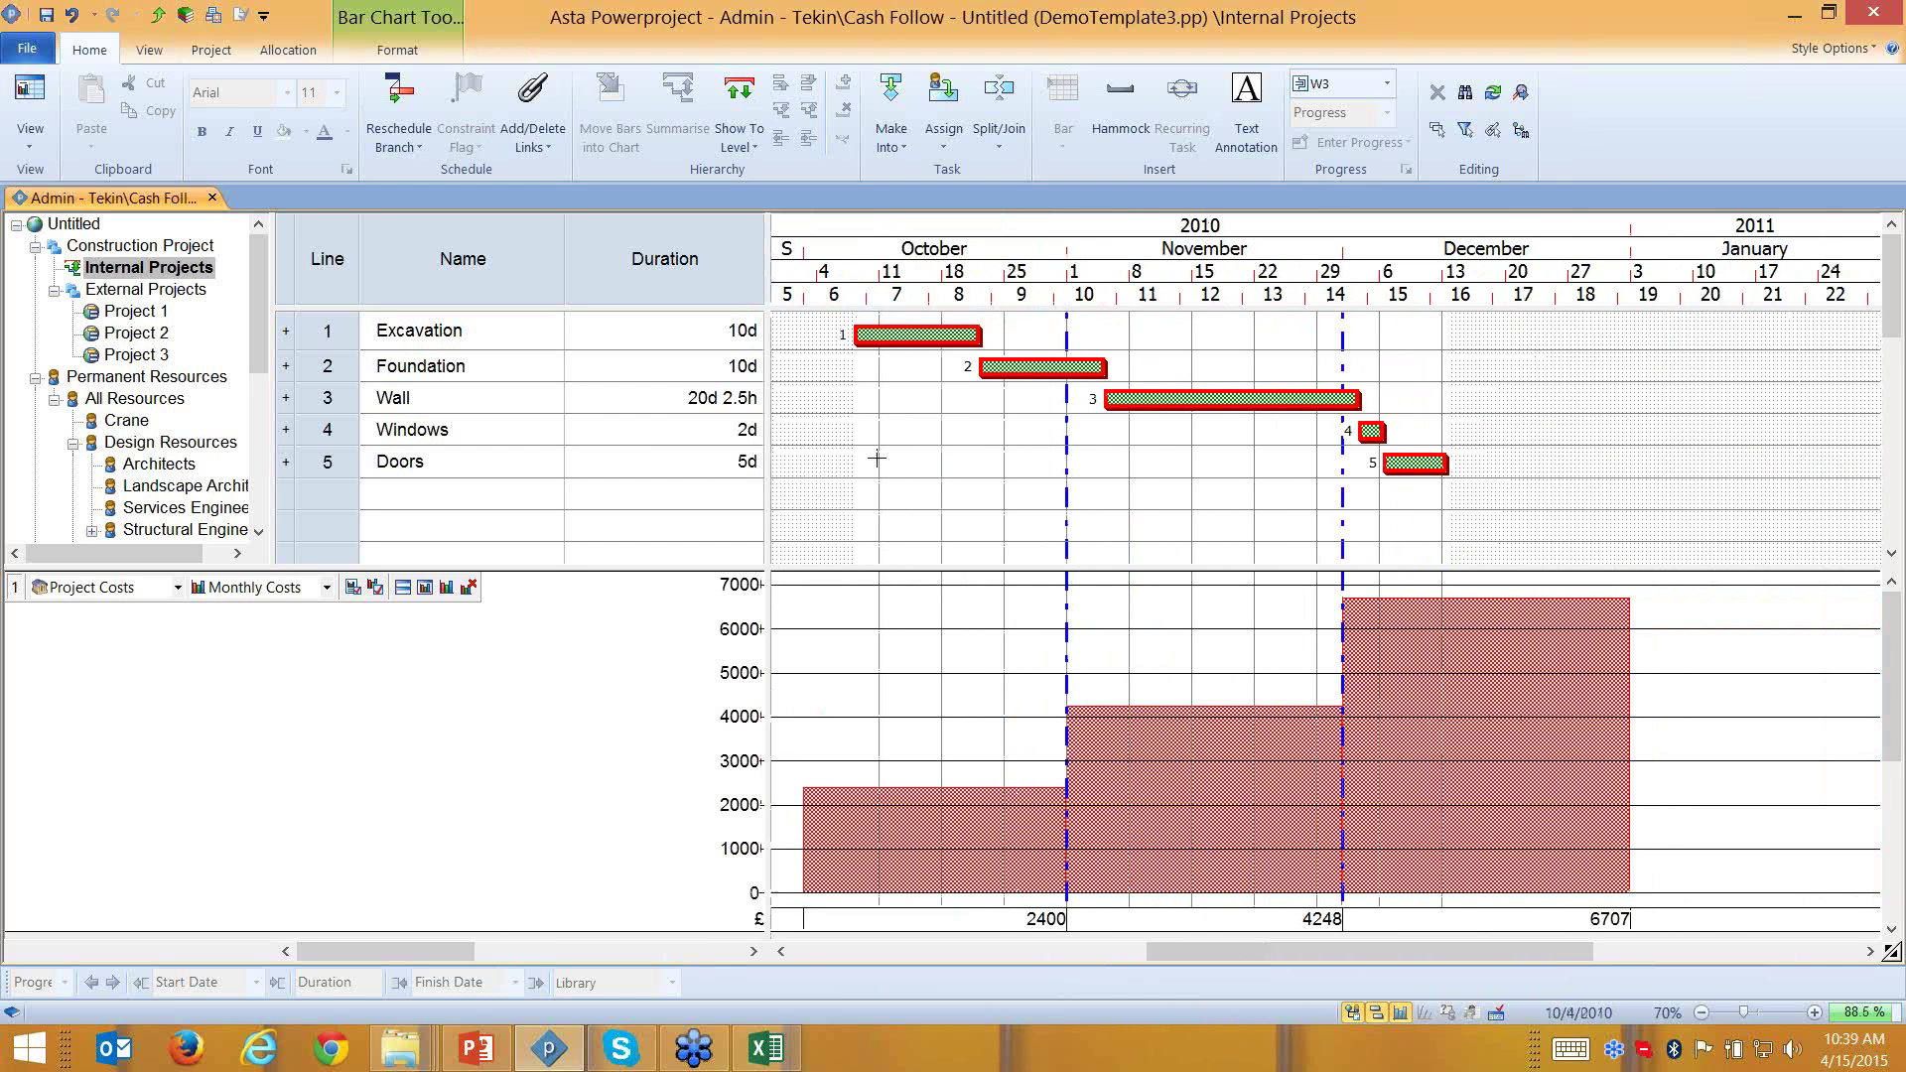
{"action": "left_click", "coordinate": [257, 587]}
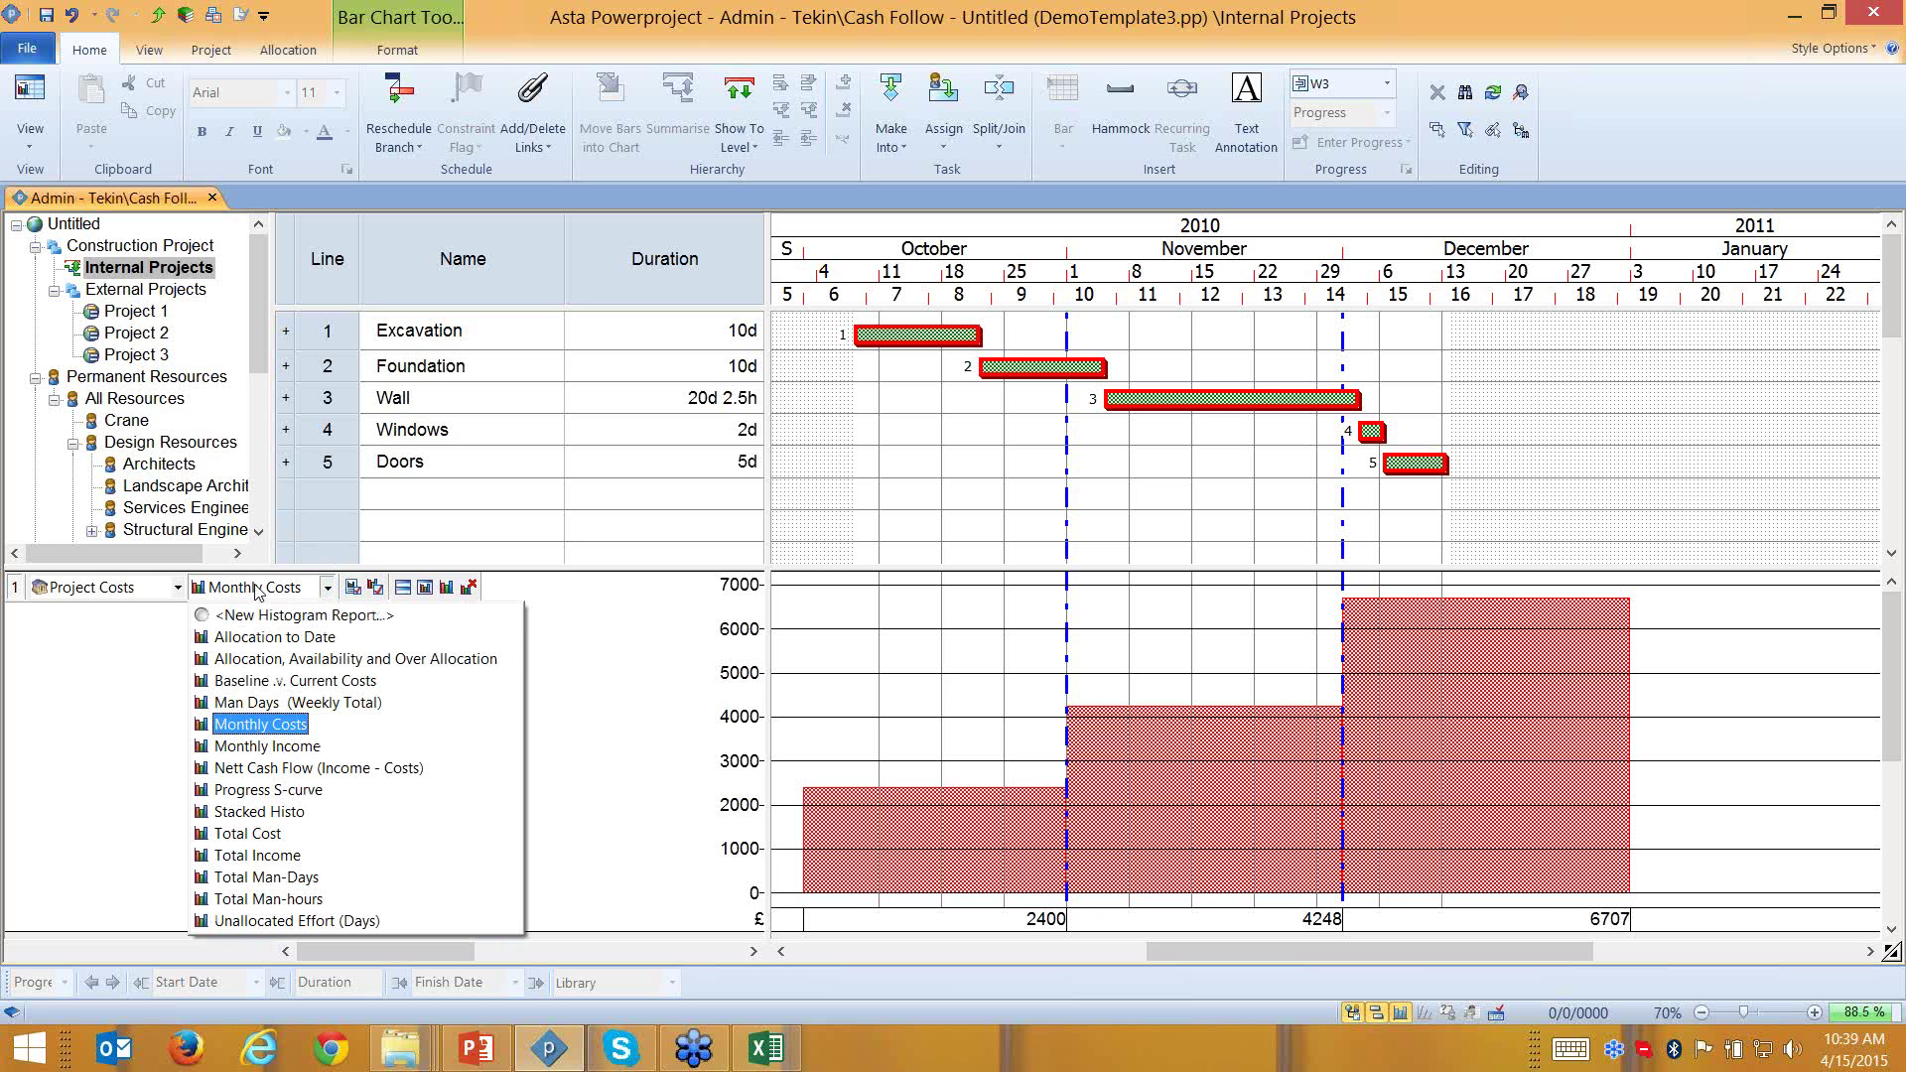
{"action": "left_click", "coordinate": [347, 791]}
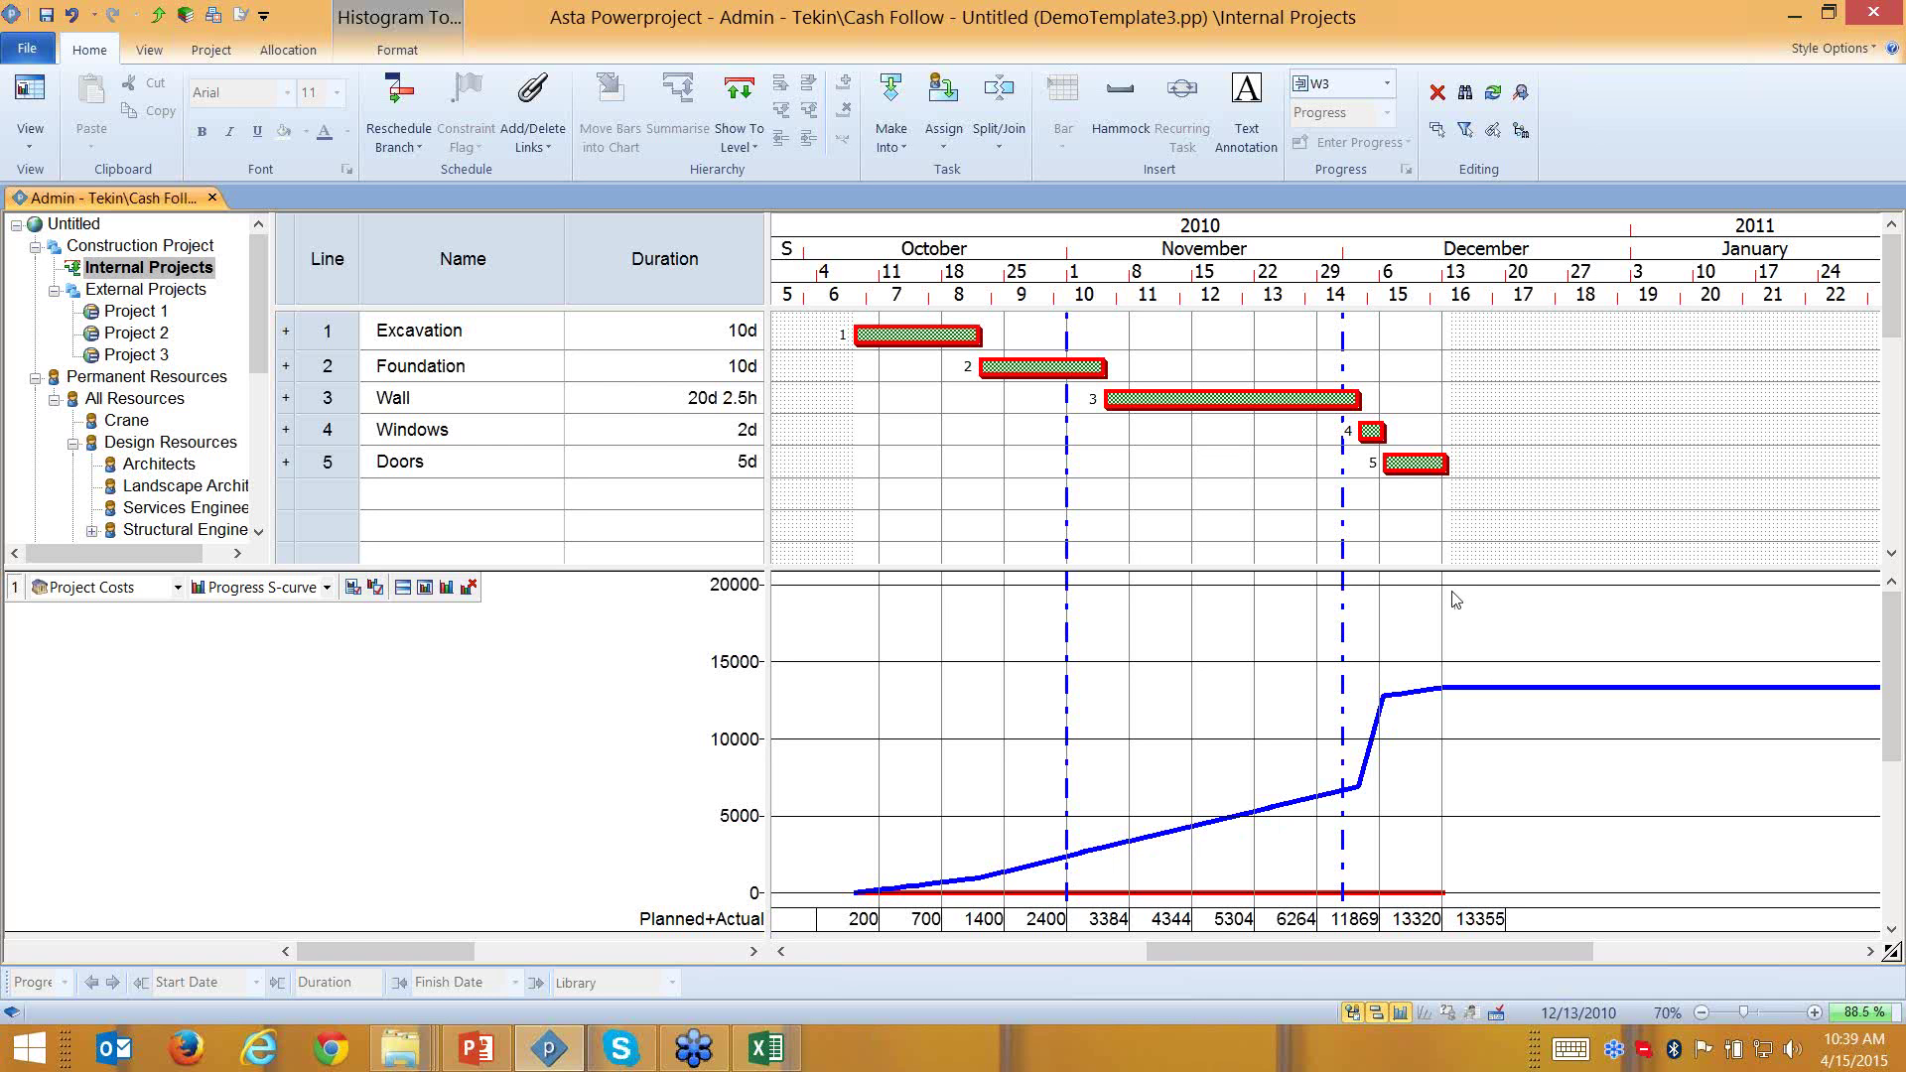
Open the cost histogram's format properties, look through the row, view and detail settings, and close them without changes
{"action": "right_click", "coordinate": [1146, 725]}
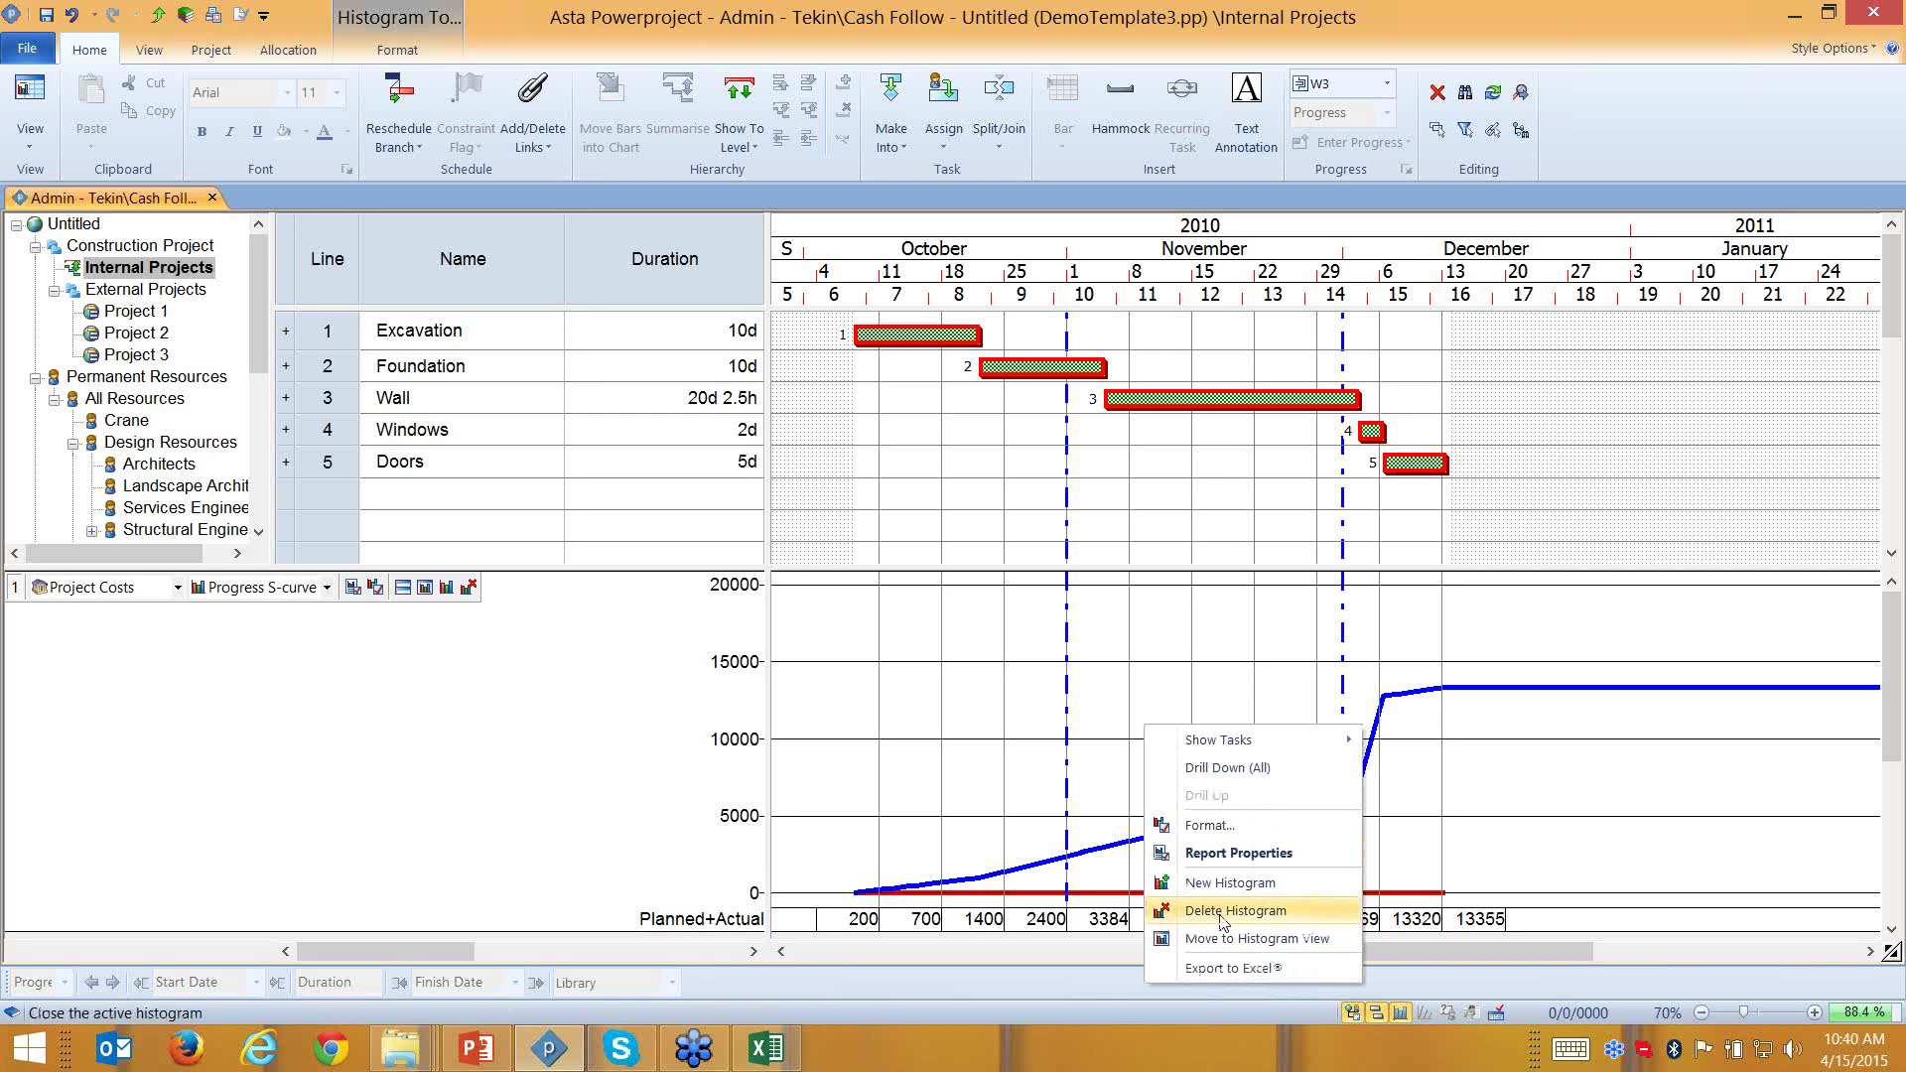
{"action": "left_click", "coordinate": [1197, 852]}
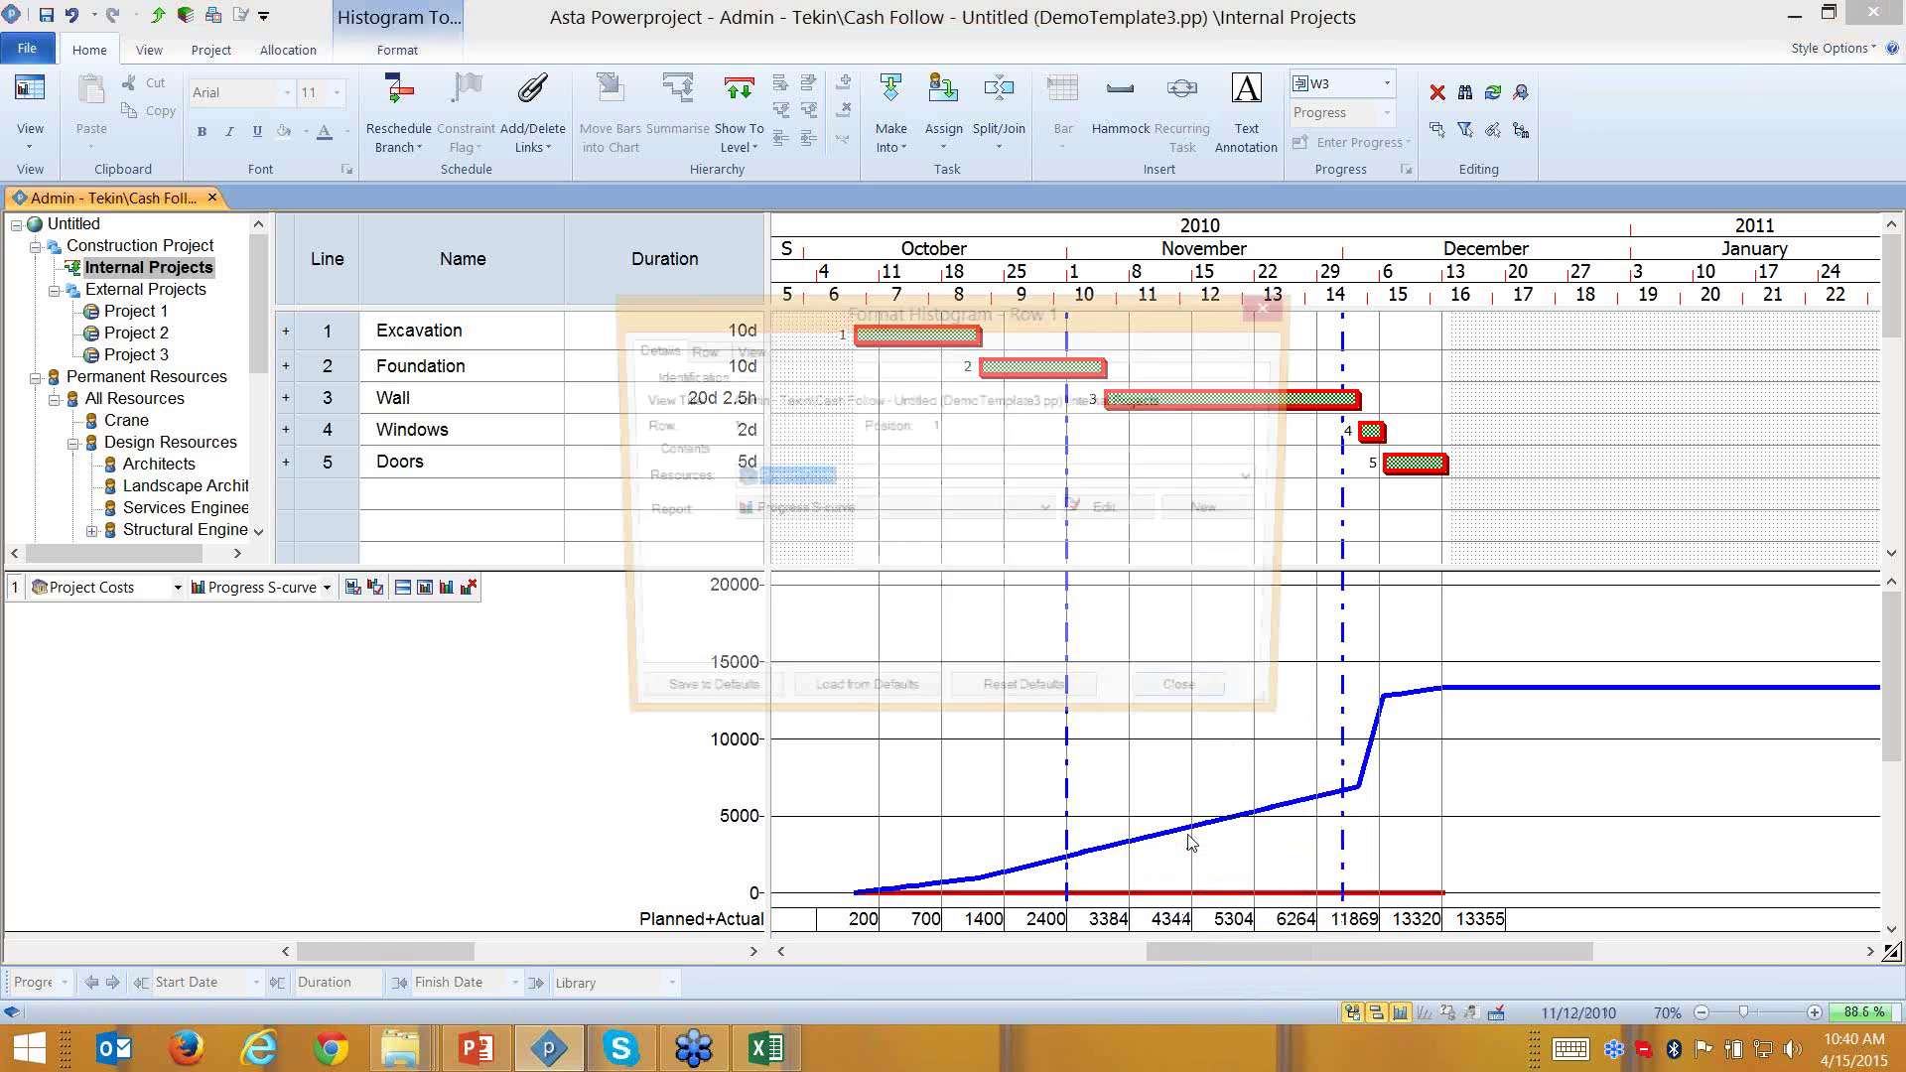
{"action": "left_click", "coordinate": [700, 350]}
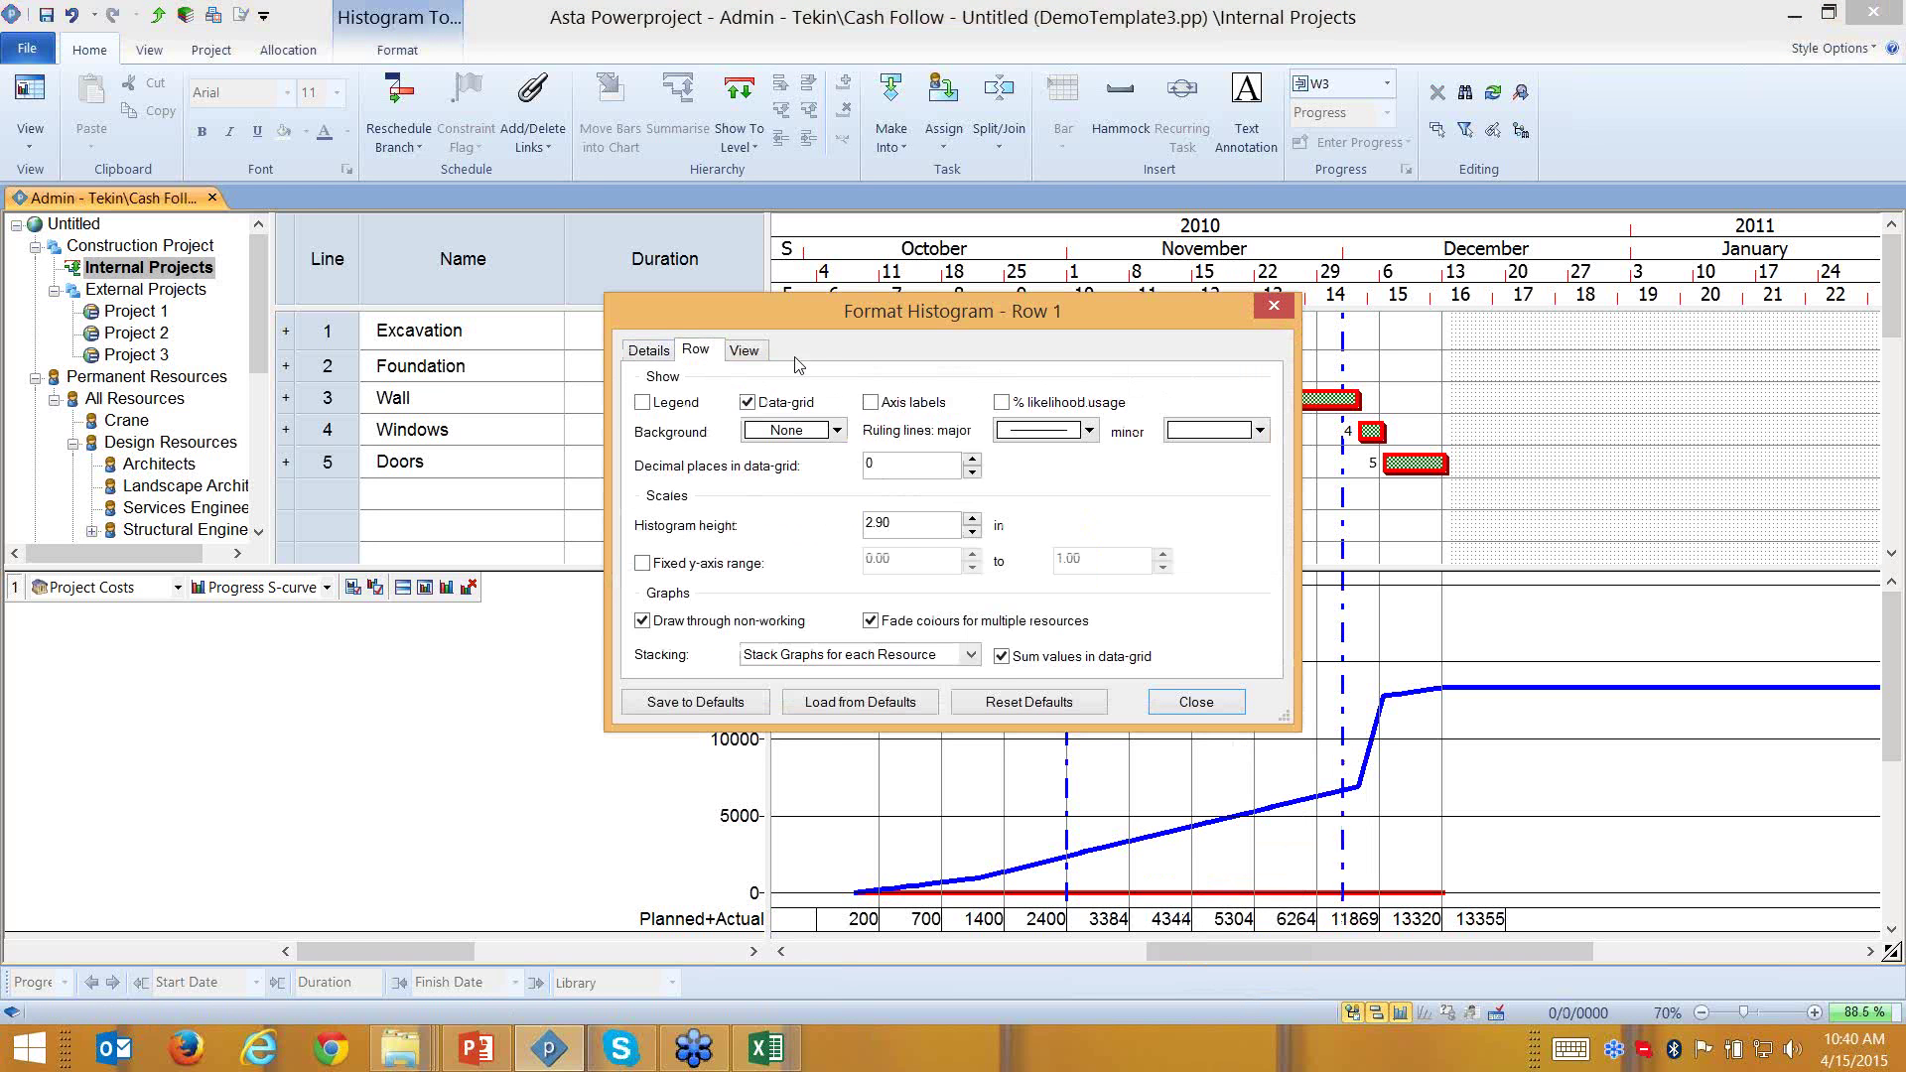
{"action": "left_click", "coordinate": [744, 350]}
{"action": "left_click", "coordinate": [635, 352]}
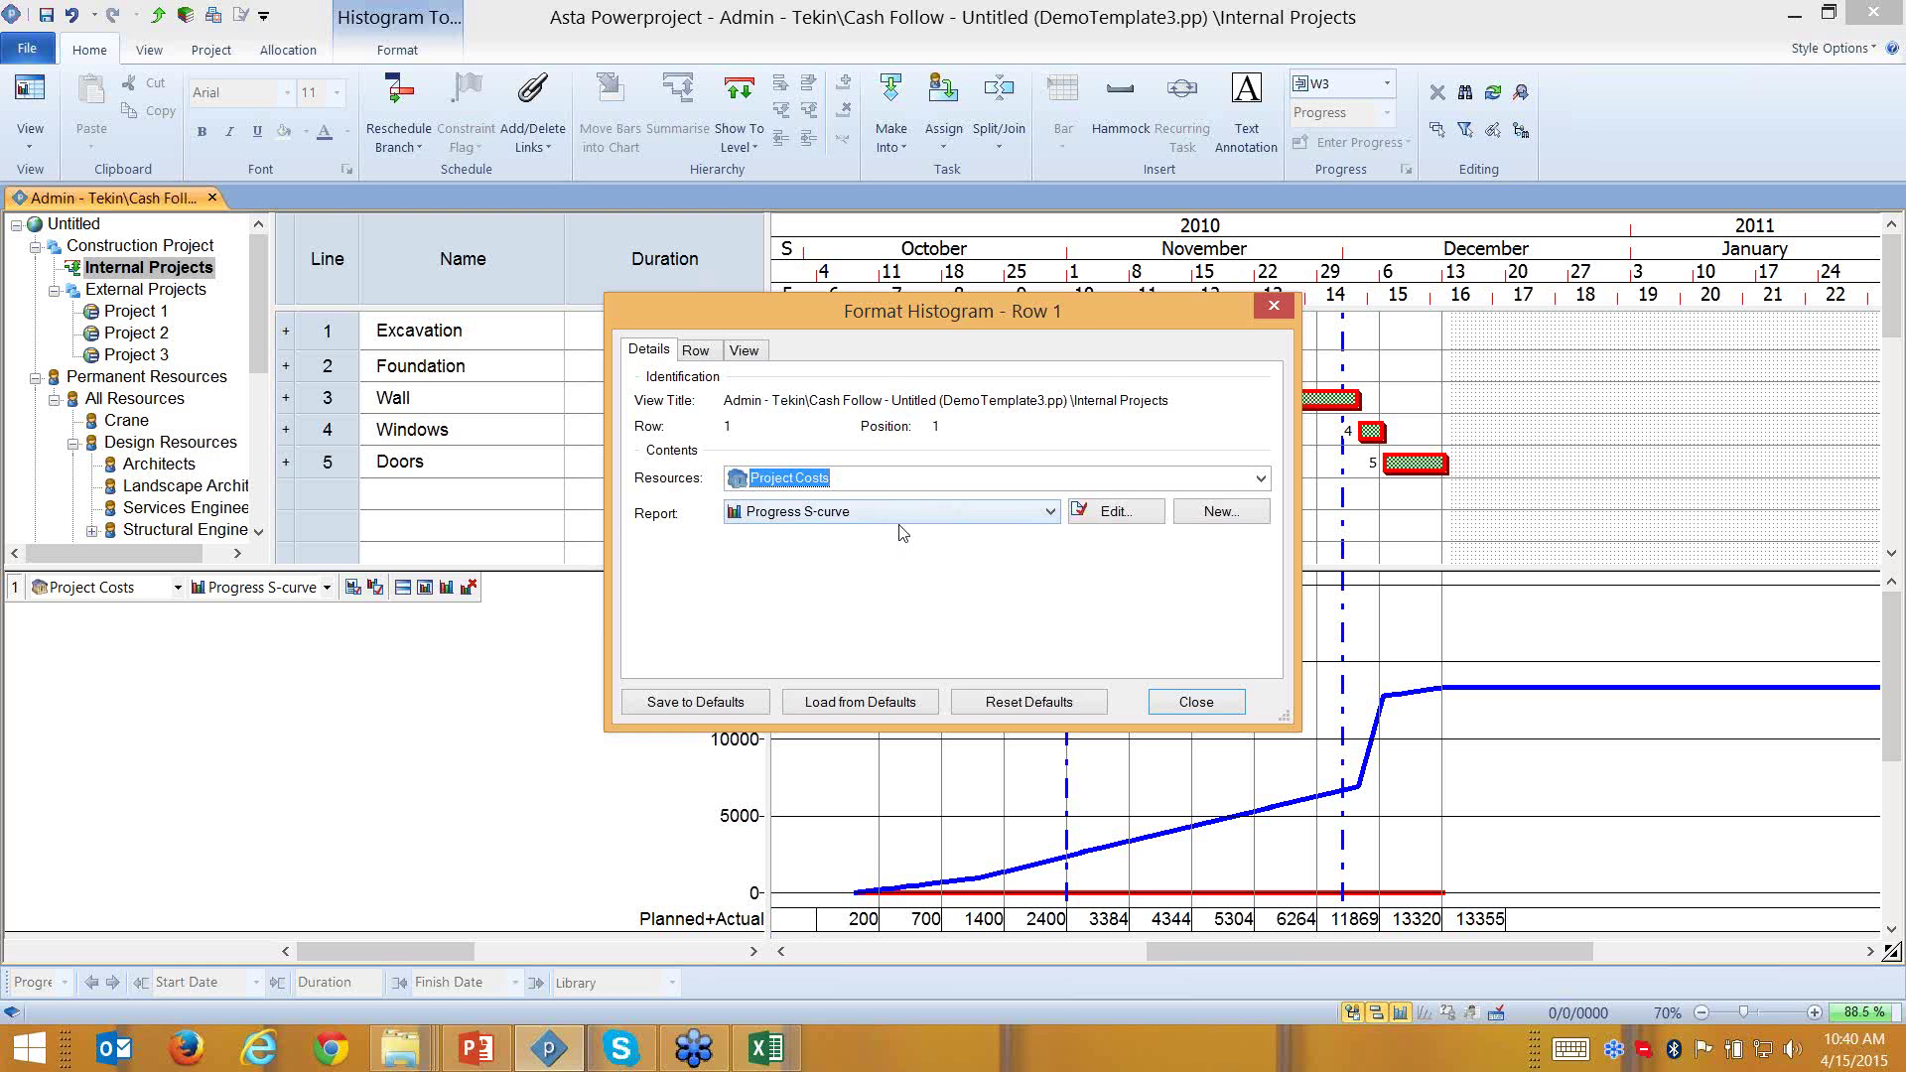
{"action": "left_click", "coordinate": [1274, 307]}
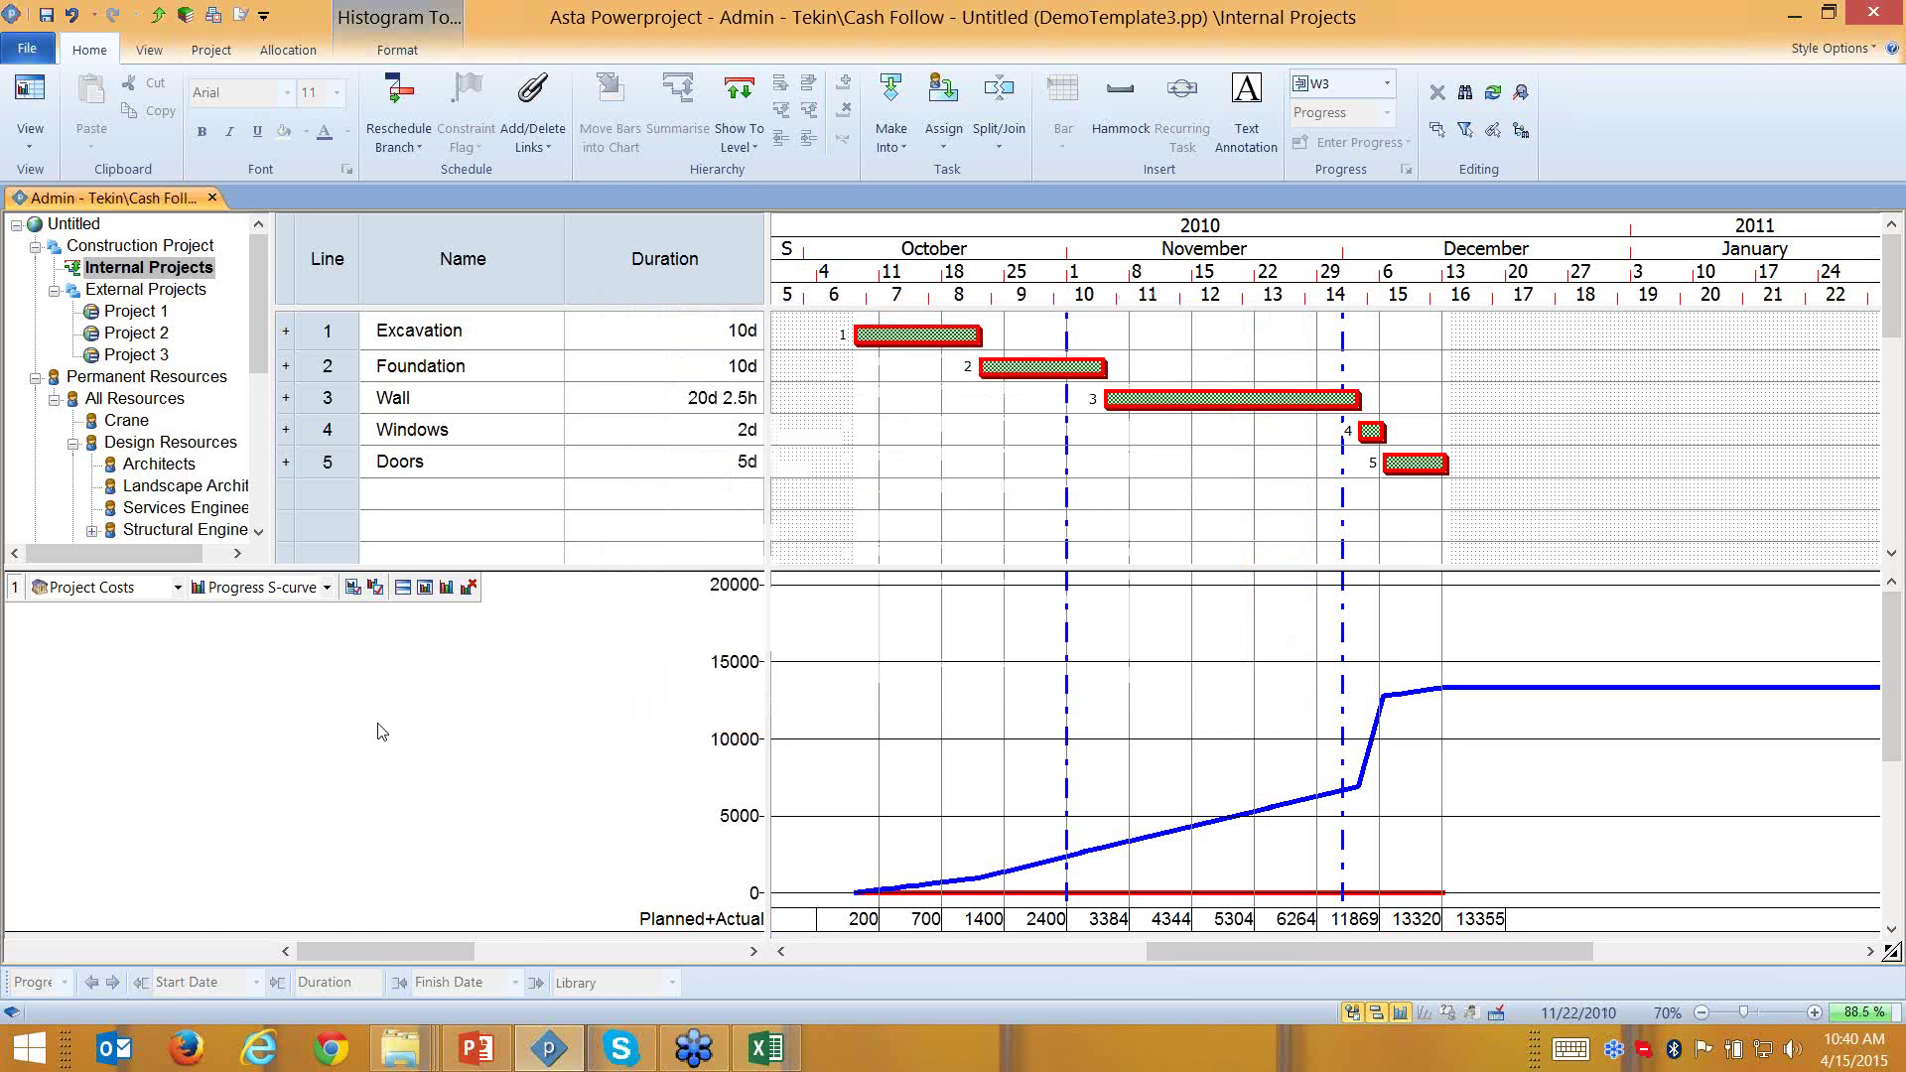
Switch the Project Costs histogram report to Monthly Costs and then to Total Cost
{"action": "left_click", "coordinate": [325, 588]}
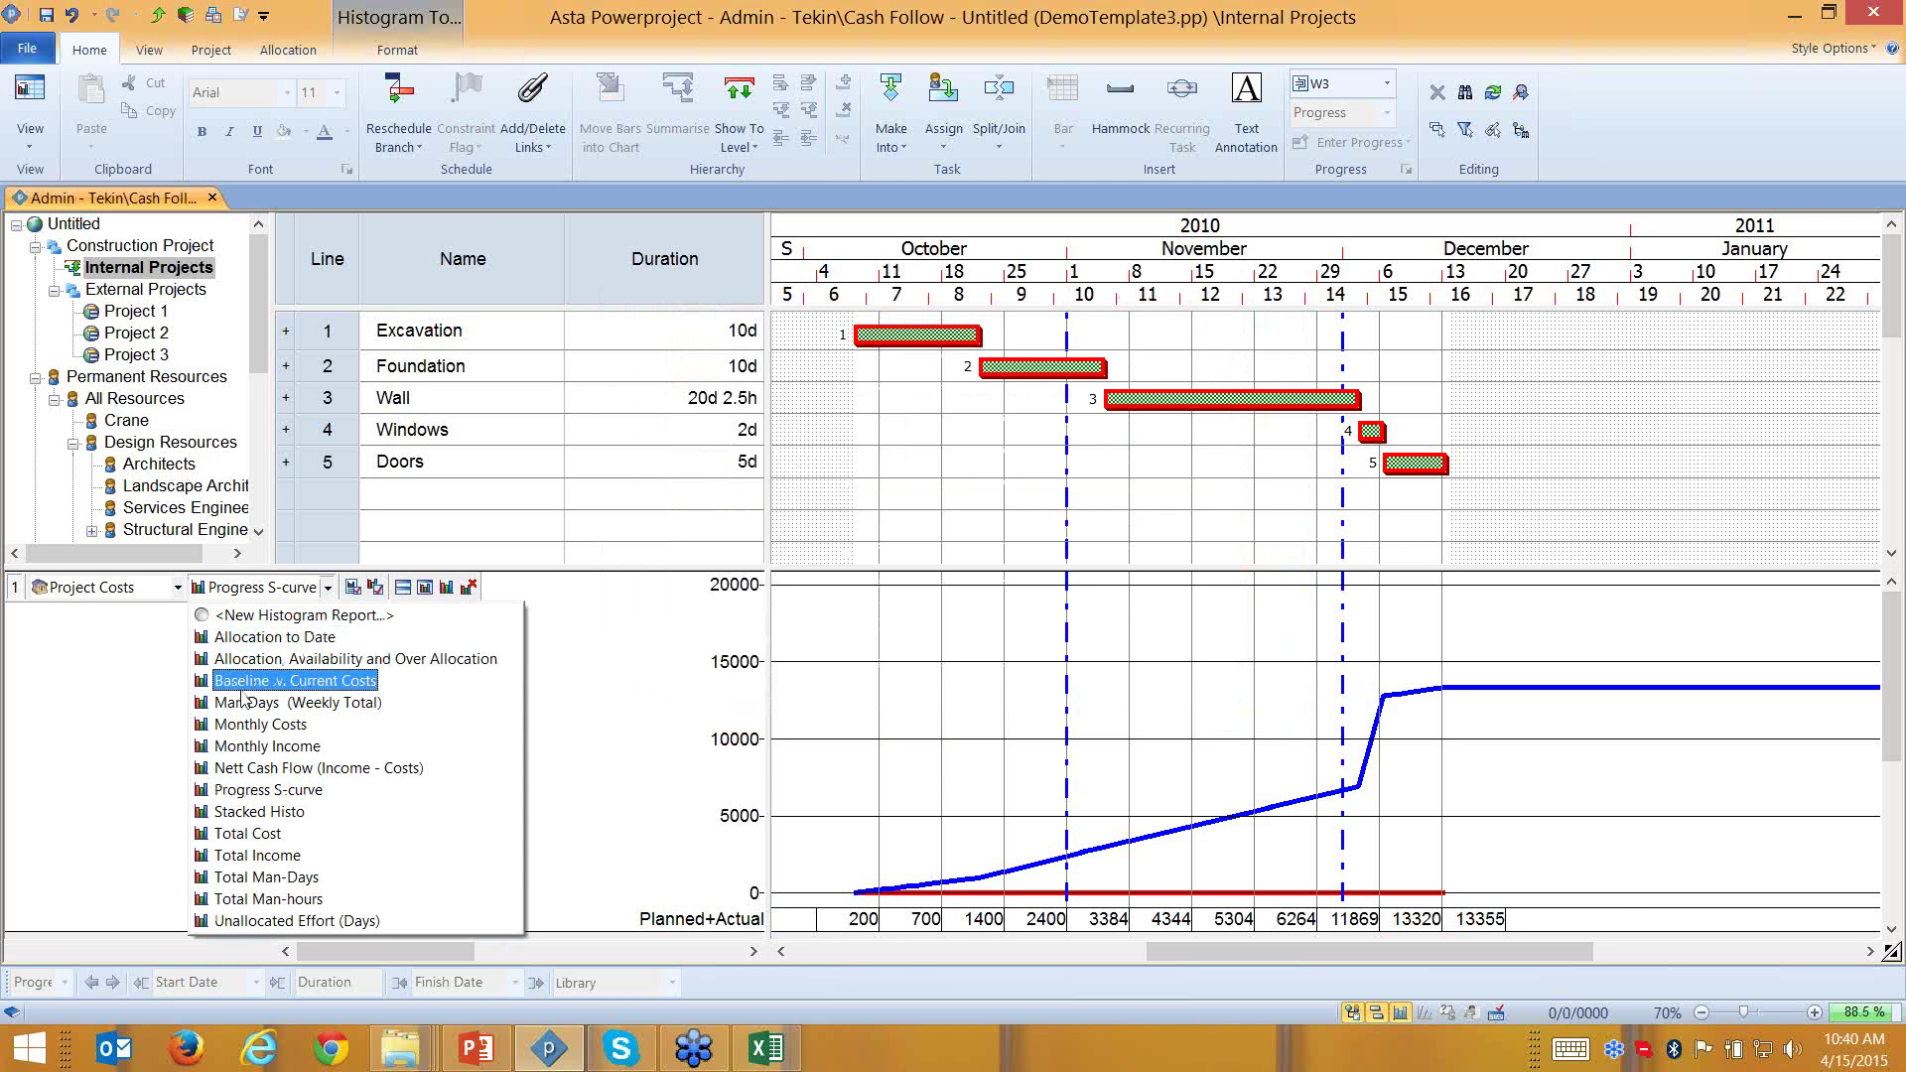
{"action": "left_click", "coordinate": [243, 726]}
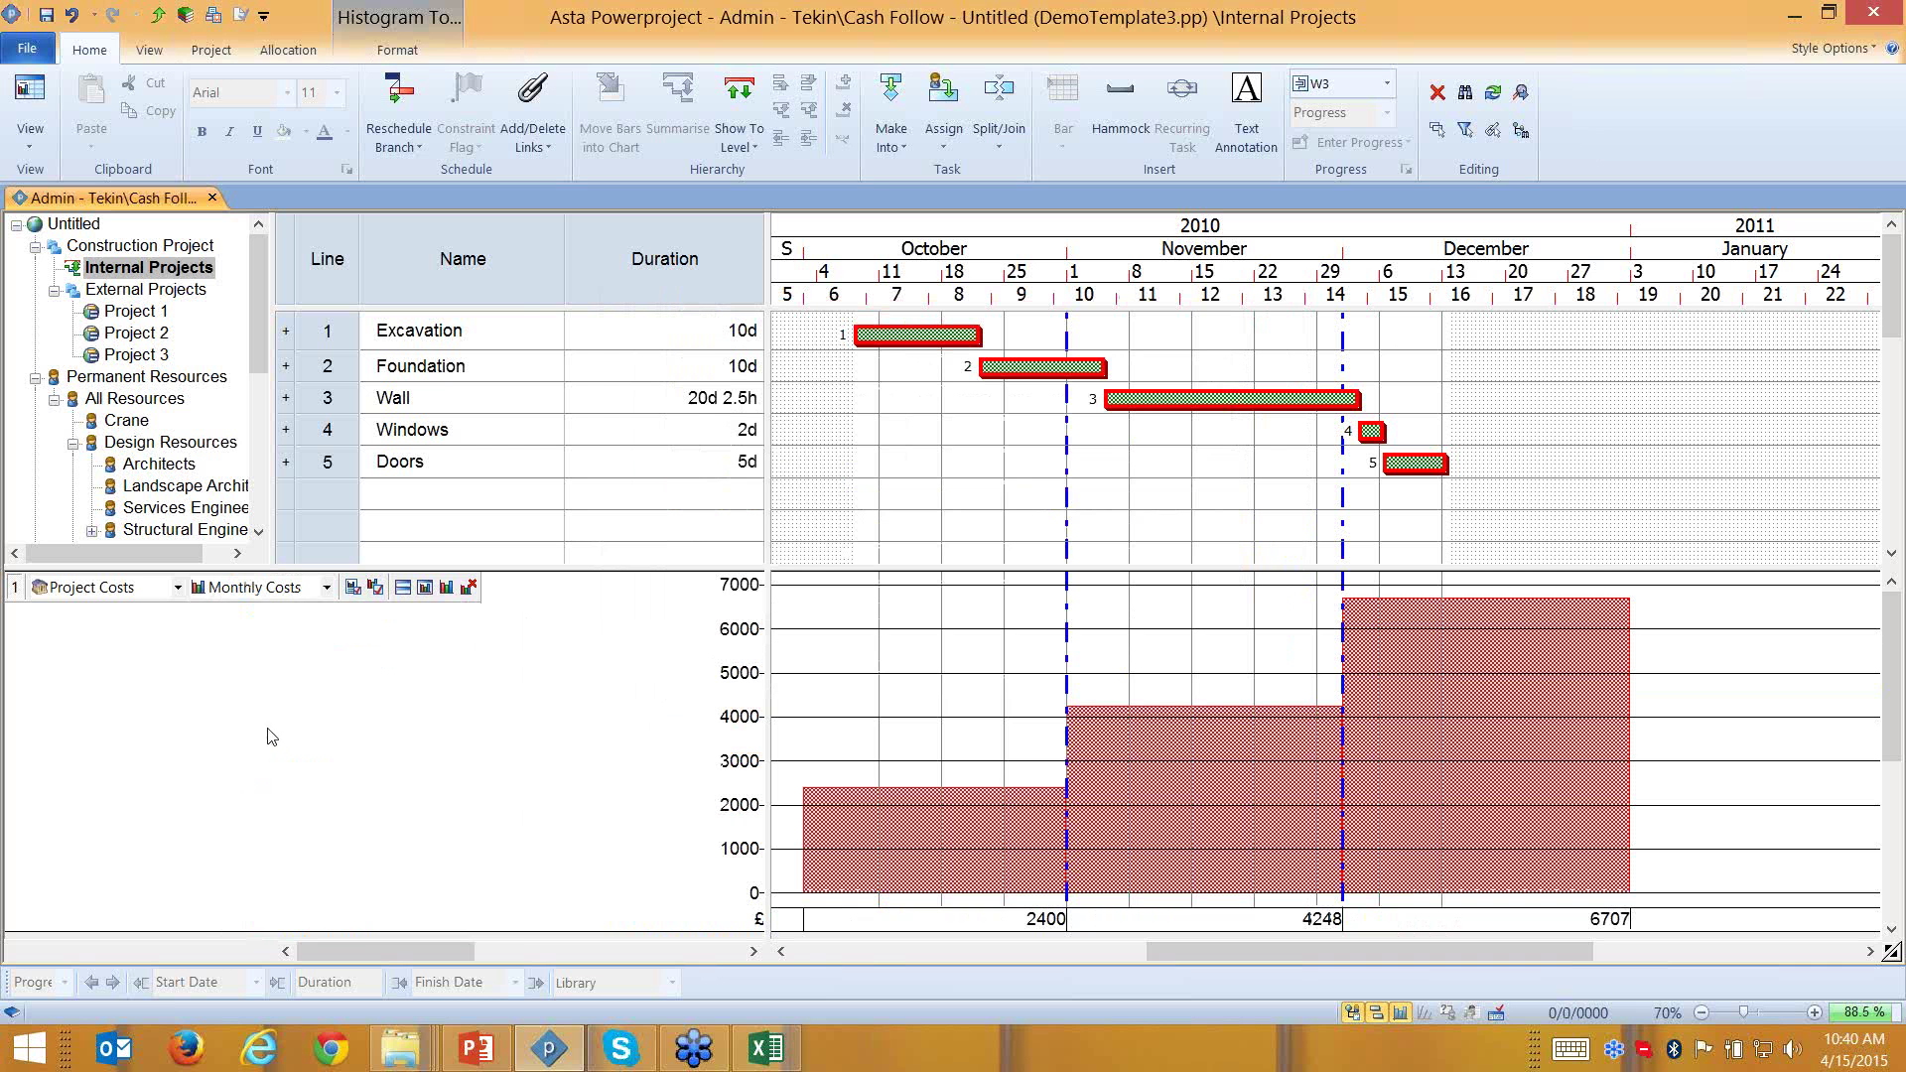
{"action": "left_click", "coordinate": [326, 588]}
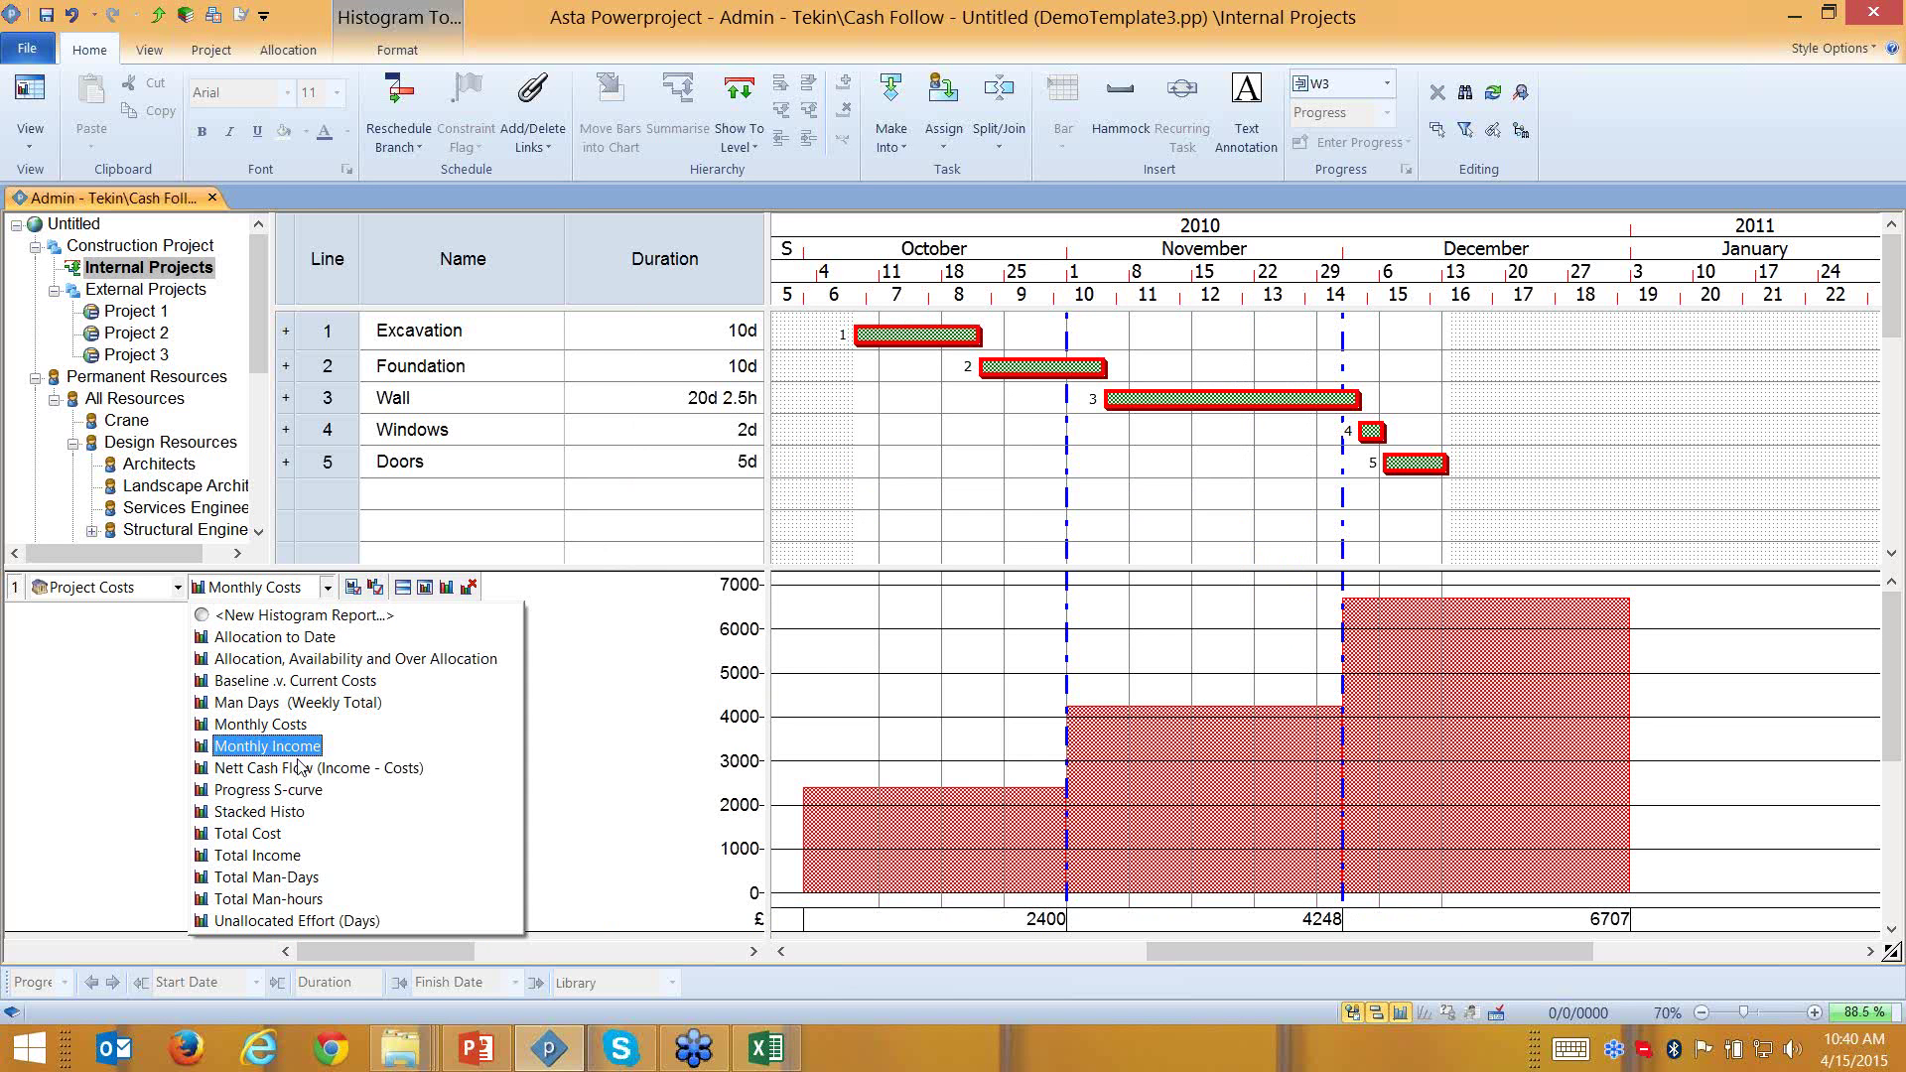
{"action": "left_click", "coordinate": [295, 834]}
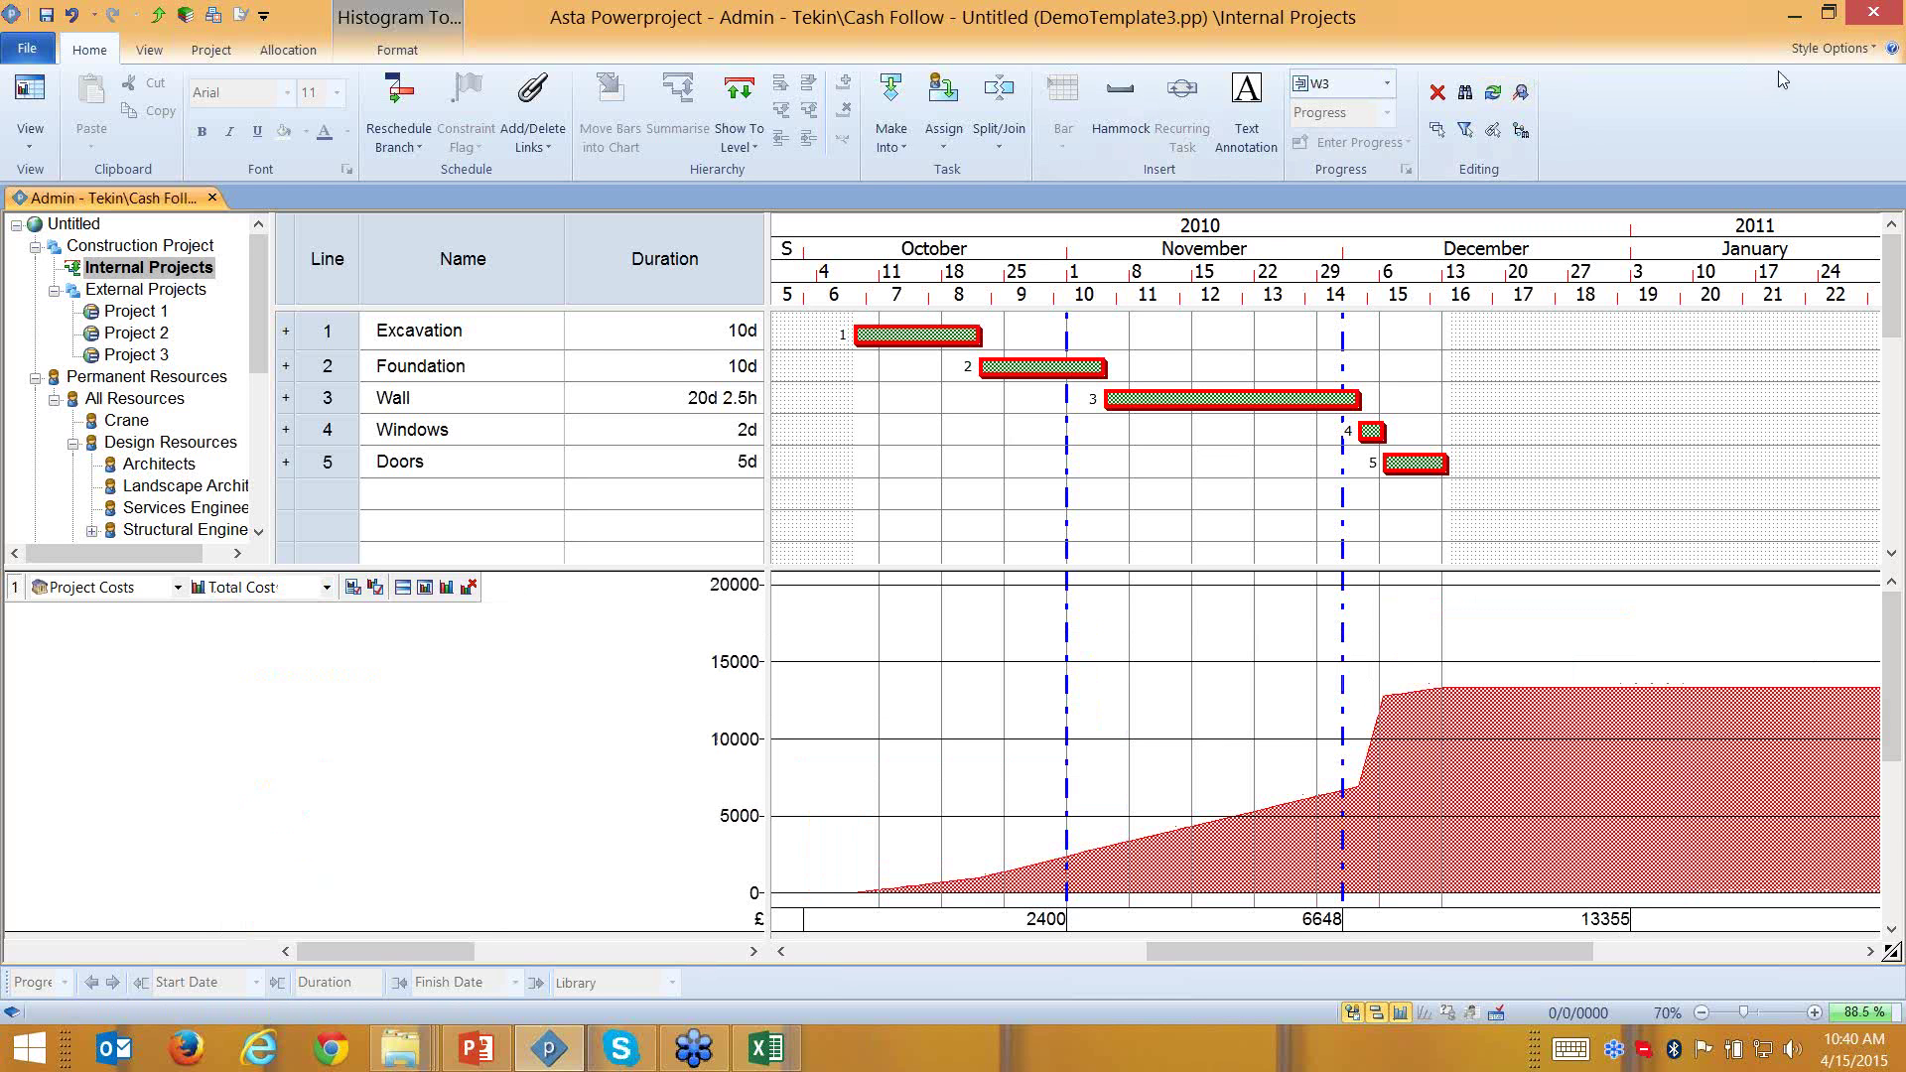
{"action": "left_click", "coordinate": [1881, 63]}
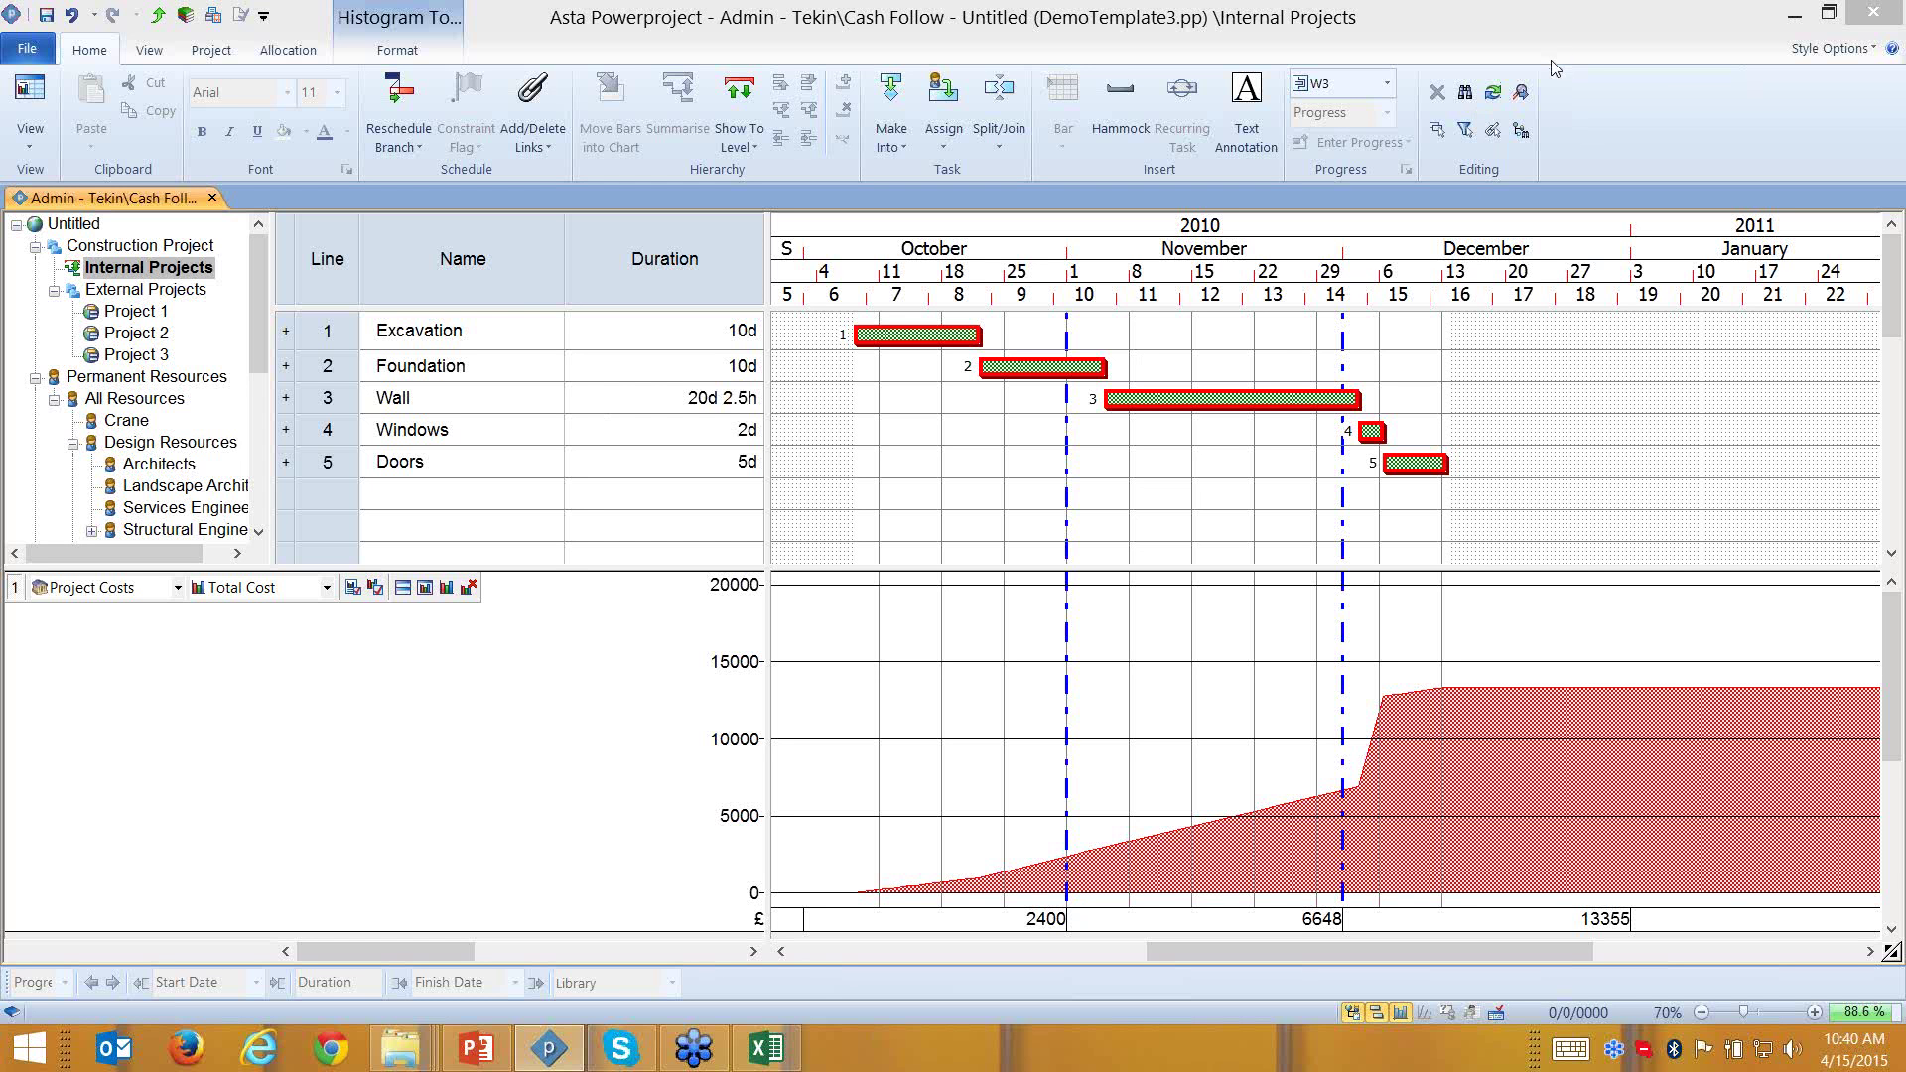
Add a currency unit named USD to the project library, with fraction name cent and symbol $
{"action": "left_click", "coordinate": [182, 17]}
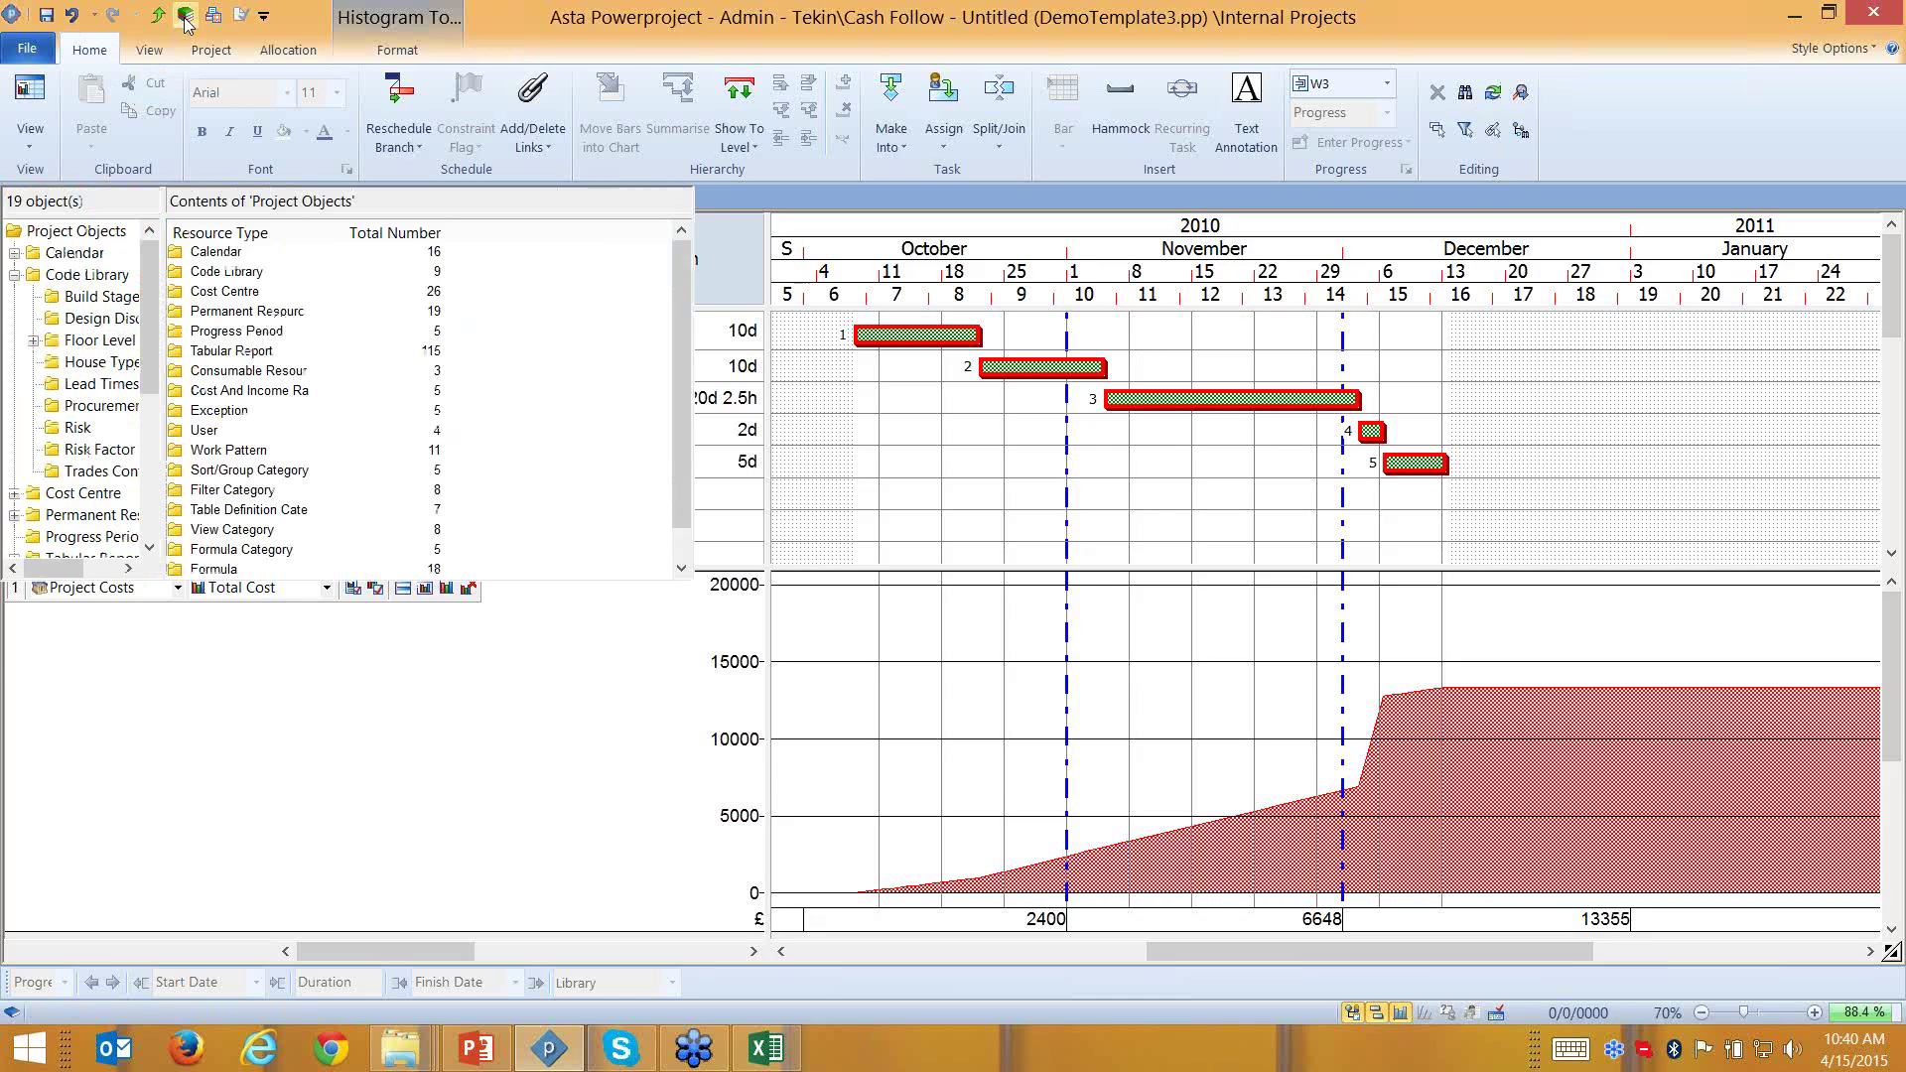
{"action": "double_click", "coordinate": [260, 616]}
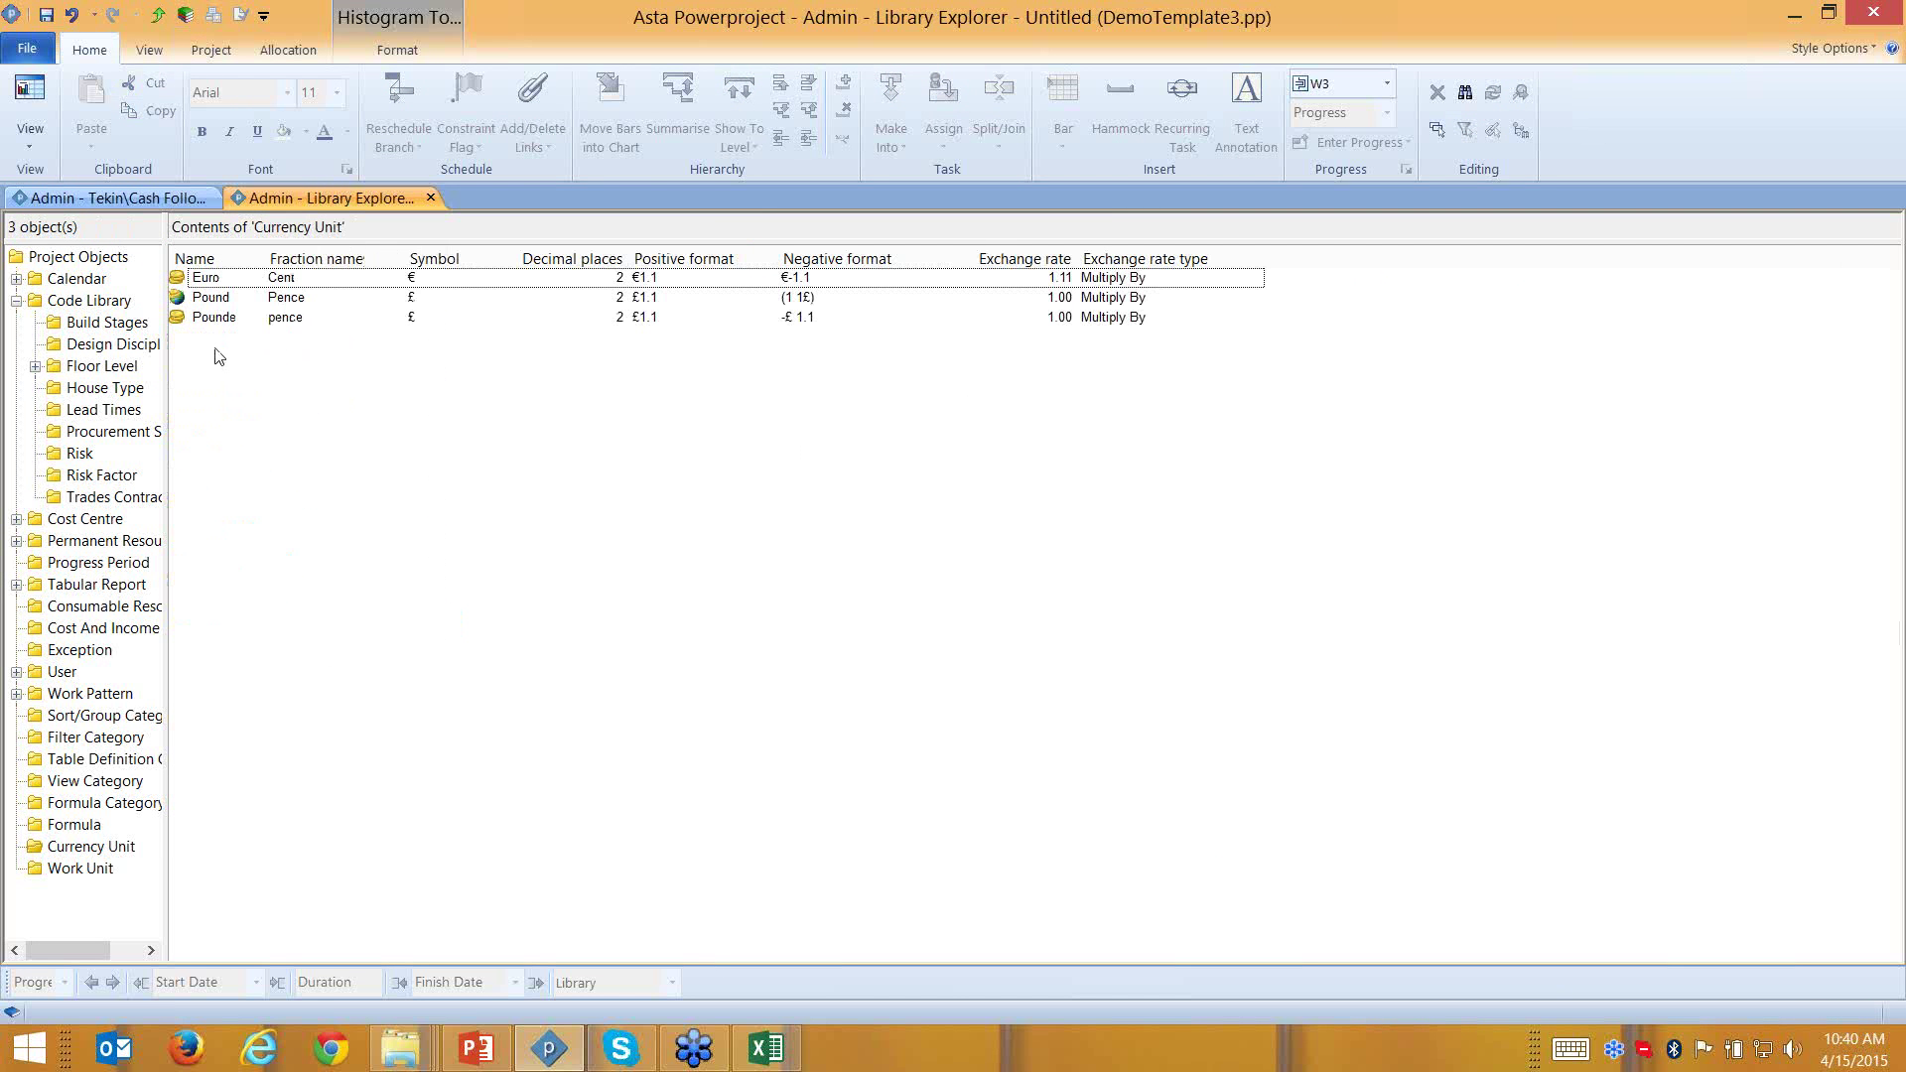
{"action": "left_click", "coordinate": [220, 342]}
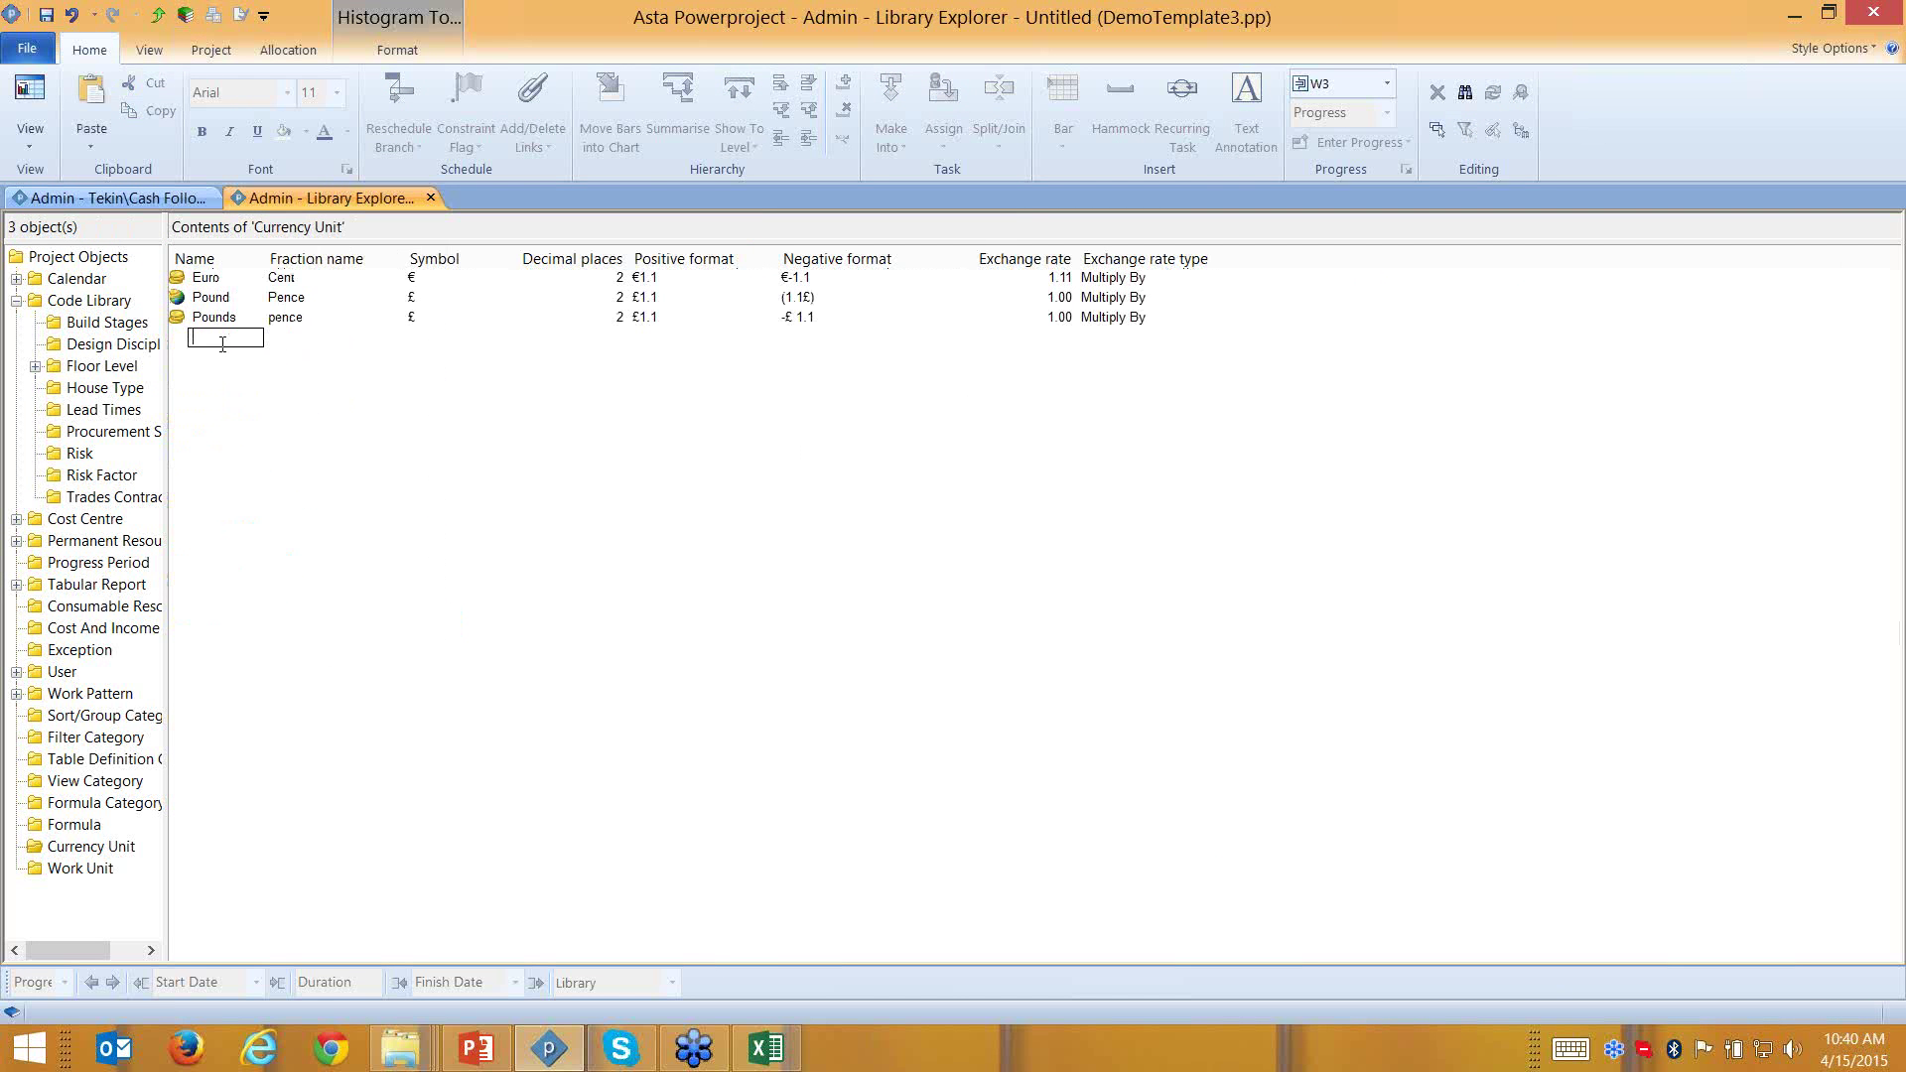
{"action": "left_click", "coordinate": [340, 332]}
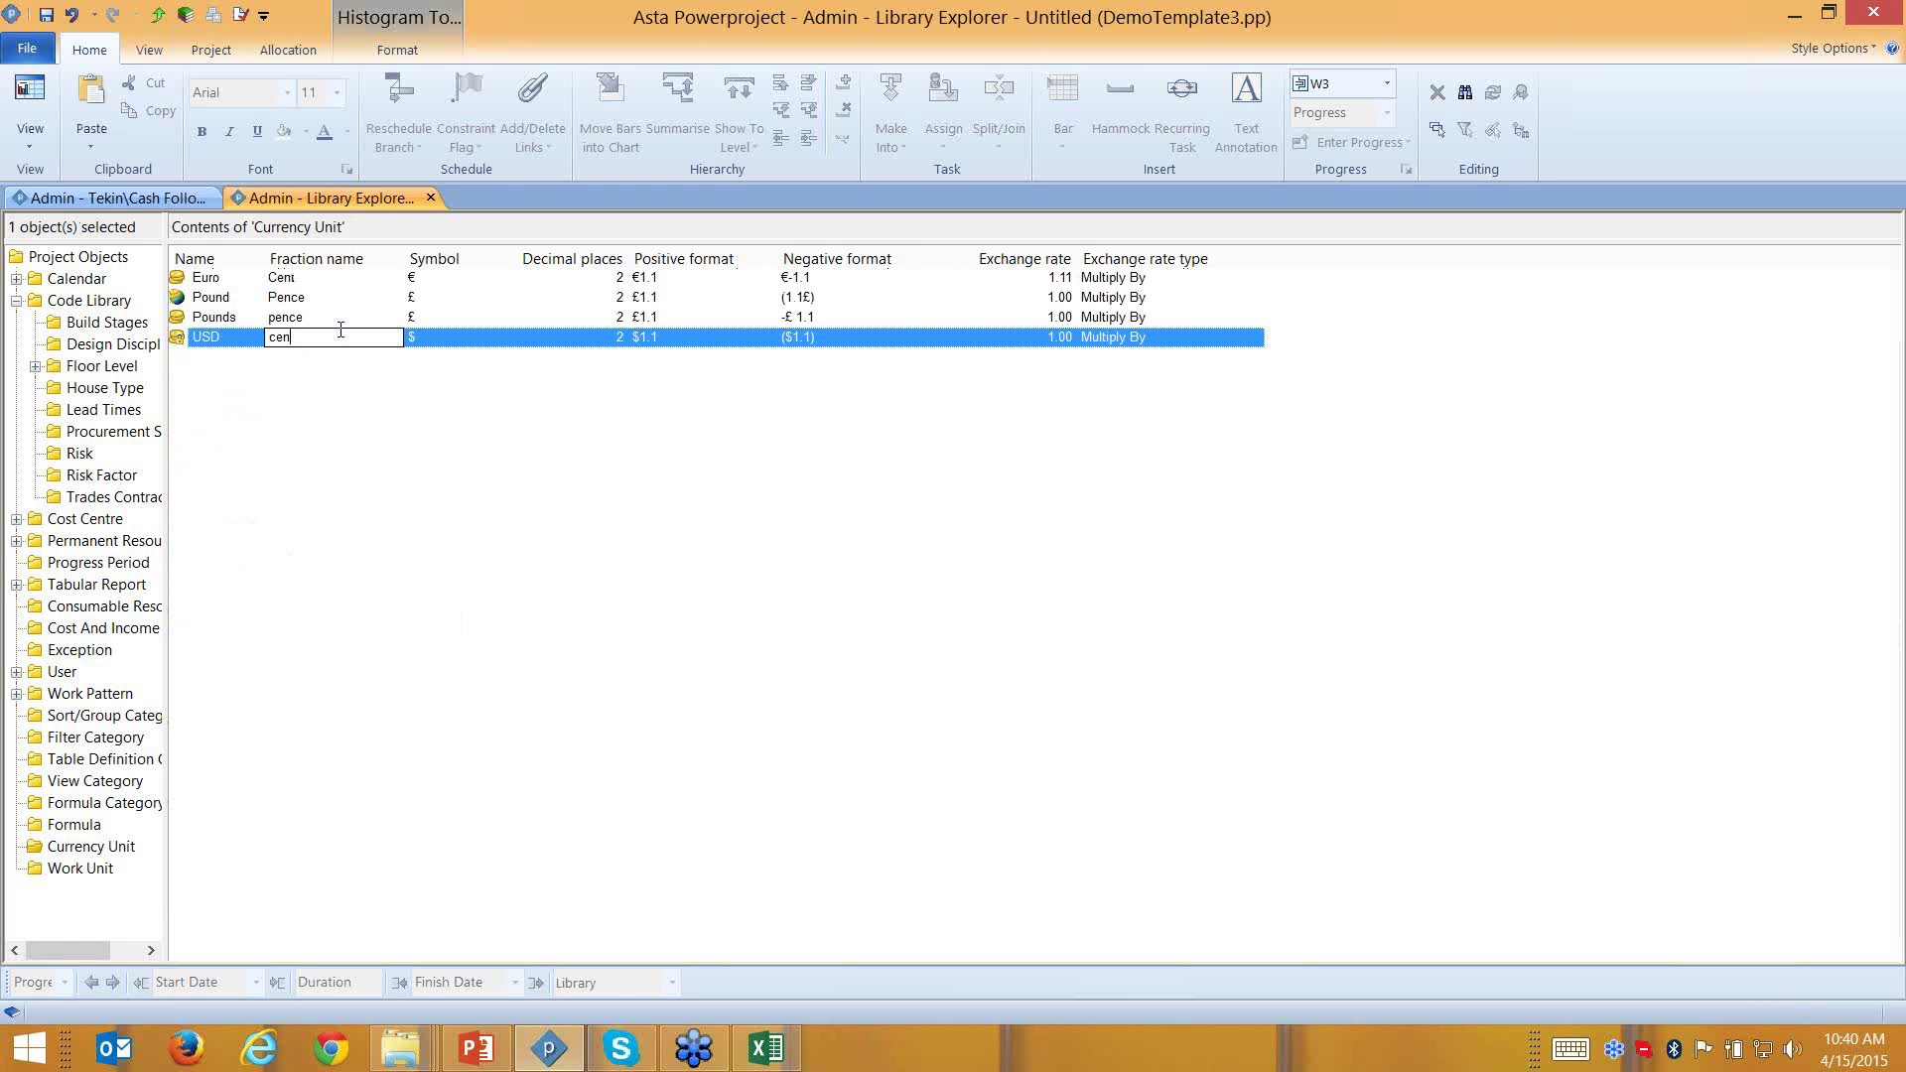
{"action": "left_click", "coordinate": [413, 338]}
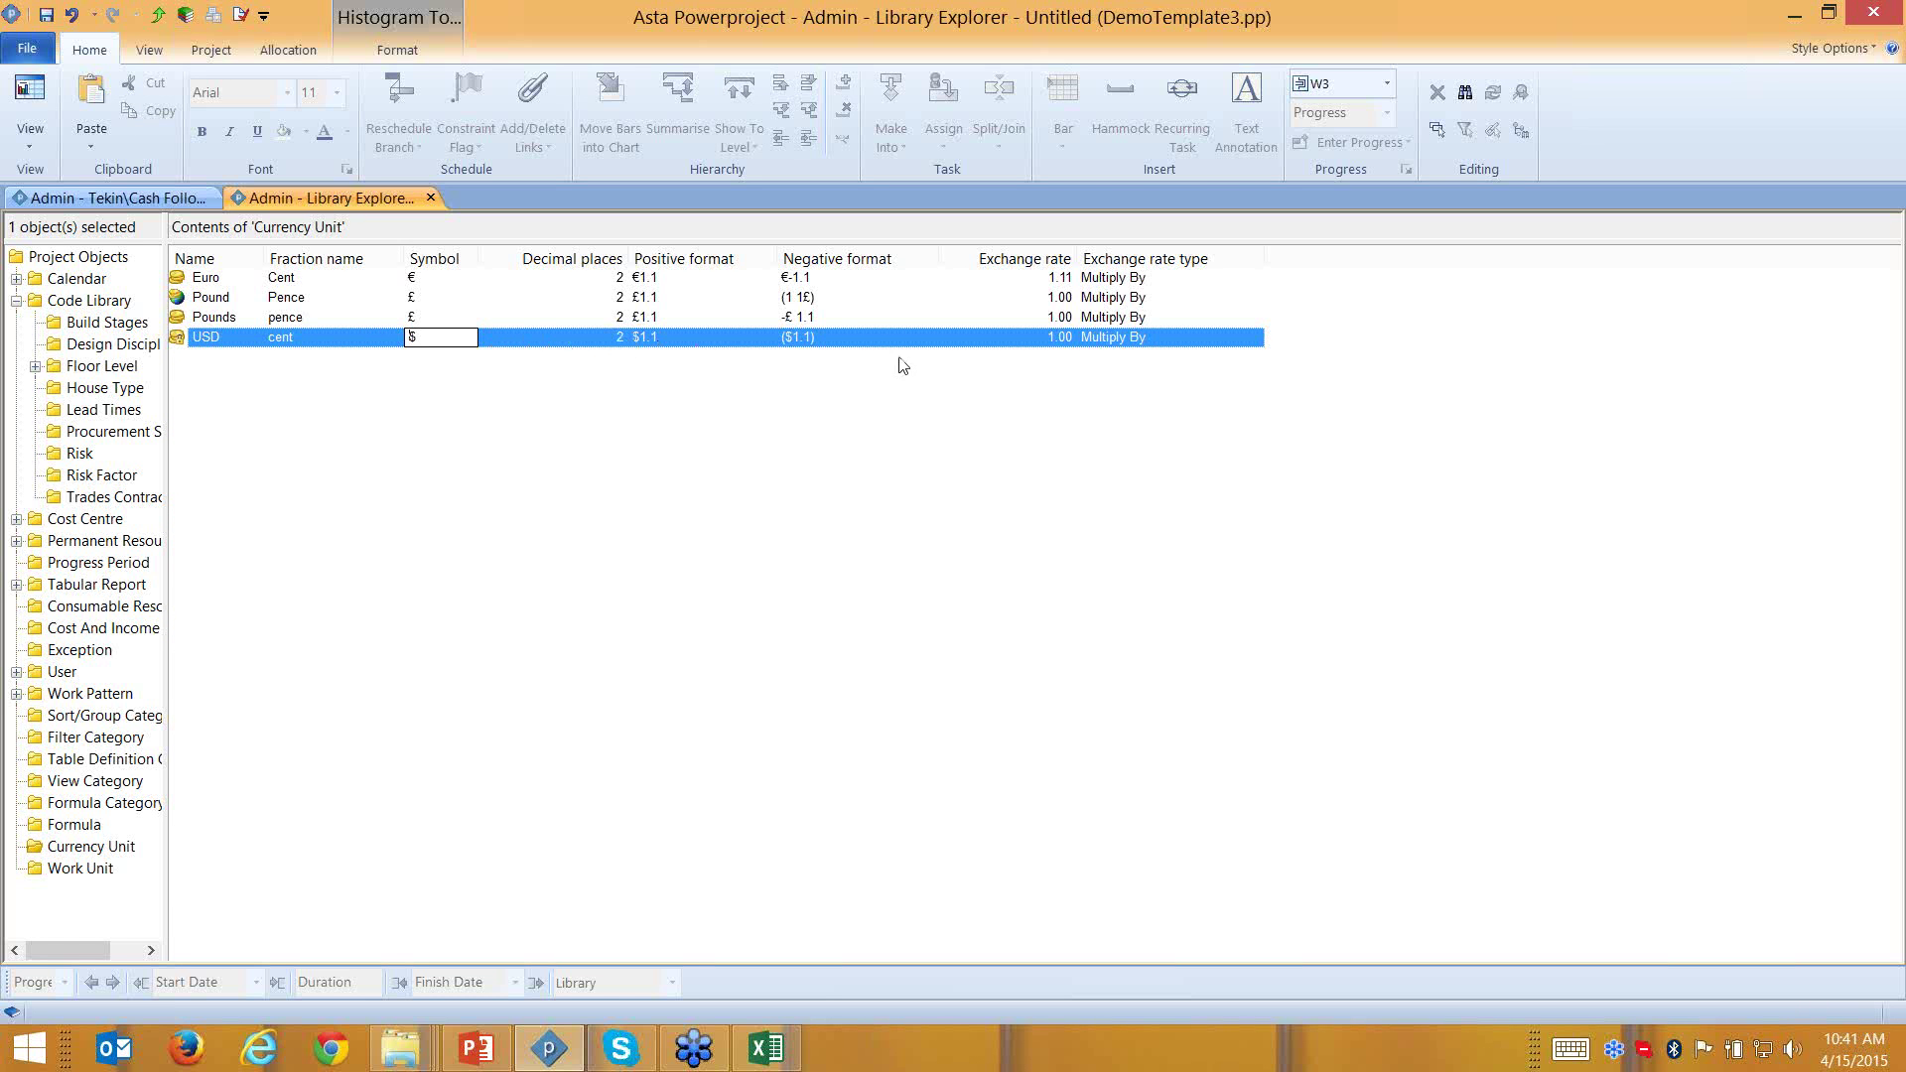
Set the USD currency unit's exchange rate to 0.9
{"action": "left_click", "coordinate": [1008, 355]}
{"action": "left_click", "coordinate": [1030, 342]}
{"action": "left_click", "coordinate": [1042, 345]}
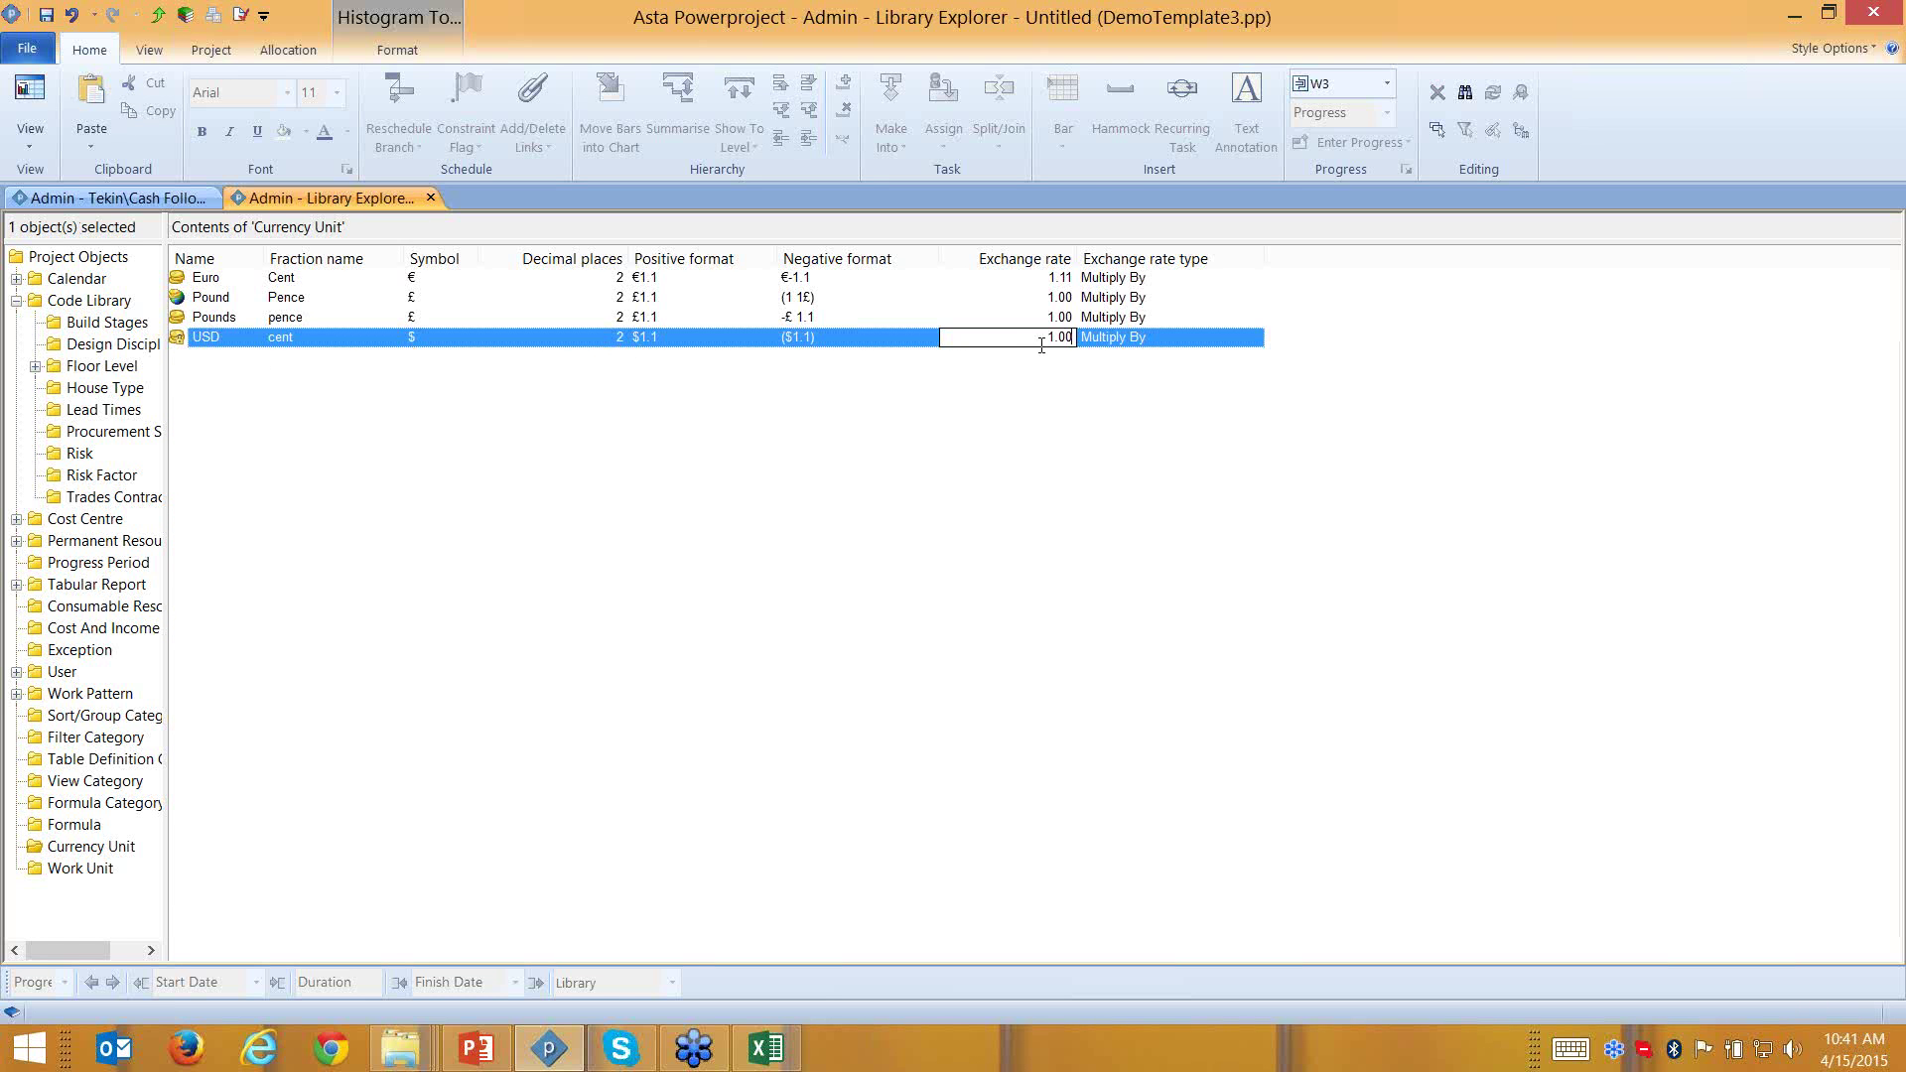
{"action": "left_click_drag", "start_coordinate": [1044, 345], "coordinate": [1065, 345]}
{"action": "type", "text": "0.9"}
{"action": "left_click", "coordinate": [1094, 340]}
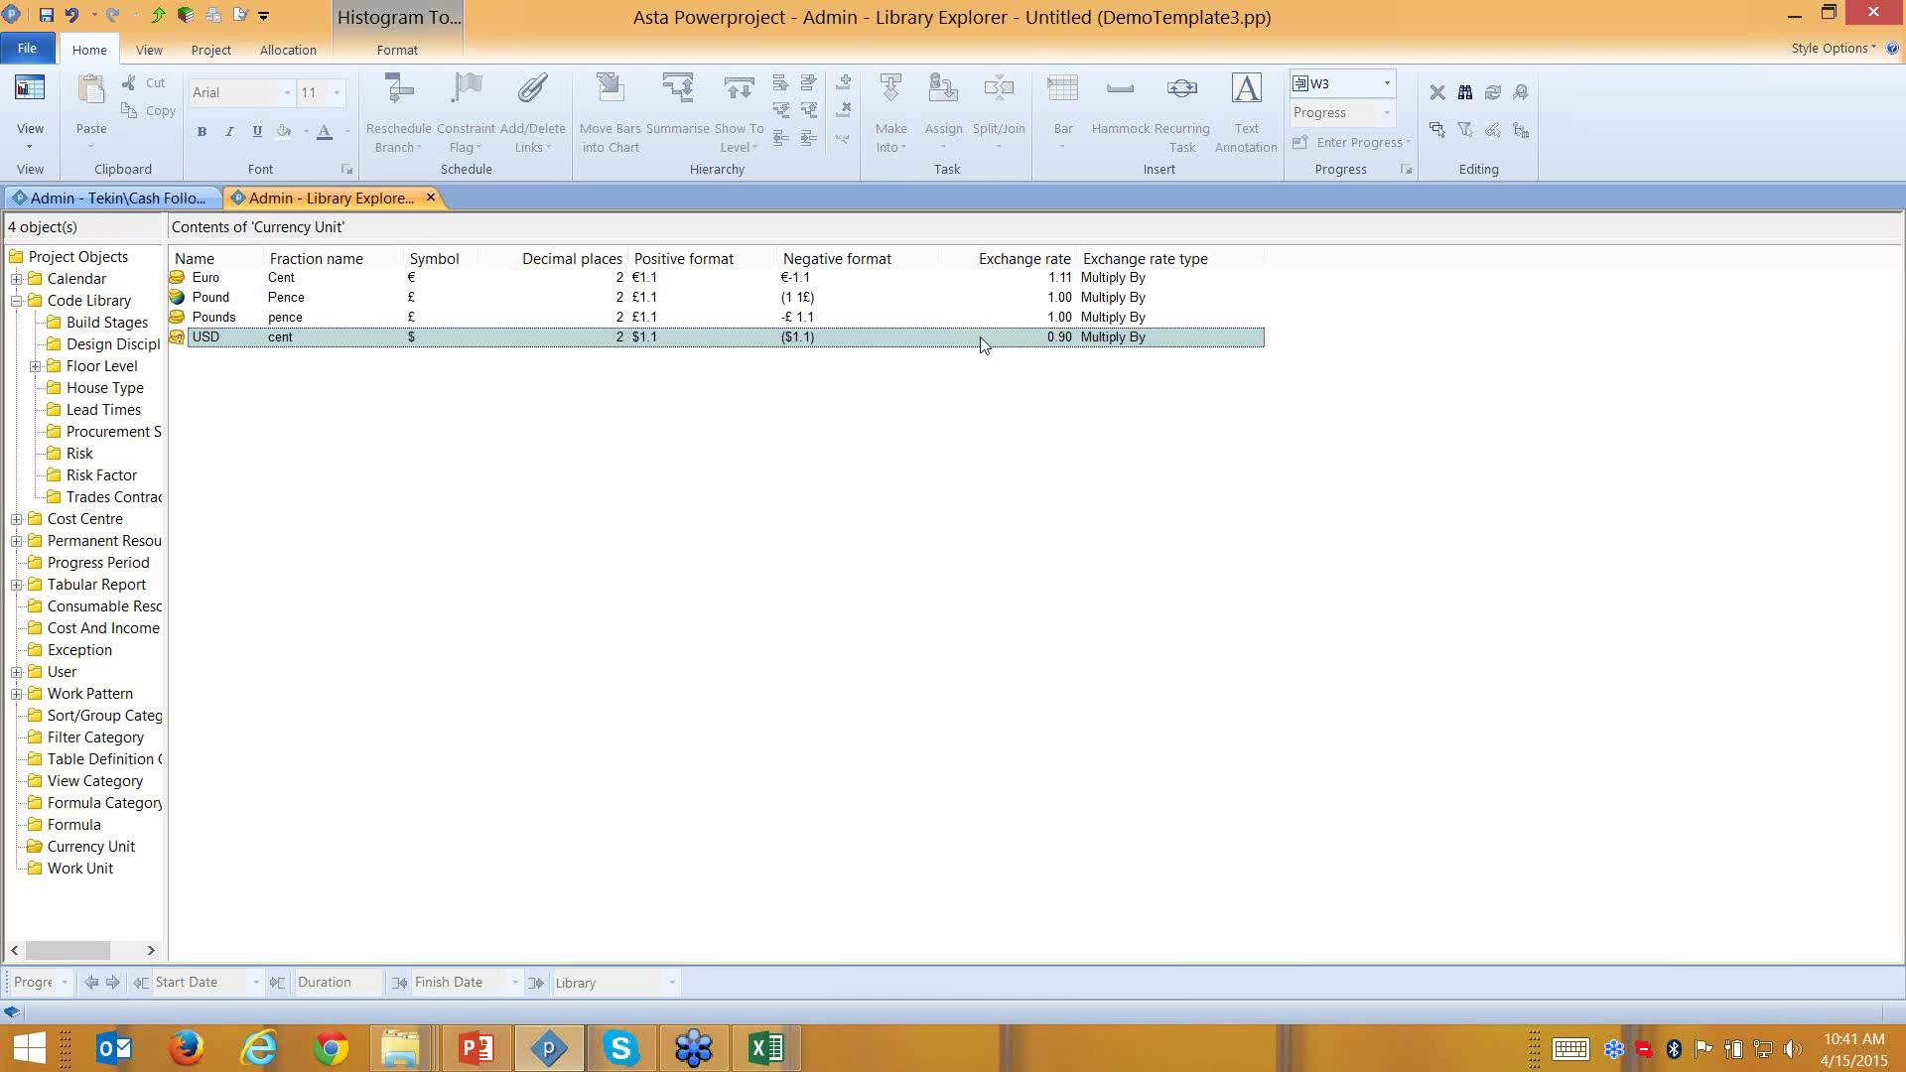
Return to the project bar chart, widen its table to show Cost and Income, and inspect the Cost column's definition properties
{"action": "left_click", "coordinate": [133, 198]}
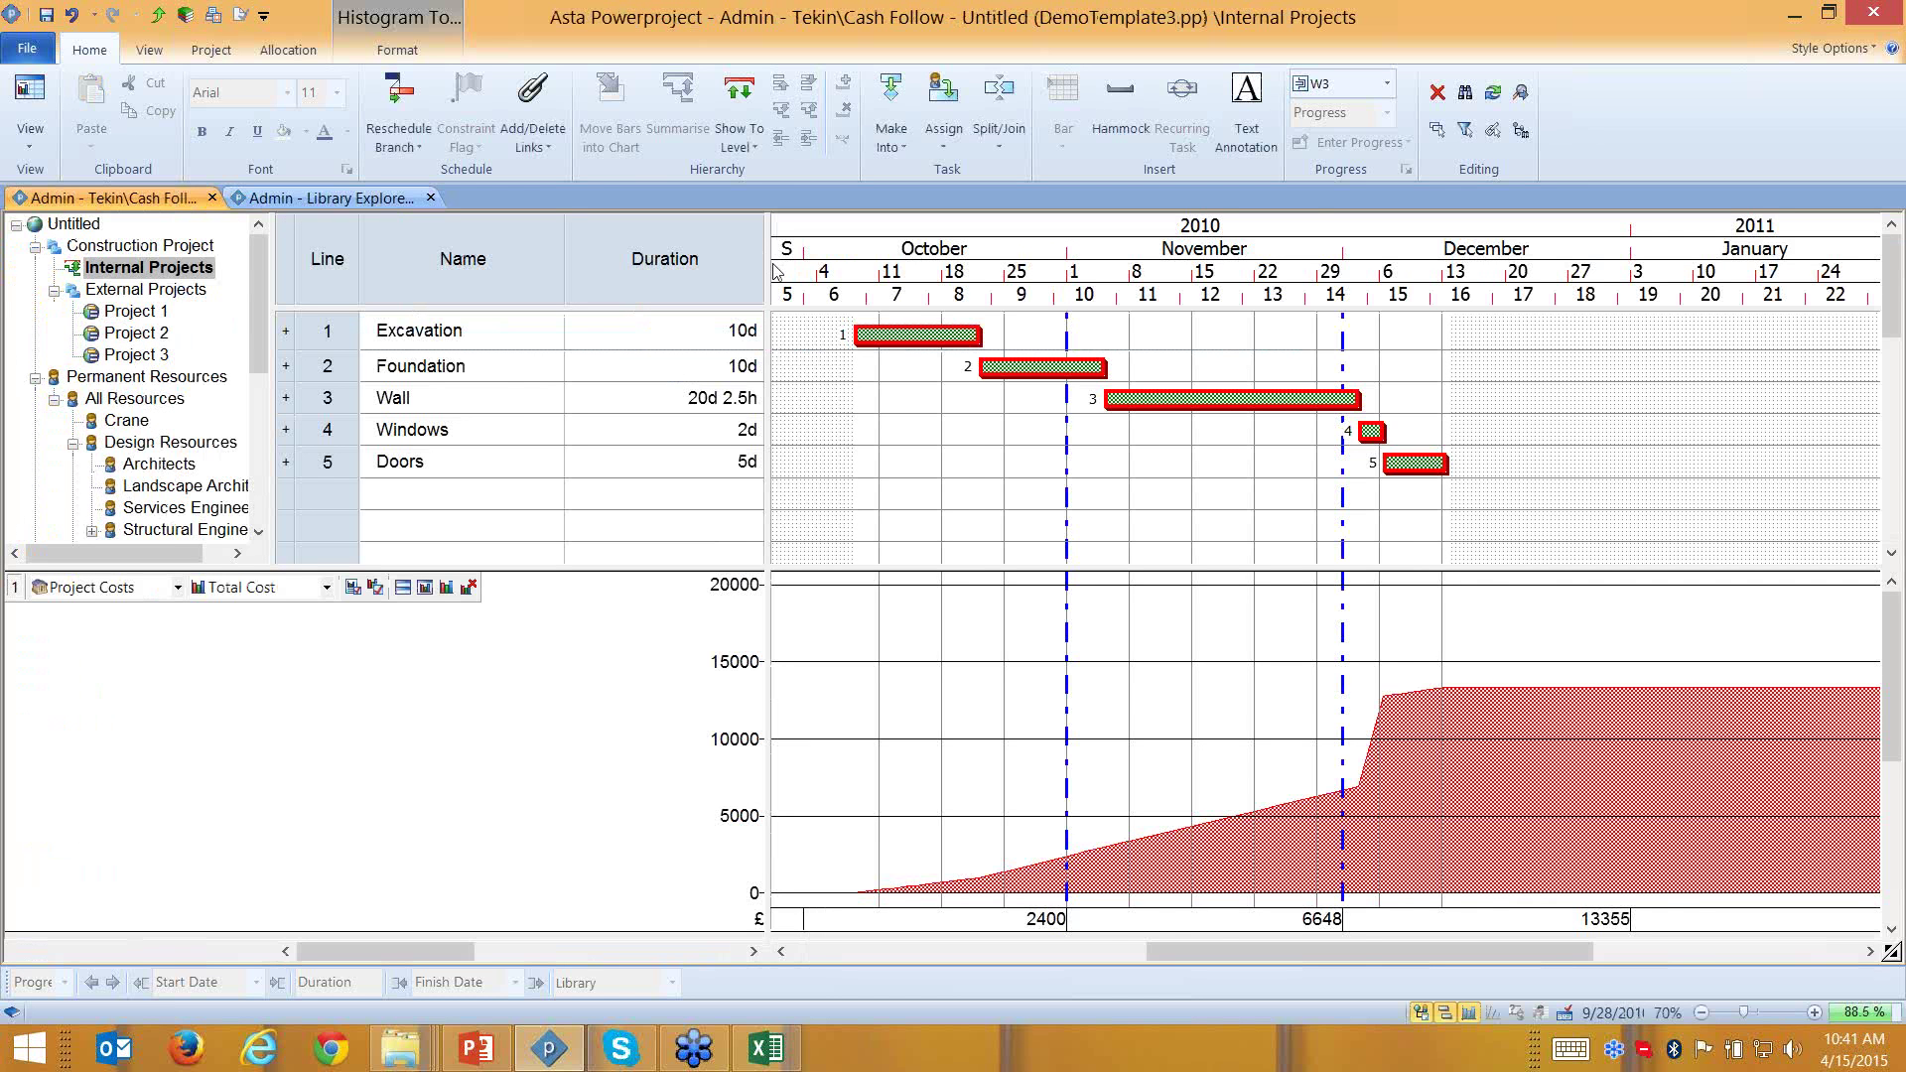
{"action": "left_click_drag", "start_coordinate": [876, 260], "coordinate": [1107, 263]}
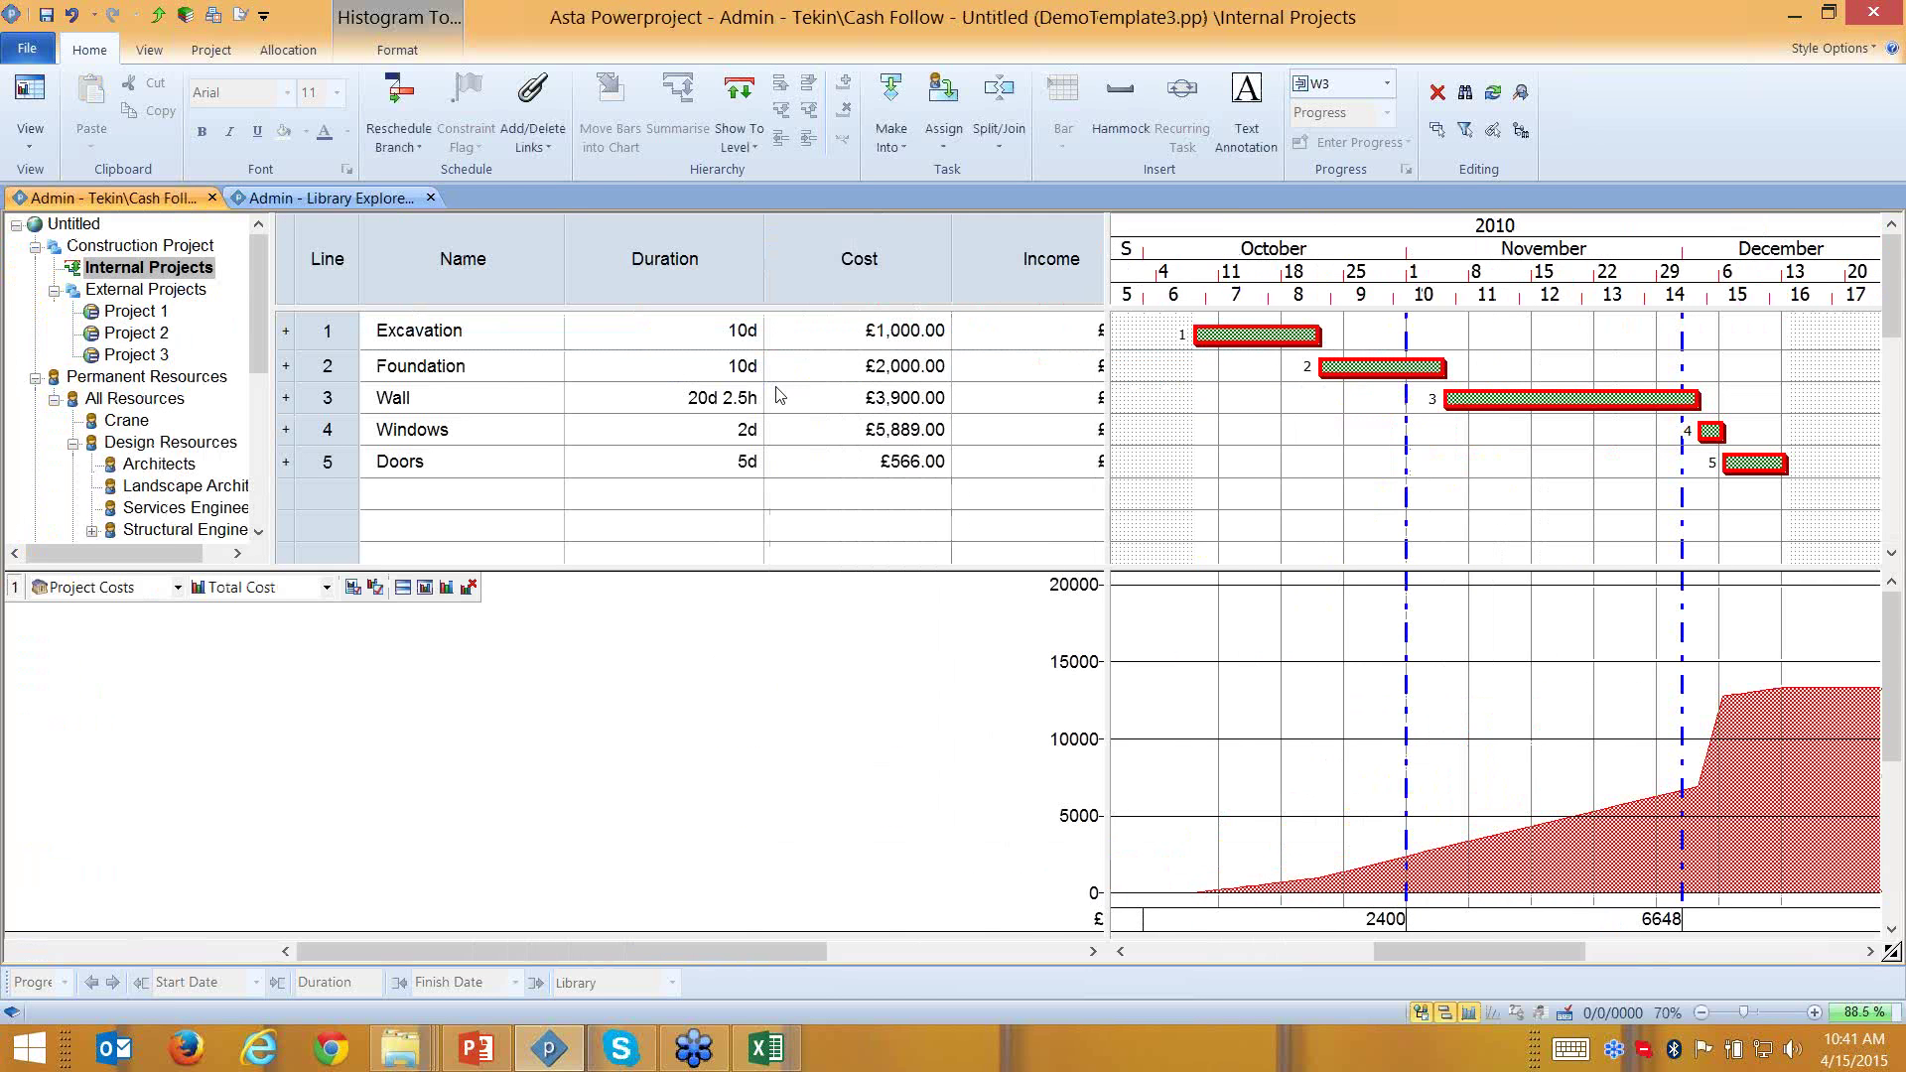
{"action": "left_click", "coordinate": [889, 266]}
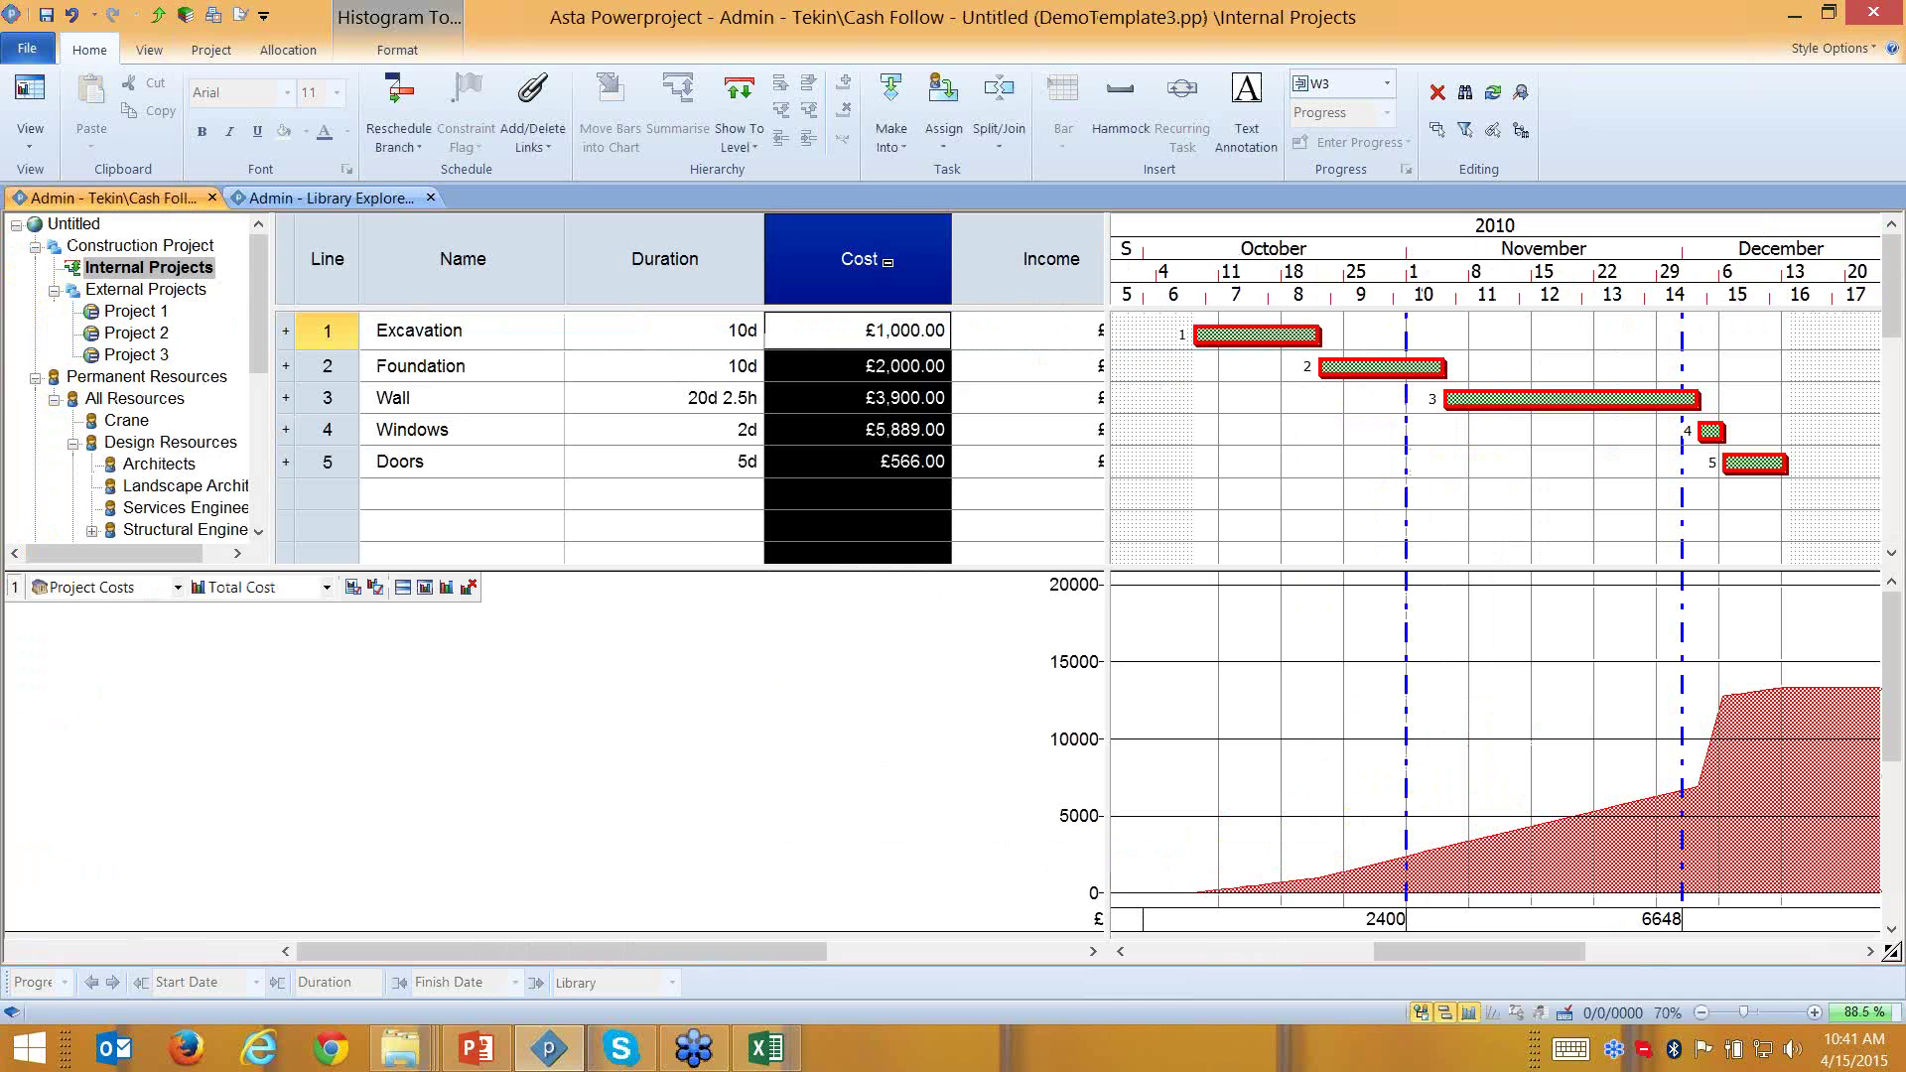
{"action": "right_click", "coordinate": [889, 265]}
{"action": "left_click", "coordinate": [980, 506]}
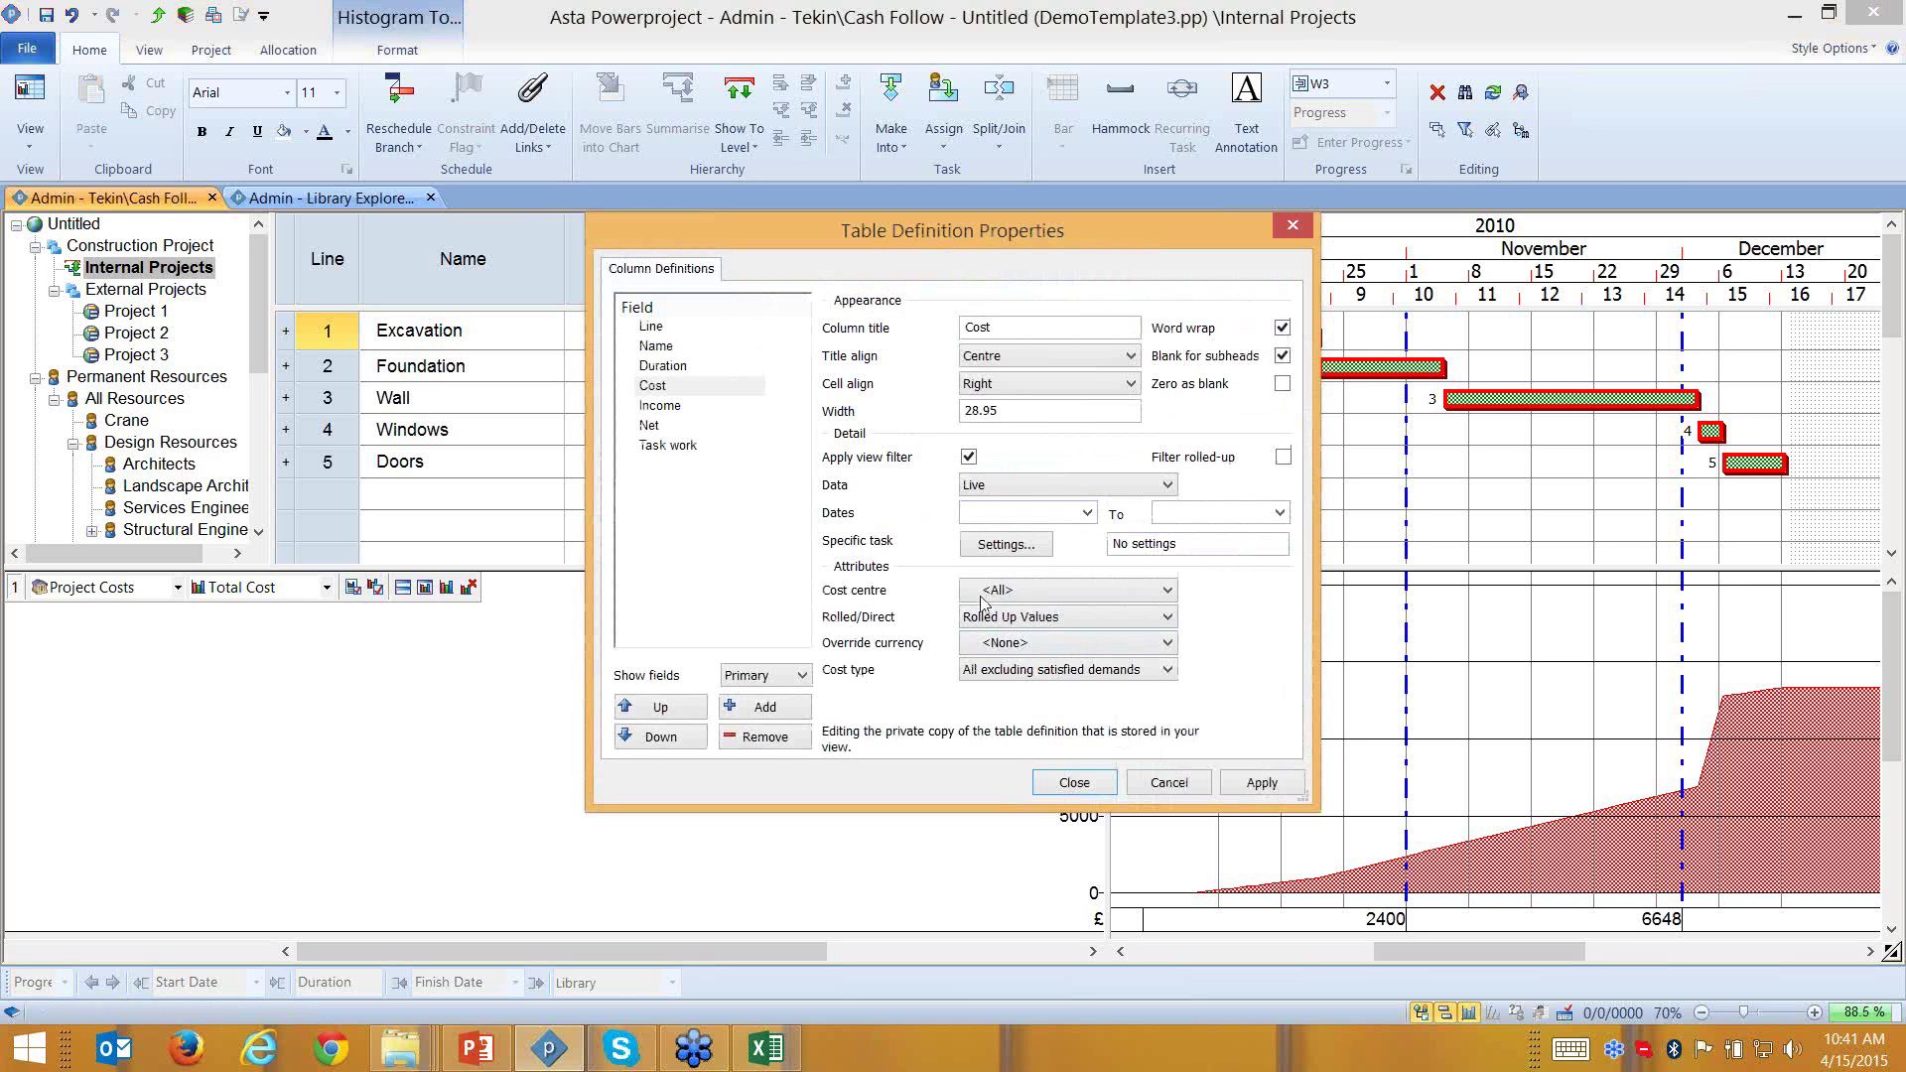
{"action": "left_click", "coordinate": [1294, 226]}
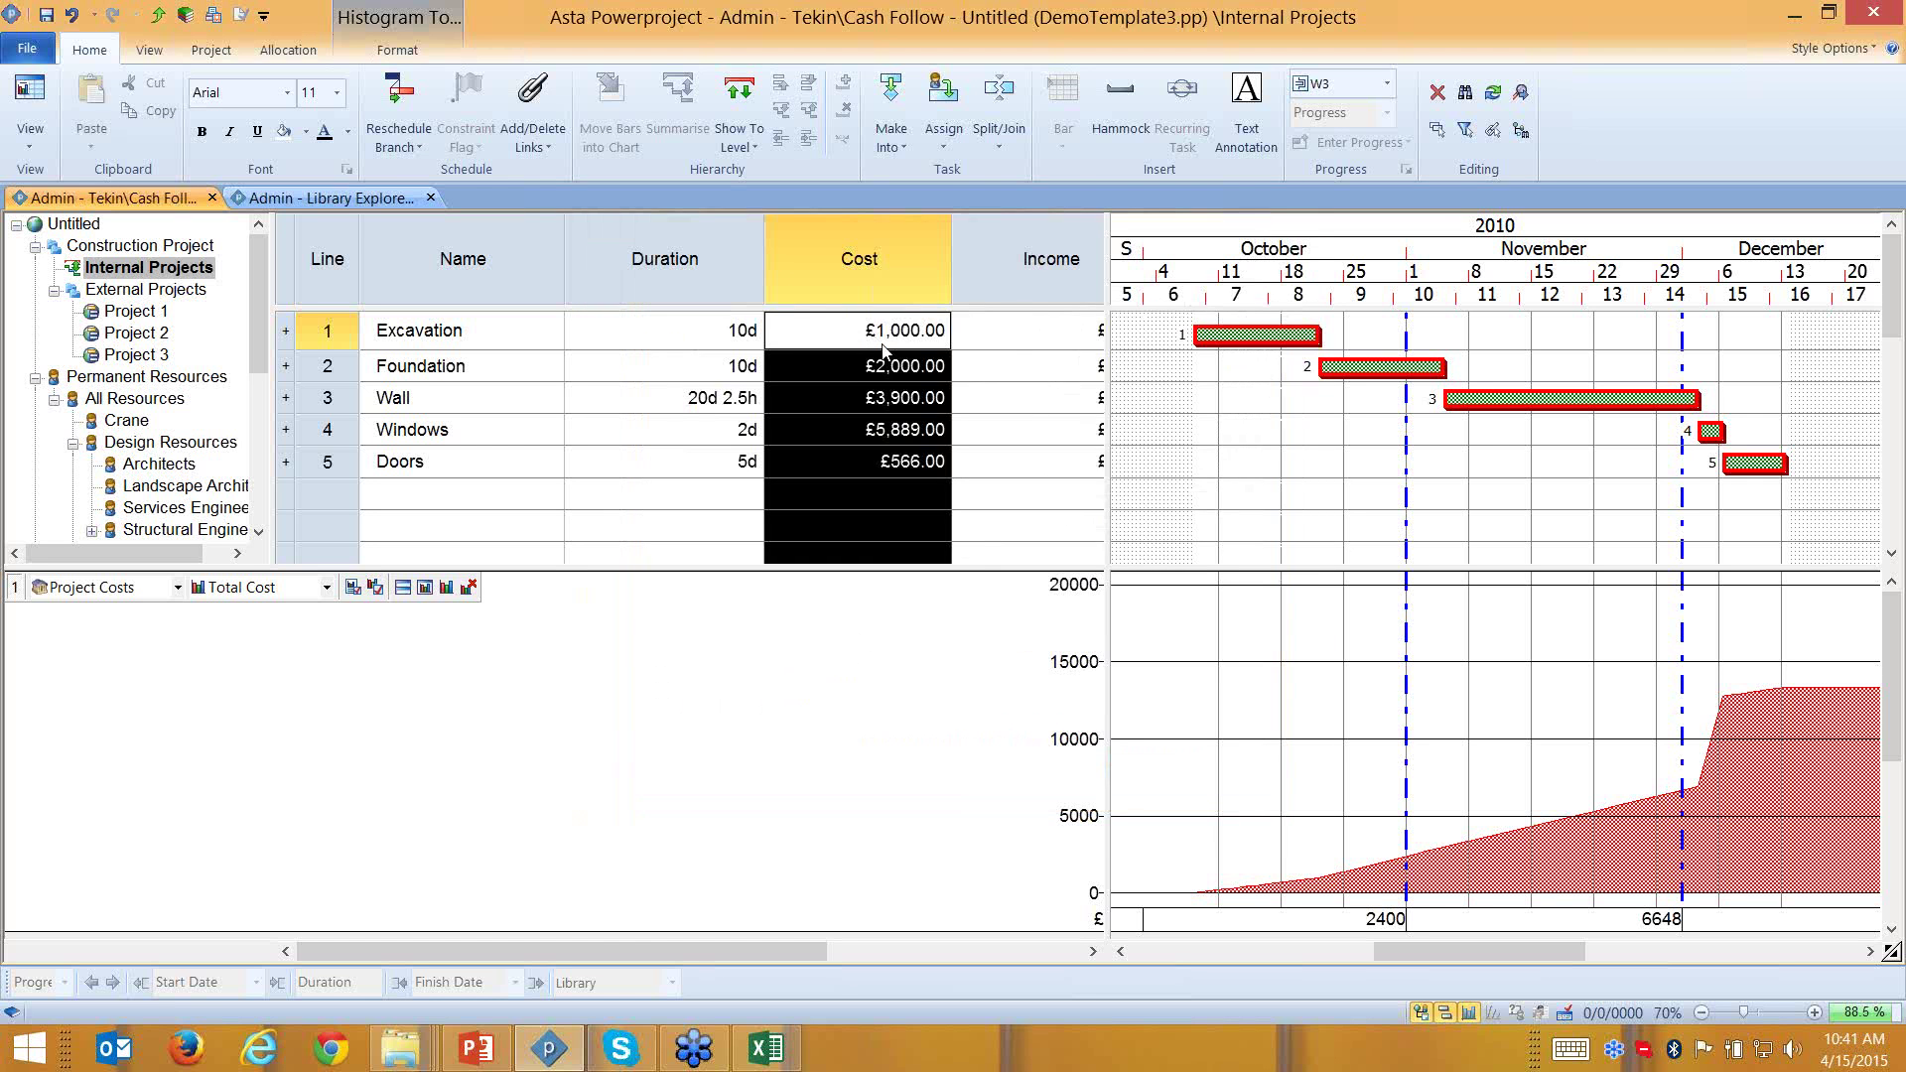
Format the Cost column cells as Currency with USD as the currency unit
{"action": "right_click", "coordinate": [883, 349]}
{"action": "left_click", "coordinate": [938, 644]}
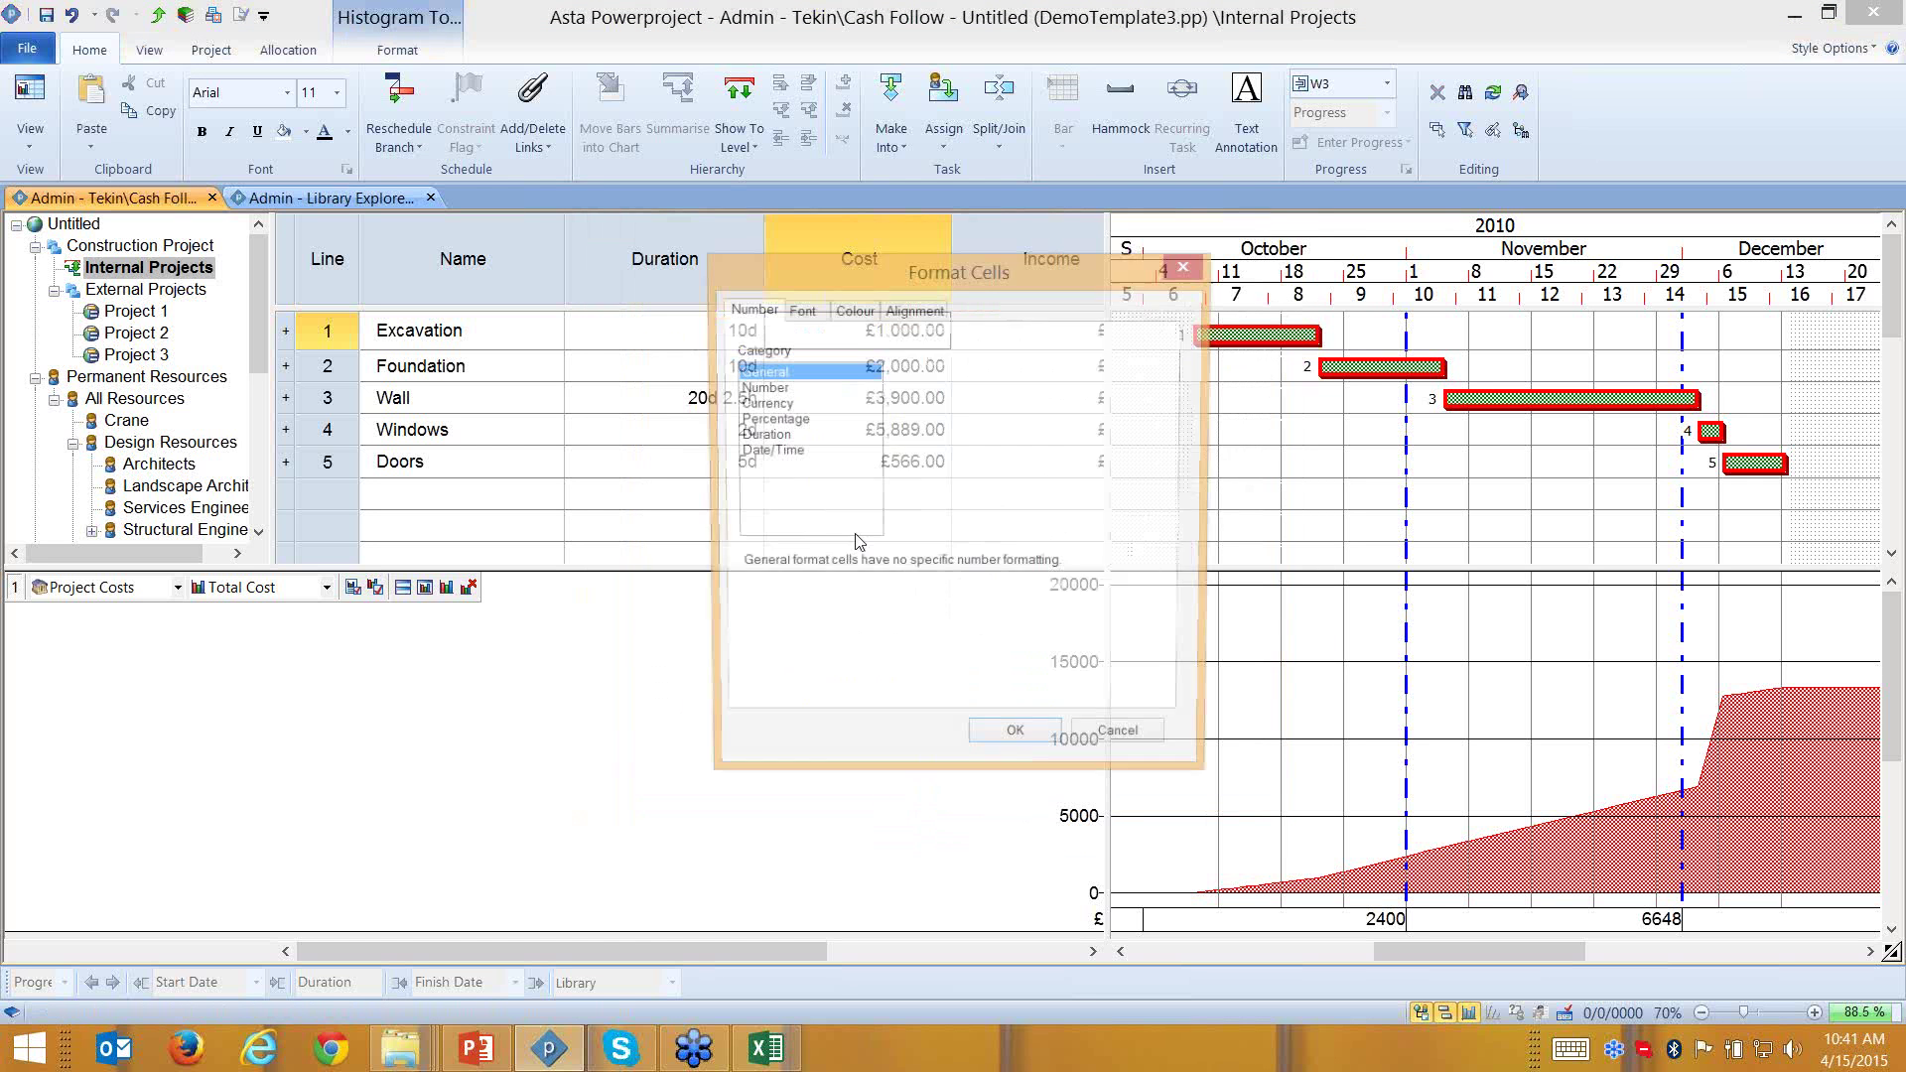
{"action": "left_click", "coordinate": [762, 387]}
{"action": "left_click", "coordinate": [784, 403]}
{"action": "left_click", "coordinate": [1020, 440]}
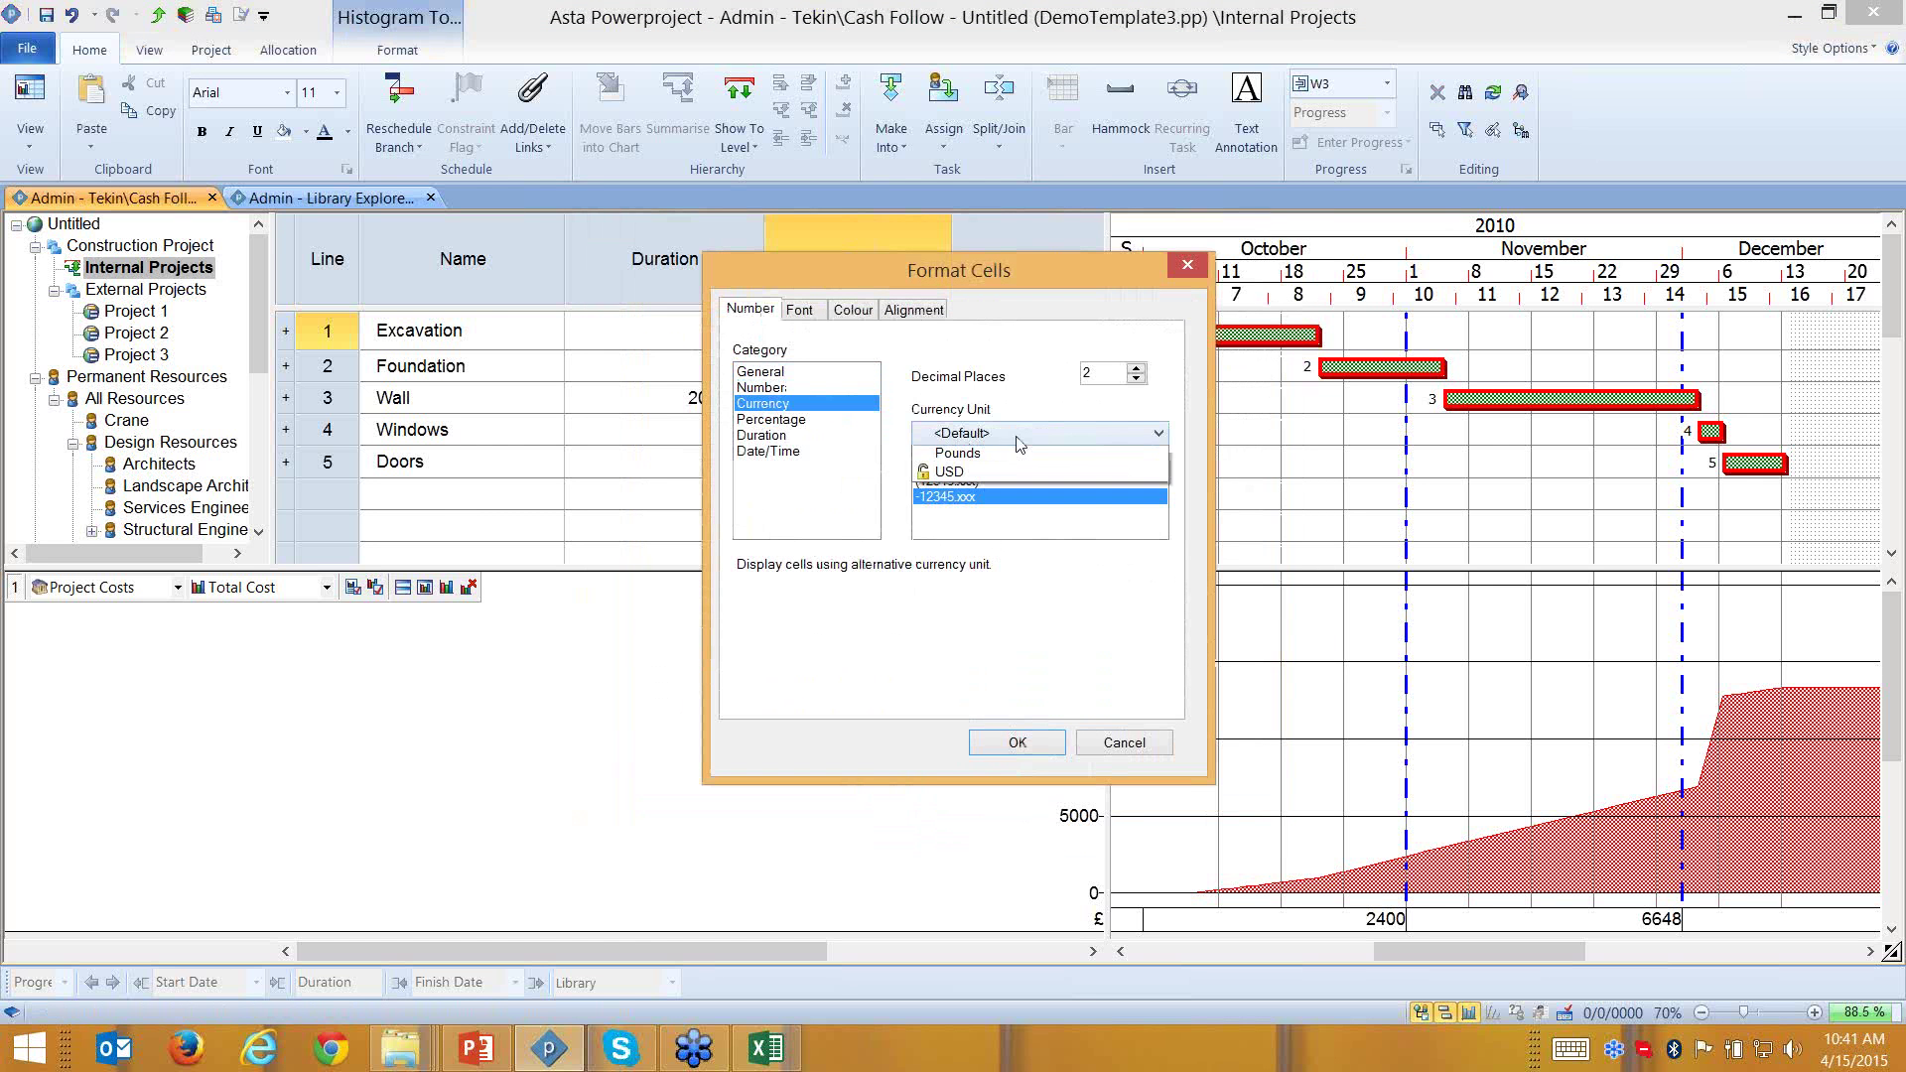
{"action": "left_click", "coordinate": [1020, 452]}
{"action": "left_click", "coordinate": [1012, 435]}
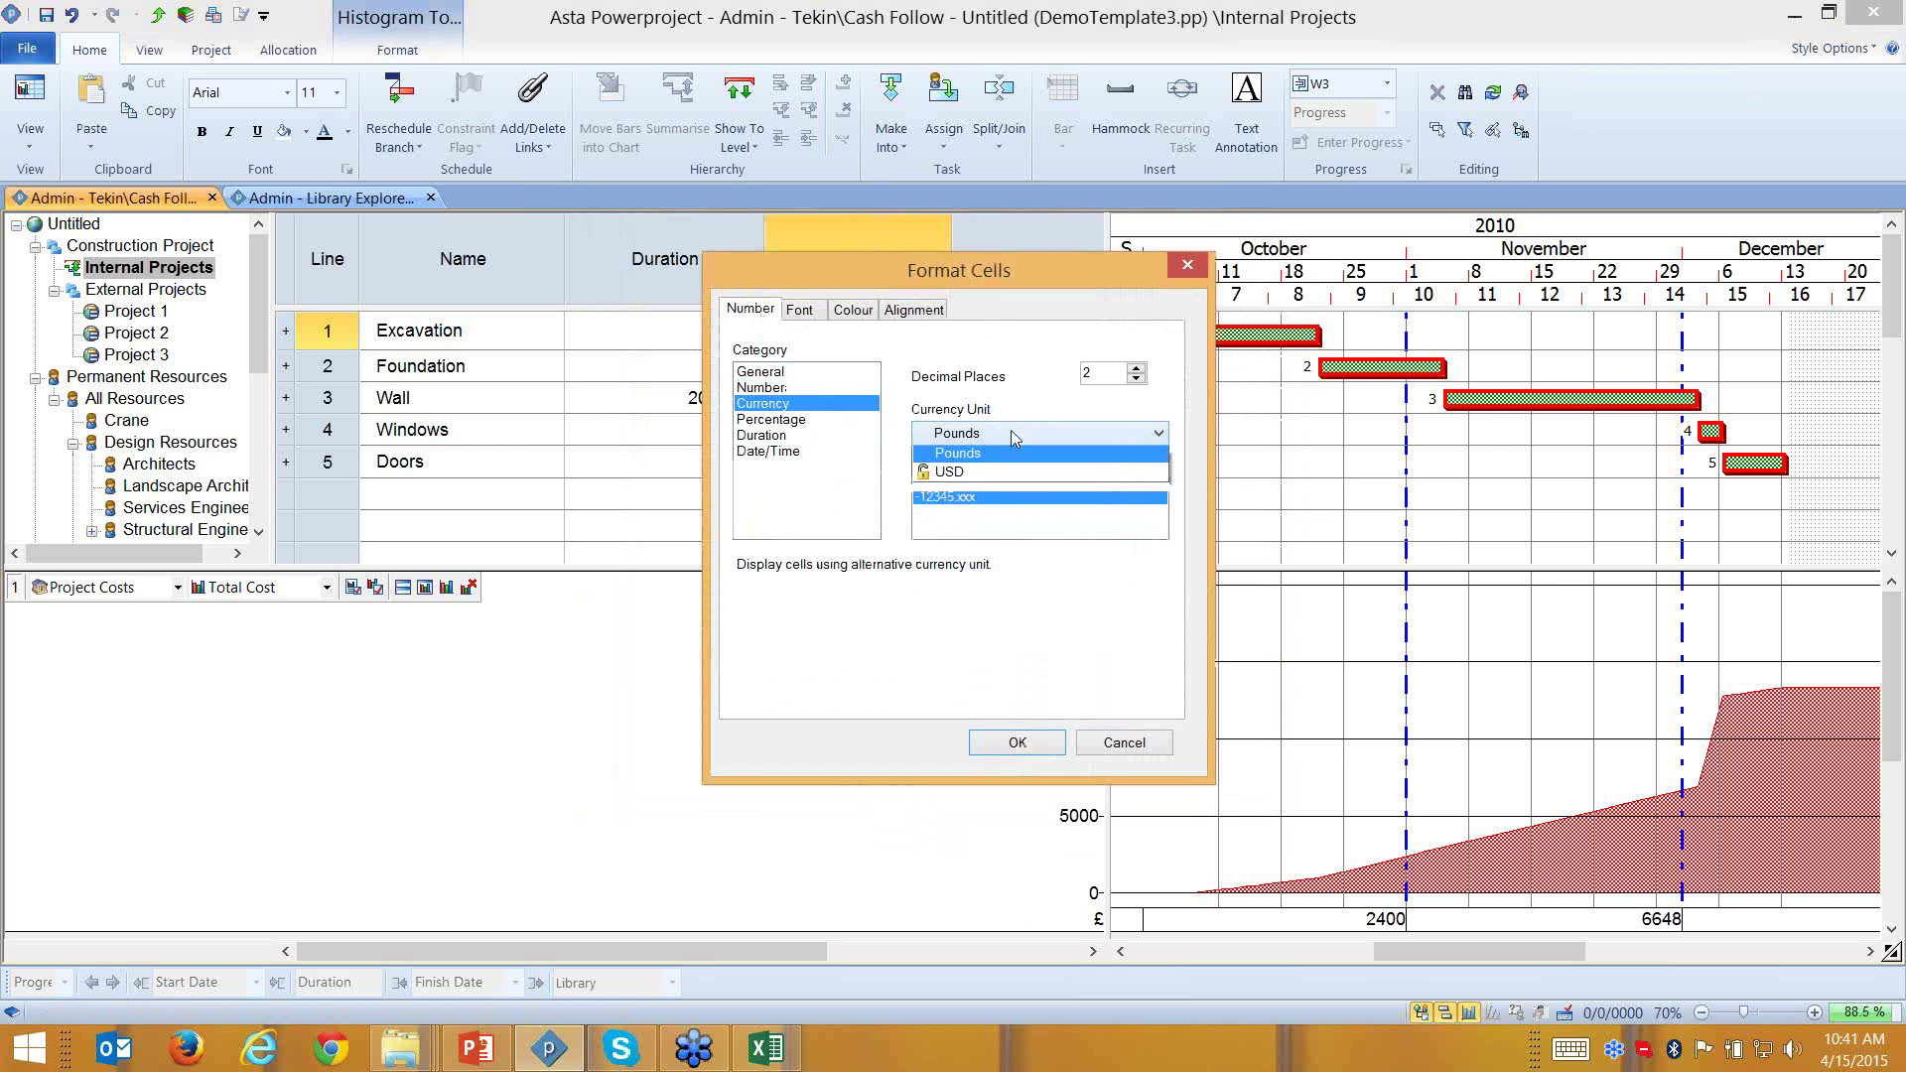
{"action": "left_click", "coordinate": [953, 513]}
{"action": "left_click_drag", "start_coordinate": [1011, 270], "coordinate": [1313, 208]}
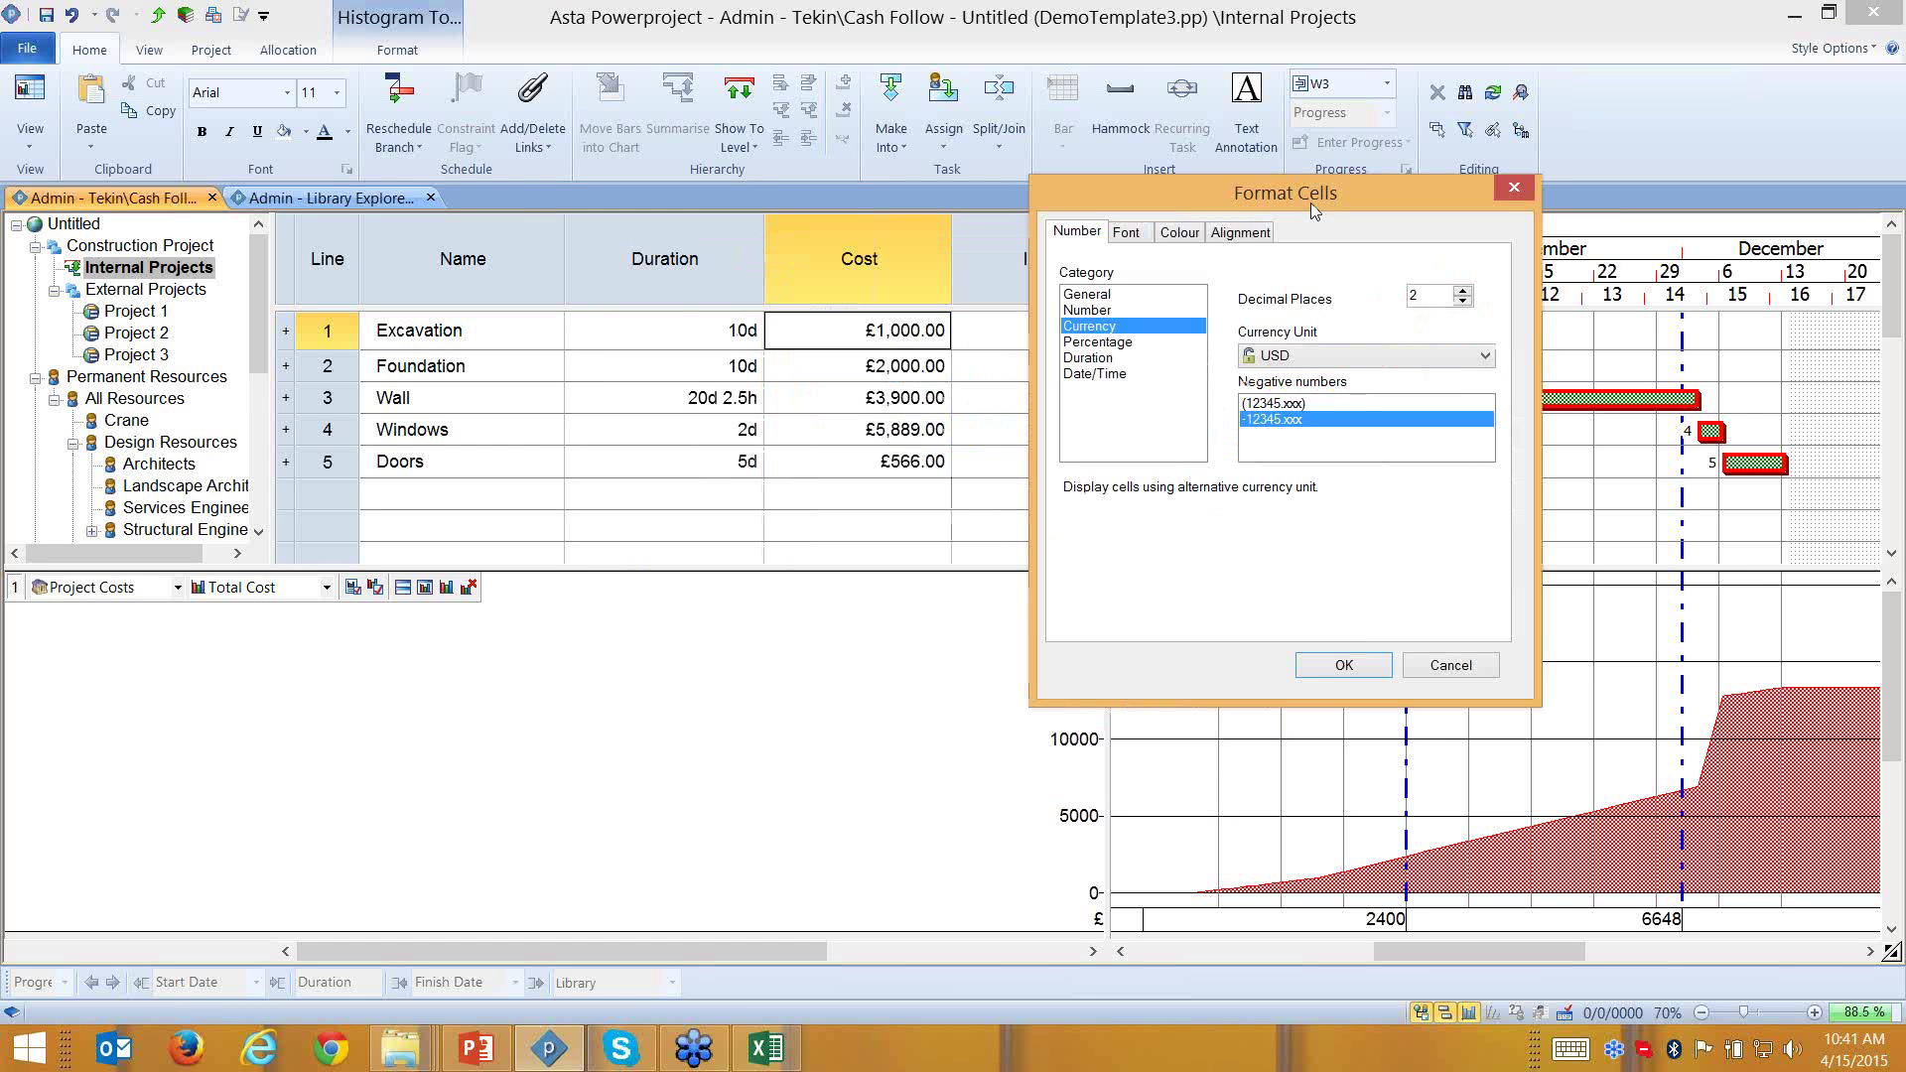
{"action": "left_click", "coordinate": [1343, 665]}
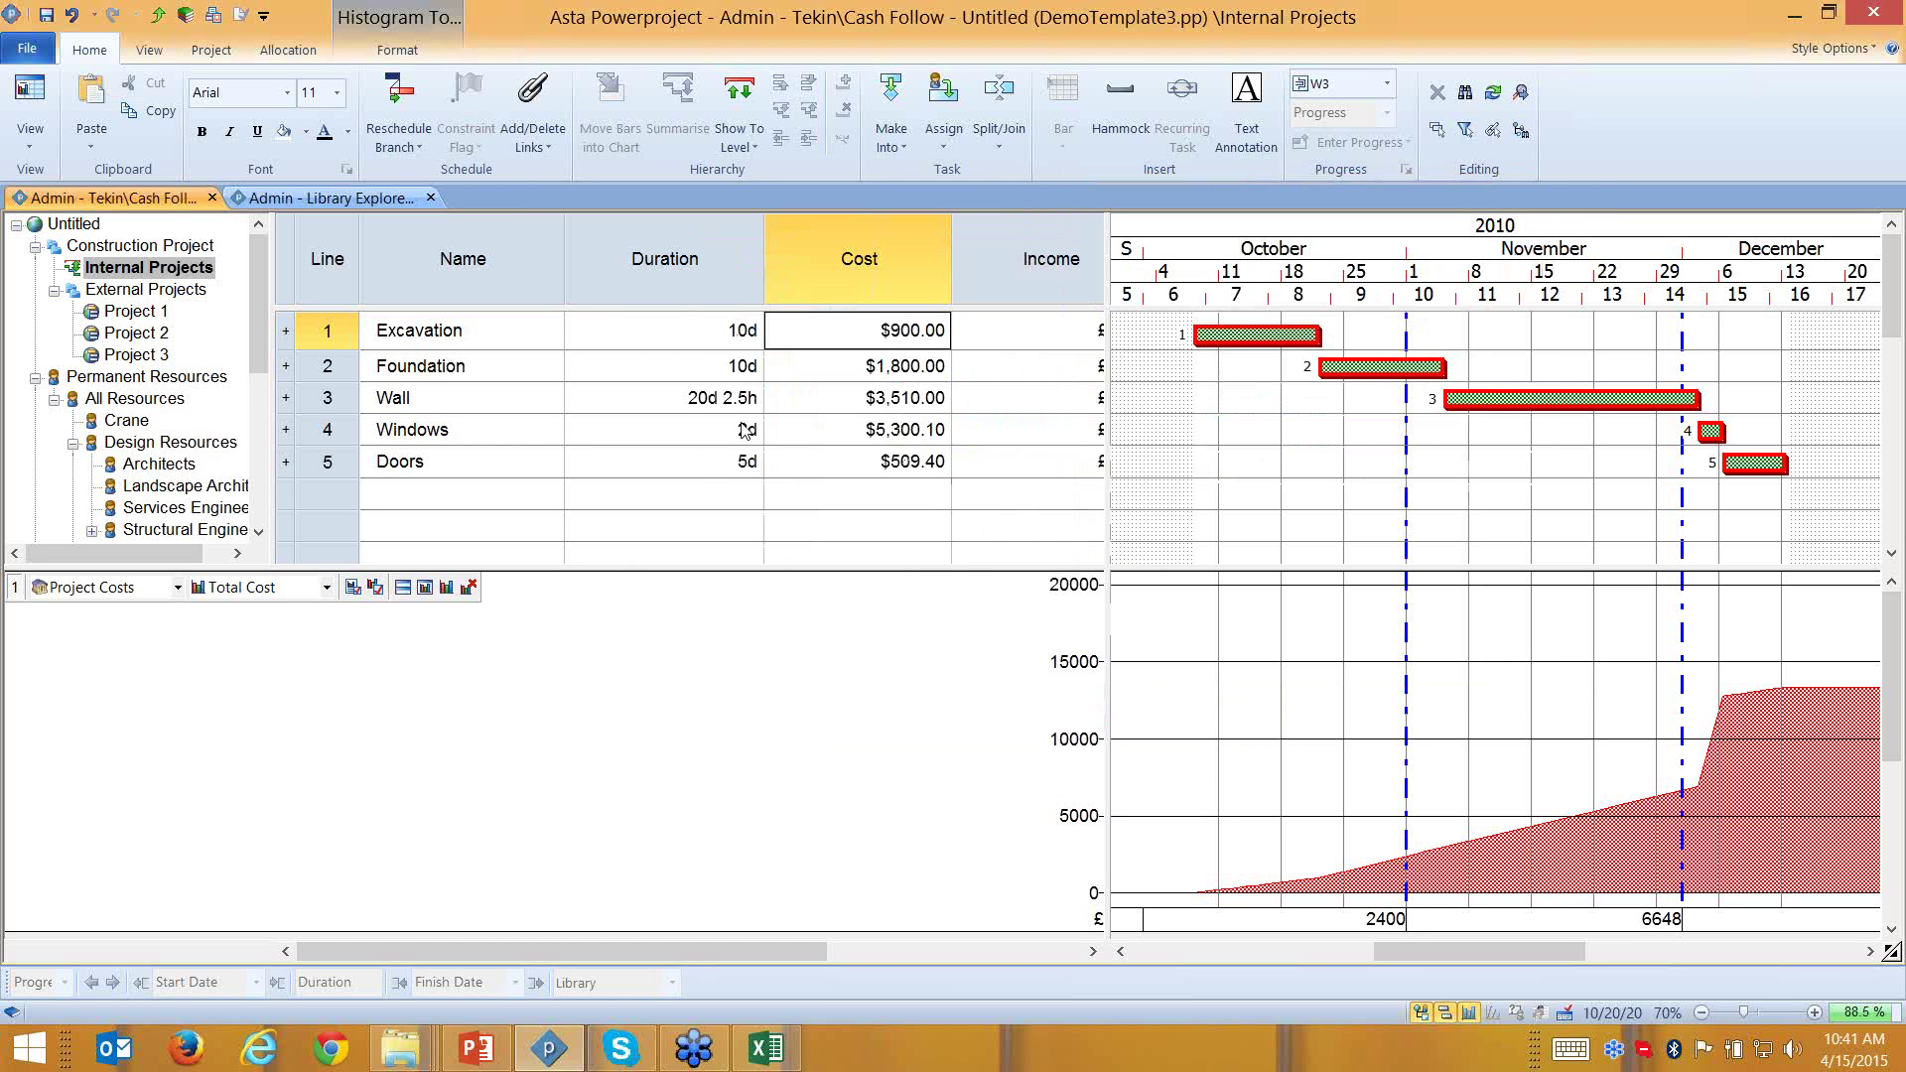
Examine the Cost column and its Excavation and Foundation cells without changing any values
{"action": "left_click", "coordinate": [872, 268]}
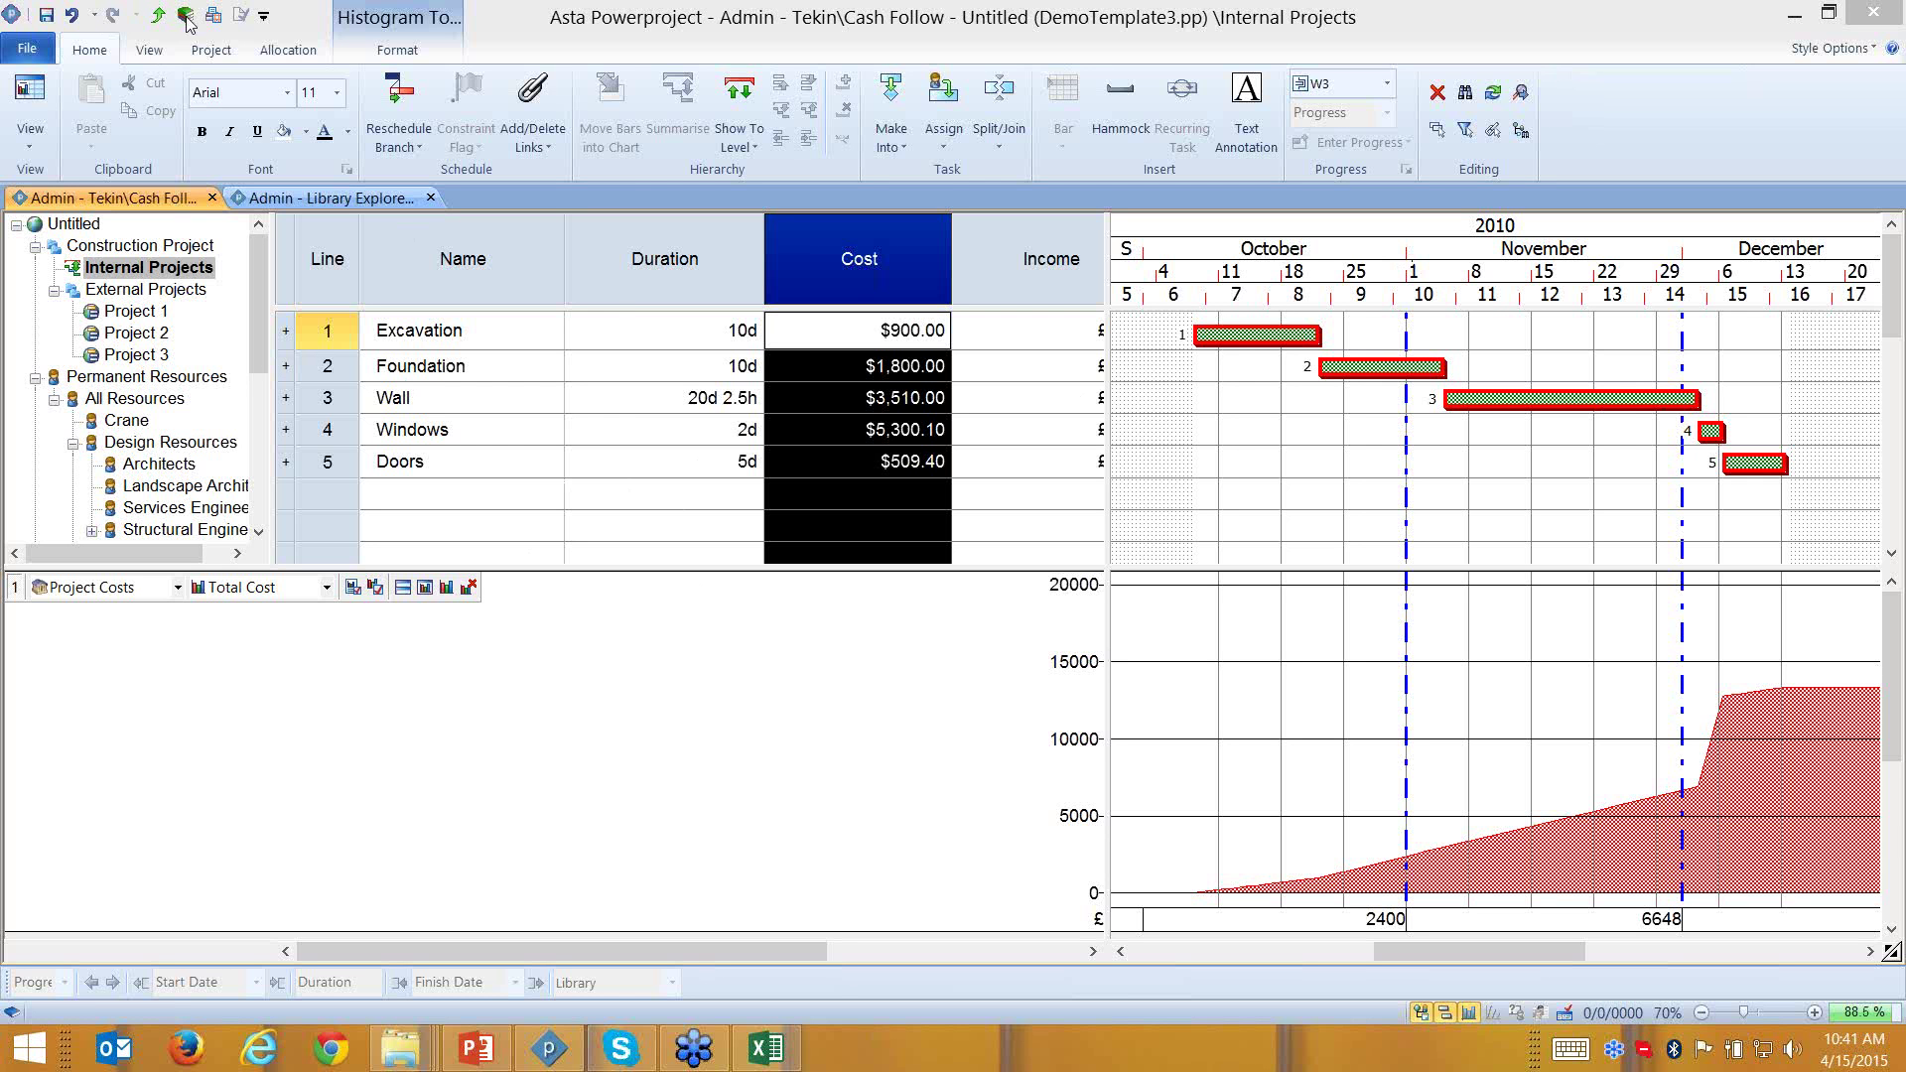
{"action": "left_click", "coordinate": [897, 327]}
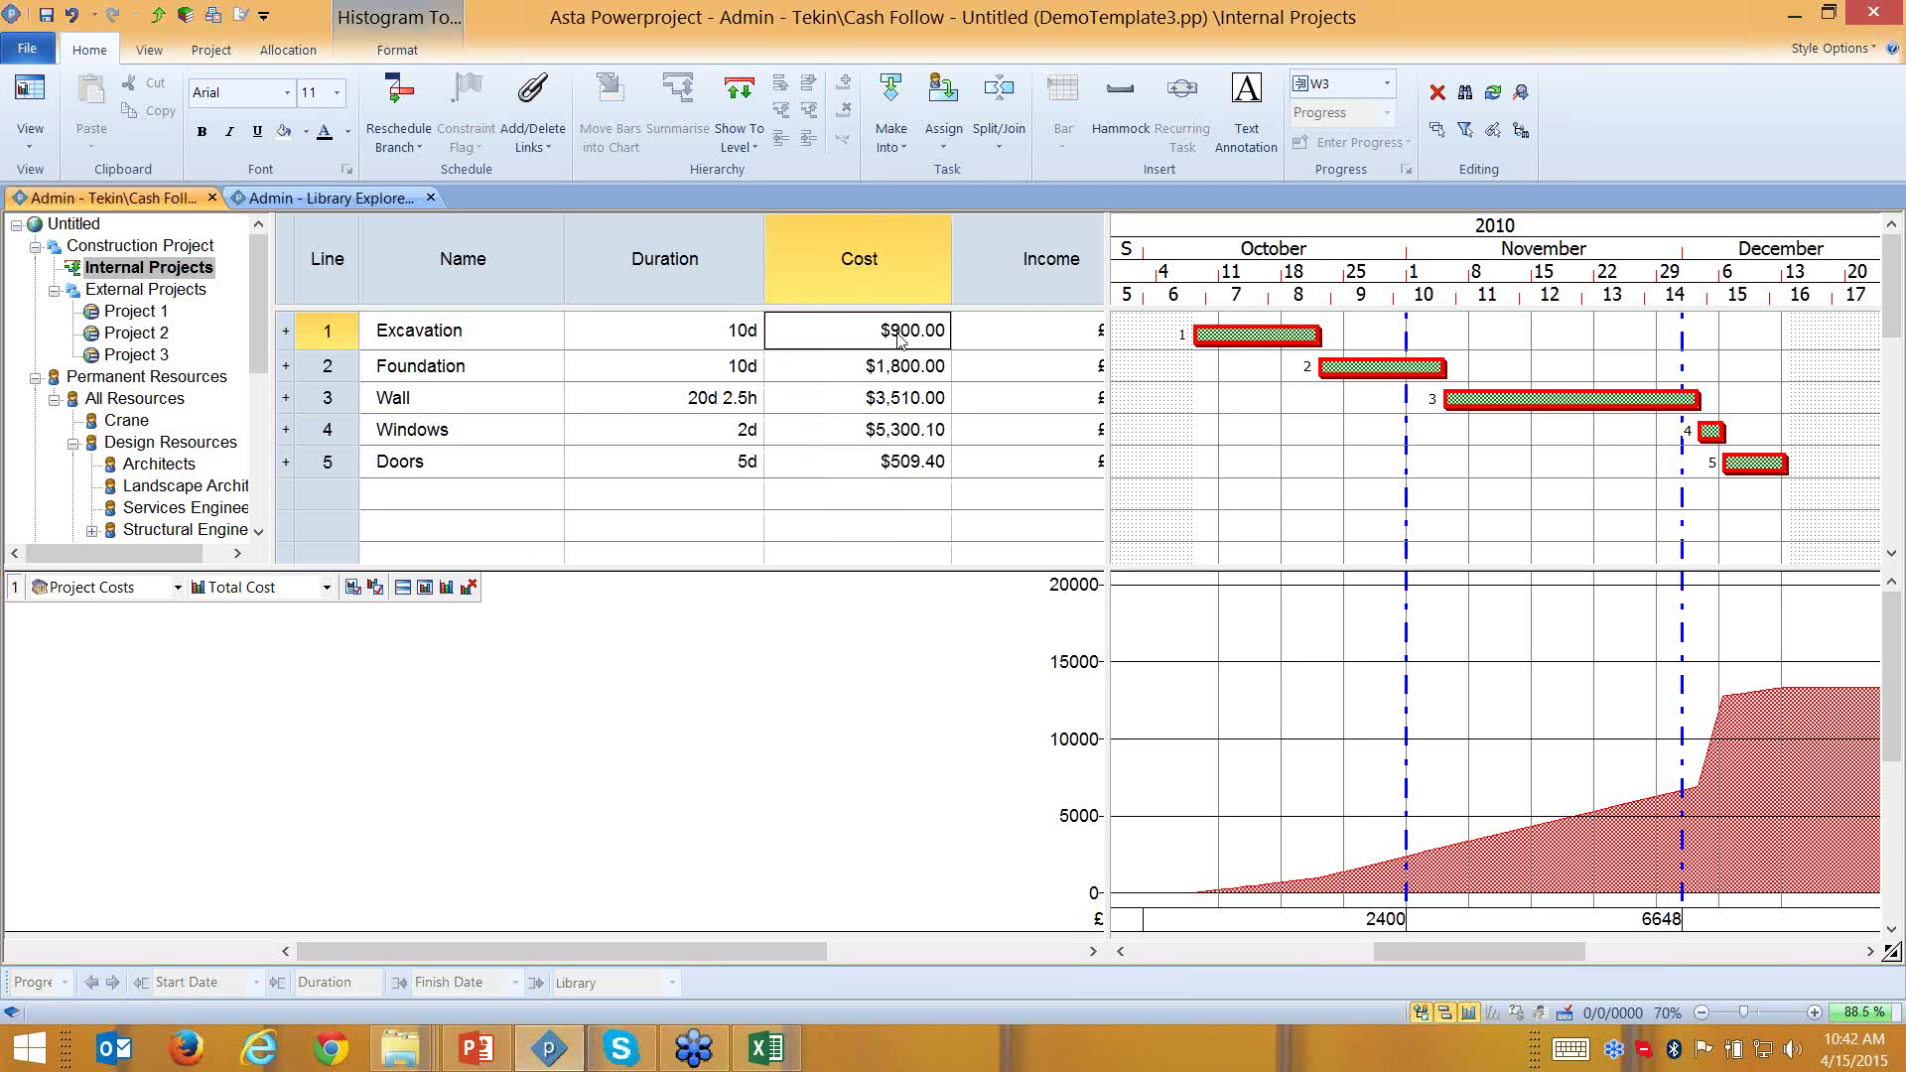
{"action": "left_click", "coordinate": [898, 327]}
{"action": "double_click", "coordinate": [890, 322]}
{"action": "left_click", "coordinate": [910, 372]}
{"action": "left_click", "coordinate": [911, 376]}
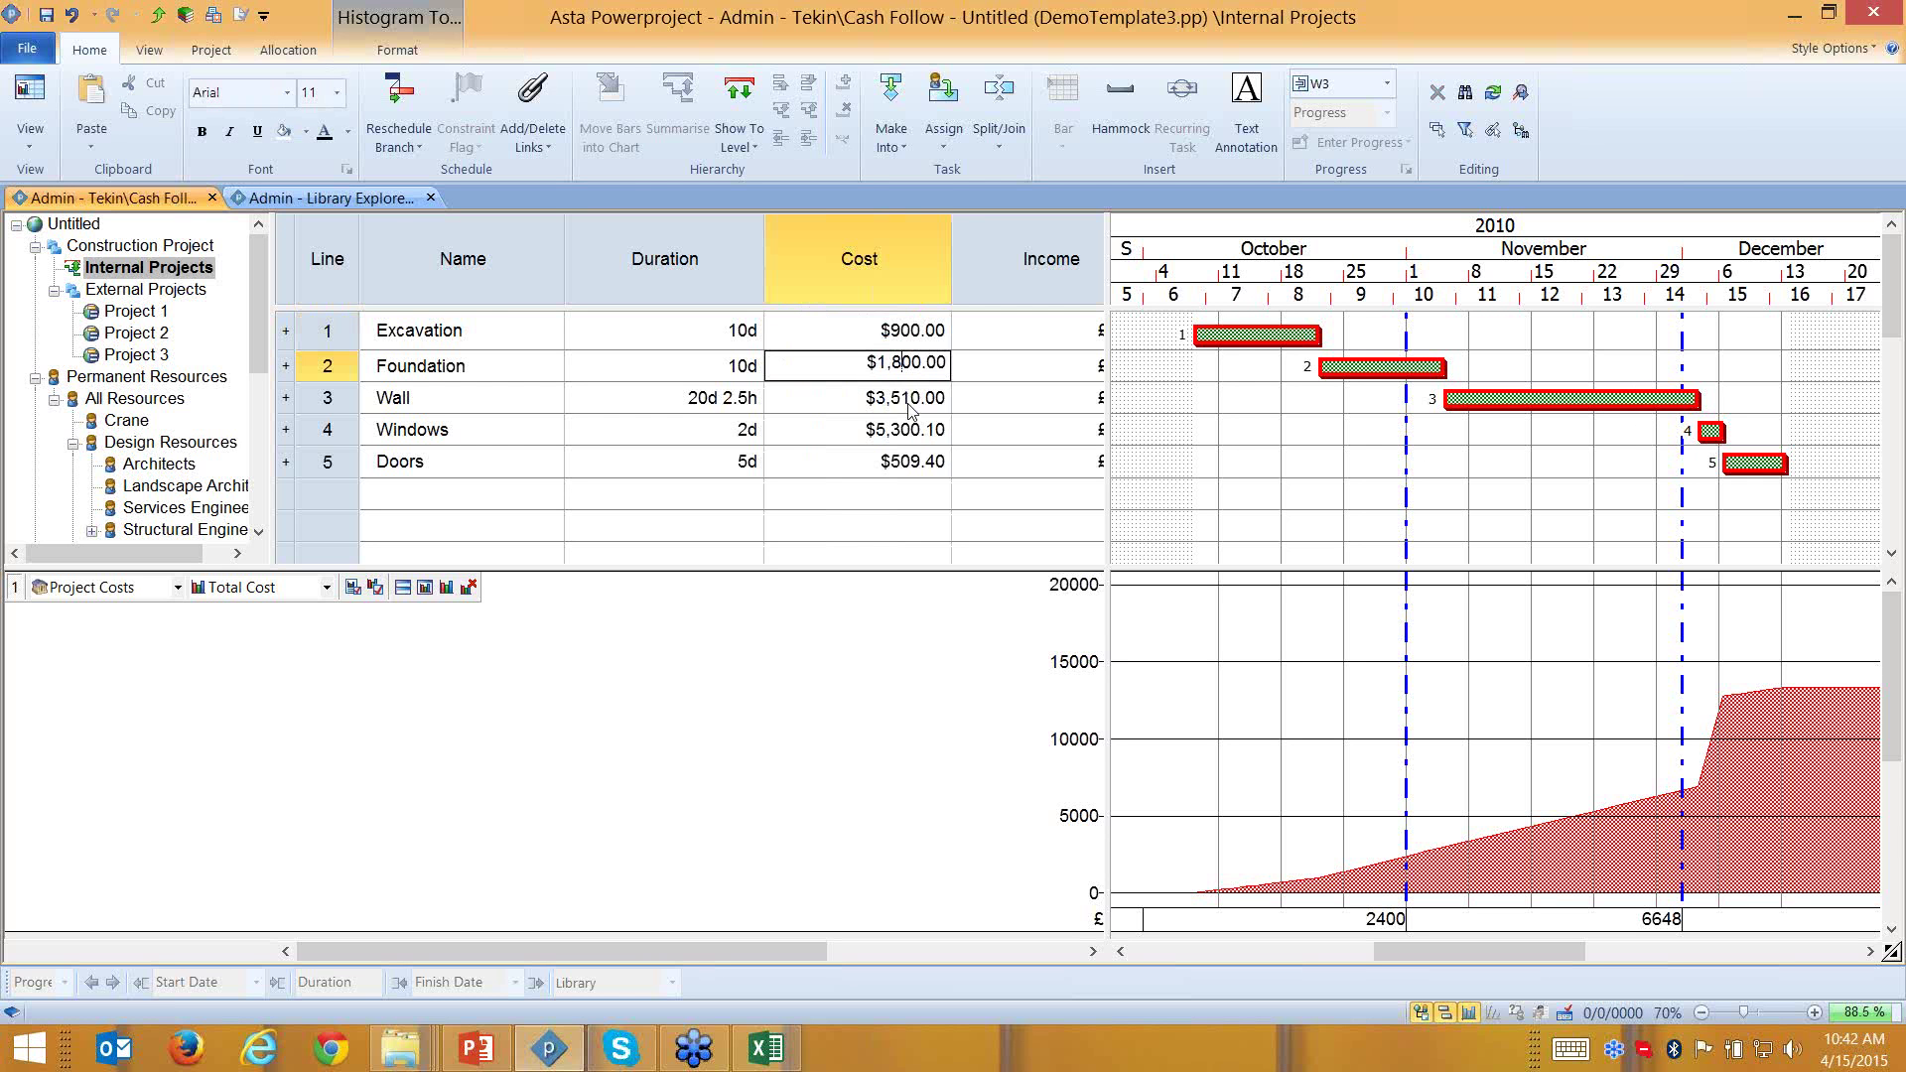
Reopen the project library and add a cost centre named ACME COST CENTER under Cost Centre
{"action": "left_click", "coordinate": [189, 24]}
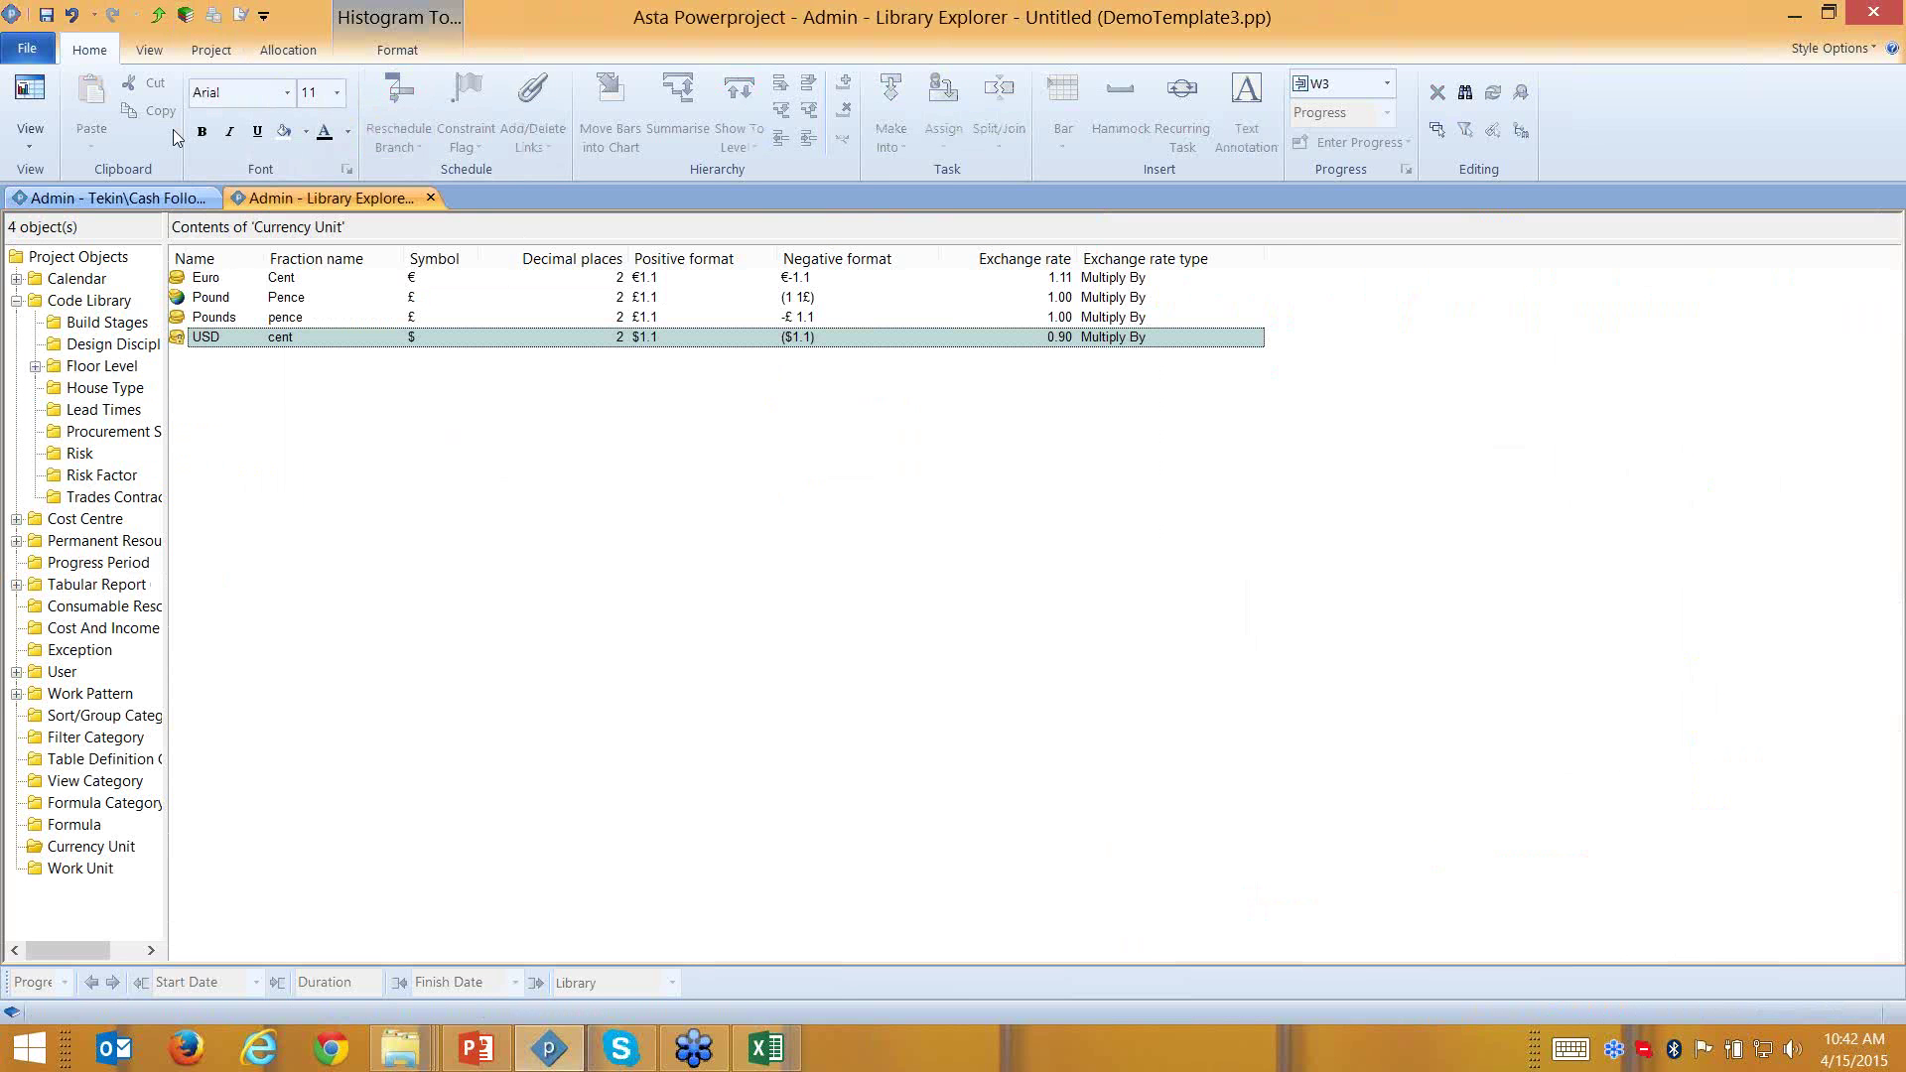
{"action": "left_click", "coordinate": [429, 197]}
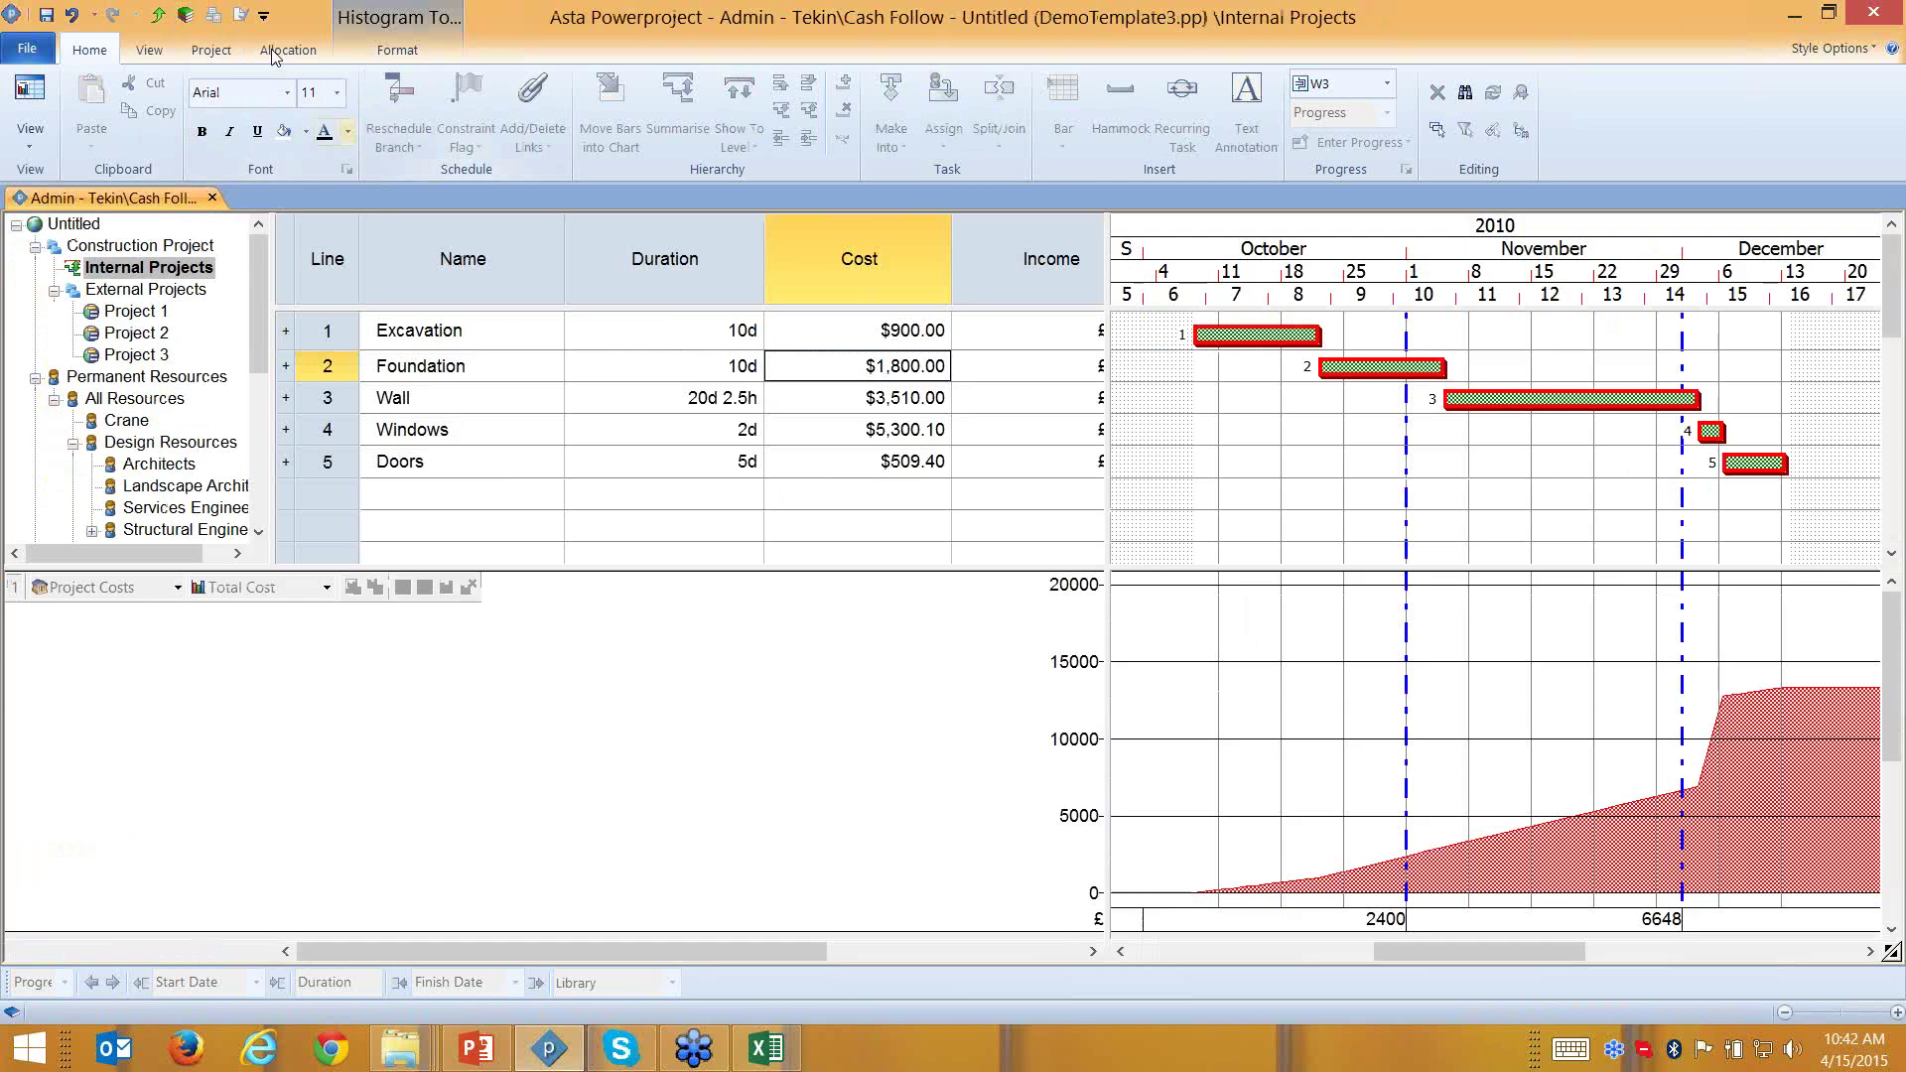
{"action": "left_click", "coordinate": [183, 20]}
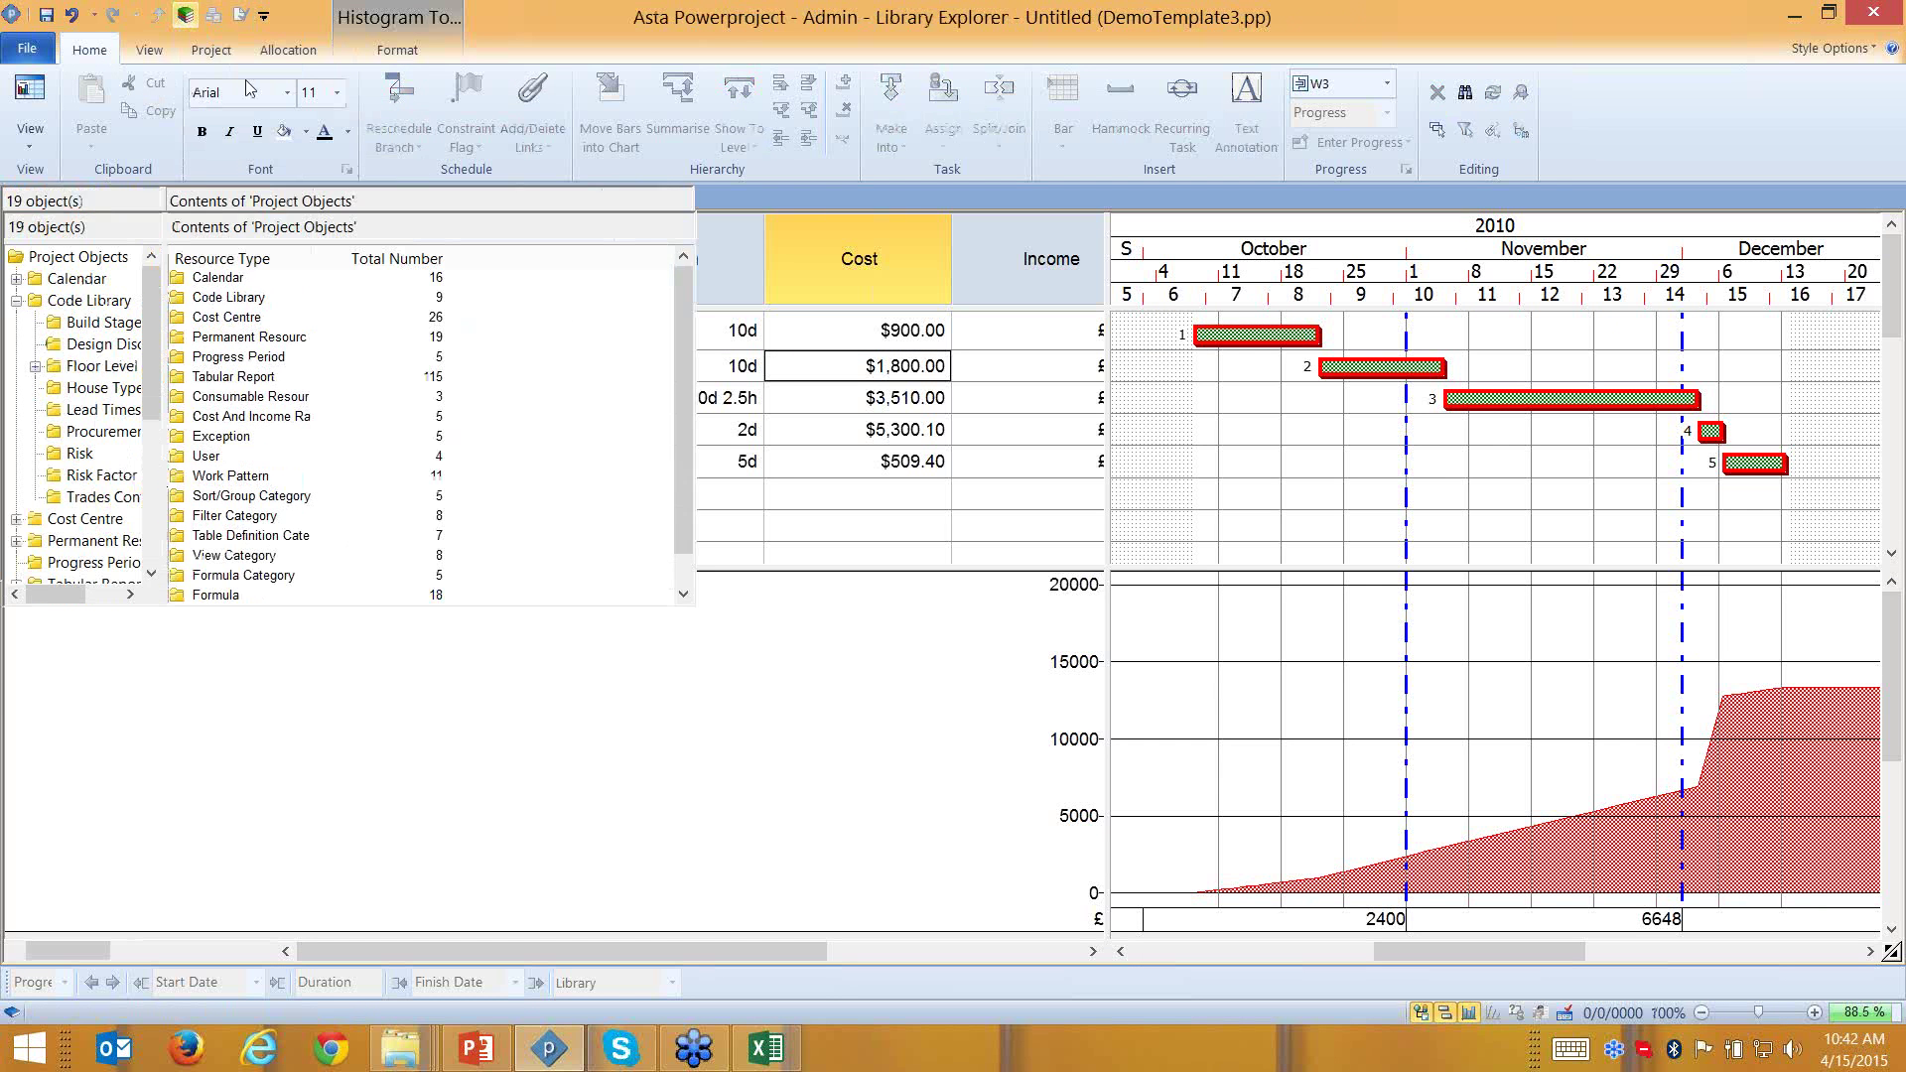
{"action": "double_click", "coordinate": [204, 319]}
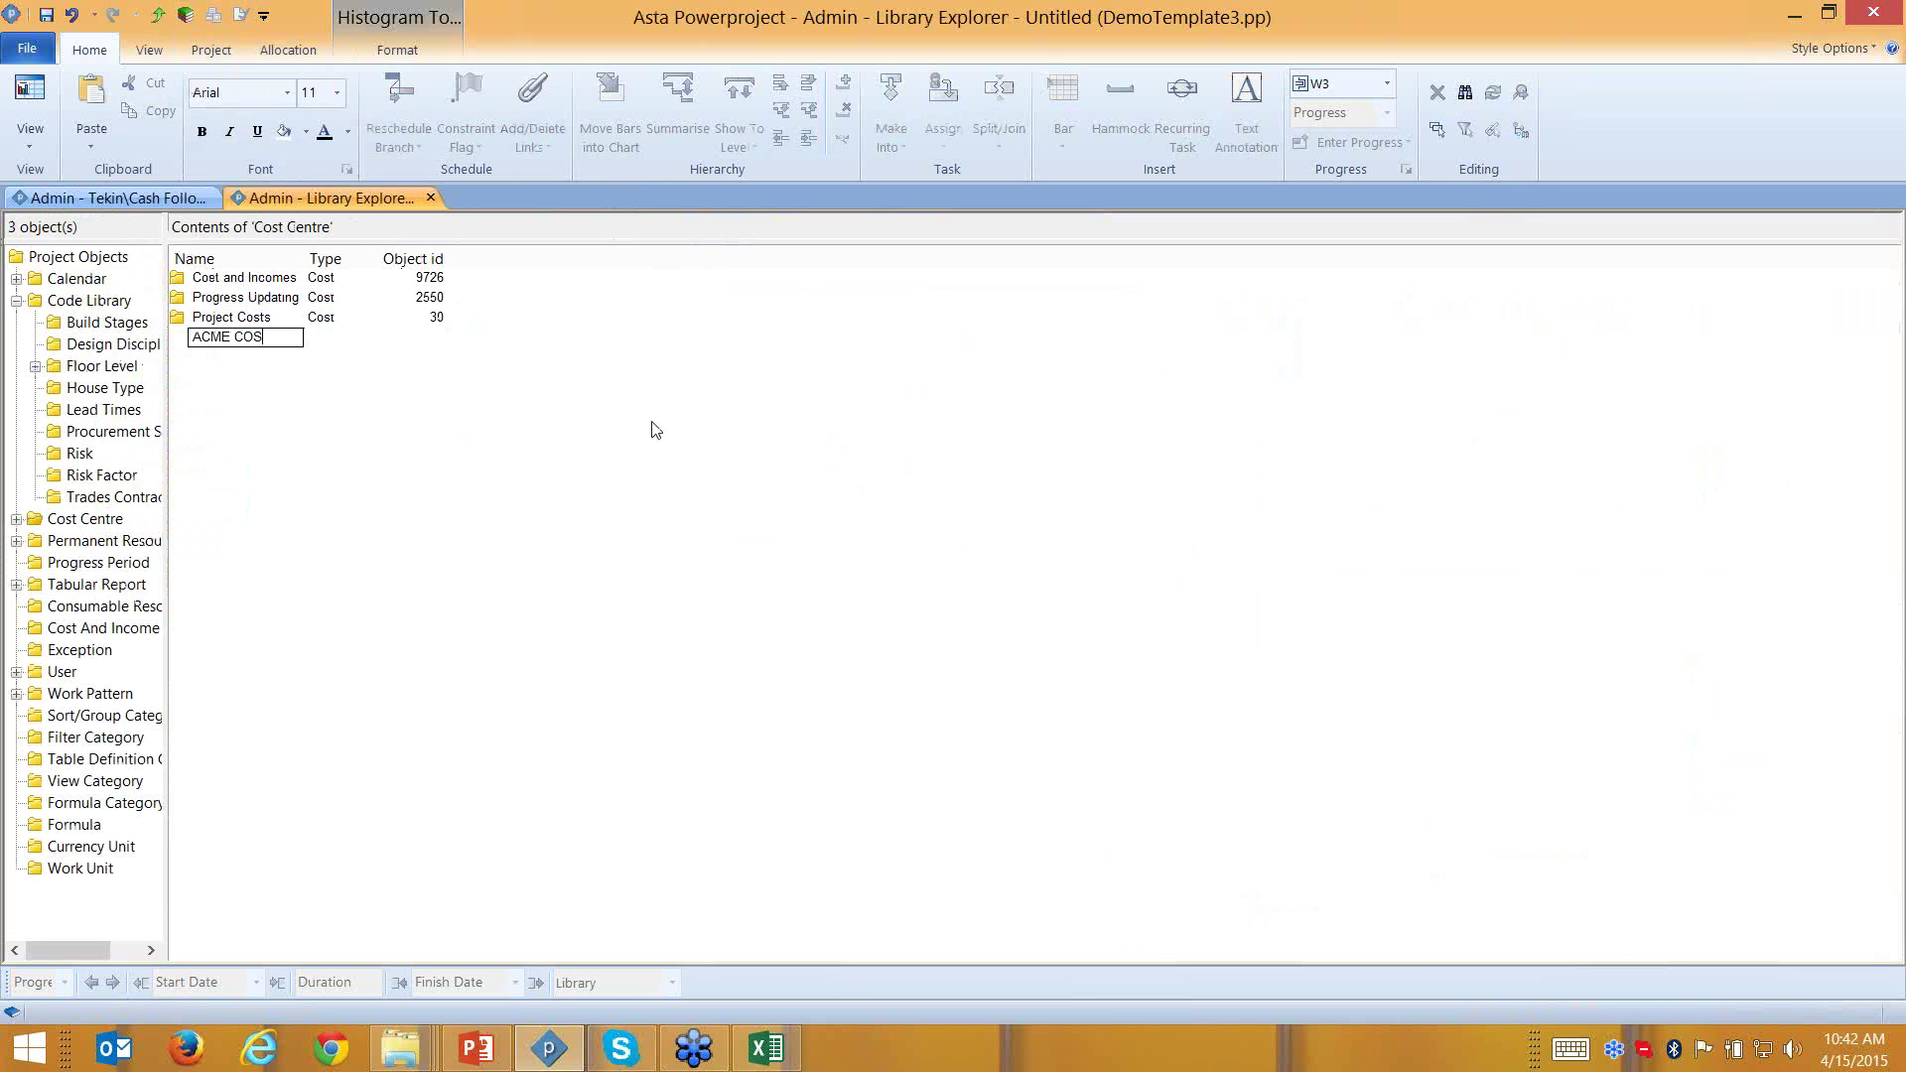
{"action": "type", "text": "ACME COST CENTER"}
{"action": "key", "text": "Return"}
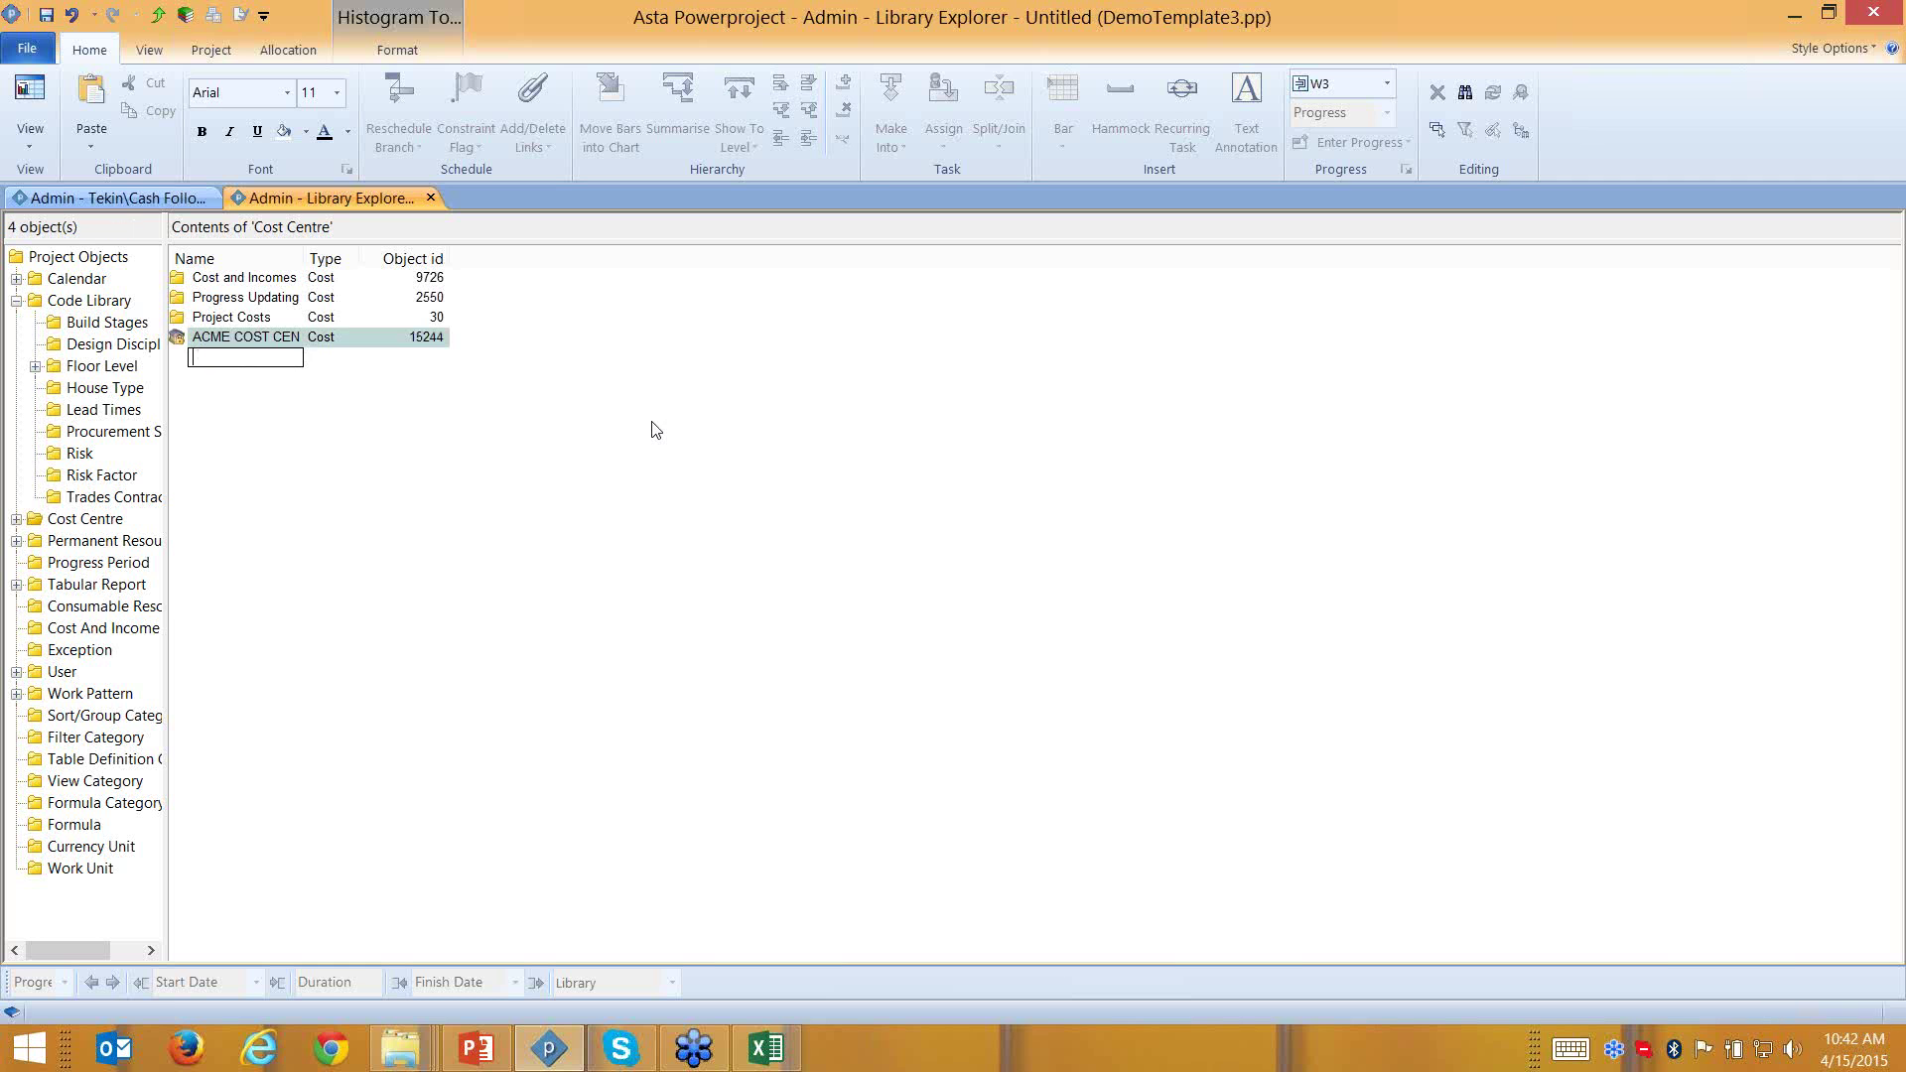
Make ACME COST CENTER into a folder and add two cost centres inside it named Cost and Income
{"action": "right_click", "coordinate": [181, 341]}
{"action": "left_click", "coordinate": [266, 502]}
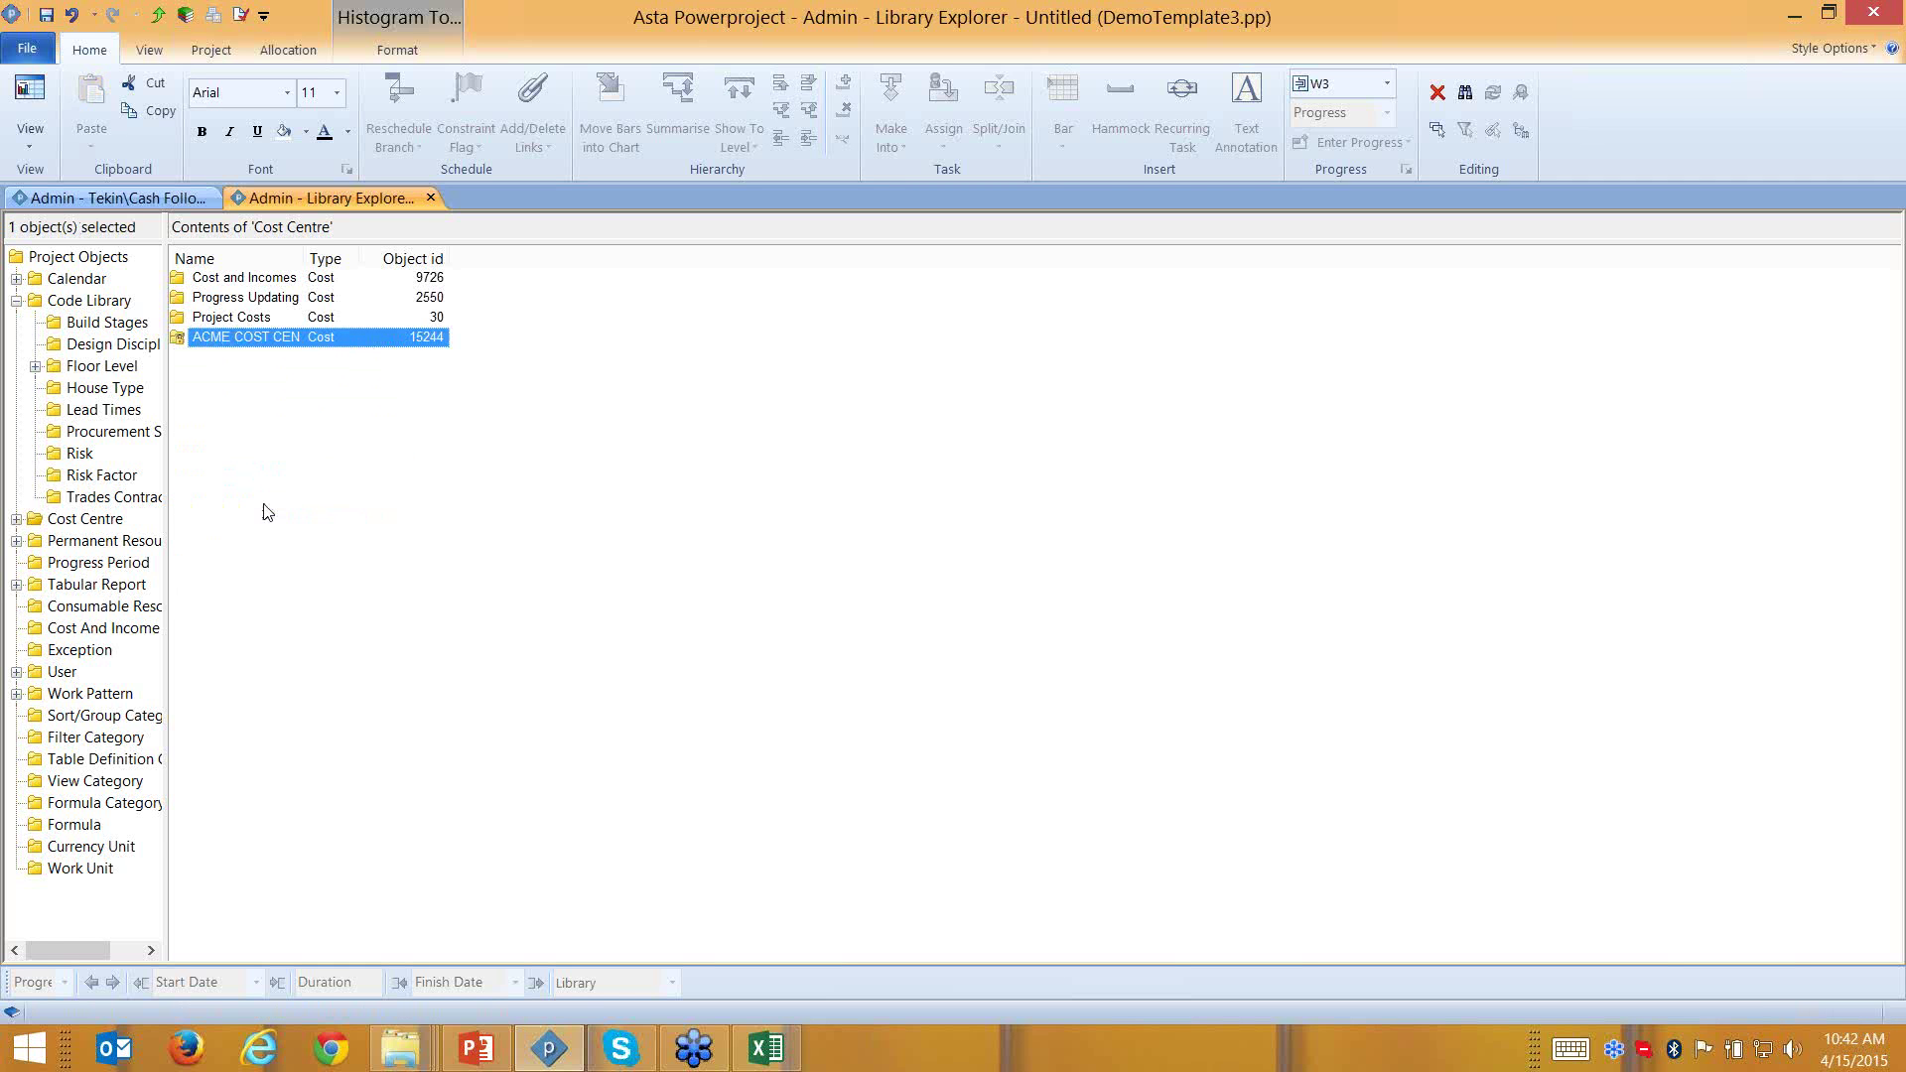
{"action": "double_click", "coordinate": [246, 339]}
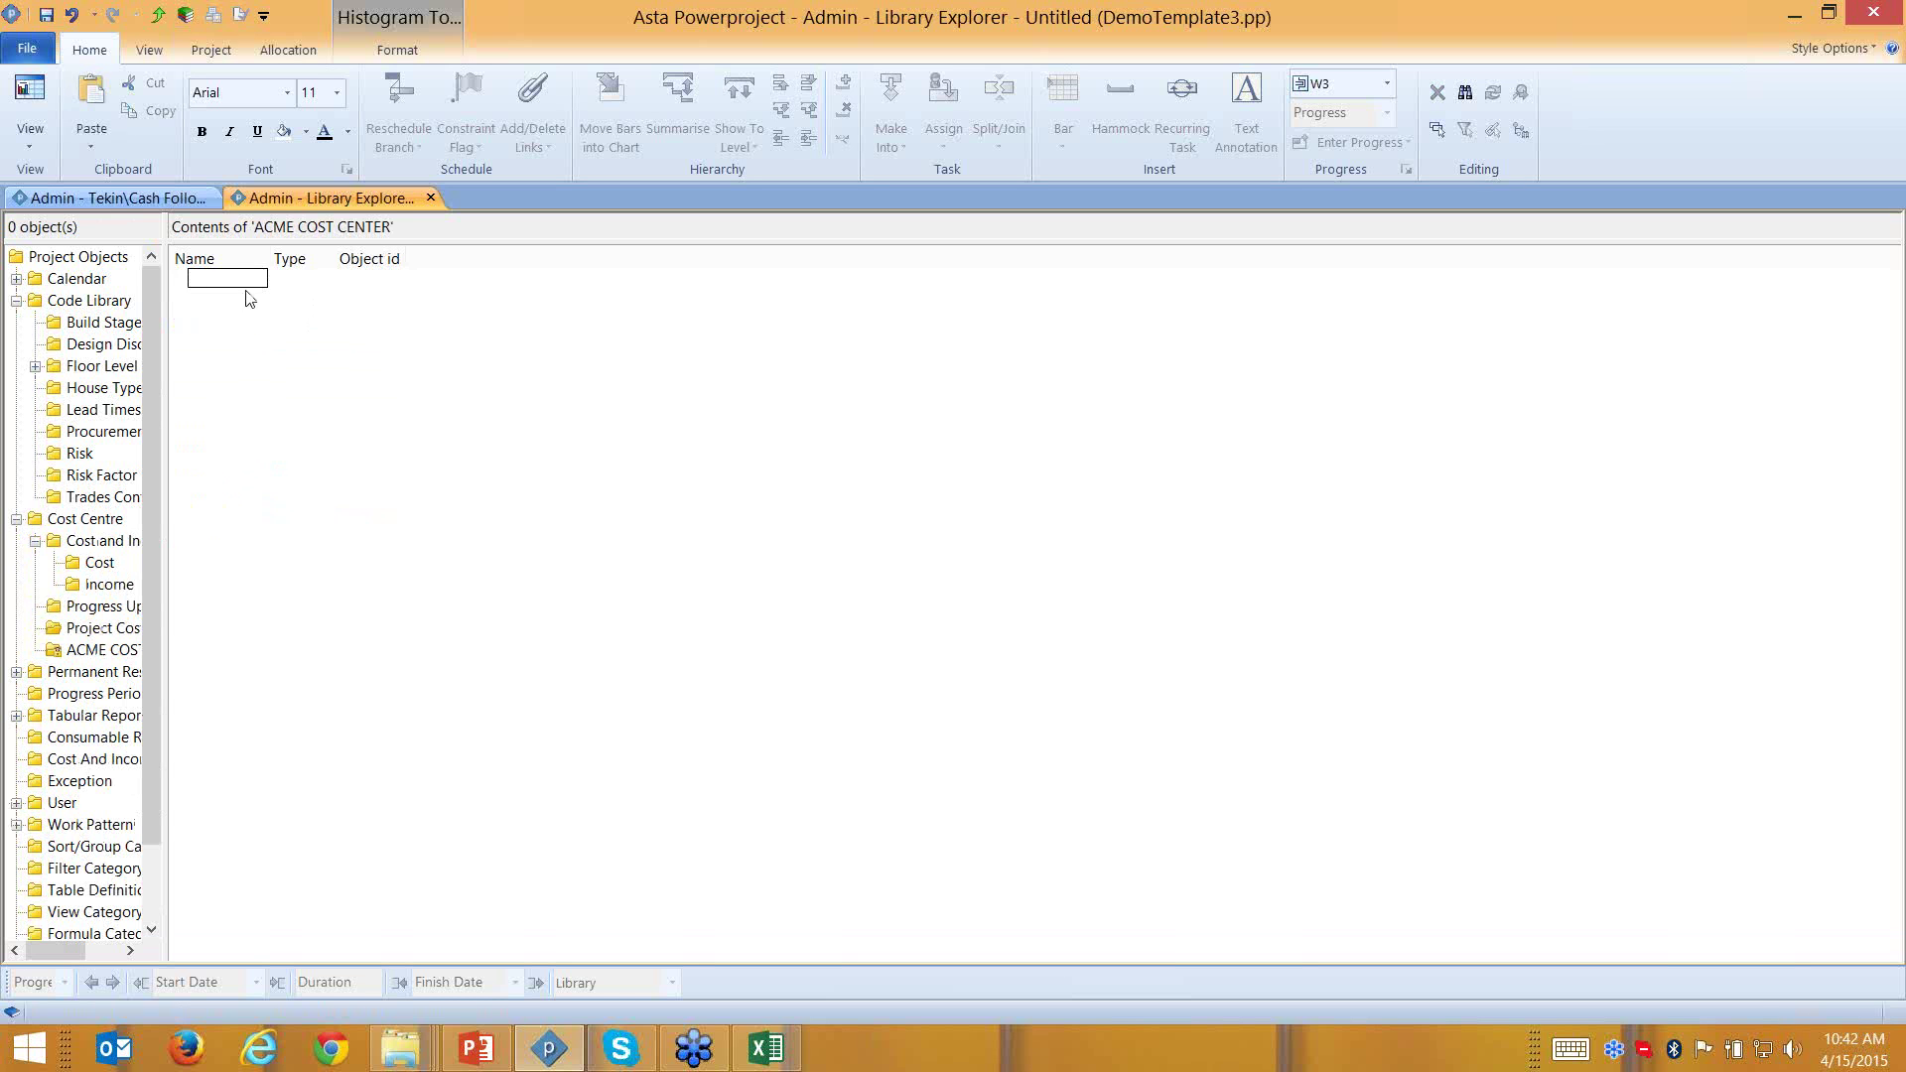
{"action": "type", "text": "Cost"}
{"action": "key", "text": "Return"}
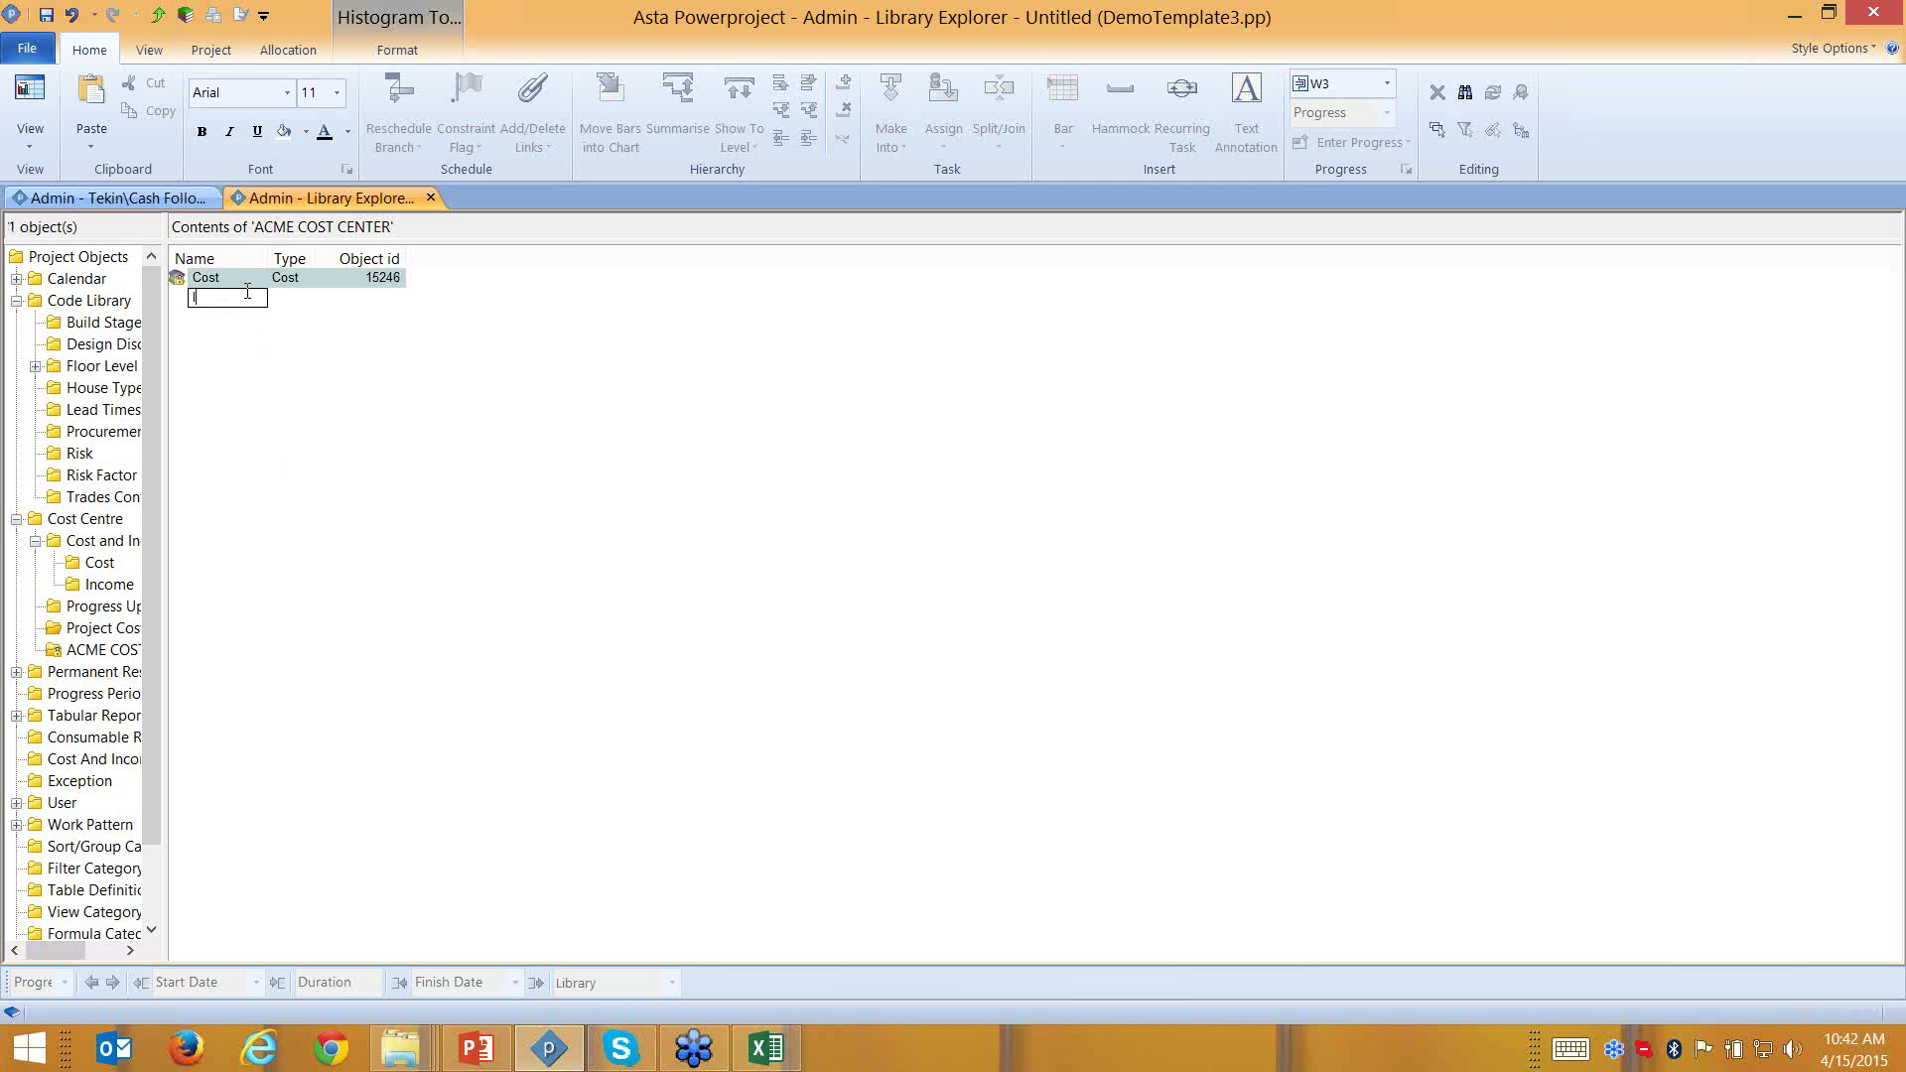
{"action": "type", "text": "Income"}
{"action": "key", "text": "Return"}
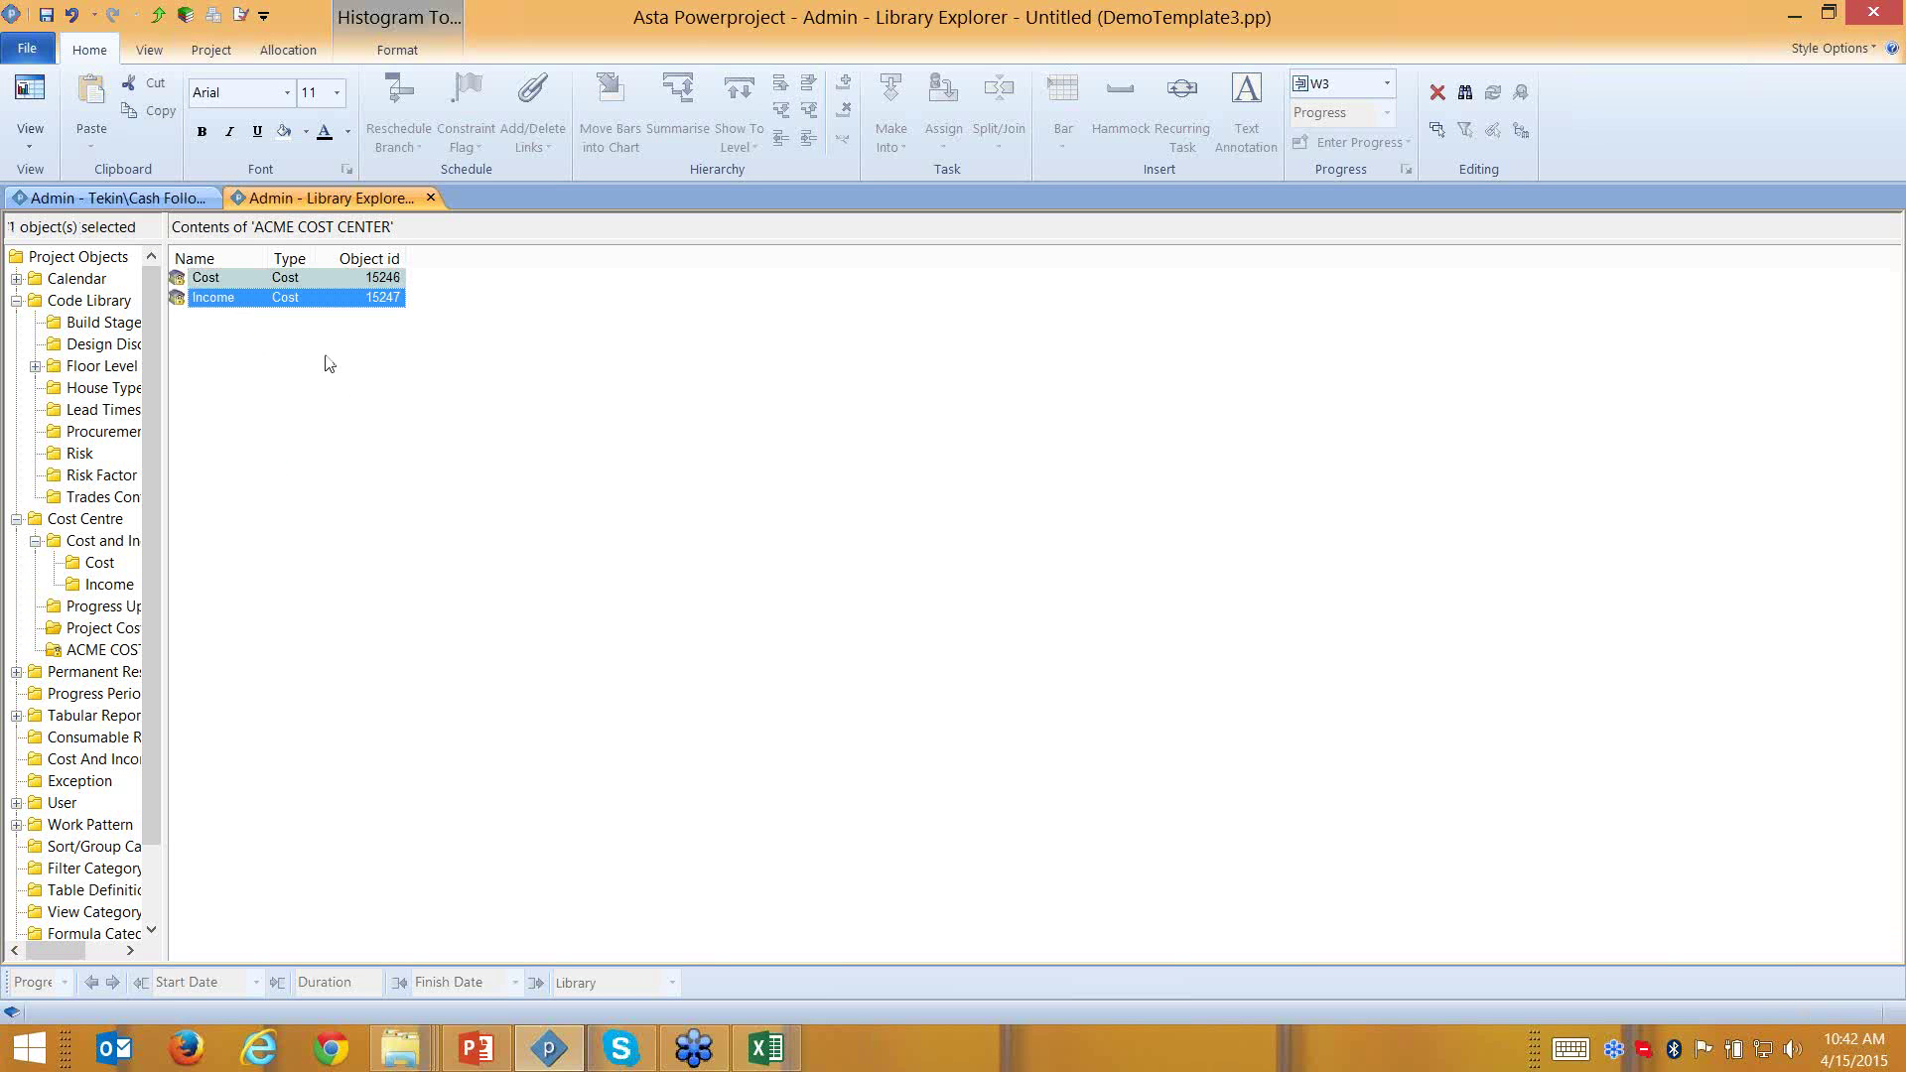
Make the ACME Cost entry into a folder and add office Rent, Electrik, Intenet and Labor inside it
{"action": "right_click", "coordinate": [183, 285]}
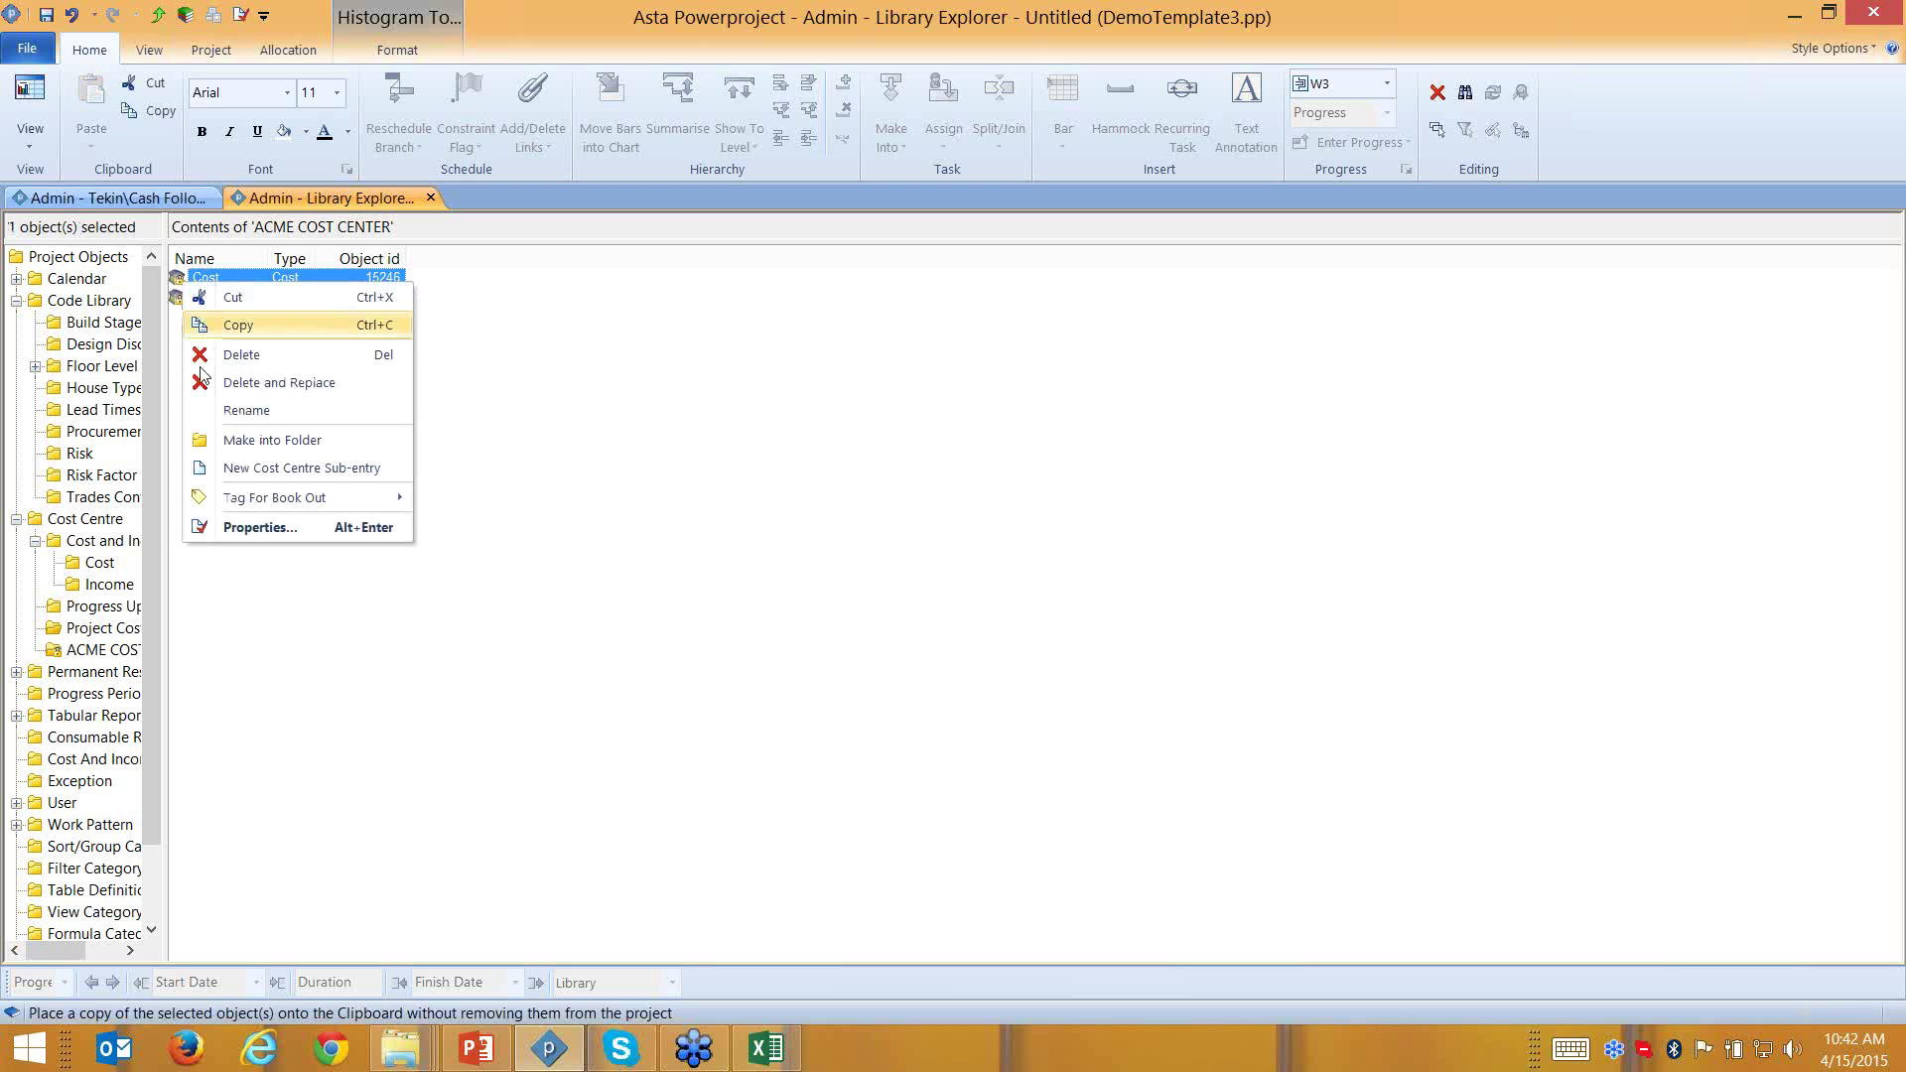
{"action": "left_click", "coordinate": [249, 443]}
{"action": "double_click", "coordinate": [196, 278]}
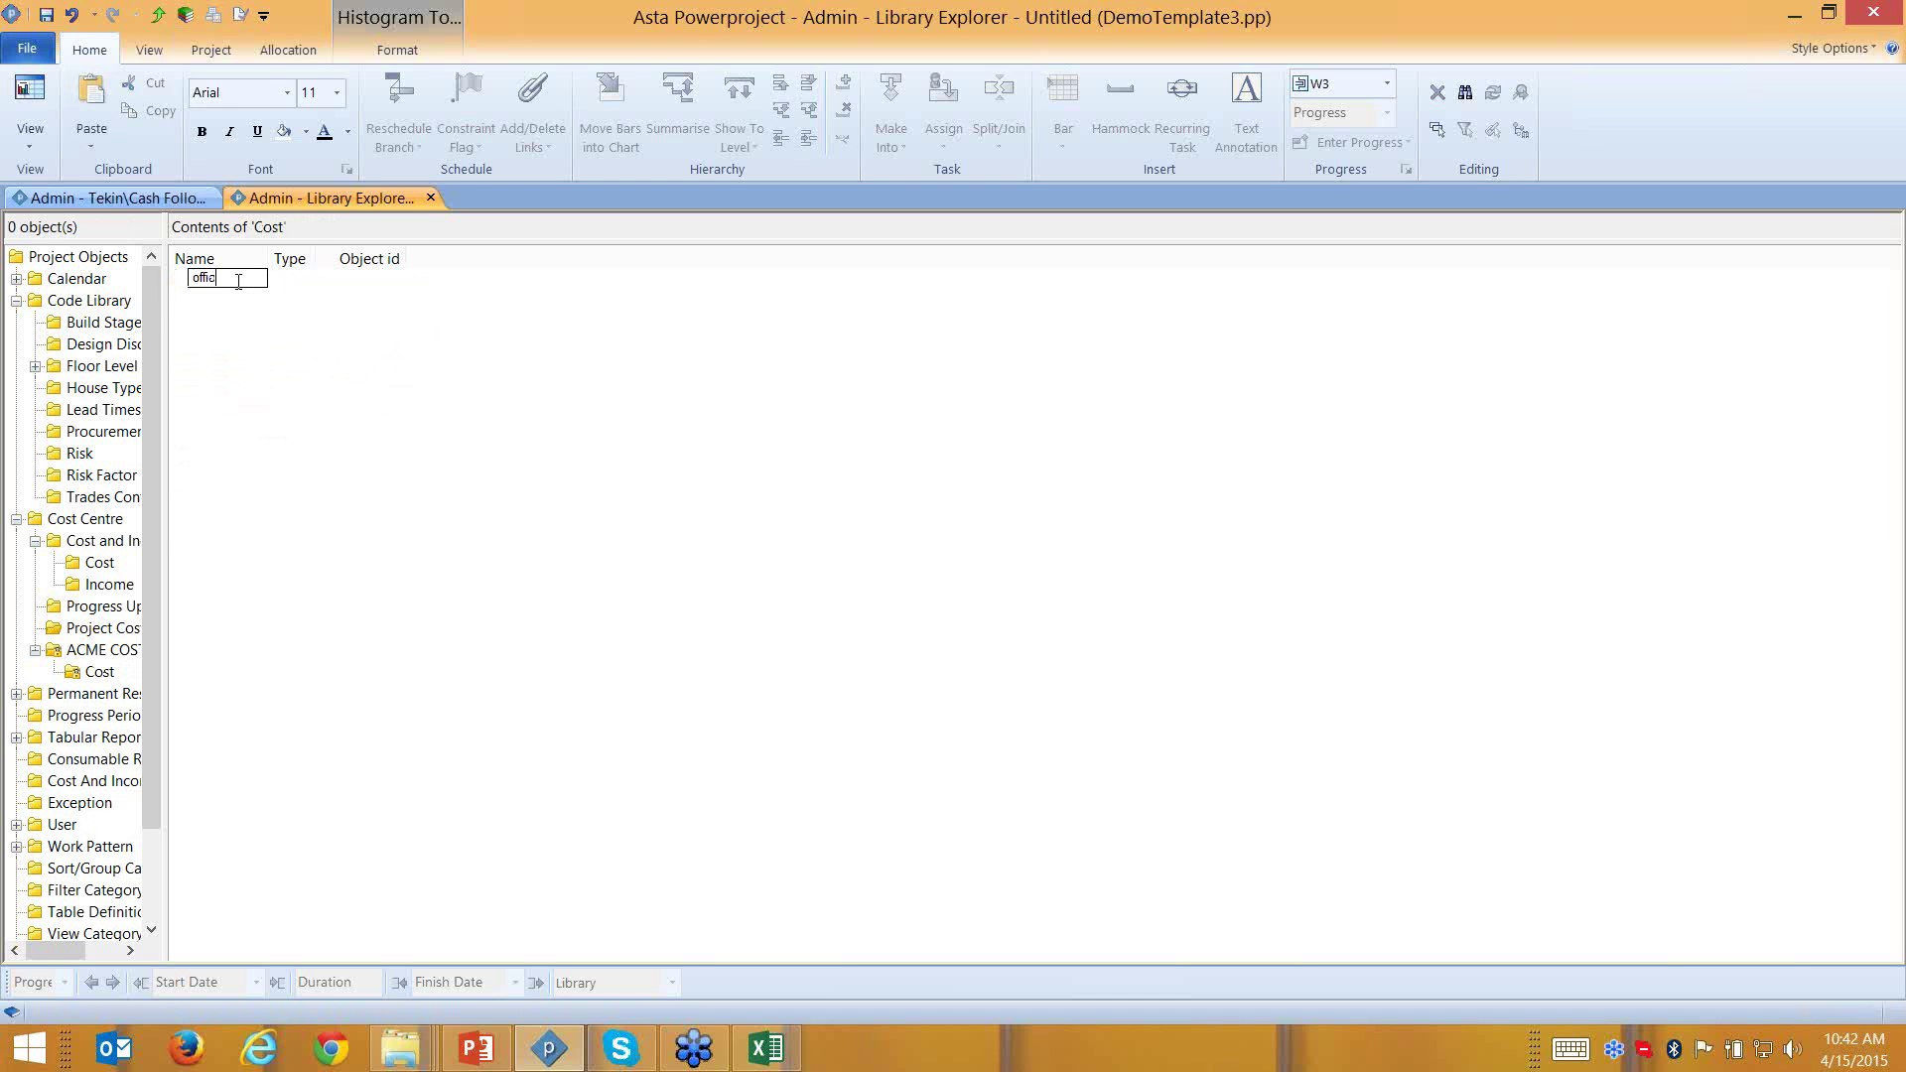
{"action": "left_click", "coordinate": [239, 283]}
{"action": "type", "text": "office Rent"}
{"action": "key", "text": "Return"}
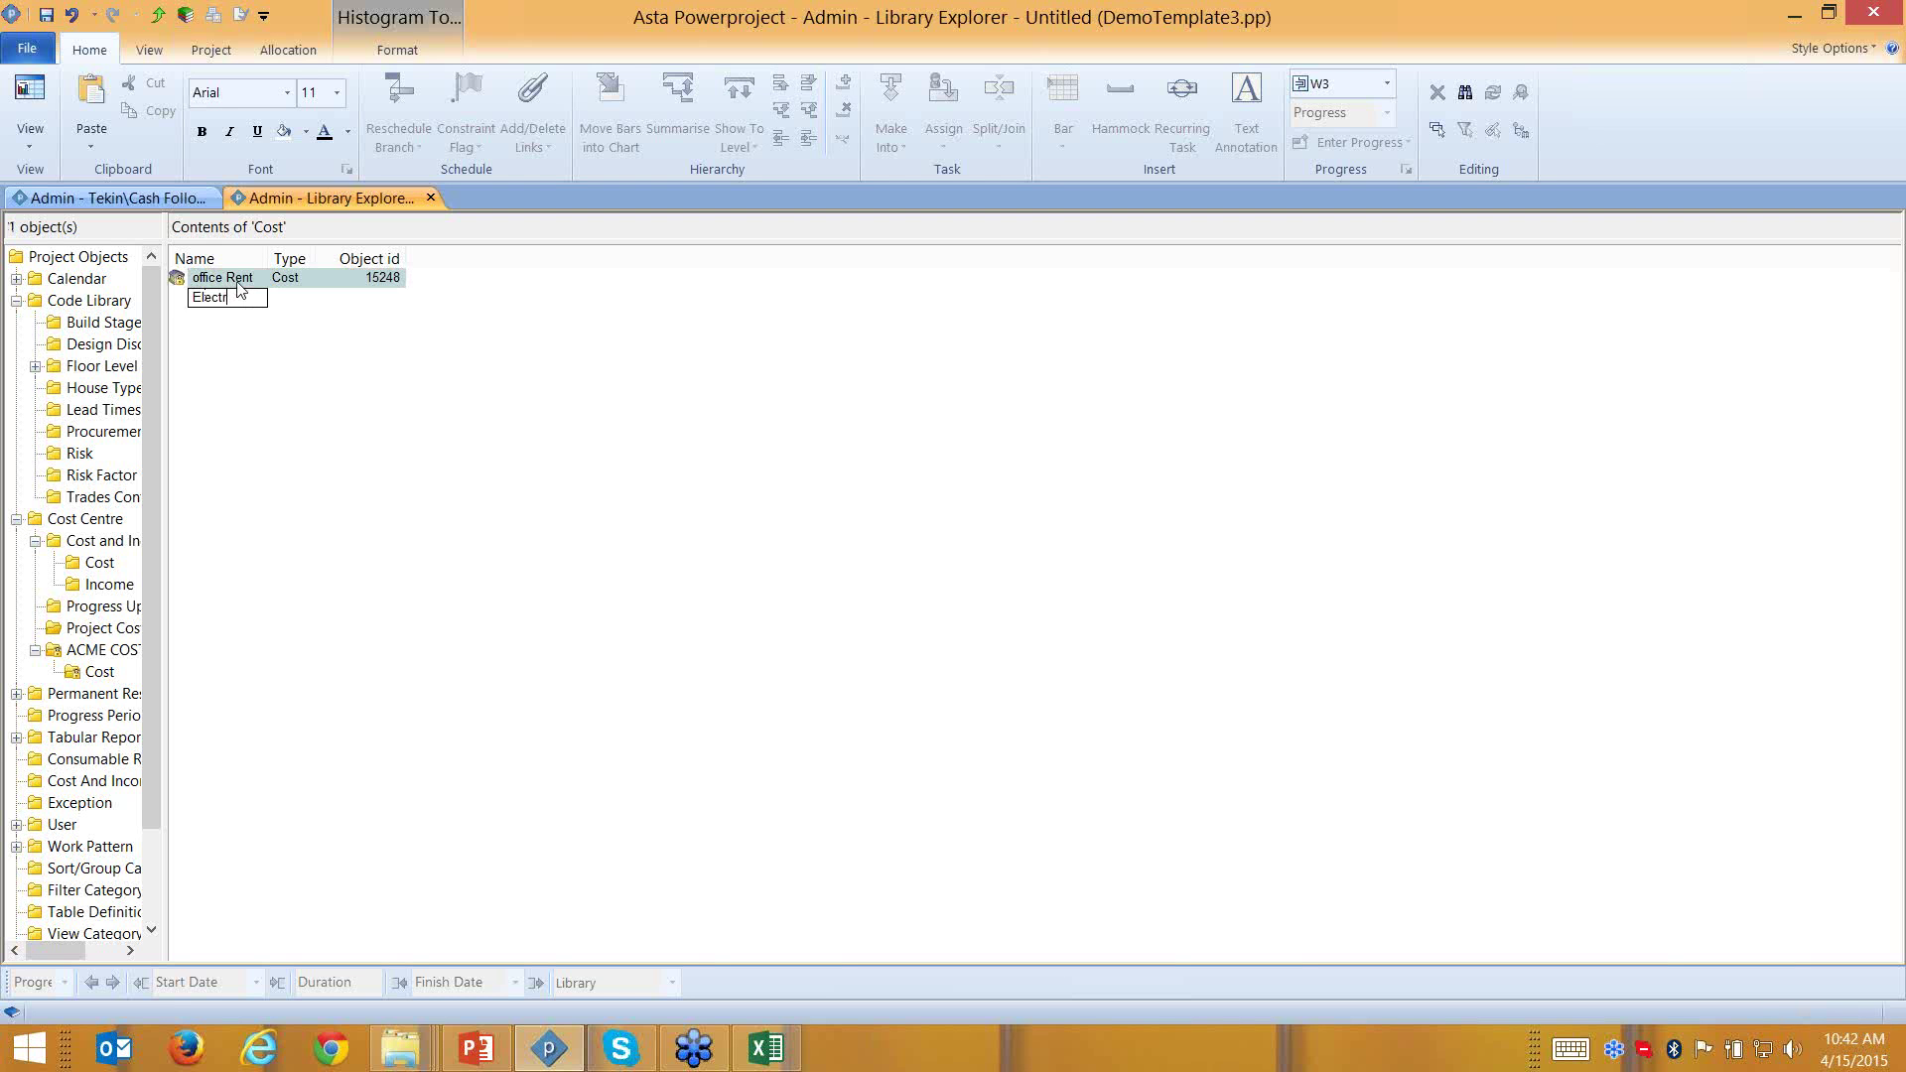
{"action": "type", "text": "Electrik"}
{"action": "key", "text": "Return"}
{"action": "type", "text": "Intenet"}
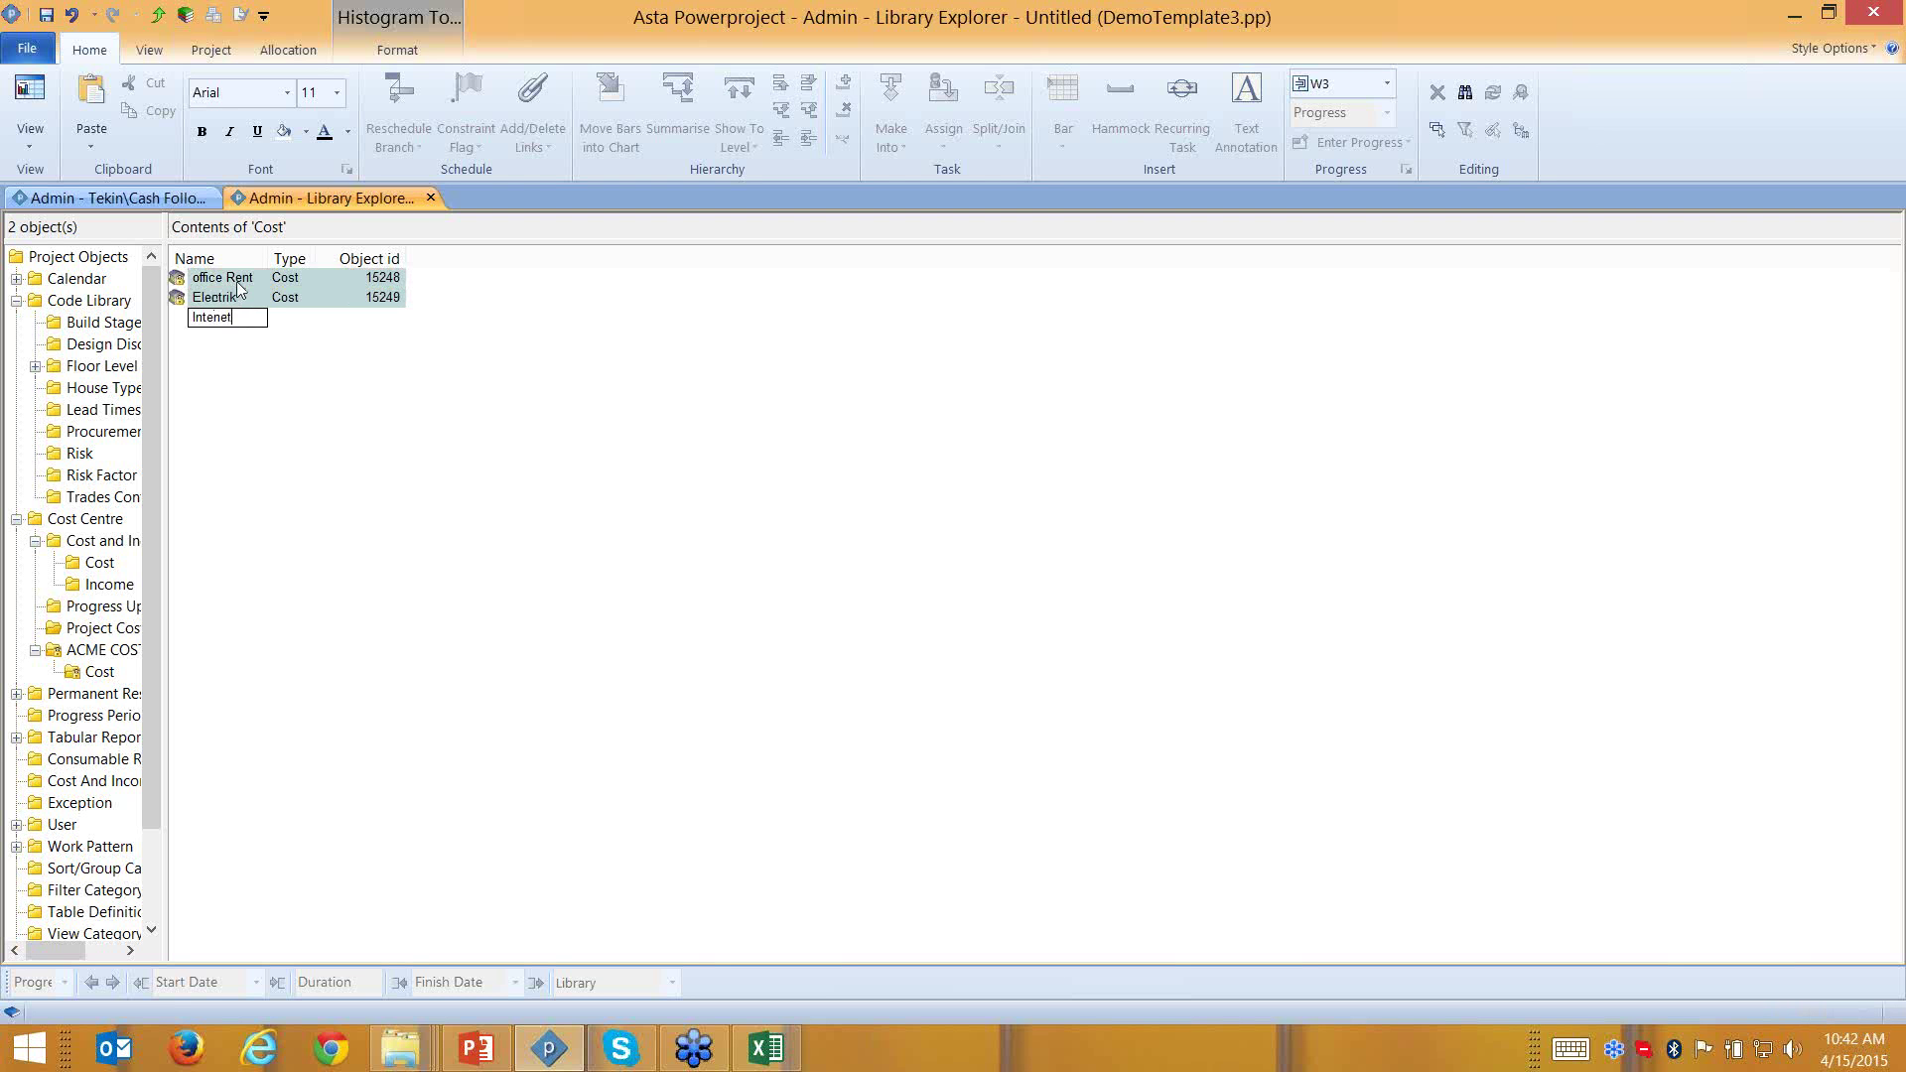
{"action": "key", "text": "Return"}
{"action": "type", "text": "Labo"}
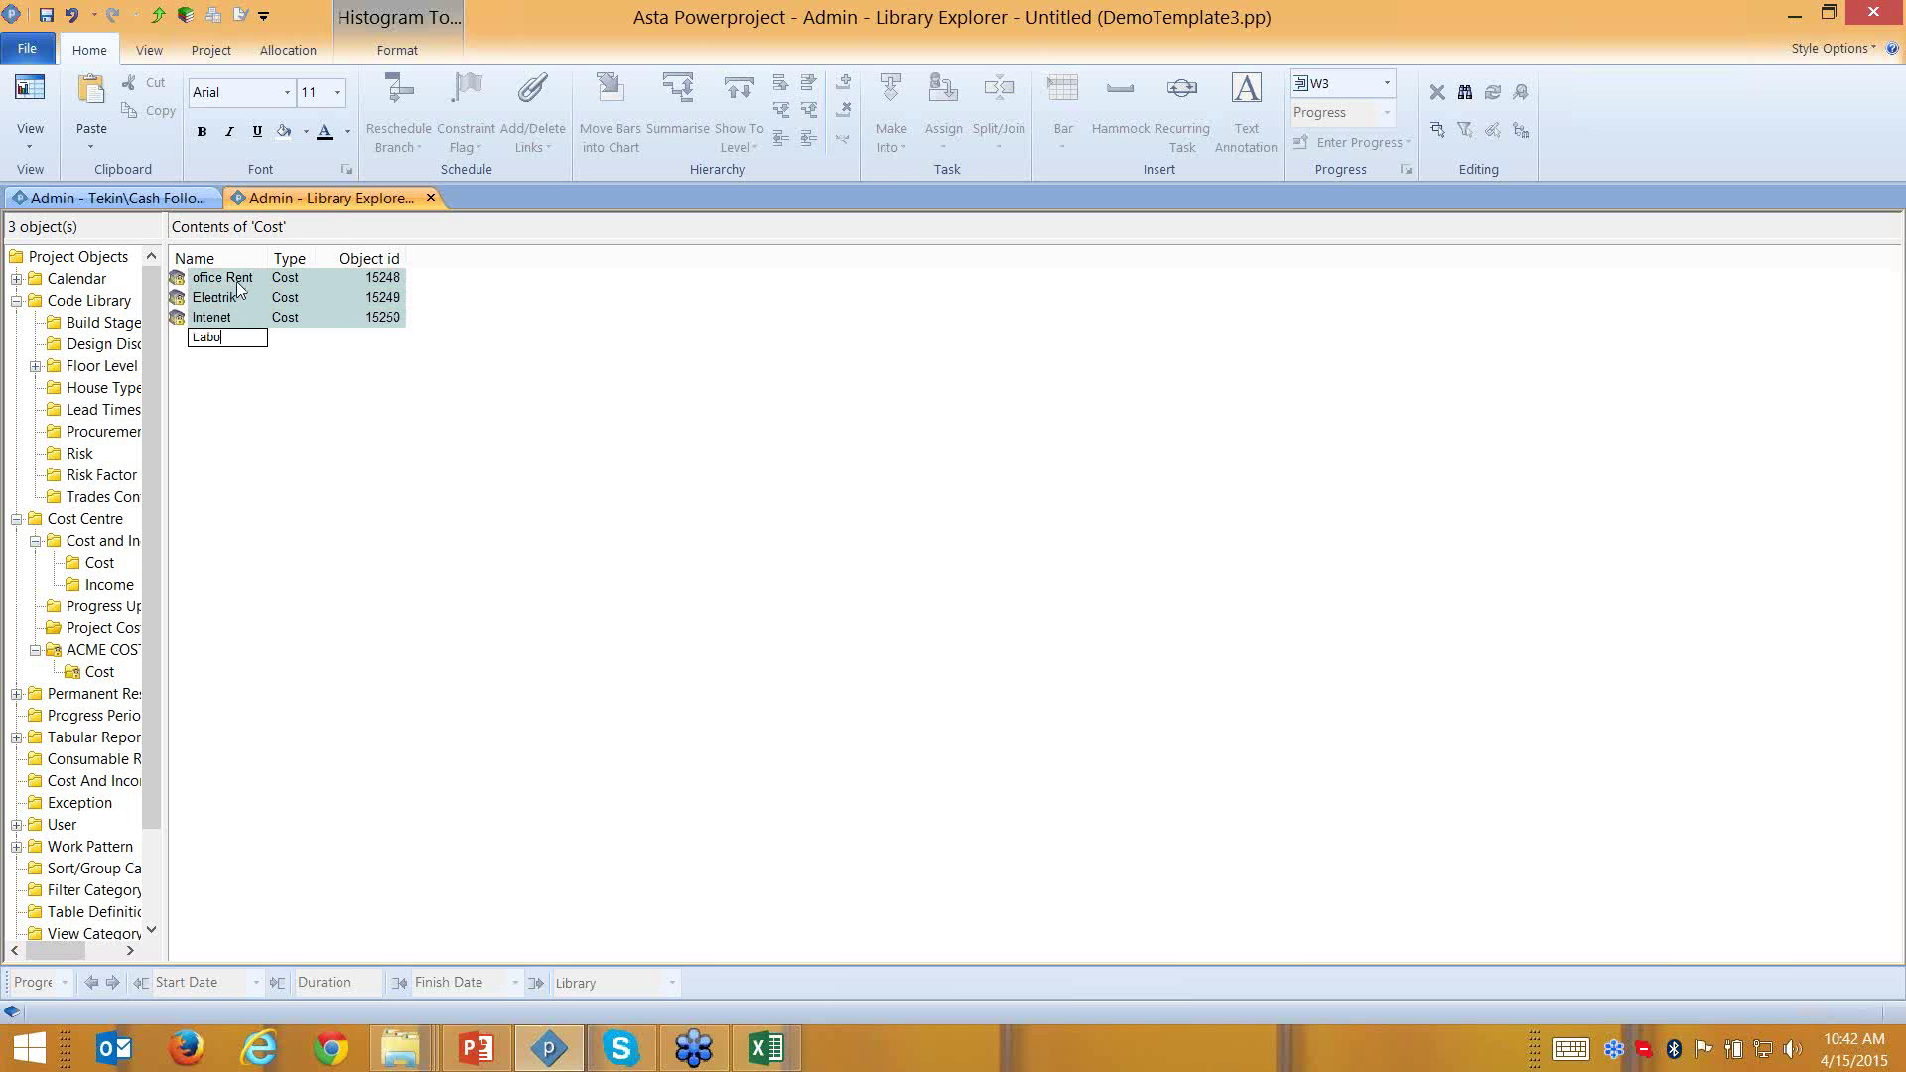
{"action": "type", "text": "r"}
{"action": "key", "text": "Return"}
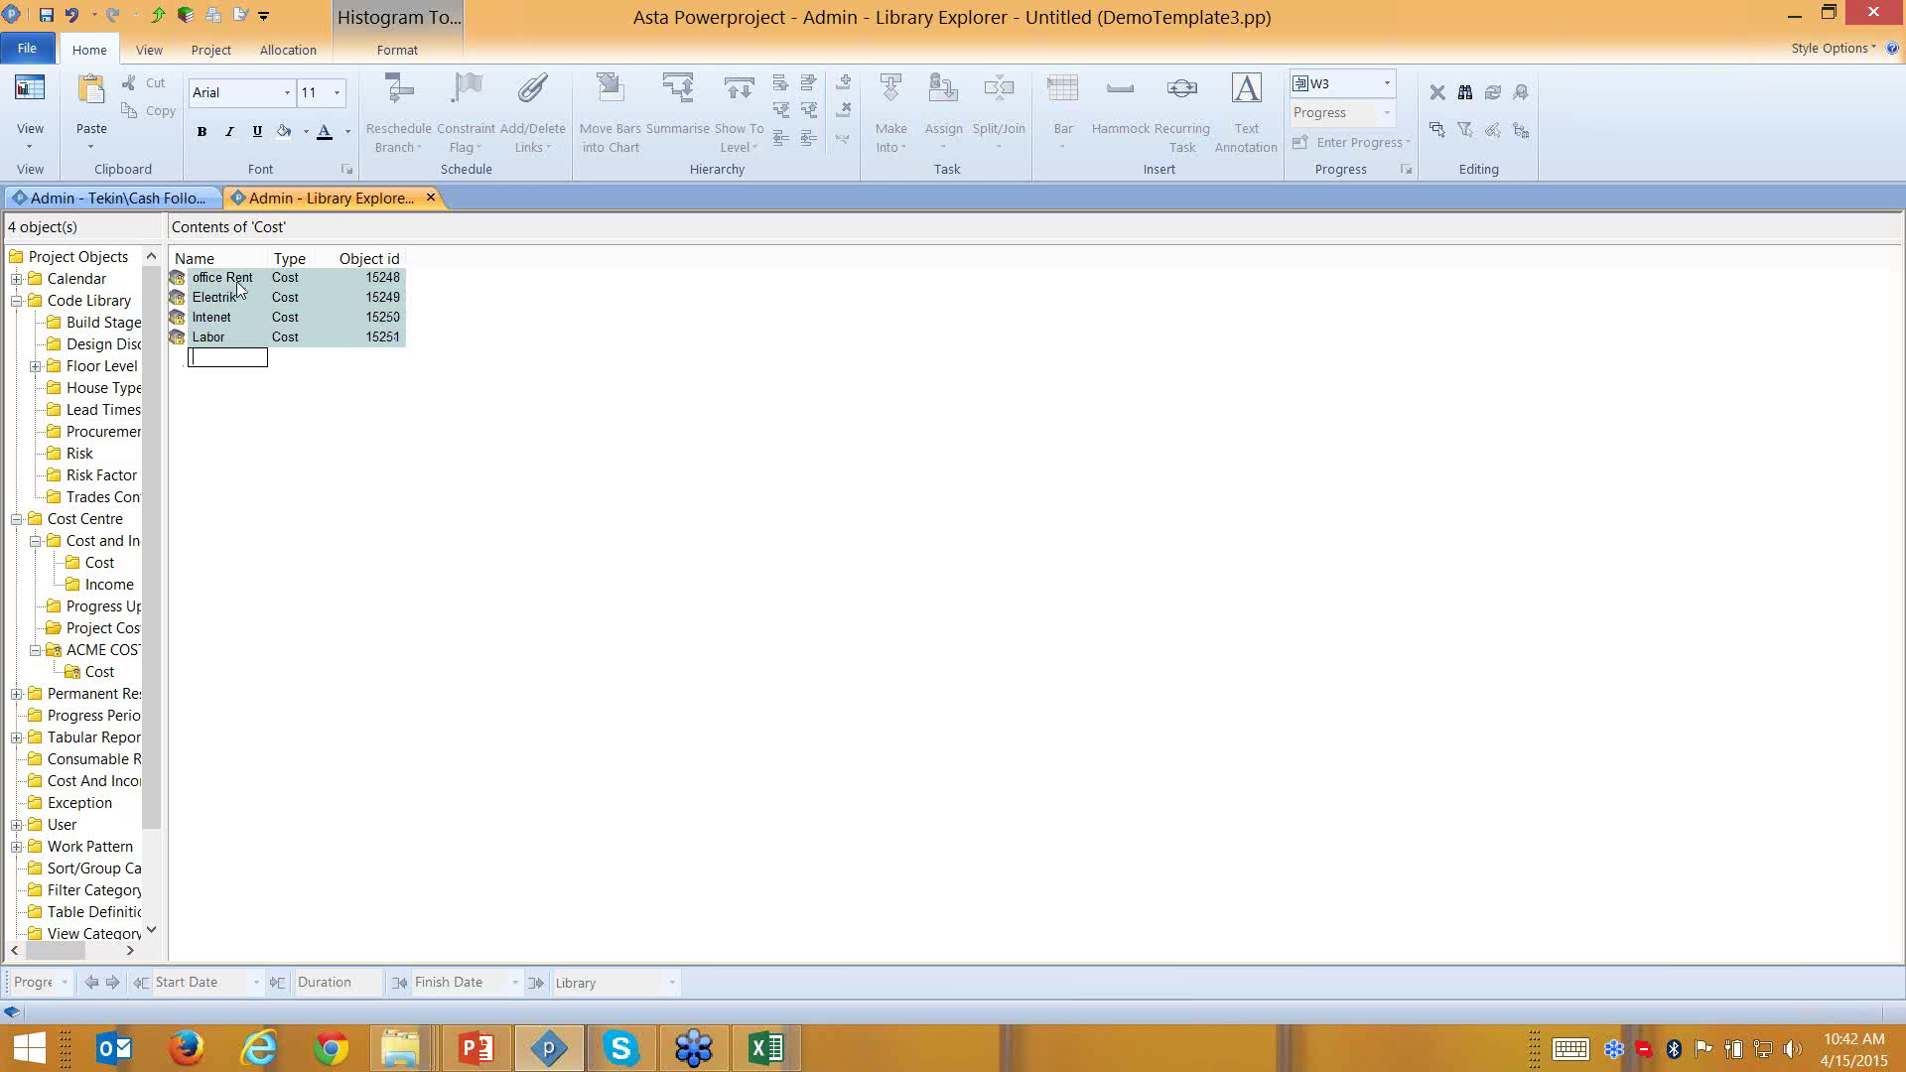
Open the office Rent cost centre's properties and set its default assignment calculation type to Time Based
{"action": "left_click_drag", "start_coordinate": [161, 279], "coordinate": [165, 279]}
{"action": "left_click", "coordinate": [184, 286]}
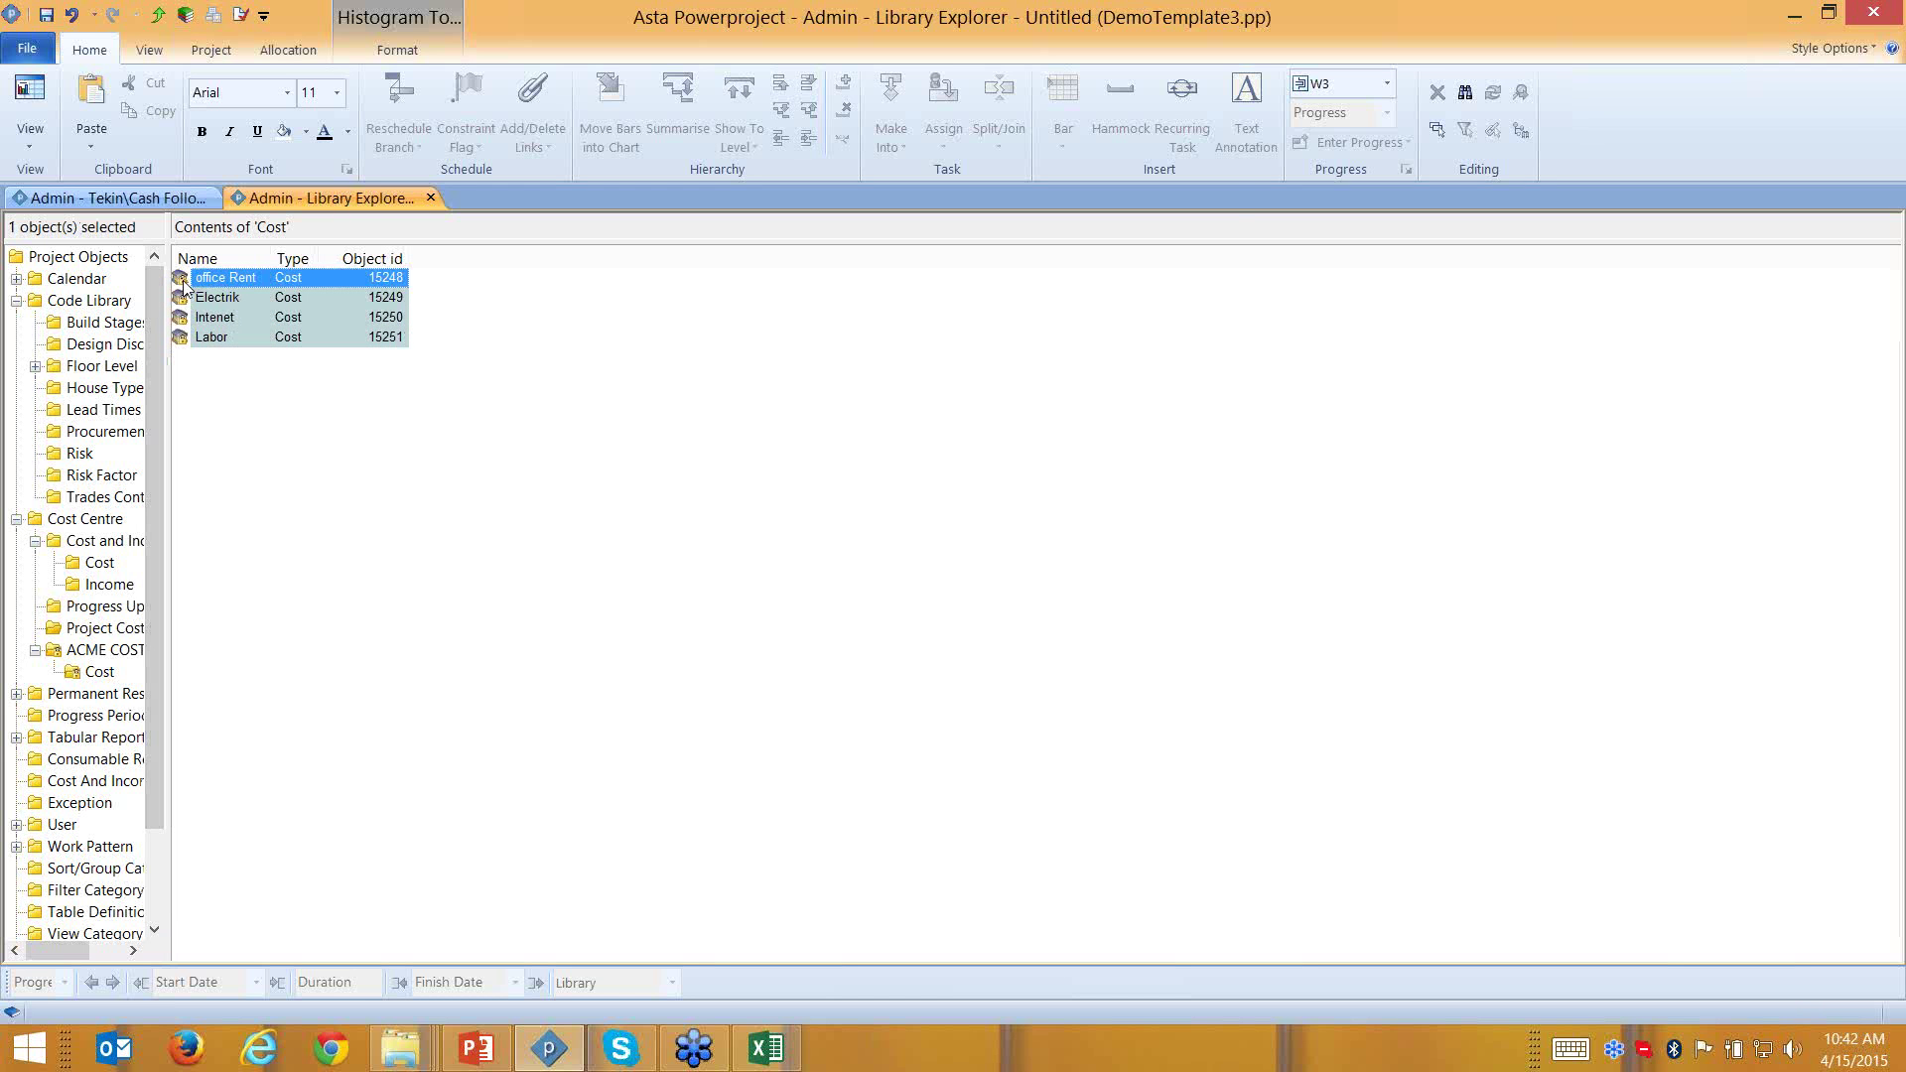
{"action": "double_click", "coordinate": [185, 284]}
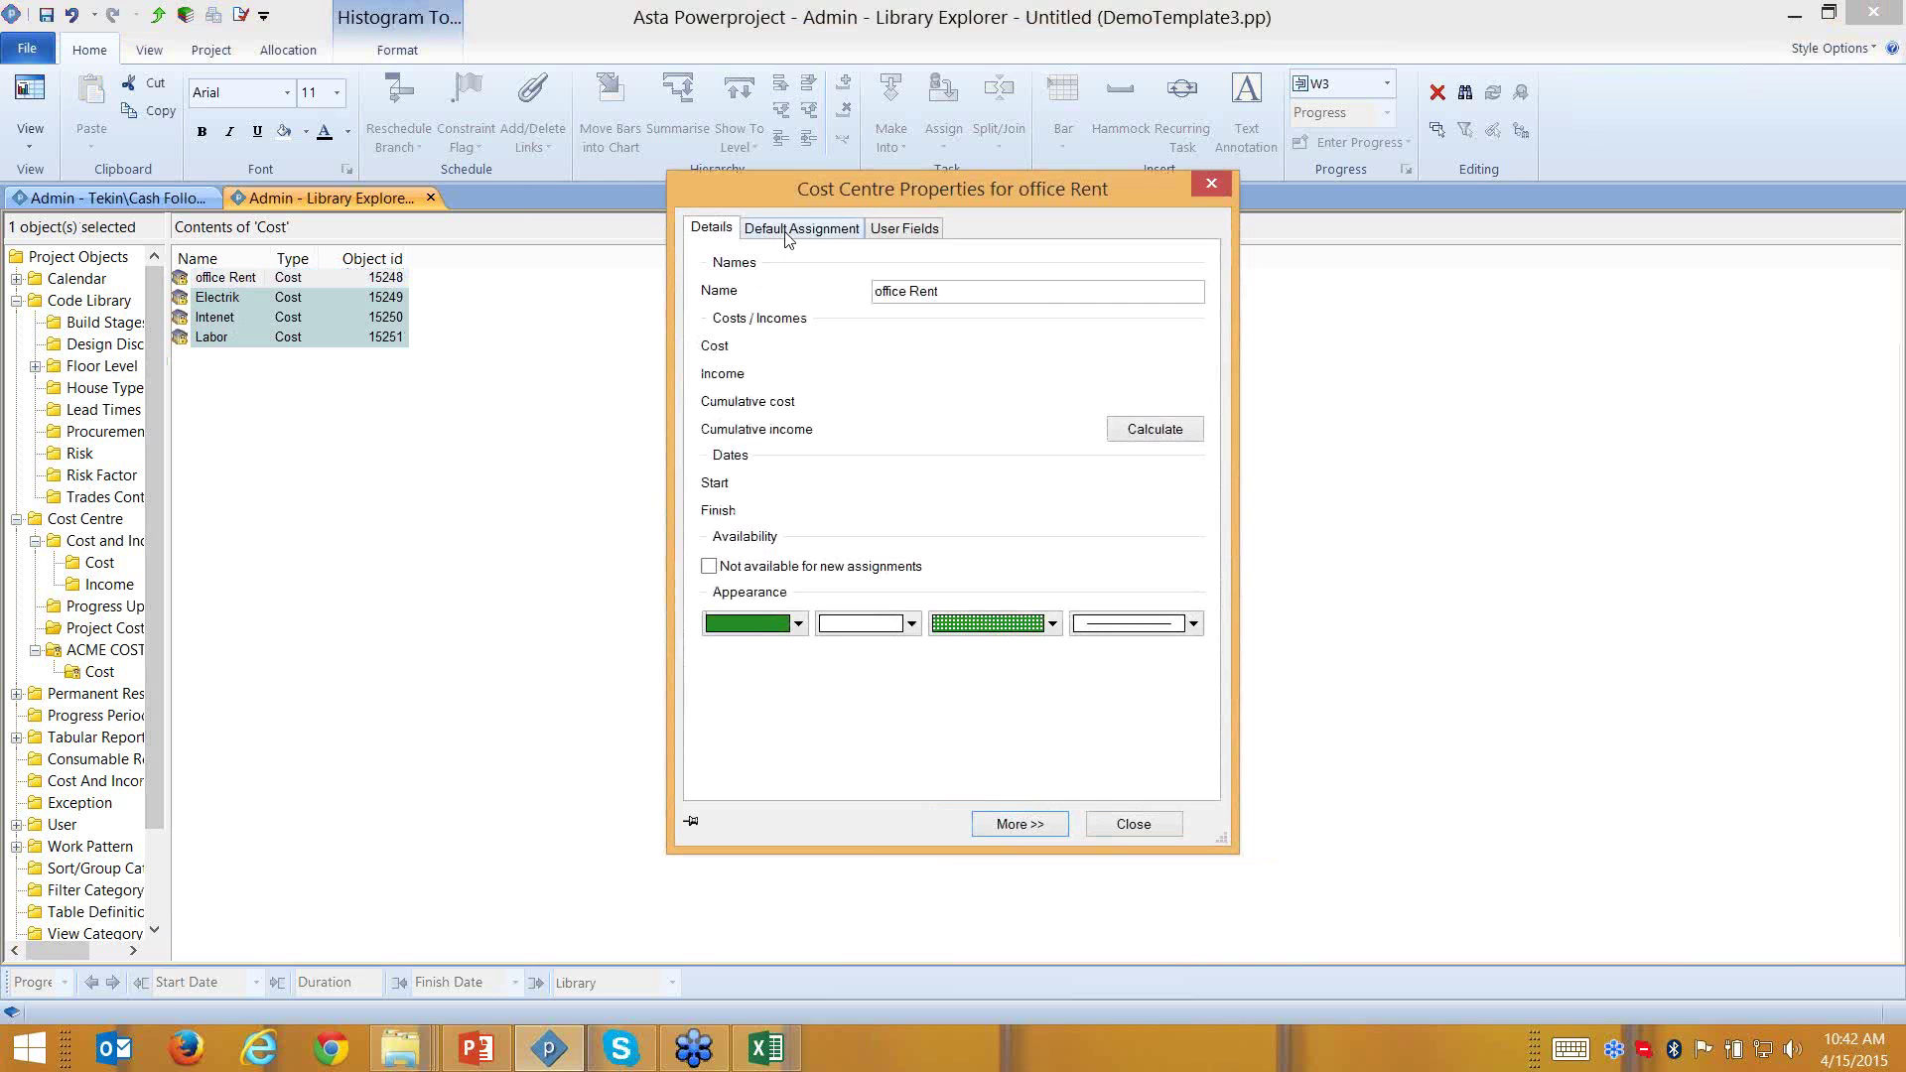
{"action": "left_click", "coordinate": [904, 229]}
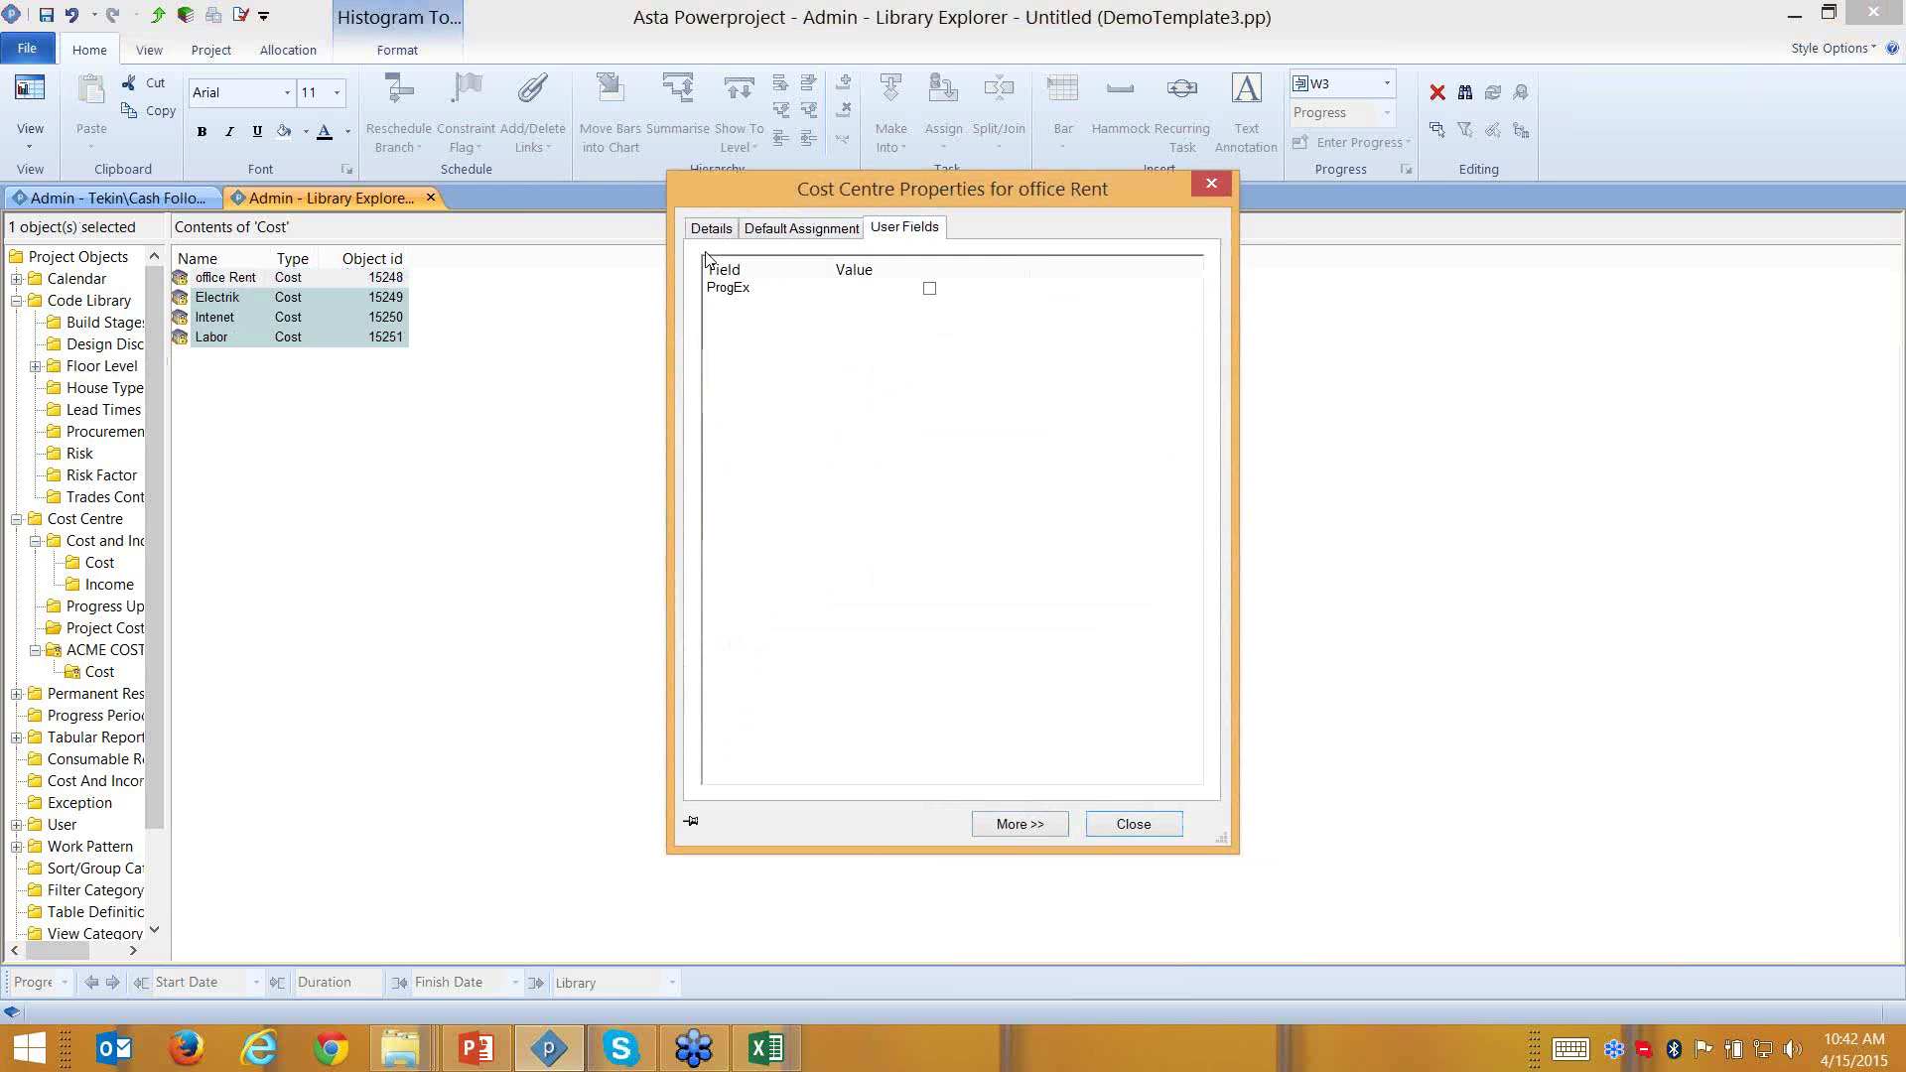
{"action": "left_click", "coordinate": [782, 236]}
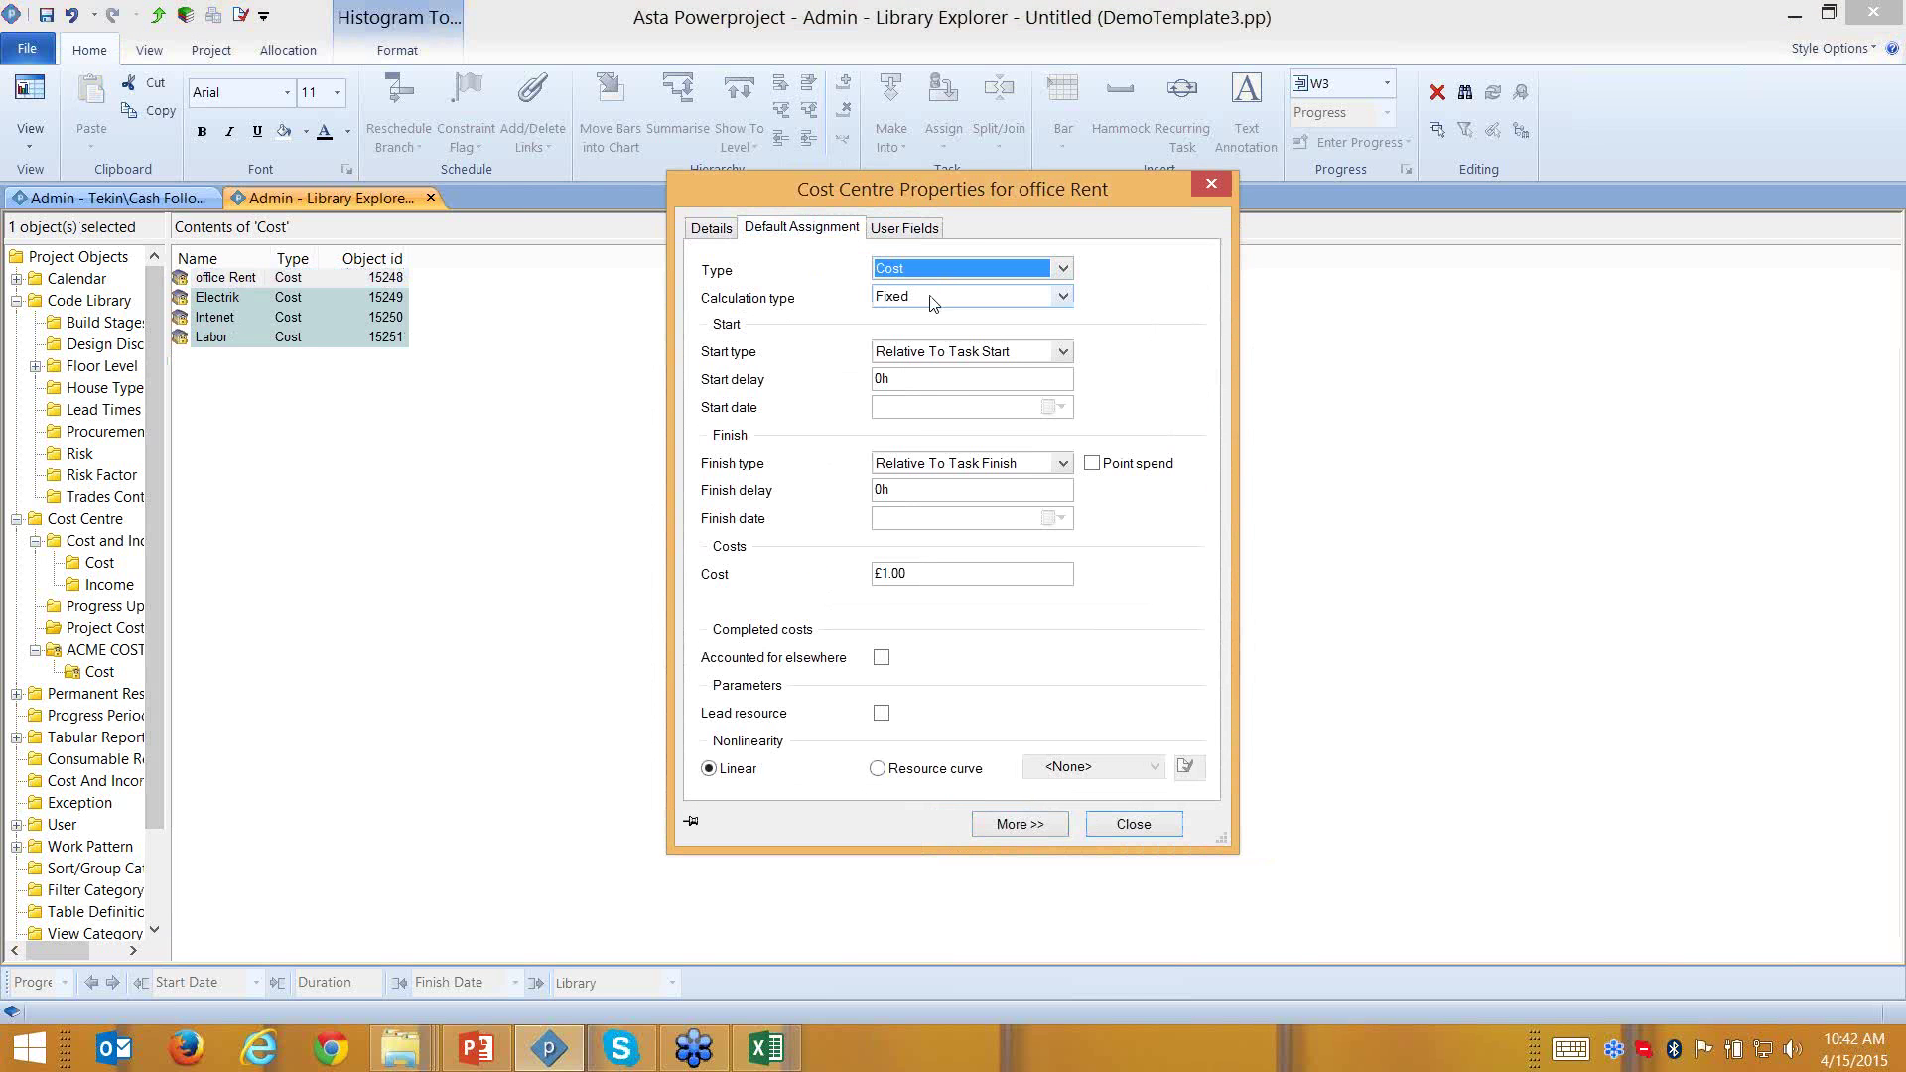
{"action": "left_click", "coordinate": [925, 296]}
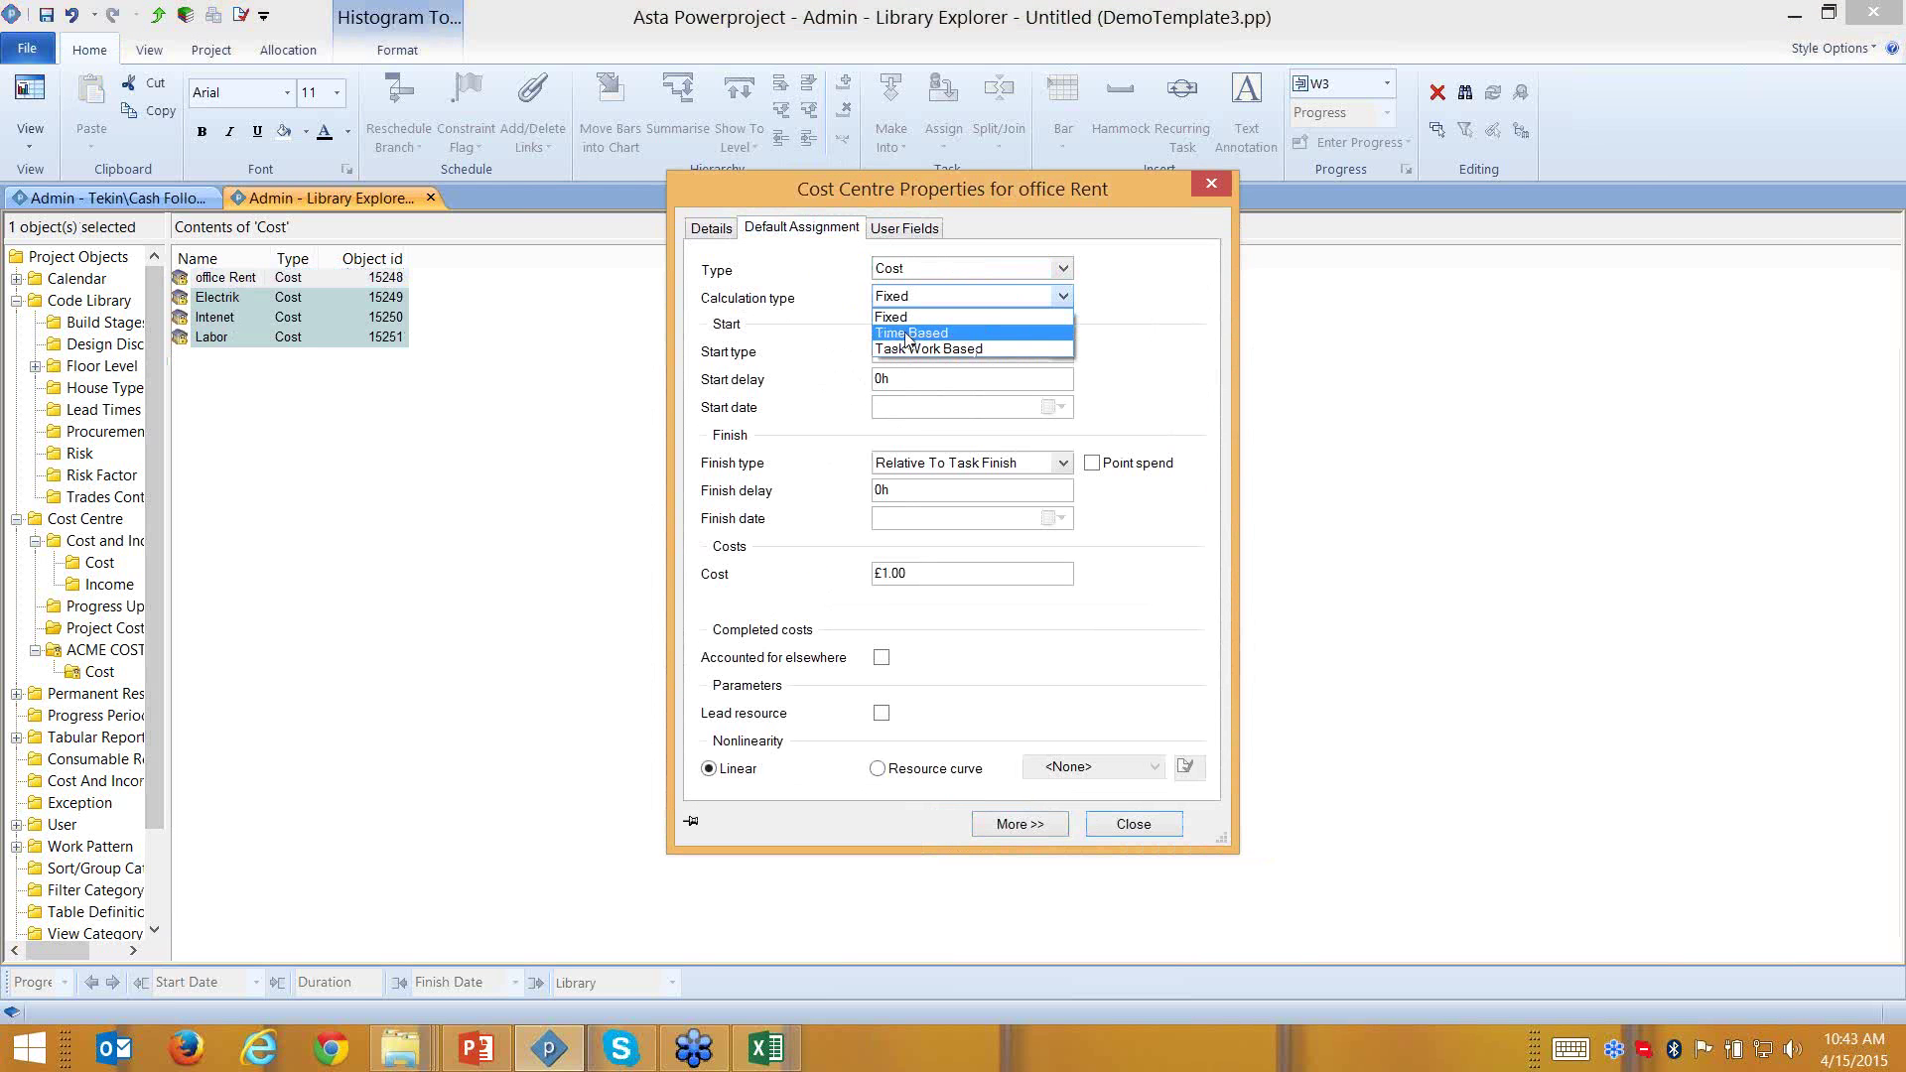
{"action": "left_click", "coordinate": [906, 334]}
Set the default cost of office Rent to 1000 per Month and close its properties
{"action": "left_click", "coordinate": [968, 603]}
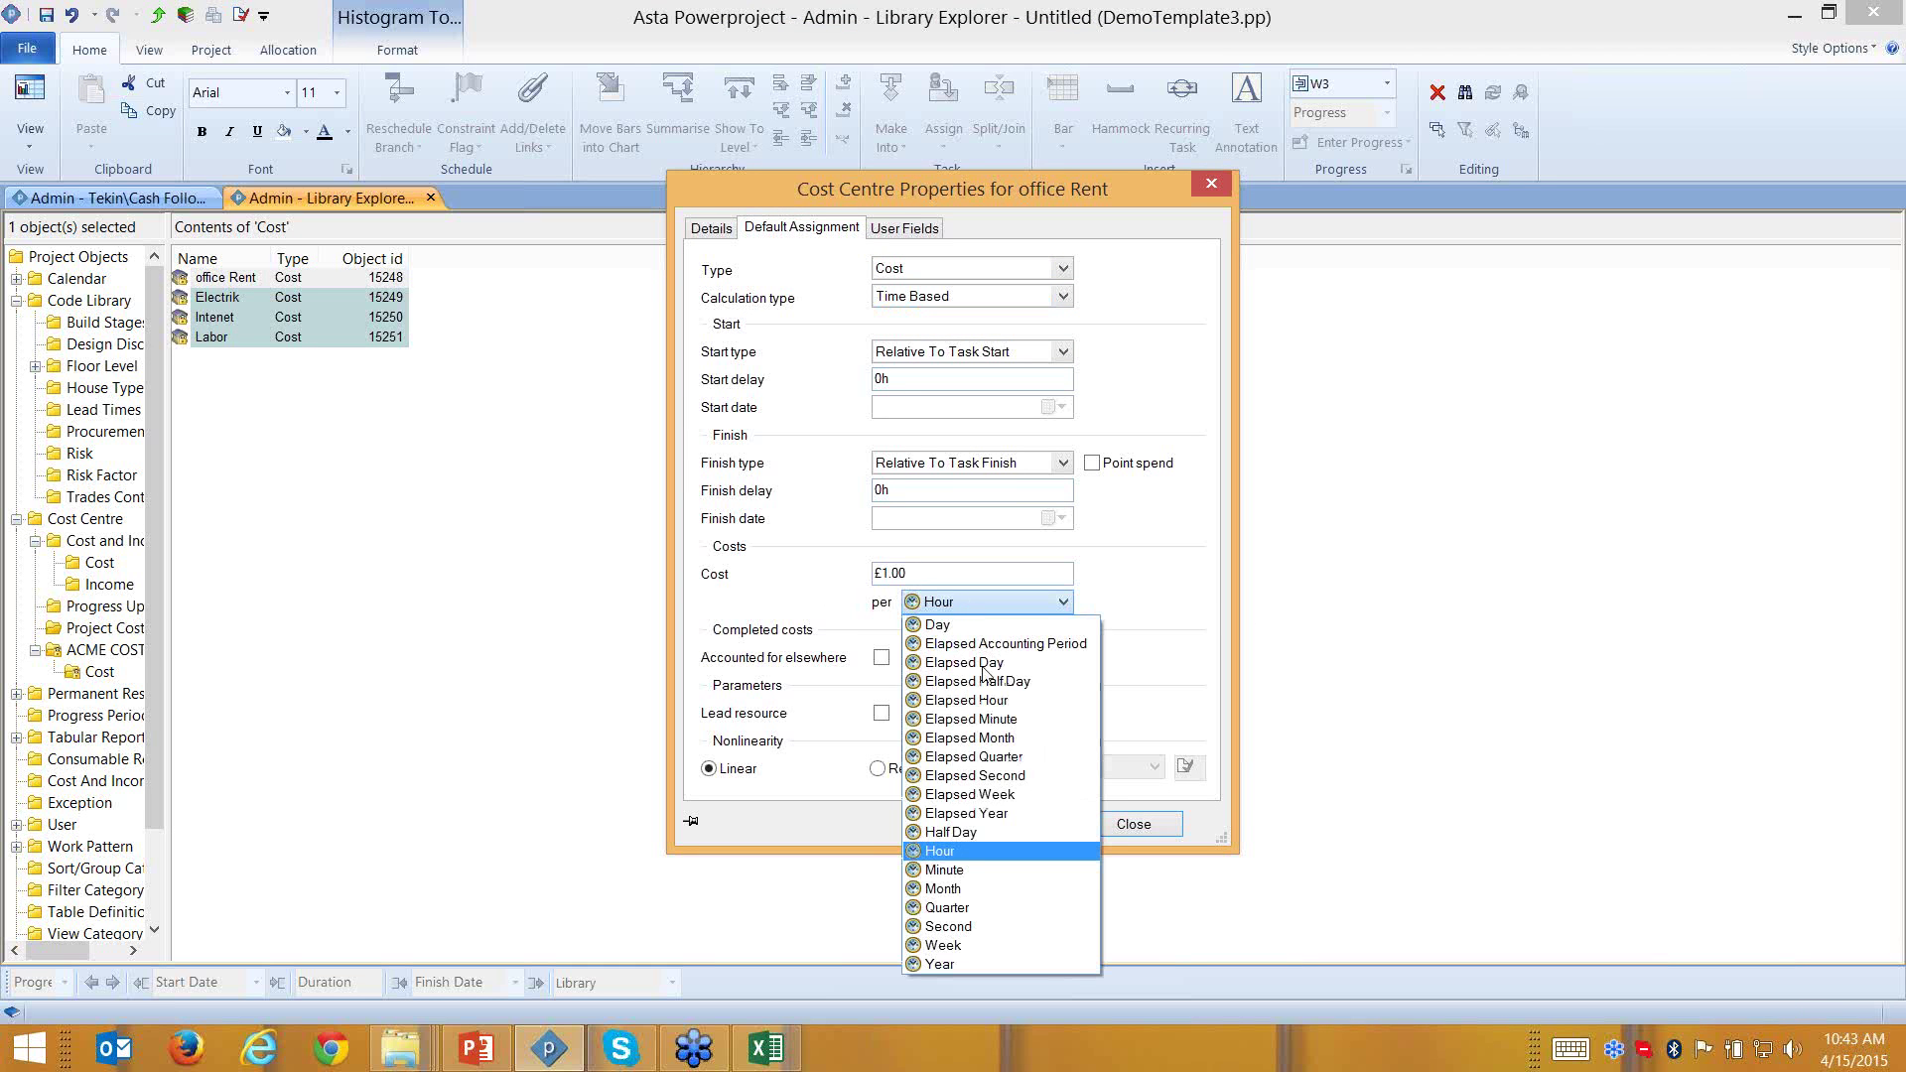
{"action": "left_click", "coordinate": [994, 884]}
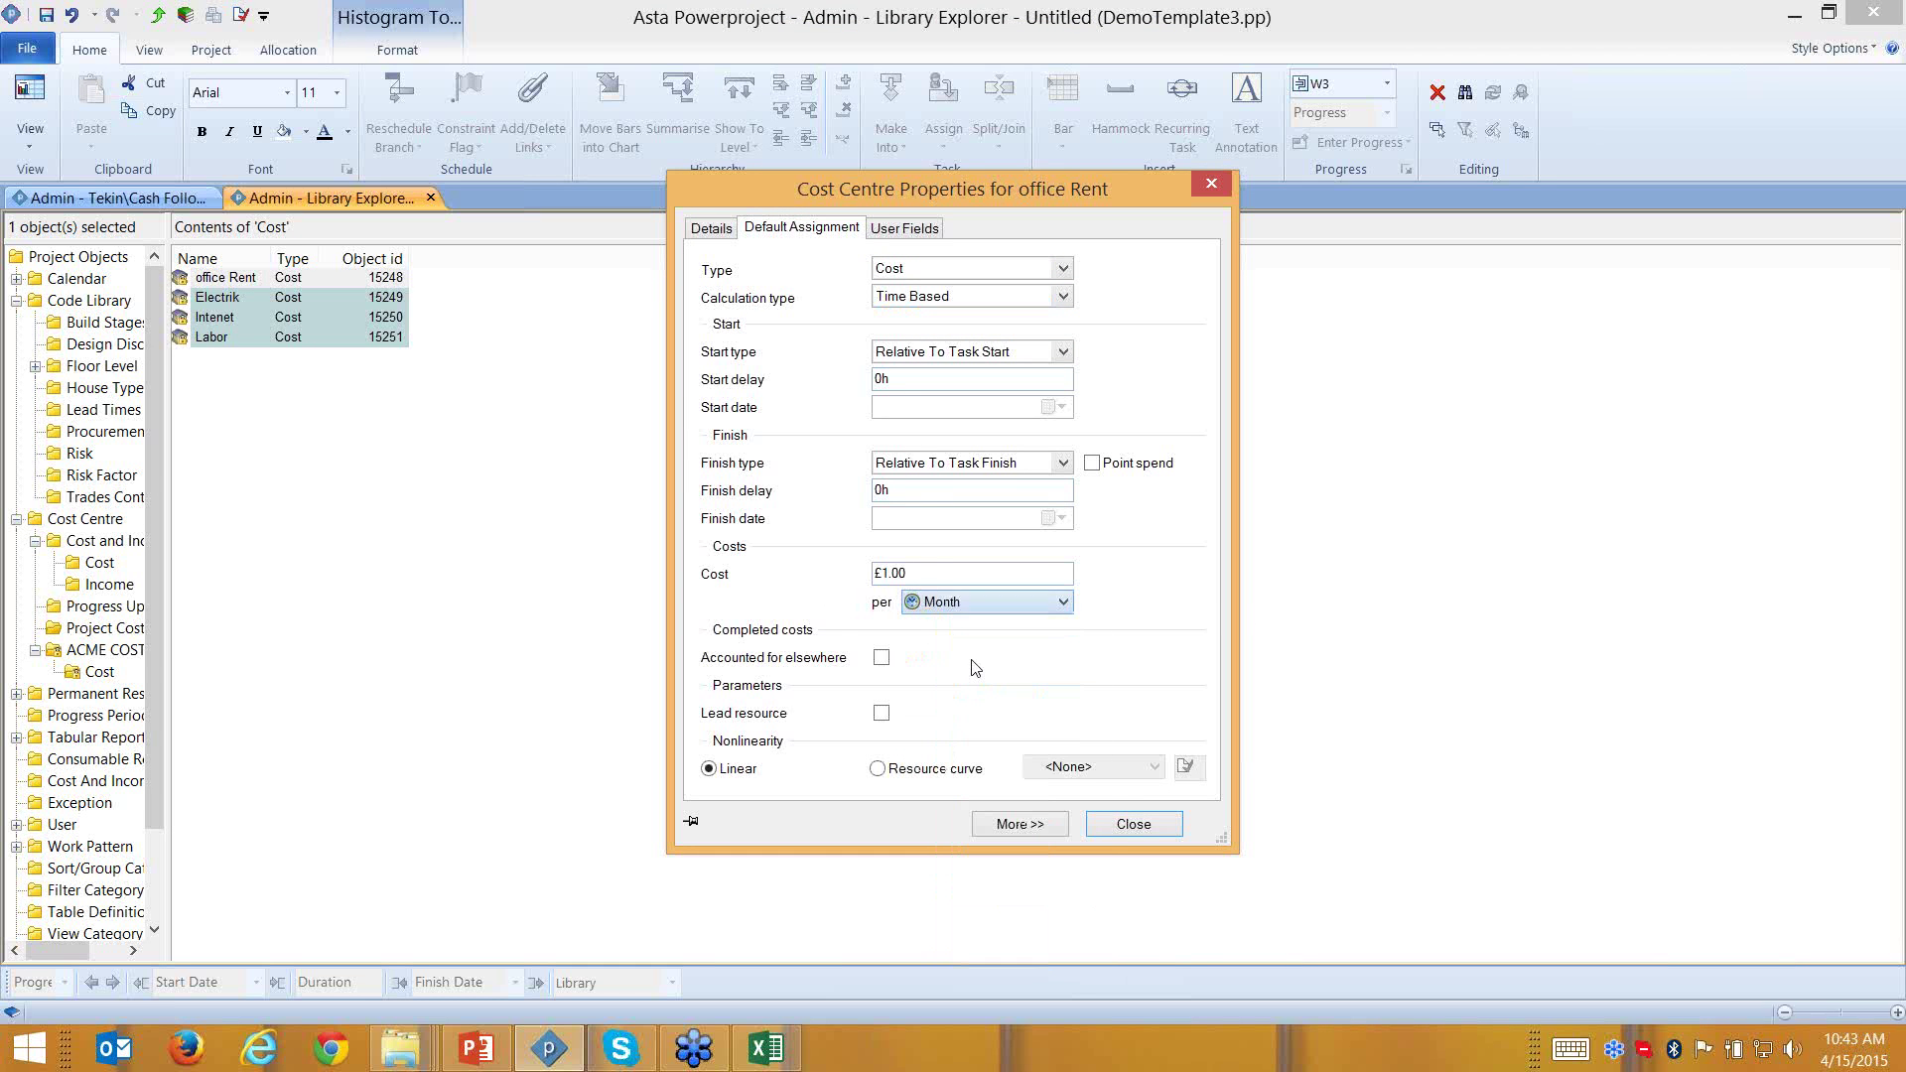
{"action": "double_click", "coordinate": [911, 572]}
{"action": "type", "text": "100"}
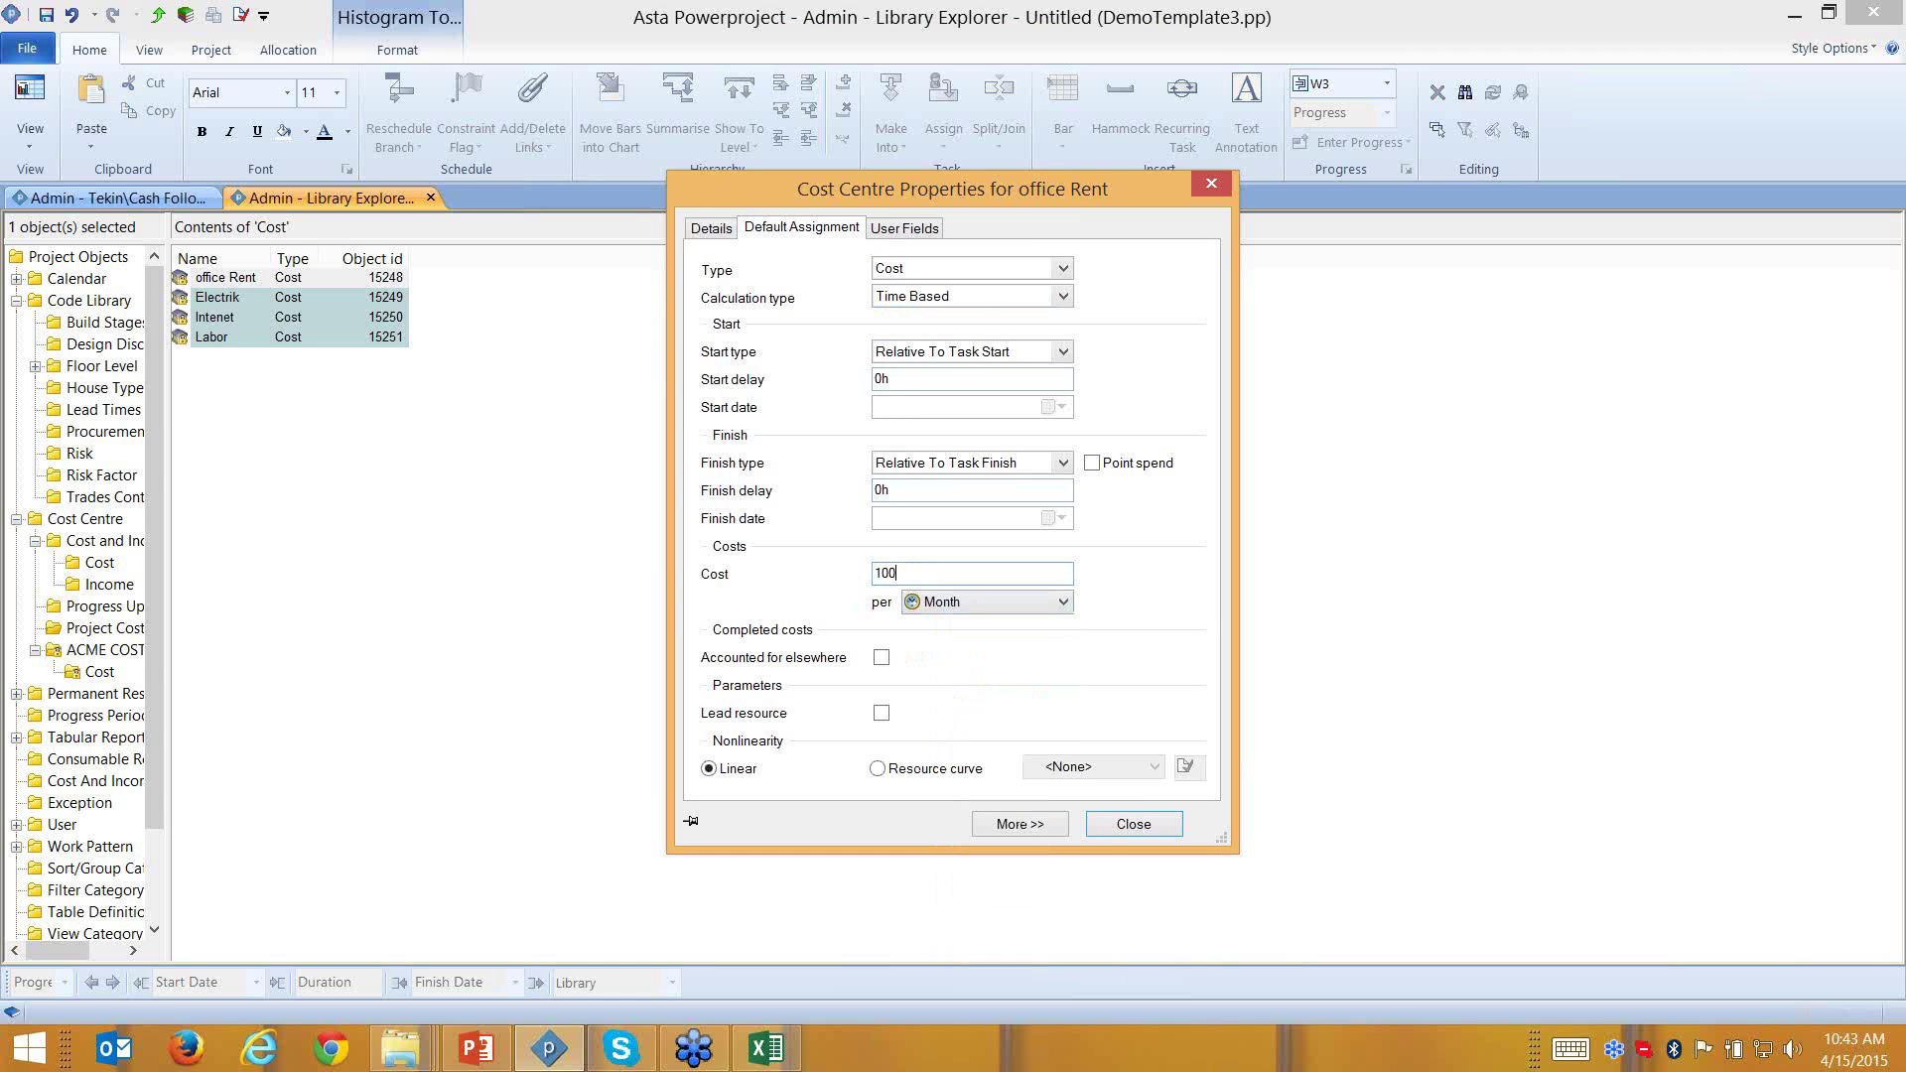
{"action": "type", "text": "0"}
{"action": "left_click", "coordinate": [1141, 832]}
Return to the project bar chart and summarise all five tasks under a summary bar named Project
{"action": "left_click", "coordinate": [109, 198]}
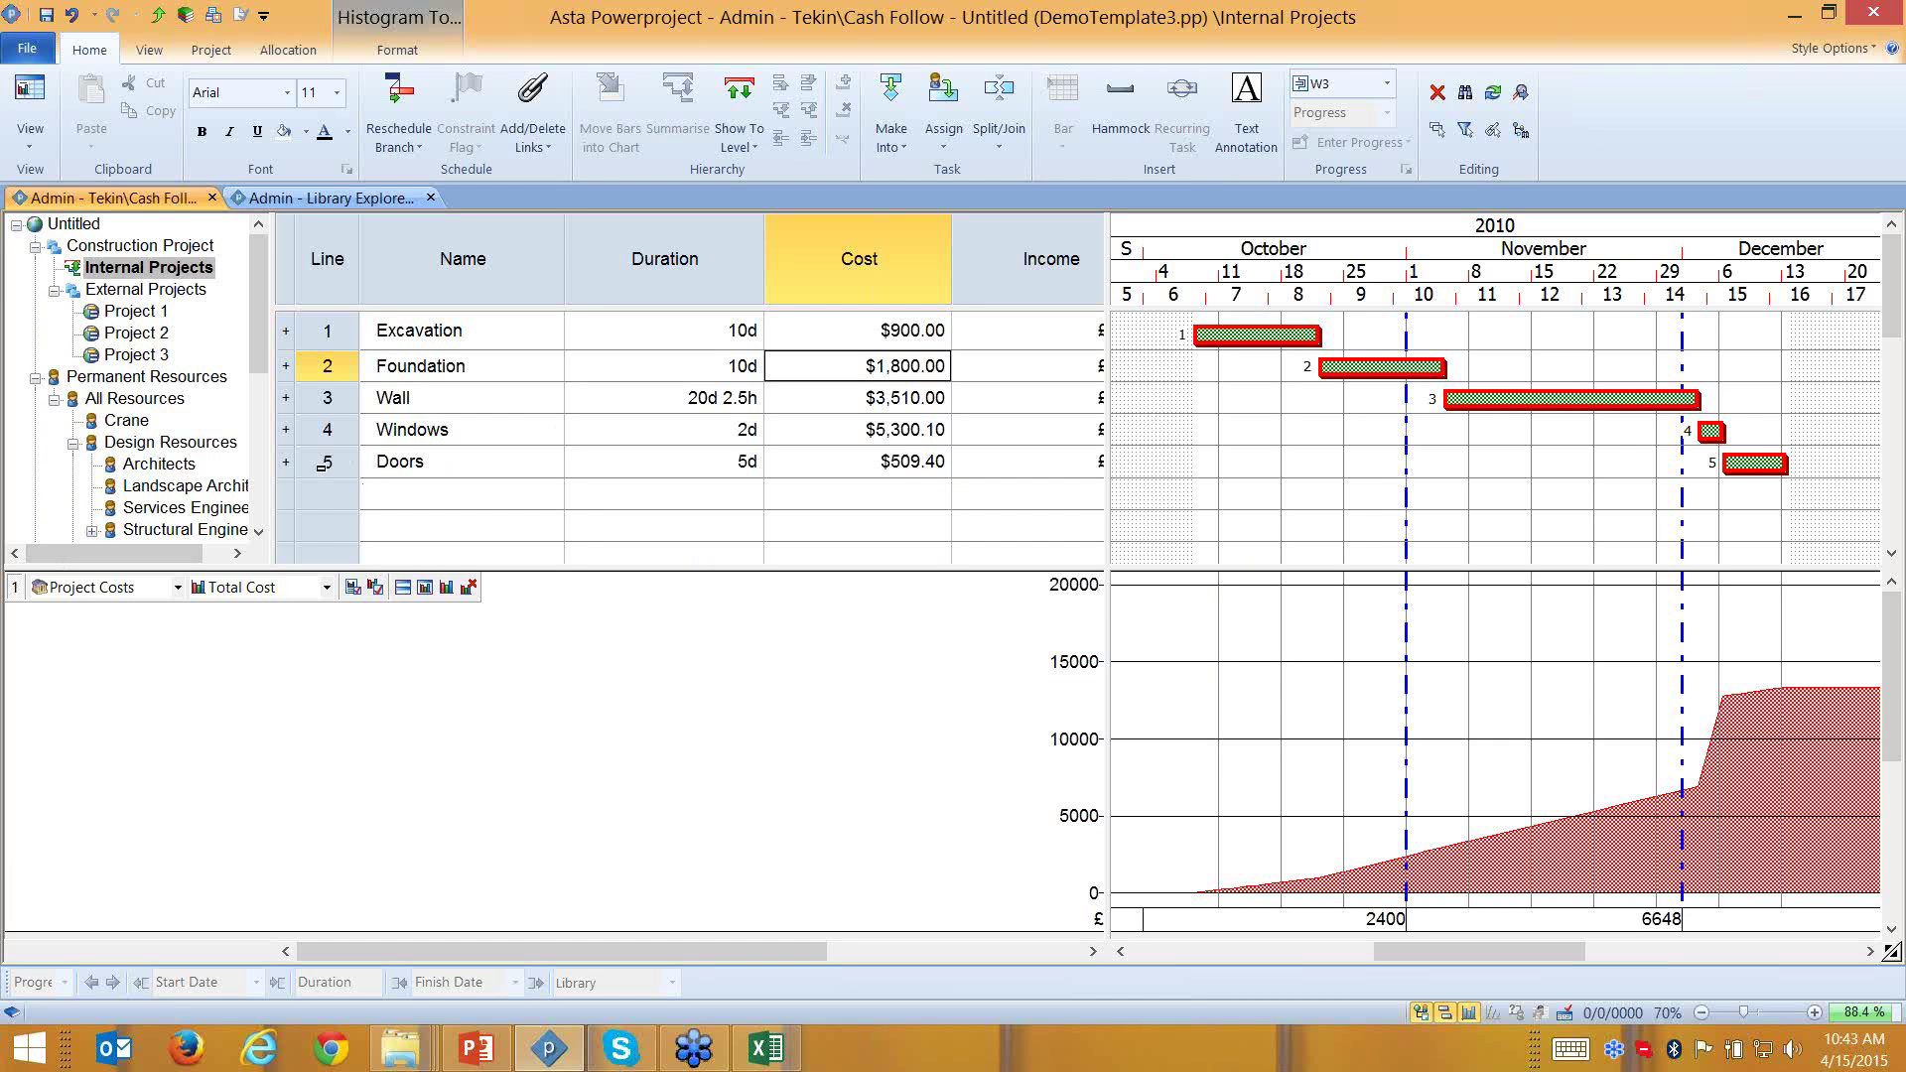
{"action": "left_click_drag", "start_coordinate": [323, 461], "coordinate": [326, 331]}
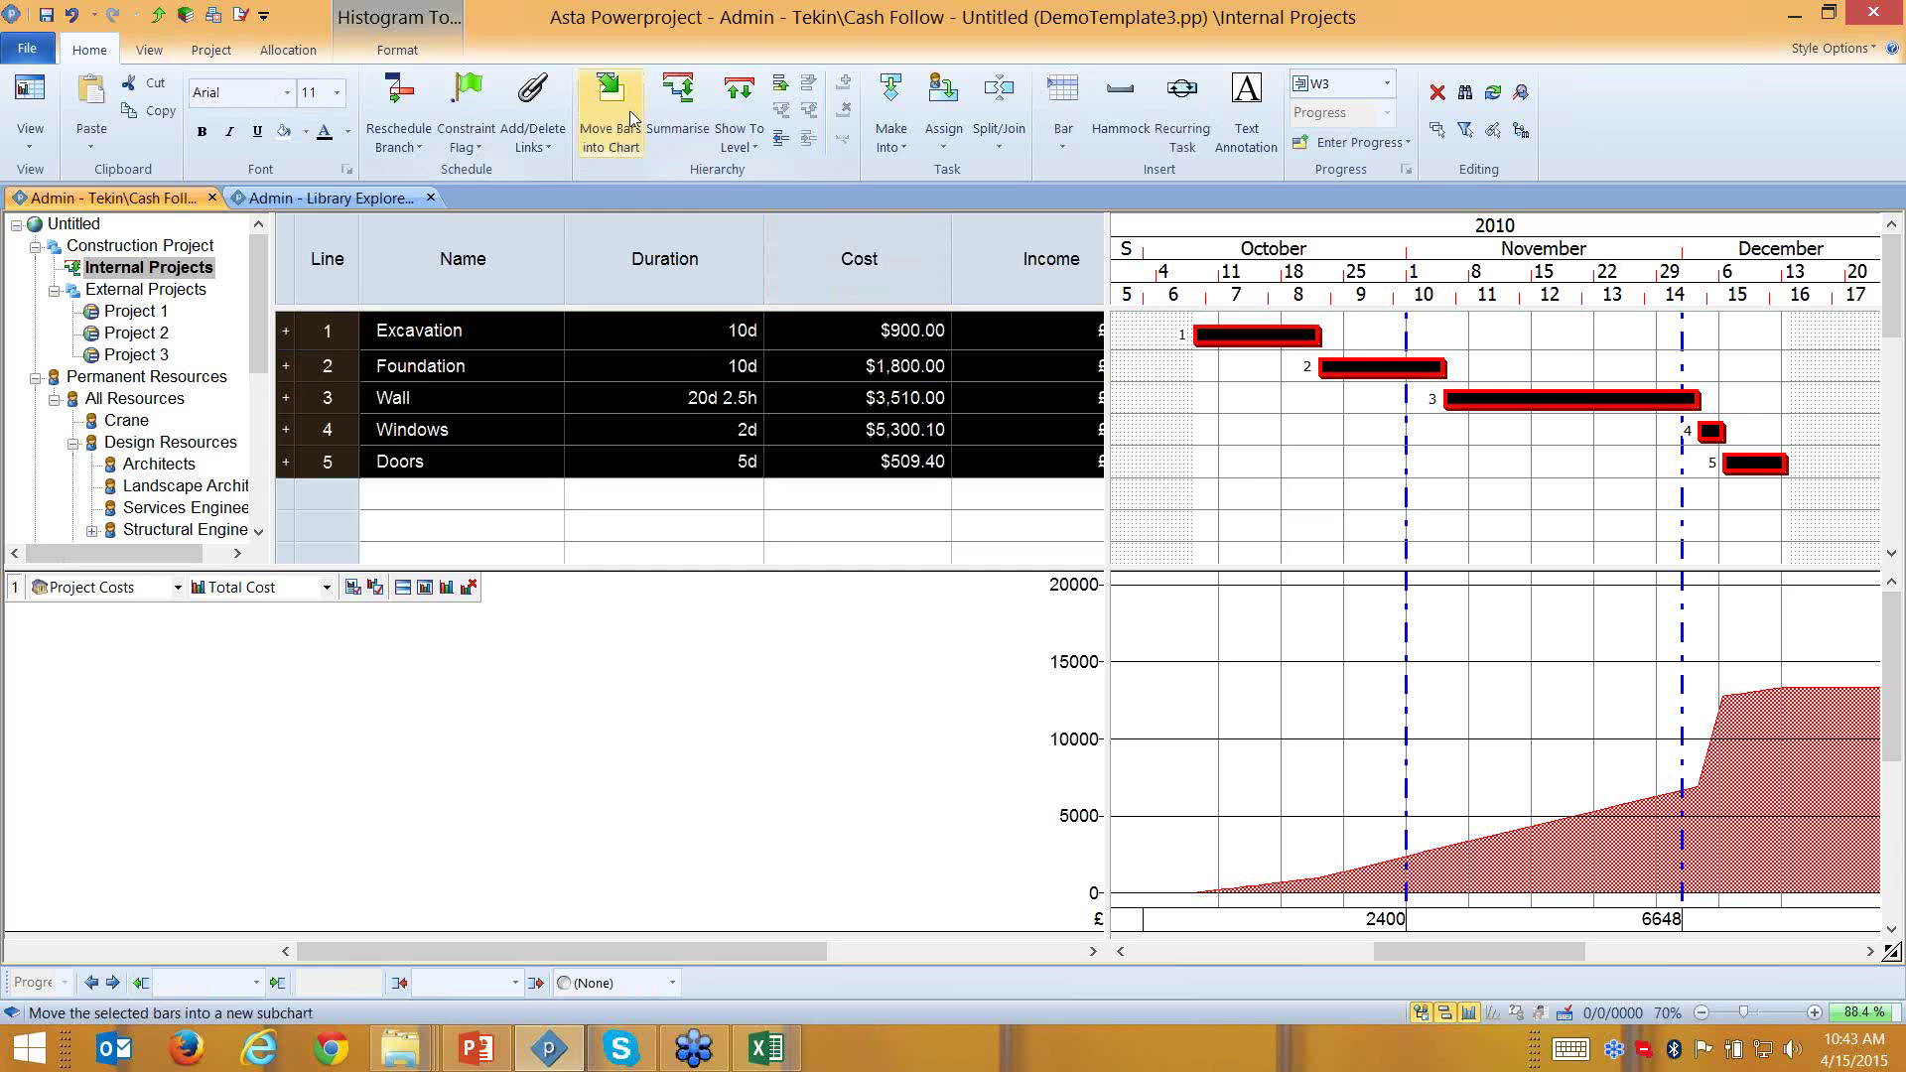
{"action": "left_click", "coordinate": [678, 99]}
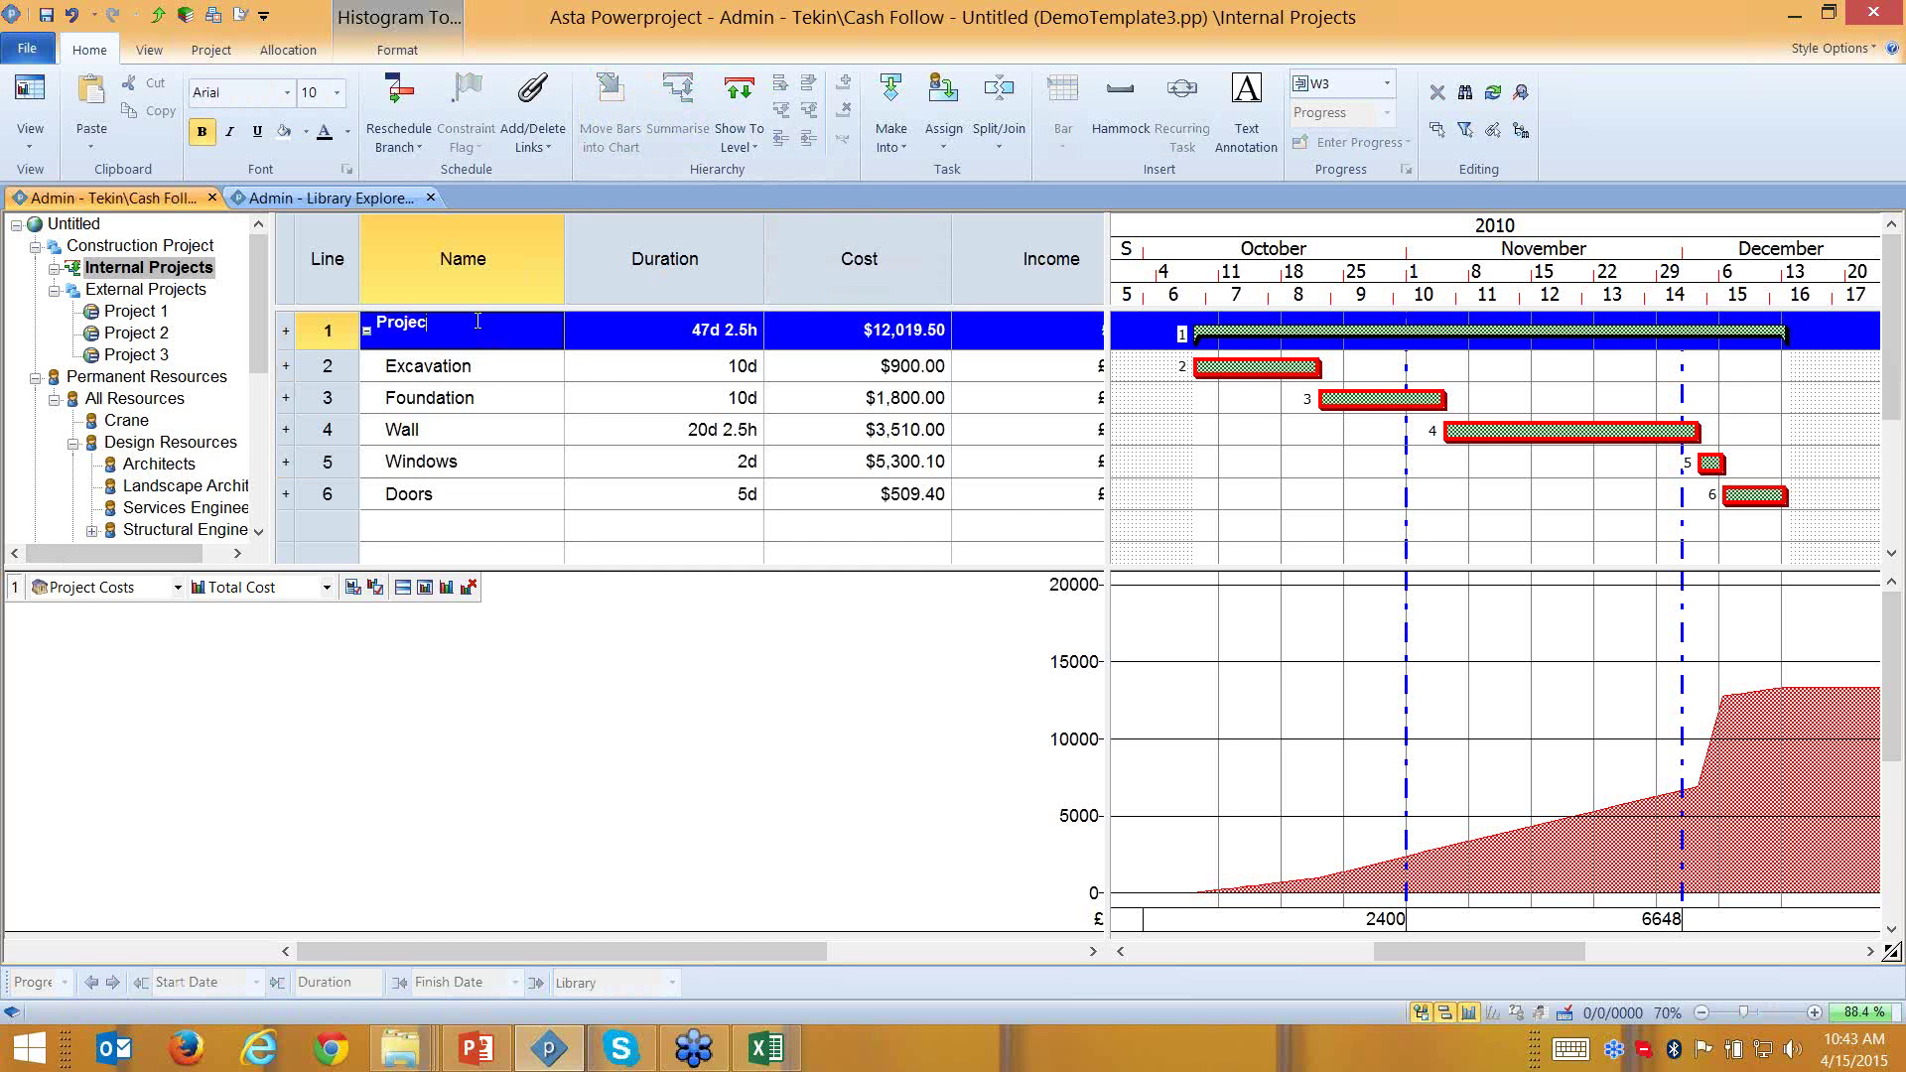
{"action": "left_click", "coordinate": [1429, 478]}
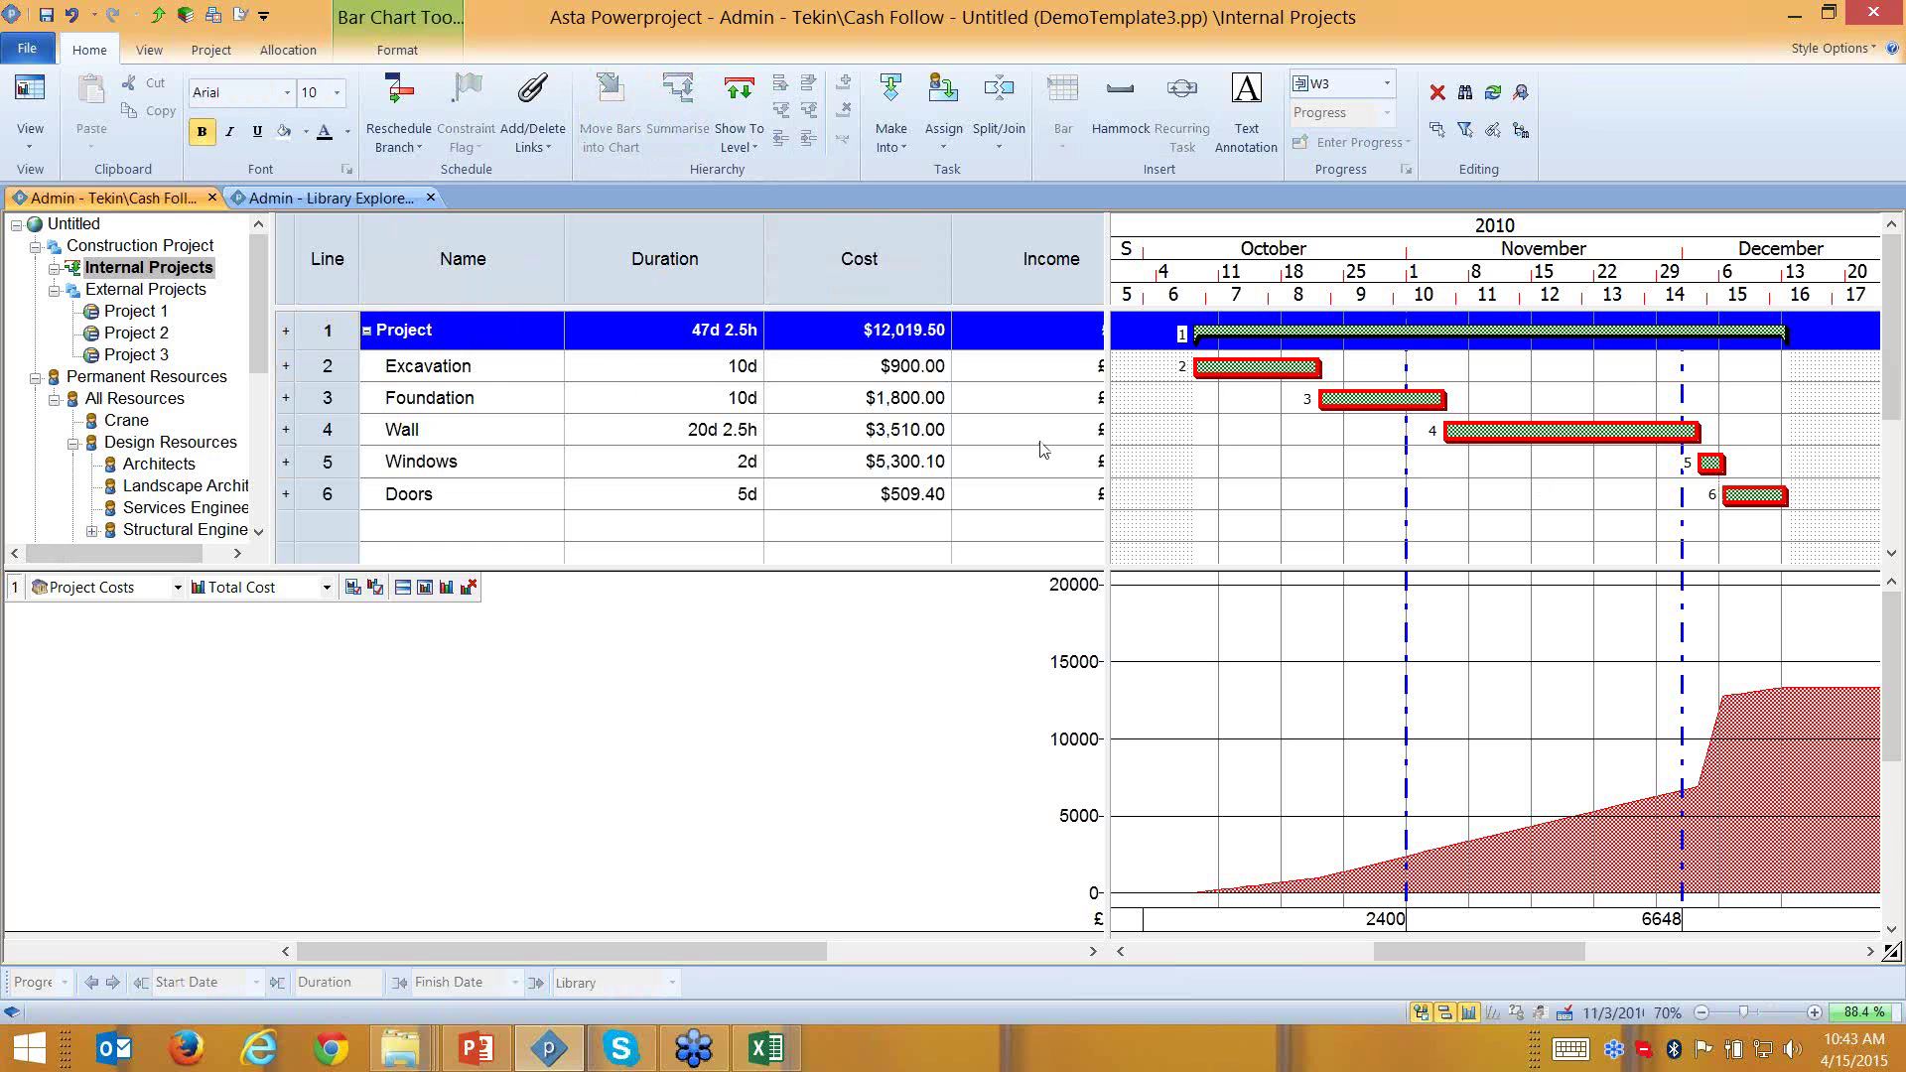
Hide the histogram and assign the office Rent cost centre from ACME COST CENTER's Cost folder to the Project summary bar
{"action": "left_click", "coordinate": [56, 292]}
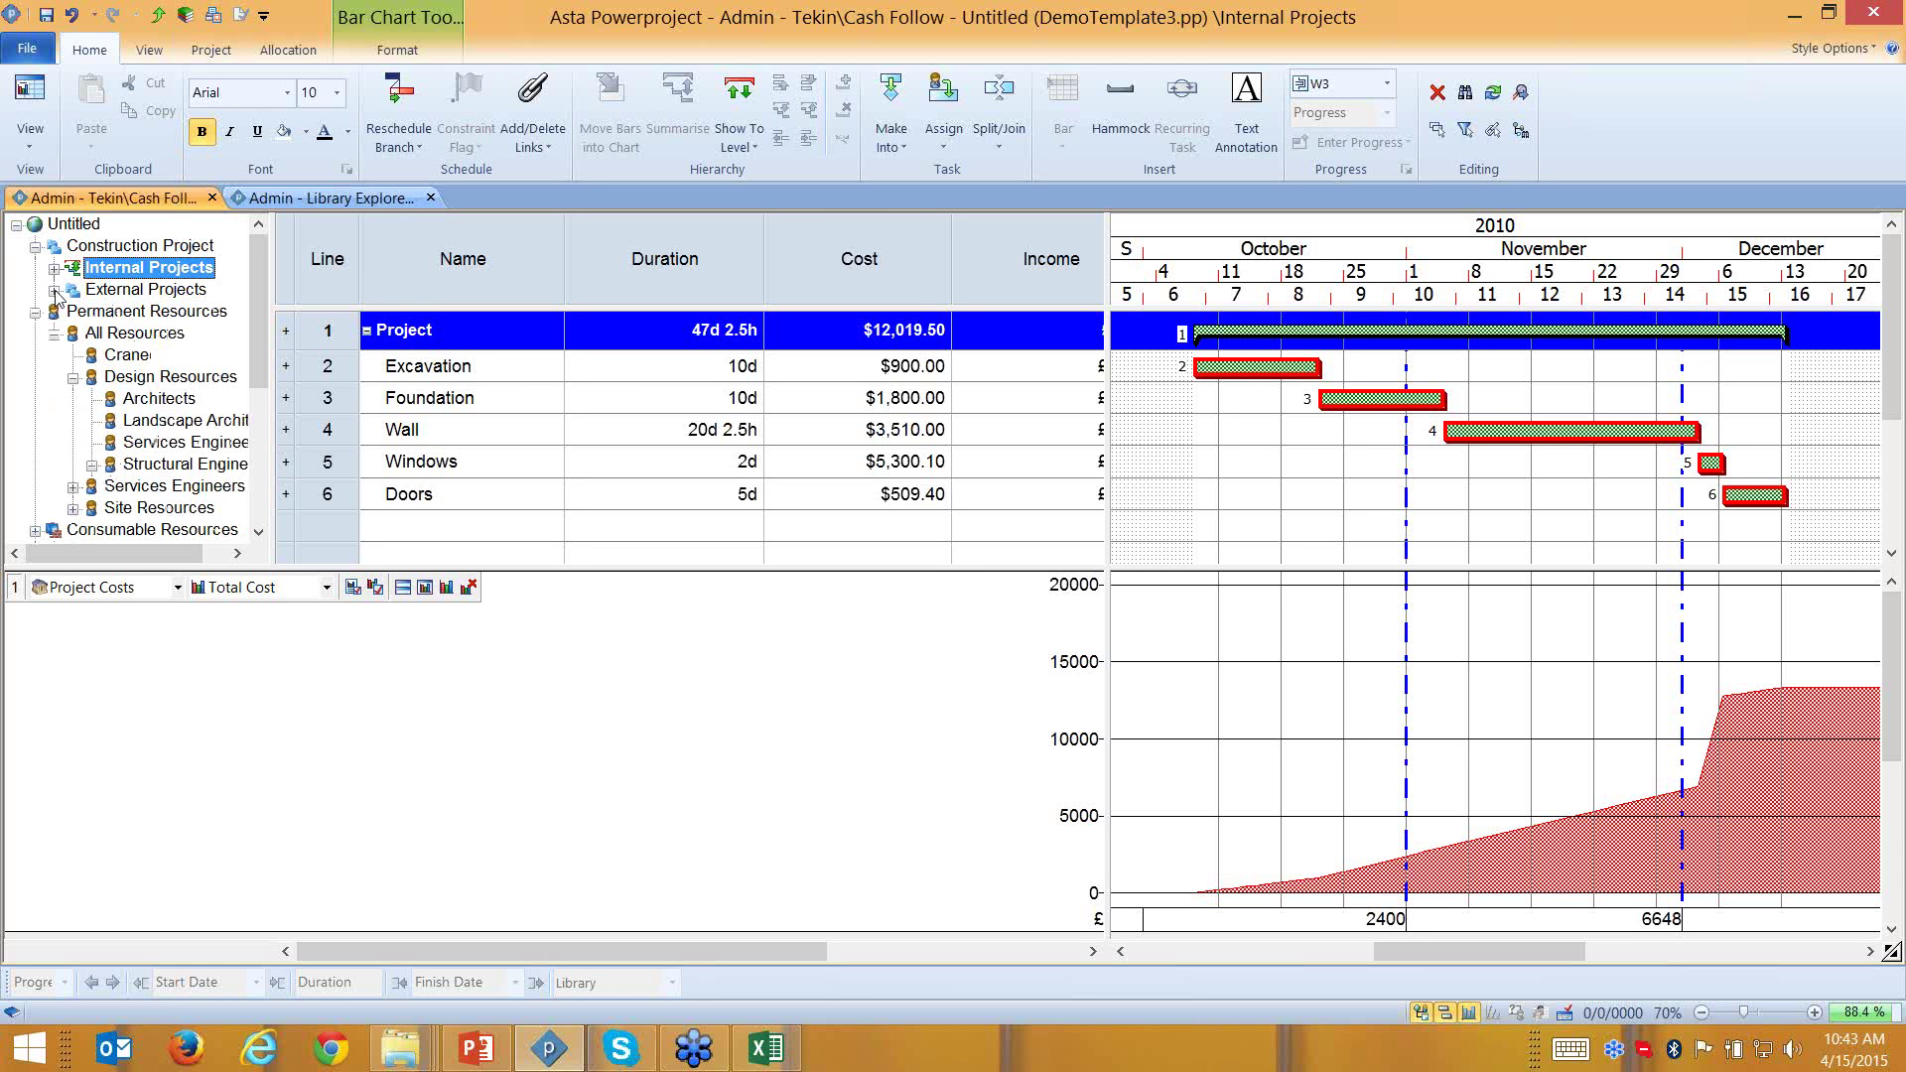
{"action": "left_click", "coordinate": [1469, 1013]}
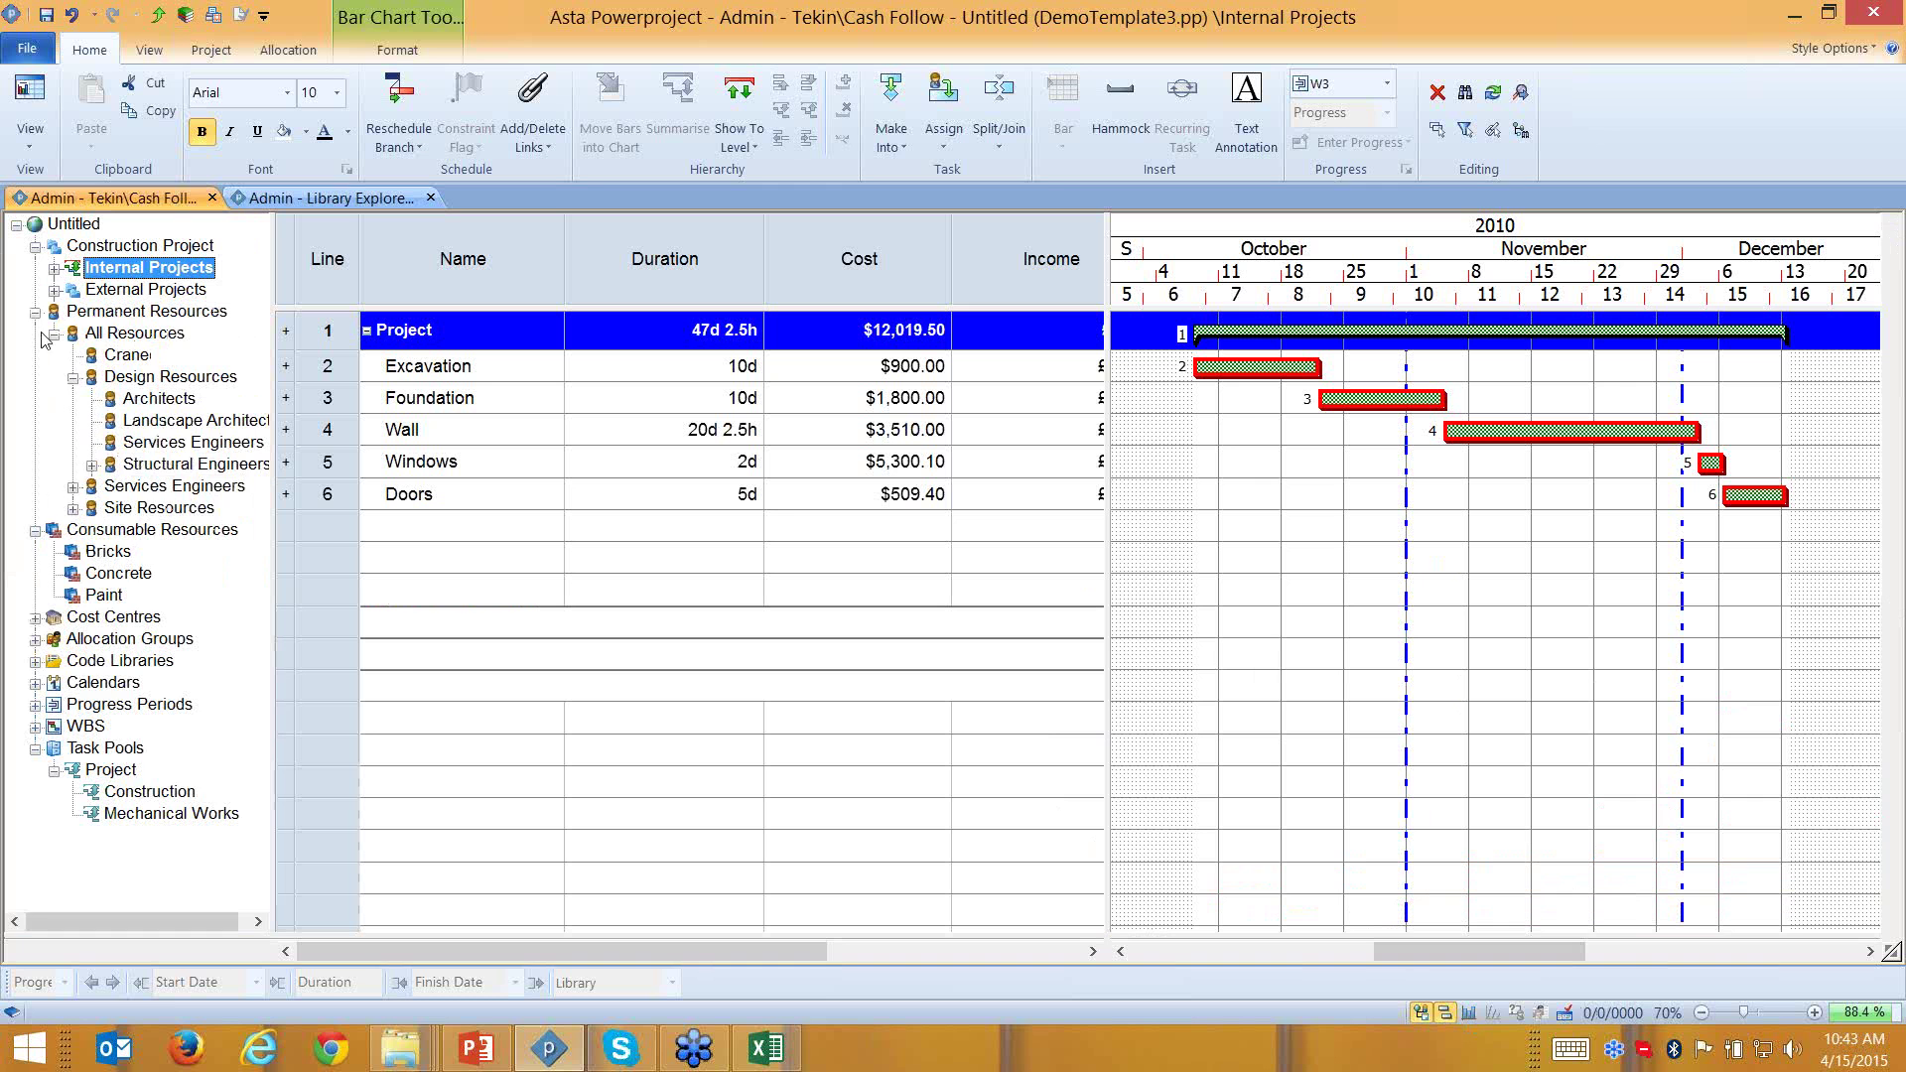
{"action": "left_click", "coordinate": [36, 313]}
{"action": "left_click", "coordinate": [36, 464]}
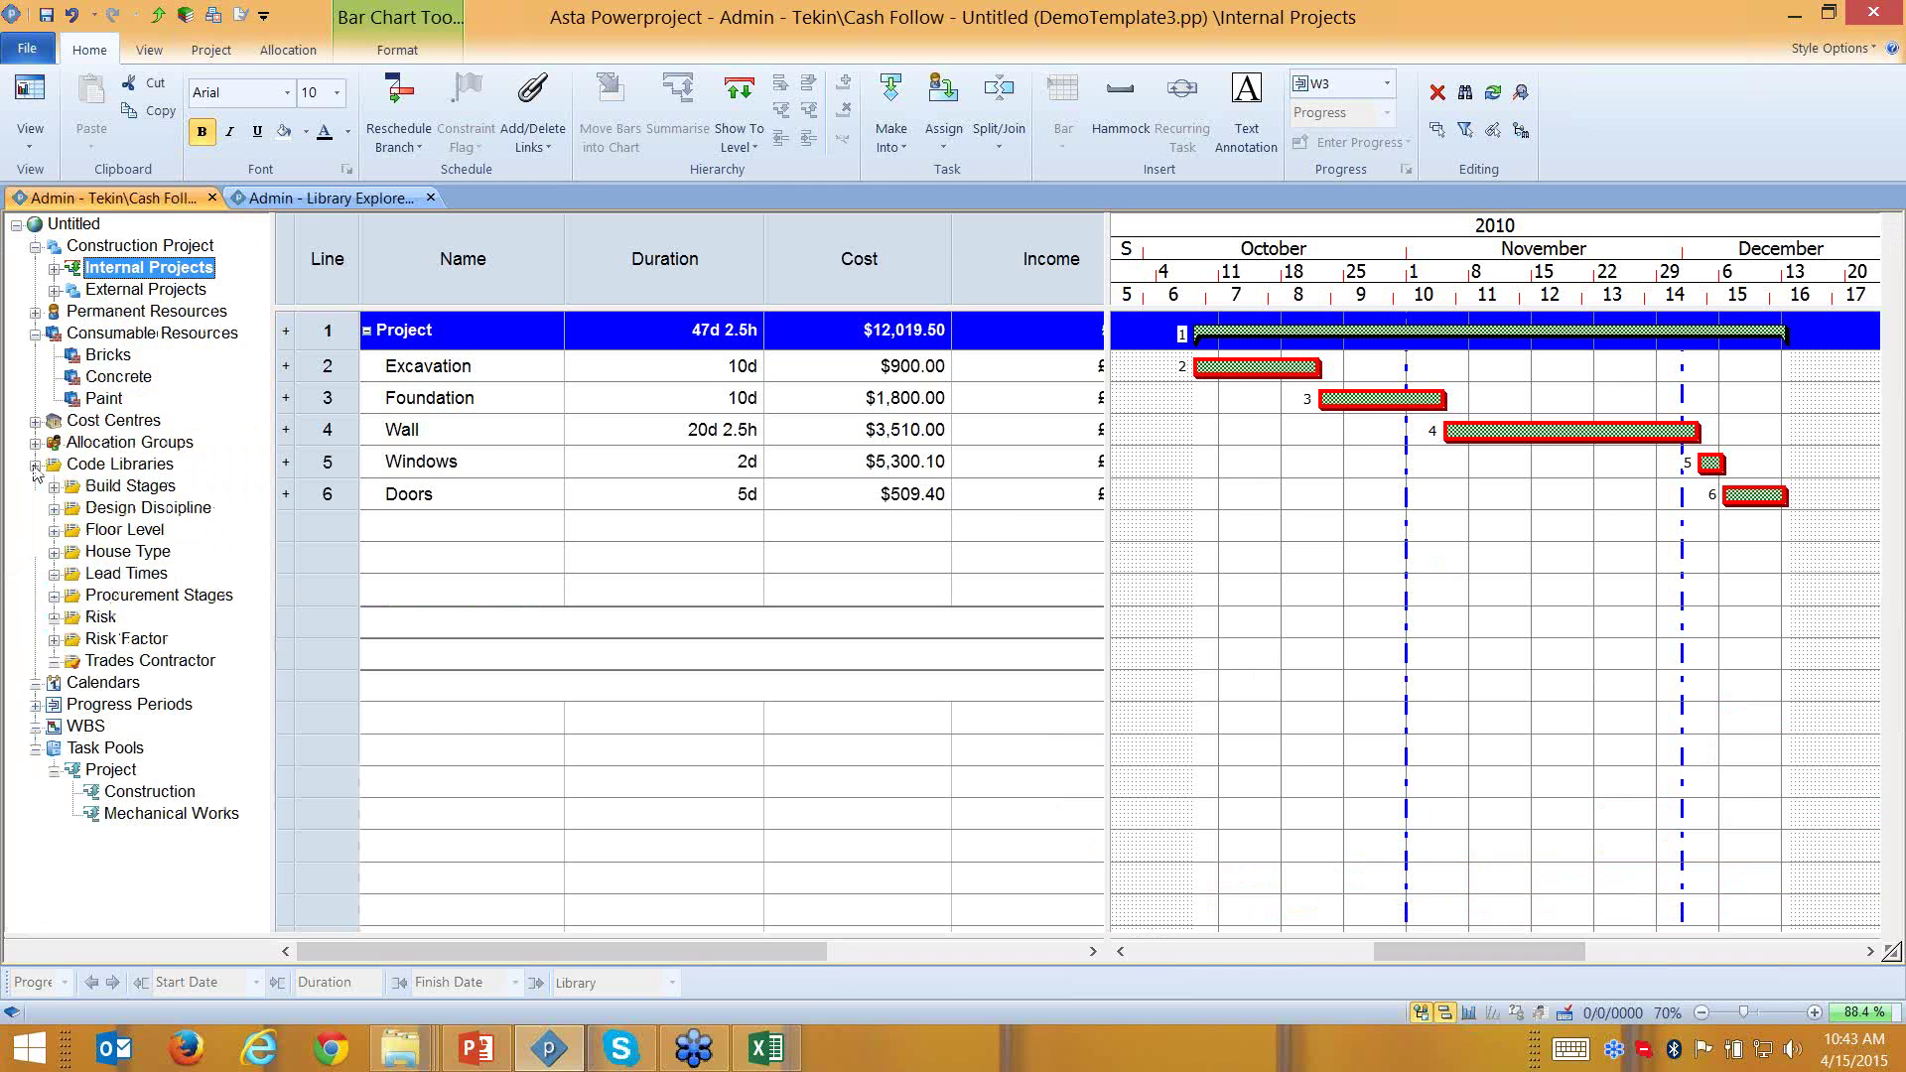
{"action": "left_click", "coordinate": [35, 421]}
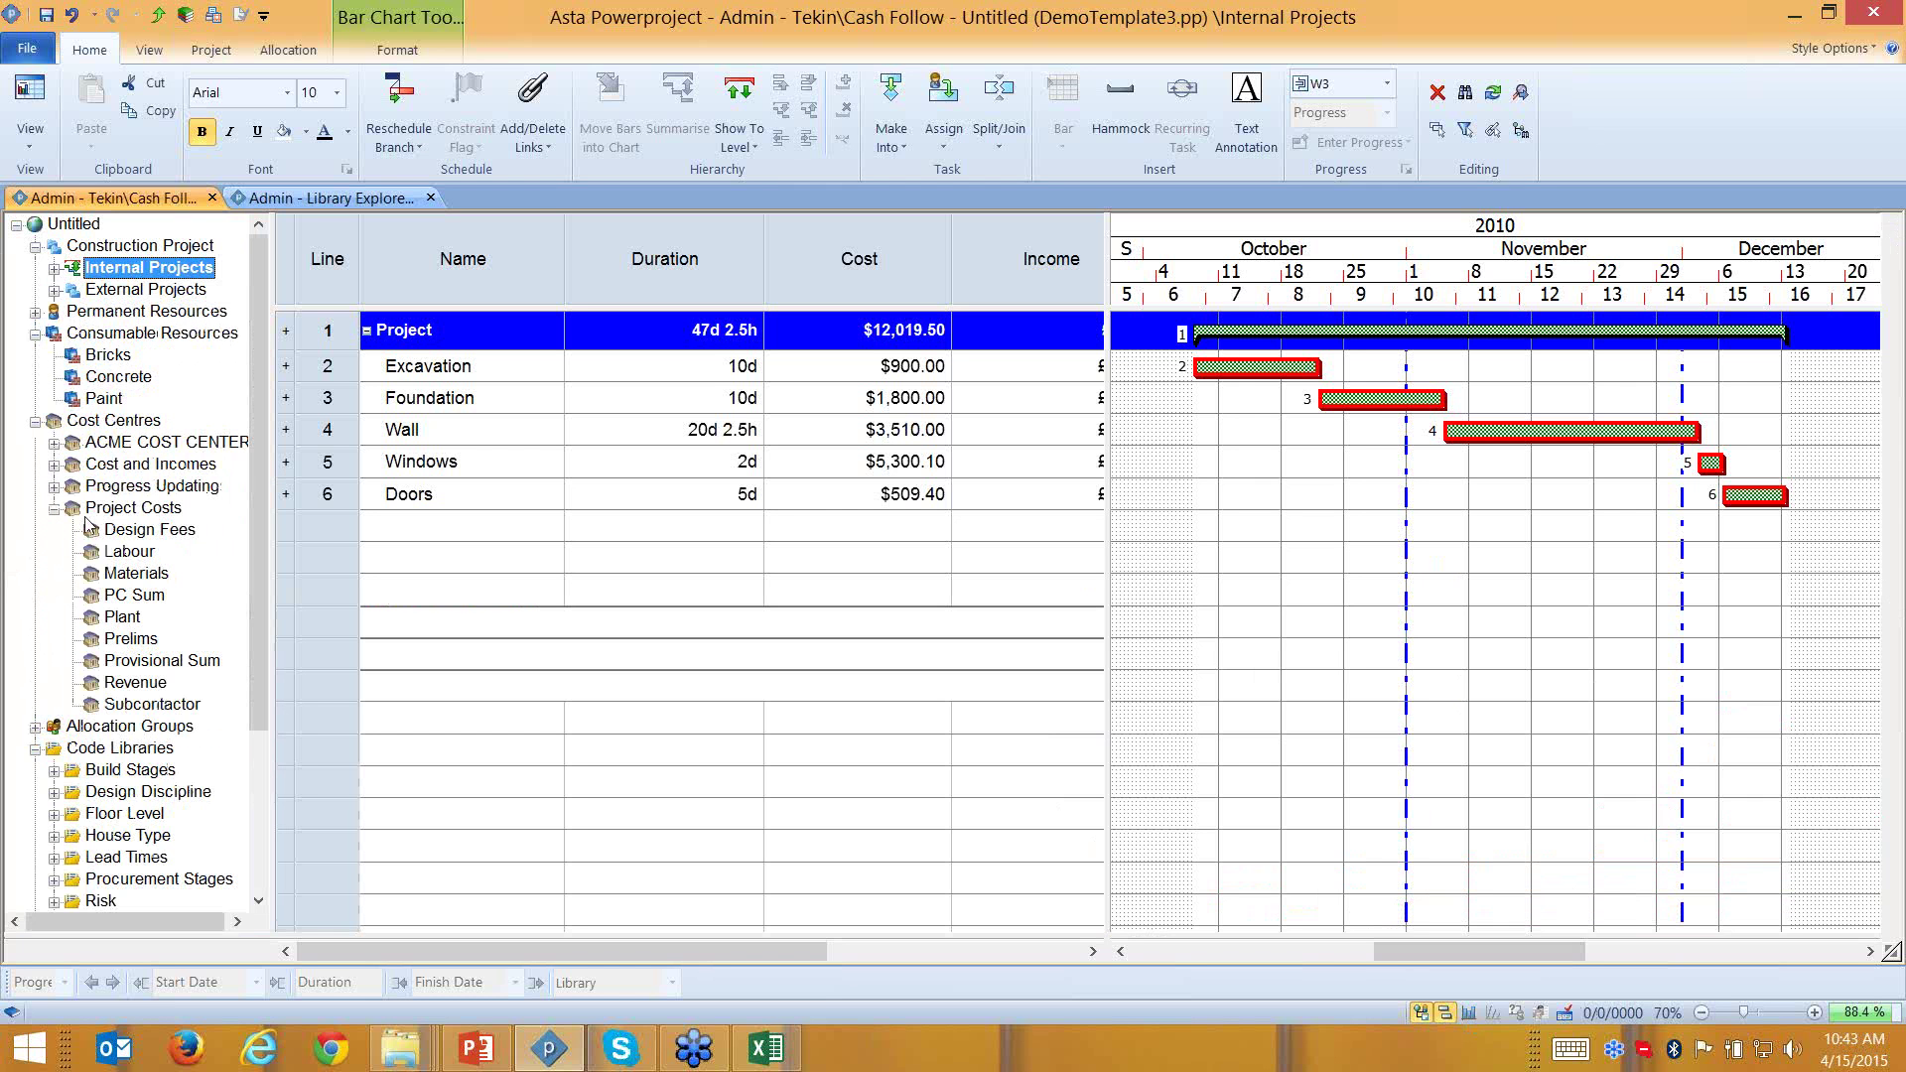
{"action": "left_click", "coordinate": [55, 508]}
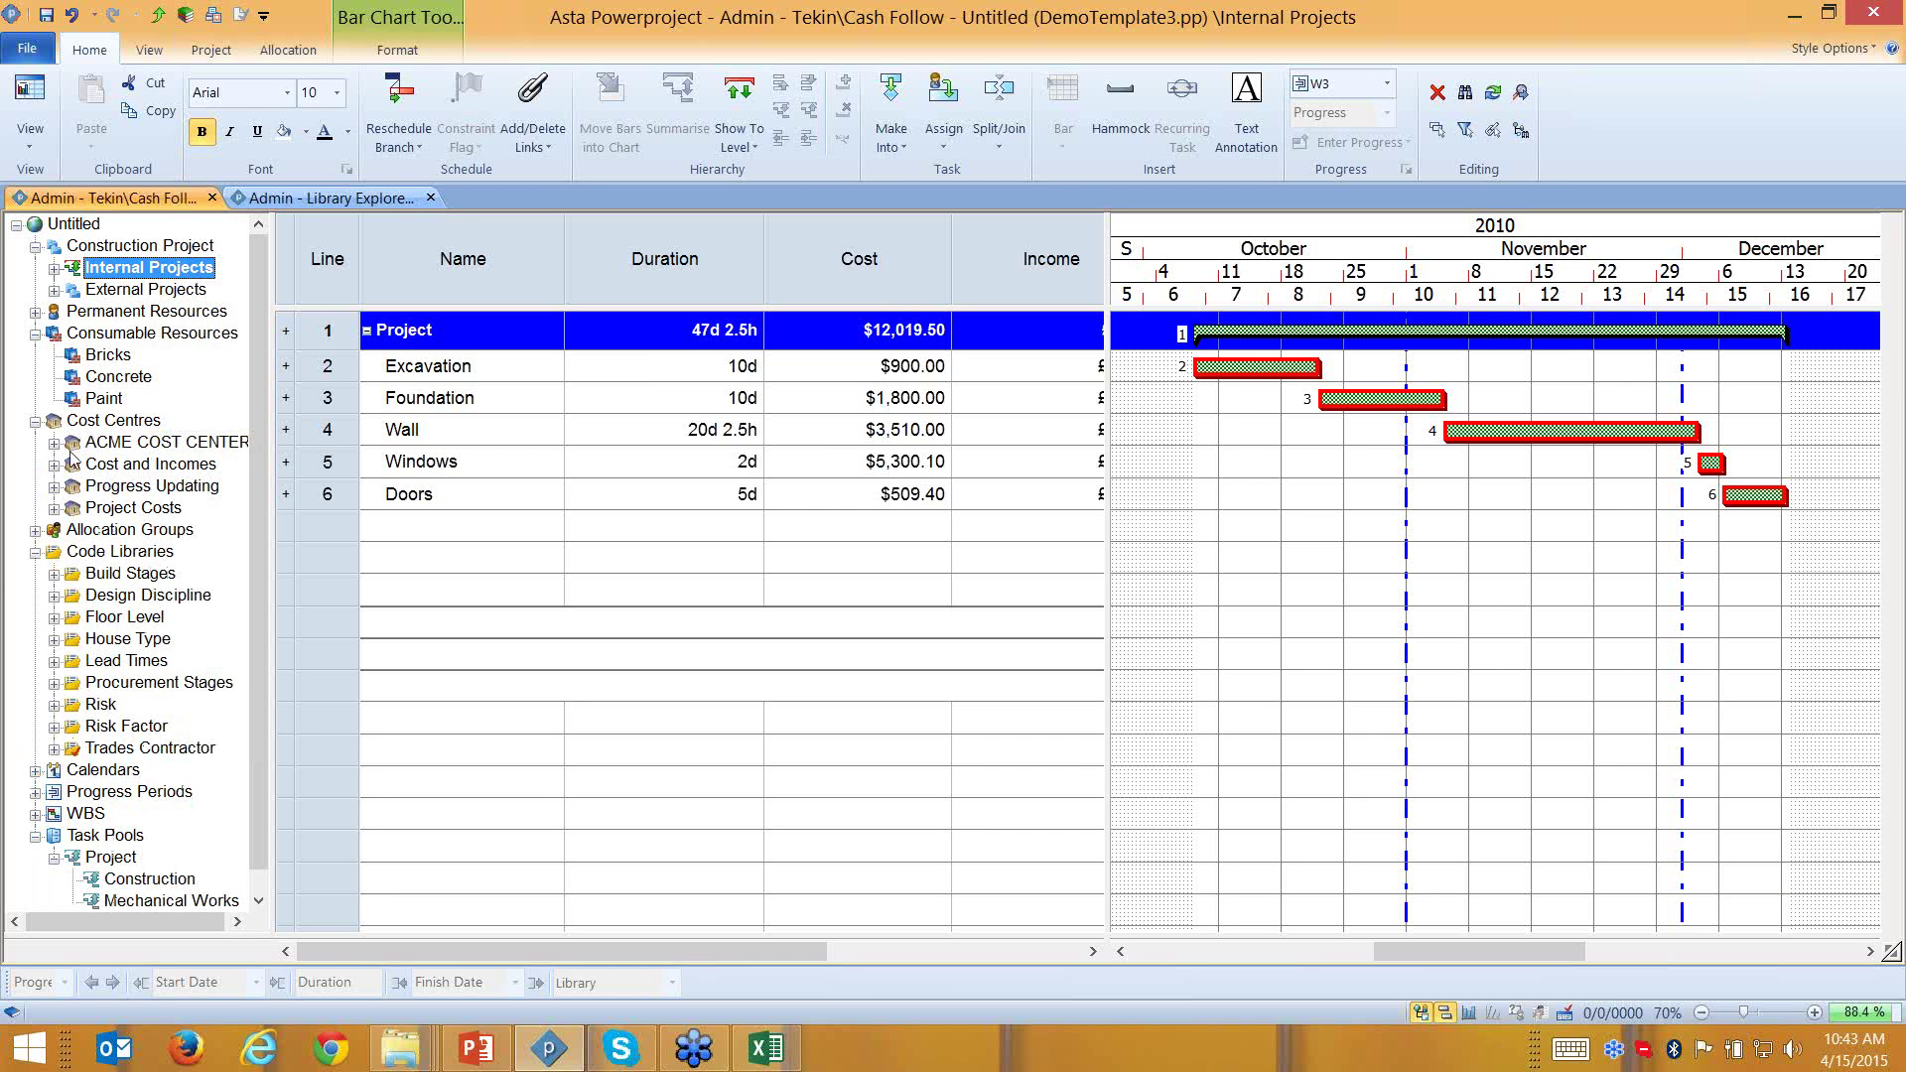
{"action": "left_click", "coordinate": [54, 444]}
{"action": "left_click", "coordinate": [72, 465]}
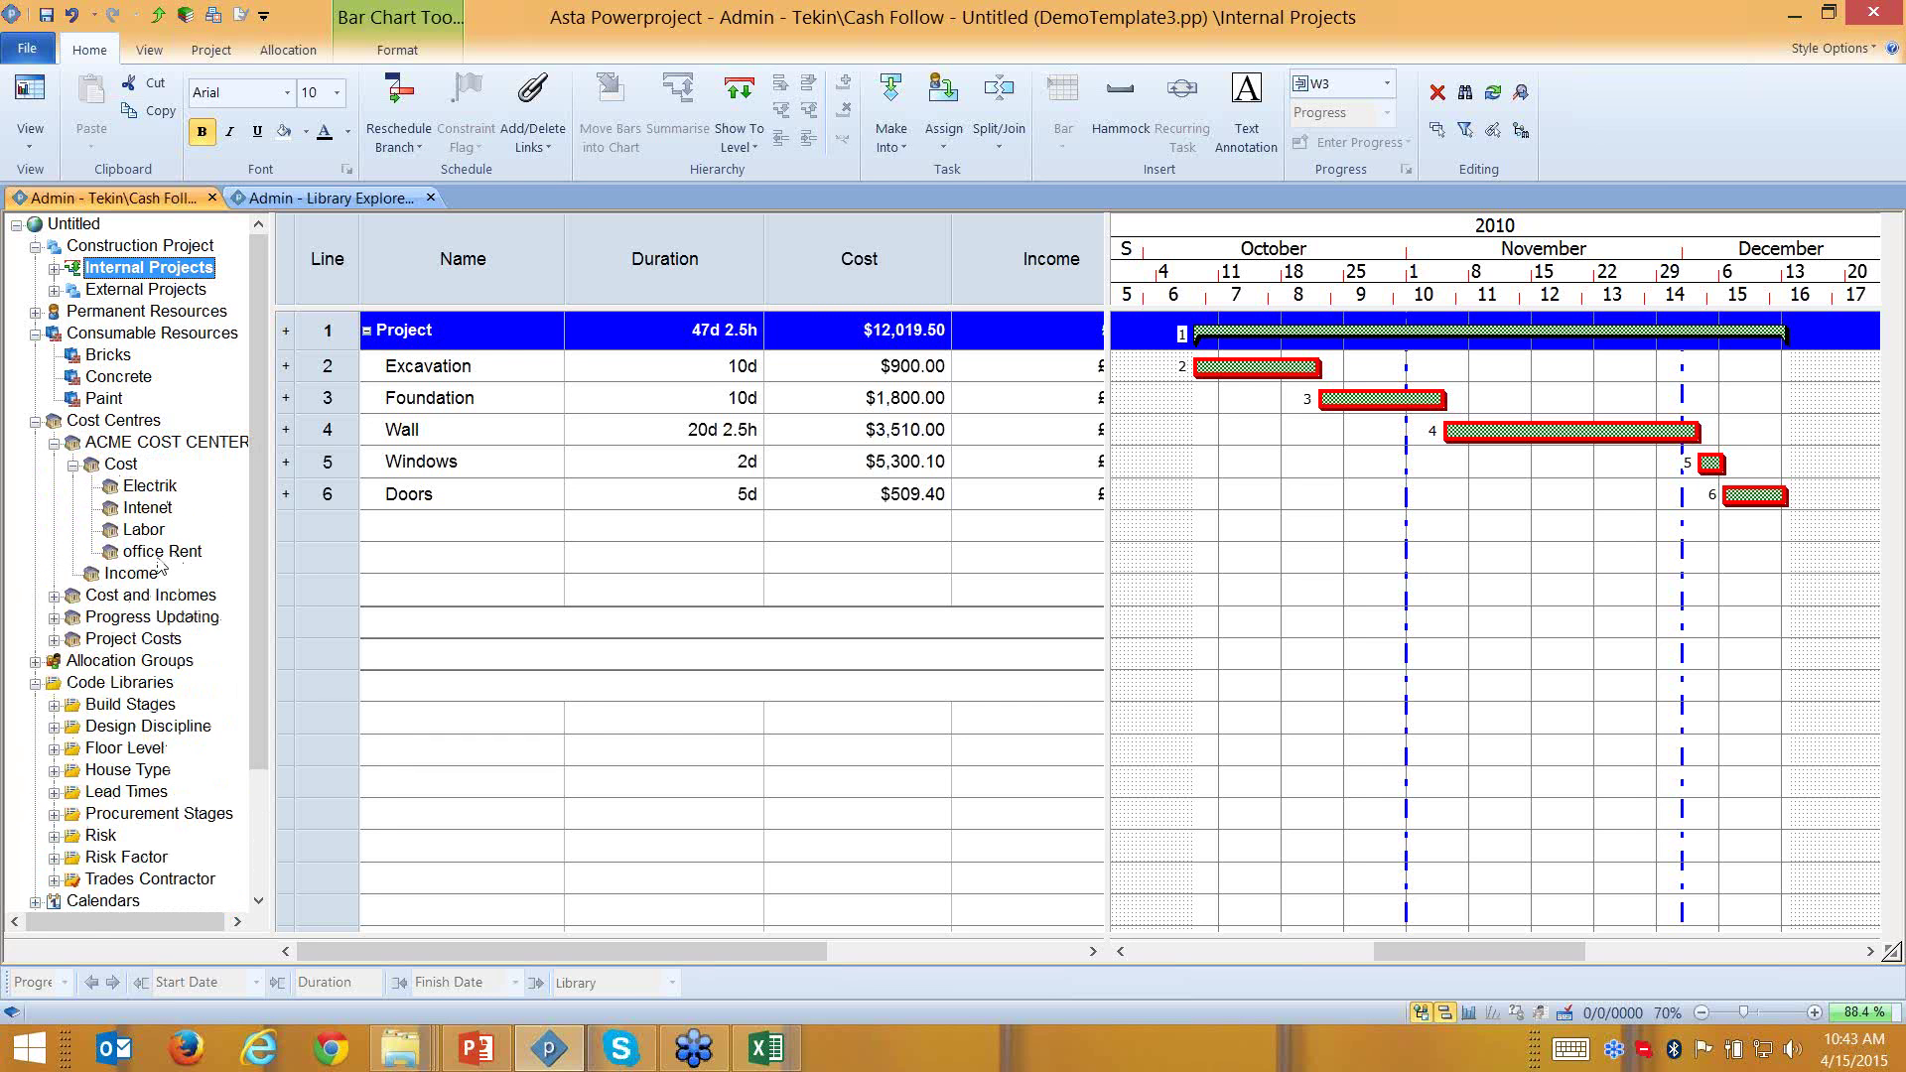
{"action": "left_click_drag", "start_coordinate": [157, 554], "coordinate": [1295, 337]}
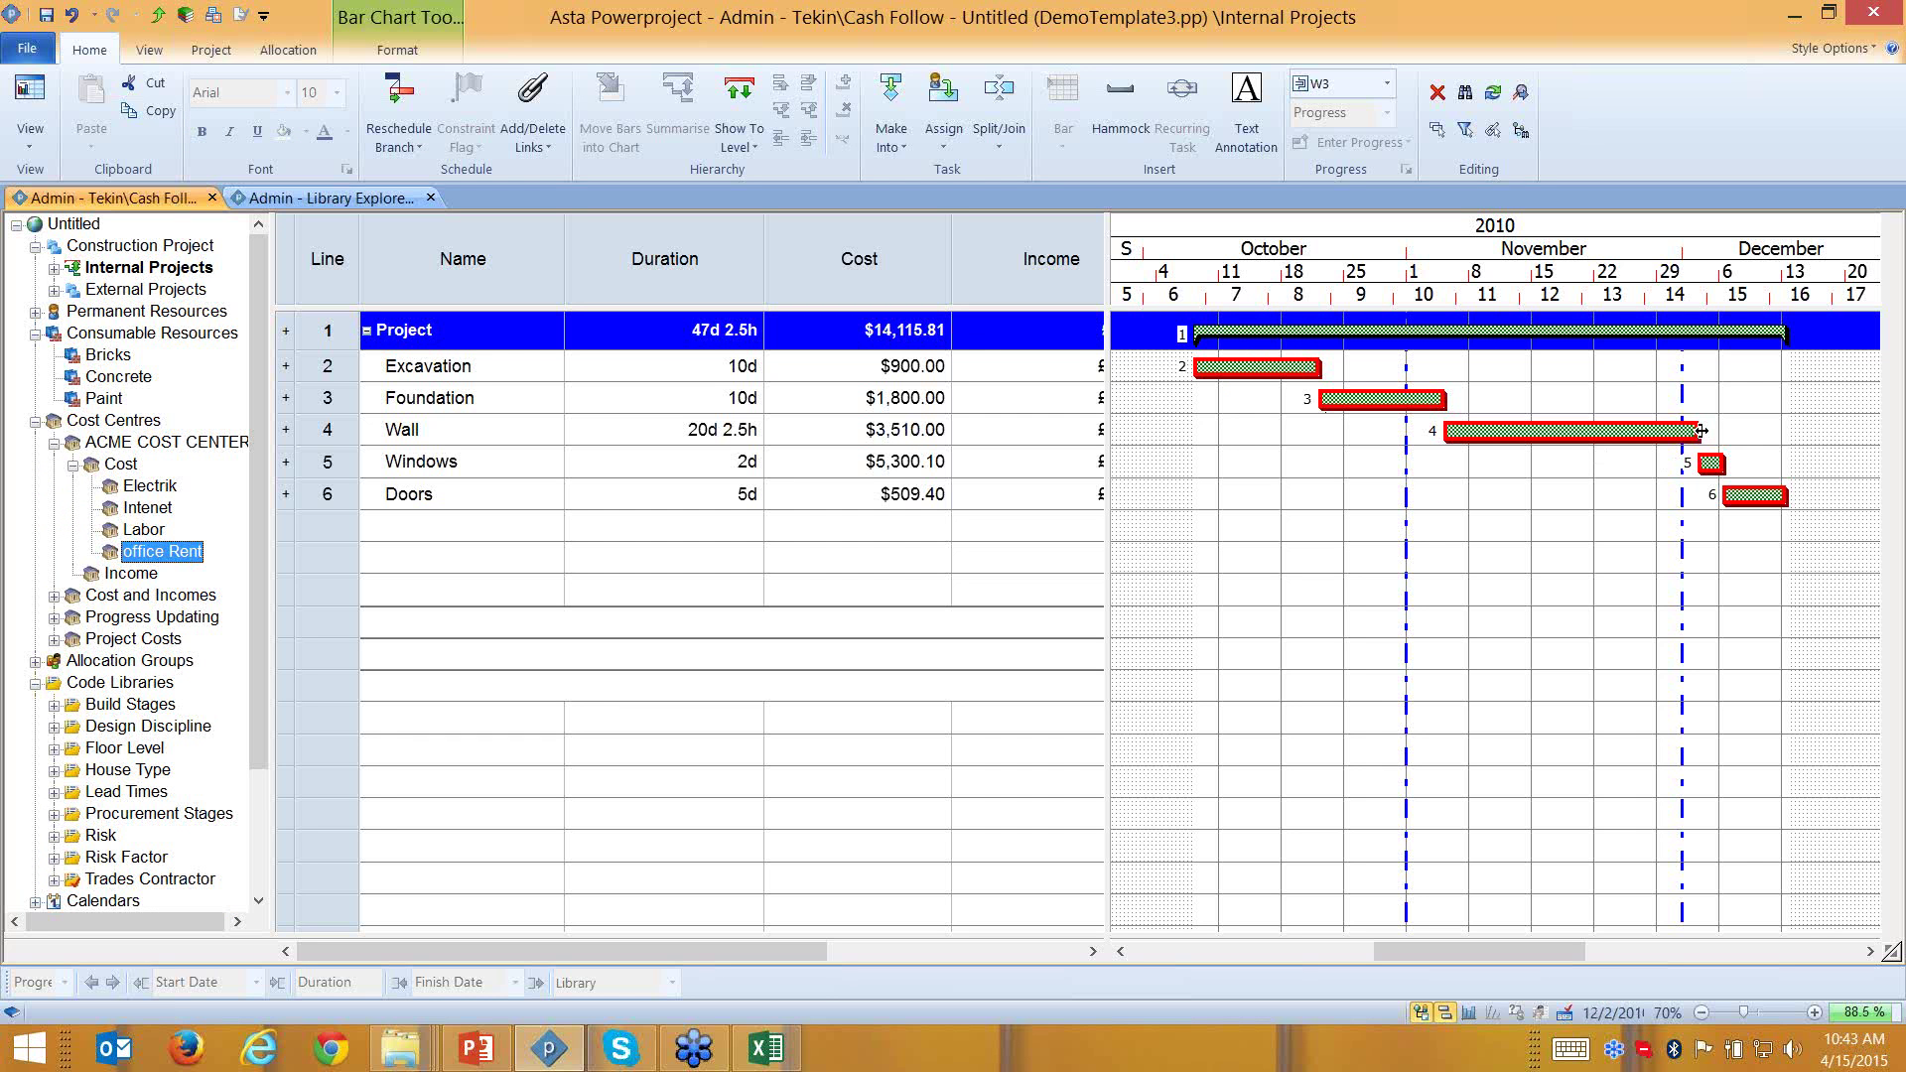
Shorten the Wall task to 10d on the bar chart and reschedule the project using the Progress entry period
{"action": "left_click_drag", "start_coordinate": [1700, 435], "coordinate": [1571, 433]}
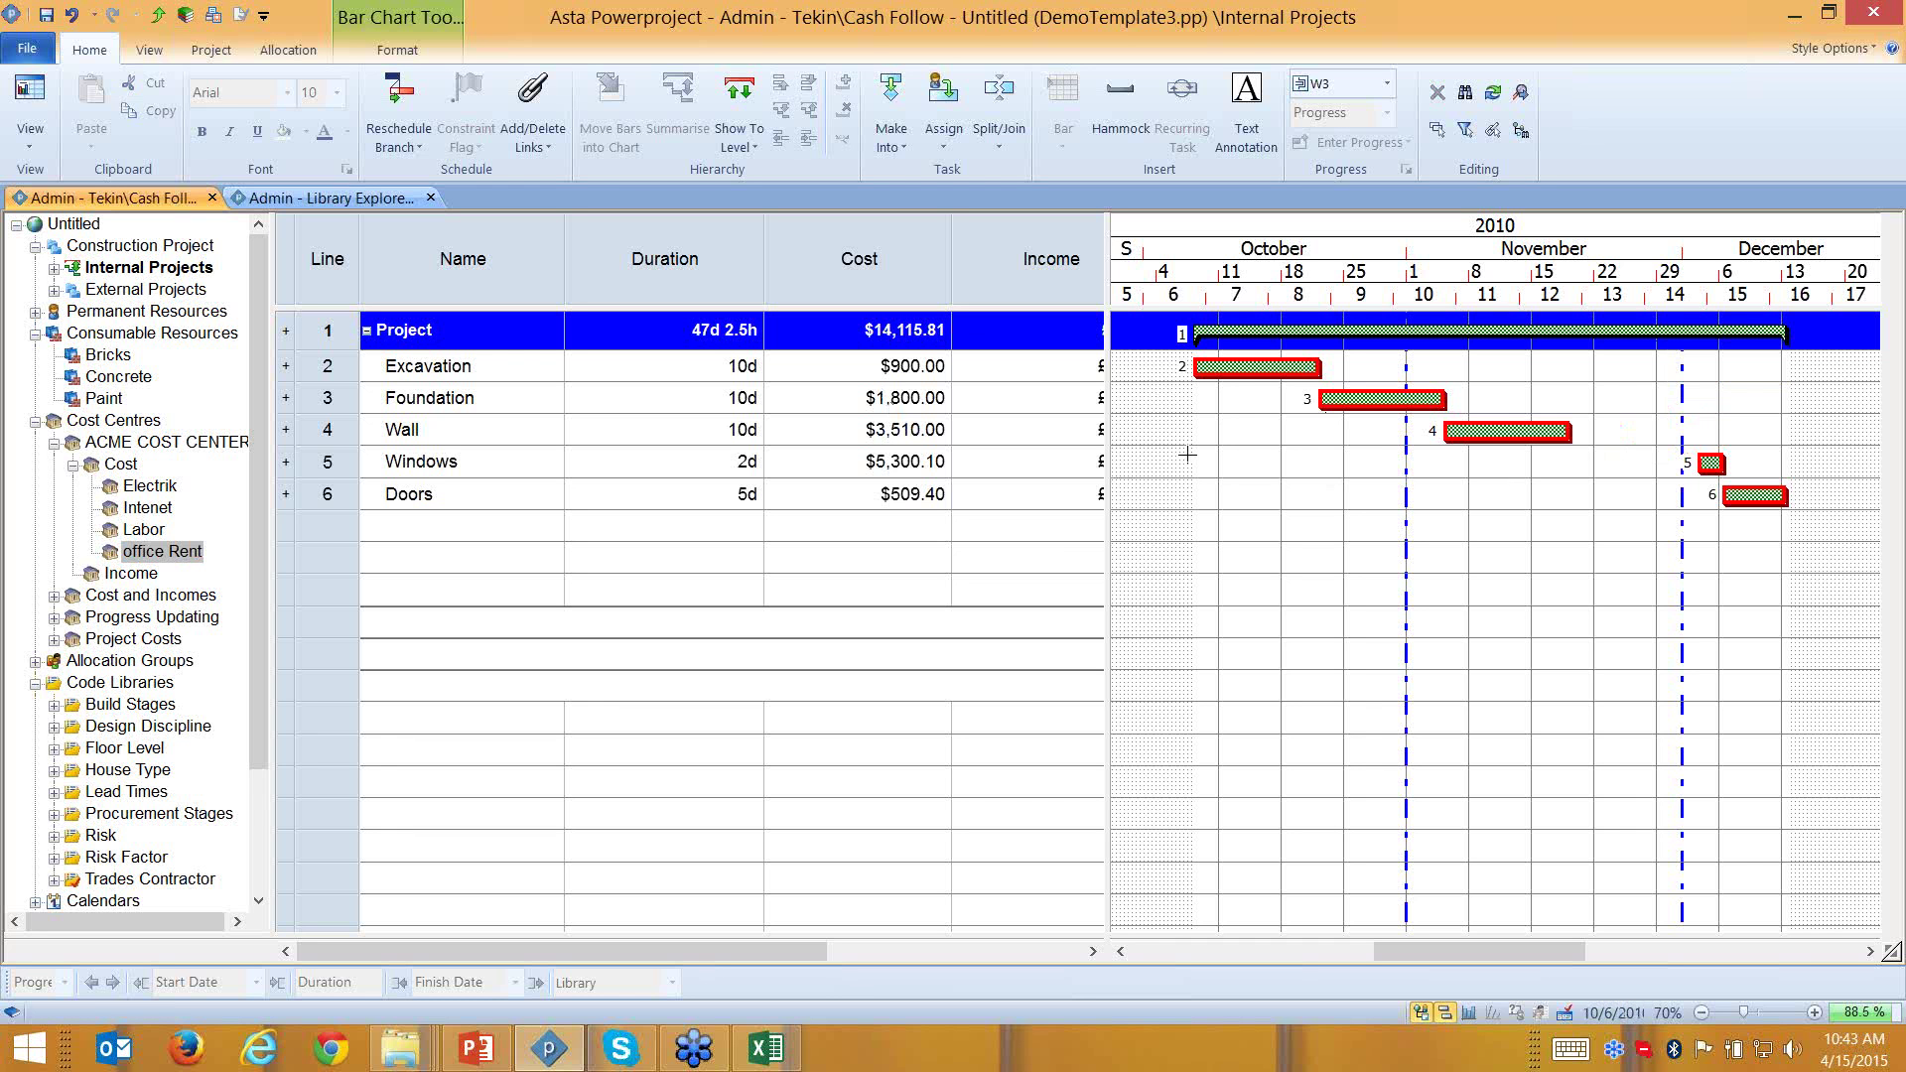
{"action": "key", "text": "F9"}
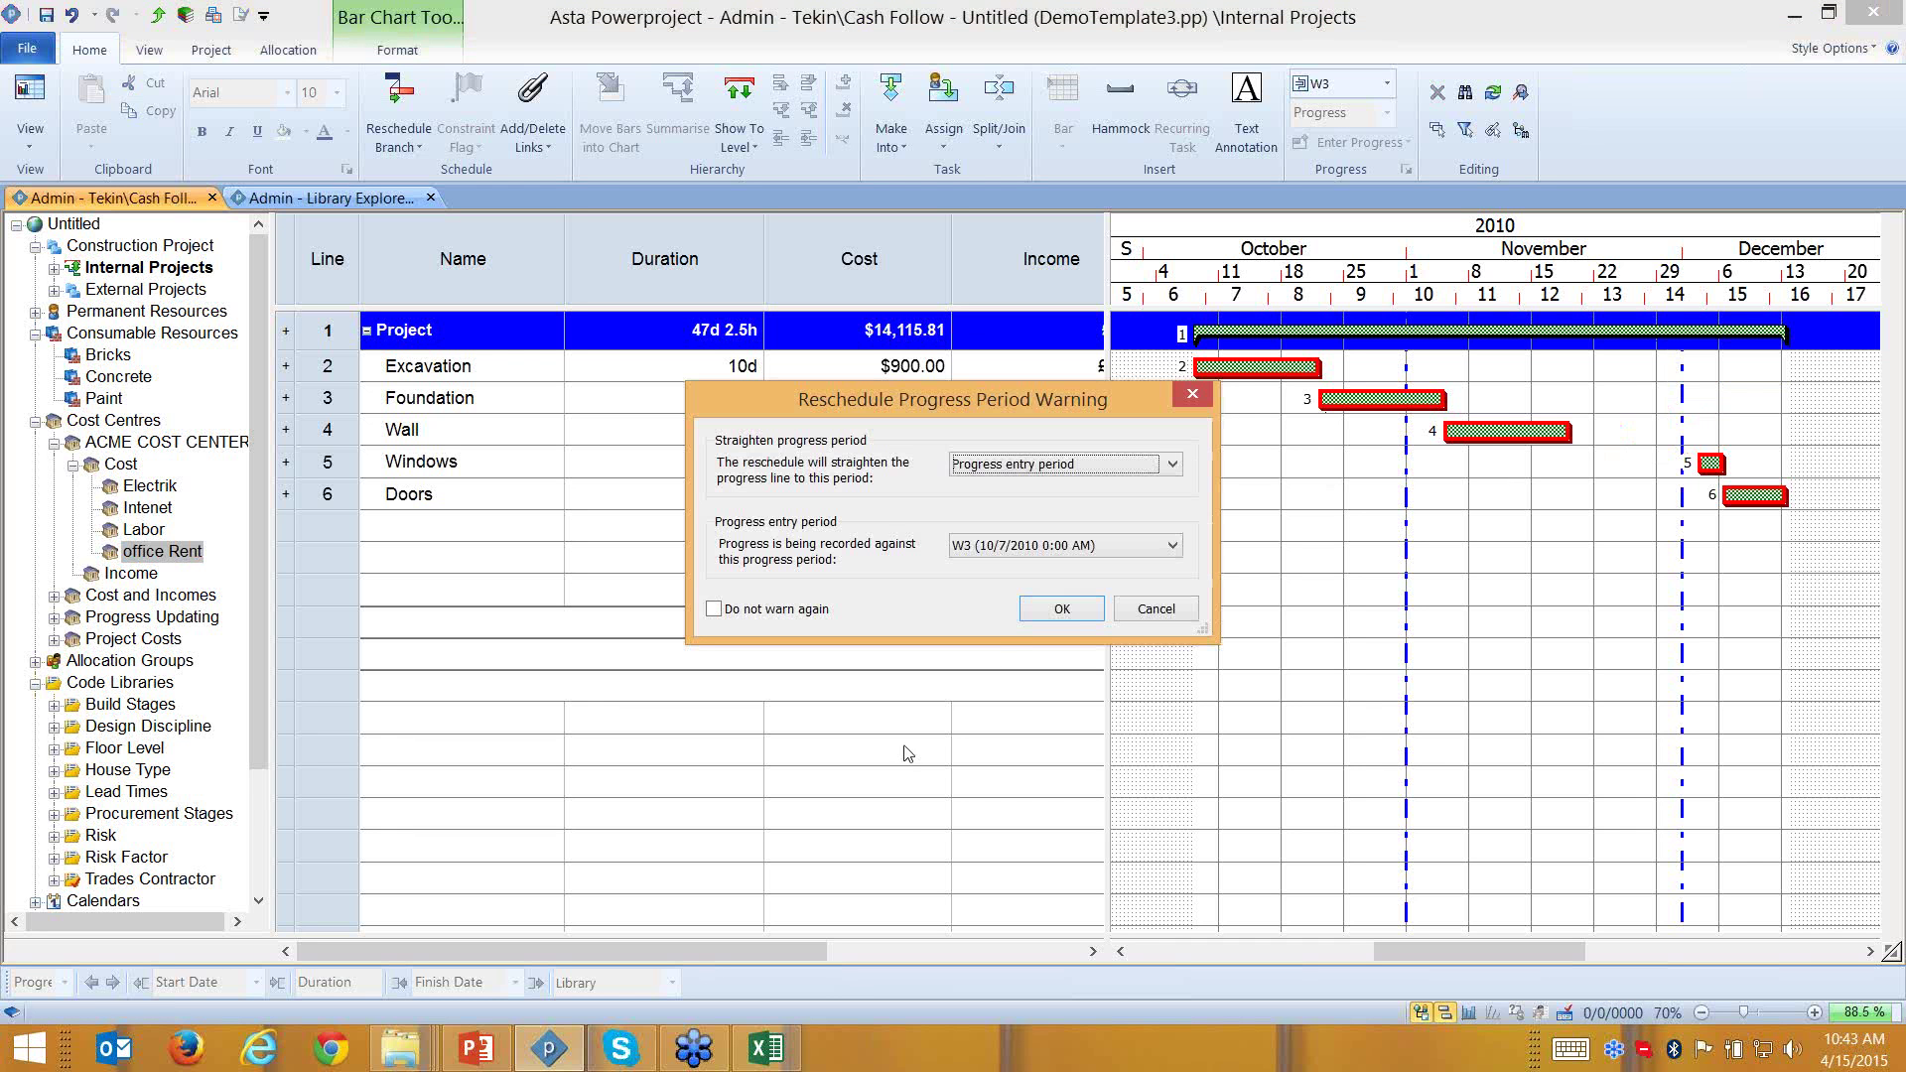
{"action": "left_click", "coordinate": [1068, 618]}
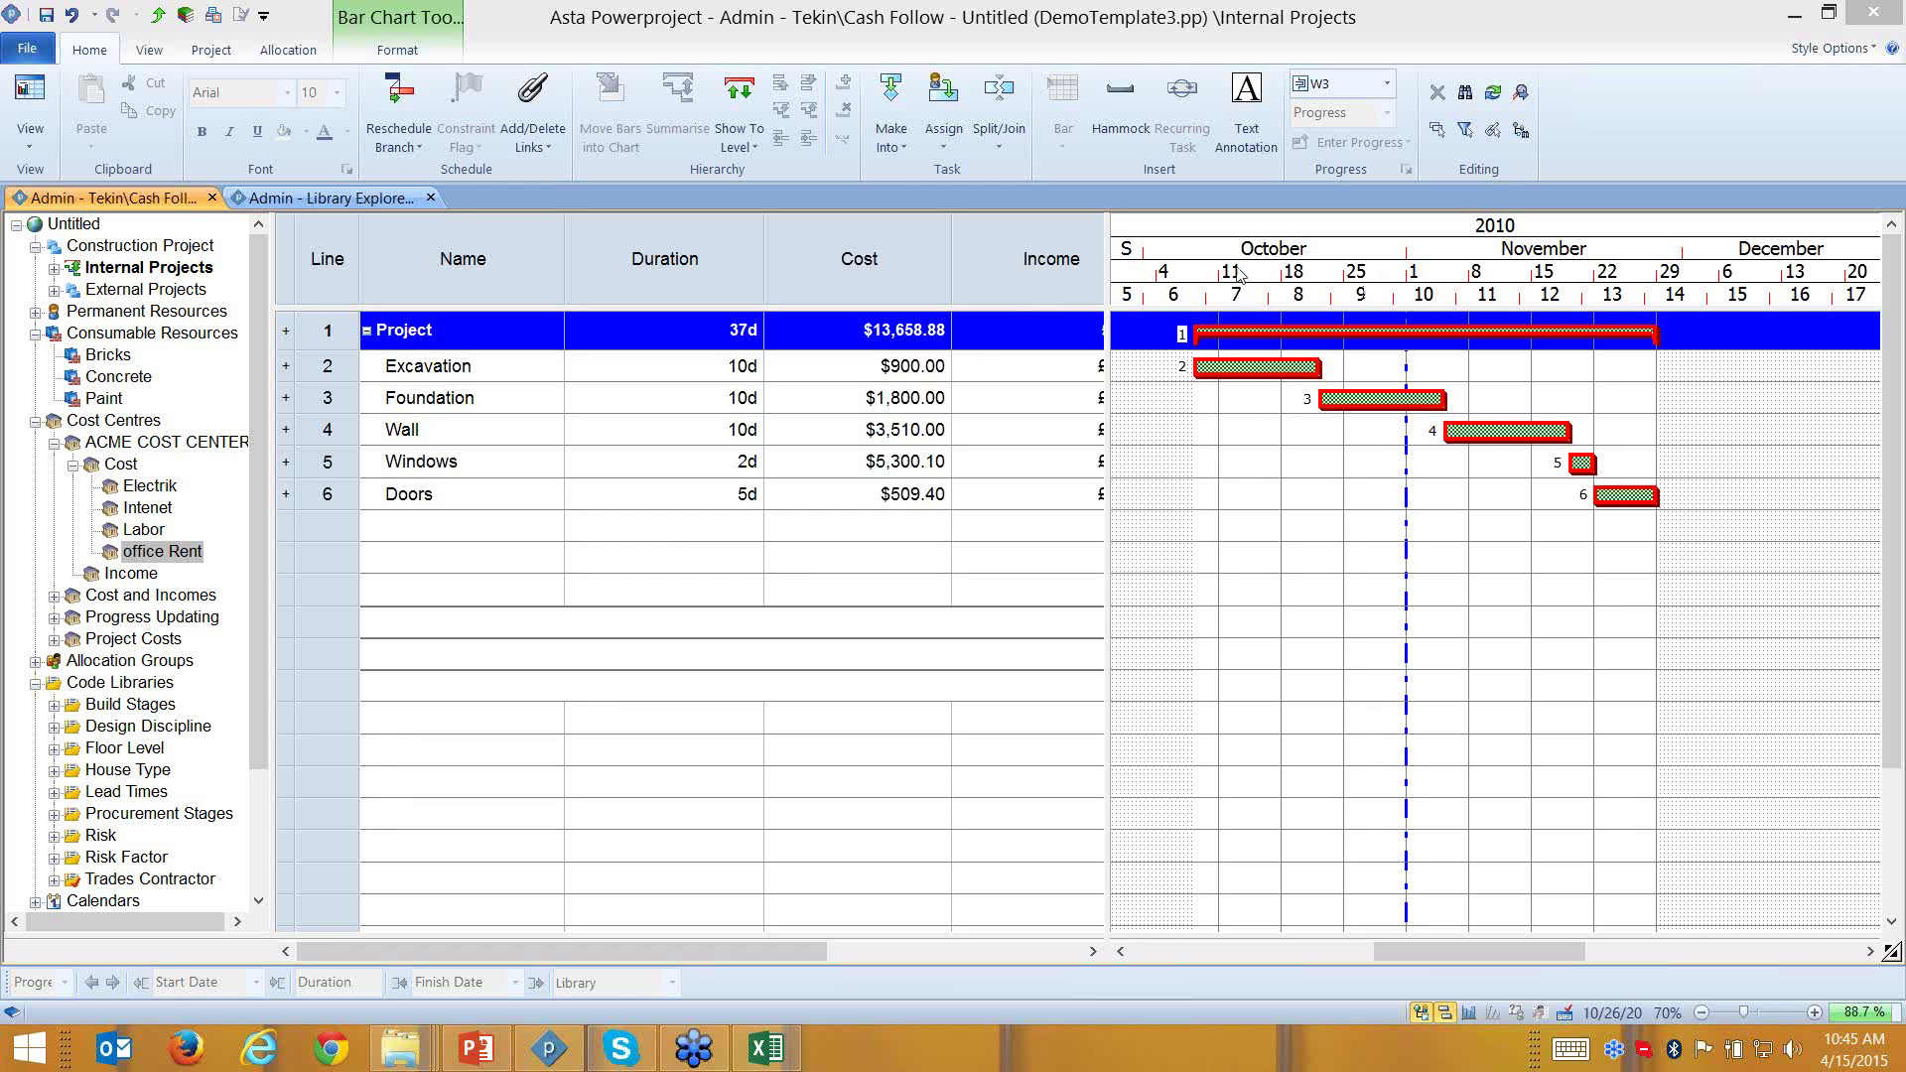
Widen the table to show Net and Task work, and examine the Earned value fields available in the table definition without changing it
{"action": "left_click_drag", "start_coordinate": [1109, 263], "coordinate": [1605, 263]}
{"action": "left_click", "coordinate": [716, 259]}
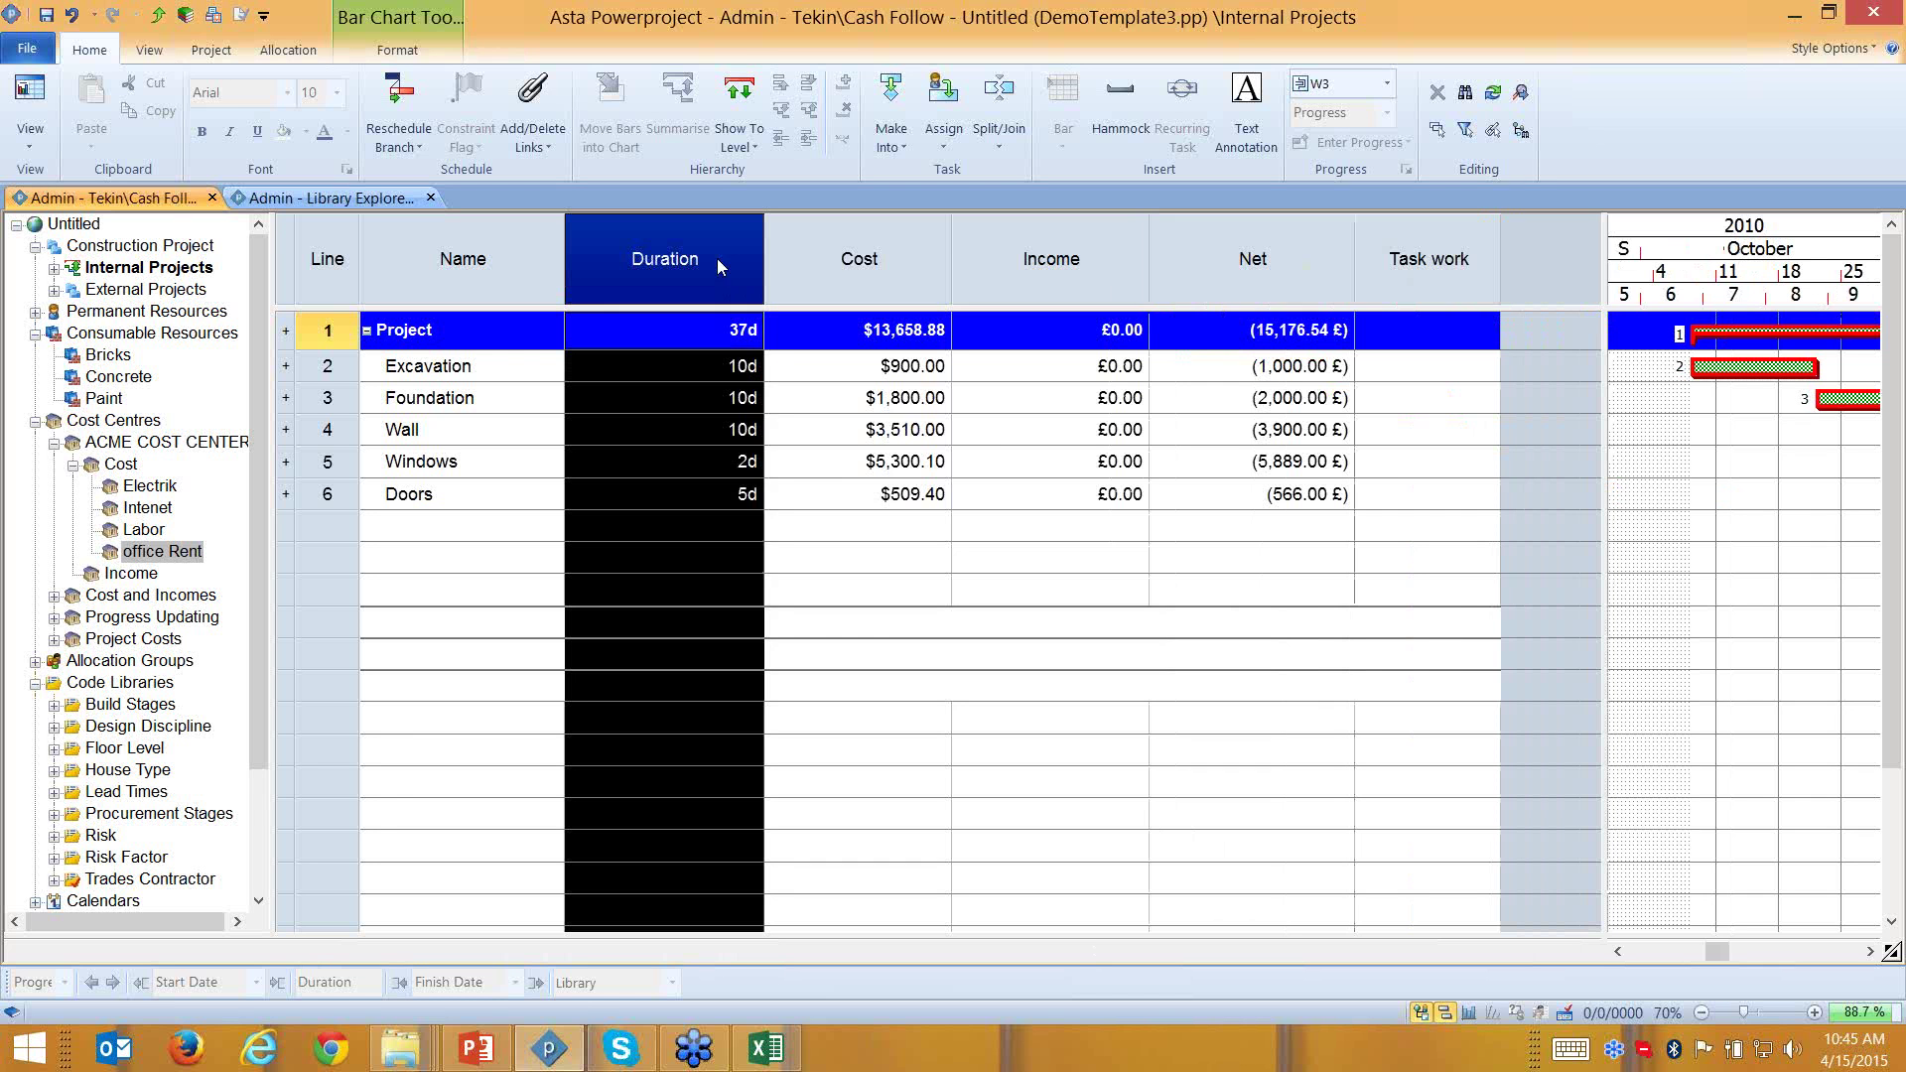
{"action": "right_click", "coordinate": [717, 258]}
{"action": "left_click", "coordinate": [787, 510]}
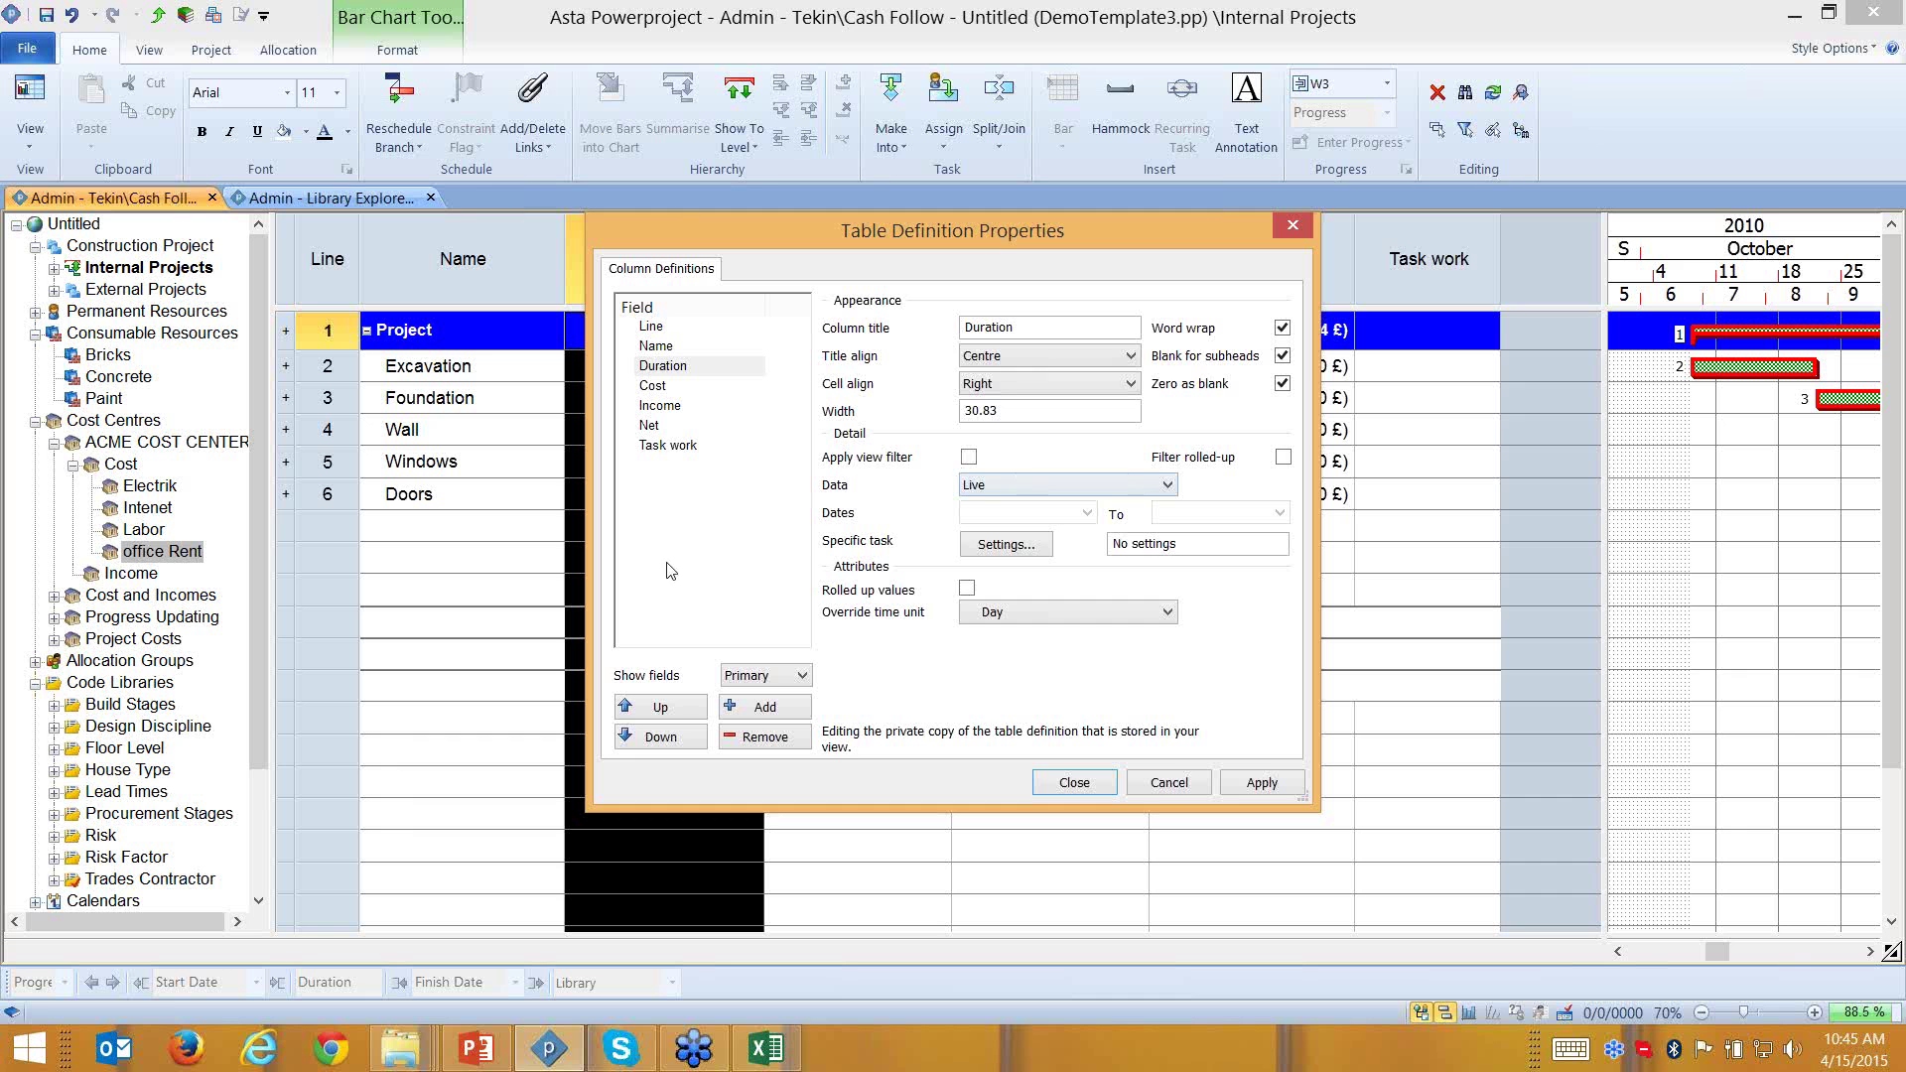
{"action": "left_click", "coordinate": [663, 447]}
{"action": "left_click", "coordinate": [662, 447]}
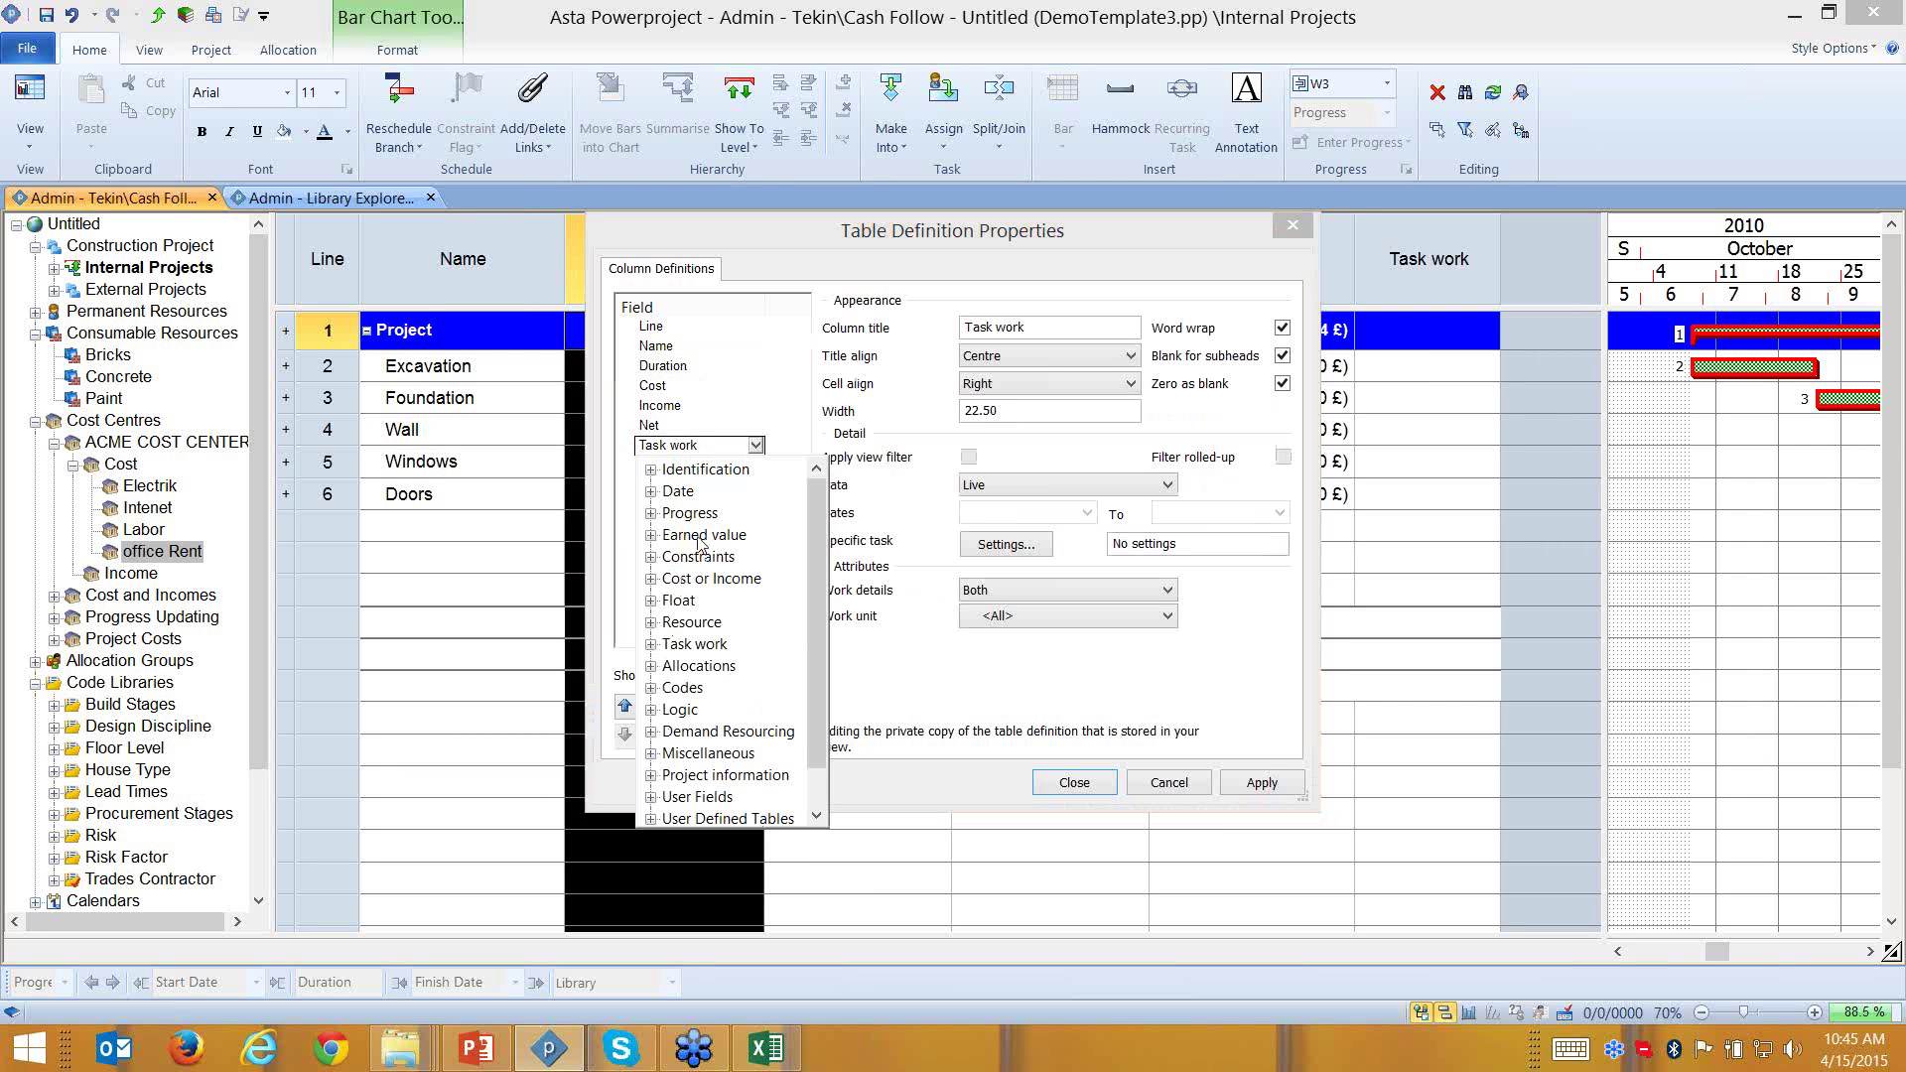
{"action": "left_click", "coordinate": [653, 536]}
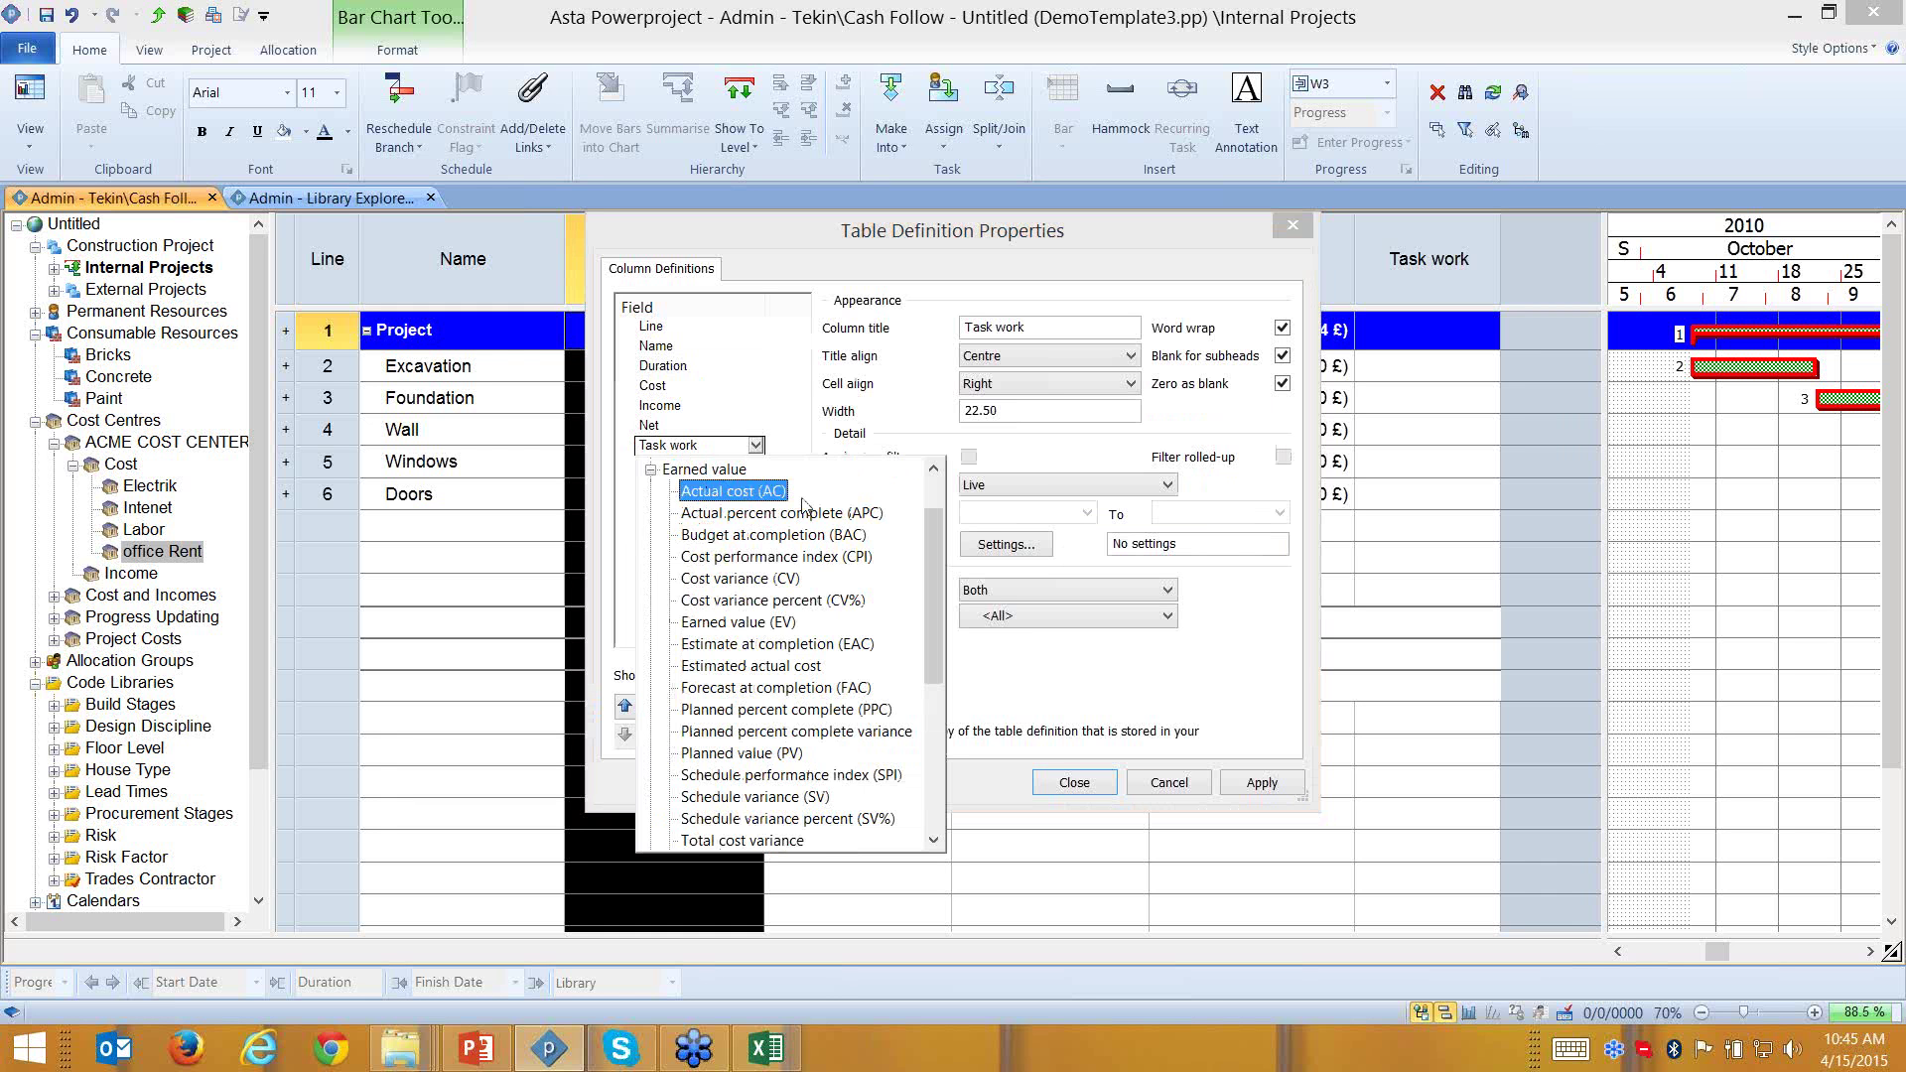
{"action": "mouse_move", "coordinate": [937, 542]}
{"action": "left_mouse_down"}
{"action": "mouse_move", "coordinate": [926, 692]}
{"action": "mouse_move", "coordinate": [937, 563]}
{"action": "left_mouse_up"}
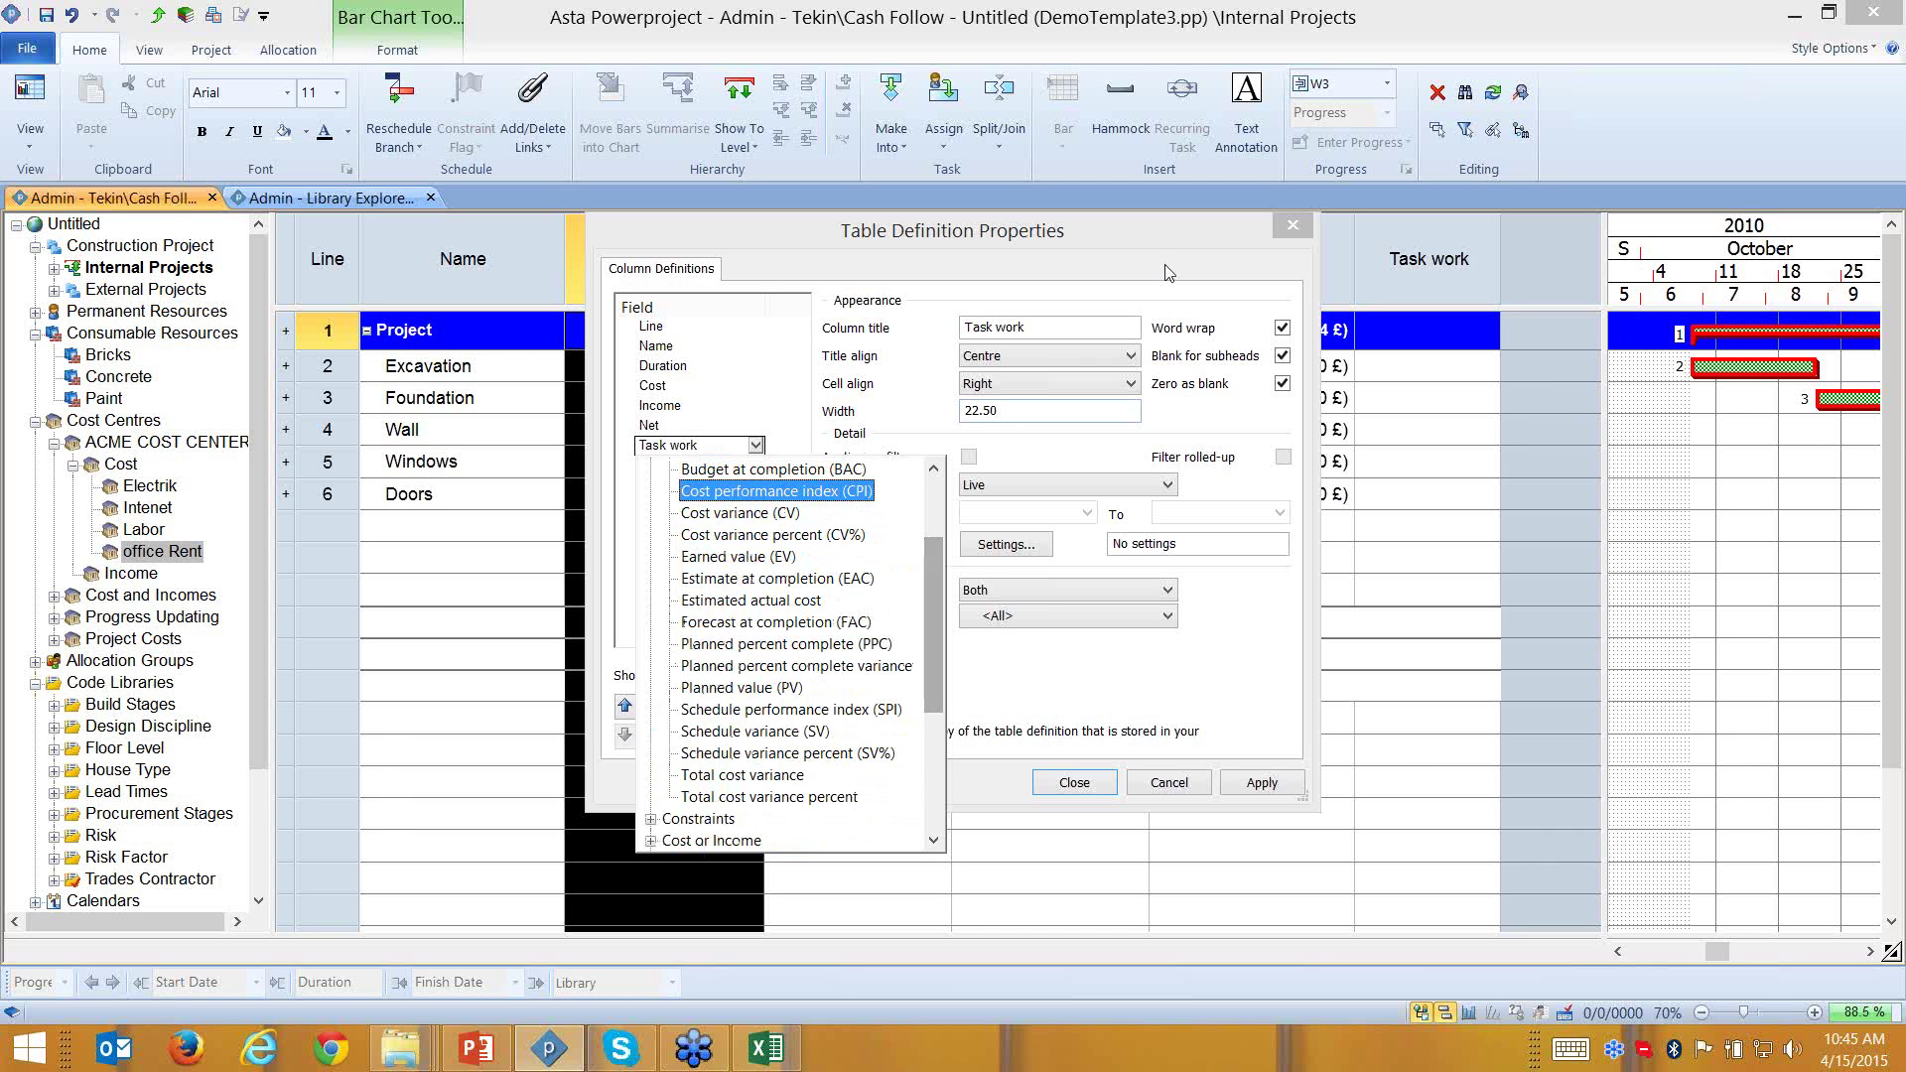
{"action": "left_click", "coordinate": [1310, 231]}
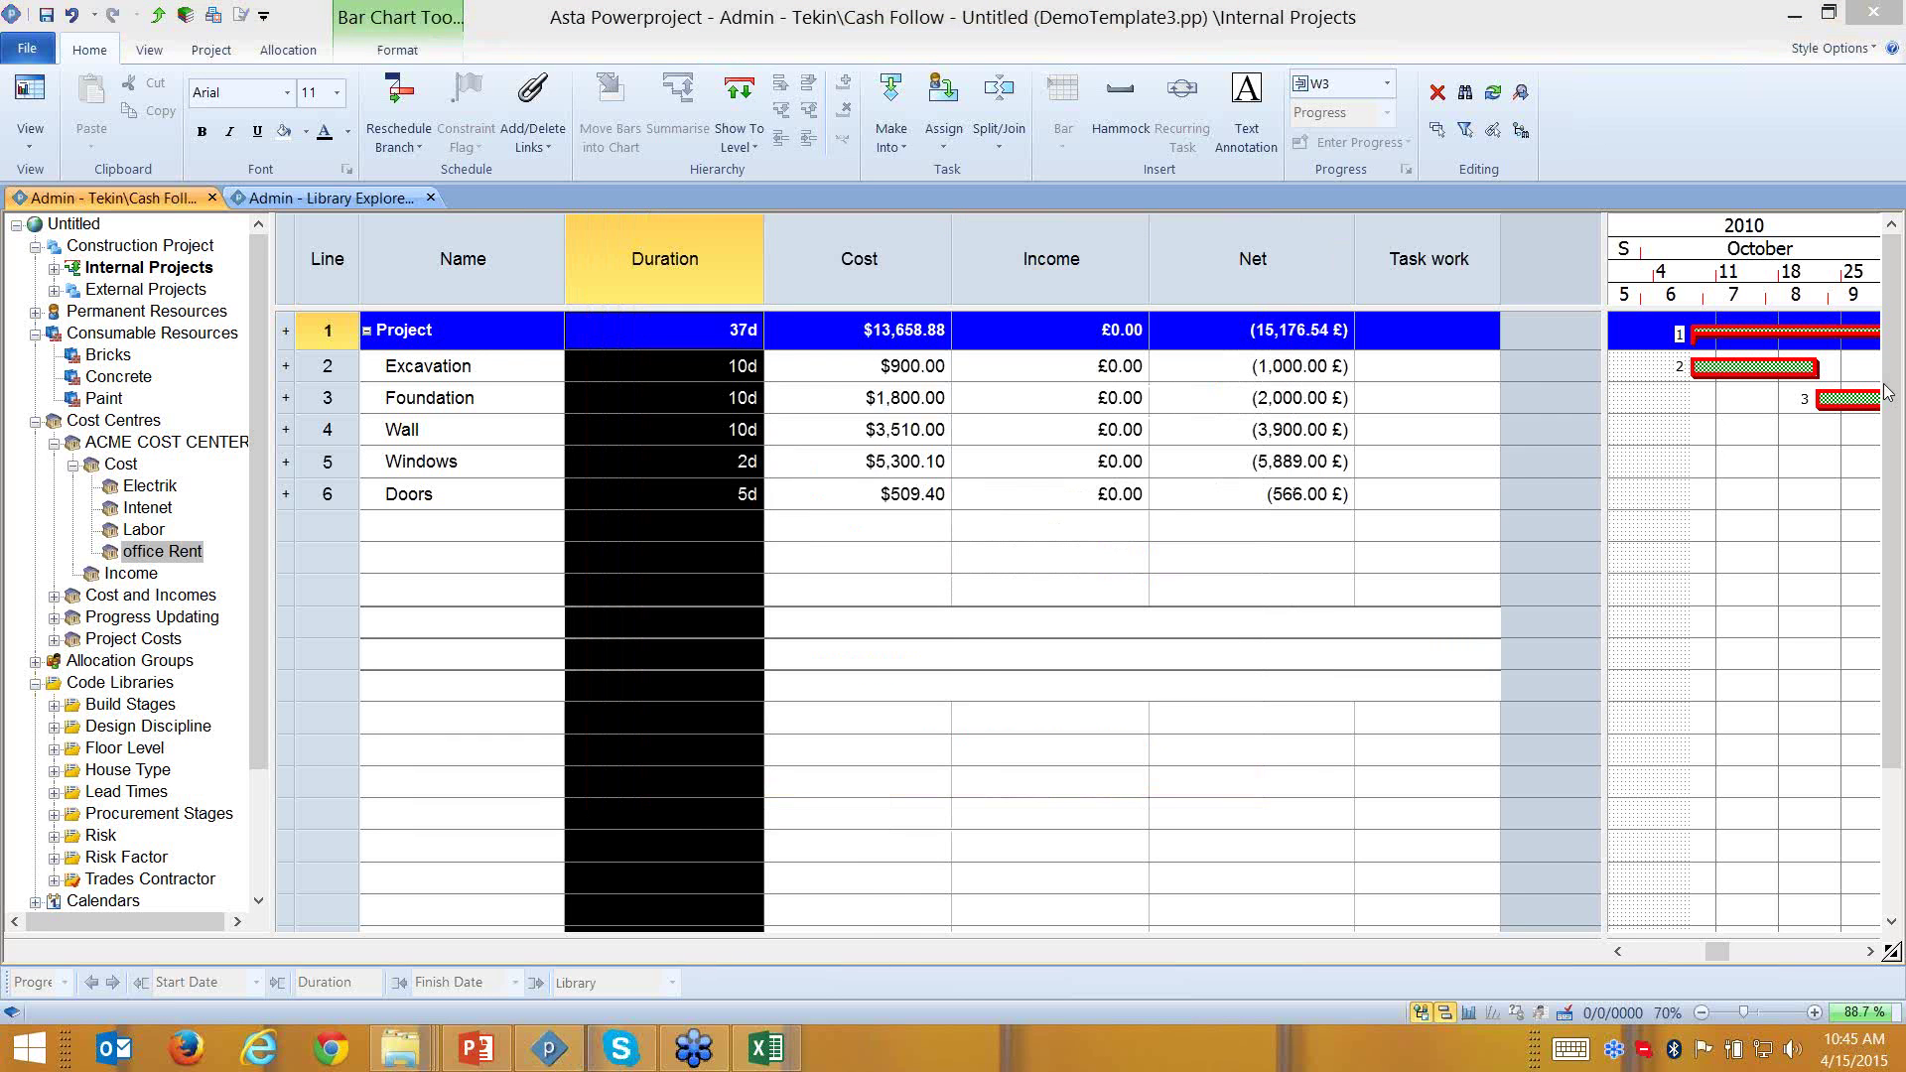